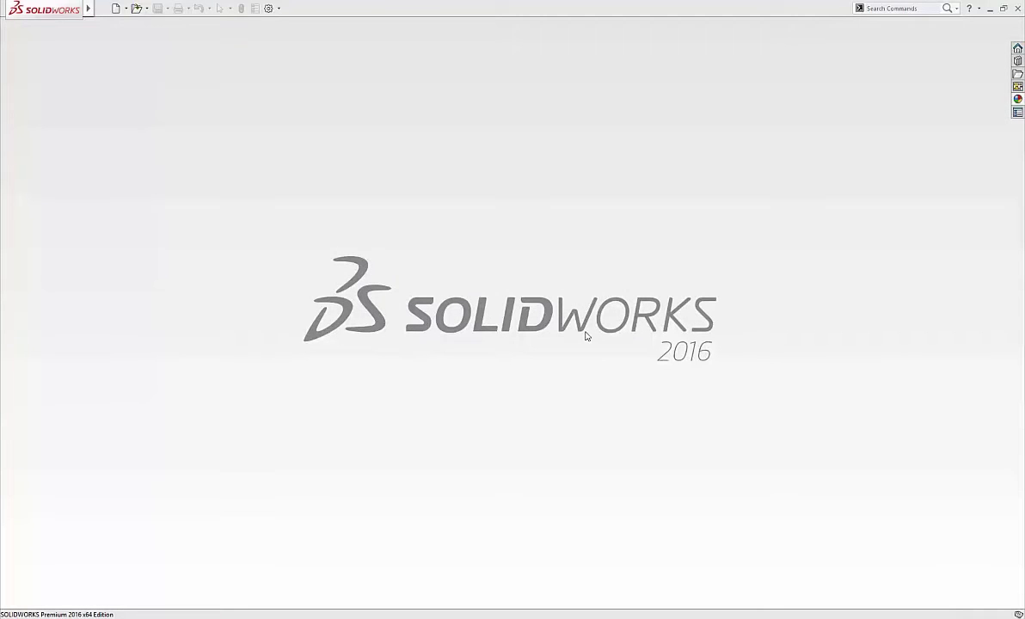
# - Create a new part document and import the 33024 scan mesh into it
pyautogui.click(116, 10)
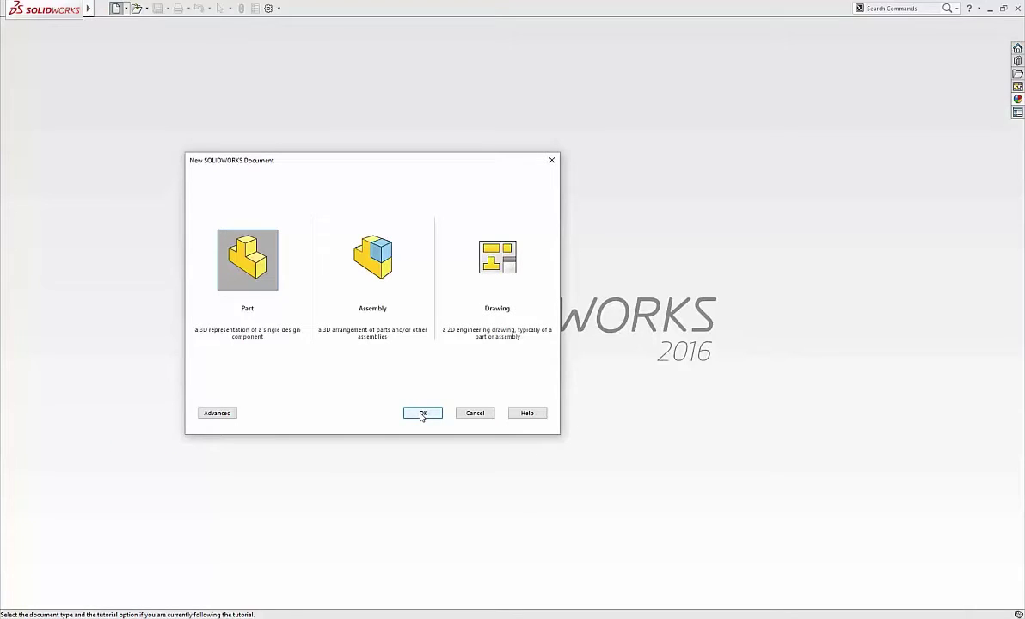
pyautogui.click(422, 414)
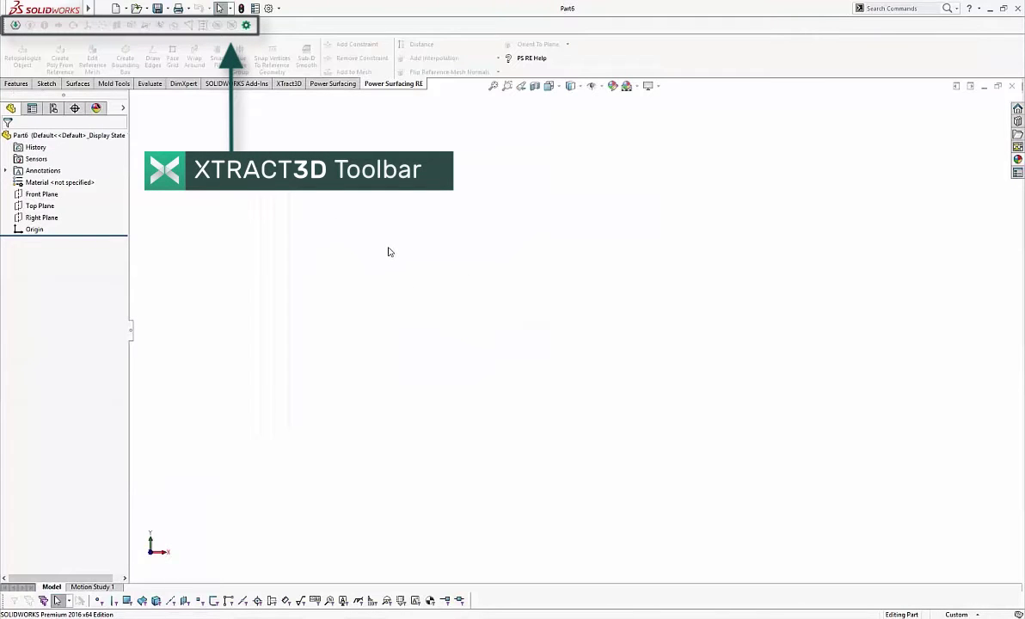
pyautogui.click(16, 25)
pyautogui.click(454, 258)
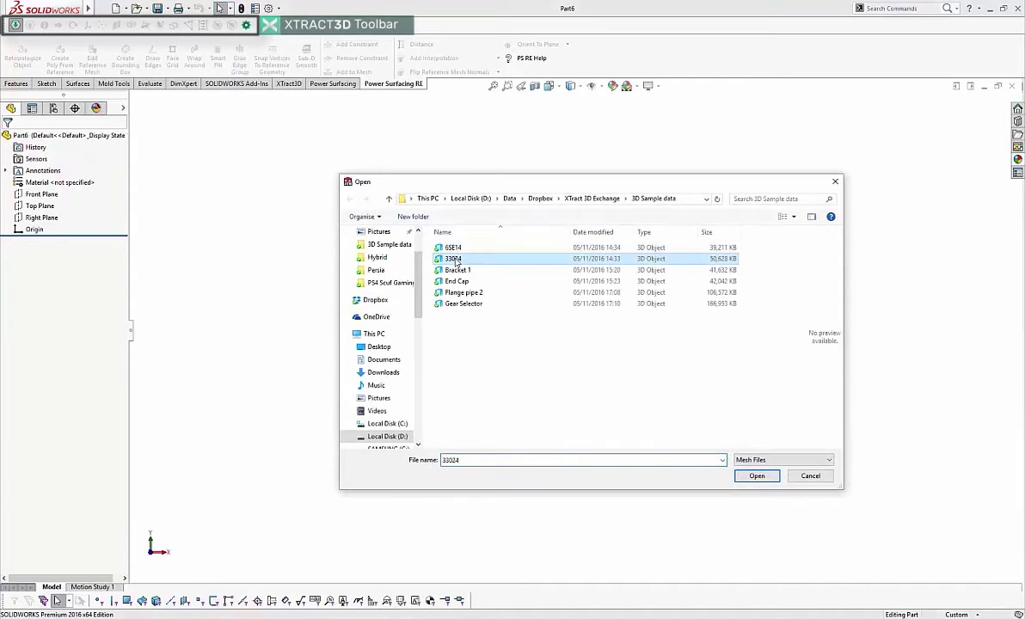
pyautogui.click(757, 476)
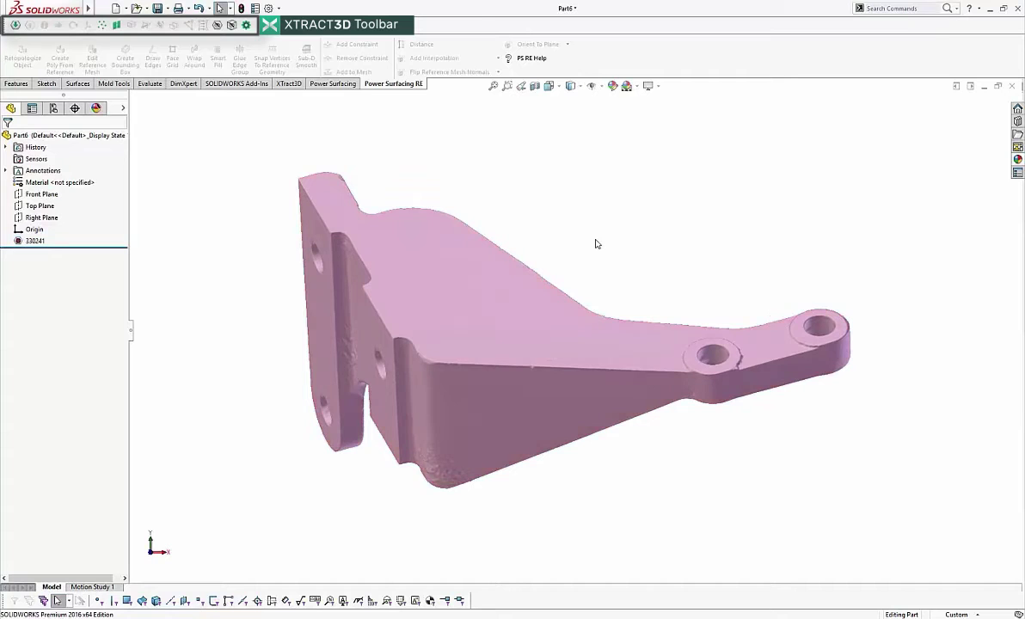
# - Examine the scanned bracket from all sides, including the ribbed inner side, the arm bosses and the flat mounting pads
pyautogui.moveTo(596, 245); pyautogui.dragTo(741, 226, button='middle')
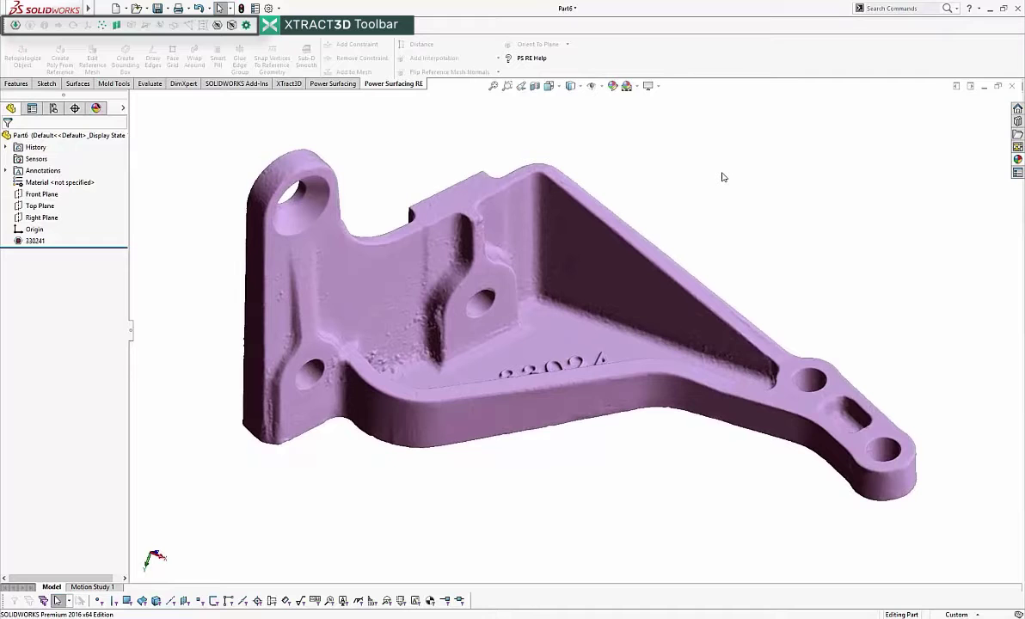
pyautogui.press('Down')
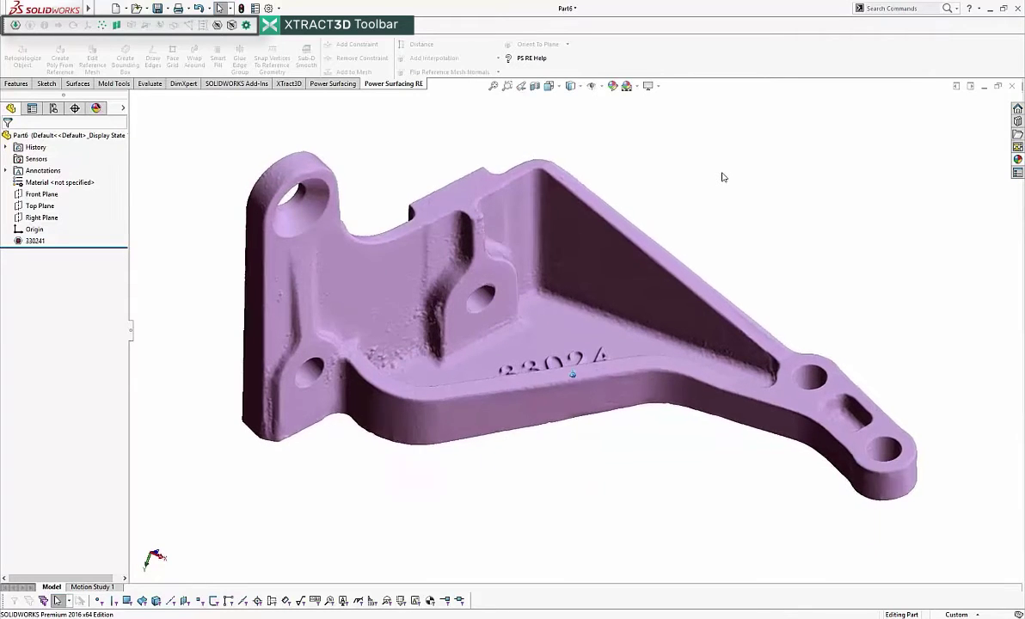
pyautogui.press('Down')
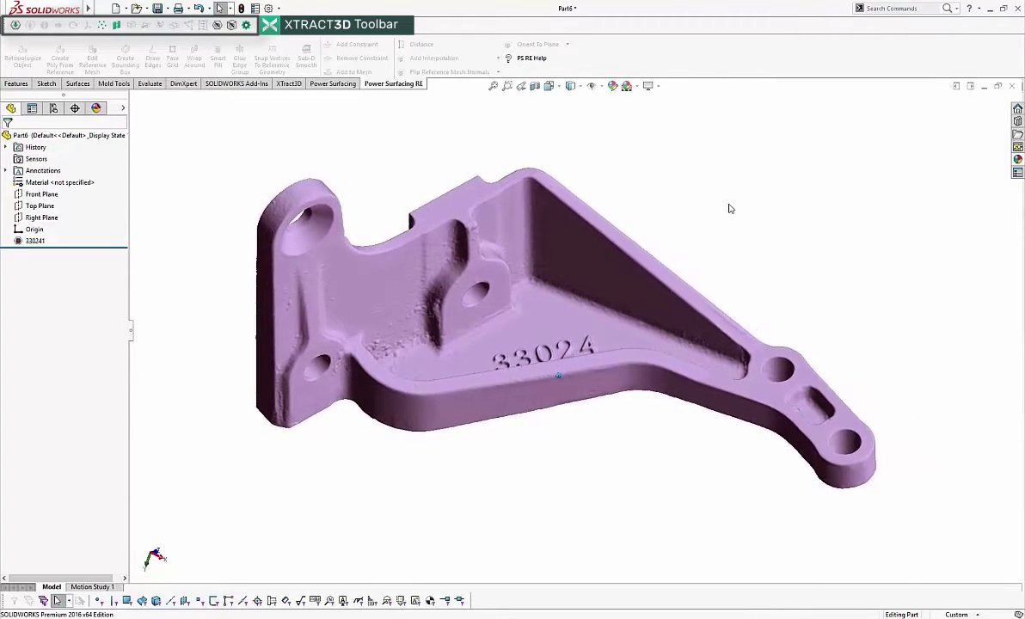
pyautogui.moveTo(731, 209); pyautogui.dragTo(347, 205, button='middle')
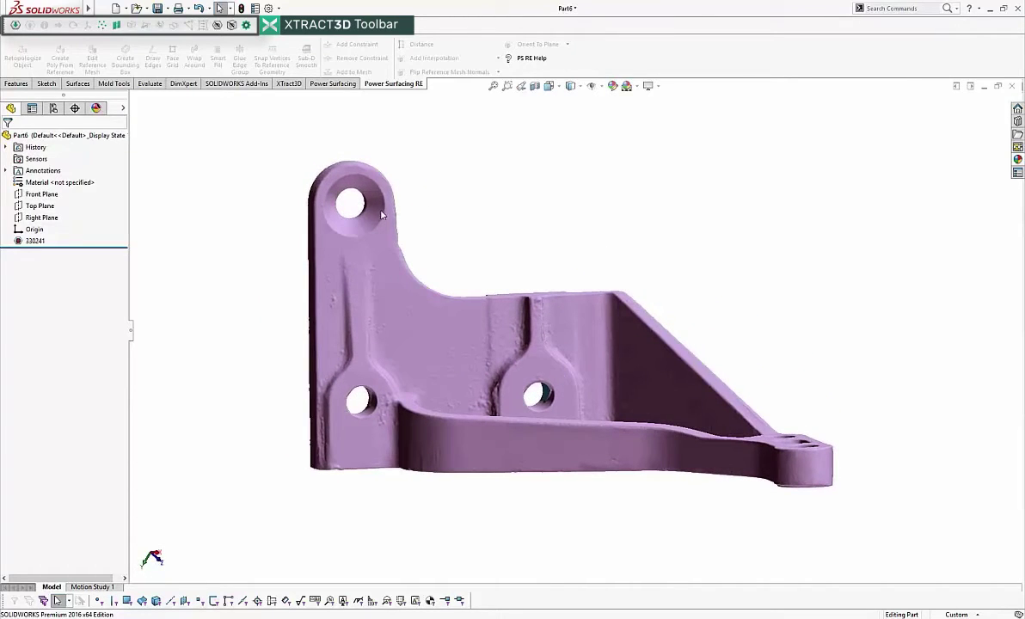
pyautogui.moveTo(378, 200); pyautogui.dragTo(458, 263, button='middle')
pyautogui.moveTo(621, 319)
pyautogui.mouseDown(button='middle')
pyautogui.moveTo(613, 306)
pyautogui.moveTo(628, 297)
pyautogui.moveTo(578, 260)
pyautogui.moveTo(505, 365)
pyautogui.mouseUp(button='middle')
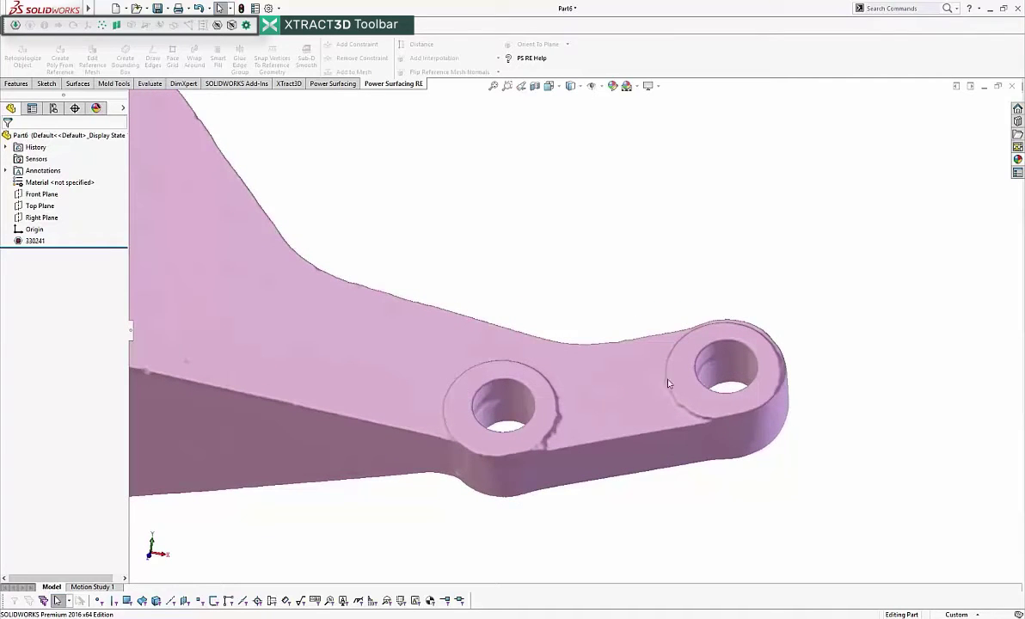
pyautogui.moveTo(699, 384)
pyautogui.mouseDown(button='middle')
pyautogui.moveTo(700, 199)
pyautogui.moveTo(447, 257)
pyautogui.mouseUp(button='middle')
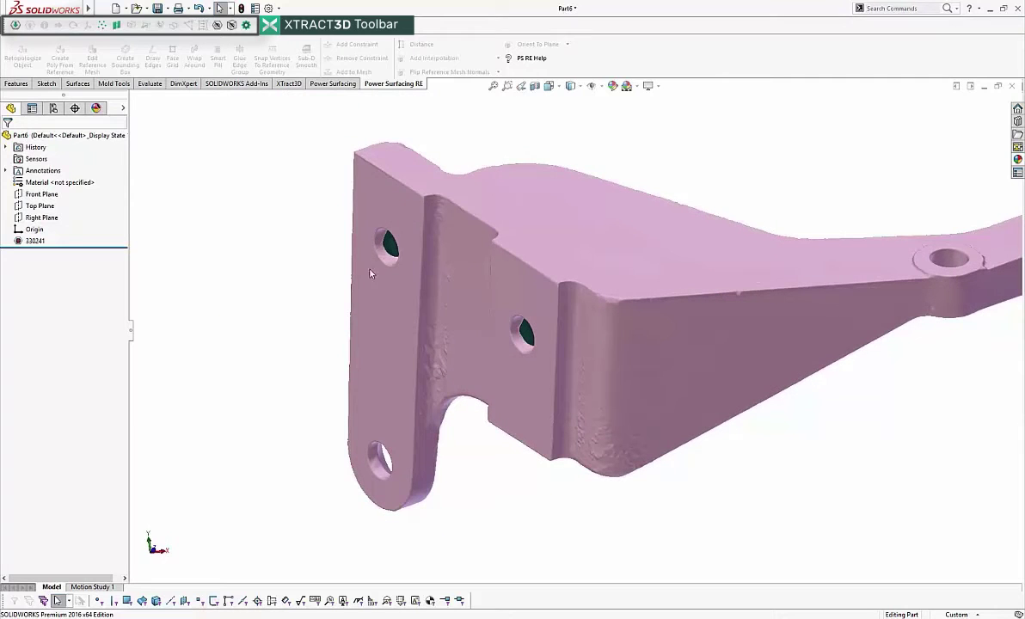
pyautogui.scroll(1, 532, 289)
pyautogui.moveTo(532, 289); pyautogui.dragTo(682, 174, button='middle')
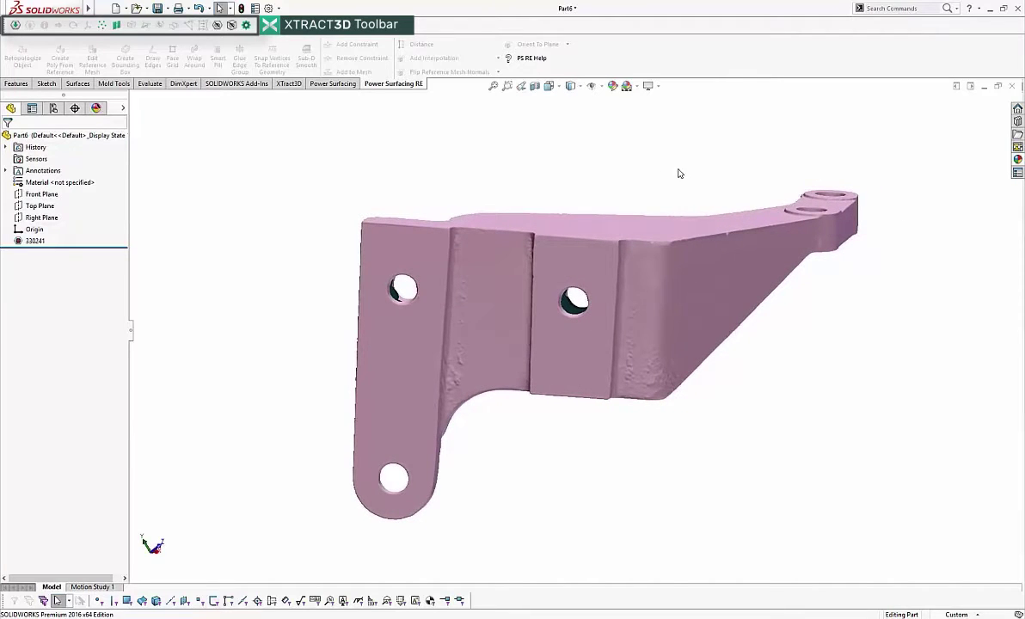
# - Examine how the bracket's drilled mounting pads and sloping side wall are oriented relative to the flat top face
pyautogui.hotkey('ctrl', '1')
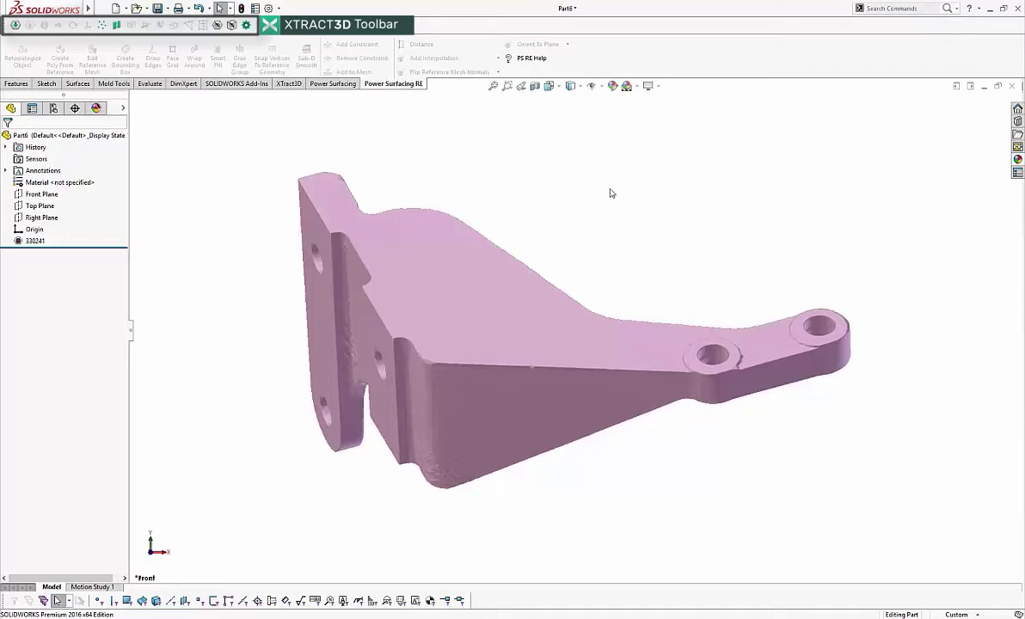
pyautogui.press('Right')
pyautogui.press('Right')
pyautogui.press('Right')
pyautogui.press('Right')
pyautogui.press('Right')
pyautogui.press('Right')
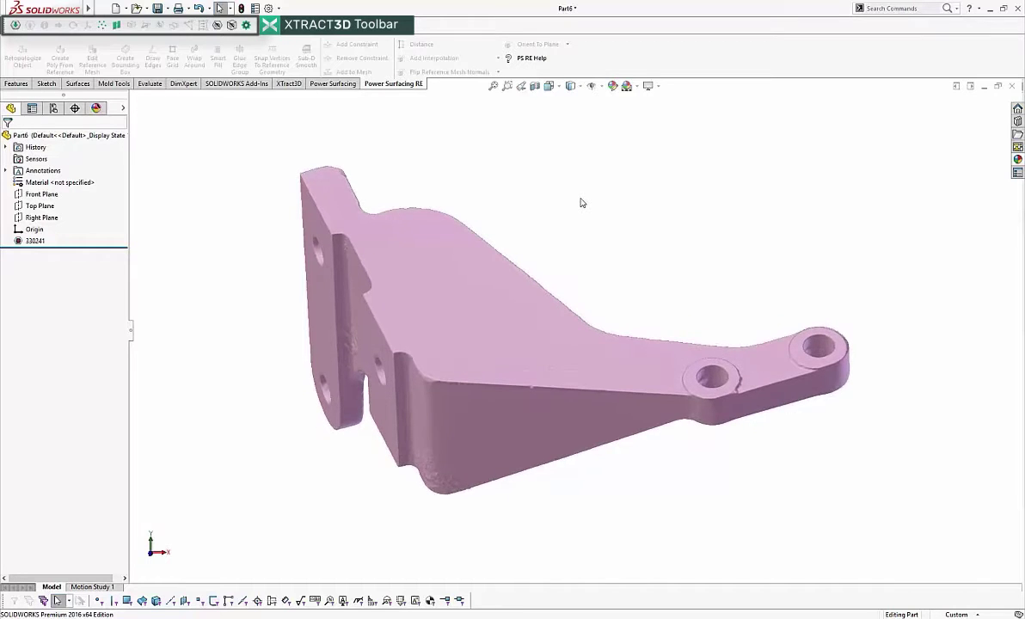
pyautogui.moveTo(592, 208); pyautogui.dragTo(580, 176, button='middle')
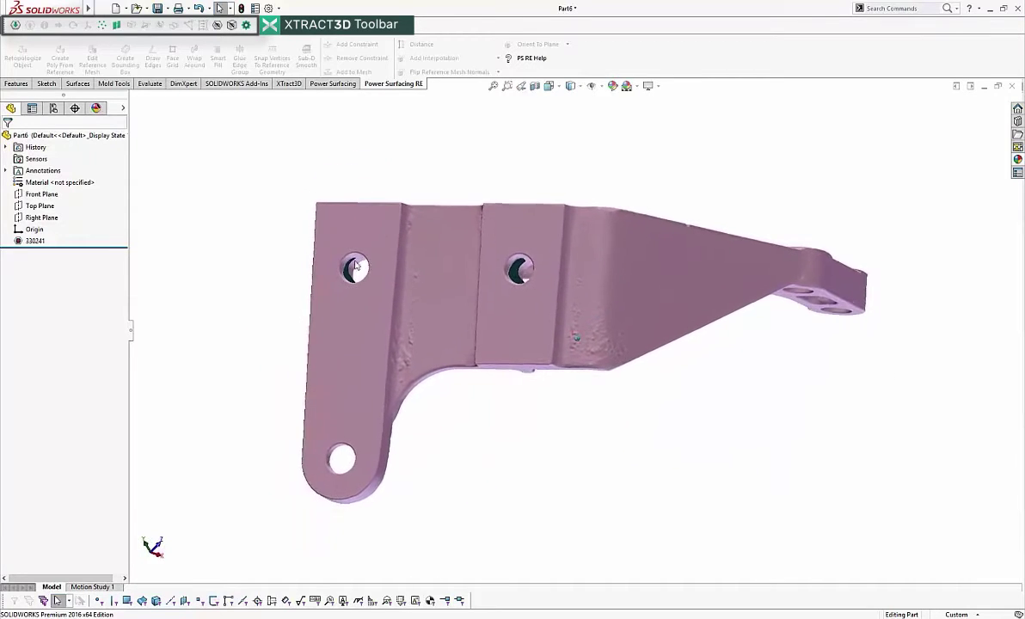
pyautogui.press('Down')
pyautogui.press('Down')
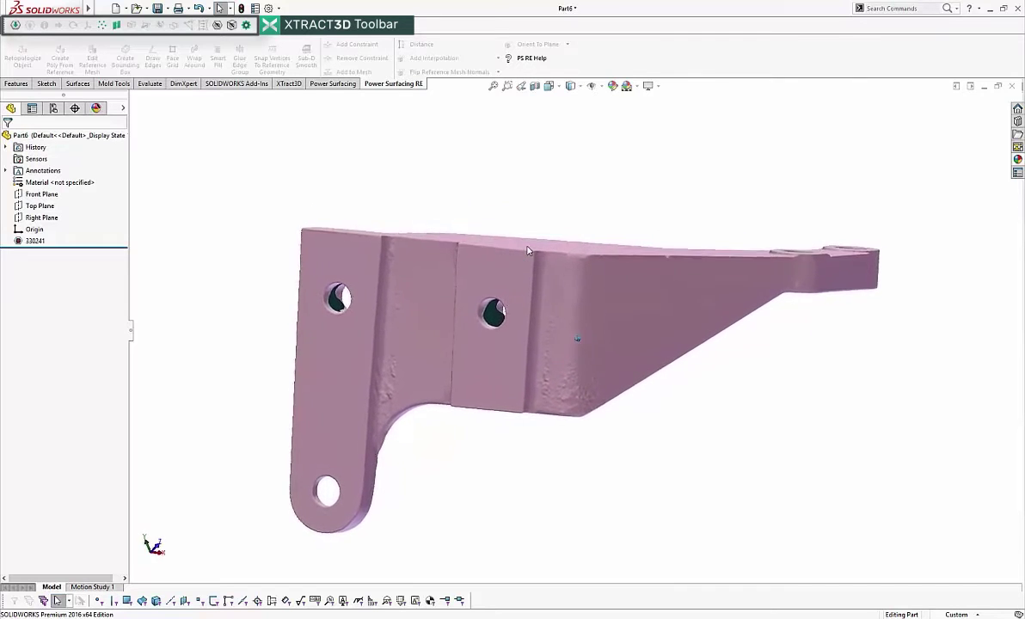
pyautogui.moveTo(528, 250); pyautogui.dragTo(497, 246, button='middle')
pyautogui.moveTo(484, 285); pyautogui.dragTo(482, 285, button='middle')
pyautogui.press('Up')
pyautogui.press('Right')
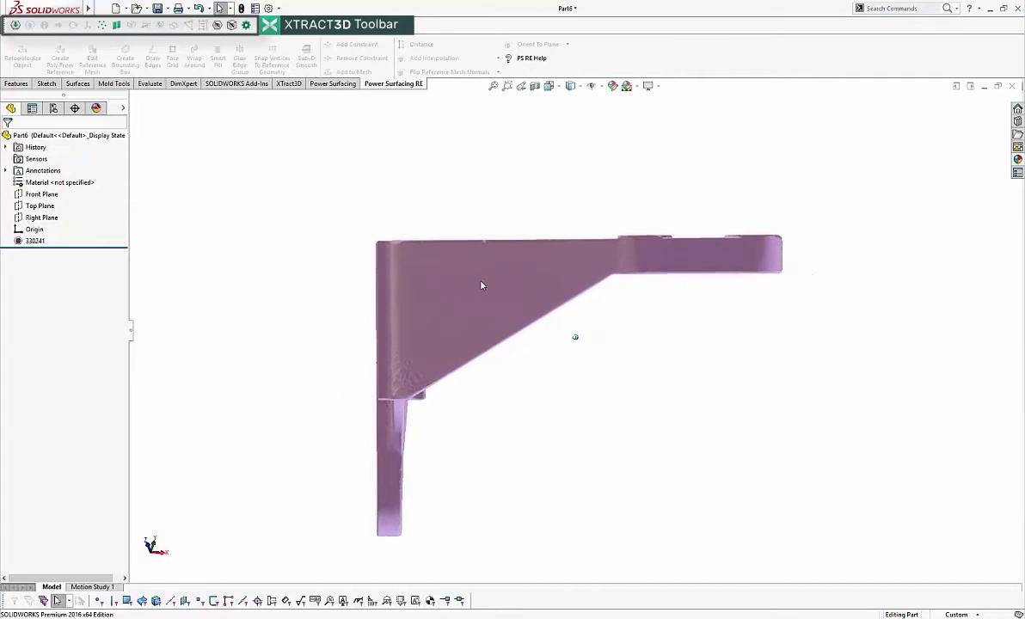
pyautogui.moveTo(482, 285); pyautogui.dragTo(604, 331, button='middle')
pyautogui.press('Down')
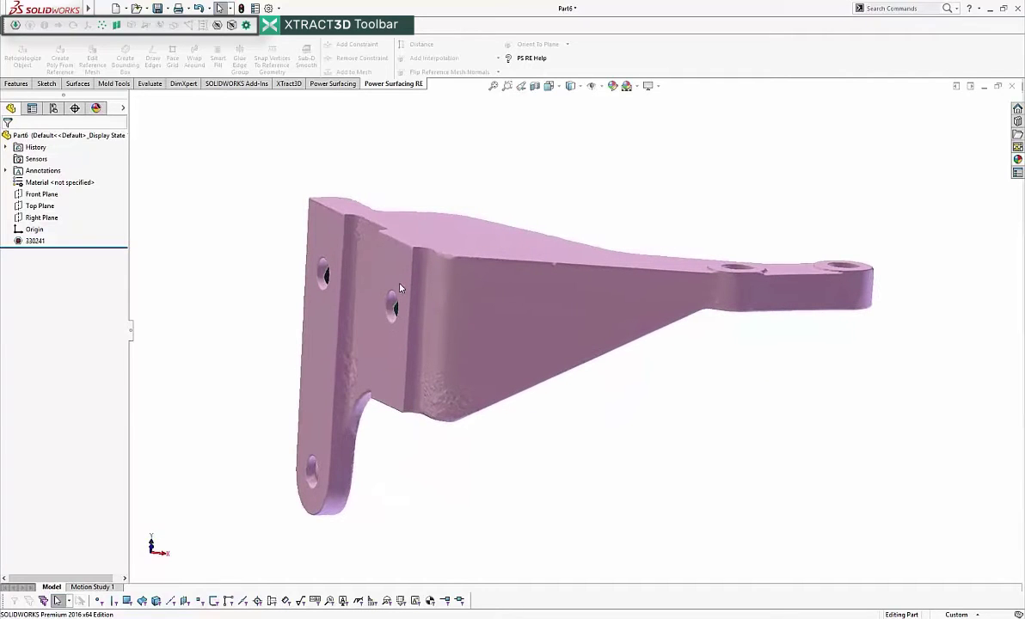
pyautogui.press('Left')
pyautogui.press('Left')
pyautogui.press('Left')
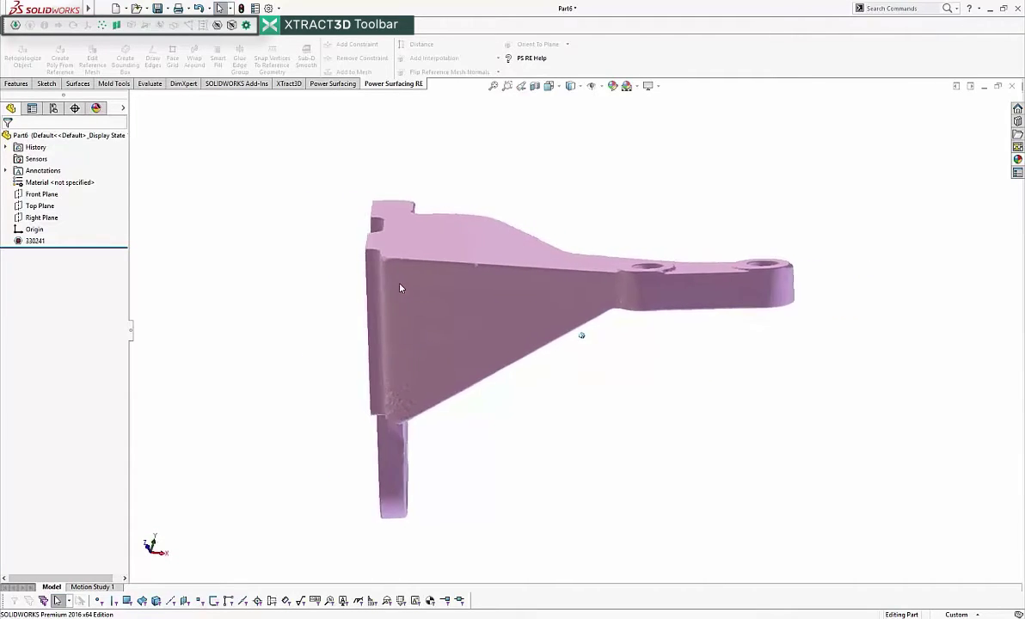
pyautogui.moveTo(456, 262)
pyautogui.mouseDown(button='middle')
pyautogui.moveTo(531, 256)
pyautogui.moveTo(476, 255)
pyautogui.moveTo(516, 236)
pyautogui.moveTo(451, 226)
pyautogui.moveTo(485, 238)
pyautogui.moveTo(496, 230)
pyautogui.moveTo(486, 246)
pyautogui.moveTo(521, 251)
pyautogui.mouseUp(button='middle')
pyautogui.press('Up')
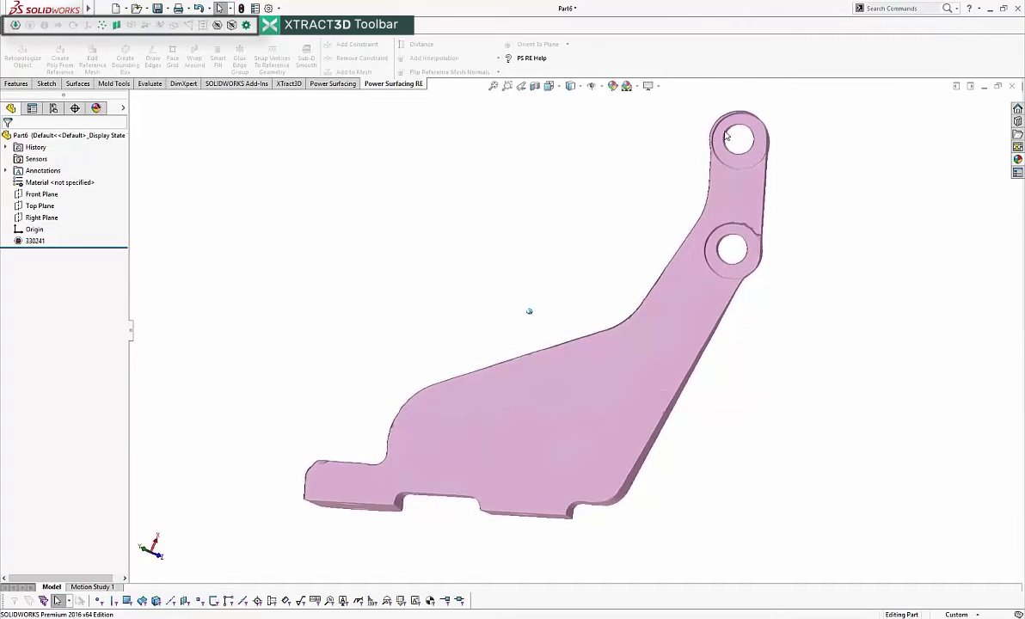
# - Examine the two round bosses and their through holes at the end of the bracket's arm
pyautogui.moveTo(742, 246); pyautogui.dragTo(738, 144, button='middle')
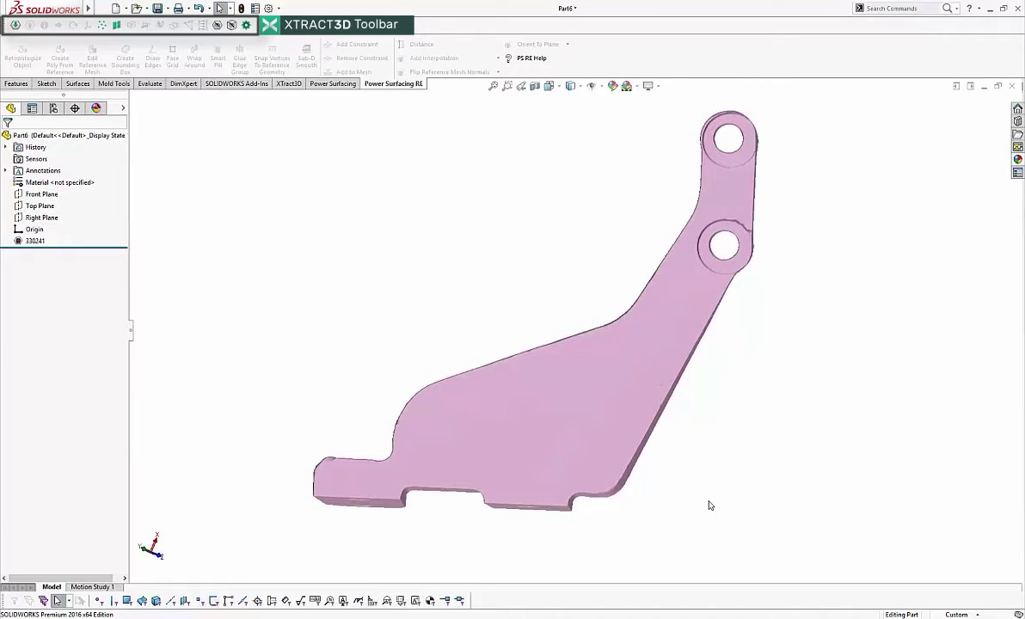
pyautogui.hotkey('shift', 'z')
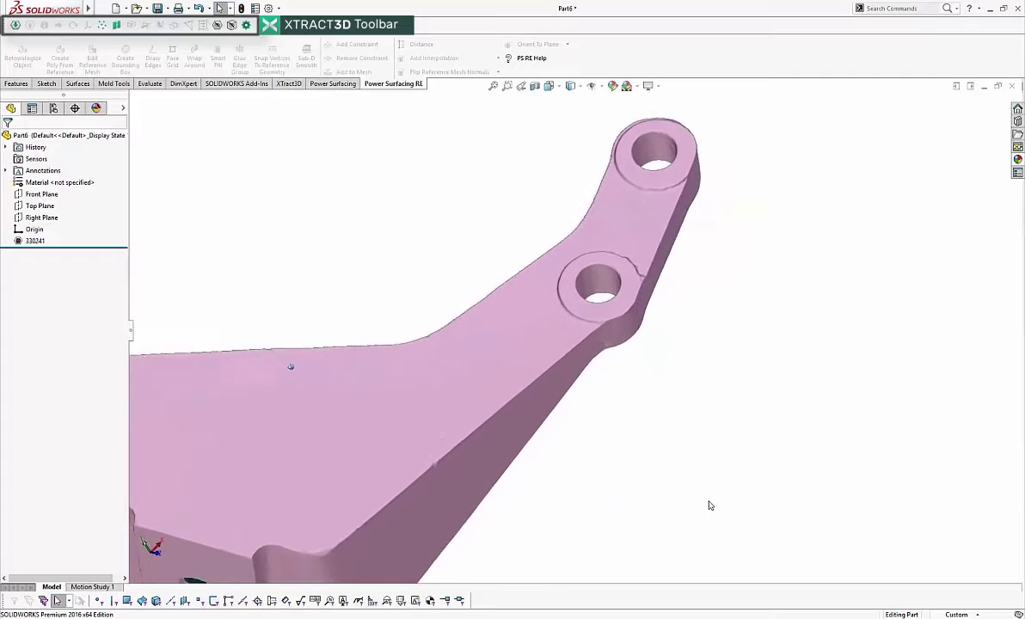
pyautogui.press('Up')
pyautogui.press('Up')
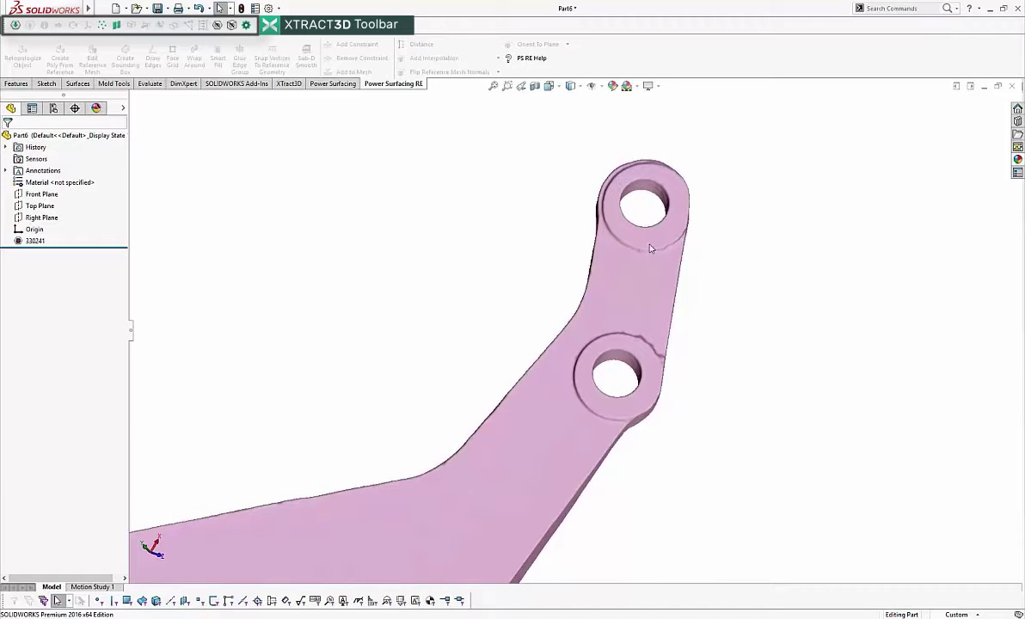
pyautogui.press('Up')
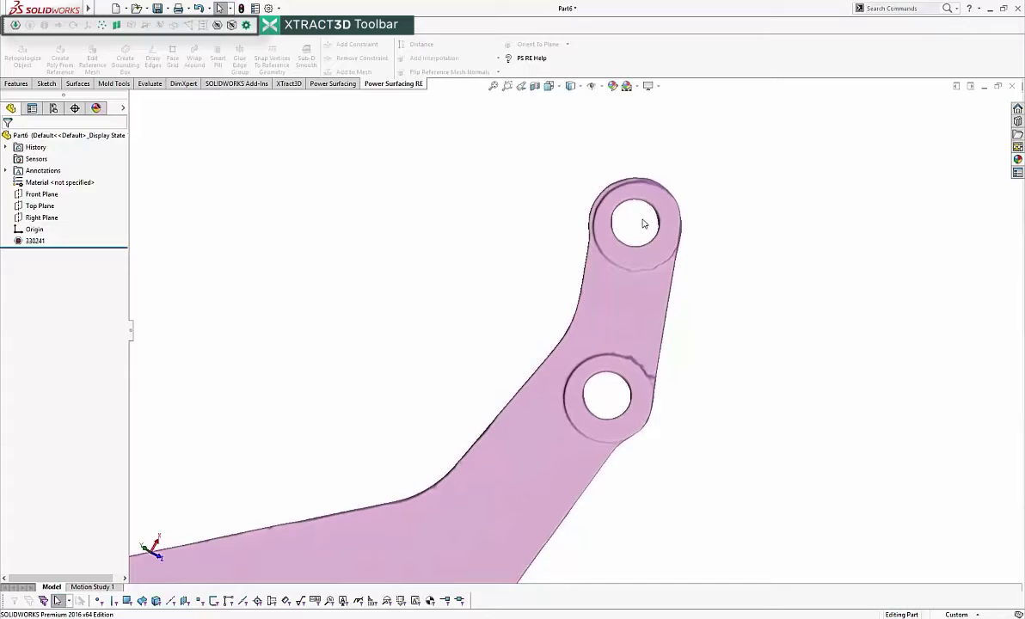
pyautogui.press('Down')
pyautogui.press('Down')
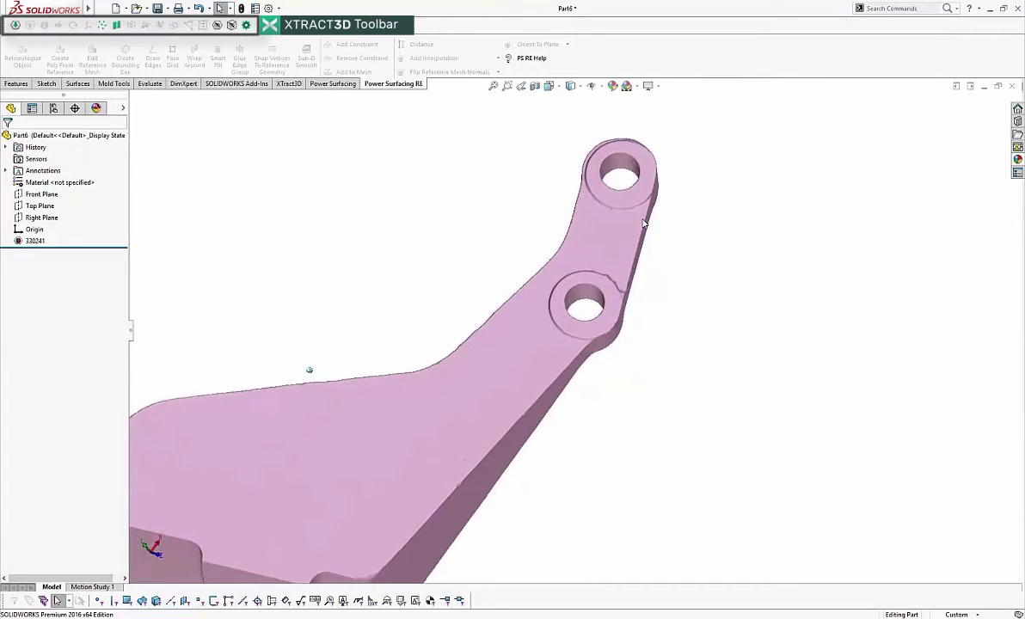
pyautogui.press('Down')
pyautogui.press('Down')
pyautogui.press('Down')
pyautogui.press('Left')
pyautogui.press('Left')
pyautogui.press('Left')
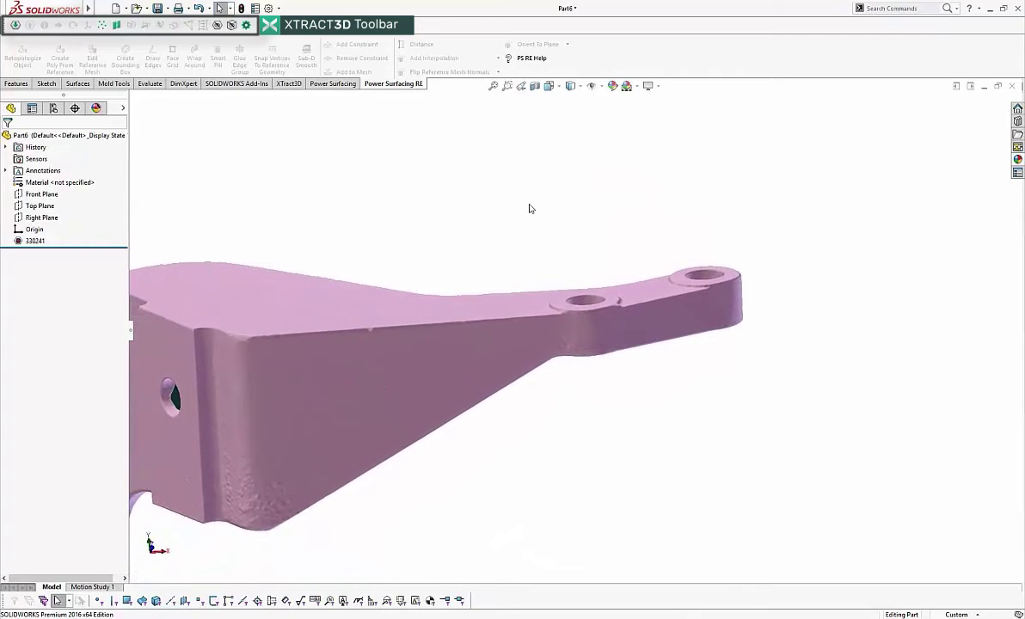
pyautogui.press('Down')
pyautogui.press('Down')
pyautogui.press('Down')
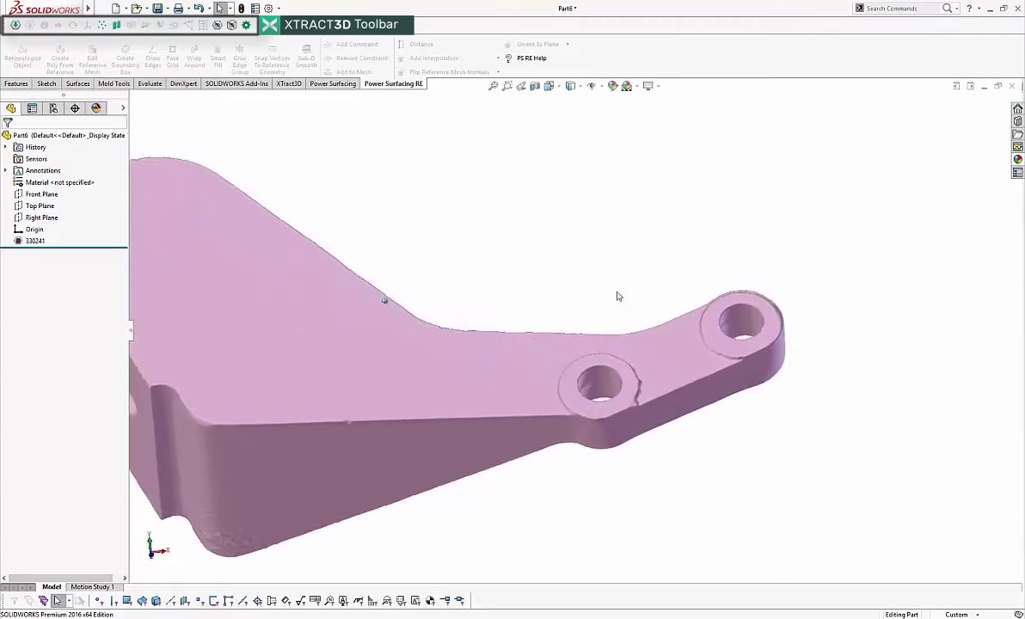
pyautogui.press('Down')
pyautogui.press('Down')
pyautogui.press('Down')
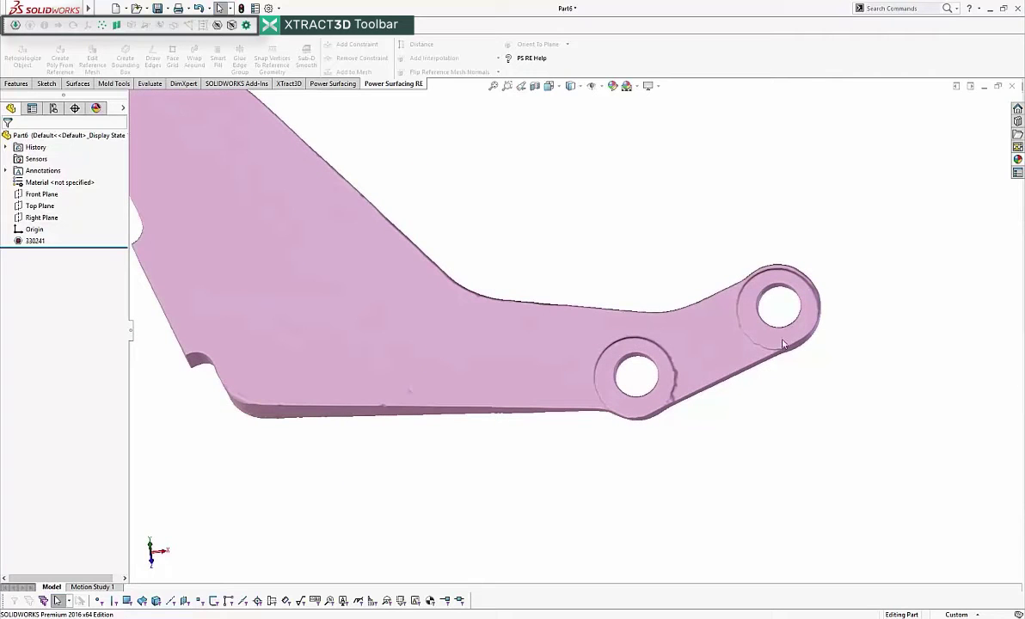
pyautogui.press('Up')
pyautogui.press('Up')
pyautogui.press('Up')
pyautogui.press('Up')
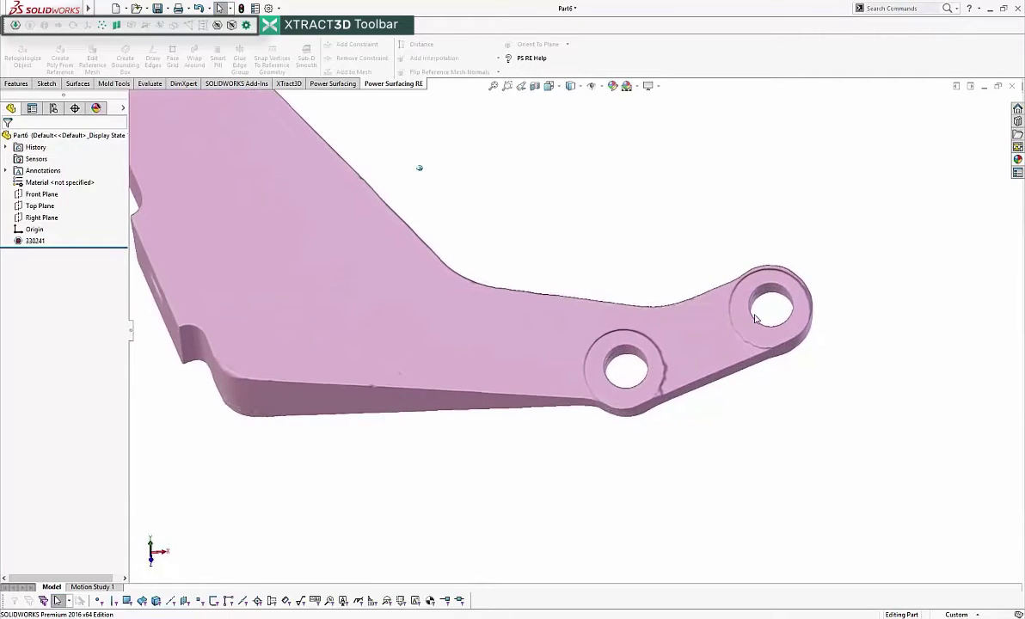
pyautogui.moveTo(755, 315); pyautogui.dragTo(477, 214, button='middle')
pyautogui.moveTo(406, 214)
pyautogui.mouseDown(button='middle')
pyautogui.moveTo(382, 238)
pyautogui.moveTo(354, 197)
pyautogui.moveTo(397, 199)
pyautogui.mouseUp(button='middle')
pyautogui.moveTo(384, 430); pyautogui.dragTo(601, 270, button='middle')
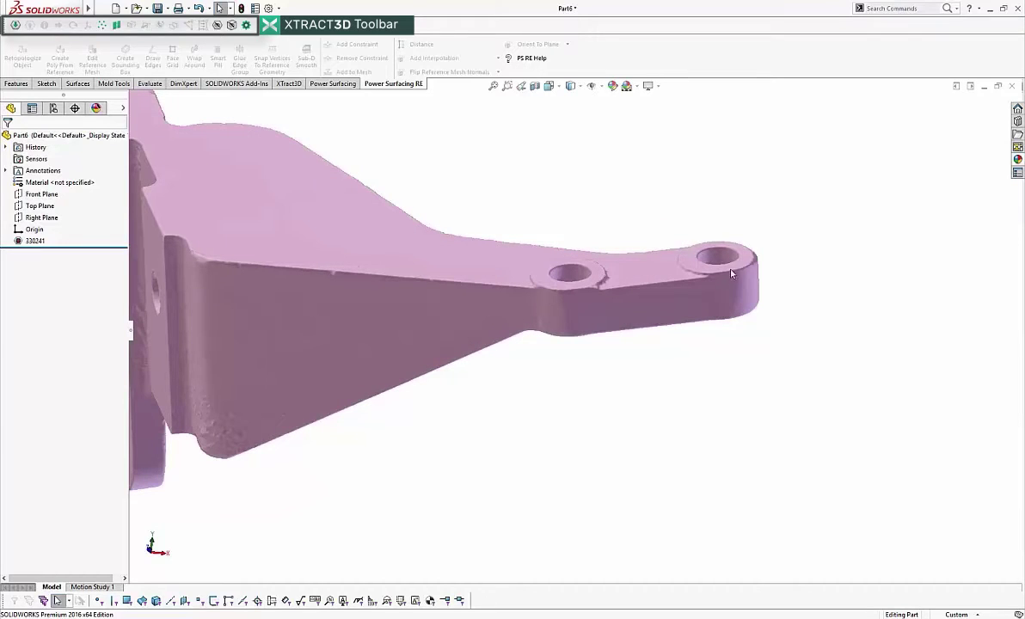
pyautogui.scroll(2, 723, 227)
pyautogui.moveTo(639, 219); pyautogui.dragTo(738, 344, button='middle')
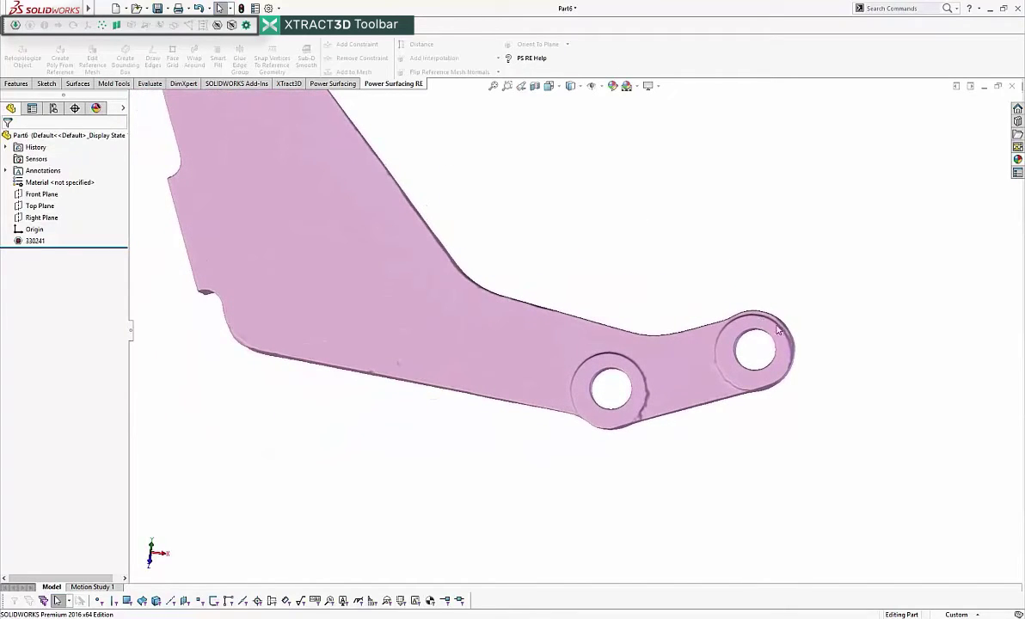
# - Start an XTract3D plane fit from points picked along the bracket's long two-hole mounting pad
pyautogui.moveTo(820, 310)
pyautogui.mouseDown(button='middle')
pyautogui.moveTo(572, 410)
pyautogui.moveTo(309, 169)
pyautogui.moveTo(309, 147)
pyautogui.moveTo(242, 190)
pyautogui.moveTo(215, 155)
pyautogui.mouseUp(button='middle')
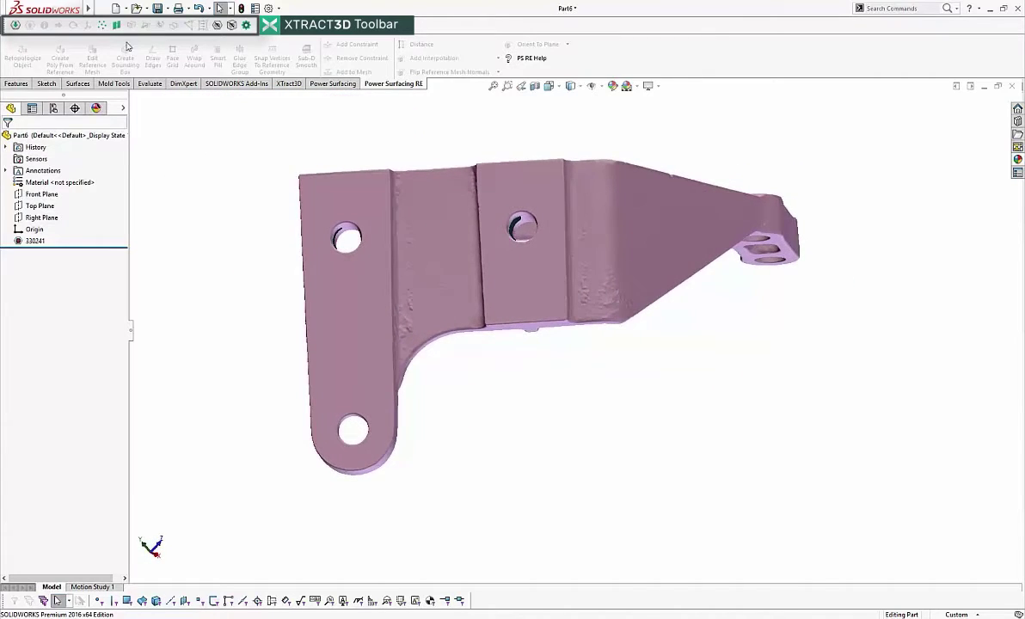
pyautogui.click(117, 25)
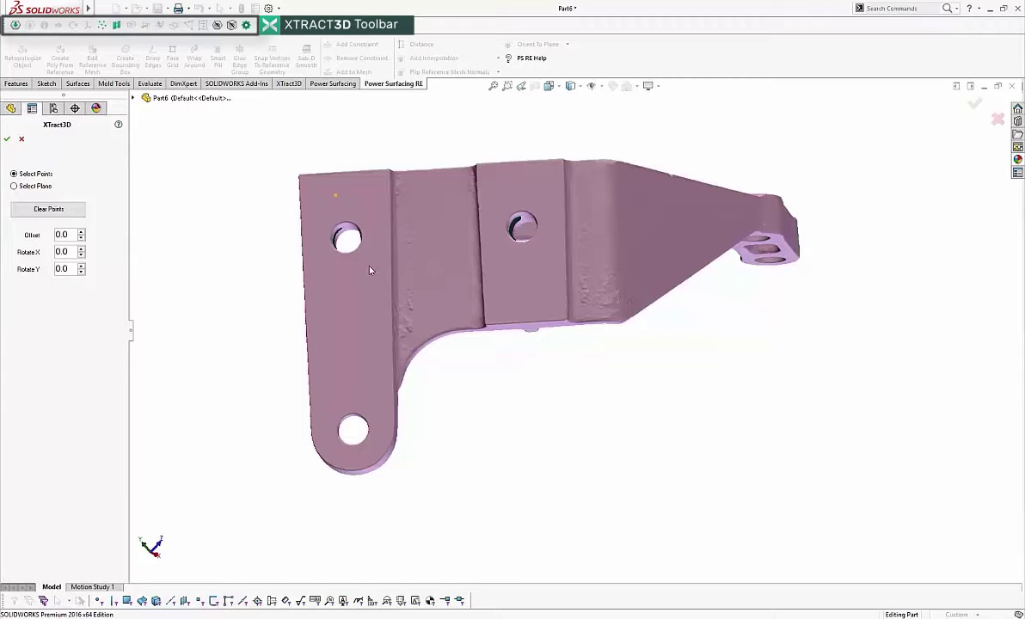
pyautogui.click(369, 268)
pyautogui.click(326, 328)
pyautogui.click(365, 395)
pyautogui.click(375, 439)
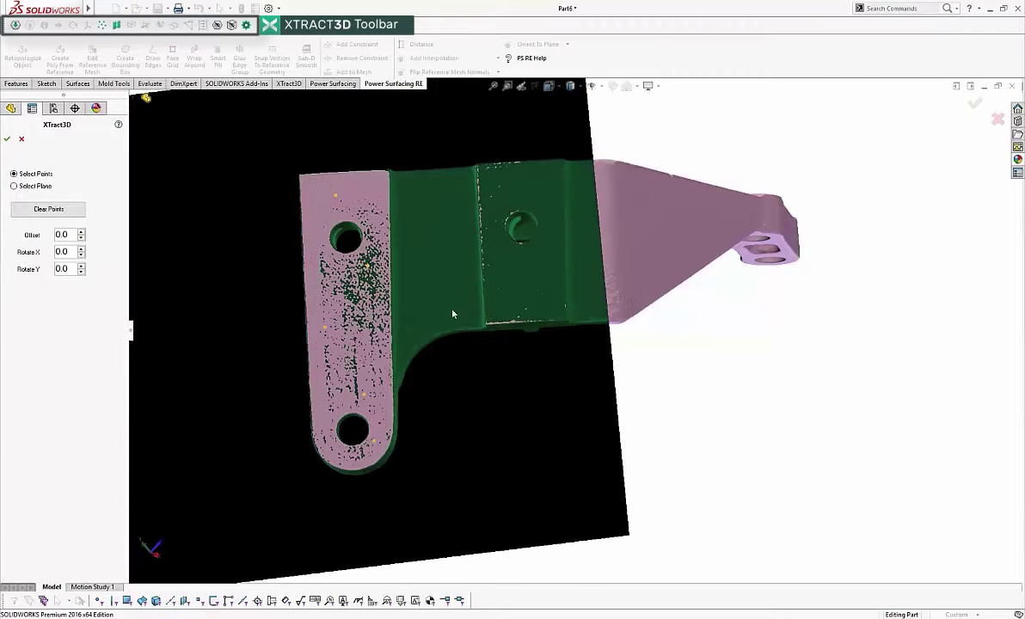
# - Add fit points on the single-hole mounting pad and further ones on the long pad, then create the fitted plane
pyautogui.click(492, 186)
pyautogui.click(525, 181)
pyautogui.click(545, 237)
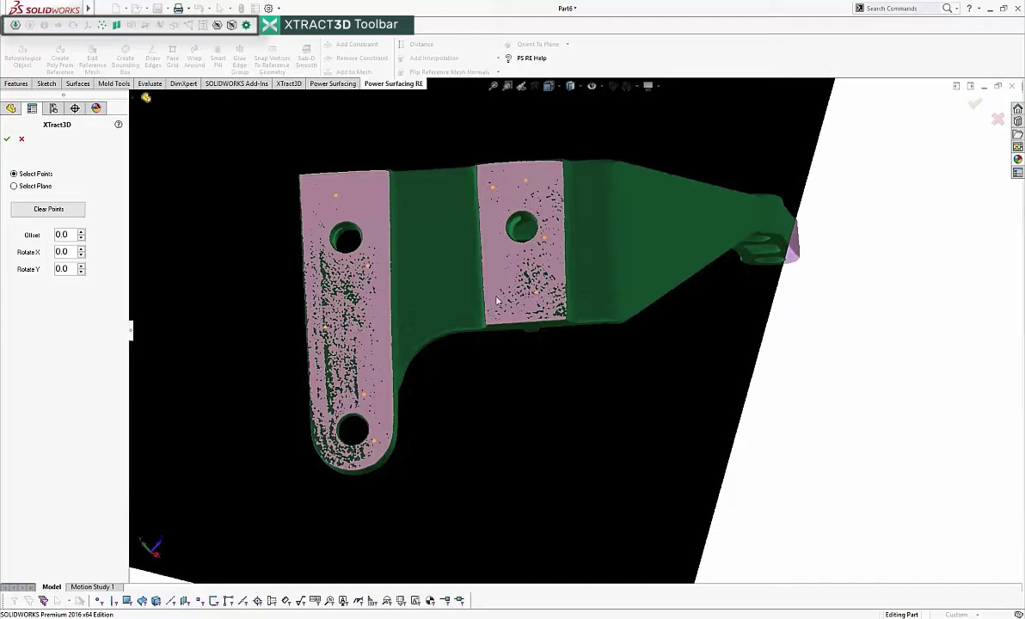
pyautogui.click(382, 206)
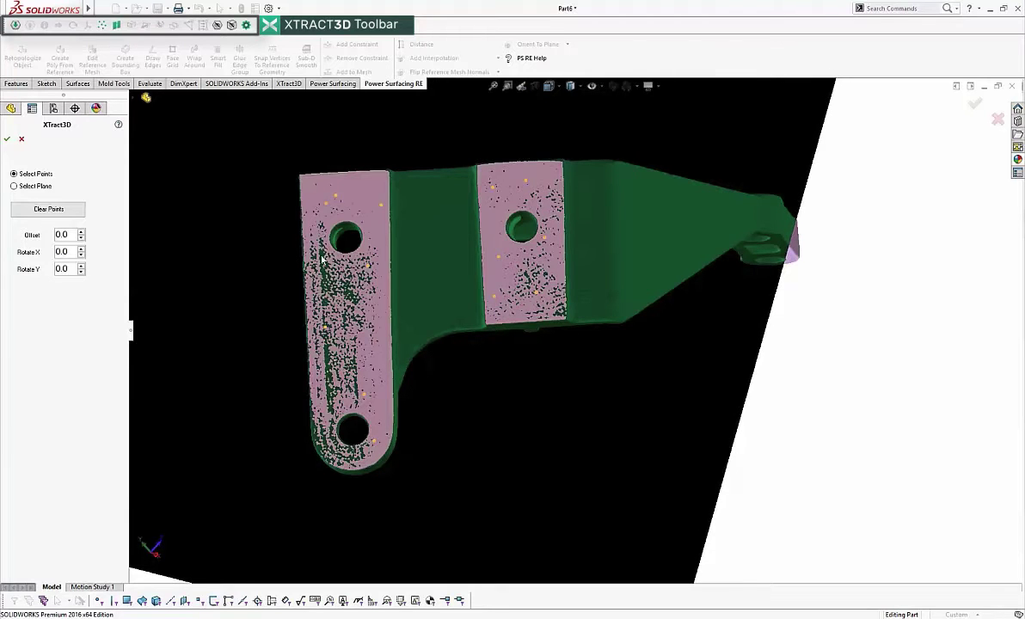
pyautogui.click(322, 258)
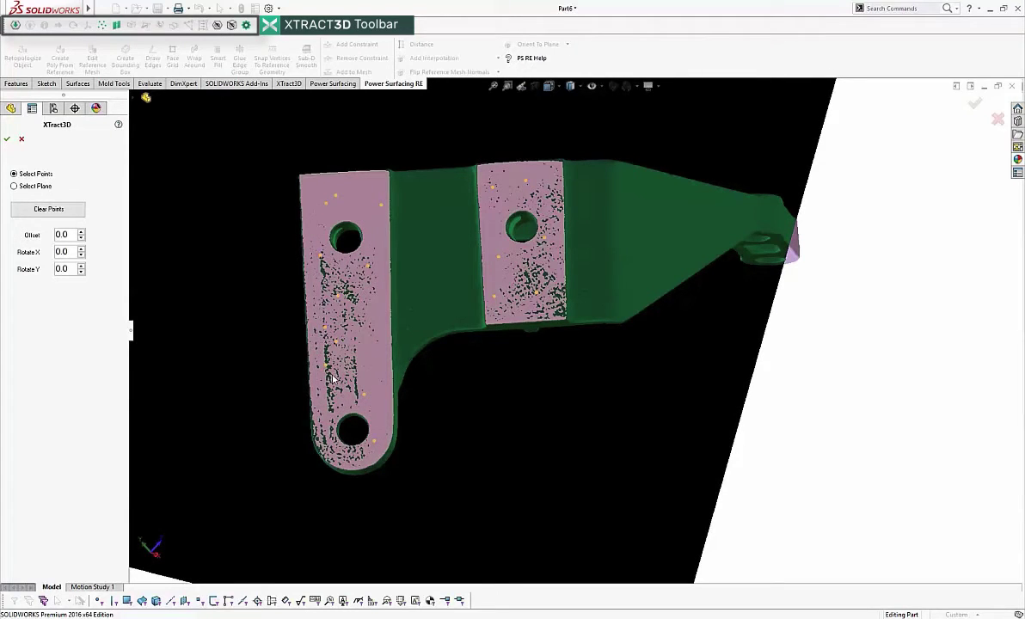
pyautogui.click(557, 300)
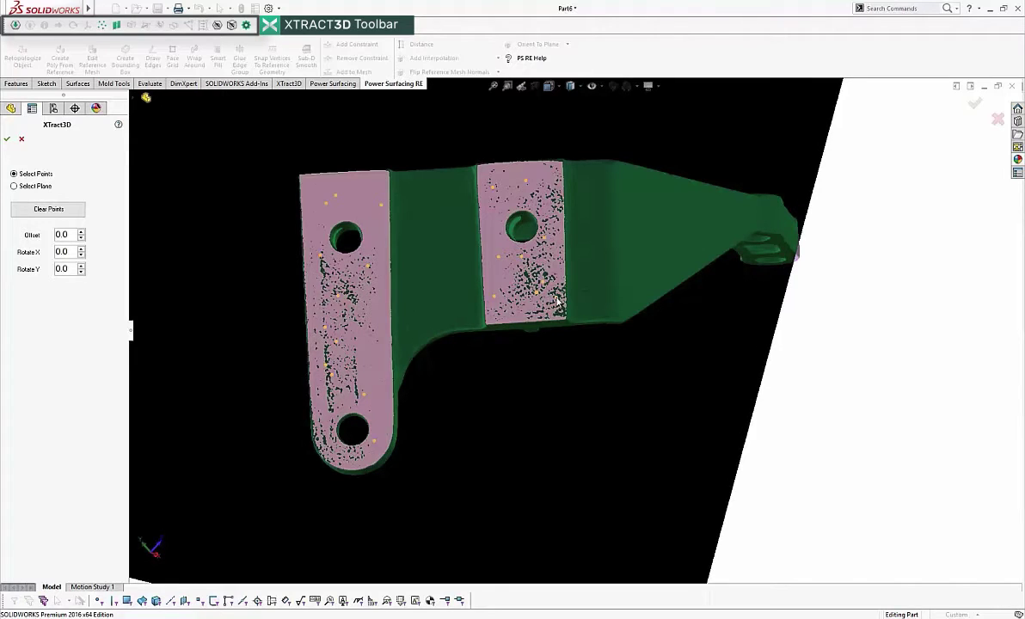
pyautogui.click(561, 310)
pyautogui.moveTo(548, 181); pyautogui.dragTo(368, 156, button='middle')
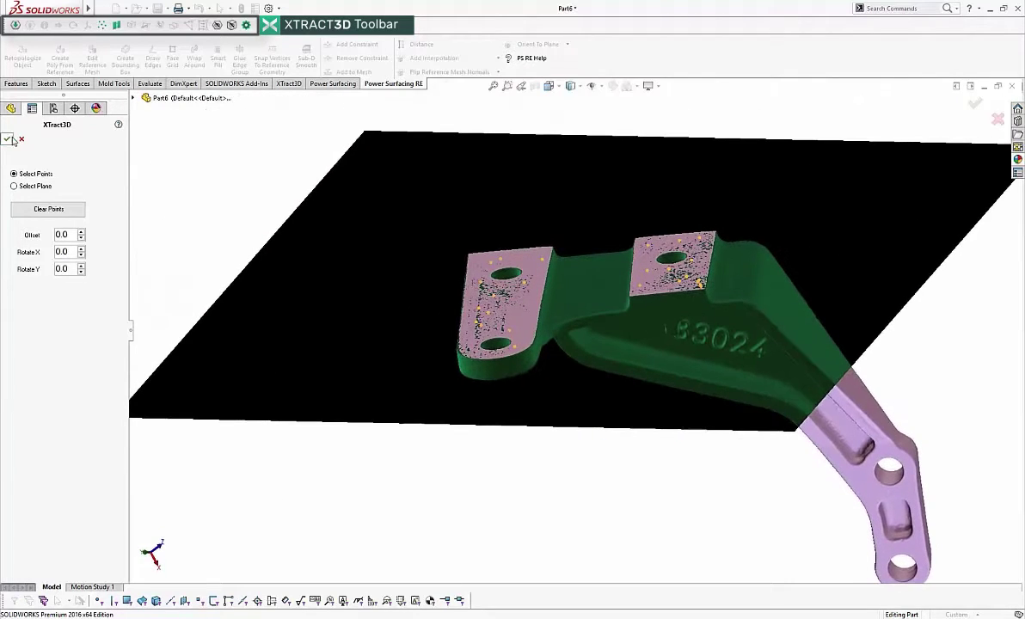
pyautogui.click(8, 138)
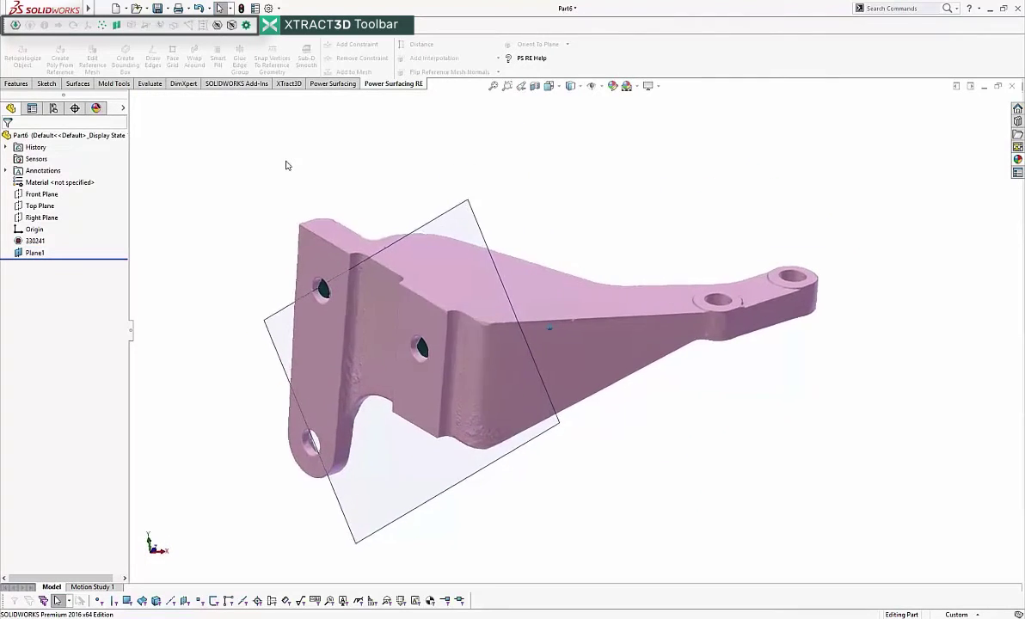
# - Section the mesh with the fitted plane and shift the cut slightly inward through the bracket's hollow ribbed side
pyautogui.click(382, 240)
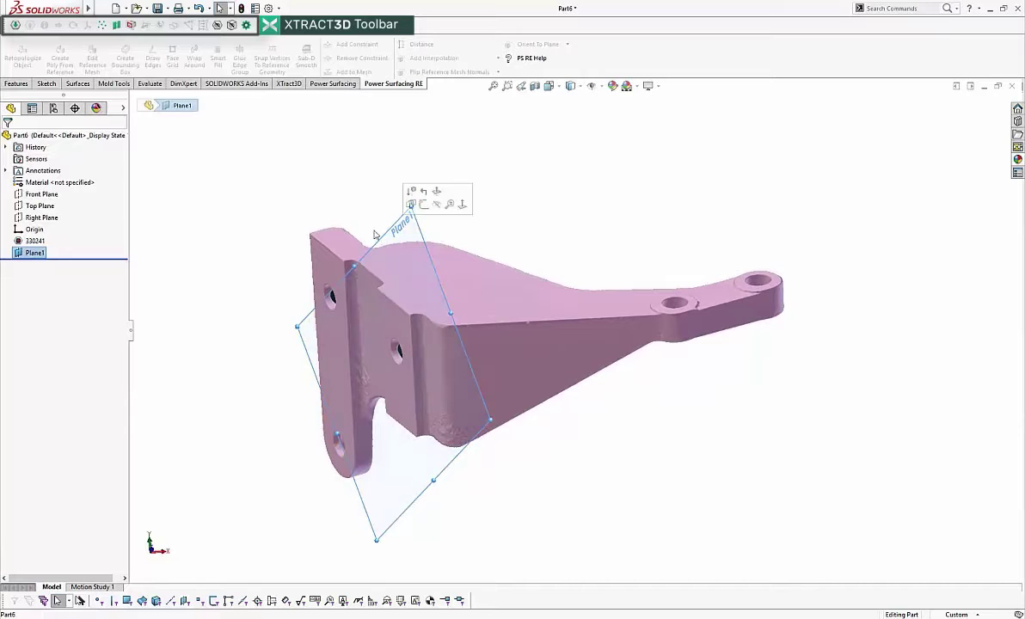
pyautogui.click(131, 25)
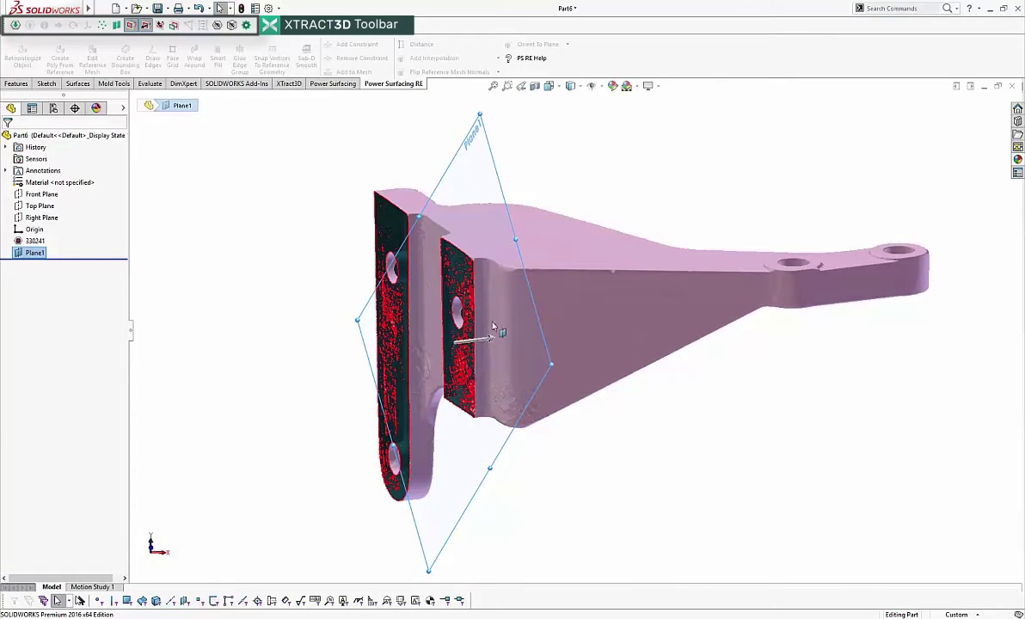
pyautogui.moveTo(494, 342)
pyautogui.mouseDown()
pyautogui.moveTo(514, 338)
pyautogui.moveTo(486, 341)
pyautogui.mouseUp()
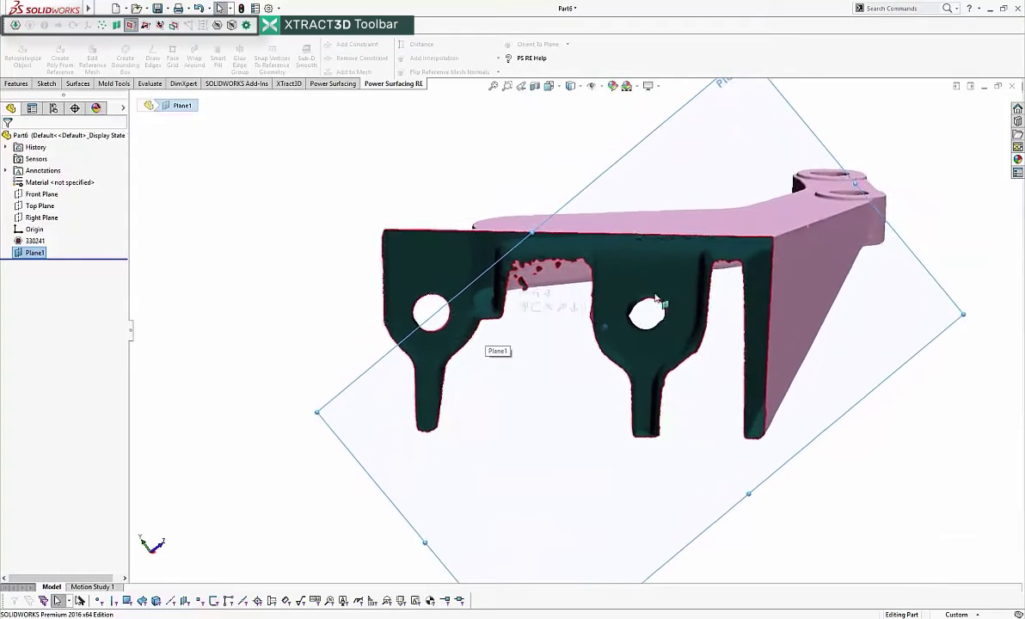
pyautogui.click(422, 177)
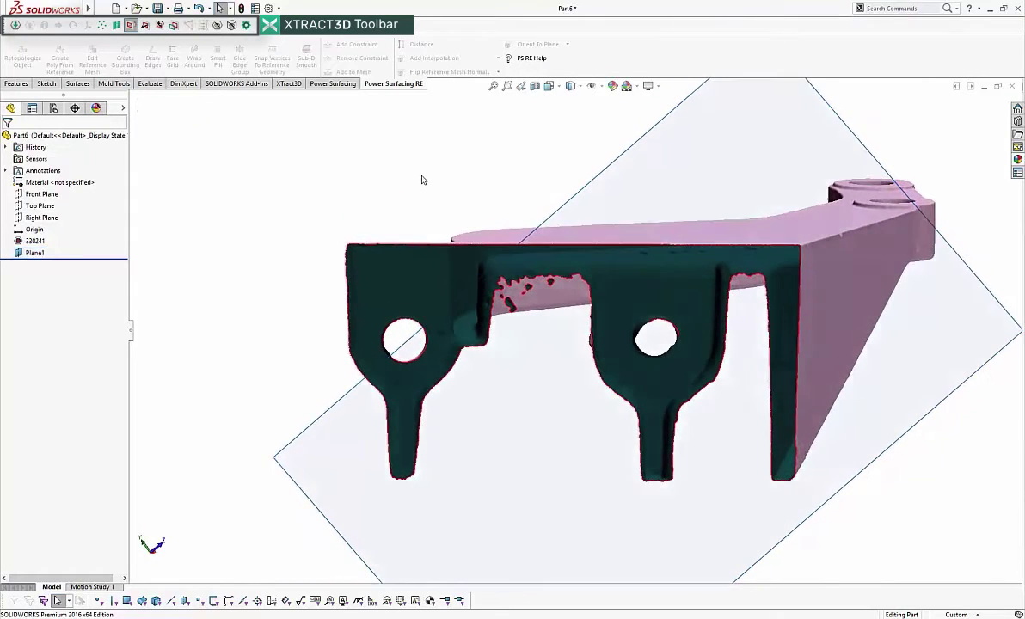
# - On the fitted pad plane, sketch a line about 89 mm long beside the section outline's straight top edge
pyautogui.click(42, 86)
pyautogui.click(15, 50)
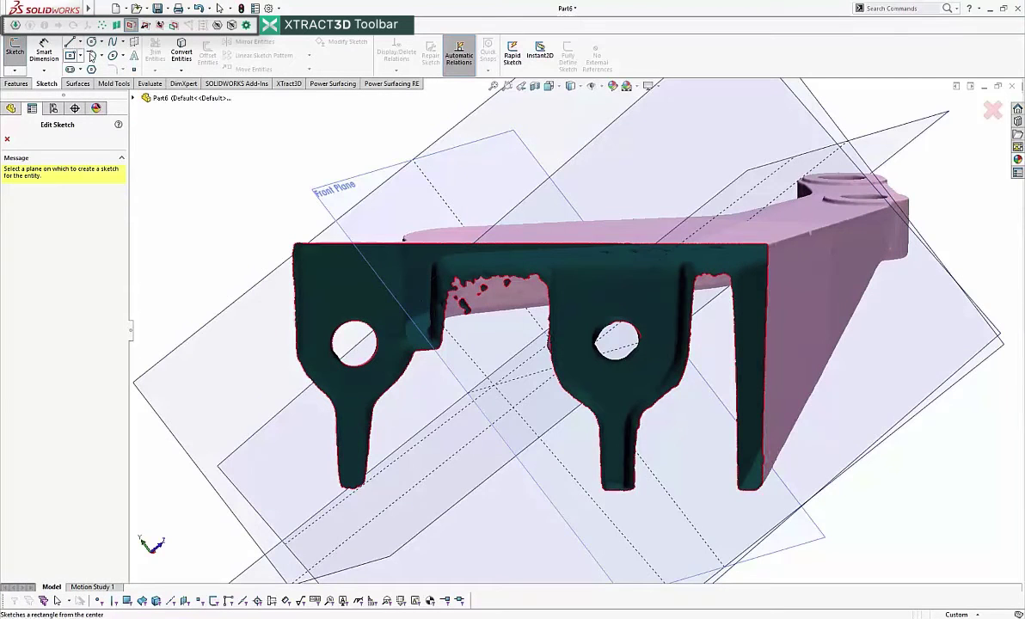
pyautogui.click(7, 138)
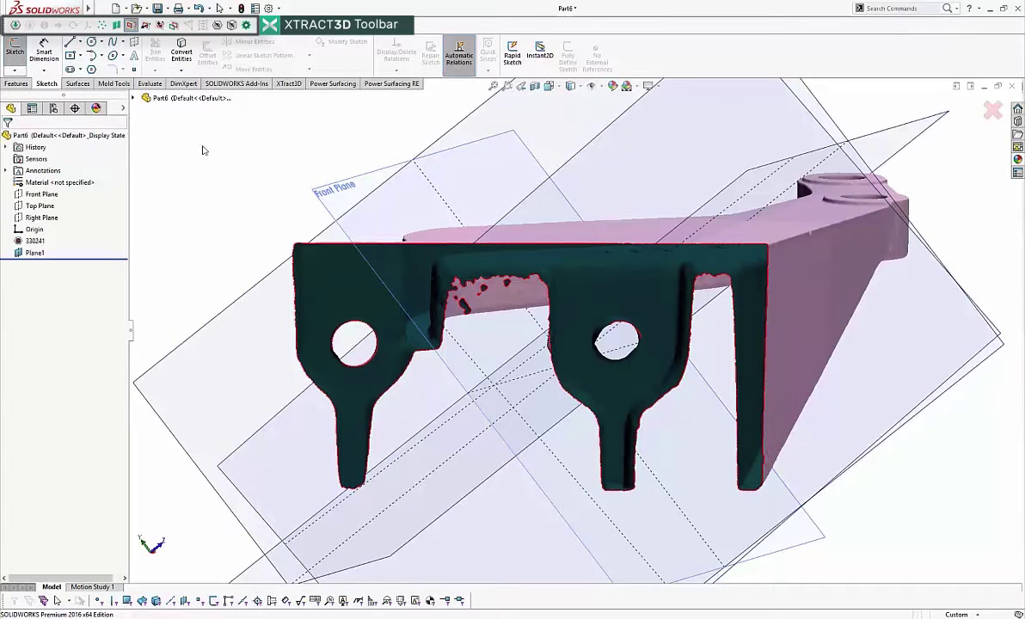
pyautogui.click(35, 252)
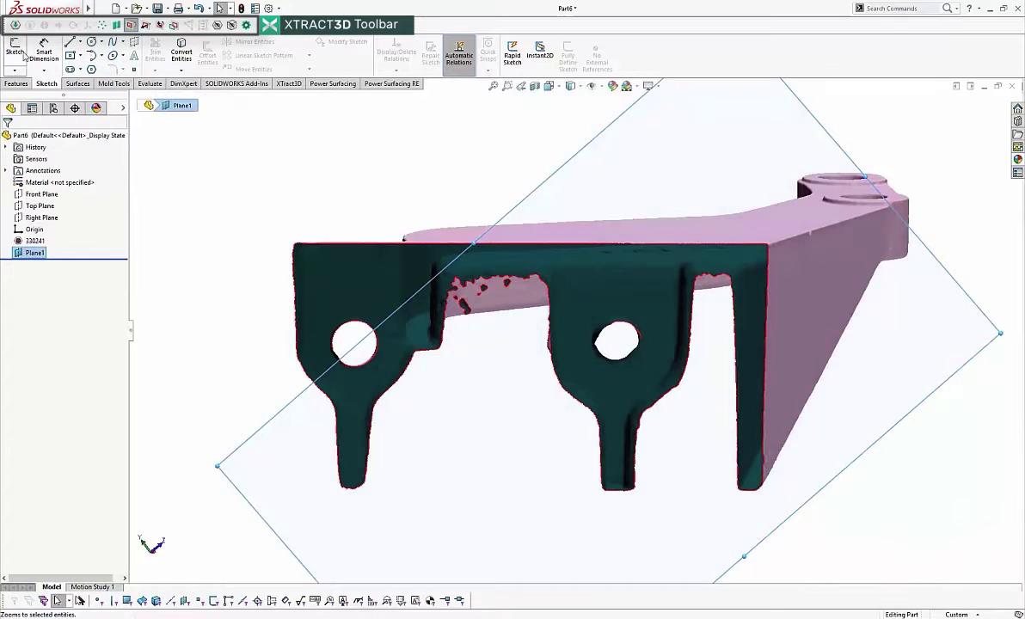
pyautogui.click(14, 50)
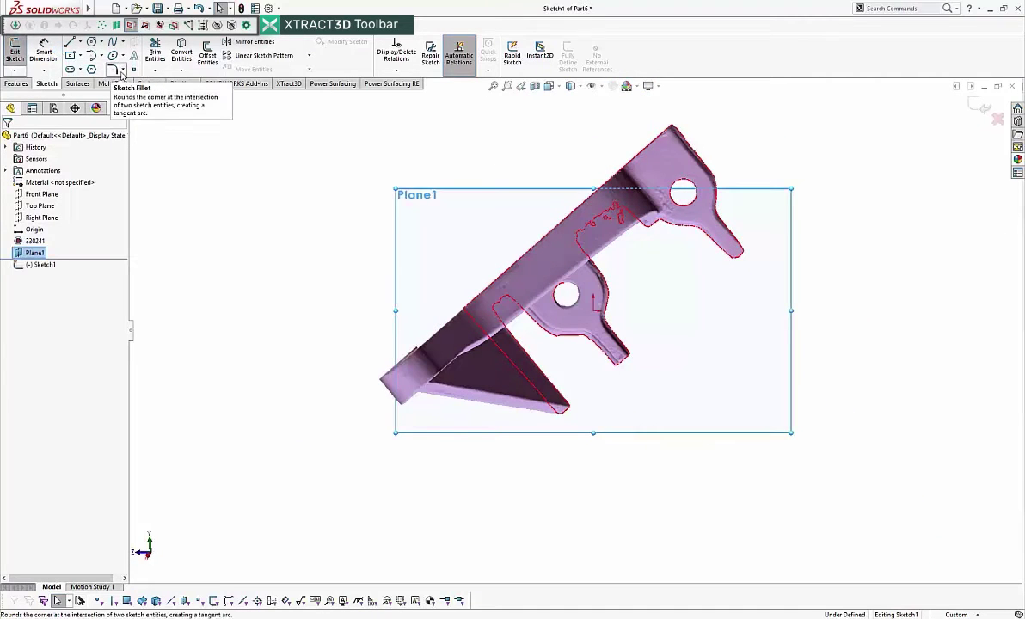
pyautogui.click(71, 42)
pyautogui.moveTo(406, 251); pyautogui.dragTo(465, 230, button='middle')
pyautogui.click(484, 241)
pyautogui.click(742, 169)
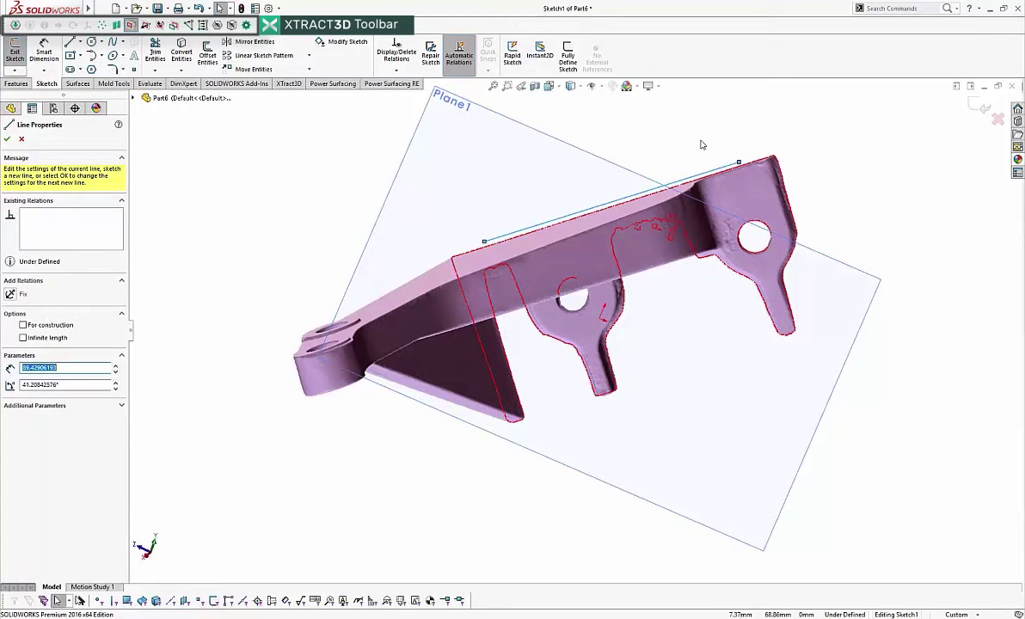
pyautogui.press('Escape')
# - Move the sketched line onto the section outline's straight top edge and exit the sketch
pyautogui.click(640, 209)
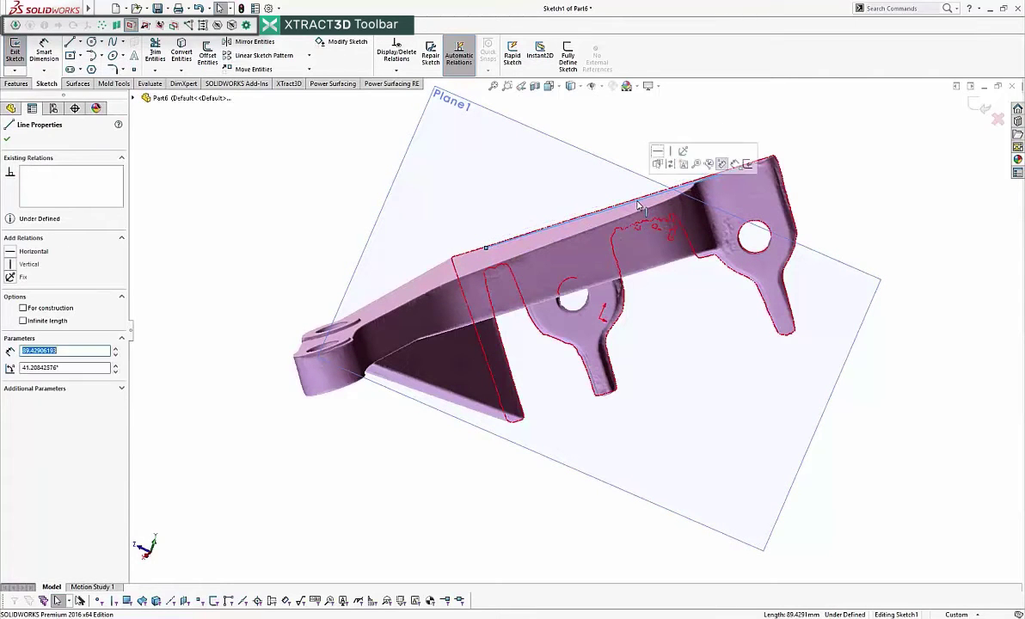
pyautogui.click(700, 140)
pyautogui.hotkey('ctrl', '8')
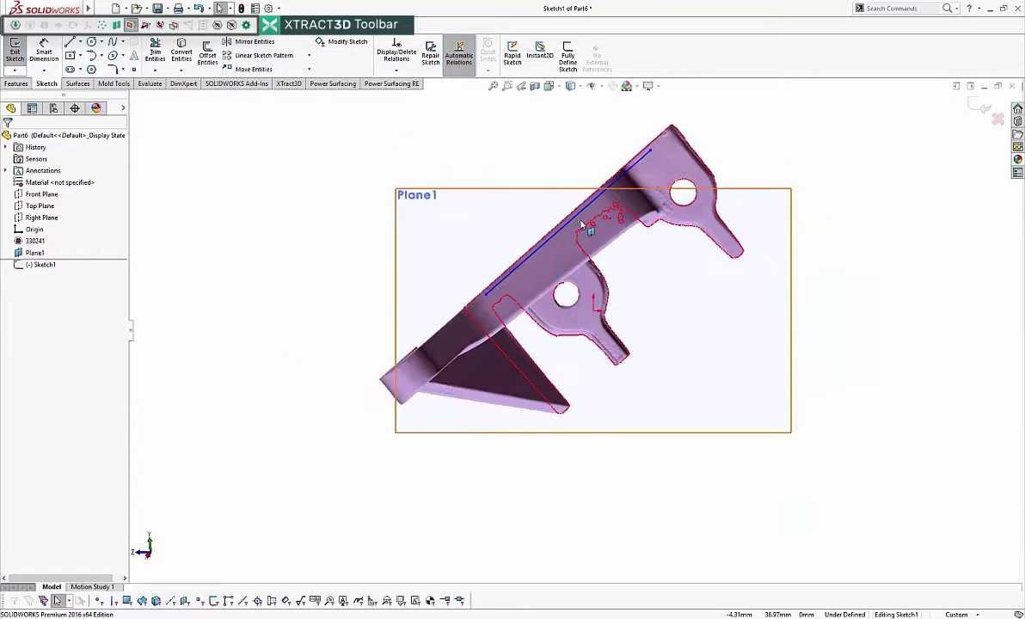
pyautogui.click(565, 206)
pyautogui.moveTo(564, 206); pyautogui.dragTo(576, 220)
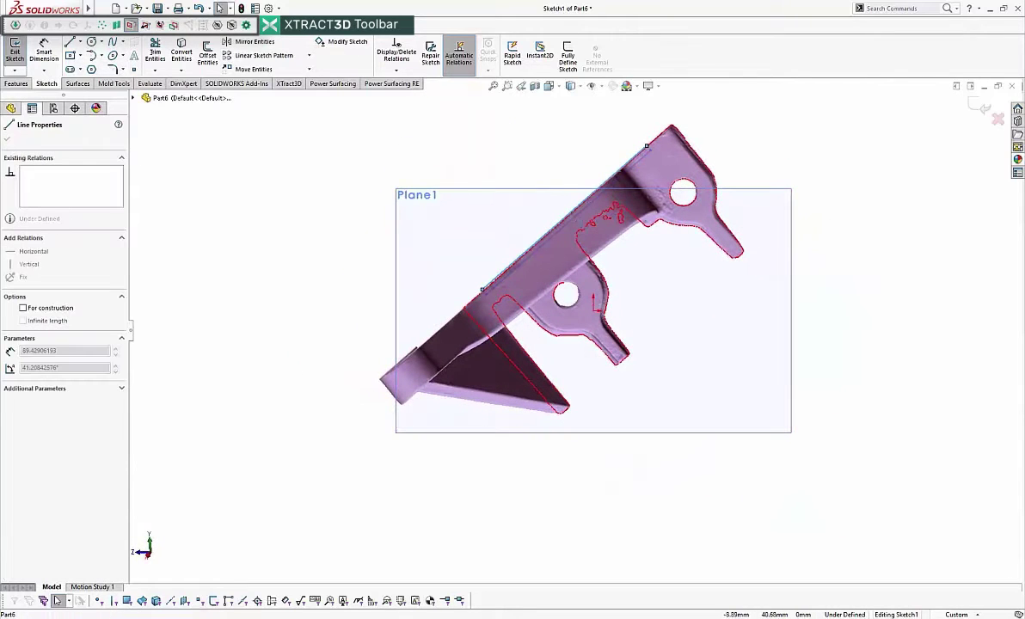
pyautogui.click(495, 190)
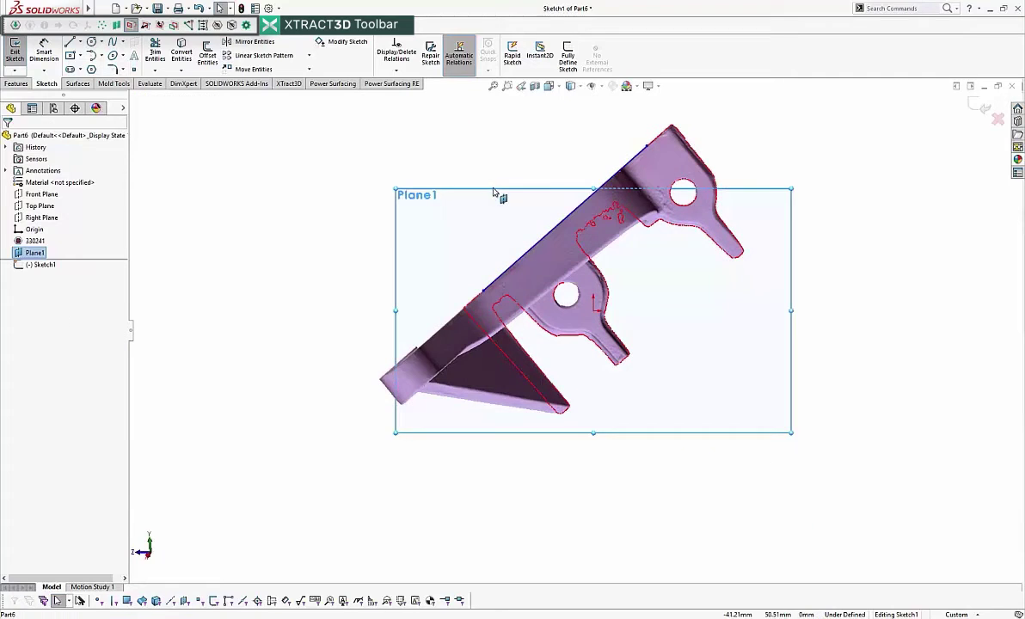
pyautogui.click(936, 135)
pyautogui.click(980, 106)
pyautogui.click(921, 151)
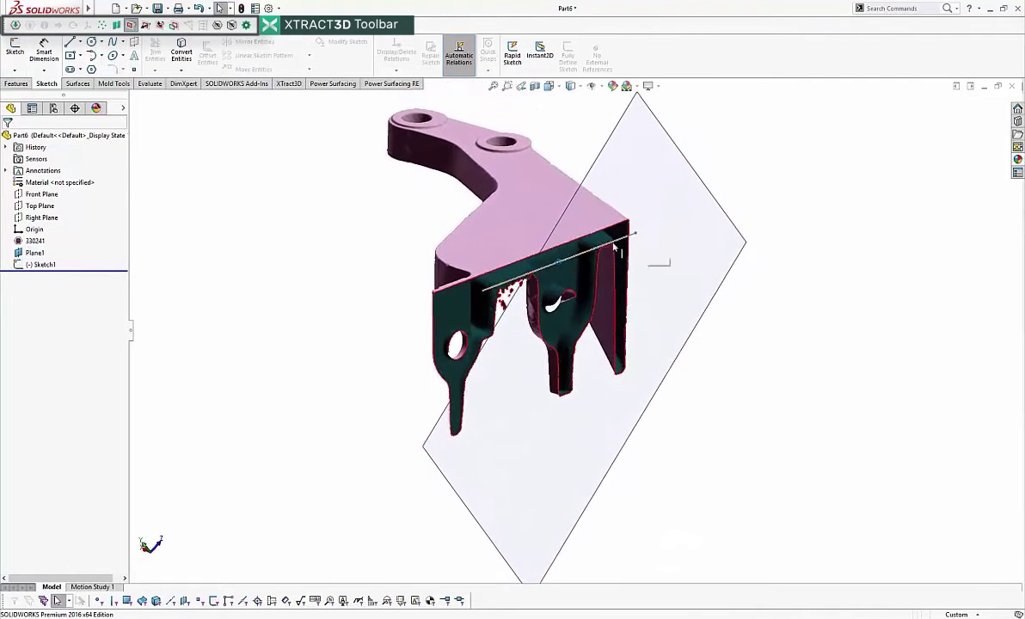
# - Create a reference plane through the sketched line, perpendicular to the fitted pad plane
pyautogui.click(601, 249)
pyautogui.keyDown('ctrl'); pyautogui.click(603, 165); pyautogui.keyUp('ctrl')
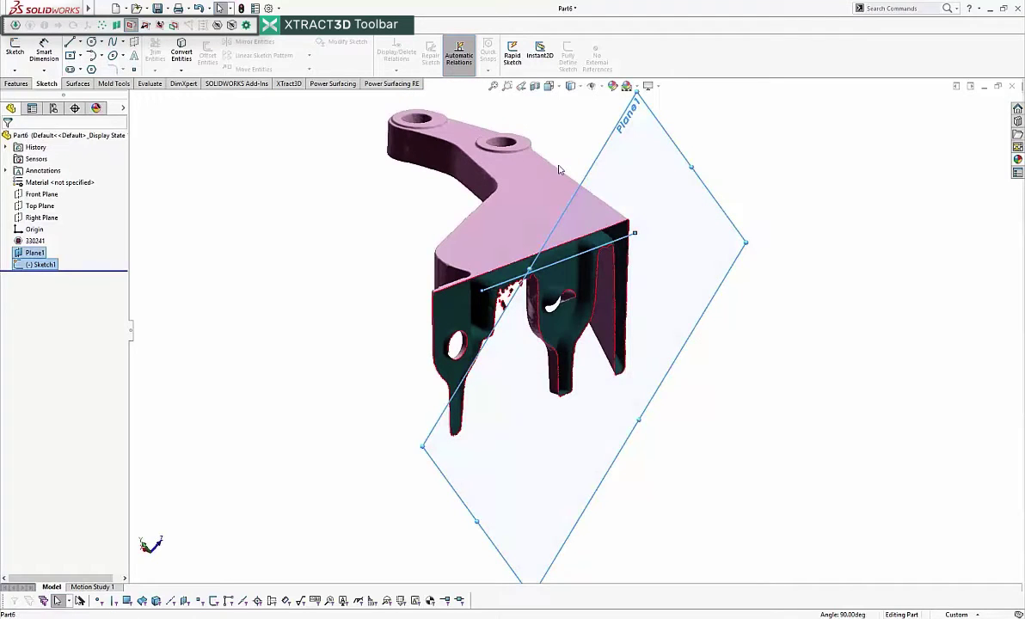
pyautogui.click(16, 83)
pyautogui.click(431, 55)
pyautogui.click(438, 81)
pyautogui.moveTo(138, 164); pyautogui.dragTo(268, 161, button='middle')
pyautogui.click(8, 141)
# - Turn off the section at the pad plane and section the mesh with the new perpendicular plane instead
pyautogui.click(472, 131)
pyautogui.moveTo(471, 131); pyautogui.dragTo(351, 265, button='middle')
pyautogui.click(682, 273)
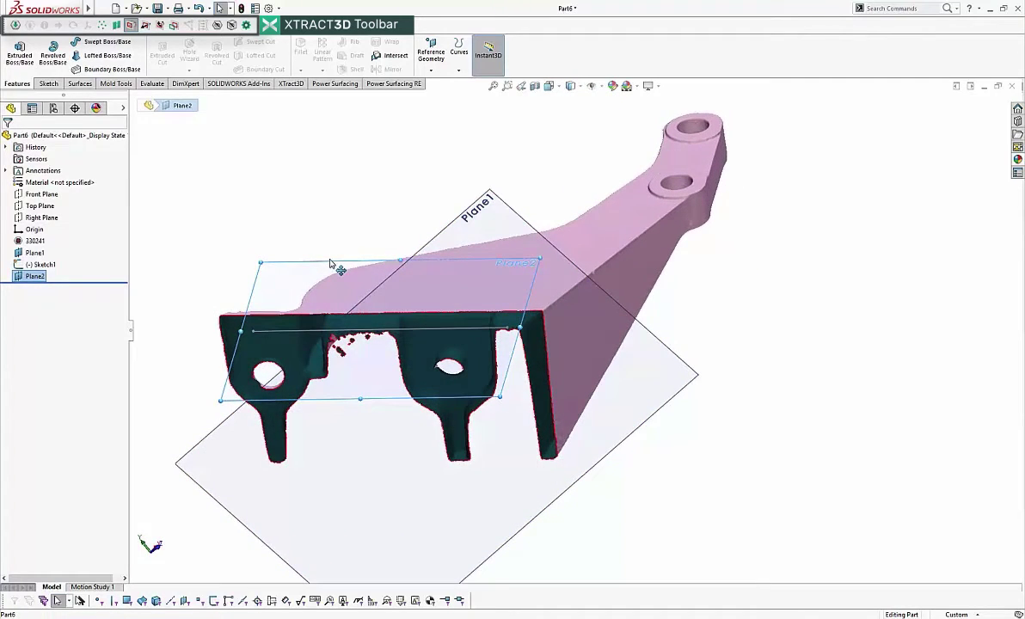
pyautogui.click(130, 24)
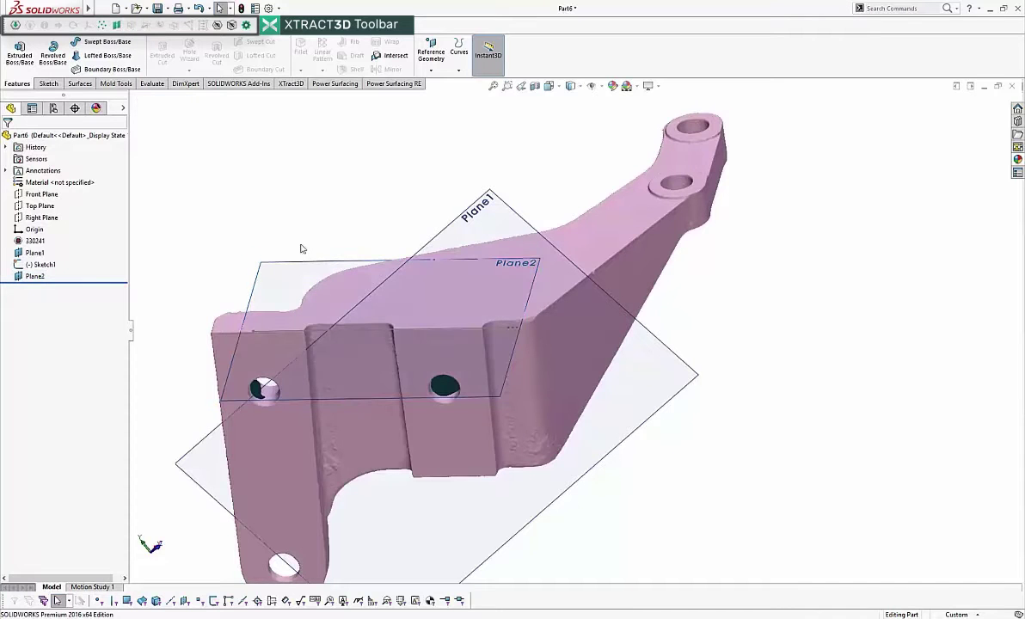
pyautogui.click(130, 24)
pyautogui.moveTo(488, 144); pyautogui.dragTo(505, 181, button='middle')
pyautogui.moveTo(685, 206); pyautogui.dragTo(286, 339, button='middle')
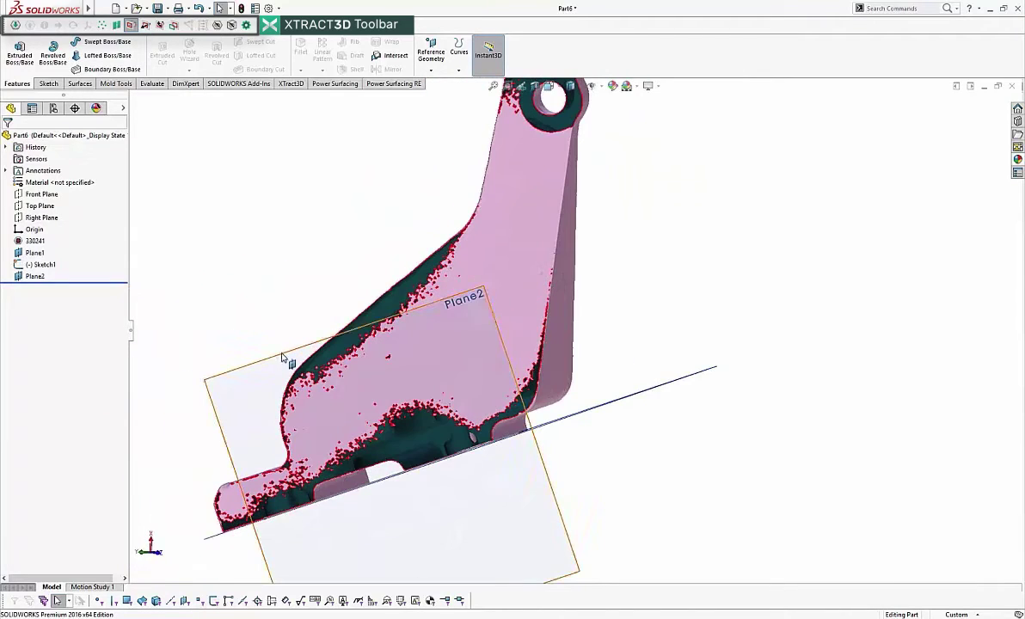
# - Start a sketch on the perpendicular plane and draw a circle of about 5.6 mm radius over the arm's end hole
pyautogui.click(286, 354)
pyautogui.hotkey('ctrl', '8')
pyautogui.scroll(-5, 506, 245)
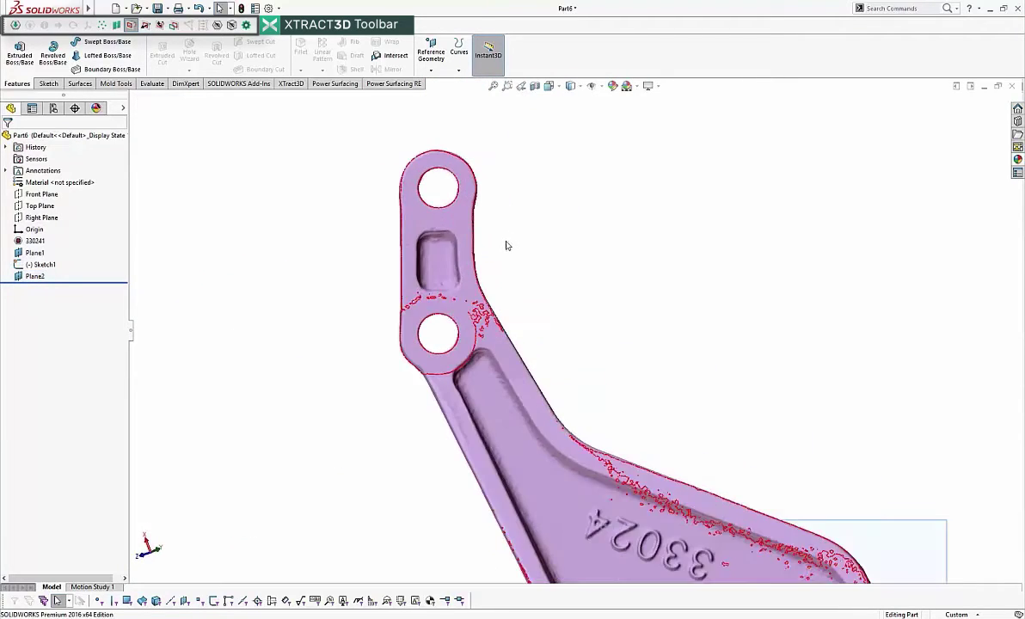
pyautogui.scroll(-1, 446, 229)
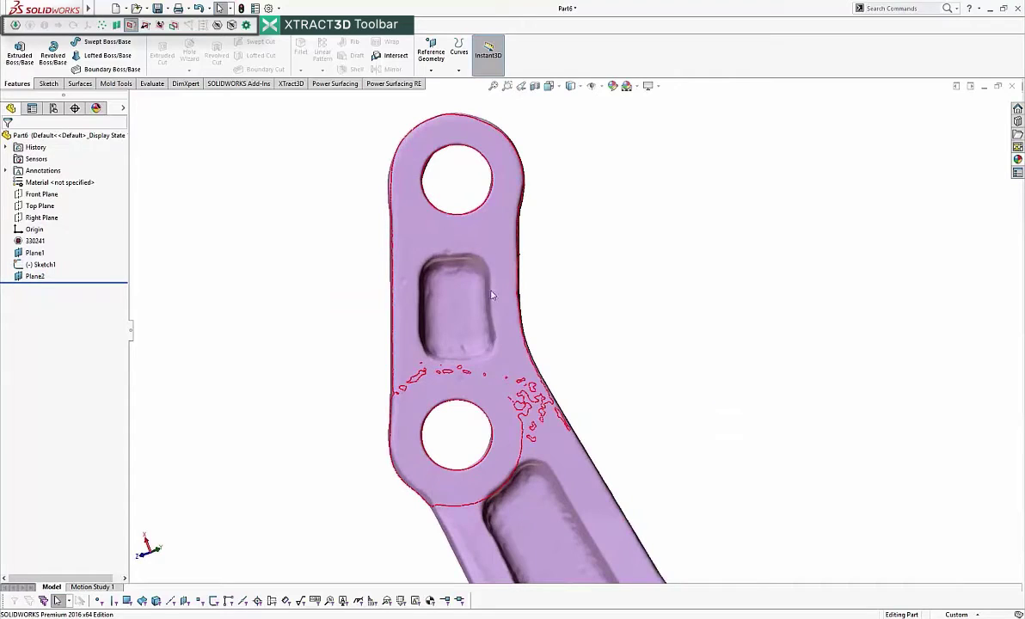
pyautogui.click(47, 85)
pyautogui.click(91, 42)
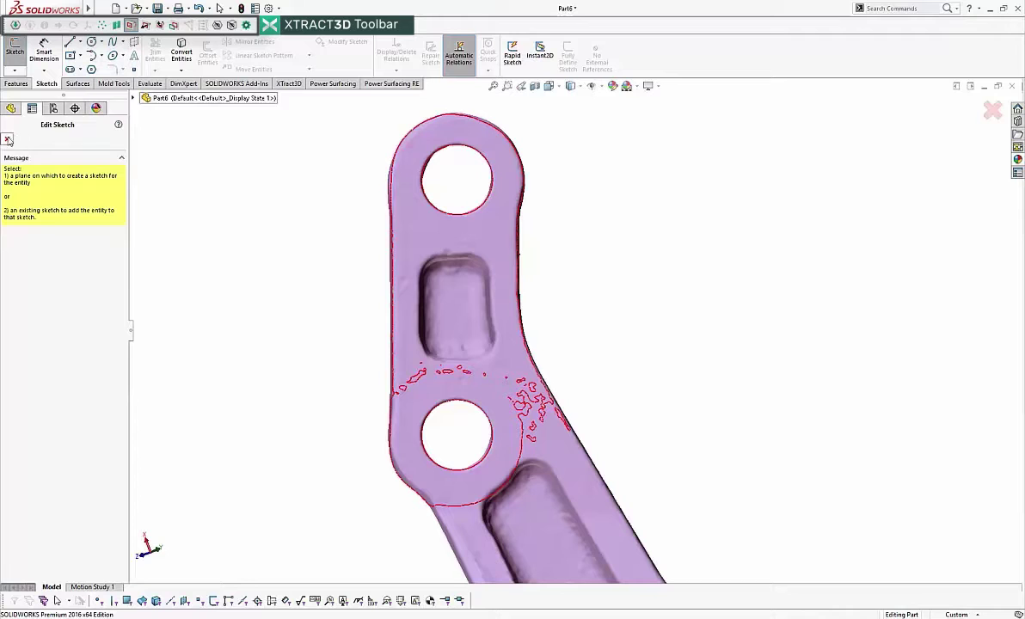
pyautogui.click(7, 140)
pyautogui.click(34, 276)
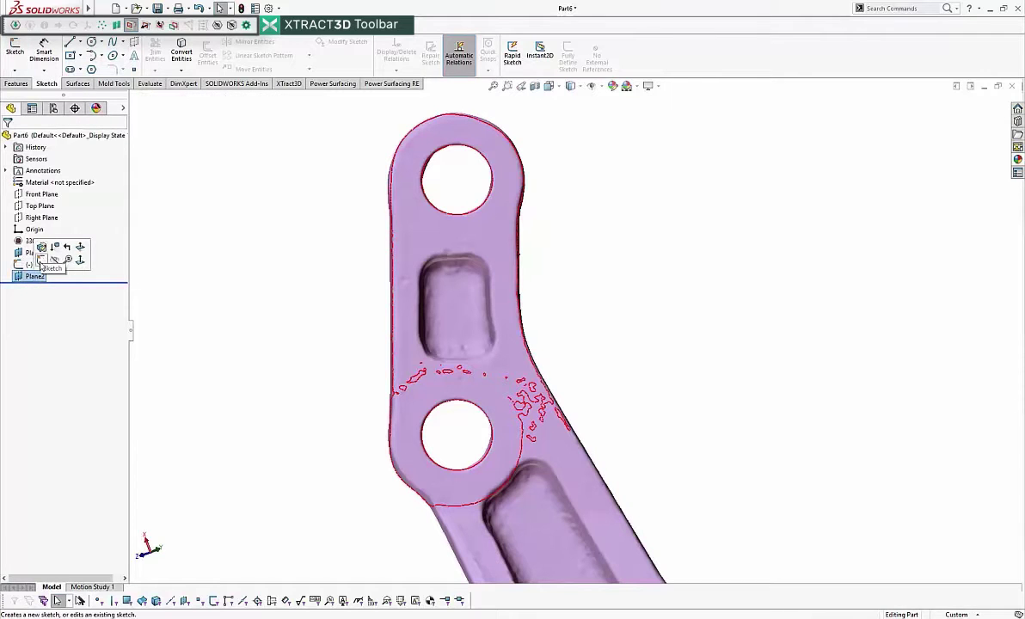
pyautogui.click(43, 250)
pyautogui.click(93, 43)
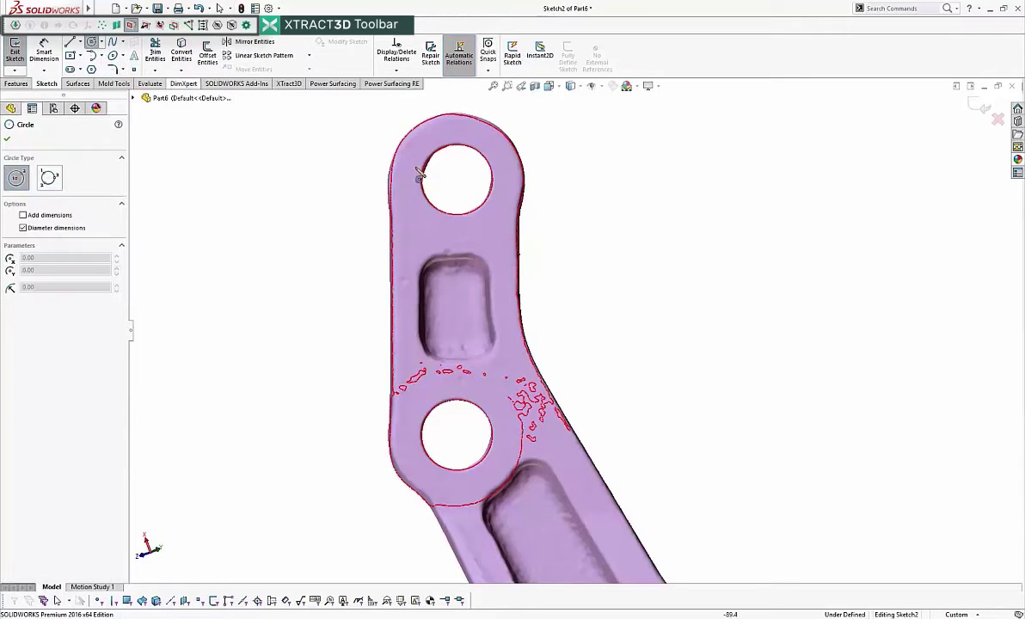
pyautogui.click(457, 176)
pyautogui.click(466, 210)
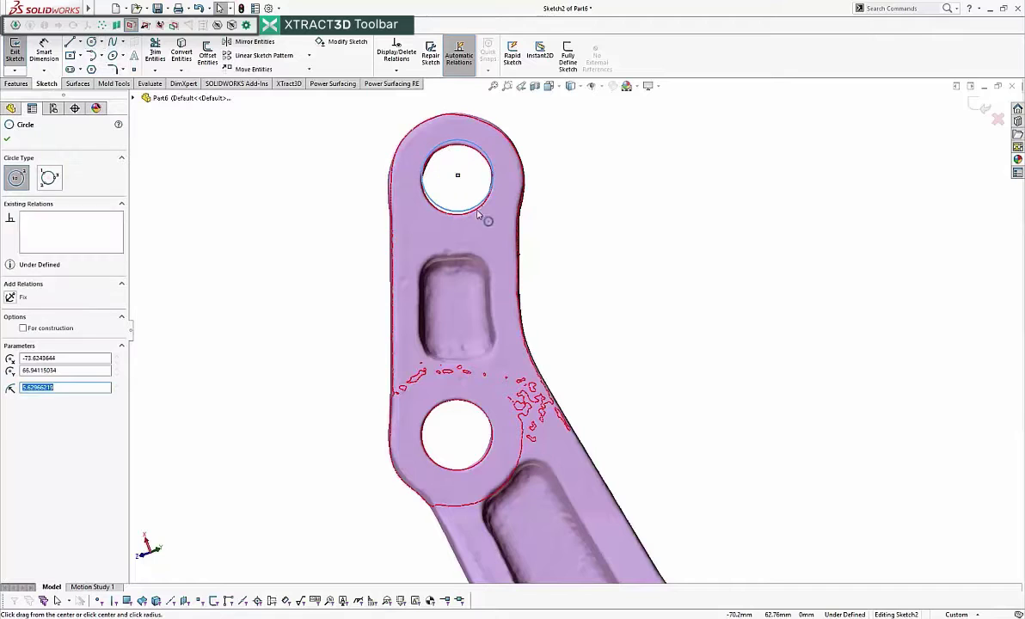
# - Sketch a circle of about 6.4 mm radius over the arm's second hole, beyond the rectangular pocket
pyautogui.click(91, 43)
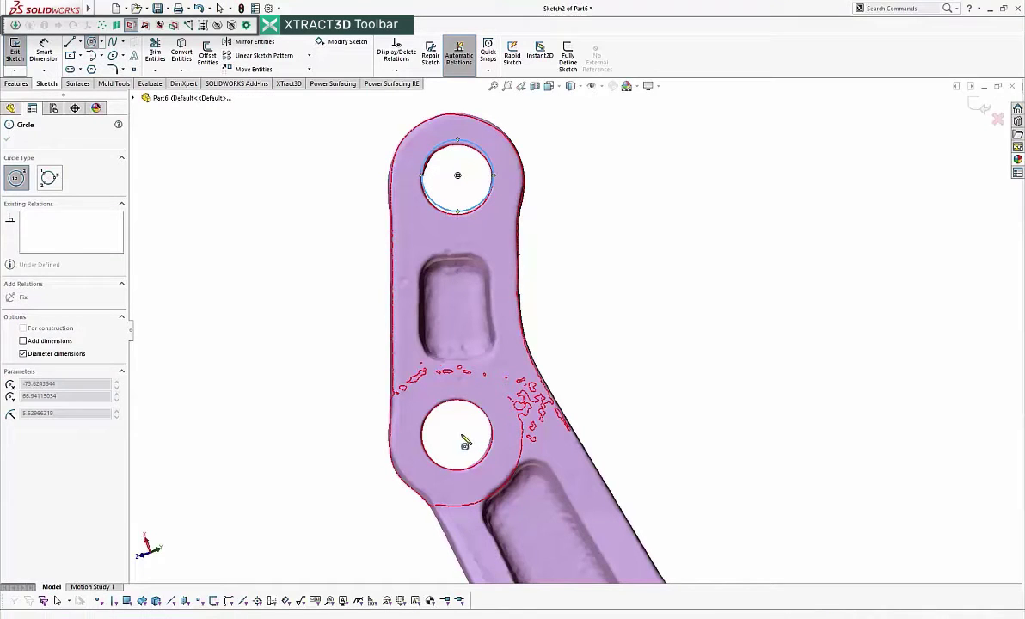
pyautogui.click(455, 434)
pyautogui.click(486, 467)
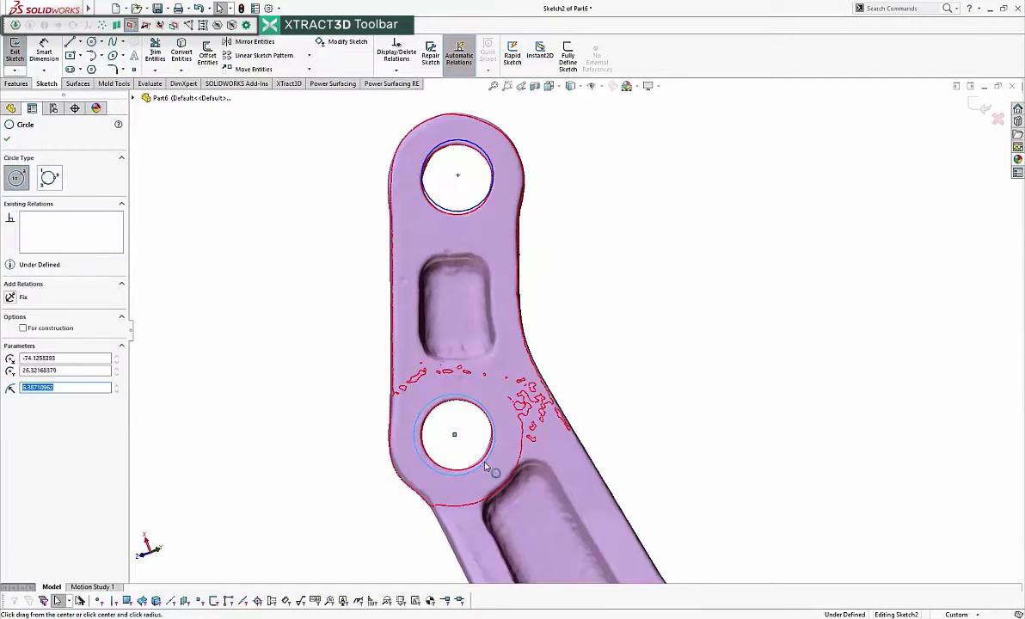
# - Fit both sketched circles to the mesh section outlines of the arm's two holes
pyautogui.press('Escape')
pyautogui.moveTo(256, 93); pyautogui.dragTo(556, 472)
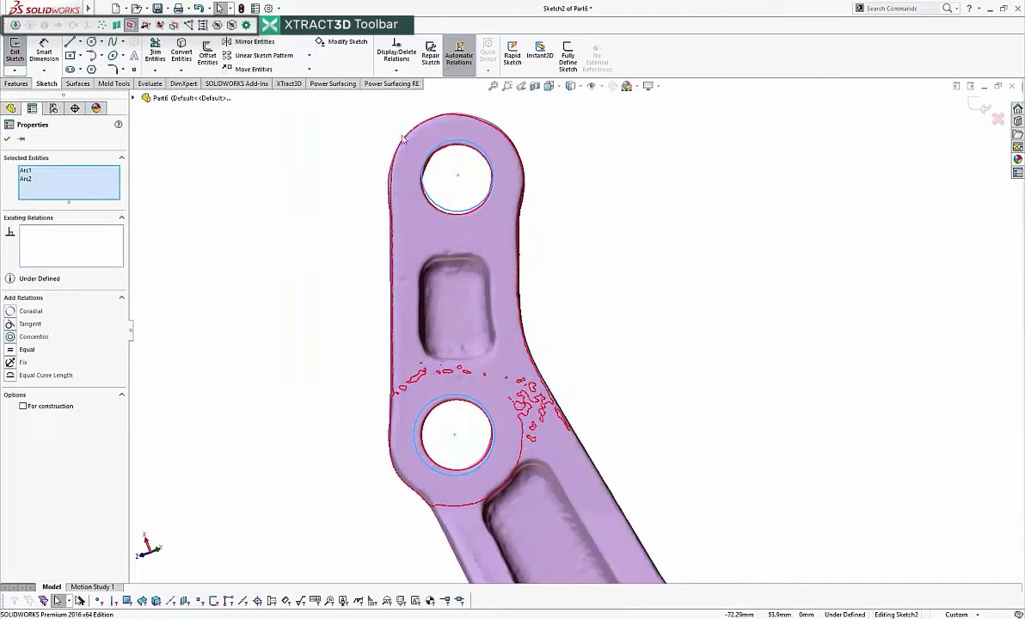
pyautogui.click(205, 26)
pyautogui.click(669, 254)
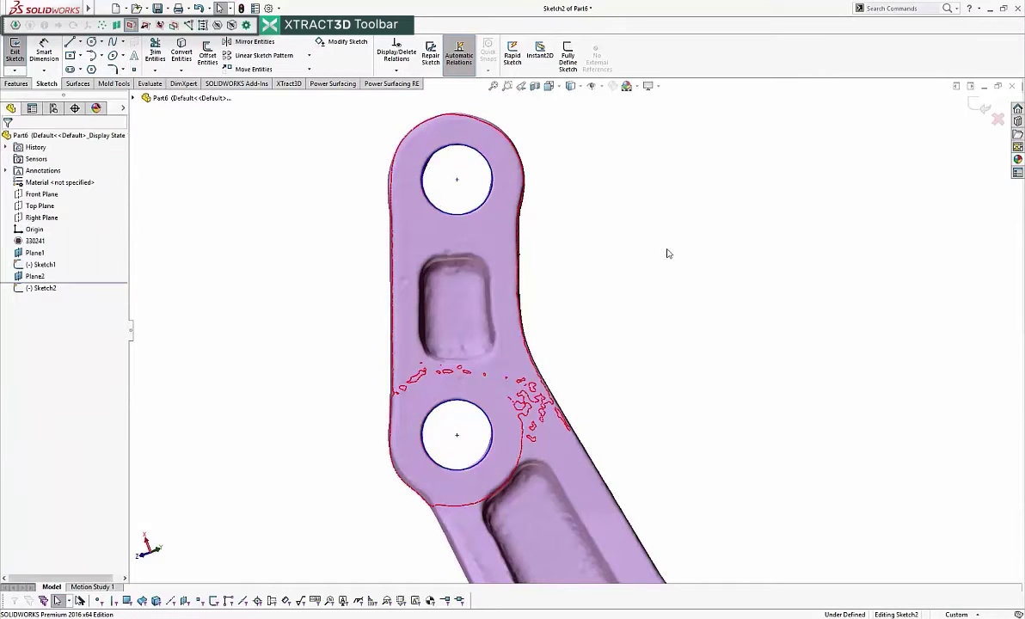
# - Dimension the height of the arm's second hole centre above the pad plane, accepting the measured value
pyautogui.scroll(8, 572, 327)
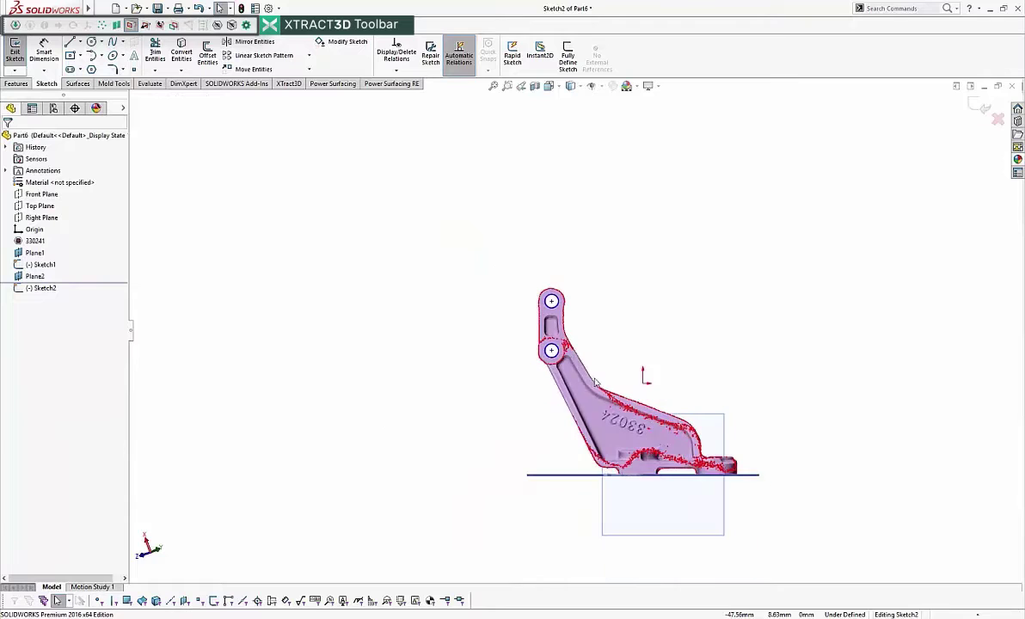
pyautogui.scroll(-2, 566, 349)
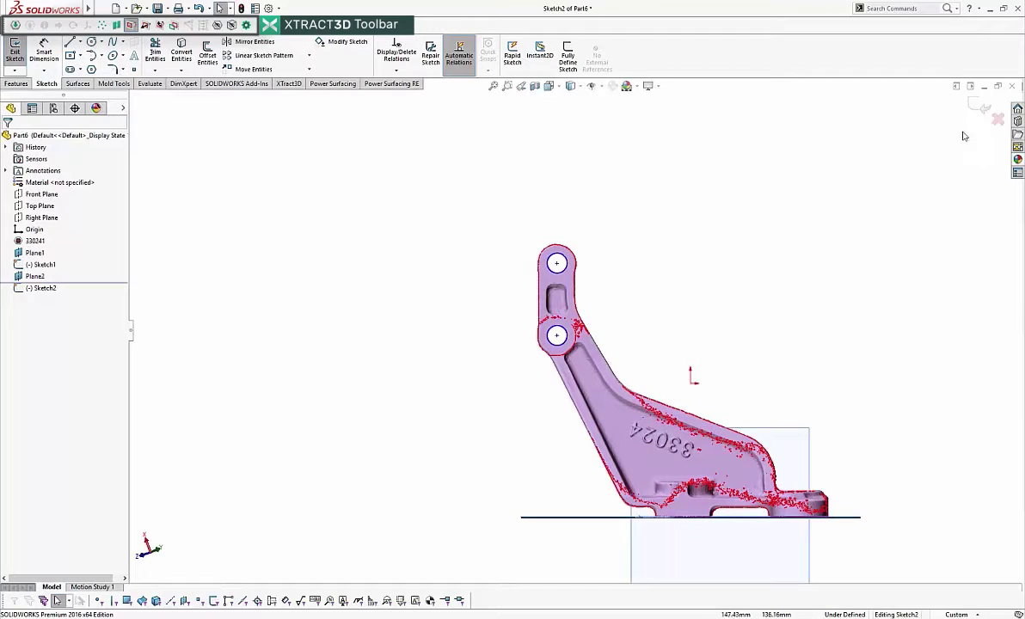
pyautogui.click(44, 52)
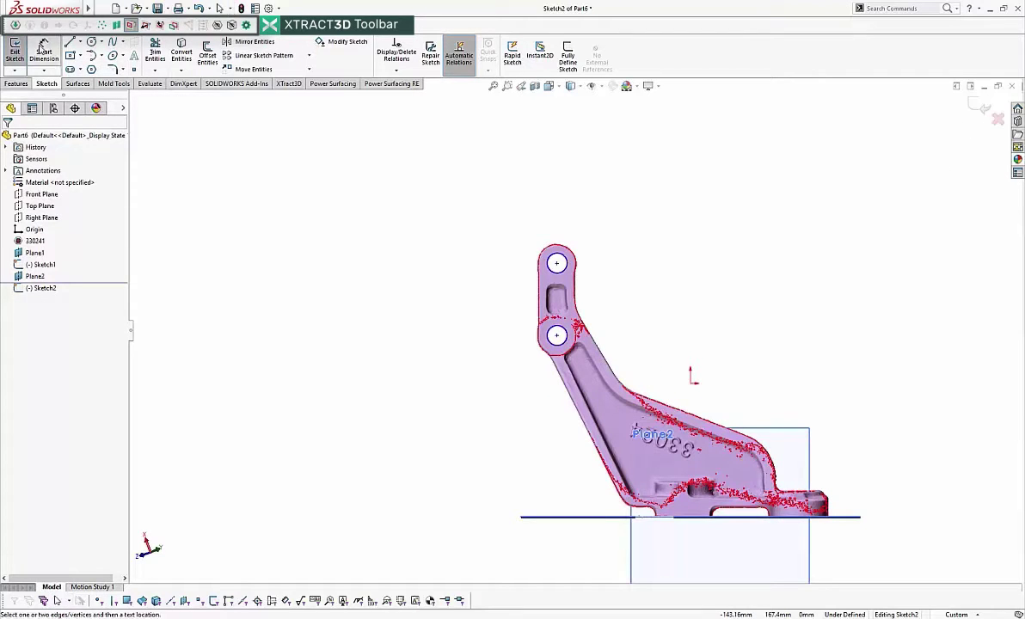
pyautogui.click(558, 336)
pyautogui.click(572, 517)
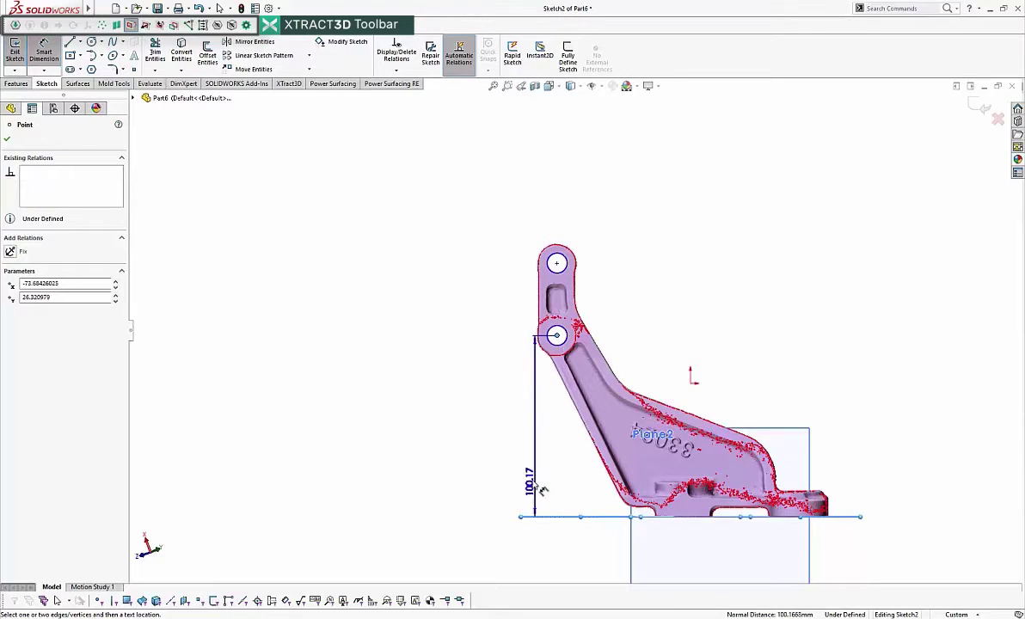
pyautogui.click(511, 480)
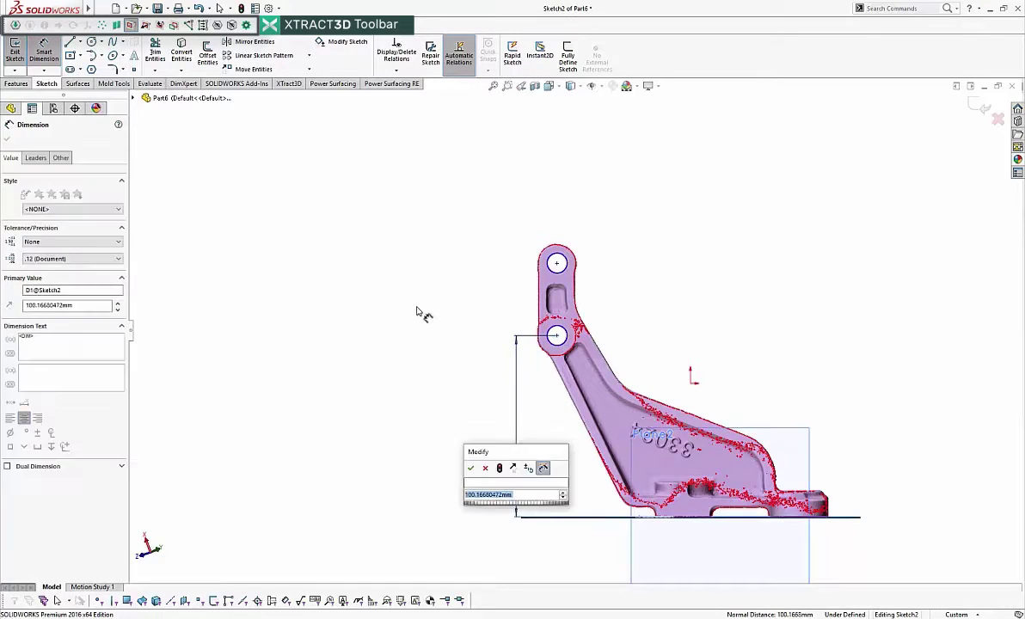
pyautogui.click(471, 469)
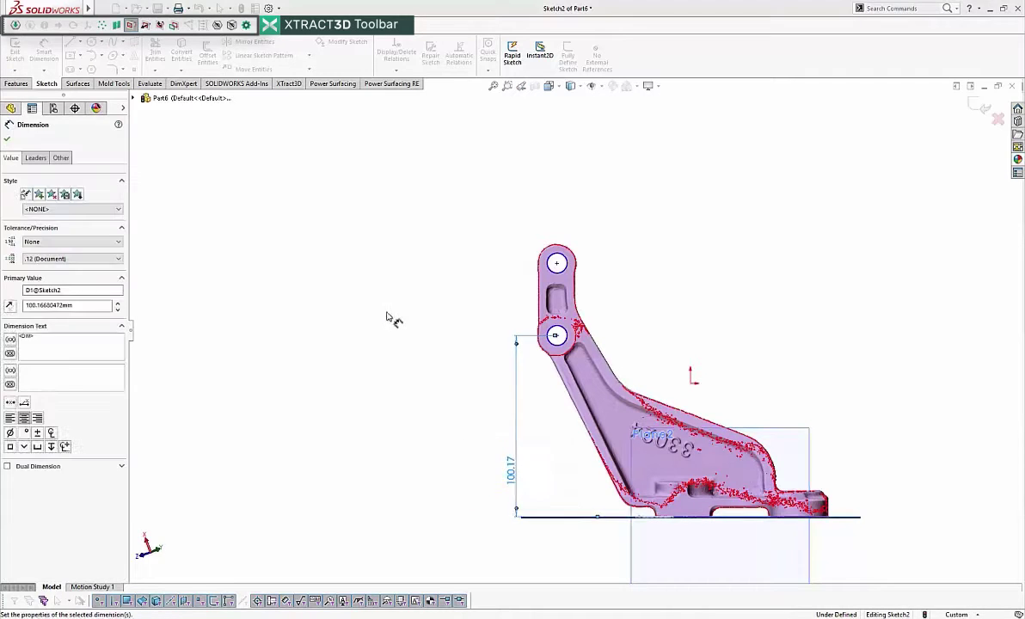
# - Turn off the mesh section and dimension the distance between the two hole centres, accepting the measured value
pyautogui.click(130, 26)
pyautogui.click(45, 45)
pyautogui.click(45, 48)
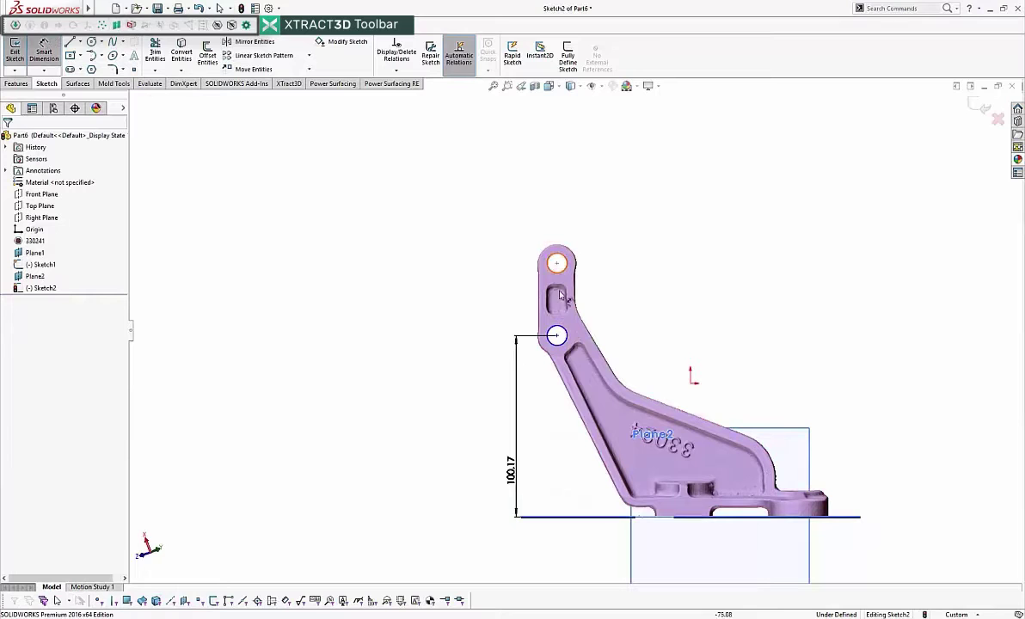
pyautogui.click(559, 334)
pyautogui.click(556, 263)
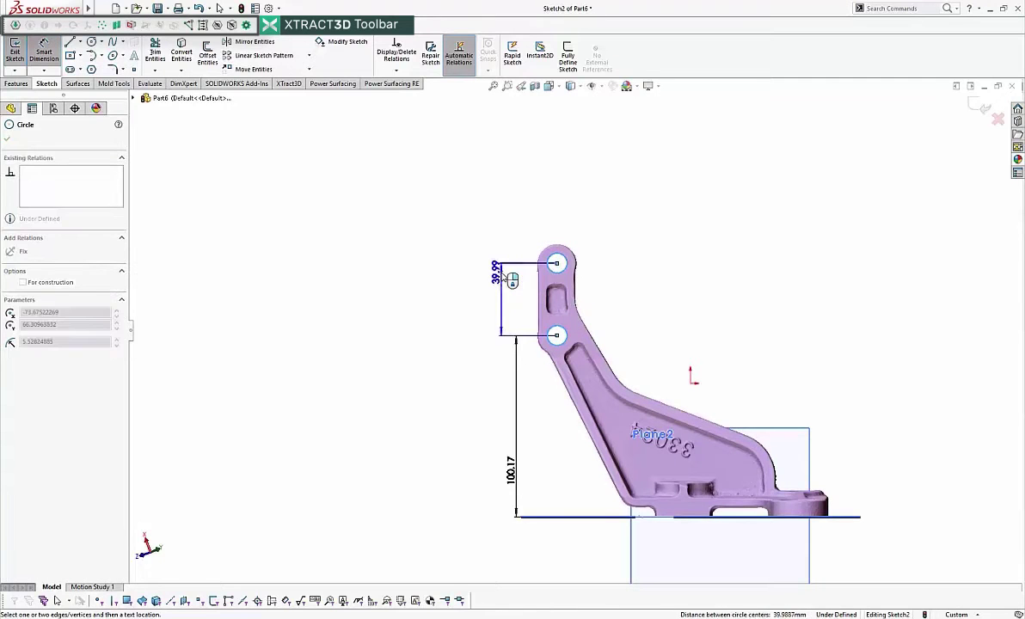
pyautogui.click(503, 288)
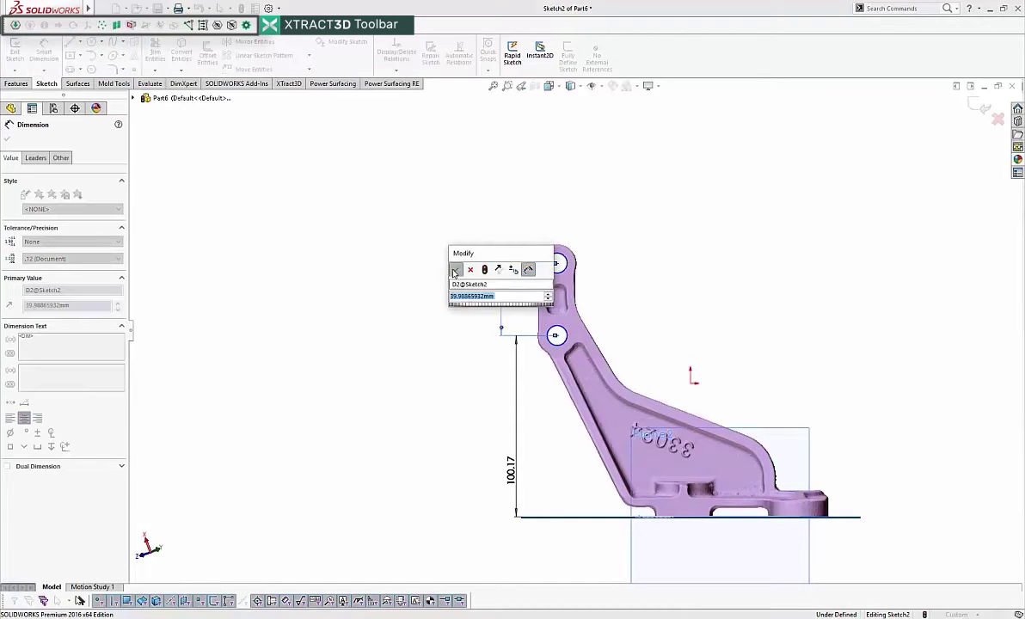
pyautogui.click(455, 270)
pyautogui.press('Escape')
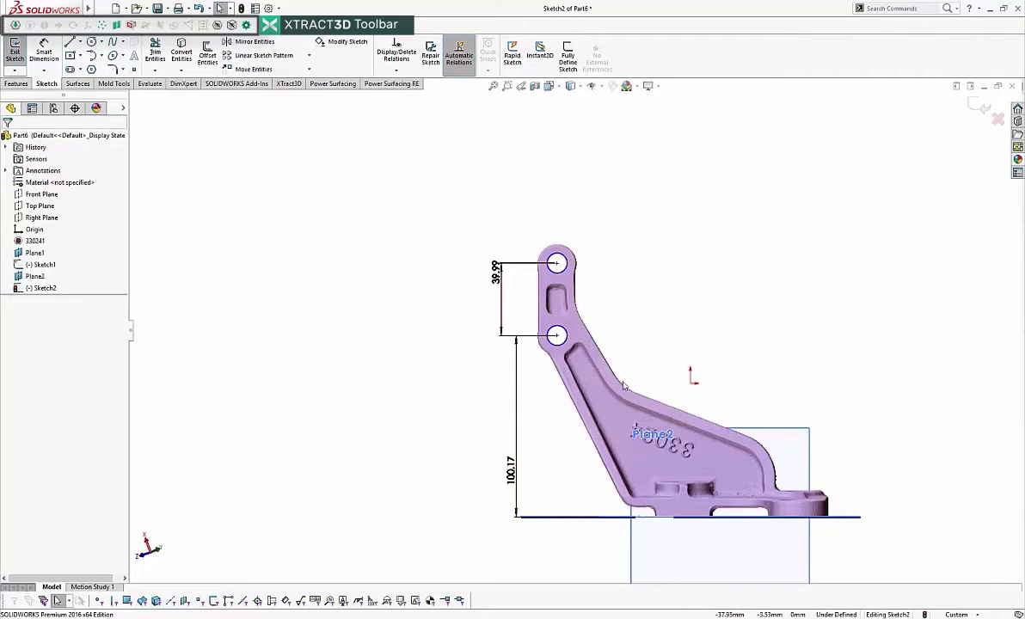
# - Sketch a vertical line about 100.17 mm long from the second hole's centre down to the pad plane and exit the sketch
pyautogui.scroll(2, 637, 362)
pyautogui.scroll(-2, 659, 367)
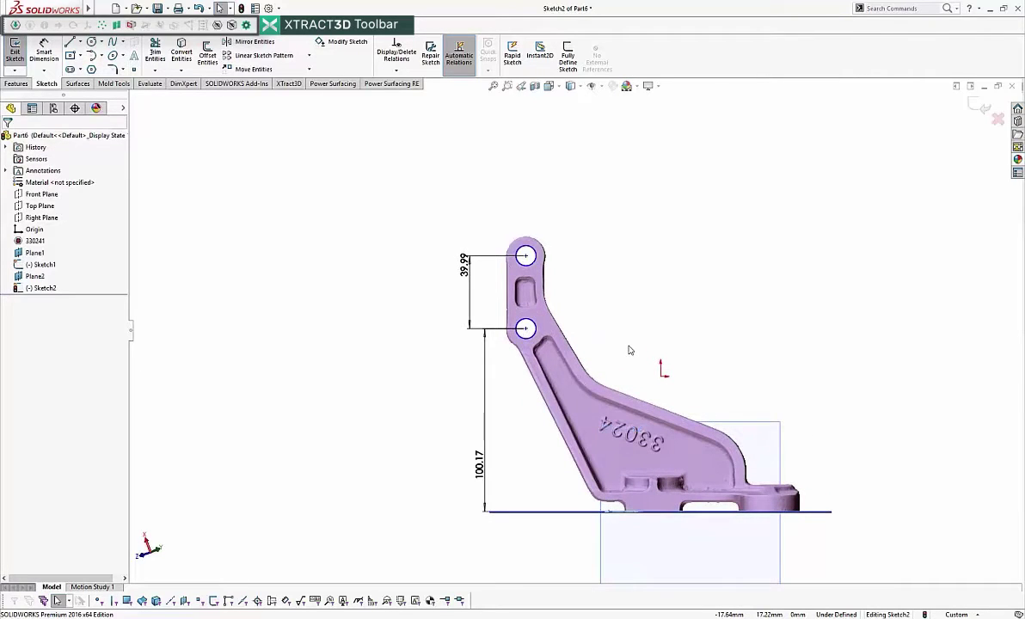
pyautogui.click(72, 43)
pyautogui.click(526, 329)
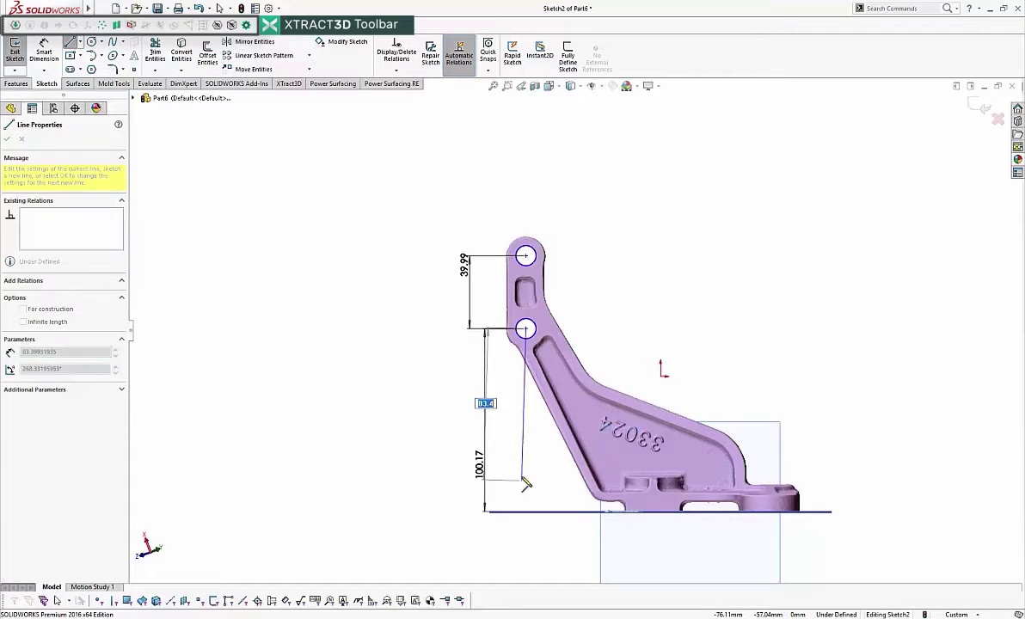
pyautogui.click(531, 516)
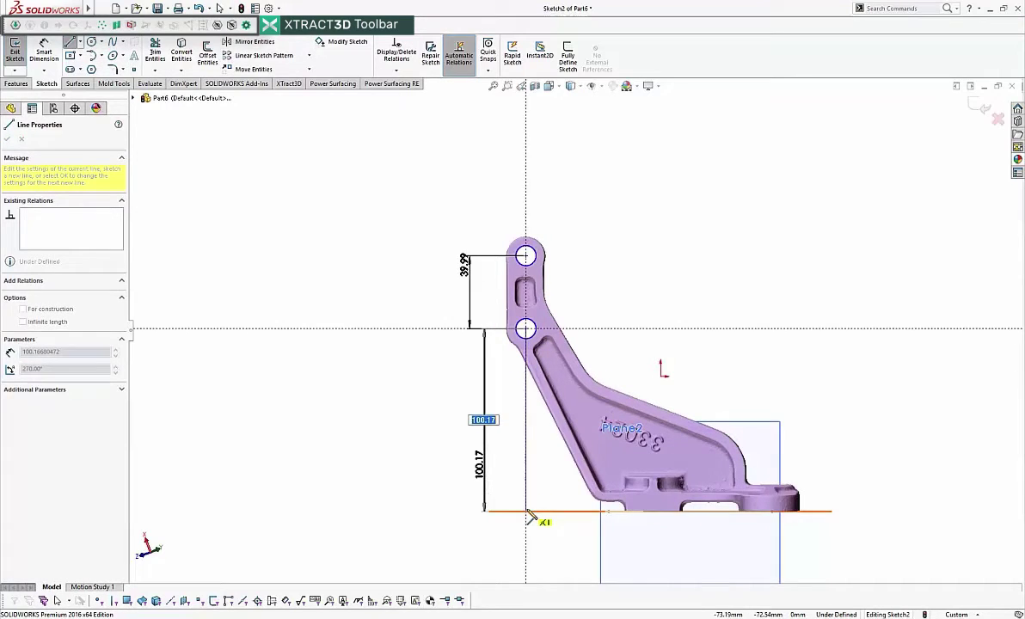
pyautogui.press('Escape')
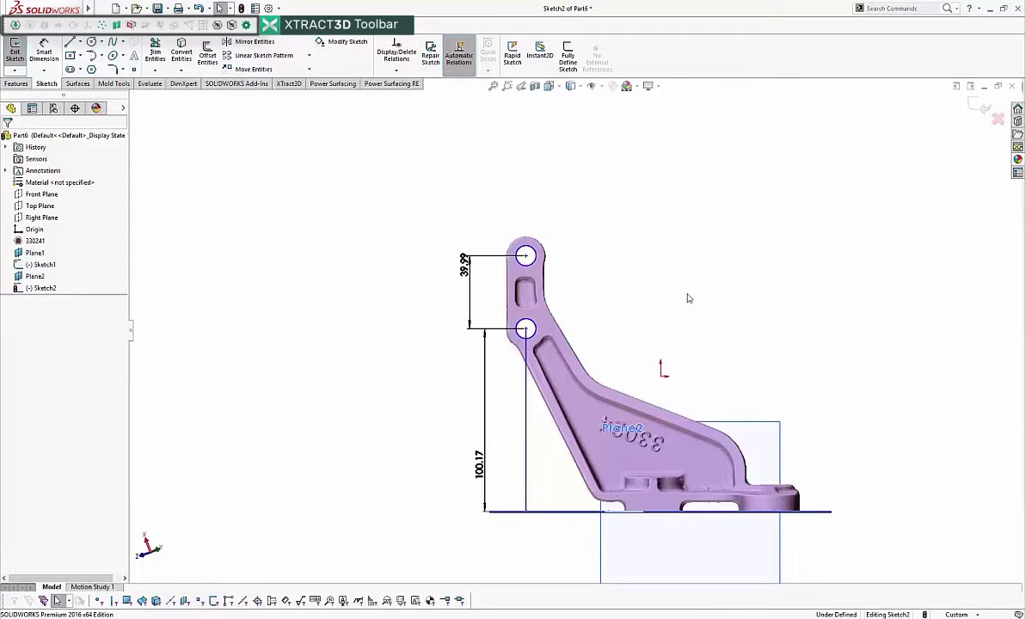
pyautogui.moveTo(689, 297); pyautogui.dragTo(618, 261, button='middle')
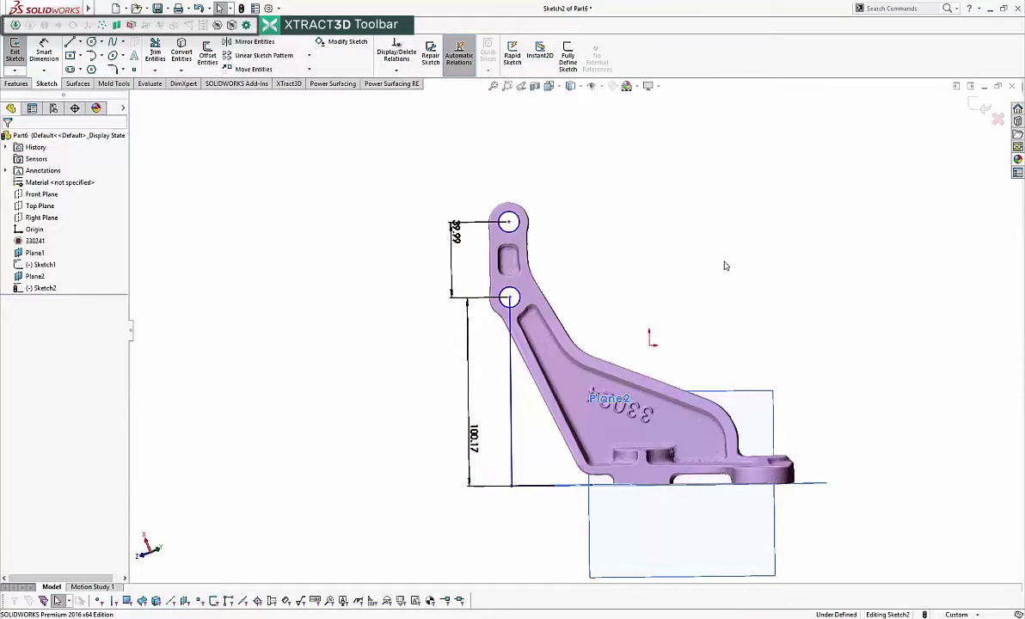
pyautogui.moveTo(725, 266); pyautogui.dragTo(571, 255, button='middle')
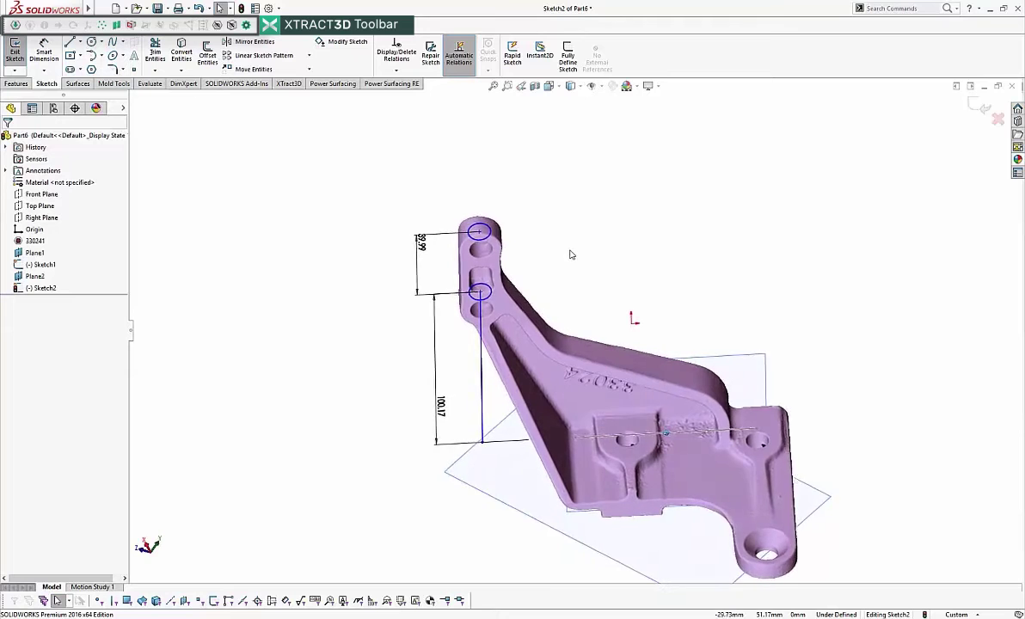
pyautogui.hotkey('ctrl', '8')
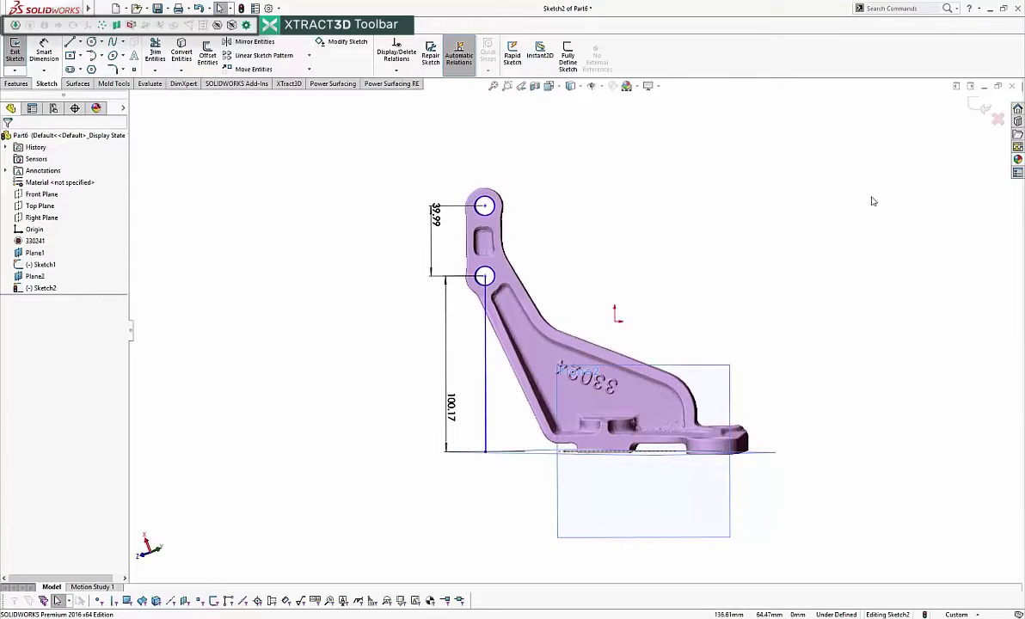
pyautogui.click(980, 108)
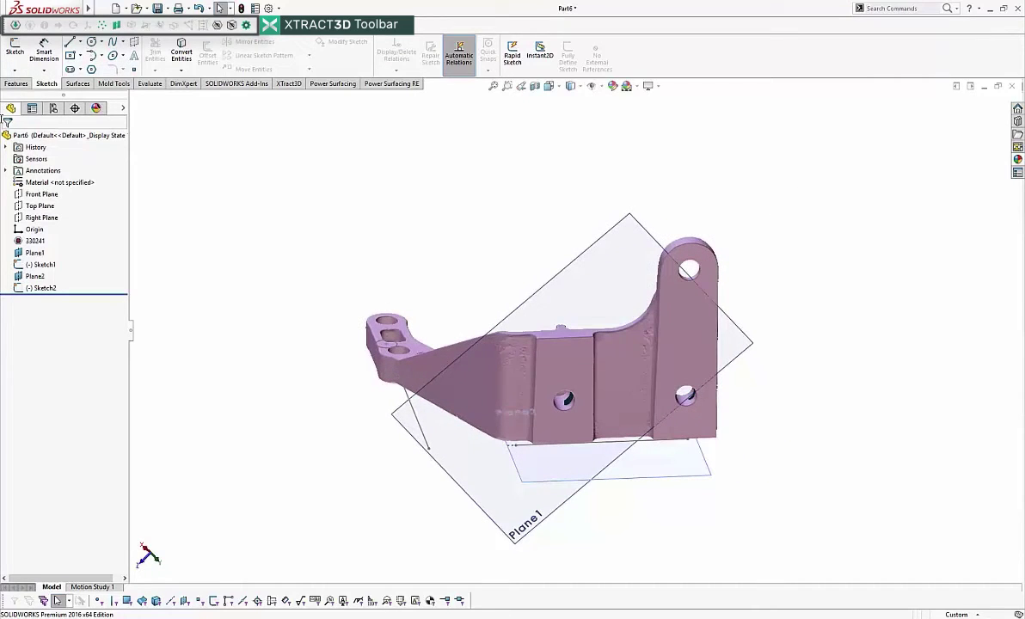
# - Create a coordinate system at the vertical line's lower endpoint, with Y upward along that line and X along the pad plane's sketched line
pyautogui.click(16, 84)
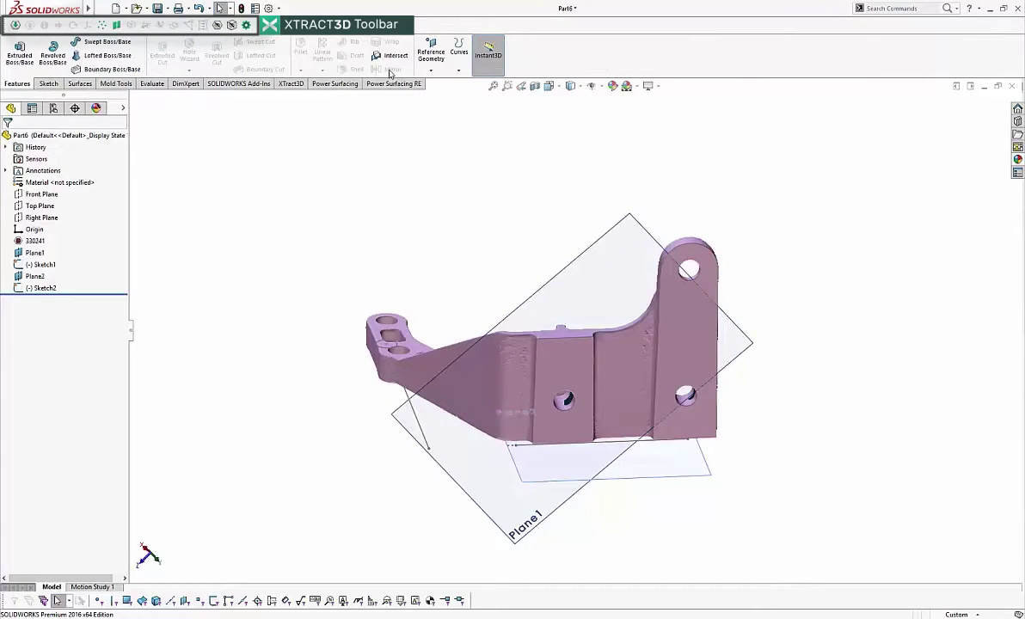
pyautogui.click(433, 60)
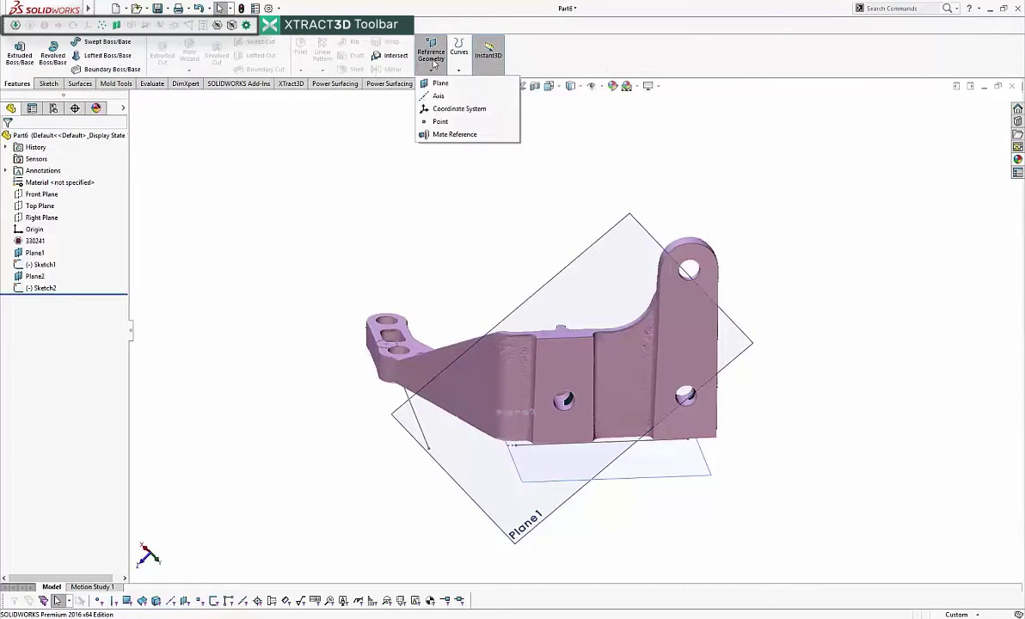
pyautogui.click(456, 108)
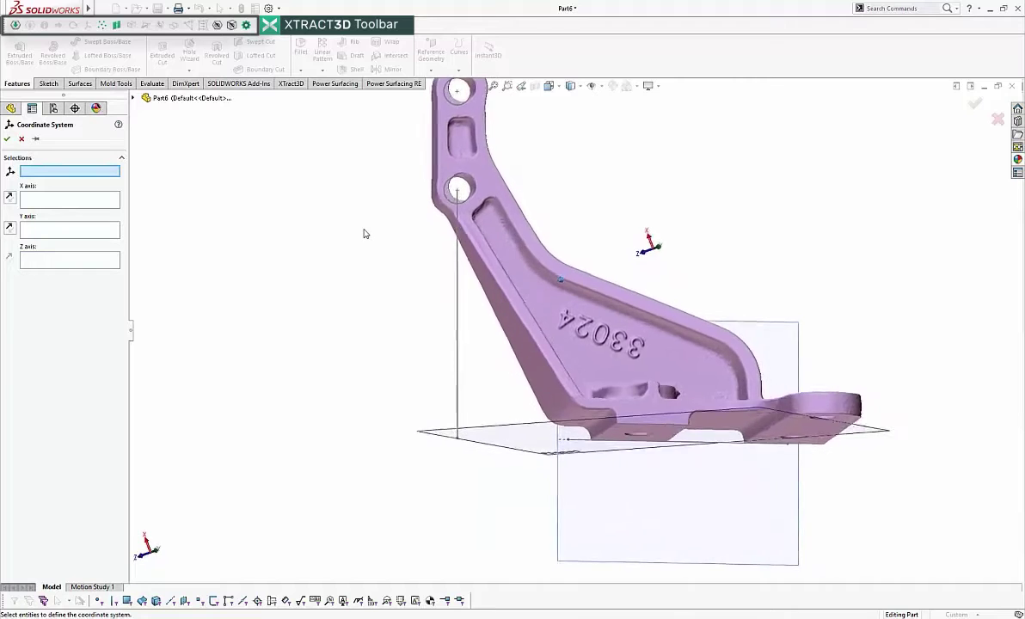
pyautogui.click(466, 432)
pyautogui.click(48, 231)
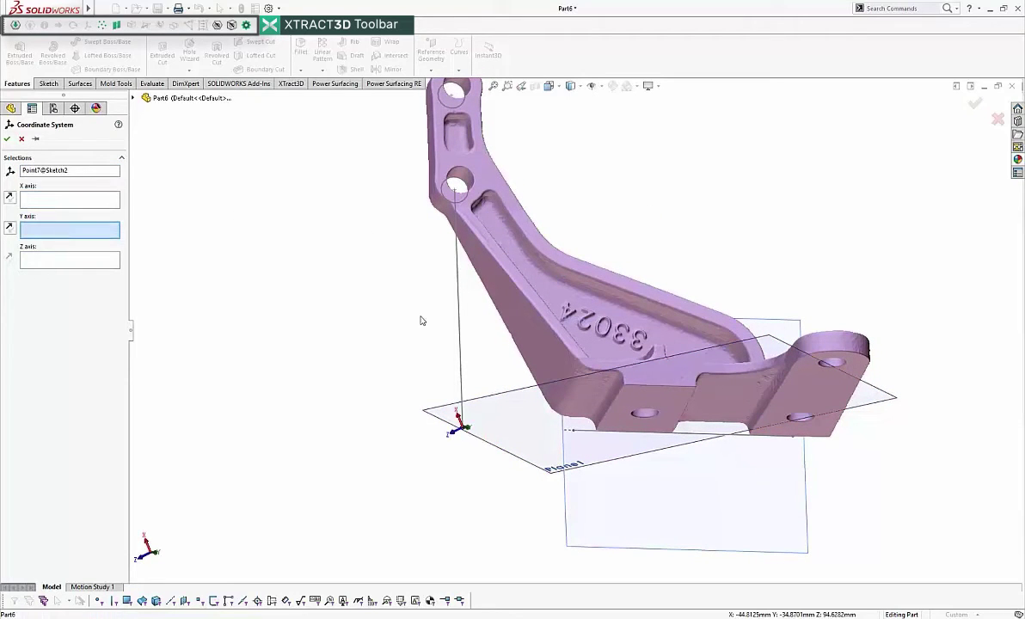
pyautogui.click(460, 355)
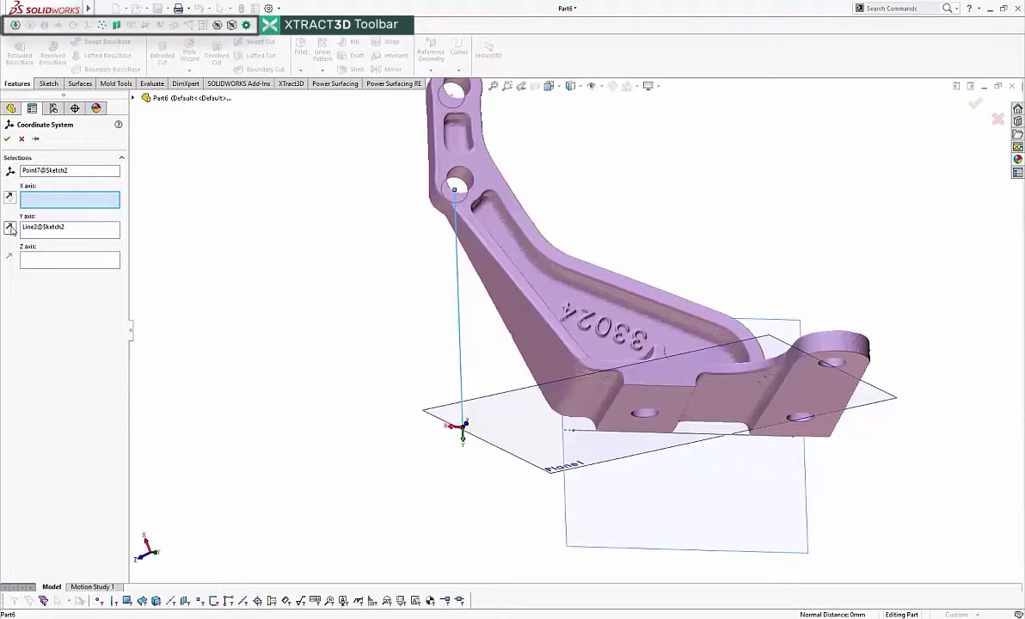
pyautogui.click(11, 198)
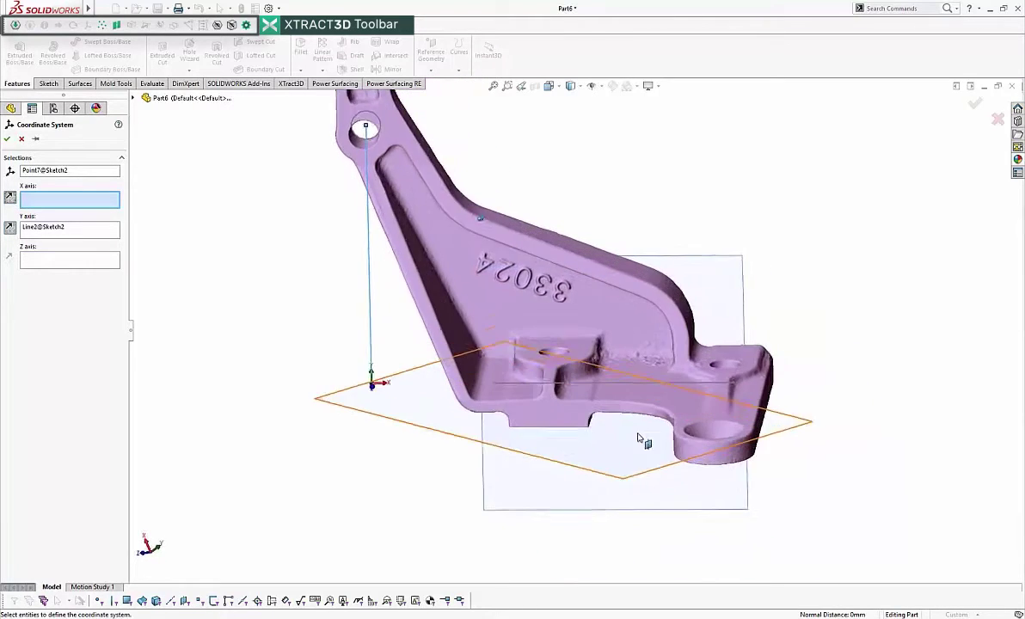
pyautogui.click(687, 376)
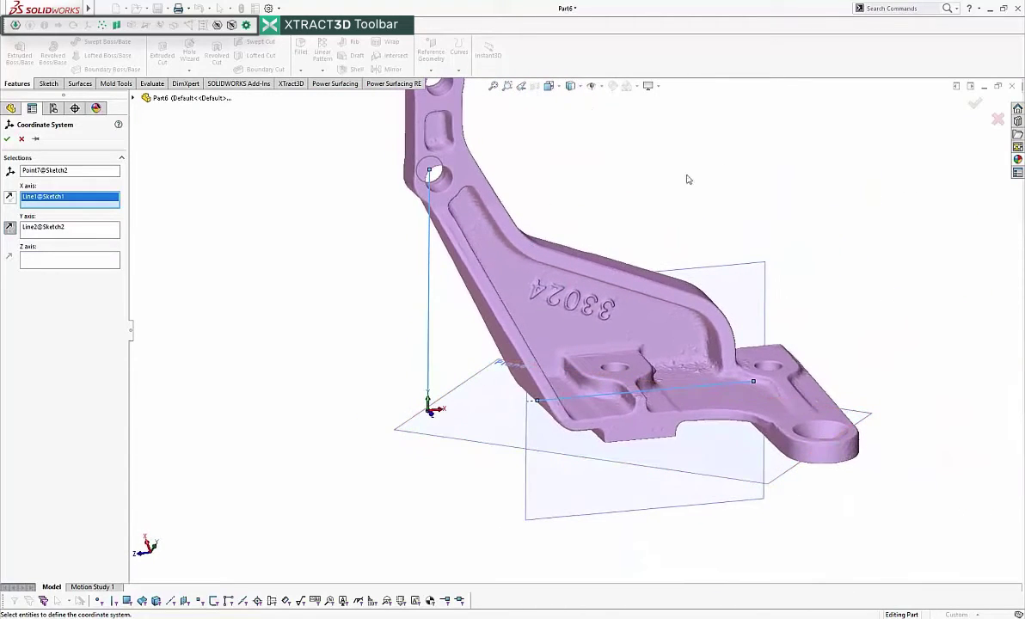
pyautogui.click(976, 106)
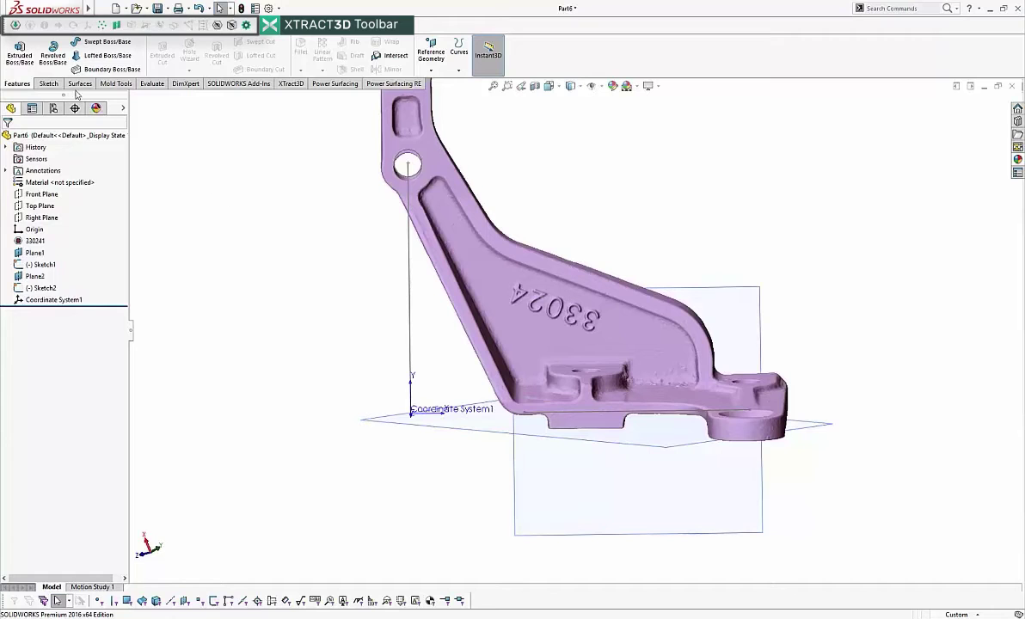
# - Align the 330241 mesh to the part's default planes using the new coordinate system
pyautogui.click(36, 241)
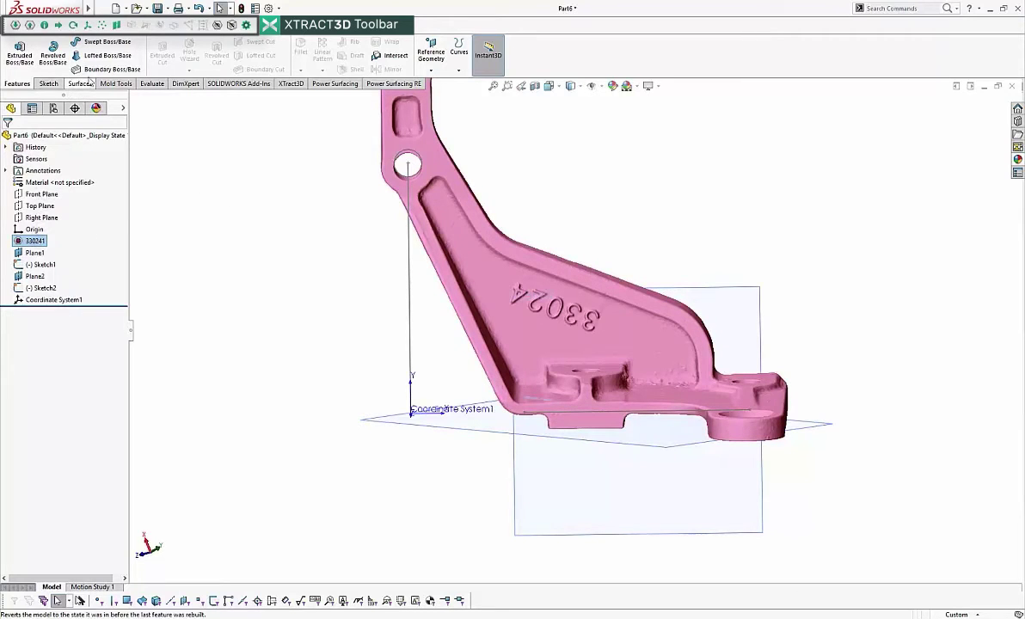
pyautogui.click(88, 26)
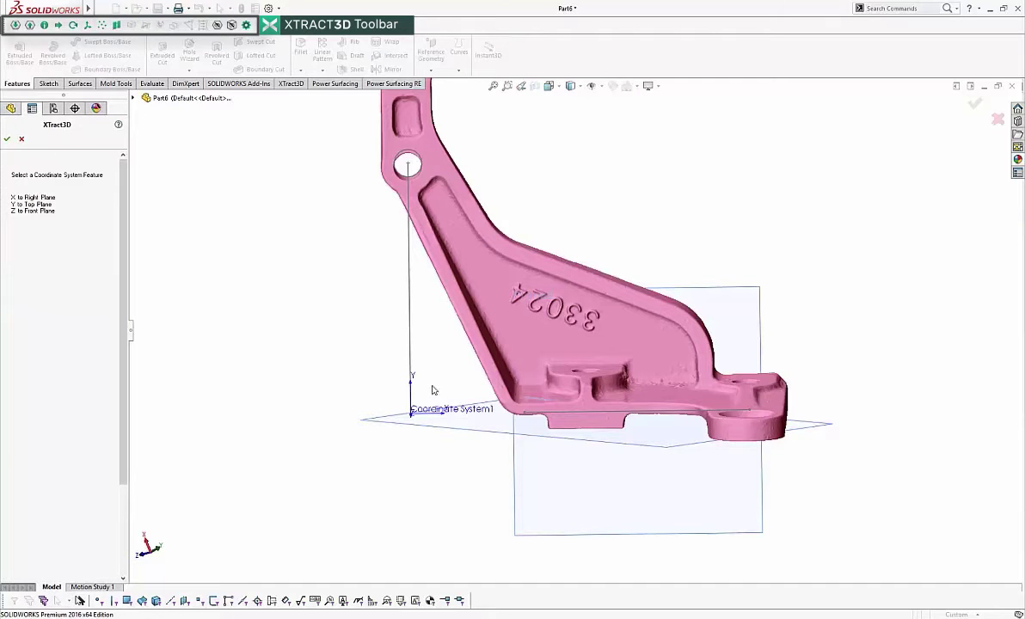
pyautogui.click(434, 421)
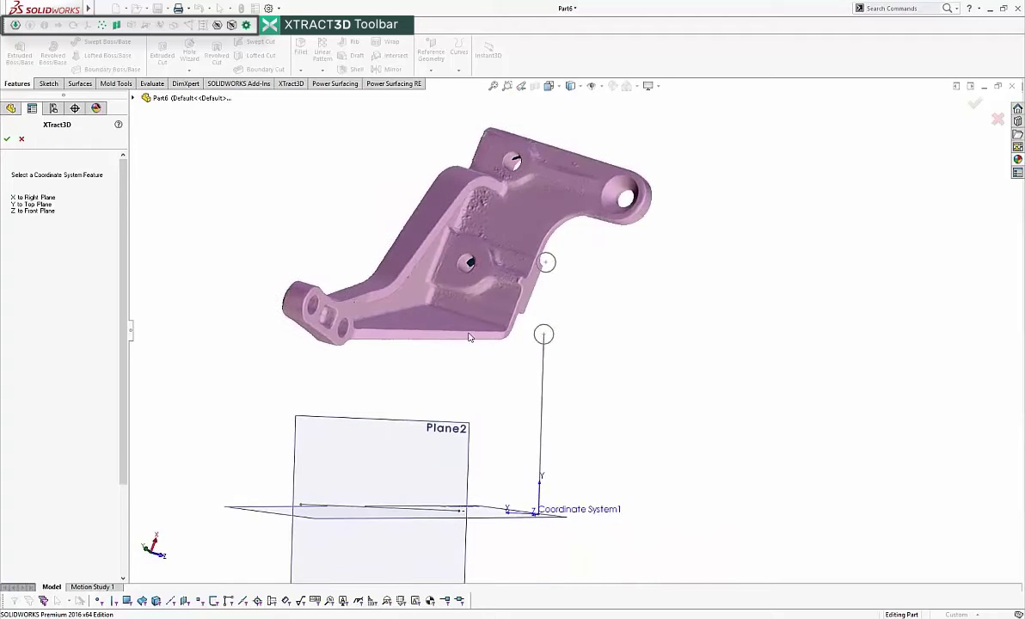
pyautogui.click(7, 140)
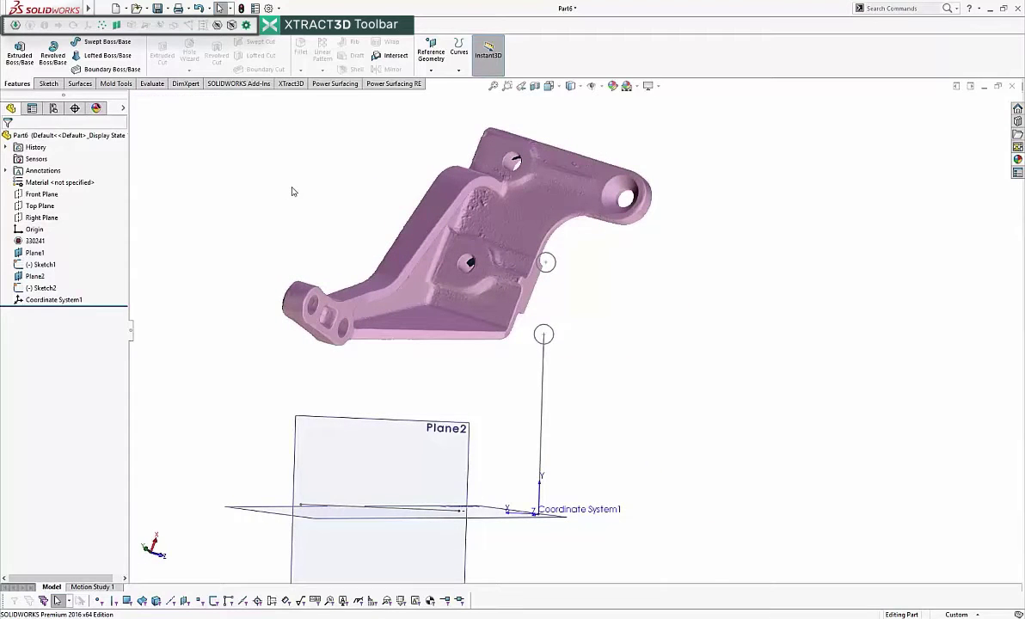
# - Check the aligned mesh in the front view against the part's origin and Front Plane
pyautogui.hotkey('ctrl', '1')
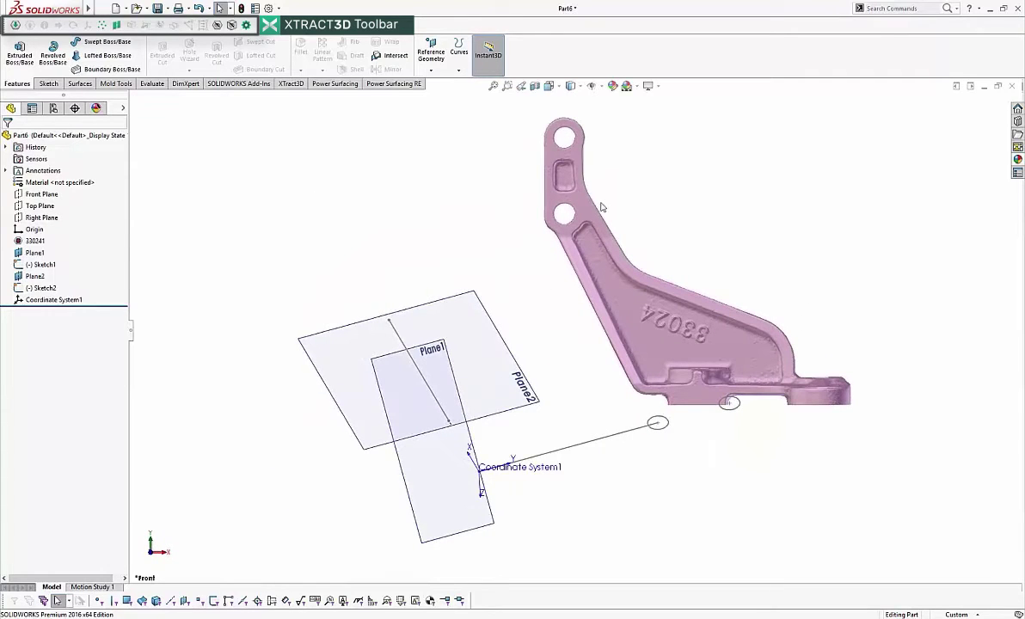
pyautogui.click(34, 228)
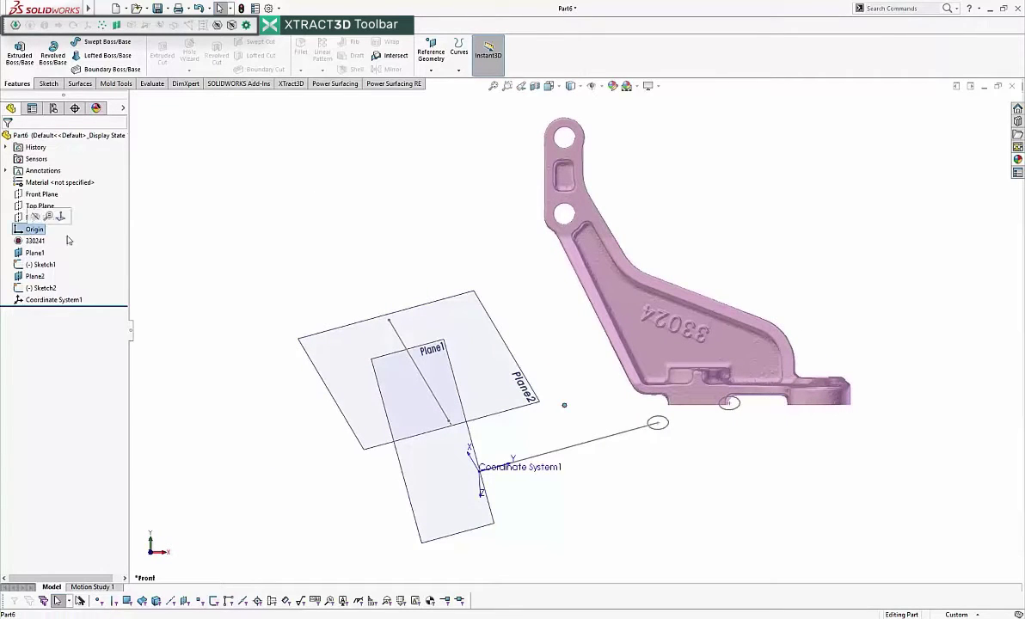
pyautogui.click(41, 195)
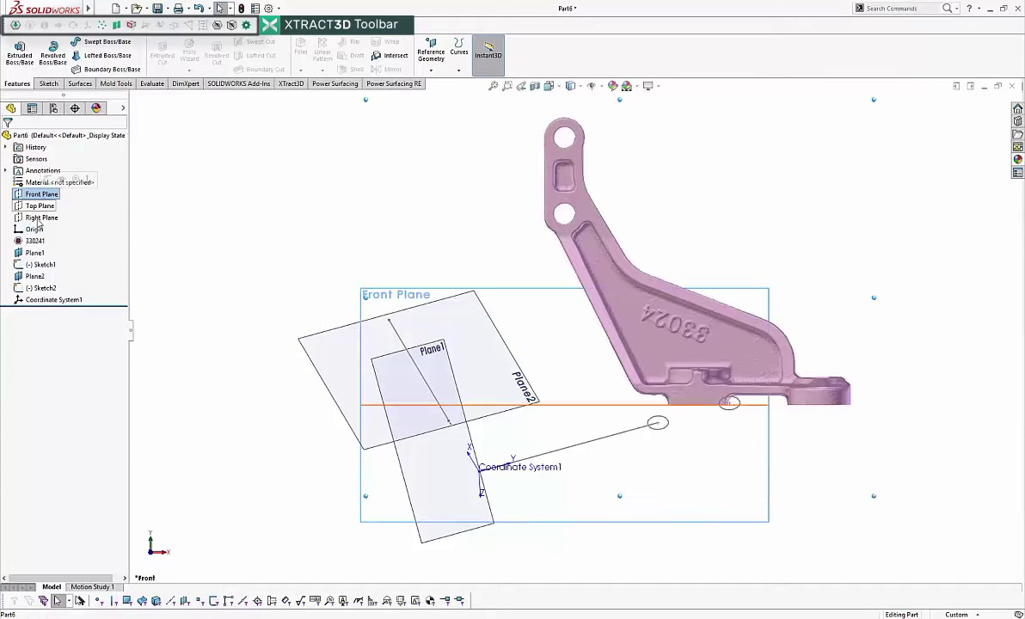
# - Show the Front, Top and Right default planes together with the aligned mesh
pyautogui.keyDown('shift'); pyautogui.click(40, 218); pyautogui.keyUp('shift')
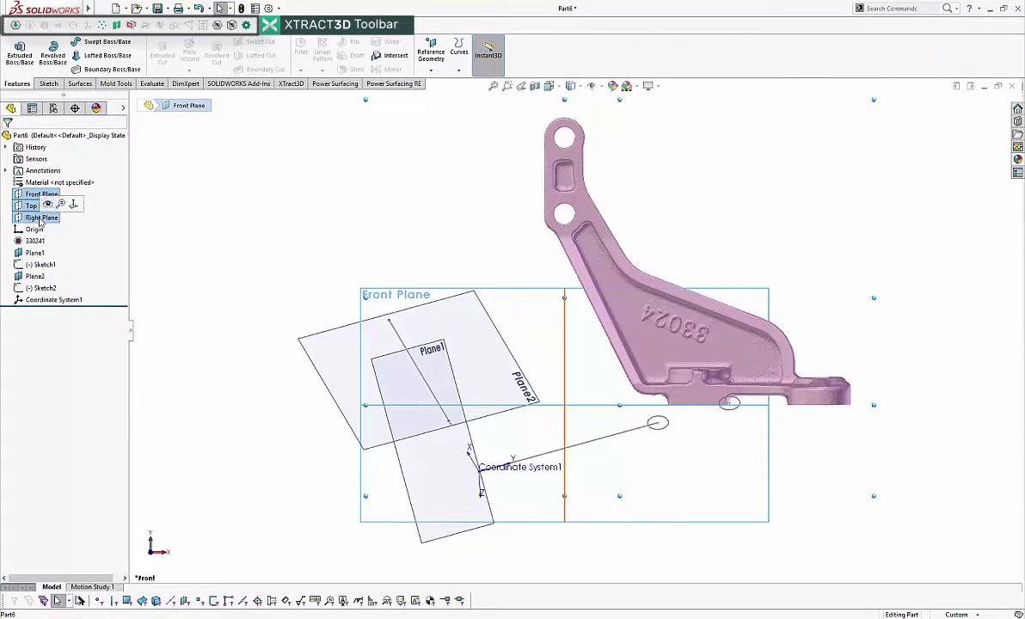
pyautogui.click(47, 208)
pyautogui.click(254, 209)
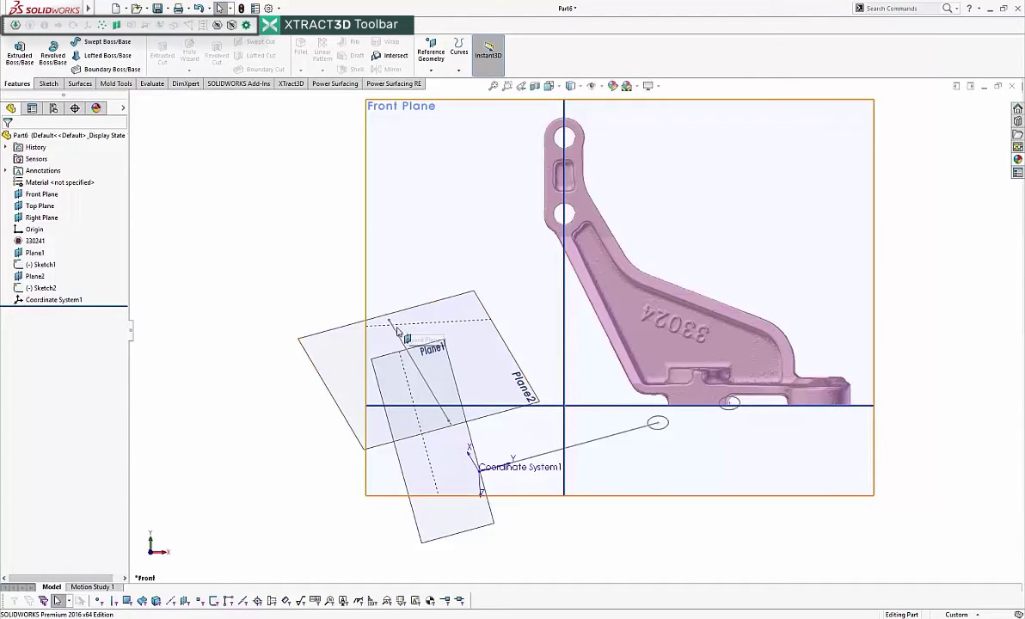
# - Delete the alignment helpers Plane1, Sketch1, Plane2, Sketch2 and Coordinate System1
pyautogui.click(31, 253)
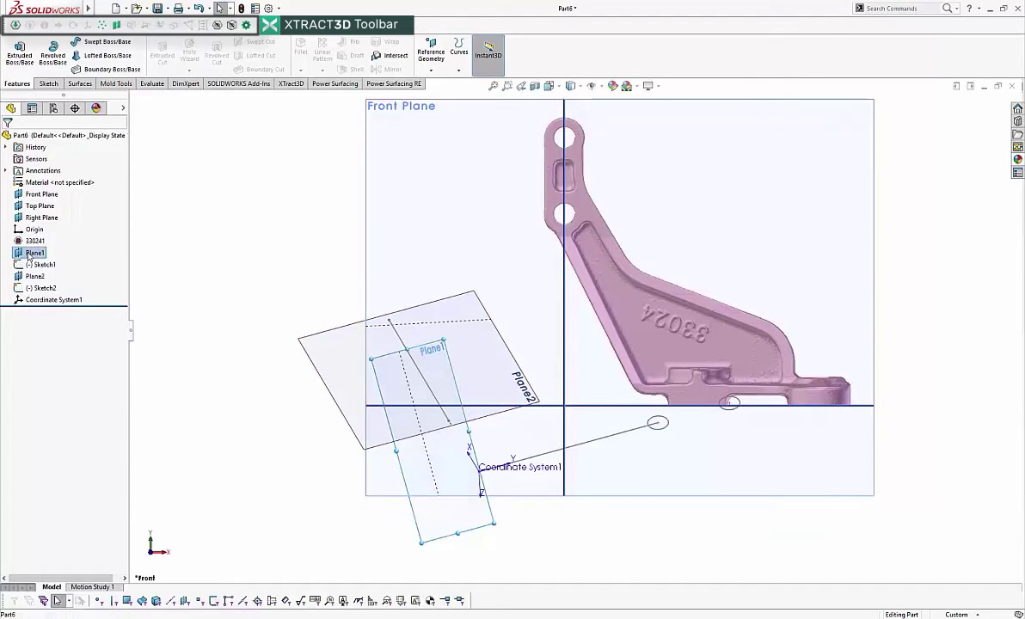
pyautogui.click(260, 271)
pyautogui.click(35, 253)
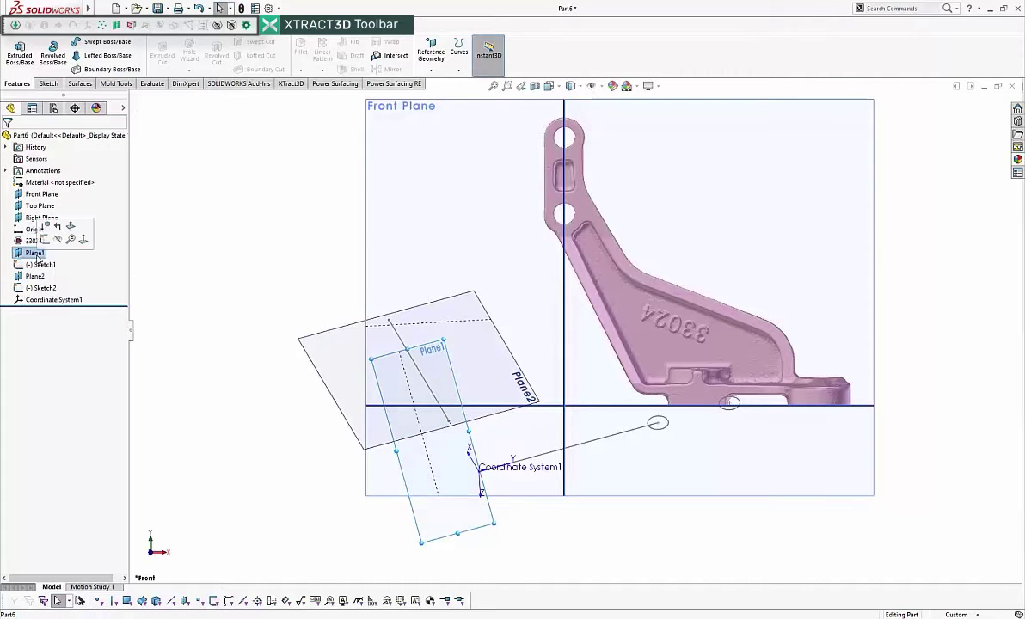
pyautogui.keyDown('shift'); pyautogui.click(31, 303); pyautogui.keyUp('shift')
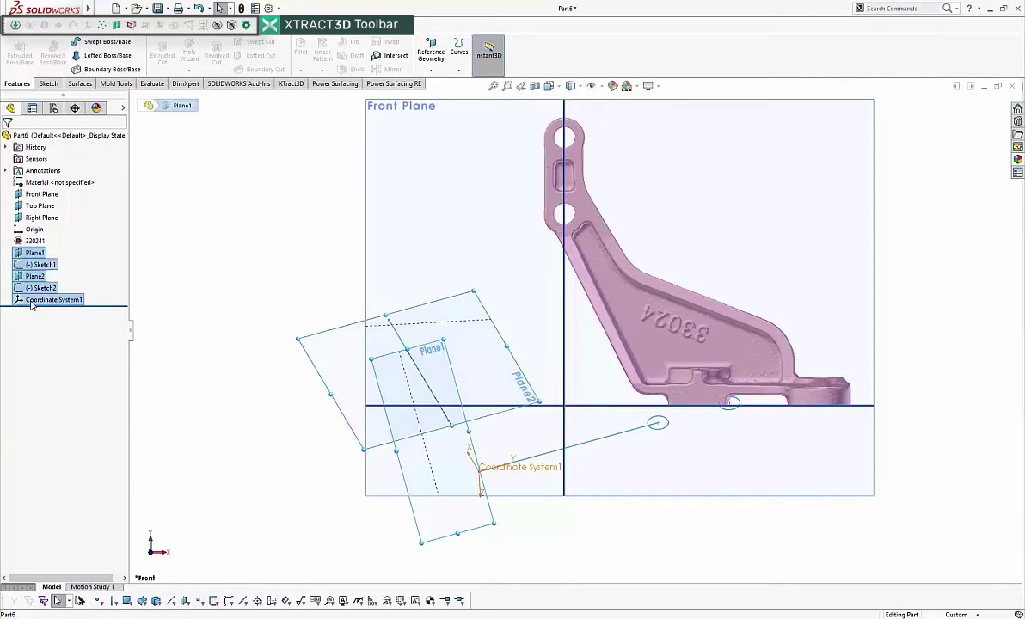
pyautogui.press('Delete')
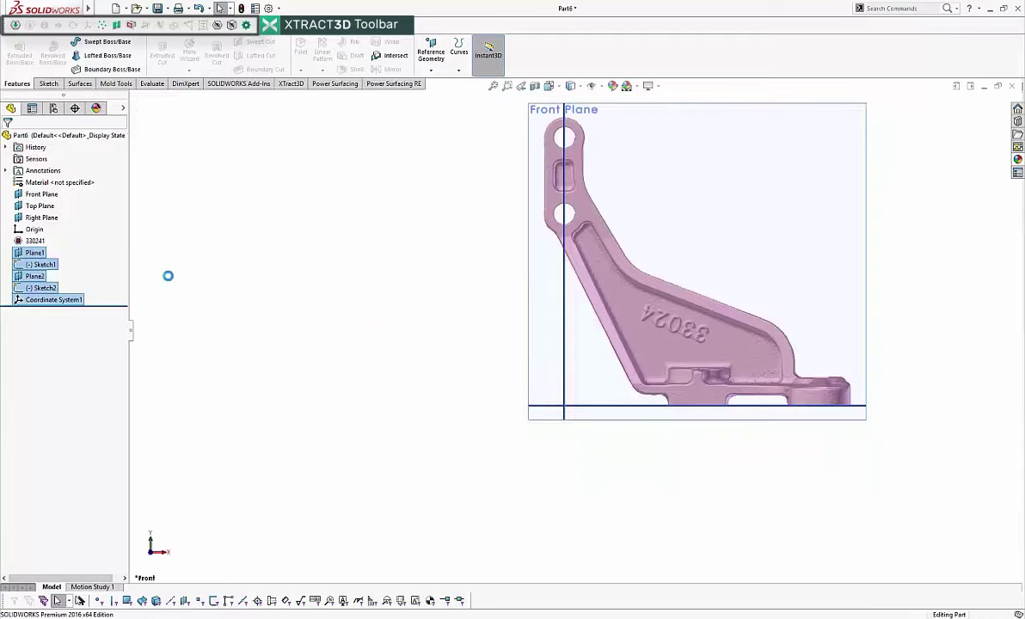
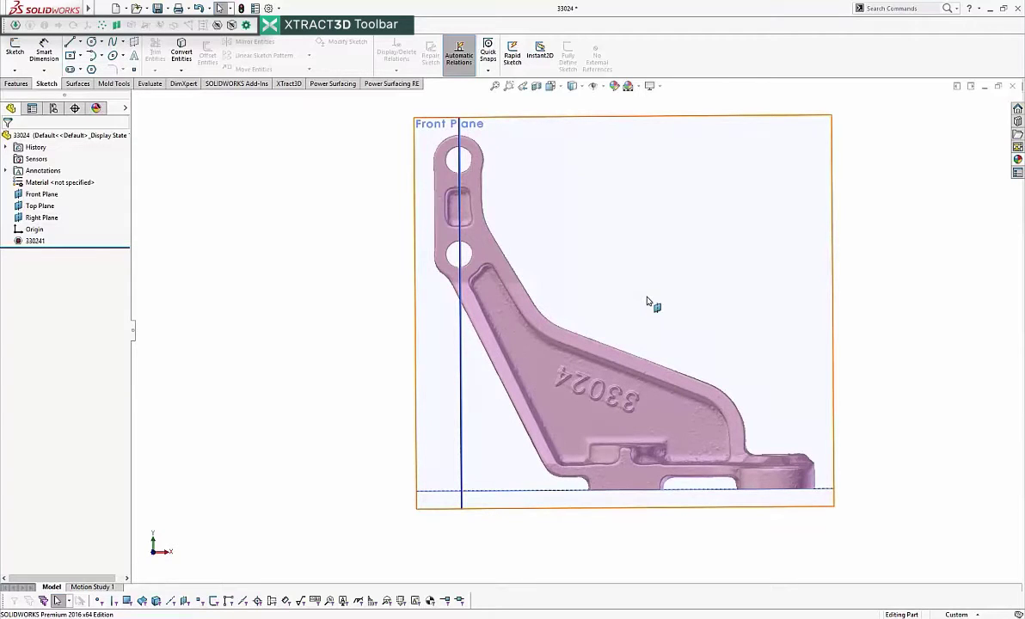
# - Examine the bracket's outer walls and recessed pocket edges for draft in the front view
pyautogui.scroll(8, 619, 344)
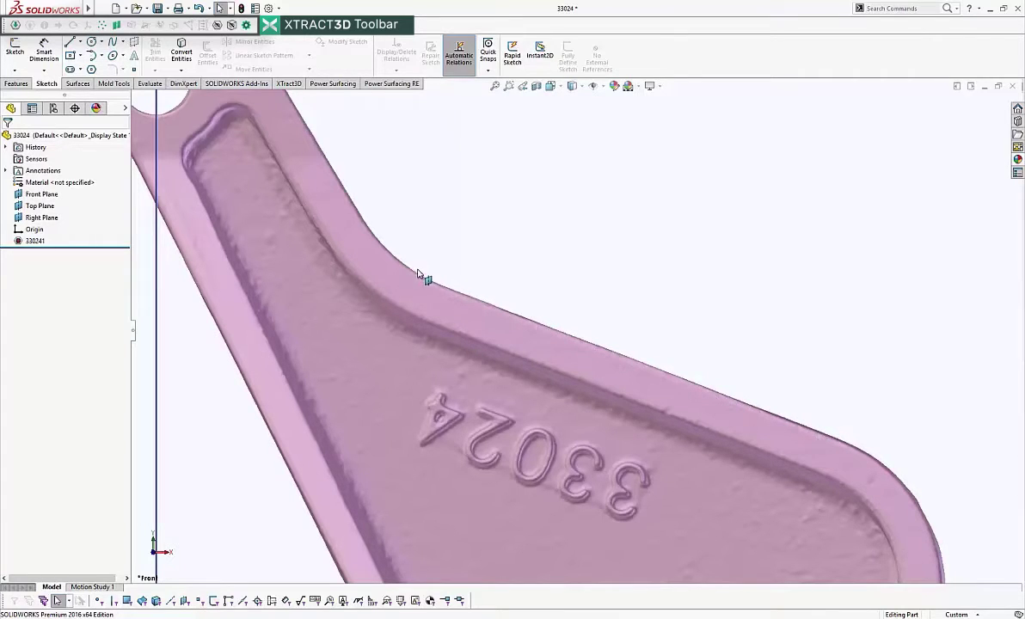
pyautogui.press('z')
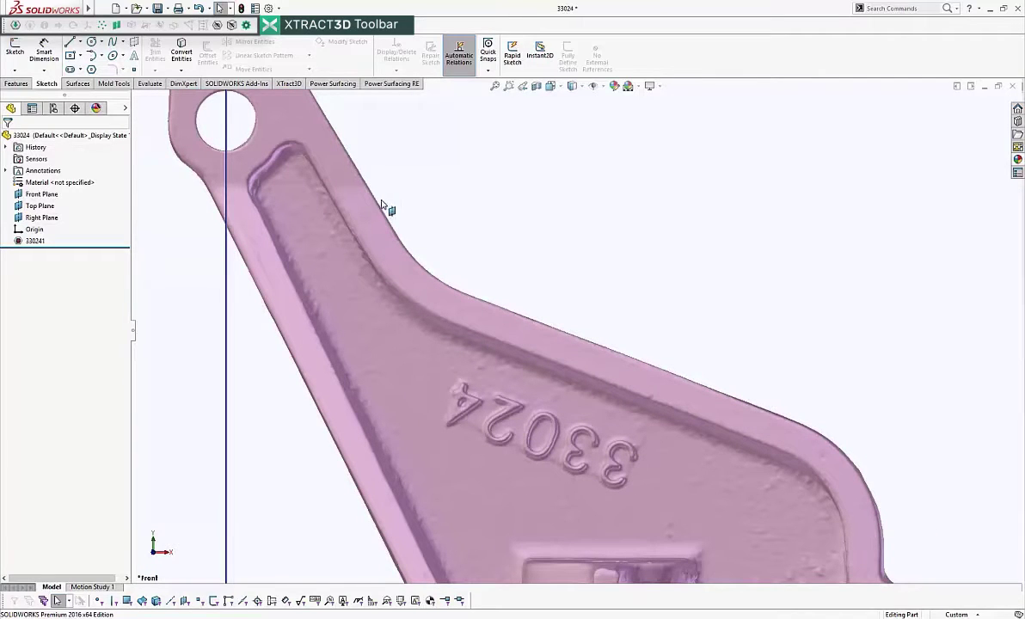
pyautogui.moveTo(431, 223)
pyautogui.mouseDown(button='middle')
pyautogui.moveTo(437, 231)
pyautogui.moveTo(304, 281)
pyautogui.moveTo(570, 306)
pyautogui.mouseUp(button='middle')
pyautogui.hotkey('ctrl', '1')
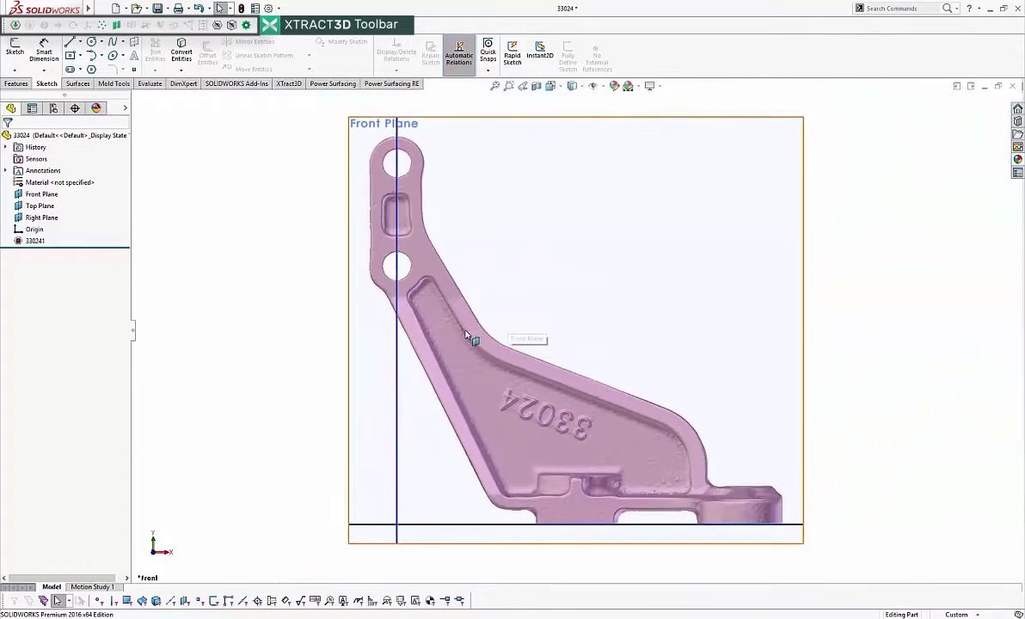
pyautogui.scroll(-3, 469, 339)
pyautogui.scroll(3, 540, 419)
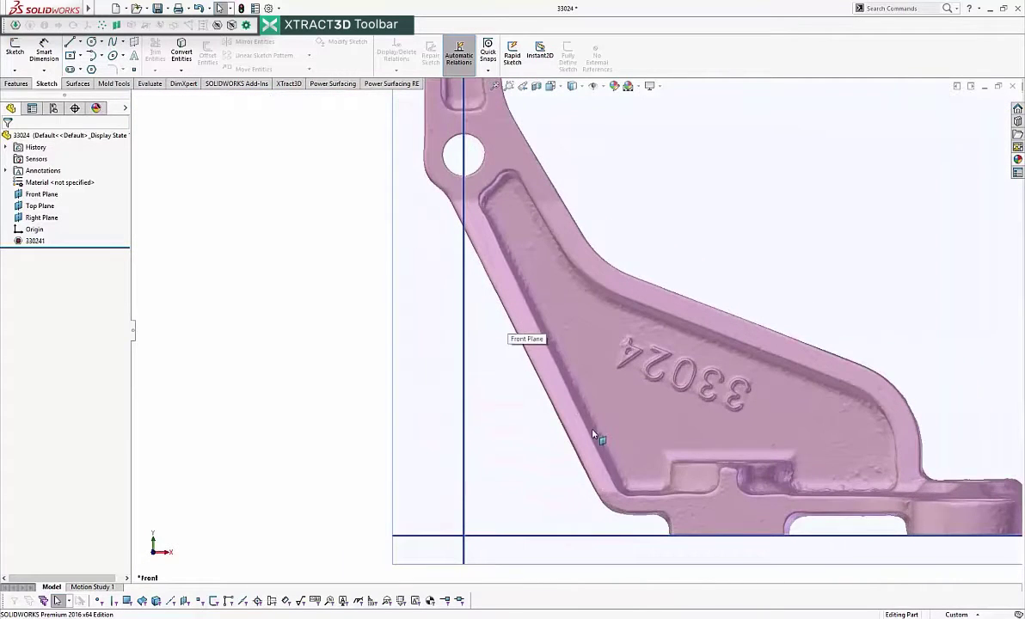
pyautogui.scroll(-3, 595, 434)
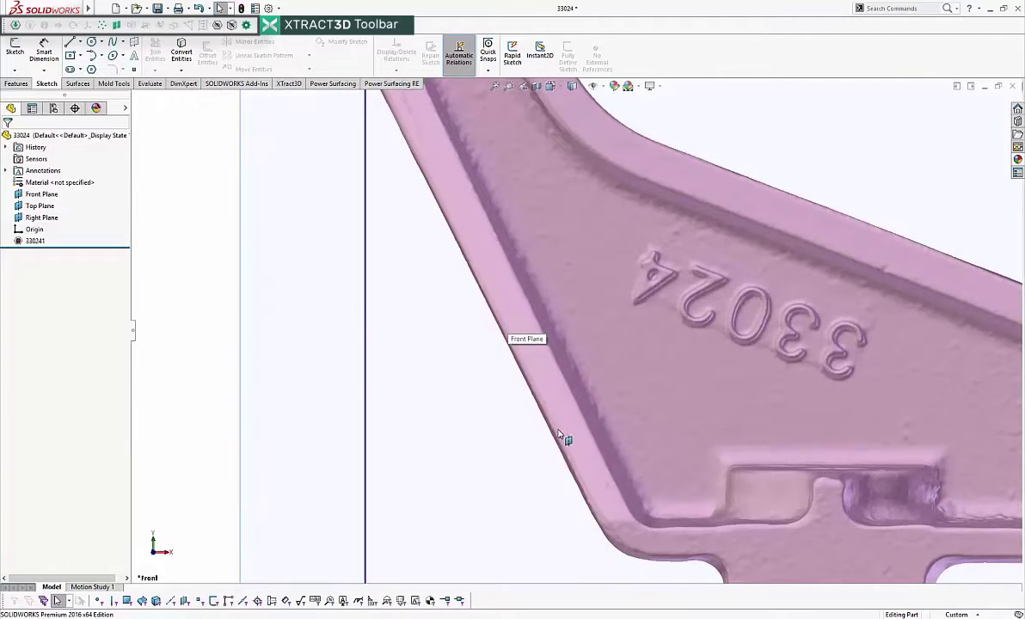
pyautogui.scroll(3, 581, 457)
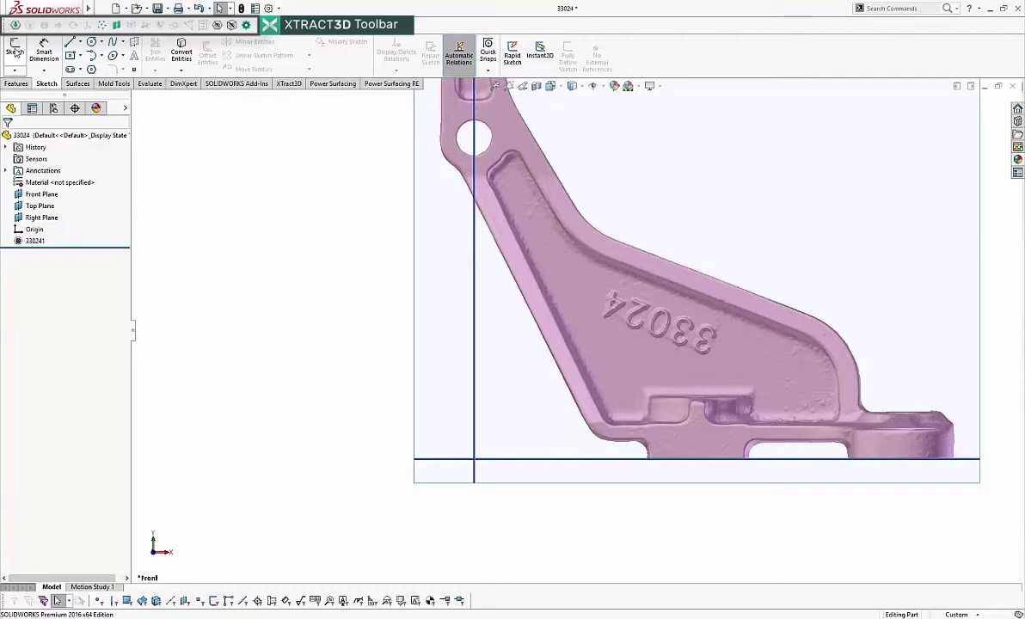
# - Sketch a slanted line about 40.96 mm long on the Front Plane, crossing the bracket's upper sloped wall, and exit the sketch
pyautogui.click(418, 203)
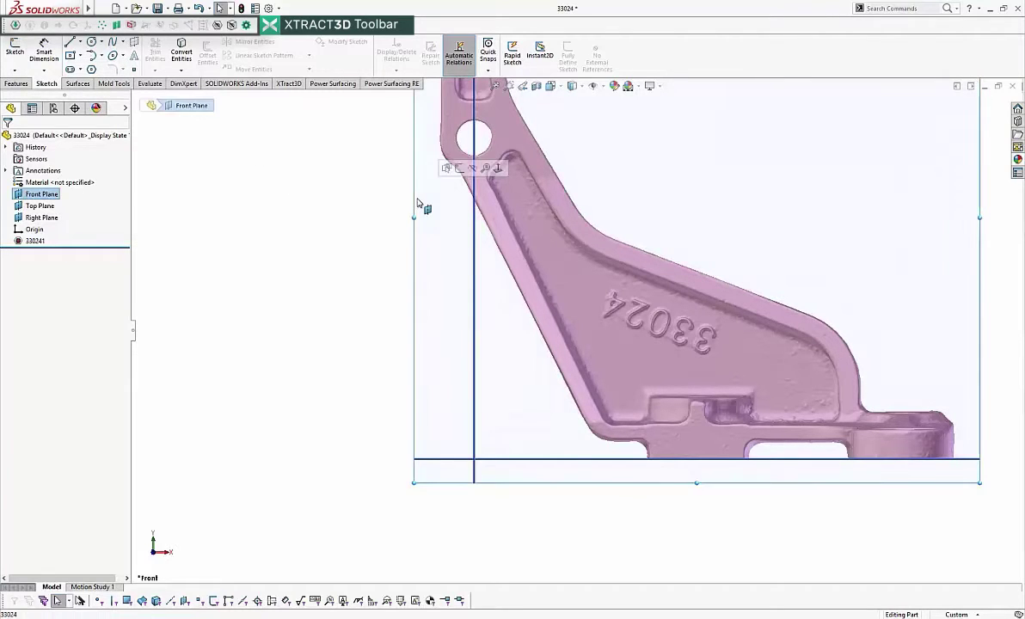
pyautogui.click(461, 167)
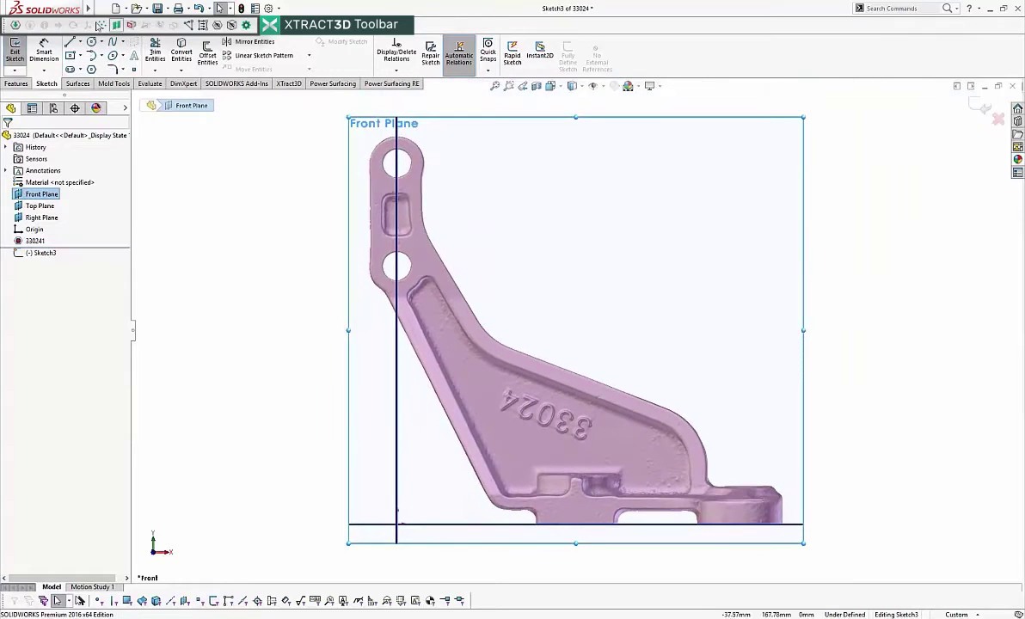
pyautogui.press('s')
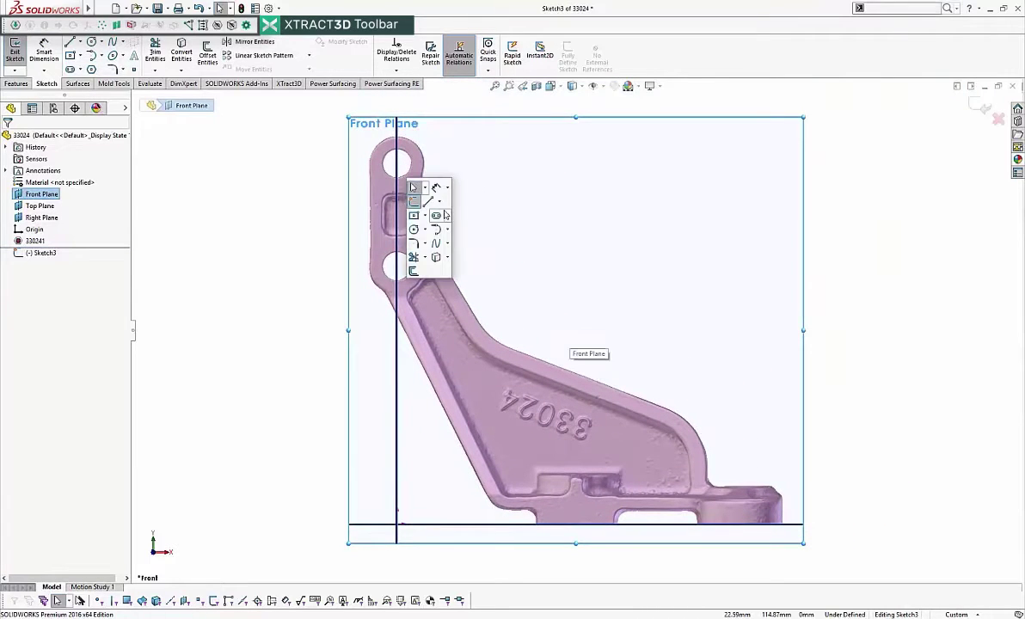
pyautogui.click(430, 203)
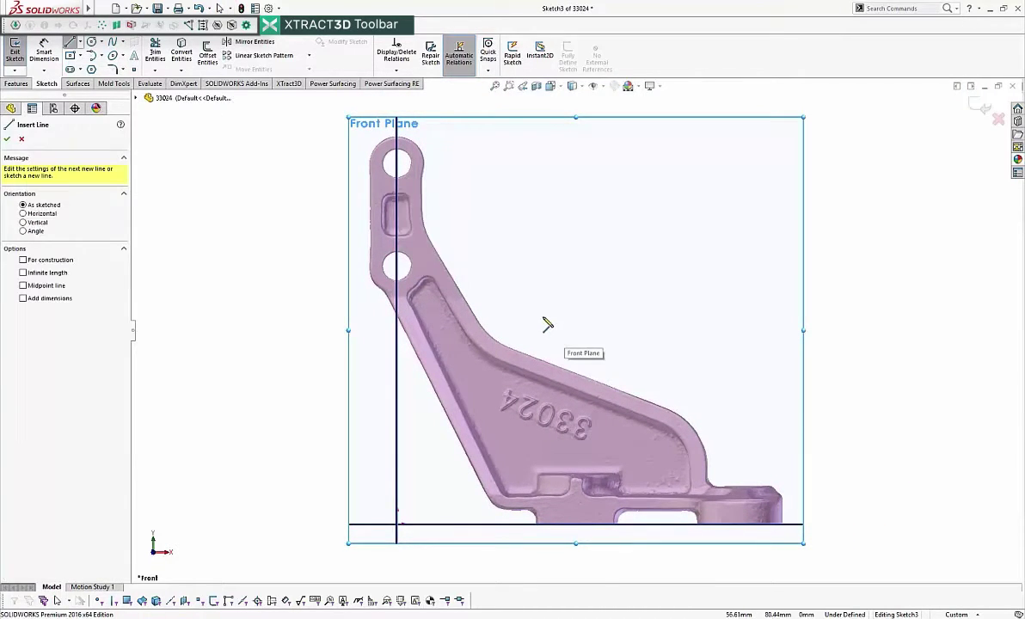
pyautogui.click(539, 318)
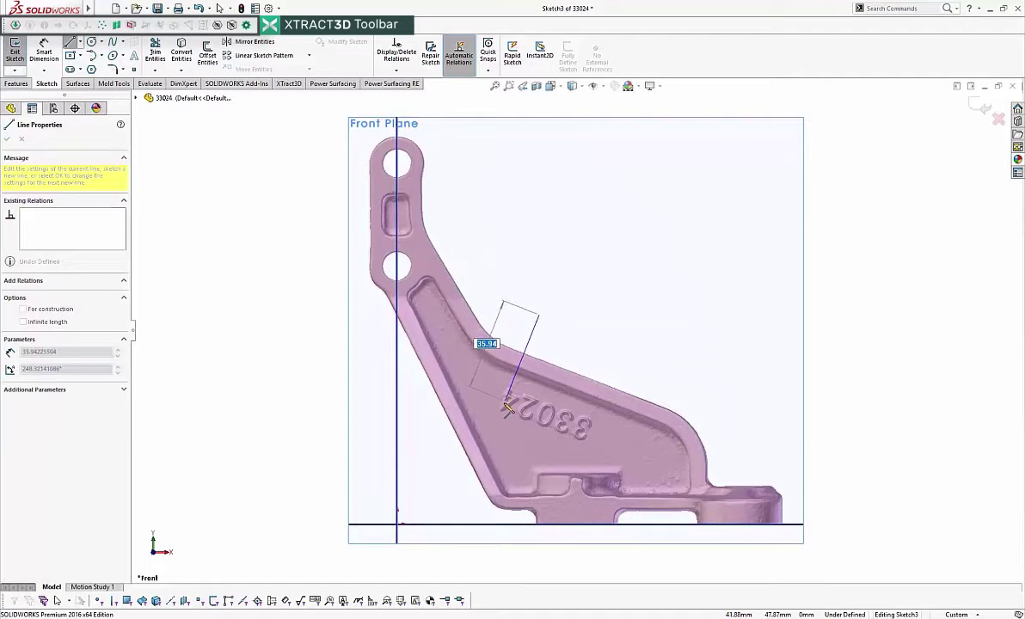
pyautogui.doubleClick(503, 414)
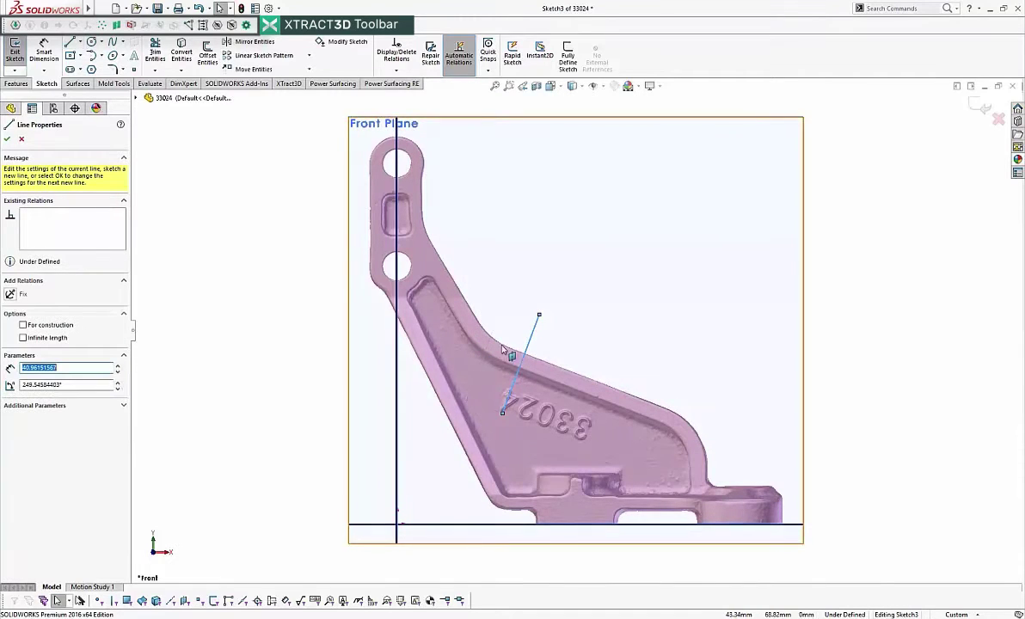
pyautogui.click(979, 104)
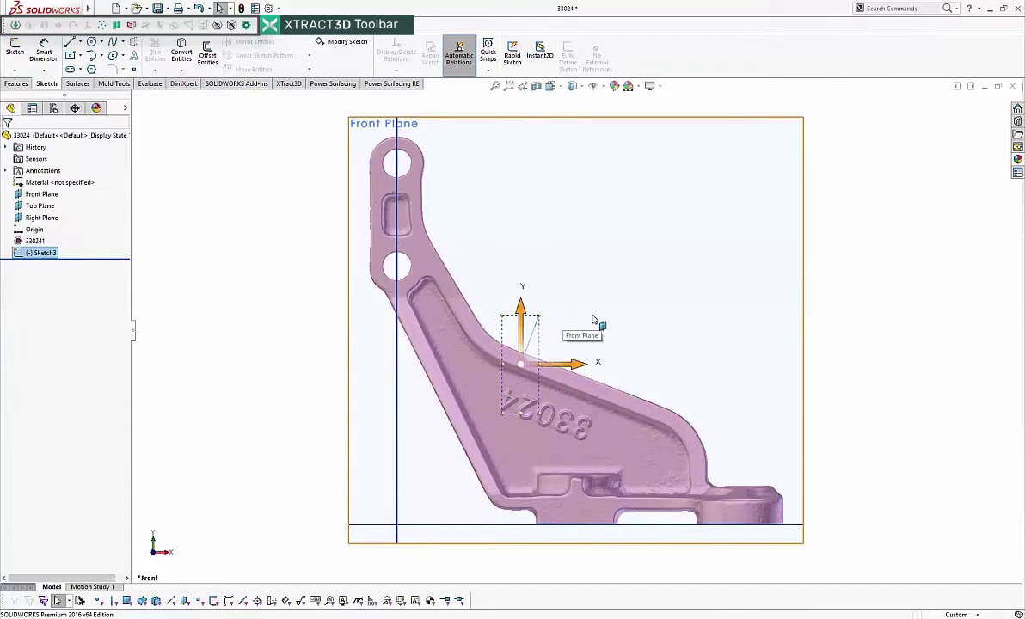
# - Create a reference plane perpendicular to the Front Plane and coincident with the slanted sketch line
pyautogui.click(593, 320)
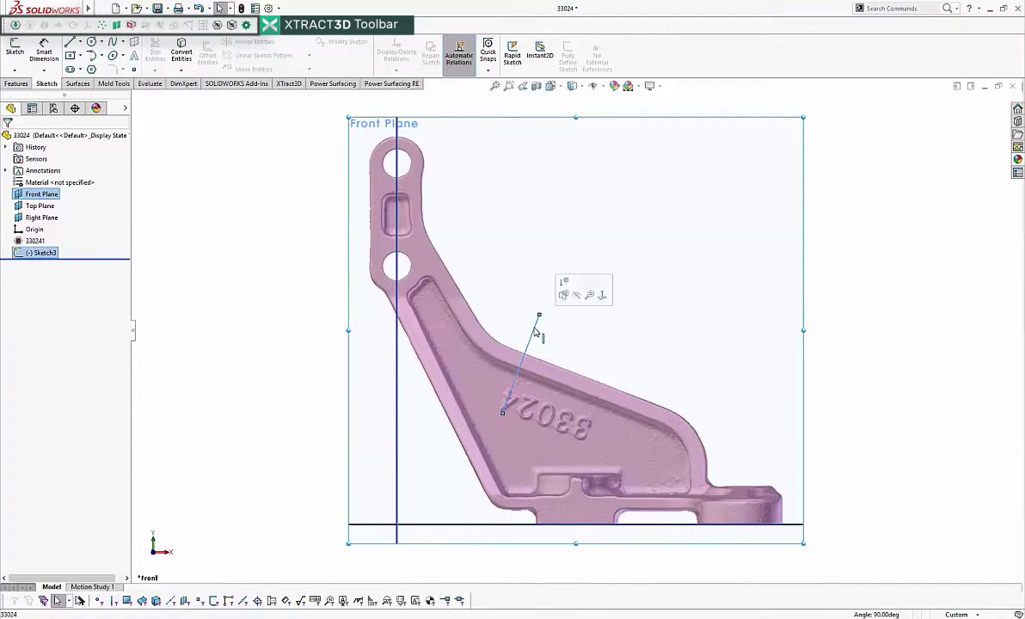
pyautogui.rightClick(537, 334)
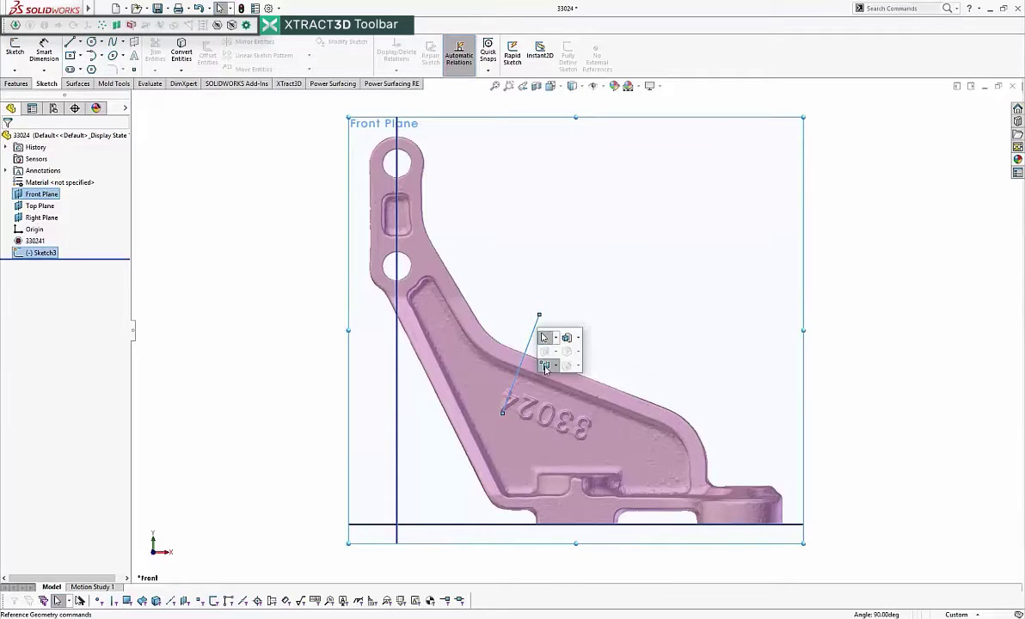
pyautogui.click(545, 366)
pyautogui.click(553, 381)
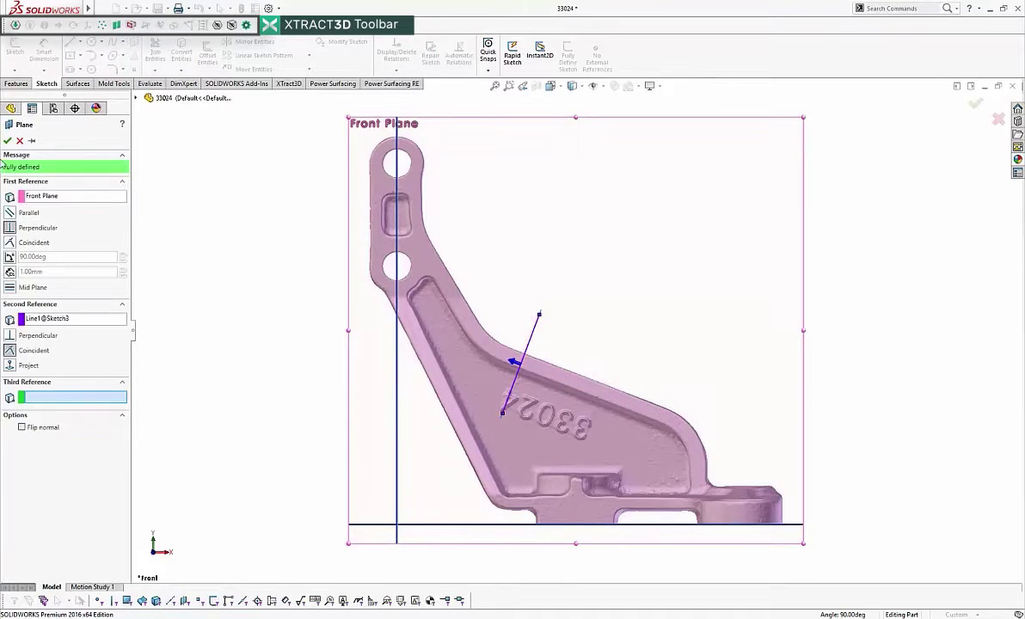
pyautogui.click(8, 141)
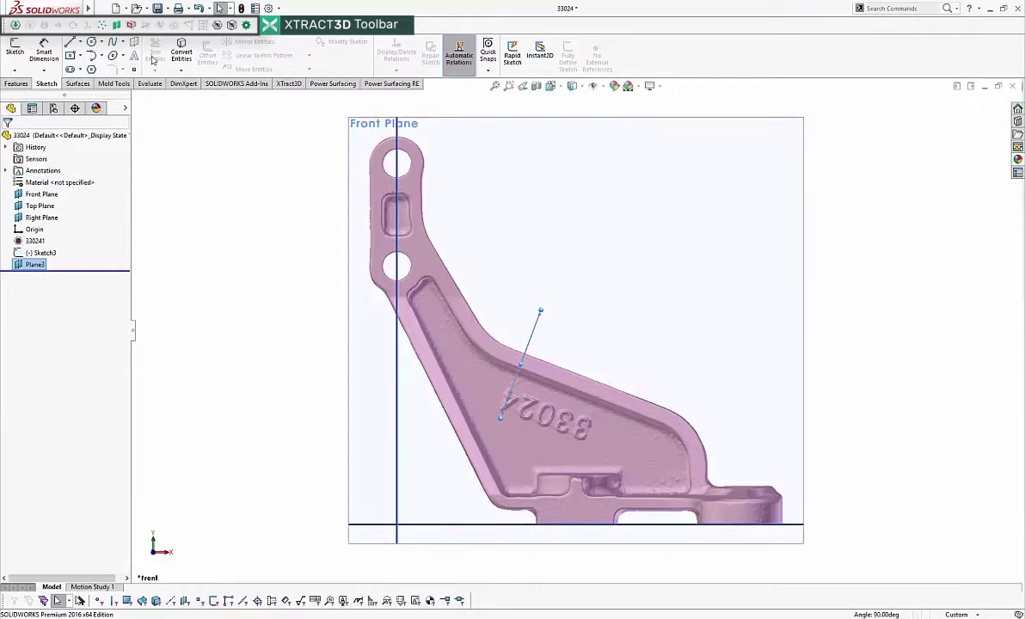
# - Cross-section the mesh at the new plane and start a sketch on that plane
pyautogui.click(130, 27)
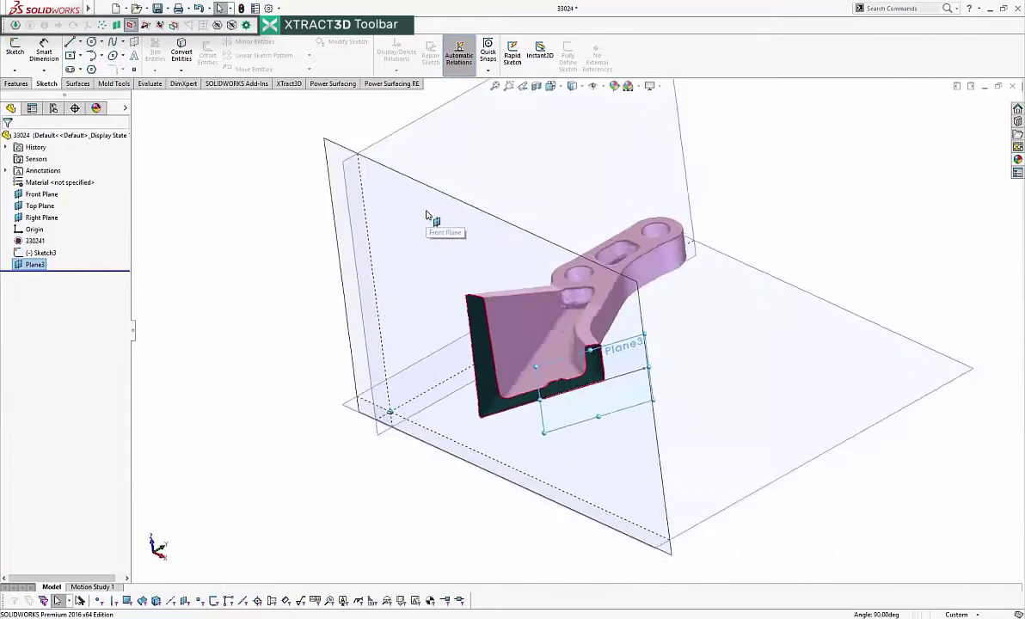
pyautogui.click(15, 50)
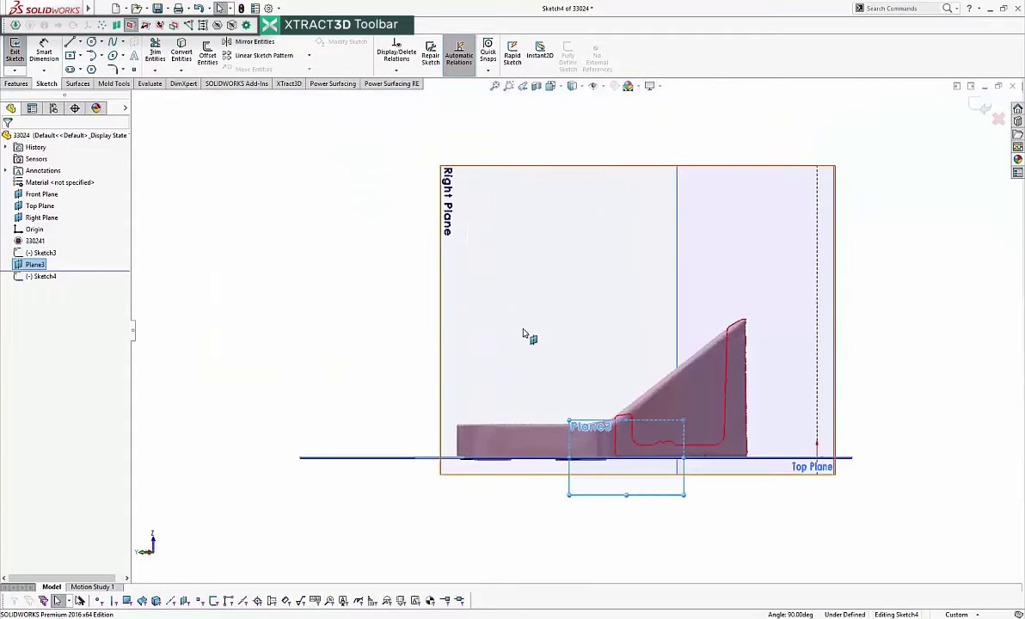
pyautogui.scroll(-6, 551, 438)
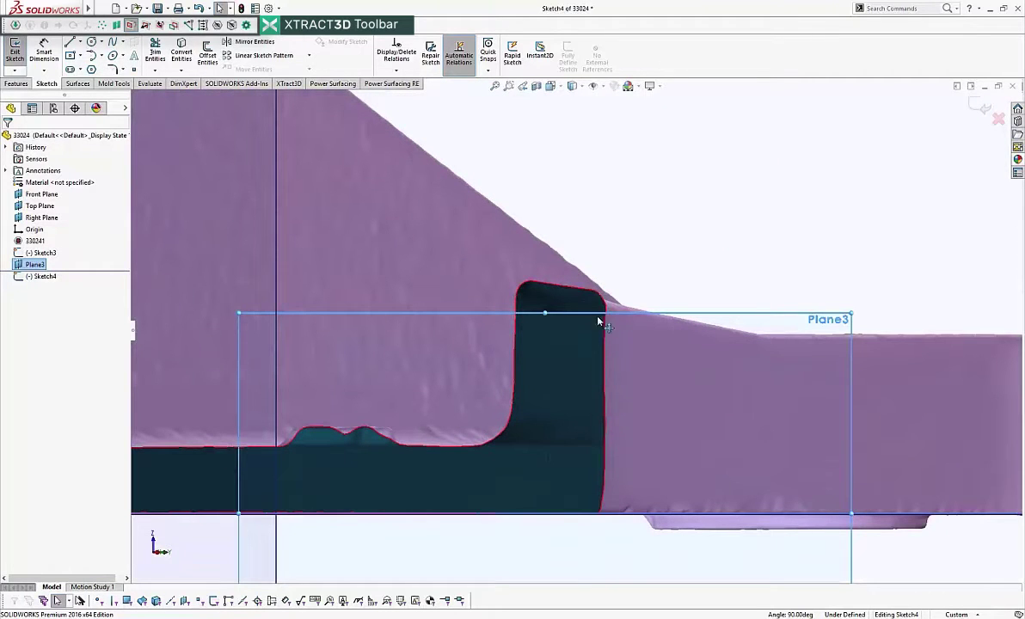
pyautogui.scroll(2, 612, 418)
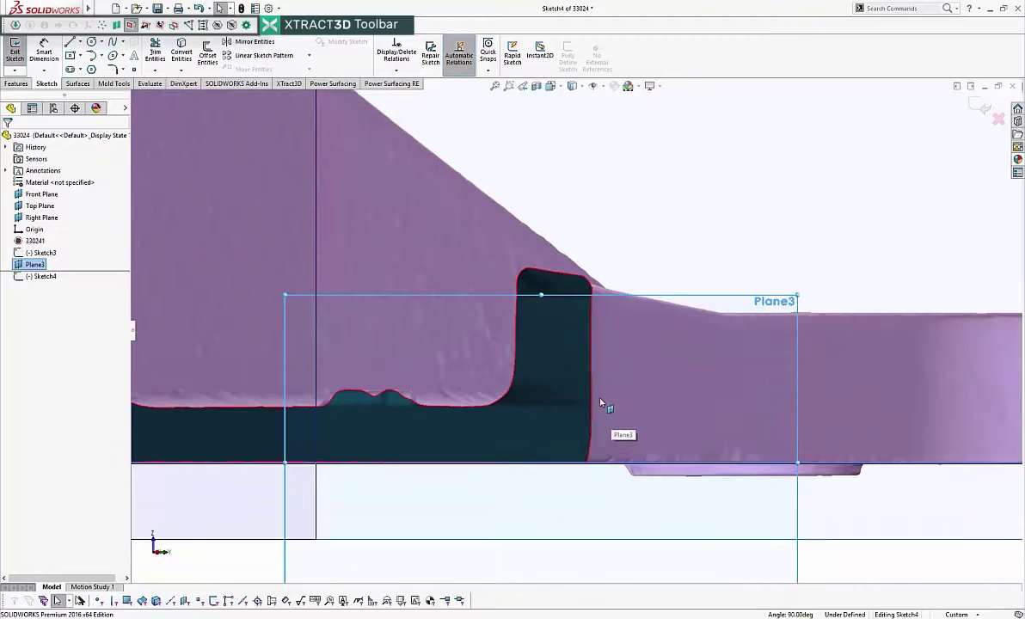
pyautogui.scroll(-1, 600, 403)
pyautogui.scroll(-2, 592, 385)
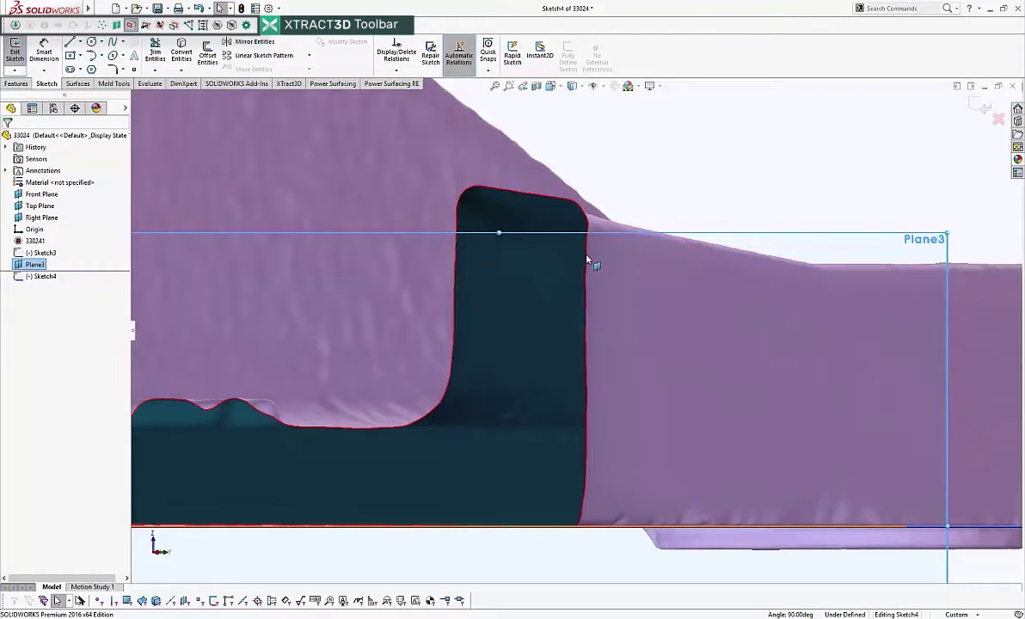
pyautogui.scroll(5, 575, 327)
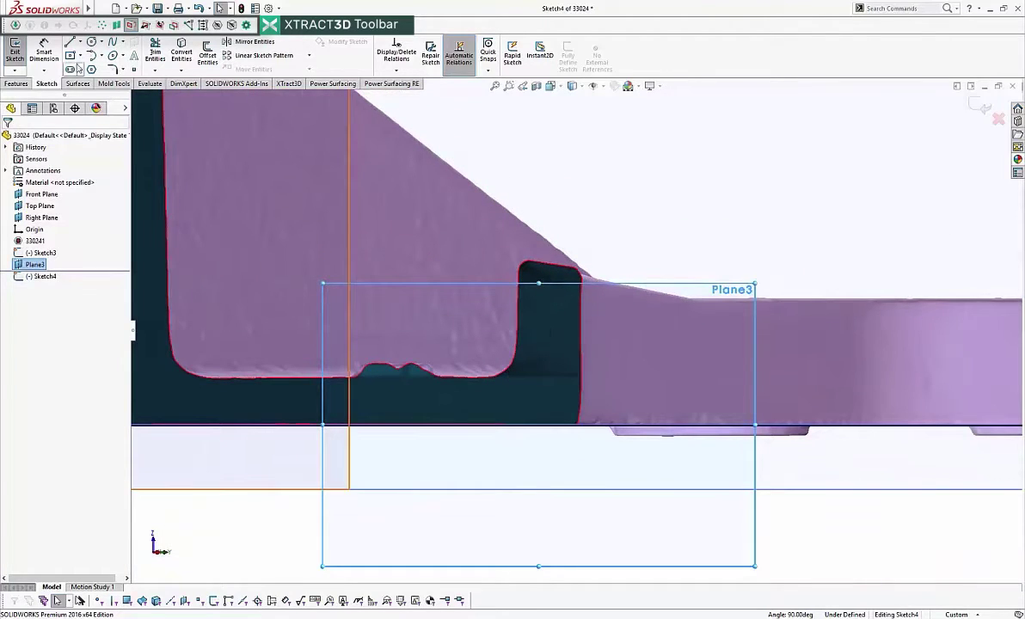
# - Sketch a line about 9.47 mm long beside the outer wall of the cross-section and fit it to the mesh section
pyautogui.click(71, 42)
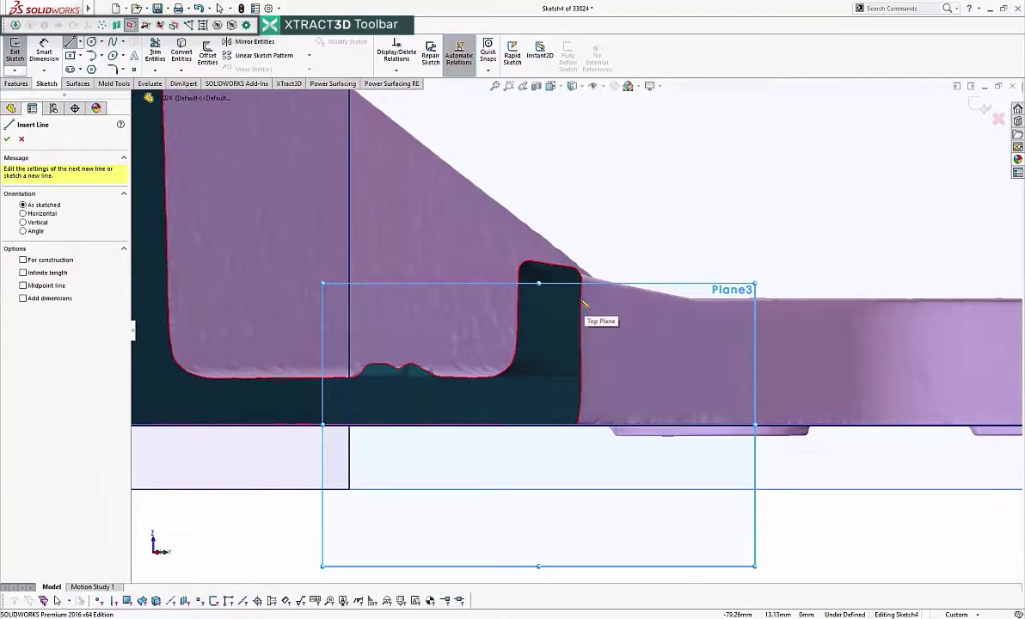
pyautogui.moveTo(582, 301); pyautogui.dragTo(586, 389)
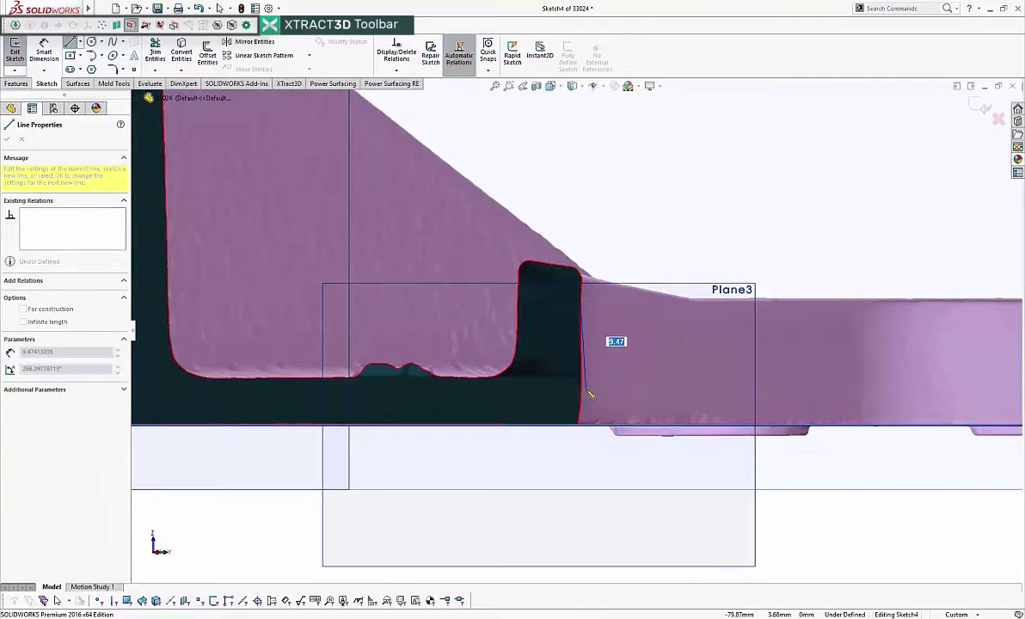
pyautogui.scroll(-2, 593, 353)
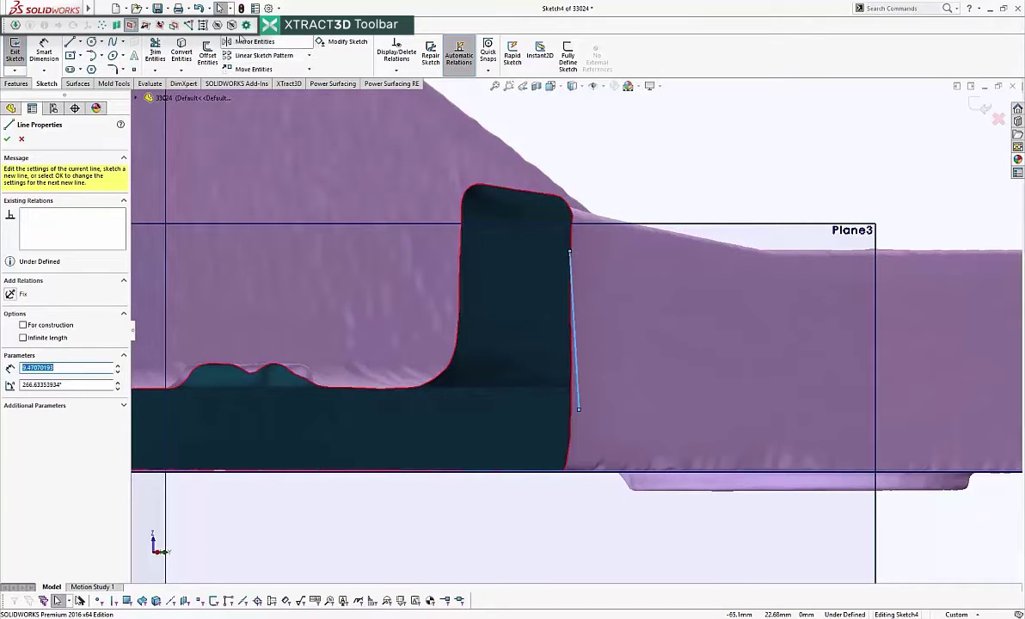
pyautogui.click(204, 25)
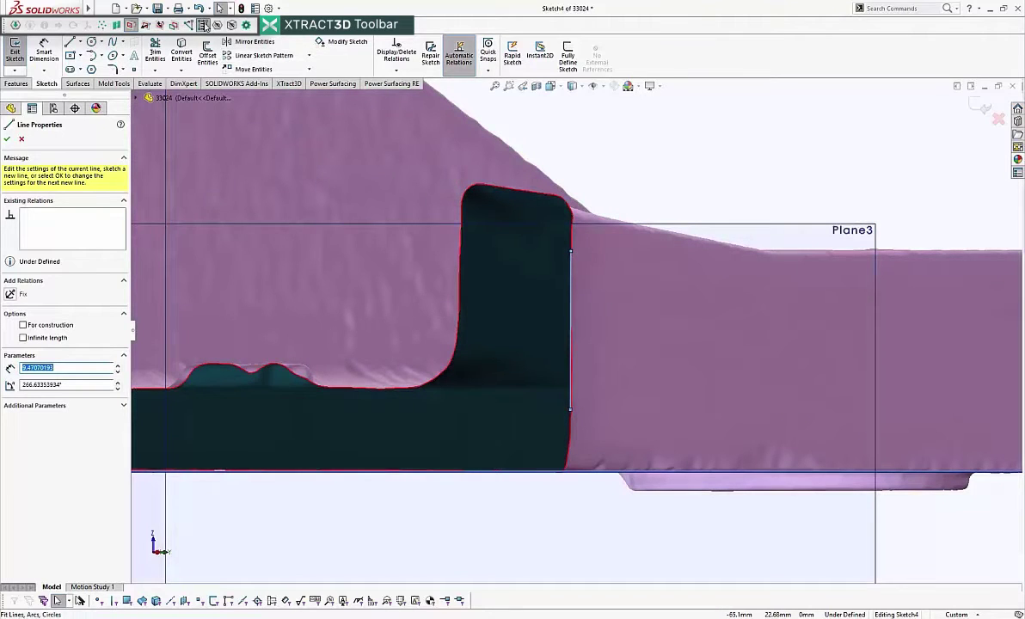
pyautogui.click(632, 172)
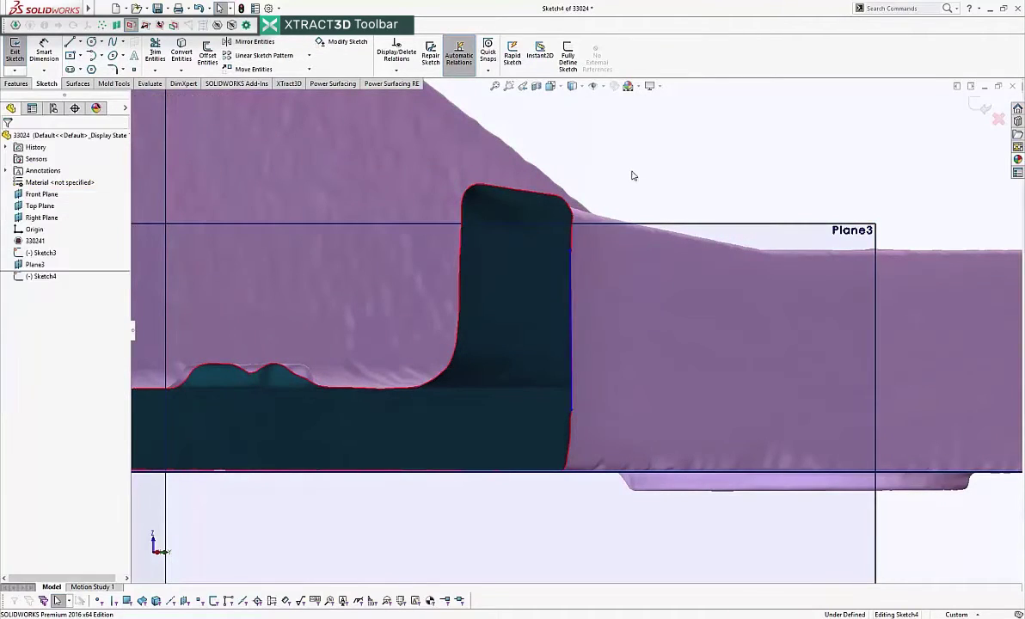
# - Extend the upper end of the fitted outer-wall line past the top of the wall section
pyautogui.scroll(-2, 592, 339)
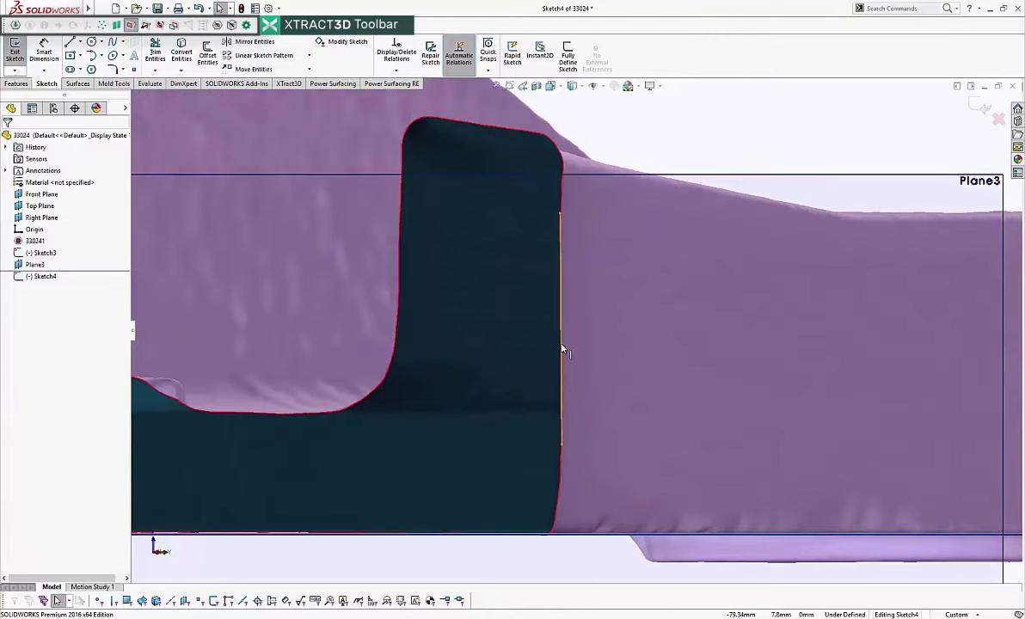
pyautogui.scroll(2, 567, 344)
pyautogui.scroll(-2, 570, 281)
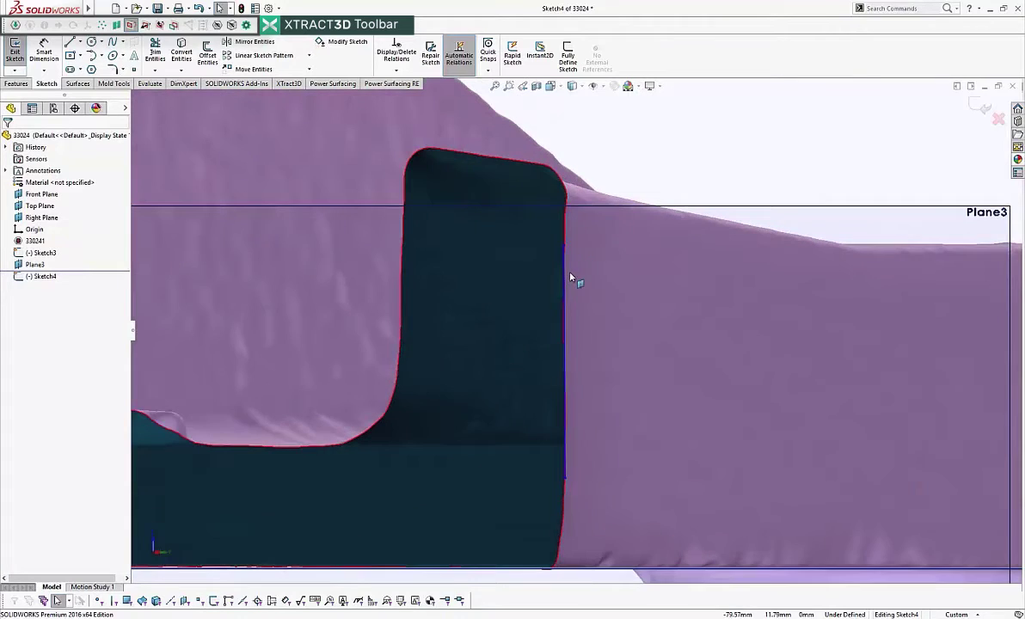
pyautogui.click(567, 281)
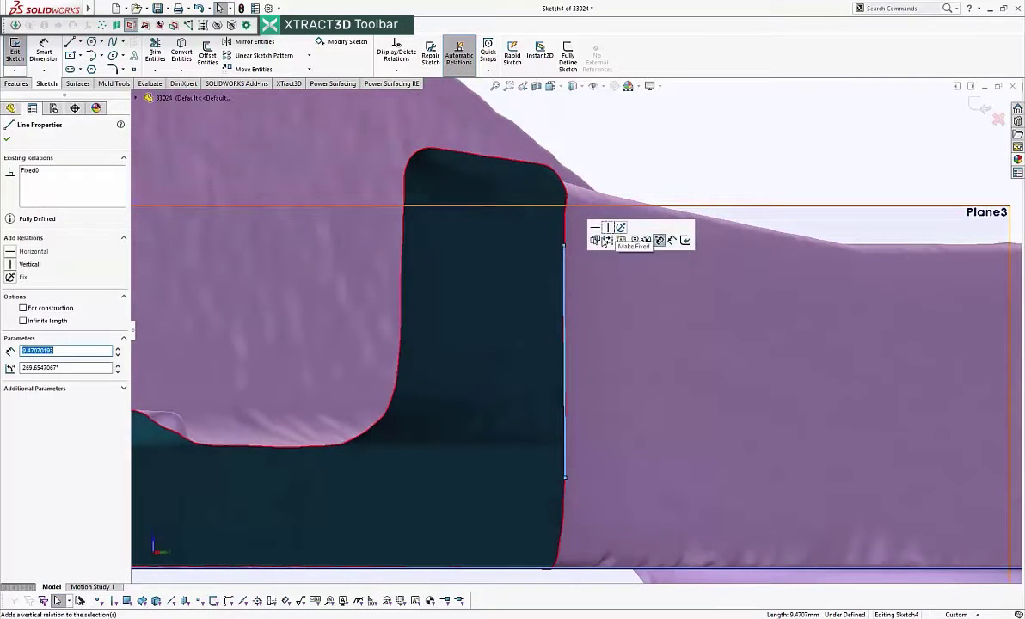
pyautogui.moveTo(564, 247); pyautogui.dragTo(565, 159)
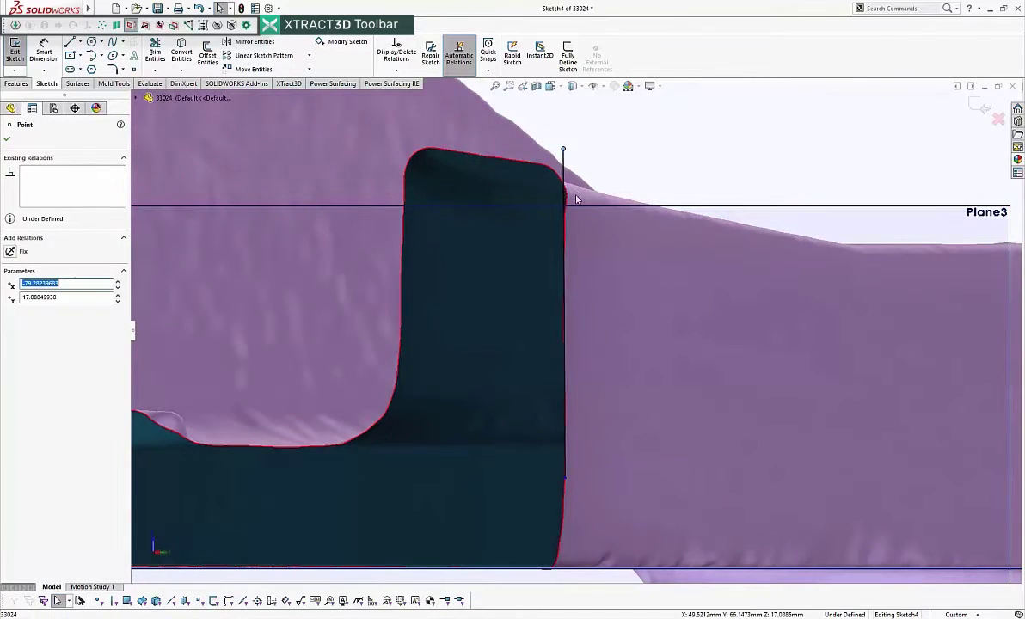
# - Examine how closely the extended line follows the outer wall of the mesh cross-section
pyautogui.scroll(-3, 572, 194)
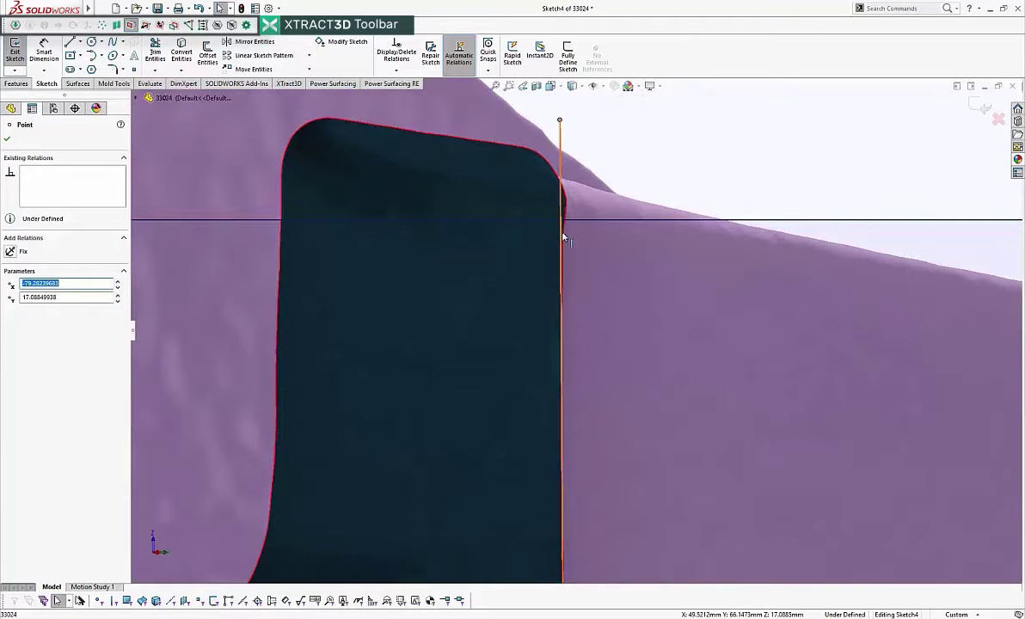
pyautogui.scroll(3, 568, 228)
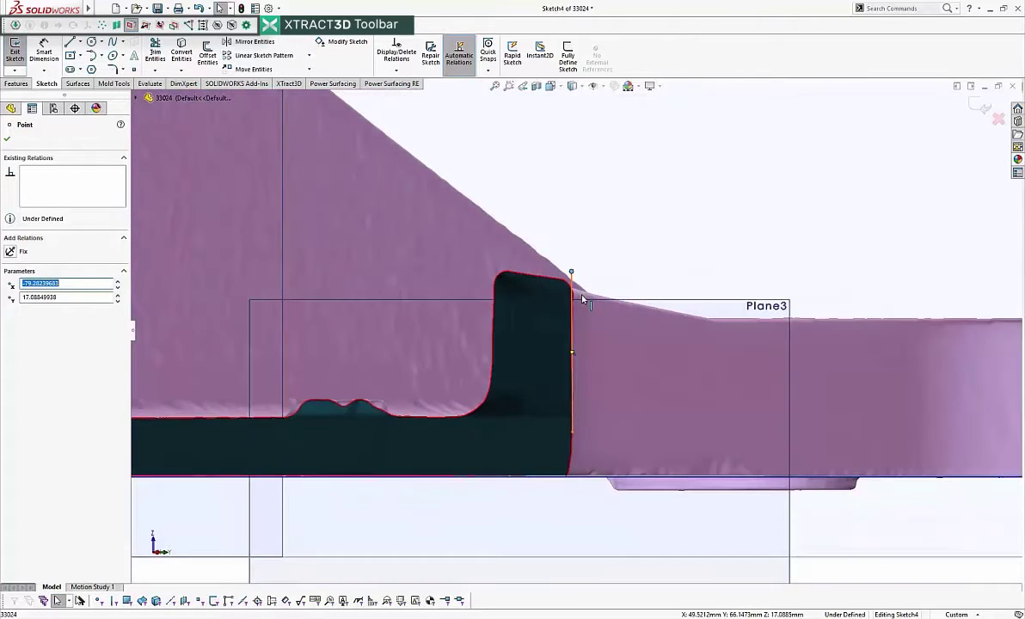
pyautogui.scroll(2, 576, 370)
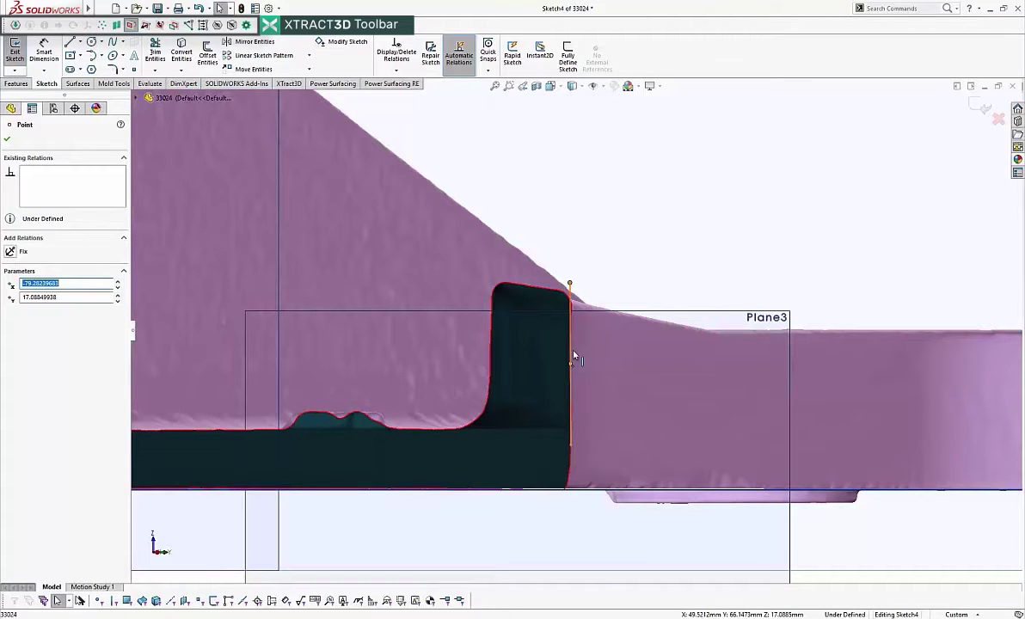
pyautogui.scroll(-3, 575, 357)
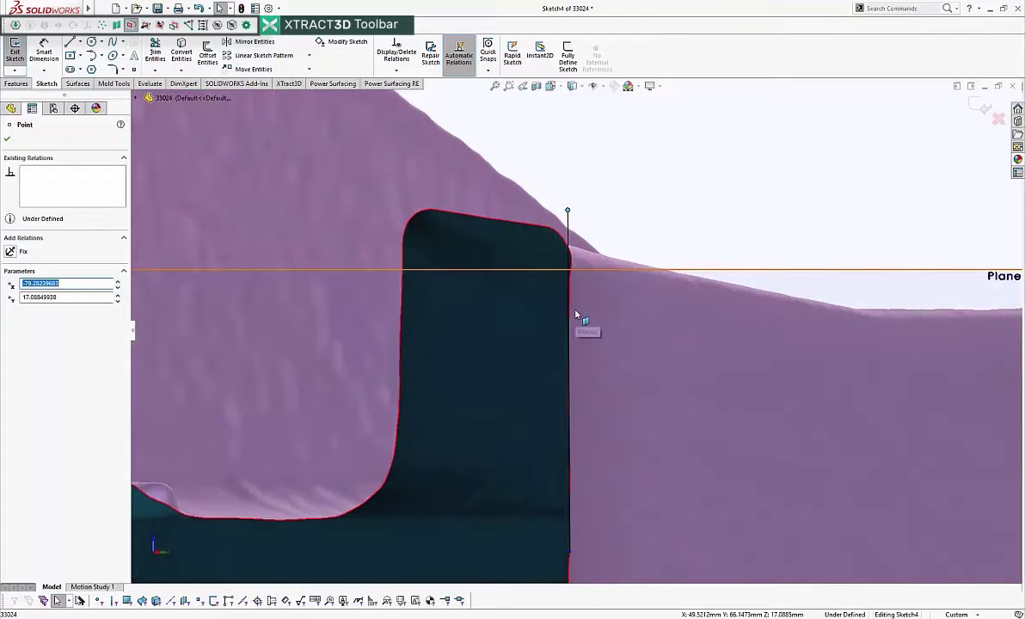
pyautogui.scroll(5, 574, 322)
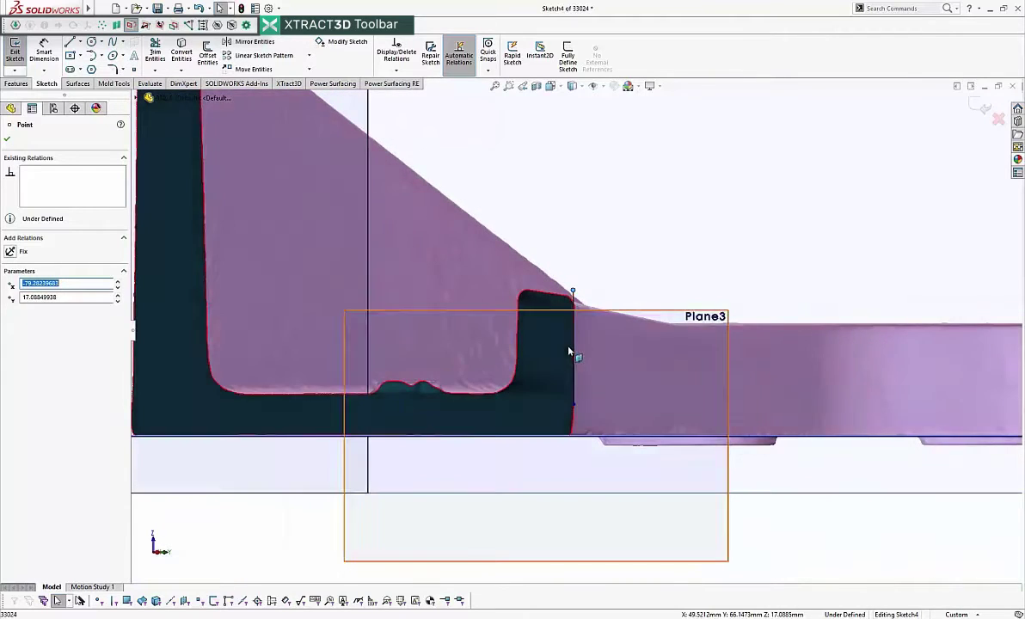
pyautogui.scroll(3, 569, 352)
pyautogui.scroll(-3, 577, 327)
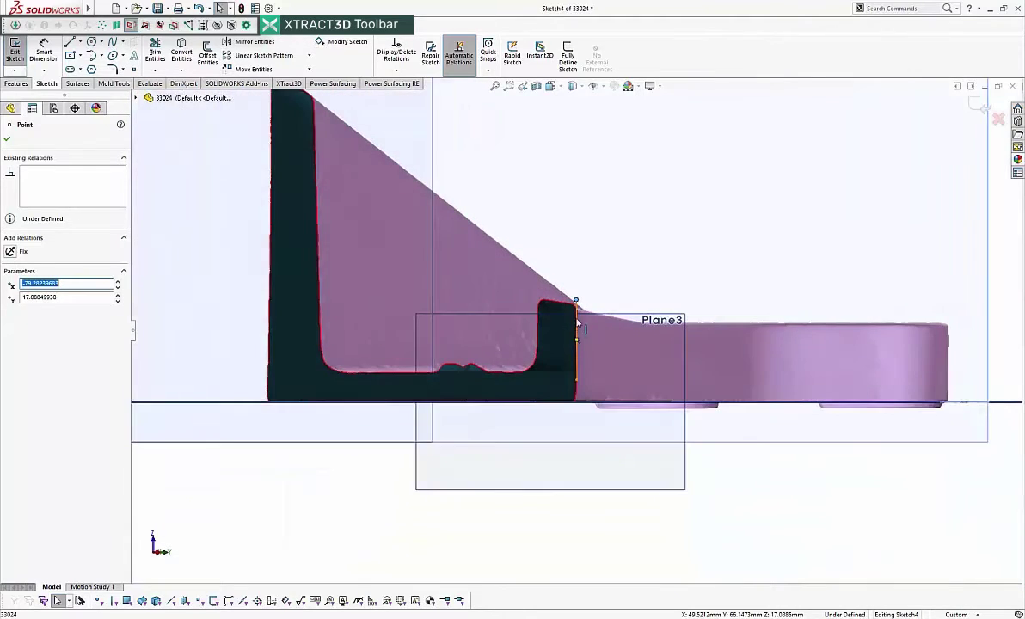
pyautogui.scroll(3, 578, 309)
pyautogui.scroll(-3, 578, 293)
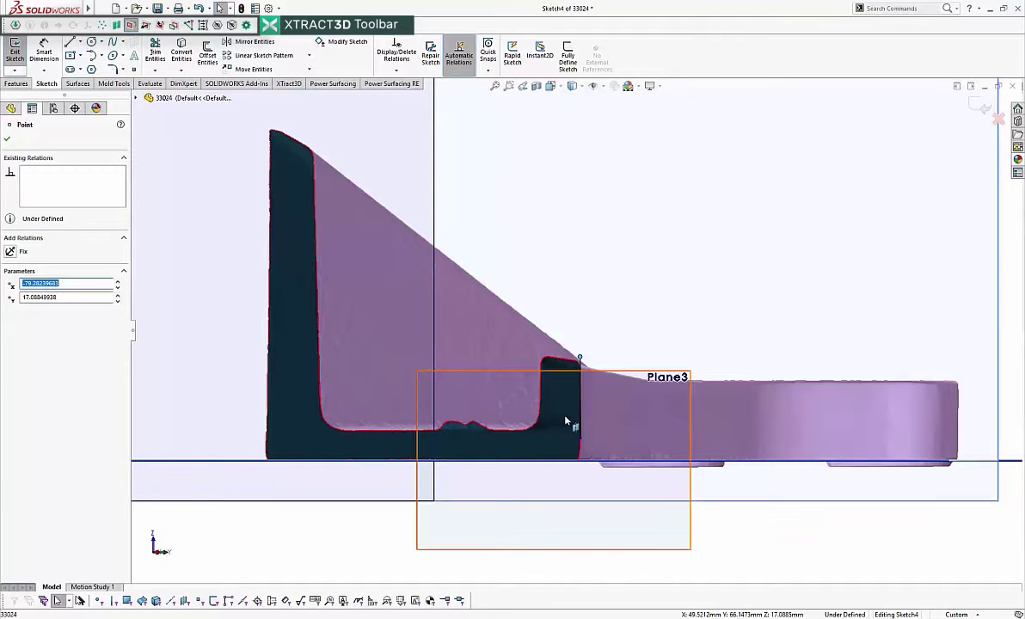
pyautogui.scroll(-5, 568, 404)
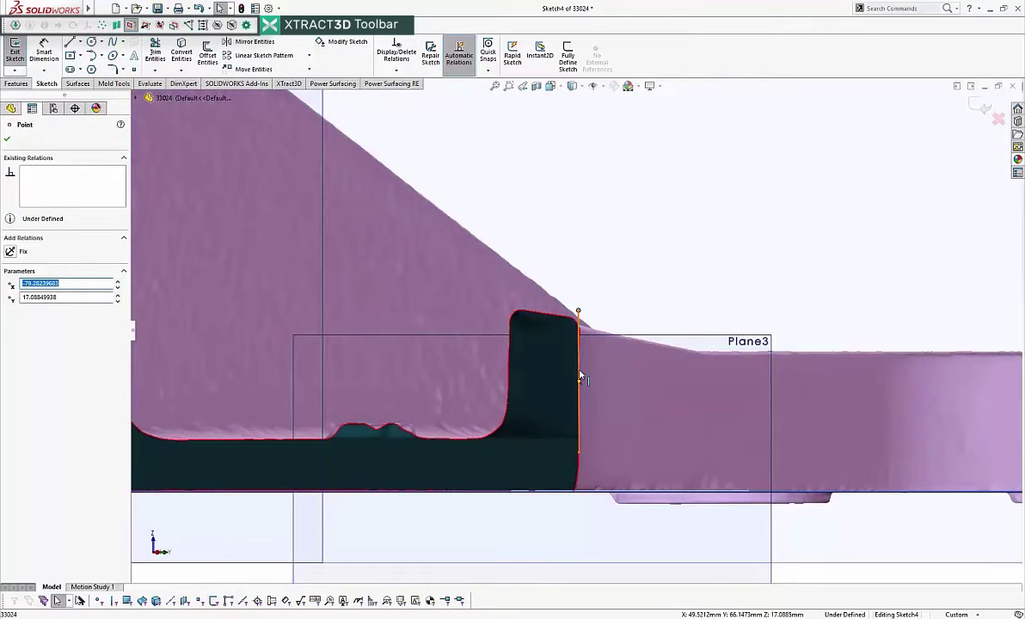
pyautogui.scroll(3, 590, 387)
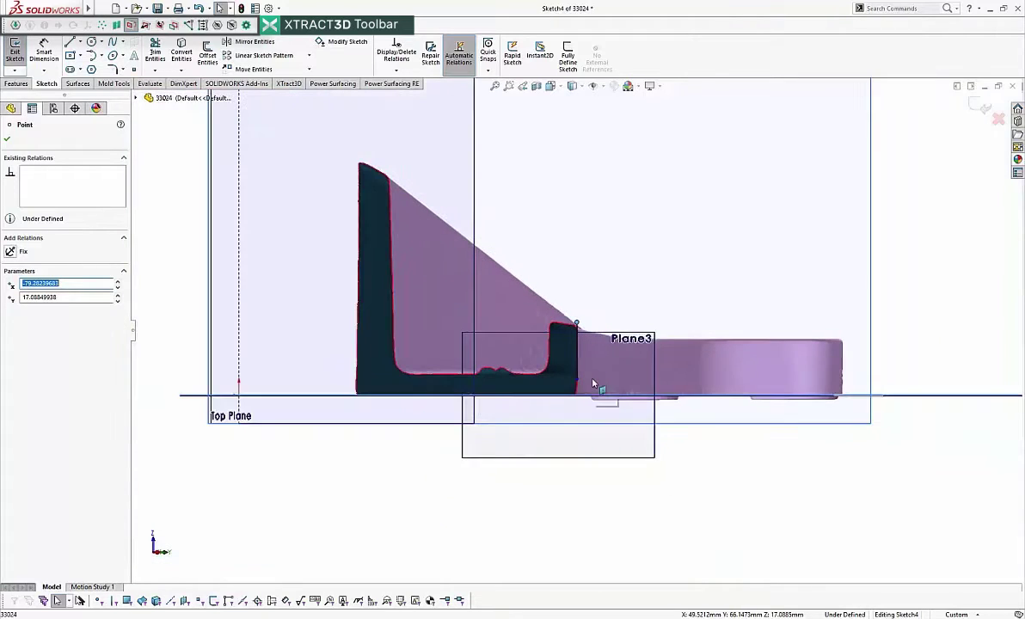
# - Sketch a vertical centerline about 49.59 mm long just outside the outer wall of the section
pyautogui.scroll(-2, 597, 354)
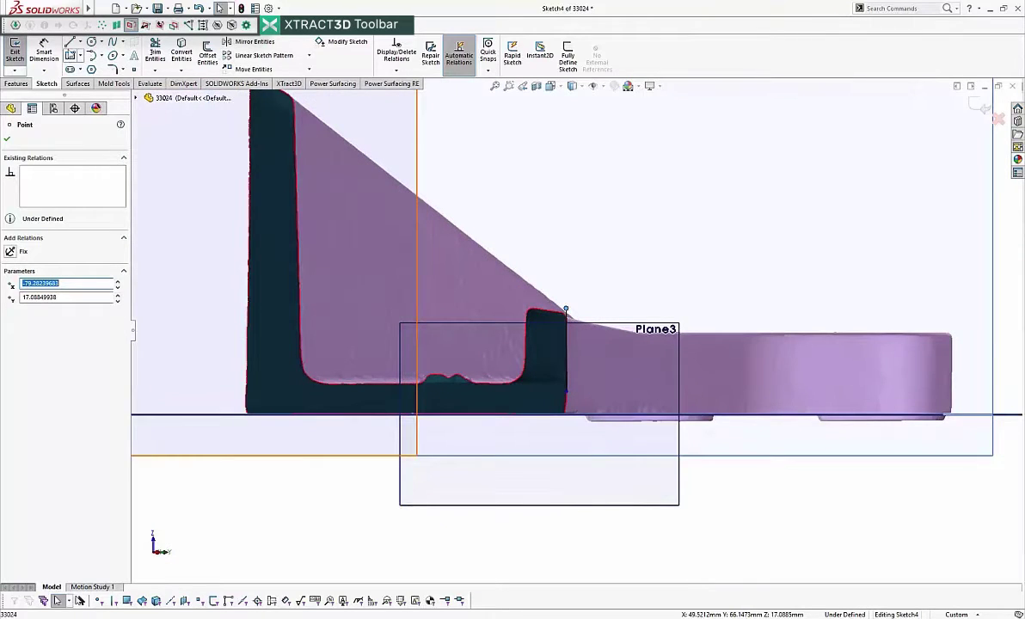
pyautogui.click(78, 42)
pyautogui.click(90, 68)
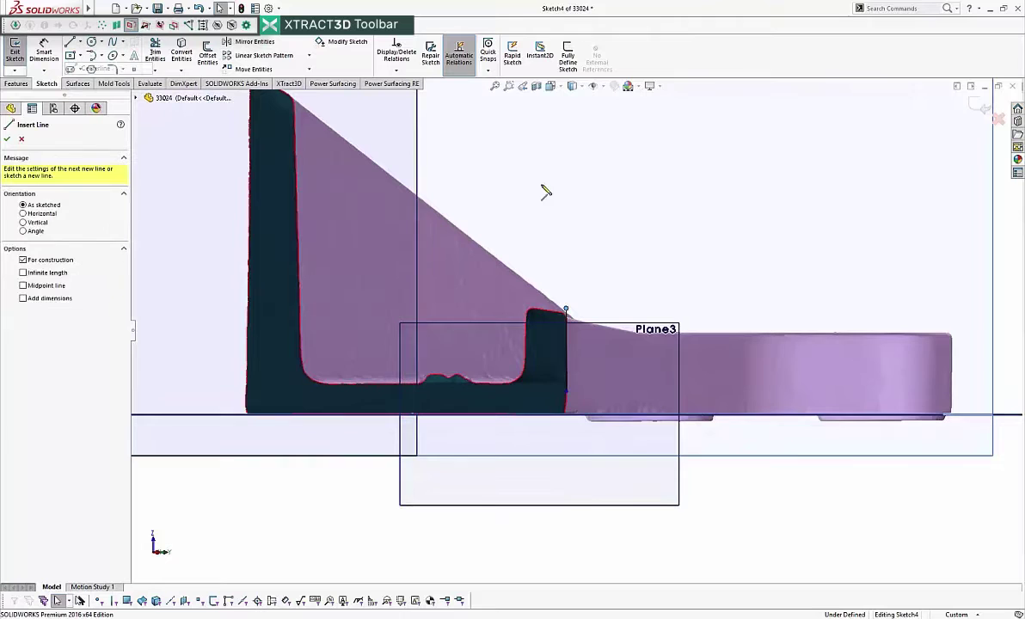
pyautogui.click(601, 186)
pyautogui.click(582, 490)
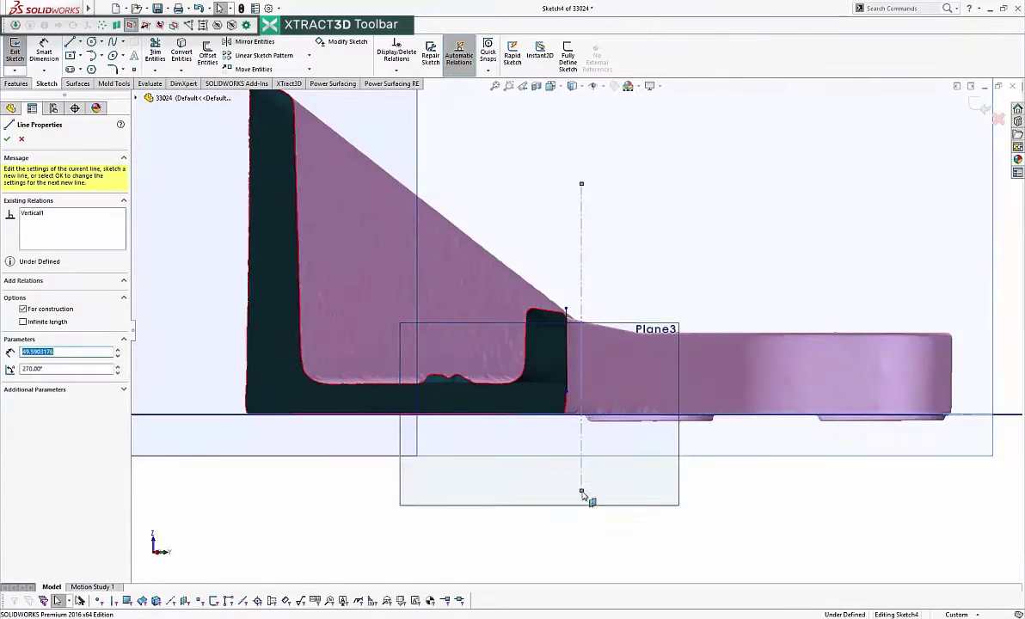
pyautogui.press('Escape')
# - Add a driven angle dimension between the fitted outer-wall line and the vertical centerline
pyautogui.click(44, 52)
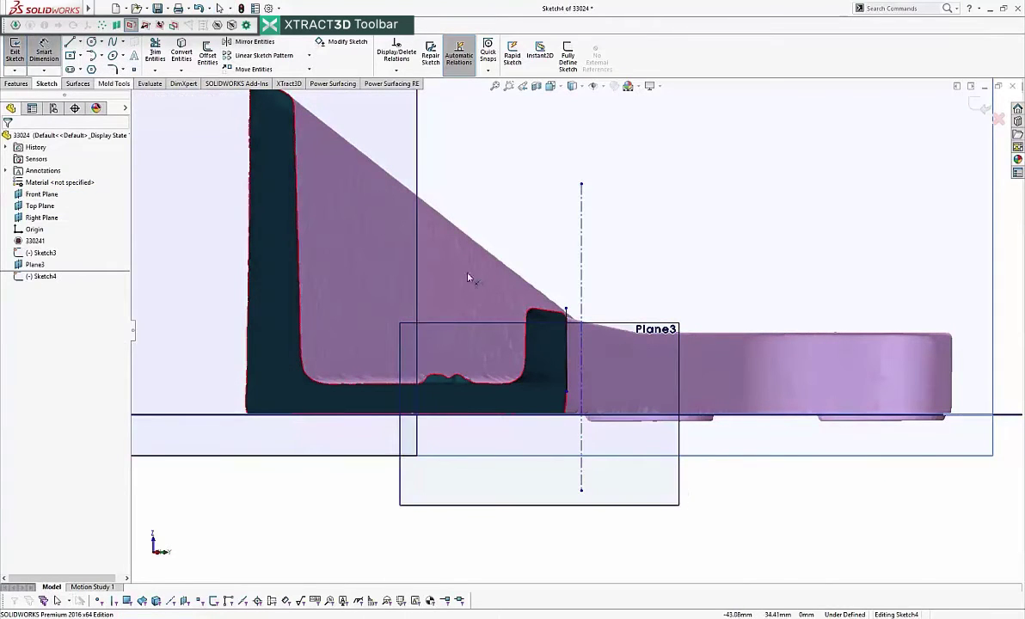
pyautogui.click(567, 348)
pyautogui.click(584, 349)
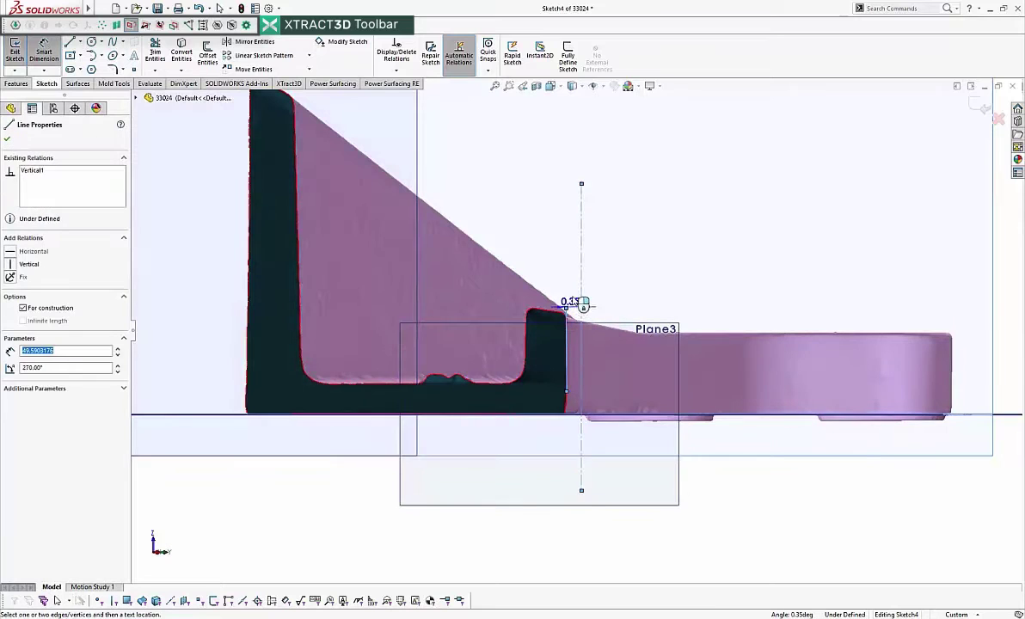
pyautogui.click(576, 291)
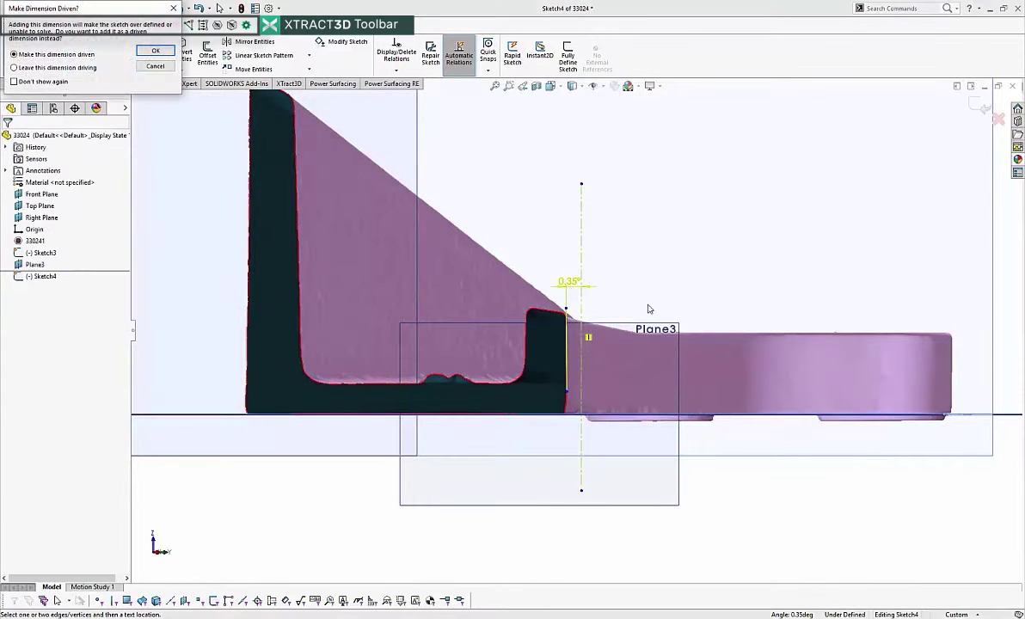
pyautogui.click(146, 50)
# - Sketch a line about 7.39 mm long along the short wall's inner face and fit it to the mesh section
pyautogui.scroll(-2, 577, 356)
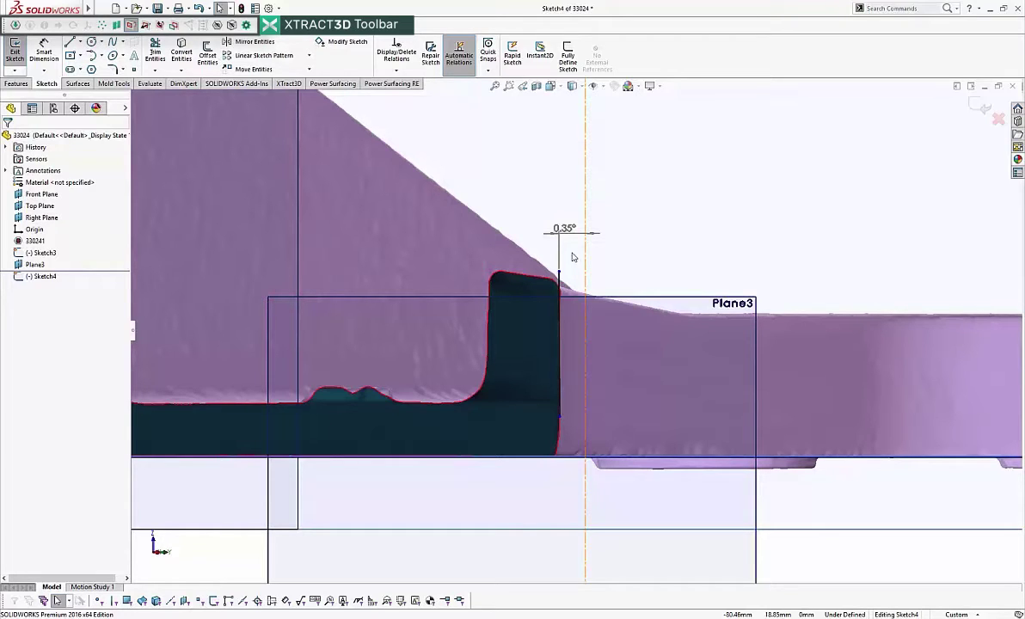
pyautogui.scroll(-4, 573, 257)
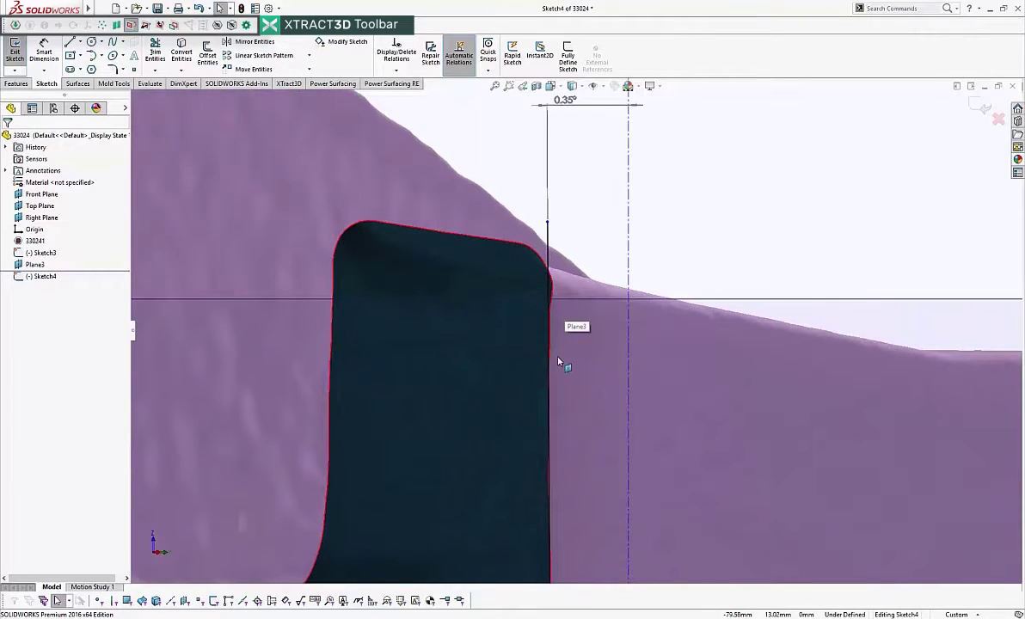
pyautogui.scroll(4, 556, 293)
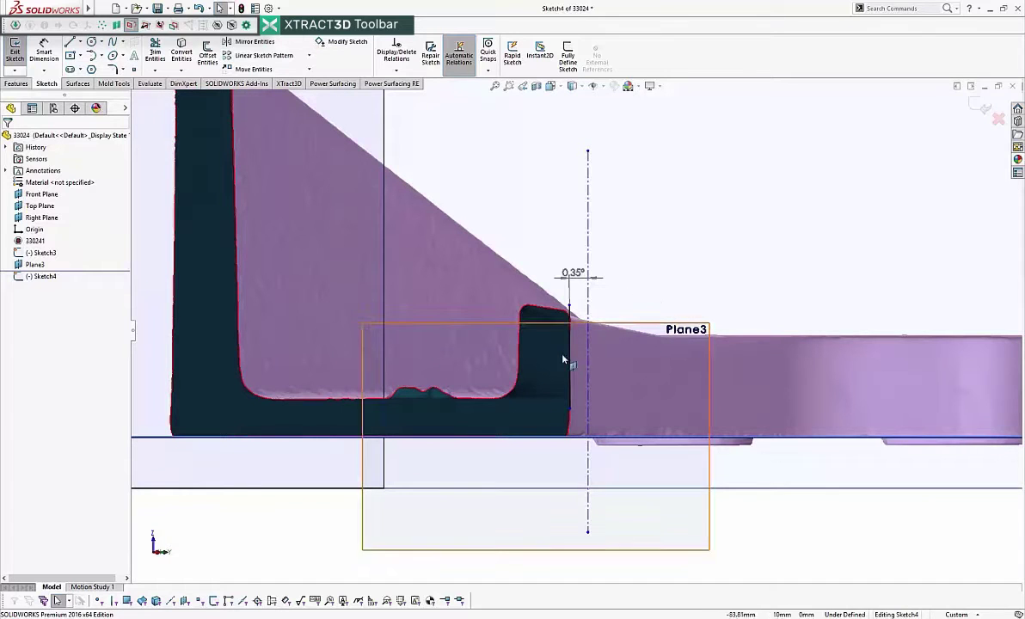
pyautogui.scroll(-3, 529, 354)
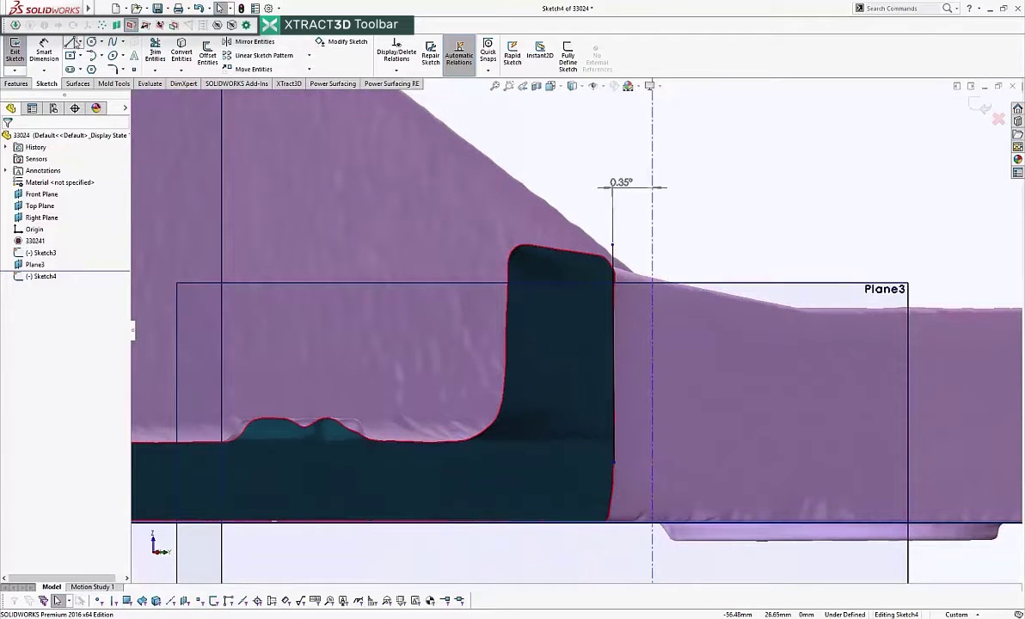
pyautogui.click(71, 42)
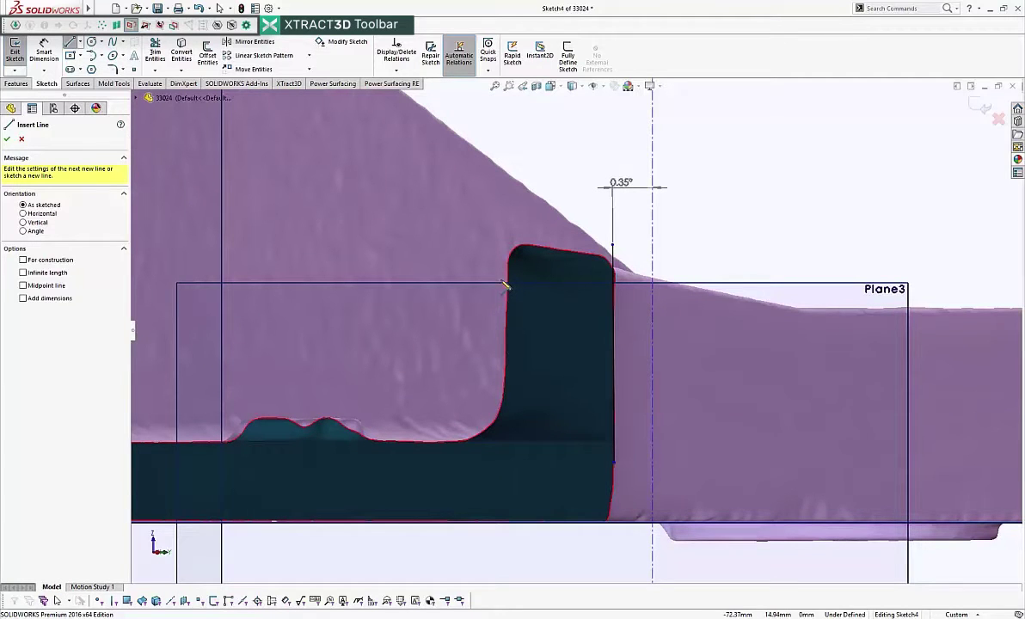
pyautogui.moveTo(500, 279)
pyautogui.mouseDown()
pyautogui.moveTo(516, 405)
pyautogui.moveTo(508, 397)
pyautogui.mouseUp()
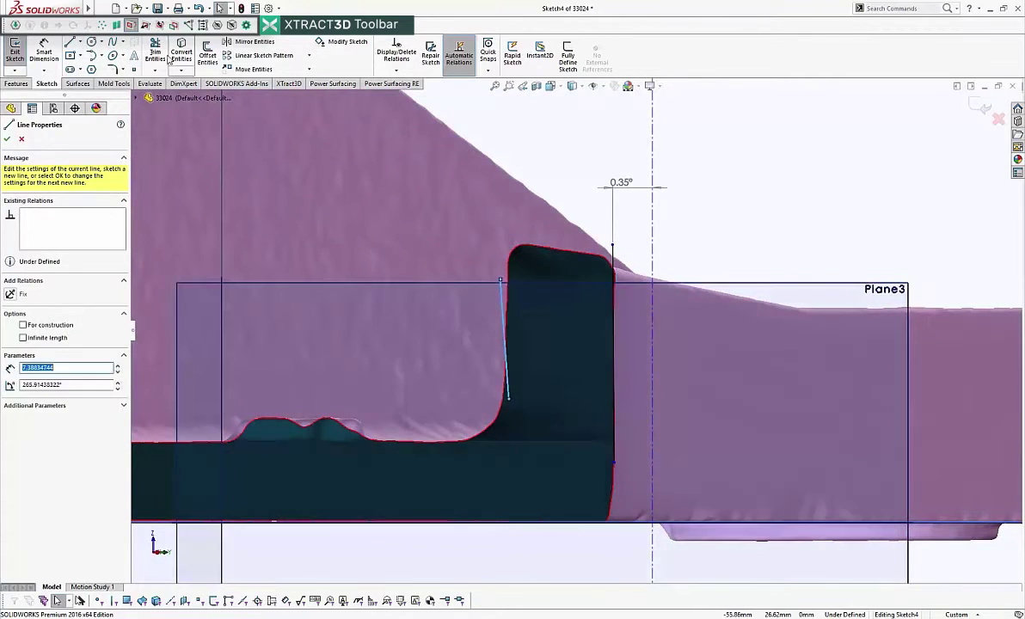
pyautogui.click(207, 25)
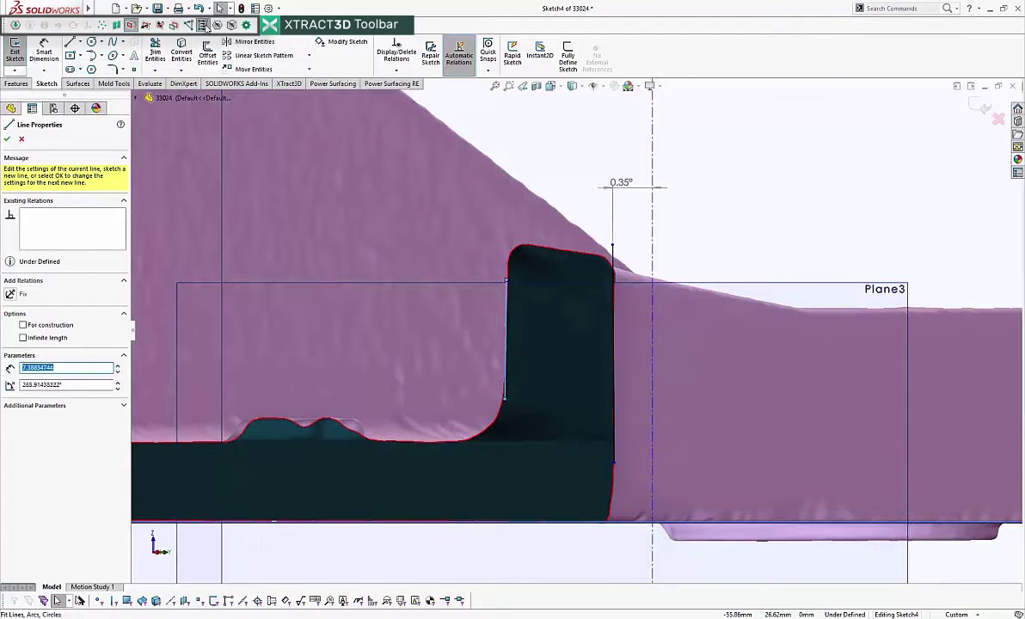
# - Dimension the angle between the fitted inner-wall line and the vertical centerline
pyautogui.click(50, 43)
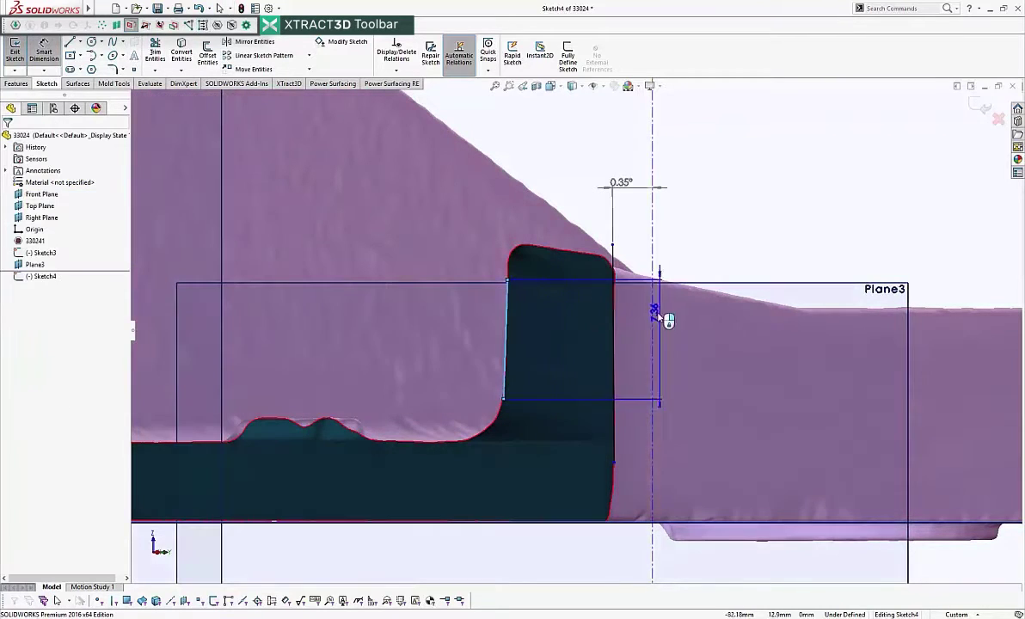
pyautogui.click(653, 321)
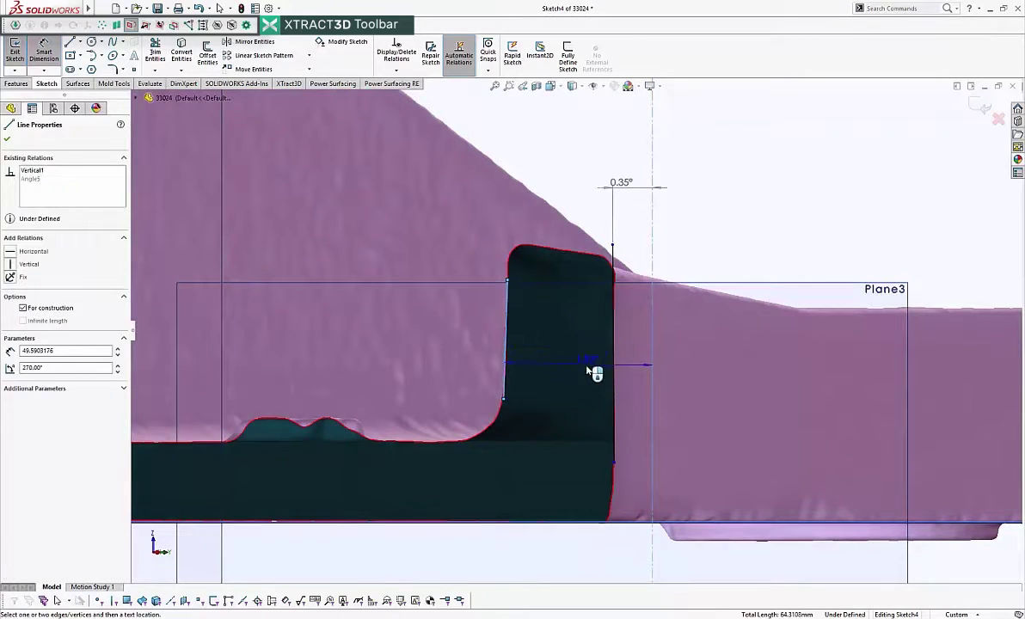
pyautogui.click(592, 369)
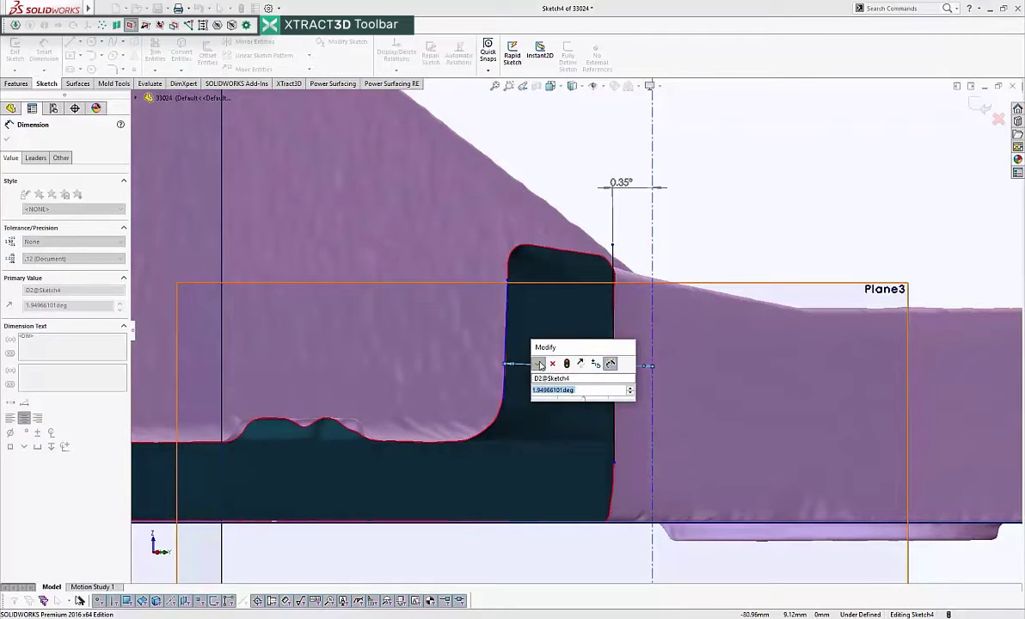
pyautogui.click(552, 365)
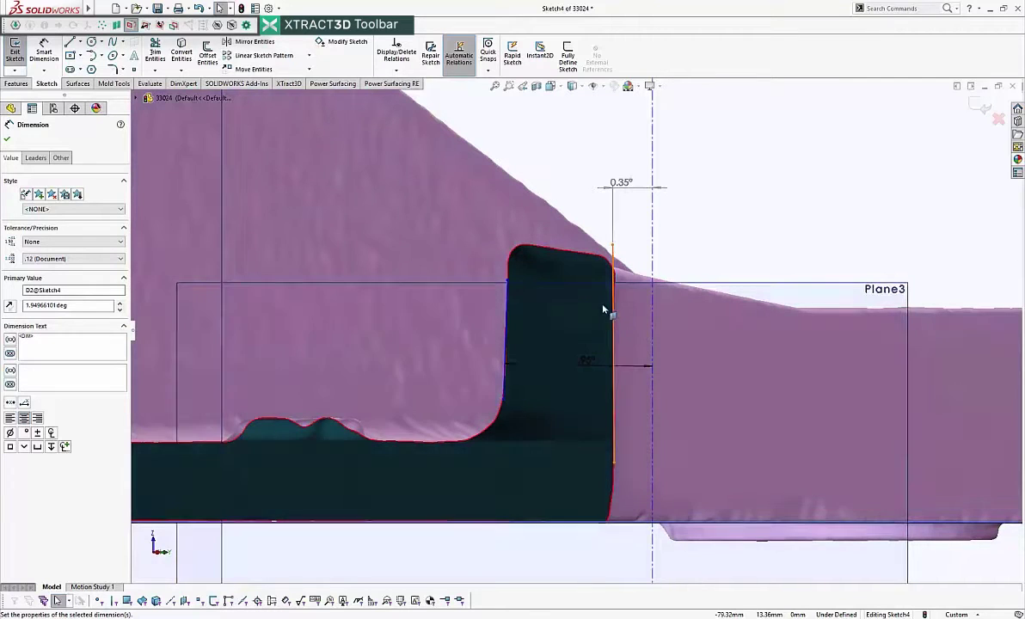
# - Examine the fitted inner and outer wall lines and their draft angles against the vertical centerline
pyautogui.scroll(2, 520, 340)
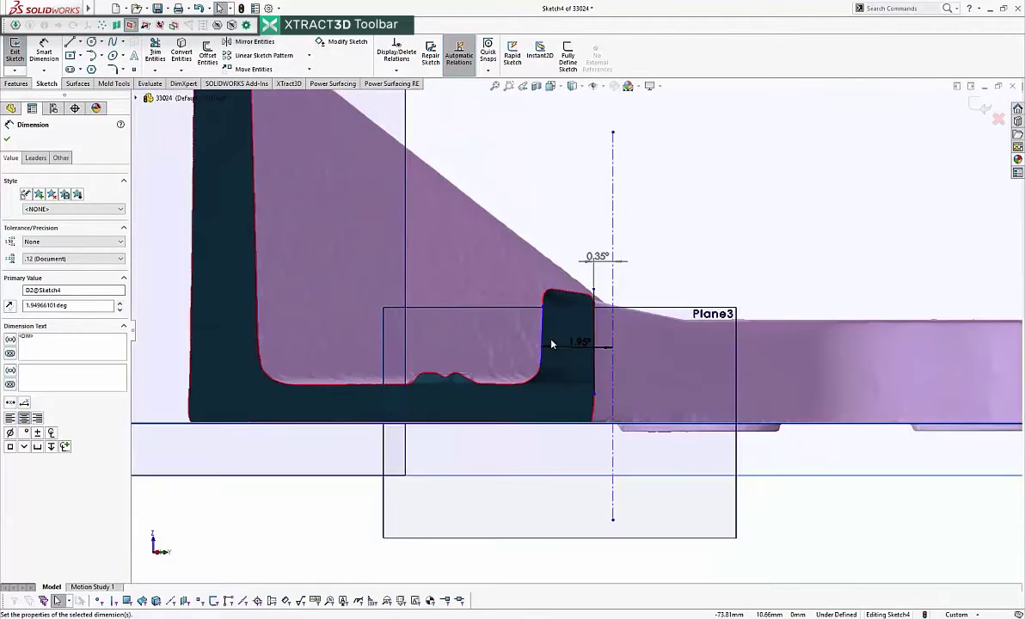
pyautogui.scroll(3, 542, 344)
pyautogui.scroll(-2, 558, 336)
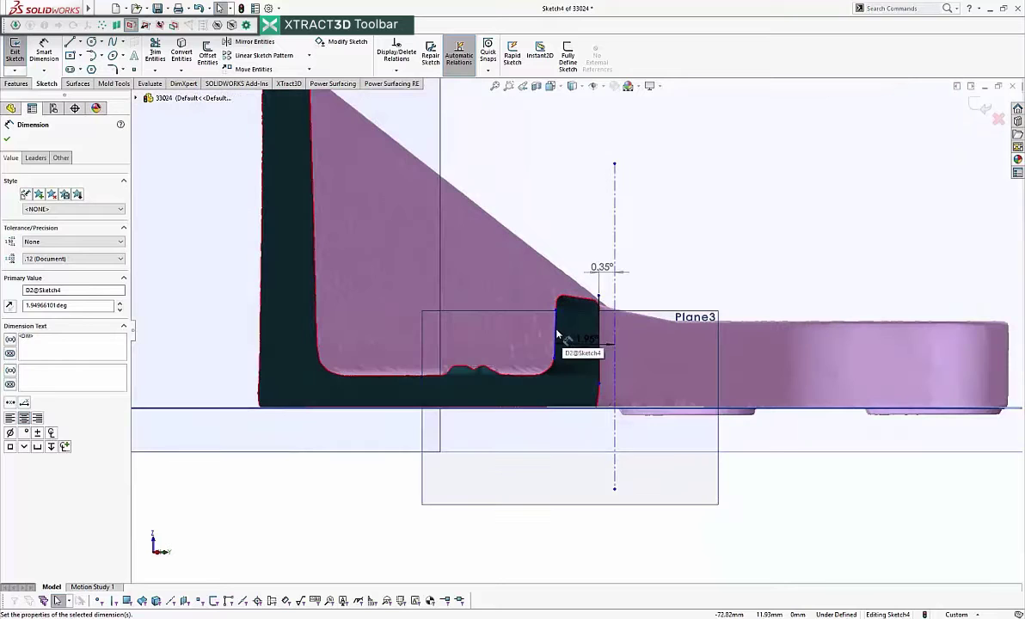
pyautogui.scroll(-2, 559, 337)
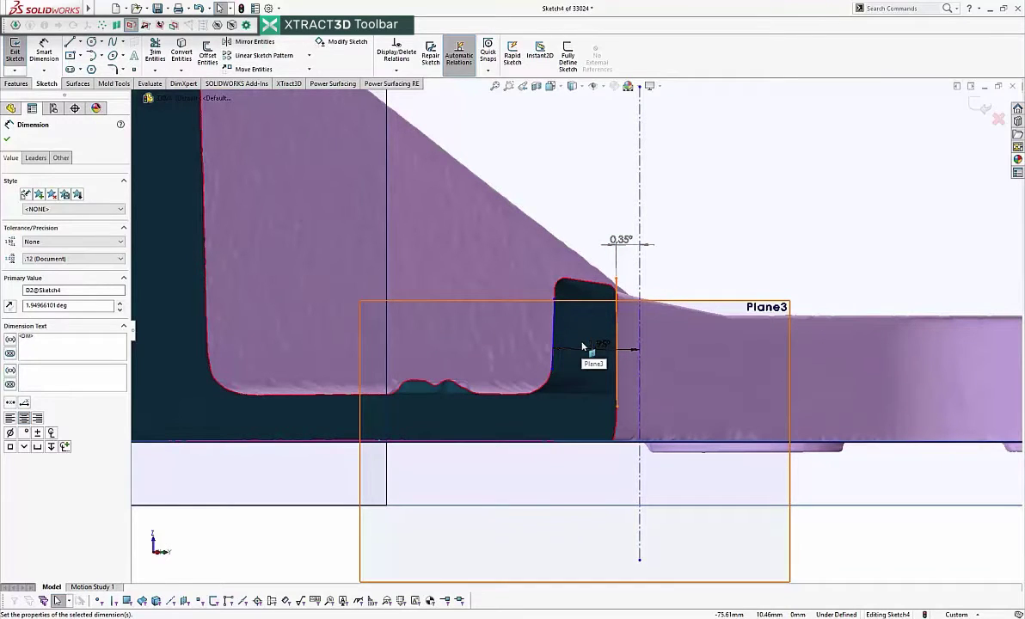
pyautogui.scroll(2, 570, 351)
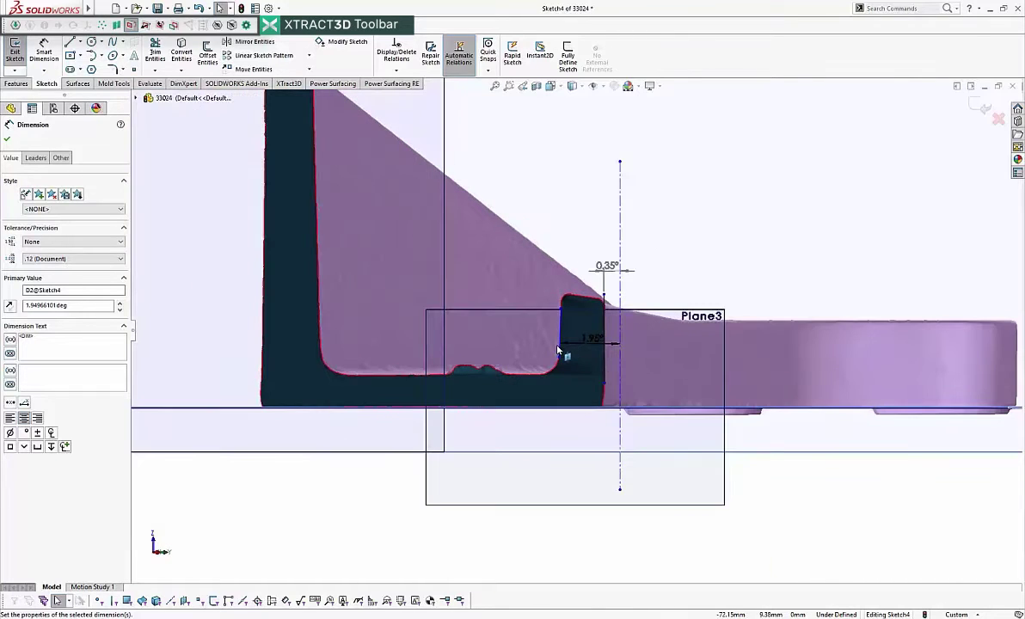
pyautogui.scroll(2, 551, 347)
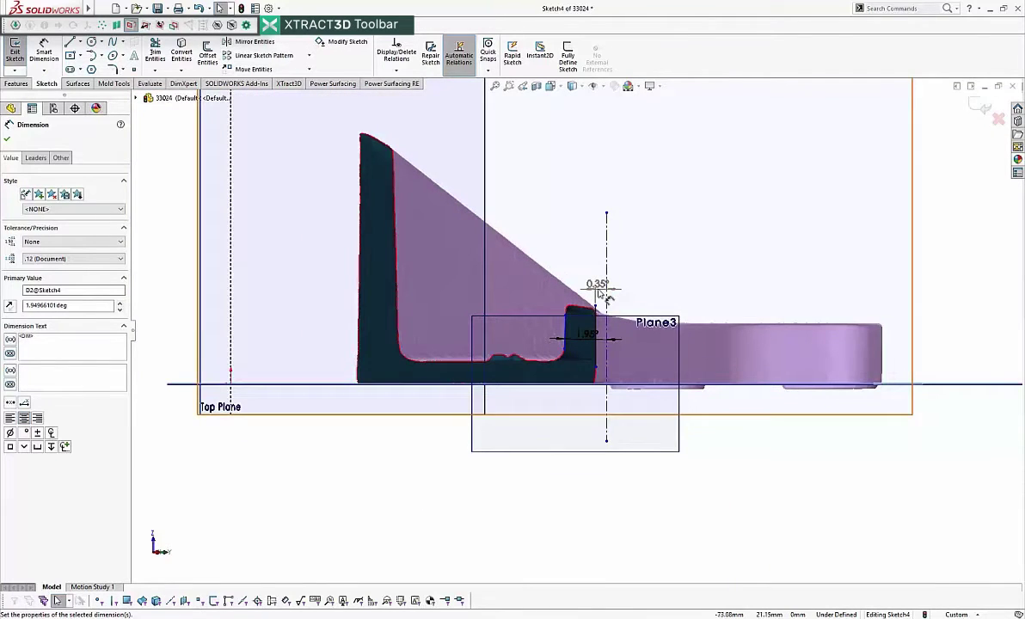
# - Sketch a horizontal line about 40.39 mm long along the channel floor, between the tall and short walls of the section
pyautogui.scroll(2, 537, 250)
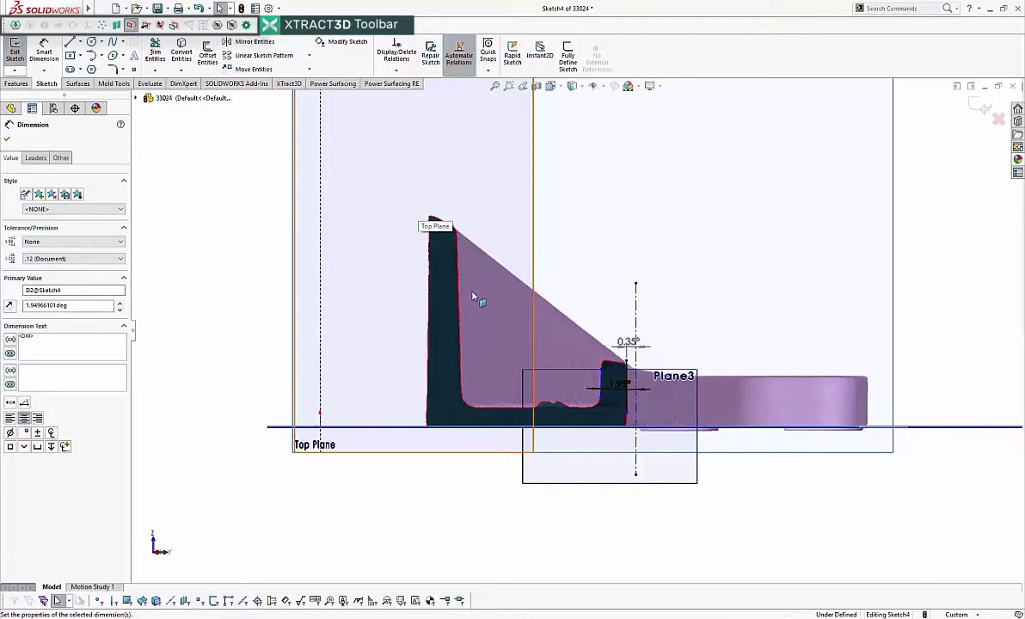
pyautogui.scroll(-2, 464, 266)
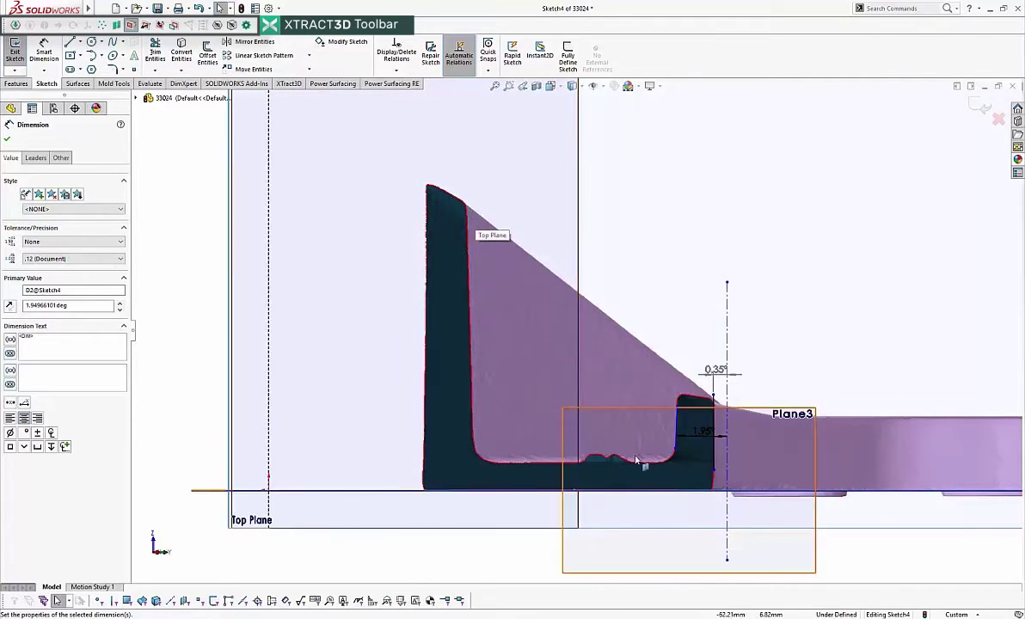
pyautogui.scroll(-1, 674, 439)
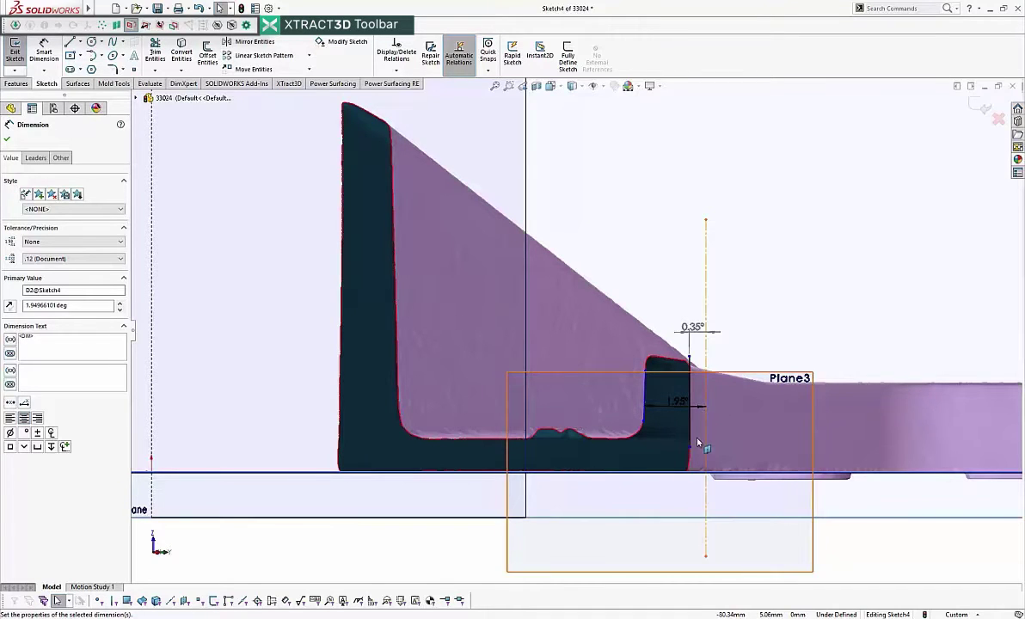
pyautogui.press('z')
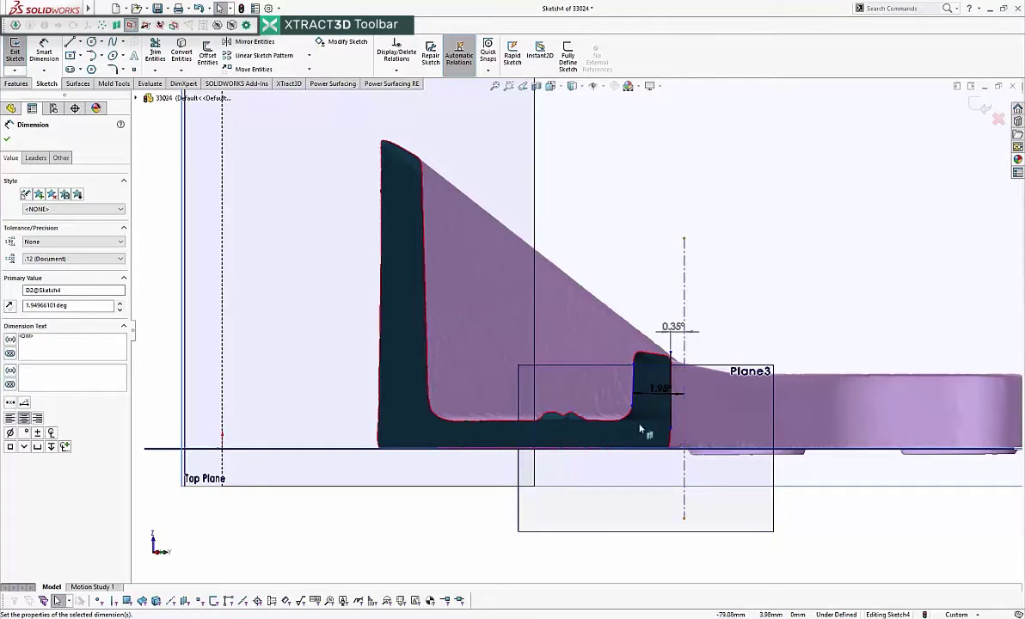
pyautogui.scroll(-5, 623, 434)
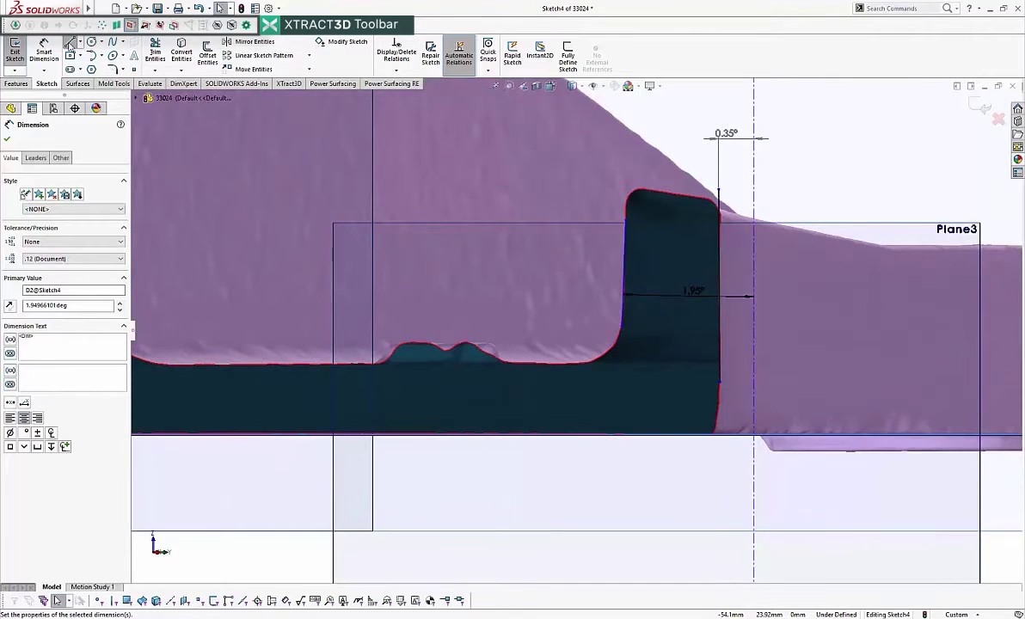
pyautogui.click(70, 42)
pyautogui.scroll(5, 579, 329)
pyautogui.moveTo(334, 342); pyautogui.dragTo(613, 342)
pyautogui.press('Escape')
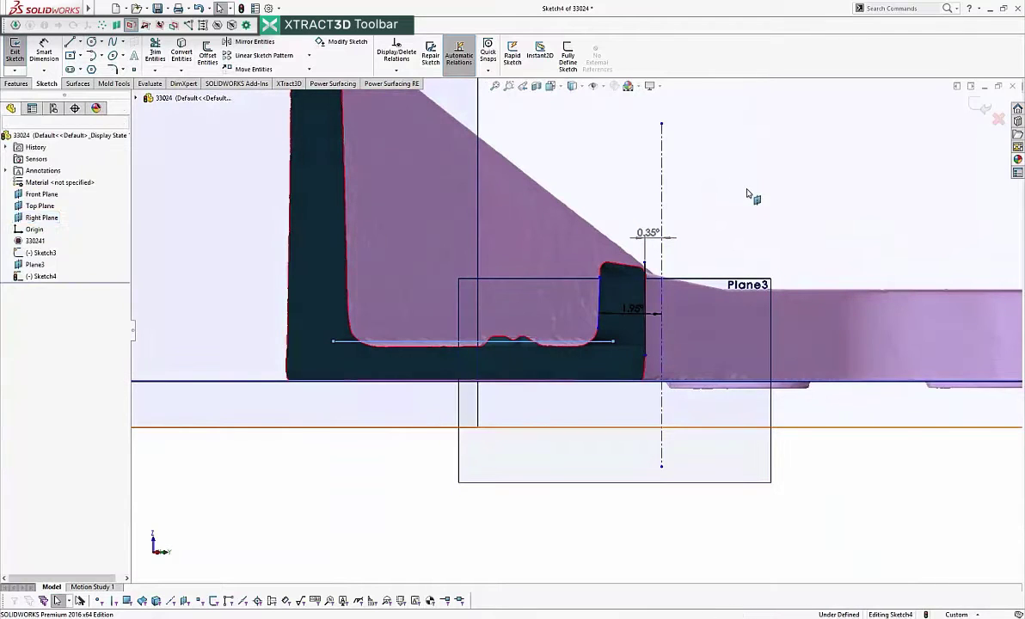
pyautogui.click(47, 50)
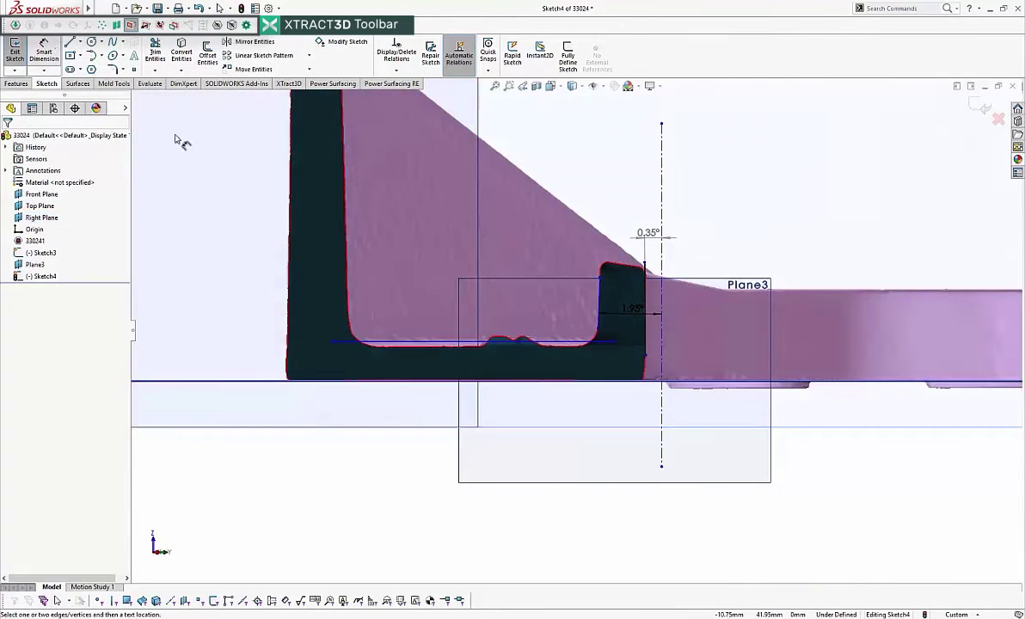
pyautogui.click(568, 343)
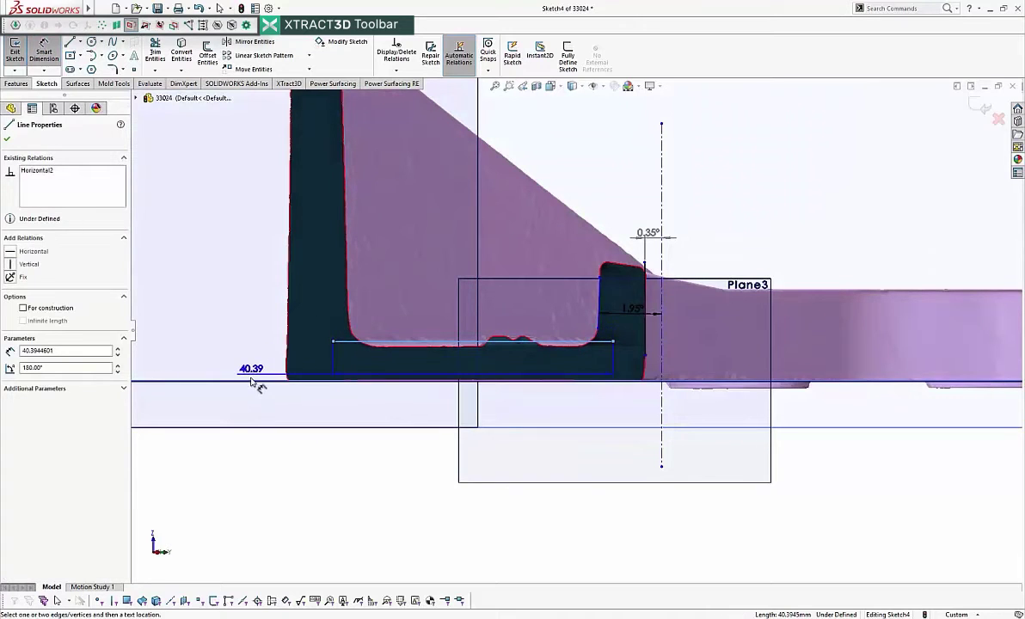
pyautogui.press('Escape')
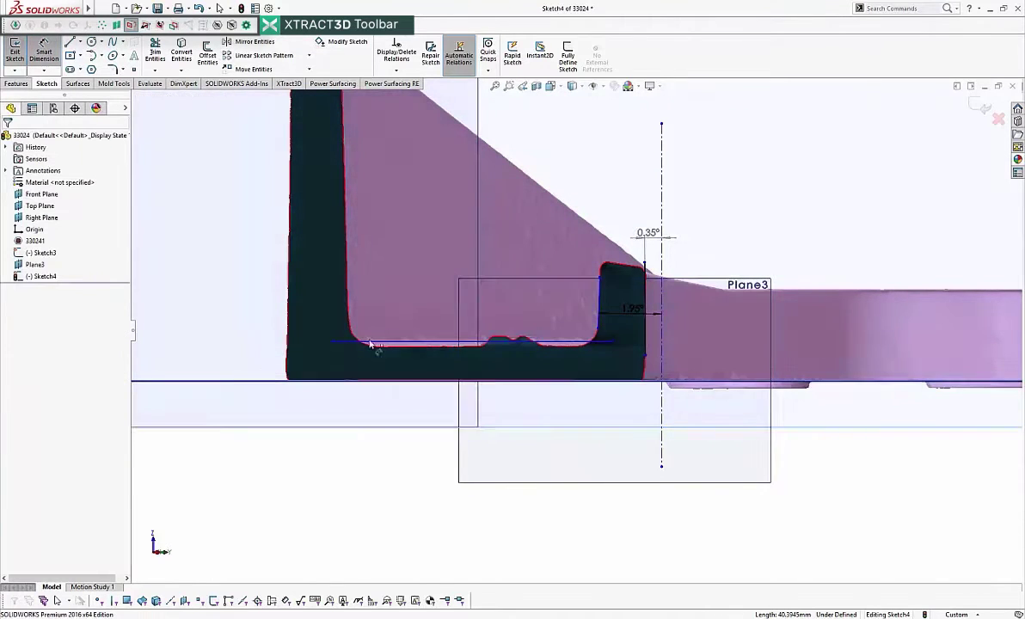
# - Examine the section's bottom edge along its full length against the base plane, and leave the dimension command
pyautogui.scroll(-5, 434, 354)
pyautogui.scroll(-2, 402, 413)
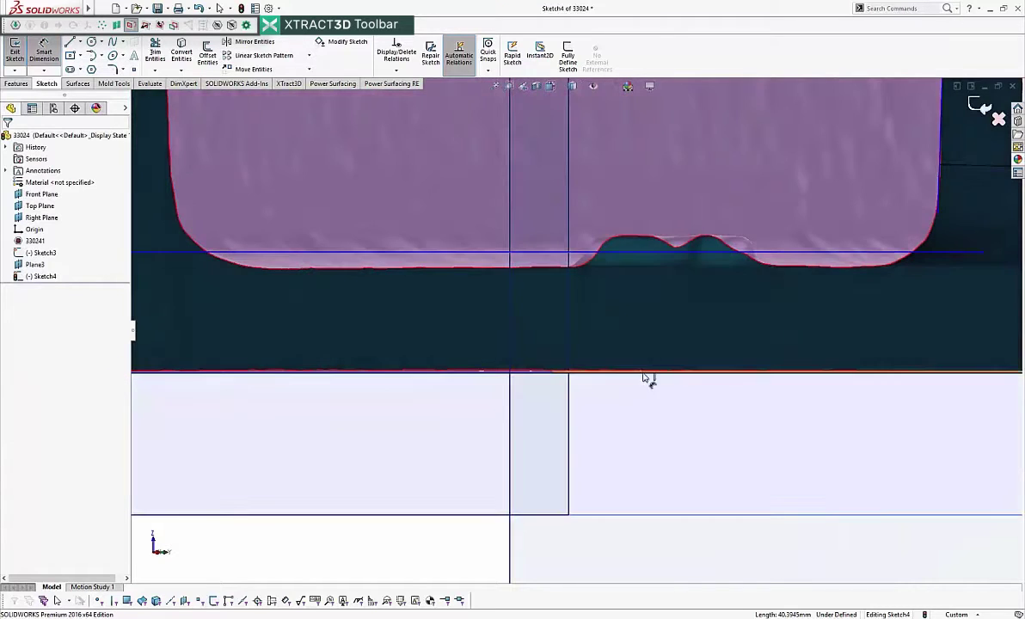
pyautogui.scroll(4, 814, 385)
pyautogui.scroll(-2, 811, 361)
pyautogui.scroll(-3, 775, 348)
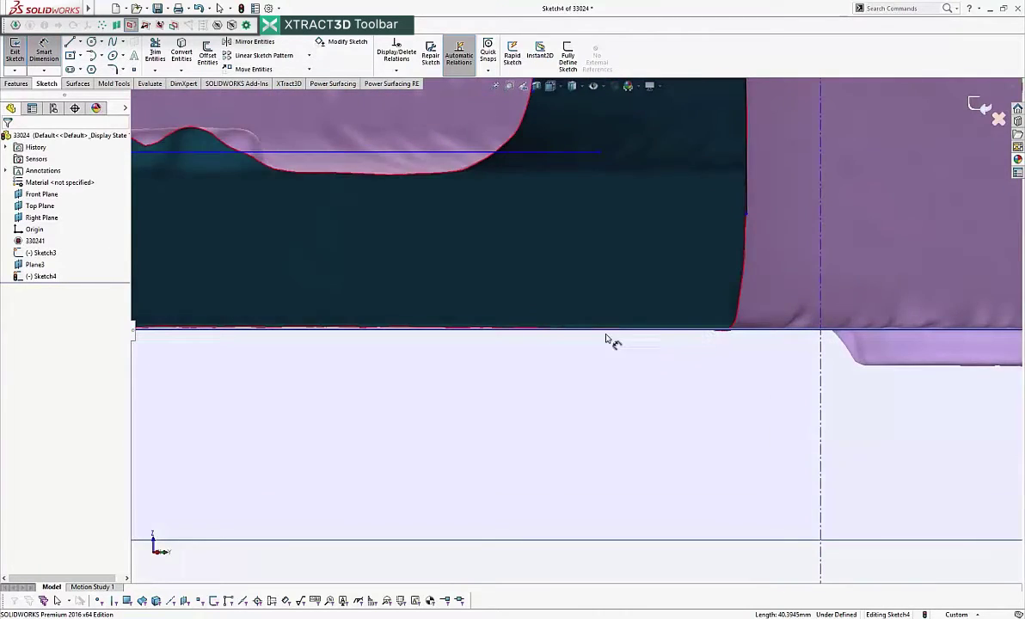
pyautogui.scroll(5, 198, 339)
pyautogui.scroll(-3, 245, 333)
pyautogui.scroll(2, 664, 329)
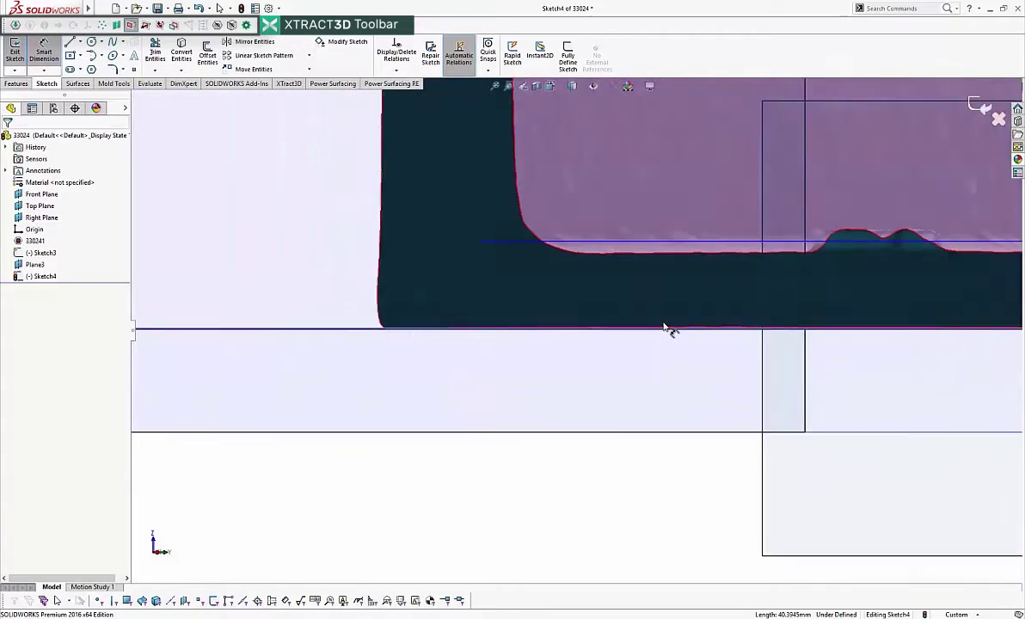
pyautogui.scroll(-3, 667, 332)
pyautogui.scroll(2, 747, 335)
pyautogui.scroll(-2, 749, 338)
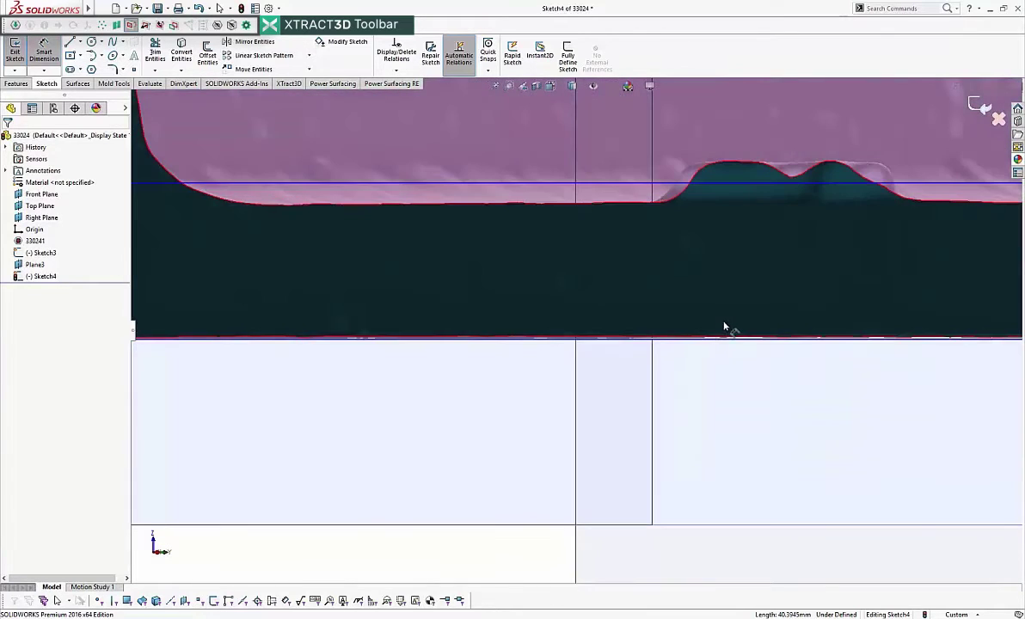
pyautogui.scroll(3, 718, 323)
pyautogui.rightClick(703, 314)
pyautogui.click(705, 332)
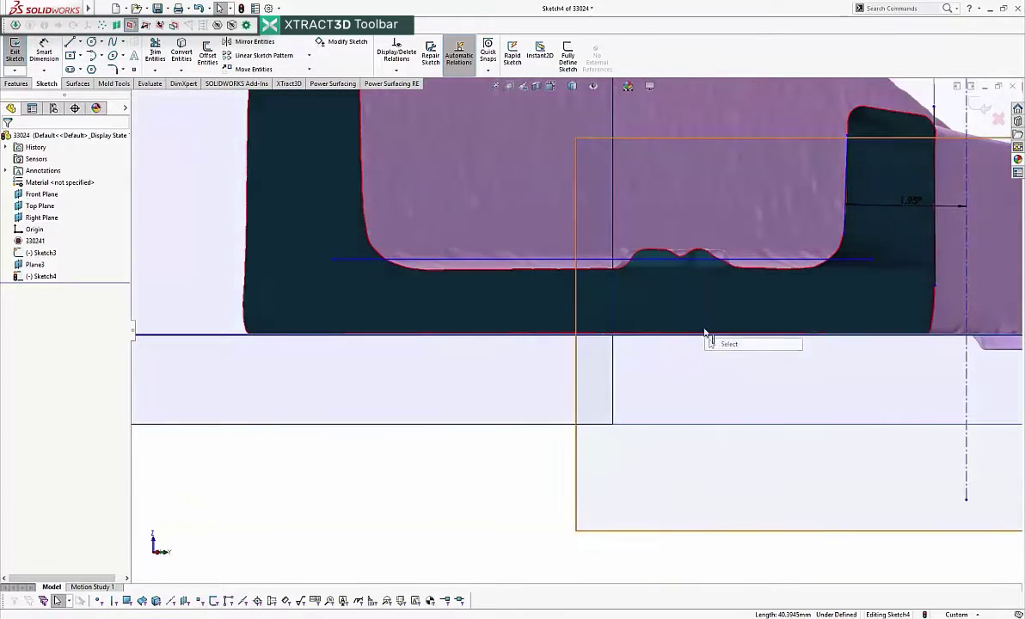
# - Move the horizontal line down onto the section's channel floor so that it follows the flat mesh edge
pyautogui.moveTo(616, 261)
pyautogui.mouseDown()
pyautogui.moveTo(610, 288)
pyautogui.moveTo(610, 272)
pyautogui.mouseUp()
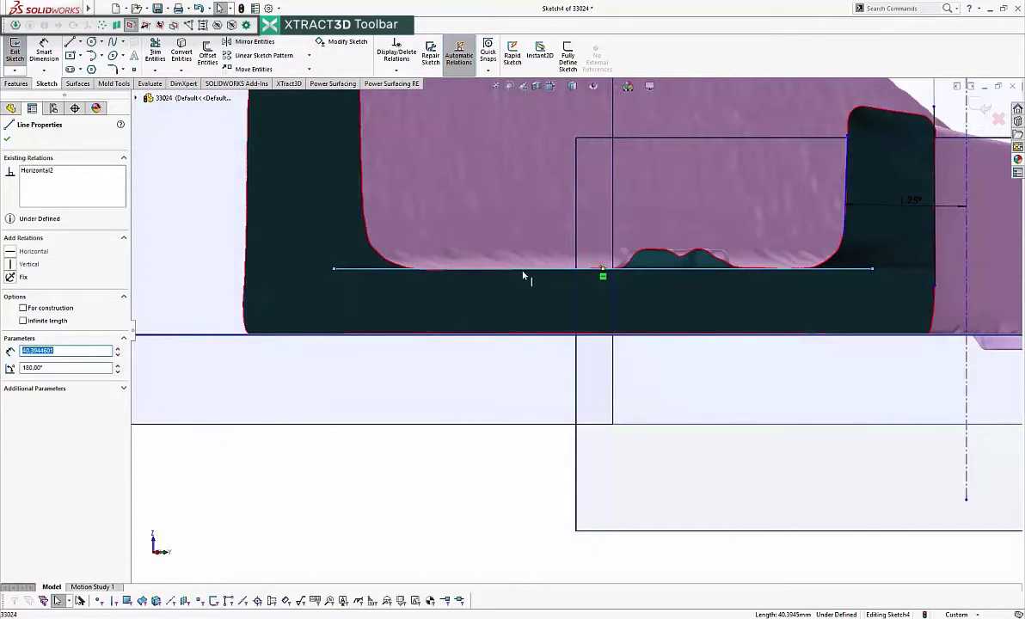
pyautogui.scroll(2, 733, 302)
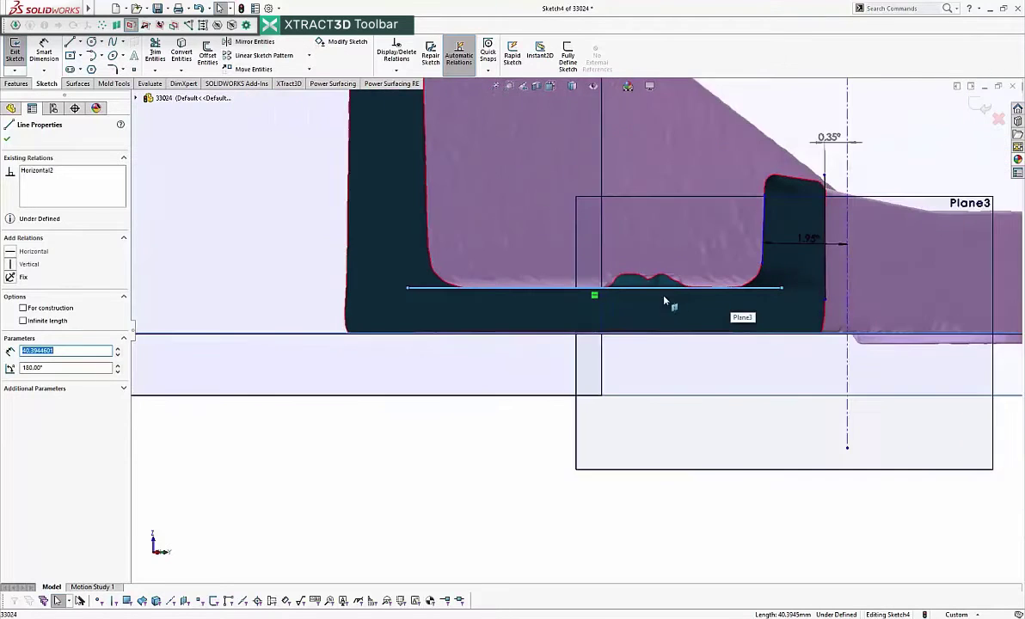
pyautogui.scroll(-3, 663, 293)
pyautogui.press('Escape')
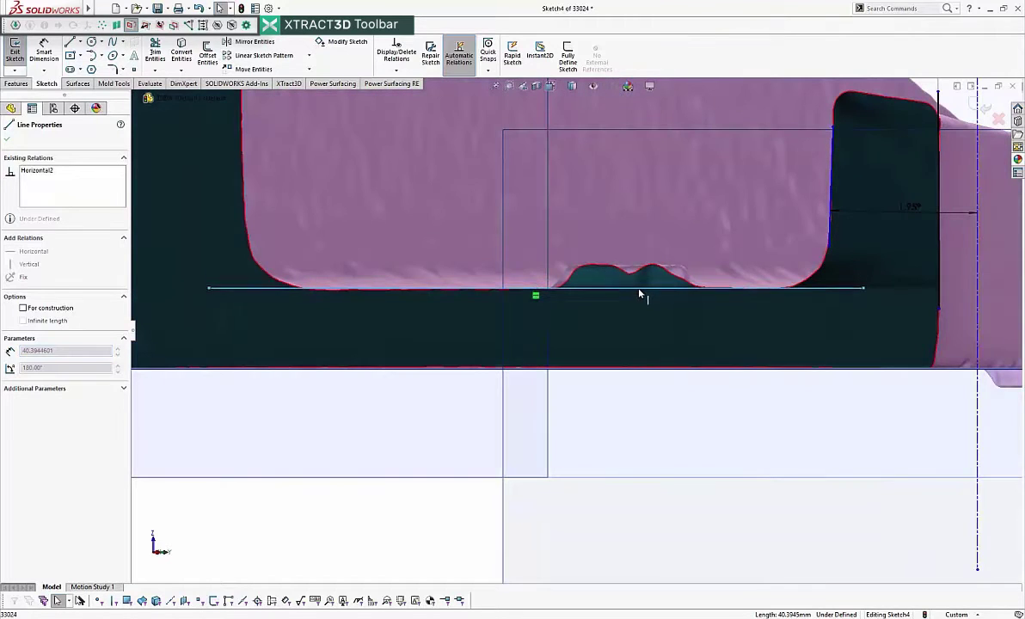
# - Dimension the floor thickness between the horizontal floor line and the base plane beneath the section
pyautogui.click(639, 290)
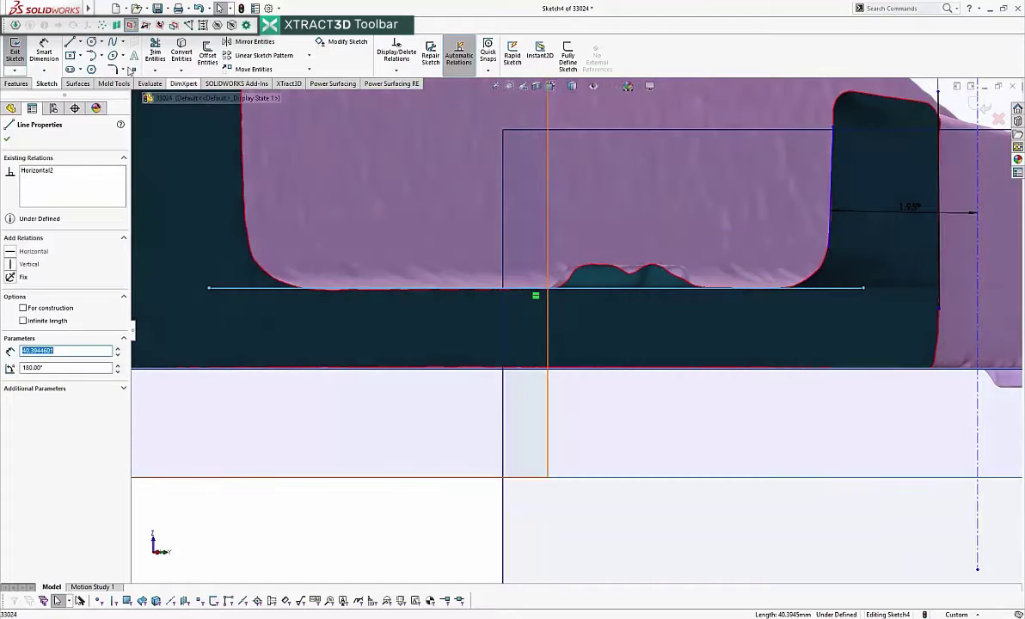
pyautogui.click(48, 50)
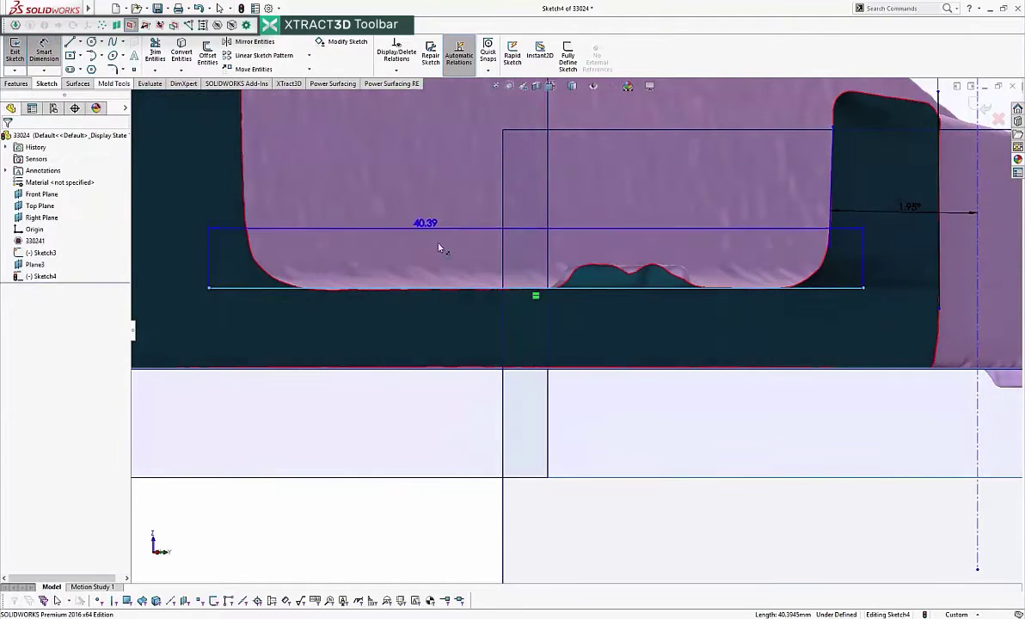
pyautogui.click(454, 372)
pyautogui.click(438, 346)
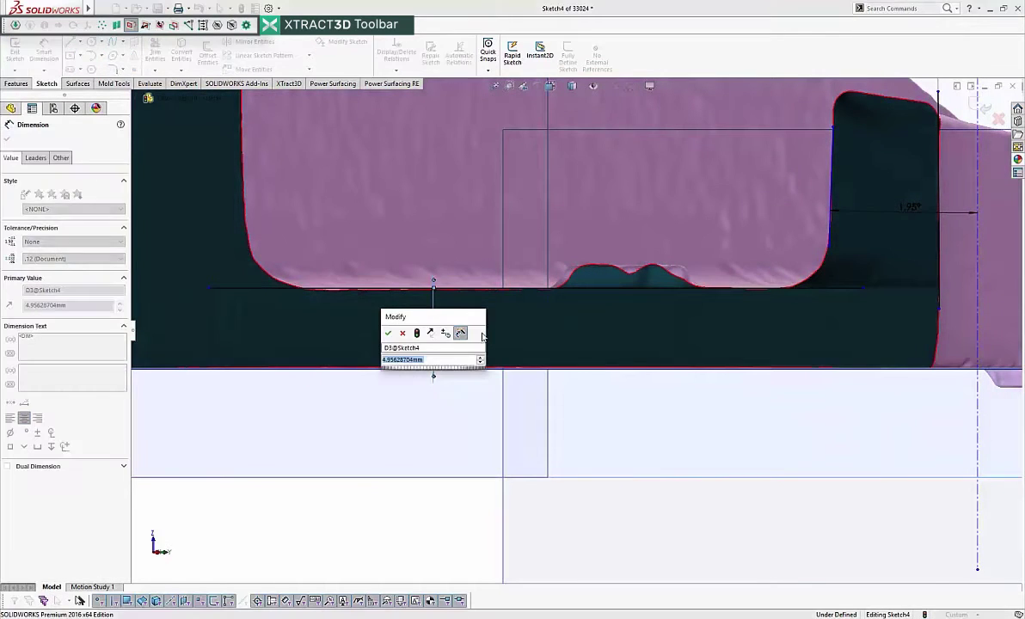
pyautogui.press('Return')
pyautogui.scroll(3, 641, 332)
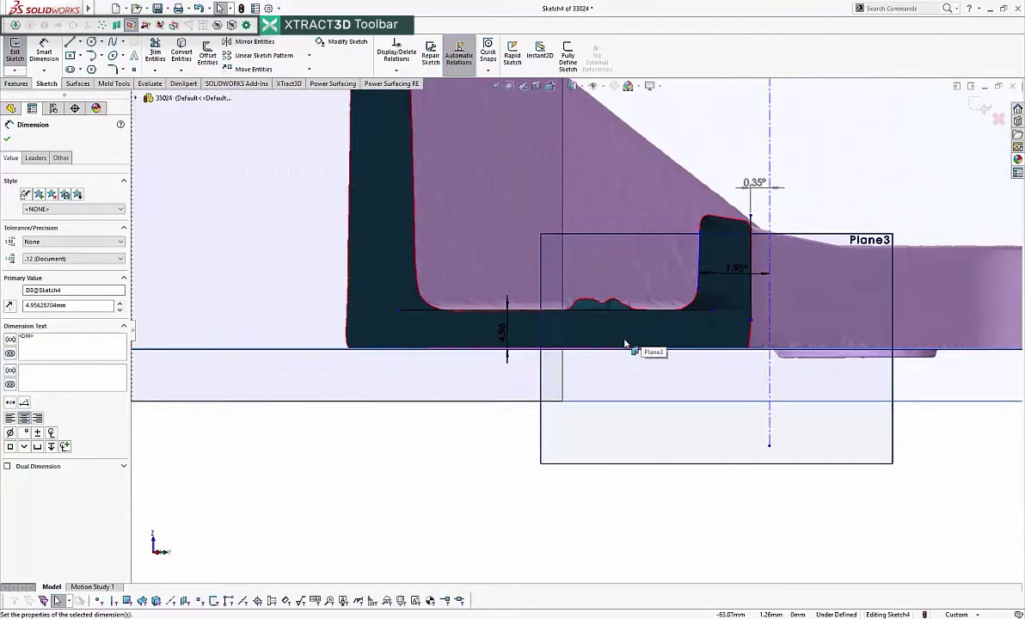
pyautogui.click(812, 183)
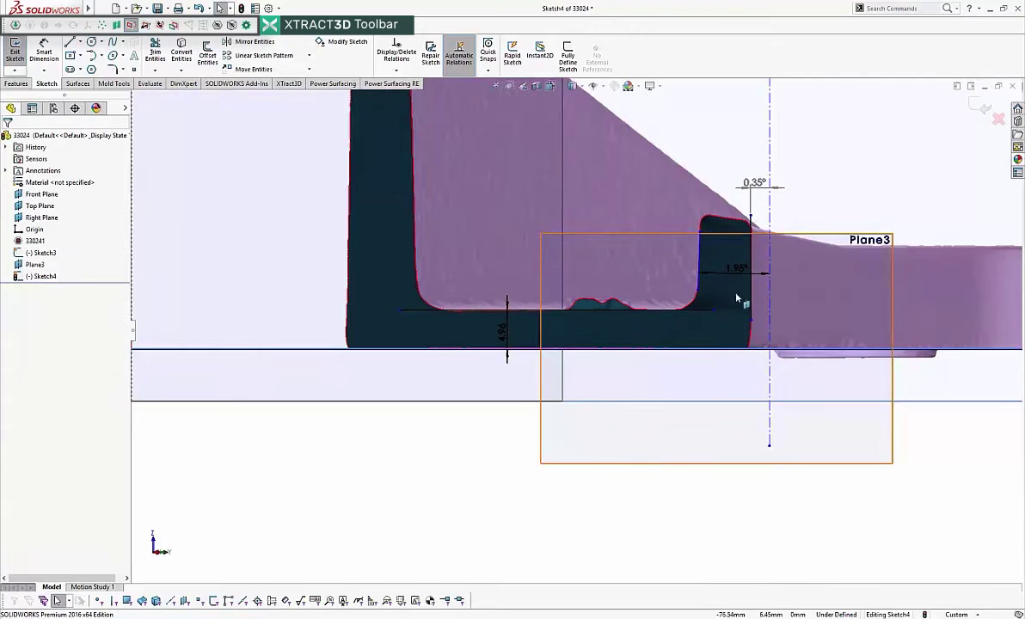
# - Dimension the short wall's thickness from the lower endpoint of the inner-wall line to the outer-wall line
pyautogui.scroll(-2, 739, 297)
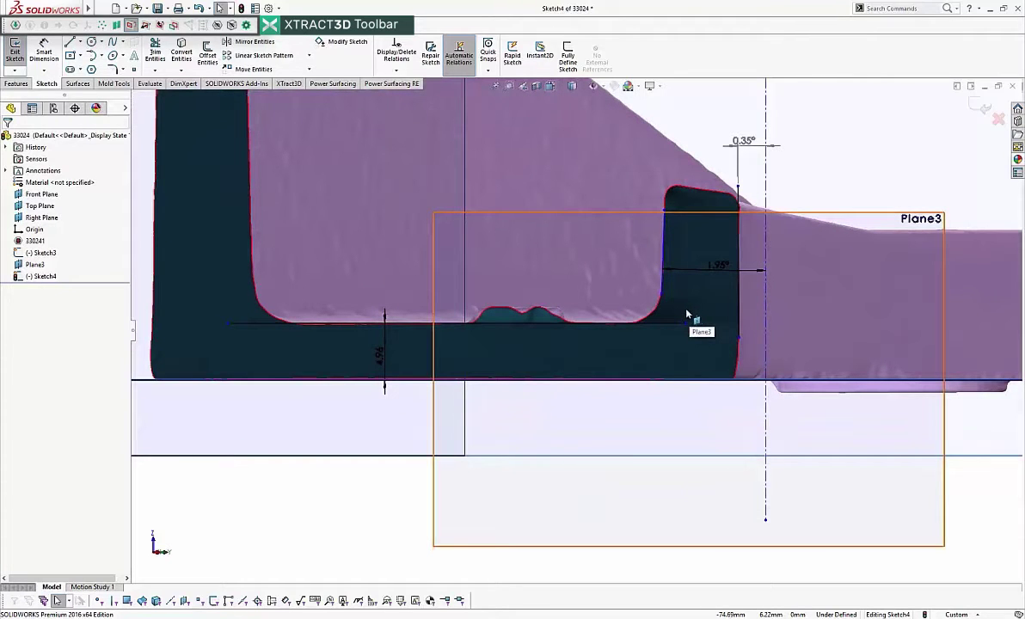
pyautogui.click(688, 315)
pyautogui.click(44, 43)
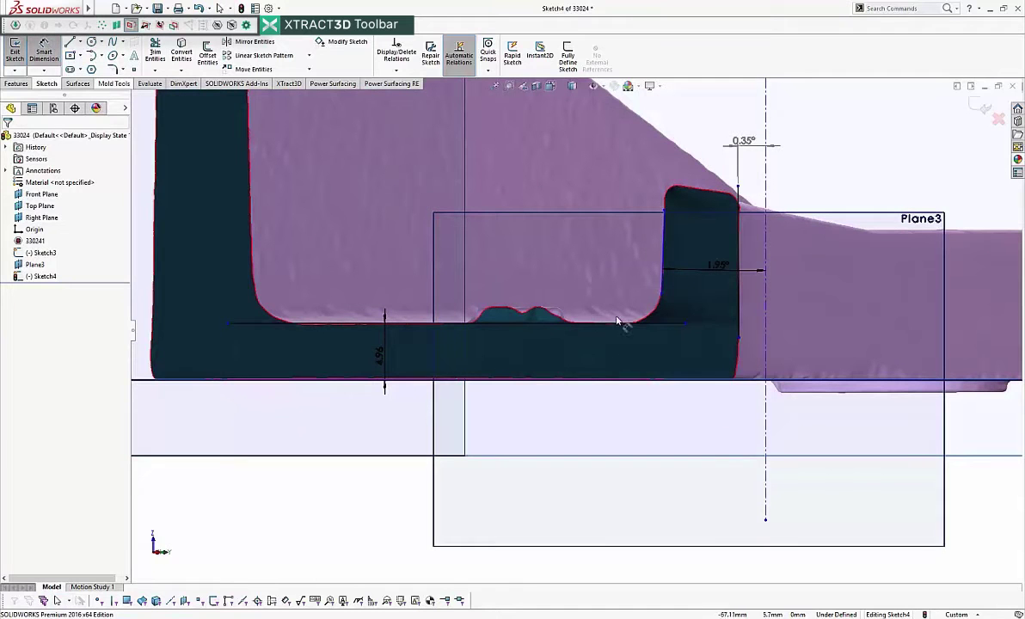
pyautogui.click(662, 296)
pyautogui.click(738, 304)
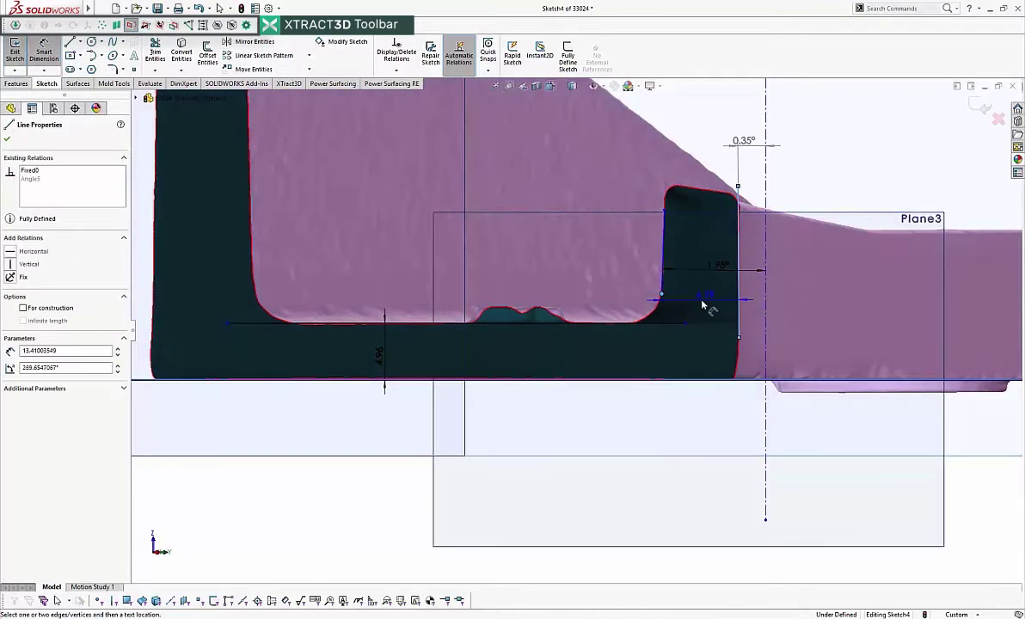
pyautogui.click(705, 310)
pyautogui.moveTo(676, 288); pyautogui.dragTo(833, 267)
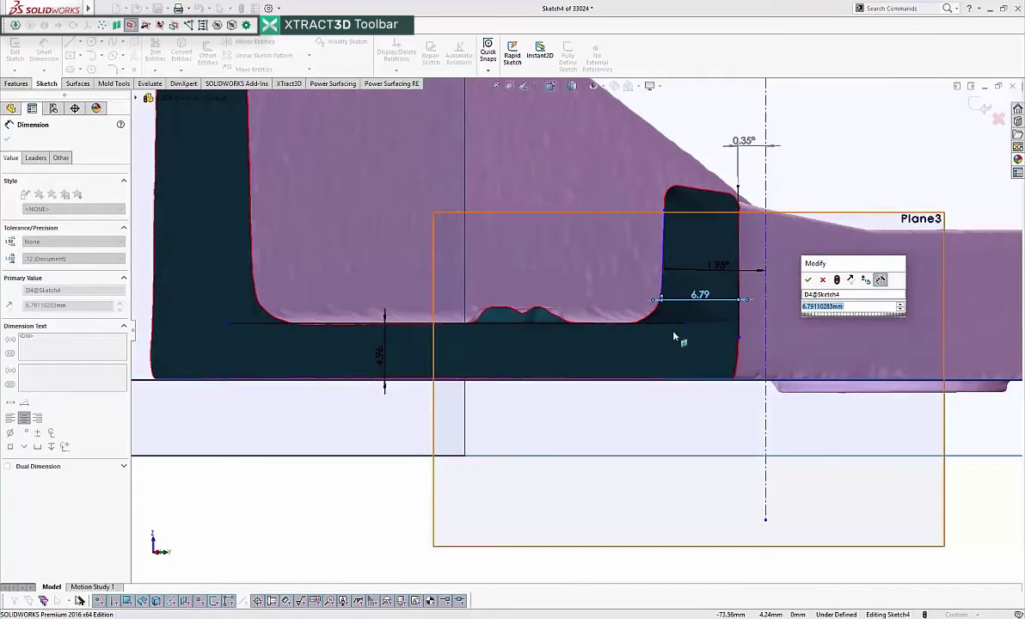
pyautogui.press('Return')
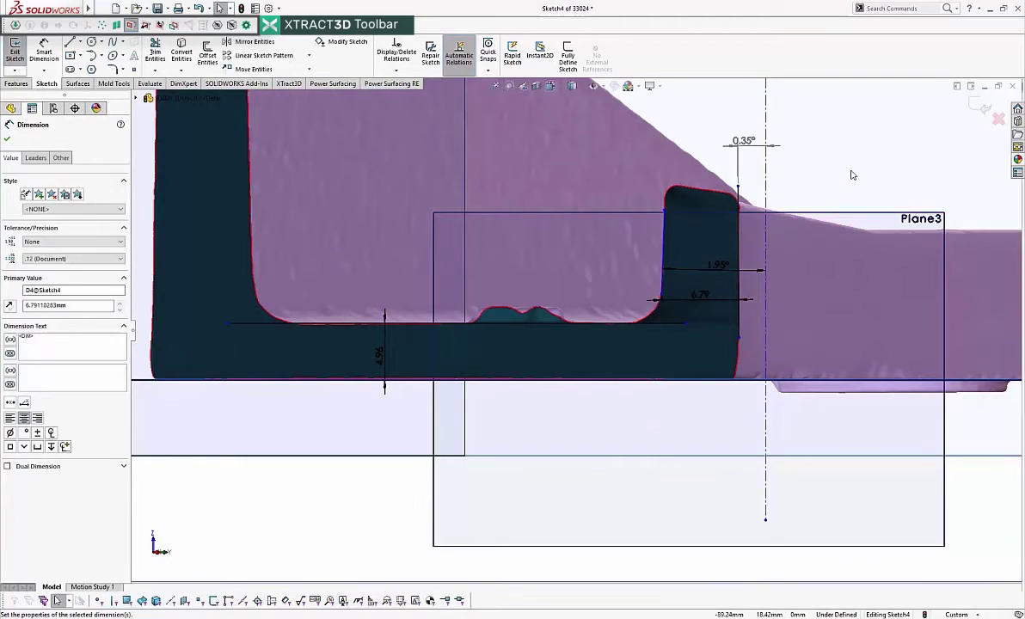
pyautogui.click(854, 174)
pyautogui.scroll(3, 703, 359)
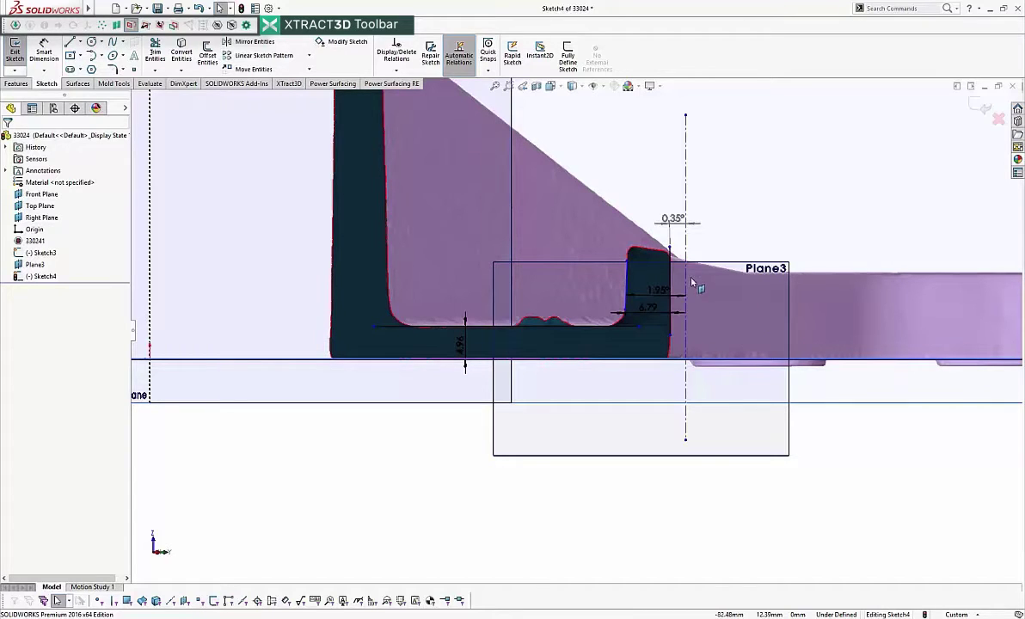
# - Exit the sketch, delete Plane3 together with Sketch4, and remove the cross section from the mesh
pyautogui.click(979, 107)
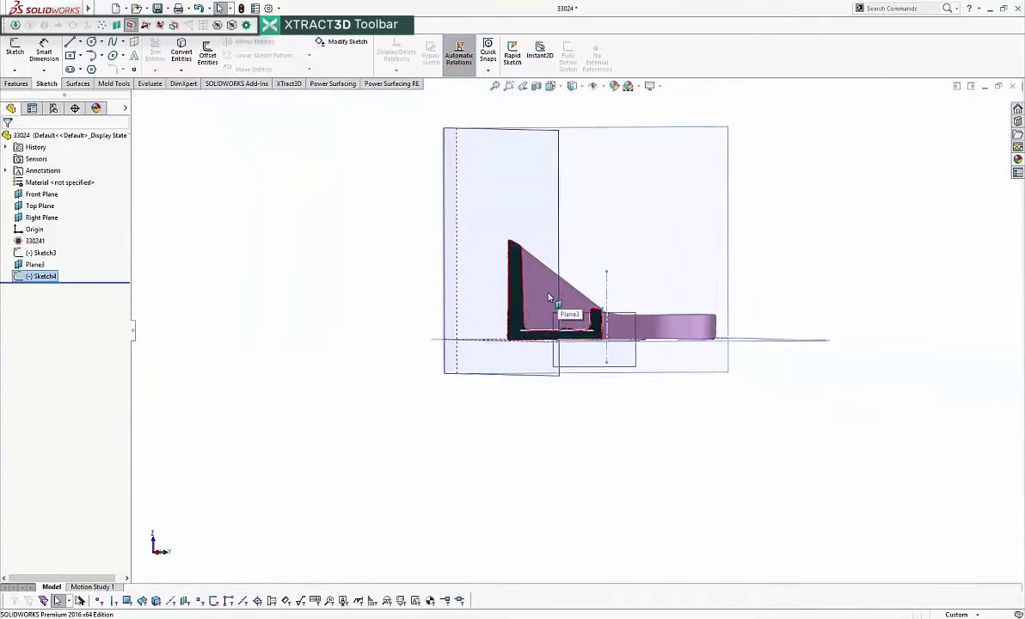
pyautogui.click(26, 266)
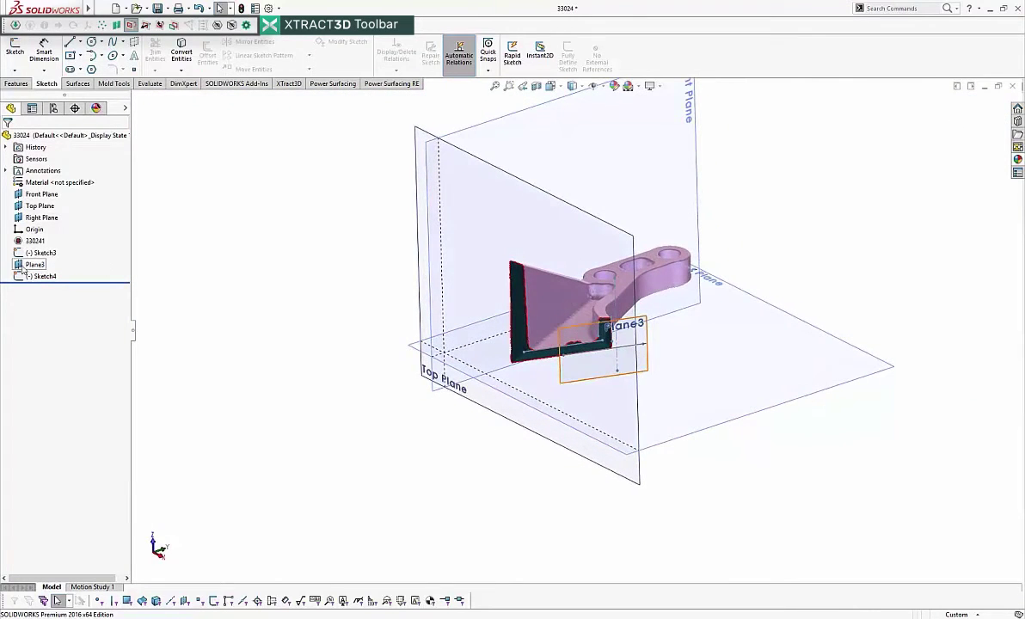
pyautogui.keyDown('ctrl'); pyautogui.click(25, 278); pyautogui.keyUp('ctrl')
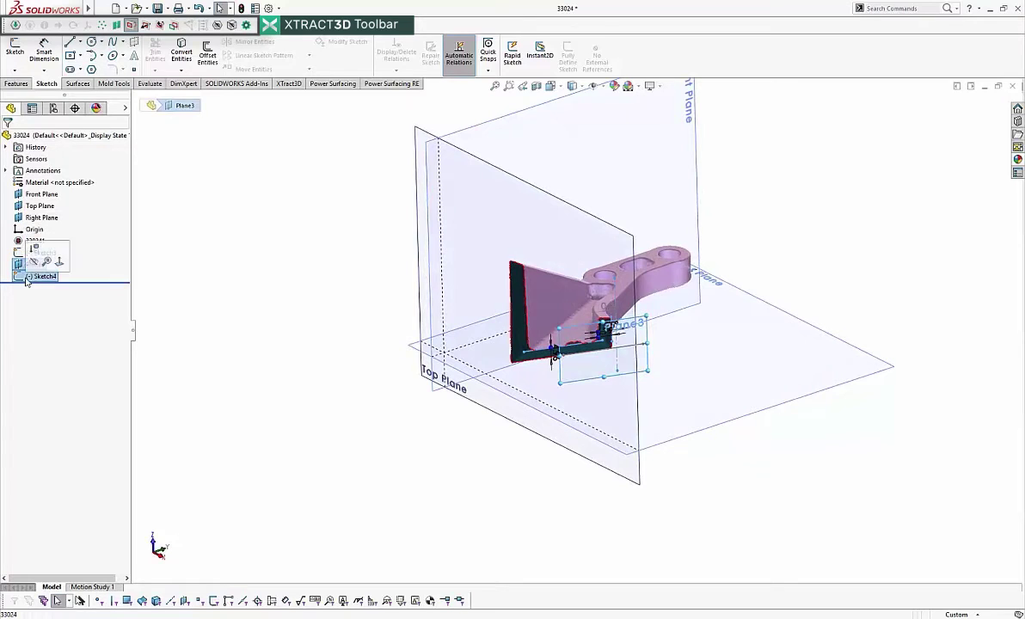
pyautogui.press('Delete')
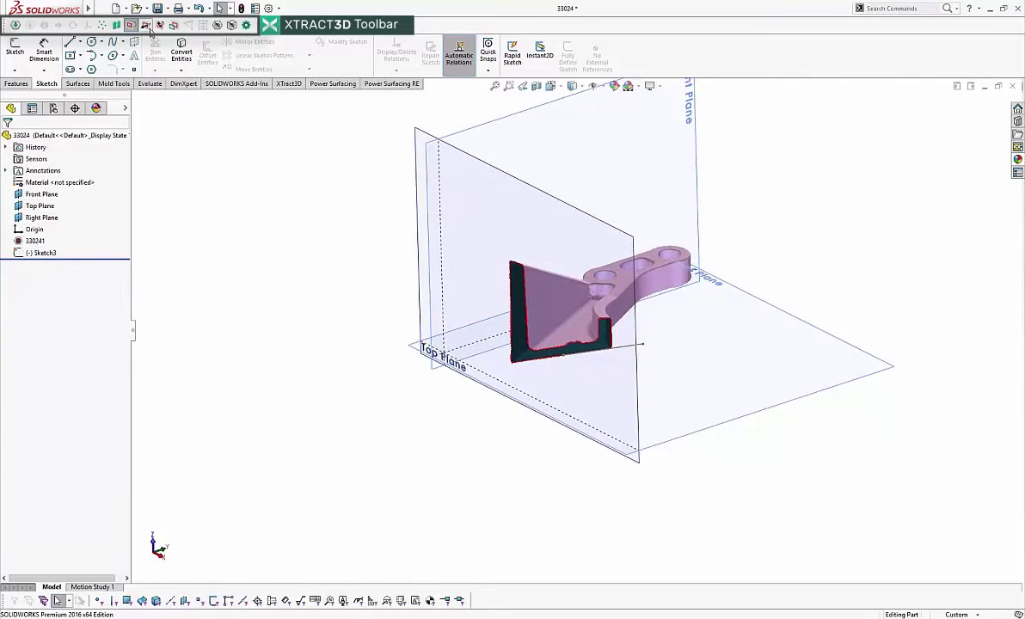
pyautogui.click(148, 26)
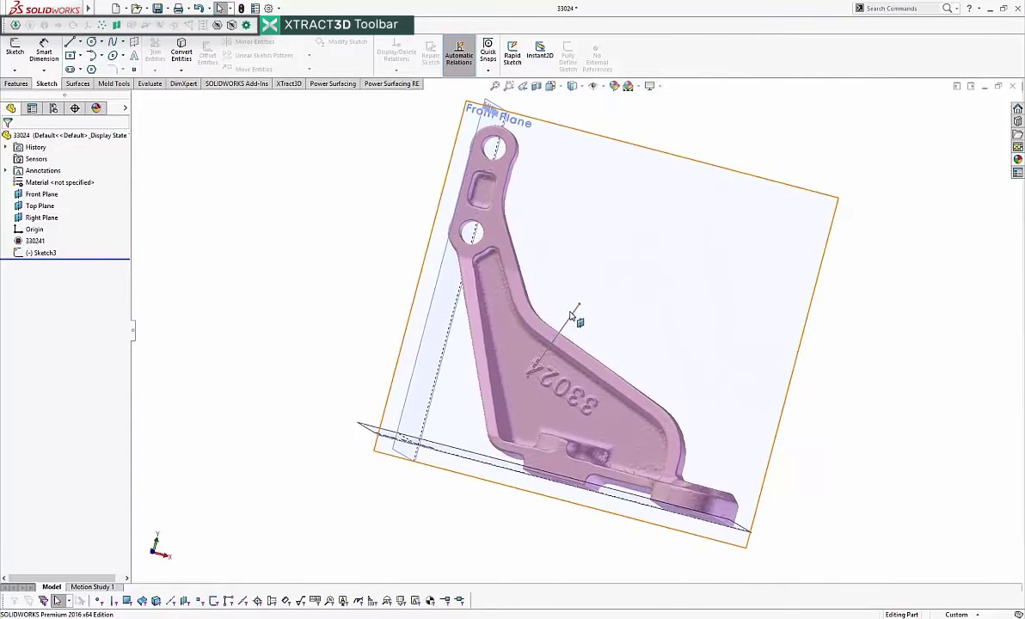
# - Edit Sketch3 and extend the section line's lower end across the bracket, past its outer slanted edge
pyautogui.click(571, 313)
pyautogui.click(599, 268)
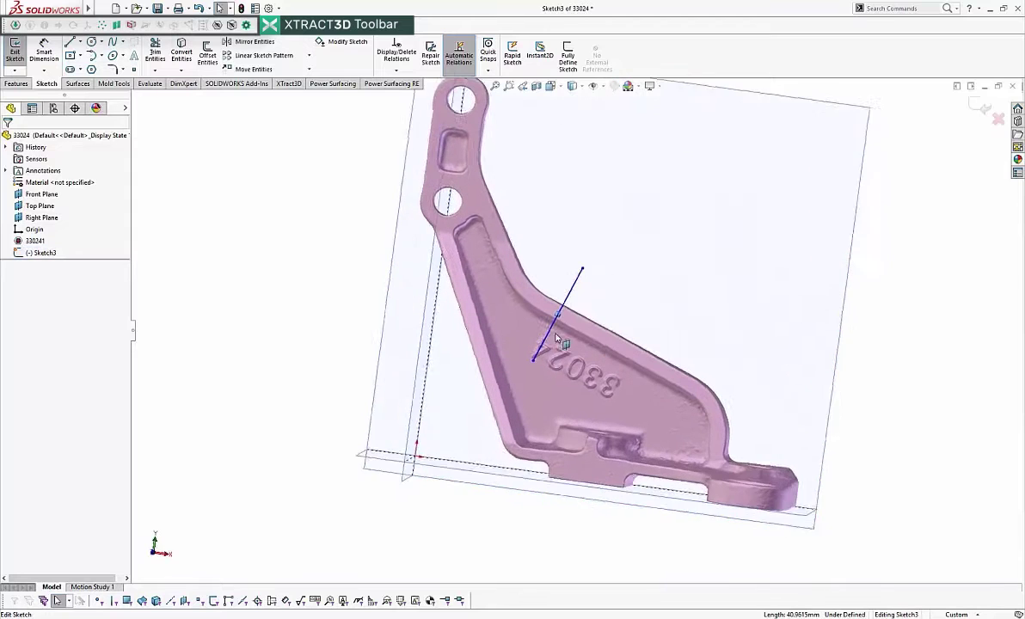
pyautogui.moveTo(538, 362); pyautogui.dragTo(462, 395)
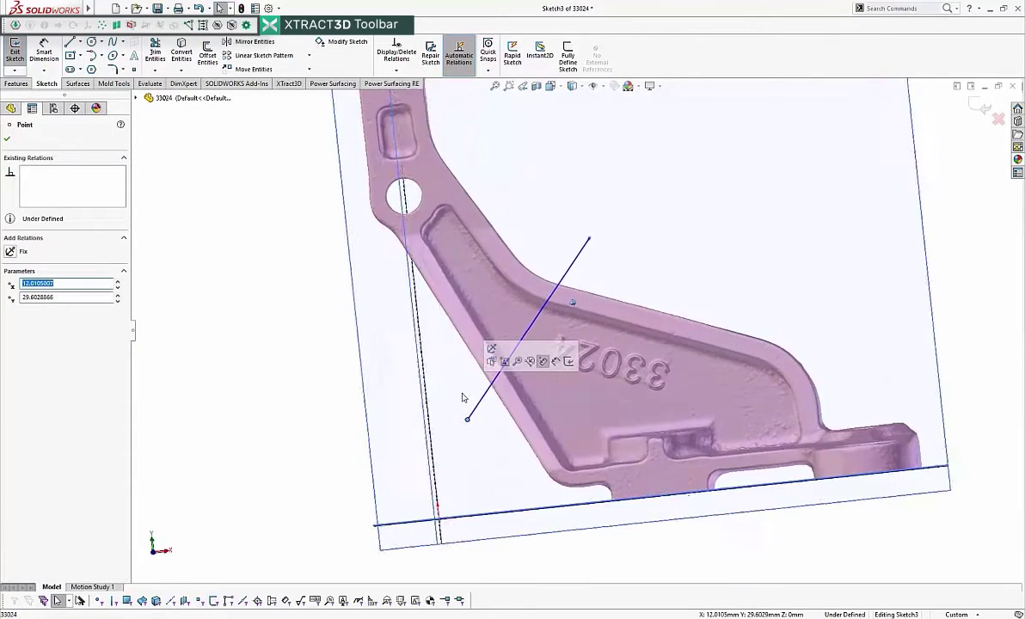
# - Reposition the section line's upper endpoint on the pocket floor beside the embossed number so it crosses the slanted edge, and exit the sketch
pyautogui.moveTo(567, 259)
pyautogui.mouseDown()
pyautogui.moveTo(519, 396)
pyautogui.moveTo(495, 430)
pyautogui.mouseUp()
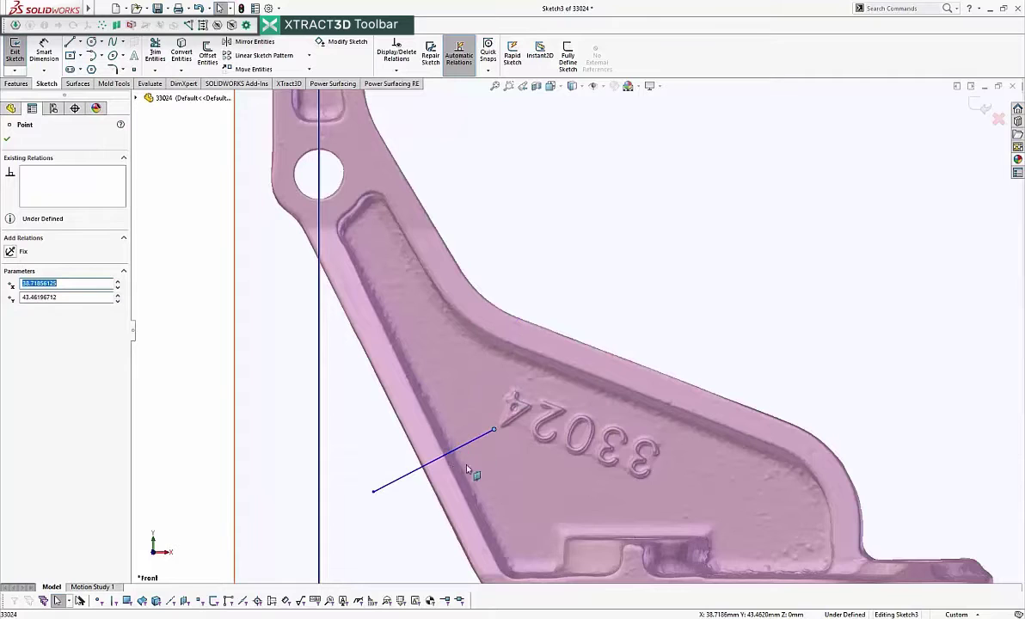
pyautogui.click(980, 111)
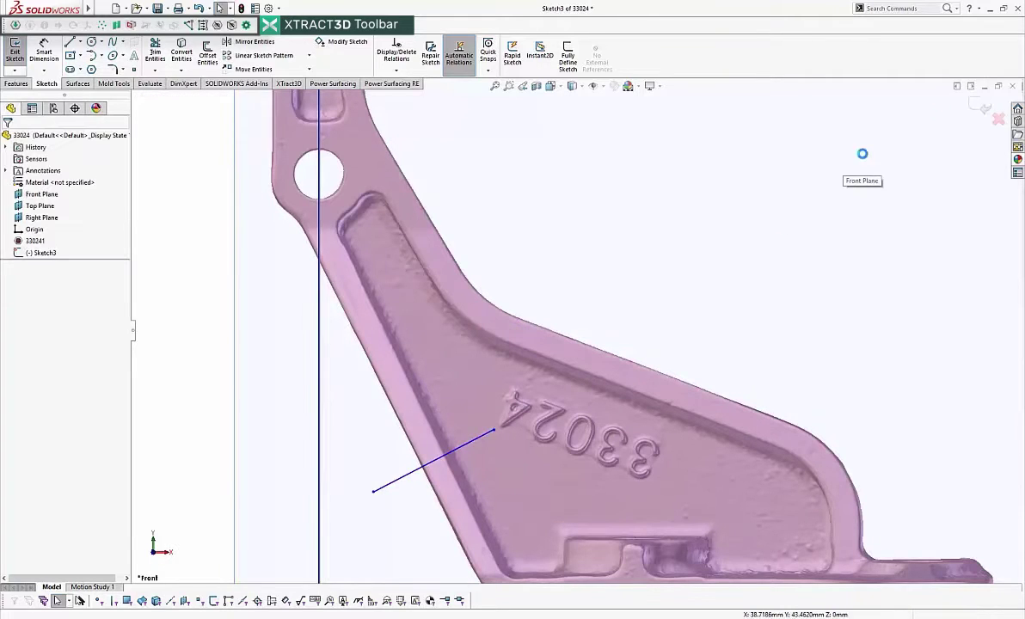
# - Create a reference plane through the section line, perpendicular to the Front Plane, and cross-section the mesh along it
pyautogui.click(734, 247)
pyautogui.click(462, 447)
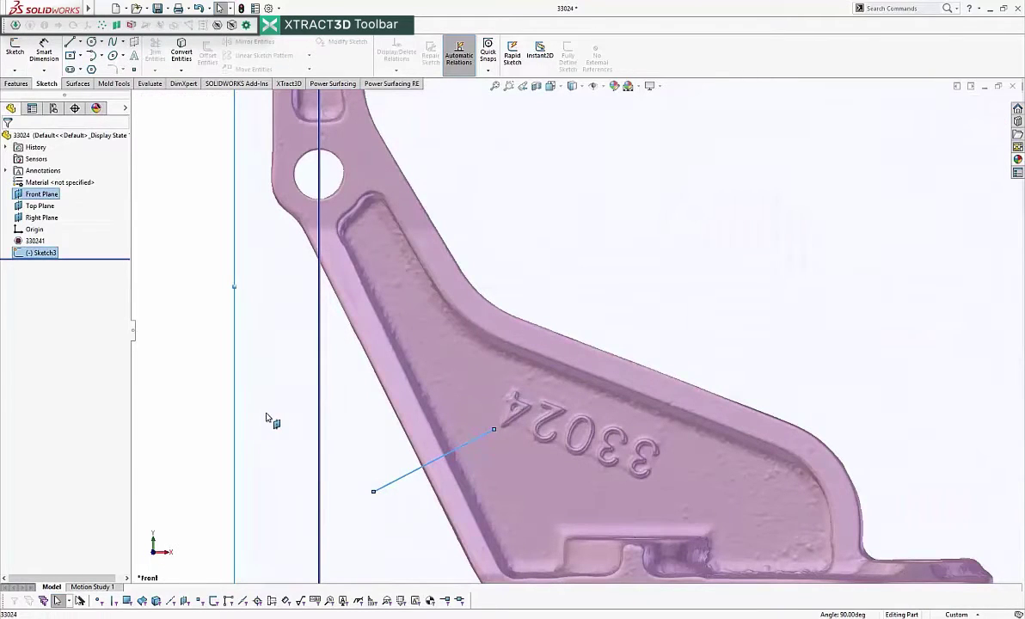
pyautogui.press('s')
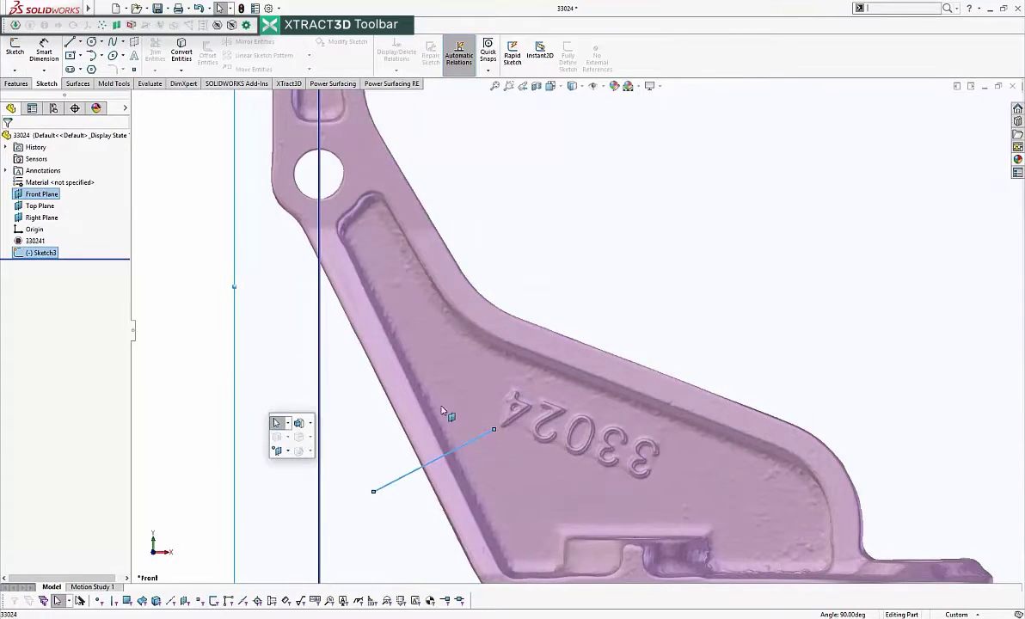
pyautogui.click(279, 456)
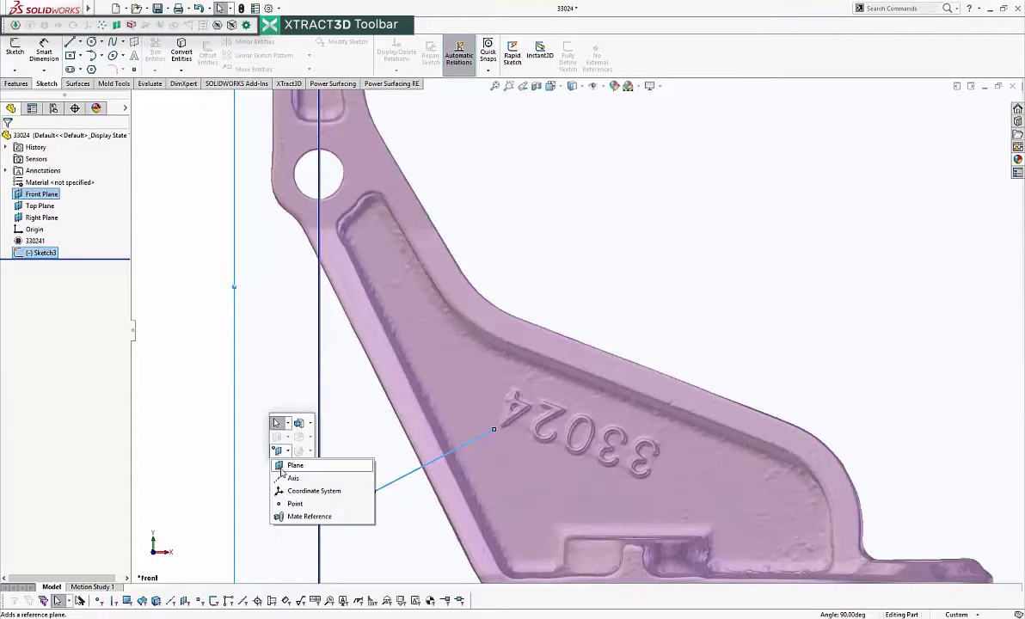
pyautogui.click(284, 467)
pyautogui.click(9, 140)
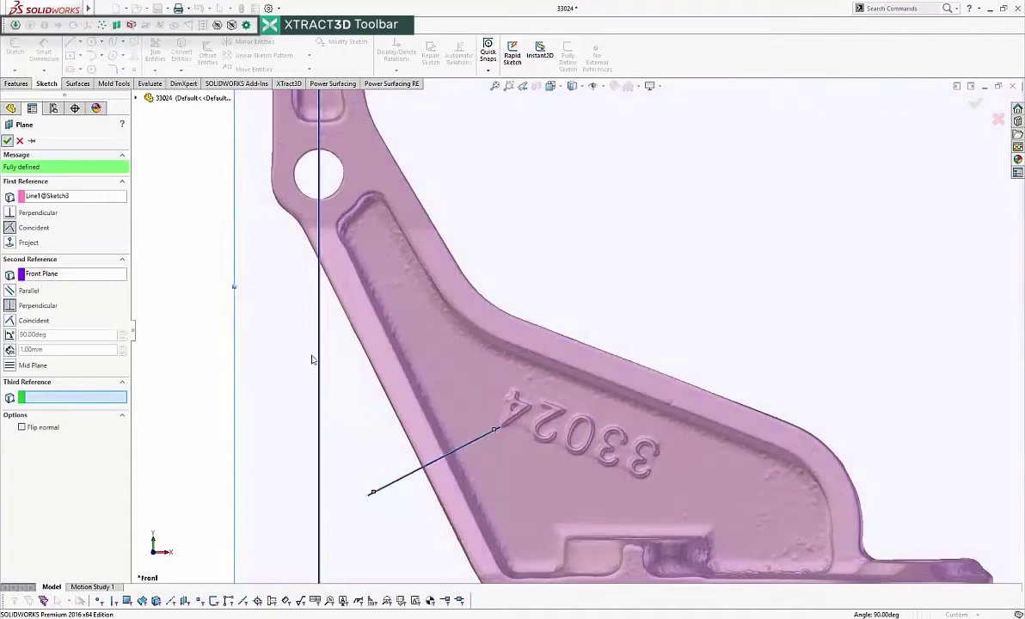
pyautogui.click(130, 26)
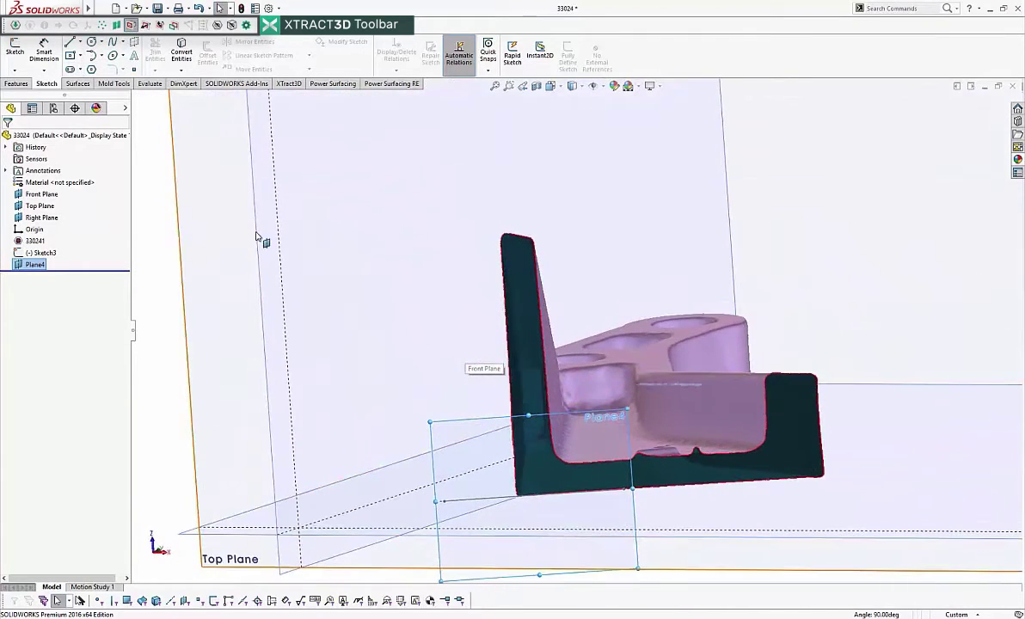
# - Start a sketch on the section plane and draw a line about 35 mm long along the tall wall's outer side
pyautogui.click(15, 48)
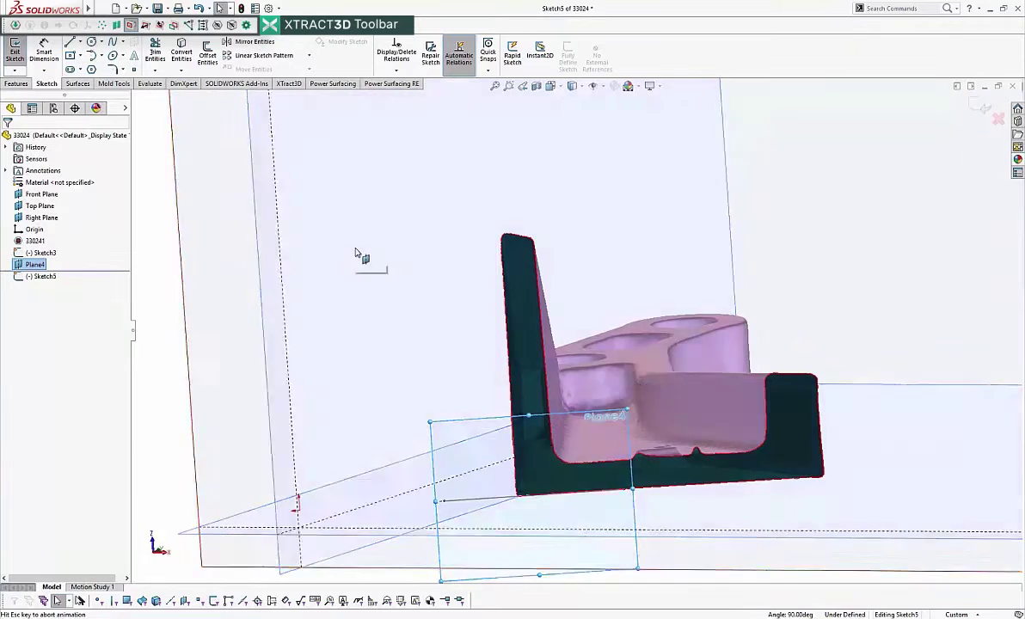
pyautogui.scroll(-5, 488, 392)
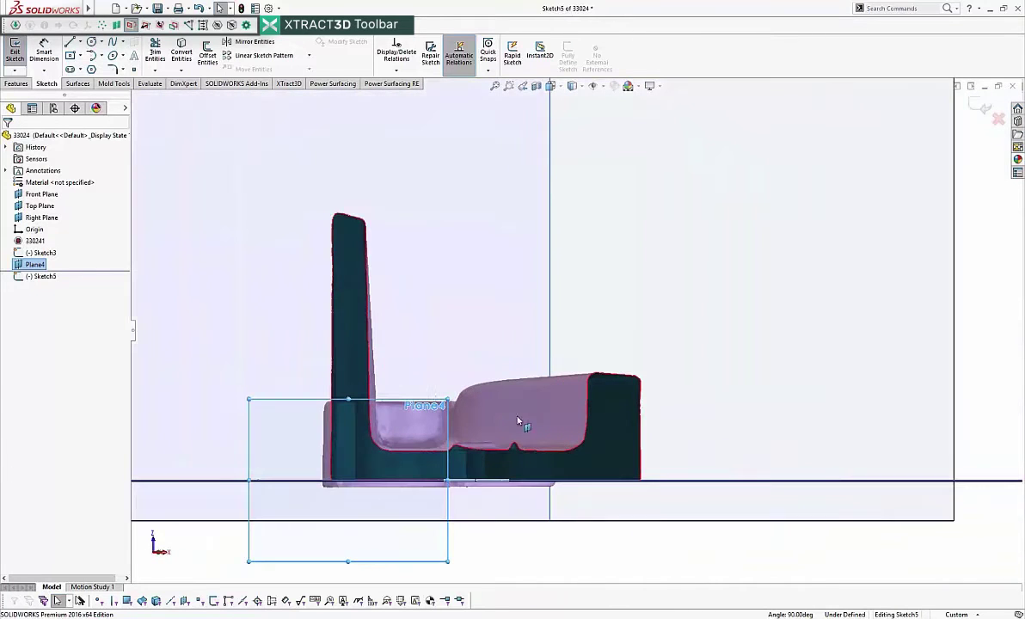
pyautogui.scroll(-2, 362, 368)
pyautogui.scroll(-1, 387, 392)
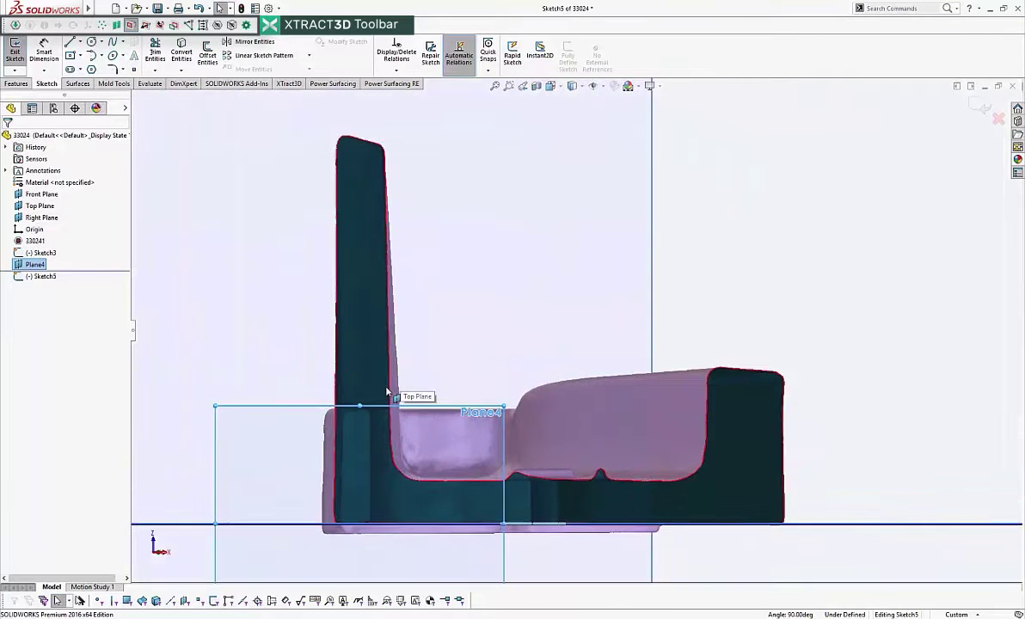
pyautogui.press('l')
pyautogui.click(338, 203)
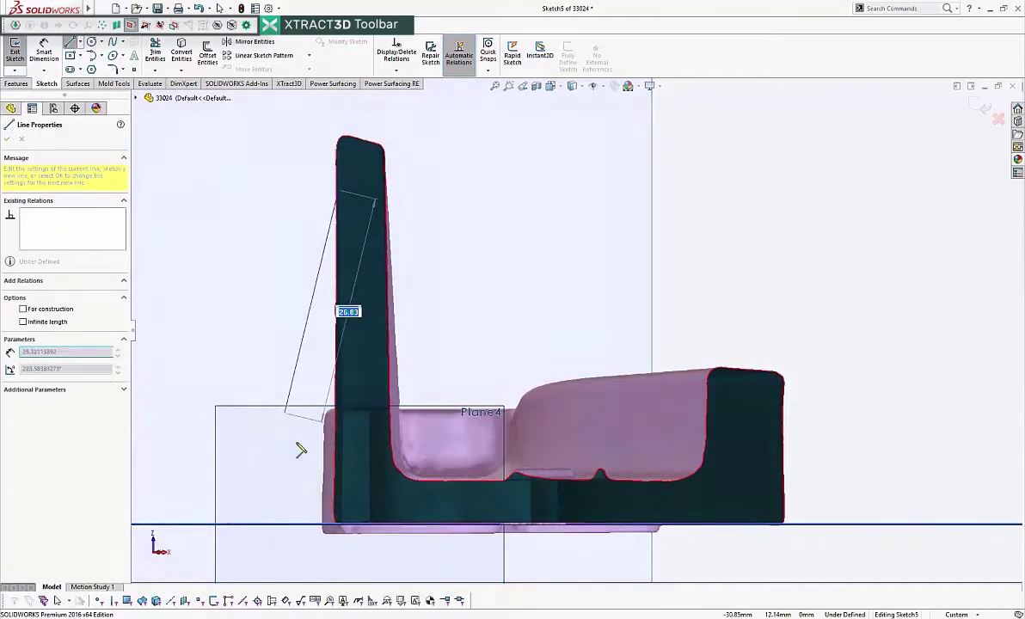
pyautogui.click(329, 494)
# - Sketch a line about 28 mm long along the tall wall's inner side and fit both wall lines to the cross-section outline
pyautogui.click(70, 43)
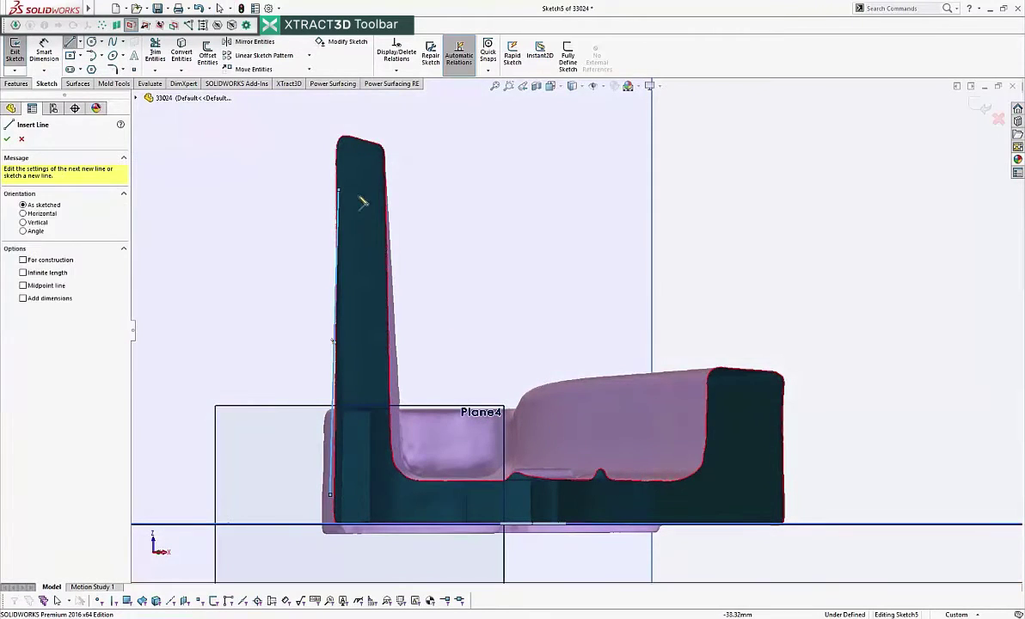
pyautogui.moveTo(384, 189); pyautogui.dragTo(393, 437)
pyautogui.press('Escape')
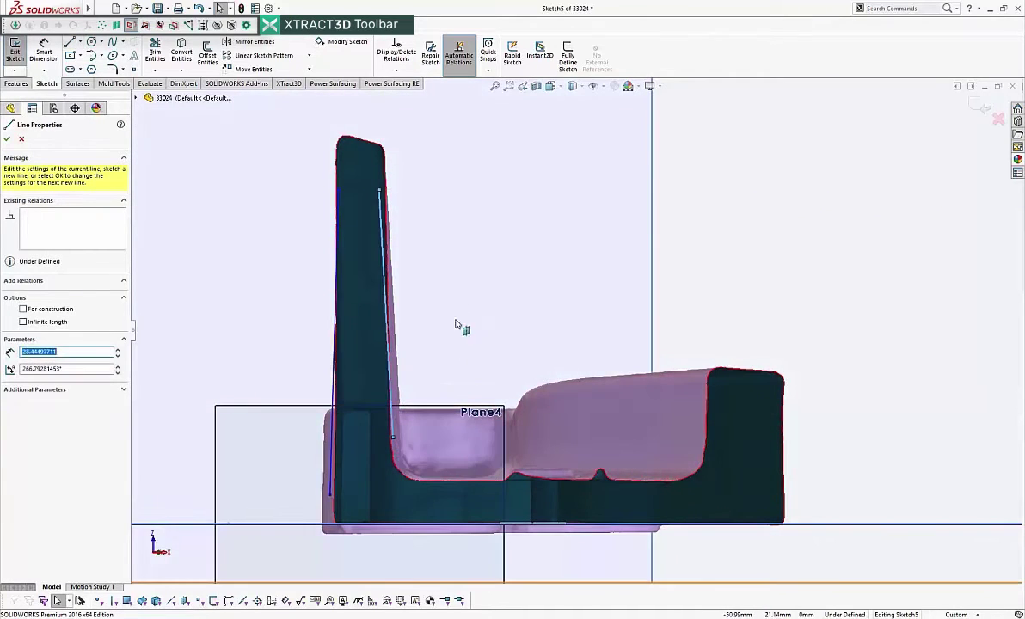
pyautogui.moveTo(449, 162)
pyautogui.mouseDown()
pyautogui.moveTo(247, 505)
pyautogui.moveTo(214, 535)
pyautogui.mouseUp()
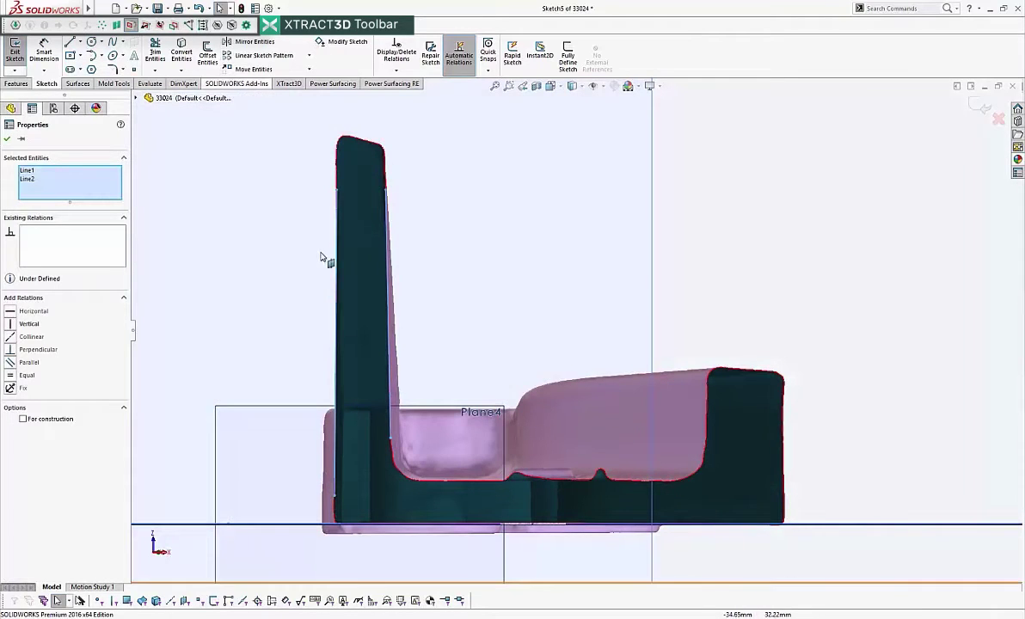
pyautogui.click(470, 265)
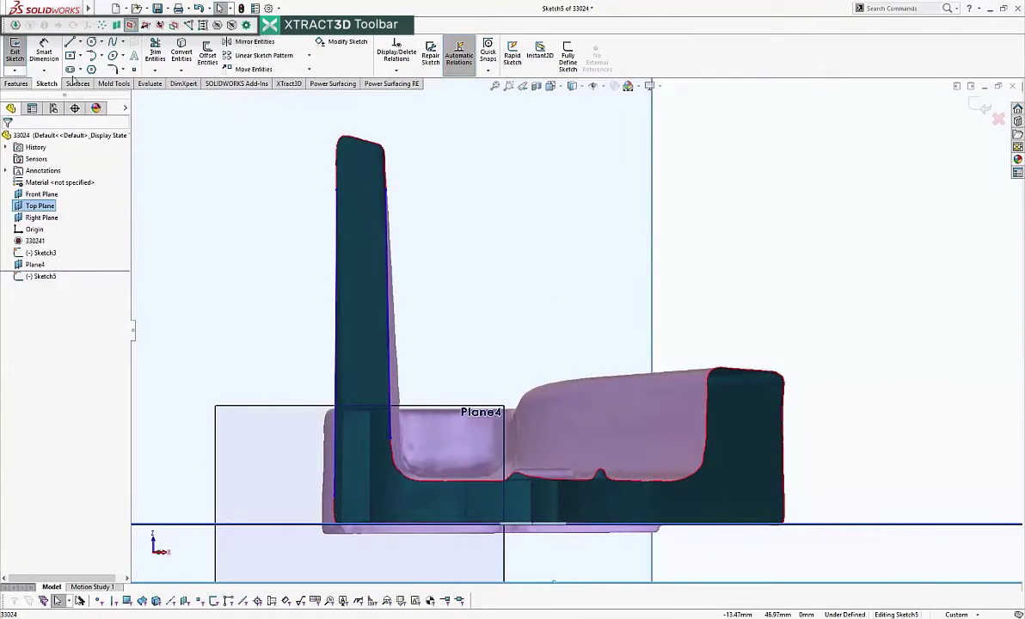
# - Draw a vertical centerline through the tall wall's section, from above its tip to below the base
pyautogui.click(80, 41)
pyautogui.click(79, 69)
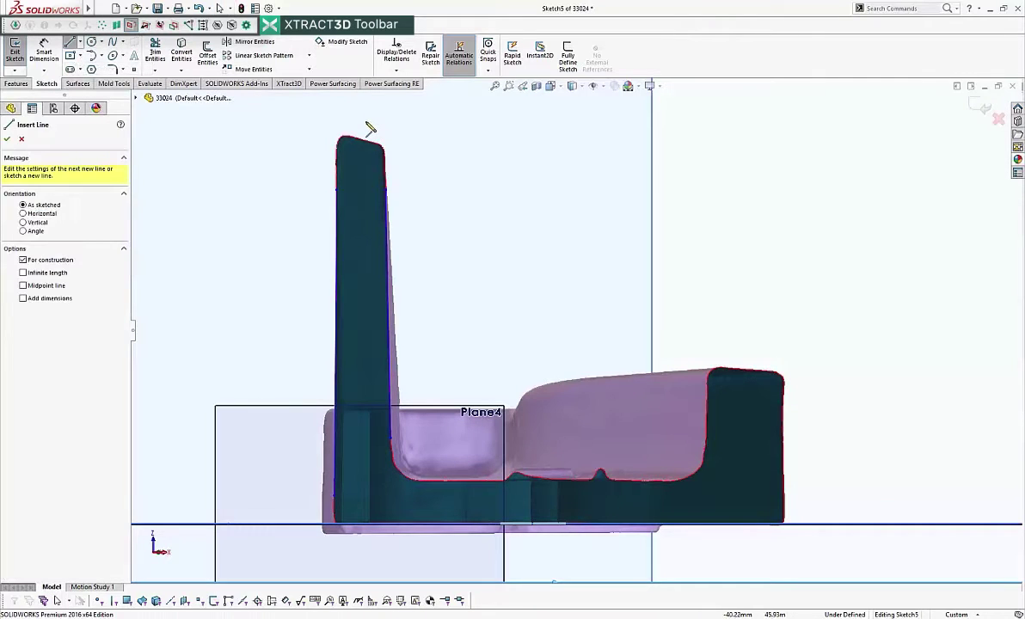
pyautogui.click(362, 138)
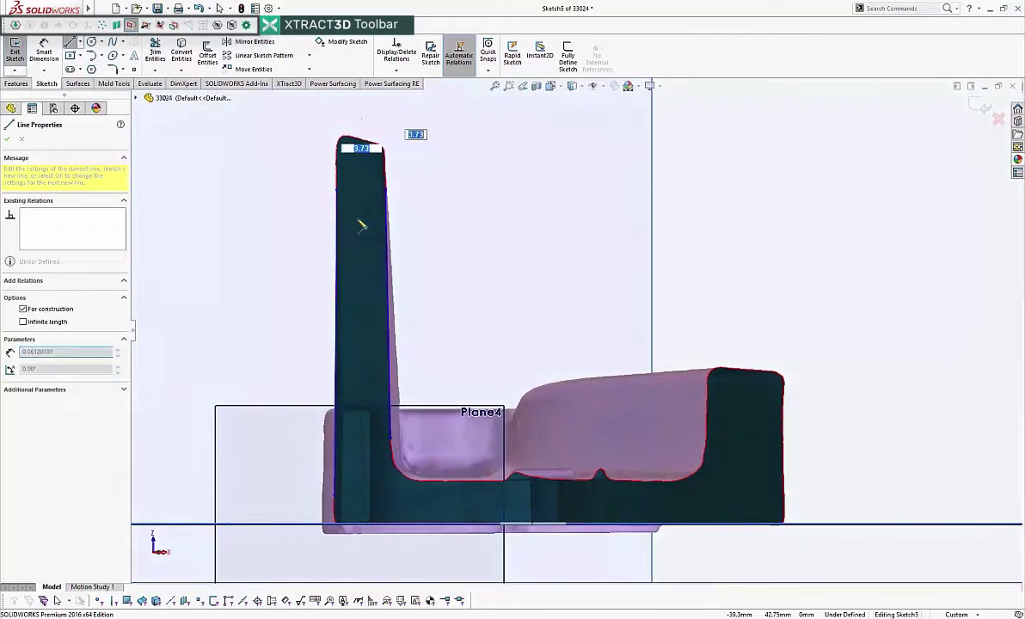
pyautogui.click(363, 555)
pyautogui.press('Escape')
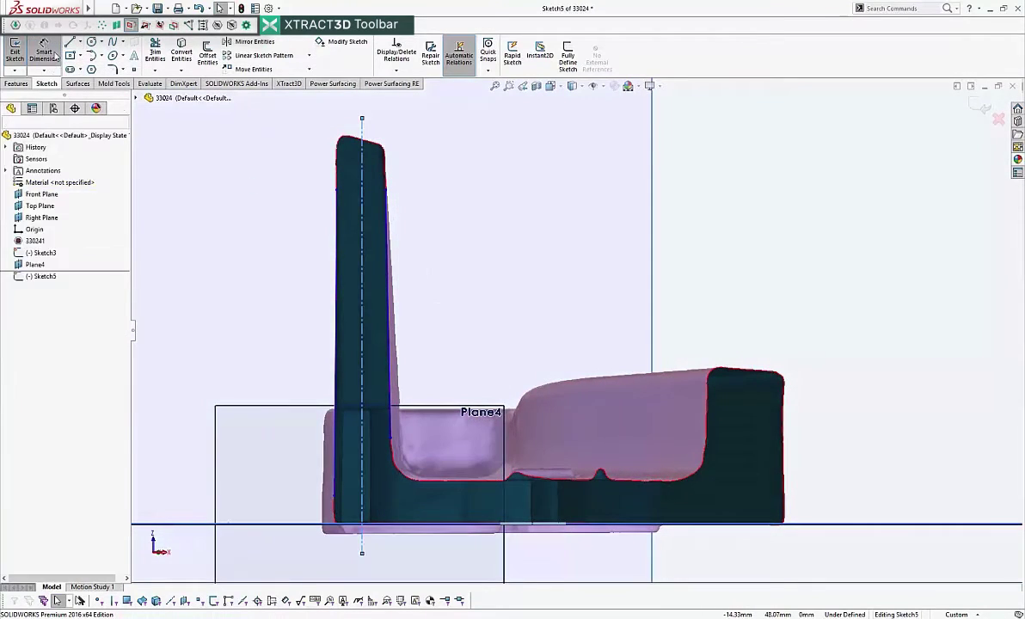
# - Dimension the draft angle between the tall wall's inner line and the vertical centerline
pyautogui.click(387, 269)
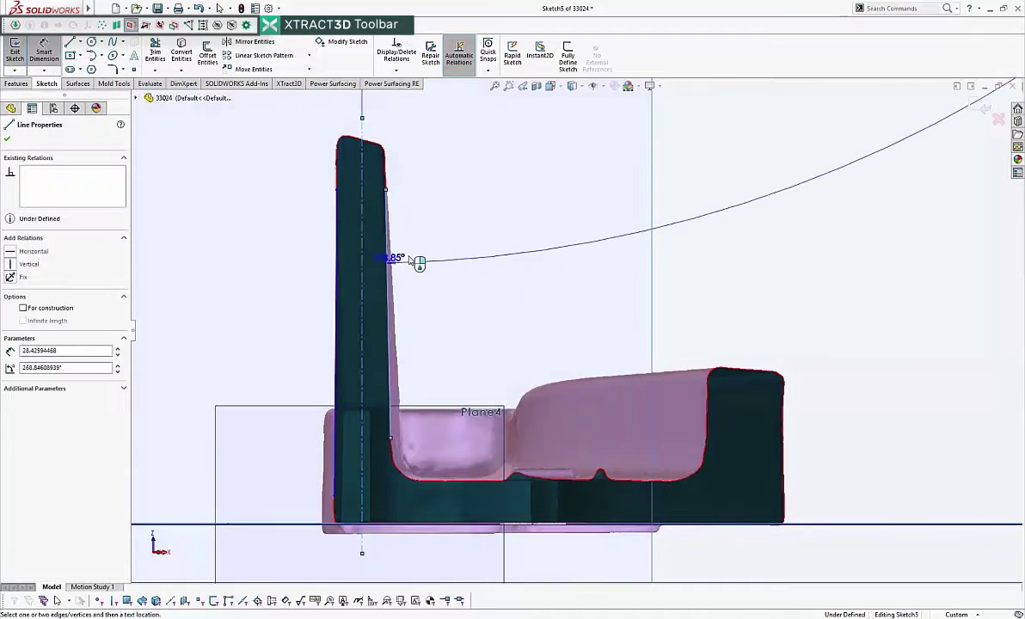
pyautogui.click(375, 209)
pyautogui.press('Return')
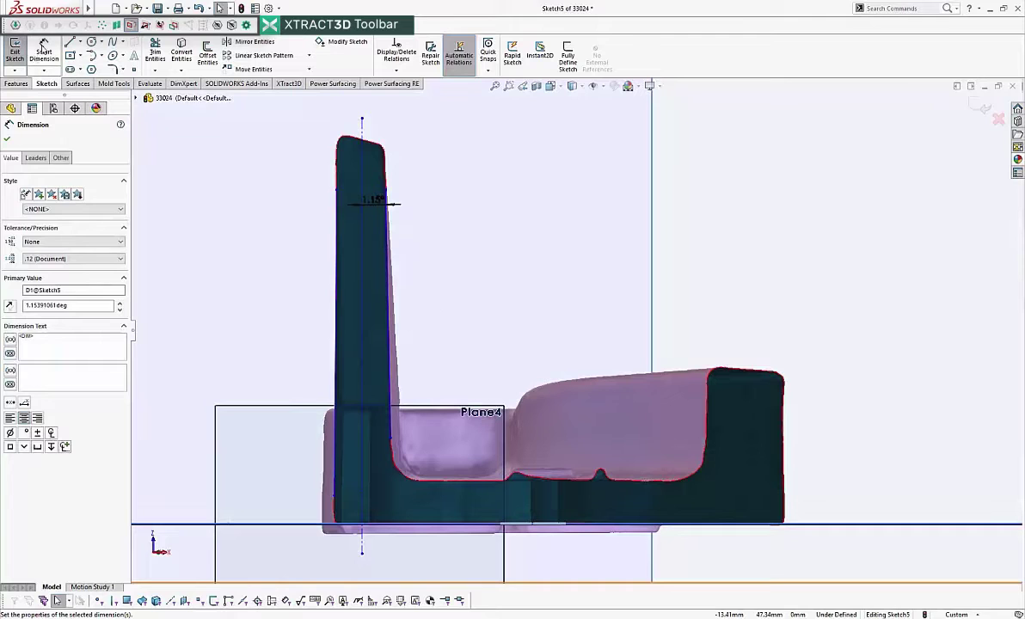
# - Dimension the draft angle between the tall wall's outer line and the vertical centerline
pyautogui.press('Escape')
pyautogui.click(335, 320)
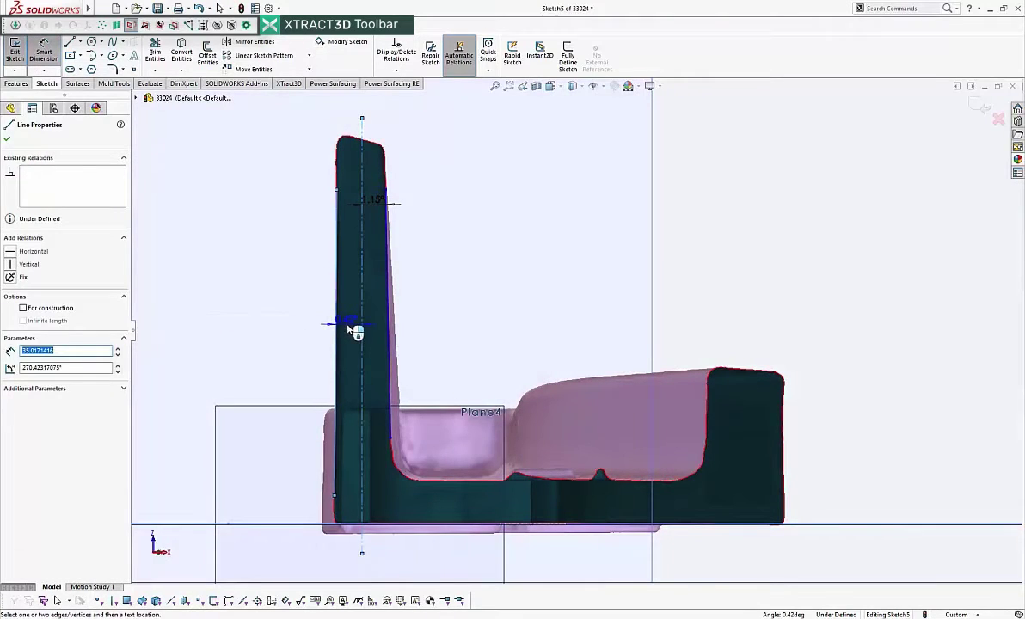
pyautogui.click(344, 323)
pyautogui.moveTo(373, 305); pyautogui.dragTo(480, 301)
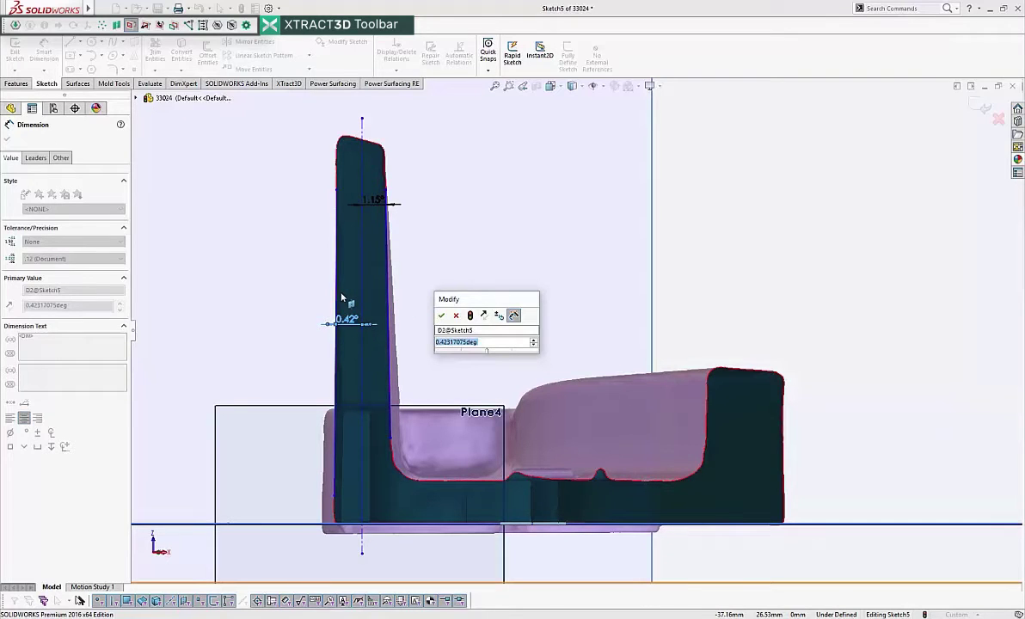
pyautogui.click(443, 316)
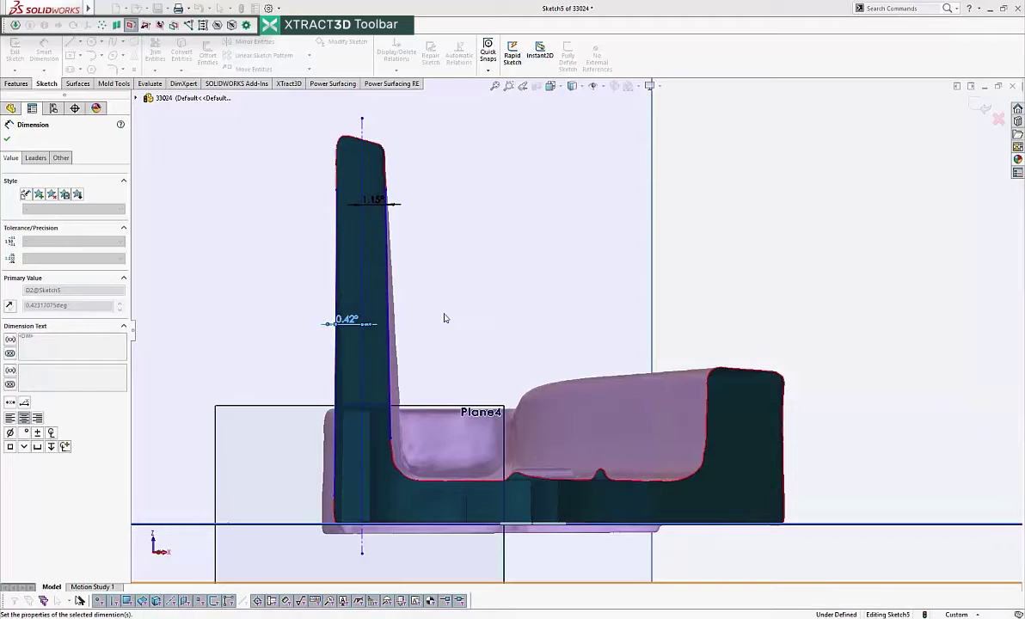
# - Exit the sketch, delete Sketch3, Plane4 and Sketch5, and remove the cross section from the mesh
pyautogui.click(962, 115)
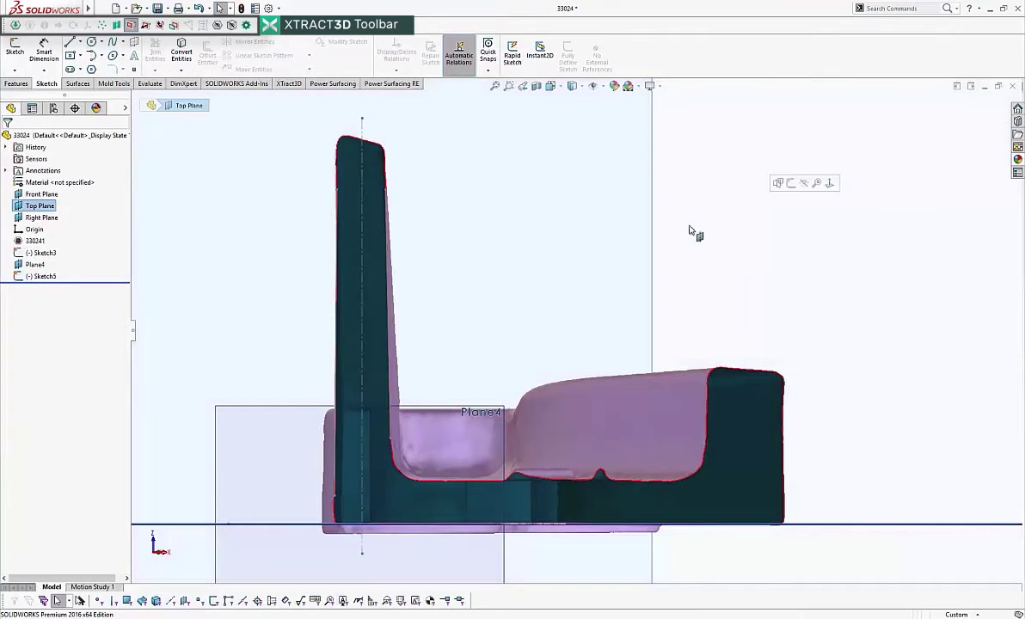
pyautogui.click(20, 255)
pyautogui.keyDown('shift'); pyautogui.click(24, 278); pyautogui.keyUp('shift')
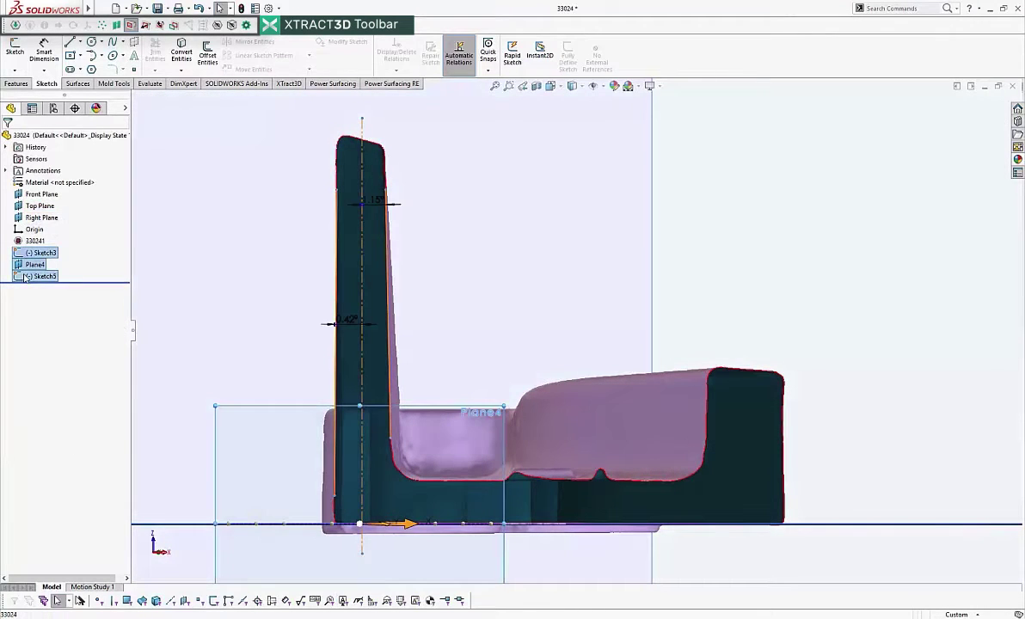
pyautogui.press('Delete')
pyautogui.click(230, 237)
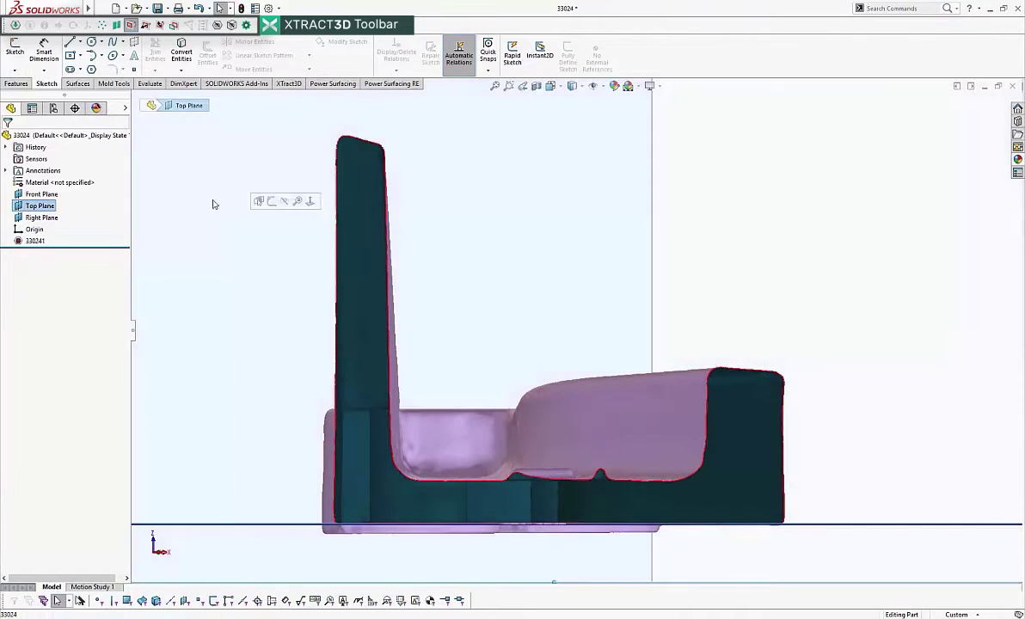
pyautogui.click(131, 28)
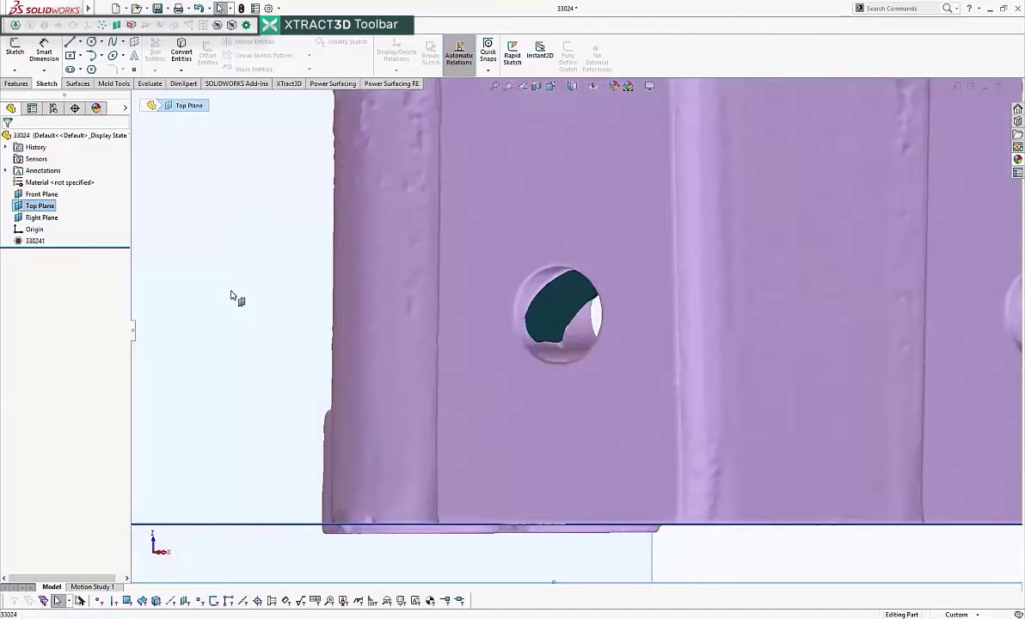
# - Examine the bracket's shape and the base's flat face relative to the Top and Front planes
pyautogui.press('f')
pyautogui.hotkey('ctrl', '1')
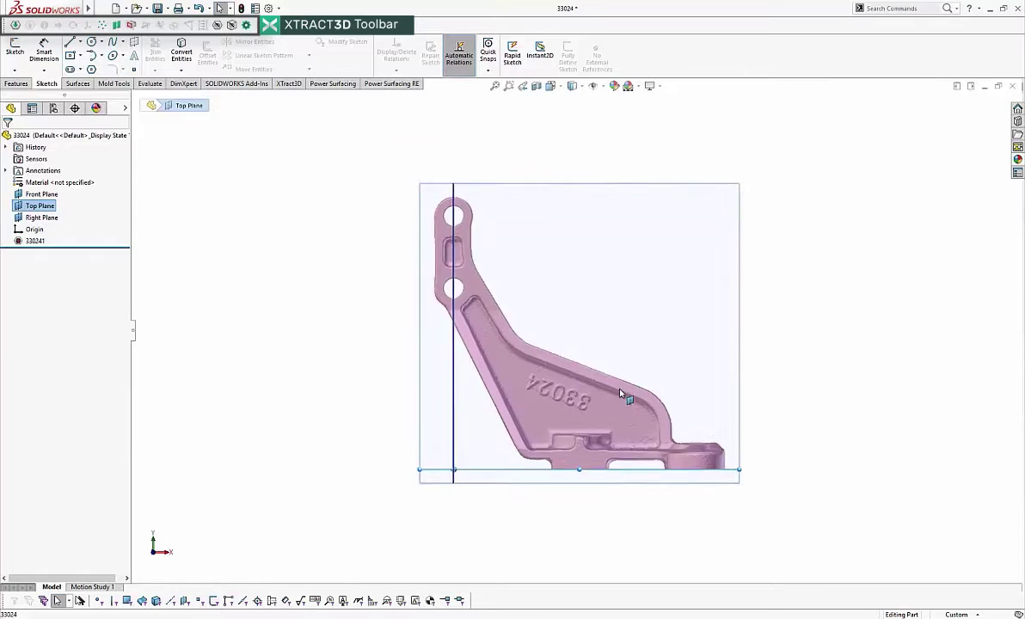
pyautogui.hotkey('ctrl', '7')
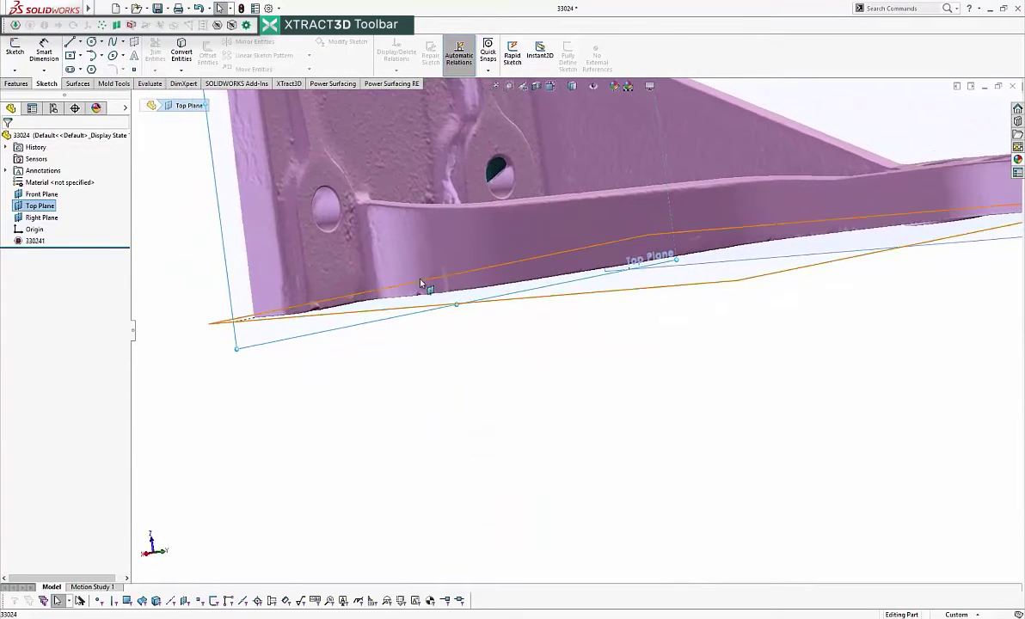
pyautogui.moveTo(427, 283); pyautogui.dragTo(385, 287, button='middle')
pyautogui.press('Up')
pyautogui.press('Up')
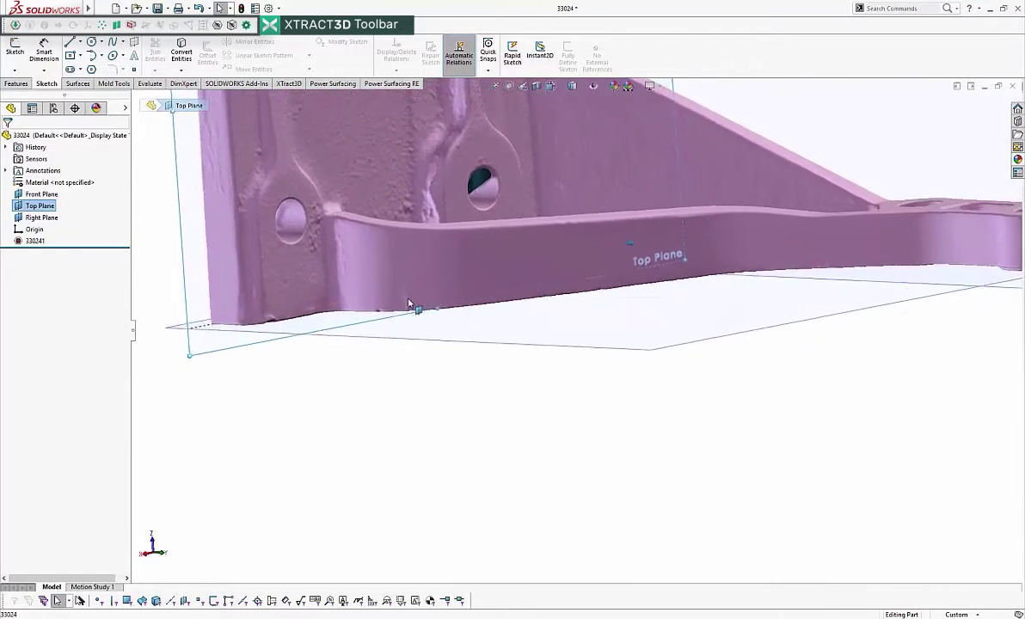
pyautogui.moveTo(411, 330); pyautogui.dragTo(423, 309, button='middle')
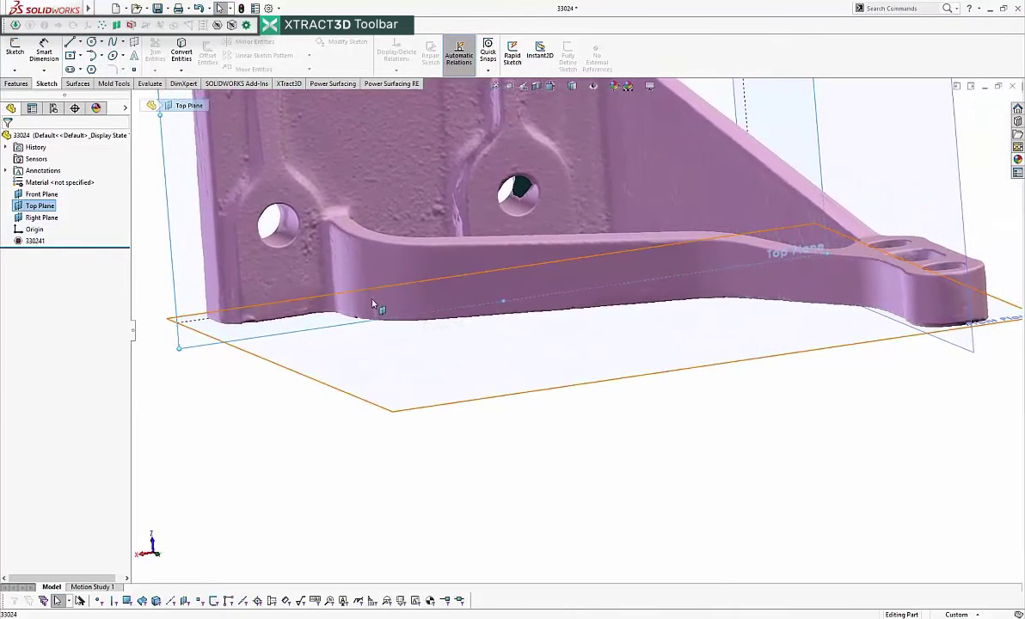
pyautogui.moveTo(561, 310); pyautogui.dragTo(557, 303, button='middle')
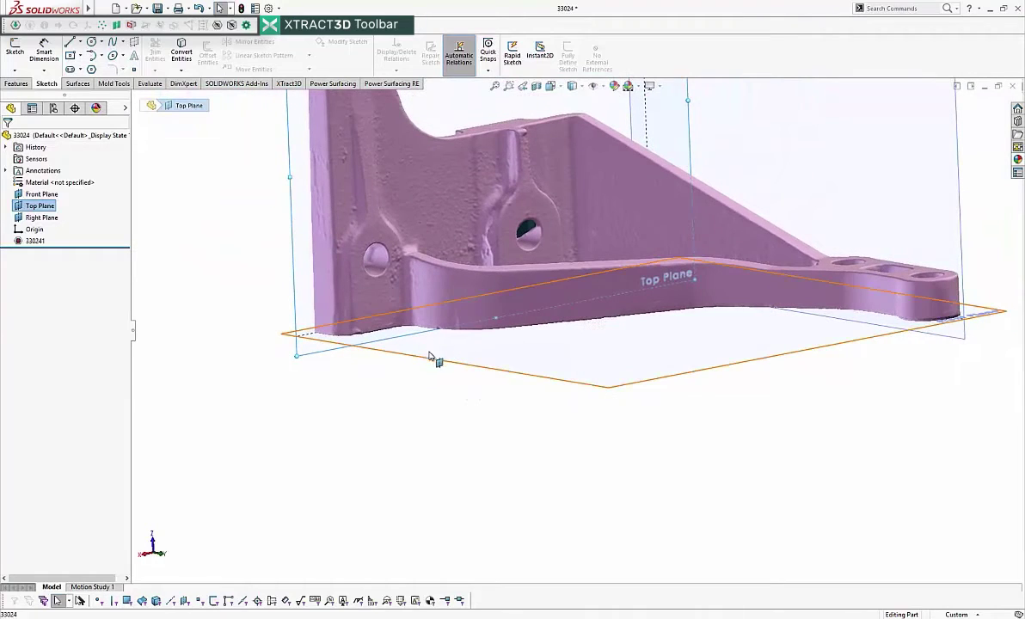
# - Cross-section the mesh at the Front Plane and nudge the mesh along the plane's normal until the section outline is continuous
pyautogui.click(428, 361)
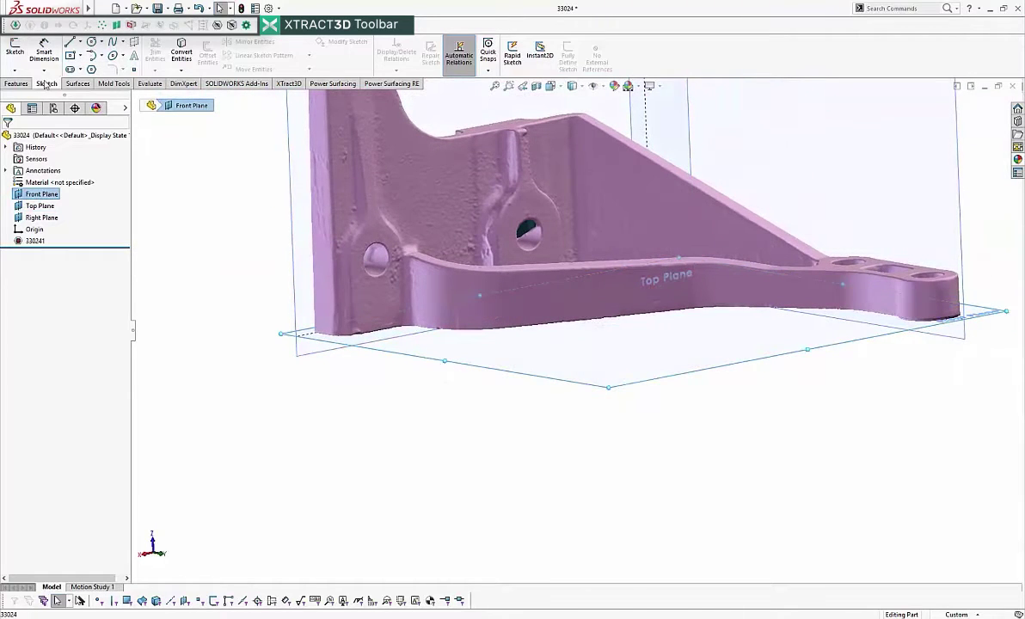
pyautogui.click(152, 25)
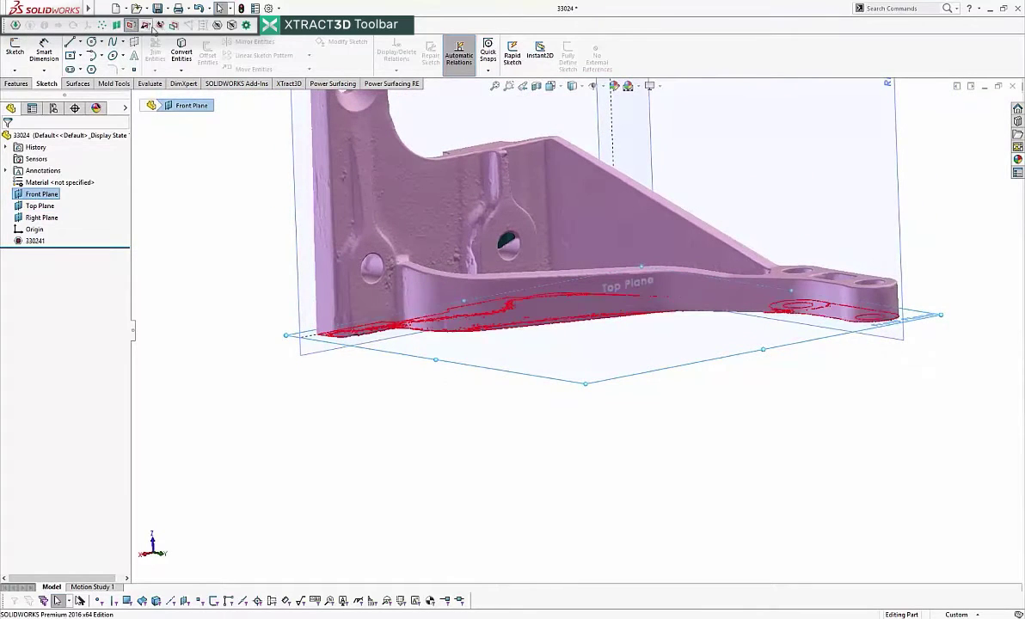
pyautogui.click(146, 25)
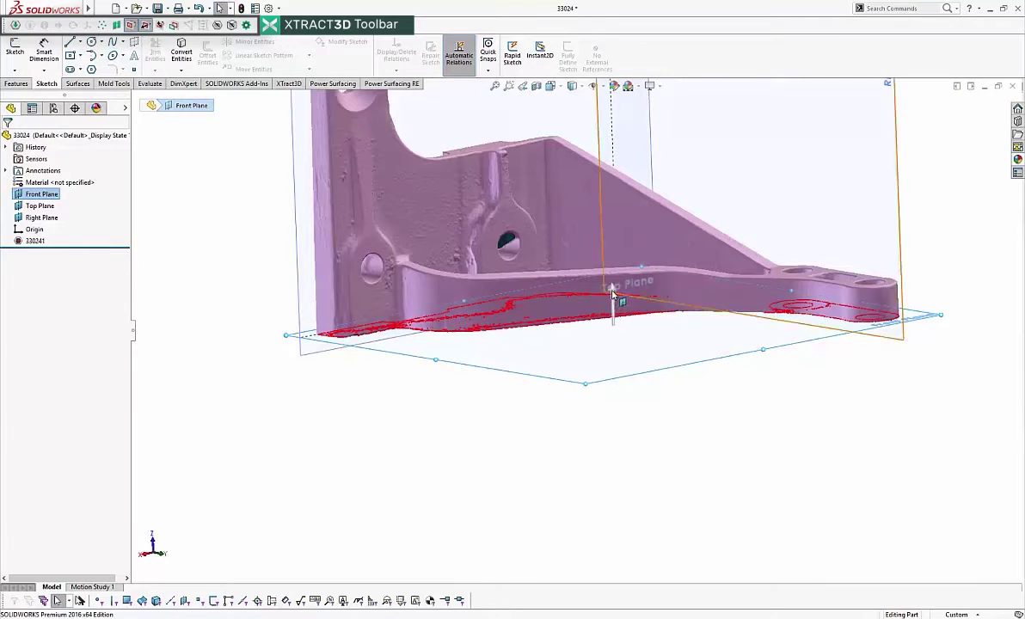
pyautogui.moveTo(613, 287); pyautogui.dragTo(626, 325)
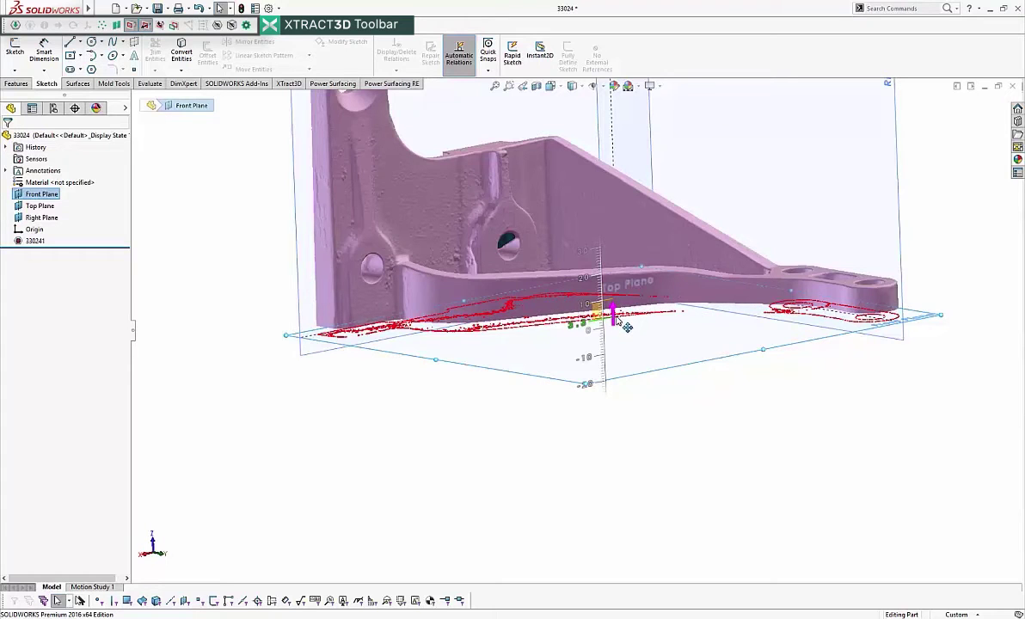
pyautogui.moveTo(616, 320); pyautogui.dragTo(617, 321)
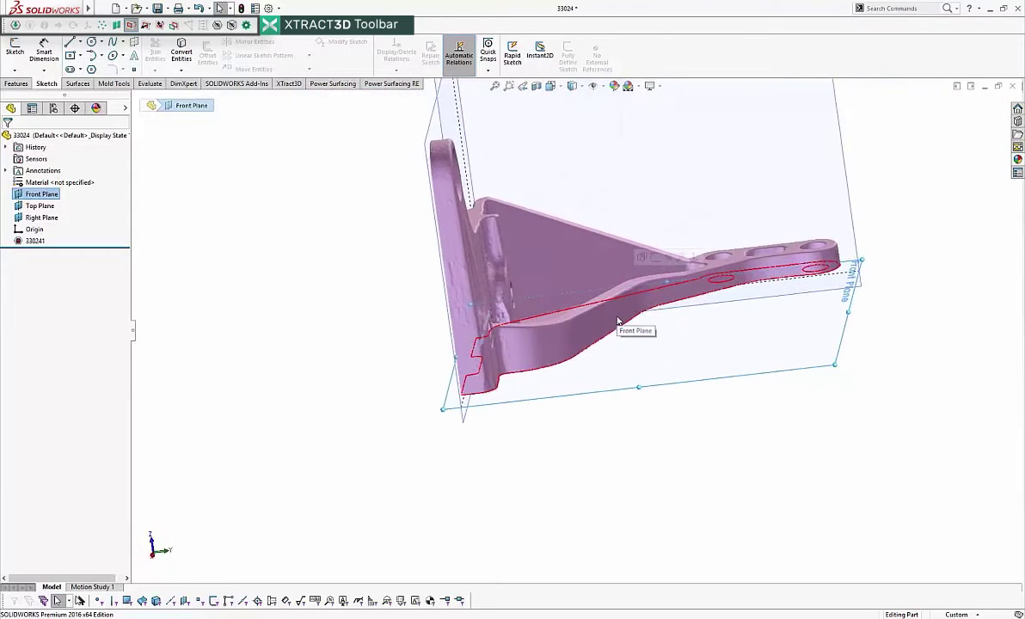
# - Start a sketch on the Front Plane and draw a line about 58 mm long beside the gentle slope above the 33024 lettering
pyautogui.click(15, 48)
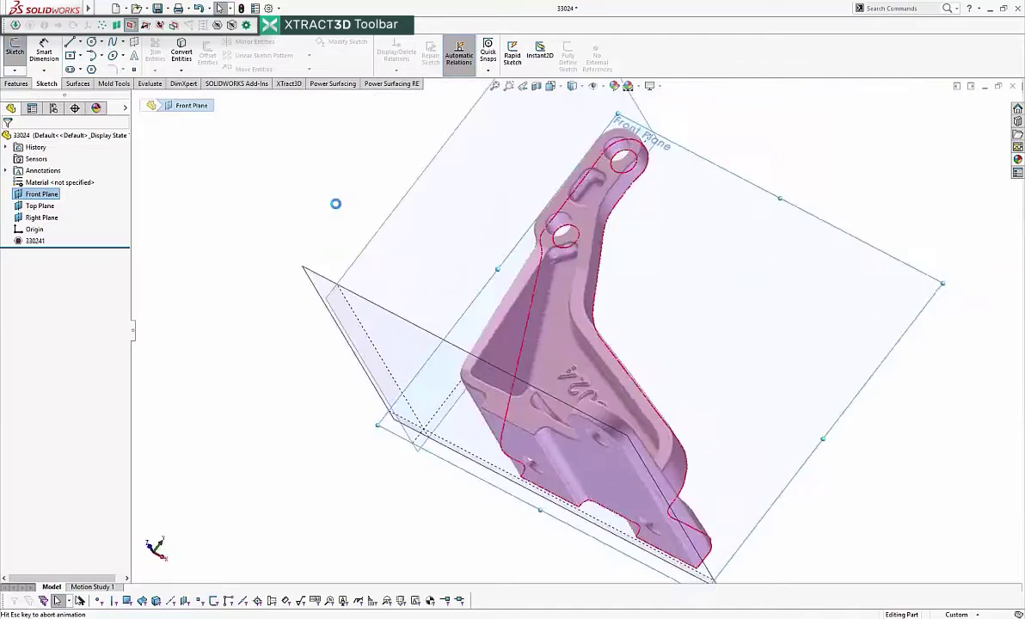
pyautogui.scroll(-5, 574, 379)
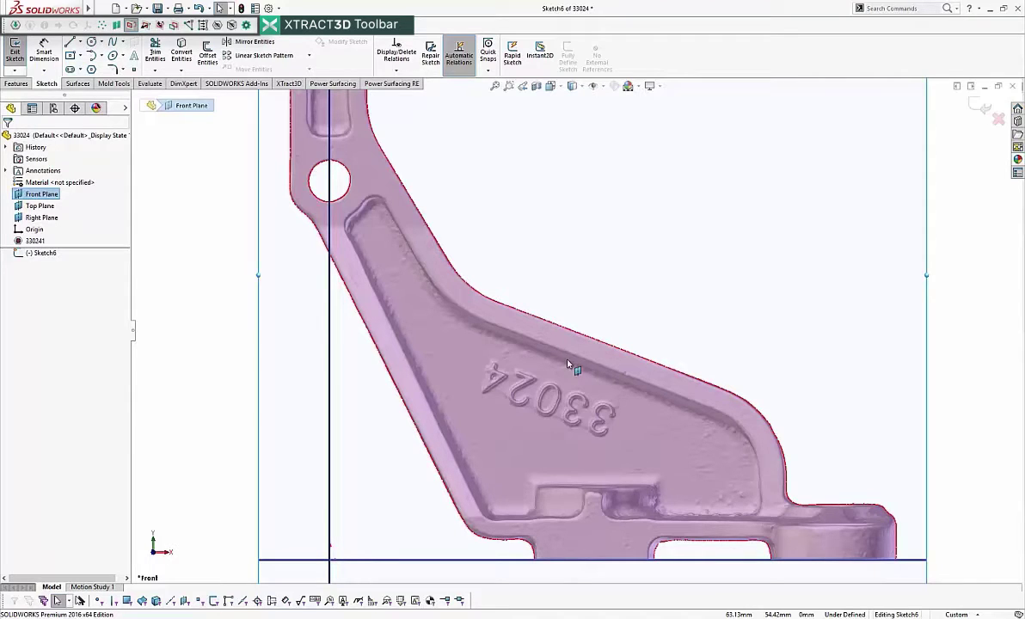
pyautogui.scroll(4, 553, 297)
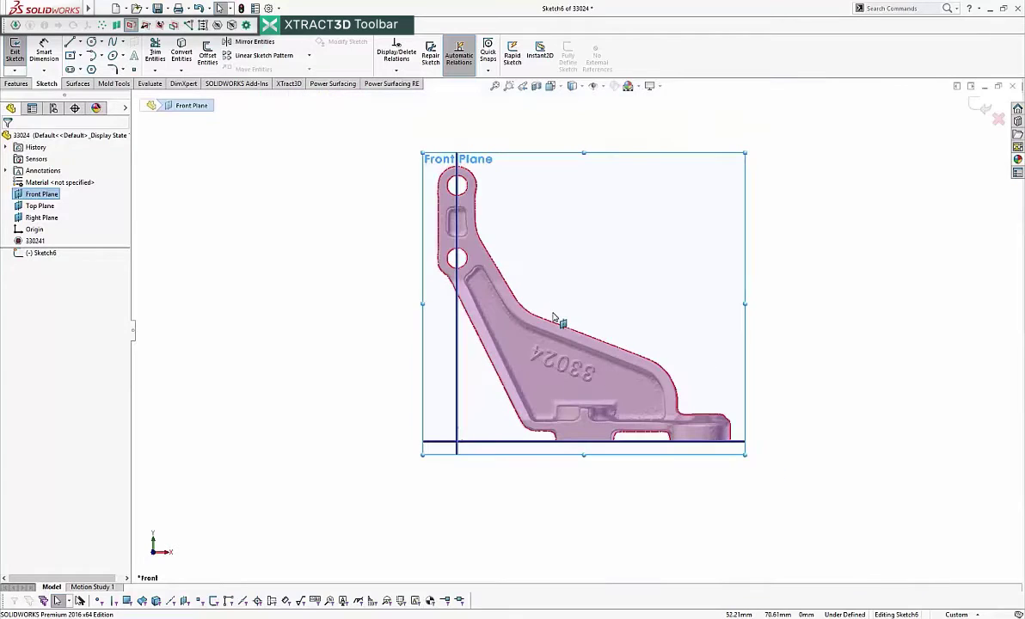
pyautogui.scroll(-2, 545, 317)
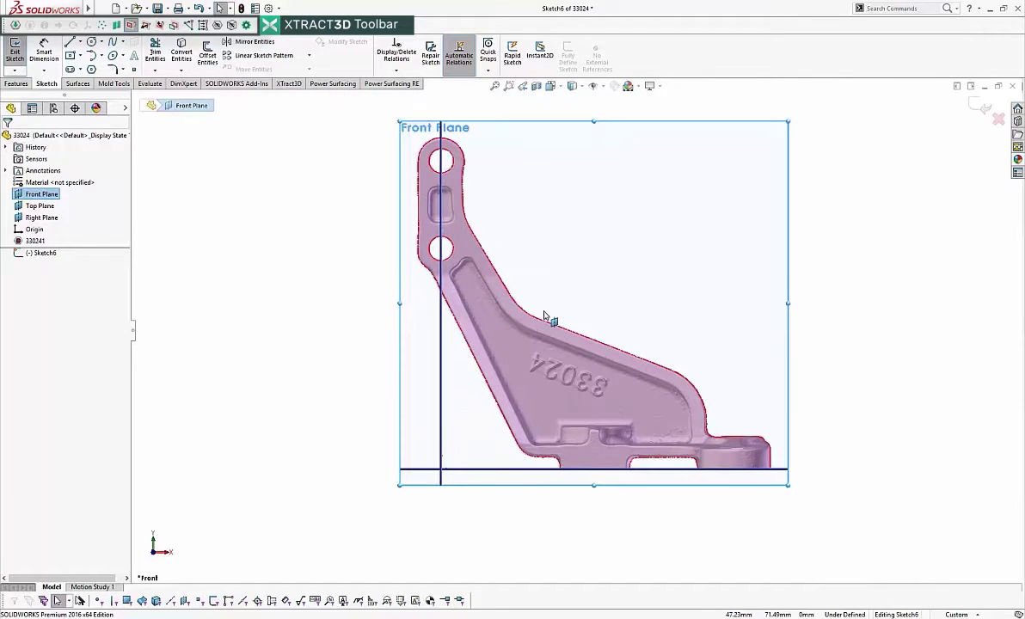
pyautogui.click(72, 41)
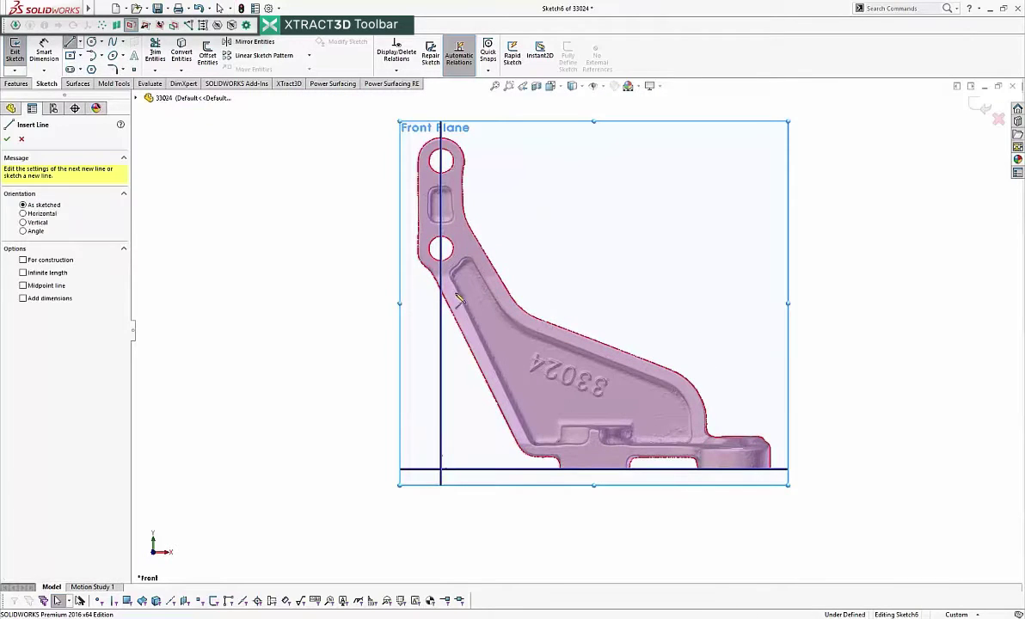
pyautogui.scroll(-3, 557, 333)
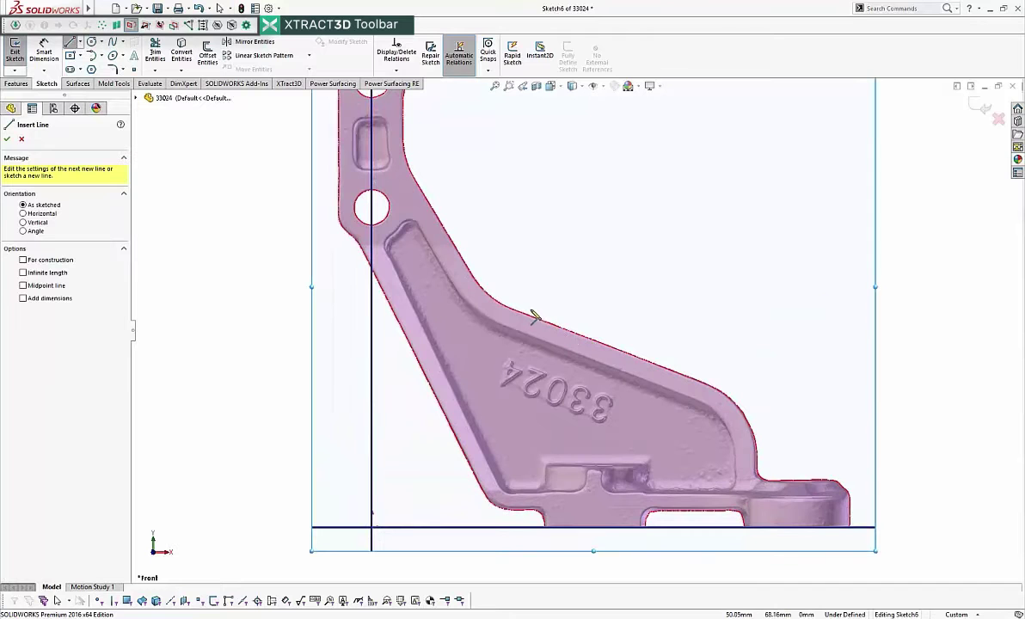
pyautogui.moveTo(527, 310); pyautogui.dragTo(700, 377)
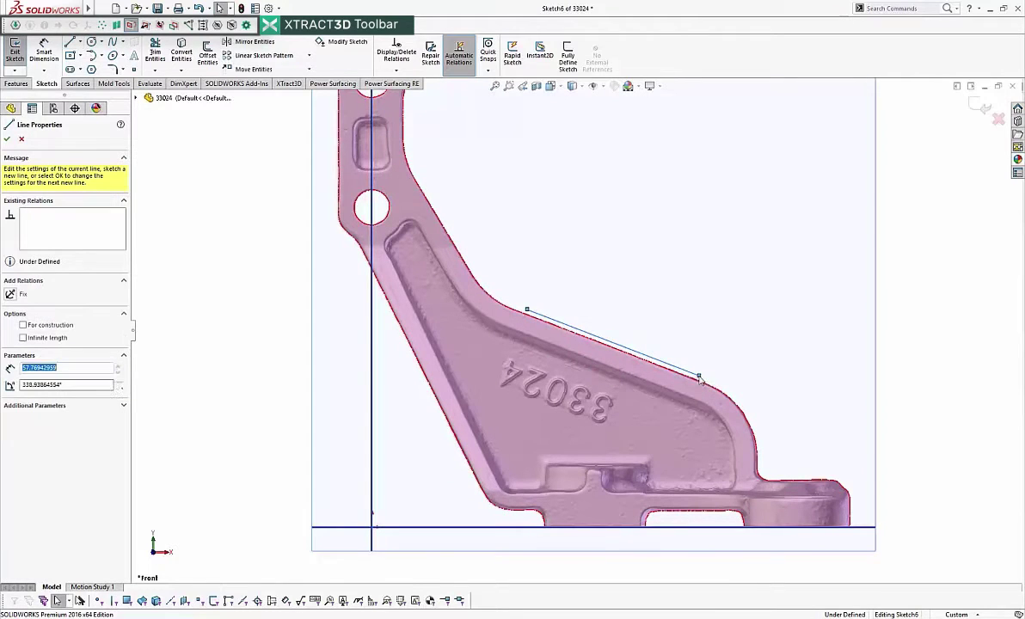
# - Draw a line about 71 mm long along the long left slope, from below the lower arm hole towards the base
pyautogui.press('s')
pyautogui.click(637, 408)
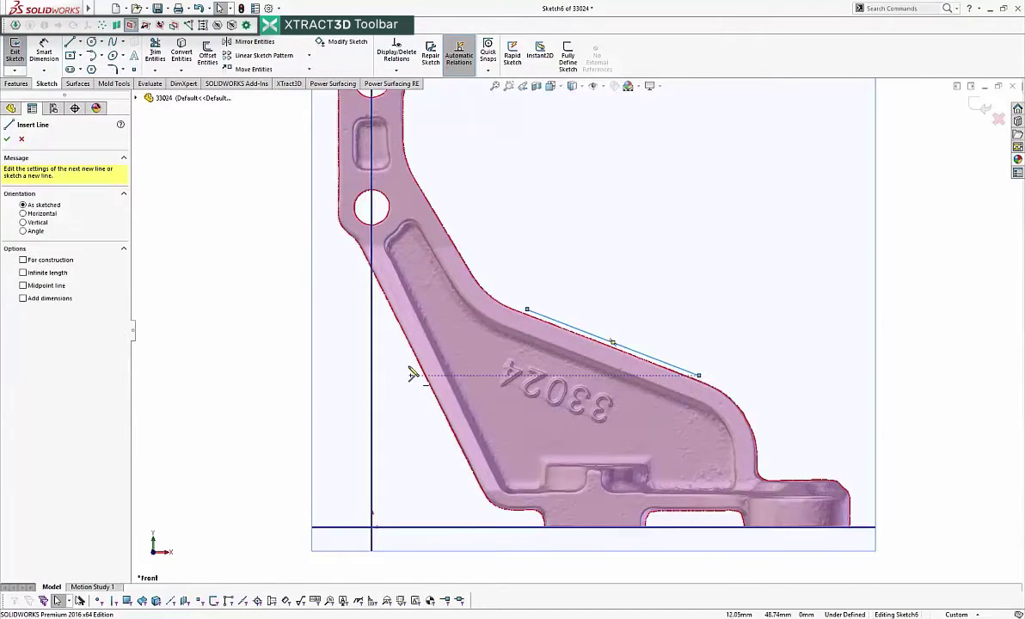
pyautogui.click(373, 273)
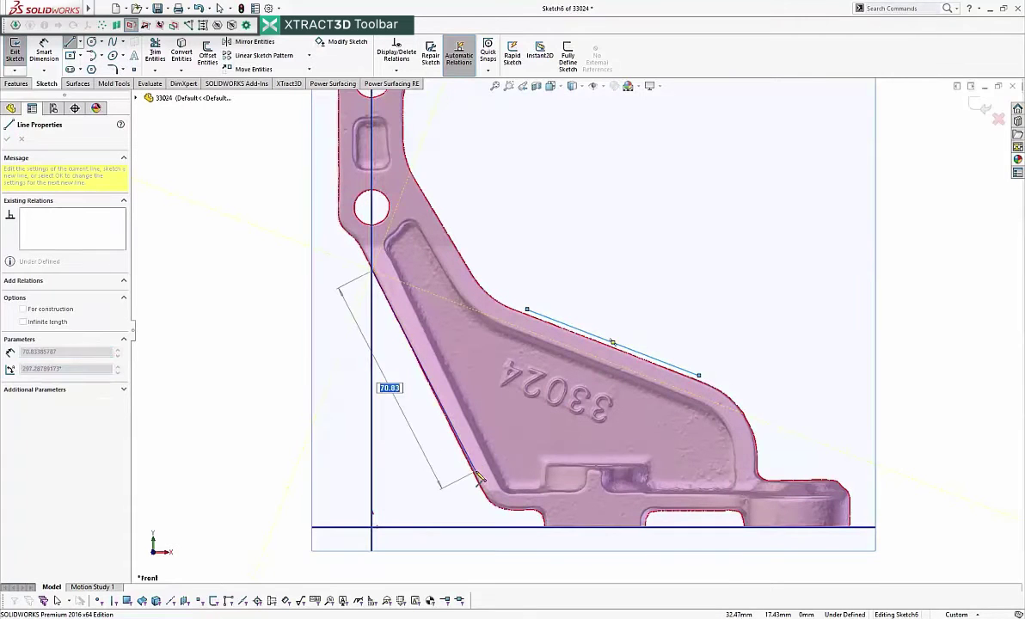
pyautogui.click(476, 472)
# - Draw a near-vertical line about 39 mm long beside the arm's left edge, between the heights of the two holes
pyautogui.rightClick(483, 473)
pyautogui.click(508, 498)
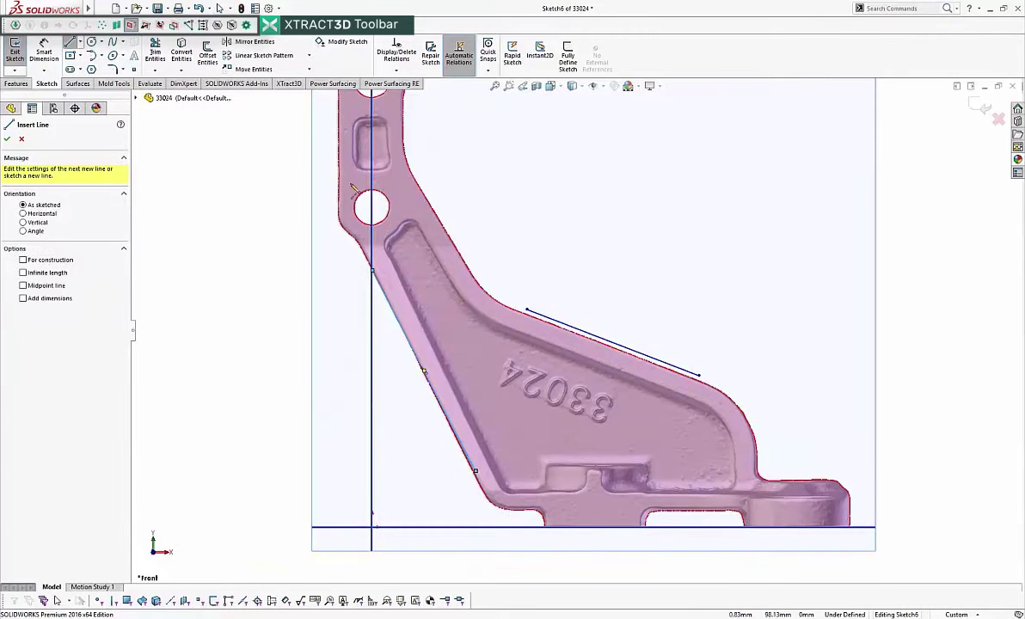
pyautogui.scroll(3, 416, 176)
pyautogui.scroll(-6, 469, 232)
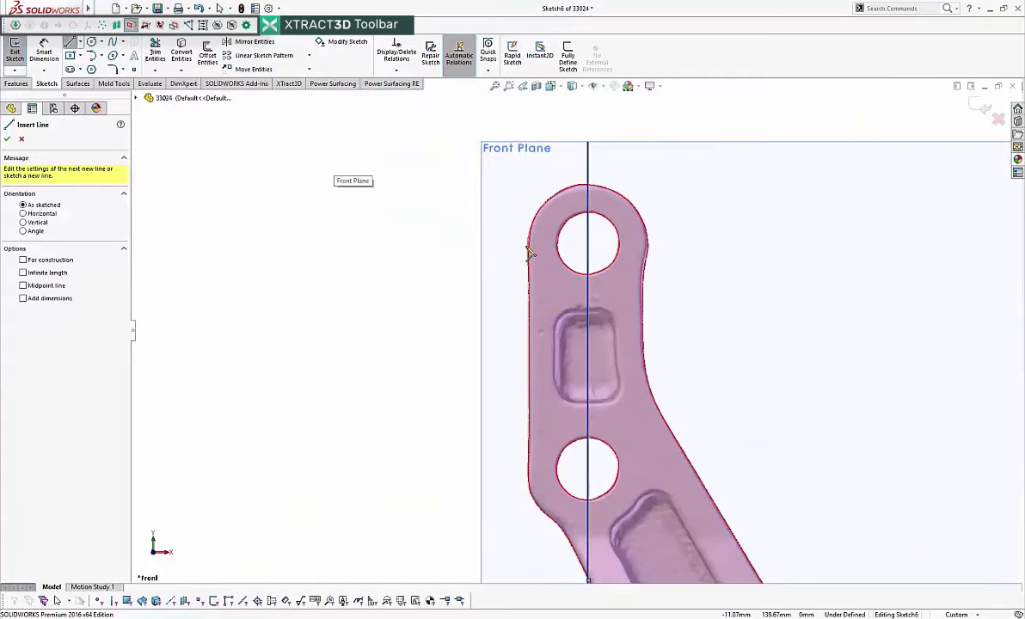
pyautogui.moveTo(527, 247)
pyautogui.mouseDown()
pyautogui.moveTo(508, 451)
pyautogui.moveTo(520, 468)
pyautogui.mouseUp()
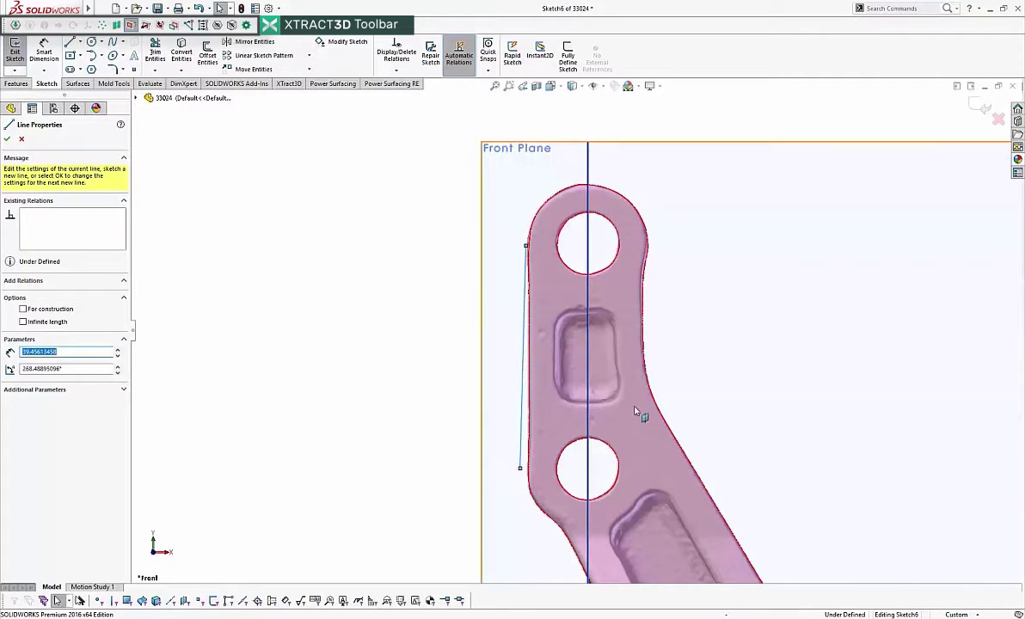
# - Draw a short vertical line about 9.5 mm long on the arm's right edge, beside the rectangular pocket
pyautogui.press('s')
pyautogui.click(659, 424)
pyautogui.click(645, 305)
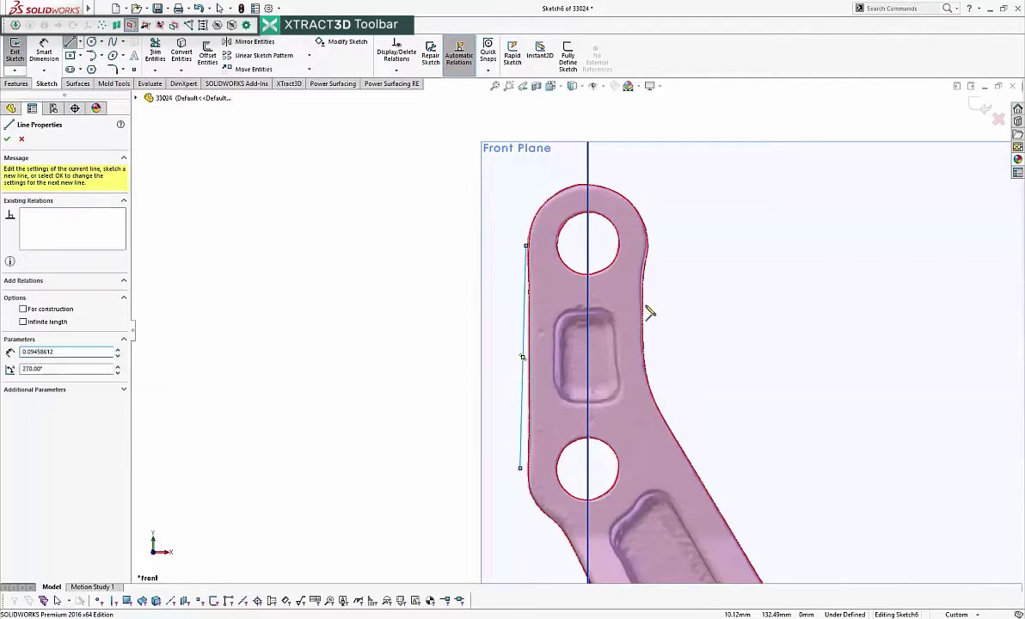
# - Draw a line about 30 mm long beside the steep right slope between the arm and the gentle slope
pyautogui.scroll(5, 657, 355)
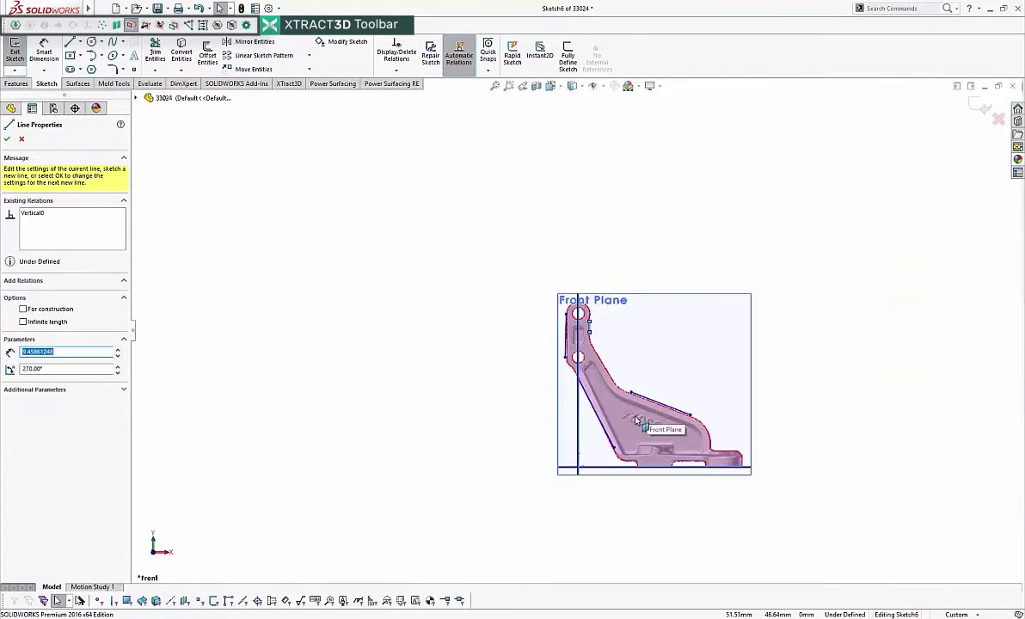
pyautogui.scroll(-5, 637, 420)
pyautogui.scroll(4, 646, 415)
pyautogui.scroll(-6, 541, 289)
pyautogui.press('s')
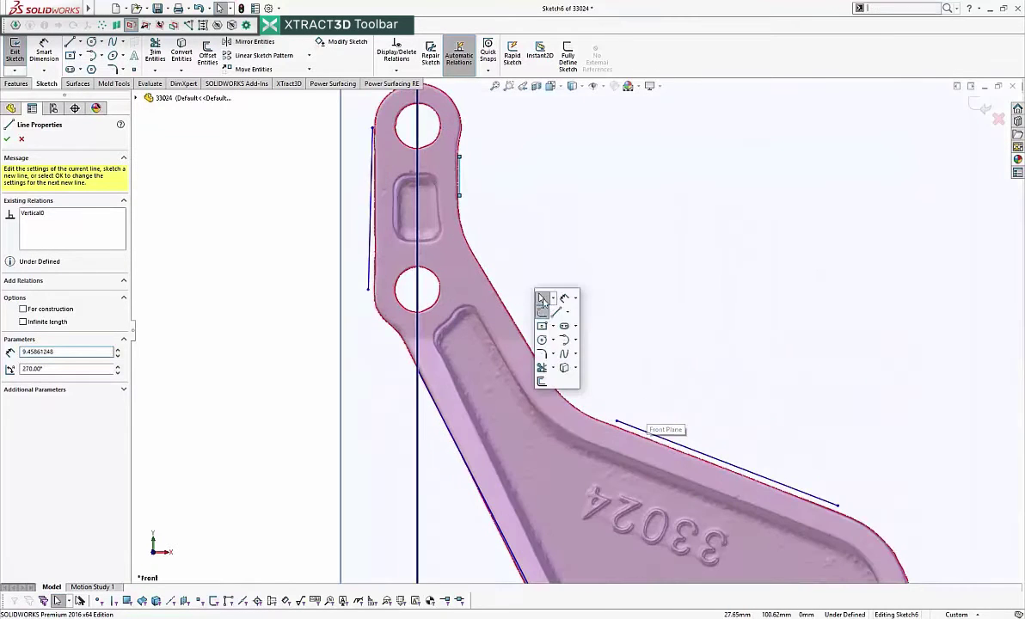
pyautogui.click(557, 312)
pyautogui.click(479, 254)
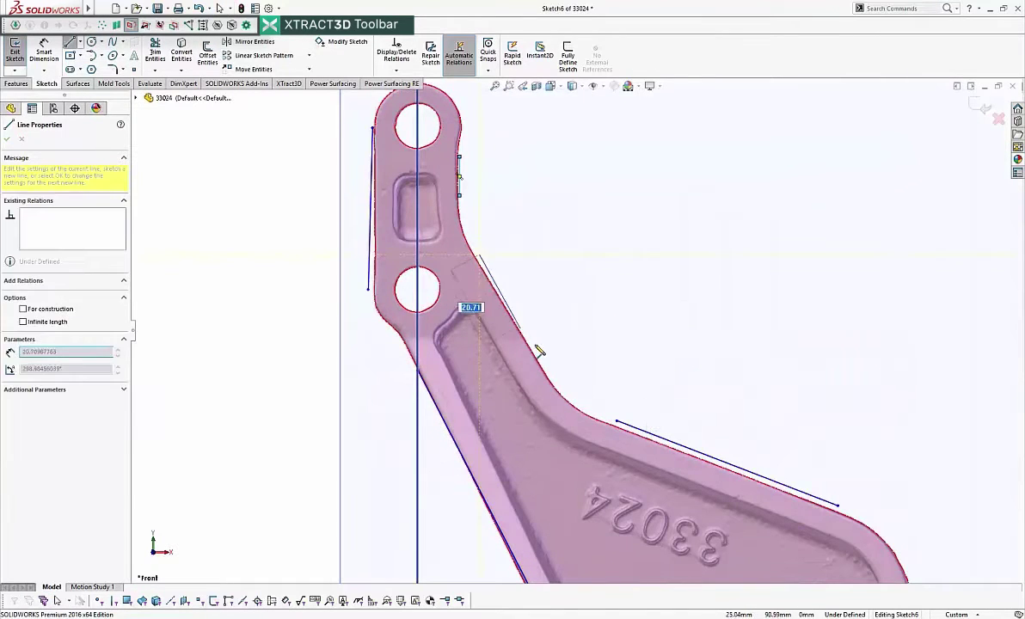
pyautogui.click(542, 359)
# - Draw a short vertical line about 4 mm long where the large right-hand curve runs down to the foot
pyautogui.press('s')
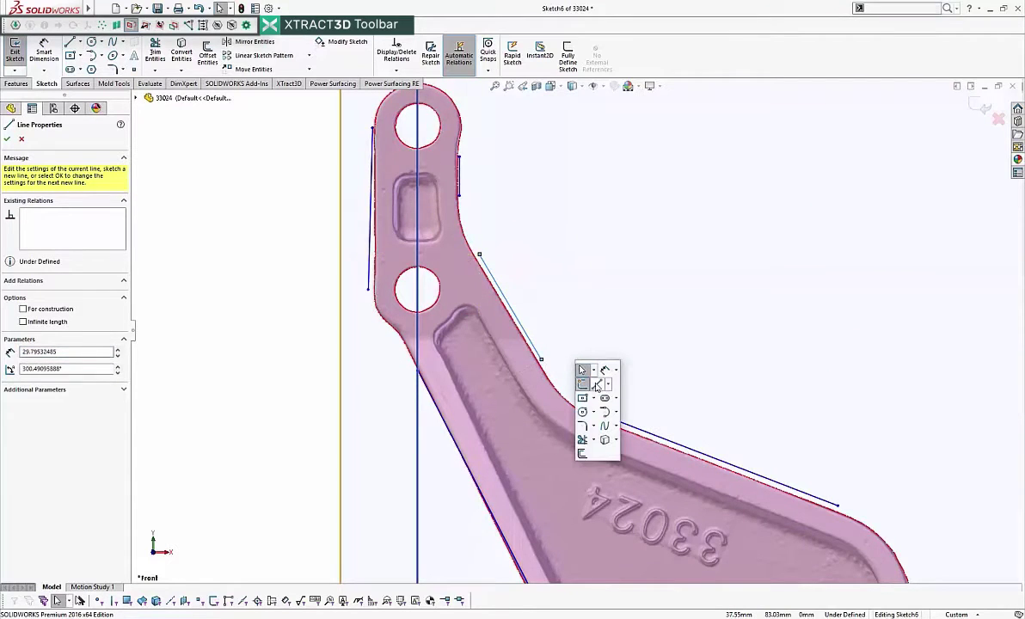
pyautogui.click(597, 385)
pyautogui.scroll(5, 664, 456)
pyautogui.scroll(-6, 657, 452)
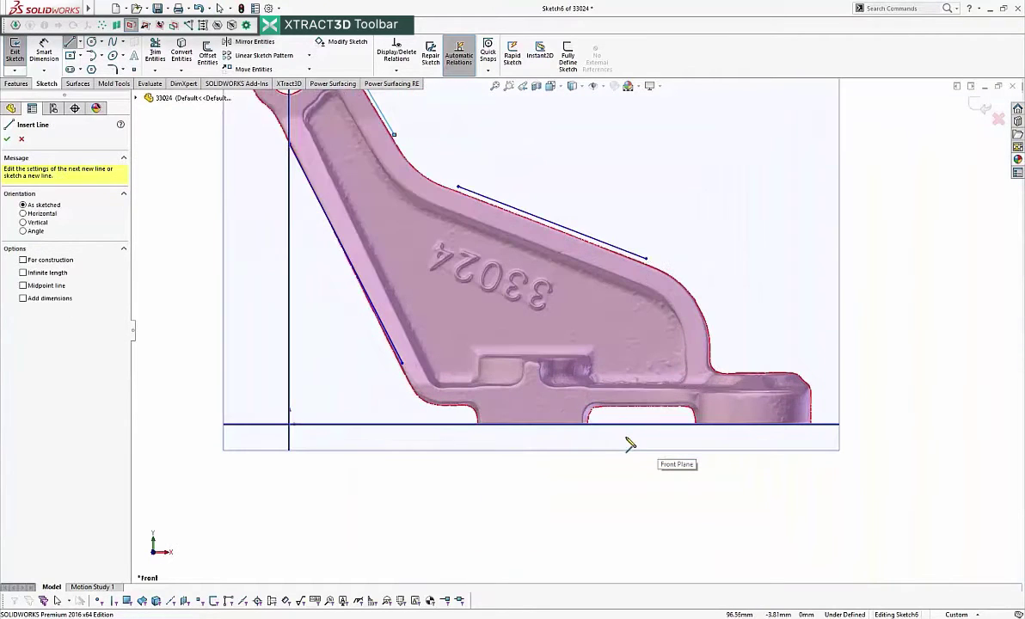
pyautogui.scroll(-4, 634, 441)
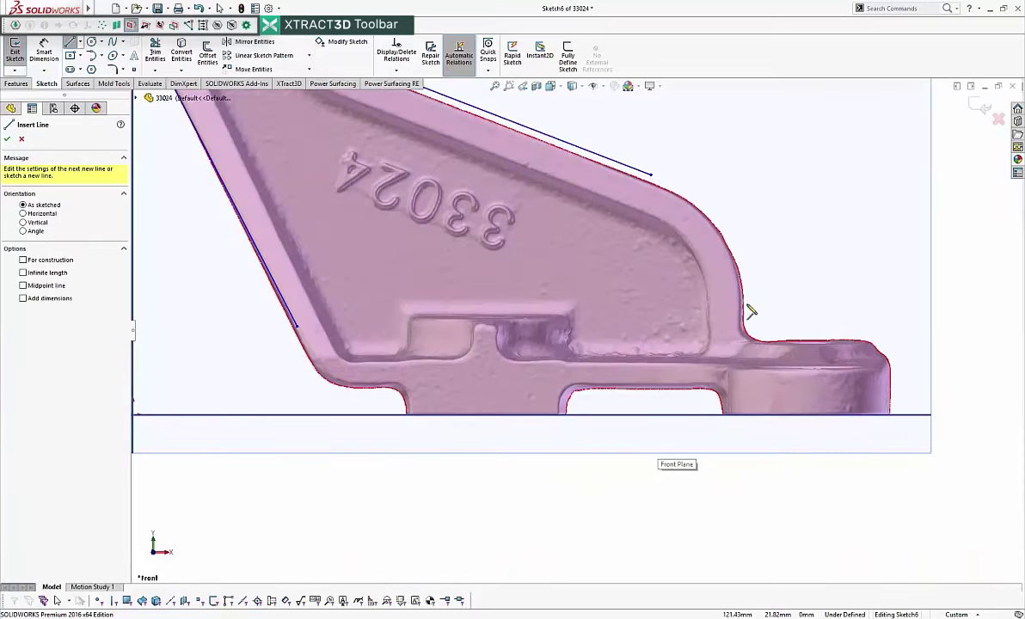
pyautogui.moveTo(745, 300); pyautogui.dragTo(745, 320)
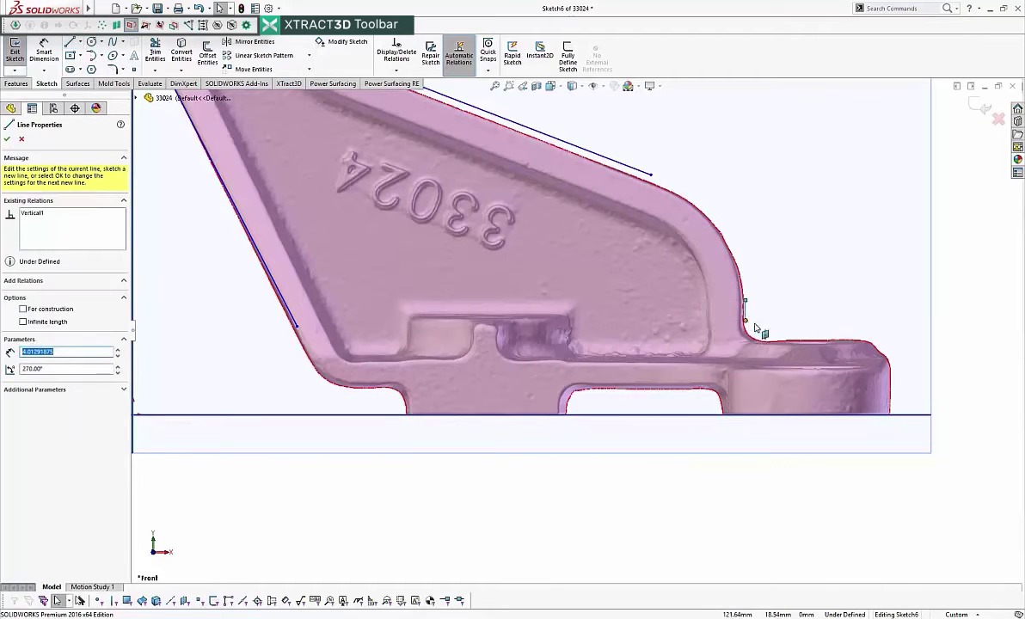
# - Draw a horizontal line about 62 mm long along the recessed underside edges of the base
pyautogui.press('s')
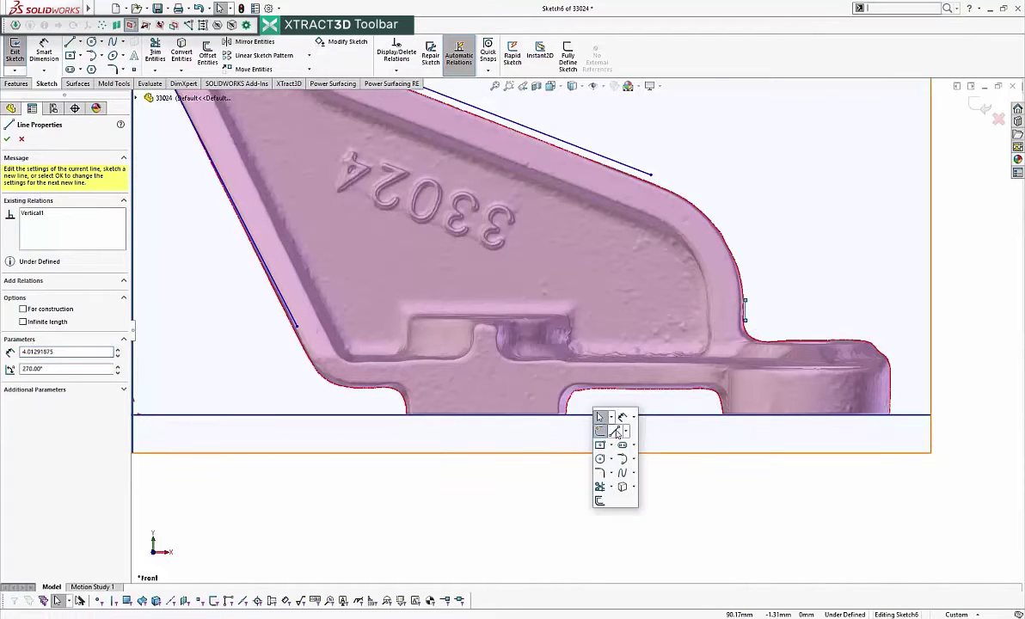
pyautogui.click(616, 432)
pyautogui.moveTo(361, 390); pyautogui.dragTo(676, 391)
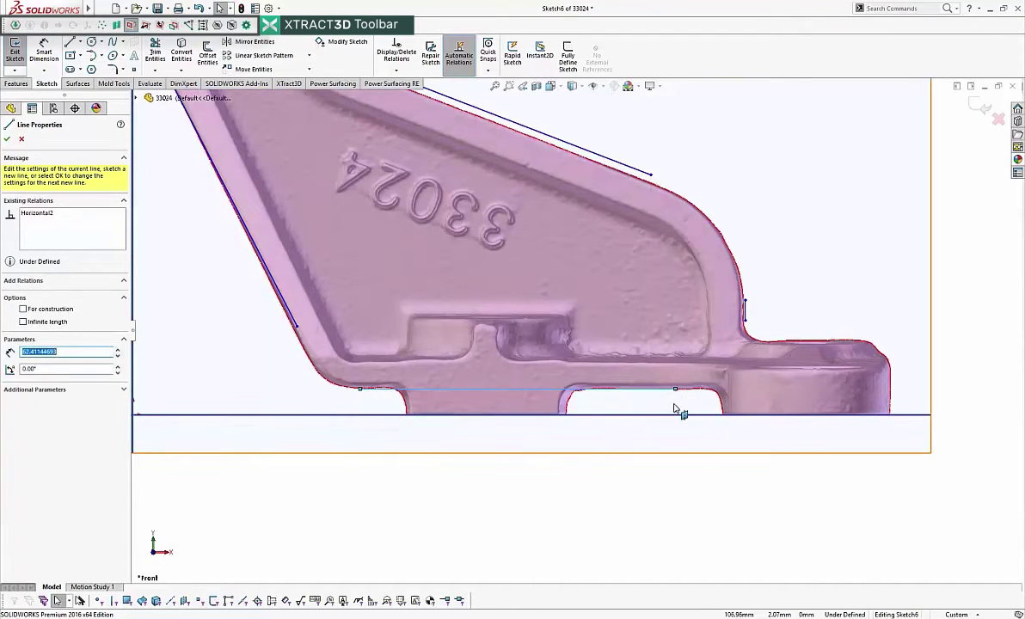
pyautogui.press('Escape')
# - Add a Vertical relation to the line beside the arm's left edge and select the short line on its right edge
pyautogui.press('f')
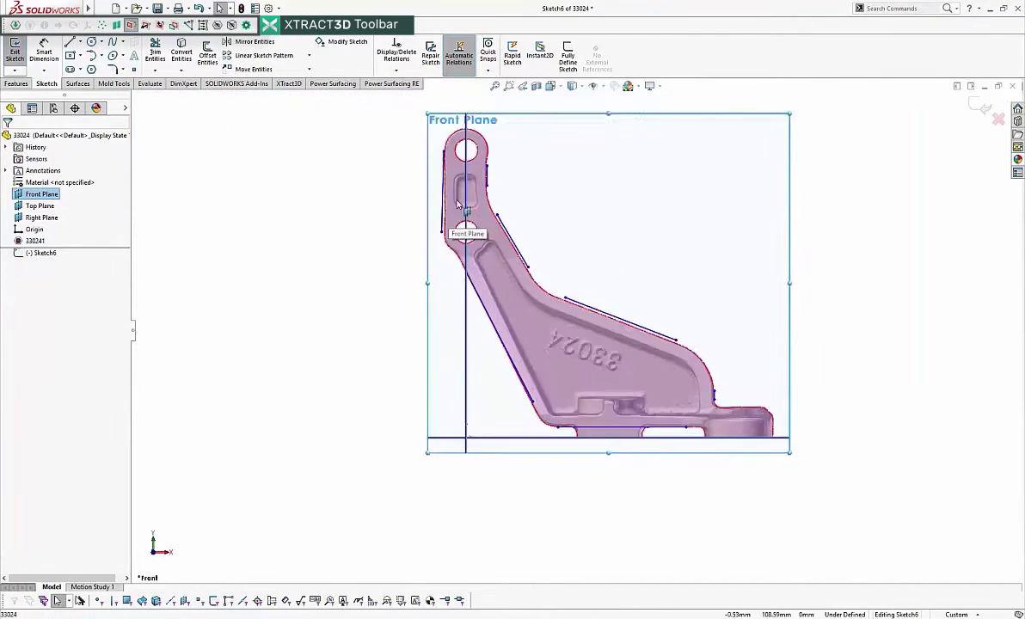
pyautogui.scroll(-5, 453, 225)
pyautogui.click(457, 200)
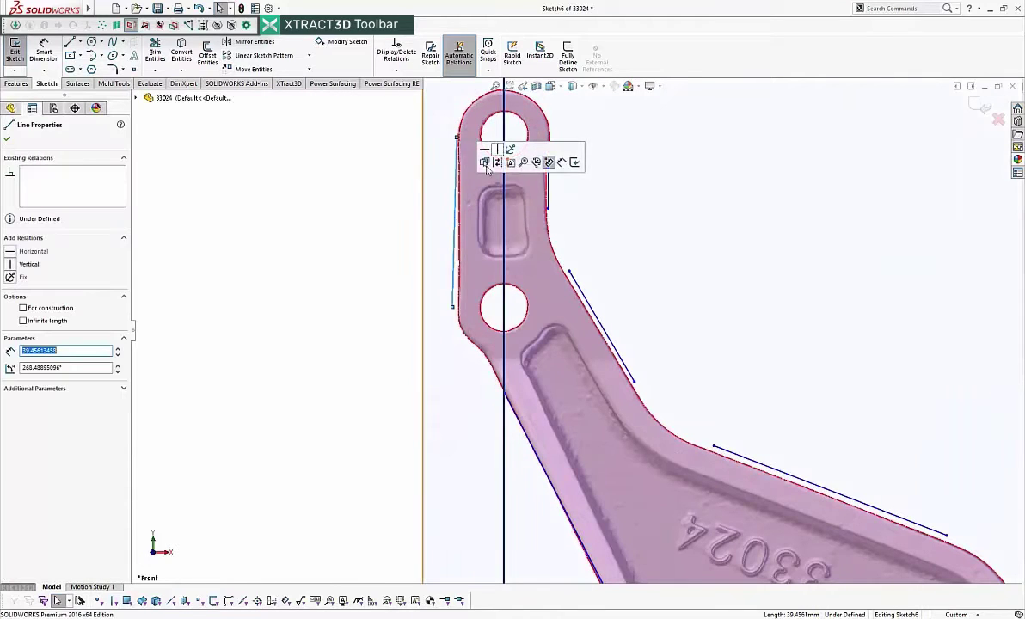
pyautogui.click(11, 264)
pyautogui.click(618, 205)
pyautogui.click(549, 186)
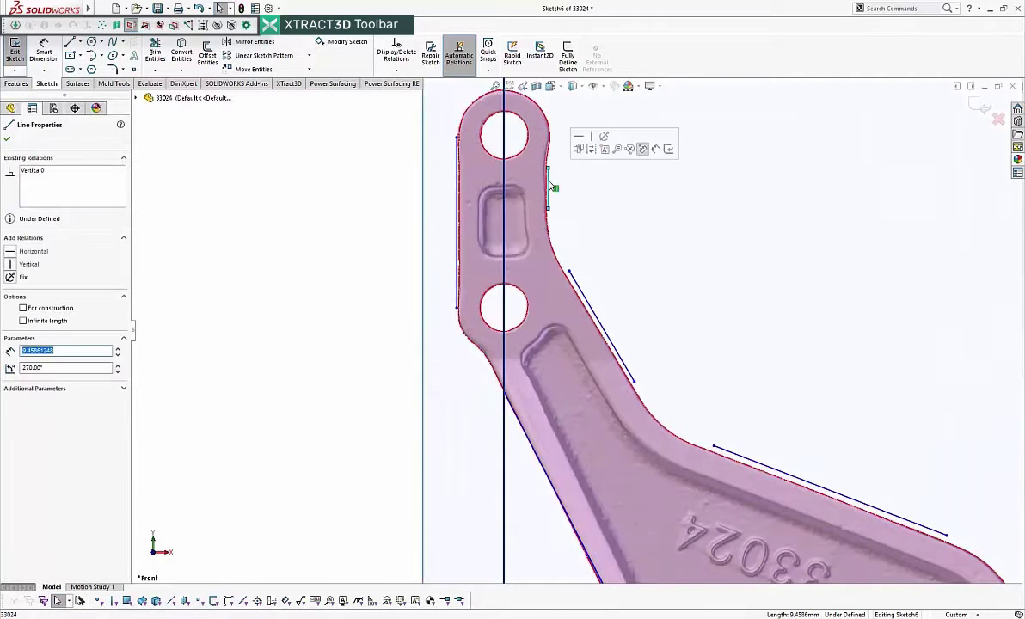
# - Draw a circle about 20.5 mm in diameter around the arm's upper hole, centred on the vertical reference line
pyautogui.click(560, 222)
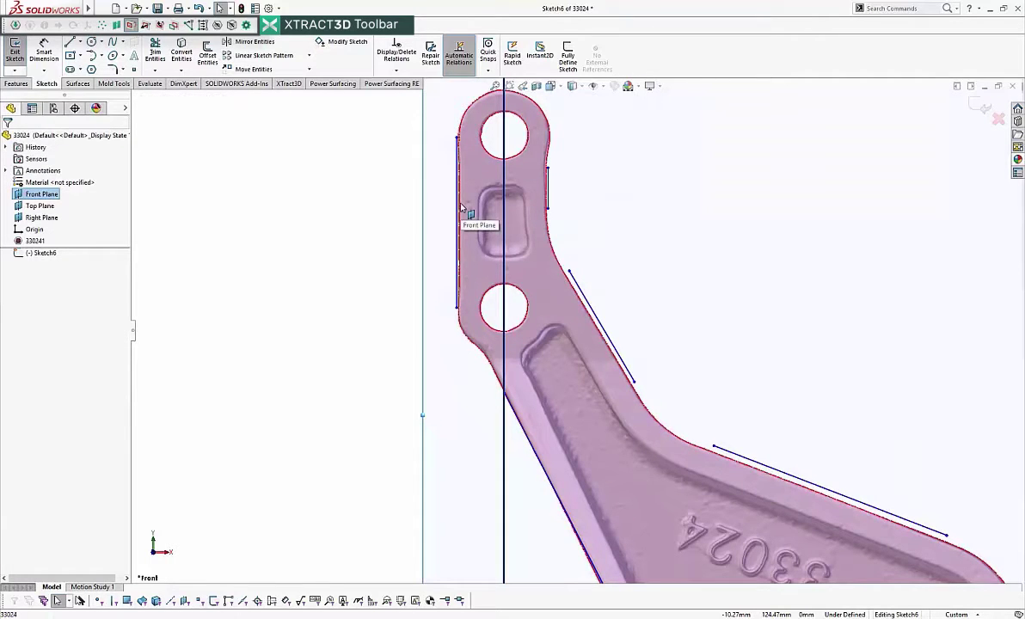
pyautogui.scroll(5, 469, 215)
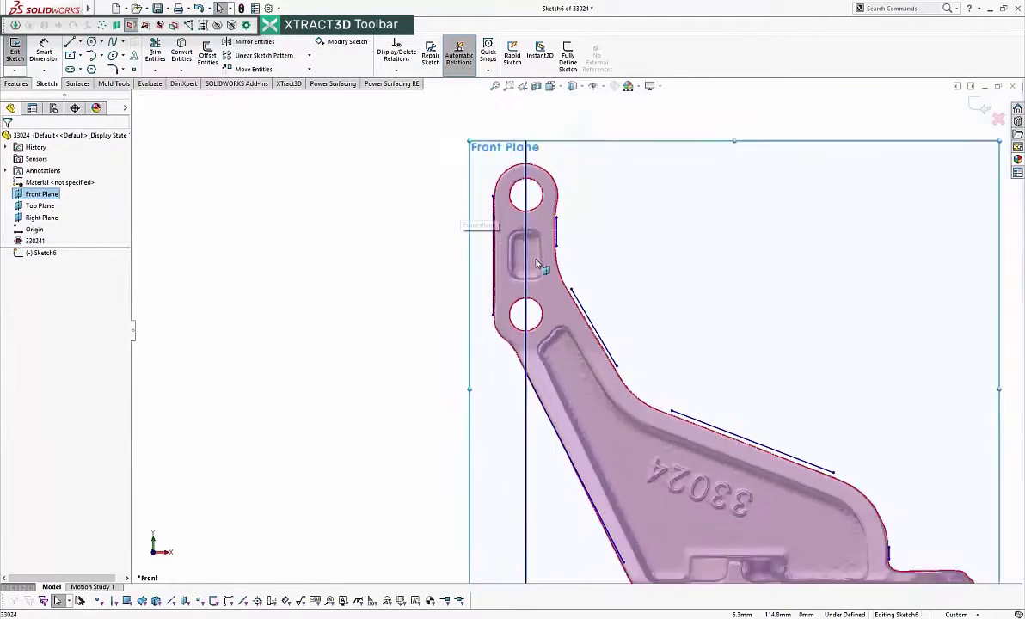
pyautogui.scroll(-4, 577, 310)
pyautogui.press('z')
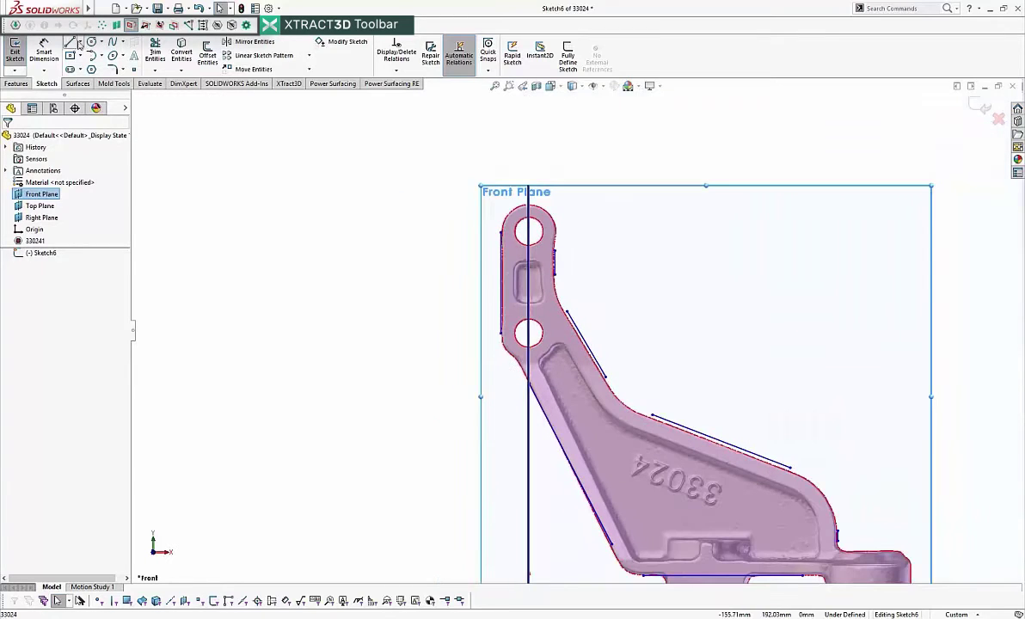
pyautogui.click(91, 42)
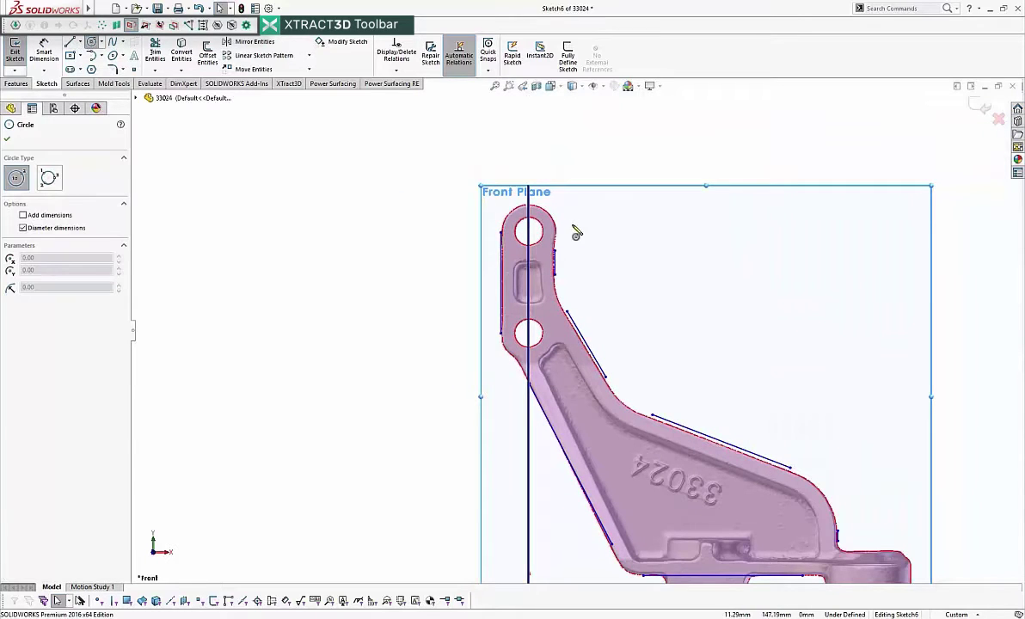
pyautogui.click(529, 230)
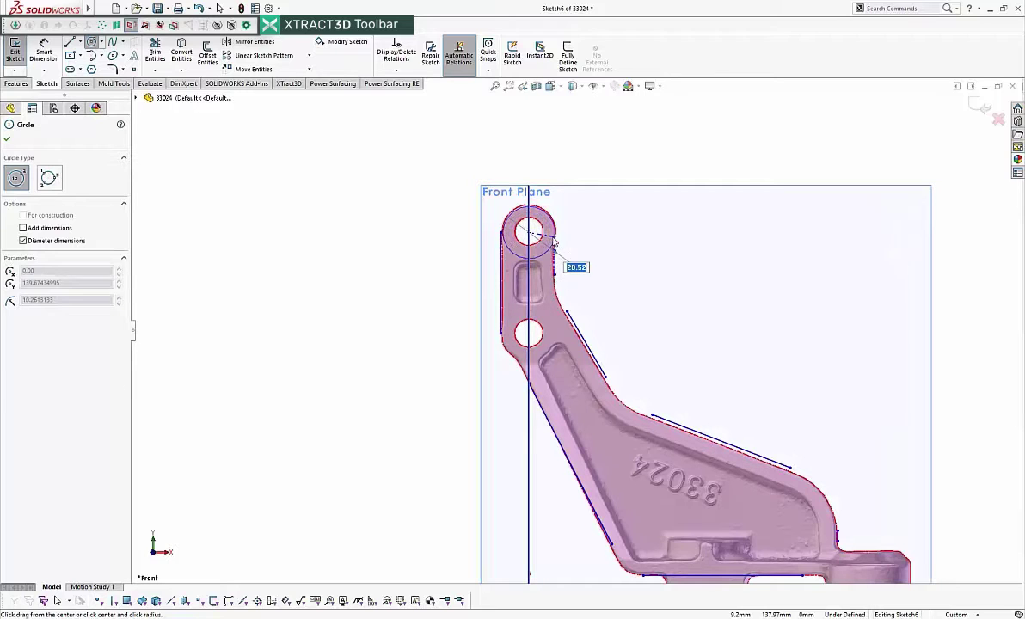
pyautogui.click(554, 239)
pyautogui.press('Escape')
pyautogui.scroll(5, 571, 344)
pyautogui.scroll(-3, 561, 427)
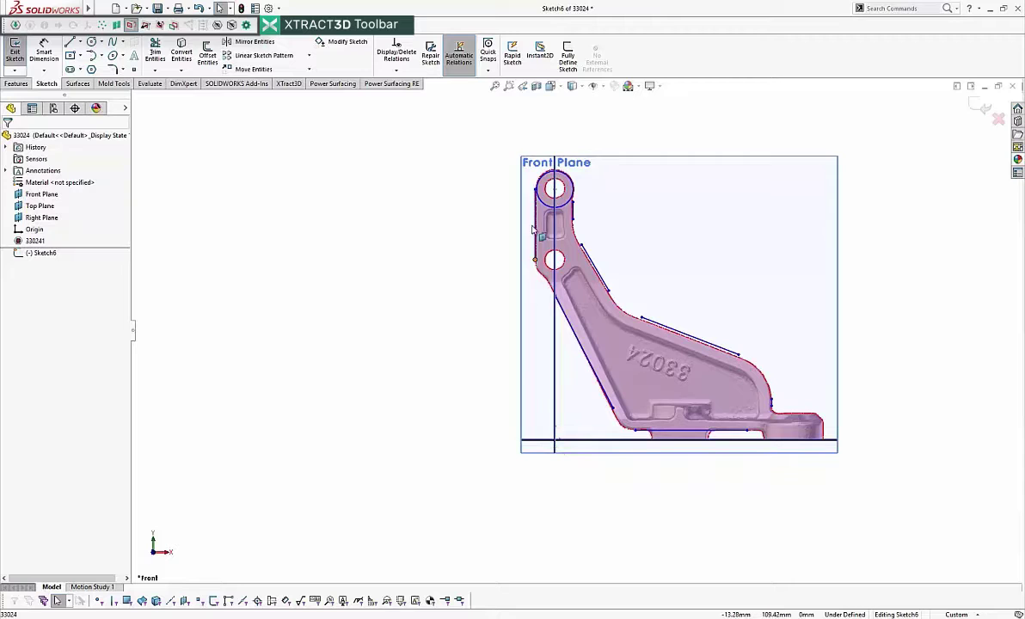
pyautogui.scroll(-3, 551, 188)
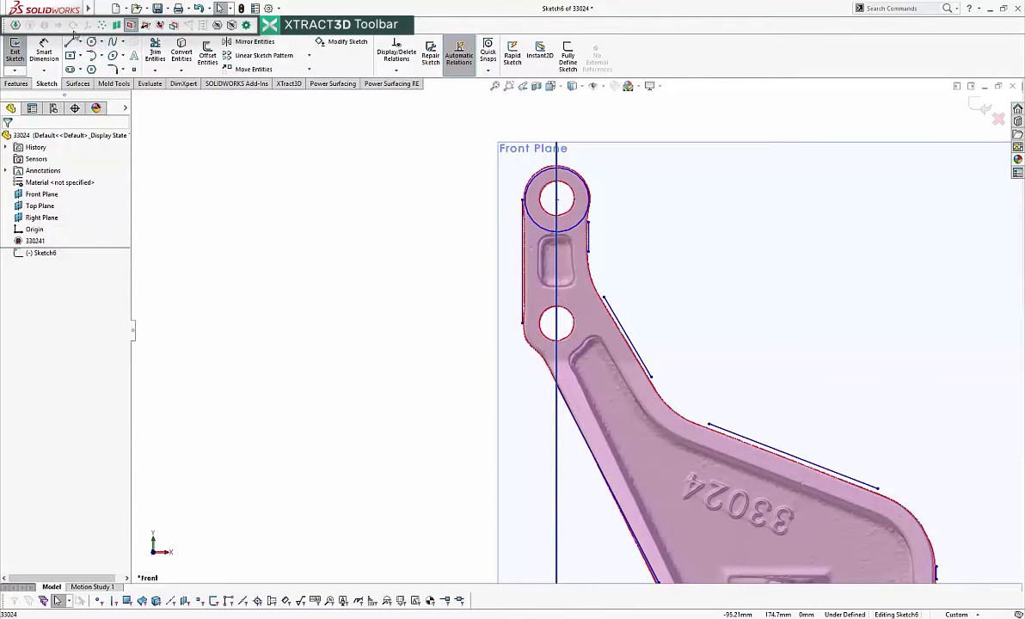
# - Dimension the height of the circle's centre above the horizontal base reference and set it to 140 mm
pyautogui.click(47, 48)
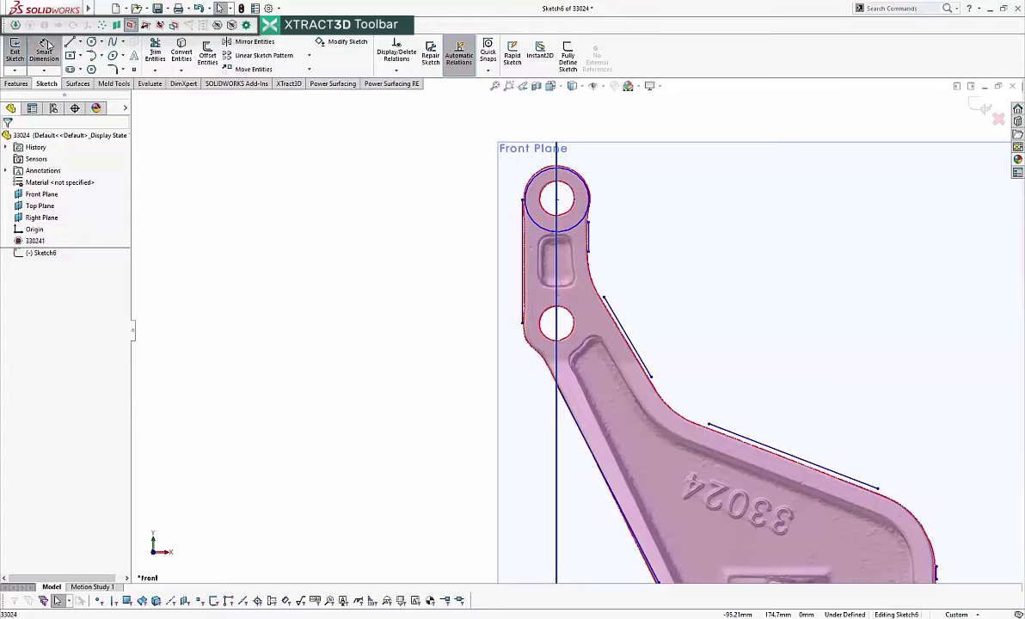
pyautogui.click(558, 202)
pyautogui.scroll(5, 602, 387)
pyautogui.click(590, 457)
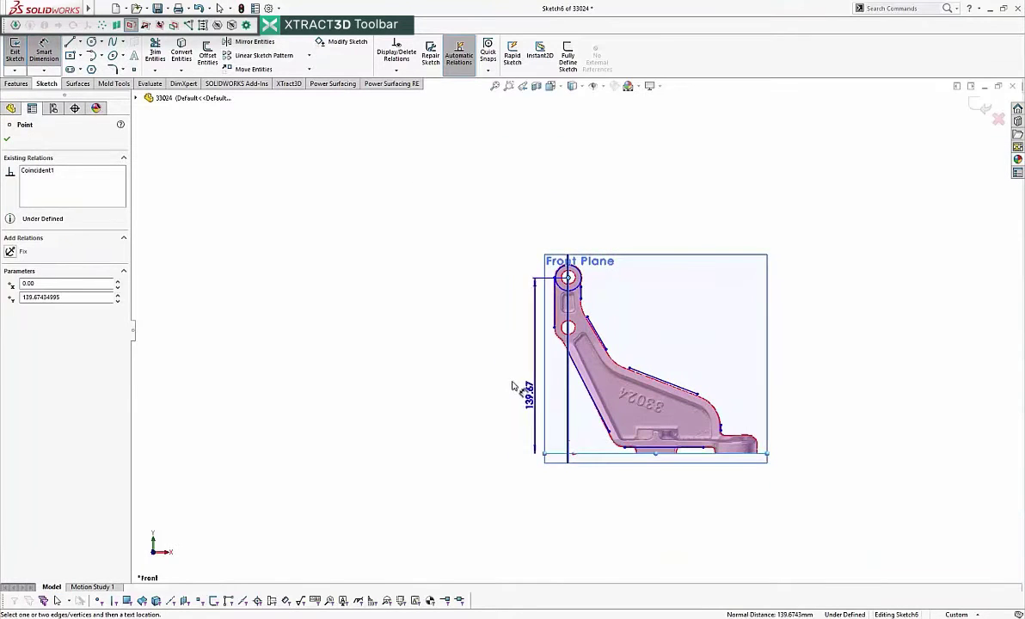
pyautogui.click(517, 389)
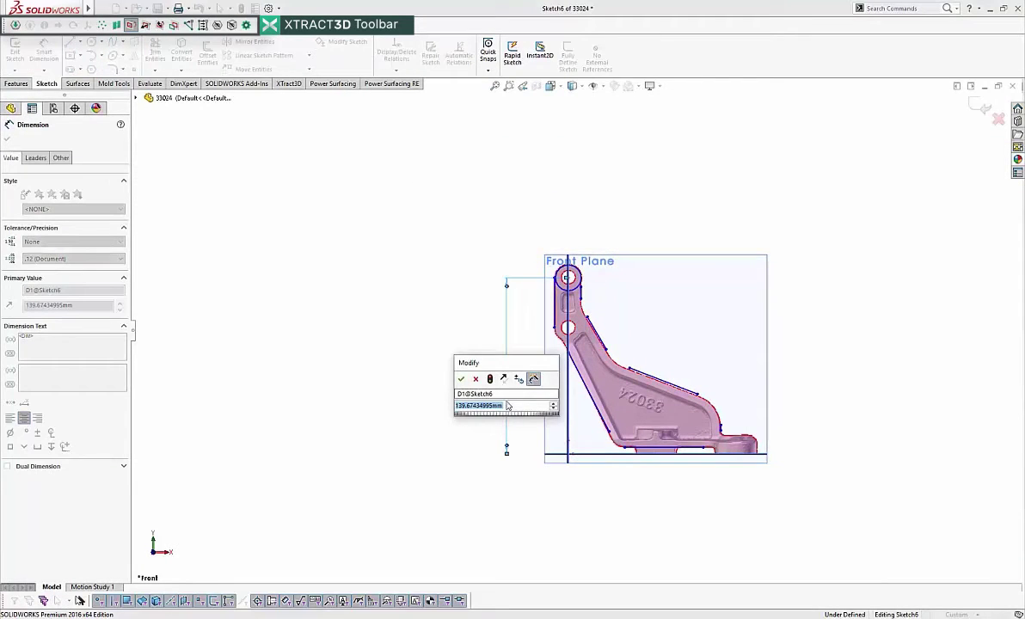
pyautogui.write('140')
pyautogui.press('Return')
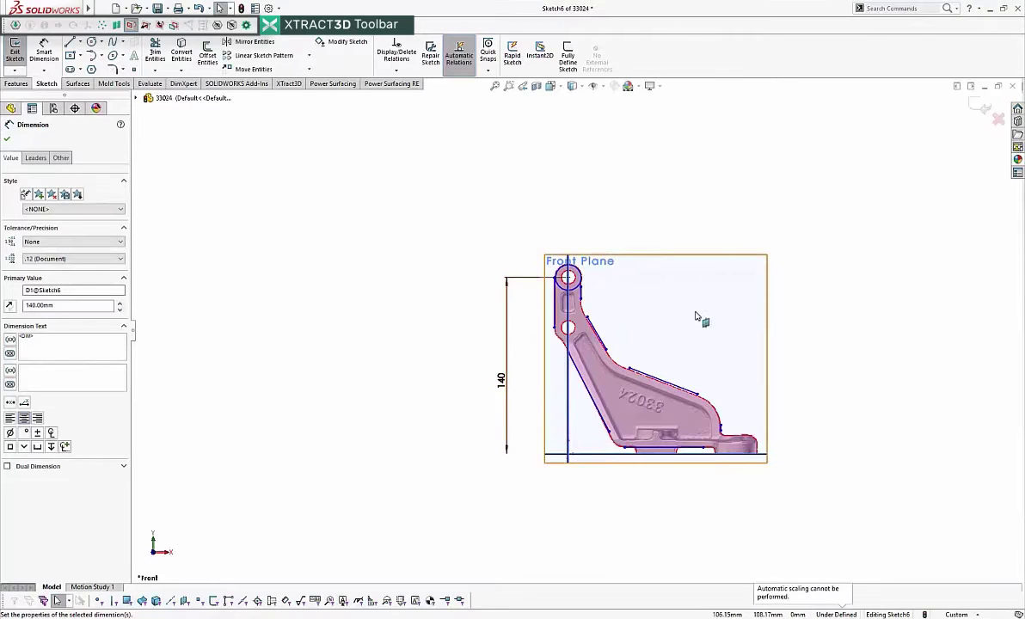
pyautogui.scroll(6, 576, 293)
pyautogui.press('Escape')
# - Attach the upper end of the arm's left edge line to the circle and add a Tangent relation between line and circle
pyautogui.rightClick(563, 282)
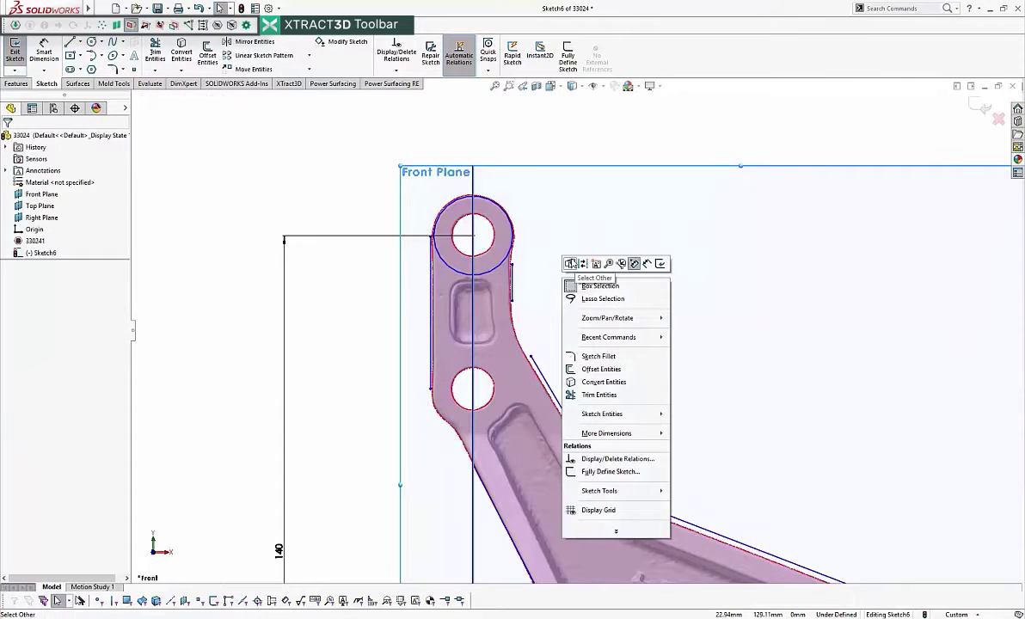
pyautogui.press('Escape')
pyautogui.scroll(3, 413, 234)
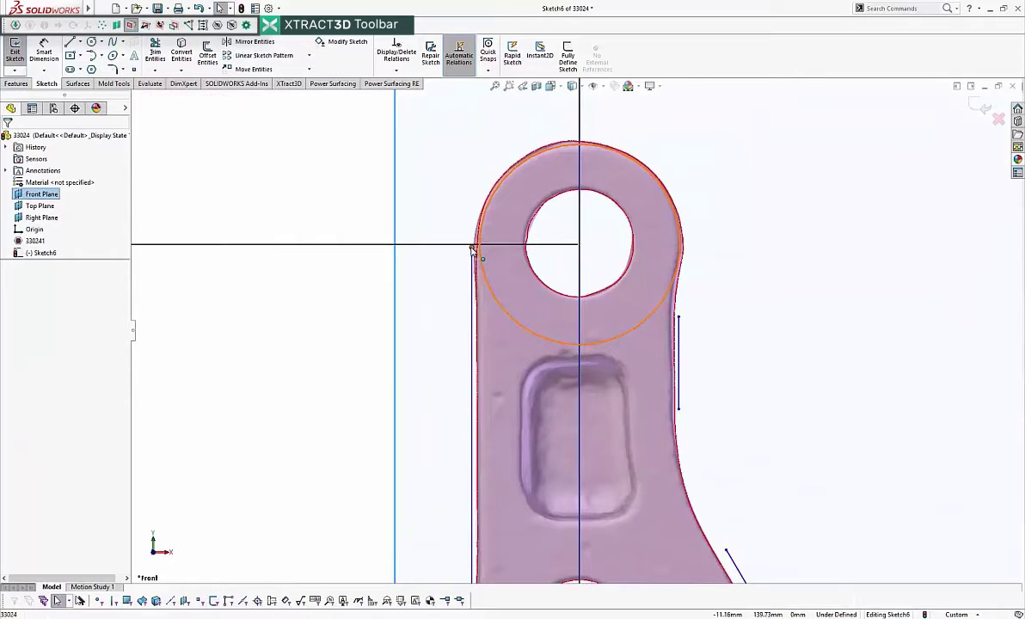
pyautogui.click(472, 247)
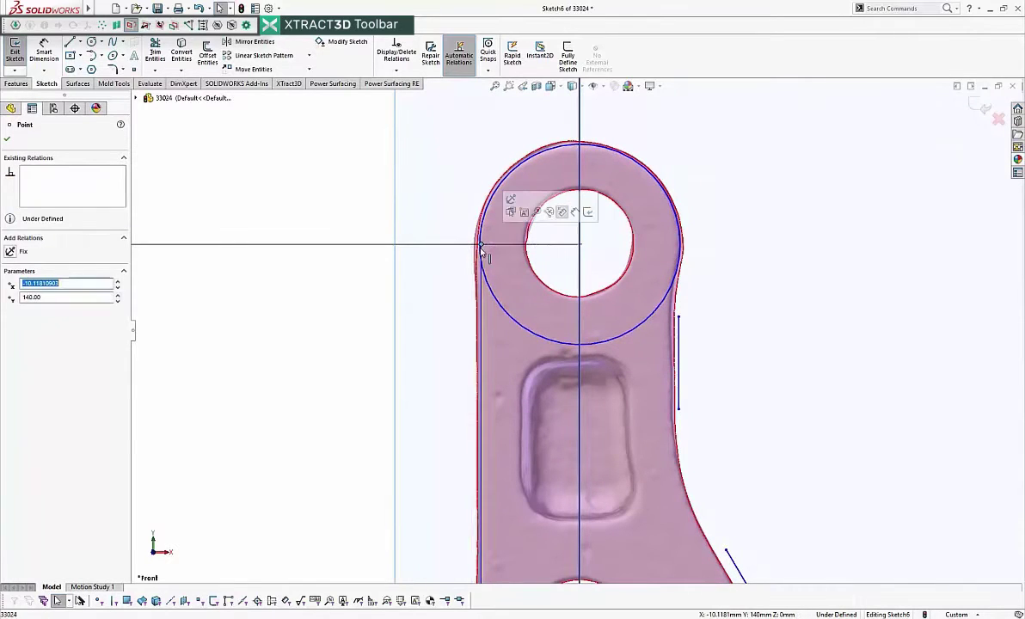
pyautogui.click(480, 277)
pyautogui.keyDown('ctrl'); pyautogui.click(485, 282); pyautogui.keyUp('ctrl')
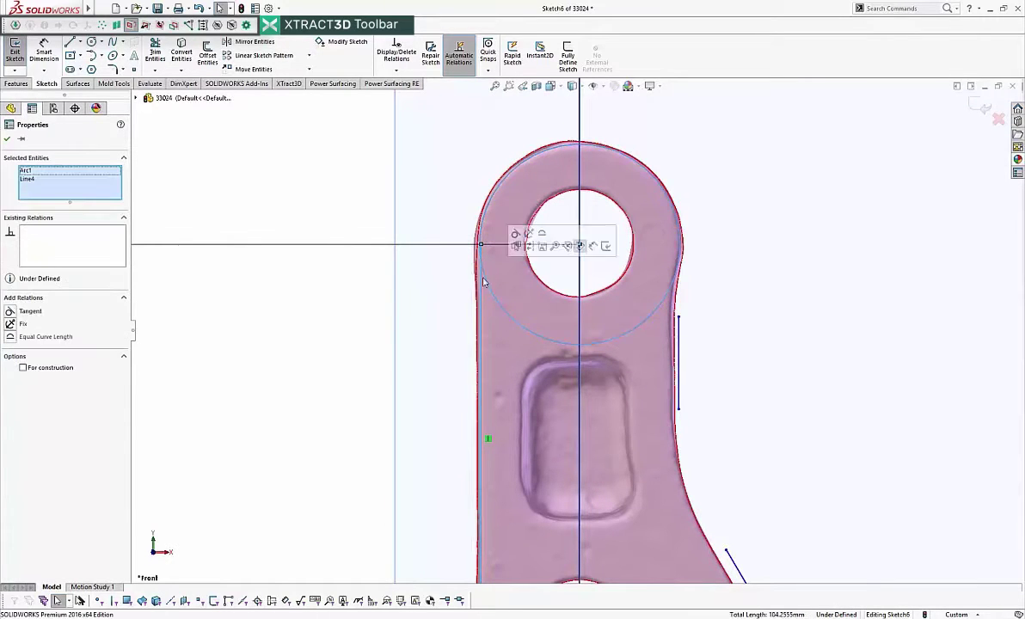
pyautogui.click(11, 312)
pyautogui.click(423, 298)
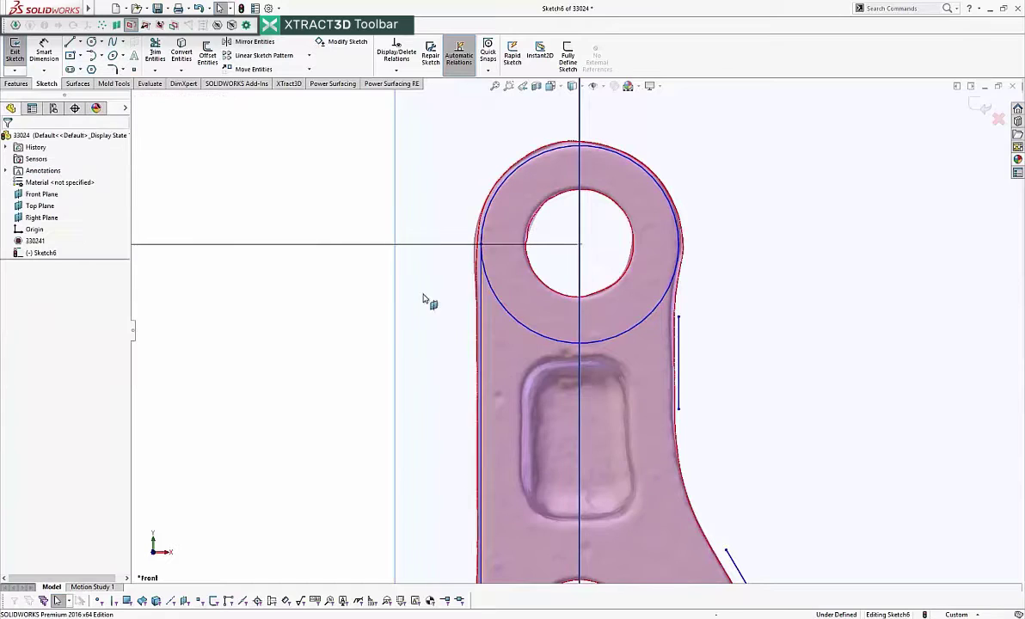
# - Move the tangent point outward to X about -10.61 mm so the circle and left line match the section outline
pyautogui.click(482, 245)
pyautogui.moveTo(481, 246); pyautogui.dragTo(480, 249)
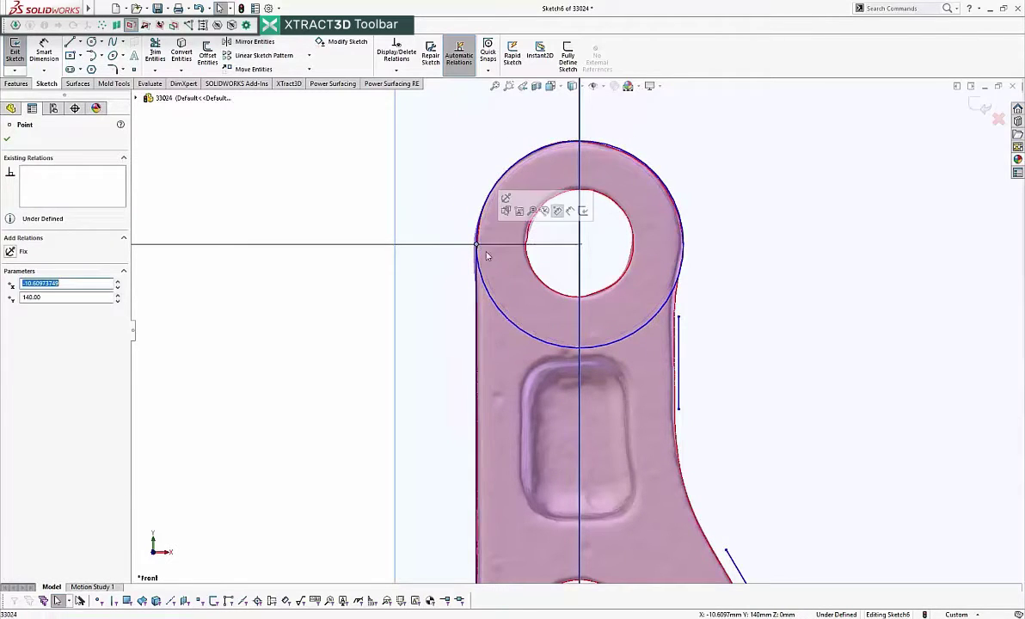
pyautogui.scroll(2, 514, 345)
pyautogui.scroll(4, 514, 345)
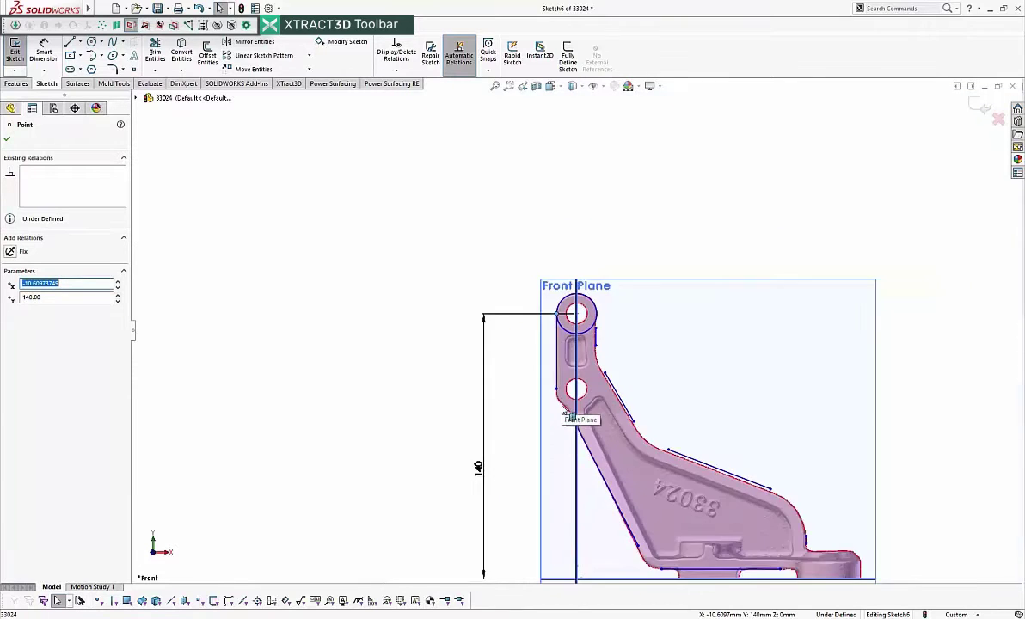
# - Move the short vertical line onto the section outline at the arm's right edge
pyautogui.scroll(-2, 637, 319)
pyautogui.scroll(-5, 639, 298)
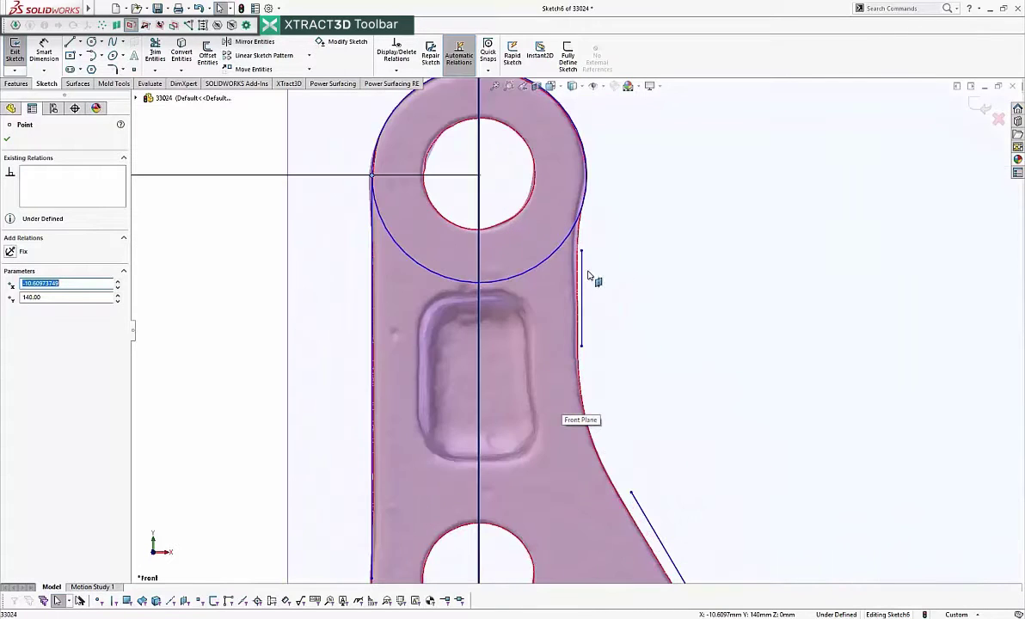
pyautogui.click(565, 292)
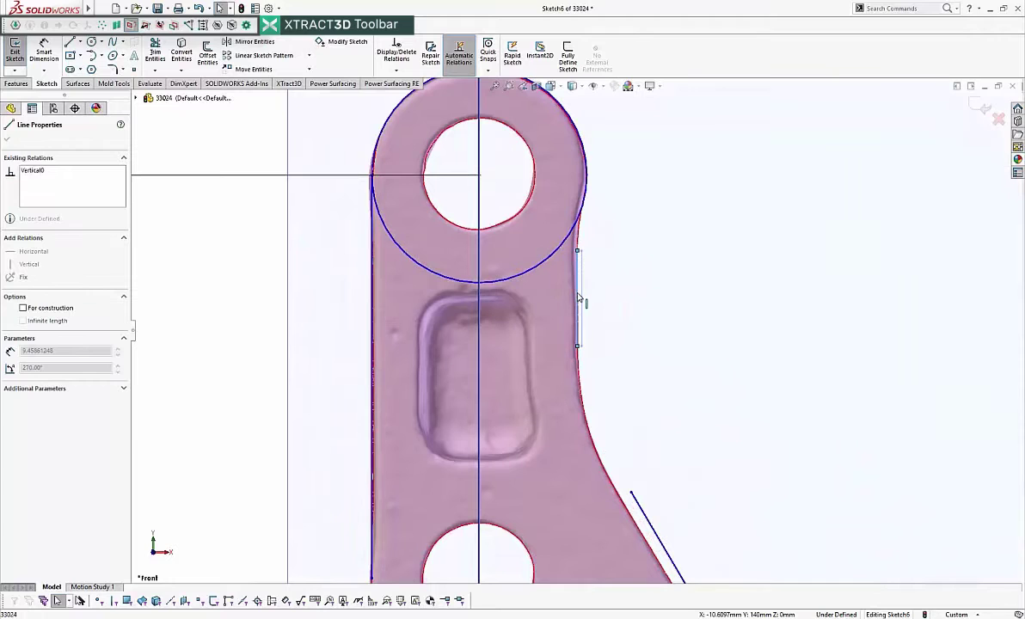
pyautogui.click(616, 318)
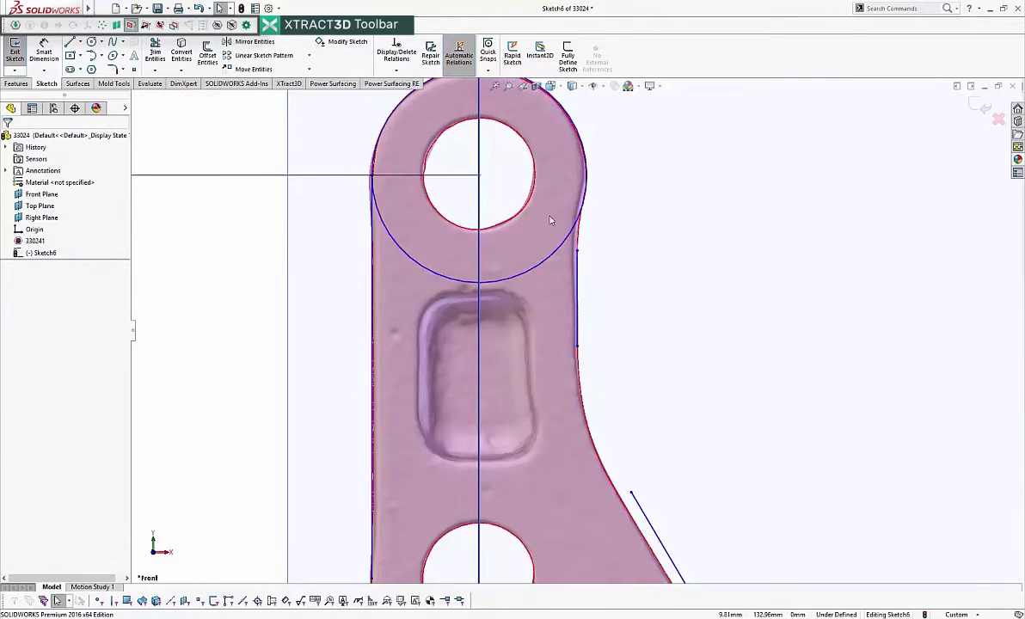
# - Extend the arm's right edge line up to the circle and Power trim the circle's lower portion between the two side lines
pyautogui.click(153, 51)
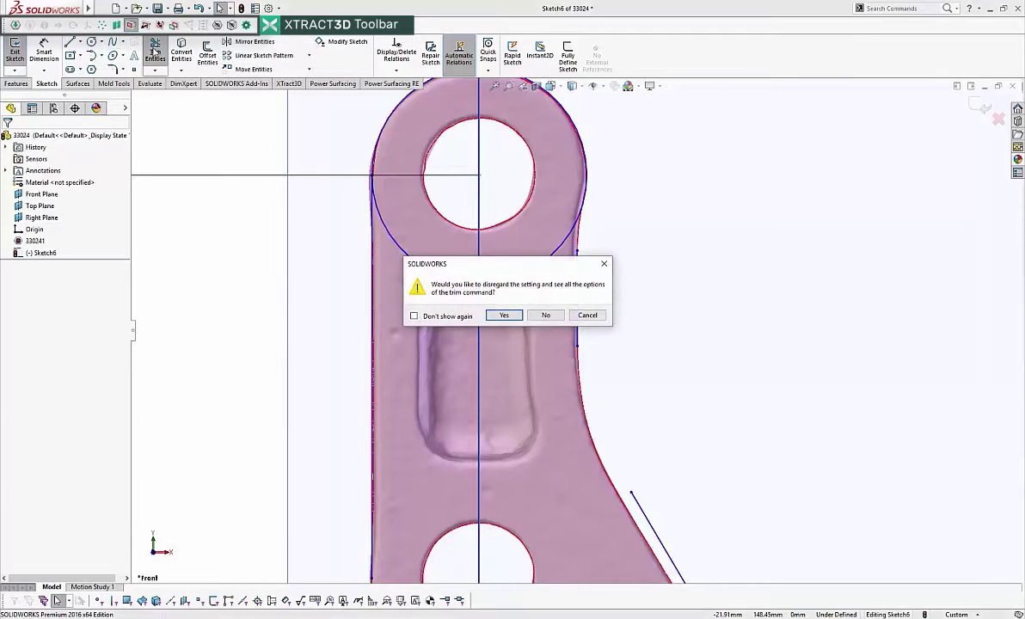
pyautogui.click(504, 316)
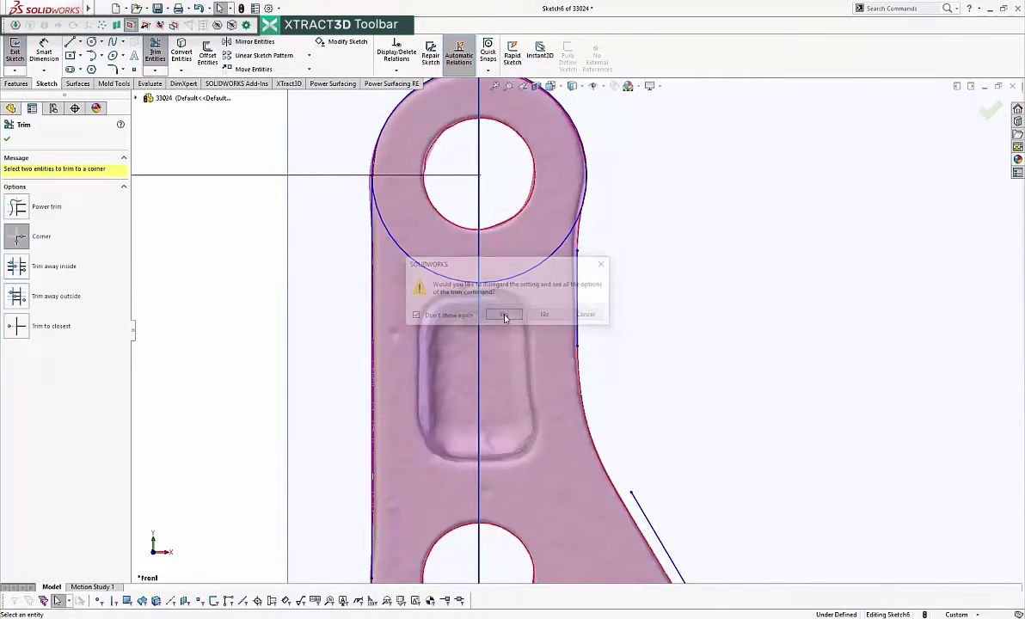
pyautogui.click(21, 205)
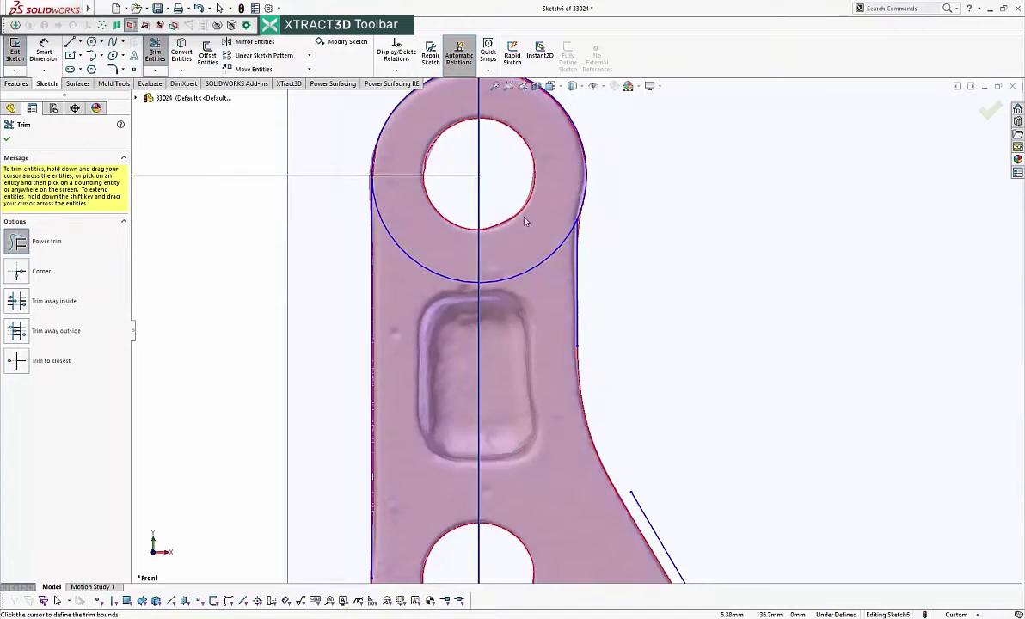
pyautogui.moveTo(516, 256); pyautogui.dragTo(521, 299)
pyautogui.scroll(5, 512, 295)
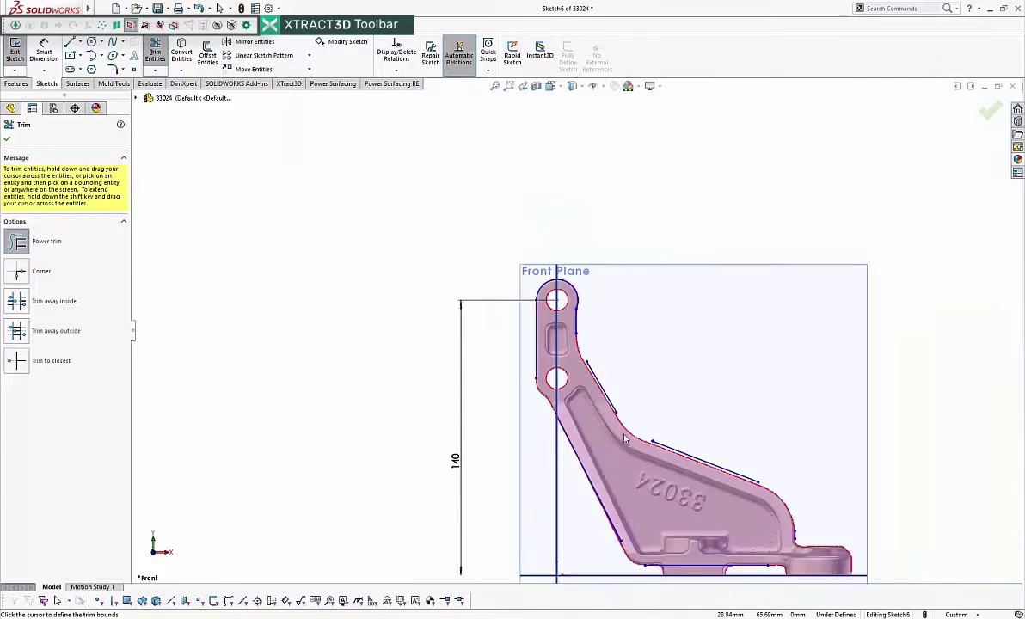
pyautogui.scroll(-3, 590, 349)
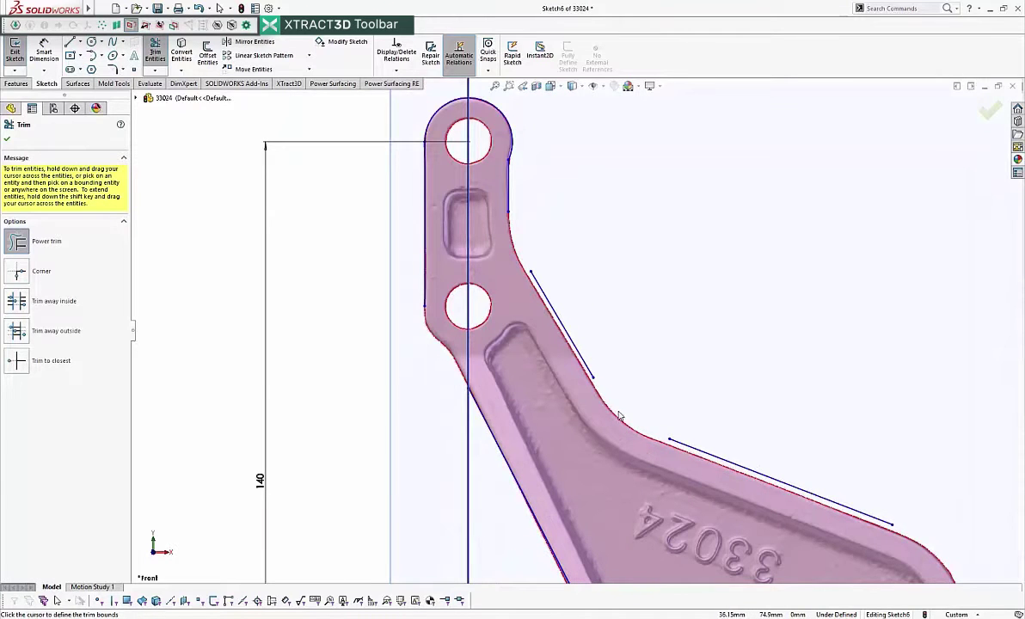
pyautogui.scroll(3, 619, 416)
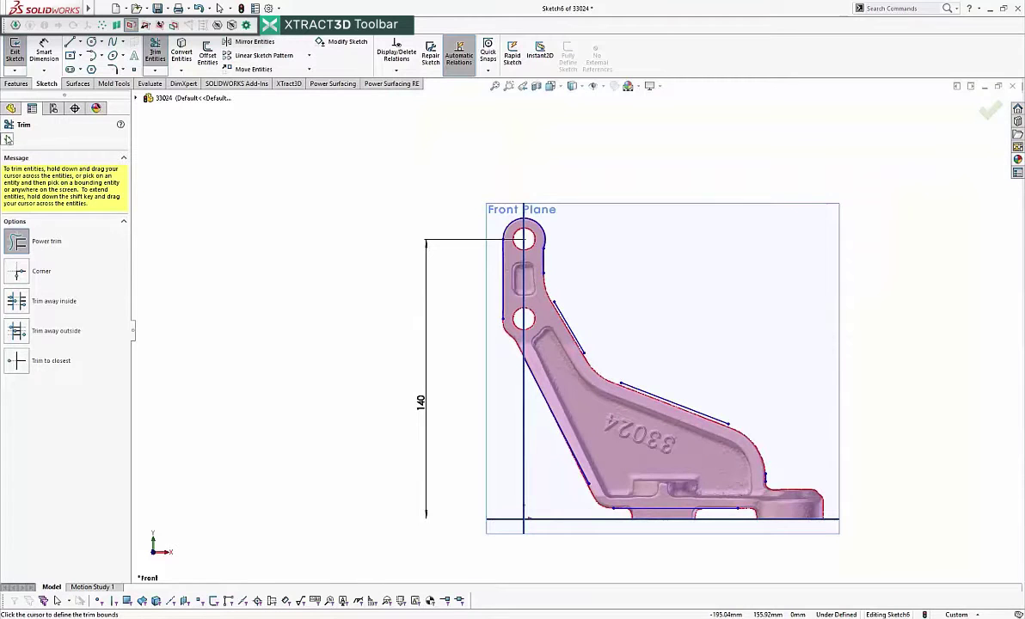
pyautogui.press('Escape')
pyautogui.moveTo(742, 280)
pyautogui.mouseDown()
pyautogui.moveTo(549, 476)
pyautogui.moveTo(543, 469)
pyautogui.mouseUp()
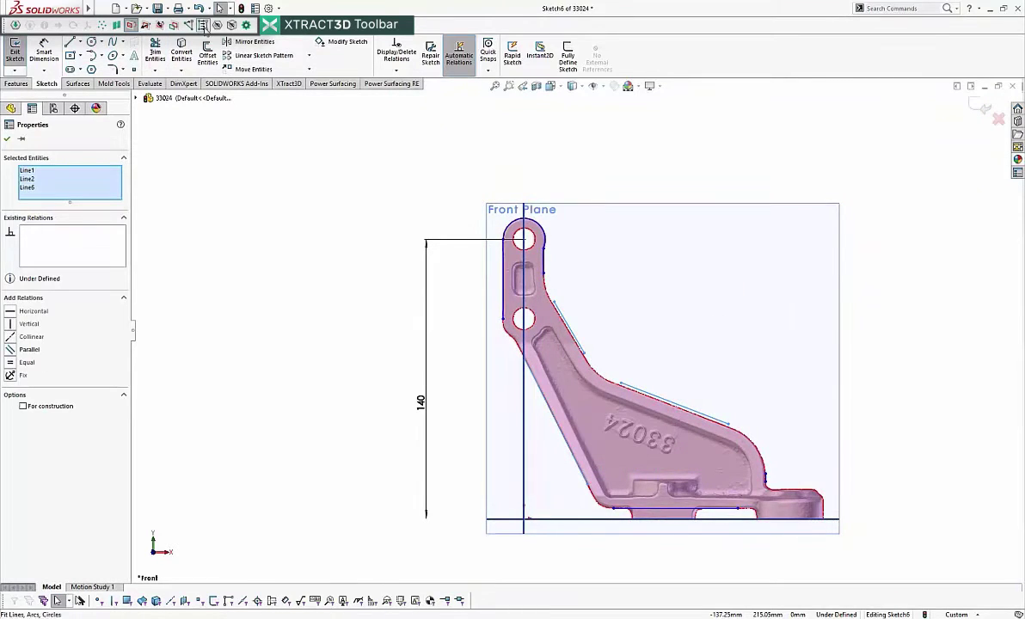
pyautogui.press('Escape')
pyautogui.scroll(2, 587, 369)
pyautogui.scroll(-5, 624, 369)
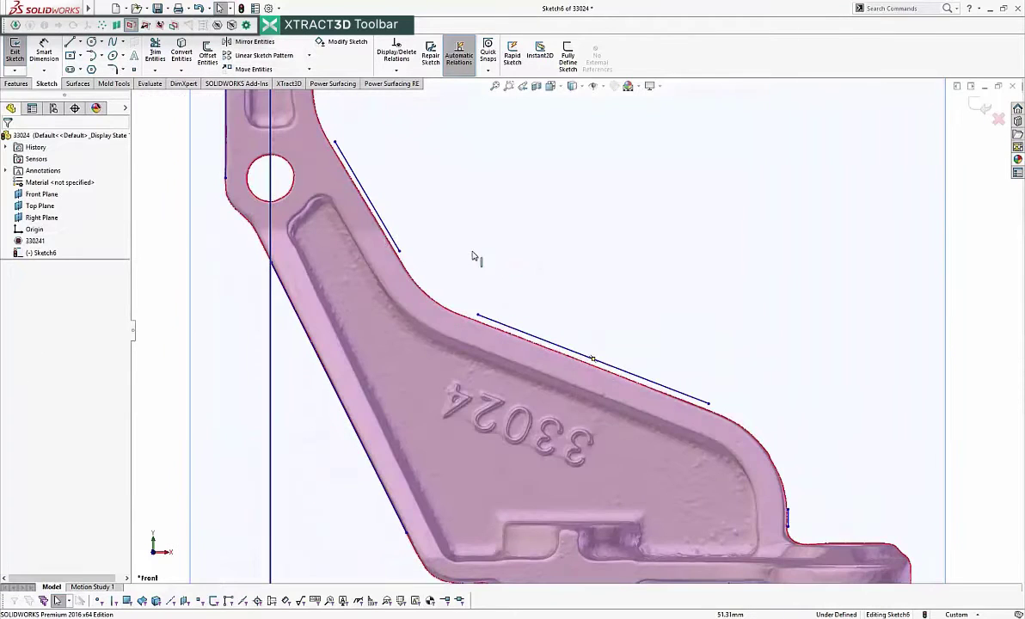
pyautogui.click(389, 234)
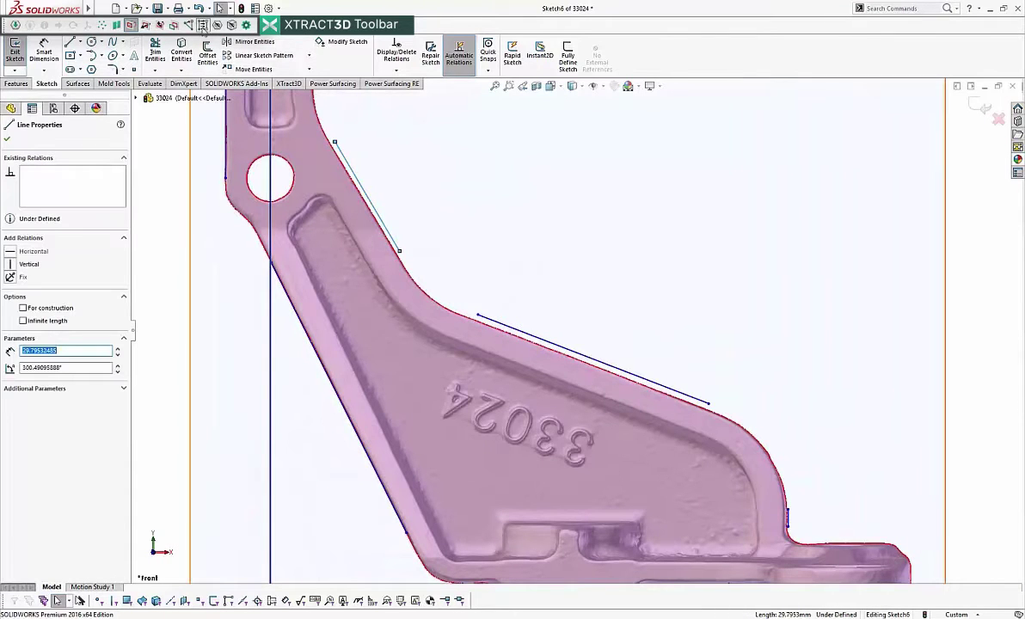
pyautogui.scroll(3, 394, 181)
pyautogui.scroll(-2, 392, 181)
pyautogui.click(561, 245)
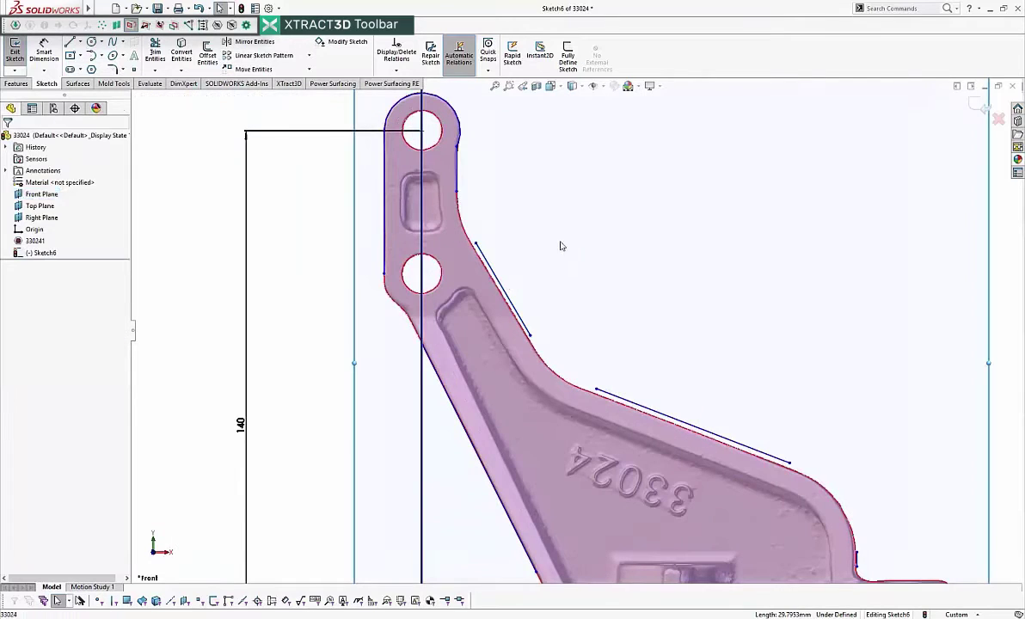
# - Move the steep slope line onto the section outline below the arm
pyautogui.click(501, 283)
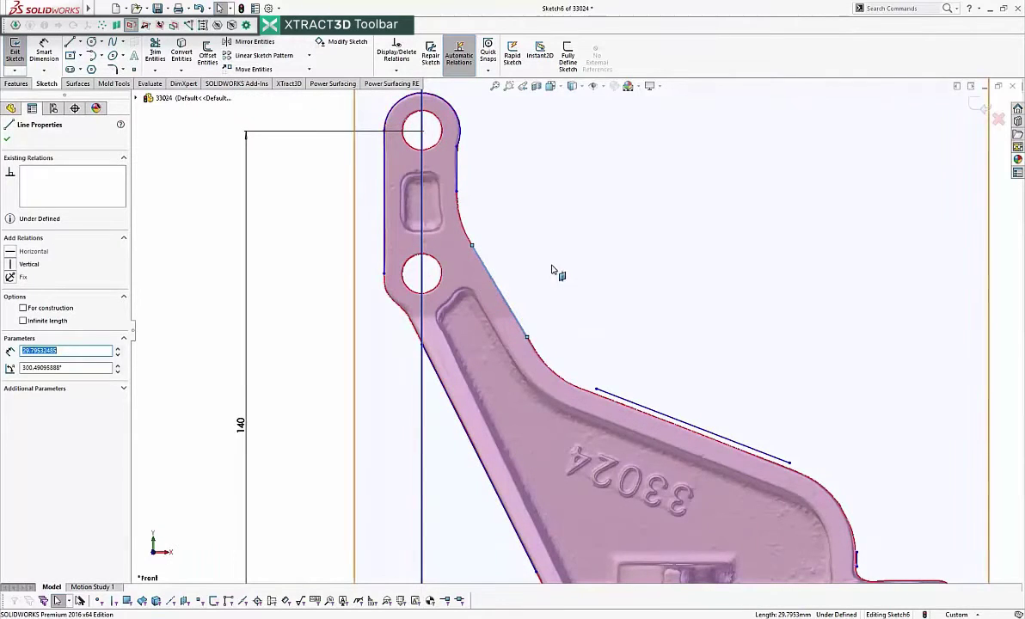
pyautogui.scroll(3, 637, 348)
pyautogui.press('Escape')
# - Move the gentle slope line onto the section outline above the 33024 lettering
pyautogui.scroll(-4, 614, 366)
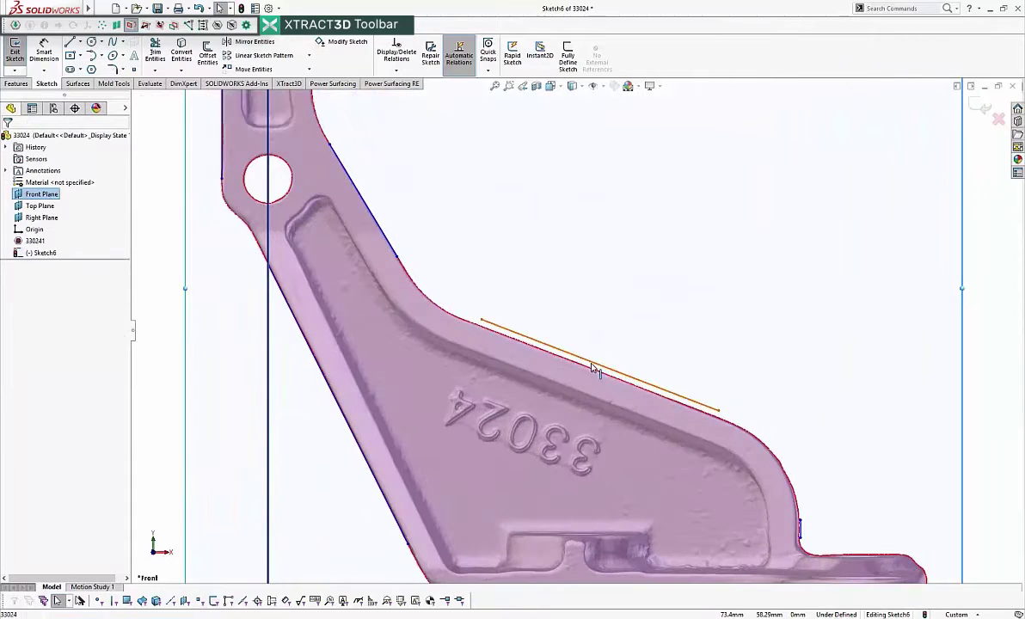
pyautogui.click(591, 368)
pyautogui.moveTo(590, 364); pyautogui.dragTo(589, 370)
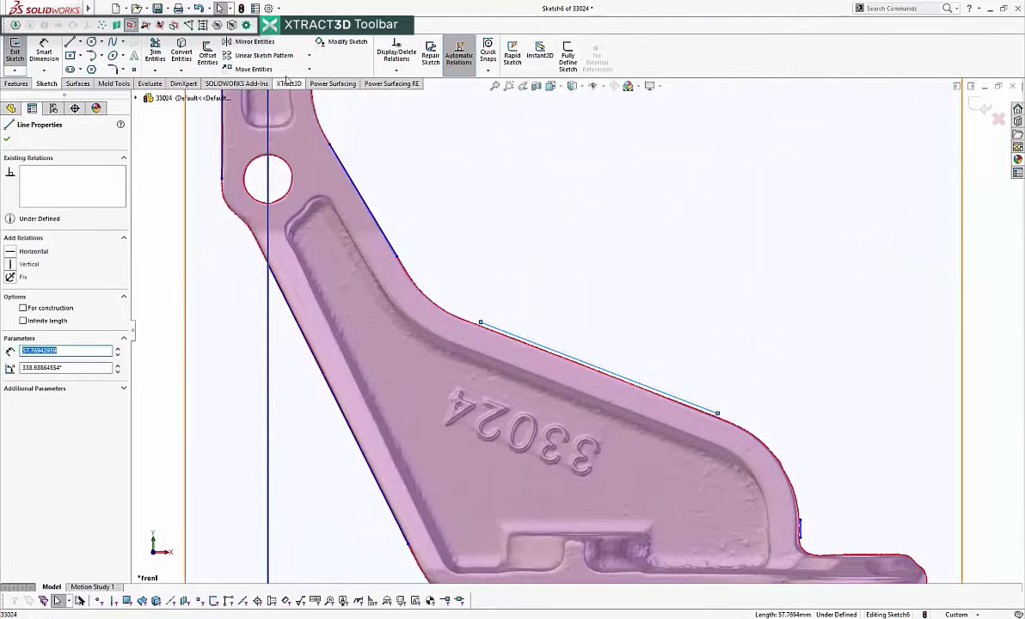
pyautogui.scroll(4, 590, 312)
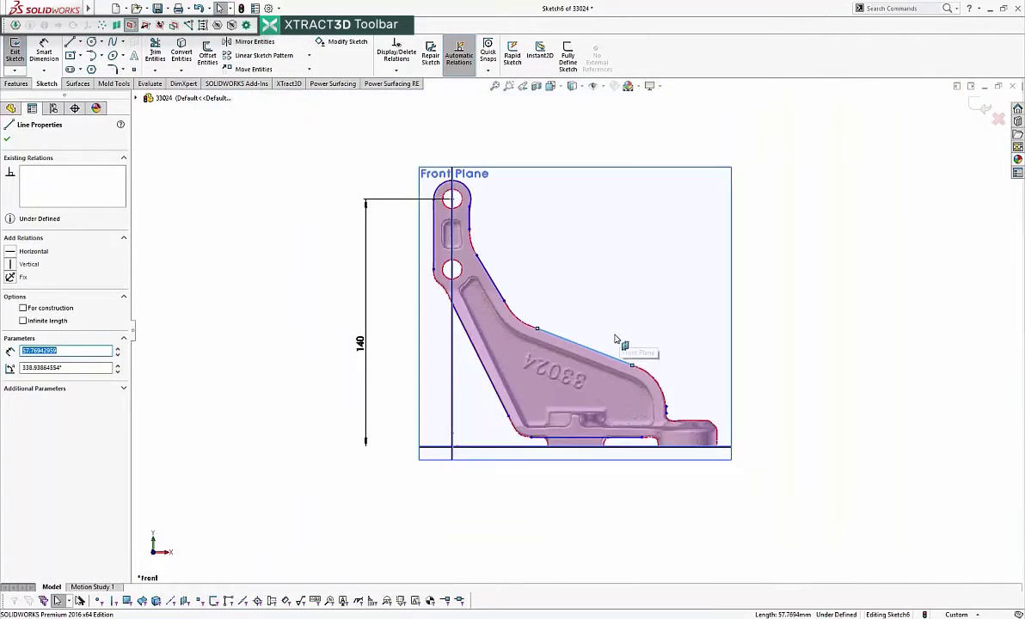
# - Fit the short vertical line just above the base boss onto the Front Plane section outline
pyautogui.scroll(-5, 641, 407)
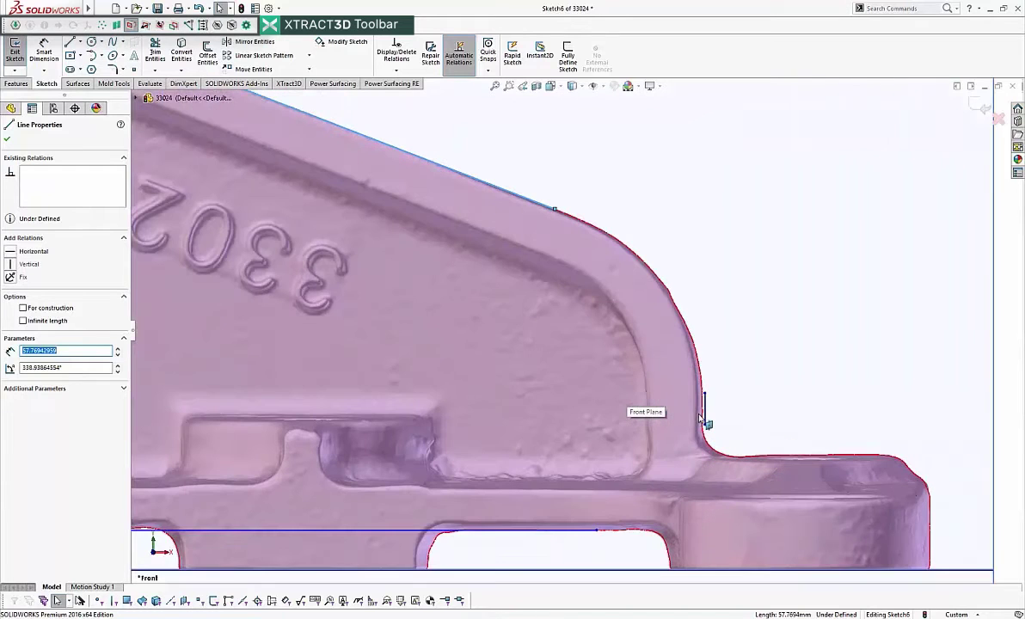
pyautogui.click(706, 414)
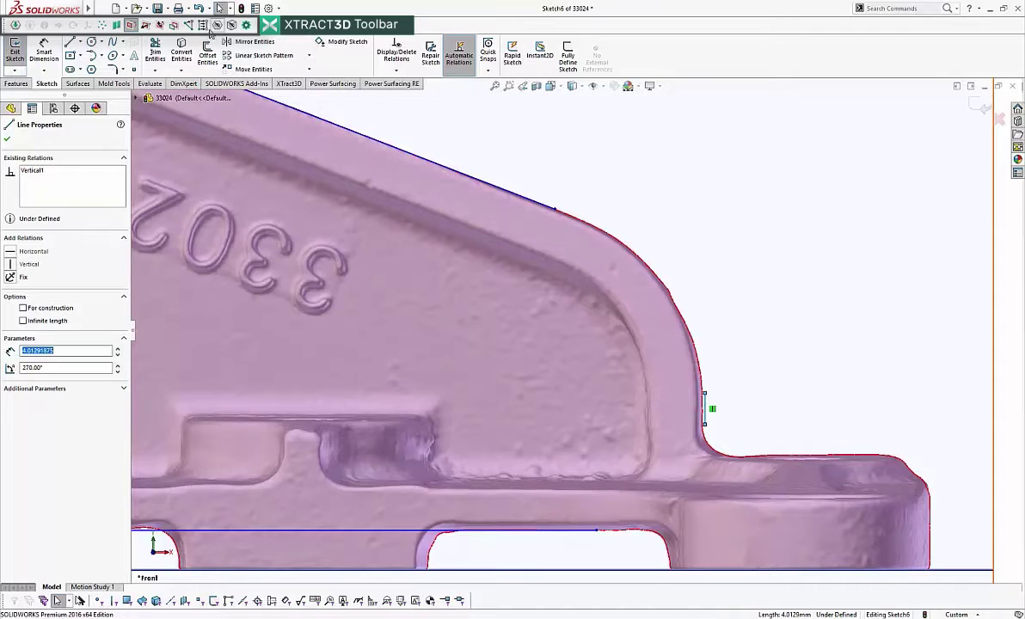
pyautogui.click(728, 419)
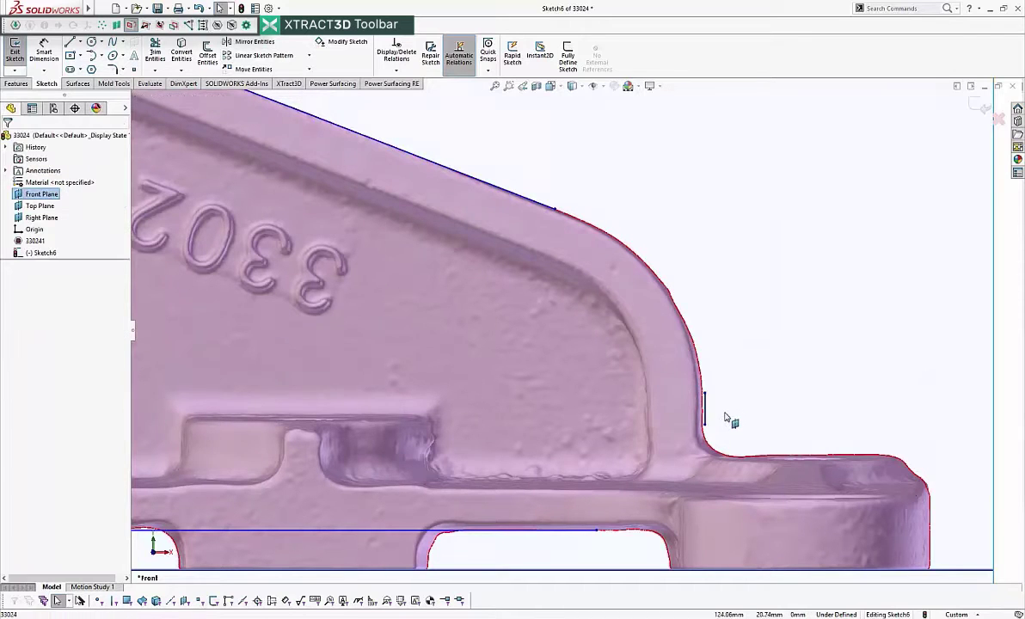
pyautogui.scroll(-3, 652, 371)
pyautogui.click(645, 370)
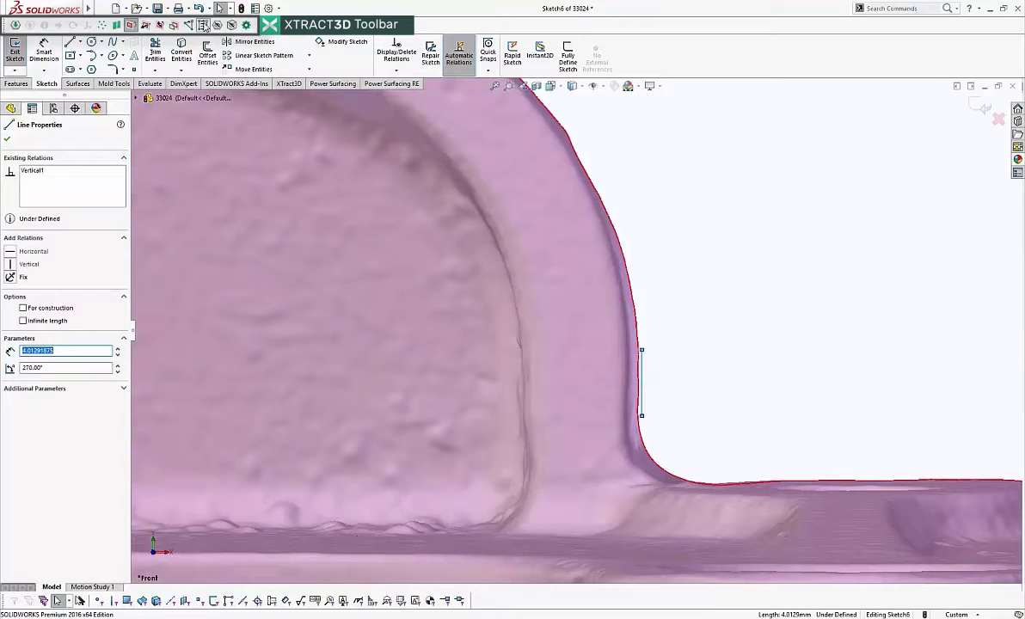
pyautogui.click(638, 338)
pyautogui.scroll(-2, 636, 368)
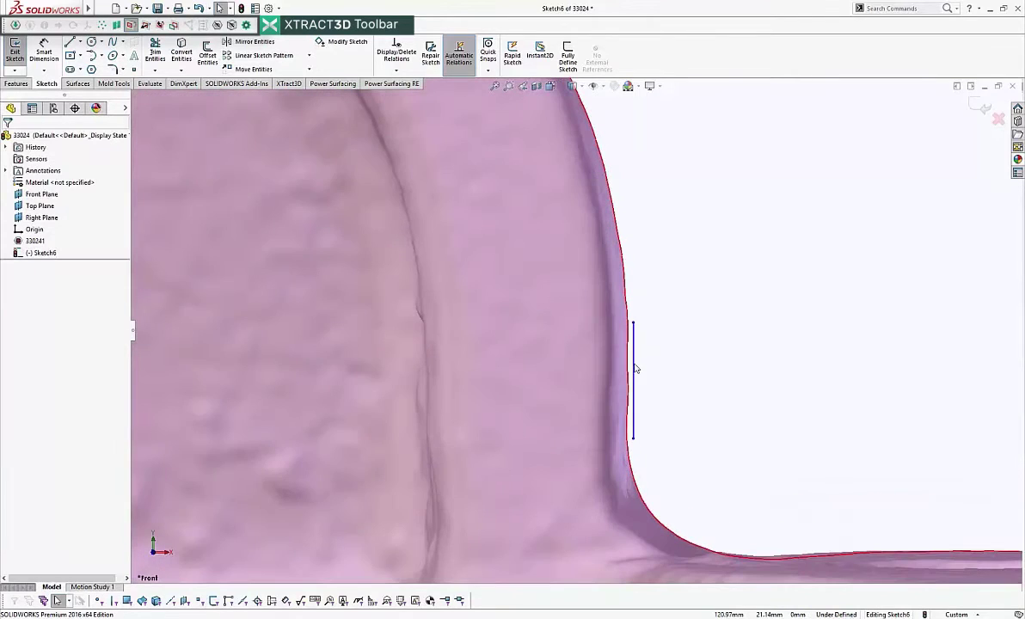
pyautogui.click(638, 354)
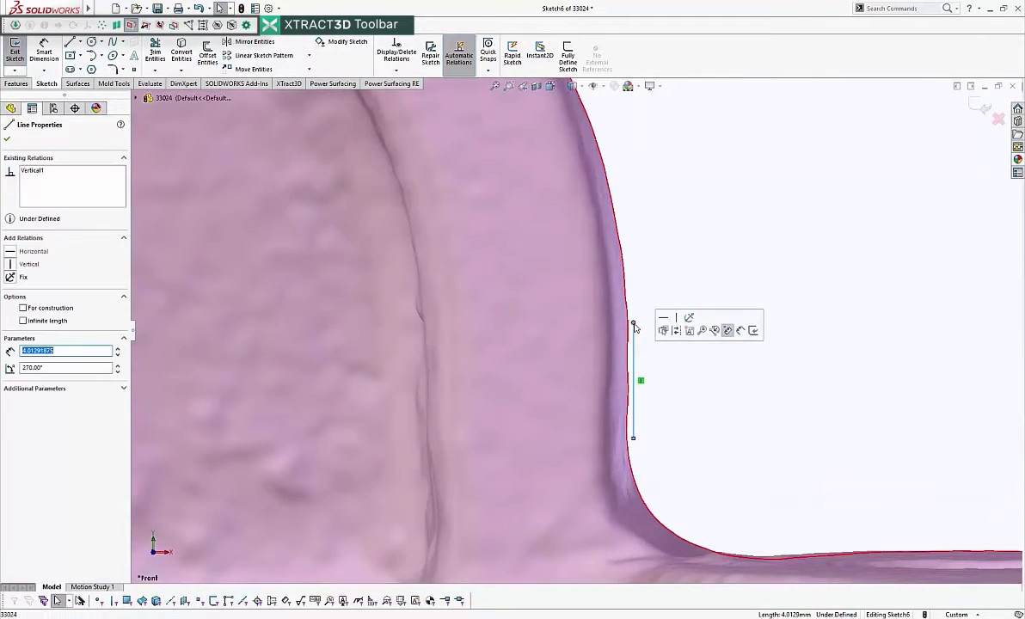
pyautogui.click(633, 325)
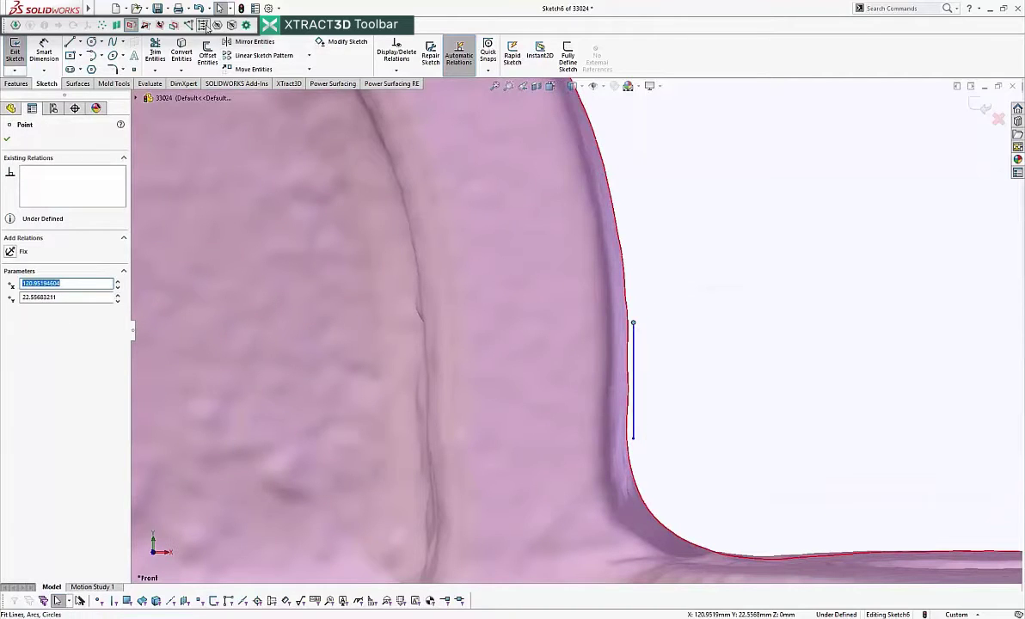
pyautogui.click(189, 27)
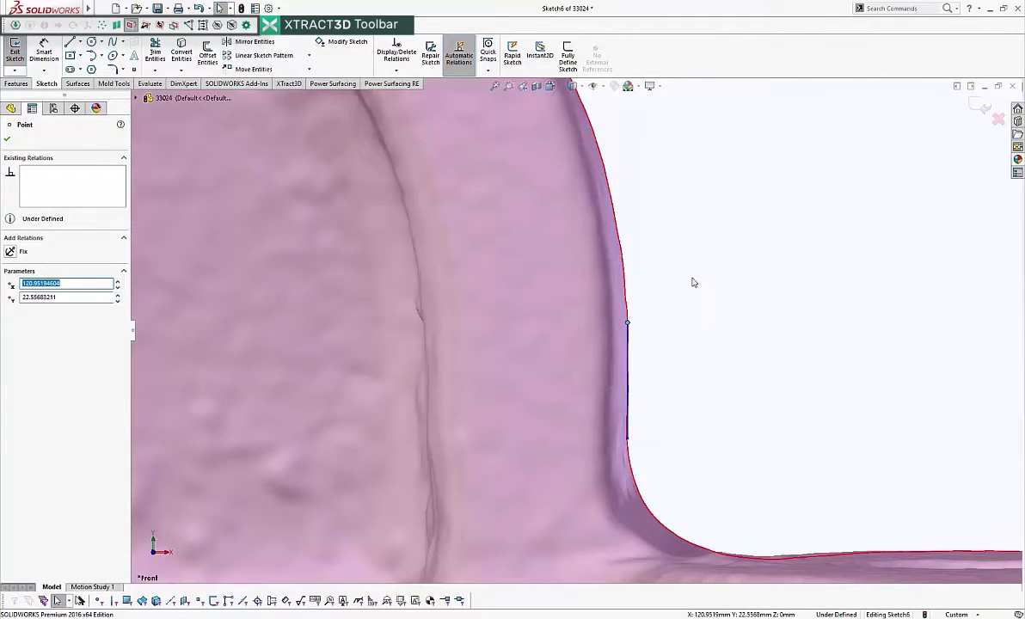
pyautogui.press('Escape')
# - Examine how the sketch lines around the rounded shoulder and along the base's underside match the section outline
pyautogui.scroll(8, 670, 309)
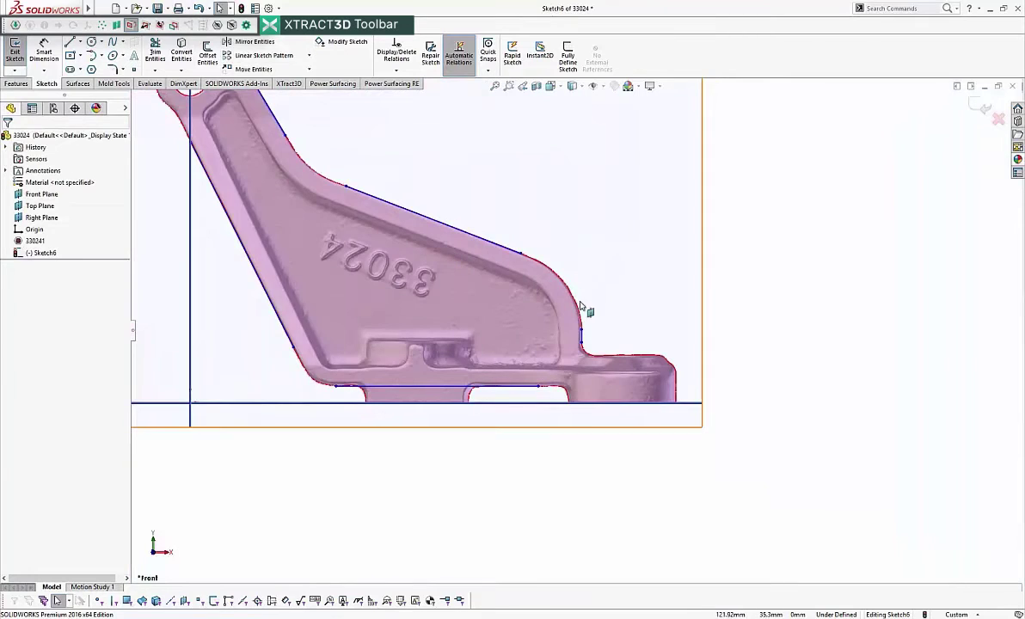
pyautogui.scroll(-5, 582, 305)
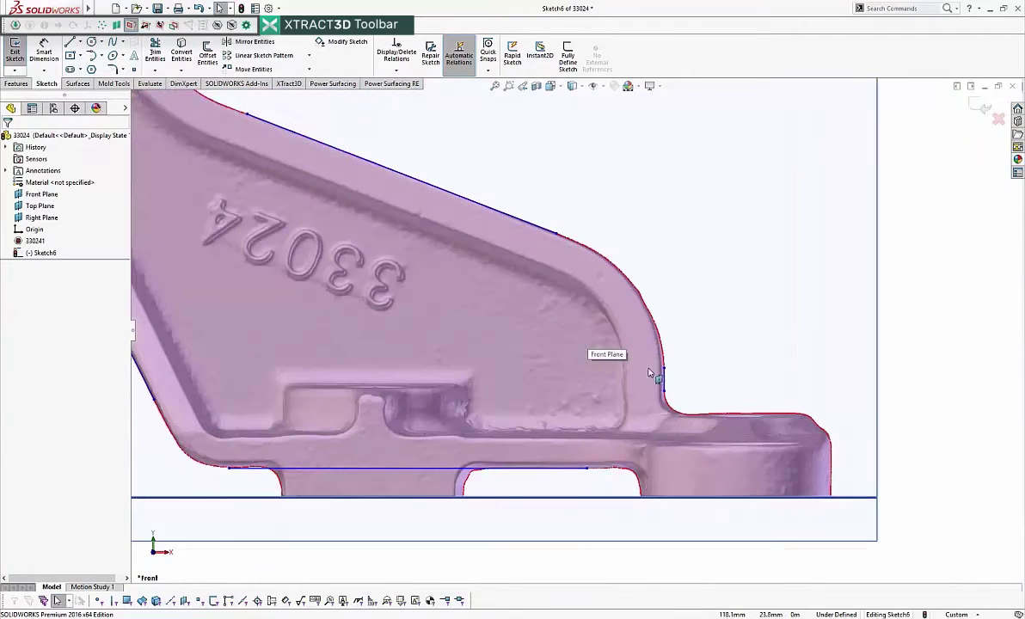
pyautogui.scroll(-3, 651, 377)
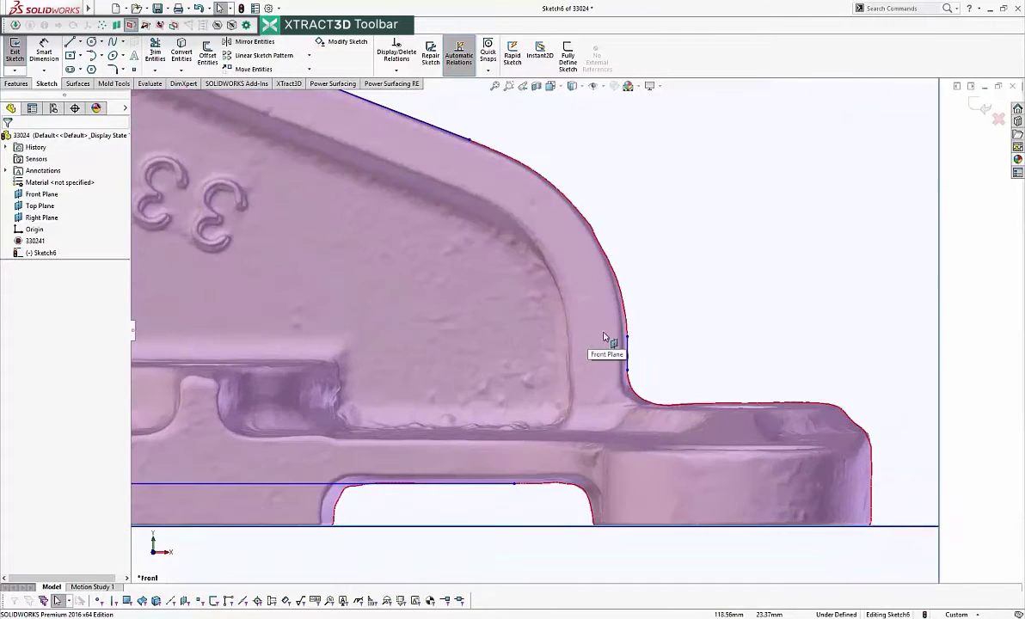
pyautogui.scroll(2, 577, 346)
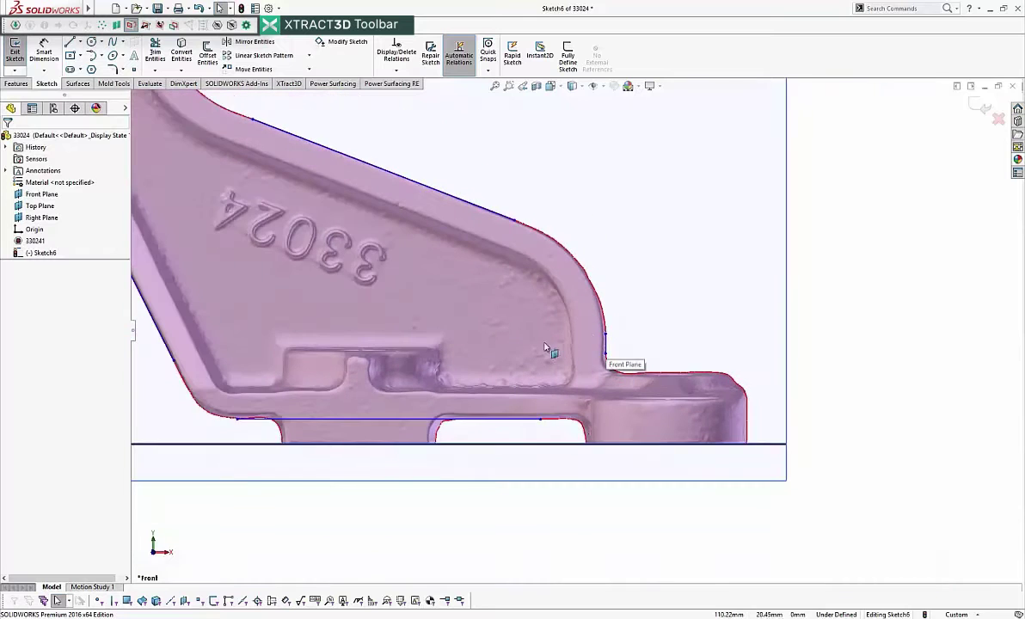
pyautogui.scroll(2, 544, 348)
pyautogui.scroll(-5, 611, 385)
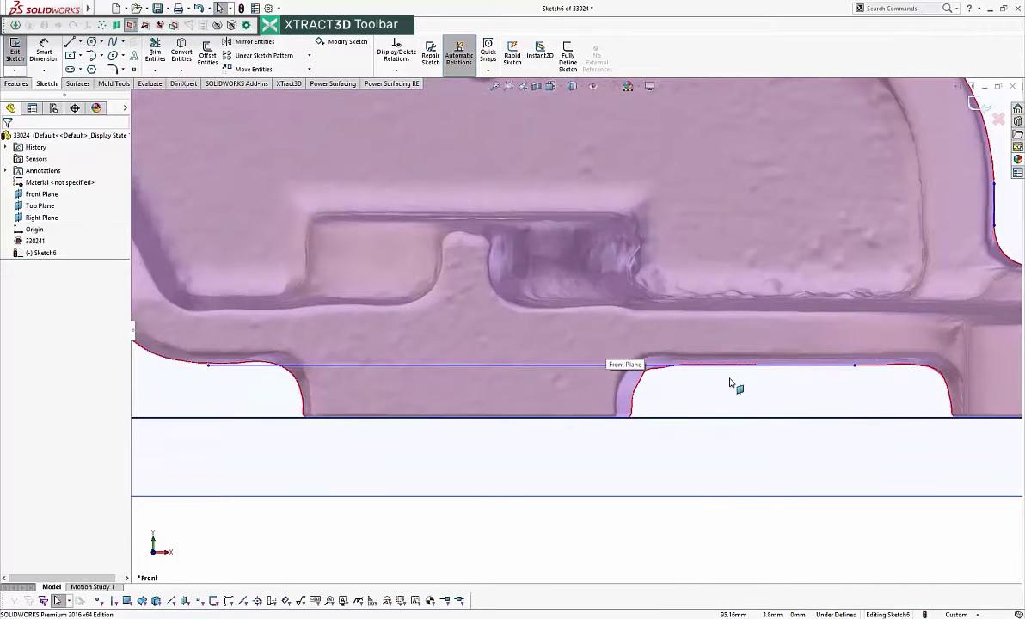
pyautogui.scroll(2, 576, 378)
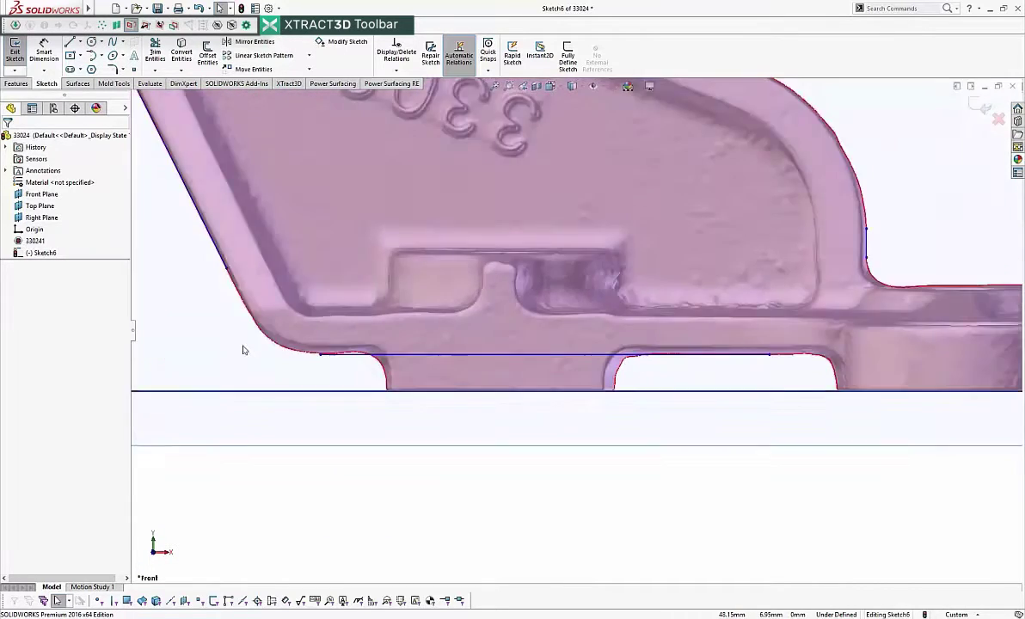
pyautogui.scroll(3, 525, 353)
pyautogui.scroll(-3, 508, 361)
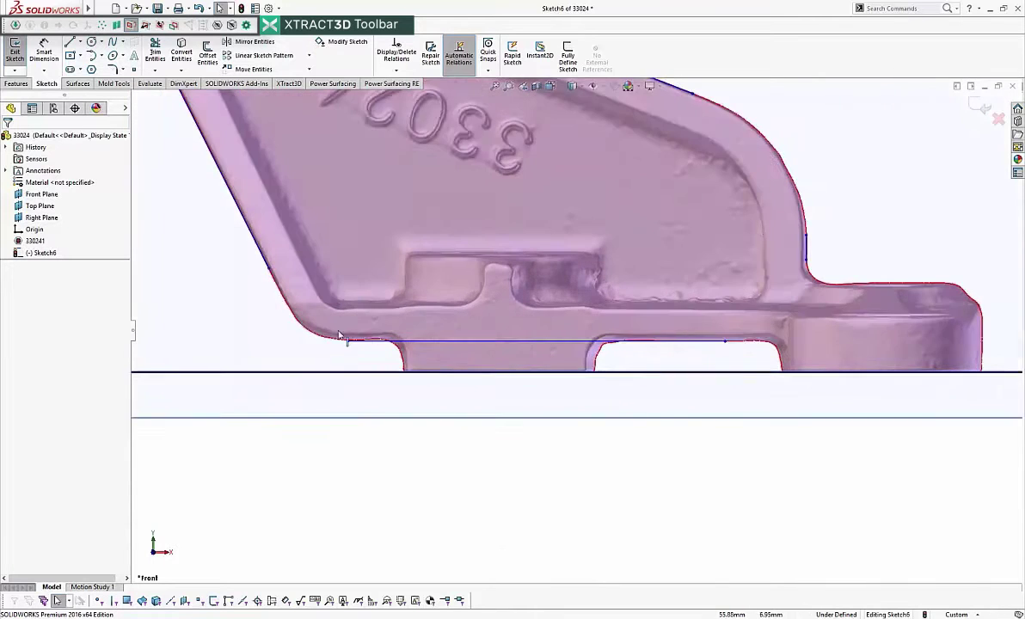
# - Examine how the sketched lines fit the scanned section outline along the base, the slanted outer edge and the area around the lower hole
pyautogui.scroll(-2, 340, 335)
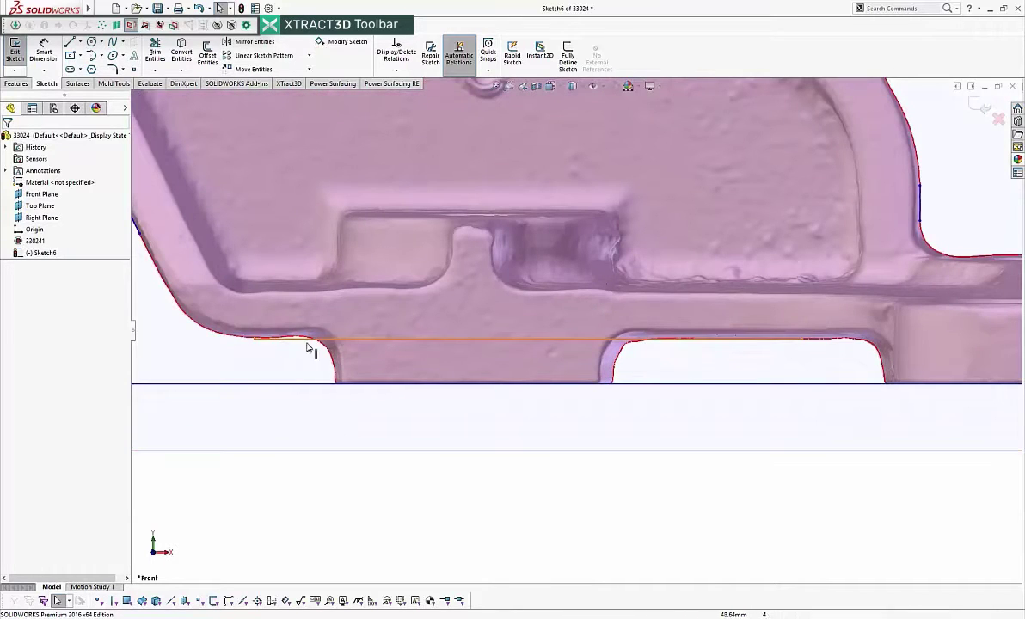
pyautogui.scroll(3, 310, 349)
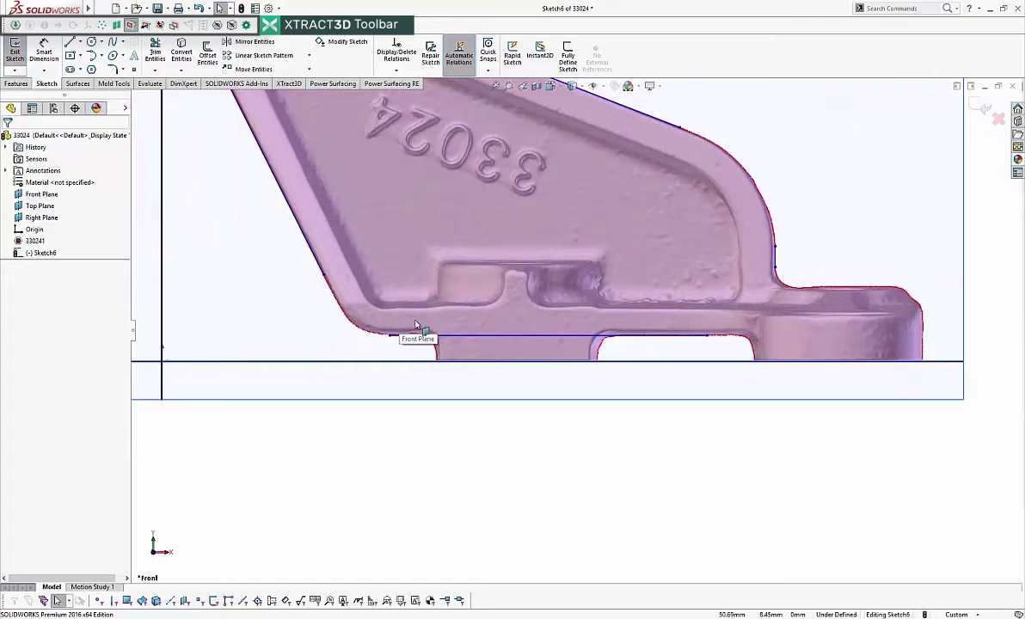
pyautogui.scroll(2, 431, 346)
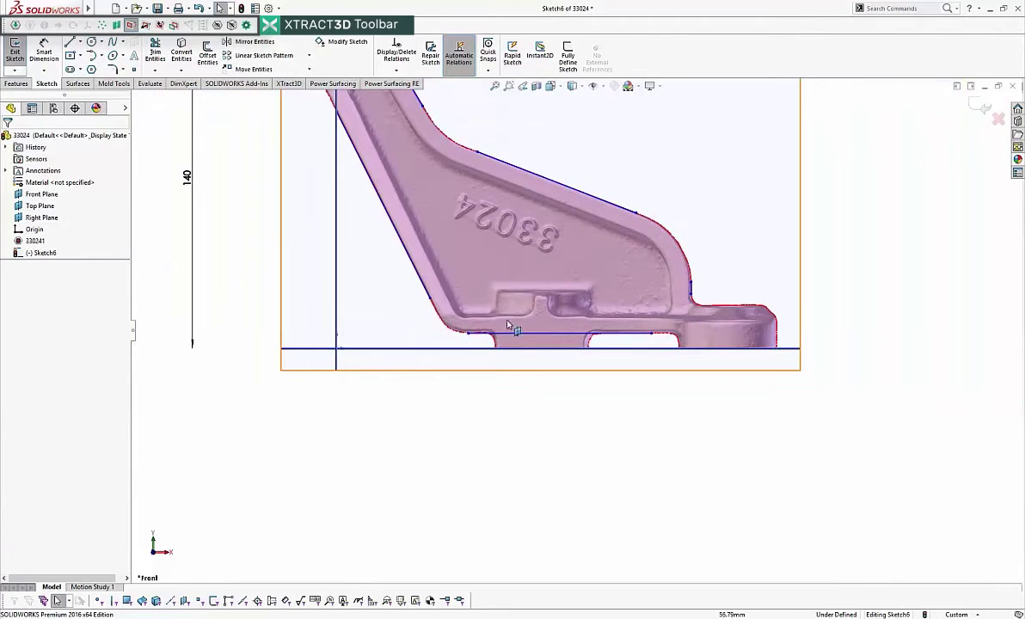
pyautogui.scroll(-2, 547, 334)
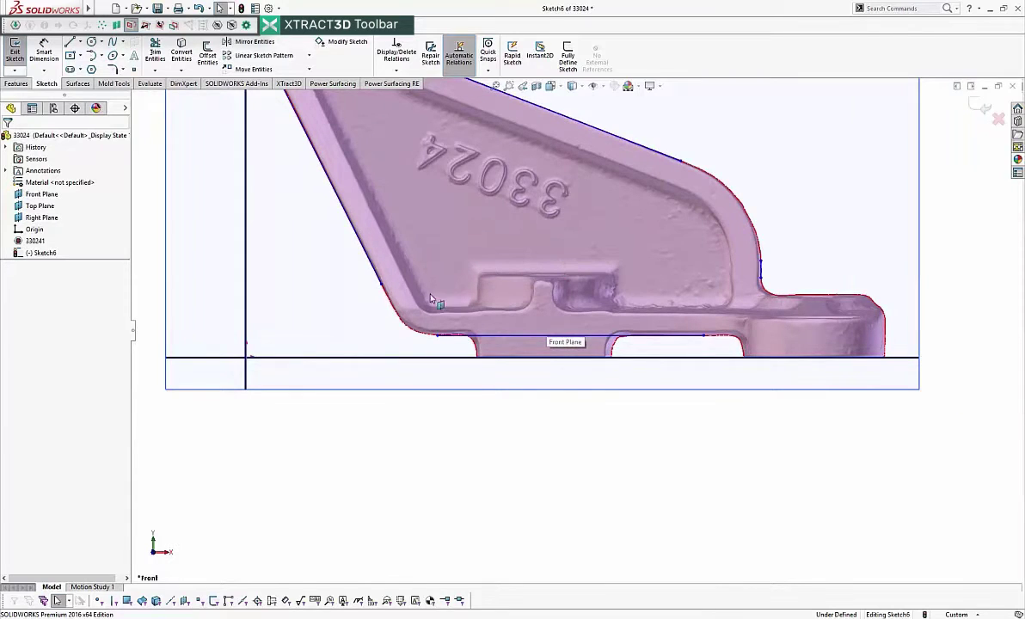
pyautogui.scroll(4, 402, 286)
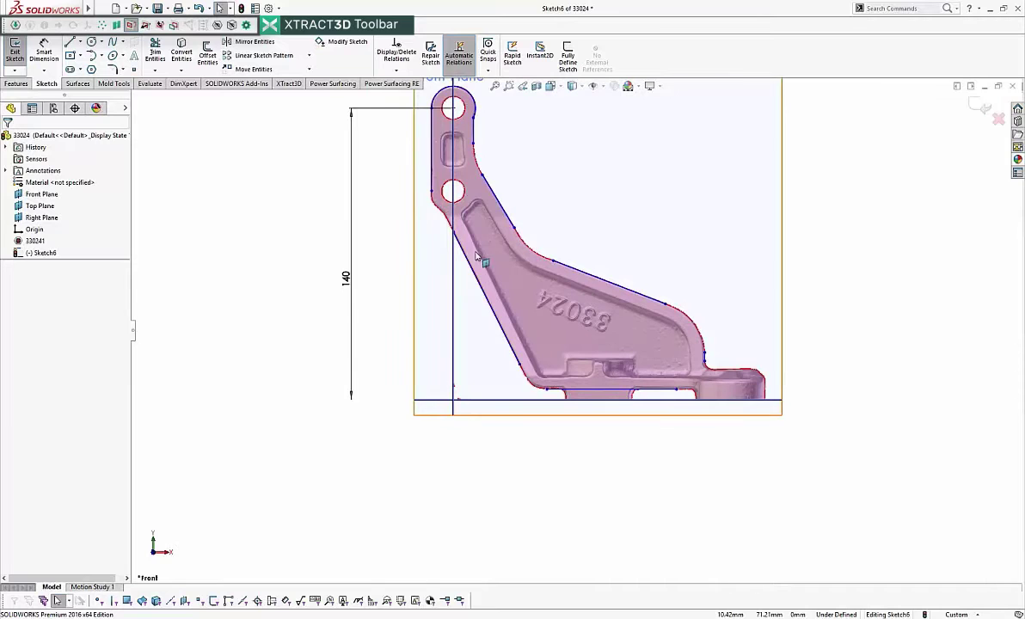
pyautogui.scroll(-3, 476, 259)
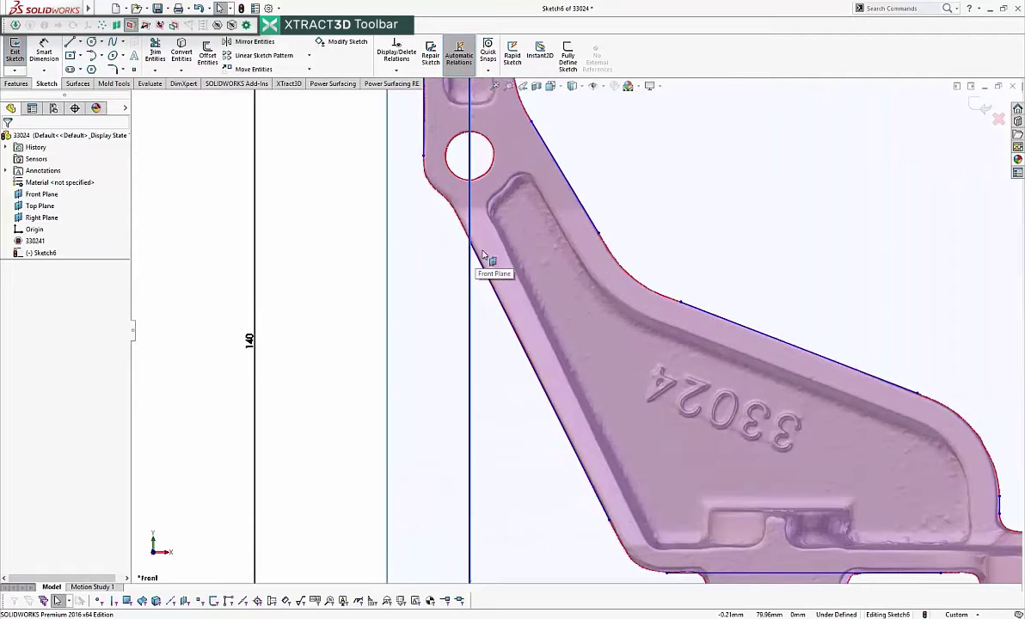
pyautogui.click(506, 318)
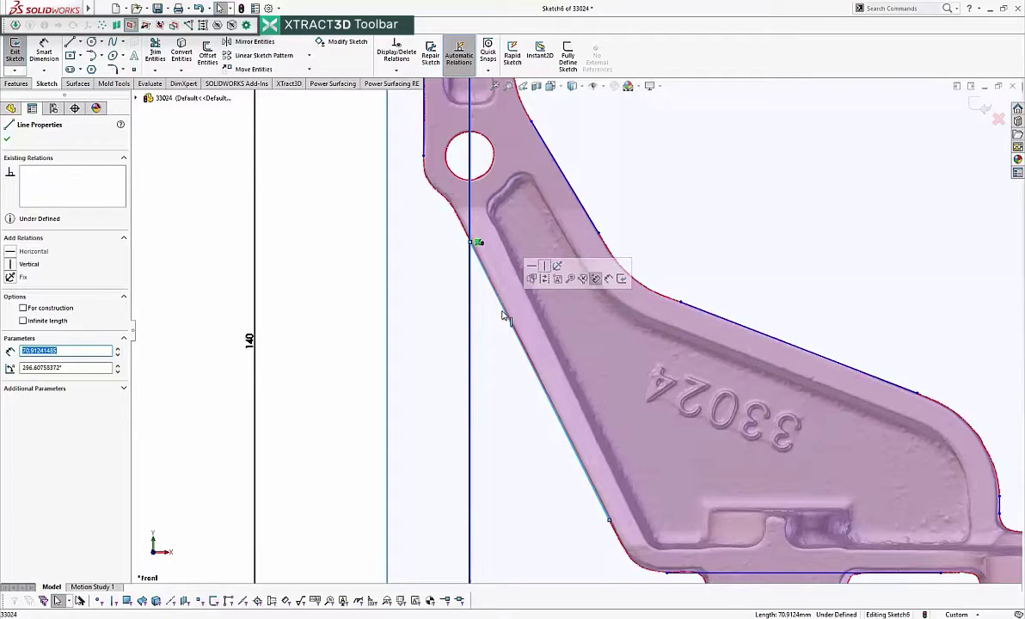
pyautogui.scroll(-3, 447, 242)
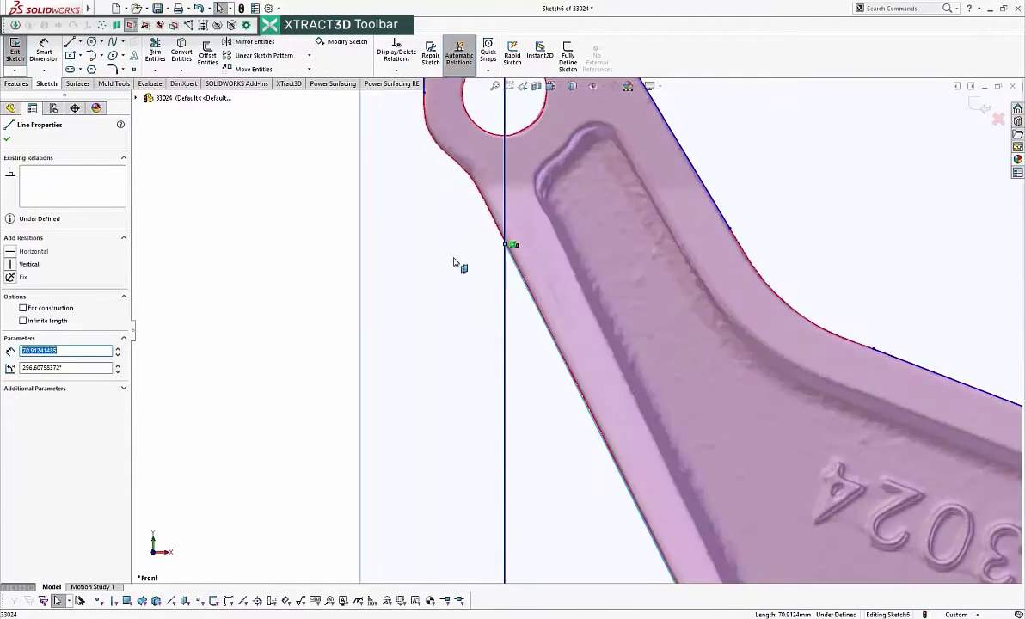
pyautogui.scroll(2, 455, 256)
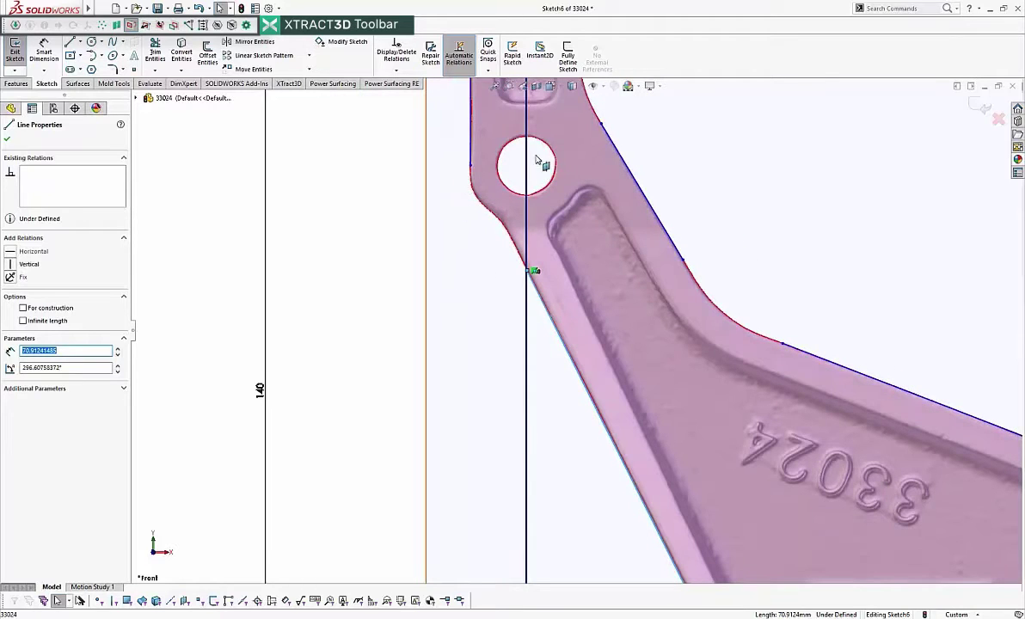
pyautogui.scroll(-2, 478, 196)
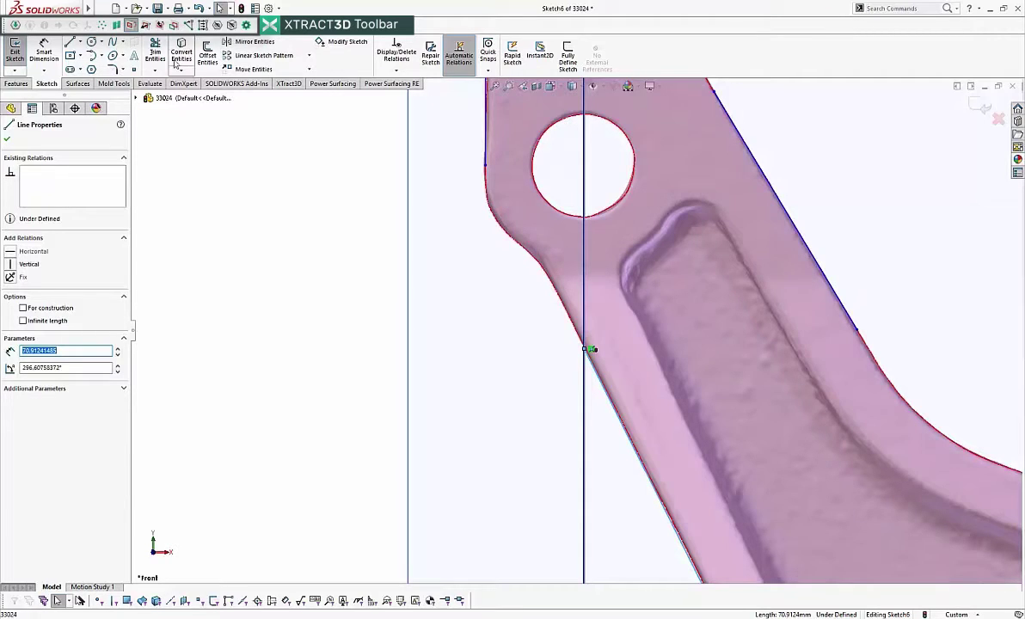
# - Sketch a three-point arc of about 9 mm radius along the scan outline's rounded outer corner beside the lower hole
pyautogui.click(121, 69)
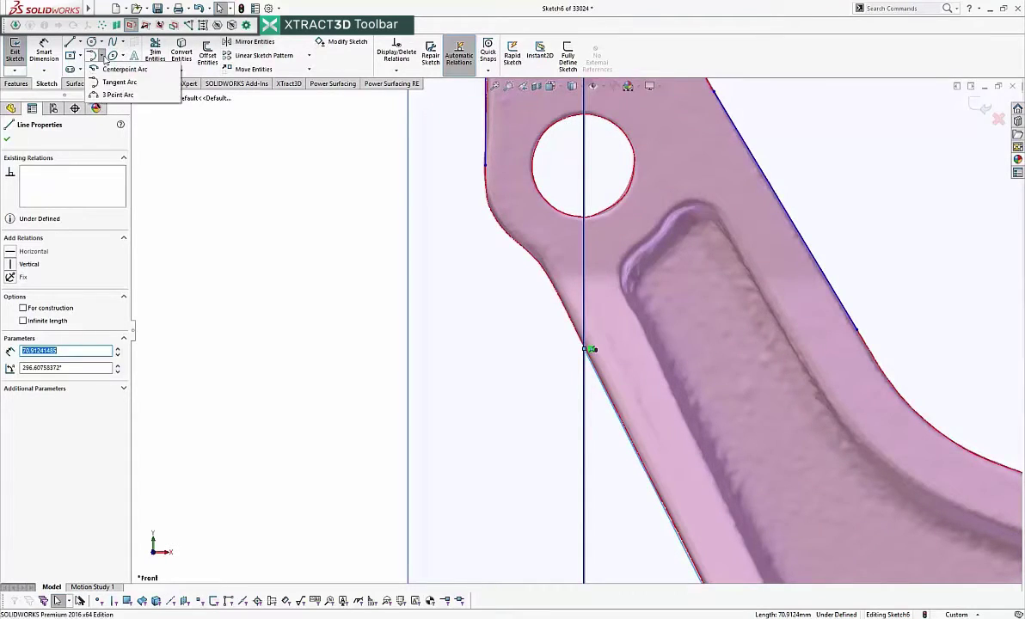
pyautogui.click(129, 93)
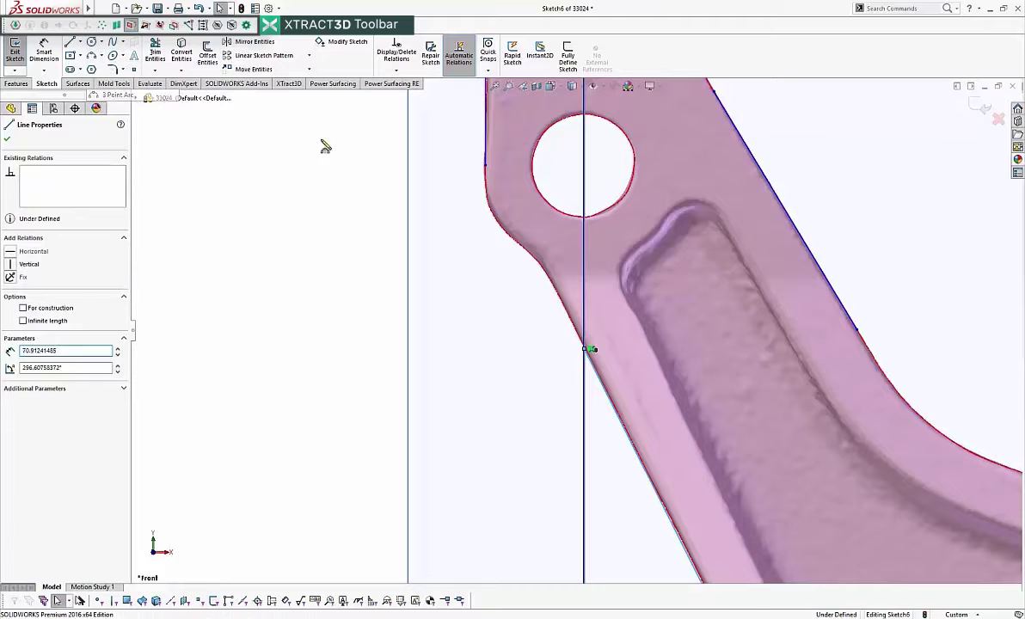
pyautogui.click(484, 212)
pyautogui.click(504, 232)
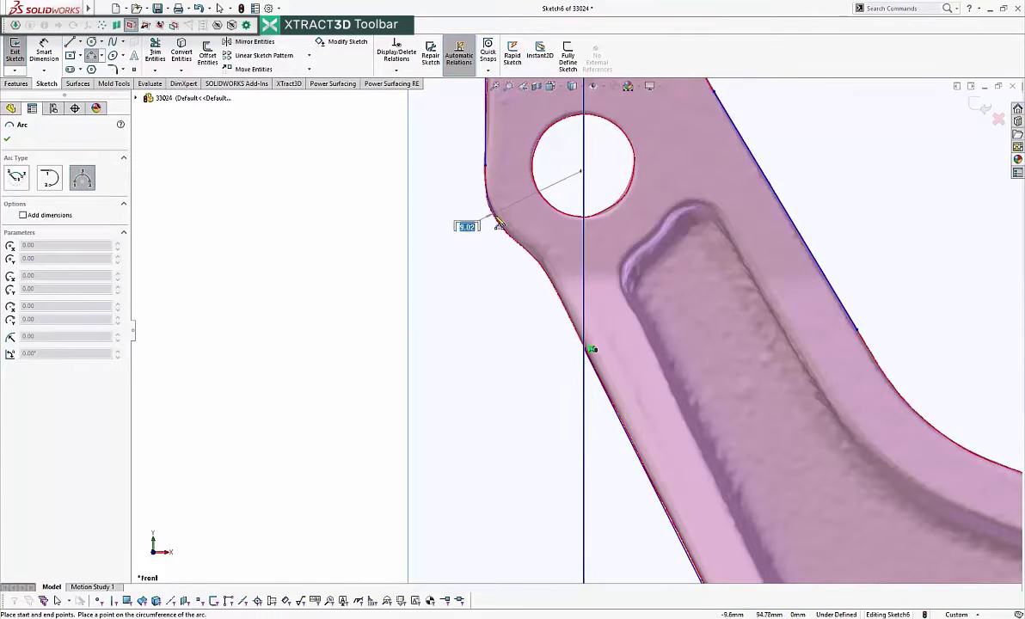
pyautogui.click(488, 205)
pyautogui.click(204, 25)
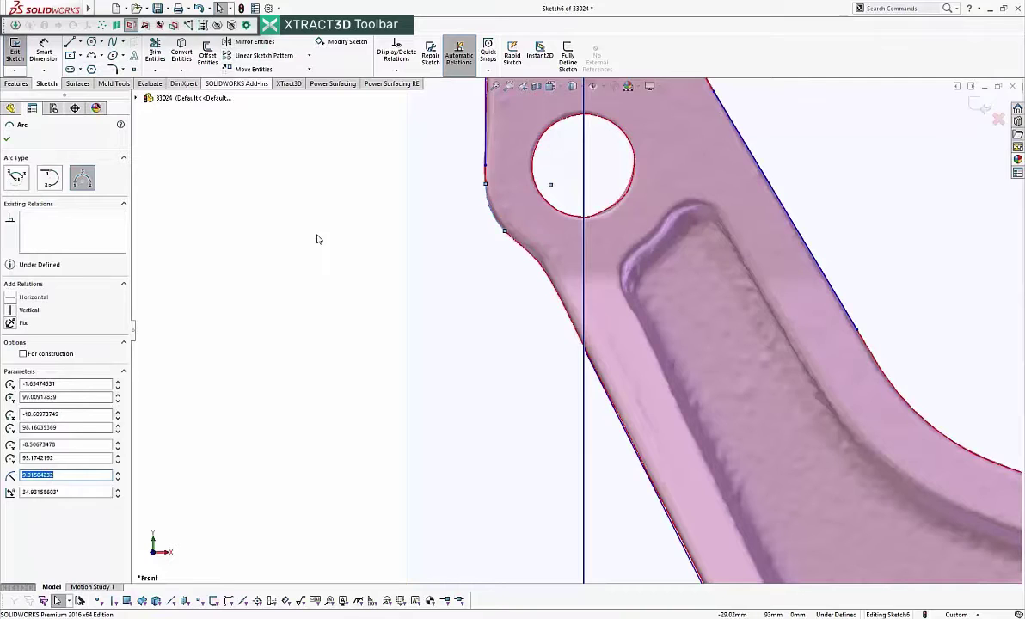
pyautogui.scroll(1, 295, 237)
pyautogui.click(375, 263)
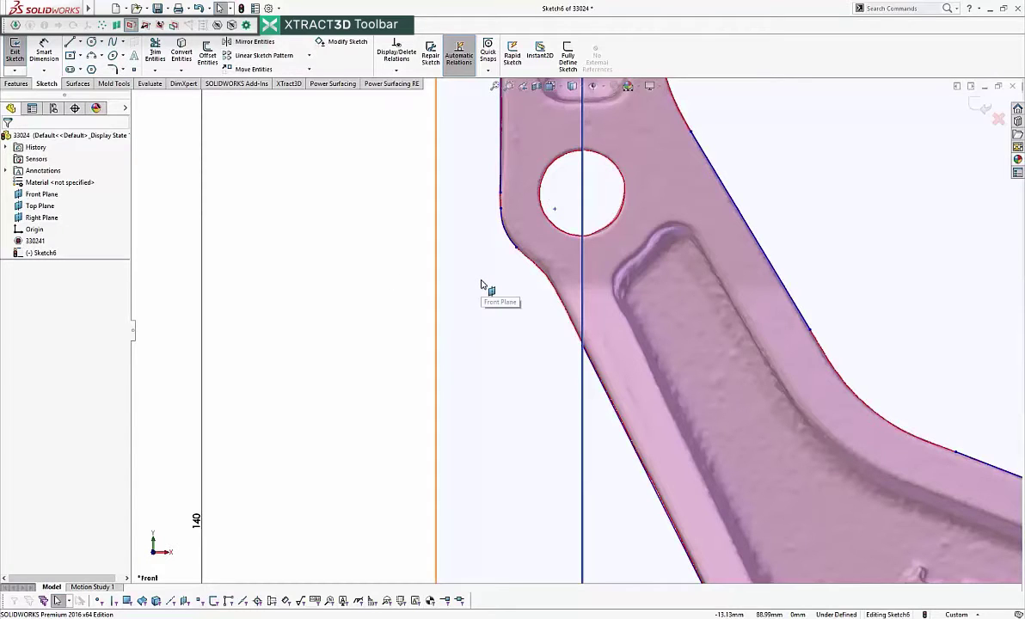
# - Make the corner arc beside the lower hole tangent to the vertical outer line above it
pyautogui.press('a')
pyautogui.click(502, 208)
pyautogui.click(516, 248)
pyautogui.keyDown('ctrl'); pyautogui.click(503, 177); pyautogui.keyUp('ctrl')
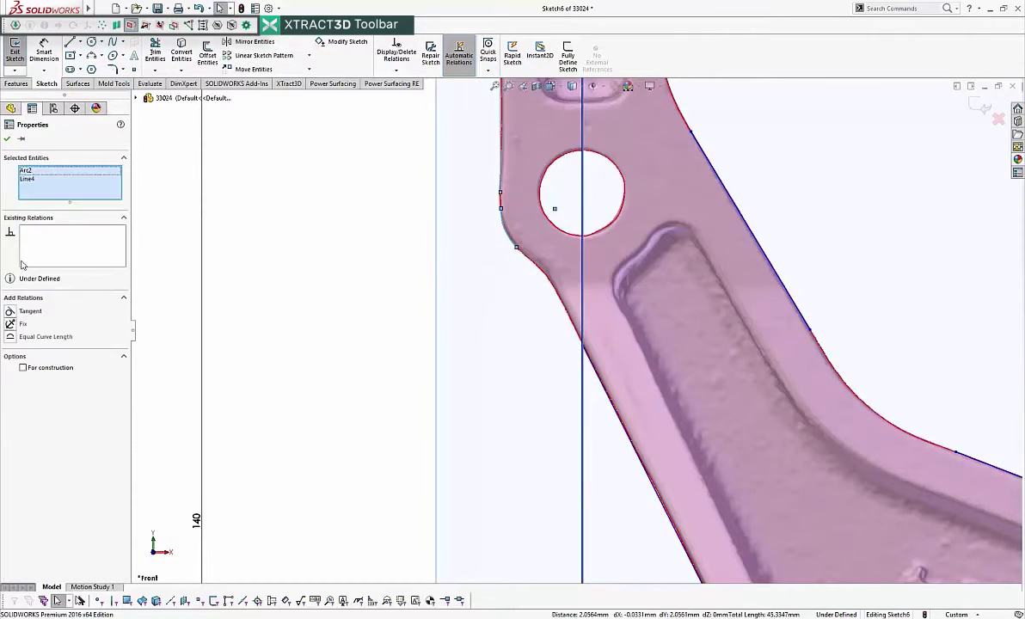
pyautogui.click(9, 311)
pyautogui.click(364, 284)
# - Join the corner arc beside the lower hole to the long slanted outer line with a Corner trim
pyautogui.scroll(-3, 537, 319)
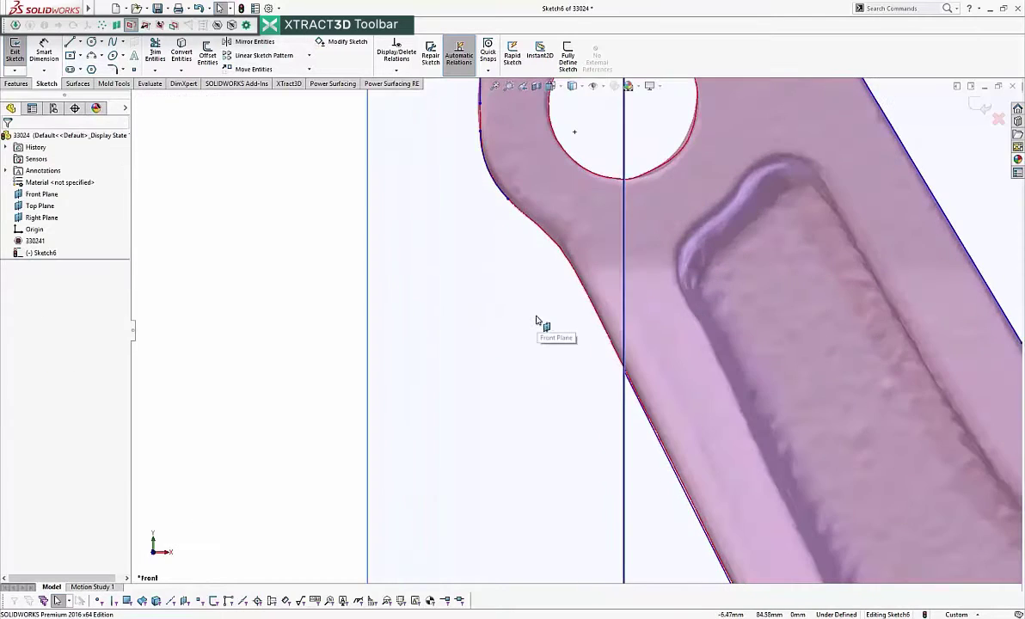
pyautogui.scroll(4, 544, 314)
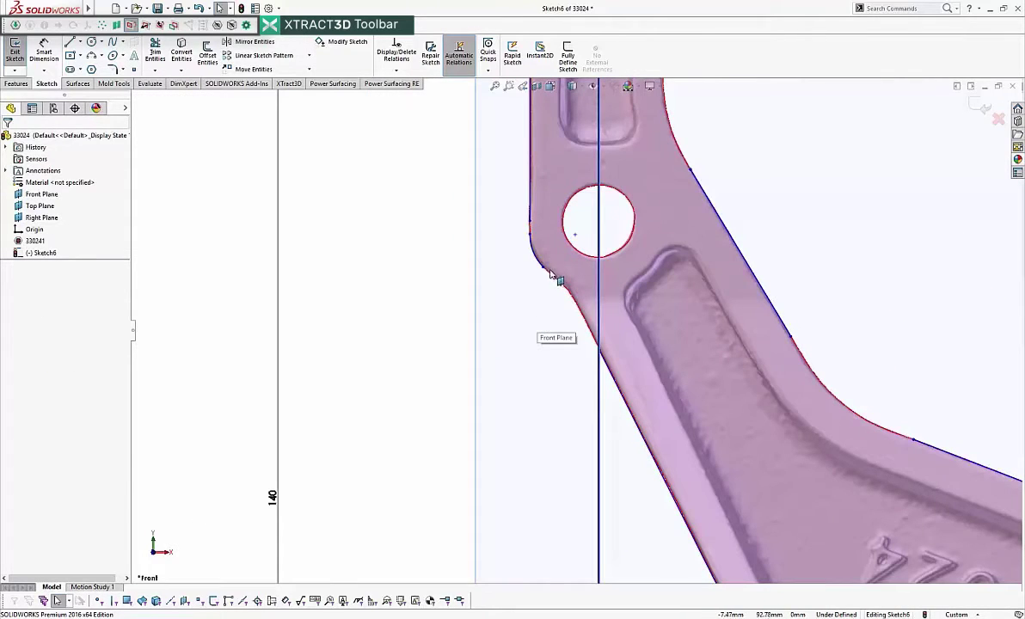
pyautogui.click(543, 270)
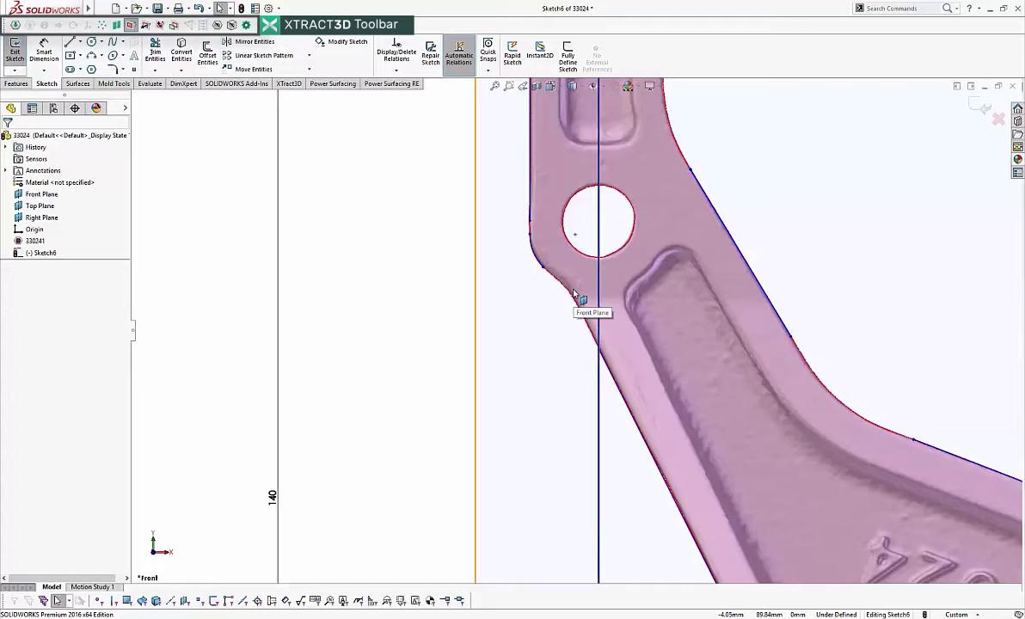
pyautogui.click(155, 53)
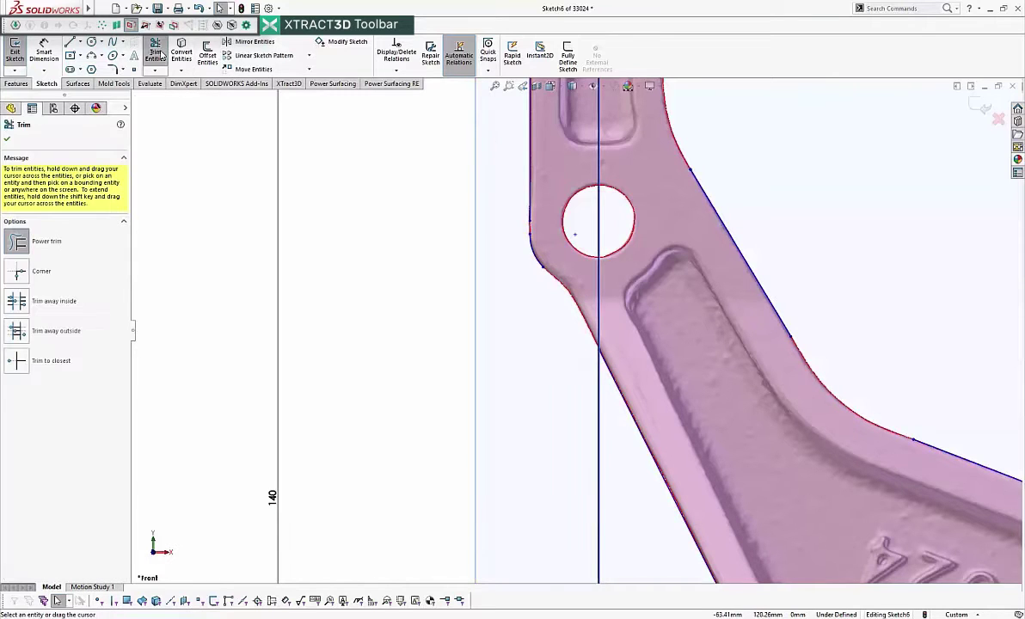
pyautogui.click(42, 271)
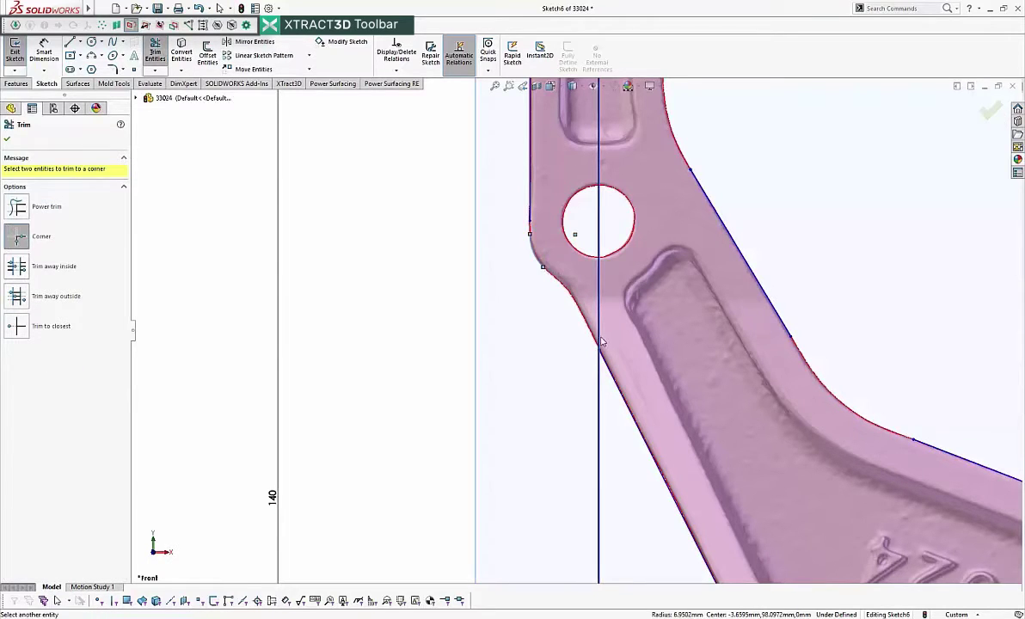
pyautogui.click(608, 370)
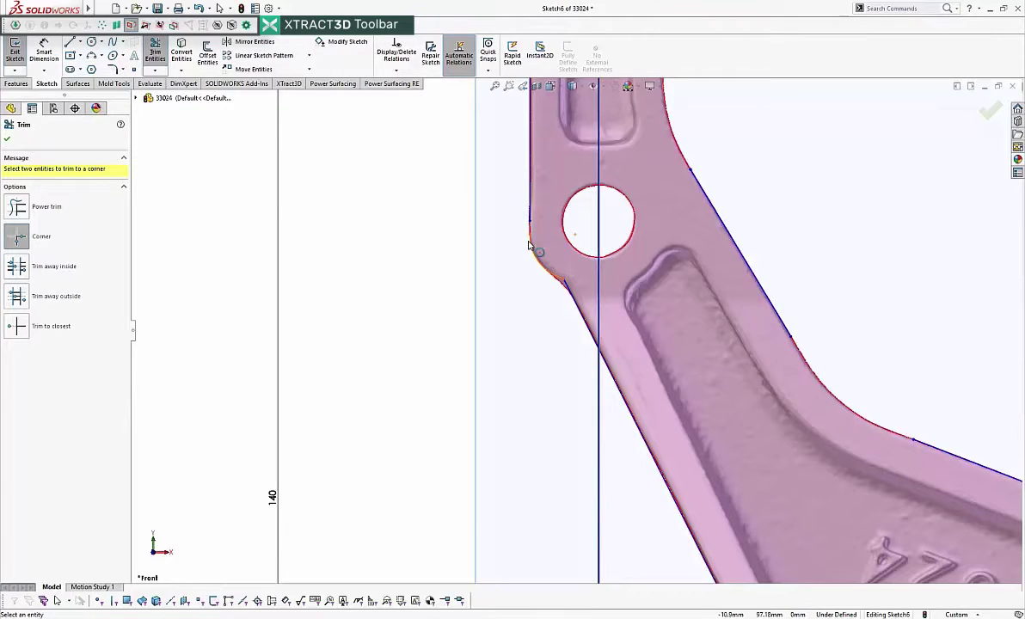
# - Corner-trim the short vertical line above the mounting foot with the horizontal base line so they meet
pyautogui.press('z')
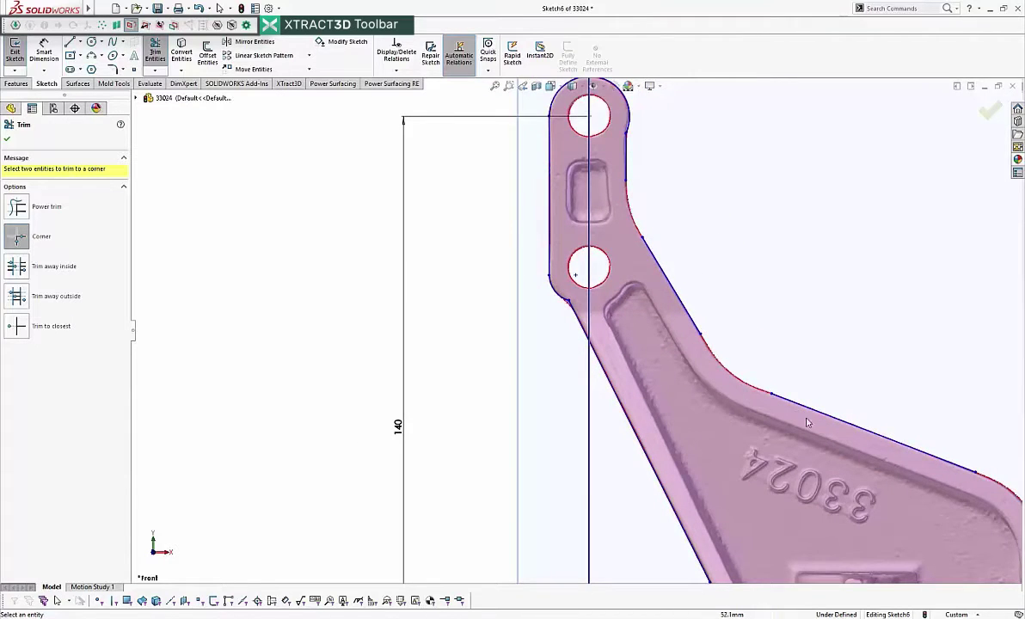
pyautogui.scroll(3, 891, 470)
pyautogui.scroll(-3, 931, 494)
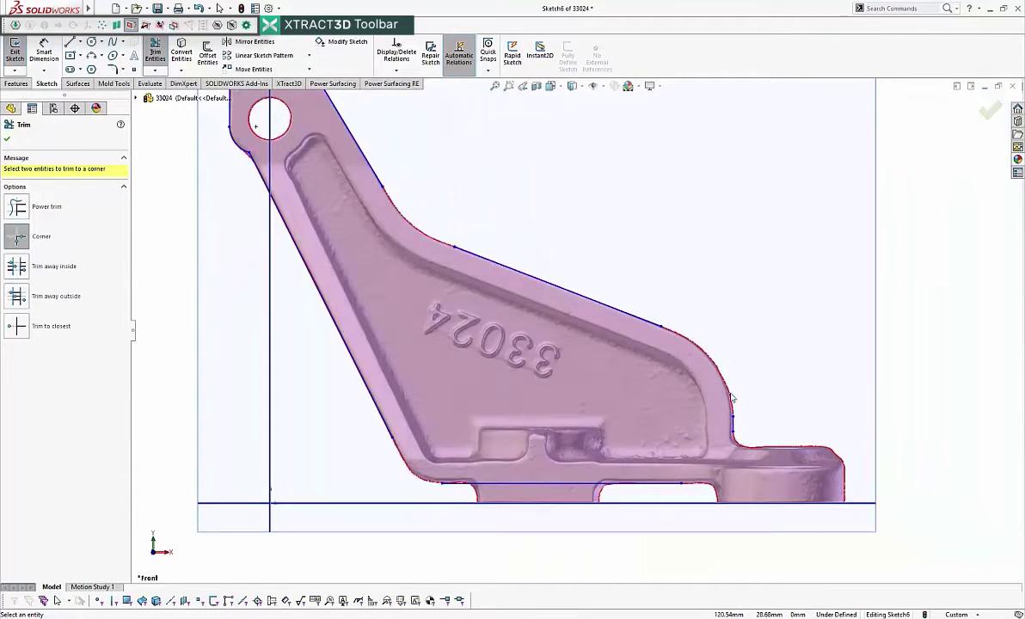
pyautogui.click(738, 435)
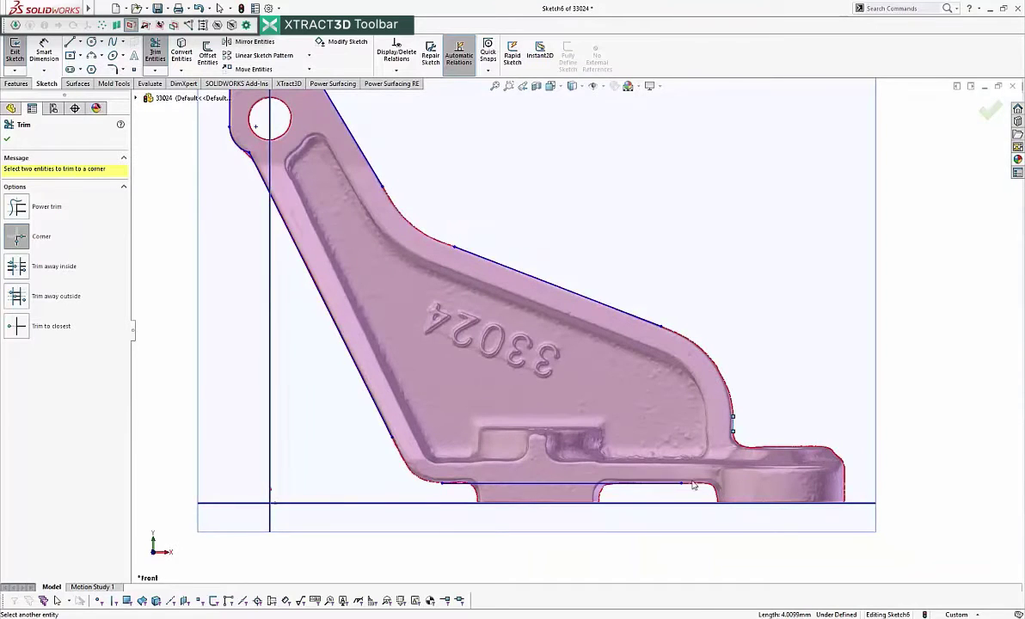
pyautogui.click(678, 485)
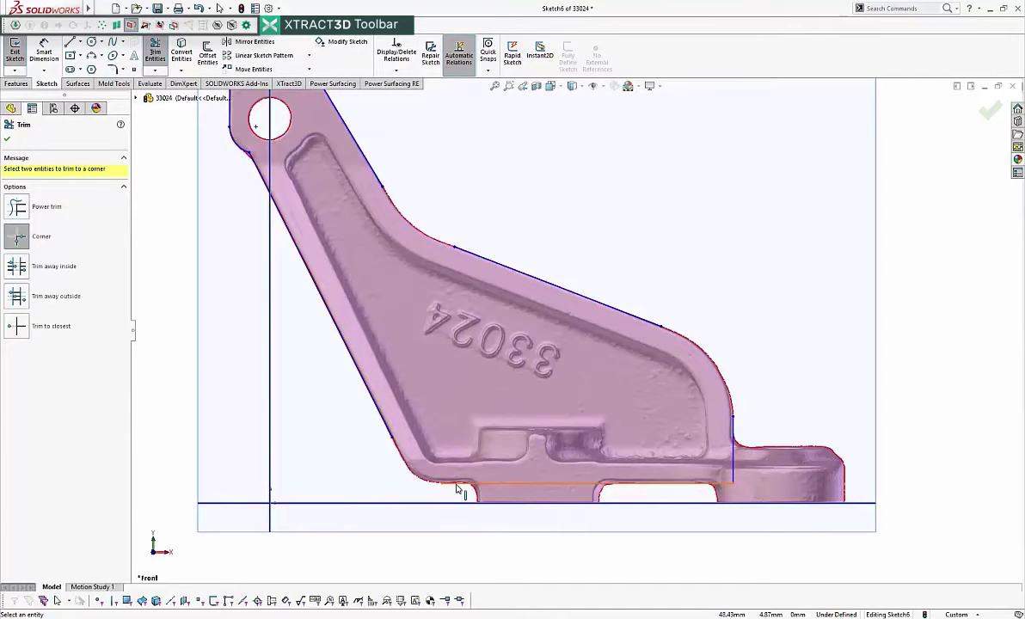
pyautogui.scroll(-5, 455, 447)
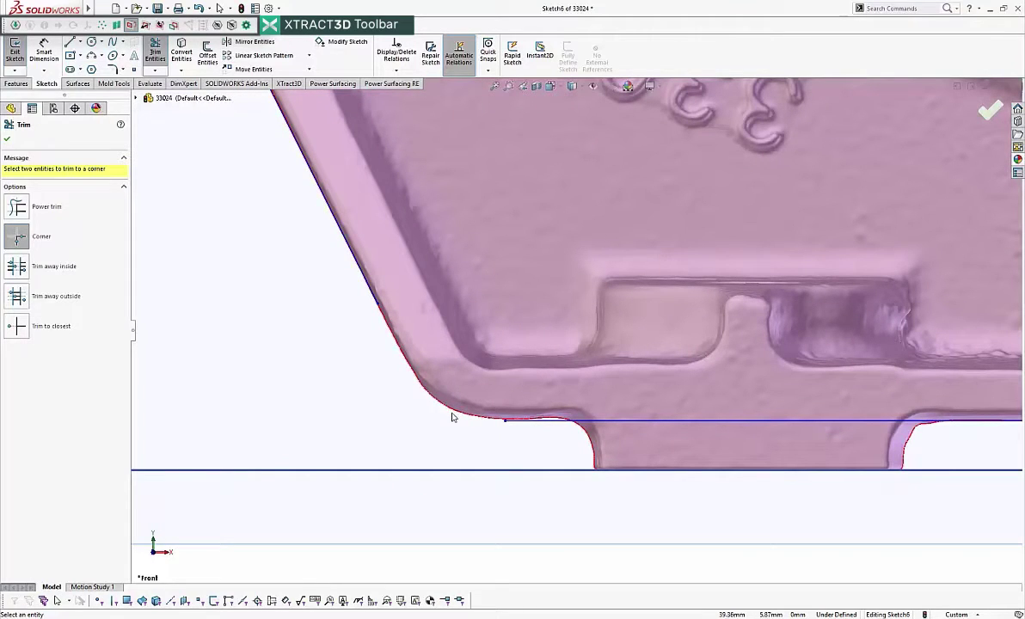
pyautogui.click(7, 138)
# - Sketch a three-point arc of about 9.6 mm radius along the scan's rounded corner between the slanted outer line and the base line
pyautogui.click(91, 55)
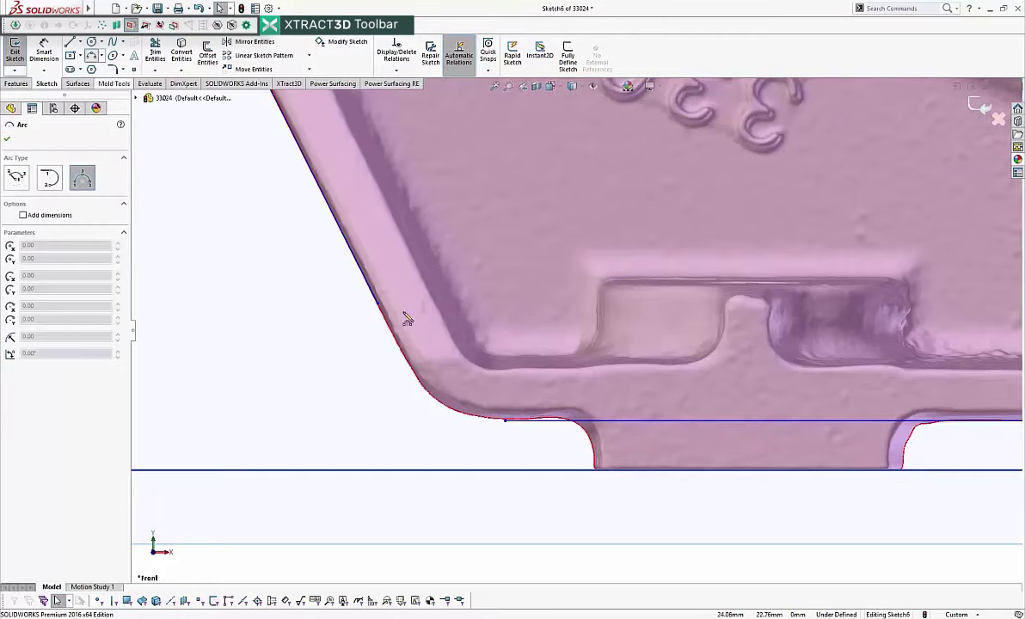
pyautogui.click(422, 386)
pyautogui.click(481, 414)
pyautogui.click(460, 410)
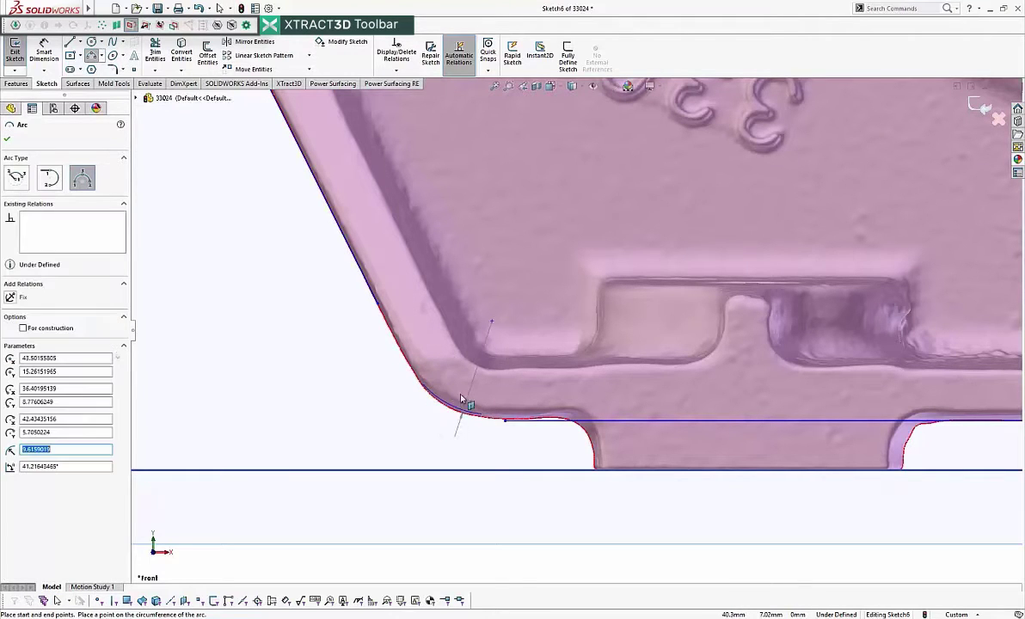
pyautogui.click(461, 401)
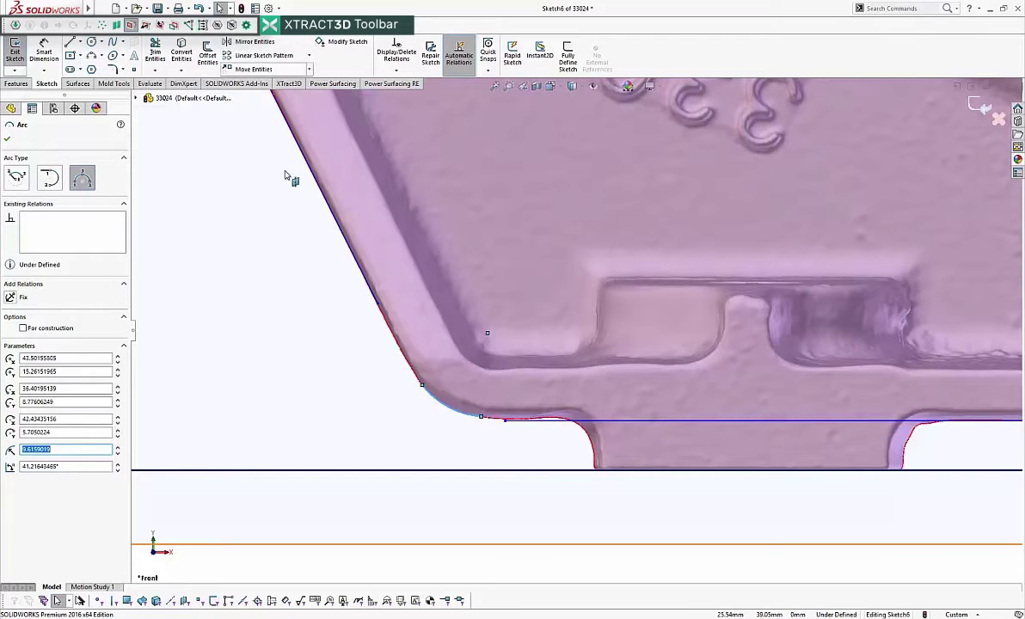
pyautogui.press('Escape')
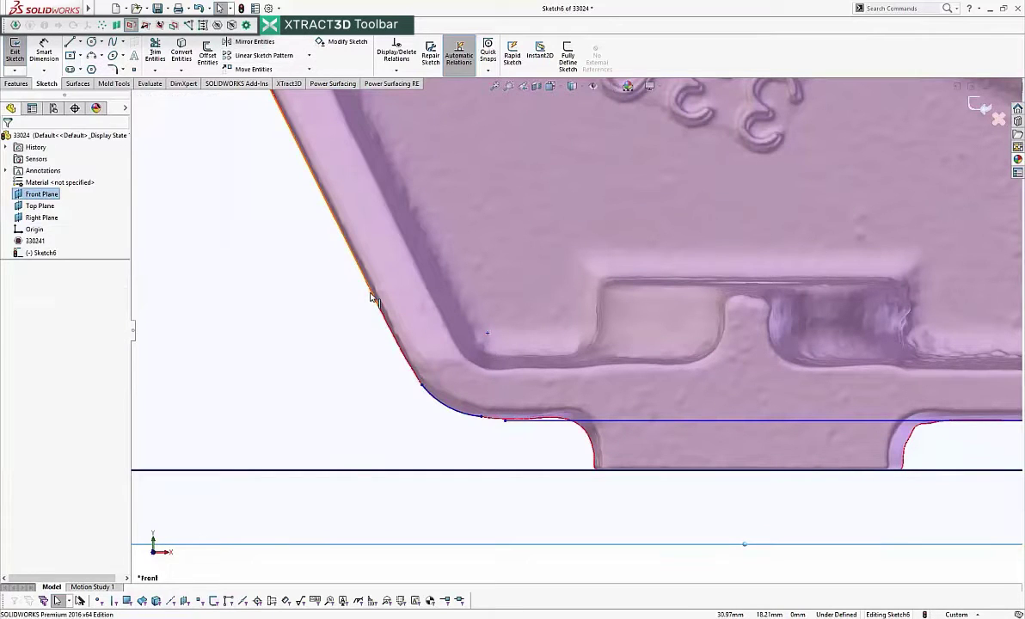
# - Fix the long slanted outer line and make the lower corner arc tangent to it
pyautogui.click(372, 297)
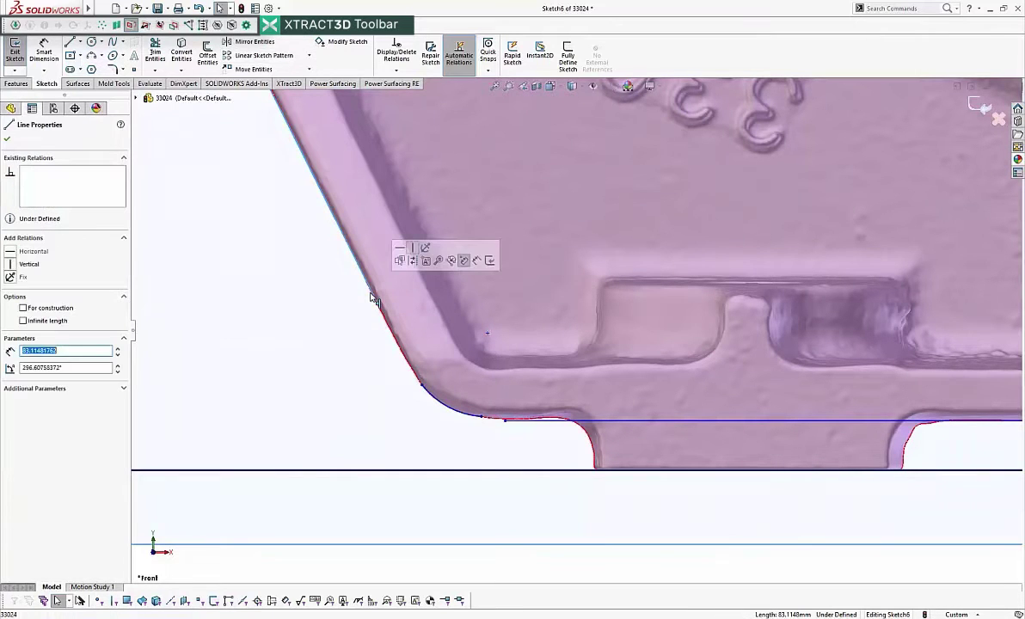
pyautogui.click(325, 283)
pyautogui.click(367, 284)
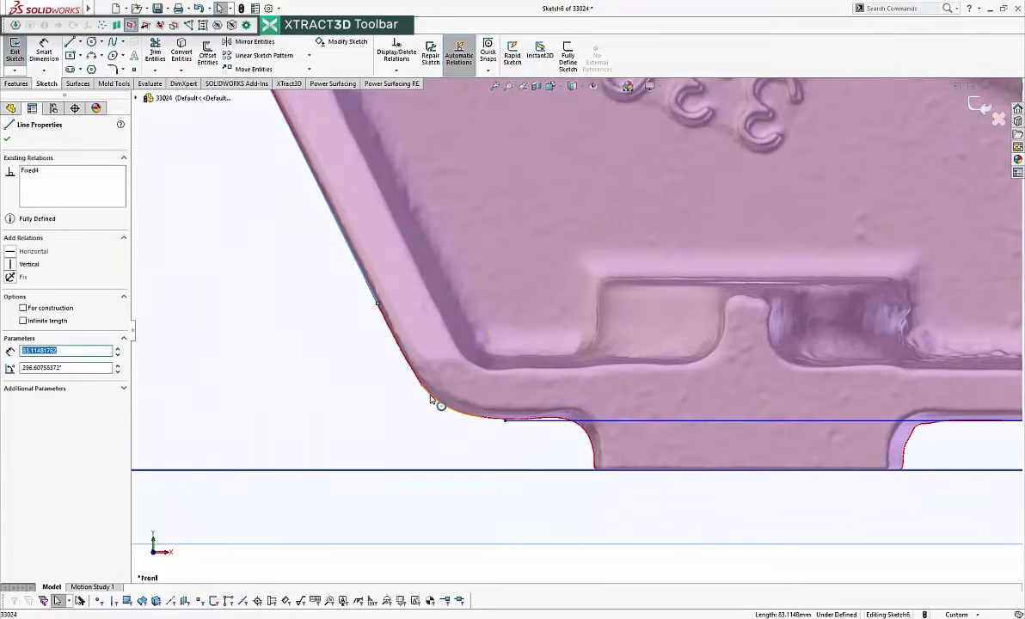
pyautogui.keyDown('ctrl'); pyautogui.click(435, 403); pyautogui.keyUp('ctrl')
pyautogui.click(11, 312)
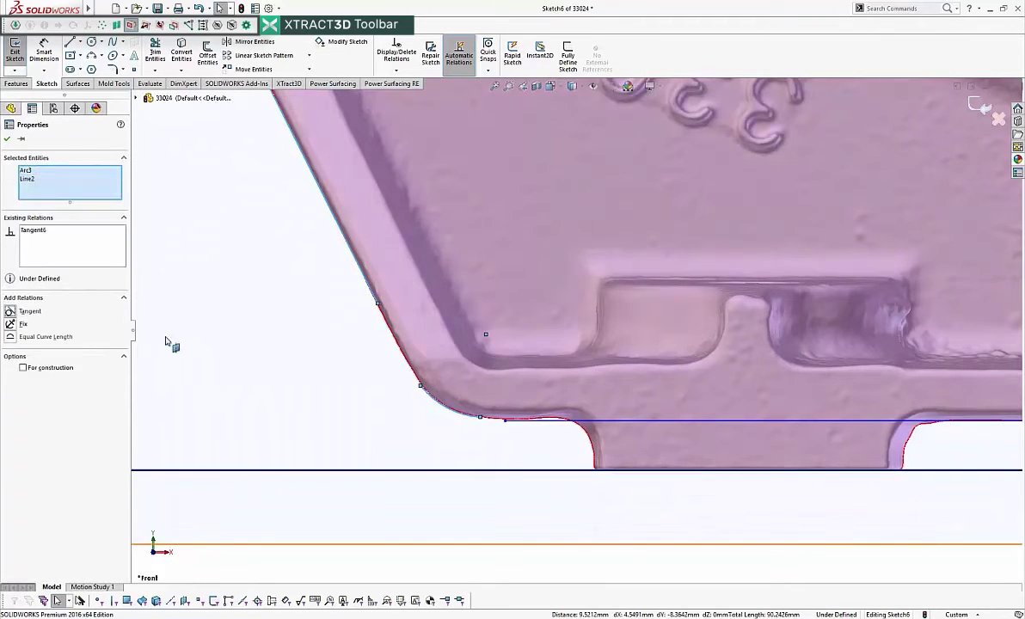
pyautogui.click(232, 339)
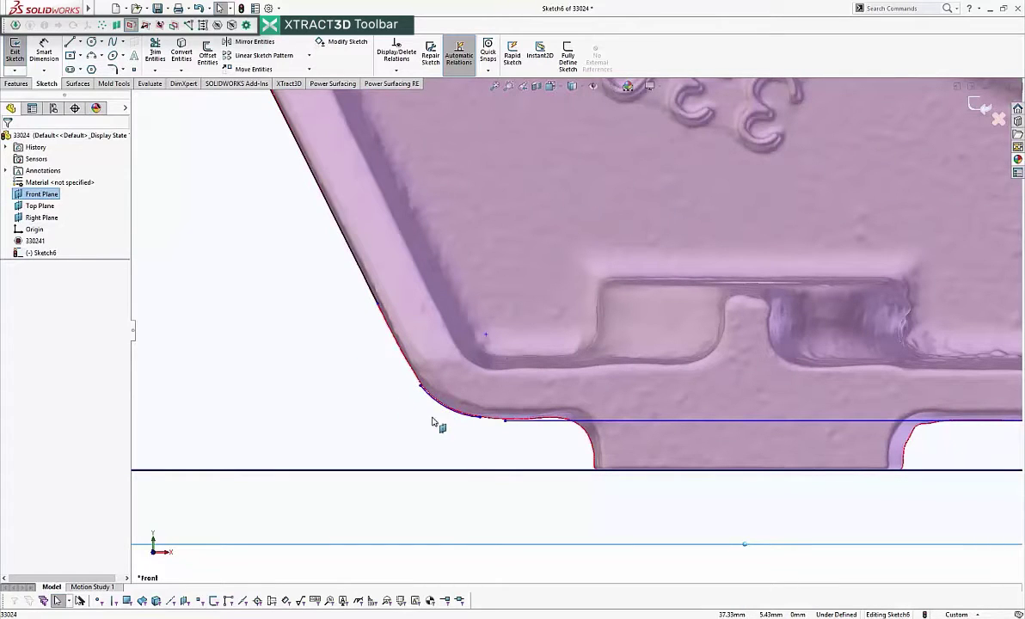
# - Join the long slanted outer line to the lower corner arc with a Corner trim
pyautogui.click(155, 52)
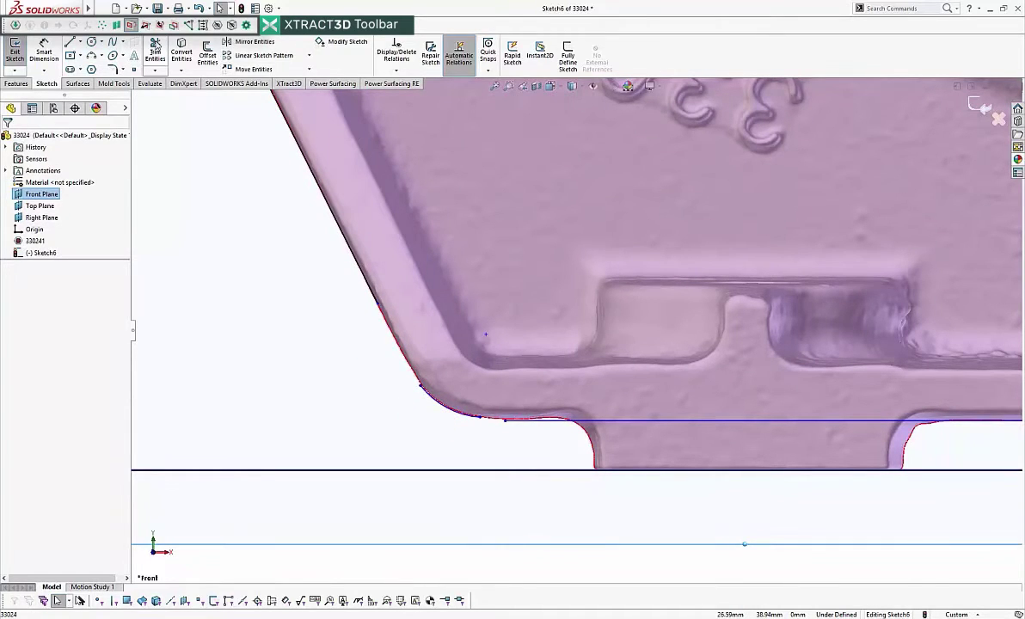
pyautogui.click(376, 295)
pyautogui.click(427, 398)
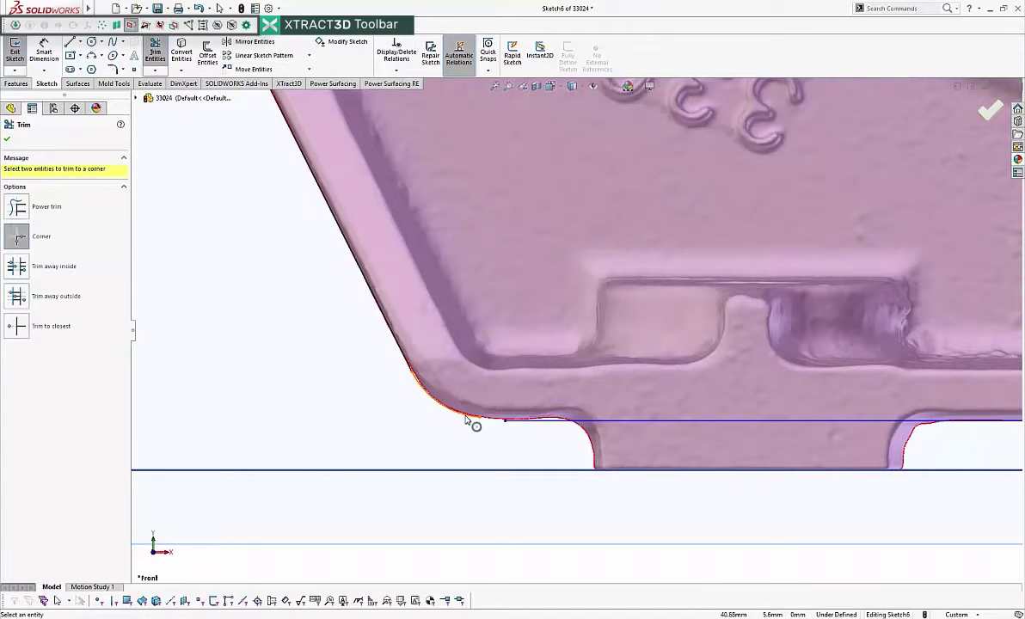
# - Make the lower corner arc tangent to the horizontal base line
pyautogui.scroll(-3, 535, 430)
pyautogui.scroll(3, 615, 414)
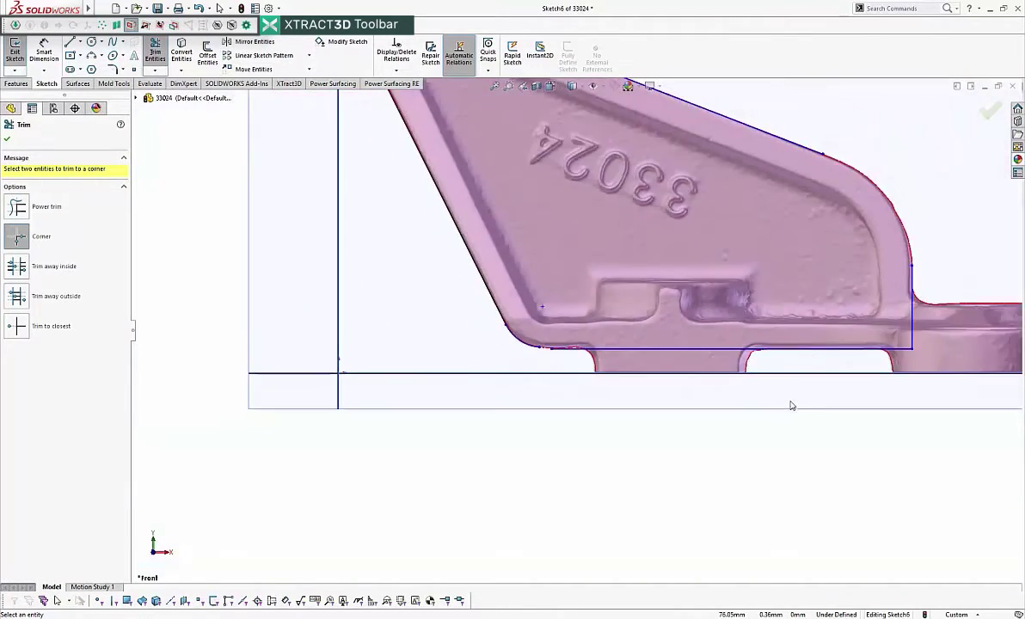
pyautogui.scroll(-2, 565, 358)
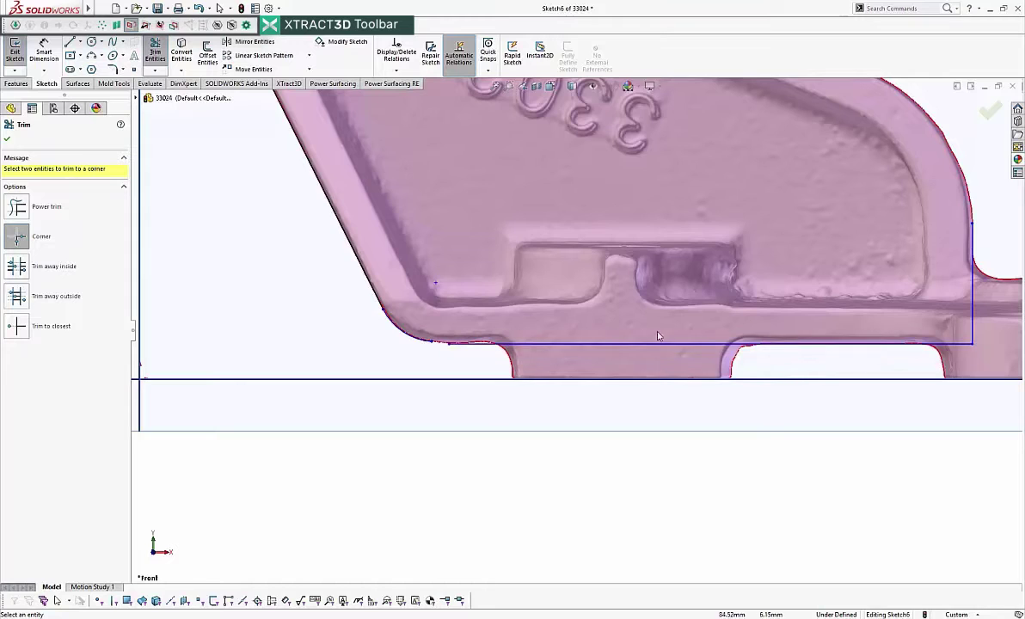
pyautogui.scroll(-2, 451, 351)
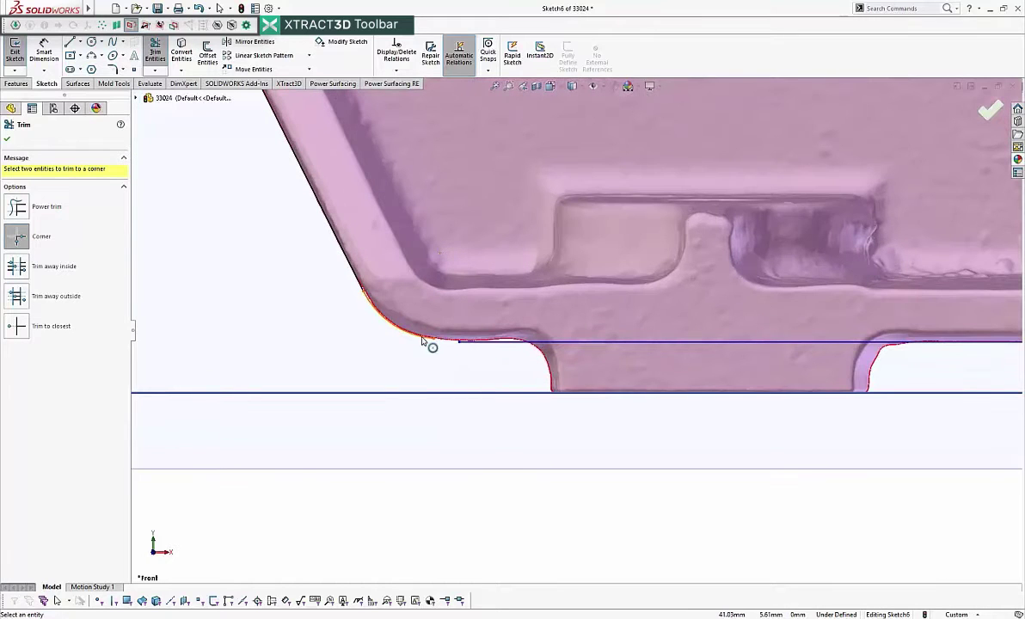
pyautogui.click(427, 341)
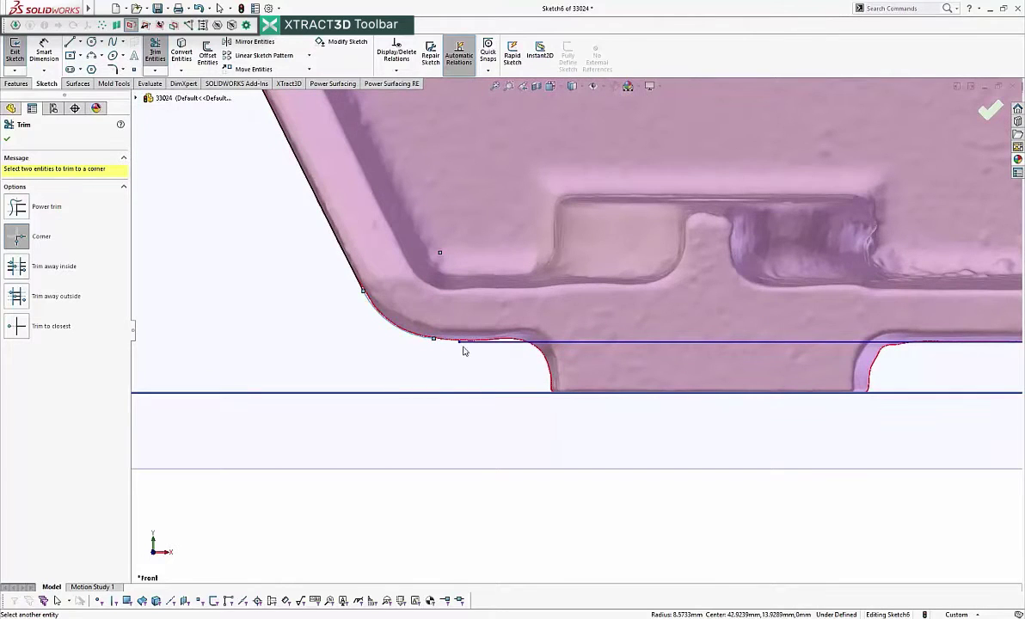
pyautogui.click(7, 139)
pyautogui.click(406, 335)
pyautogui.keyDown('ctrl'); pyautogui.click(487, 343); pyautogui.keyUp('ctrl')
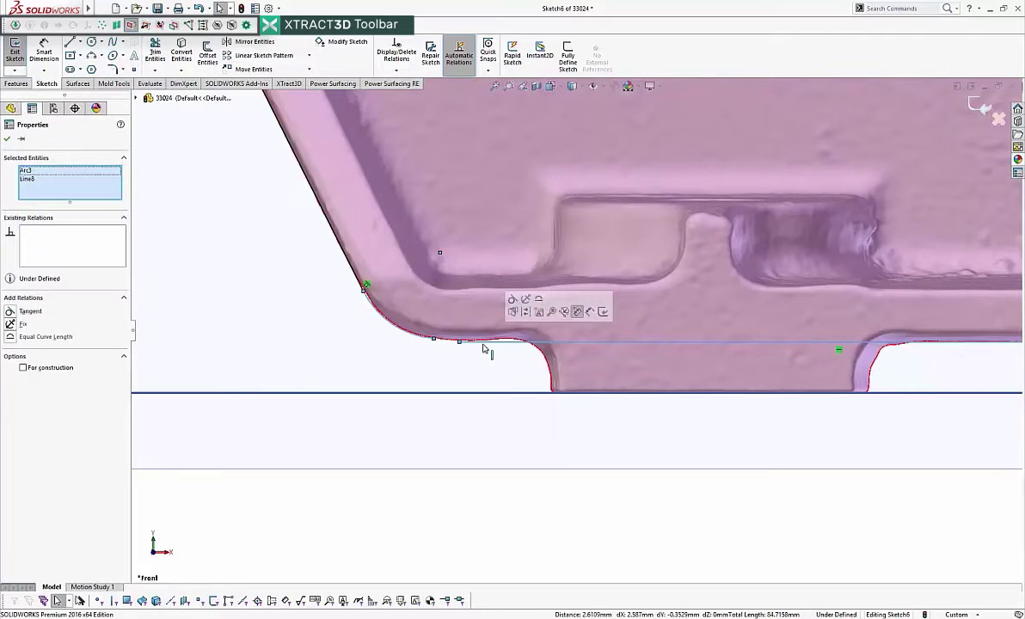
pyautogui.click(11, 313)
pyautogui.press('Escape')
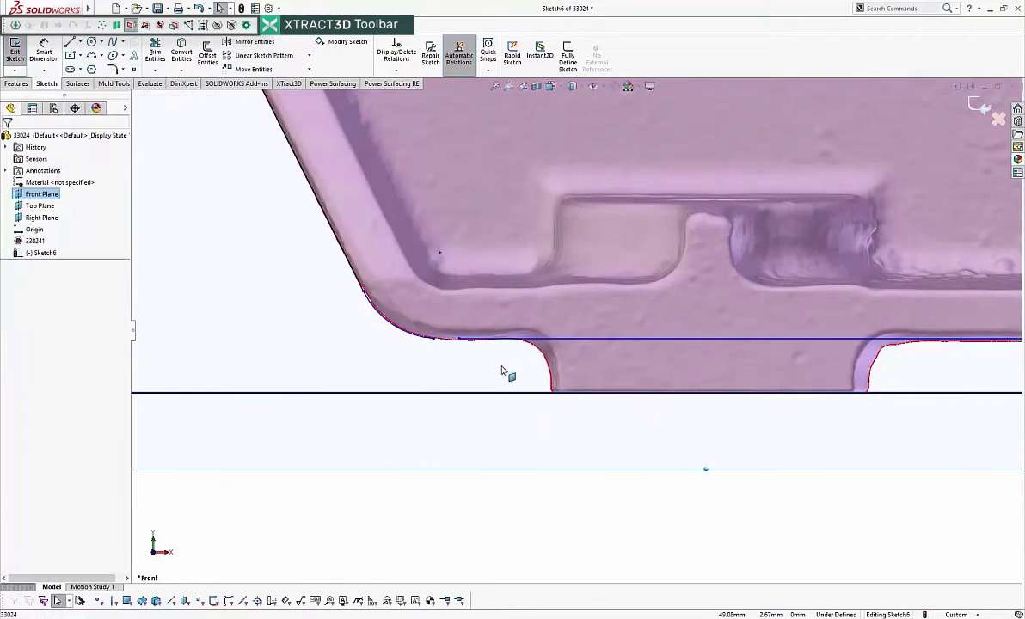
# - Shift the horizontal base line down slightly so it follows the scan's section above the feet
pyautogui.scroll(3, 641, 338)
pyautogui.scroll(-2, 798, 325)
pyautogui.keyDown('ctrl'); pyautogui.moveTo(801, 332); pyautogui.dragTo(714, 336, button='middle'); pyautogui.keyUp('ctrl')
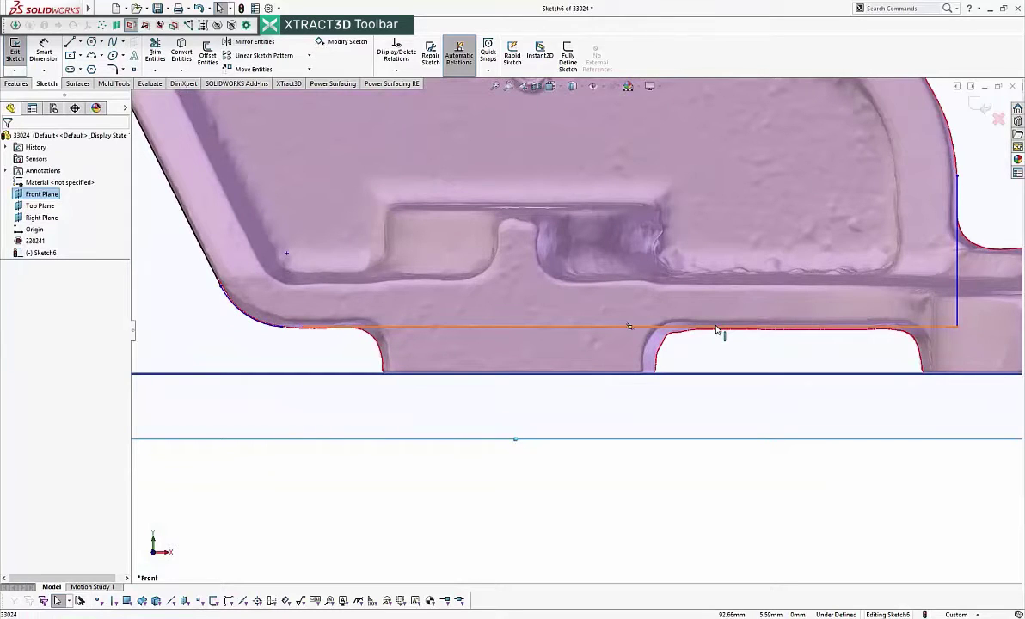
pyautogui.click(716, 329)
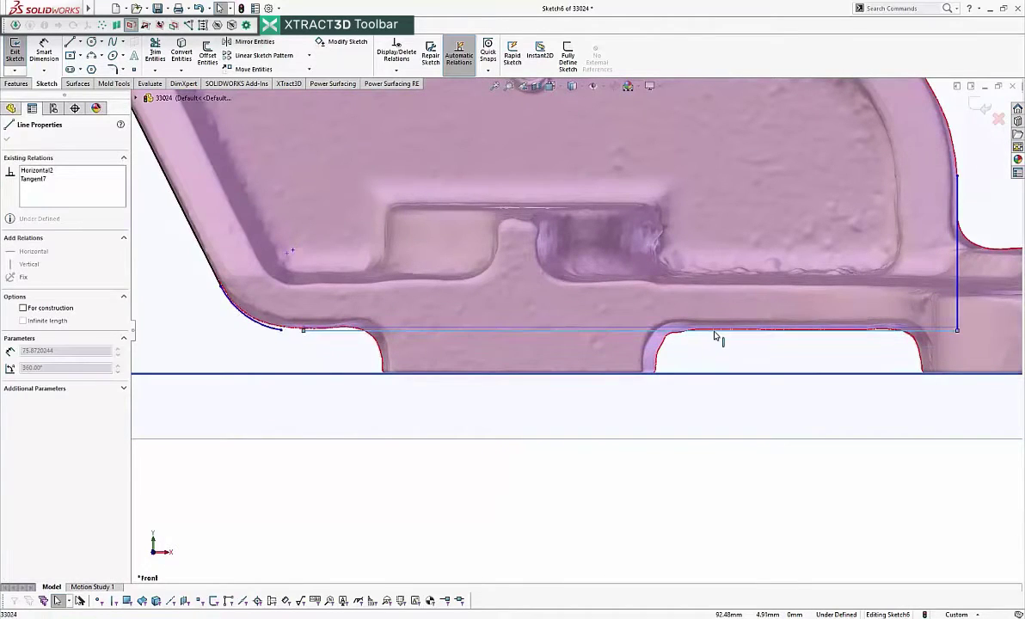
pyautogui.moveTo(714, 334); pyautogui.dragTo(716, 336)
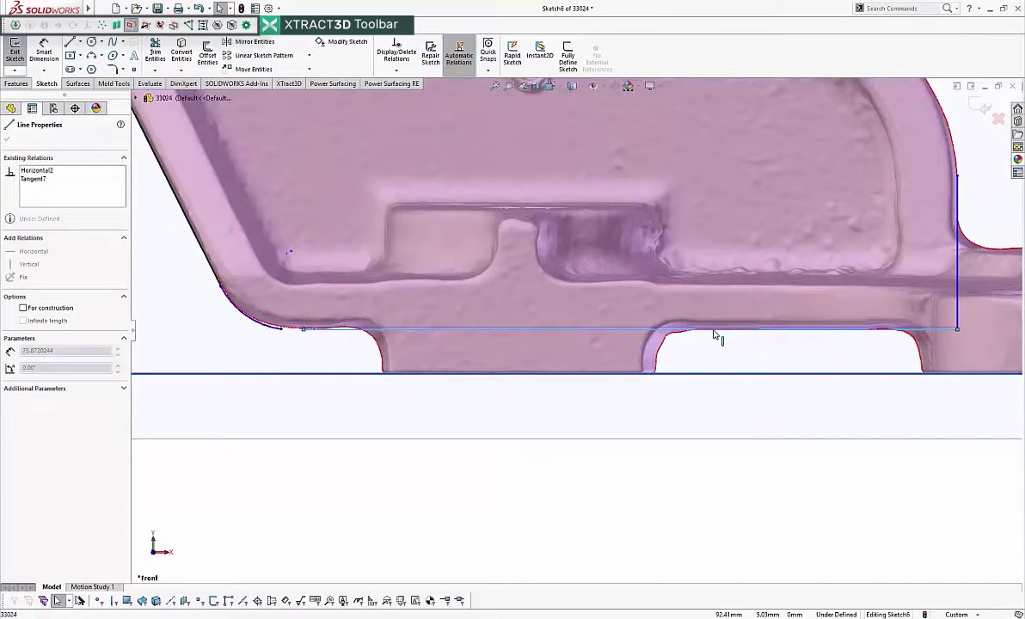
pyautogui.click(329, 351)
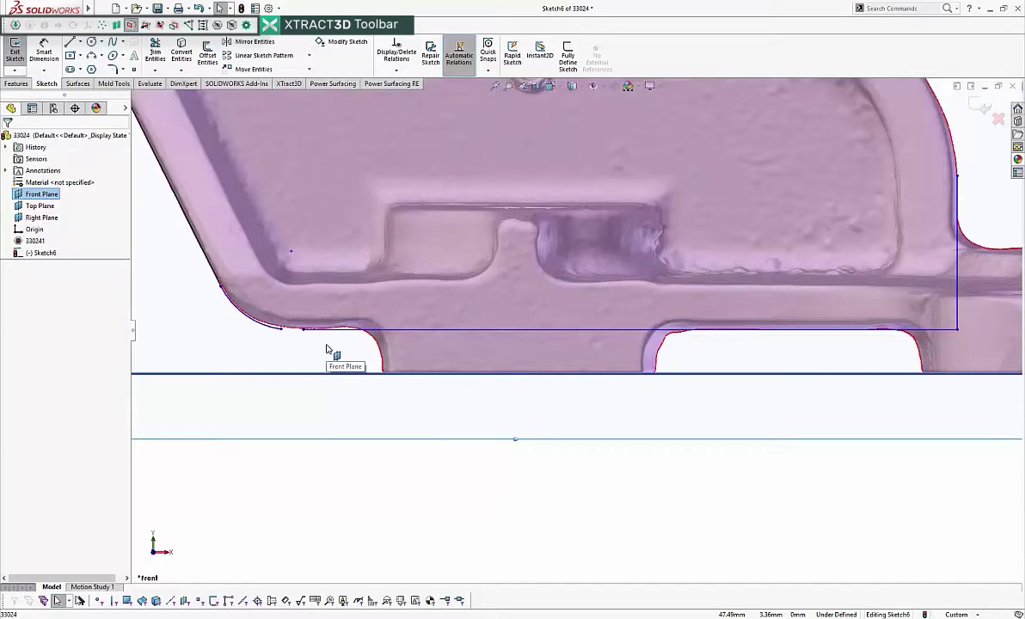
# - Corner-trim the lower corner arc with the horizontal base line so they meet at the tangent point
pyautogui.scroll(4, 422, 327)
pyautogui.scroll(-5, 422, 327)
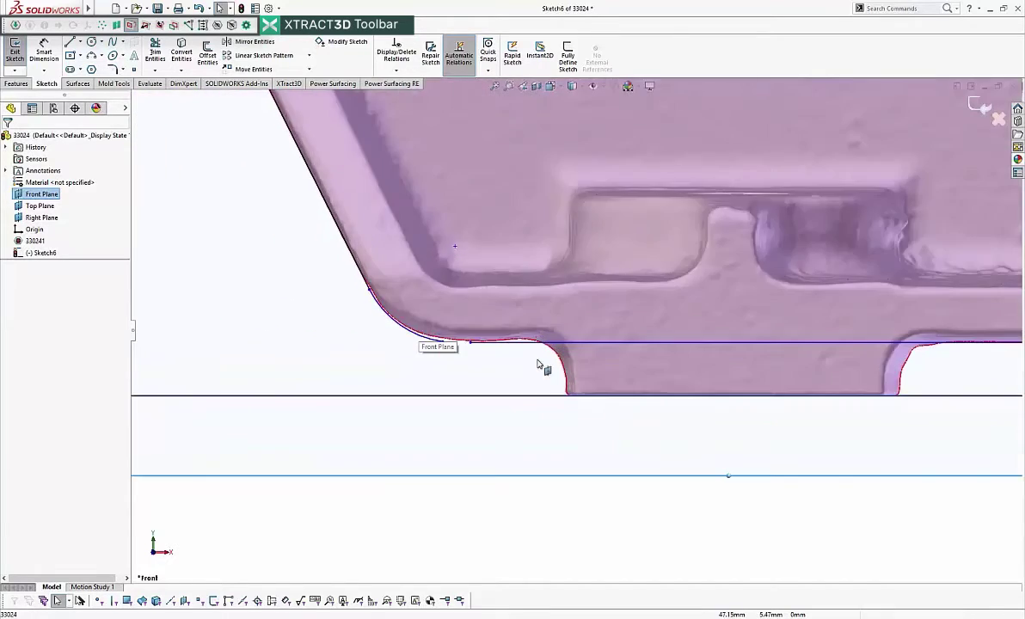
pyautogui.click(155, 51)
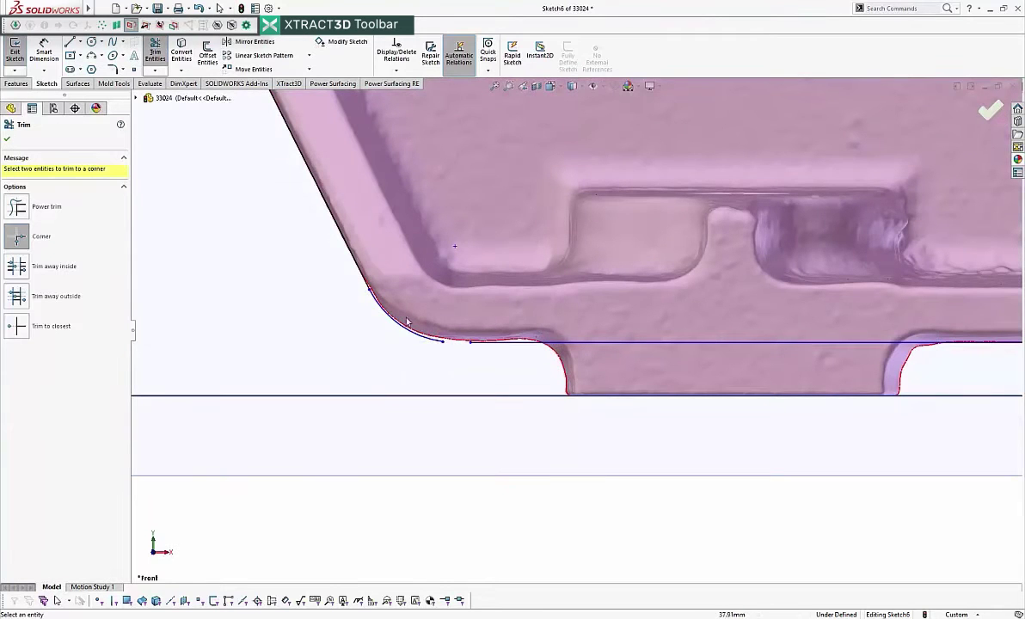
pyautogui.scroll(2, 474, 347)
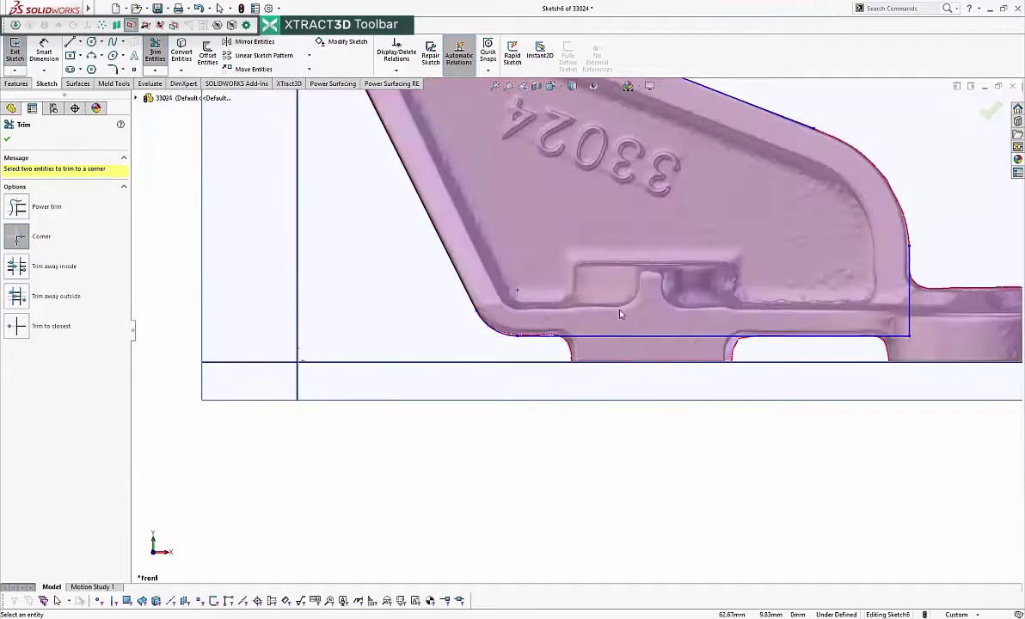
# - Sketch a three-point arc of about 24.8 mm radius along the scan's rounded shoulder between the upper sloped line and the vertical line
pyautogui.scroll(3, 787, 265)
pyautogui.scroll(-6, 636, 298)
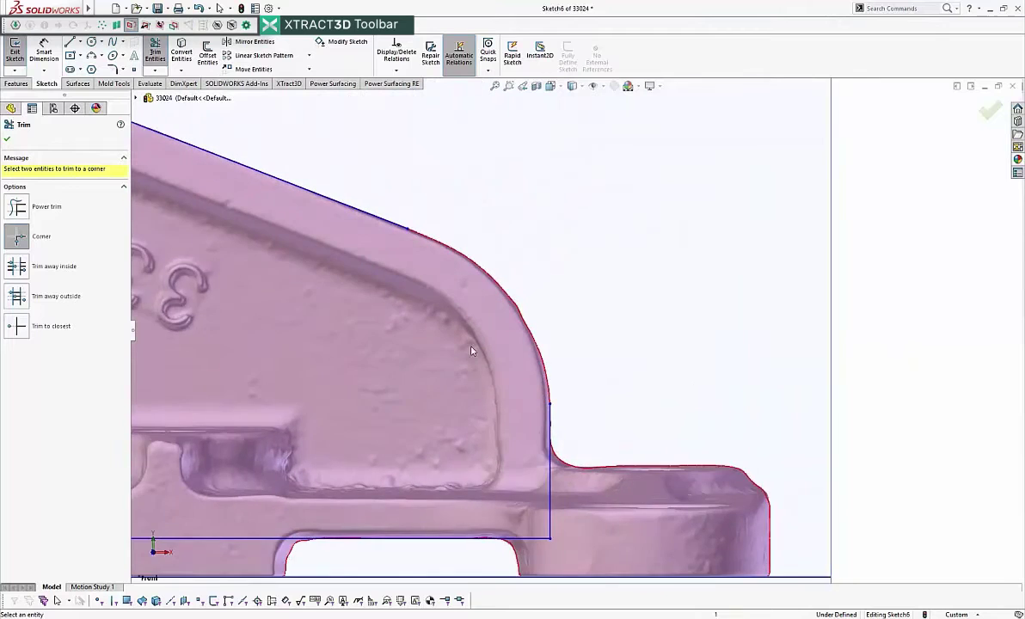
pyautogui.scroll(-2, 472, 351)
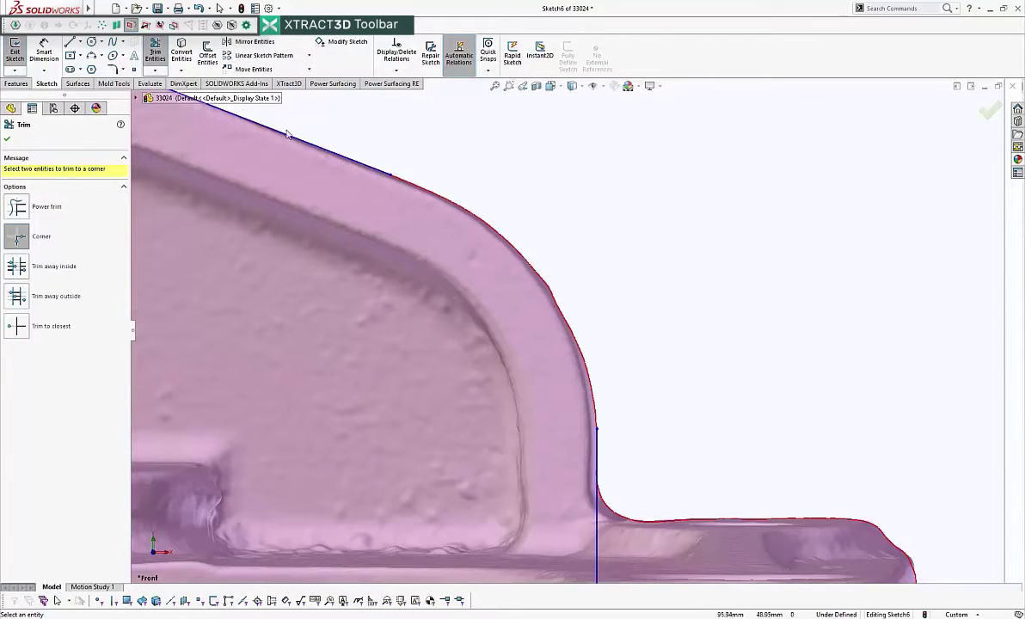
pyautogui.click(91, 55)
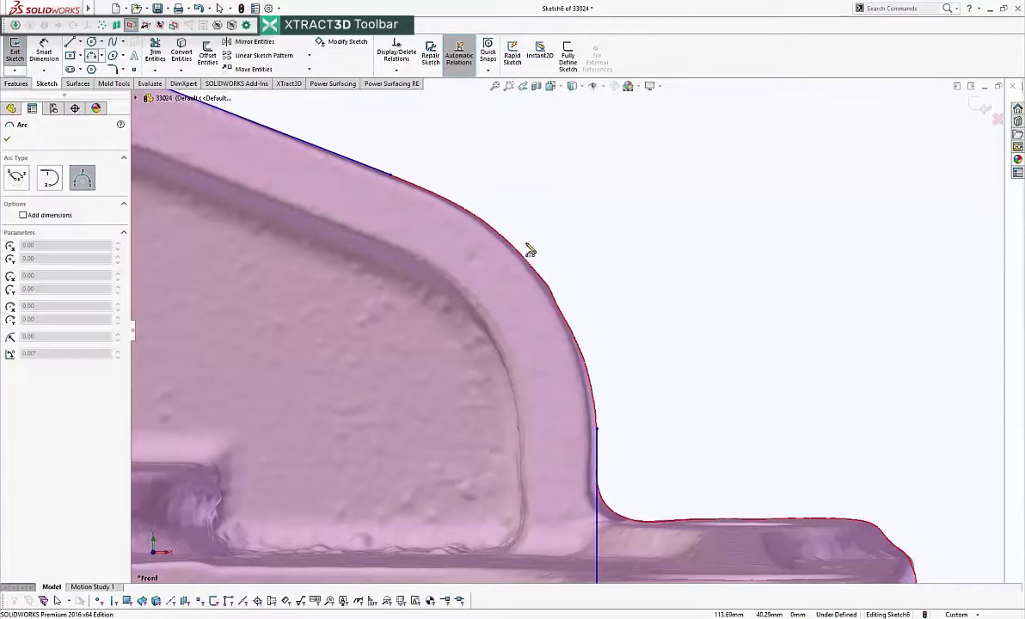
pyautogui.click(456, 205)
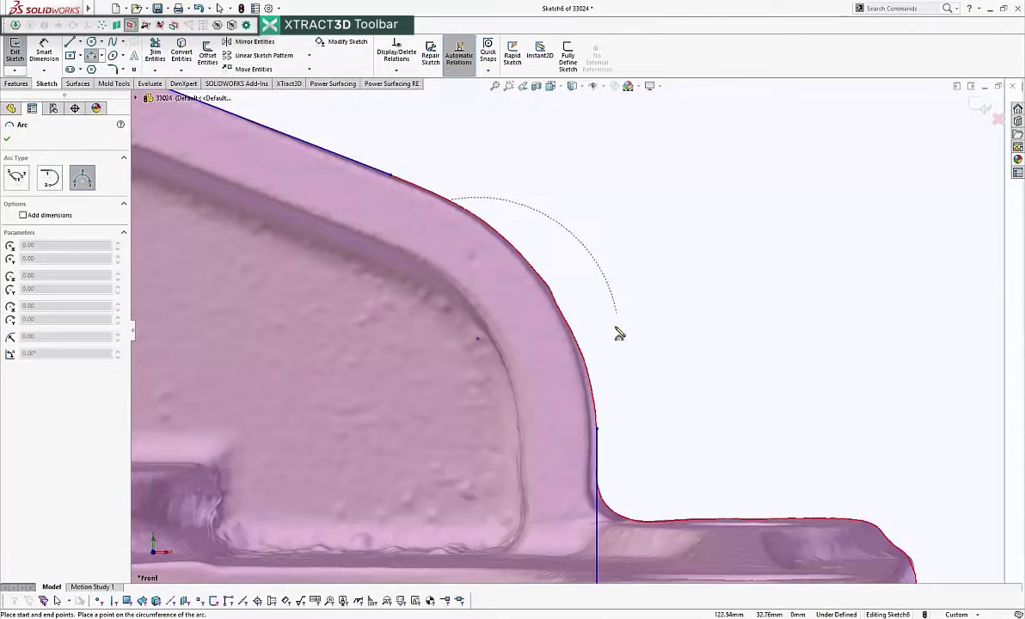
pyautogui.click(595, 395)
pyautogui.click(560, 338)
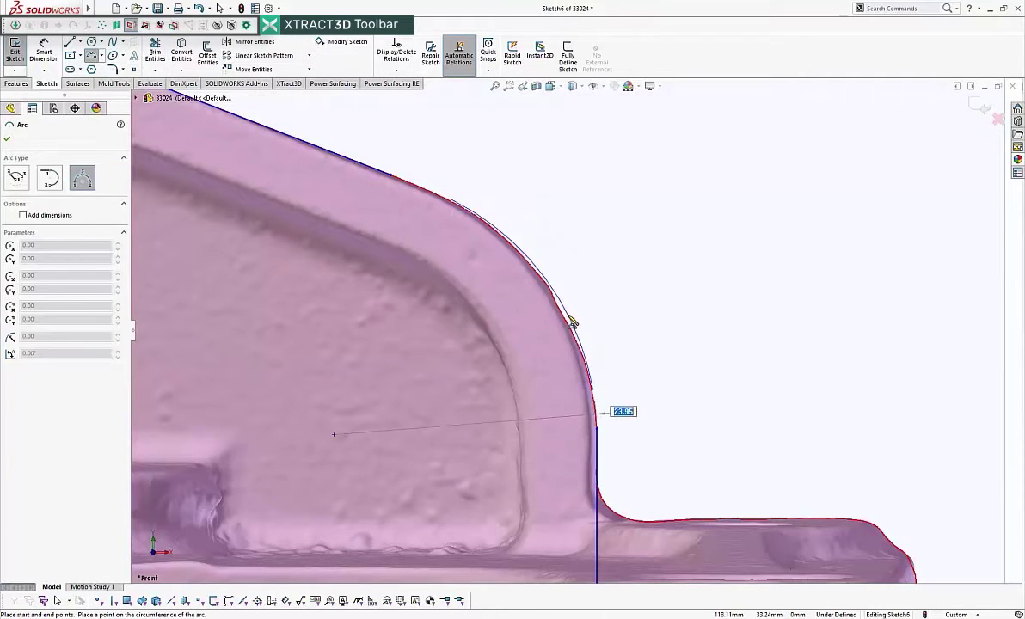
pyautogui.click(189, 25)
pyautogui.press('Escape')
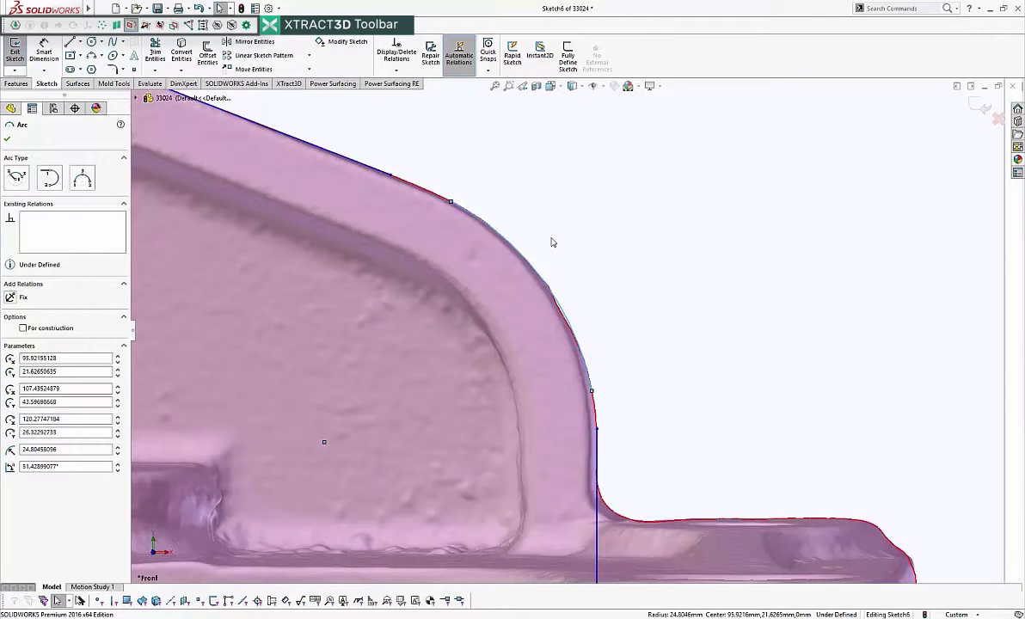
pyautogui.press('Escape')
# - Make the shoulder arc tangent to both the upper sloped line and the vertical line
pyautogui.click(548, 304)
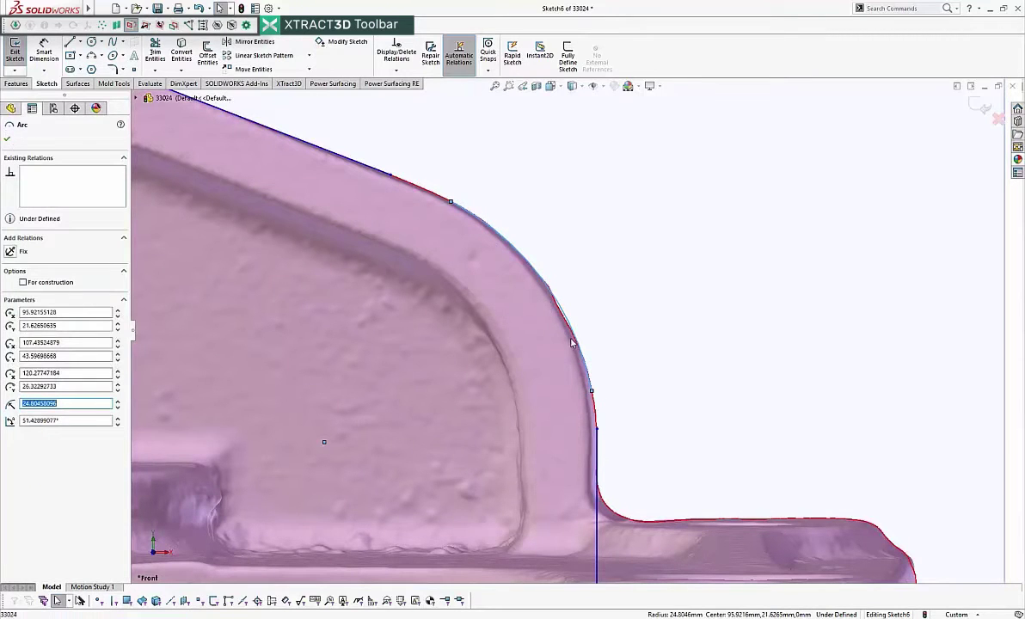
pyautogui.keyDown('ctrl'); pyautogui.click(372, 171); pyautogui.keyUp('ctrl')
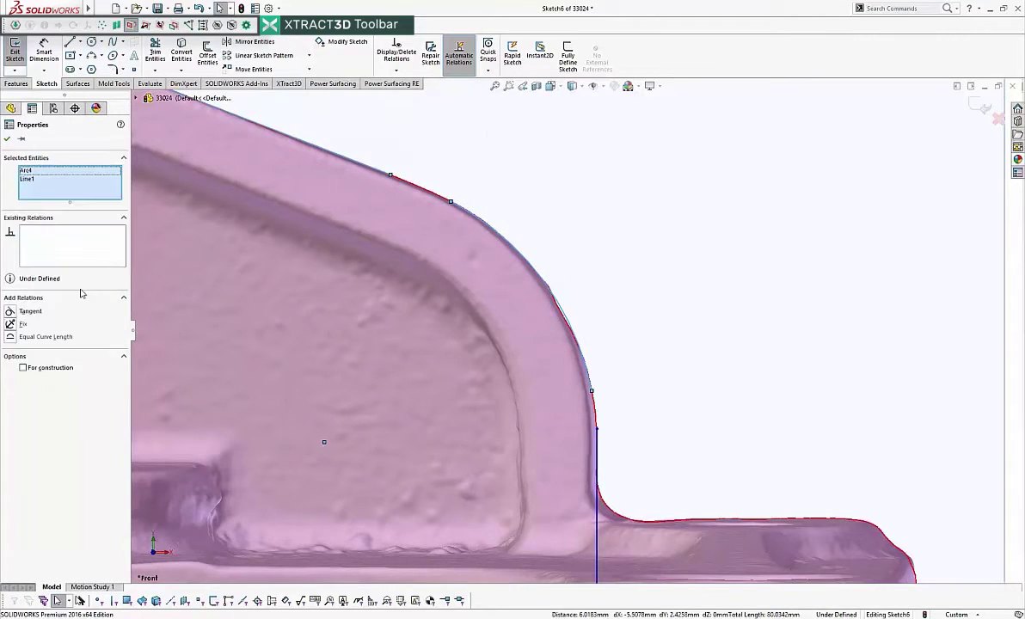
pyautogui.click(9, 311)
pyautogui.press('Escape')
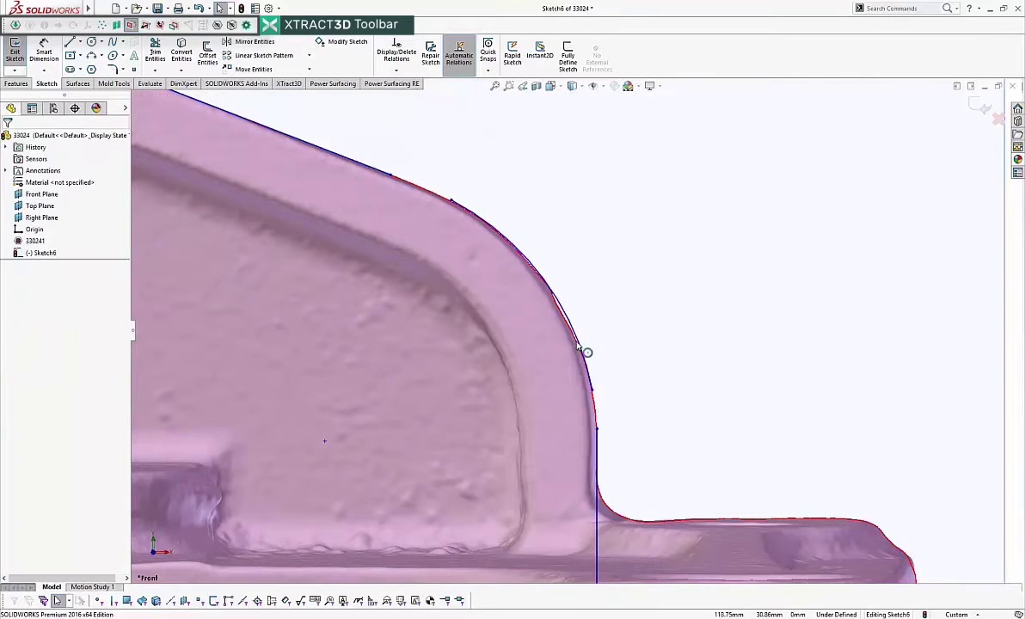
pyautogui.click(584, 351)
pyautogui.keyDown('ctrl'); pyautogui.click(596, 443); pyautogui.keyUp('ctrl')
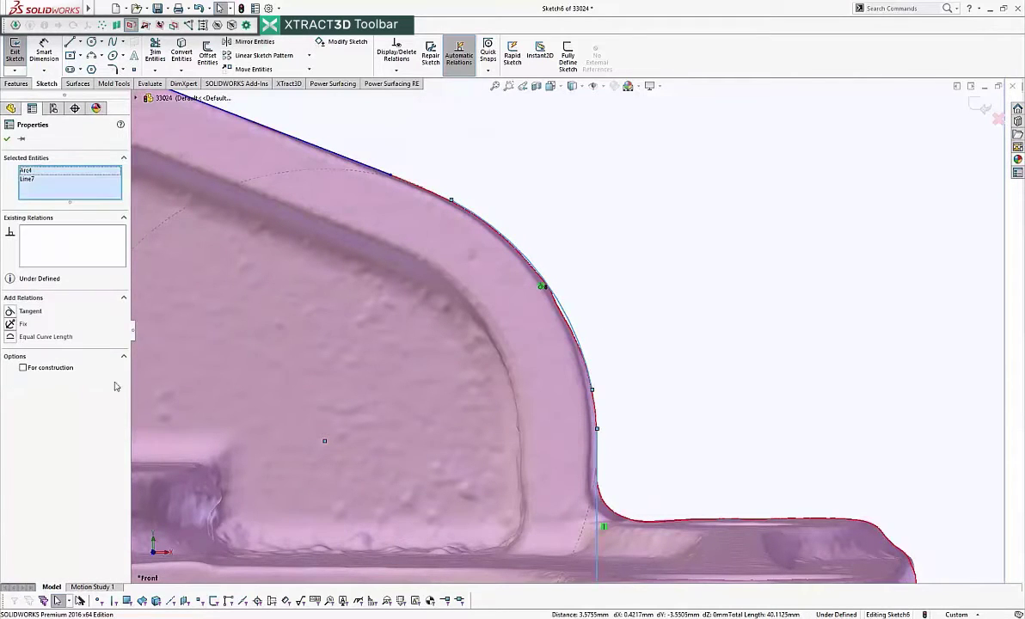
pyautogui.click(12, 312)
pyautogui.click(716, 289)
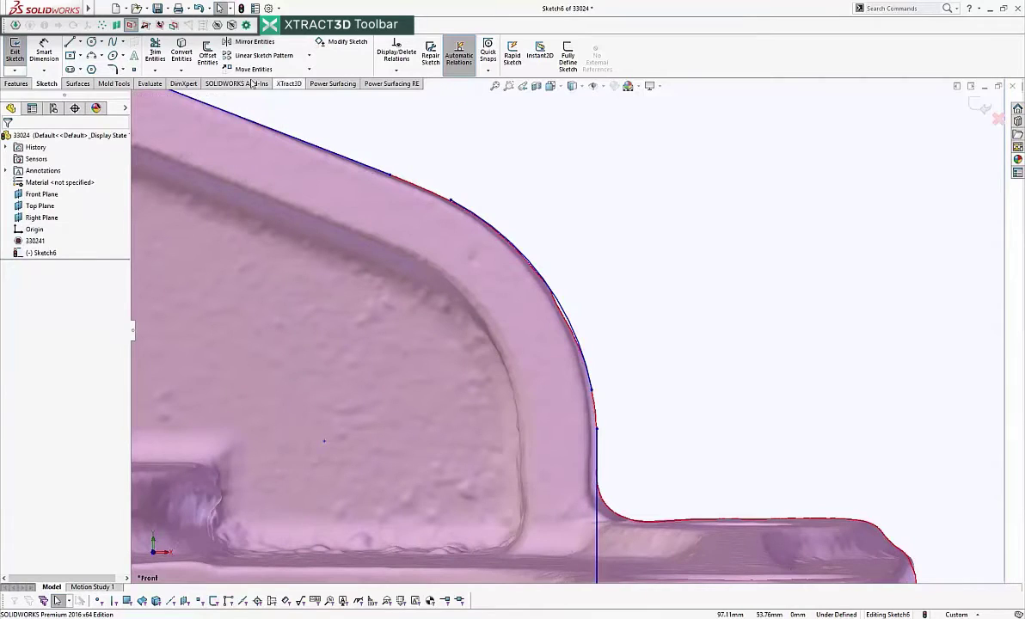
# - Corner-trim the shoulder arc with the upper sloped line and with the vertical line
pyautogui.click(157, 50)
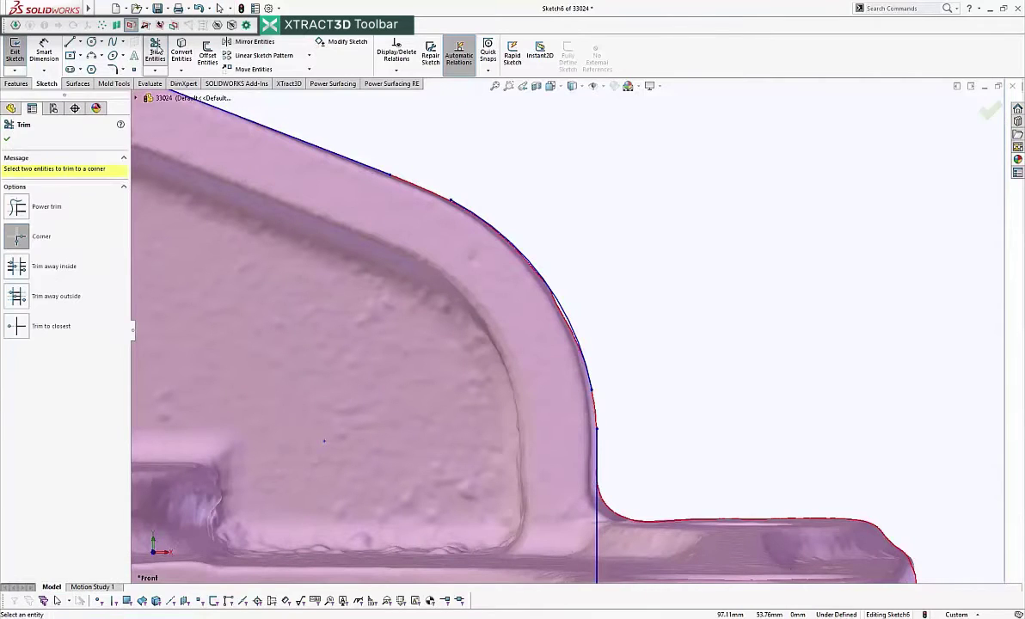
pyautogui.click(373, 173)
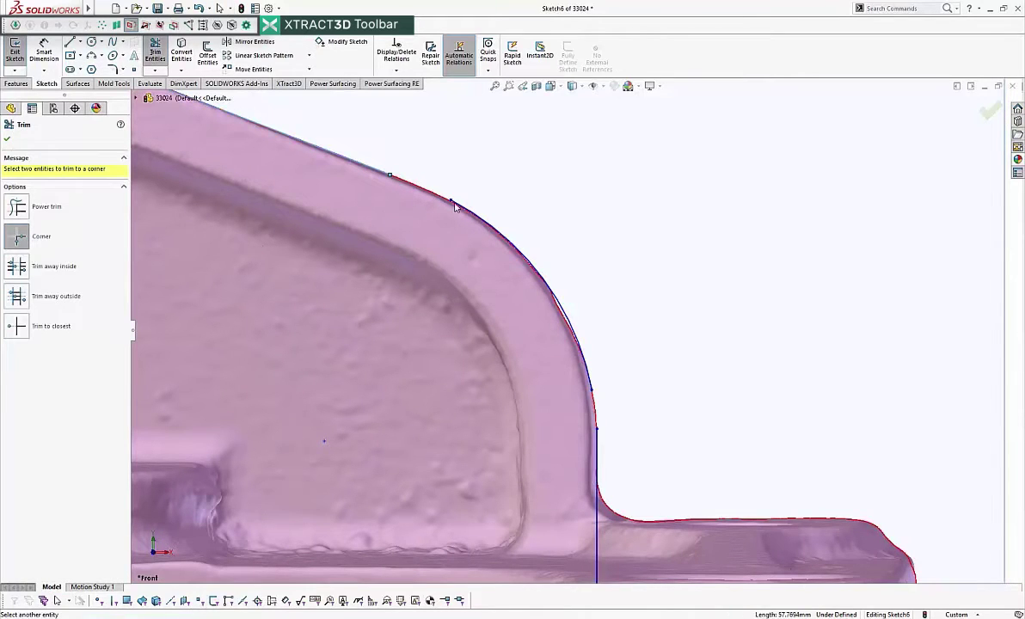
pyautogui.click(556, 299)
pyautogui.click(597, 439)
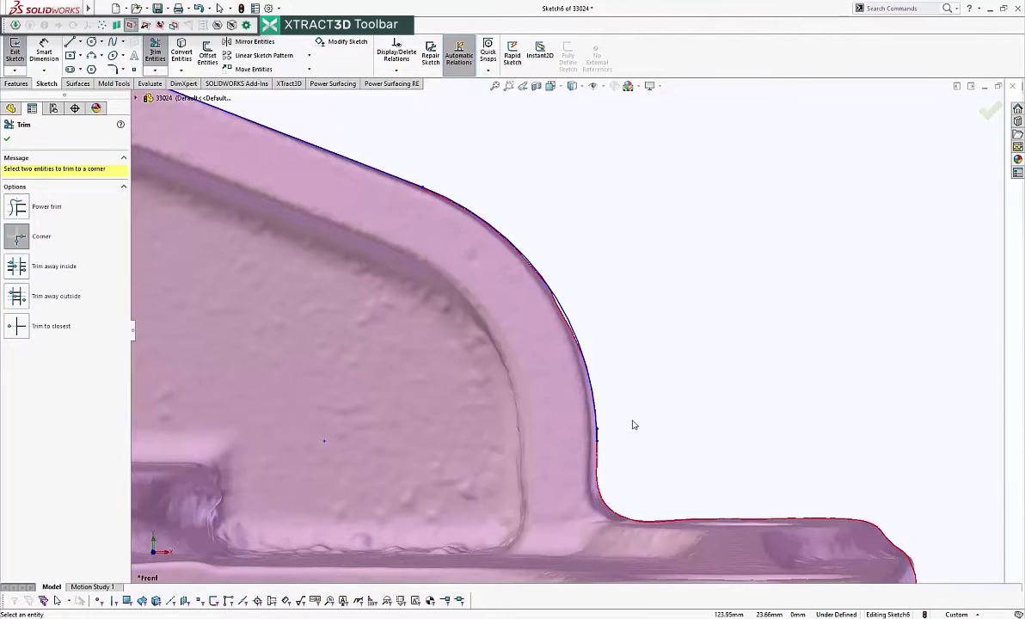
pyautogui.scroll(-6, 602, 439)
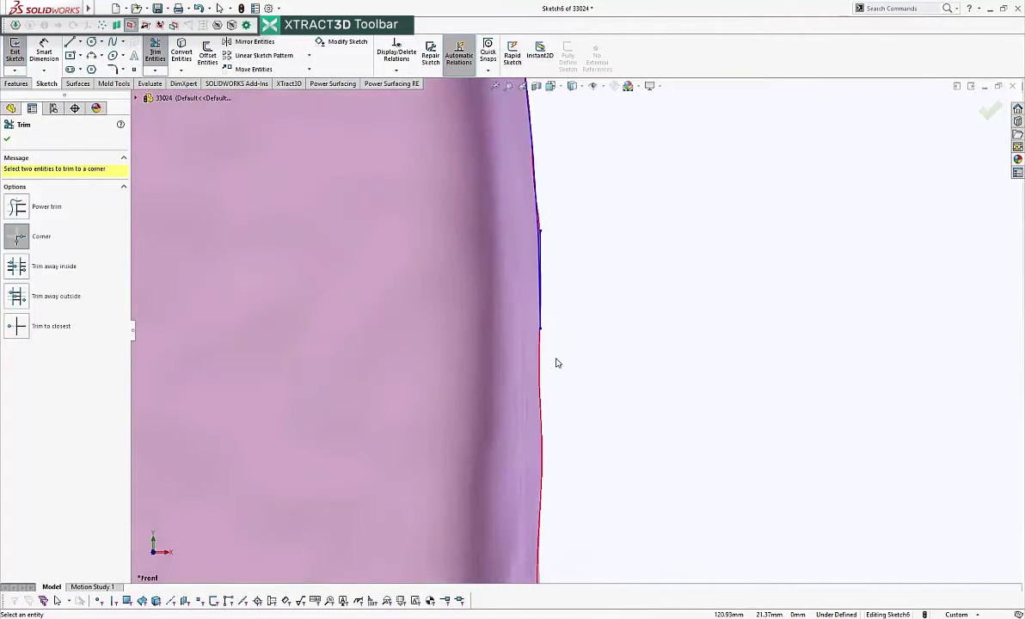
pyautogui.scroll(3, 560, 349)
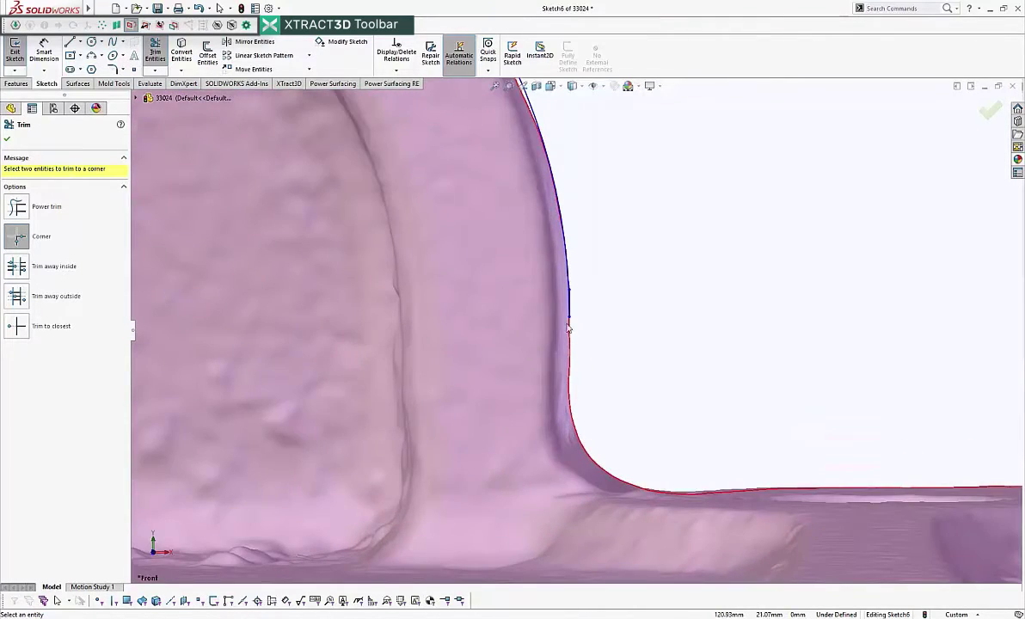
pyautogui.click(8, 140)
# - Fix the short vertical line at the lower end of the shoulder arc
pyautogui.scroll(-5, 689, 315)
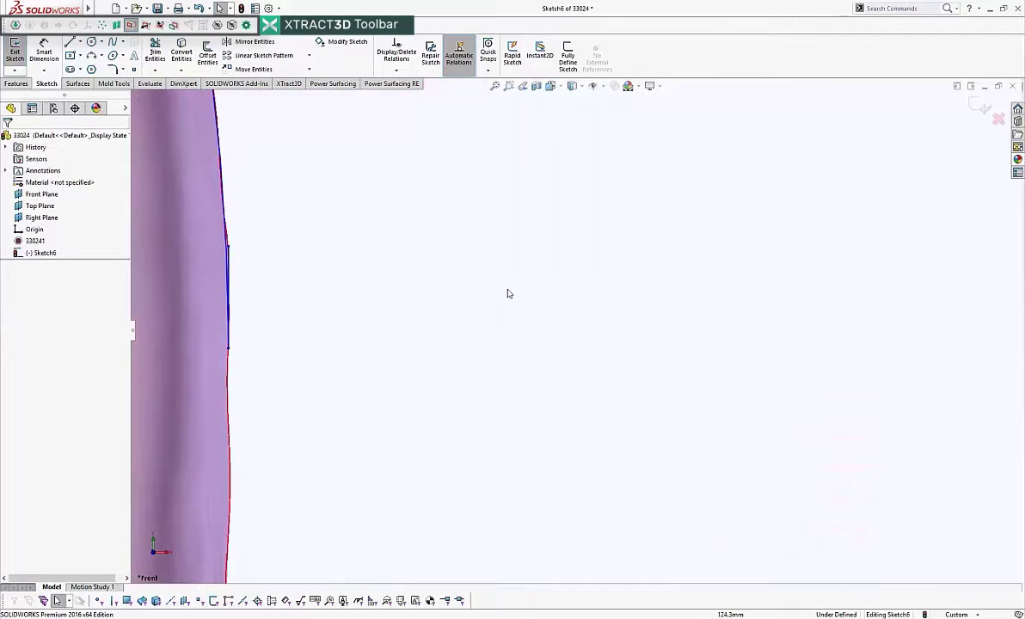
pyautogui.scroll(-3, 249, 284)
pyautogui.click(270, 277)
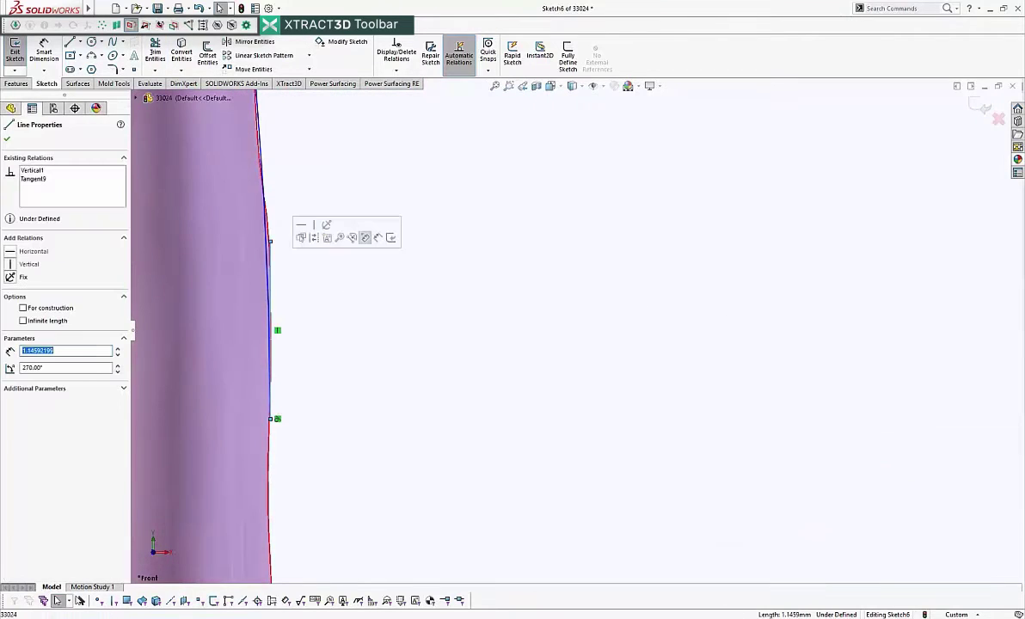
pyautogui.click(328, 224)
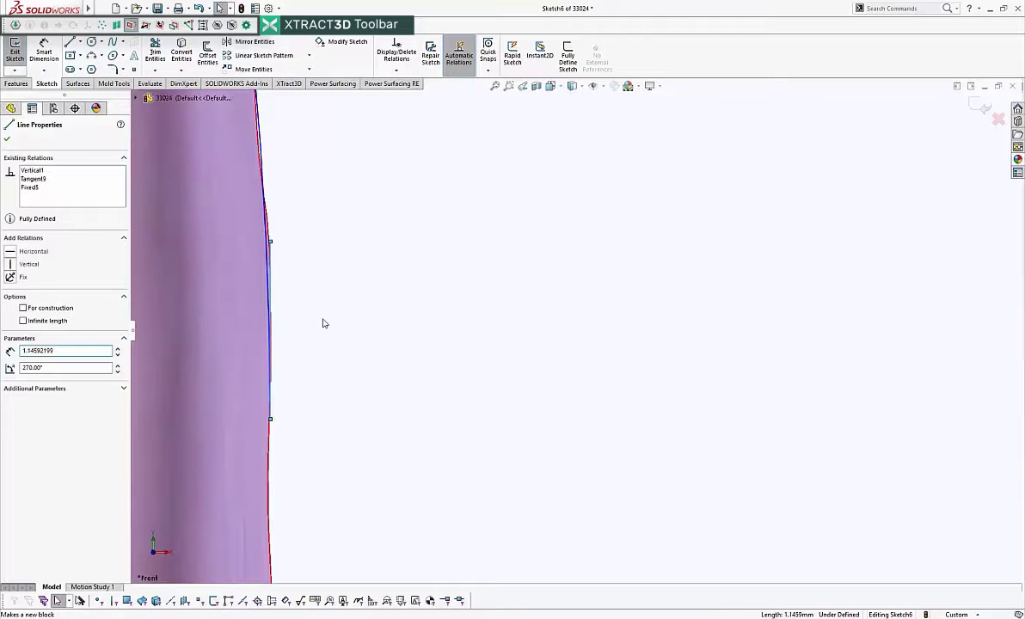
pyautogui.click(322, 323)
# - Corner-trim the short vertical line below the shoulder arc with the horizontal line along the bracket's base
pyautogui.click(270, 420)
pyautogui.scroll(5, 413, 433)
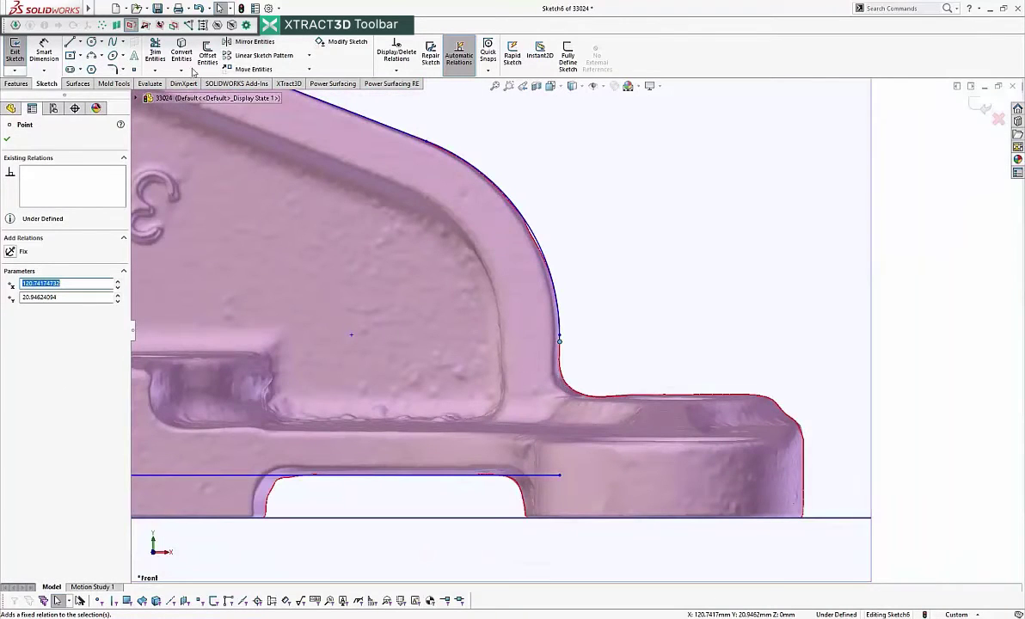
pyautogui.click(155, 50)
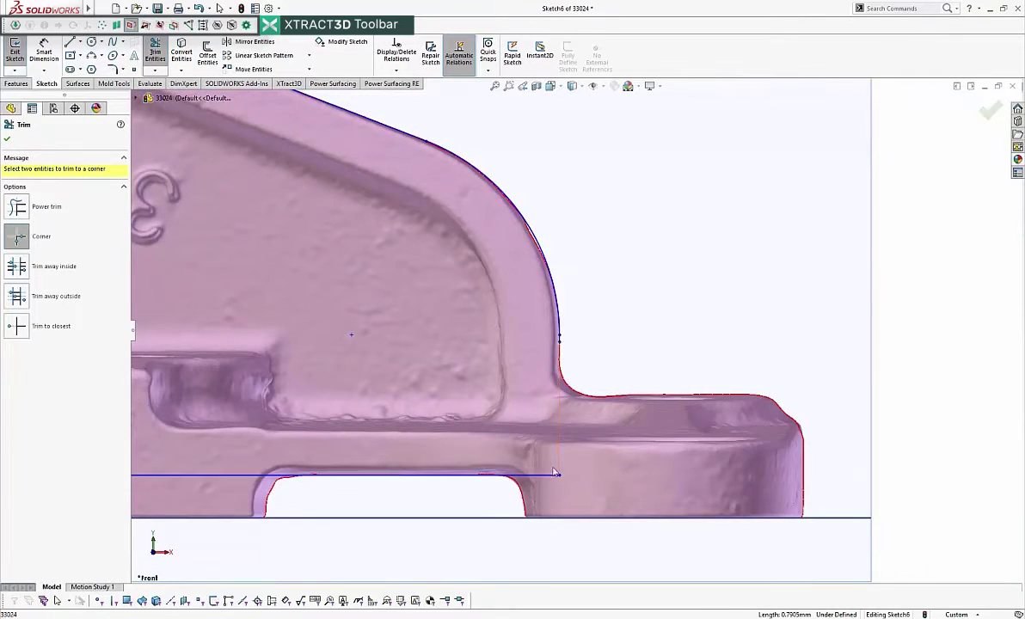
pyautogui.scroll(6, 614, 339)
pyautogui.scroll(-2, 505, 298)
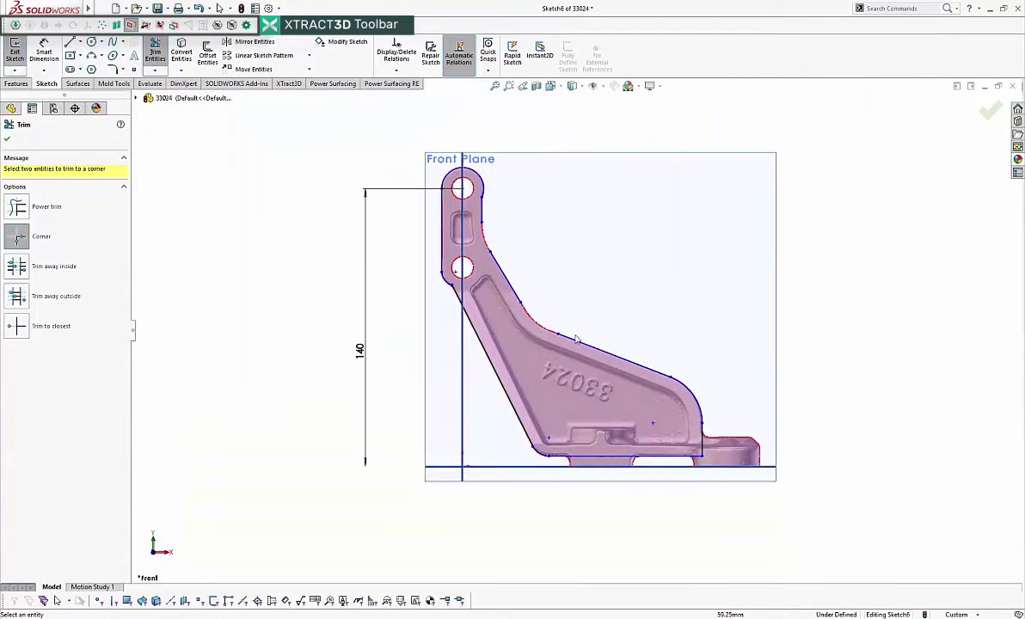
# - Sketch a three-point arc of about 31 mm radius along the scan's concave edge between the upper vertical line and the steep sloped line
pyautogui.scroll(-3, 556, 318)
pyautogui.scroll(3, 508, 245)
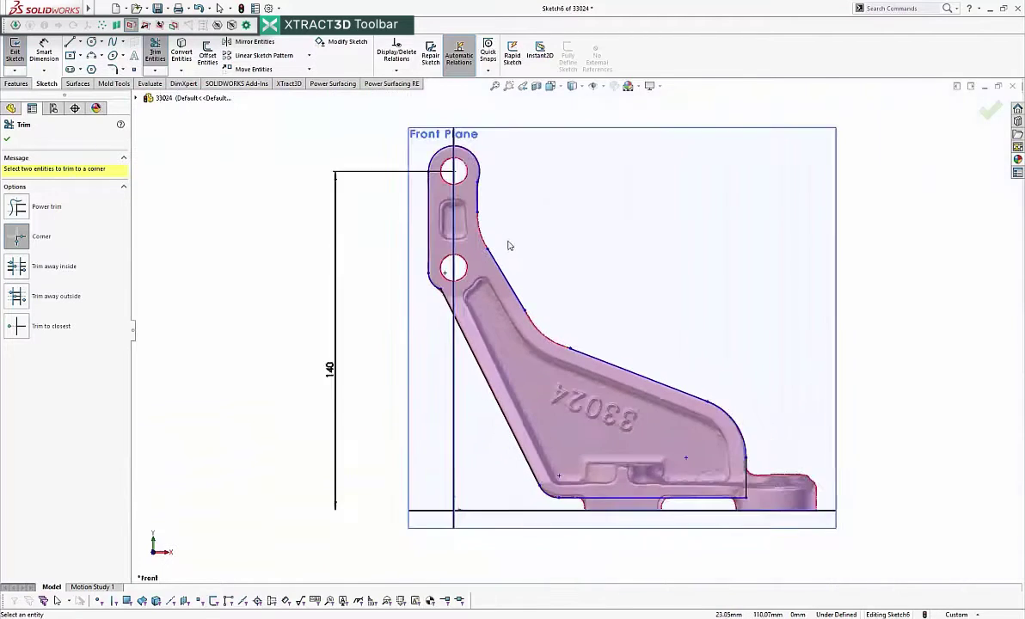
pyautogui.scroll(-2, 488, 250)
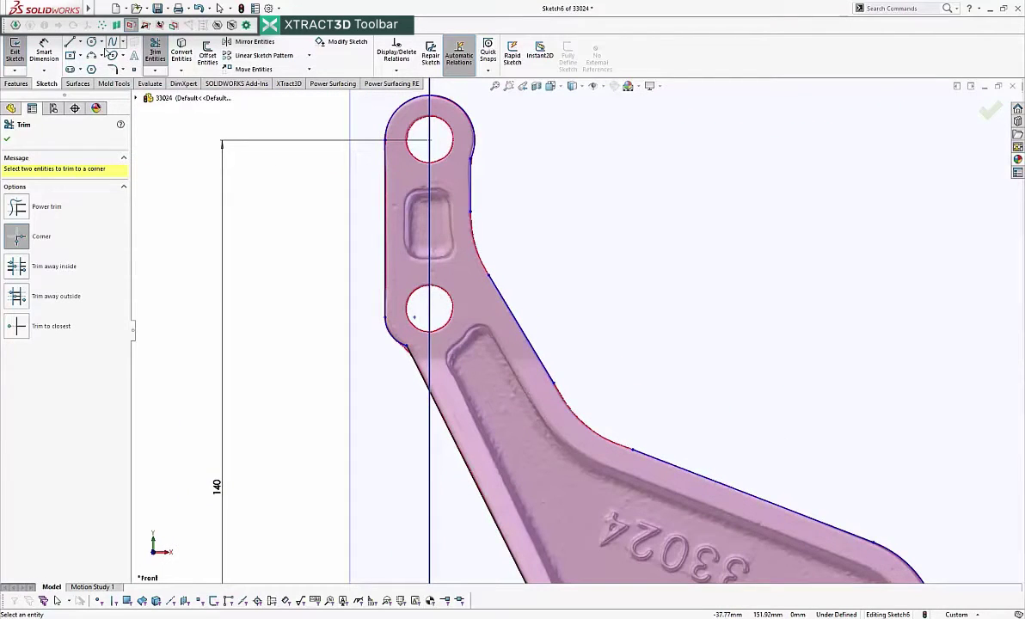
pyautogui.click(91, 56)
pyautogui.scroll(-3, 490, 241)
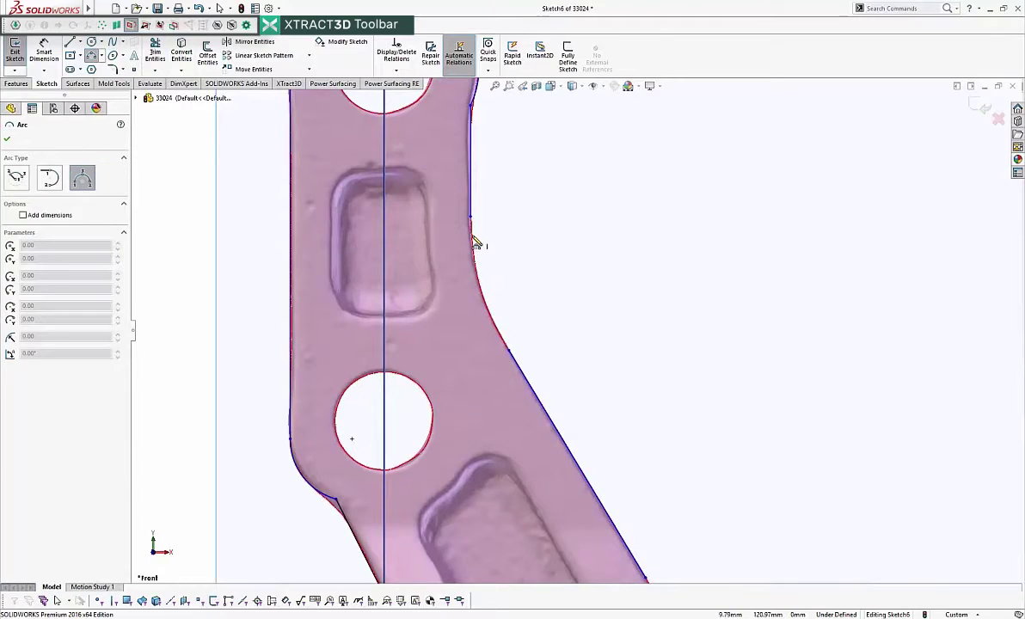
pyautogui.click(473, 241)
pyautogui.click(499, 331)
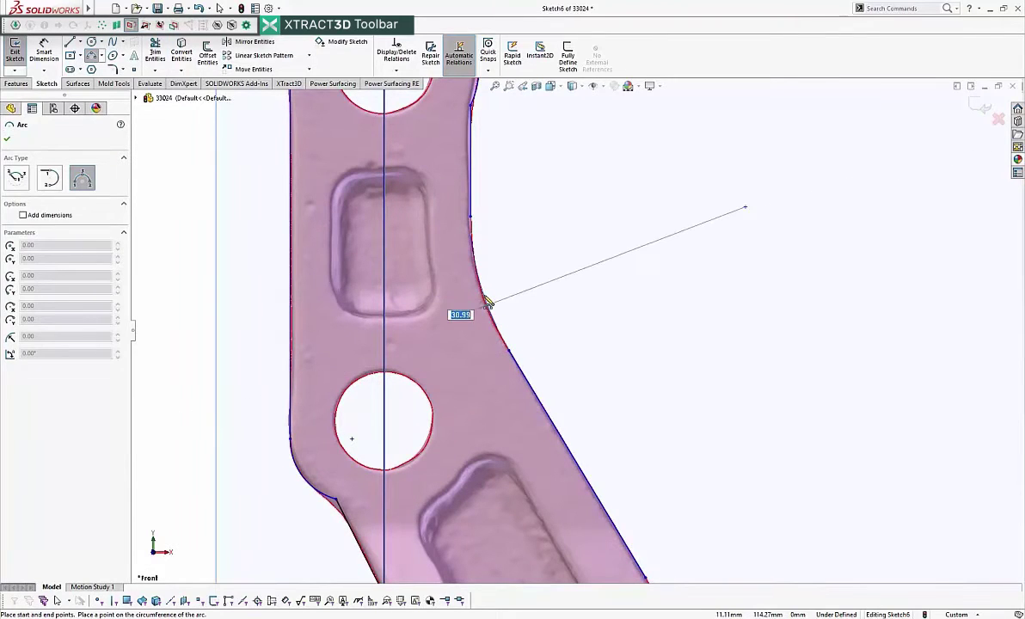
pyautogui.click(488, 304)
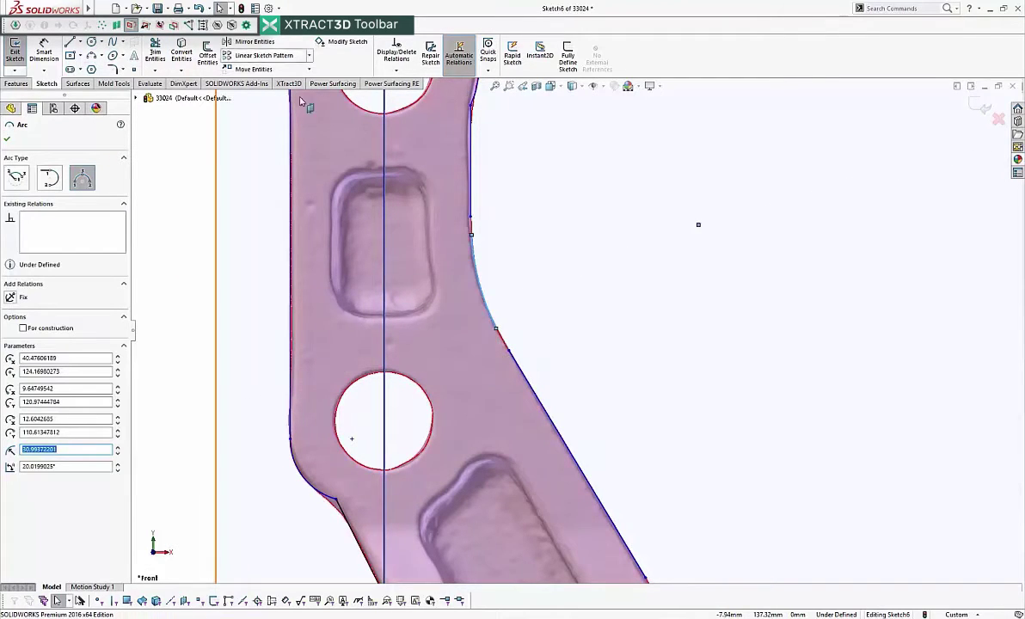
pyautogui.press('Escape')
# - Sketch a three-point arc of about 28.9 mm radius along the scan's concave bend between the steep and the shallow sloped lines
pyautogui.scroll(5, 594, 301)
pyautogui.scroll(-4, 607, 452)
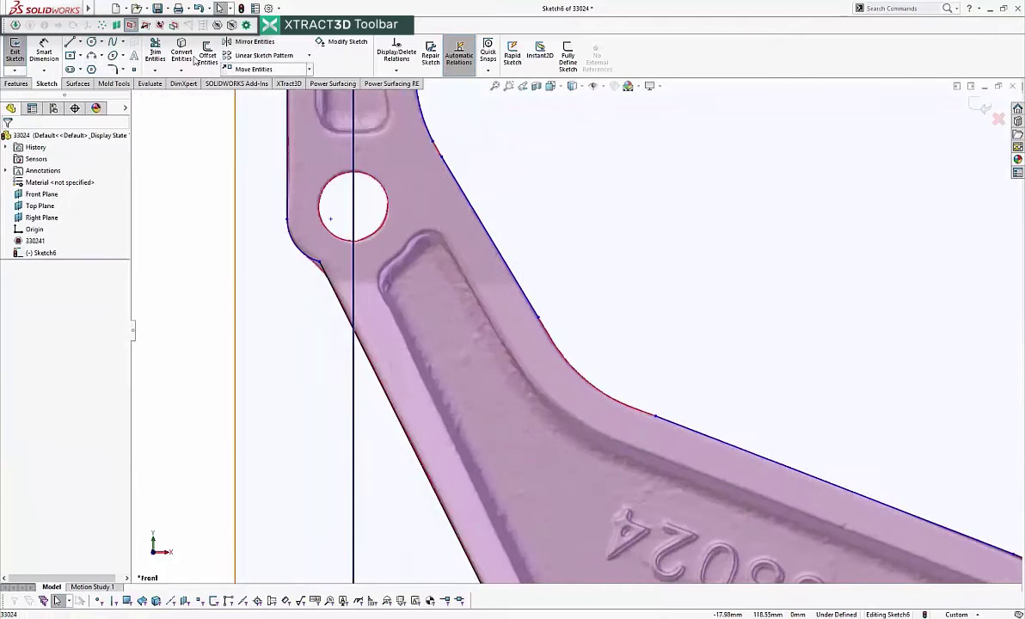
pyautogui.click(92, 55)
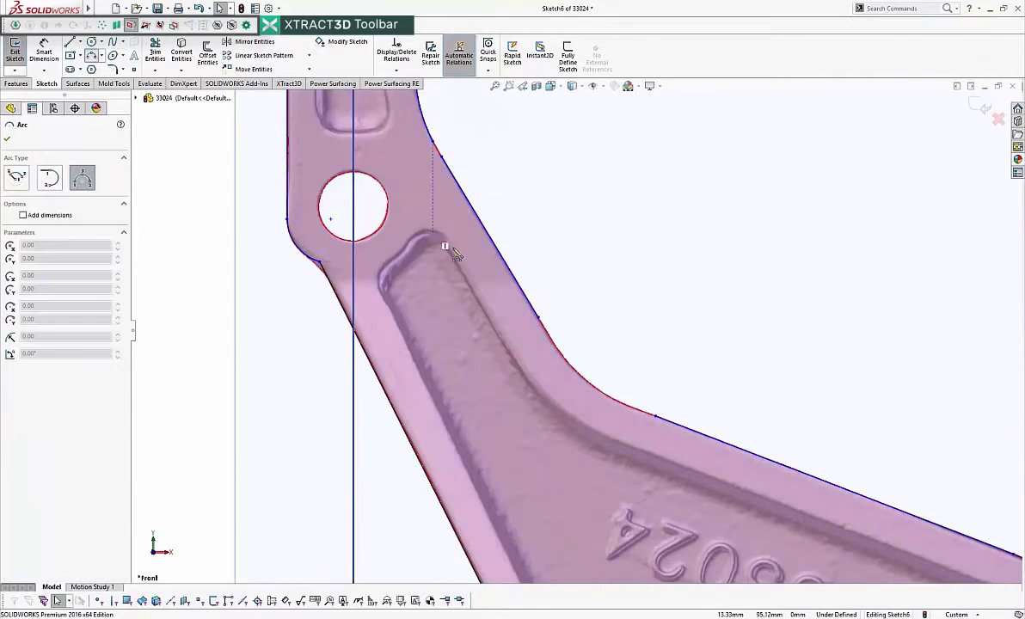
pyautogui.click(554, 346)
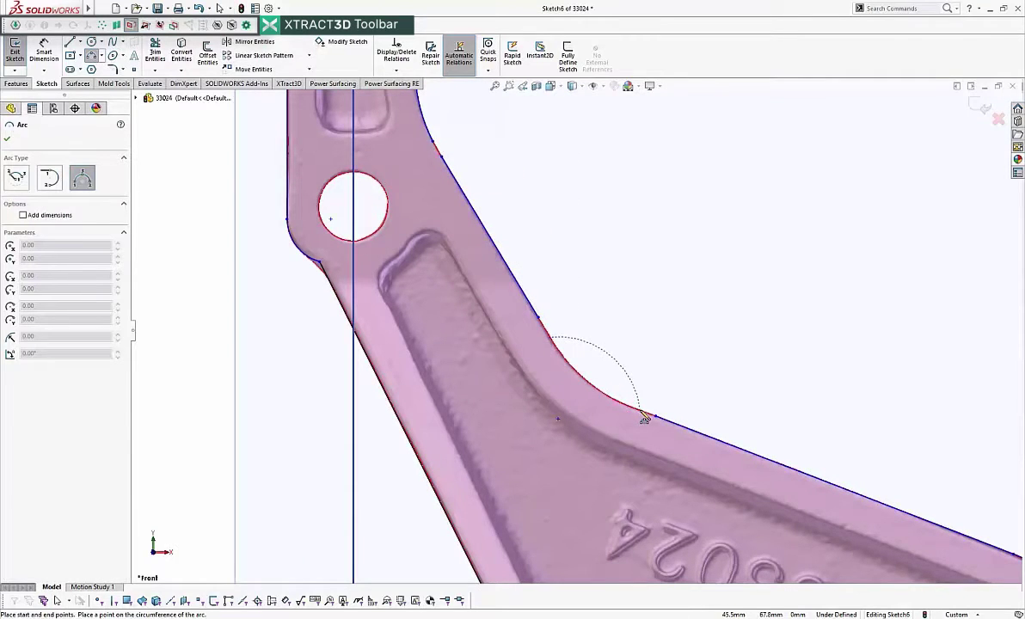
pyautogui.click(646, 418)
pyautogui.click(603, 420)
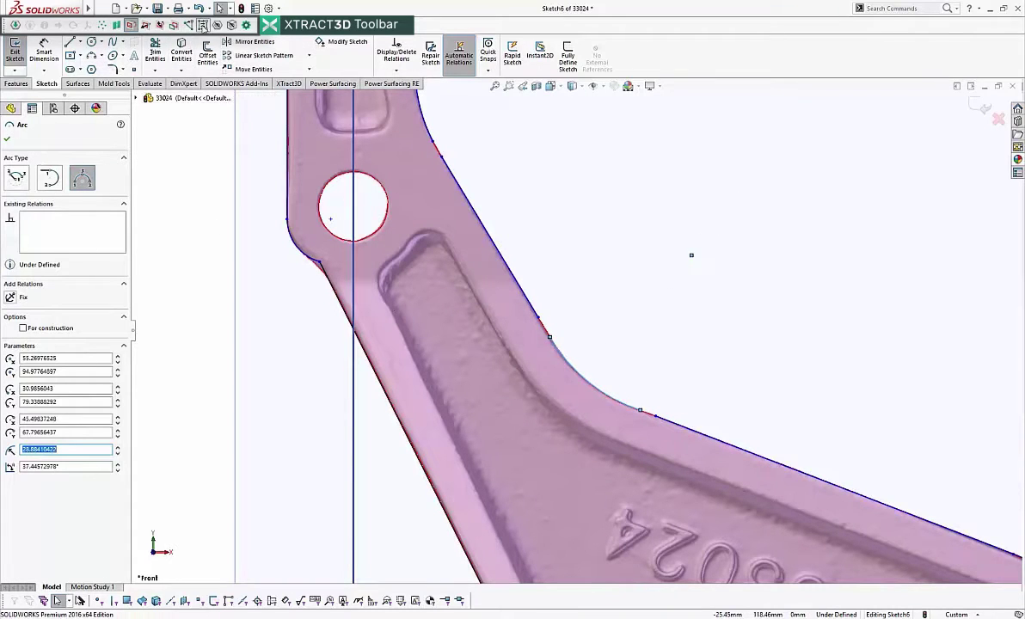
pyautogui.press('Escape')
# - Make the upper concave arc tangent to both the steep sloped line and the vertical line above it
pyautogui.click(484, 225)
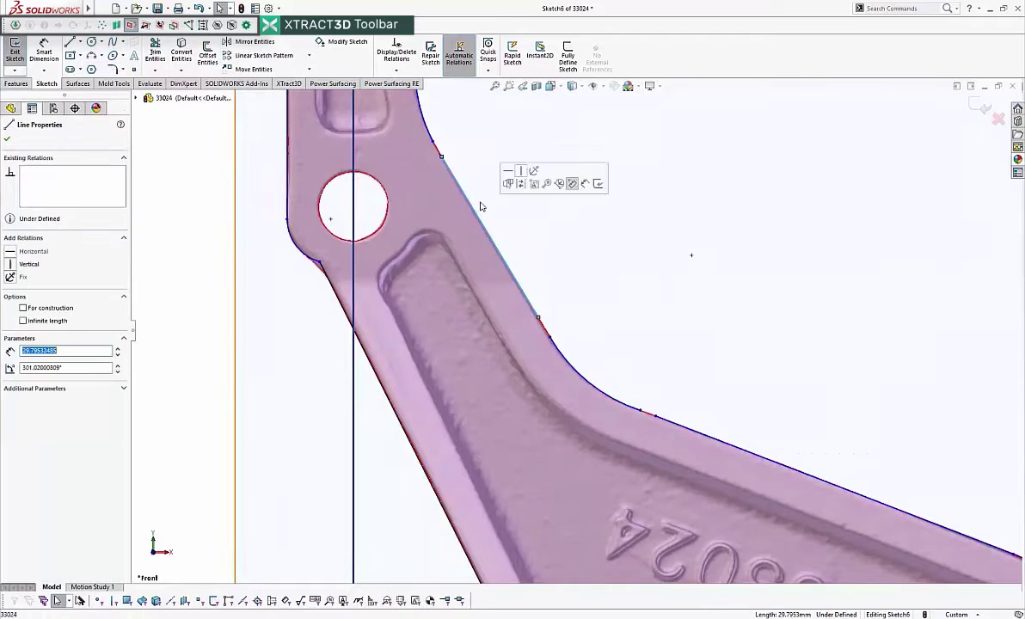
pyautogui.scroll(2, 497, 207)
pyautogui.keyDown('ctrl'); pyautogui.click(491, 233); pyautogui.keyUp('ctrl')
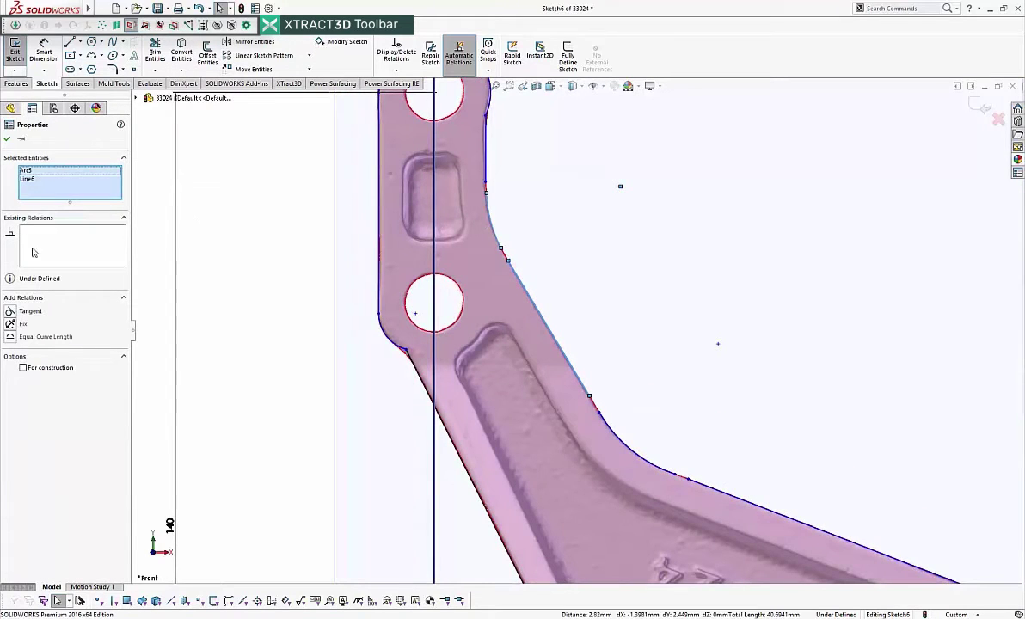
pyautogui.click(9, 312)
pyautogui.press('Escape')
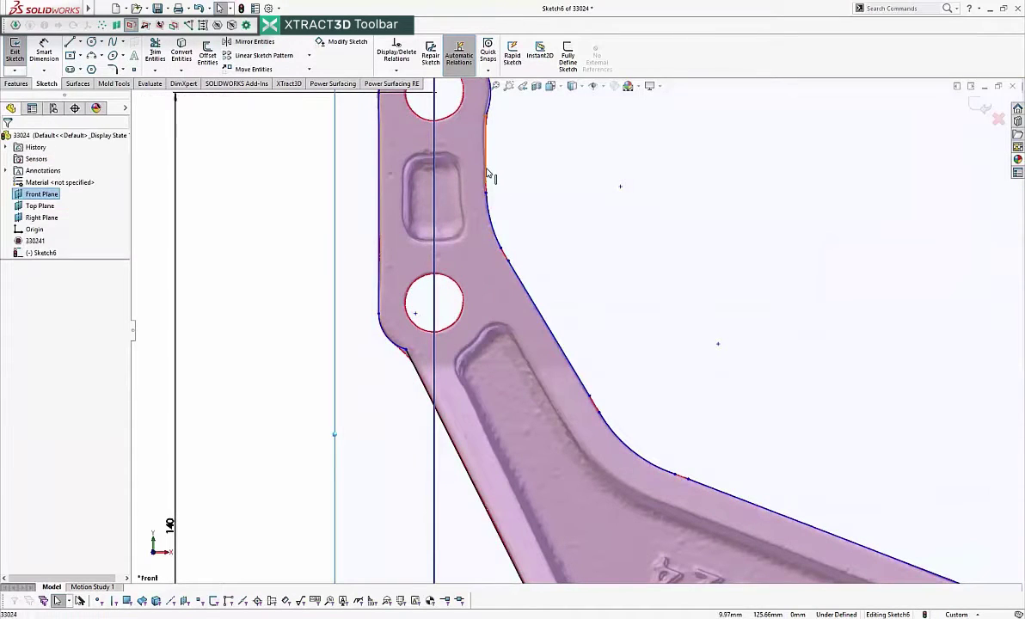
pyautogui.click(487, 174)
pyautogui.keyDown('ctrl'); pyautogui.click(496, 218); pyautogui.keyUp('ctrl')
pyautogui.click(9, 312)
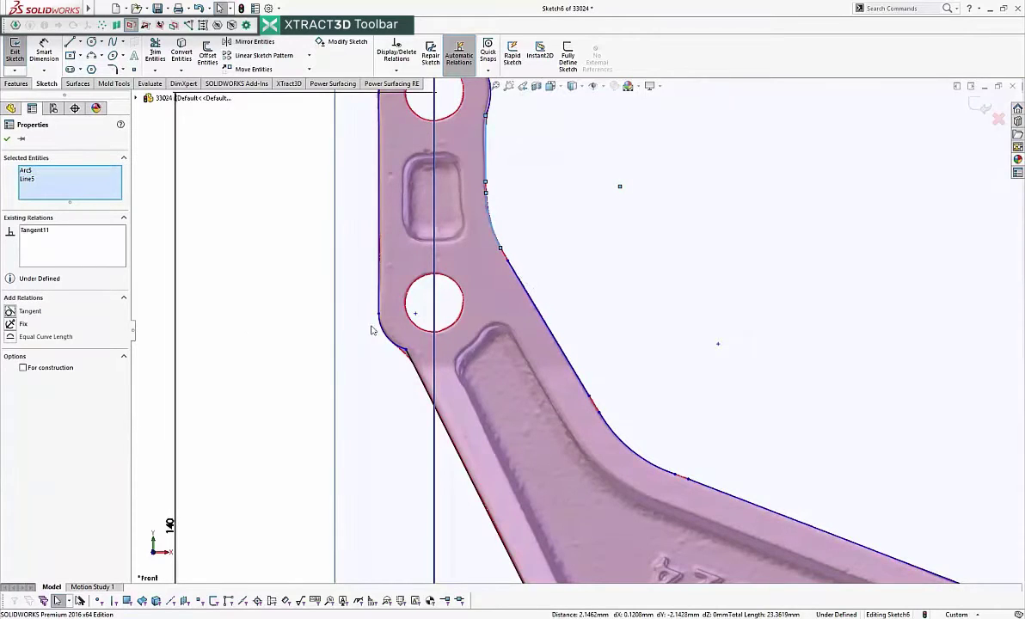
pyautogui.press('Escape')
# - Make the lower concave arc tangent to both the steep sloped line and the shallow sloped line
pyautogui.scroll(2, 580, 380)
pyautogui.click(576, 361)
pyautogui.keyDown('ctrl'); pyautogui.click(593, 391); pyautogui.keyUp('ctrl')
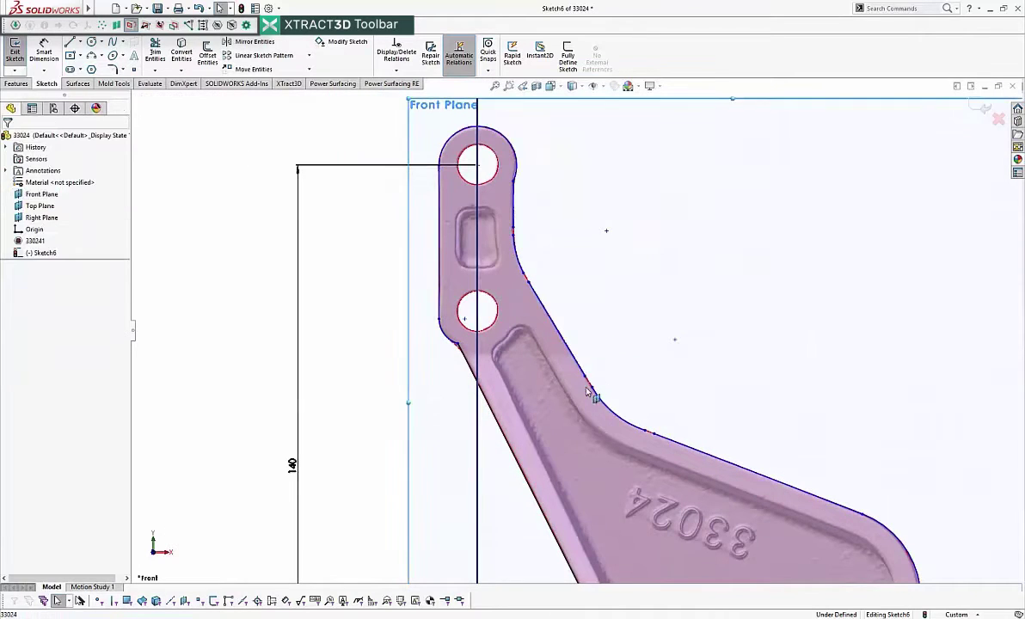
pyautogui.click(584, 353)
pyautogui.click(669, 379)
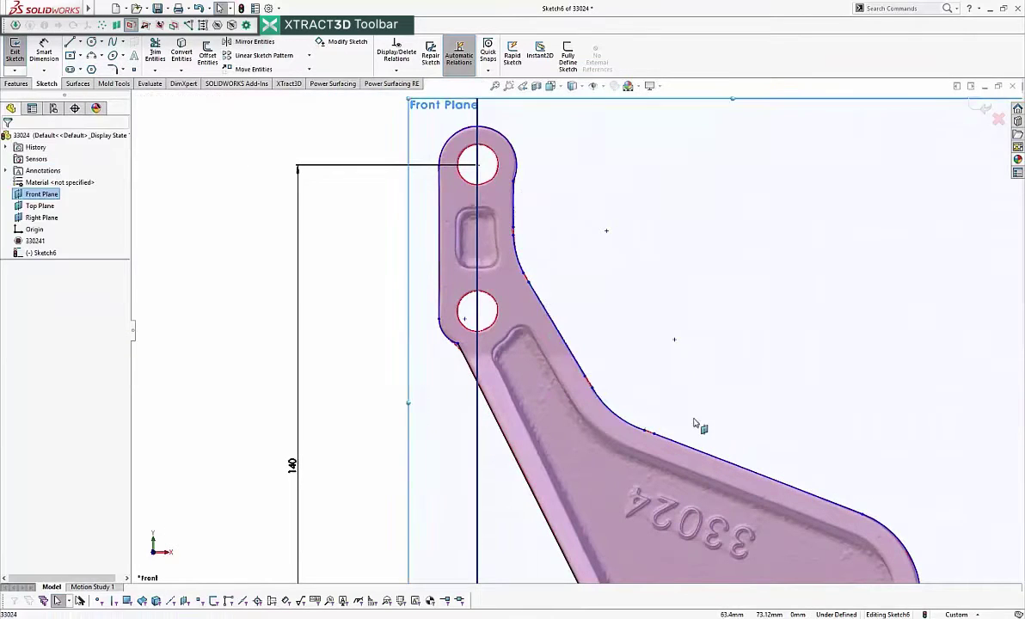
pyautogui.click(635, 426)
pyautogui.keyDown('ctrl'); pyautogui.click(664, 439); pyautogui.keyUp('ctrl')
pyautogui.click(662, 407)
pyautogui.click(693, 365)
pyautogui.press('Escape')
# - Corner-trim both concave arcs with their neighbouring lines so the outer profile joins up along the scan's inner edge
pyautogui.scroll(3, 701, 396)
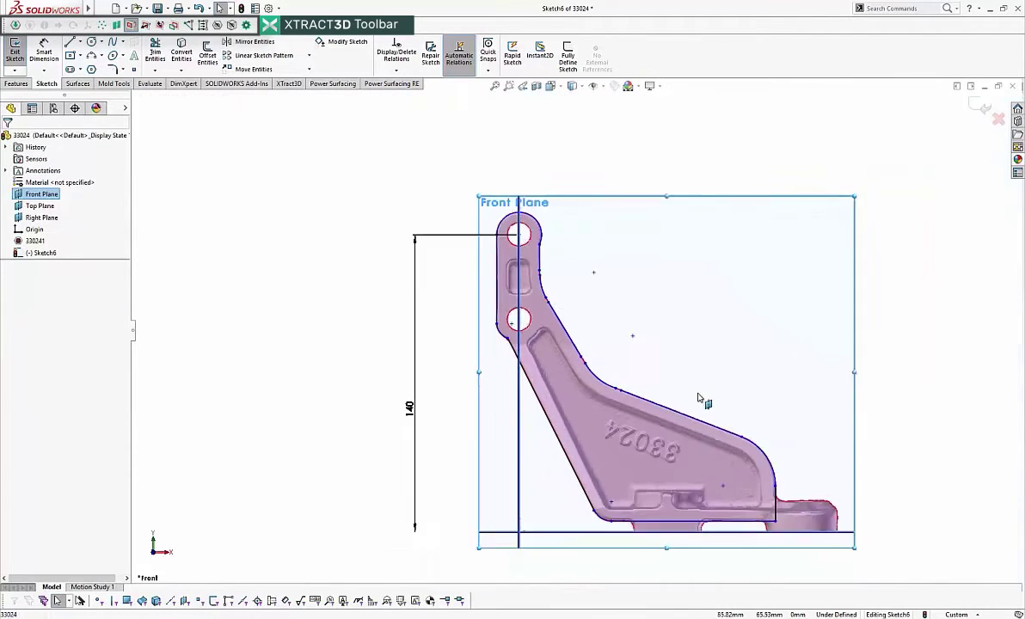
pyautogui.scroll(-2, 680, 392)
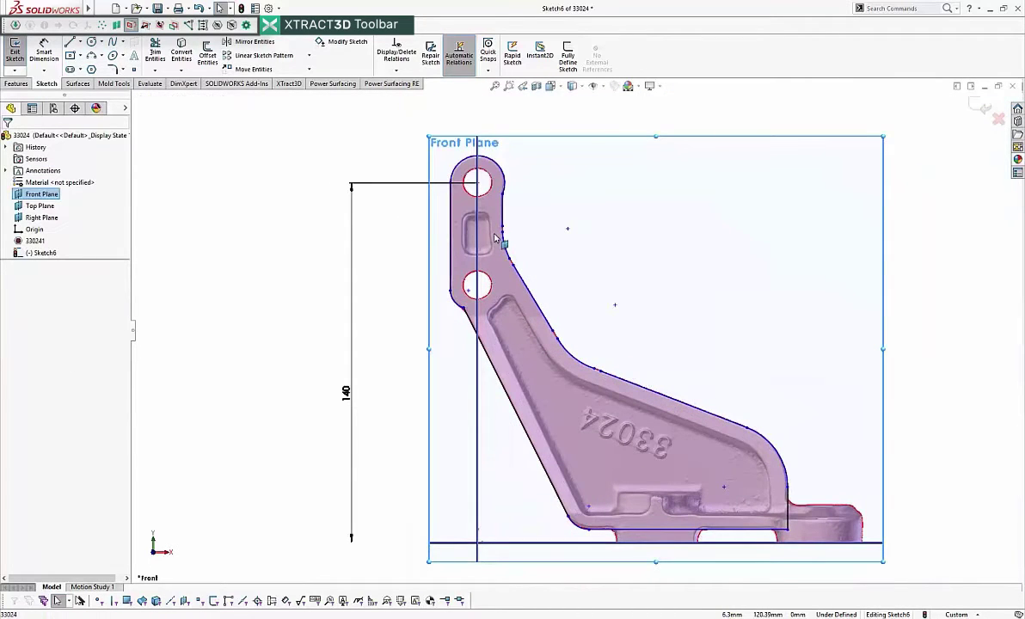
pyautogui.click(153, 52)
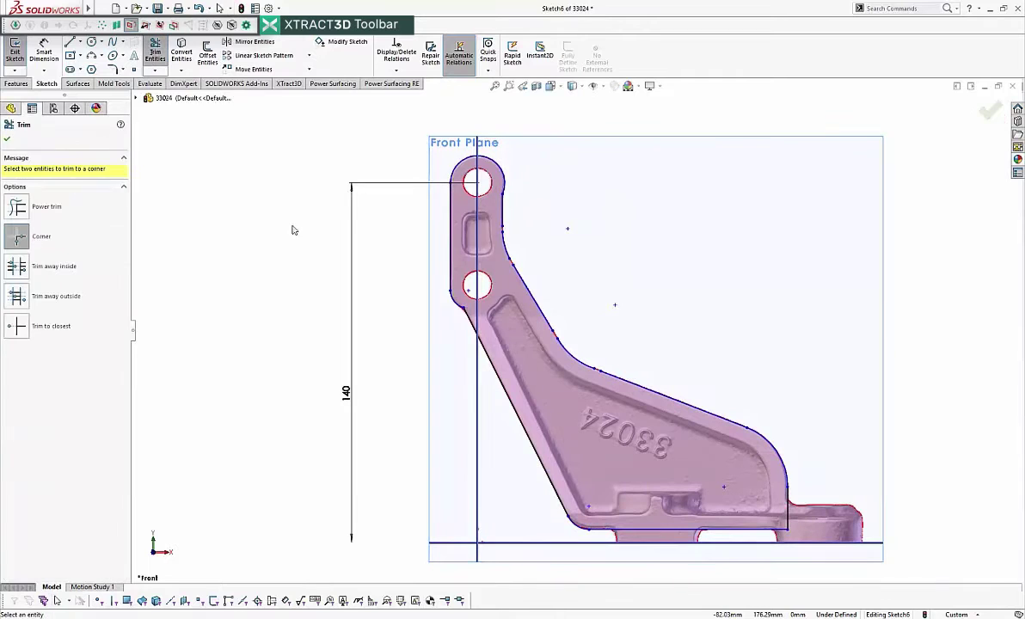
pyautogui.click(506, 247)
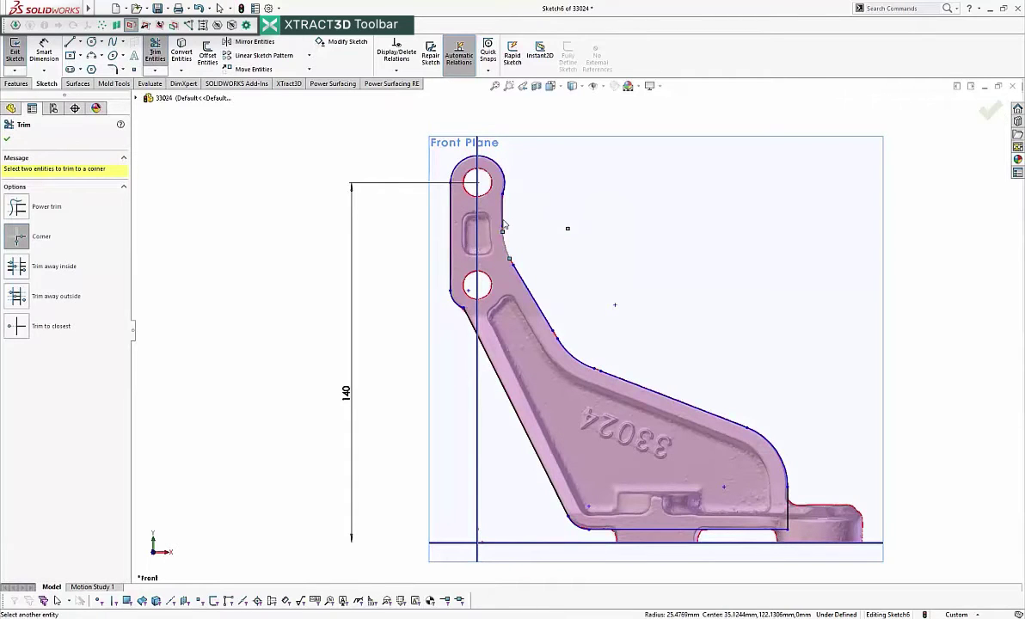
pyautogui.click(531, 302)
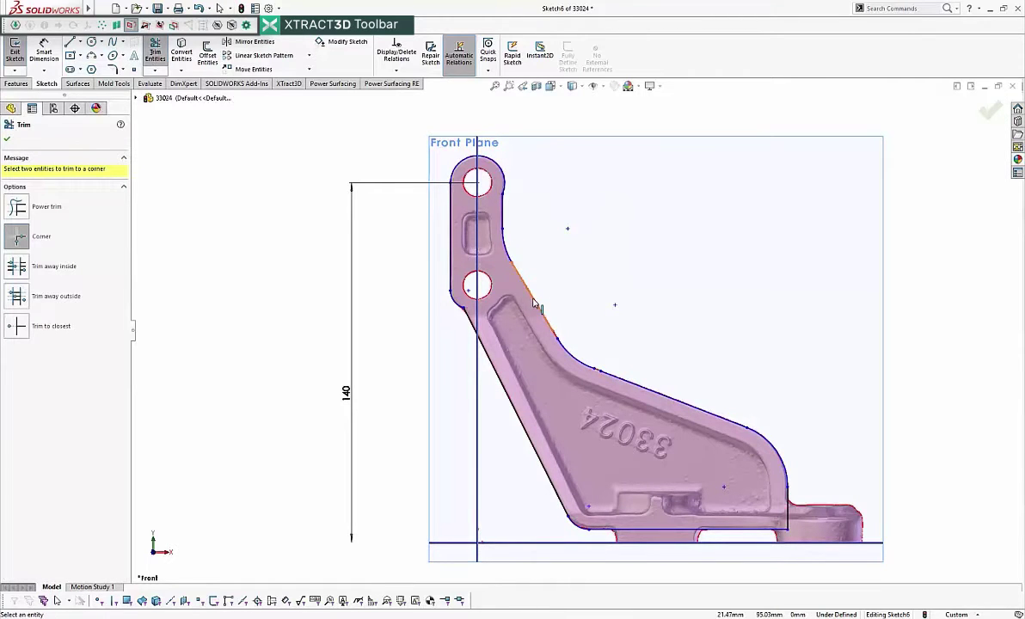
pyautogui.click(613, 376)
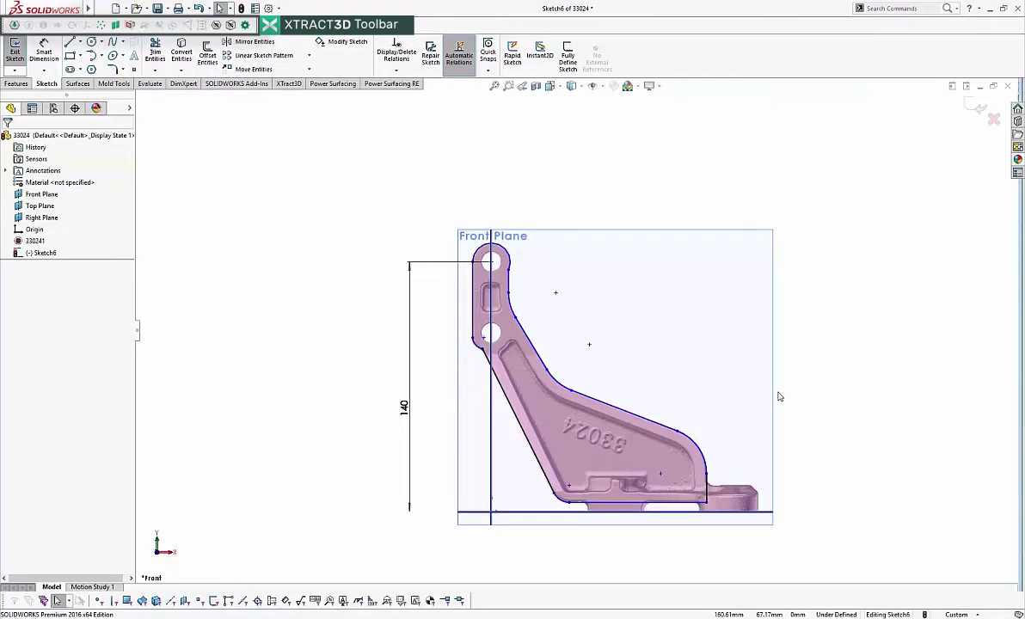
# - Add a 10 mm sketch fillet at the corner between the small arc beside the lower hole and the long sloped line
pyautogui.moveTo(780, 396)
pyautogui.mouseDown(button='middle')
pyautogui.moveTo(673, 320)
pyautogui.moveTo(668, 368)
pyautogui.moveTo(631, 425)
pyautogui.moveTo(527, 405)
pyautogui.moveTo(662, 339)
pyautogui.moveTo(707, 330)
pyautogui.moveTo(423, 339)
pyautogui.moveTo(444, 337)
pyautogui.moveTo(501, 381)
pyautogui.moveTo(537, 354)
pyautogui.moveTo(544, 401)
pyautogui.moveTo(533, 402)
pyautogui.mouseUp(button='middle')
pyautogui.scroll(-5, 533, 403)
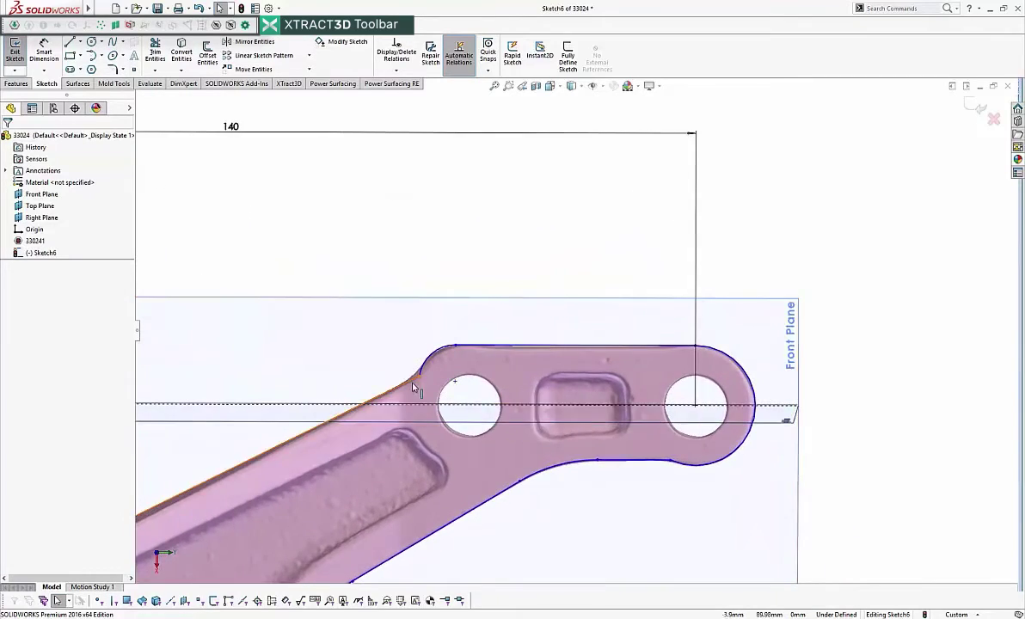
pyautogui.scroll(-3, 417, 386)
pyautogui.scroll(2, 482, 344)
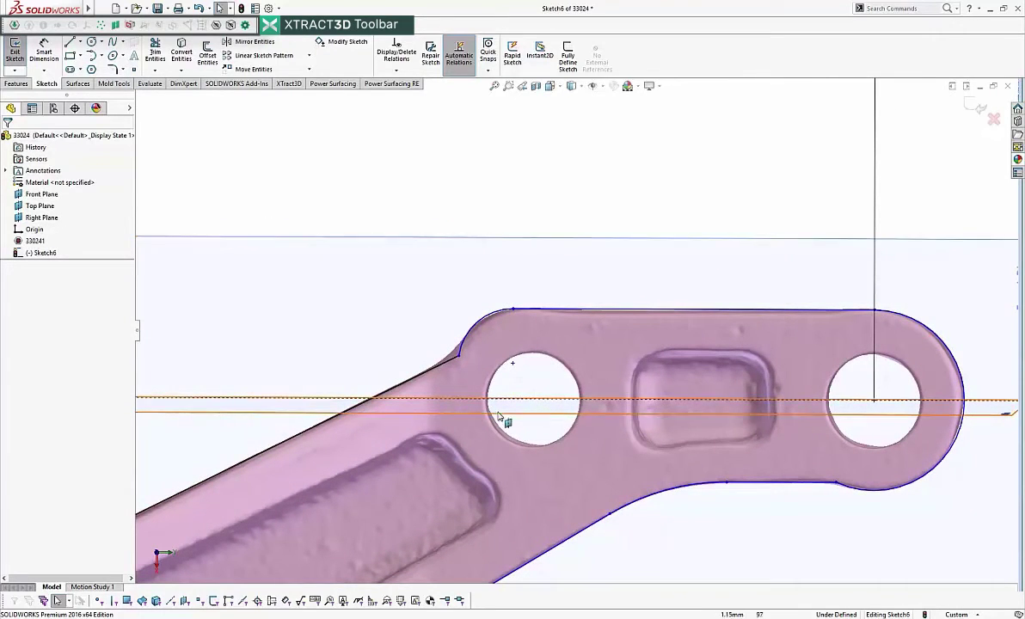
pyautogui.scroll(2, 490, 379)
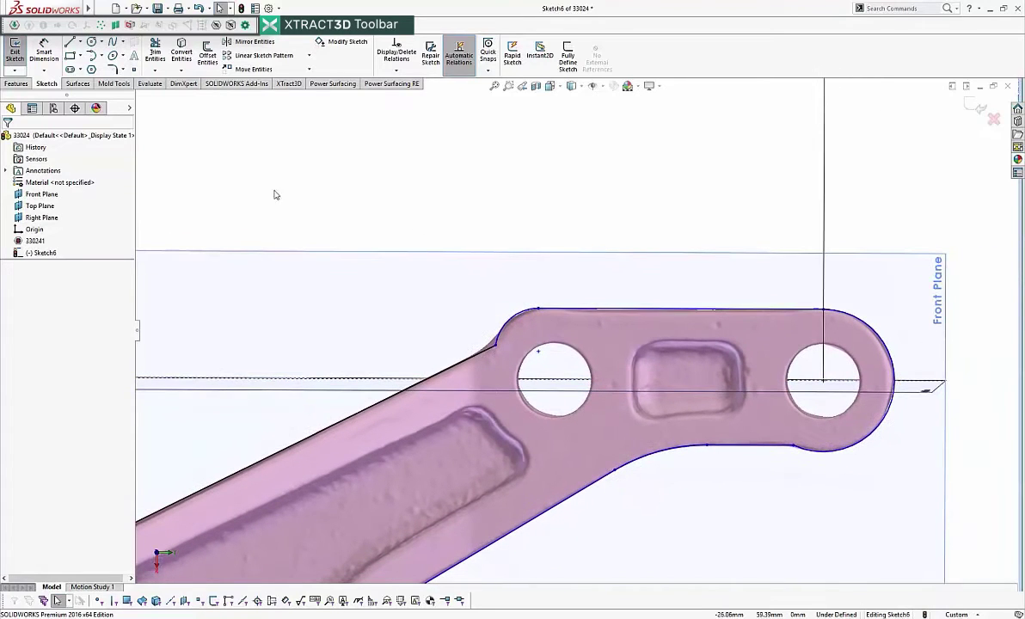
pyautogui.click(113, 69)
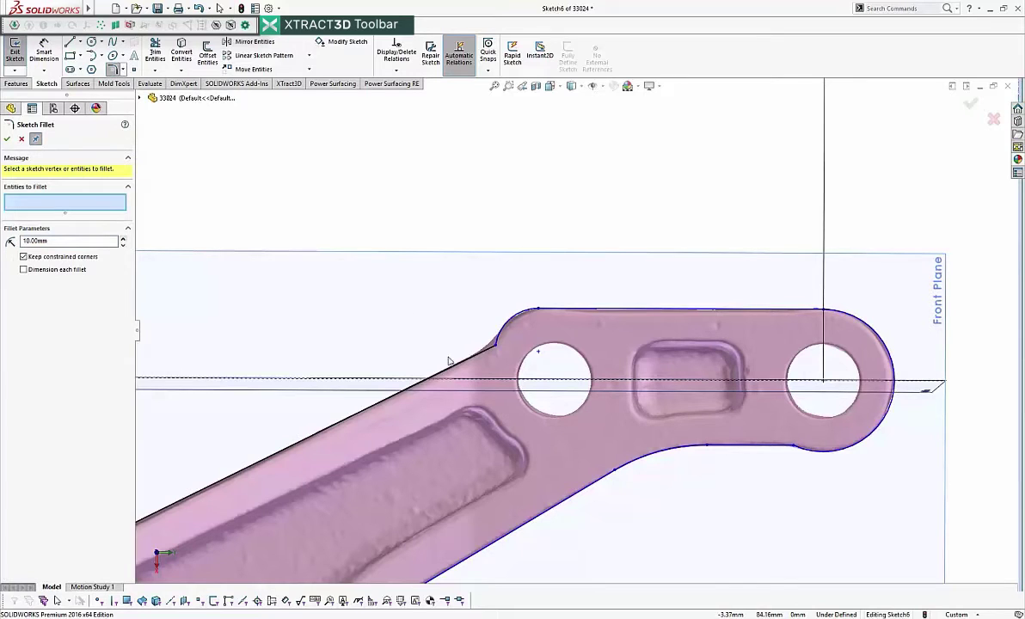
pyautogui.click(495, 344)
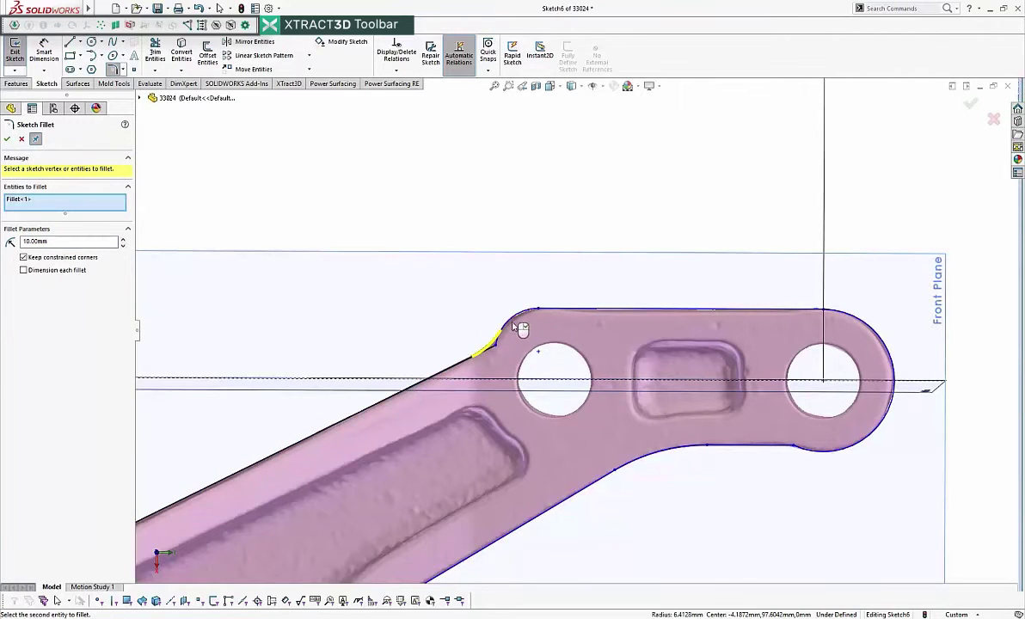
pyautogui.click(7, 139)
pyautogui.moveTo(536, 389); pyautogui.dragTo(397, 235, button='middle')
pyautogui.hotkey('ctrl', '8')
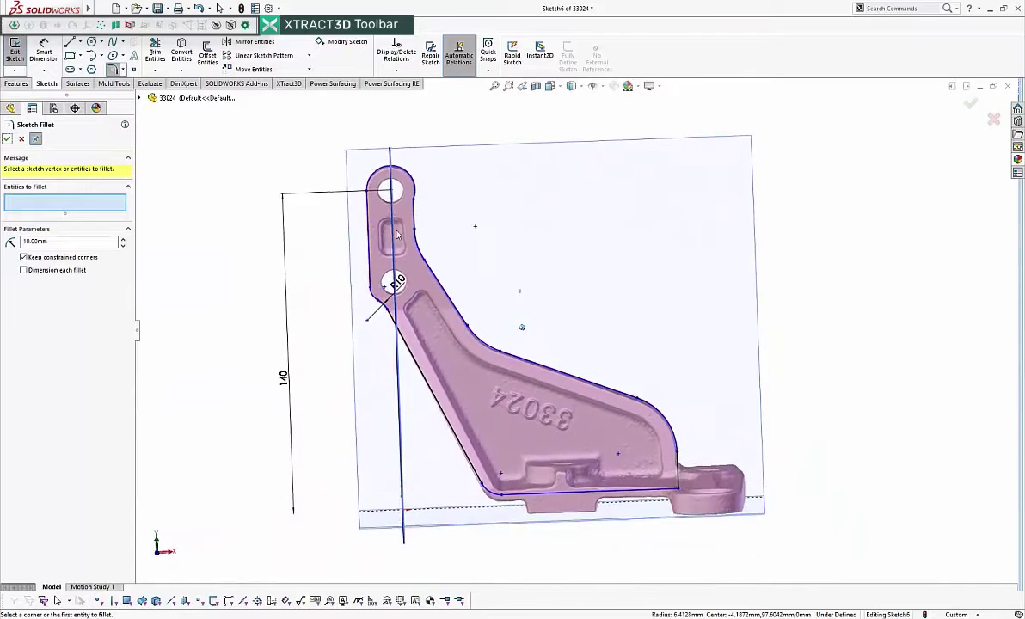
pyautogui.click(7, 139)
# - Examine from several angles how the sketched profile fits the scanned bracket
pyautogui.moveTo(396, 284)
pyautogui.mouseDown(button='middle')
pyautogui.moveTo(446, 360)
pyautogui.moveTo(563, 389)
pyautogui.moveTo(536, 183)
pyautogui.mouseUp(button='middle')
pyautogui.press('Left')
pyautogui.press('Left')
pyautogui.press('Left')
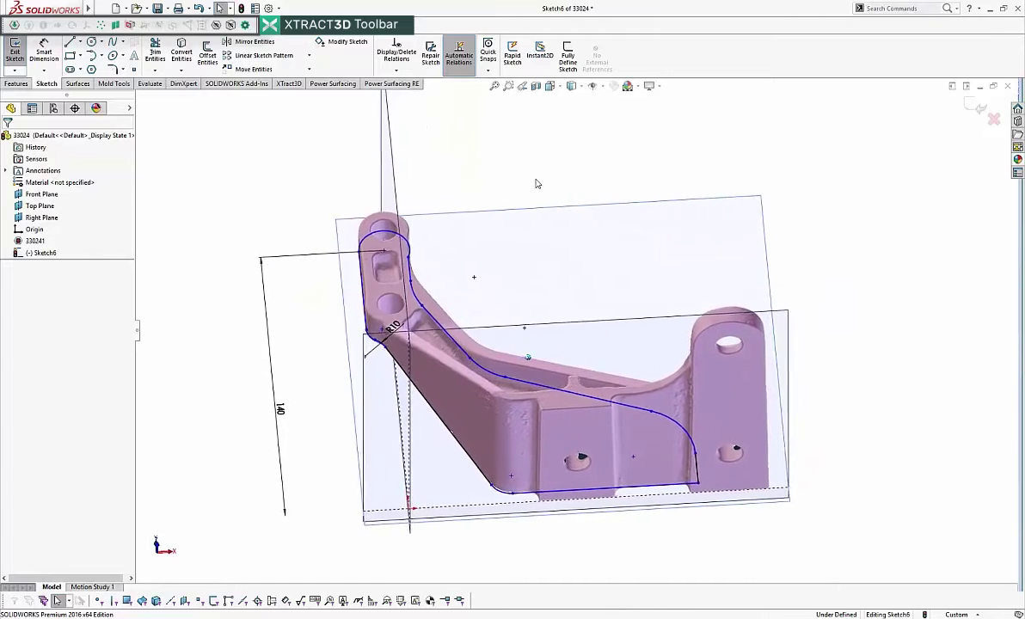
pyautogui.press('Down')
pyautogui.press('Down')
pyautogui.press('Down')
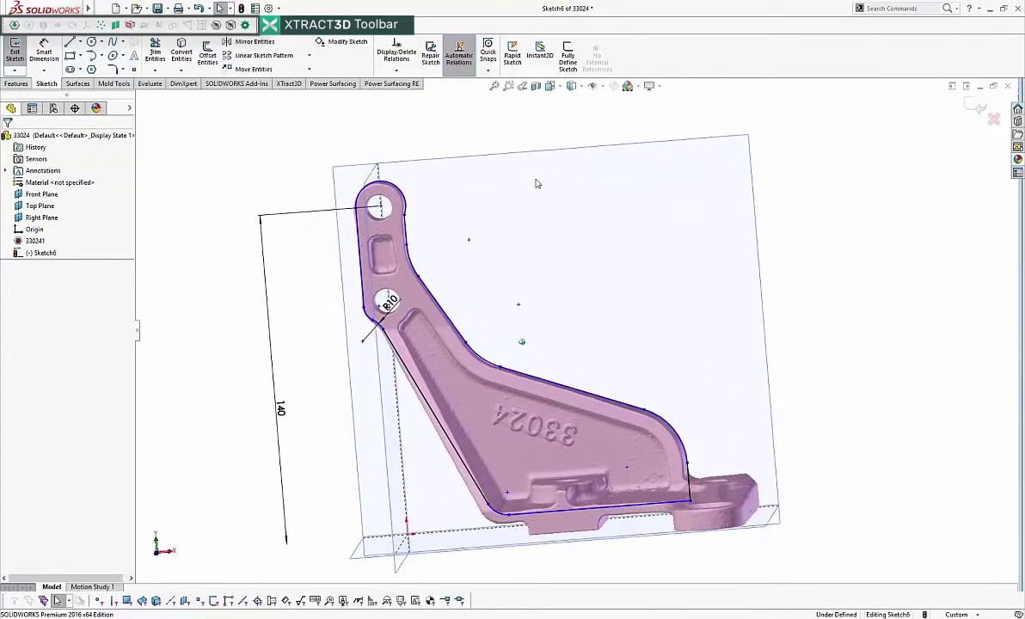
pyautogui.press('Left')
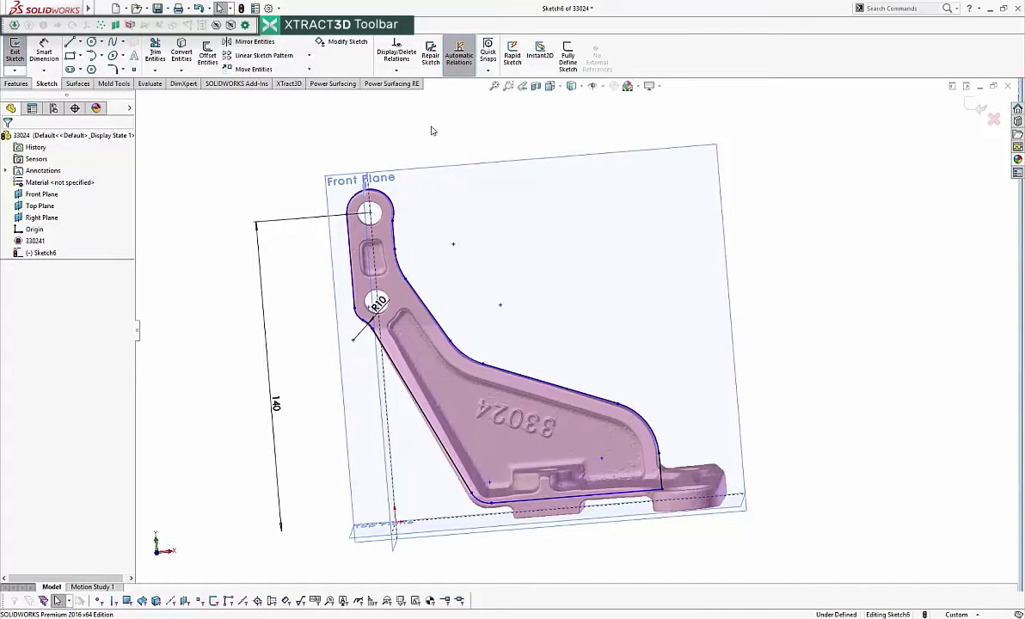
pyautogui.hotkey('alt', 'Right')
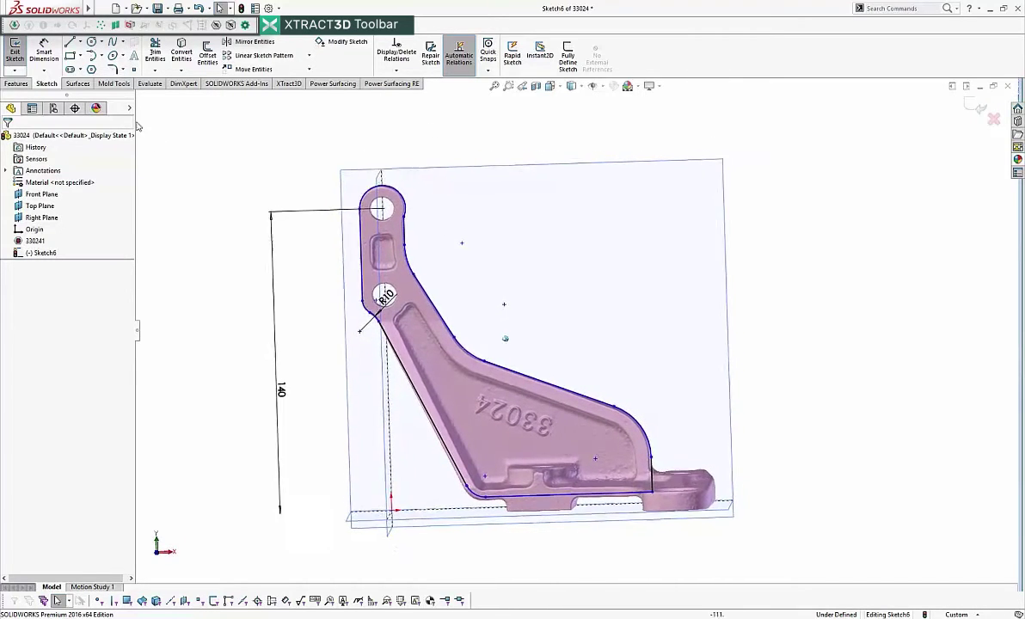
# - Dimension the perpendicular distance from the origin to the shallow sloped line, viewing the sketch from the front and accepting the measured value
pyautogui.click(51, 55)
pyautogui.scroll(-2, 482, 430)
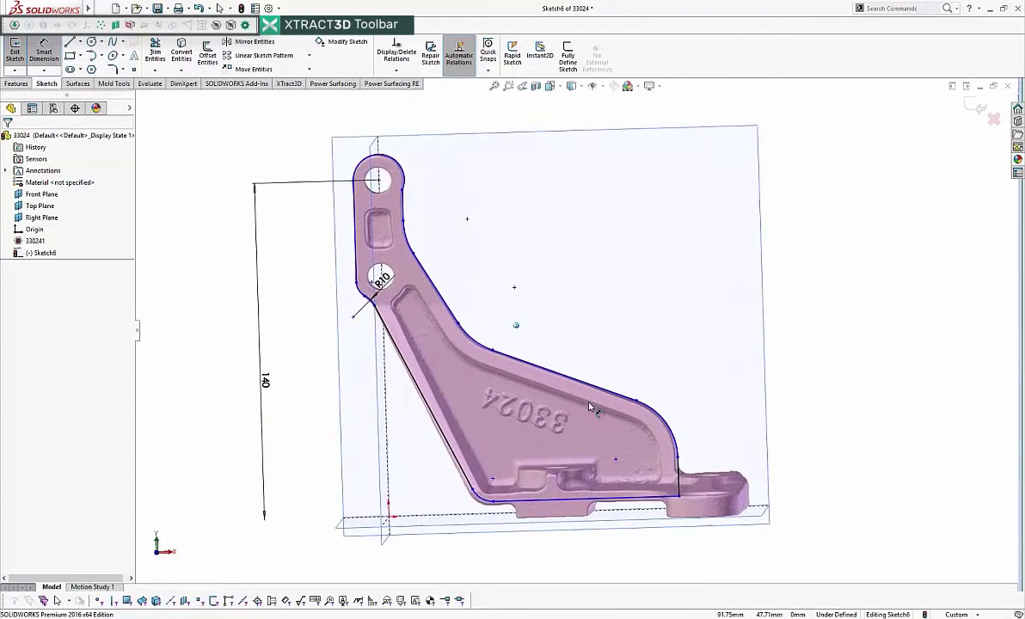
pyautogui.scroll(1, 592, 408)
pyautogui.hotkey('ctrl', '1')
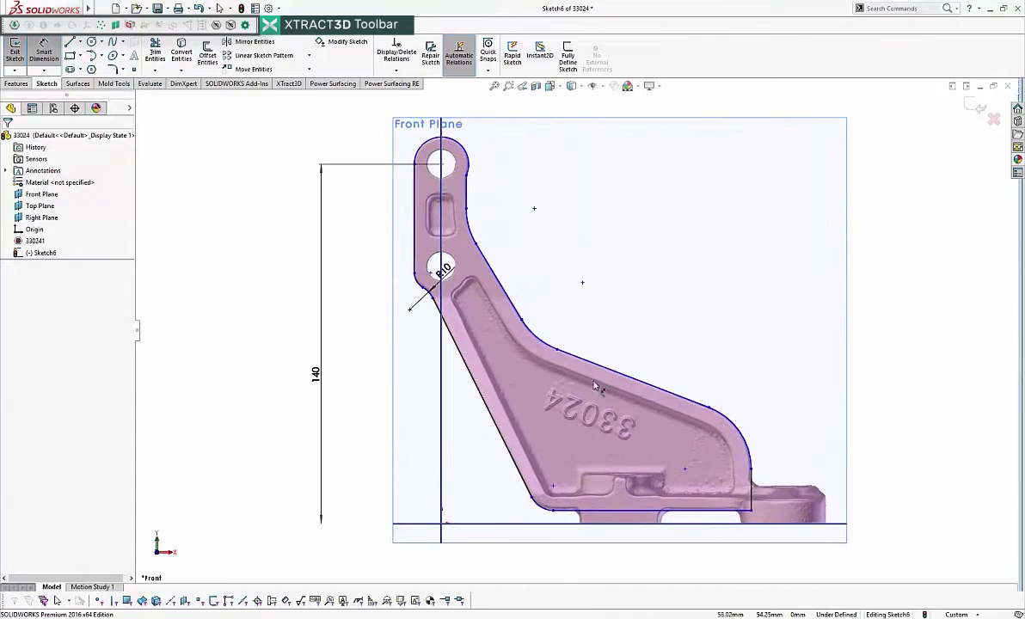
pyautogui.click(606, 374)
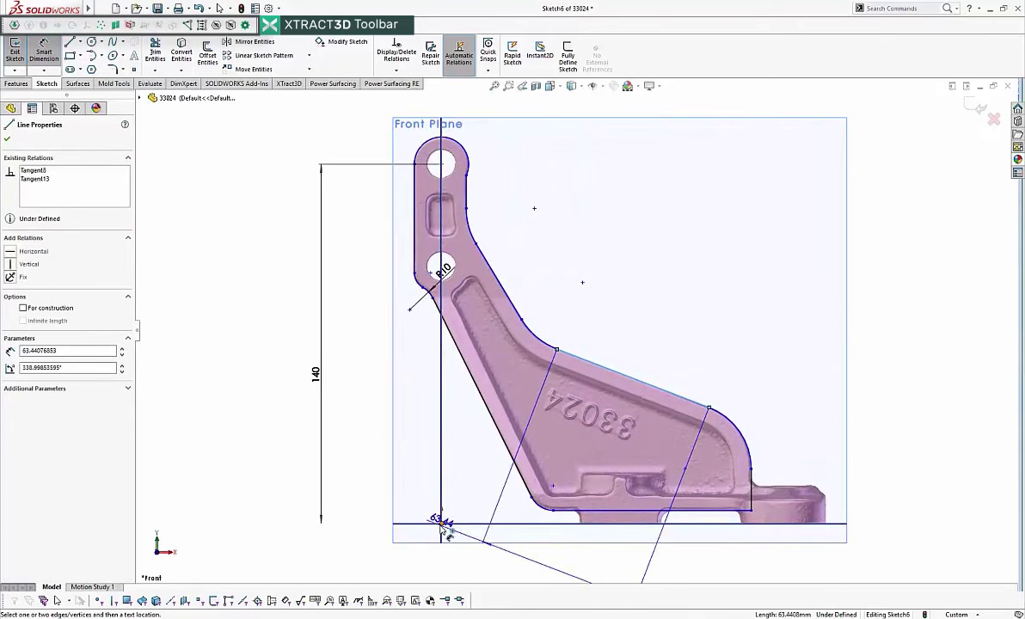
pyautogui.click(441, 522)
pyautogui.click(268, 365)
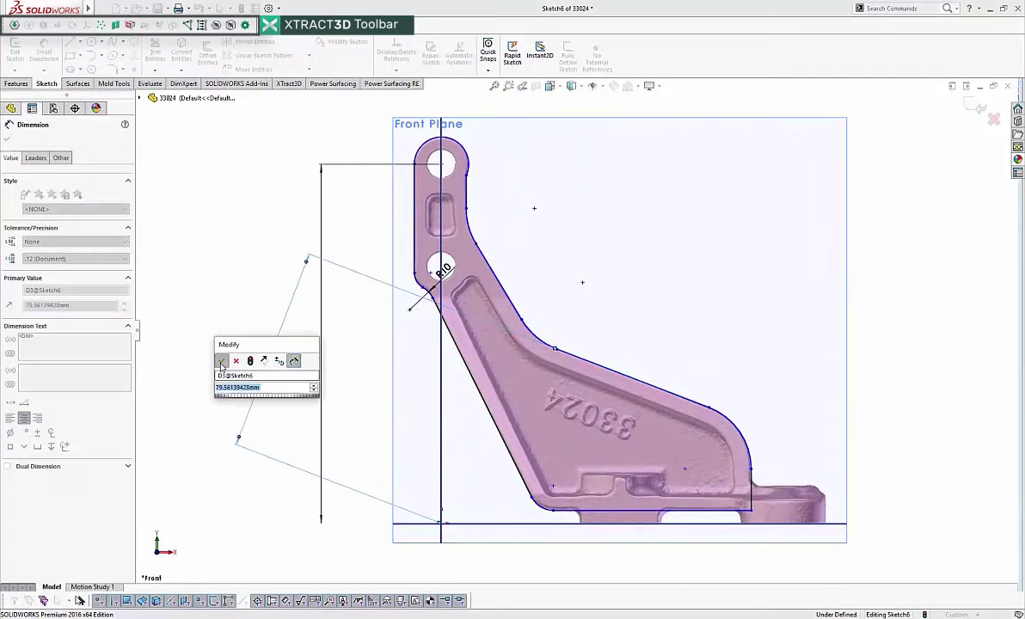
pyautogui.press('Return')
# - Dimension the angle between the shallow sloped line and the vertical Right Plane, placing it below the profile
pyautogui.click(569, 354)
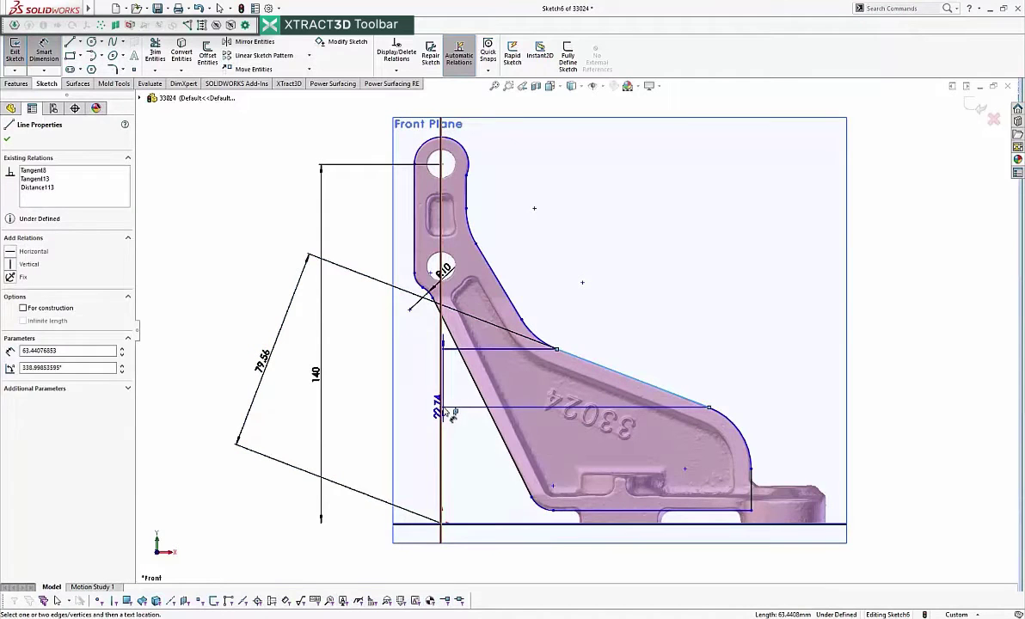
pyautogui.click(441, 391)
pyautogui.scroll(2, 516, 534)
pyautogui.scroll(-4, 613, 506)
pyautogui.click(614, 506)
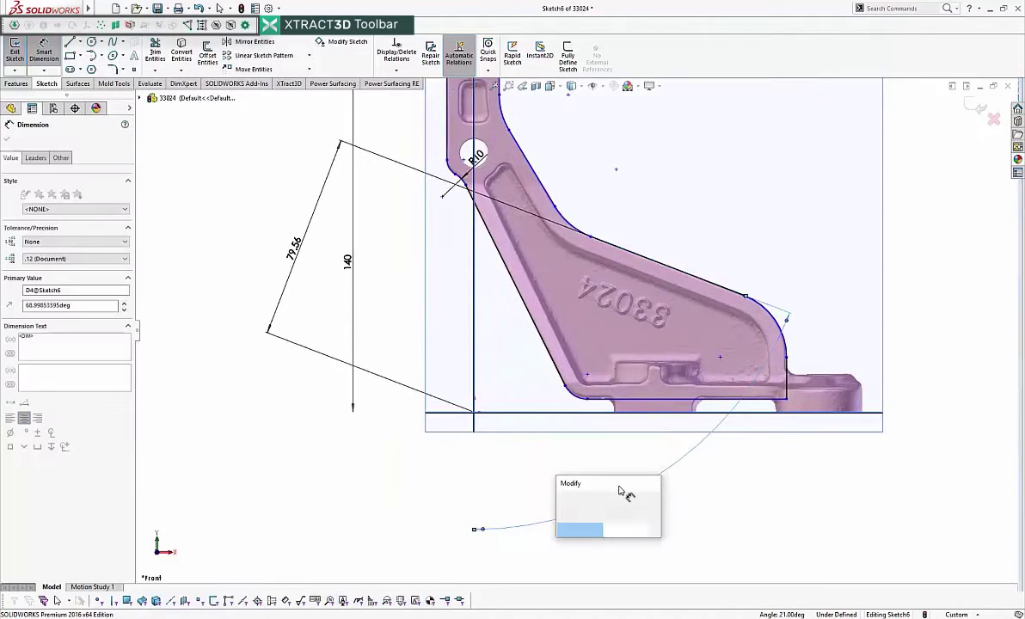
pyautogui.click(565, 500)
# - Dimension the height of the profile's horizontal bottom line above the Top Plane, accepting the measured value
pyautogui.click(680, 398)
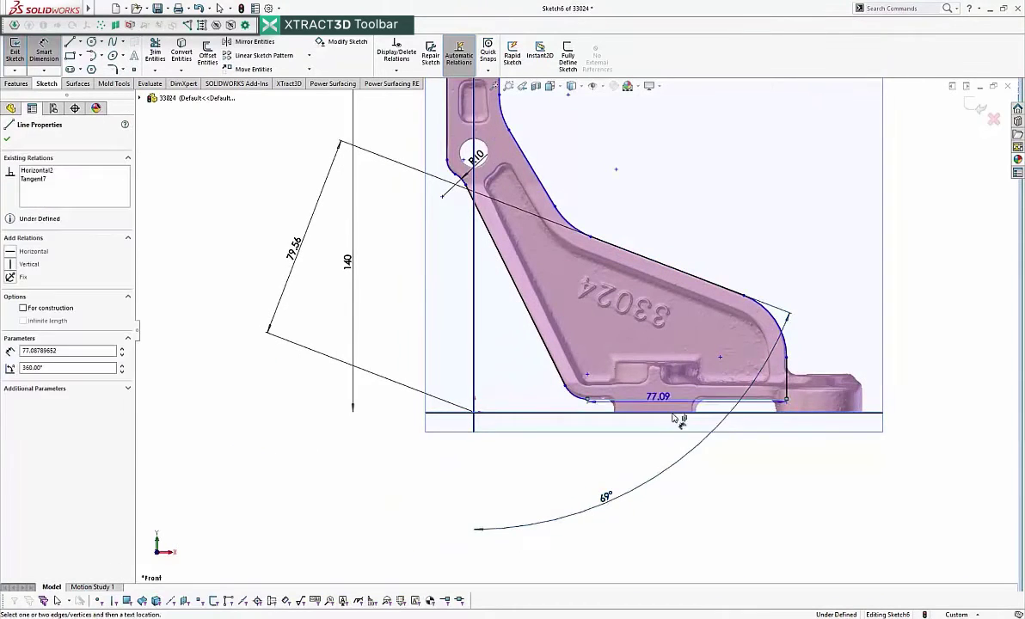
pyautogui.click(691, 415)
pyautogui.click(929, 404)
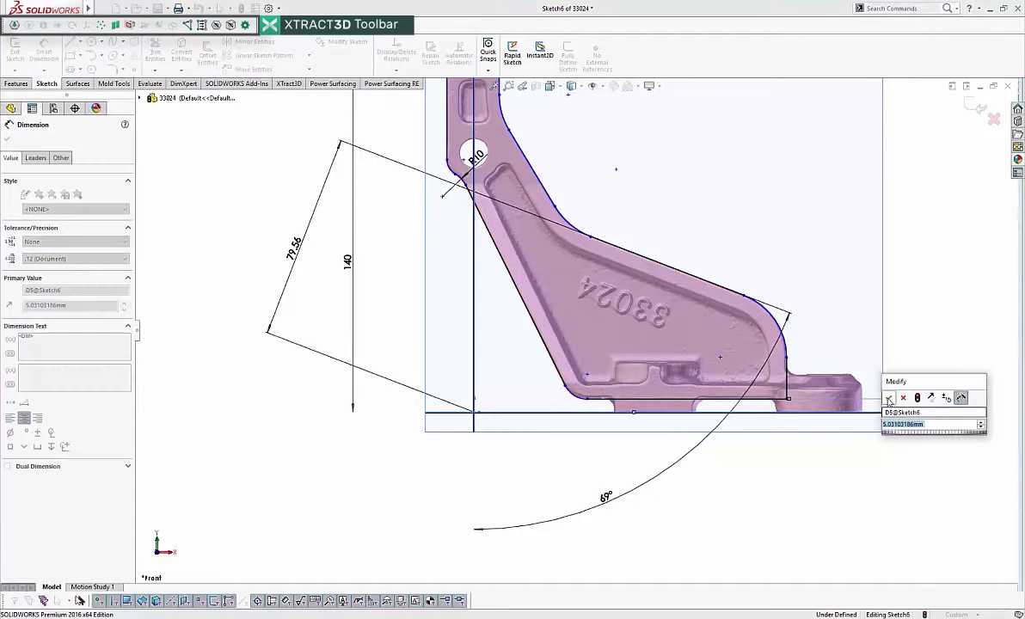
pyautogui.click(891, 399)
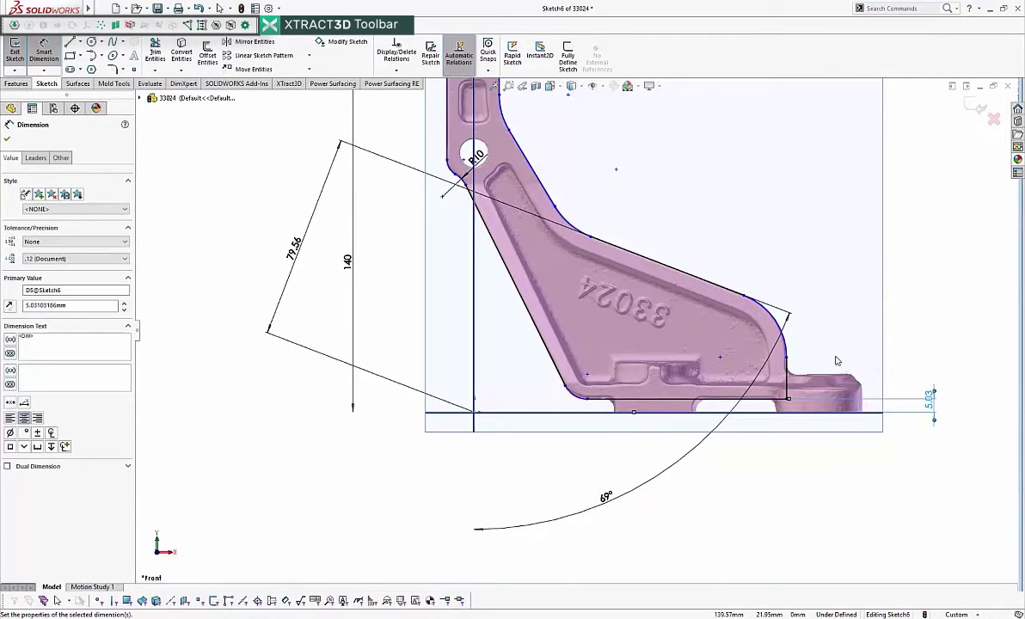
# - Delete the Fixed relations from the short vertical line at the foot and from the long sloped line
pyautogui.rightClick(777, 332)
pyautogui.click(805, 350)
pyautogui.click(791, 381)
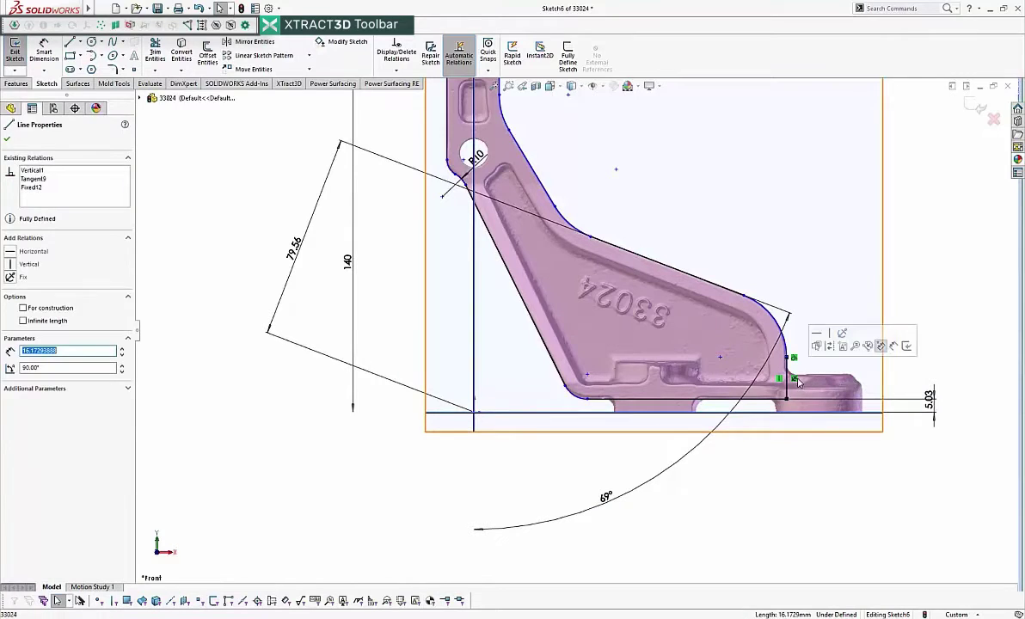
pyautogui.press('Escape')
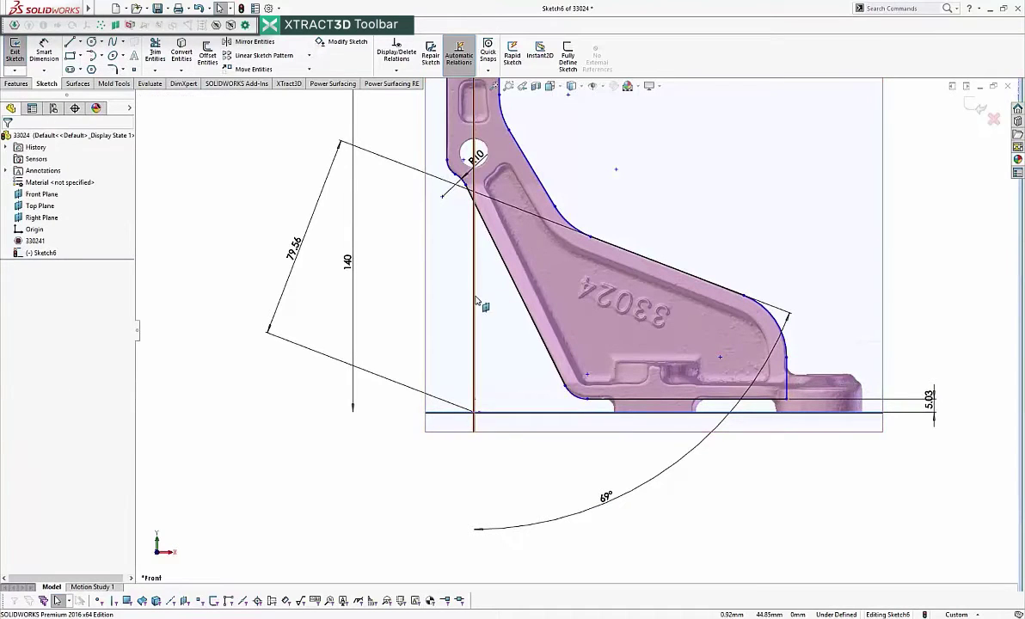
pyautogui.click(509, 275)
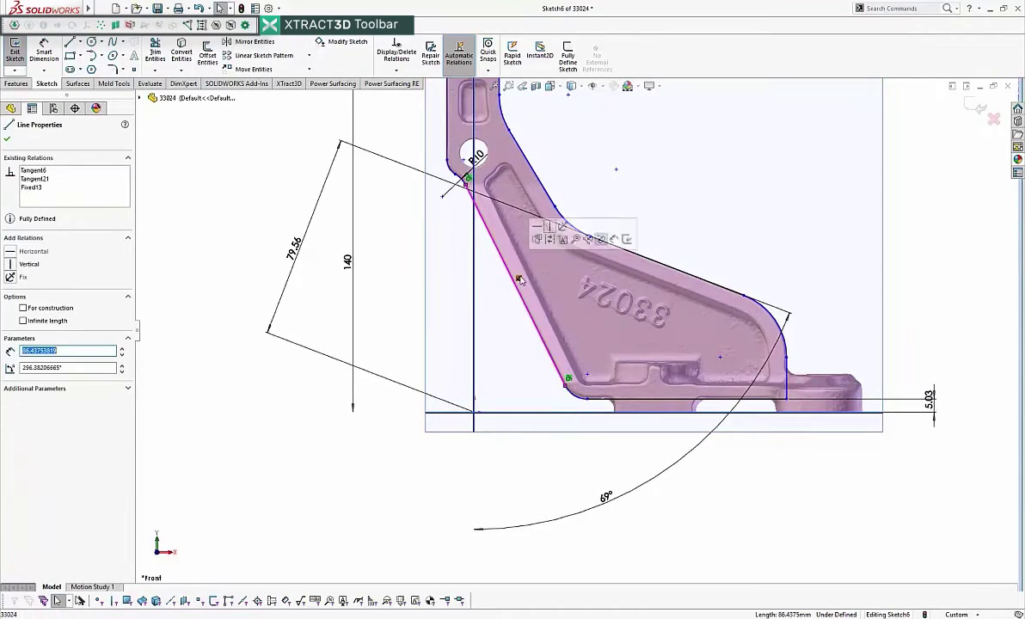
pyautogui.press('Escape')
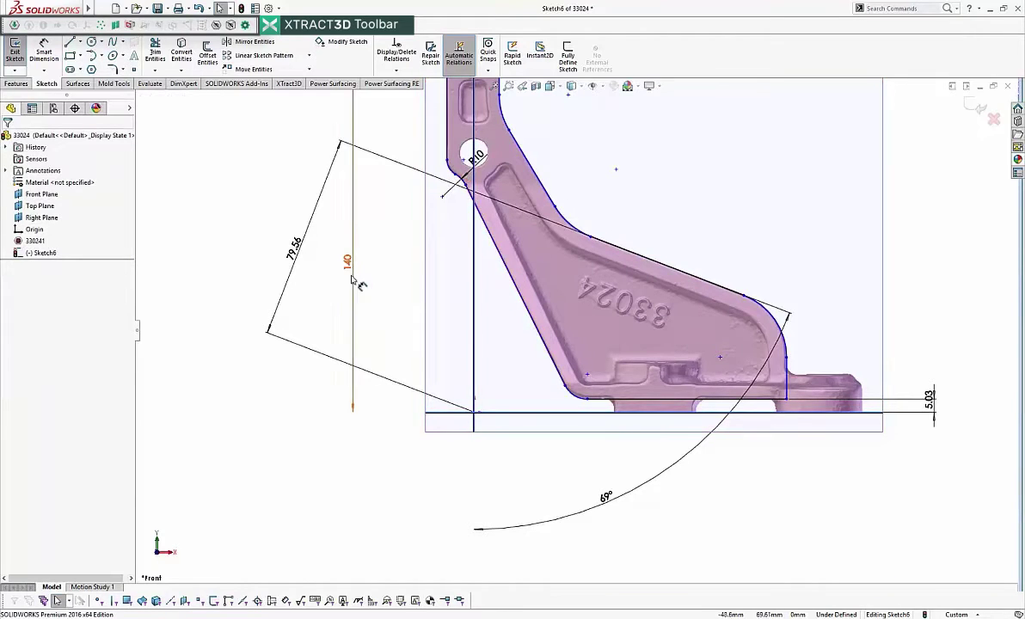
# - Dimension the long sloped line's perpendicular distance from the origin and its angle to the Right Plane
pyautogui.click(44, 53)
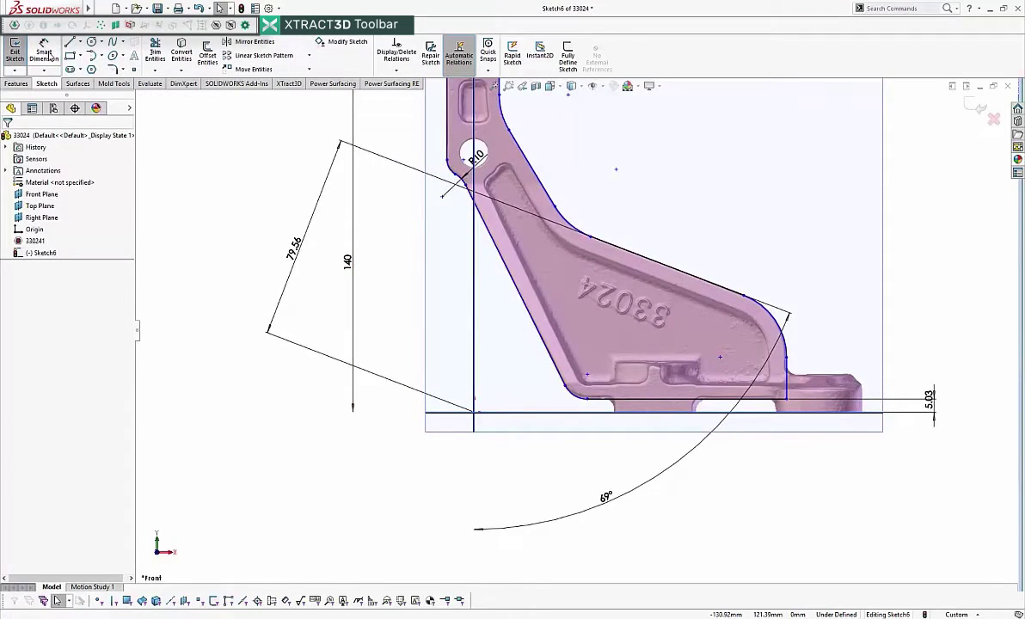
pyautogui.click(541, 335)
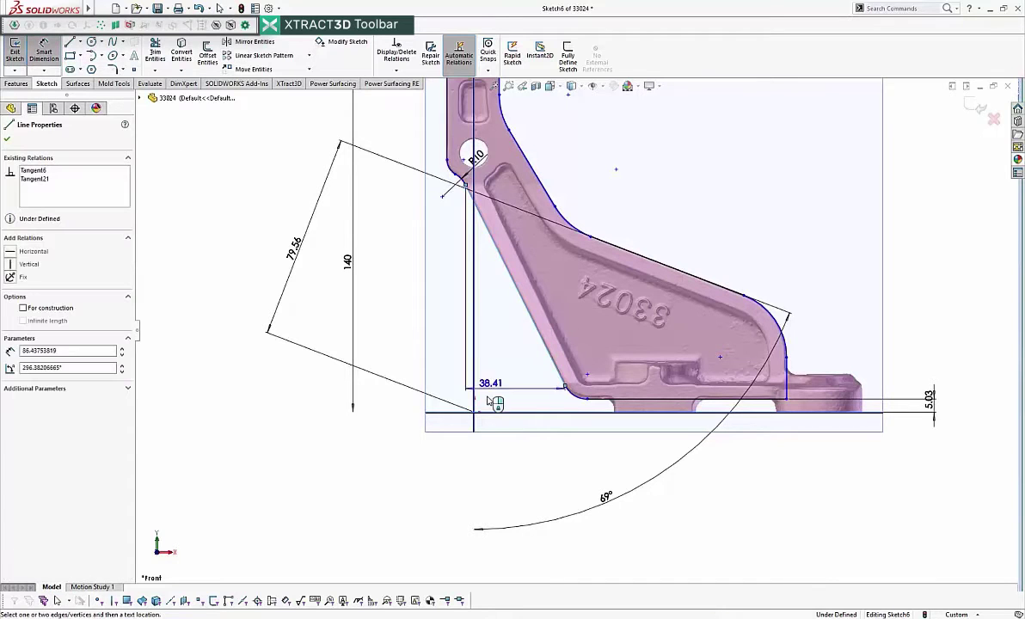
pyautogui.click(558, 462)
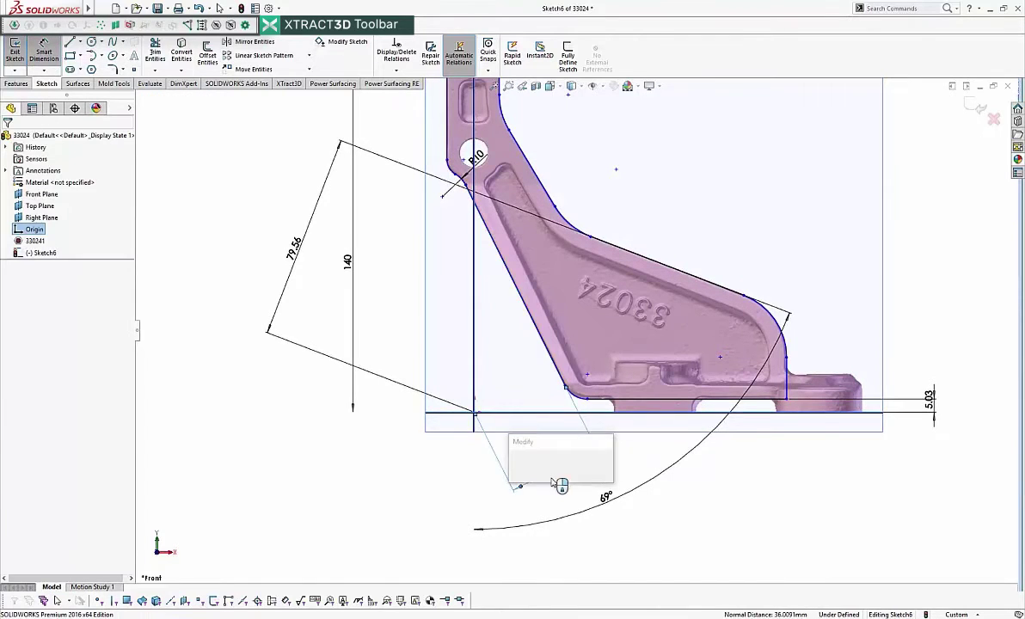
pyautogui.press('Return')
pyautogui.click(541, 338)
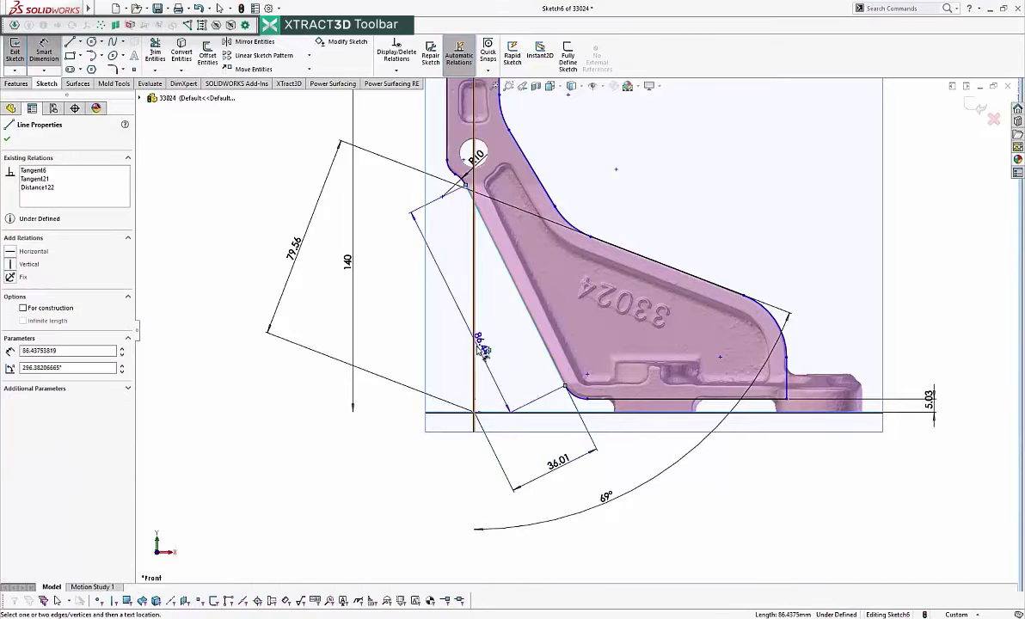
pyautogui.click(475, 339)
pyautogui.click(537, 537)
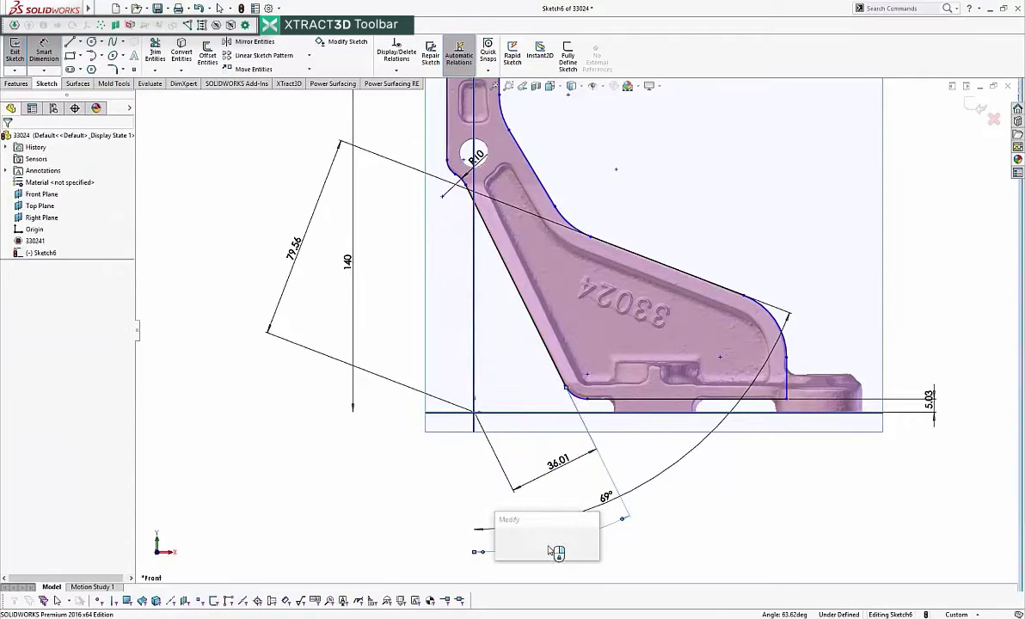
pyautogui.press('Return')
# - Dimension the angle between the steep sloped line on the inner edge and the Right Plane, accepting the measured value
pyautogui.scroll(2, 601, 422)
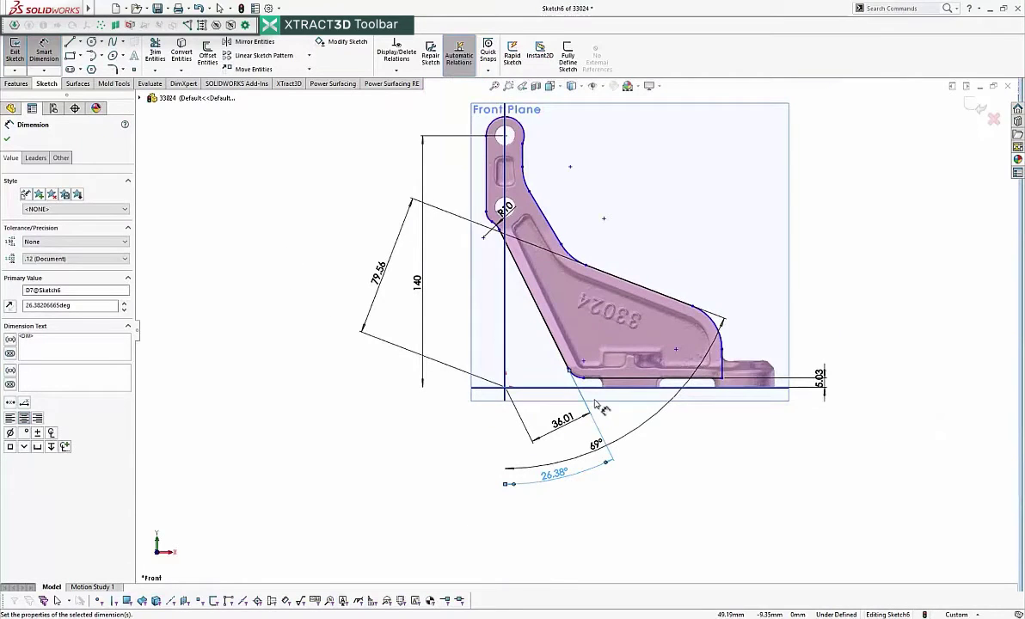
pyautogui.click(548, 222)
pyautogui.click(506, 333)
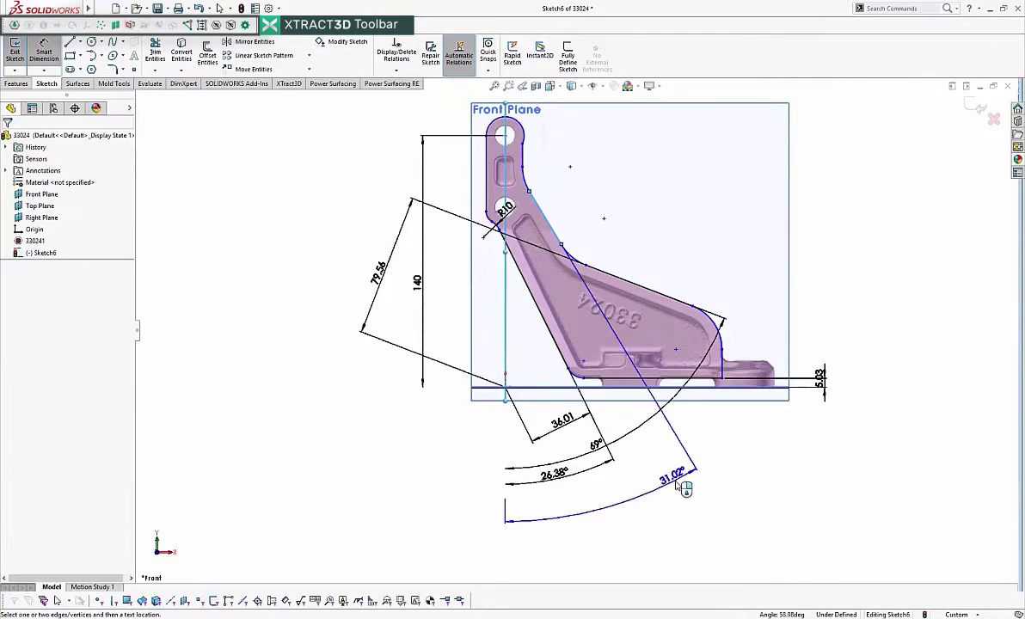
pyautogui.click(685, 487)
pyautogui.press('Return')
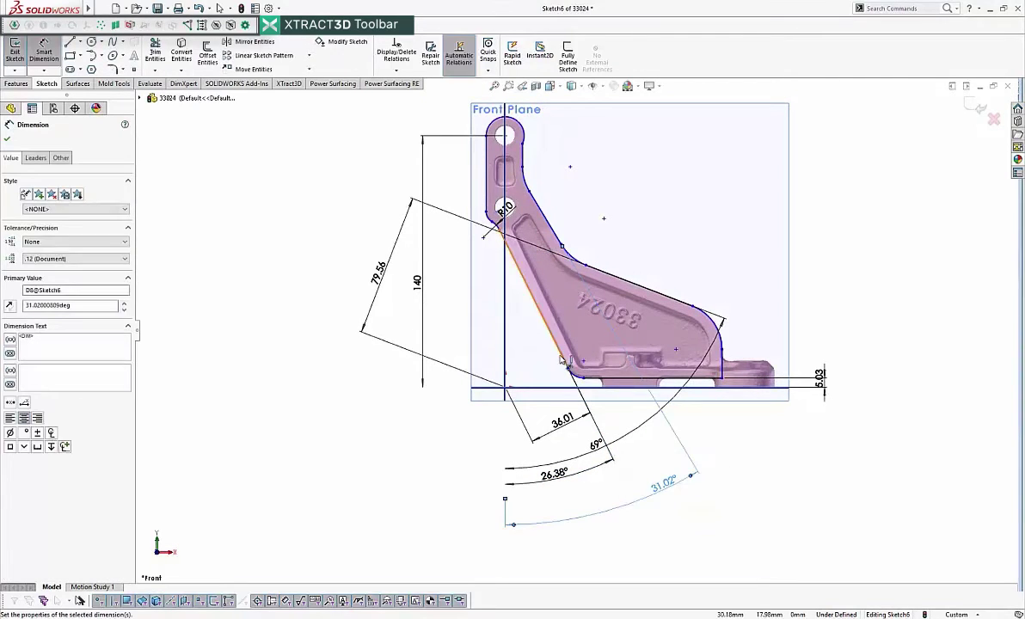
# - Dimension the radius of the rounded arc around the uppermost hole, placing it above the bracket
pyautogui.click(520, 129)
pyautogui.scroll(4, 572, 329)
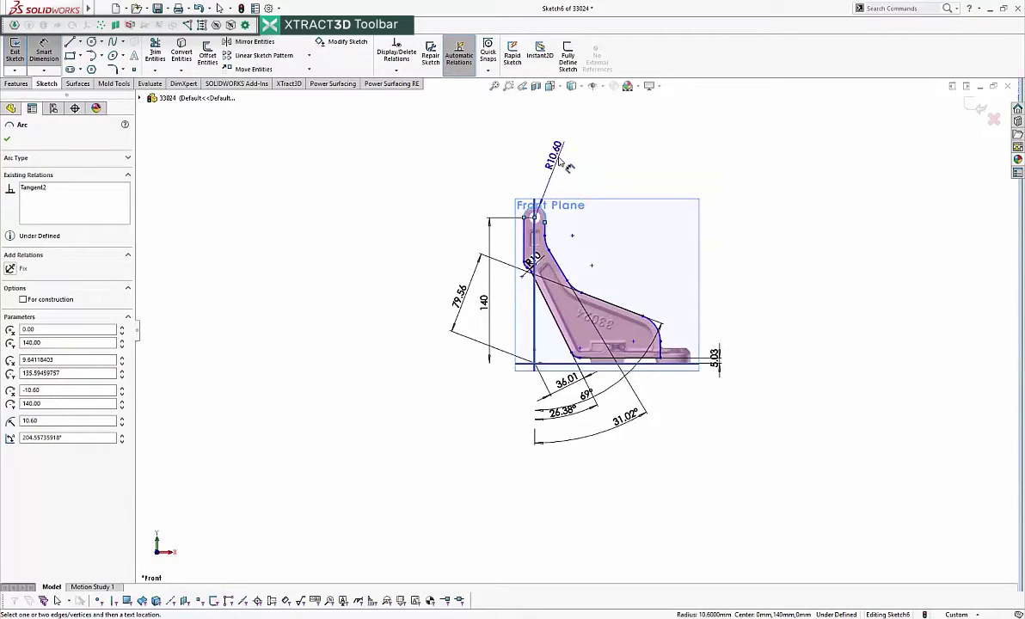
pyautogui.click(559, 162)
pyautogui.press('Return')
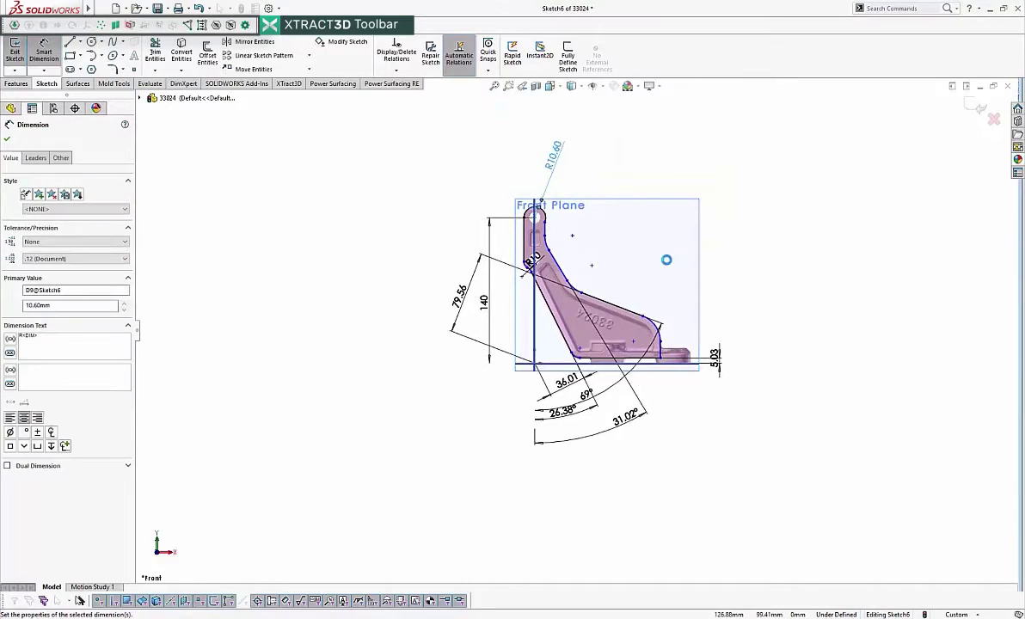
# - Dimension the perpendicular distance from the origin to the steep sloped line, placing it outside the inner edge
pyautogui.scroll(-5, 596, 262)
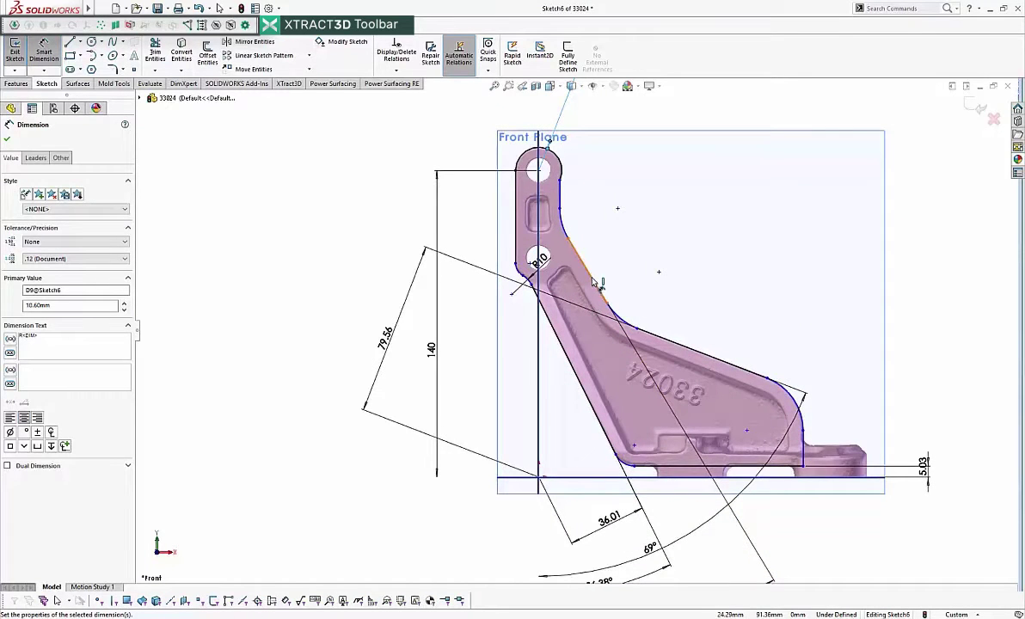
pyautogui.click(593, 282)
pyautogui.click(540, 479)
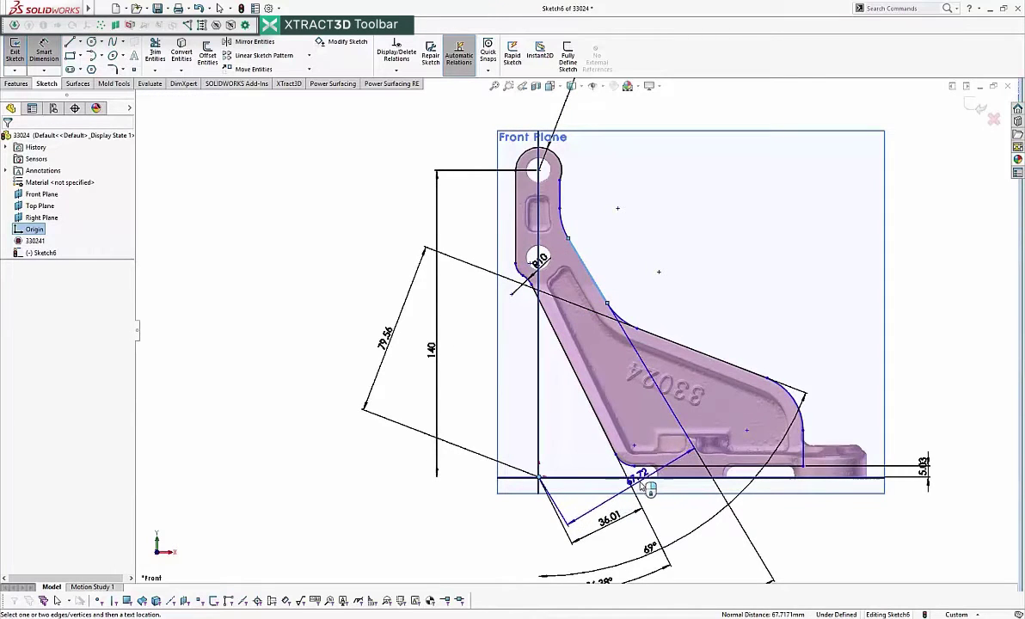
pyautogui.scroll(2, 645, 486)
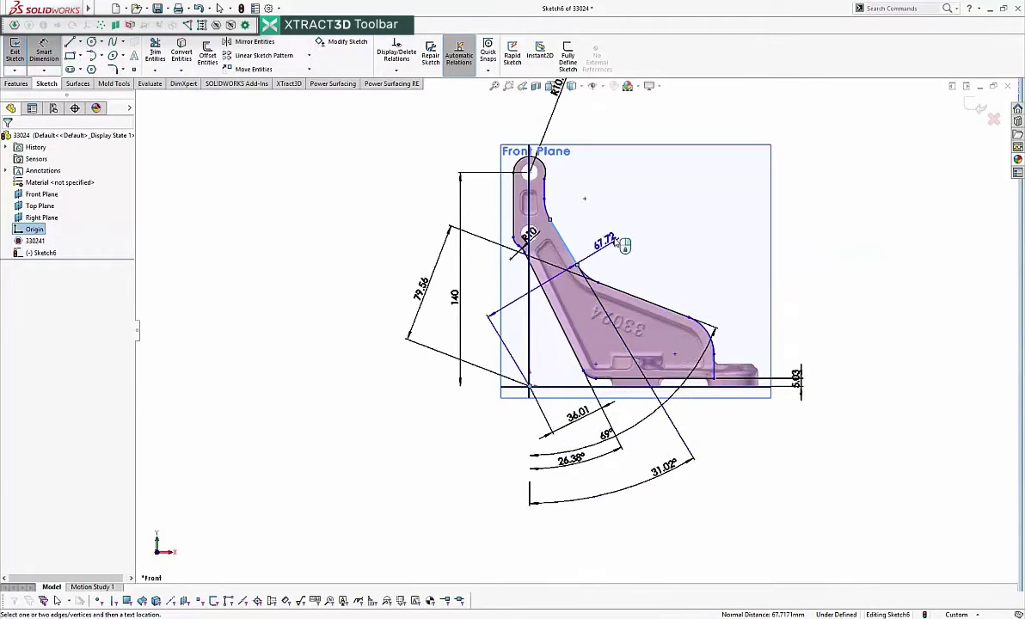
pyautogui.click(647, 206)
pyautogui.press('Return')
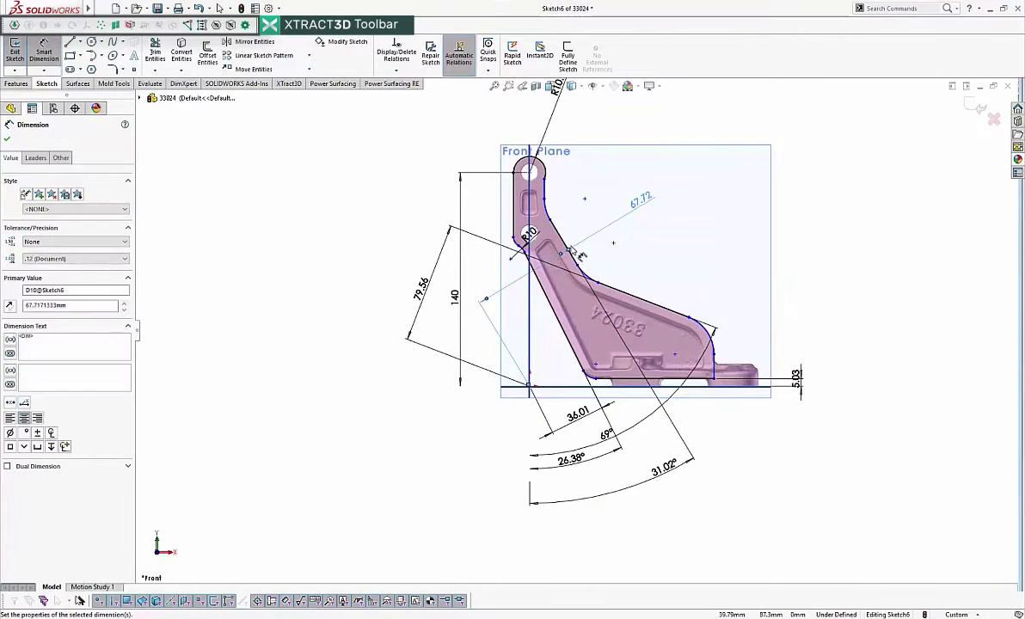
# - Dimension the radius of the upper concave arc between the upper vertical line and the steep sloped line
pyautogui.scroll(-2, 555, 225)
pyautogui.click(540, 208)
pyautogui.click(593, 187)
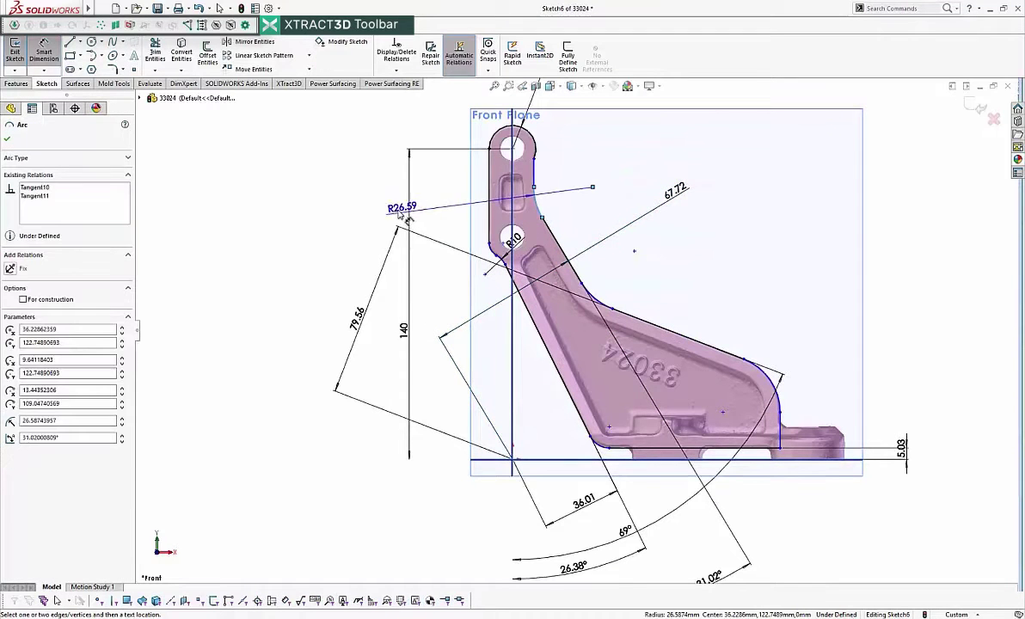
pyautogui.click(389, 206)
pyautogui.click(348, 200)
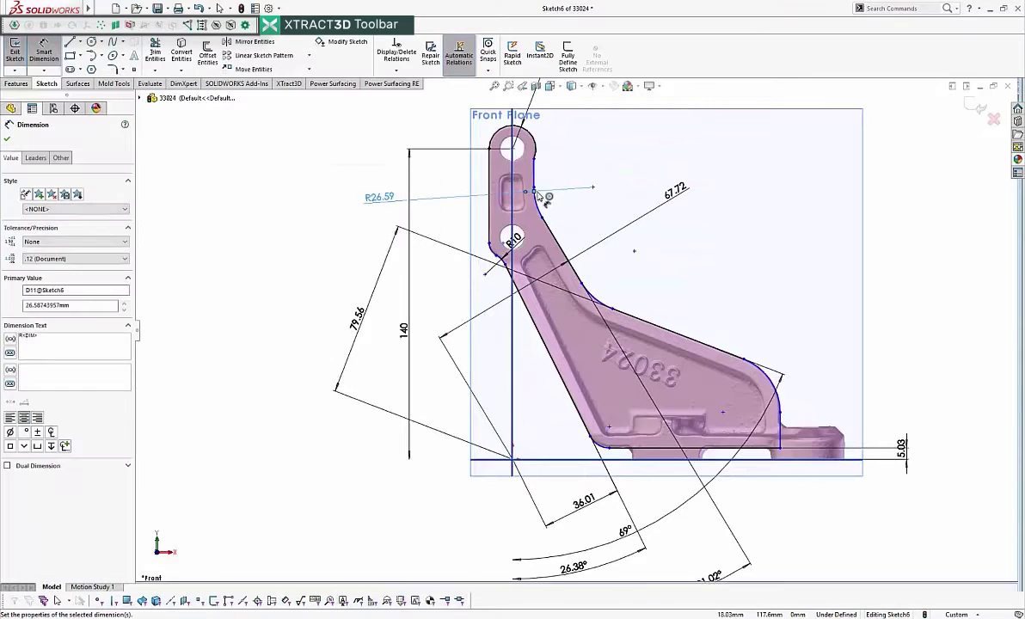
# - Dimension the horizontal distance from the Right Plane to the short vertical line just below the rounded top
pyautogui.scroll(-1, 535, 193)
pyautogui.click(510, 176)
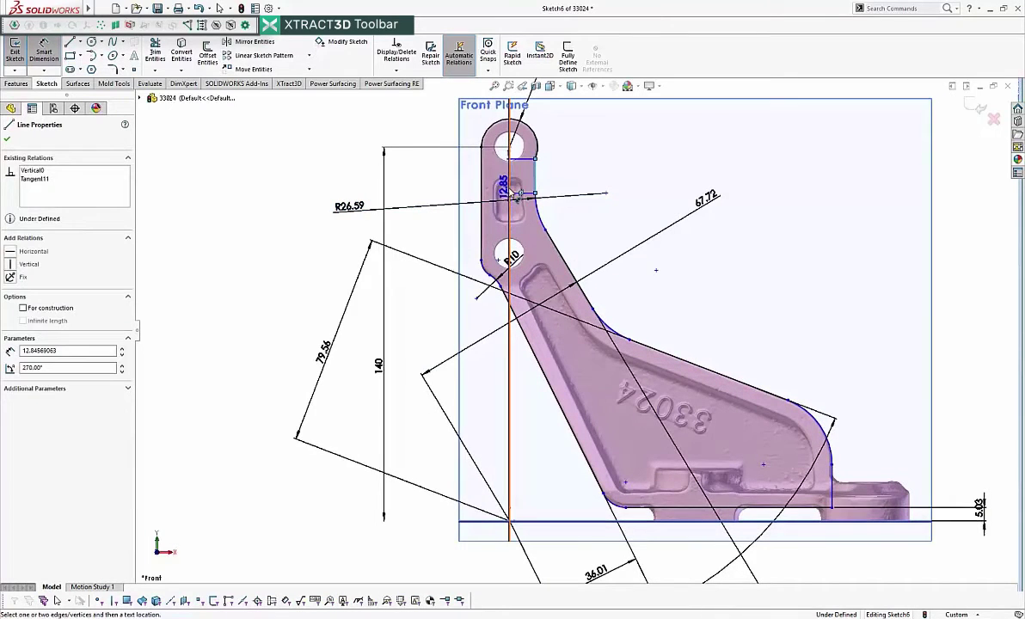
pyautogui.click(535, 156)
pyautogui.click(614, 160)
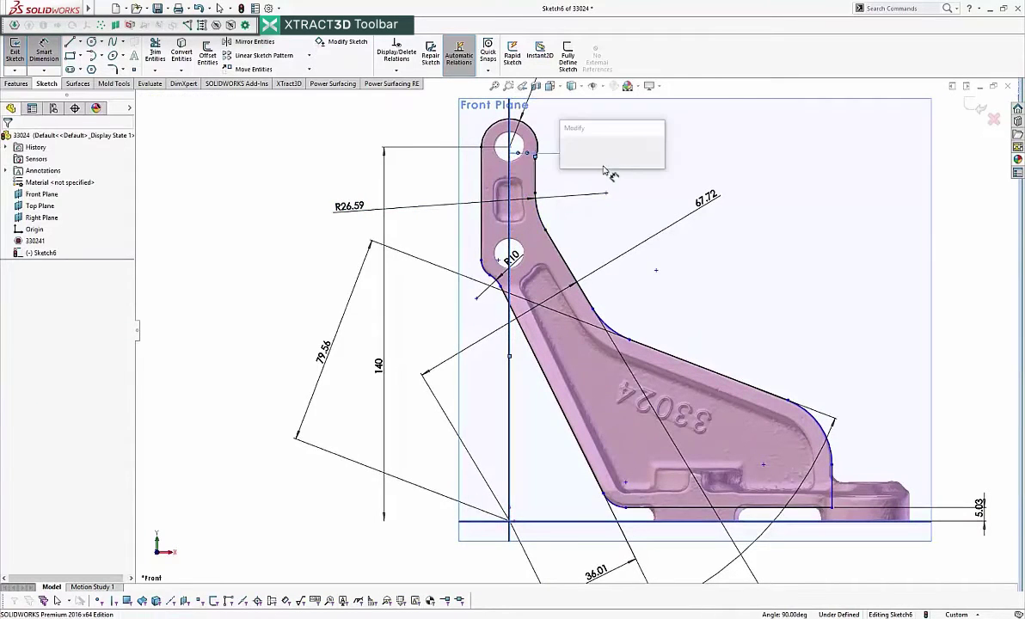
pyautogui.press('Return')
# - Dimension the horizontal distance from the Right Plane to the short vertical line at the foot, placing it below the profile
pyautogui.scroll(2, 683, 351)
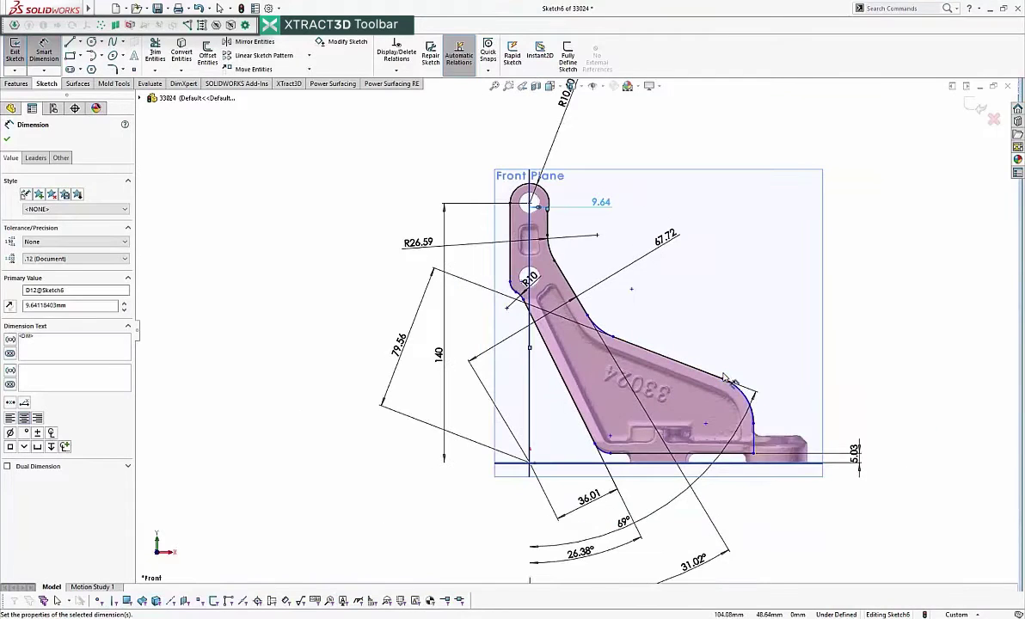
pyautogui.scroll(-2, 757, 440)
pyautogui.click(732, 430)
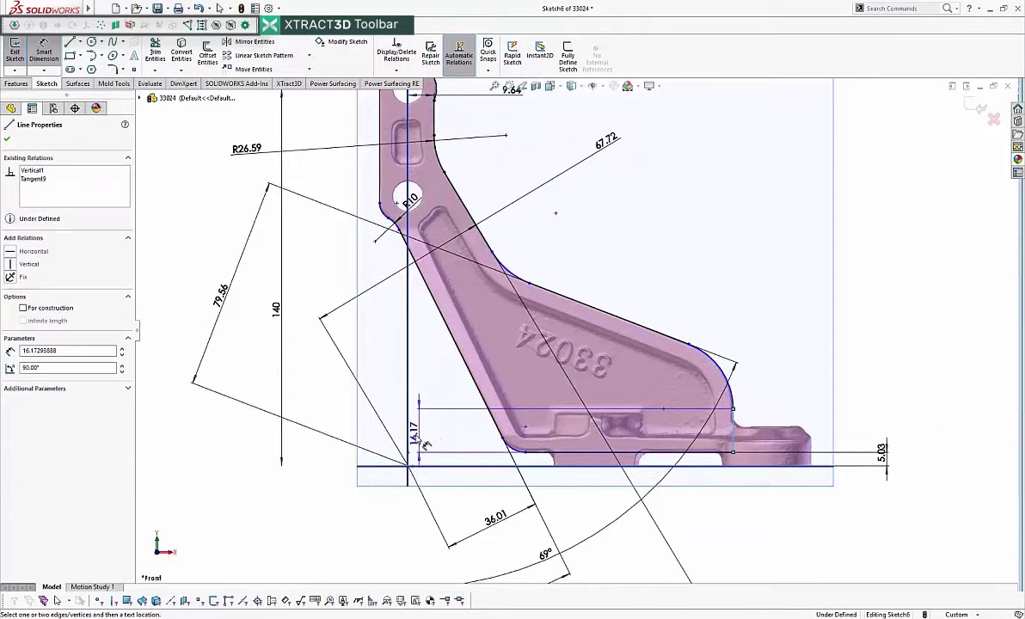
pyautogui.click(408, 413)
pyautogui.click(692, 511)
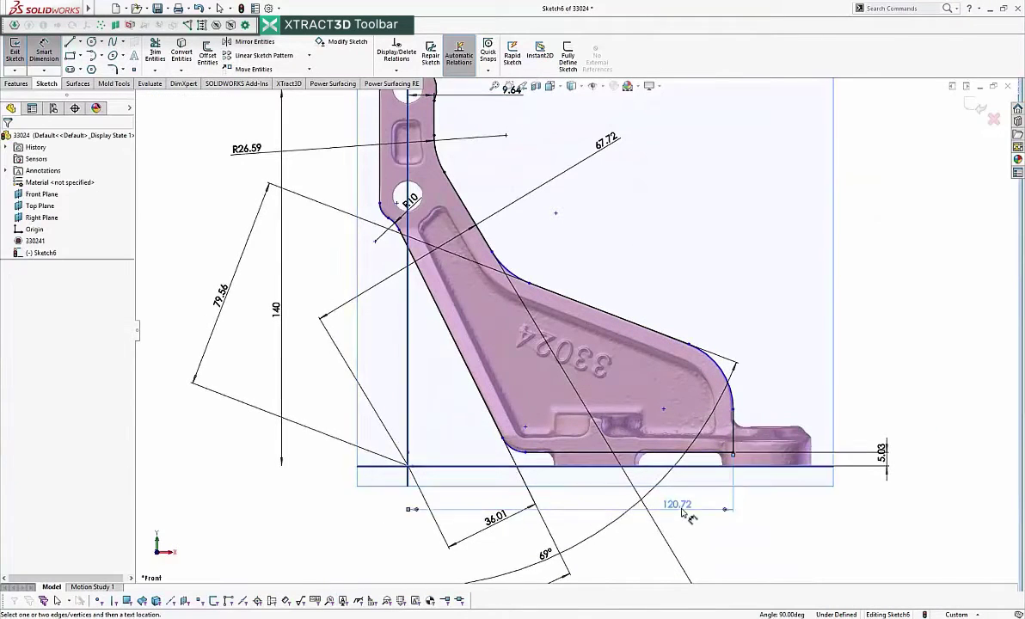
pyautogui.press('Return')
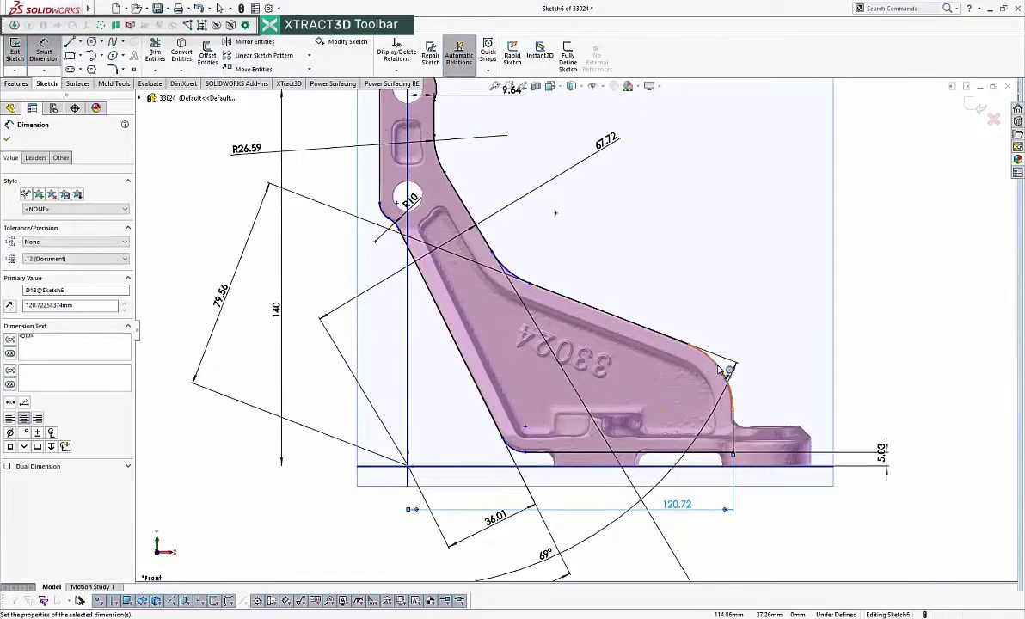
# - Dimension the radius of the large convex arc joining the shallow sloped line to the short vertical line at the foot
pyautogui.click(712, 386)
pyautogui.click(715, 330)
pyautogui.press('Return')
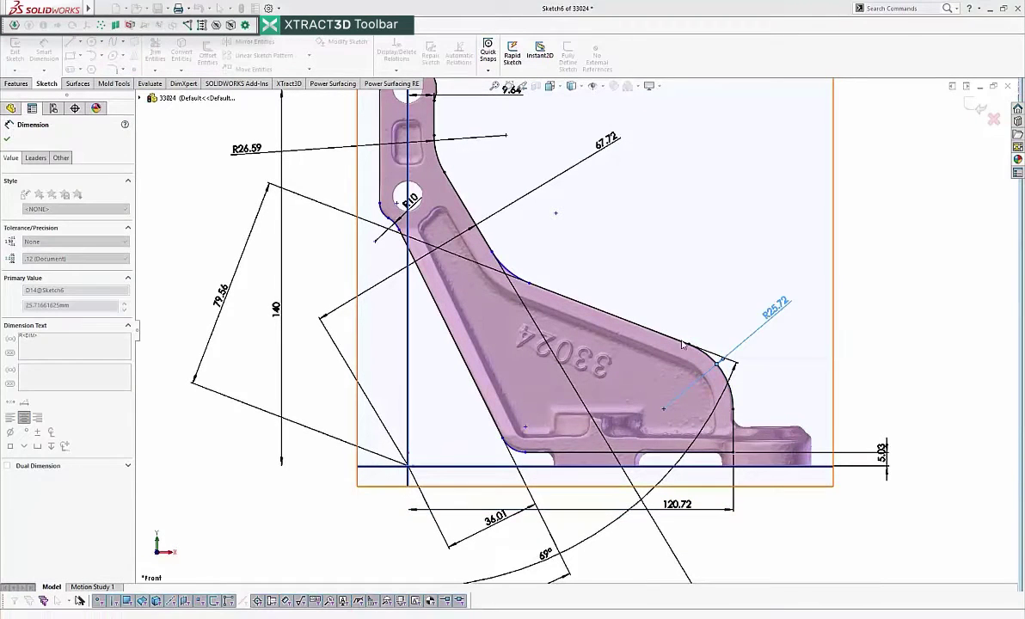
# - Dimension the radius of the corner arc between the long inner sloped line and the base line
pyautogui.click(504, 442)
pyautogui.click(399, 533)
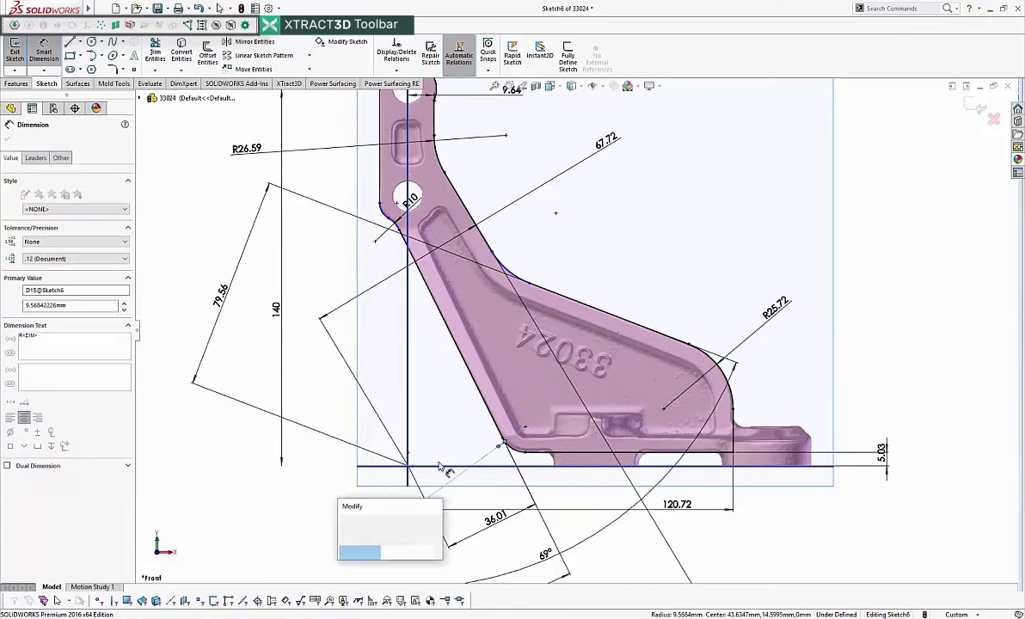
pyautogui.press('Return')
# - Dimension the radius of the small convex arc at the lower end of the inner vertical line
pyautogui.scroll(-2, 391, 219)
pyautogui.scroll(-3, 397, 223)
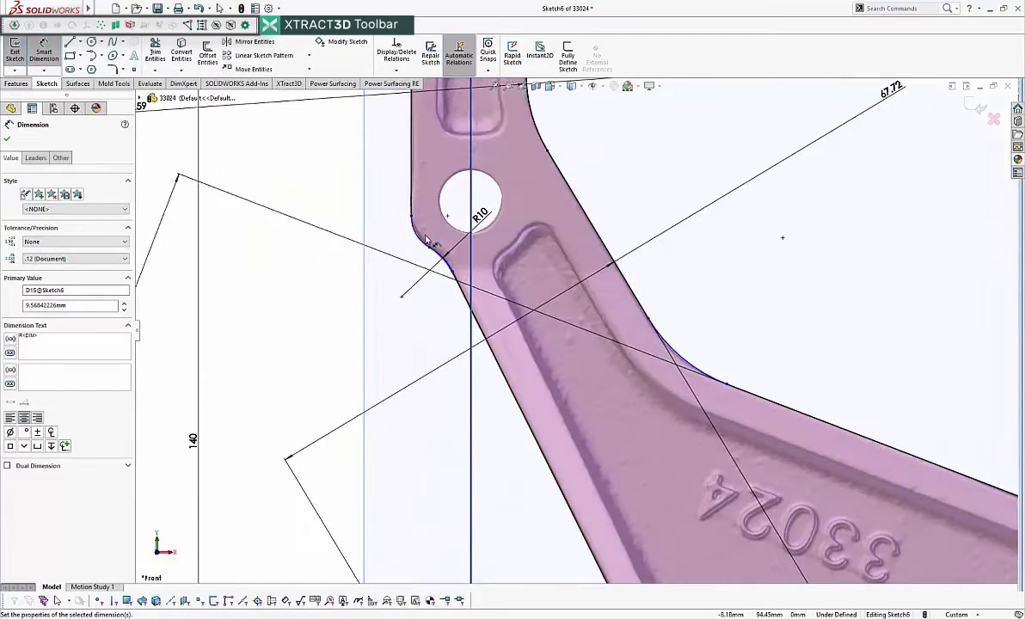
pyautogui.click(422, 244)
pyautogui.click(299, 293)
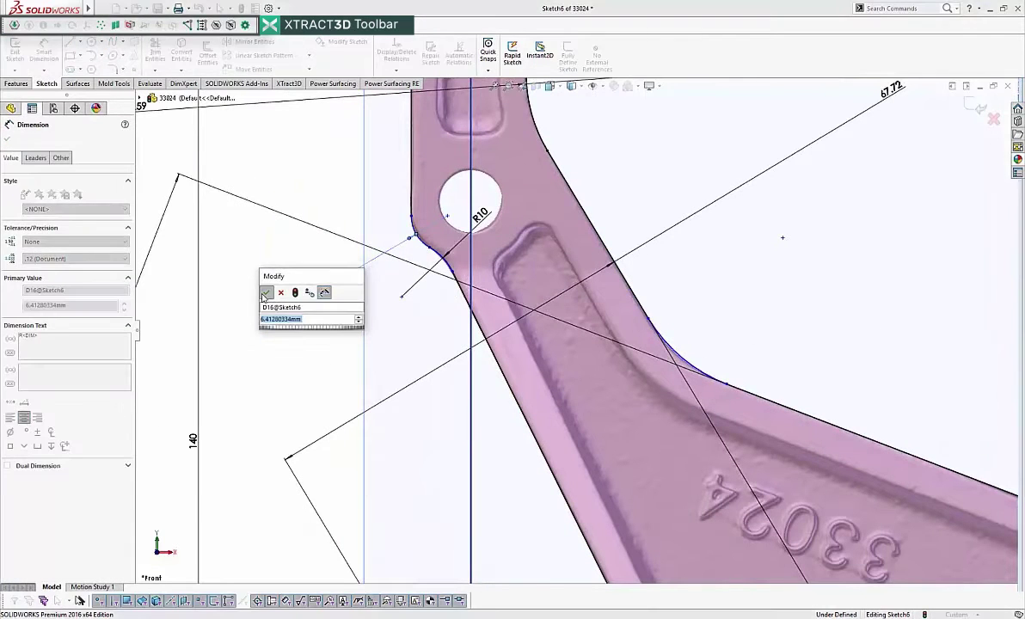
pyautogui.press('Return')
# - Dimension the radius of the concave arc between the steep and shallow sloped lines
pyautogui.scroll(5, 437, 318)
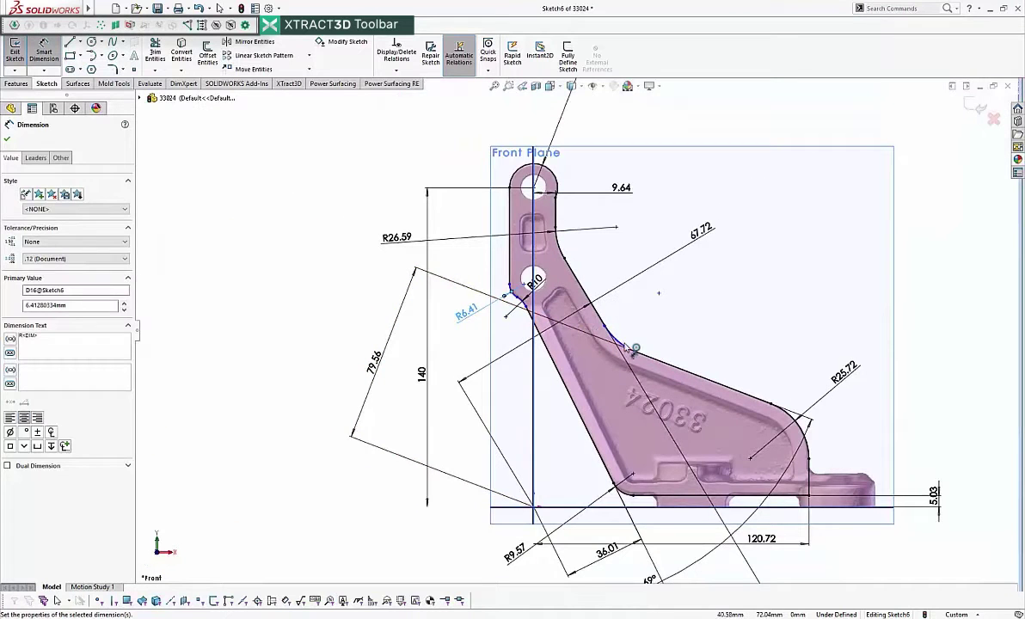
pyautogui.click(624, 342)
pyautogui.click(566, 405)
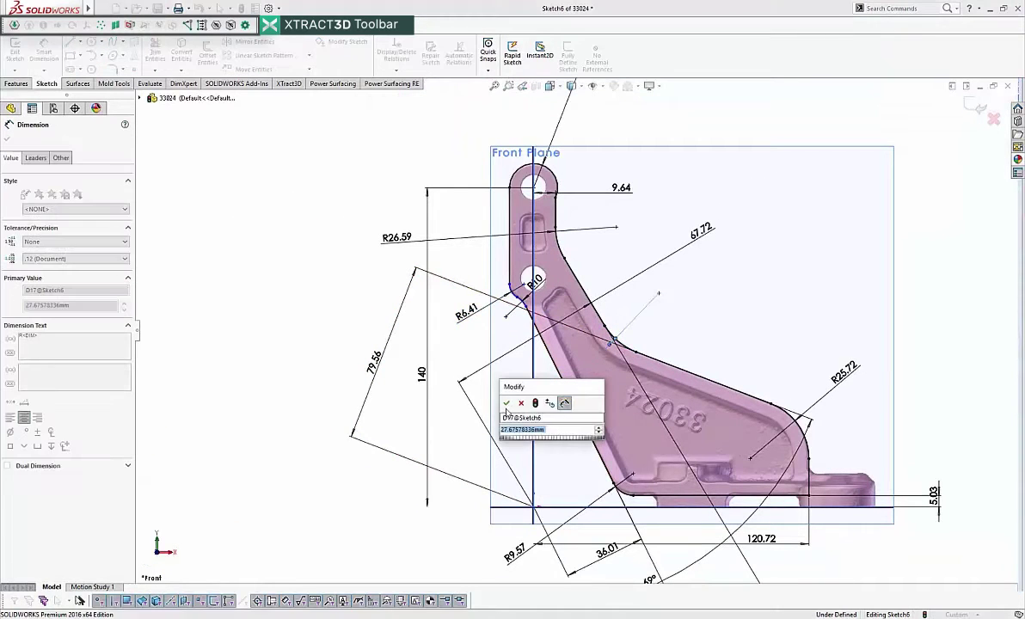
pyautogui.press('Return')
# - Dimension the height from the Top Plane to the lower endpoint of the inner vertical line, placing it outside the profile, and exit the sketch
pyautogui.scroll(-7, 545, 322)
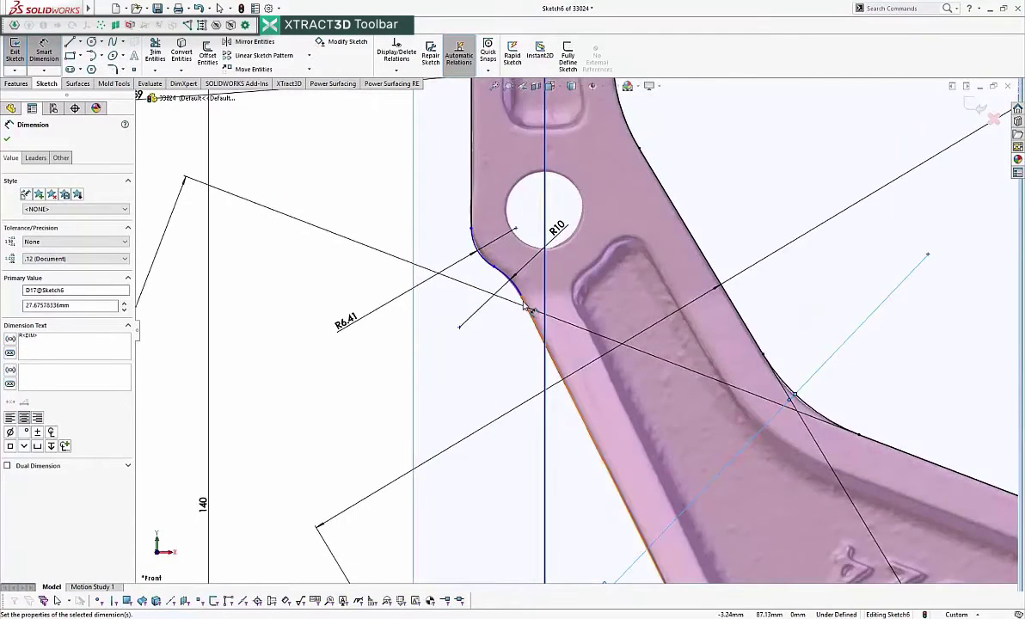
pyautogui.scroll(4, 522, 308)
pyautogui.scroll(-1, 517, 279)
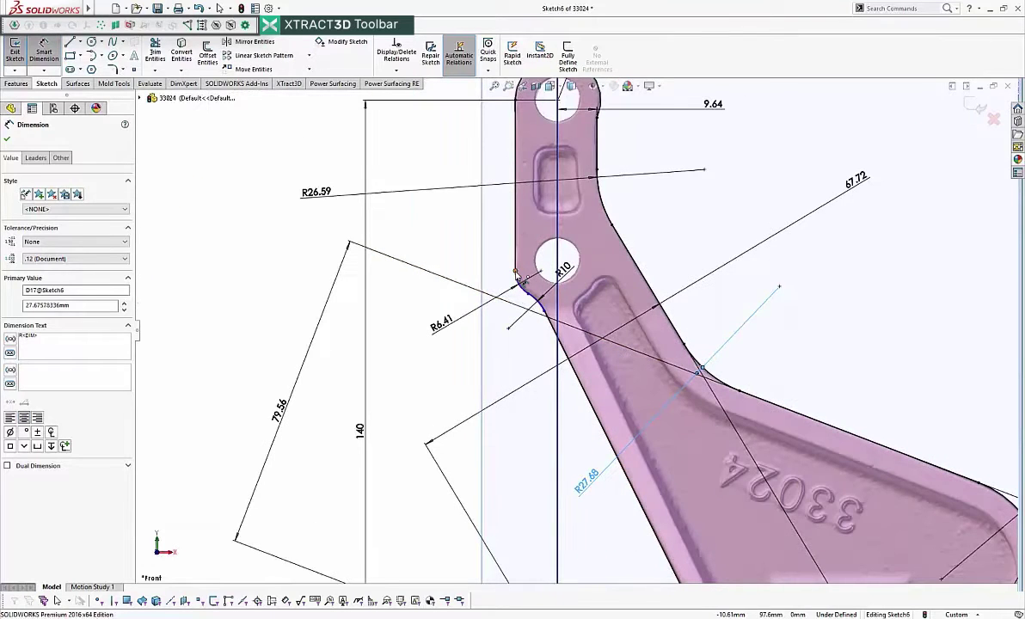
pyautogui.click(518, 275)
pyautogui.scroll(4, 576, 362)
pyautogui.click(597, 492)
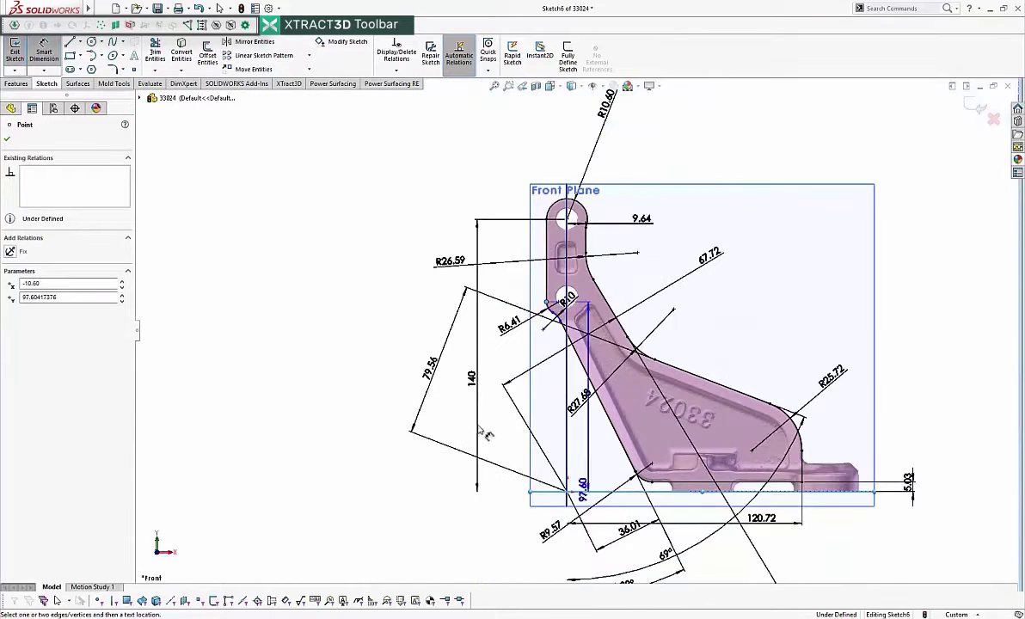
pyautogui.click(357, 369)
pyautogui.press('Return')
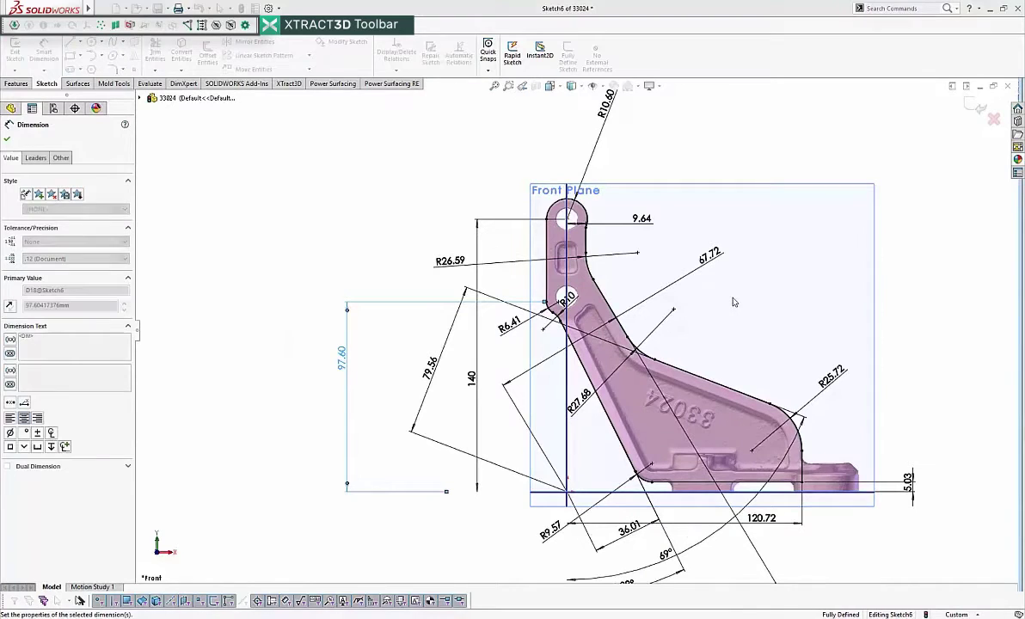
pyautogui.rightClick(734, 299)
pyautogui.click(751, 331)
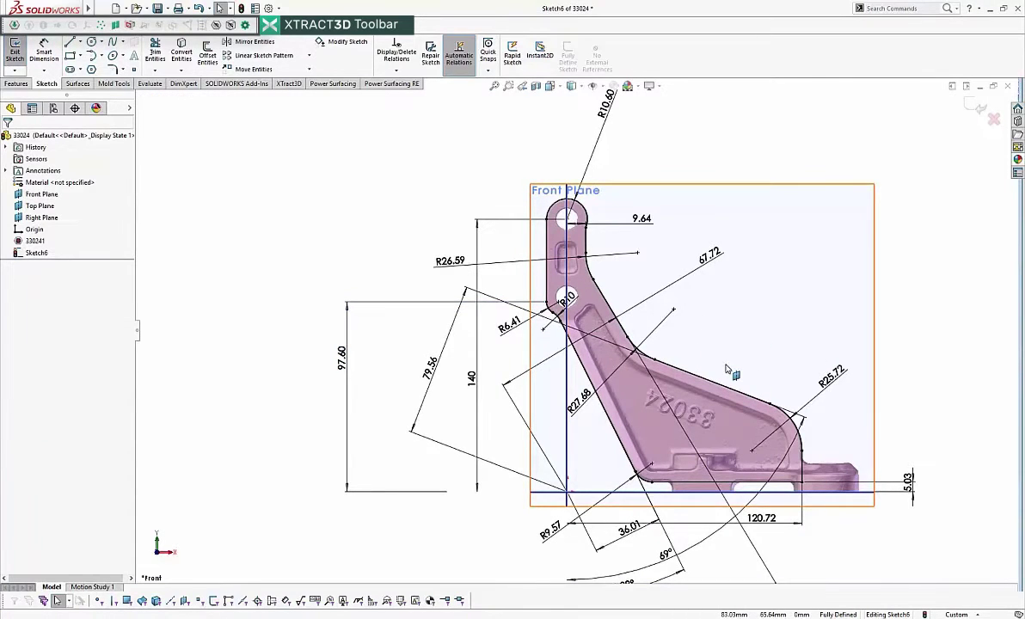
pyautogui.hotkey('ctrl', '7')
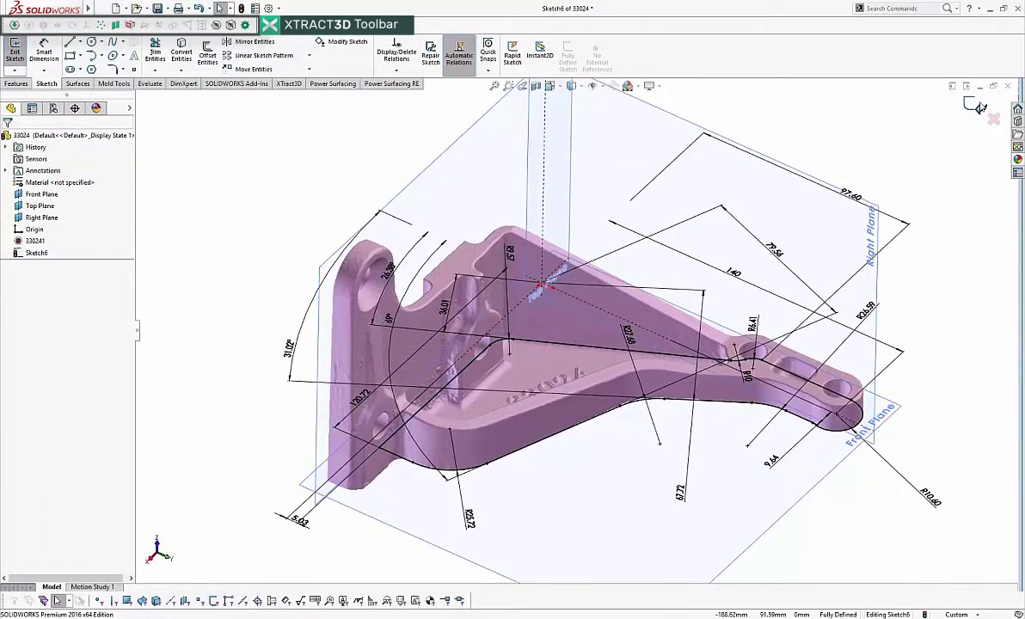
pyautogui.scroll(1, 323, 172)
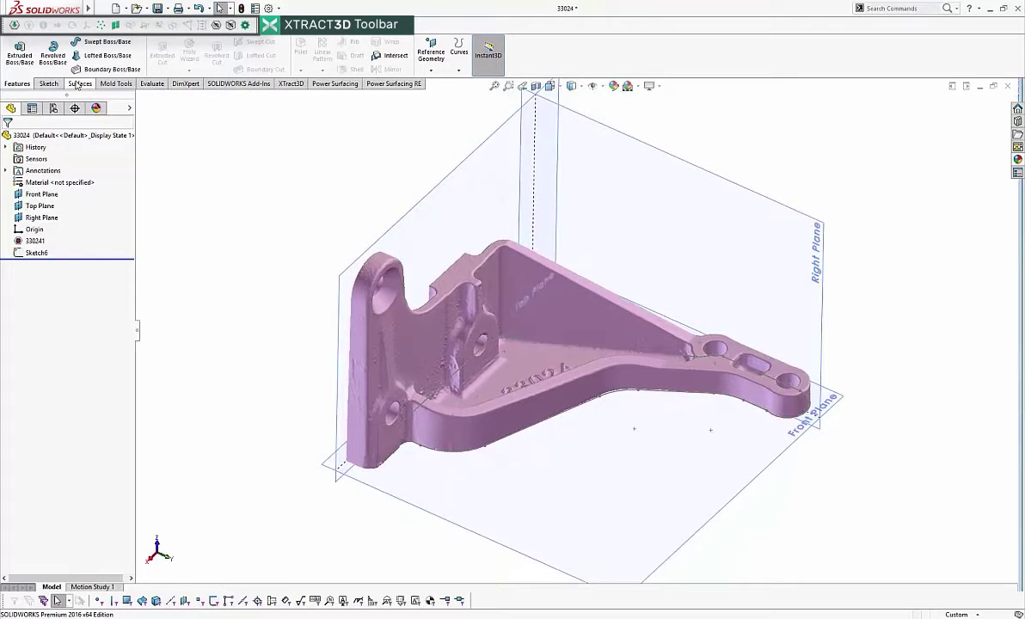
# - Start a boss extrusion of the profile sketch as a one-direction thin feature 7 mm thick, with the wall reversed inward
pyautogui.click(19, 53)
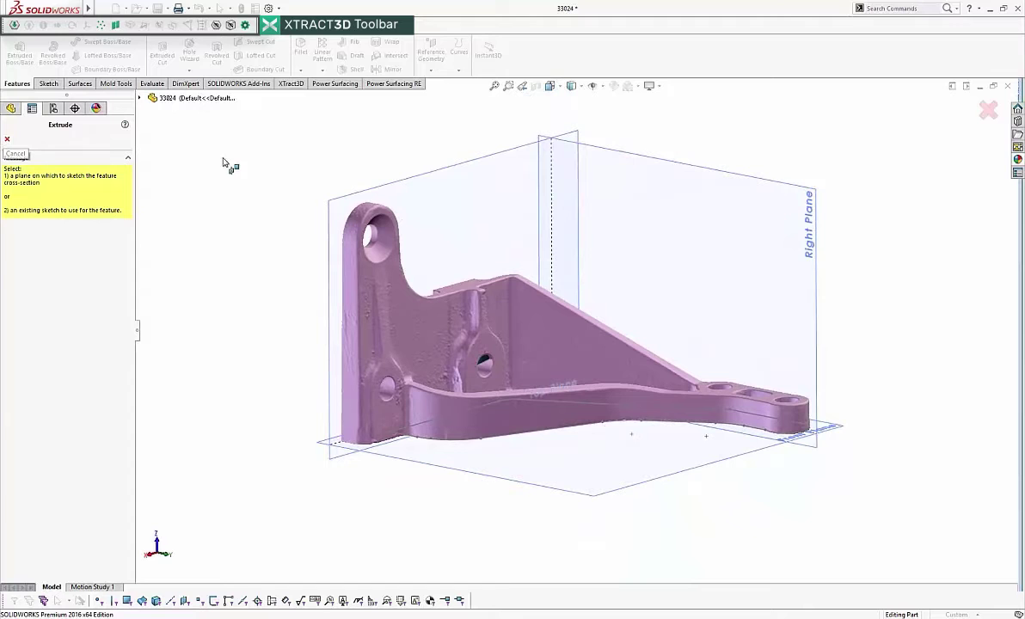
pyautogui.click(444, 444)
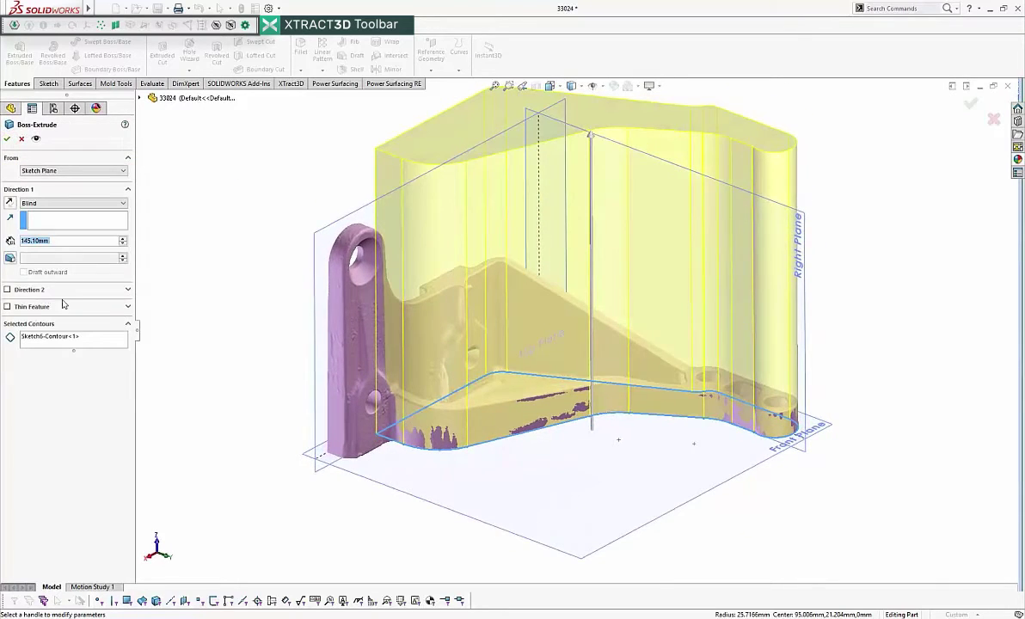
pyautogui.click(8, 307)
pyautogui.click(123, 341)
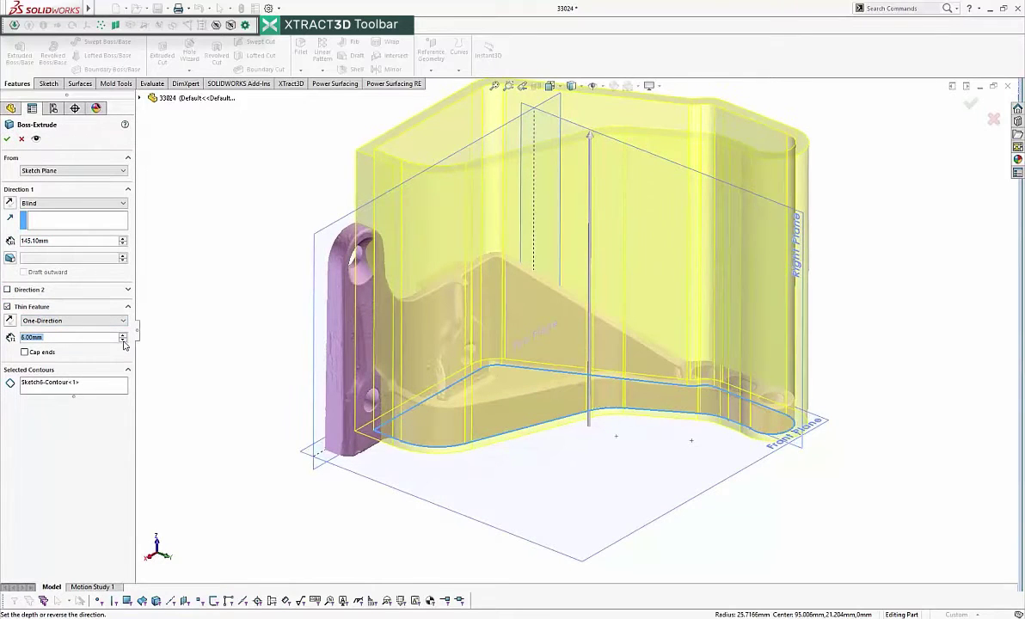
pyautogui.click(123, 334)
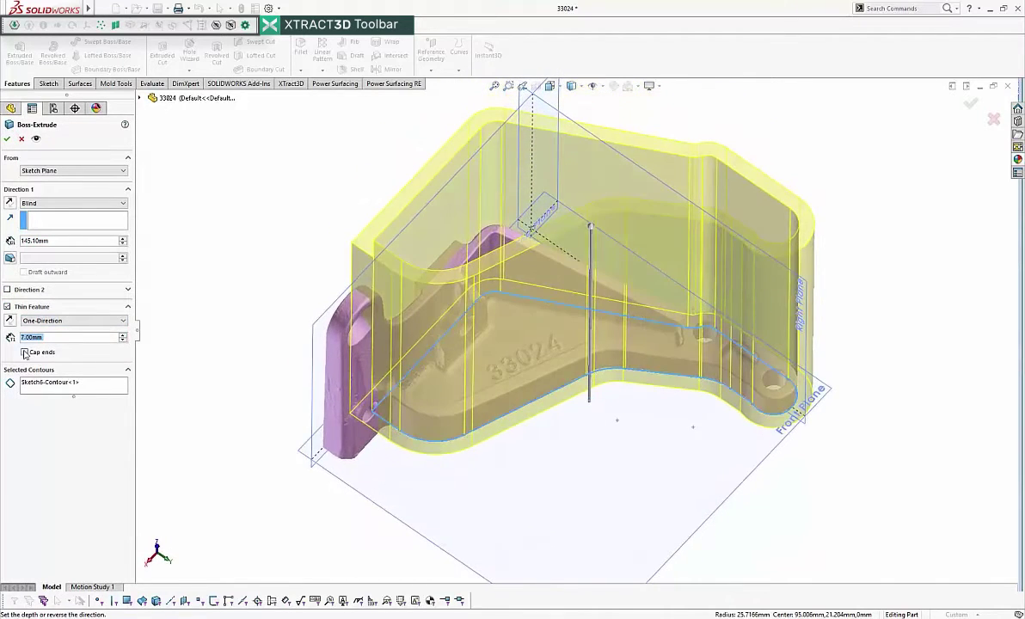
pyautogui.click(11, 322)
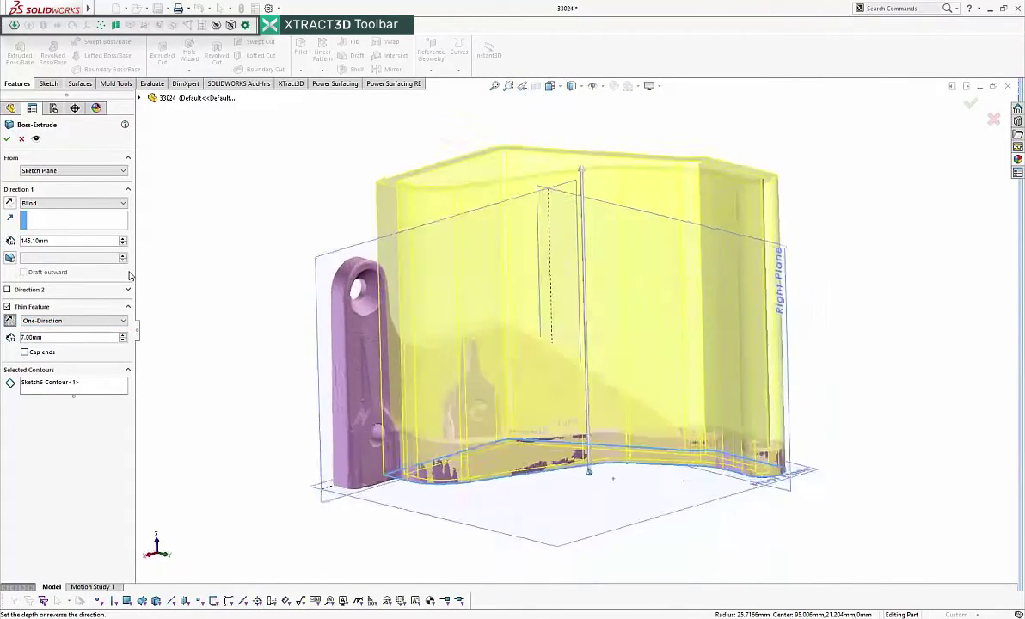
# - Set the thin extrusion's depth to 59.10 mm to match the scan's wall height and create the feature
pyautogui.moveTo(577, 164); pyautogui.dragTo(565, 348)
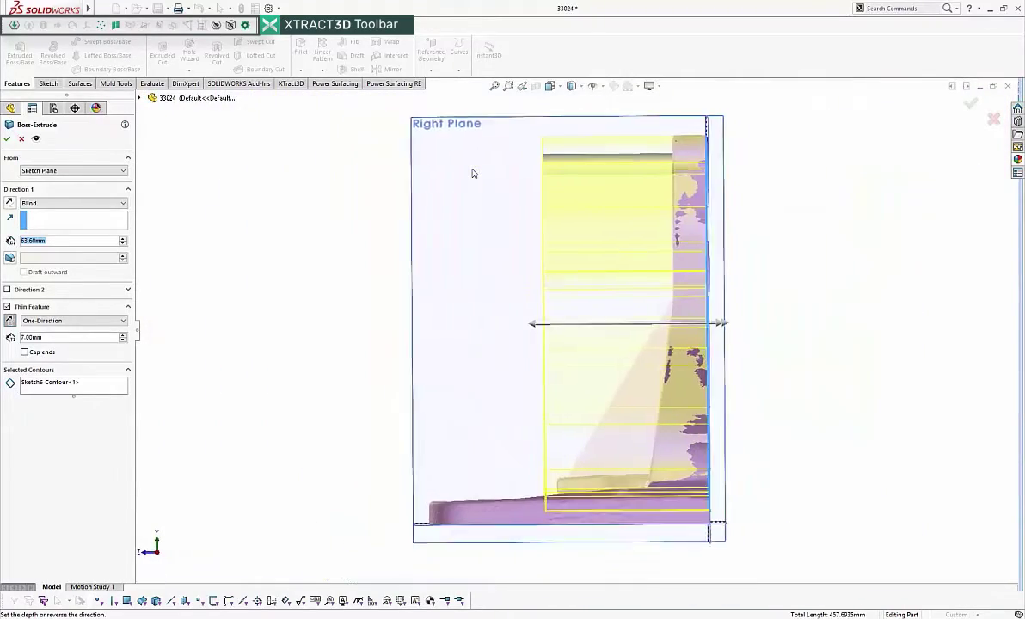
pyautogui.scroll(-5, 529, 371)
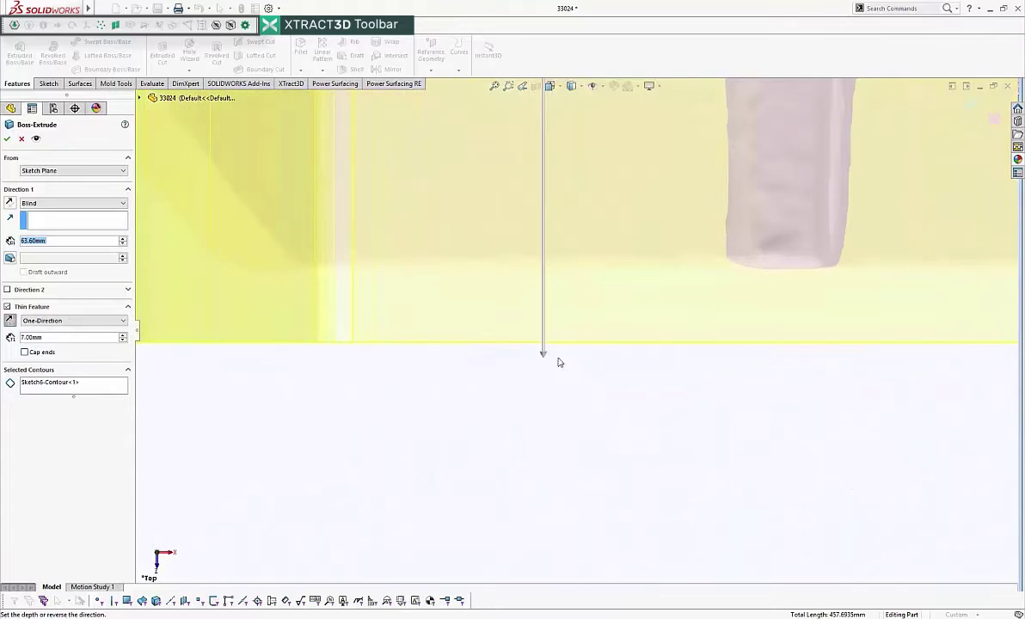
pyautogui.moveTo(547, 361); pyautogui.dragTo(709, 277)
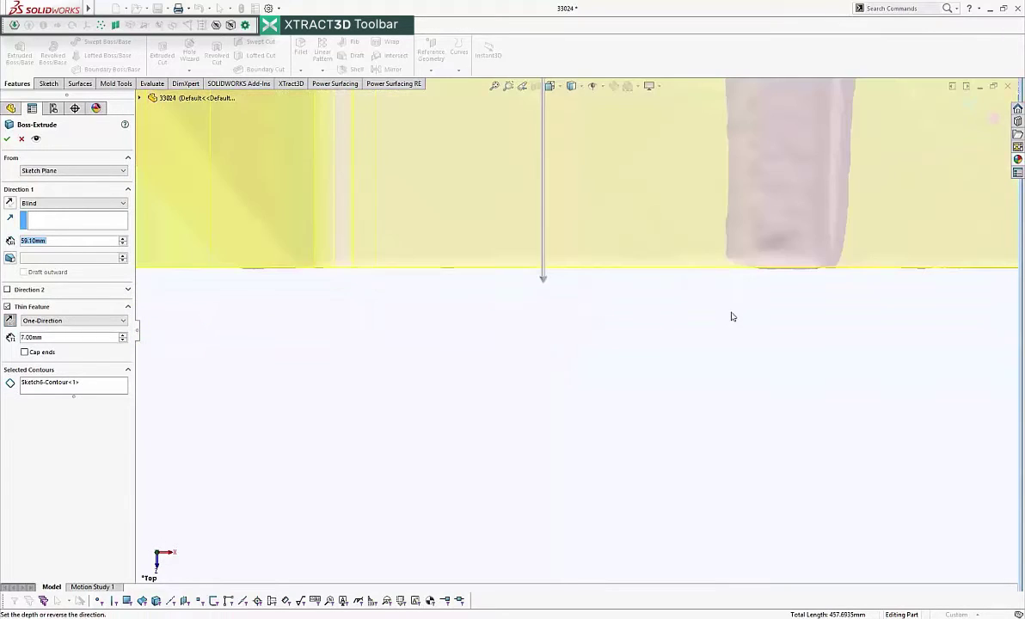
pyautogui.scroll(7, 679, 323)
pyautogui.moveTo(679, 322); pyautogui.dragTo(221, 201, button='middle')
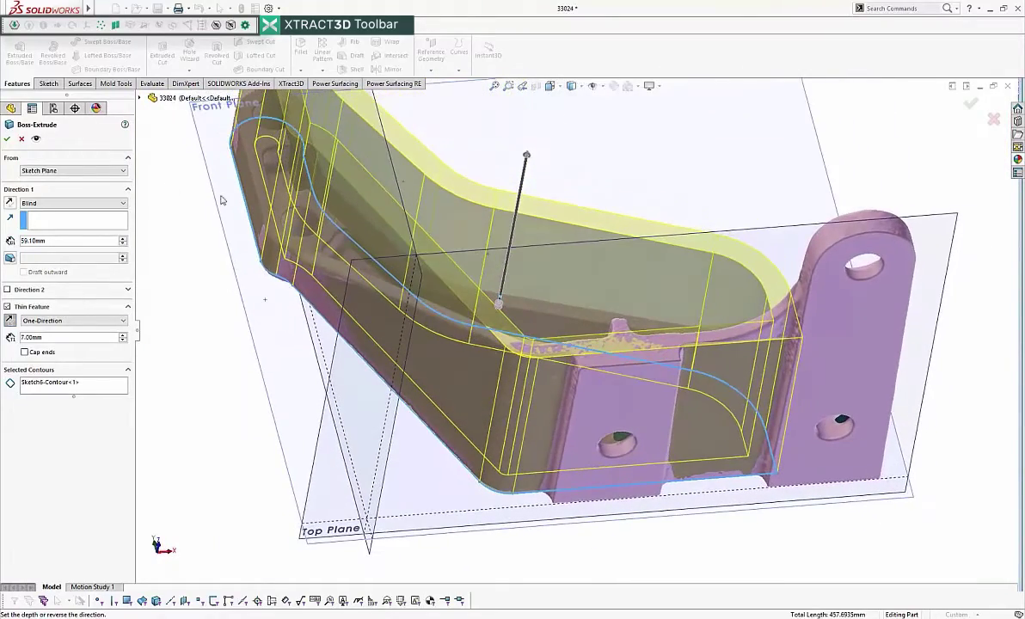
pyautogui.press('Return')
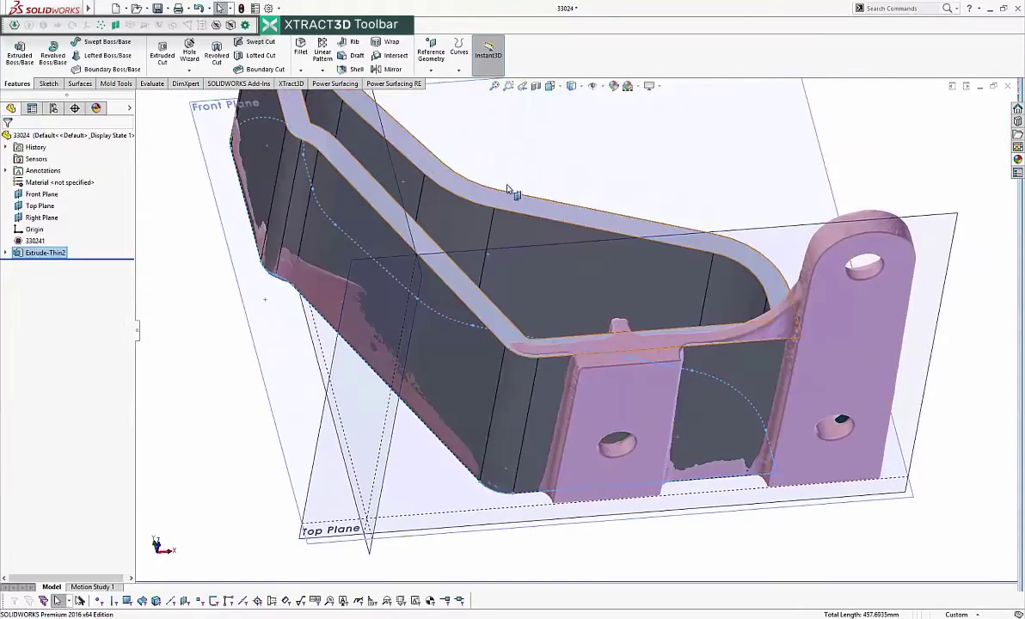
# - Edit the thin extrusion to add a 1° draft
pyautogui.rightClick(21, 252)
pyautogui.click(24, 225)
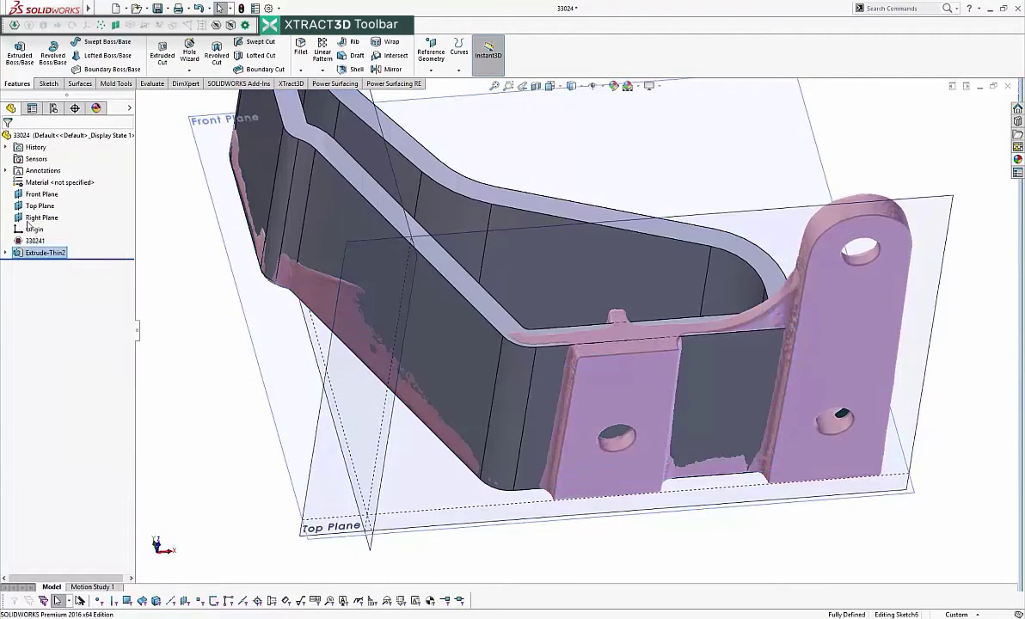
pyautogui.click(11, 258)
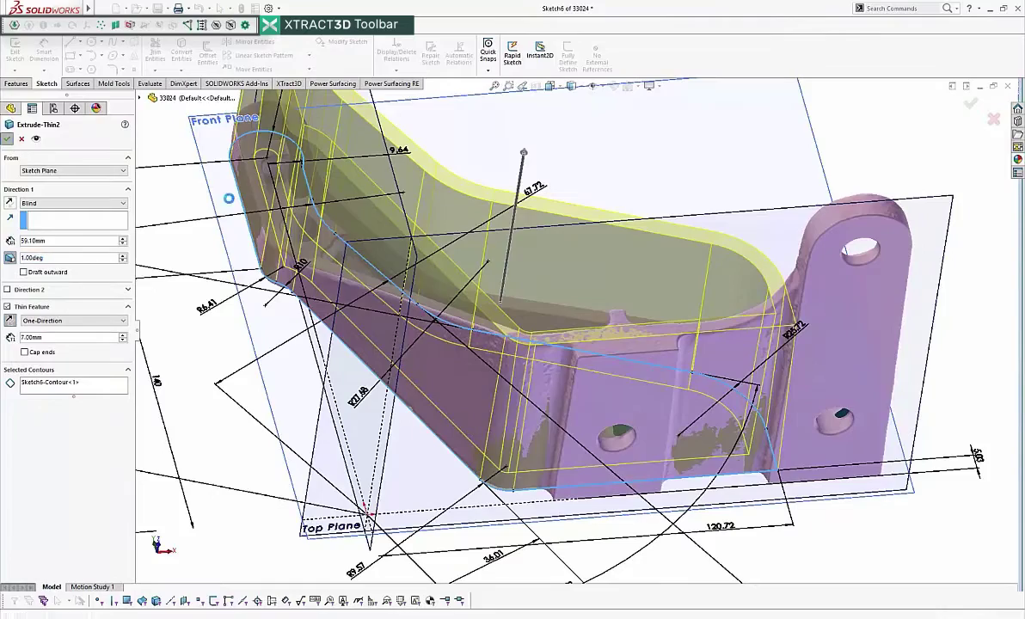
pyautogui.press('Return')
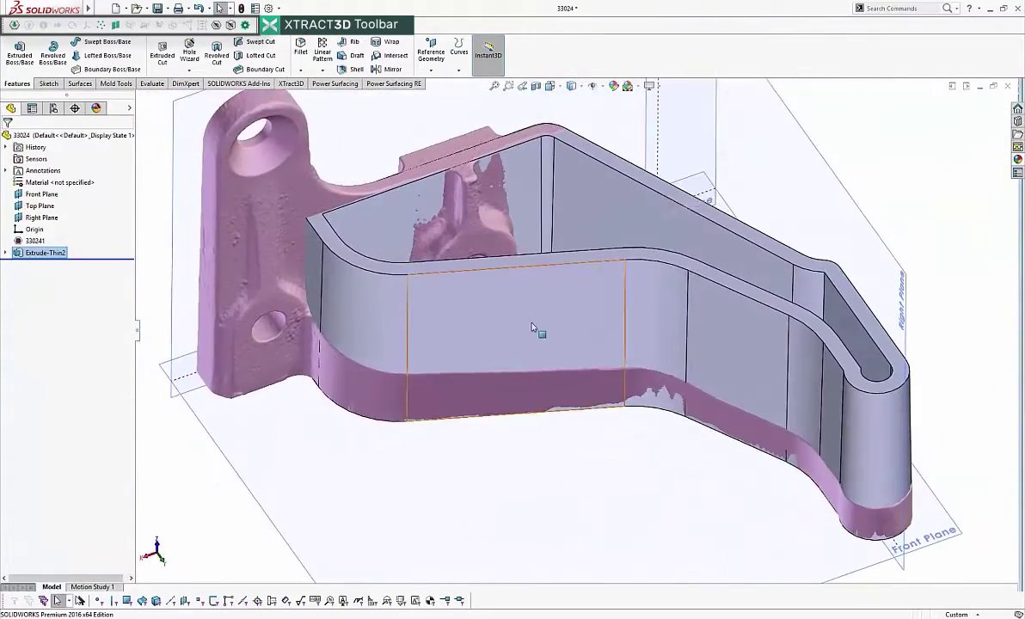
# - Show the thin extrusion's dimensions and set the horizontal distance to the short vertical line at the foot to 120.9 mm
pyautogui.click(532, 328)
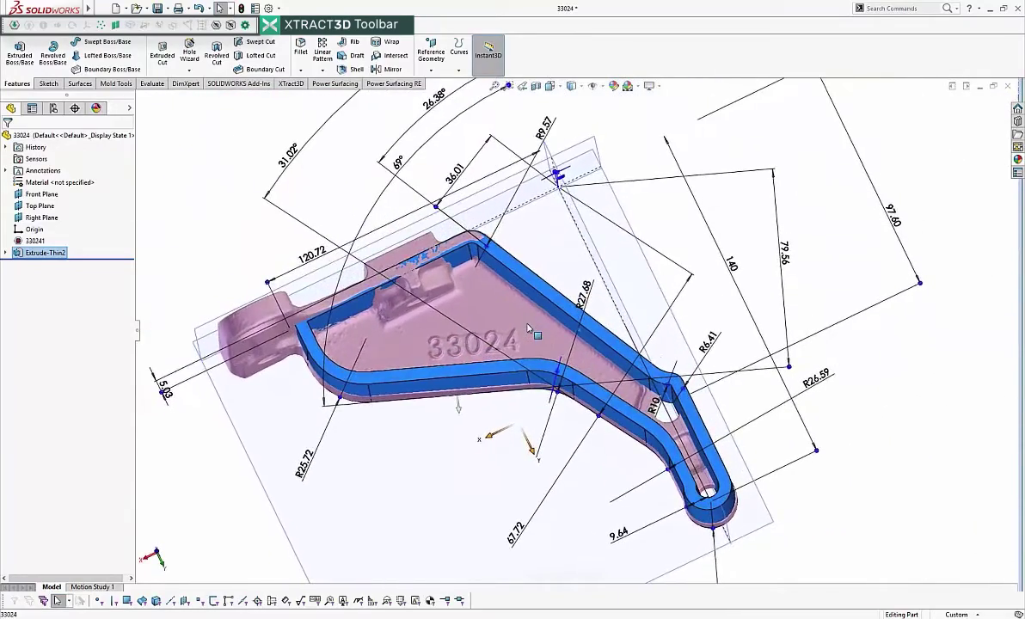
pyautogui.doubleClick(792, 266)
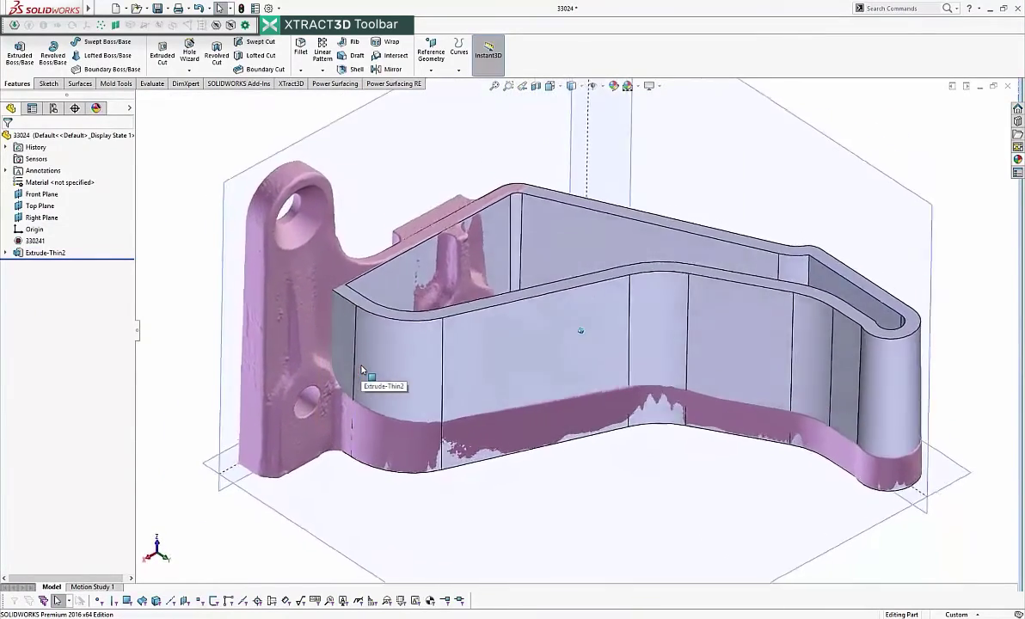
pyautogui.doubleClick(339, 358)
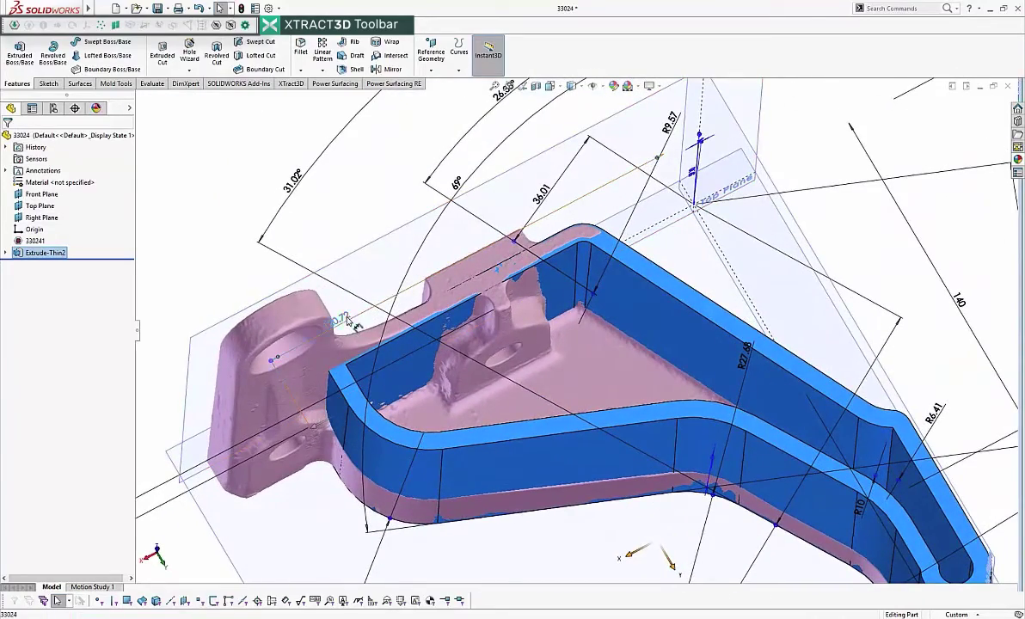
pyautogui.doubleClick(342, 321)
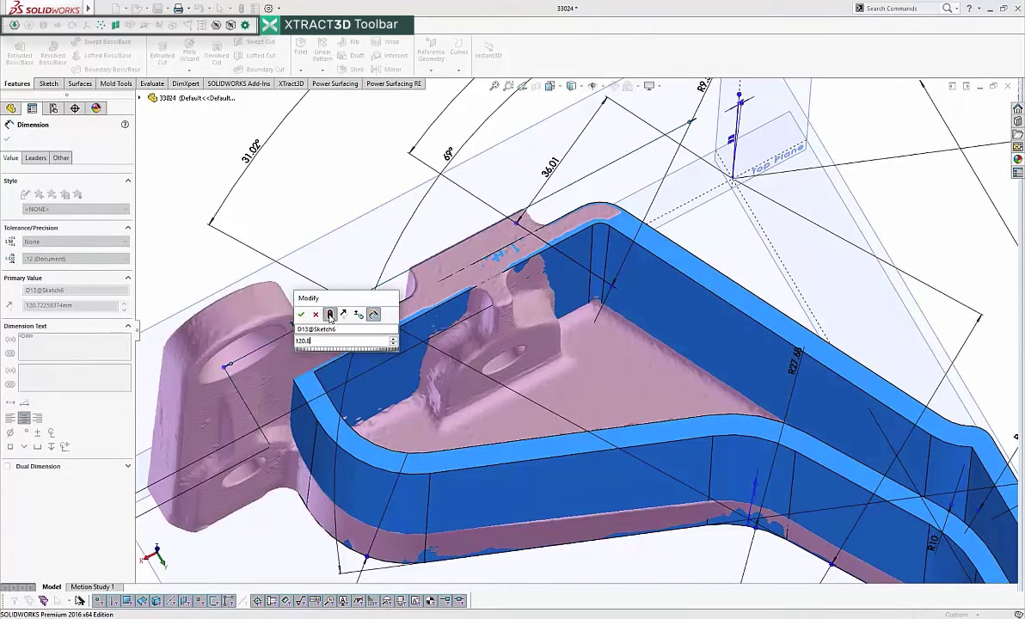
pyautogui.click(330, 316)
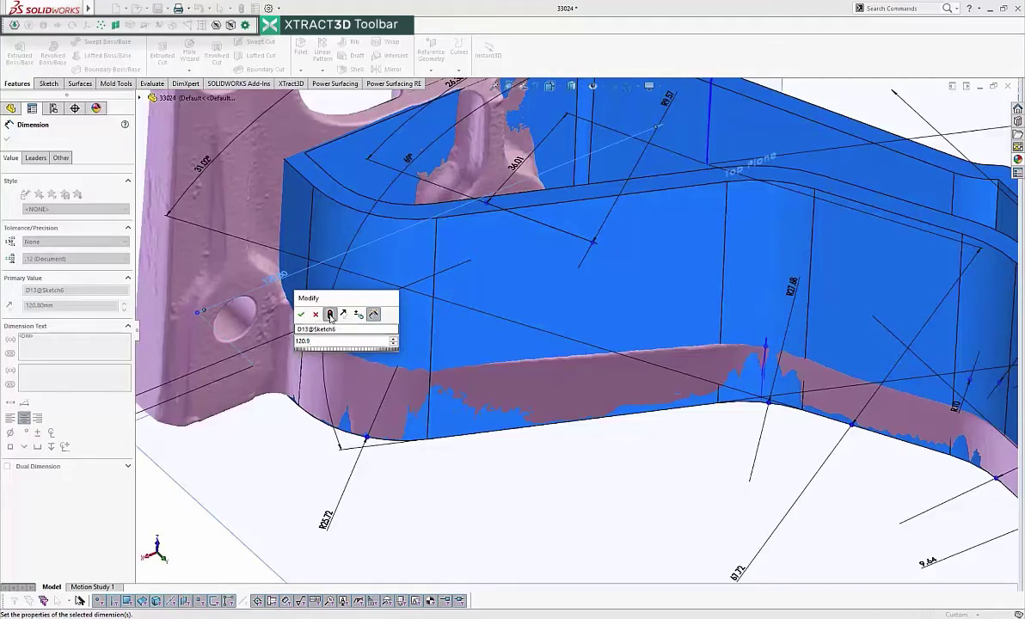
pyautogui.click(330, 316)
pyautogui.click(301, 316)
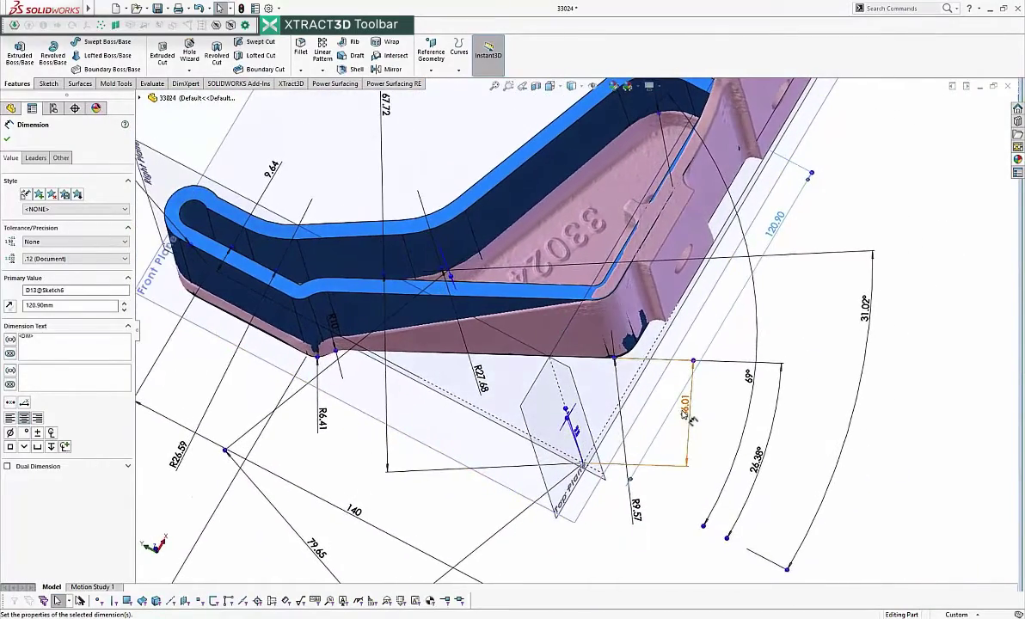
# - Set the perpendicular distance from the origin to the long inner sloped line to 35.9 mm and rebuild the model
pyautogui.doubleClick(694, 419)
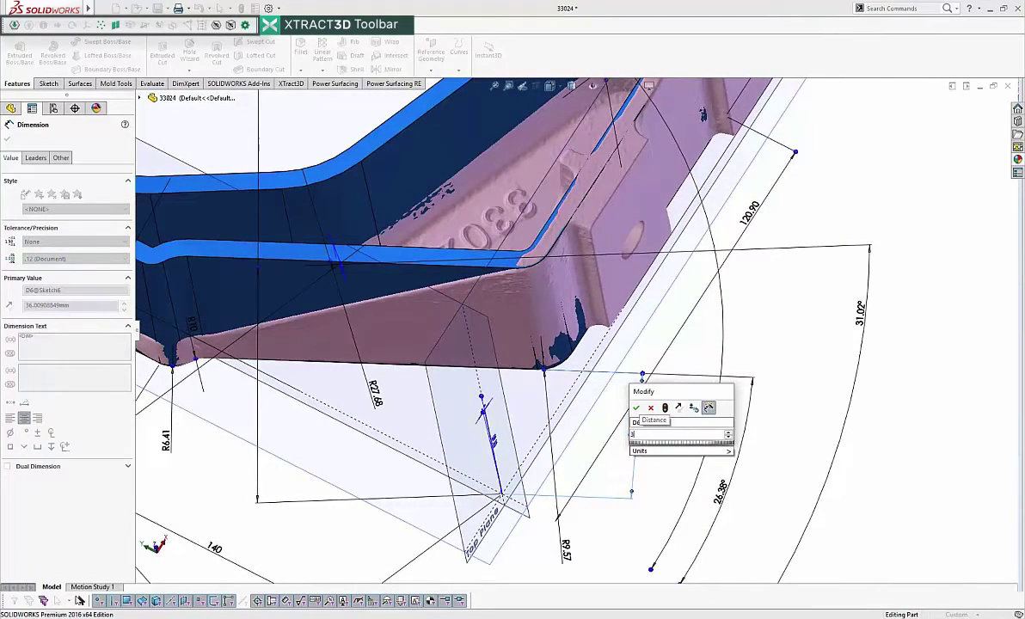
pyautogui.click(667, 409)
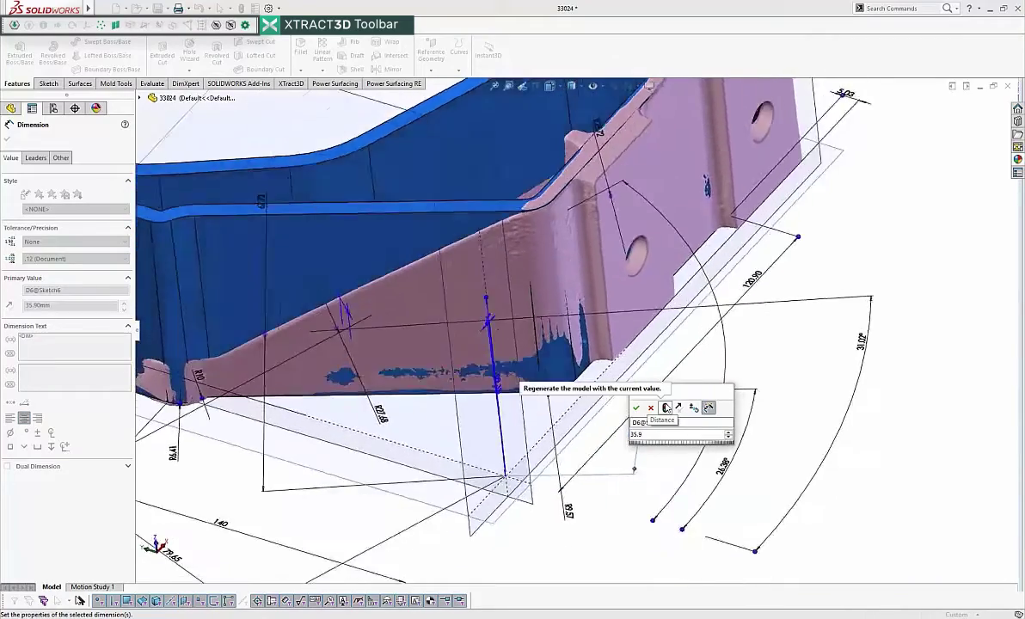
pyautogui.click(638, 409)
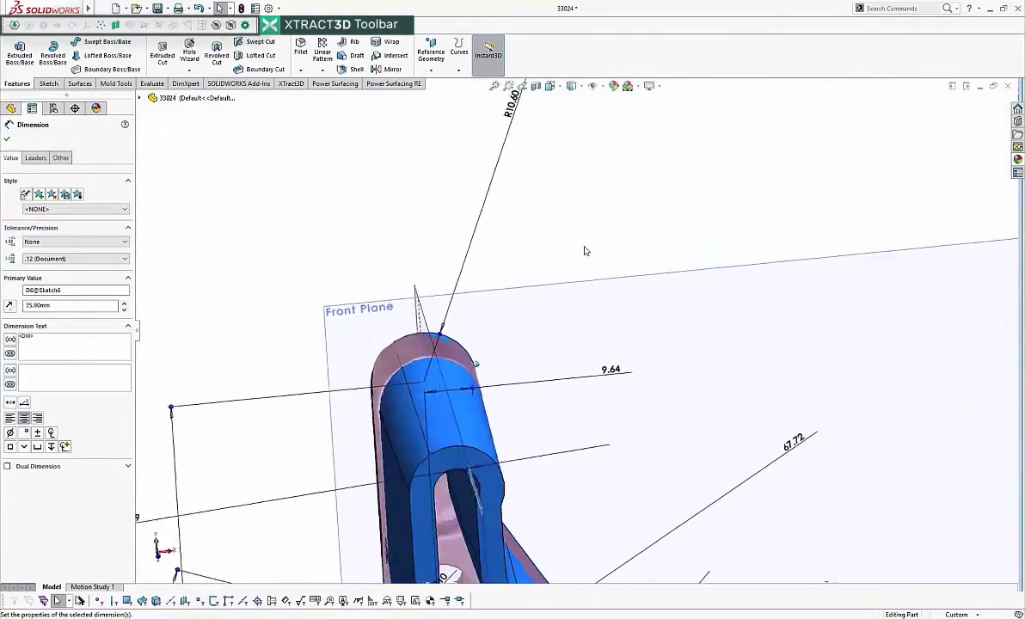
# - Set the radius of the arc at the profile's upper tip to 10.70 mm and the width dimension beside it to 9.7 mm
pyautogui.doubleClick(514, 151)
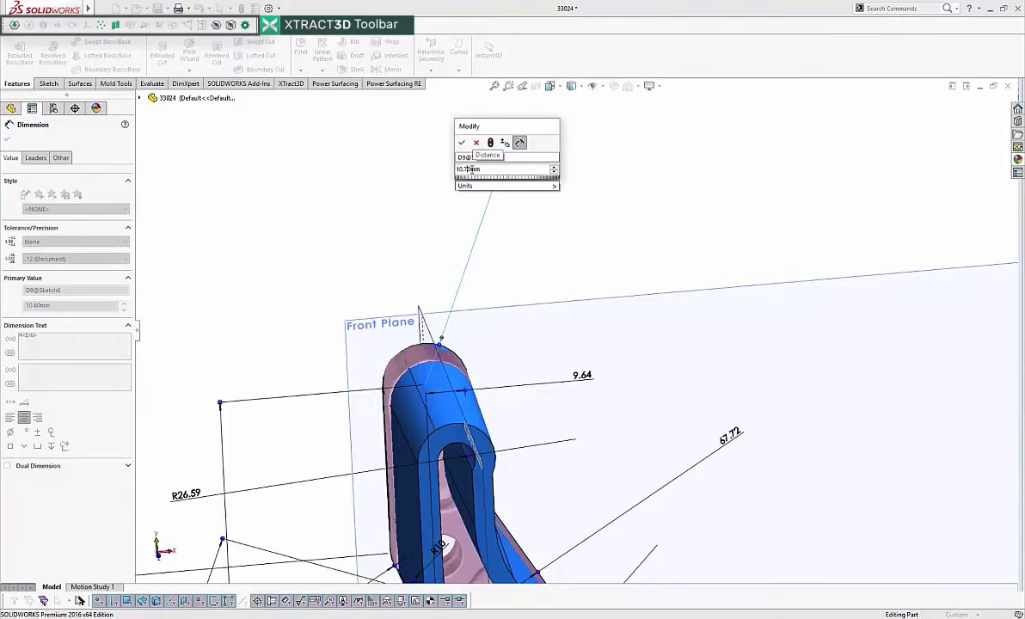
pyautogui.click(493, 144)
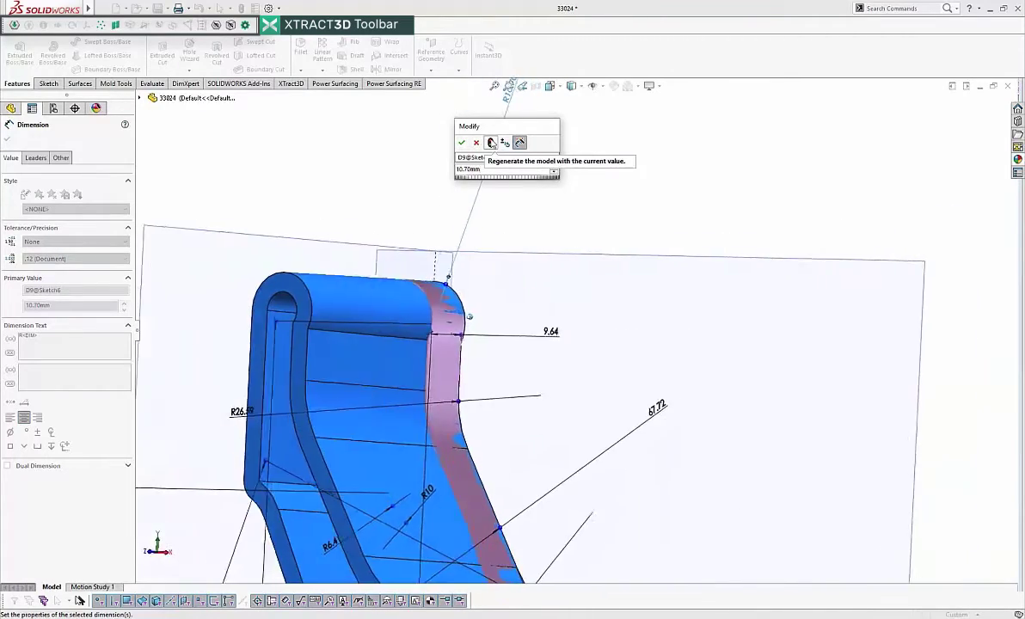
pyautogui.click(463, 143)
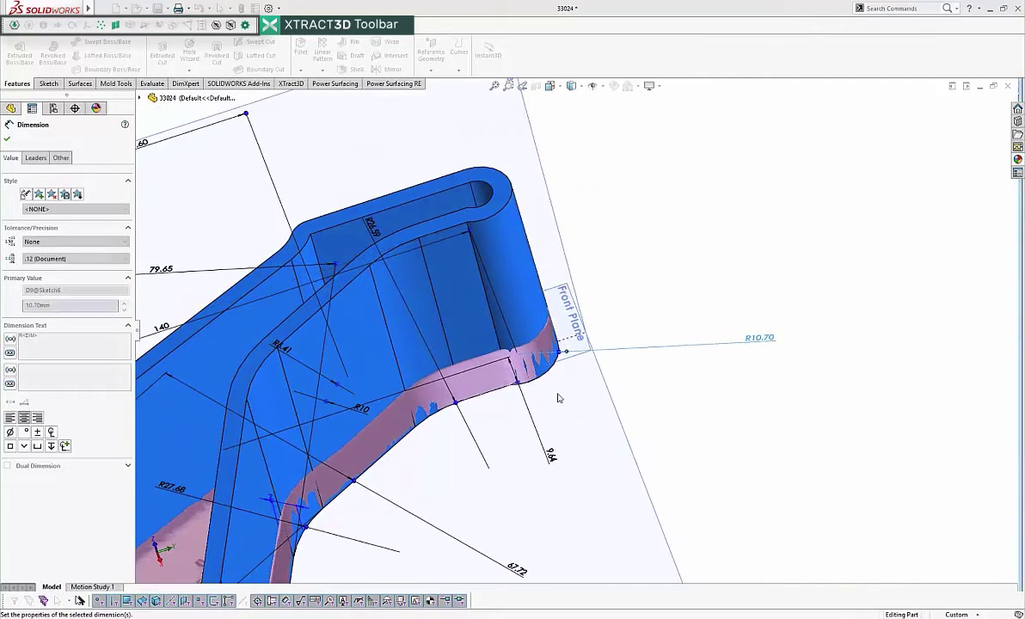
pyautogui.doubleClick(545, 452)
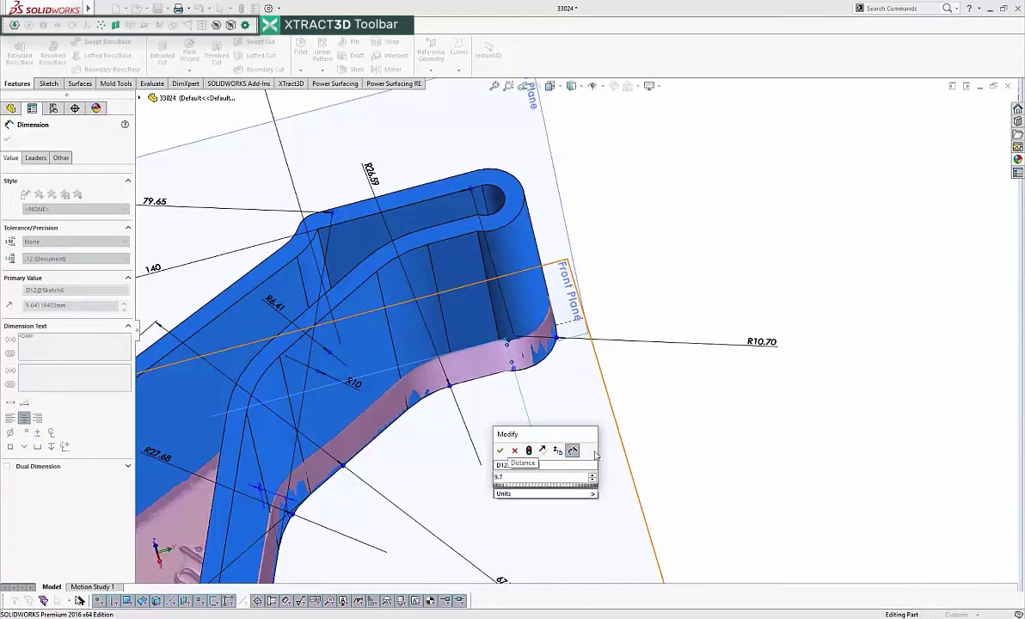
pyautogui.click(501, 451)
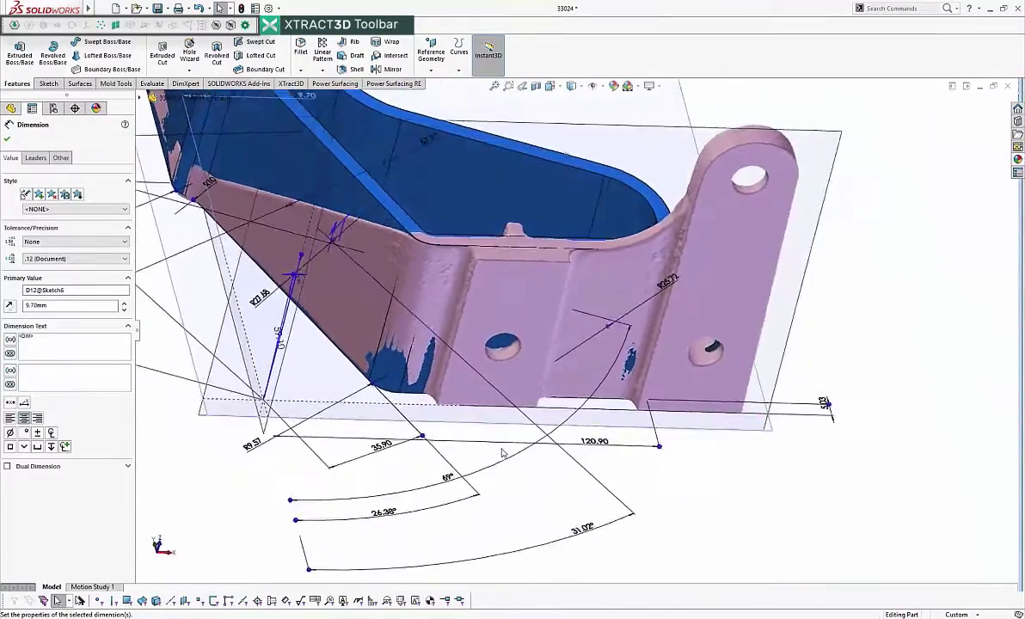
# - Try to set the short 5.03 mm distance at the profile's foot to 5 mm
pyautogui.doubleClick(866, 354)
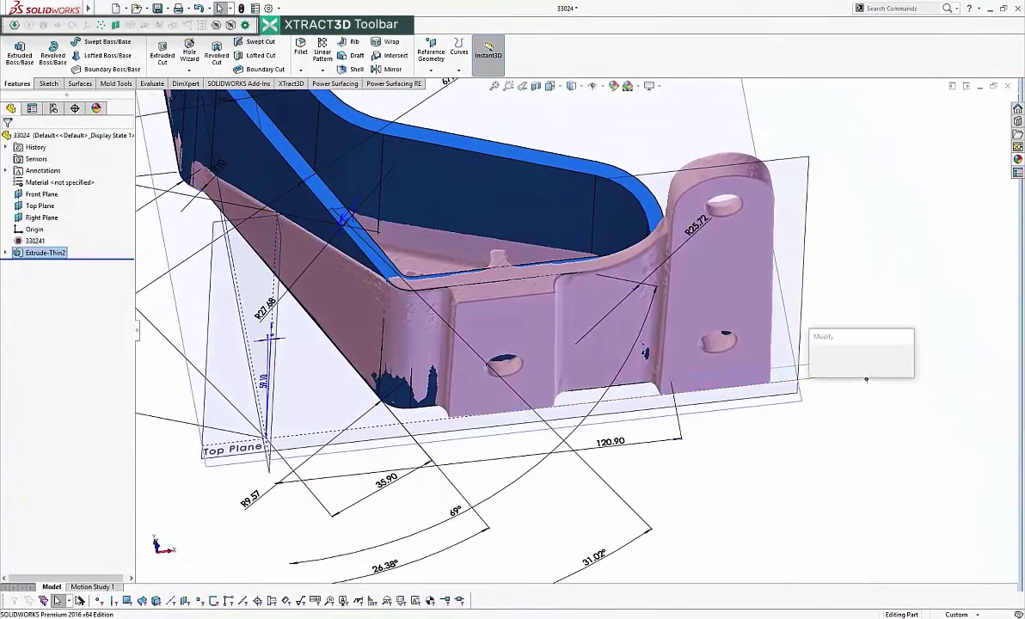
pyautogui.write('5')
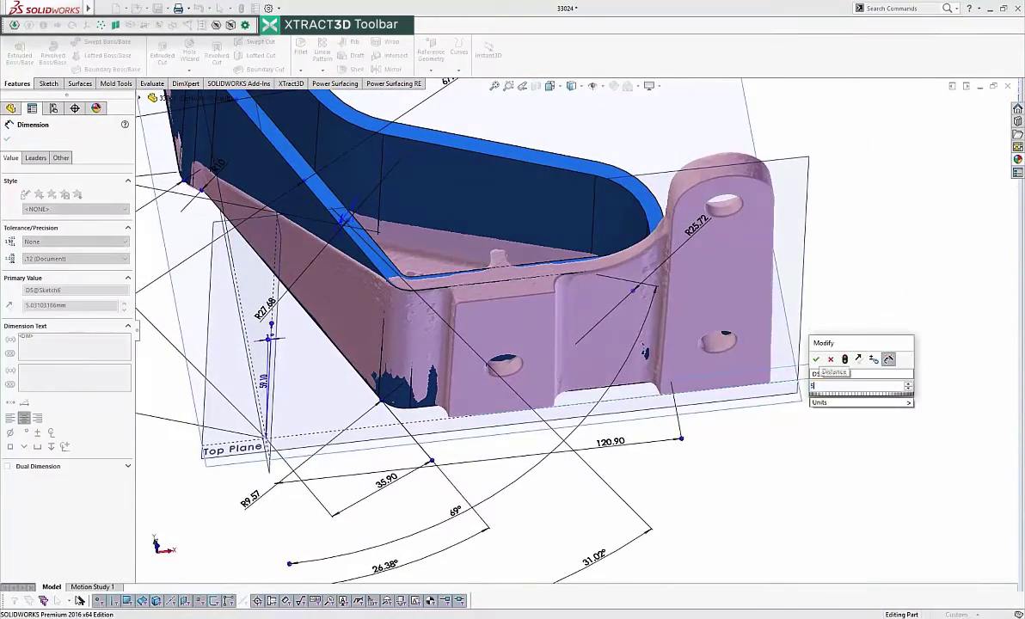
pyautogui.click(831, 360)
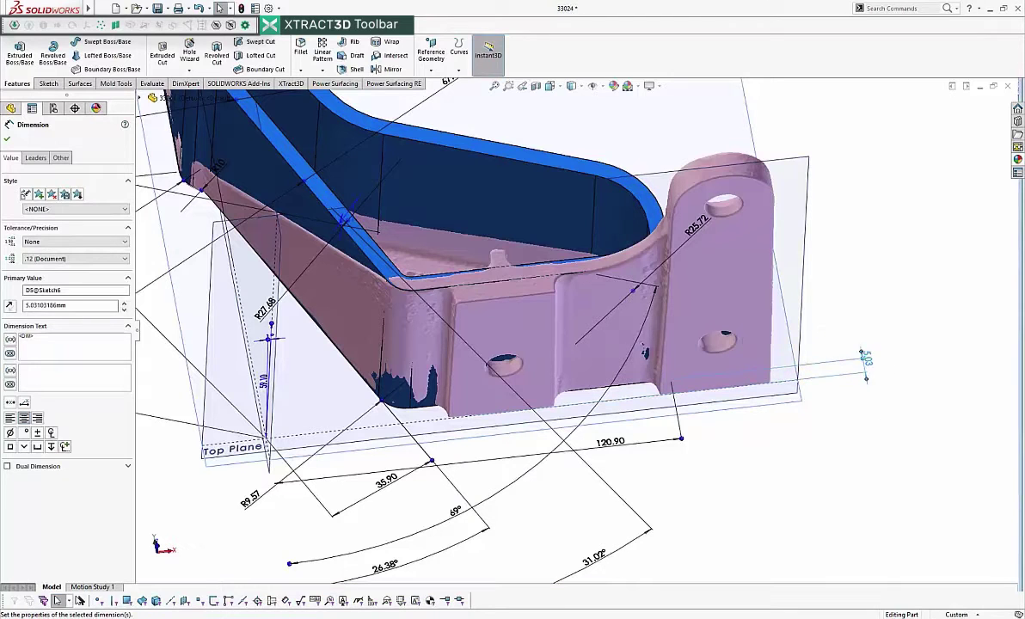
pyautogui.doubleClick(864, 361)
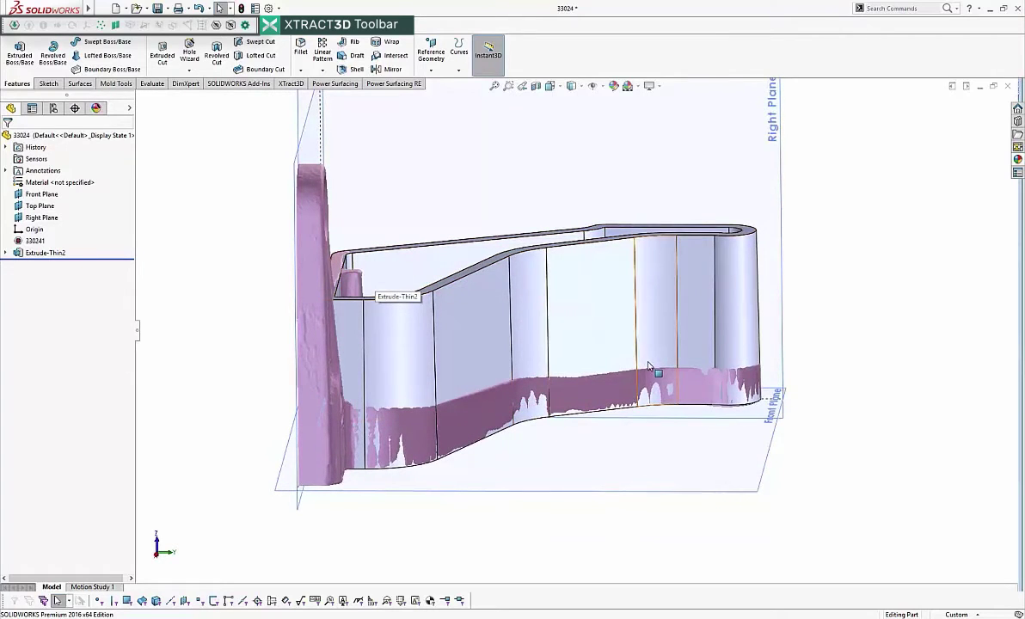
# - Start a sketch on the Right Plane and draw a vertical line about 71 mm long beside the scanned upright lug's face
pyautogui.click(36, 219)
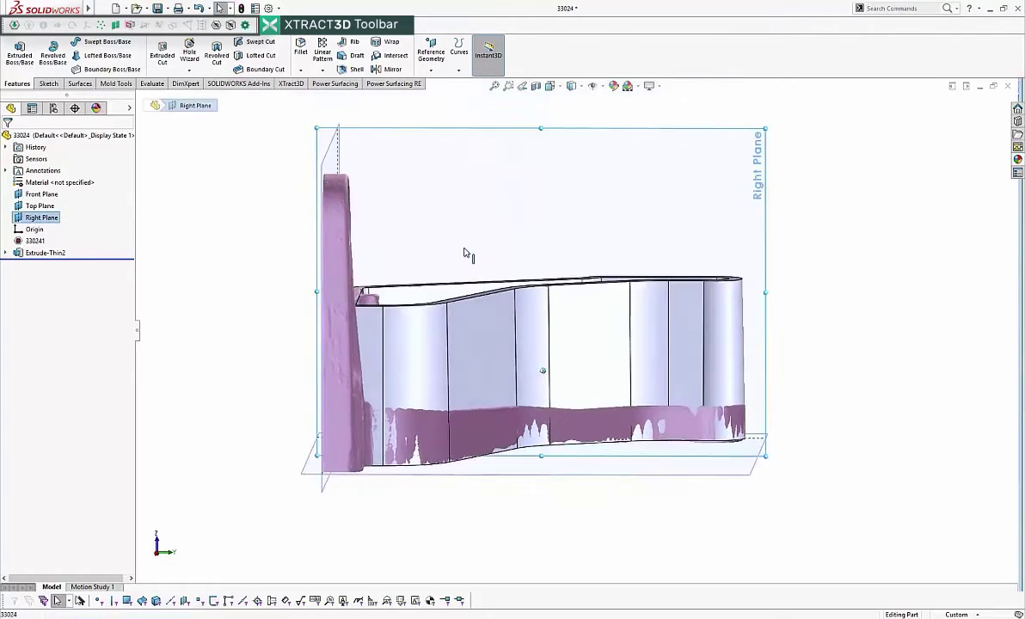
pyautogui.click(46, 83)
pyautogui.click(15, 50)
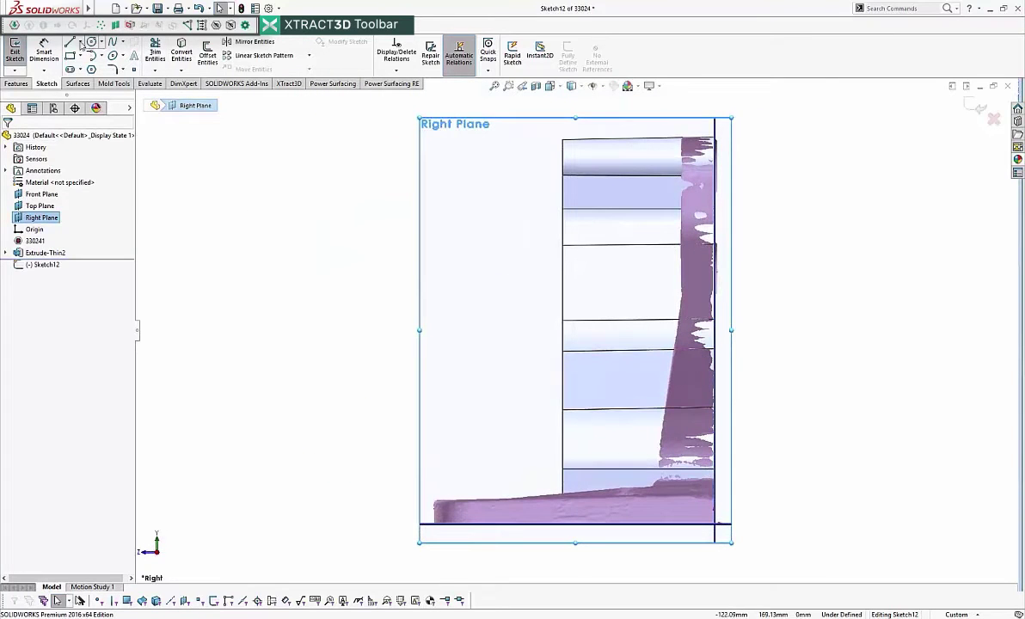
pyautogui.press('l')
pyautogui.click(679, 100)
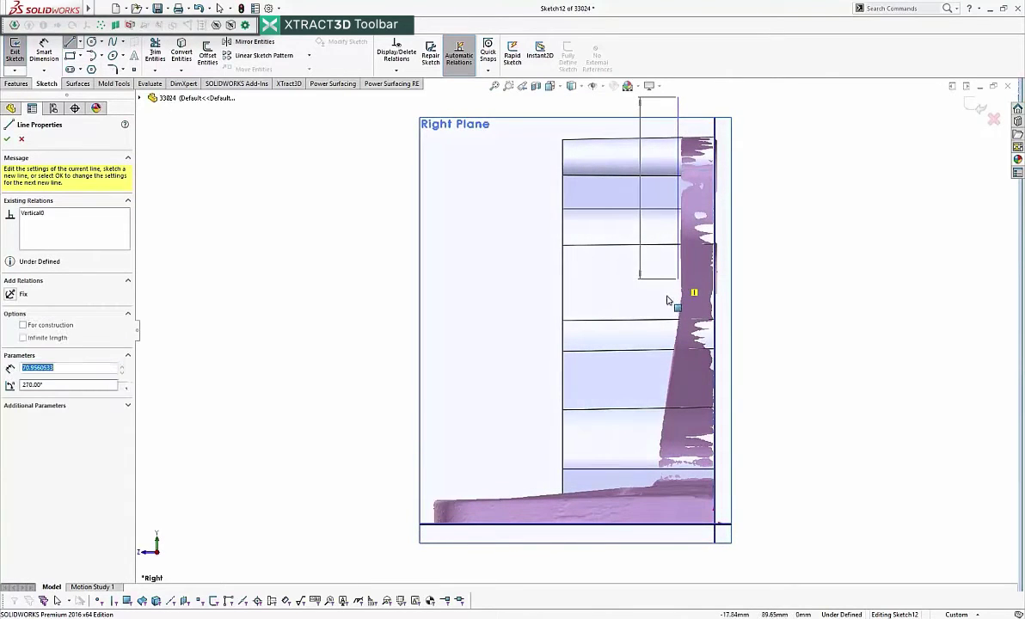
pyautogui.doubleClick(679, 279)
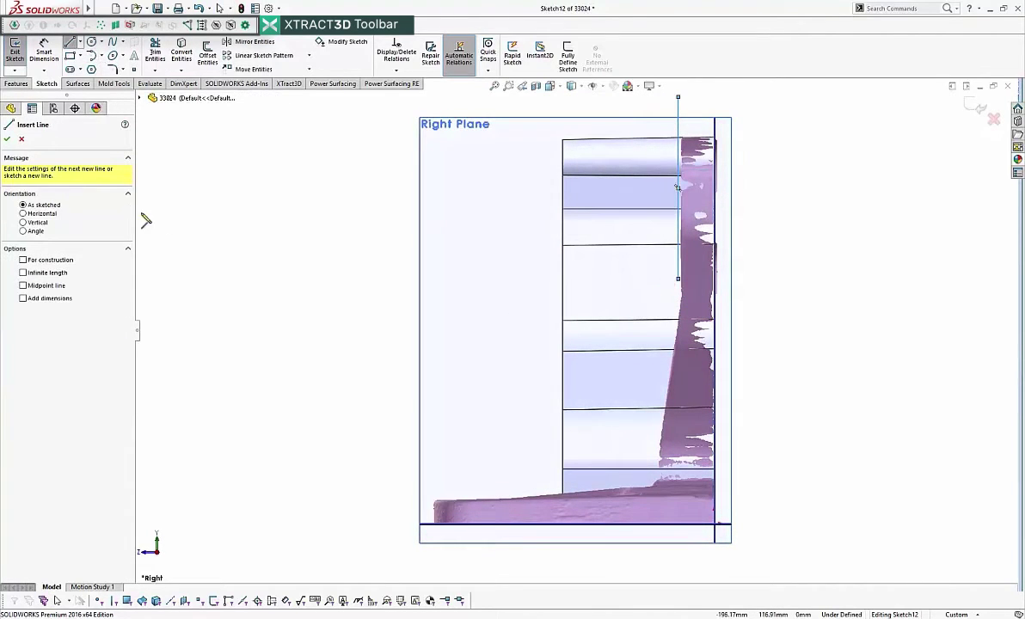
pyautogui.click(22, 138)
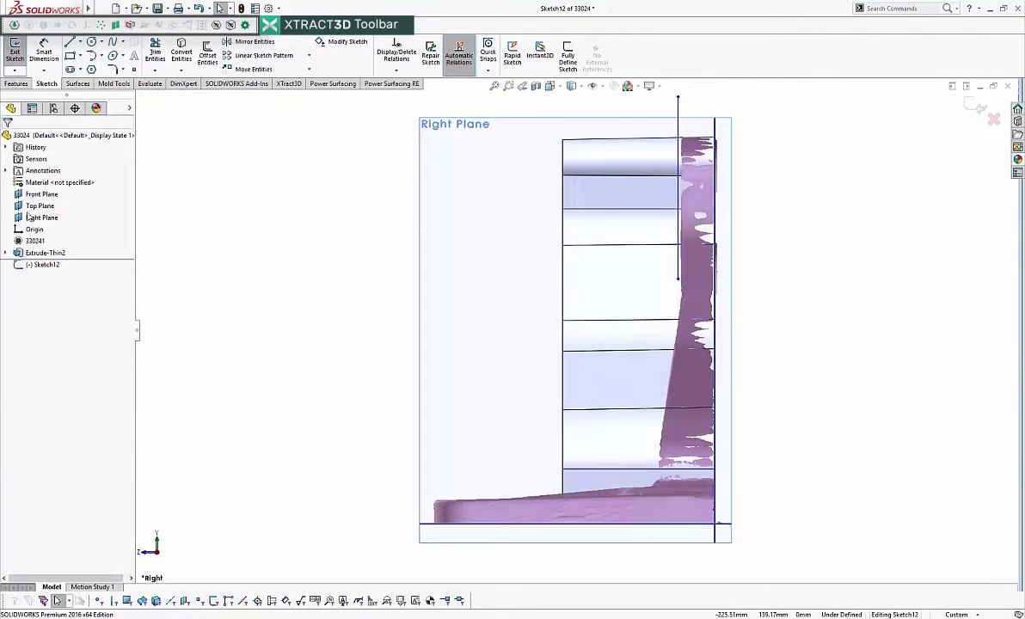
# - Hide the thin extrusion and sketch a sloped line about 84 mm long along the scanned gusset's slanted edge
pyautogui.rightClick(39, 253)
pyautogui.click(31, 242)
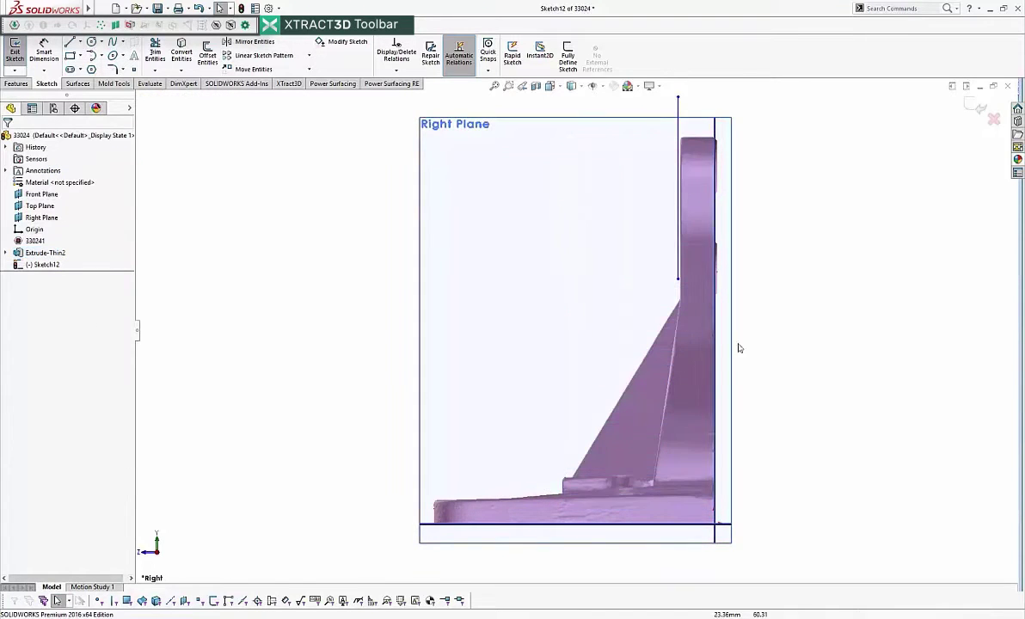
pyautogui.scroll(-3, 680, 327)
pyautogui.scroll(3, 654, 378)
pyautogui.scroll(-2, 619, 392)
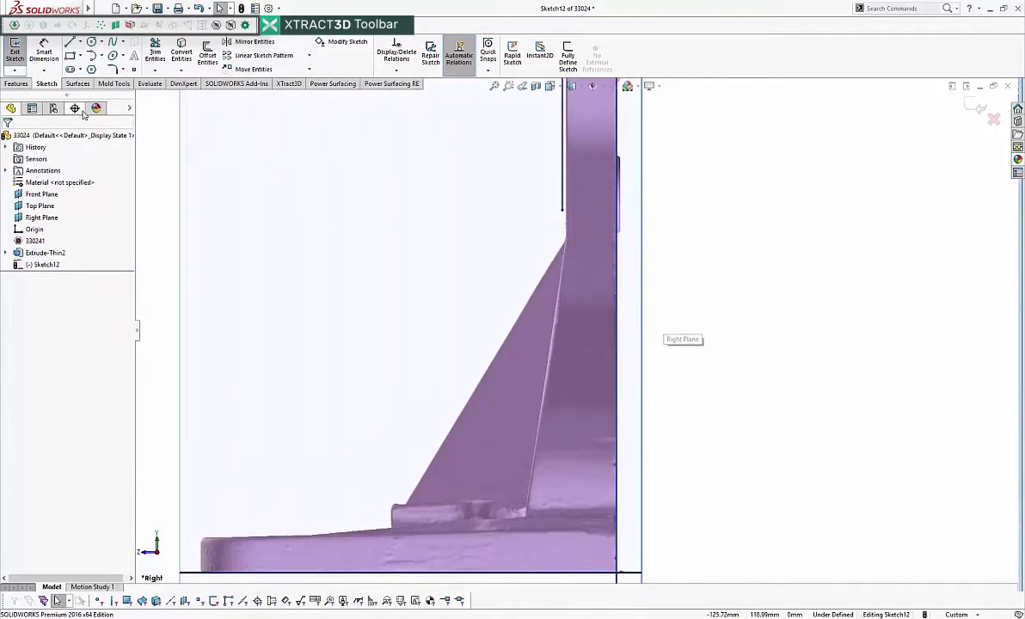
pyautogui.click(71, 41)
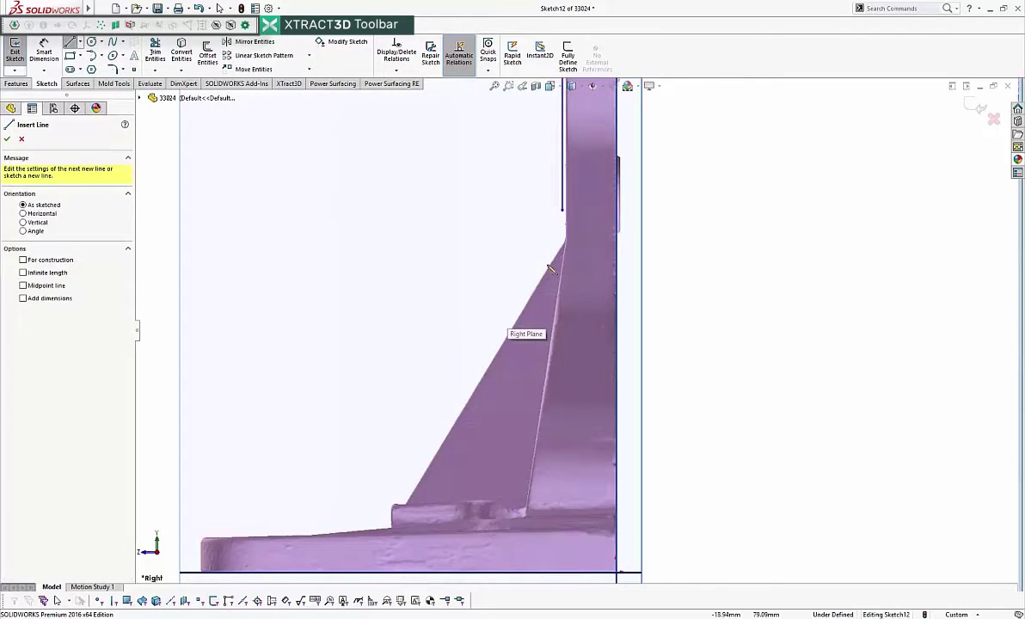
pyautogui.click(561, 251)
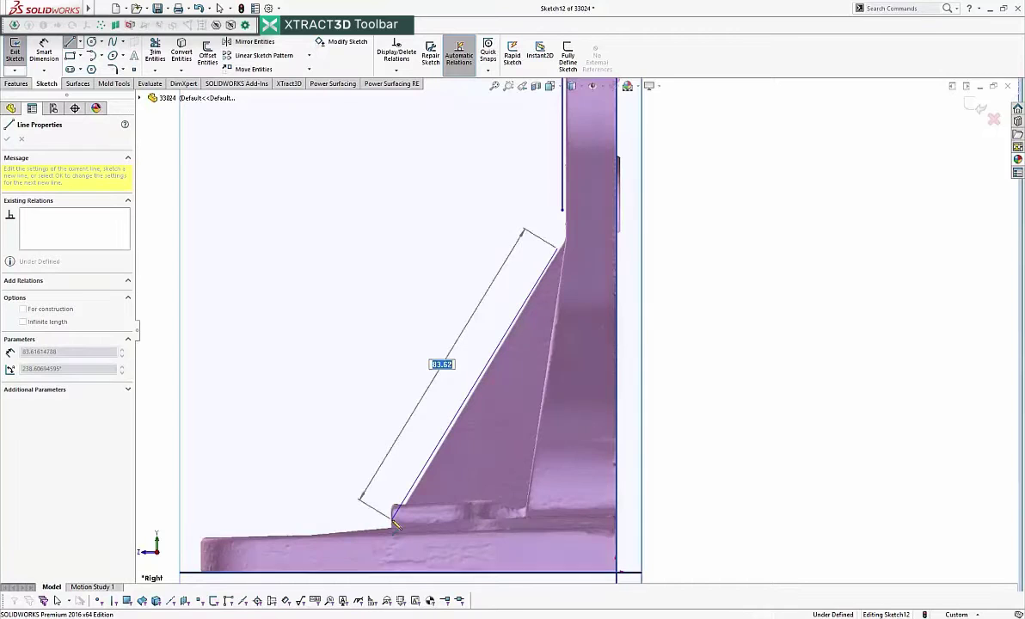
pyautogui.doubleClick(393, 519)
pyautogui.scroll(-5, 473, 302)
pyautogui.press('Escape')
# - Reposition both endpoints of the sloped line so that it lies on the scanned gusset's edge
pyautogui.scroll(4, 648, 242)
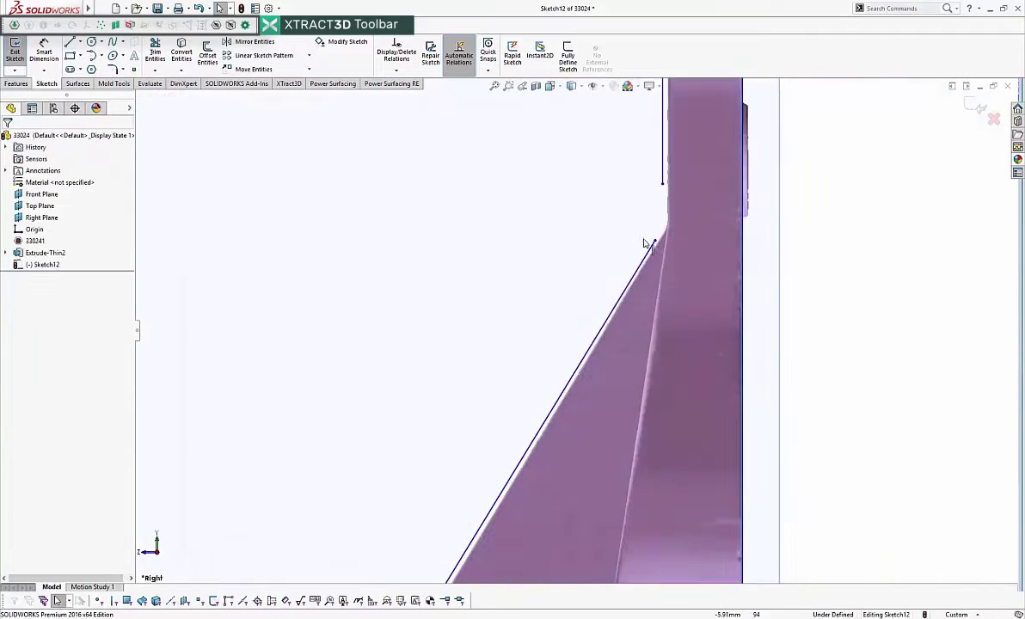
pyautogui.moveTo(497, 410)
pyautogui.mouseDown()
pyautogui.moveTo(479, 405)
pyautogui.moveTo(518, 398)
pyautogui.mouseUp()
pyautogui.scroll(5, 481, 406)
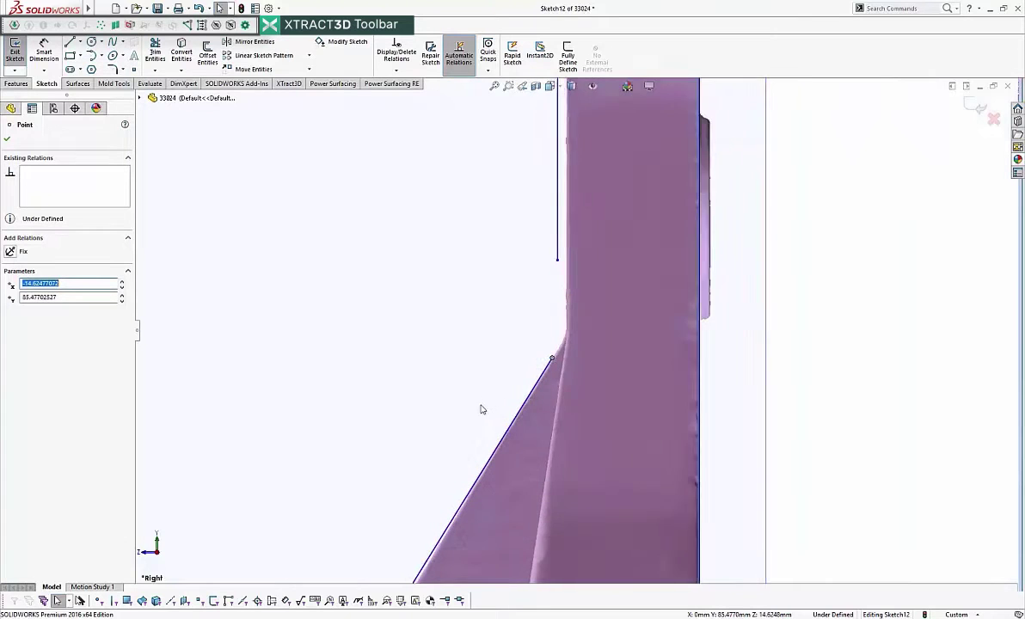
pyautogui.scroll(3, 481, 410)
pyautogui.scroll(-6, 473, 425)
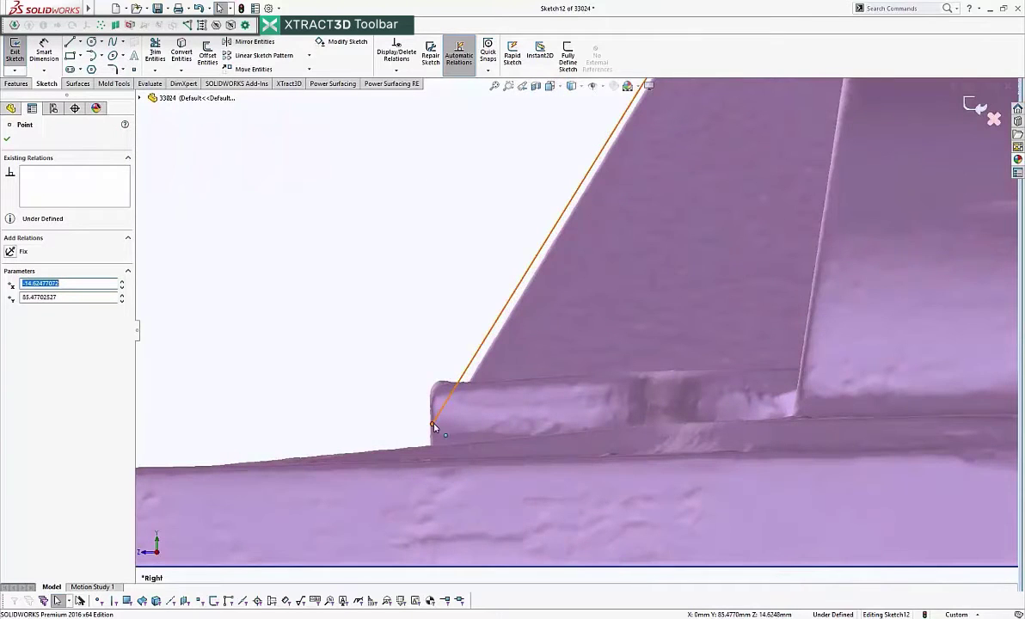
pyautogui.click(422, 431)
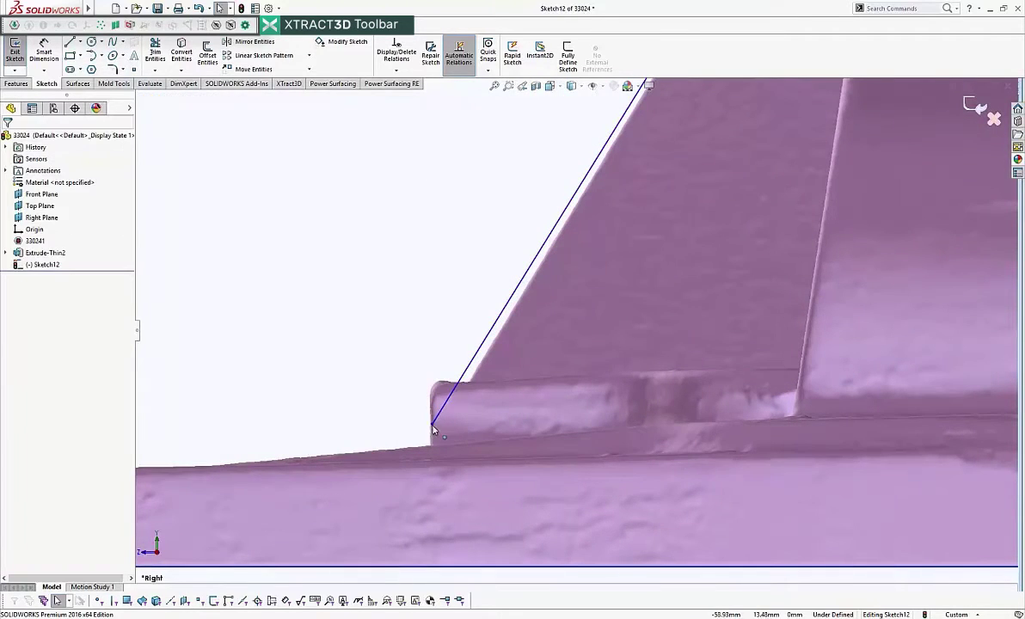
pyautogui.moveTo(433, 429); pyautogui.dragTo(454, 413)
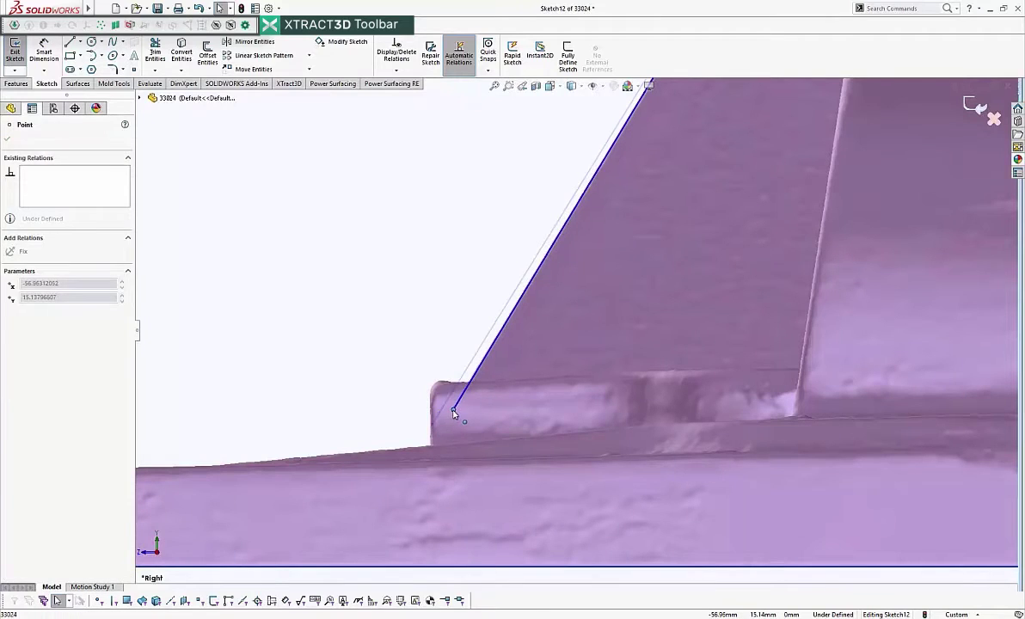
pyautogui.click(399, 285)
# - Move the vertical line onto the face of the scanned upright lug
pyautogui.scroll(10, 534, 272)
pyautogui.scroll(-4, 605, 275)
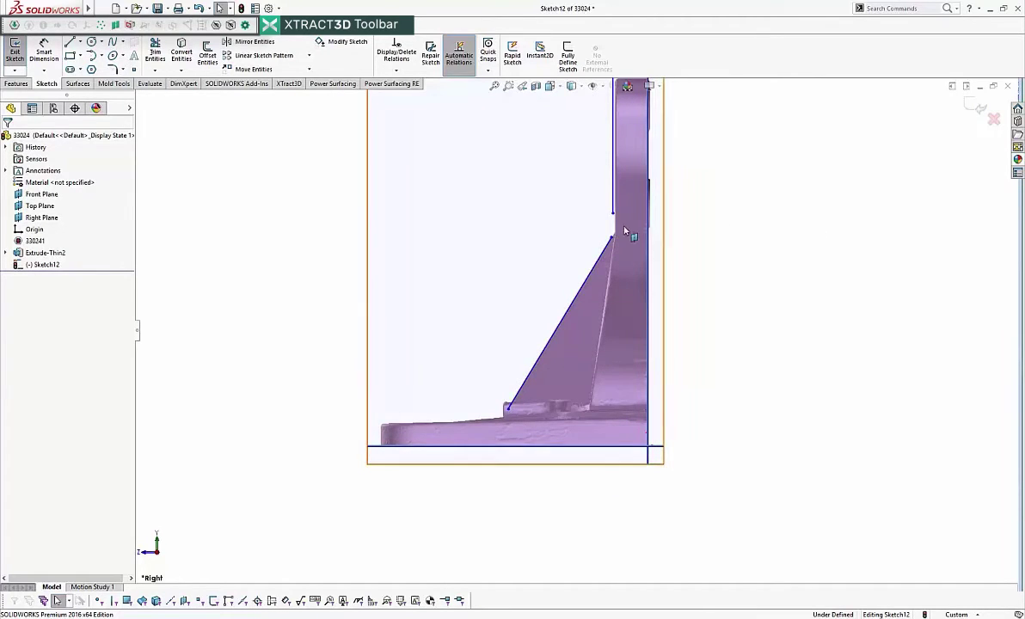
pyautogui.scroll(-1, 625, 232)
pyautogui.scroll(-3, 637, 181)
pyautogui.scroll(3, 540, 205)
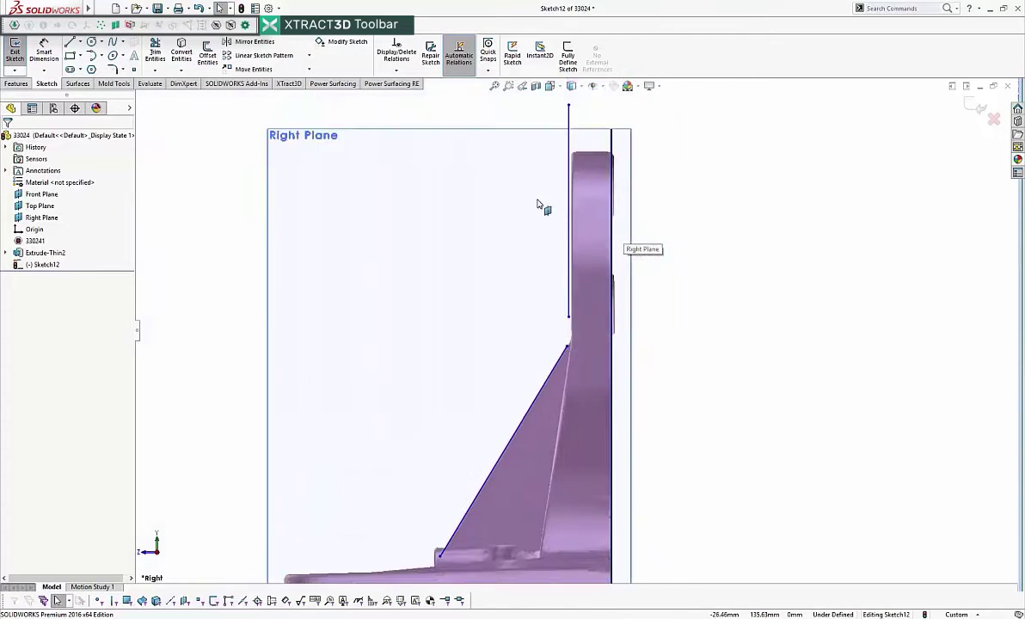
pyautogui.scroll(-4, 586, 248)
pyautogui.click(607, 241)
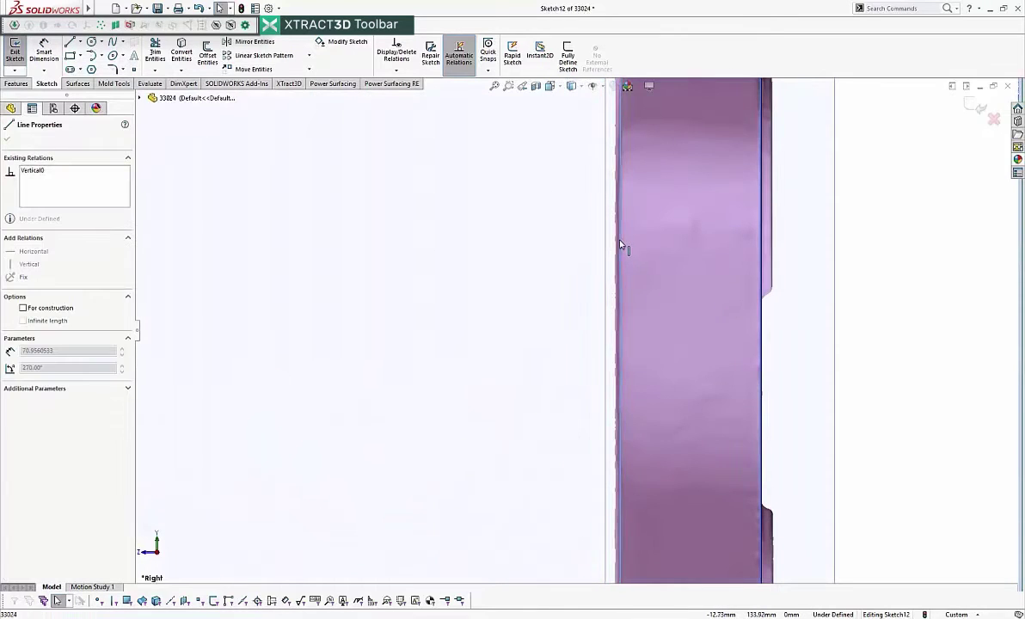
pyautogui.click(900, 315)
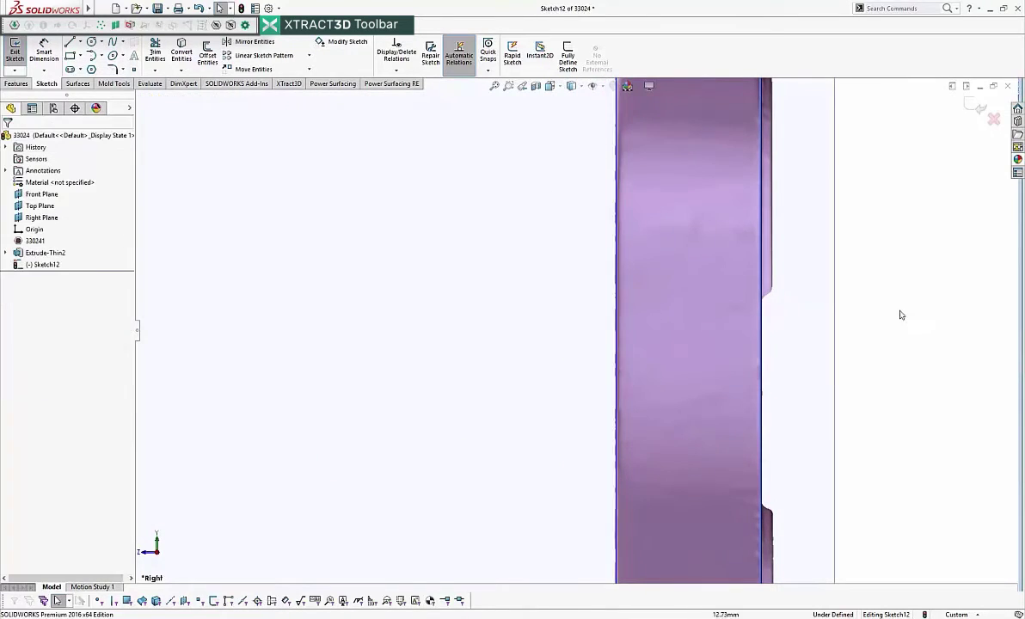
# - Dimension the vertical line's distance from the Front Plane as 13.15 mm
pyautogui.scroll(3, 679, 280)
pyautogui.click(51, 54)
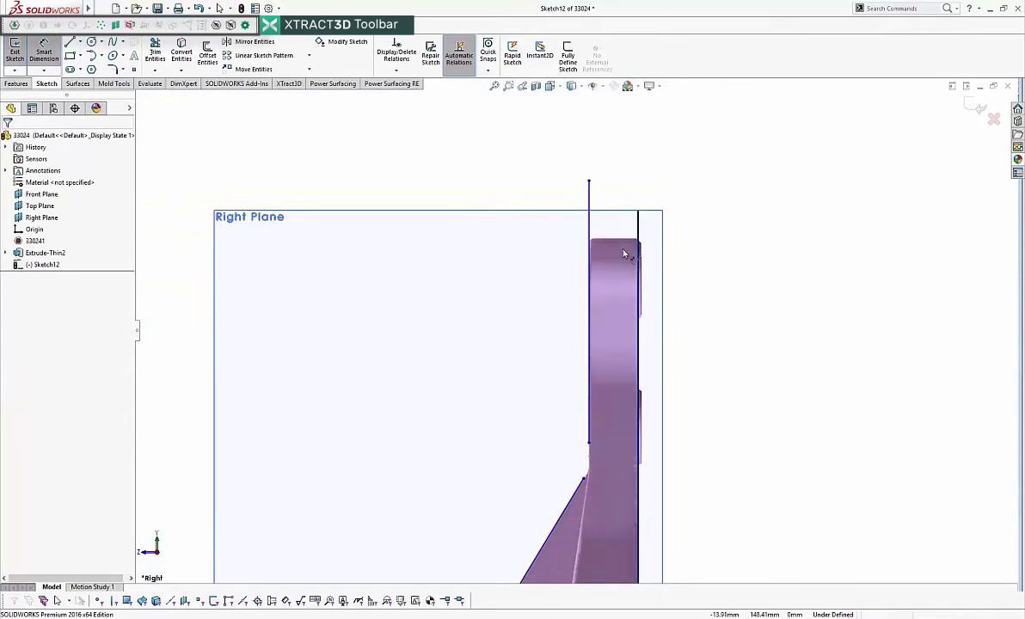
pyautogui.click(589, 288)
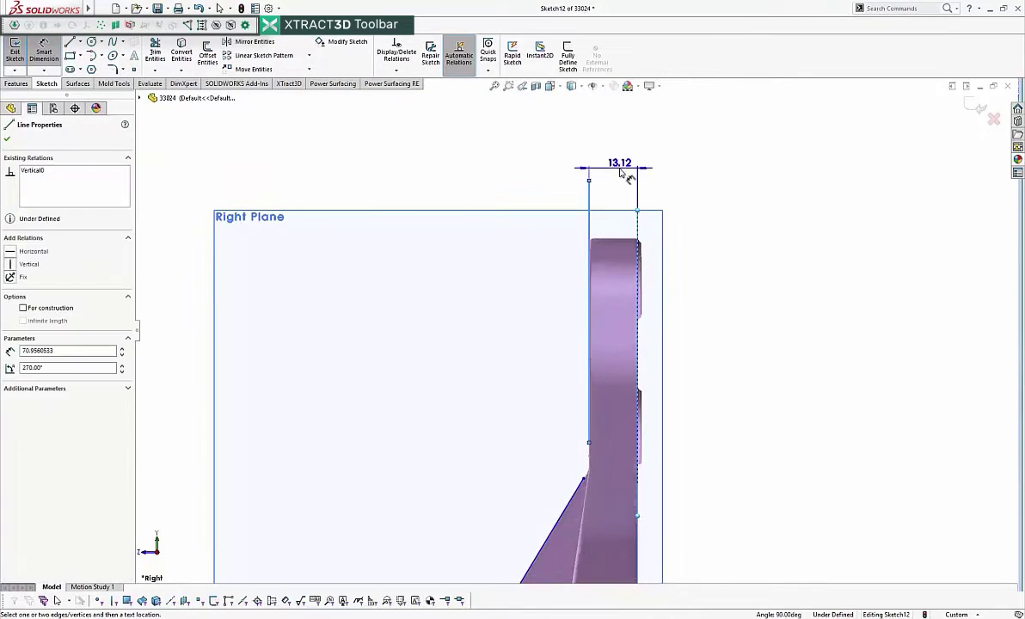
pyautogui.click(612, 162)
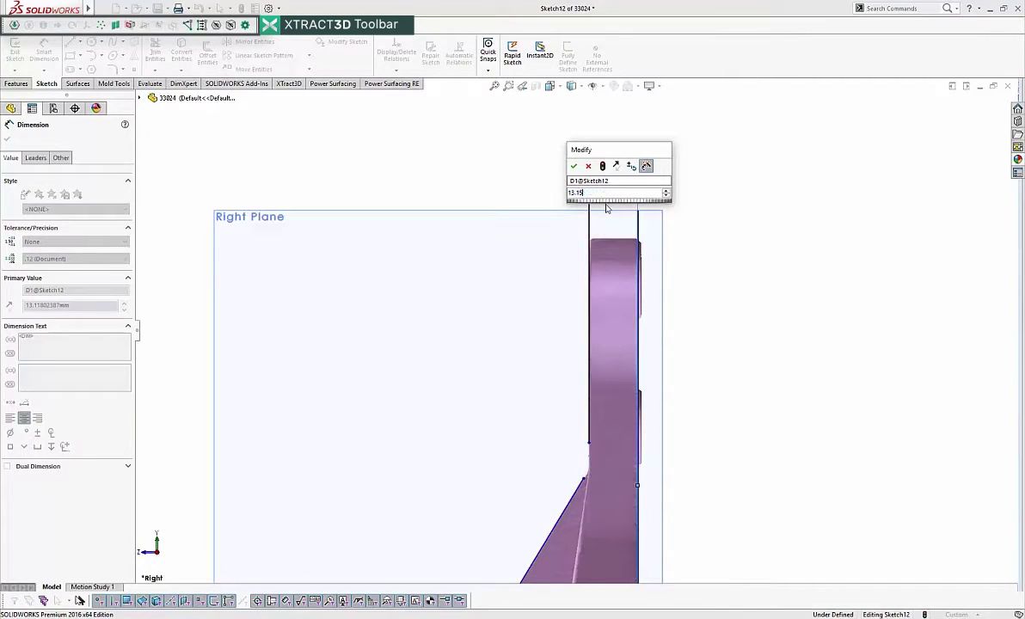
pyautogui.press('Return')
# - Dimension the perpendicular distance from the origin to the sloped gusset line, keeping the drawn distance
pyautogui.scroll(3, 572, 413)
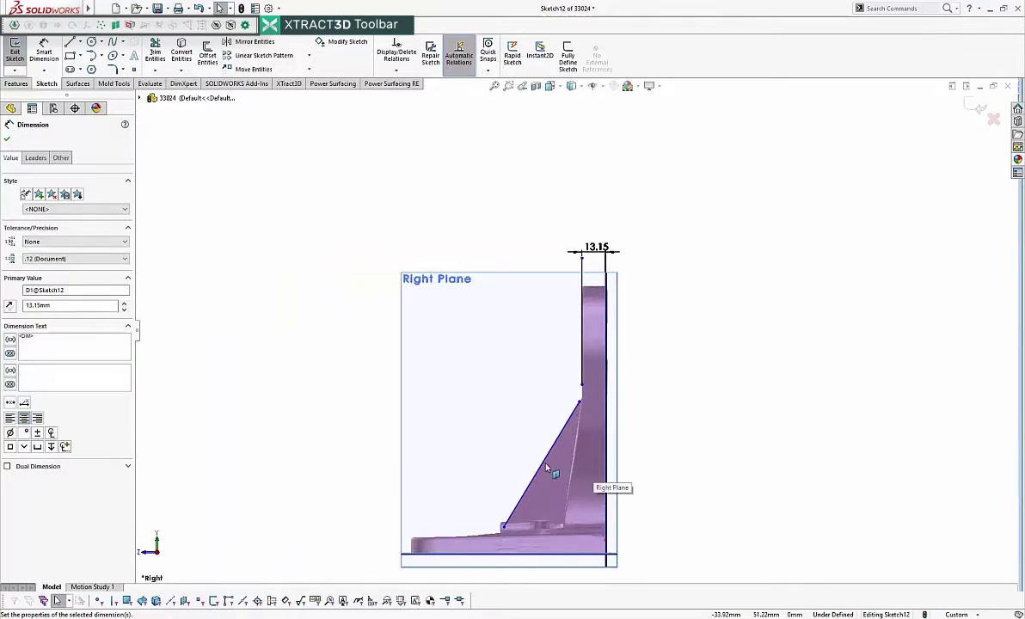
pyautogui.click(544, 466)
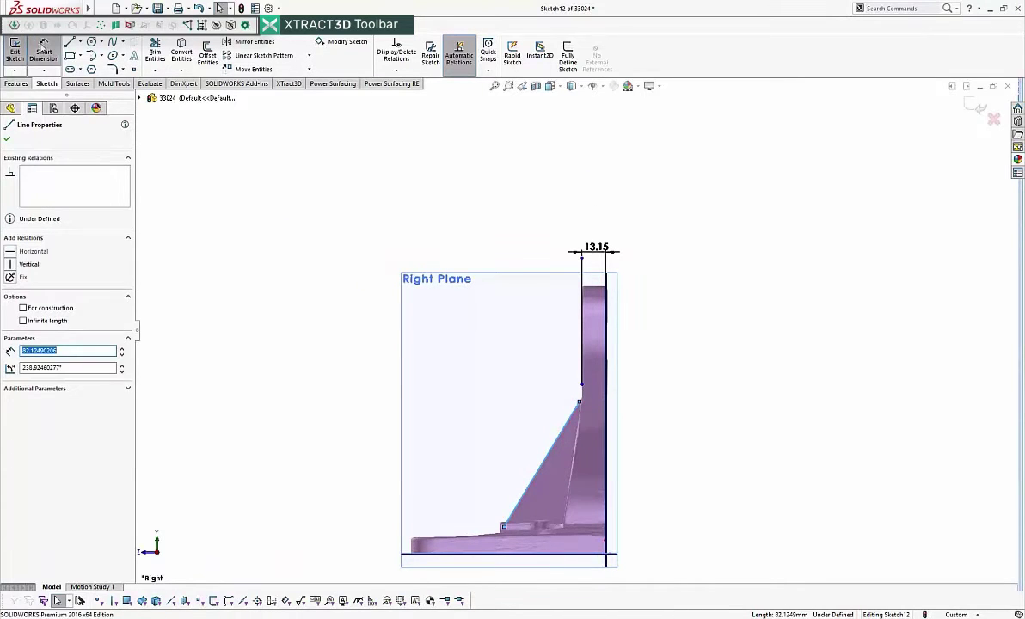
pyautogui.click(43, 48)
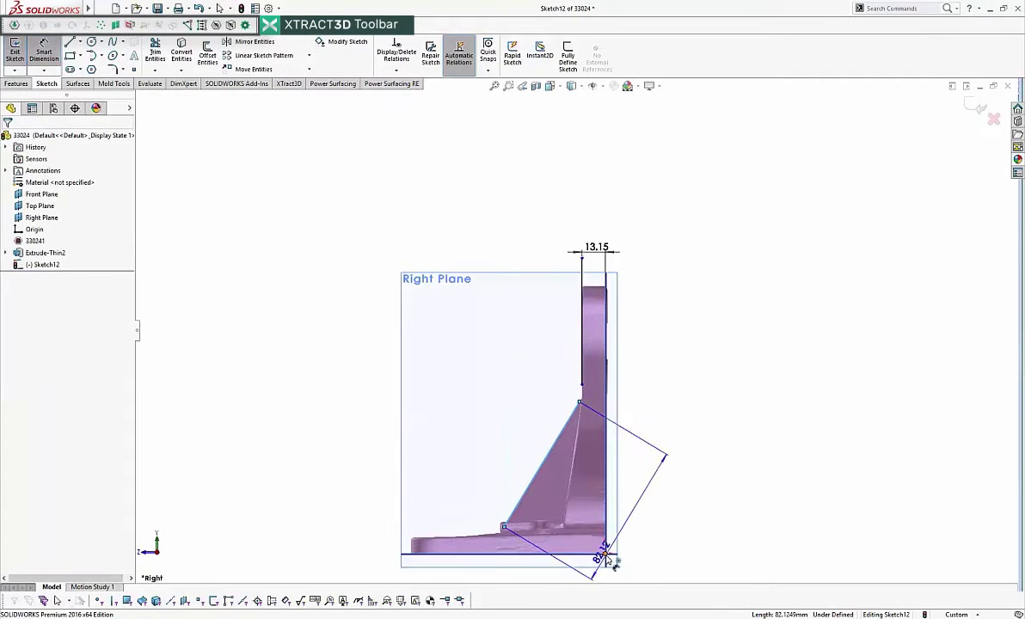
pyautogui.click(607, 556)
pyautogui.click(707, 462)
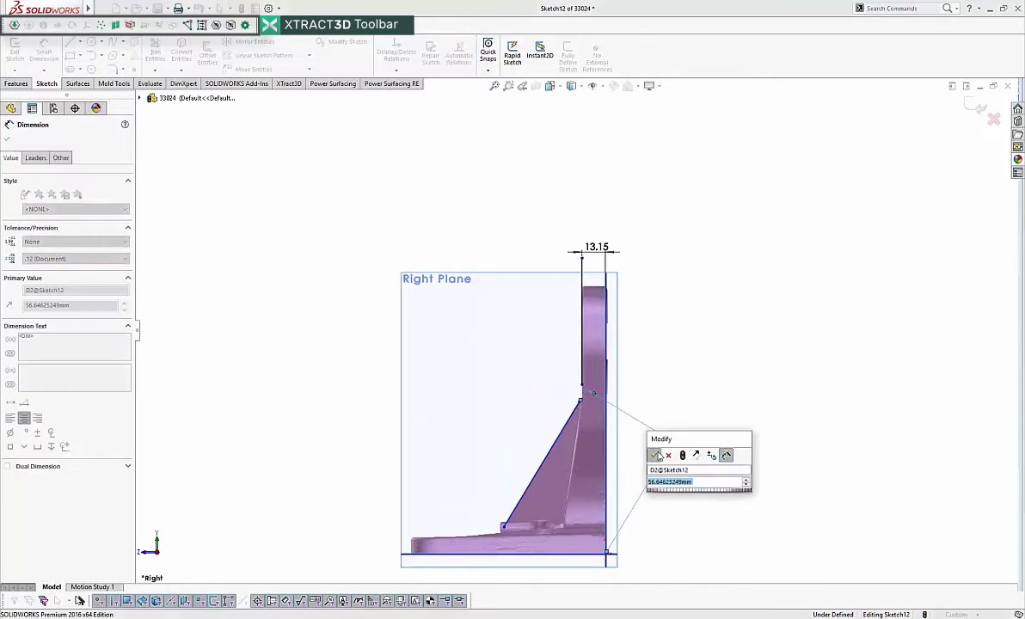
pyautogui.click(656, 456)
pyautogui.click(53, 56)
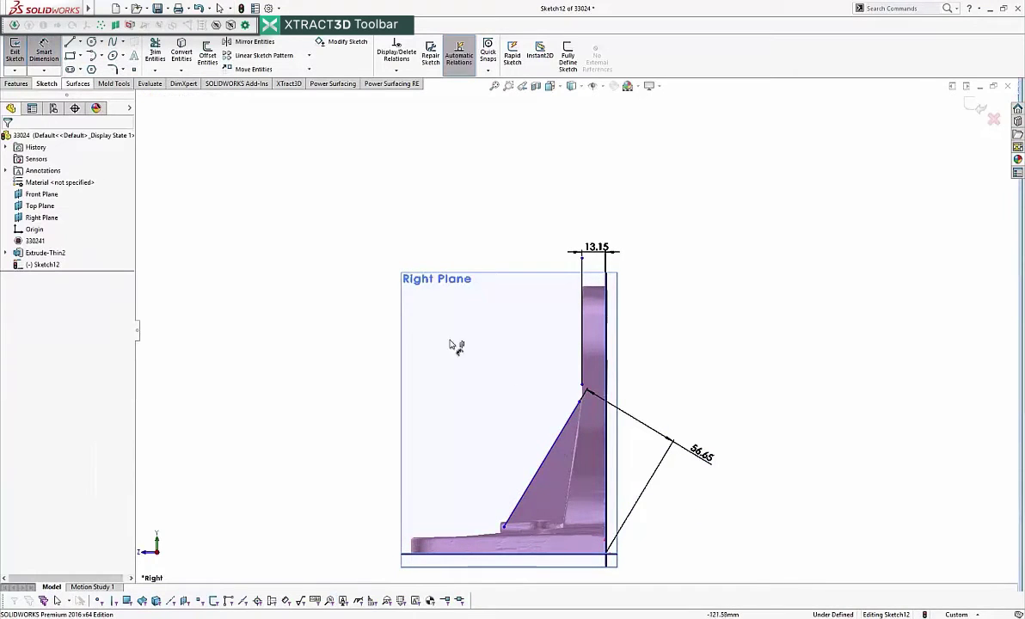
# - Dimension the angle between the sloped gusset line and the Front Plane, keeping the drawn angle
pyautogui.click(564, 435)
pyautogui.click(606, 440)
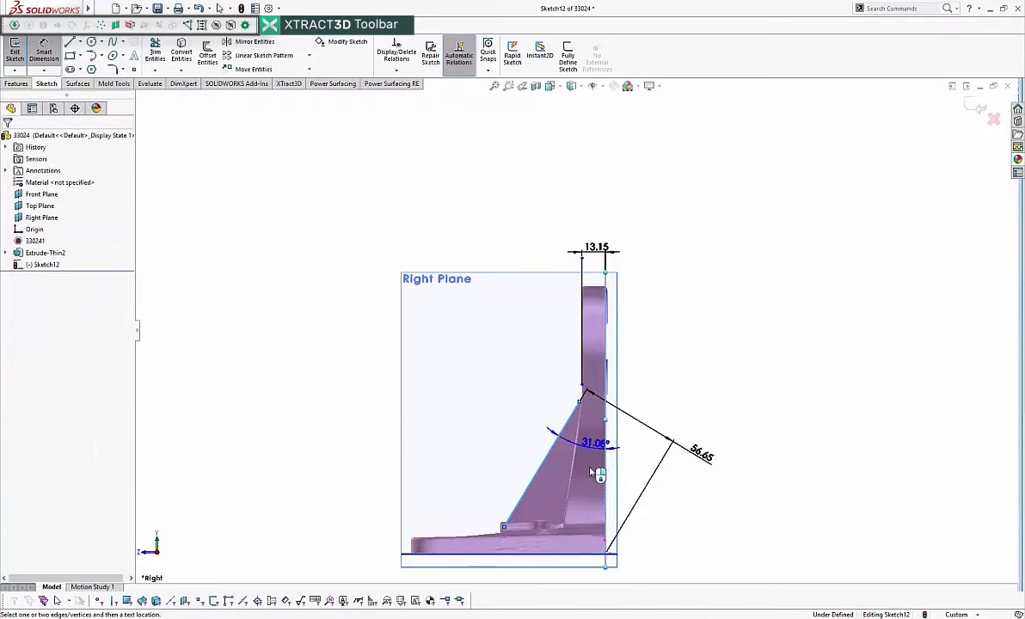
pyautogui.scroll(3, 579, 478)
pyautogui.click(557, 507)
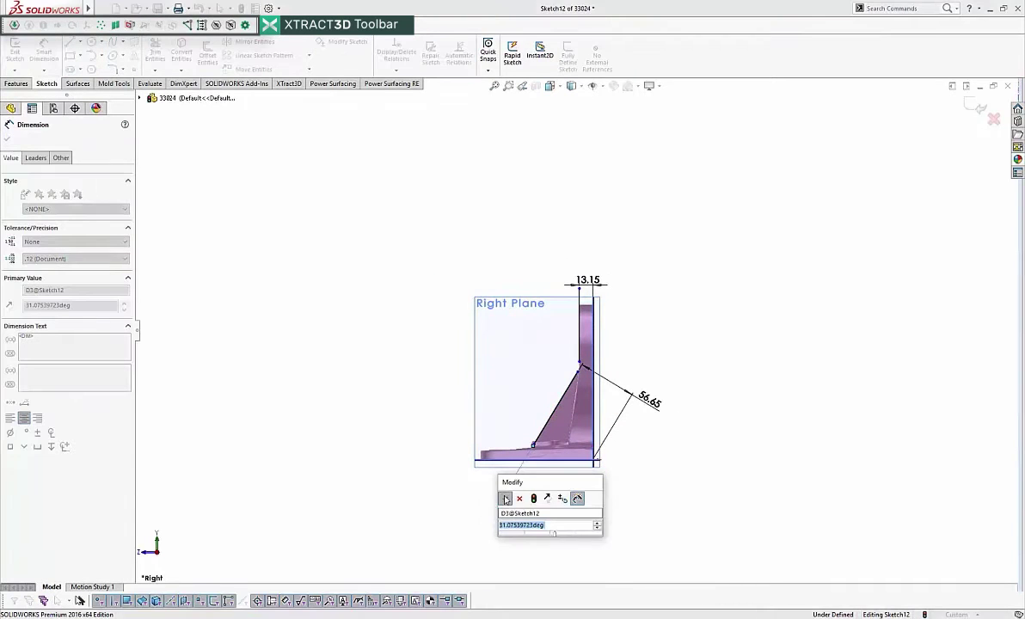
pyautogui.press('Return')
pyautogui.press('Escape')
# - Extend the sloped line's lower end past the base and trim the sloped and vertical lines to a shared corner
pyautogui.click(500, 498)
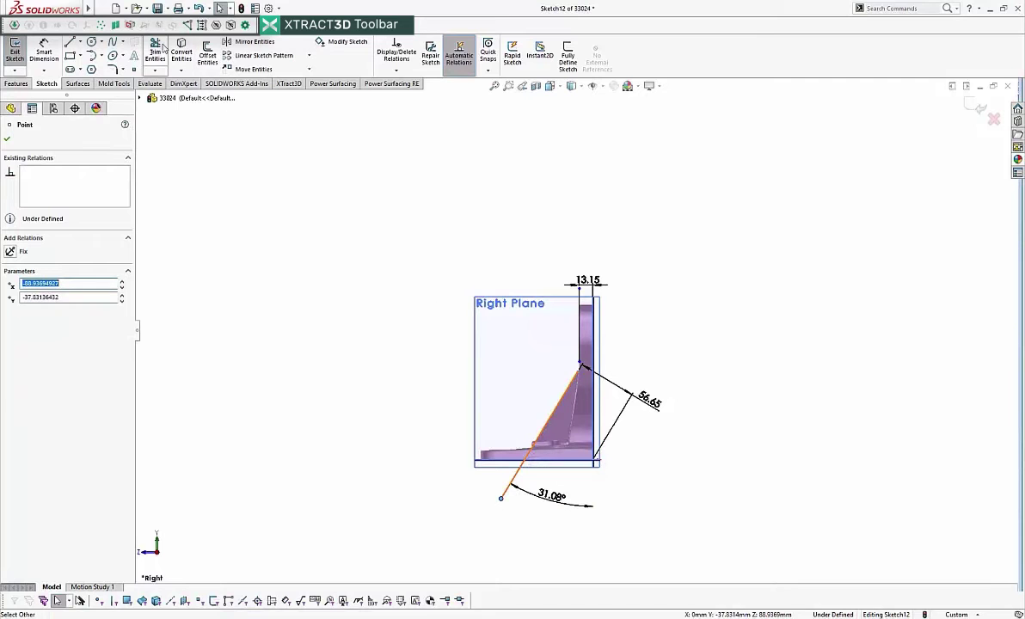
pyautogui.press('s')
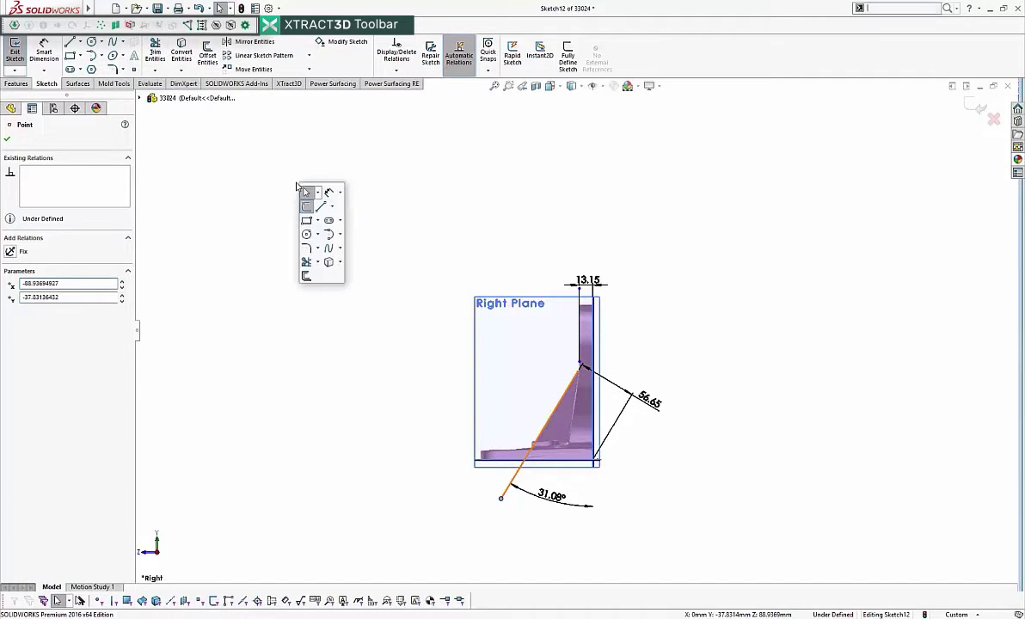
pyautogui.click(307, 262)
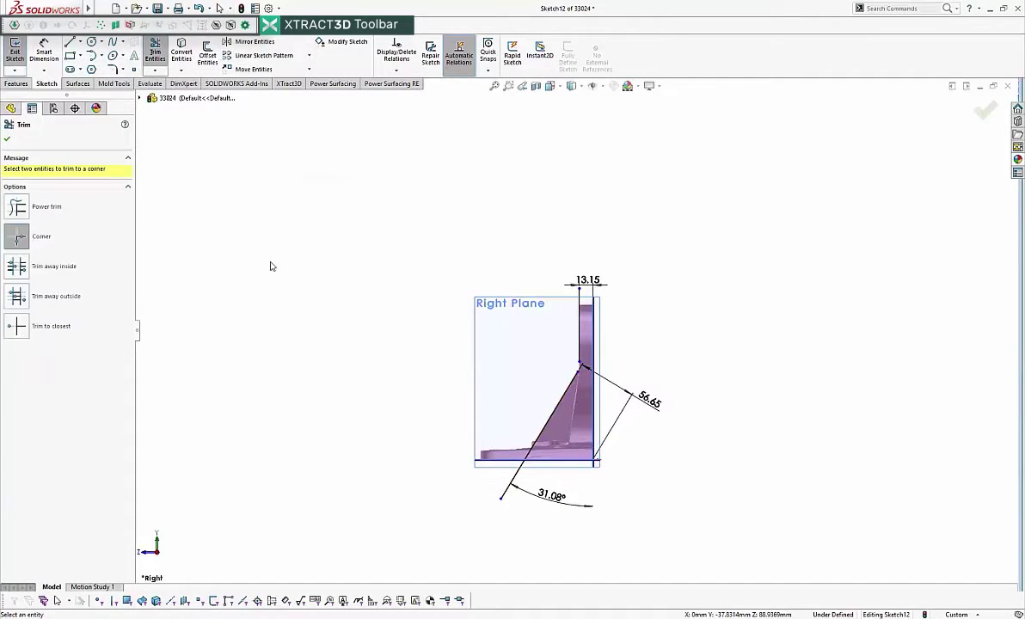
pyautogui.scroll(-3, 582, 382)
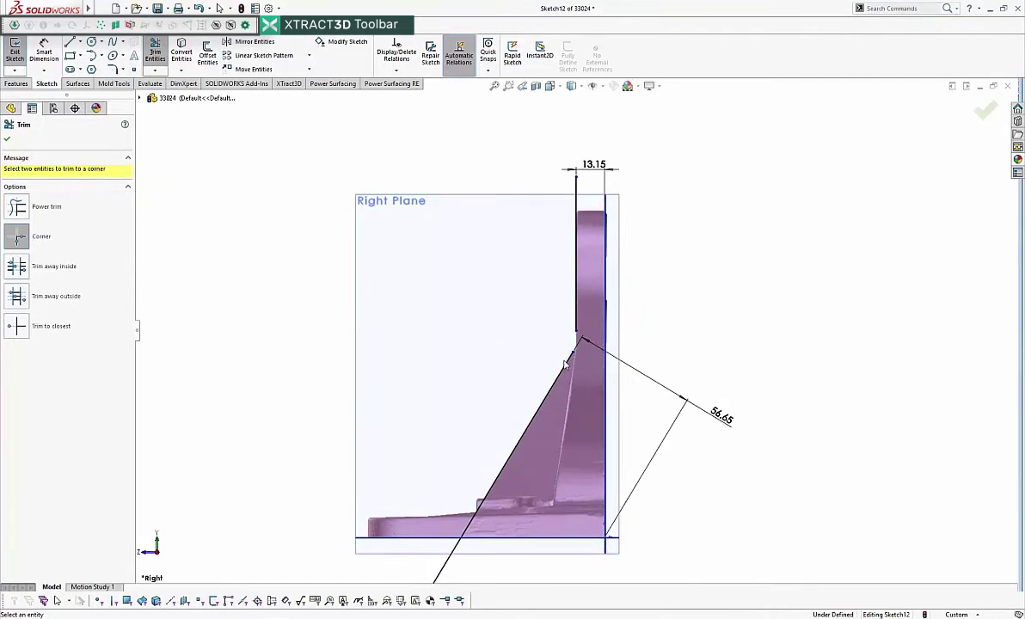
pyautogui.click(9, 139)
pyautogui.scroll(3, 578, 374)
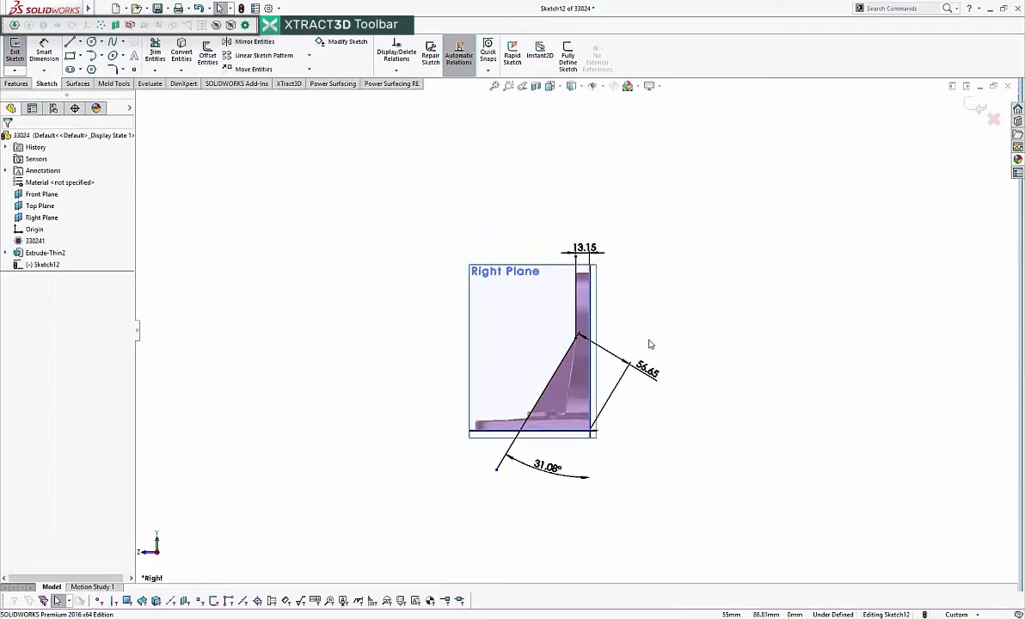
# - Show the hidden Extrude-Thin2 wall together with the side profile sketch
pyautogui.hotkey('ctrl', '7')
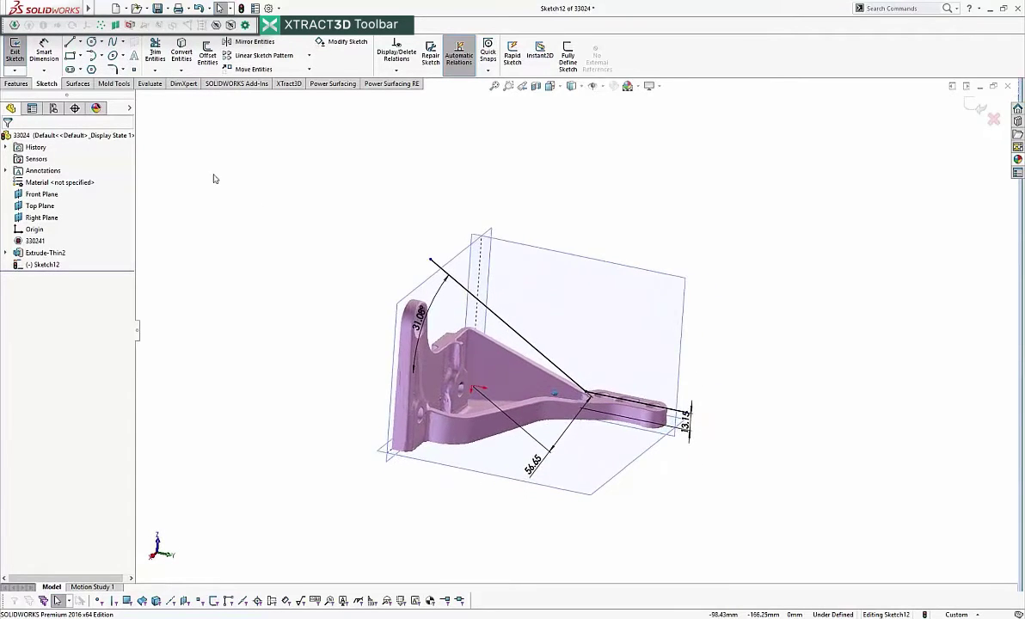
pyautogui.click(77, 84)
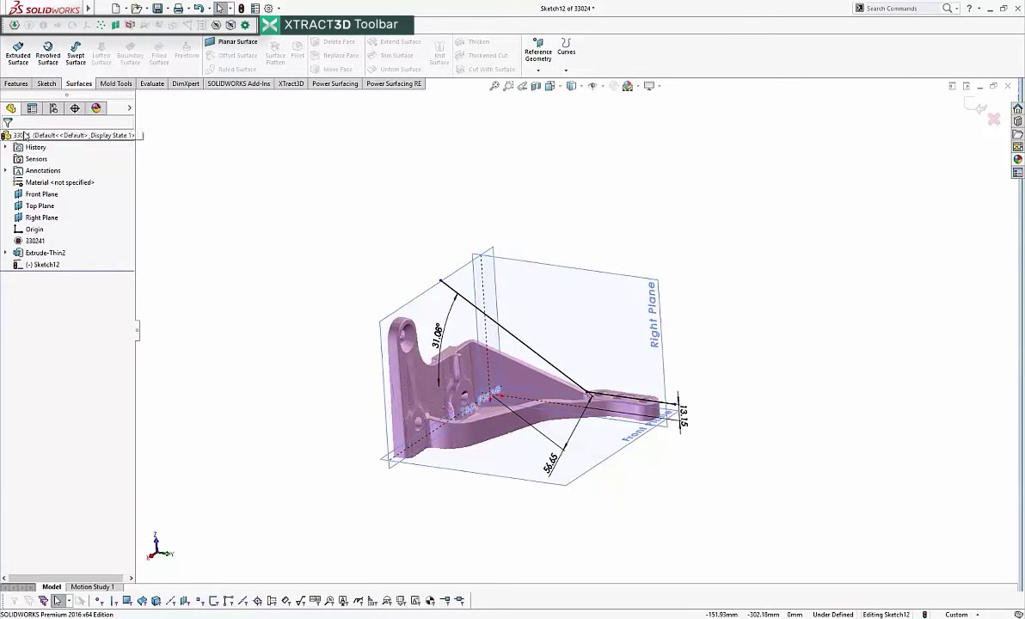
pyautogui.rightClick(31, 253)
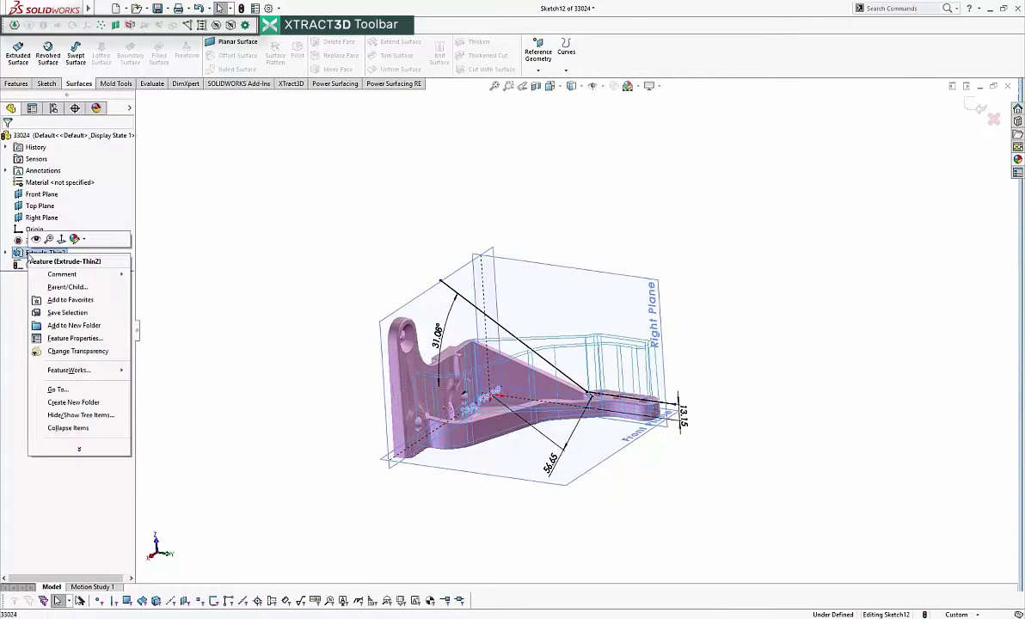
pyautogui.click(36, 240)
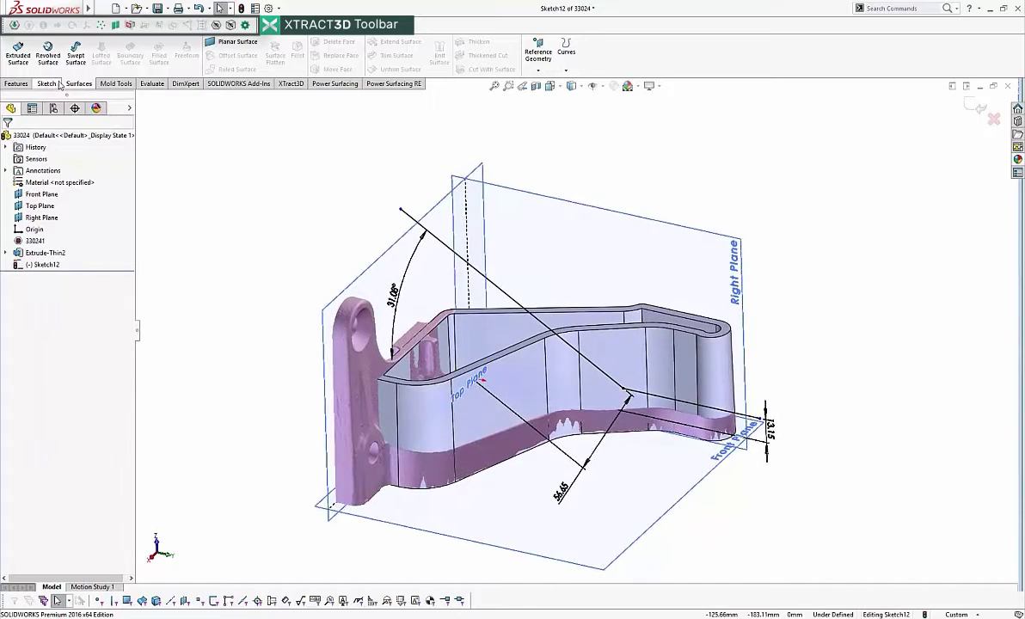
# - Cut the thin wall with the open side profile, Through All - Both, with the side to cut flipped
pyautogui.click(17, 84)
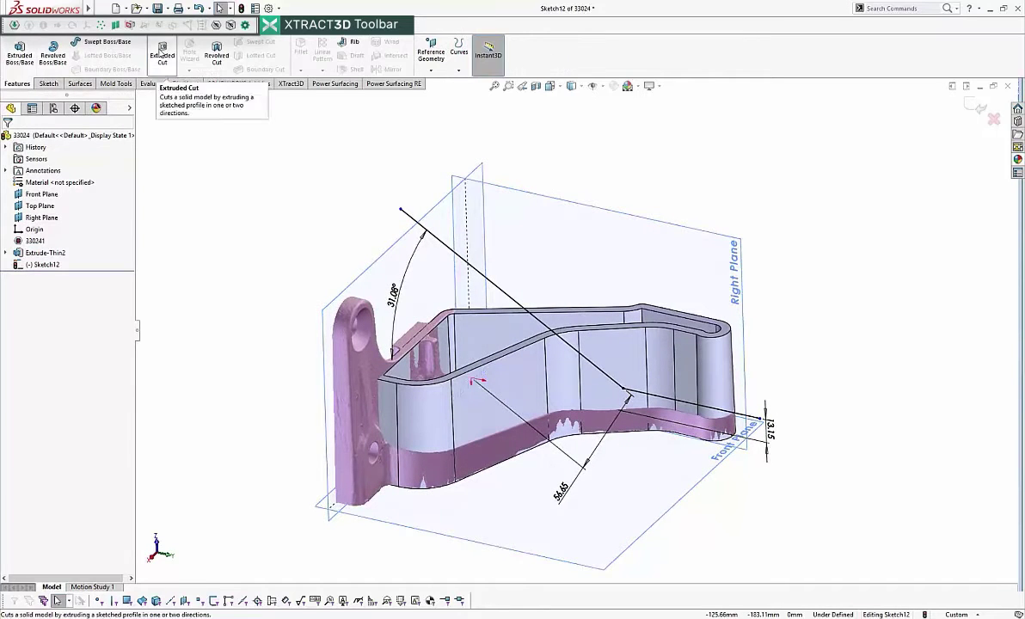
pyautogui.click(162, 52)
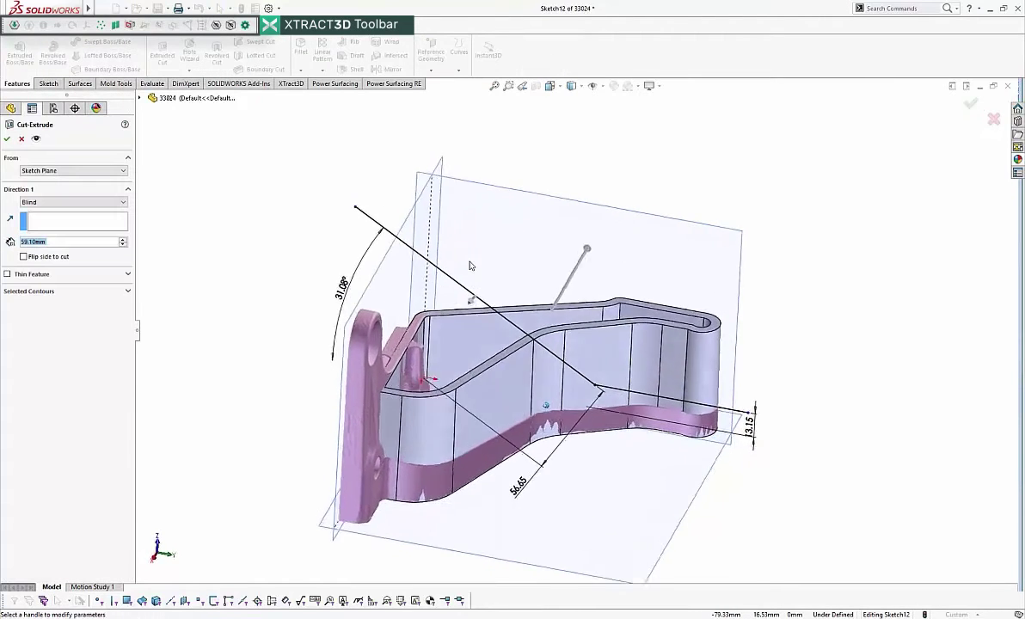
pyautogui.click(7, 138)
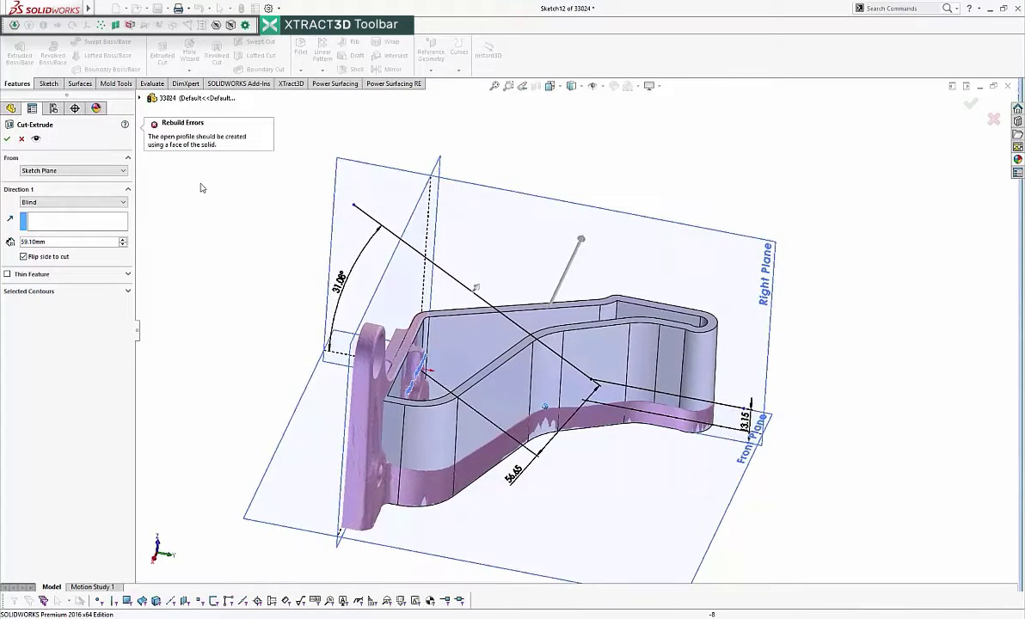
pyautogui.click(47, 222)
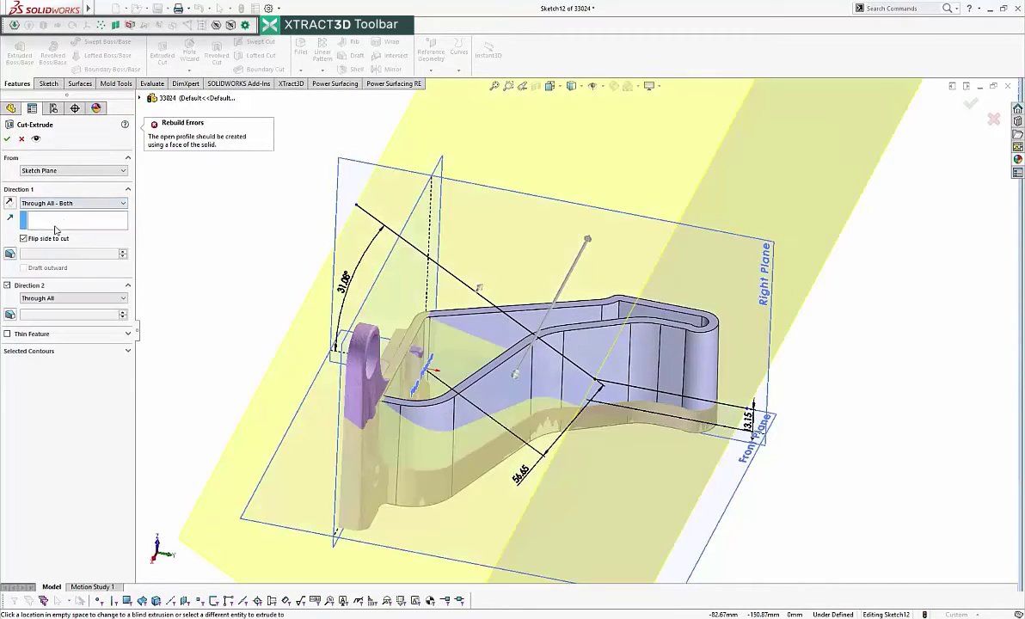
pyautogui.click(7, 138)
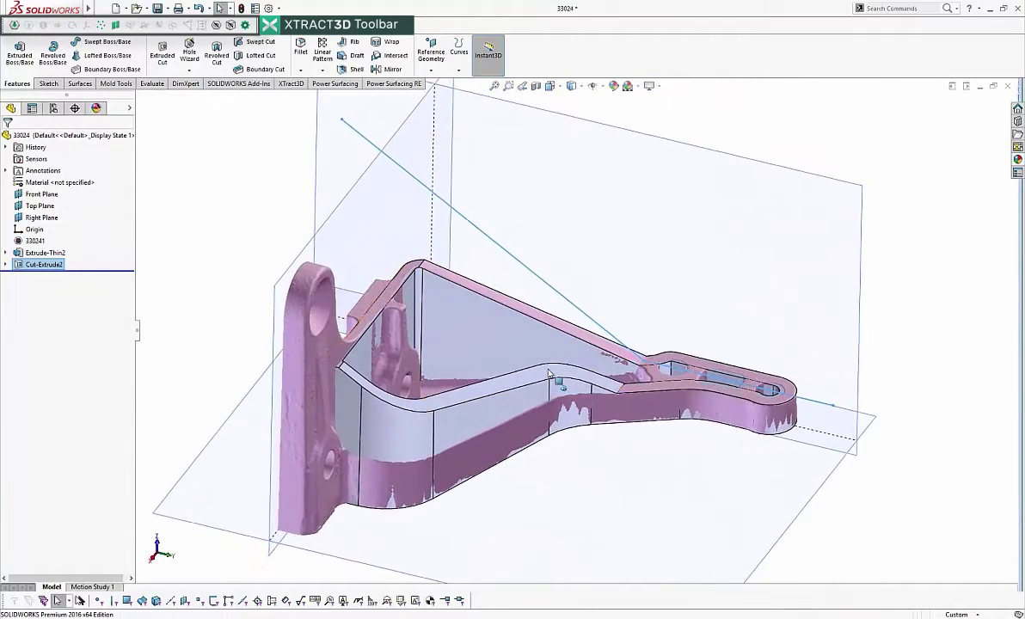
# - Sketch a corner rectangle about 37 by 39 mm on the wall's inner end face, overlapping its free upper corner
pyautogui.click(375, 375)
pyautogui.moveTo(375, 375); pyautogui.dragTo(354, 360, button='middle')
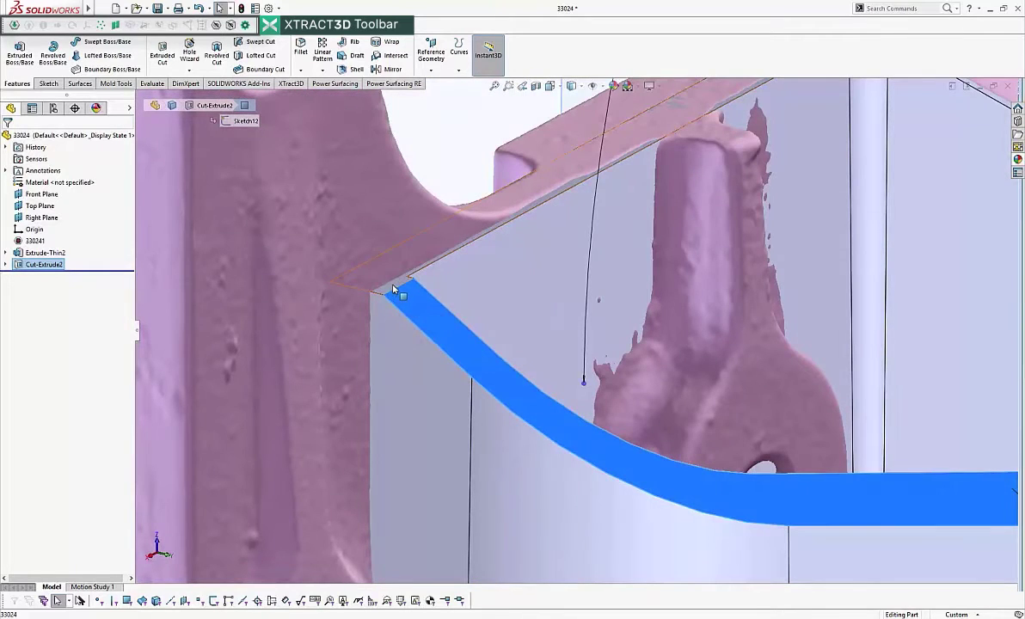
pyautogui.click(393, 289)
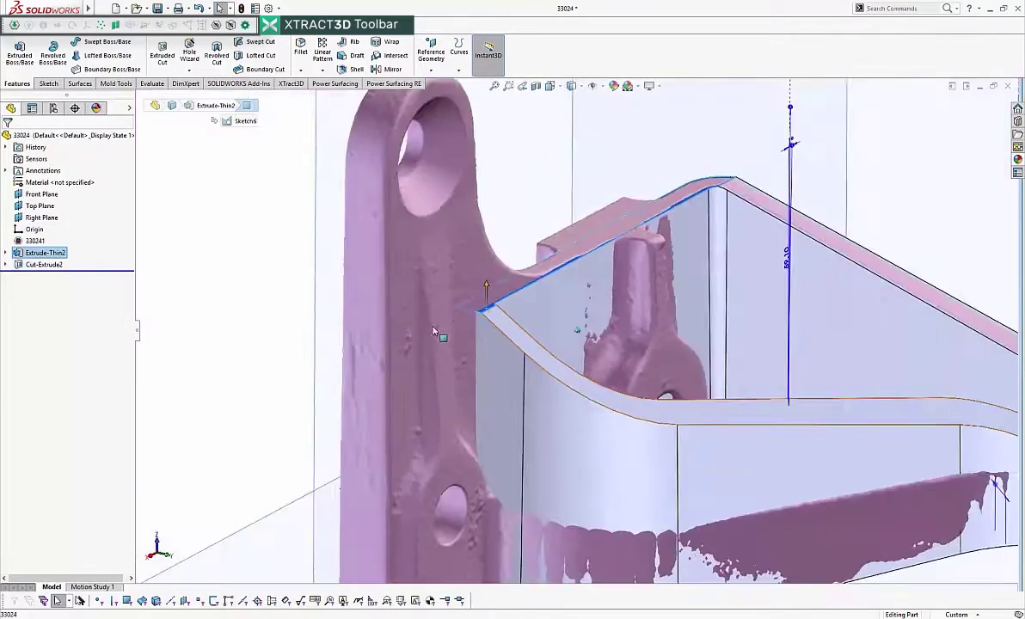
pyautogui.click(513, 315)
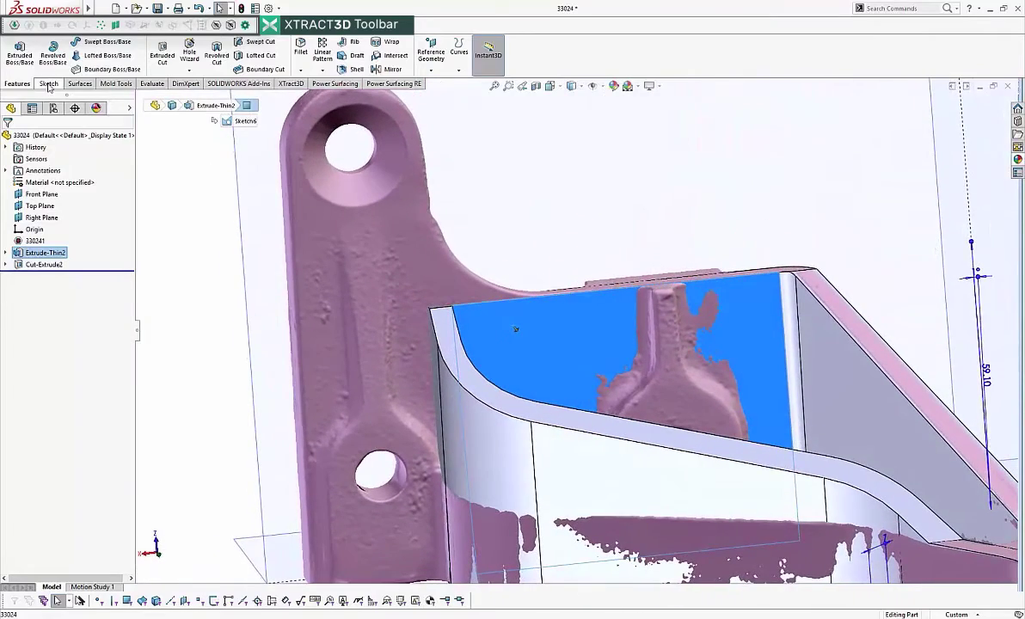
pyautogui.click(49, 87)
pyautogui.click(70, 54)
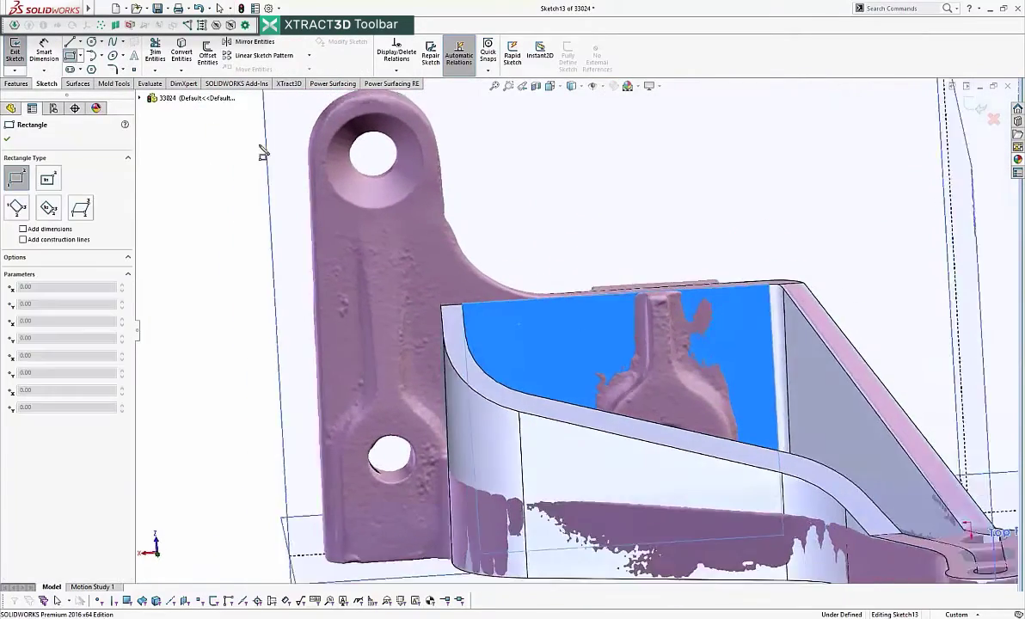
pyautogui.click(506, 398)
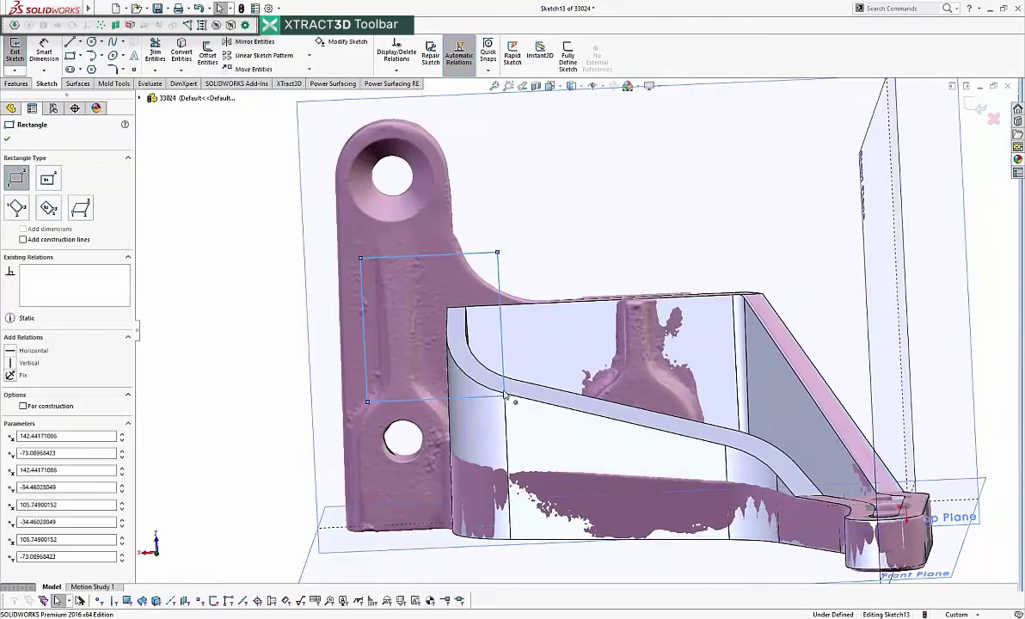
# - Cut the rectangle into the wall as a blind extruded cut 1 mm deep
pyautogui.click(17, 84)
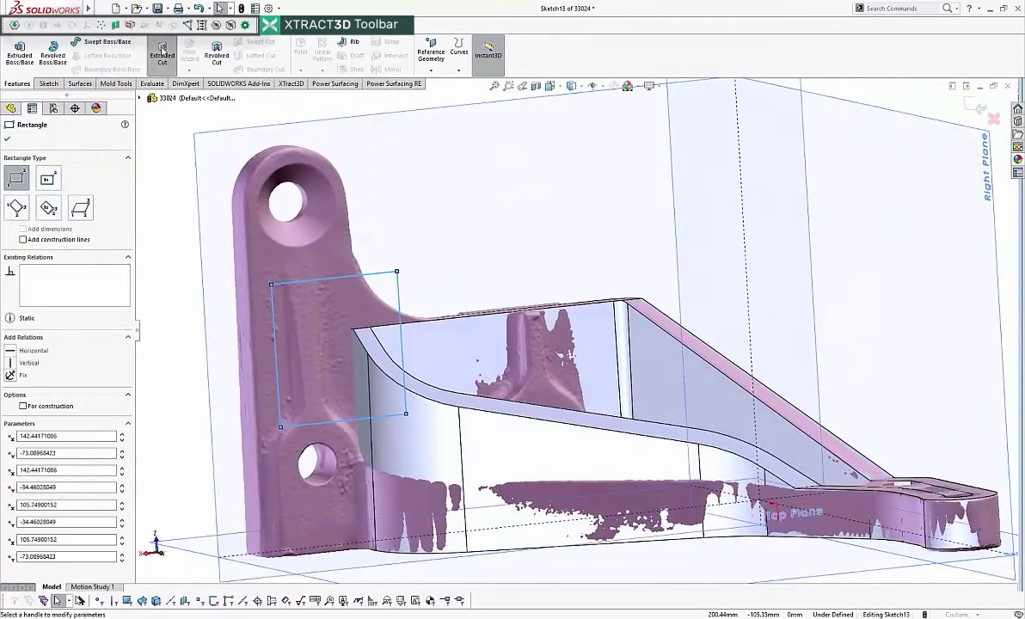
pyautogui.click(162, 52)
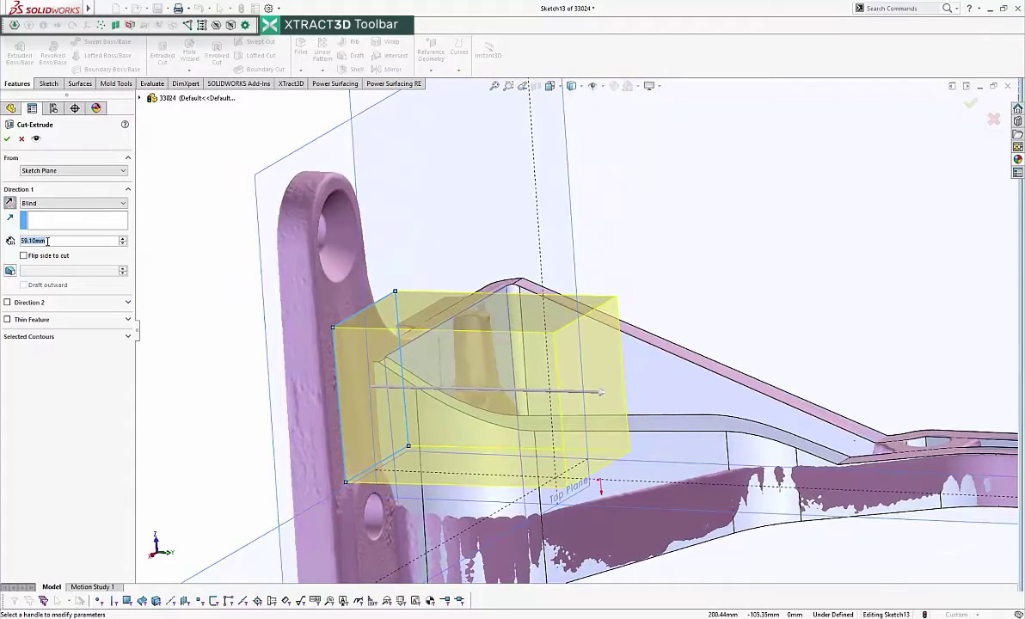
pyautogui.write('1')
pyautogui.press('Return')
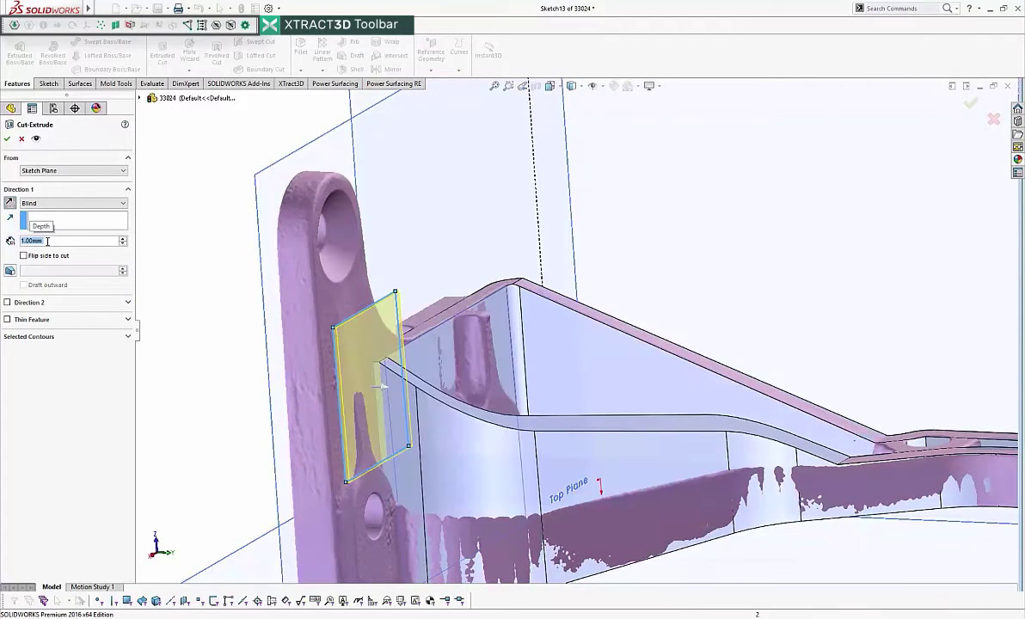
pyautogui.press('Return')
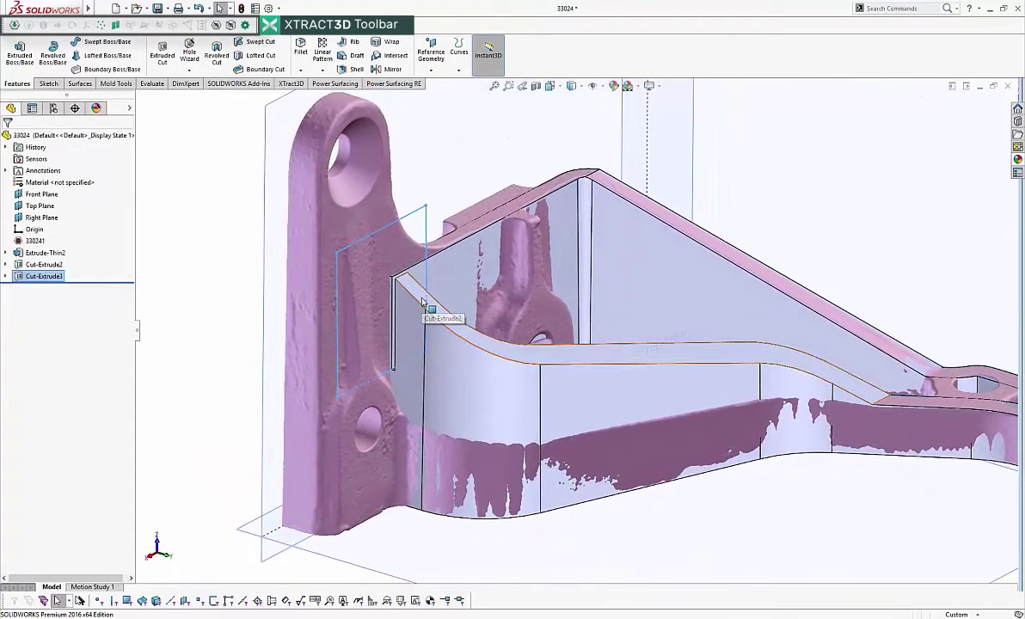
# - Hide the modelled thin wall body so that the scanned bracket is left on its own
pyautogui.scroll(-5, 409, 445)
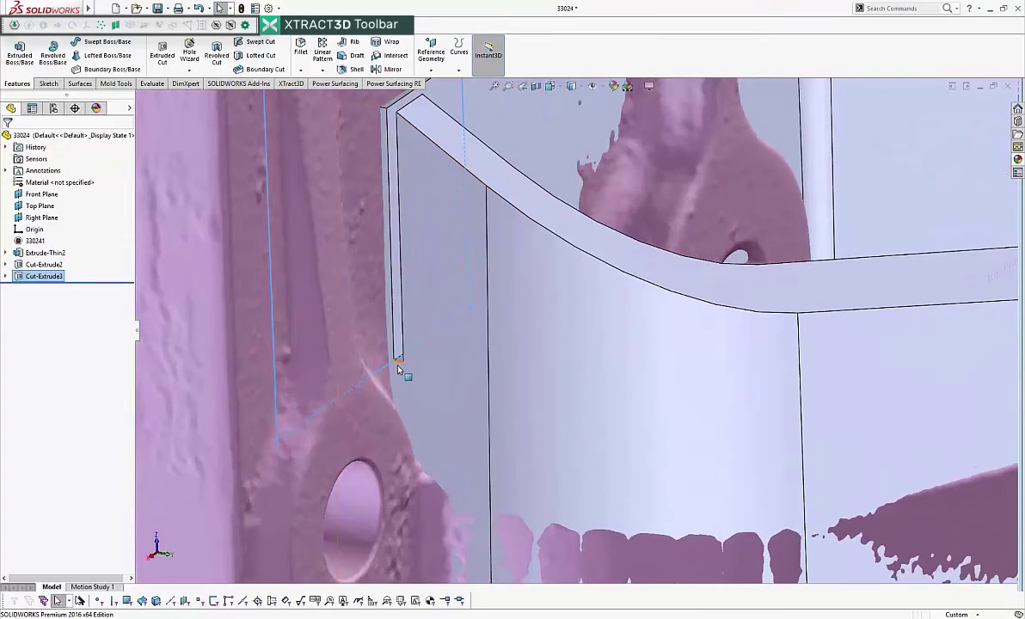
pyautogui.scroll(5, 398, 361)
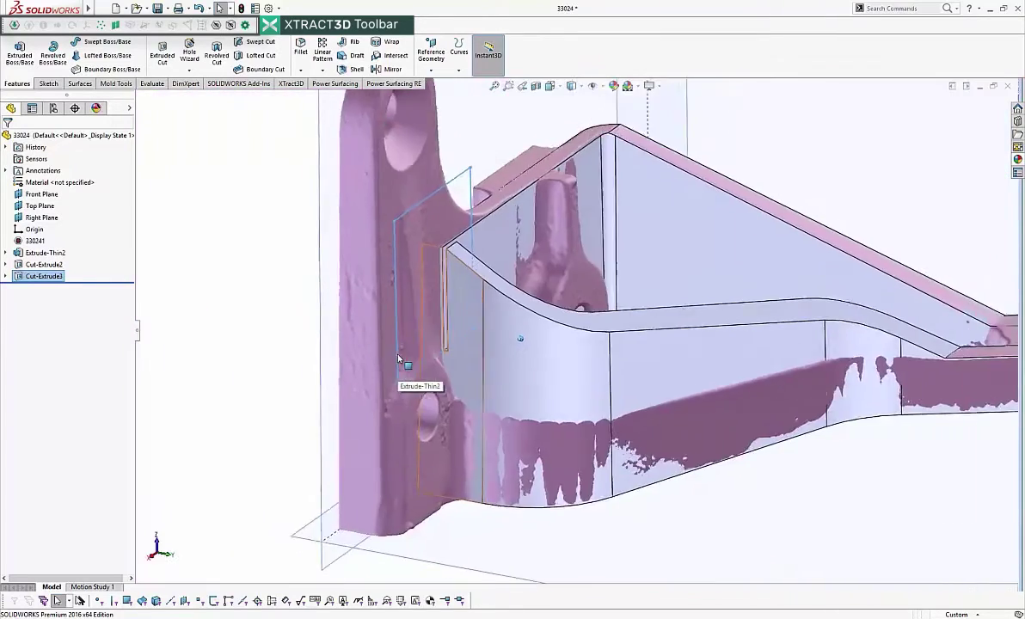
pyautogui.scroll(1, 398, 358)
pyautogui.click(732, 214)
pyautogui.scroll(1, 732, 215)
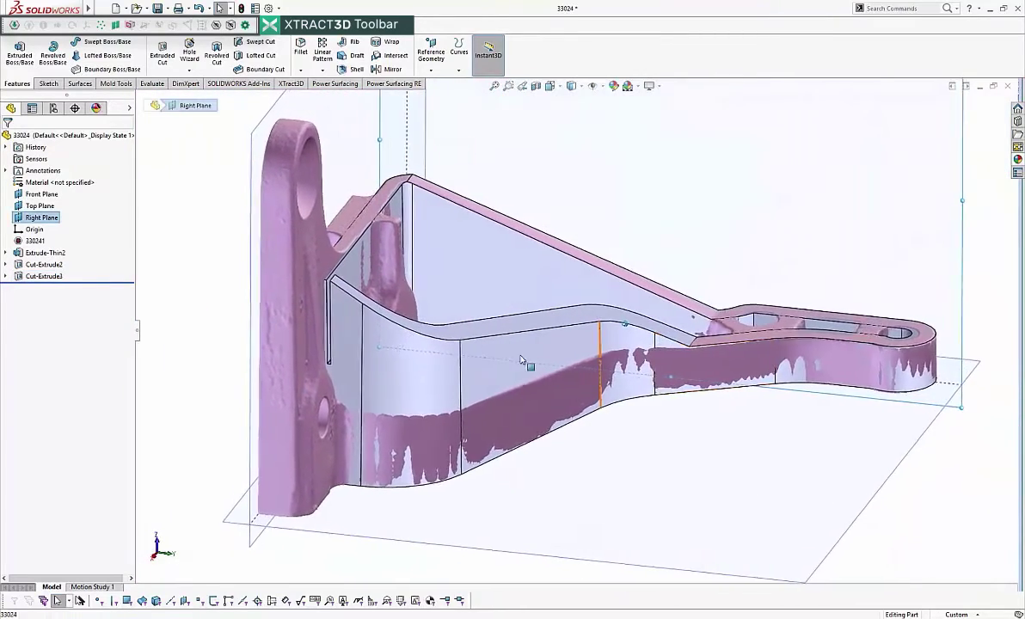
pyautogui.scroll(1, 520, 360)
pyautogui.moveTo(521, 360); pyautogui.dragTo(477, 336, button='middle')
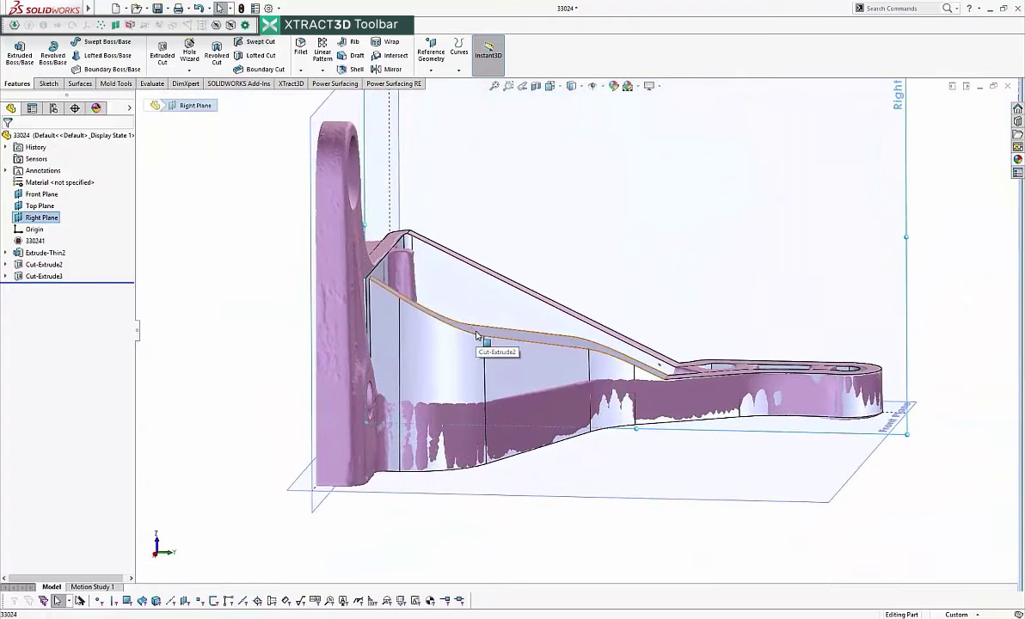
pyautogui.rightClick(477, 336)
pyautogui.click(541, 316)
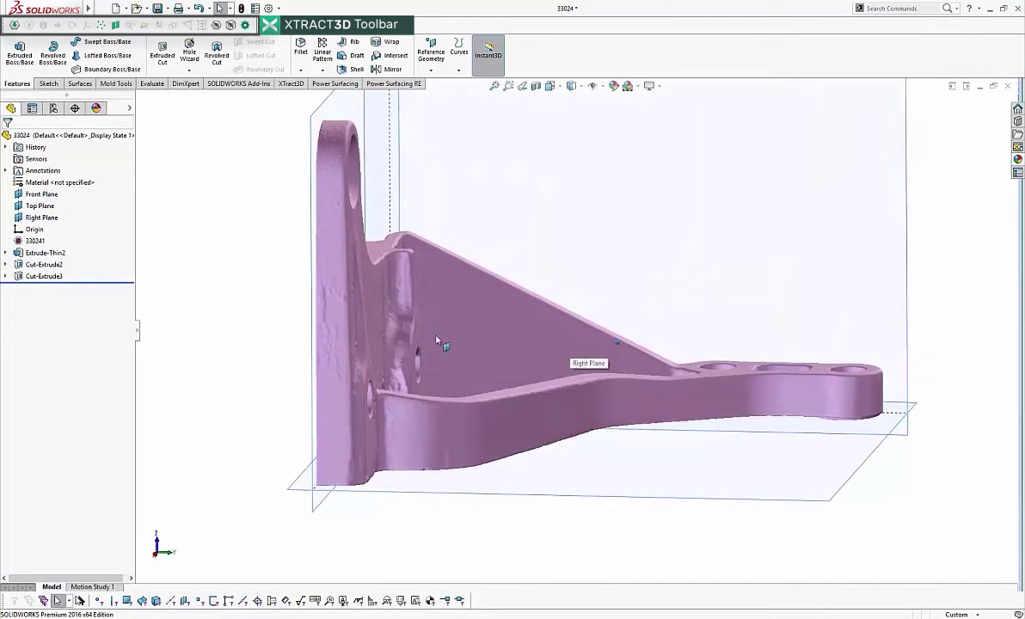
# - Start a new sketch on the Right Plane
pyautogui.scroll(1, 585, 232)
pyautogui.moveTo(747, 263); pyautogui.dragTo(817, 223, button='middle')
pyautogui.click(829, 217)
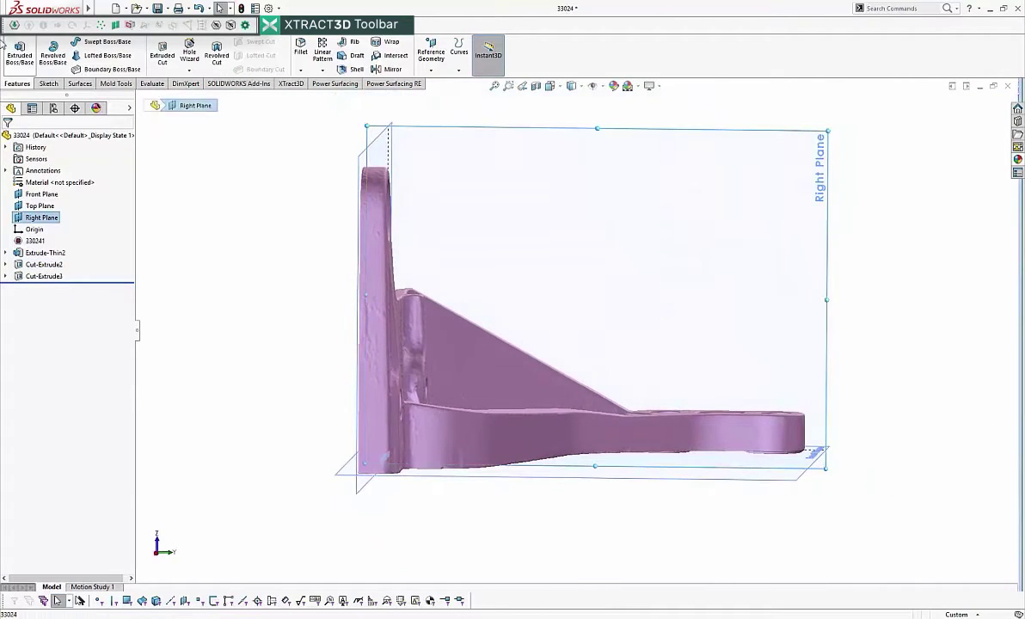
pyautogui.click(50, 83)
pyautogui.click(15, 52)
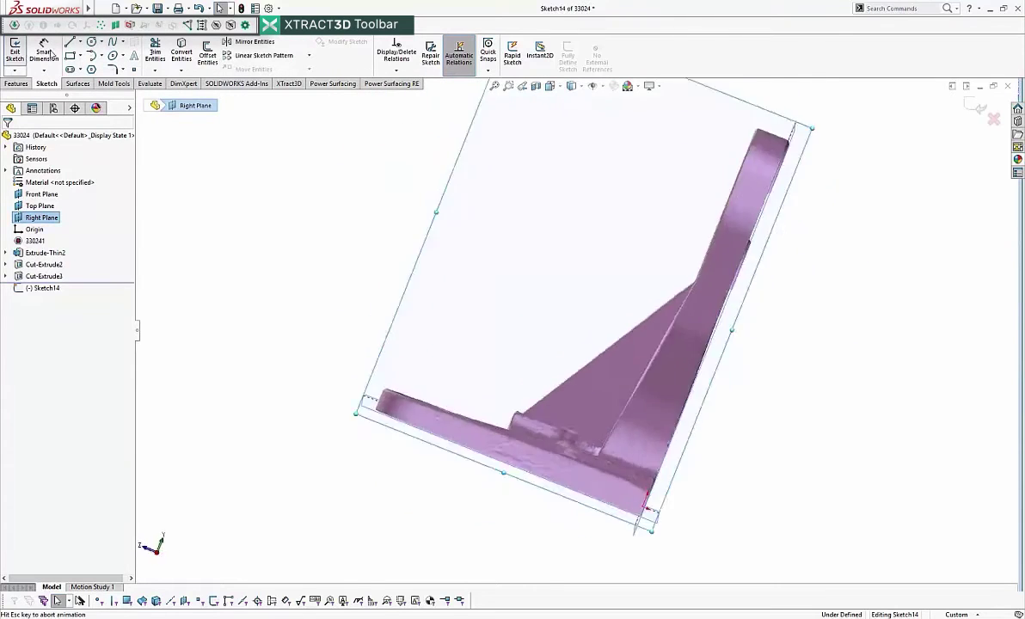
pyautogui.press('l')
pyautogui.scroll(-6, 671, 310)
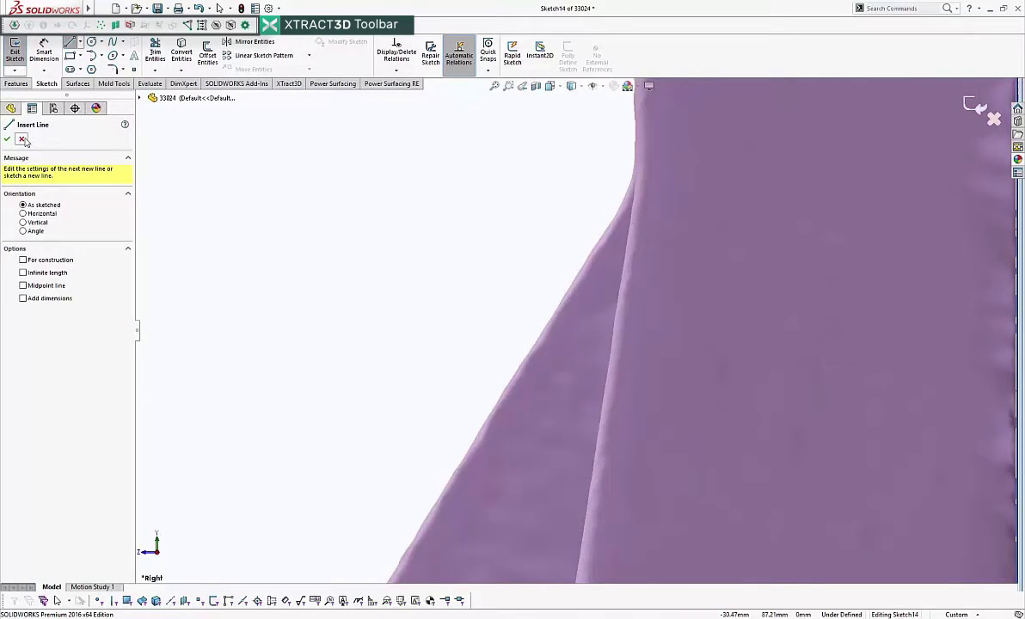
pyautogui.click(22, 139)
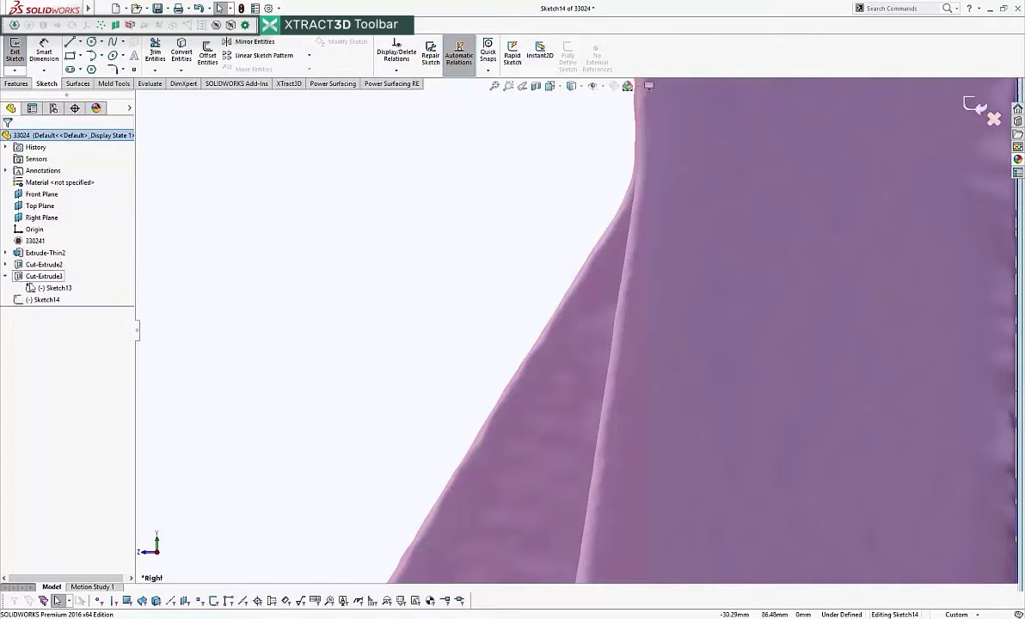
# - Show Sketch13, the rectangle sketch of the Cut-Extrude3 feature
pyautogui.rightClick(31, 285)
pyautogui.click(39, 271)
pyautogui.scroll(7, 501, 265)
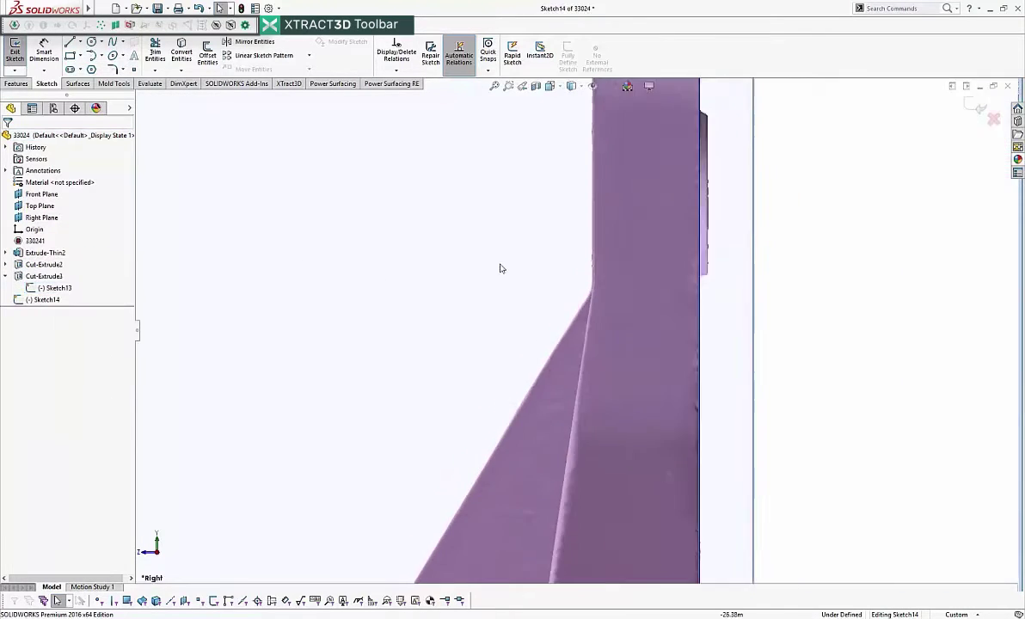
# - Show Sketch12, the profile sketch of the Cut-Extrude2 feature, and hide Sketch13 of the Cut-Extrude3 feature
pyautogui.click(5, 265)
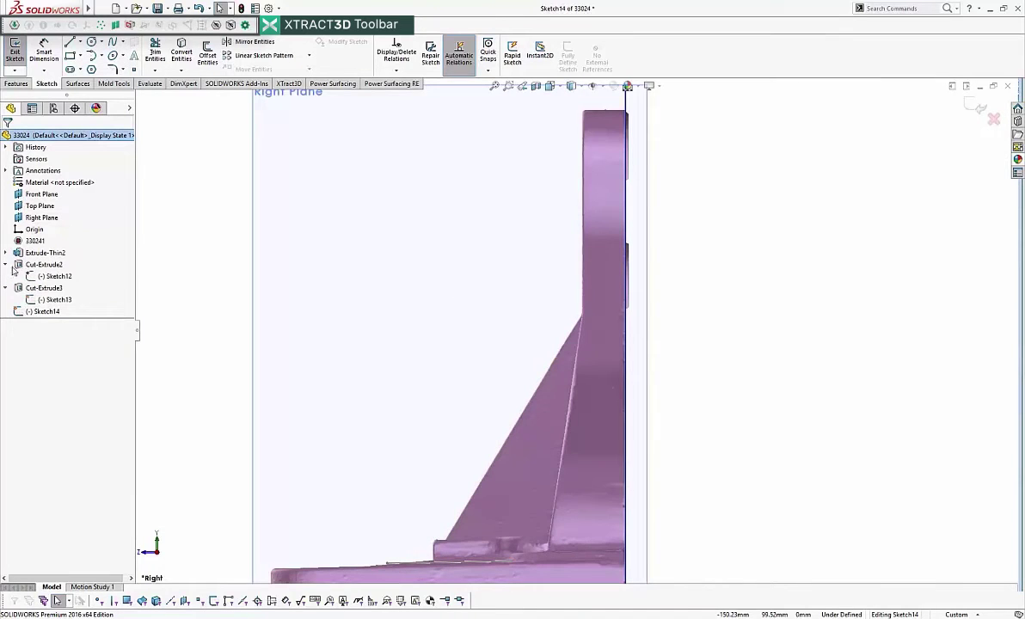
pyautogui.click(37, 279)
pyautogui.click(43, 266)
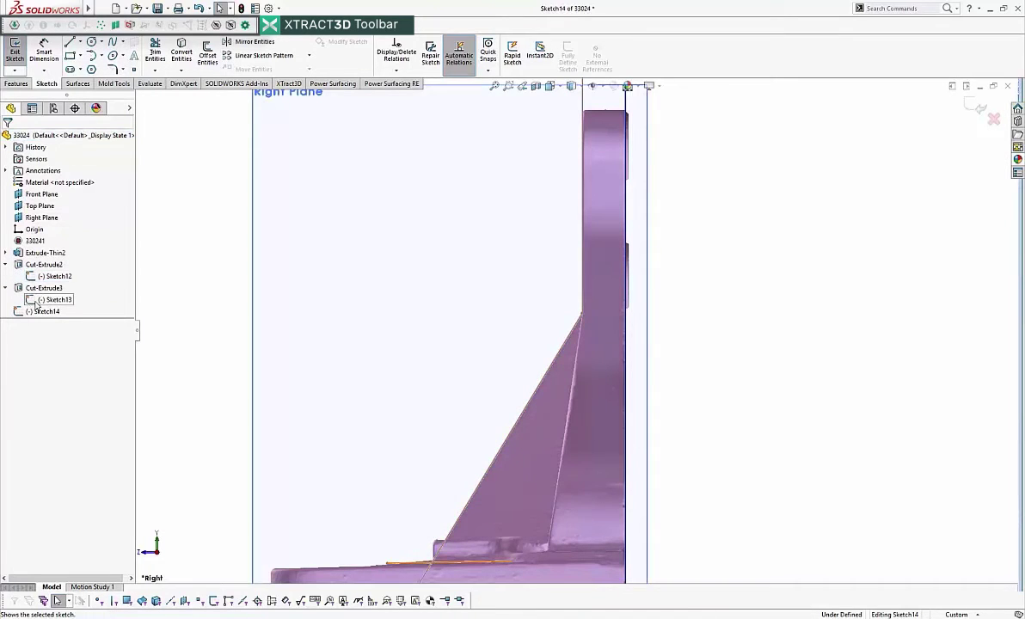
pyautogui.rightClick(35, 302)
pyautogui.click(43, 289)
# - Sketch a line about 93.16 mm long from the corner of the shown profile down past the base, following the scan's inner sloped edge
pyautogui.click(326, 277)
pyautogui.scroll(-3, 577, 320)
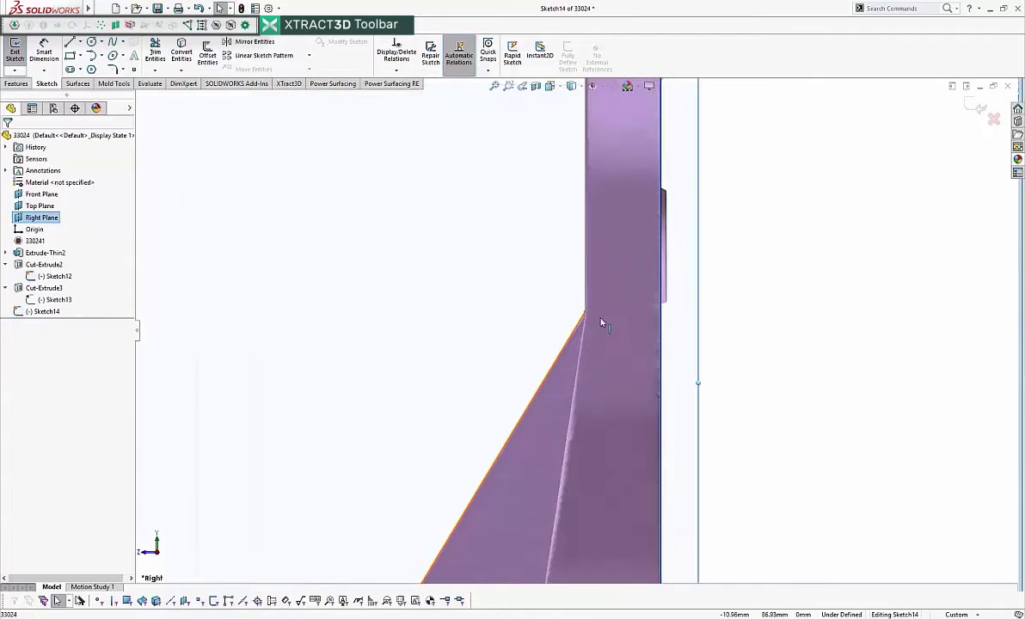
pyautogui.click(70, 43)
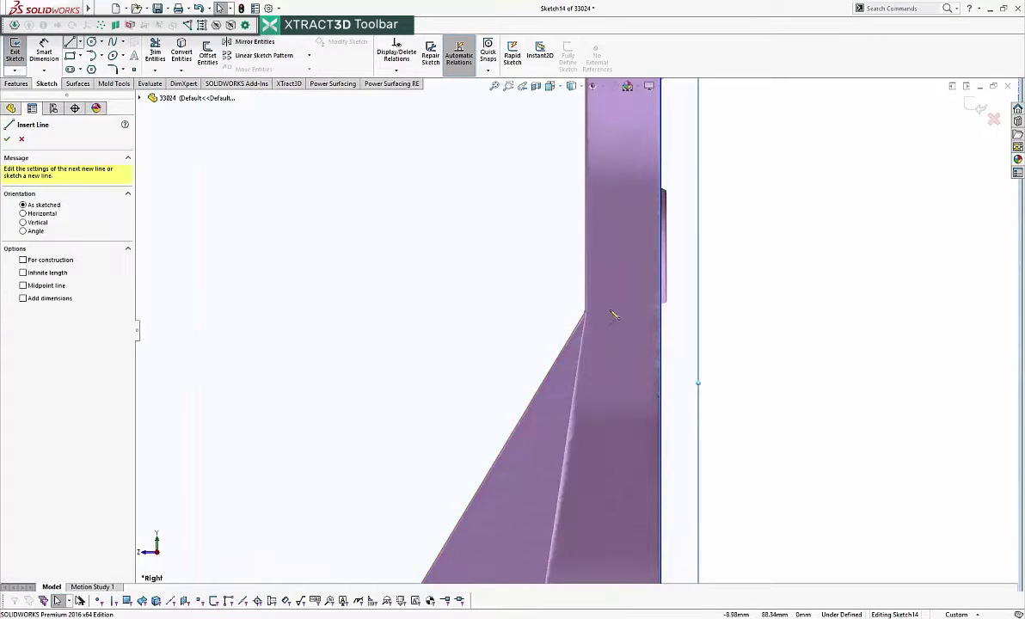
pyautogui.click(587, 313)
pyautogui.scroll(3, 585, 405)
pyautogui.scroll(-5, 568, 434)
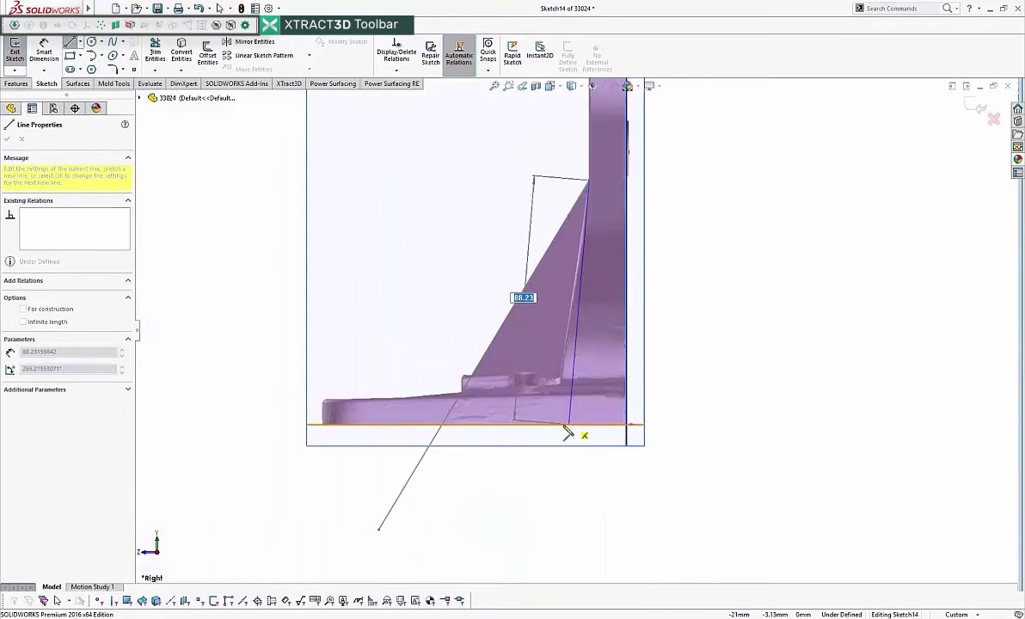
pyautogui.scroll(-2, 551, 439)
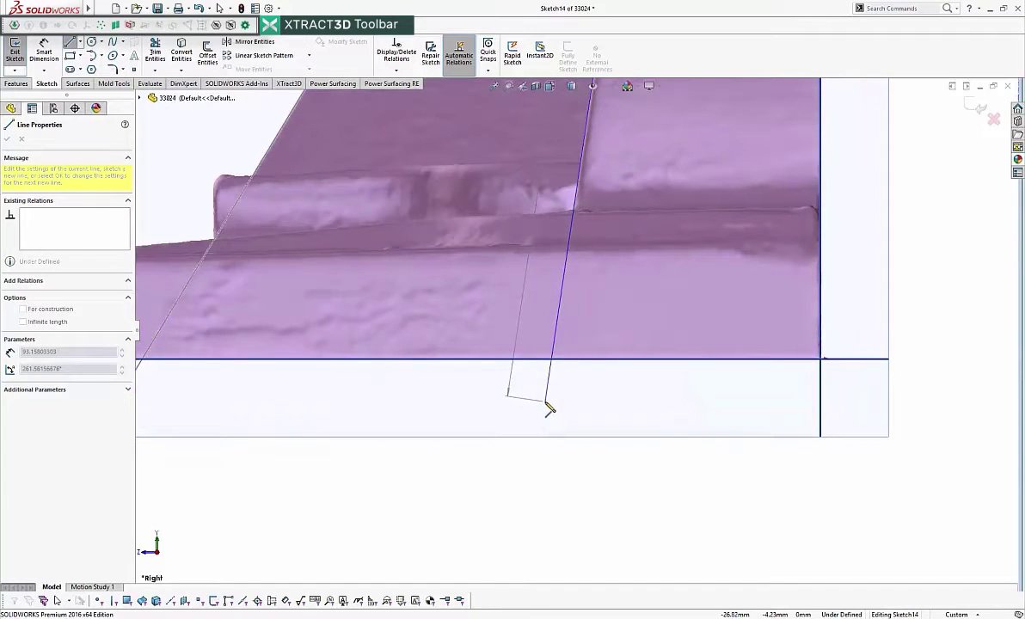
pyautogui.click(546, 401)
pyautogui.scroll(7, 584, 393)
pyautogui.moveTo(585, 392); pyautogui.dragTo(585, 392, button='middle')
pyautogui.press('Escape')
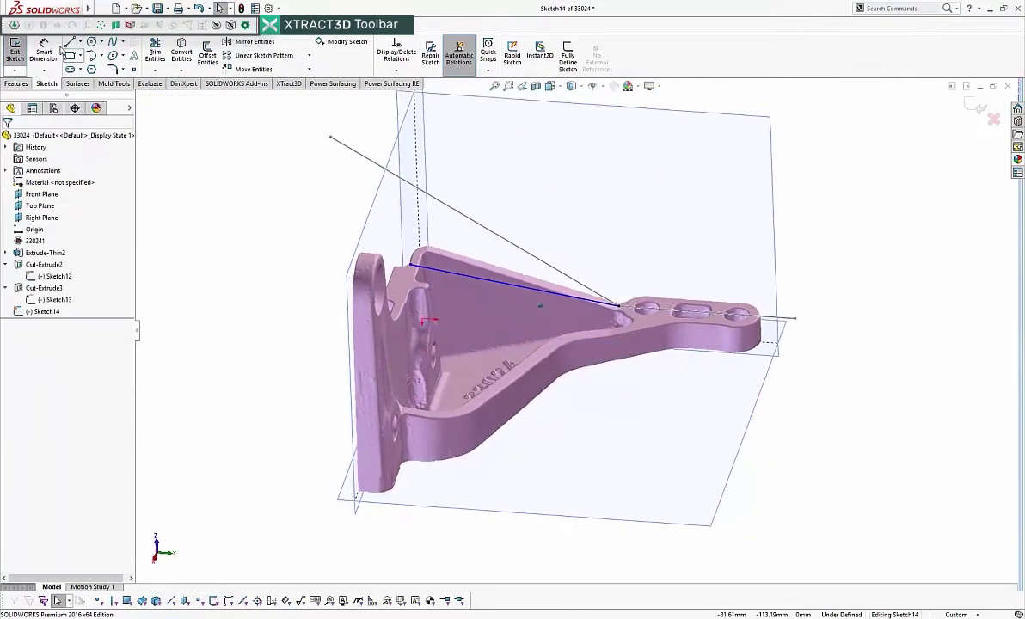
# - Dimension the angle between the sketched line and the Front Plane and close the sketch
pyautogui.moveTo(412, 303); pyautogui.dragTo(450, 326, button='middle')
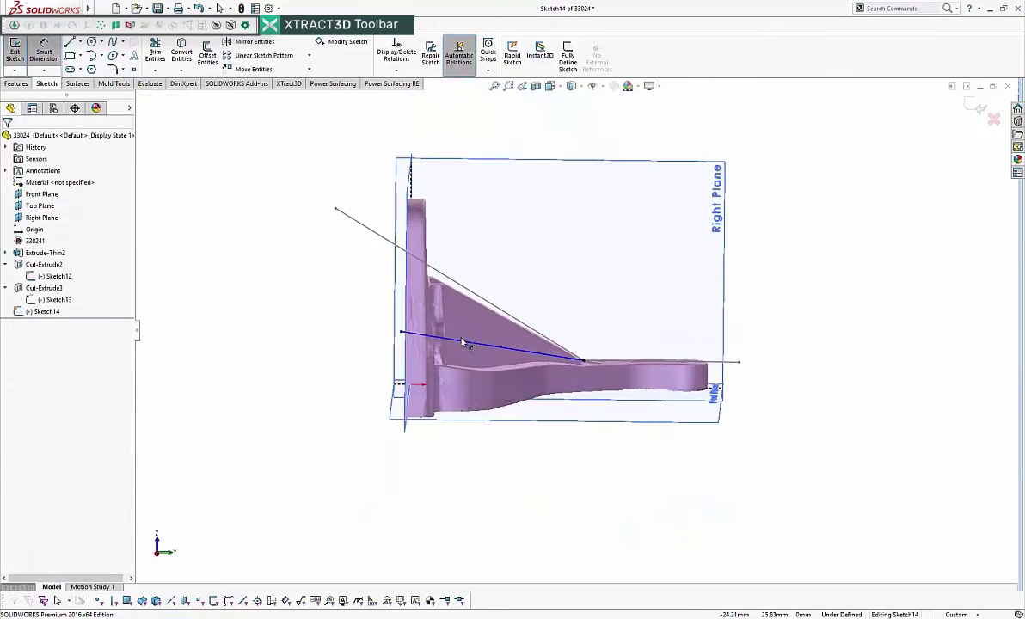
pyautogui.click(463, 343)
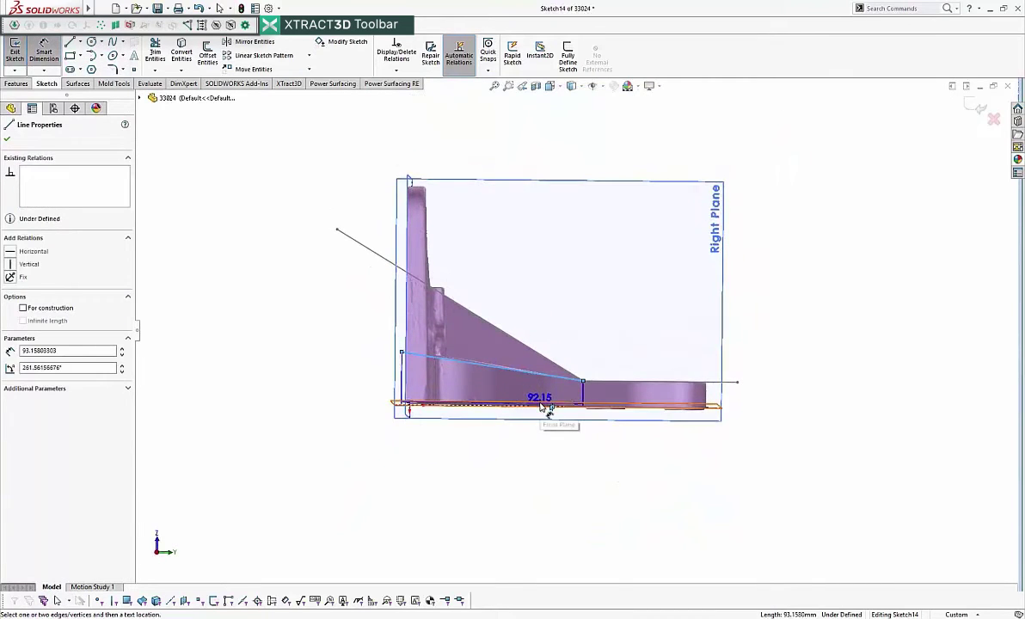
pyautogui.click(545, 406)
pyautogui.click(321, 362)
pyautogui.press('Return')
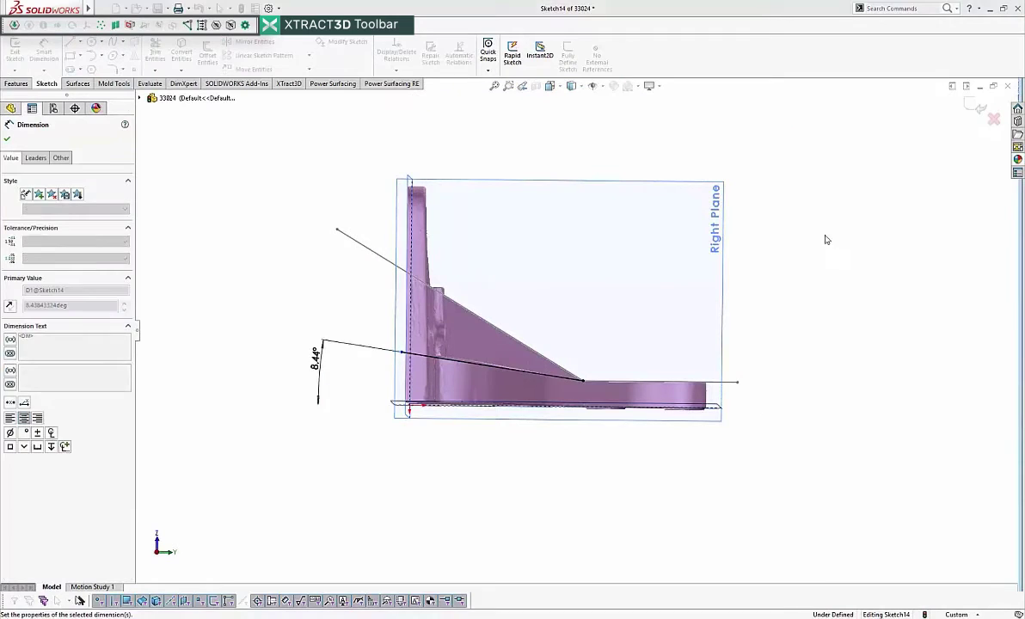
pyautogui.click(976, 105)
# - Extrude the sloped line as a blind surface 147.30 mm deep across the bracket
pyautogui.moveTo(478, 187)
pyautogui.mouseDown(button='middle')
pyautogui.moveTo(423, 240)
pyautogui.moveTo(247, 203)
pyautogui.mouseUp(button='middle')
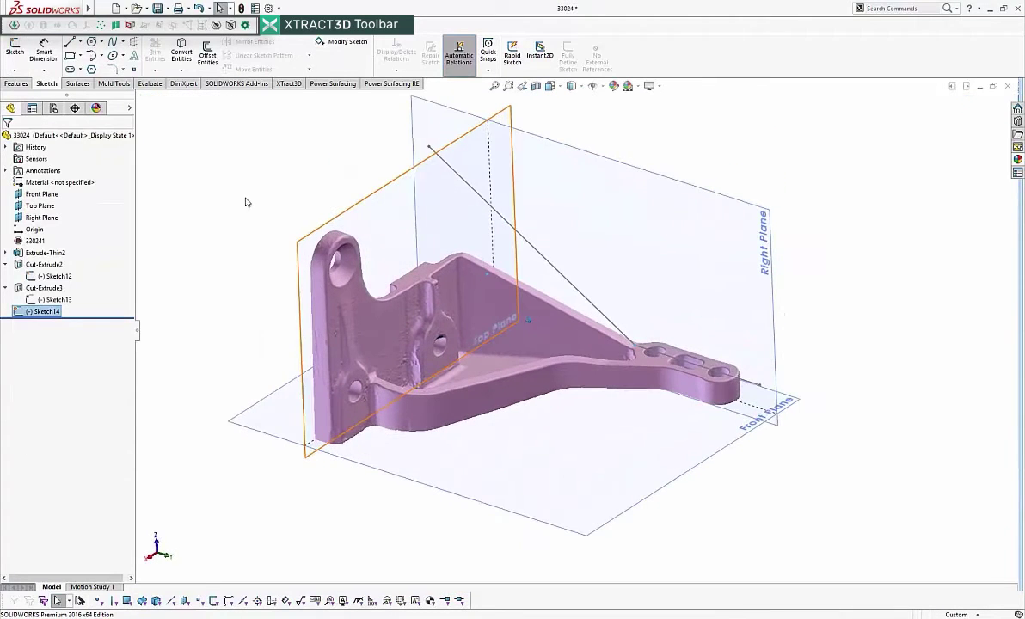
pyautogui.click(76, 84)
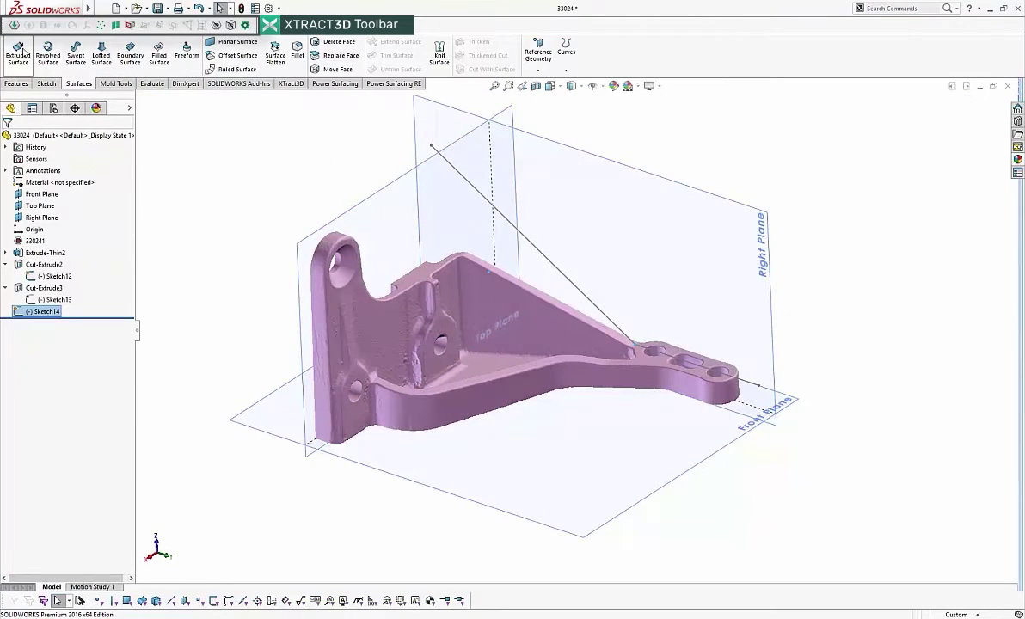
pyautogui.click(579, 320)
pyautogui.click(329, 405)
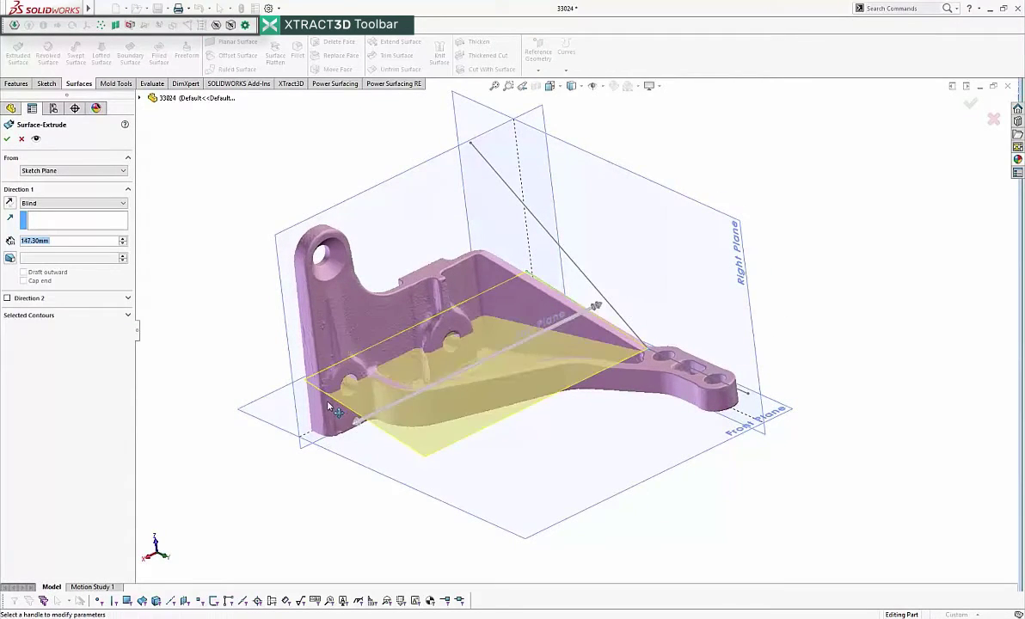
pyautogui.rightClick(292, 400)
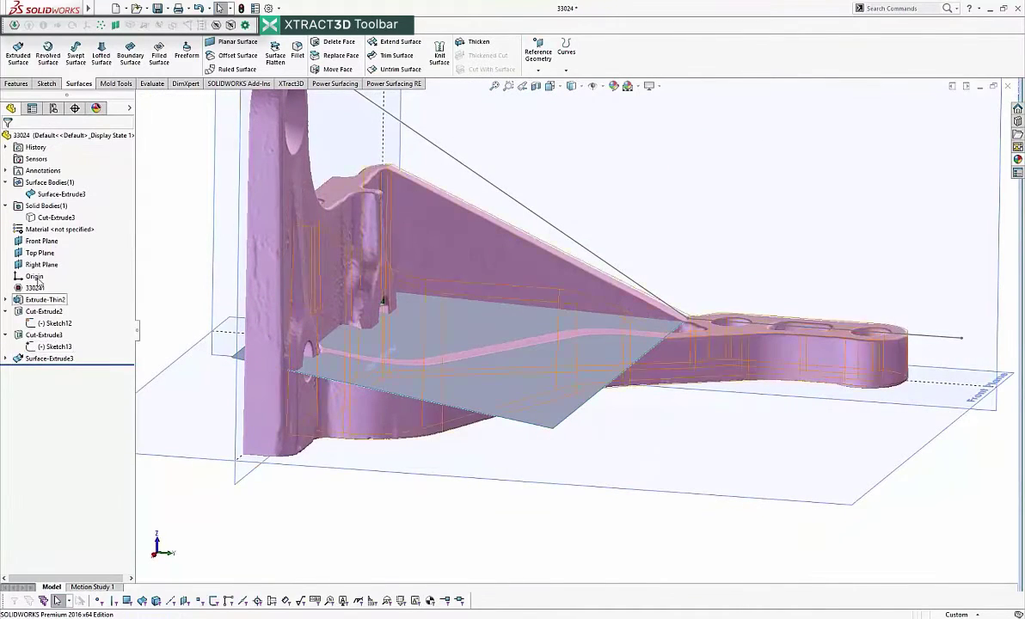
# - Show the hidden Cut-Extrude3 solid body of the thin wall
pyautogui.click(56, 218)
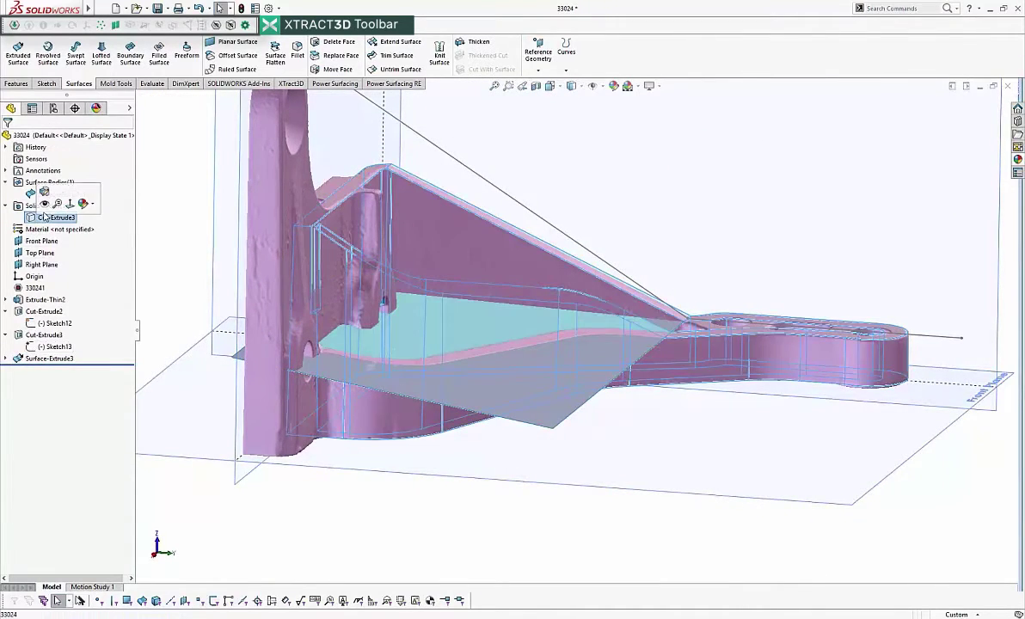
pyautogui.click(415, 492)
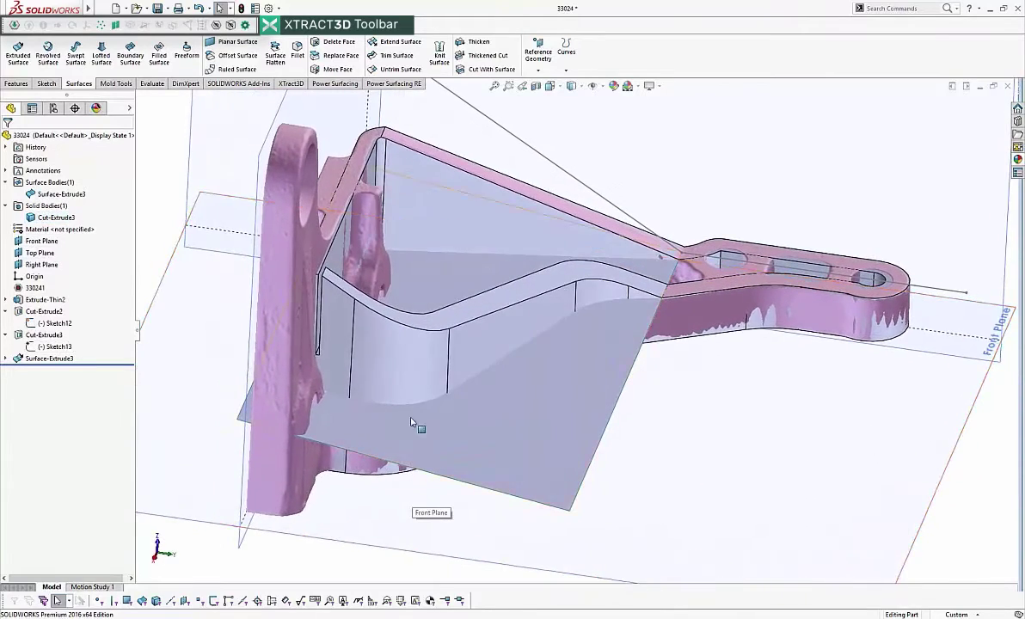
pyautogui.click(412, 423)
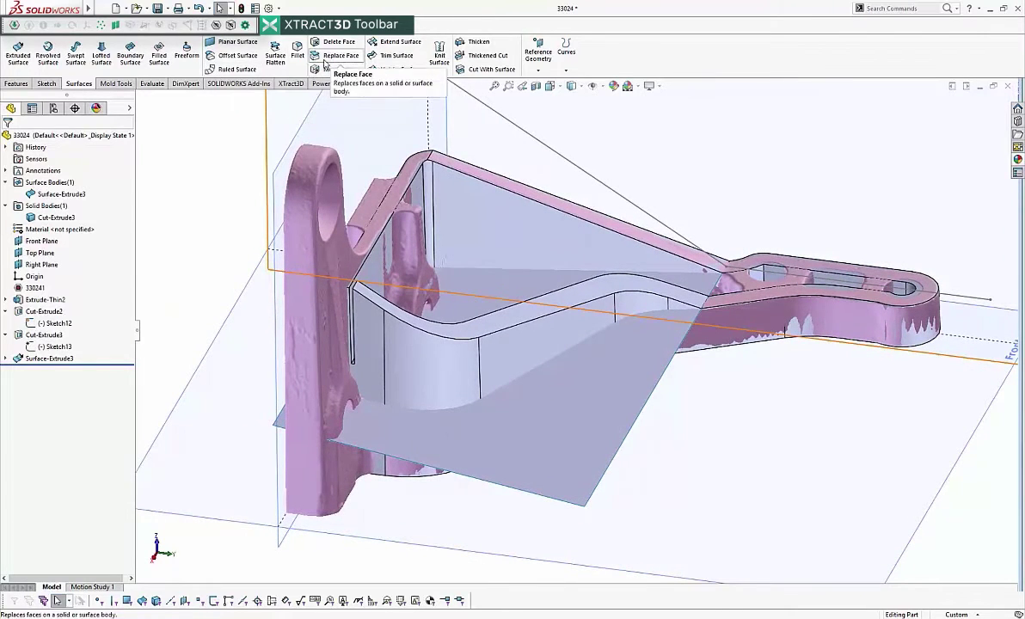
# - Try to replace the curved wall's upper face with the extruded surface using Replace Face
pyautogui.click(338, 55)
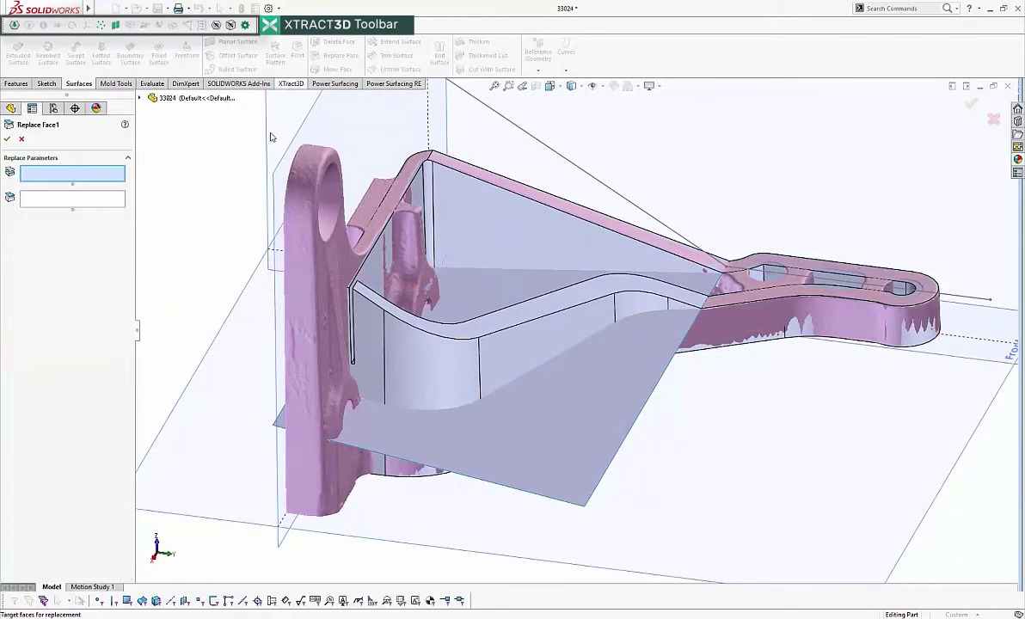
pyautogui.click(469, 334)
pyautogui.click(100, 199)
pyautogui.click(514, 447)
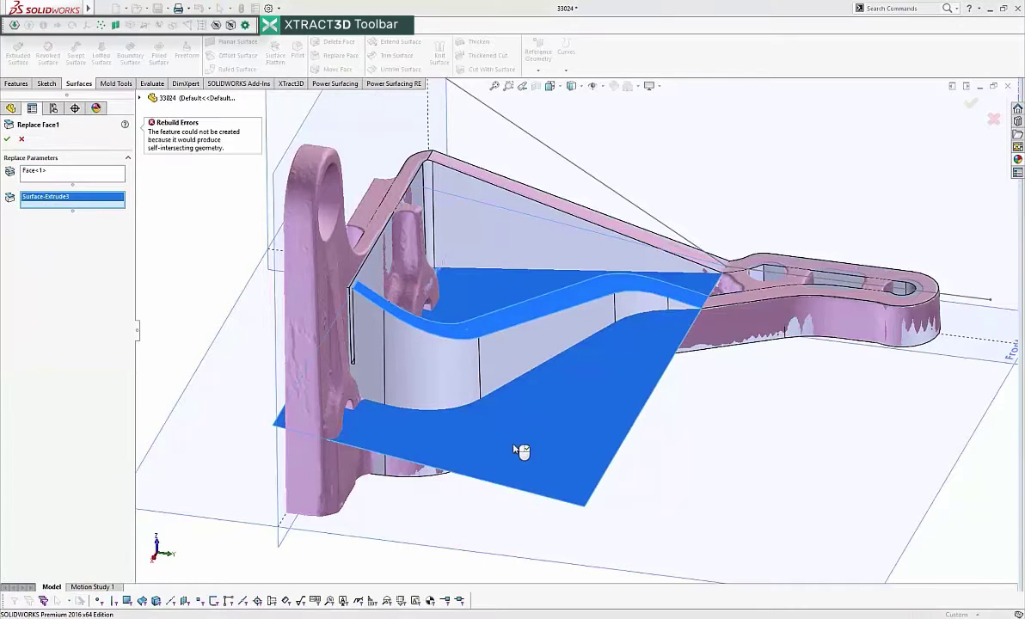
pyautogui.click(23, 139)
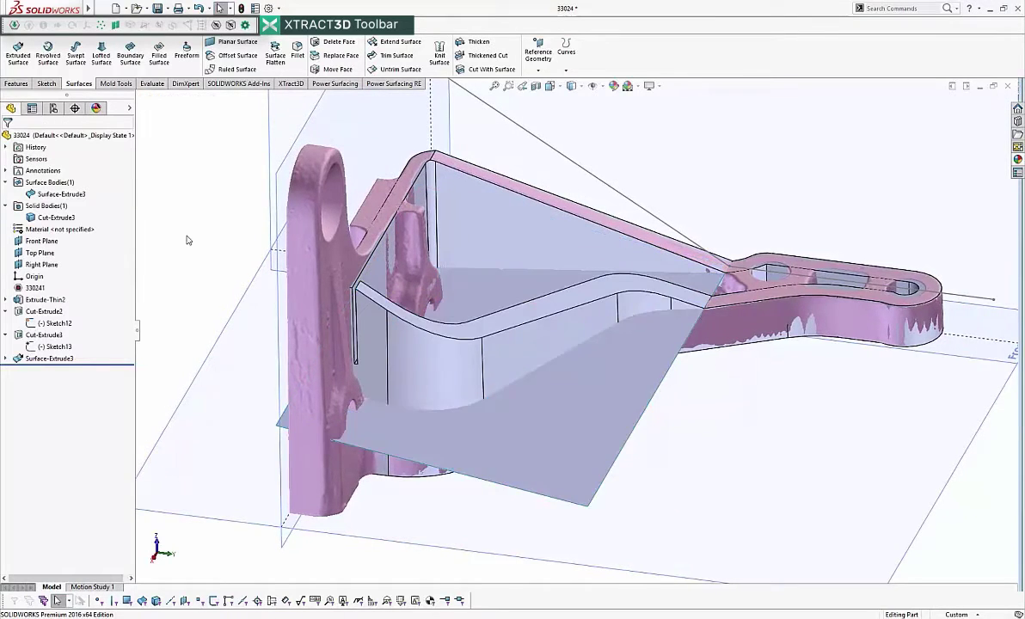
# - Move the Sketch13 rectangle of the Cut-Extrude3 feature down along the wall end to reach the extruded surface
pyautogui.scroll(-6, 401, 318)
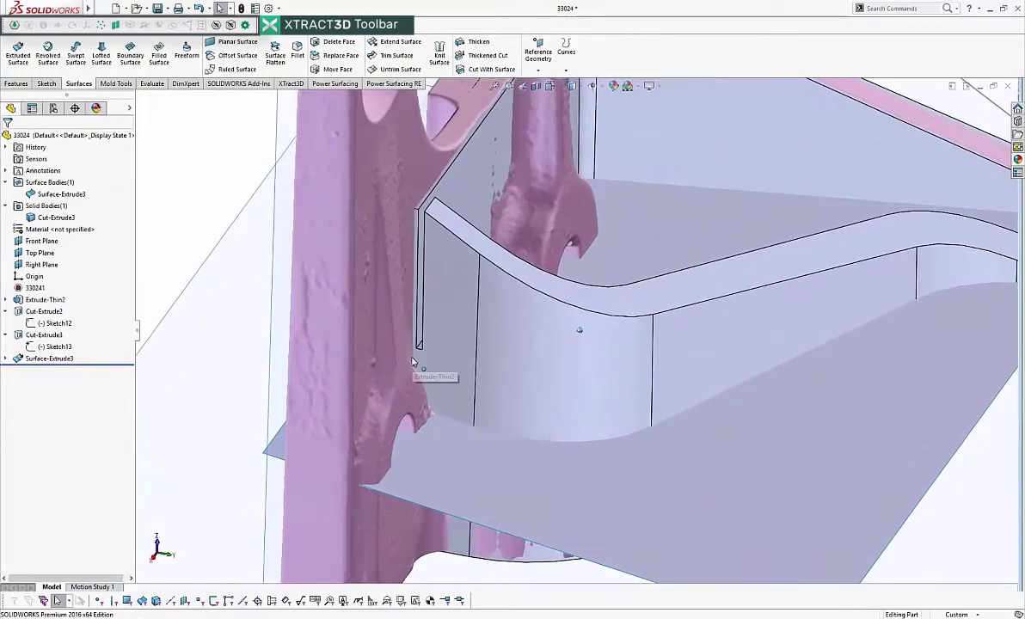
pyautogui.scroll(1, 328, 338)
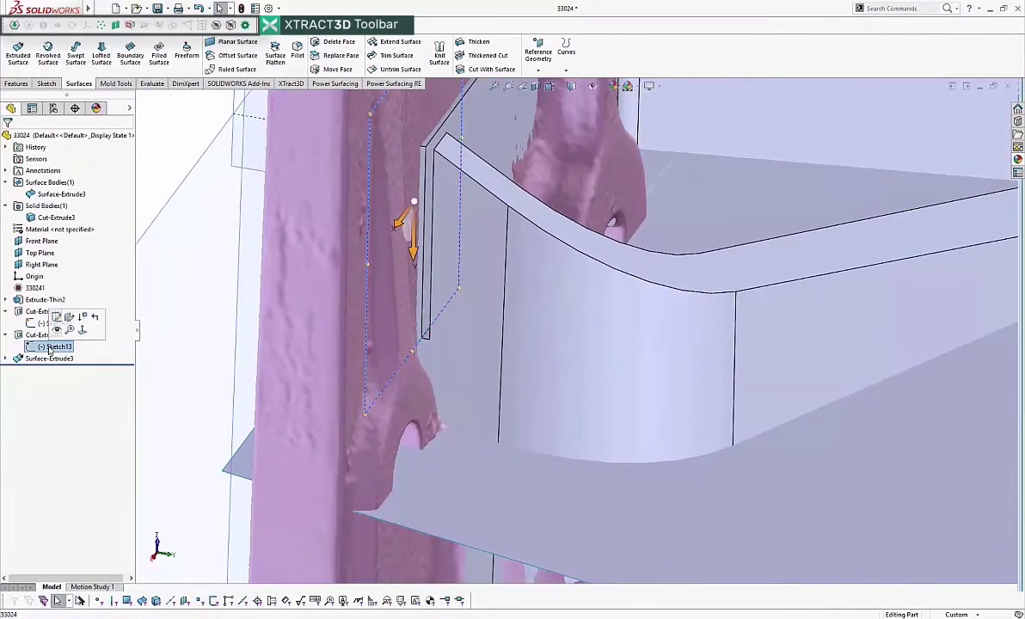
pyautogui.moveTo(389, 359); pyautogui.dragTo(335, 323, button='middle')
pyautogui.scroll(2, 378, 366)
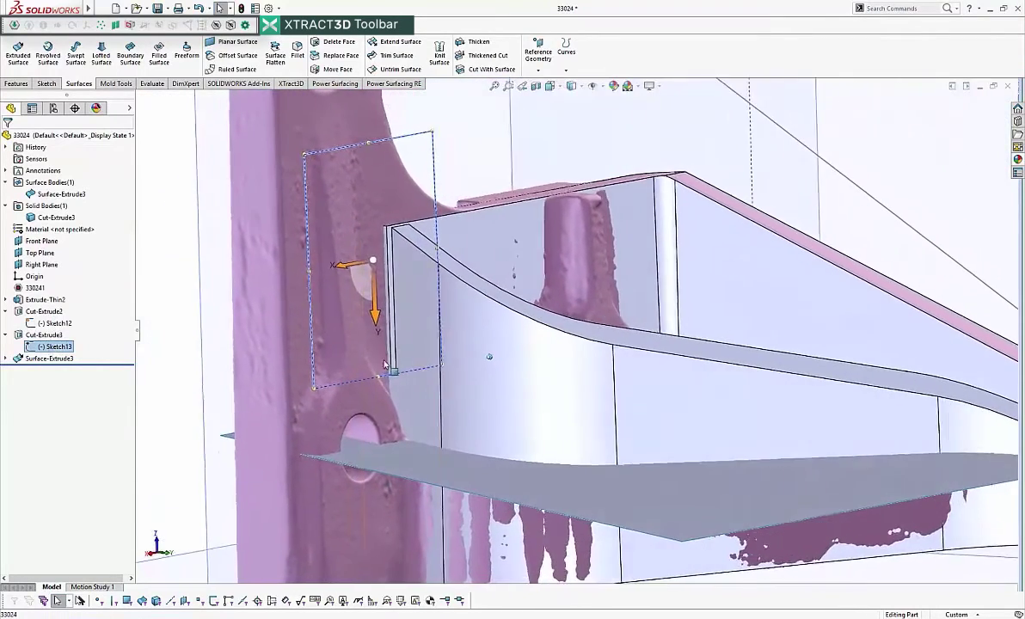
pyautogui.moveTo(379, 327)
pyautogui.mouseDown()
pyautogui.moveTo(379, 396)
pyautogui.moveTo(396, 393)
pyautogui.mouseUp()
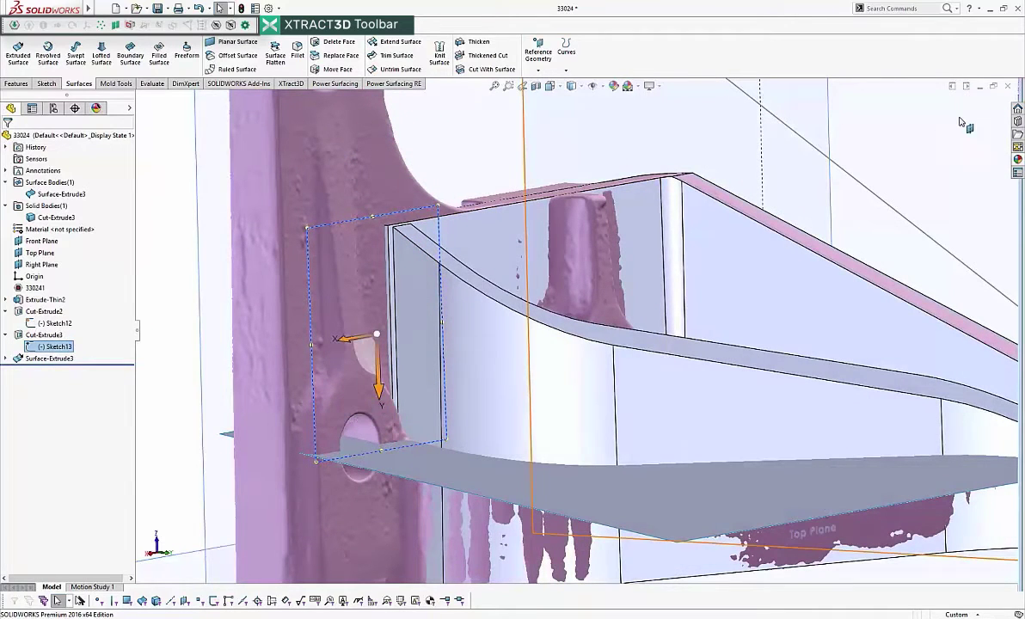
pyautogui.click(938, 127)
# - Replace the curved wall's upper face with the sloped Surface-Extrude3 surface
pyautogui.moveTo(356, 242); pyautogui.dragTo(488, 266, button='middle')
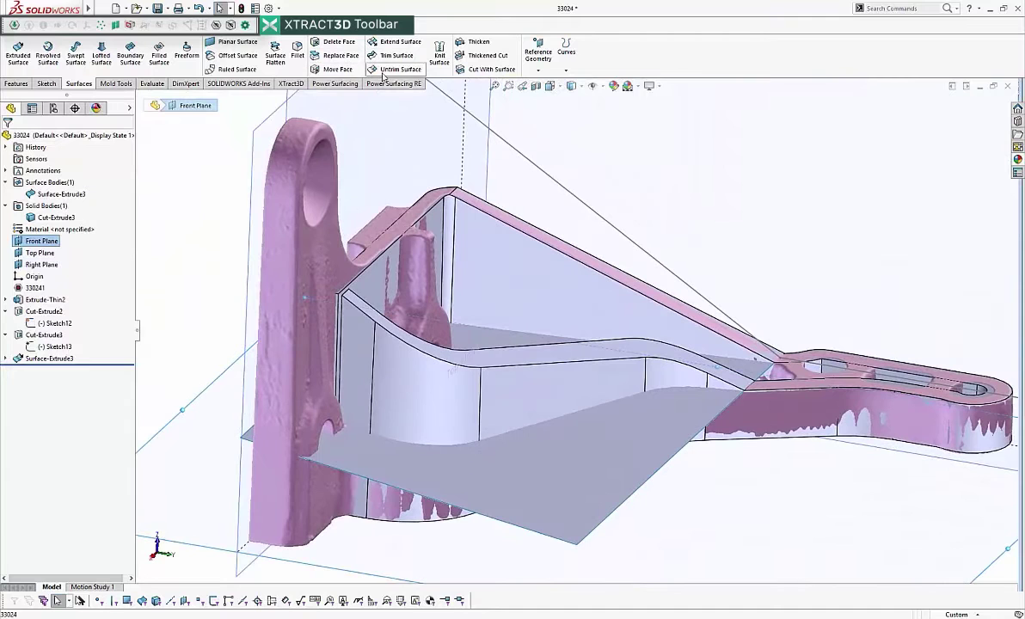
pyautogui.click(338, 55)
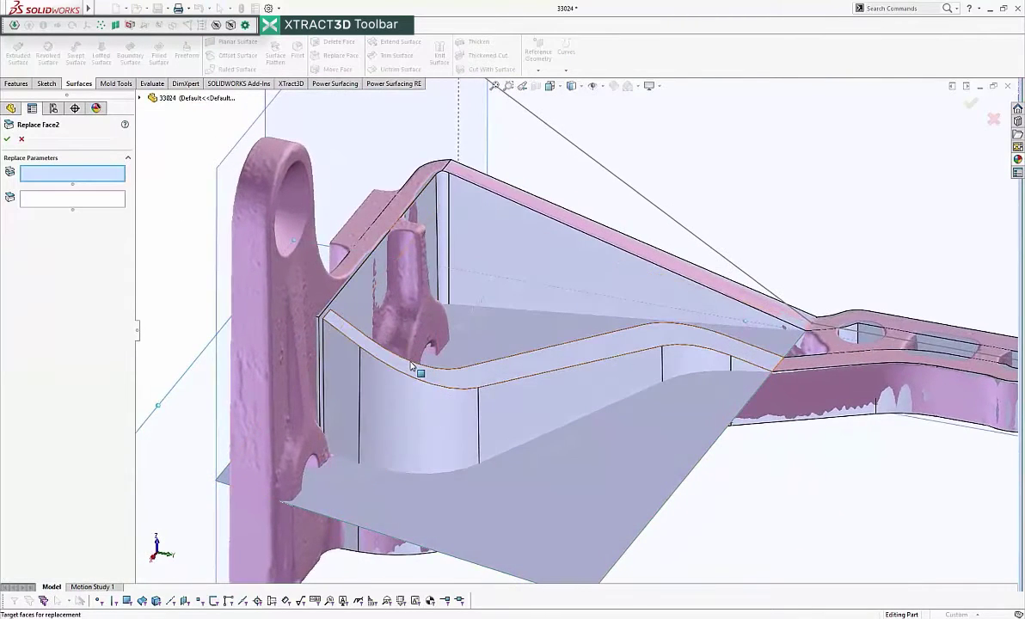
pyautogui.click(409, 367)
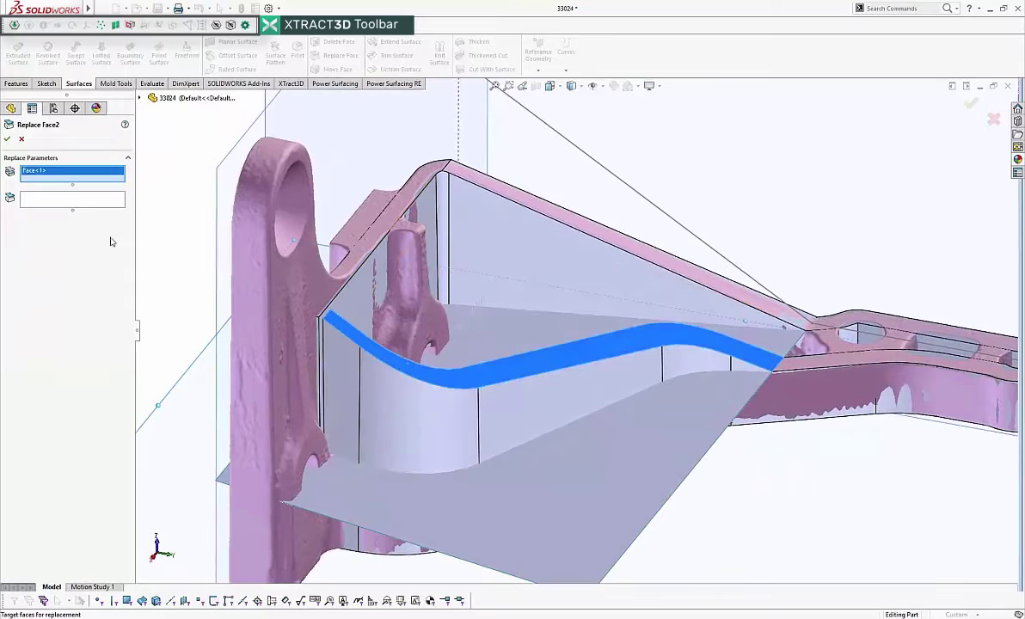
pyautogui.click(541, 489)
pyautogui.rightClick(541, 489)
pyautogui.click(755, 552)
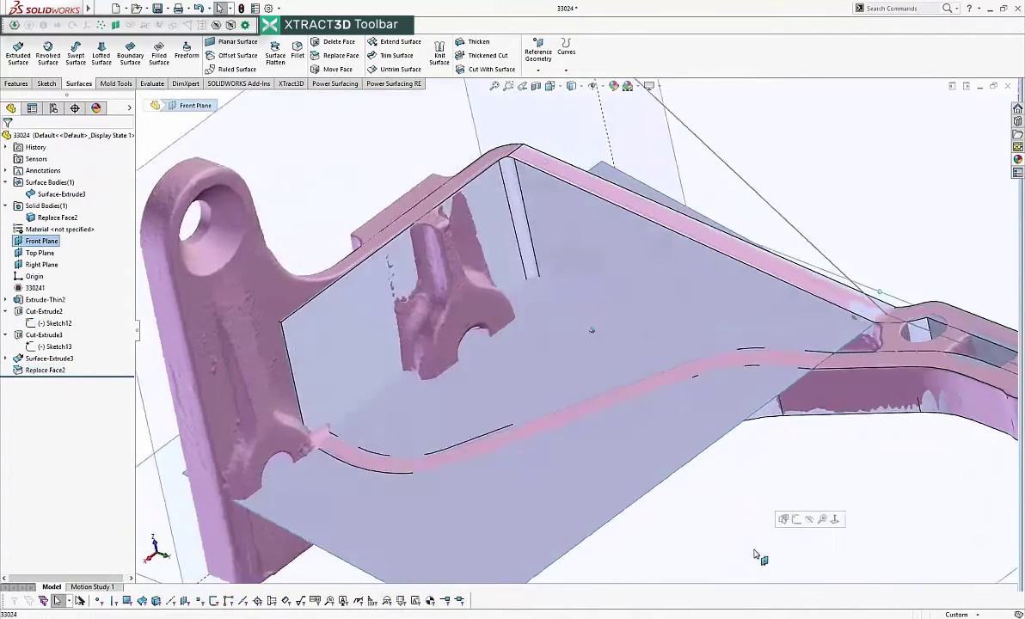
# - Hide the Surface-Extrude3 body and the scanned mesh so that only the modelled wall is displayed
pyautogui.moveTo(756, 555); pyautogui.dragTo(457, 405, button='middle')
pyautogui.rightClick(385, 474)
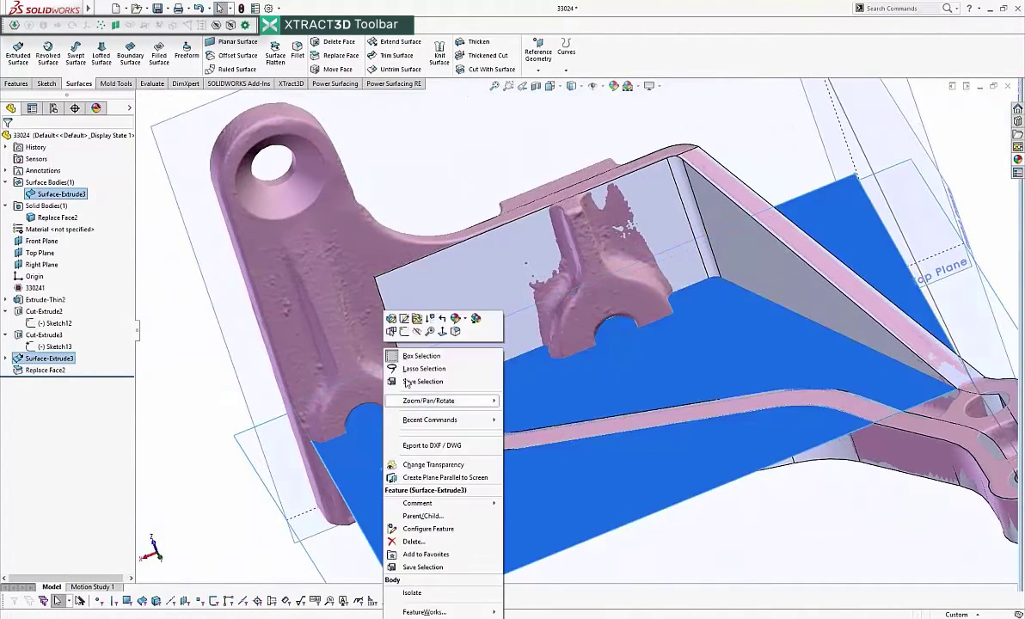
pyautogui.click(391, 320)
pyautogui.moveTo(371, 369); pyautogui.dragTo(195, 319, button='middle')
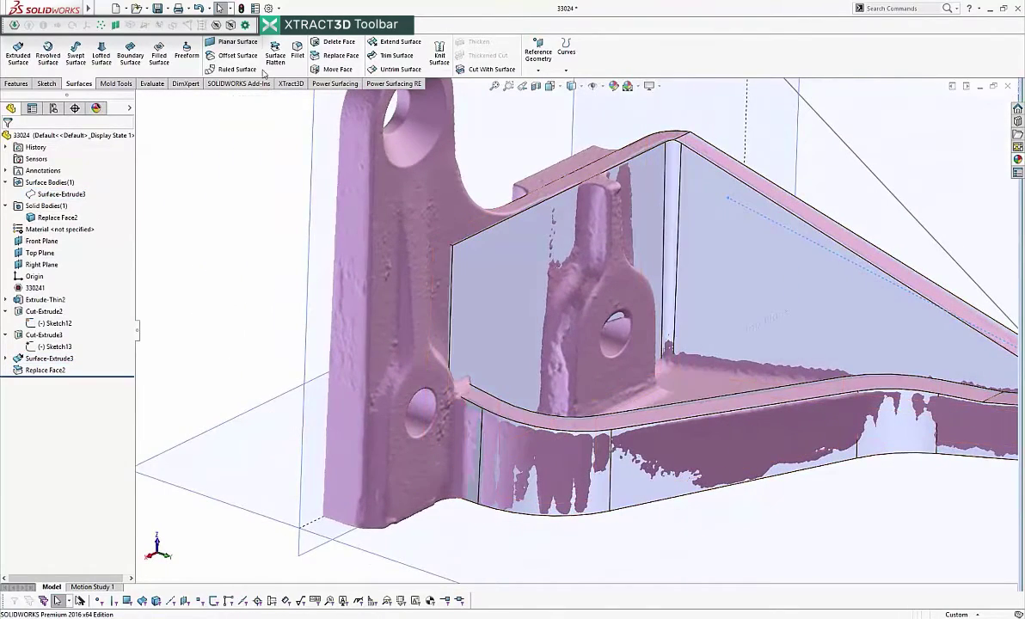
pyautogui.click(214, 26)
# - Delete and patch the two small leftover notch faces at the end of the curved wall
pyautogui.scroll(-10, 252, 207)
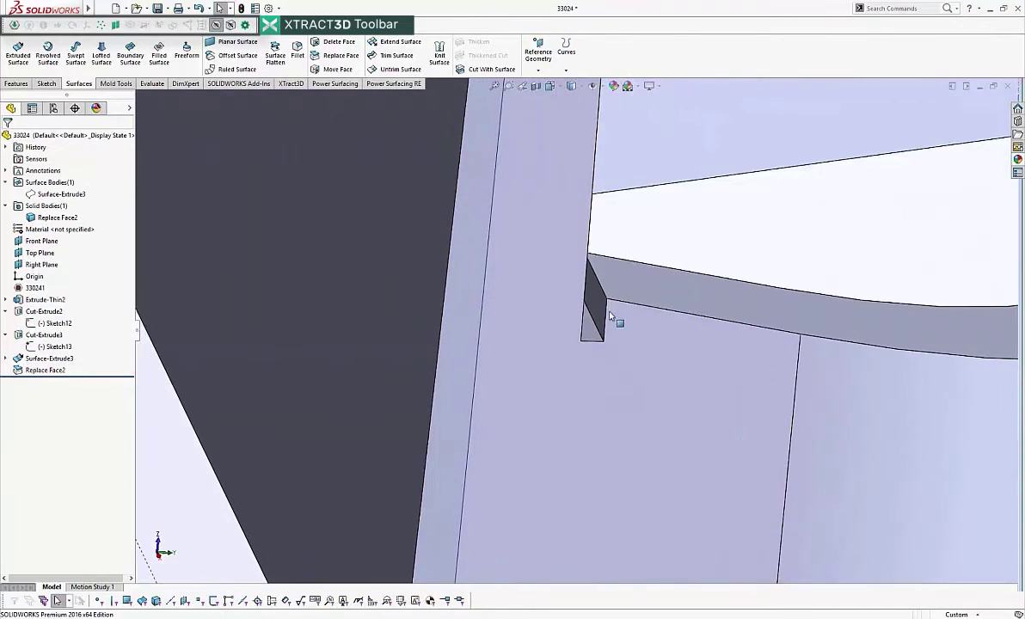
pyautogui.click(592, 306)
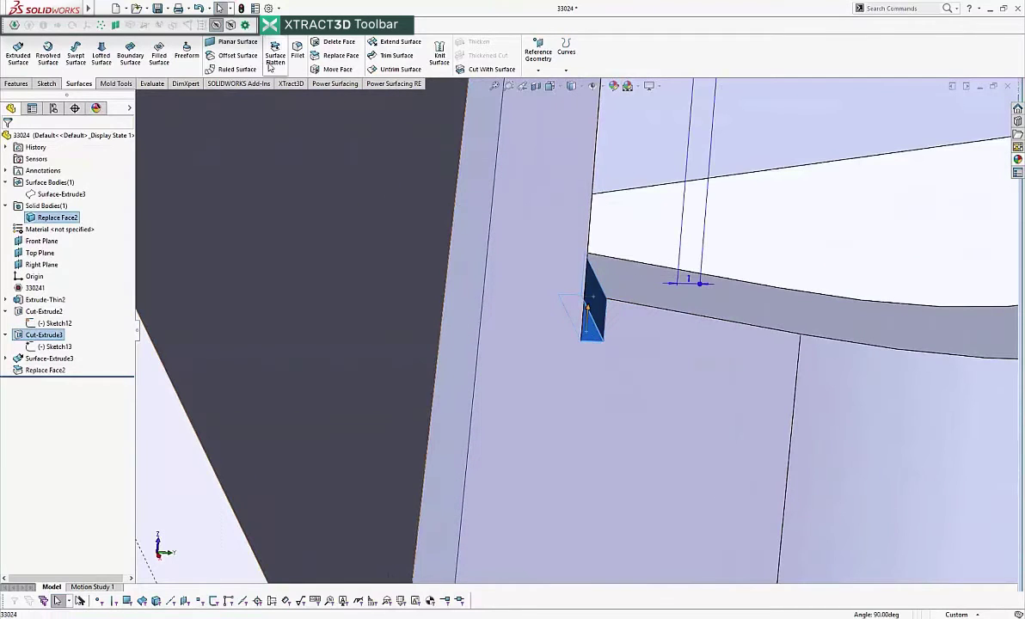
pyautogui.click(333, 41)
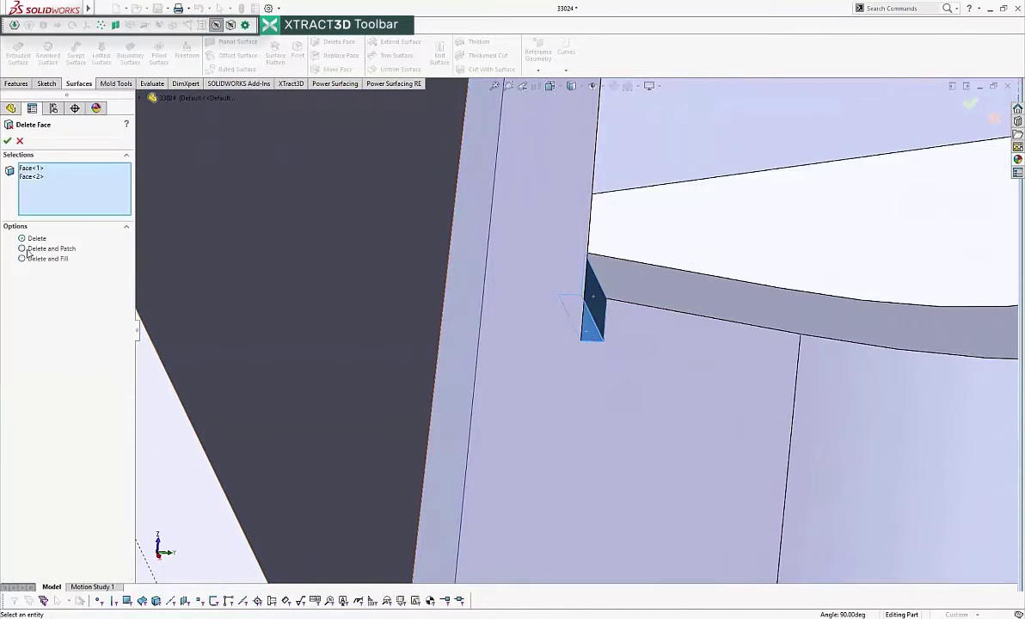
pyautogui.click(8, 141)
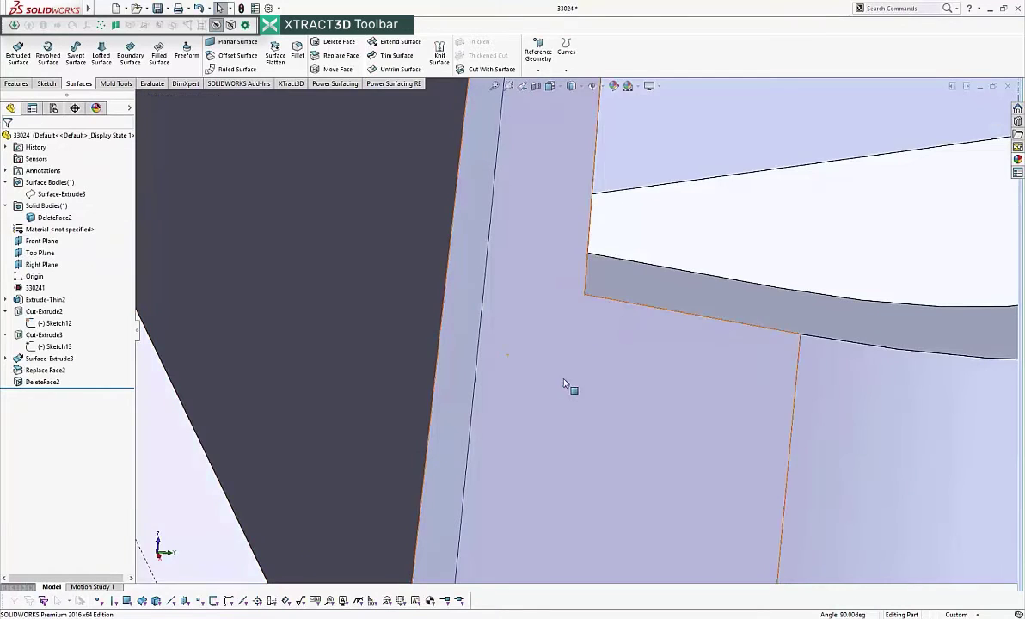
pyautogui.scroll(10, 567, 389)
pyautogui.moveTo(345, 457); pyautogui.dragTo(329, 430, button='middle')
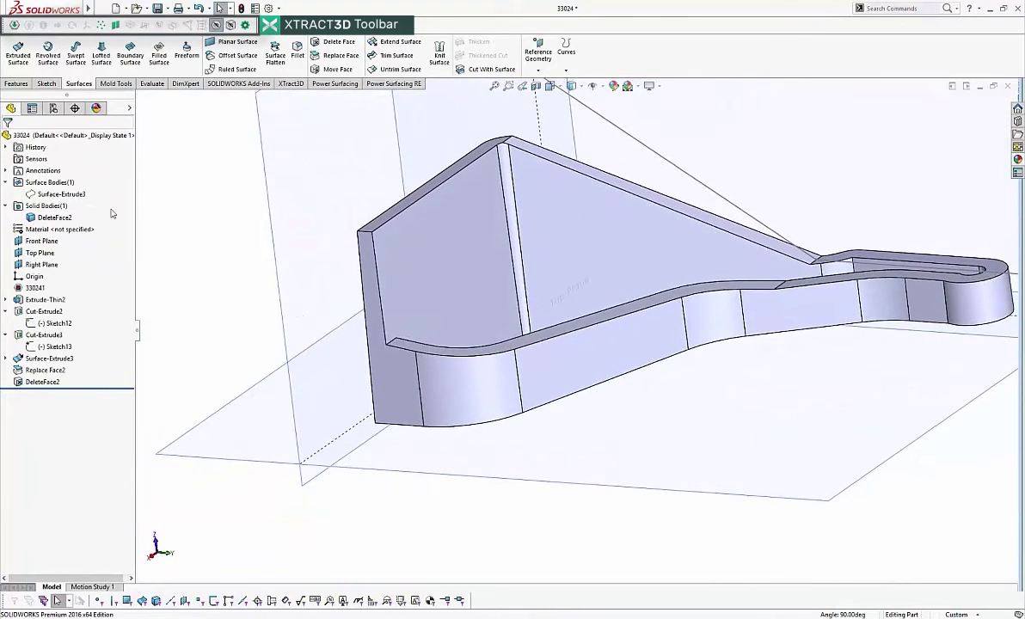
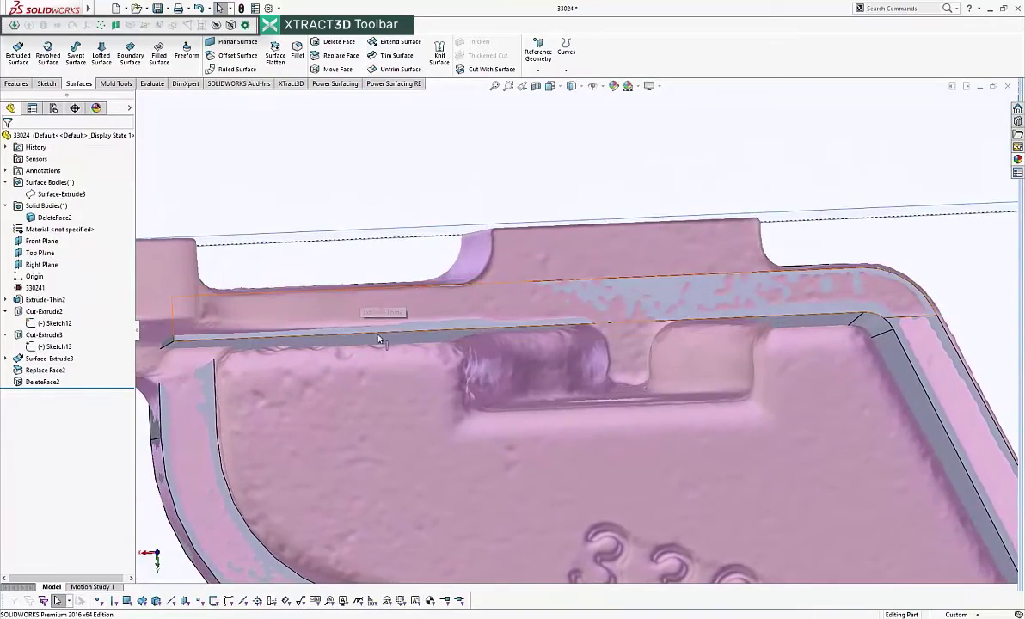
# - Measure the inner corner radius at the upper and lower edges of the upright wall
pyautogui.click(376, 232)
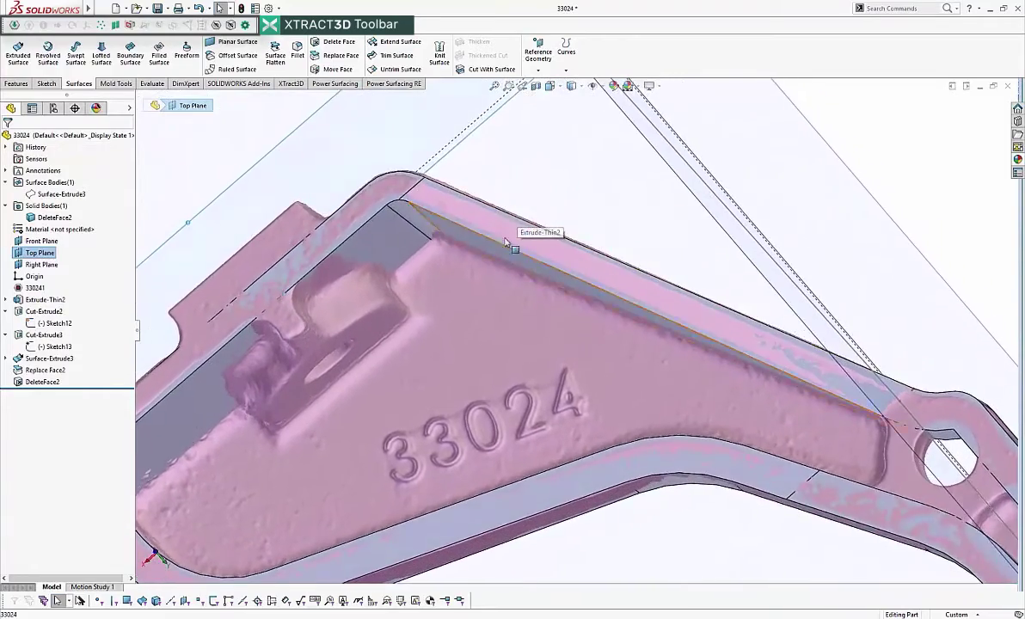
pyautogui.click(506, 241)
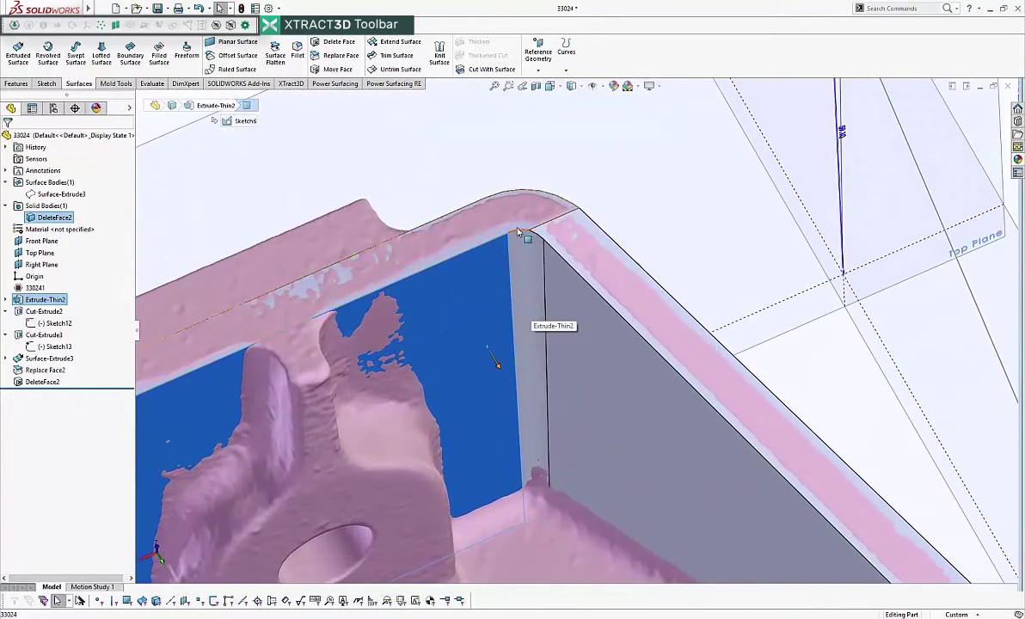
pyautogui.click(518, 233)
pyautogui.press('m')
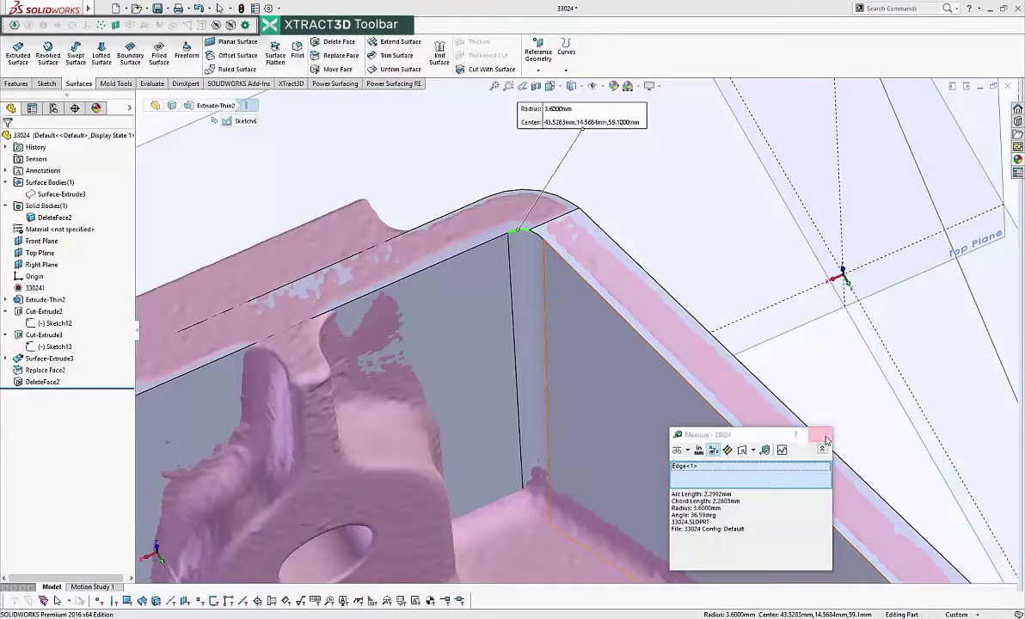
pyautogui.click(824, 438)
pyautogui.click(539, 525)
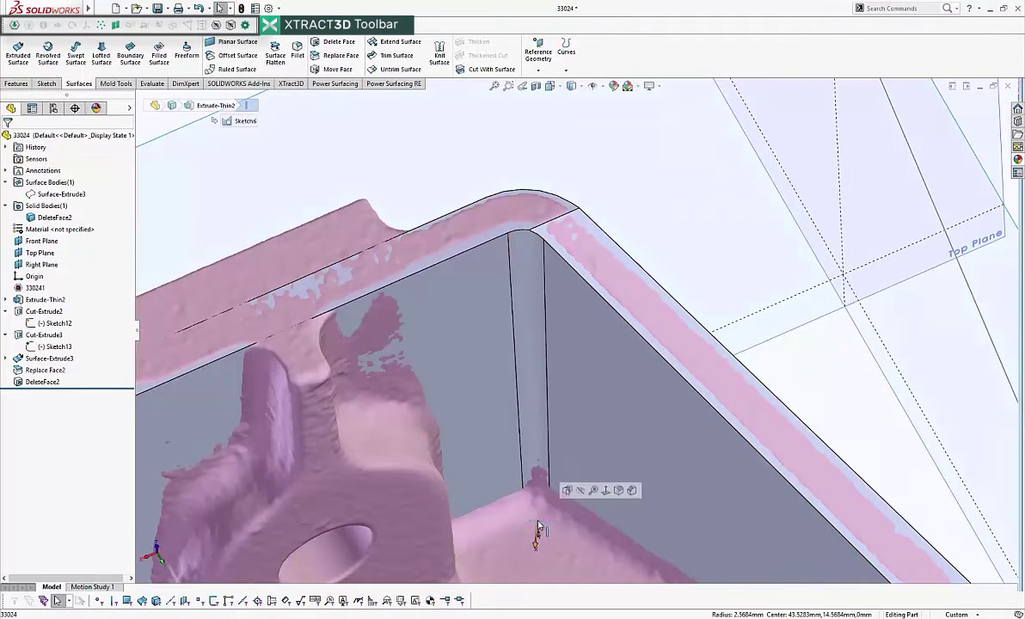
pyautogui.press('m')
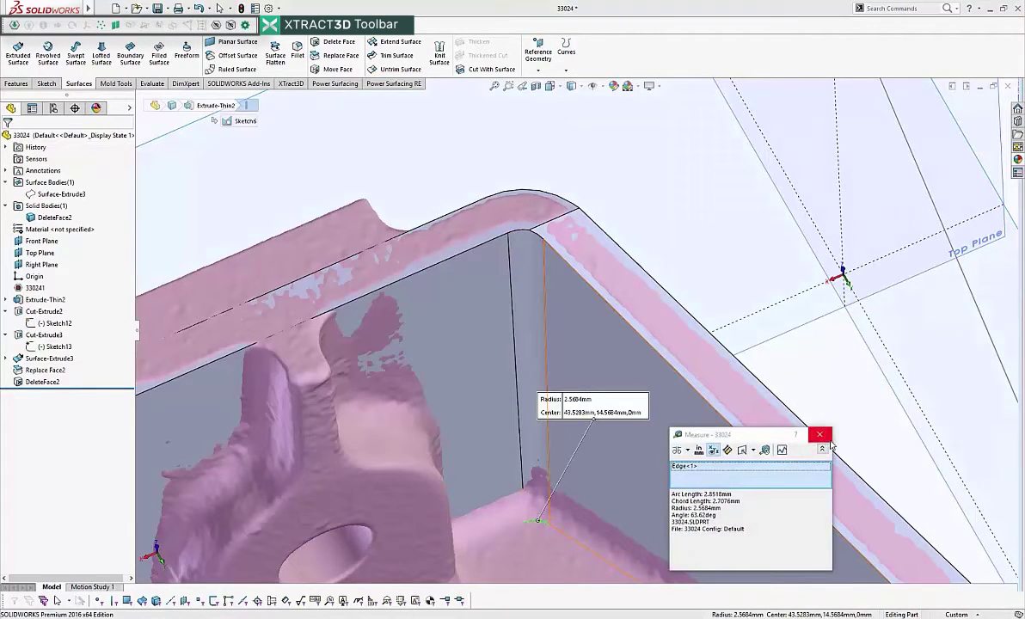
pyautogui.click(828, 438)
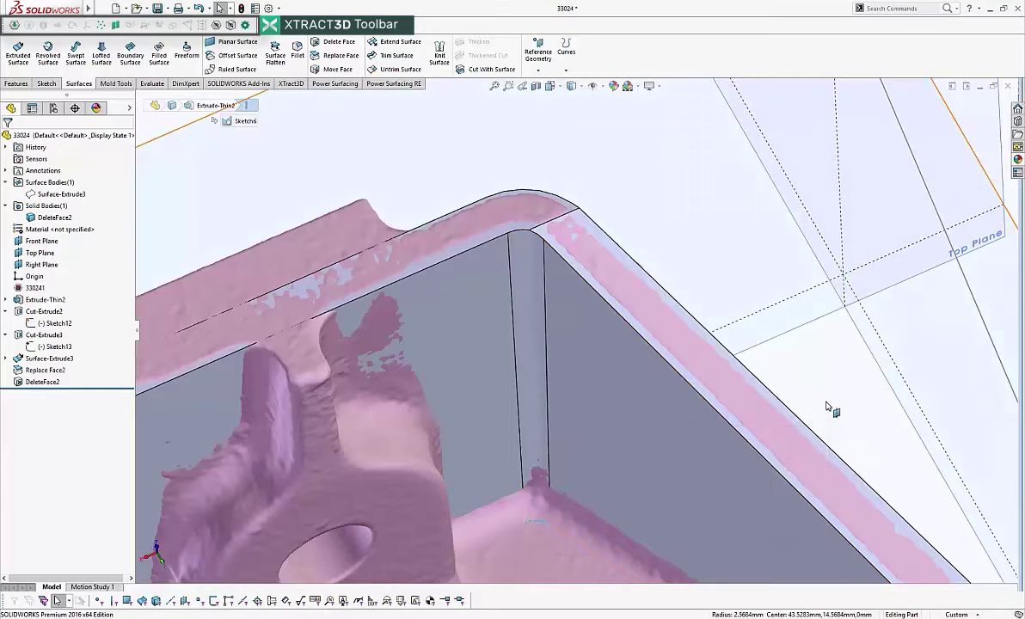
# - Delete and patch the tapered inner corner face between the upright back wall and the sloped side wall
pyautogui.click(829, 406)
pyautogui.scroll(3, 775, 430)
pyautogui.click(546, 332)
pyautogui.scroll(3, 546, 332)
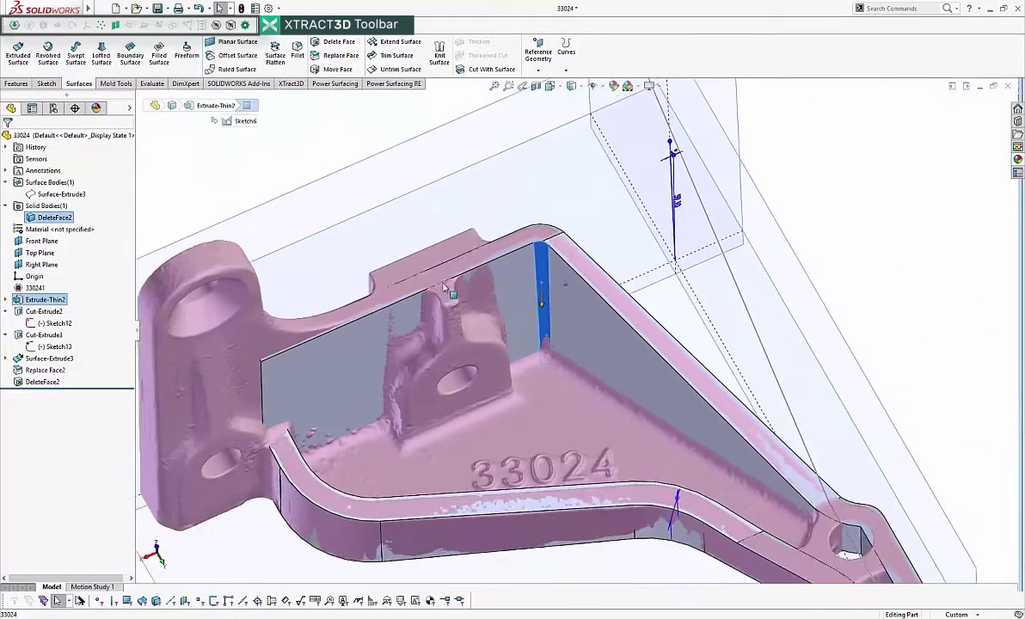
pyautogui.click(335, 42)
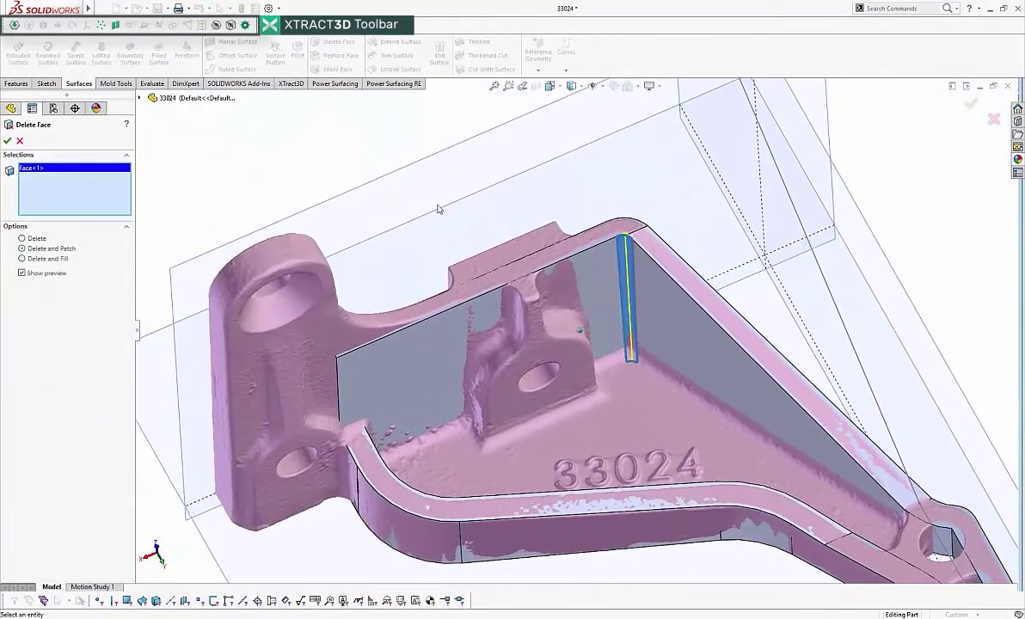
# - Translate the inner face of the upright back wall along the Y direction with Move Face, entering a distance of 0.3 mm
pyautogui.click(443, 358)
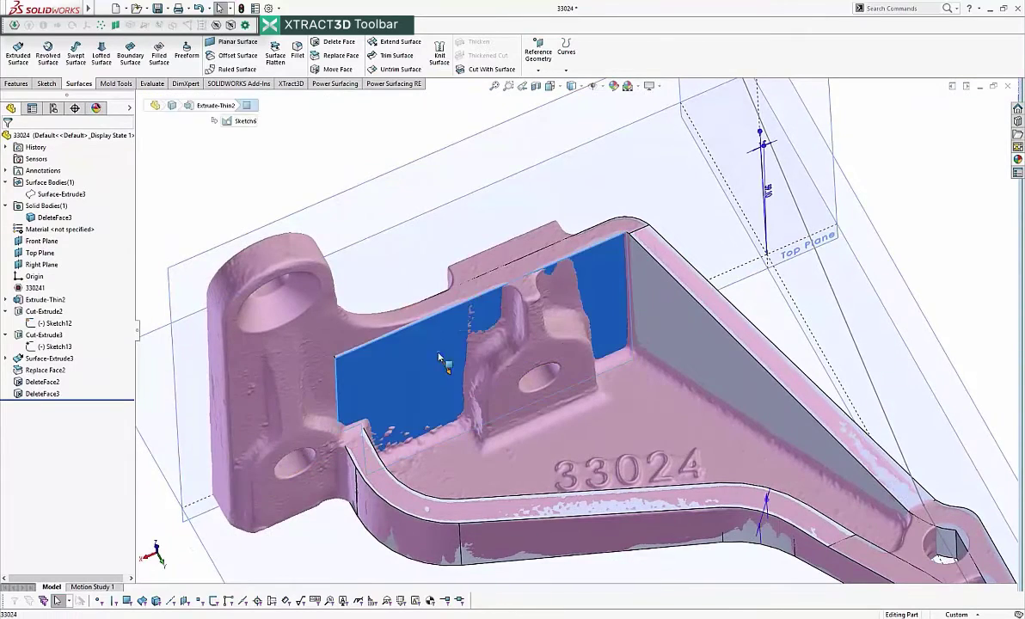
pyautogui.click(333, 70)
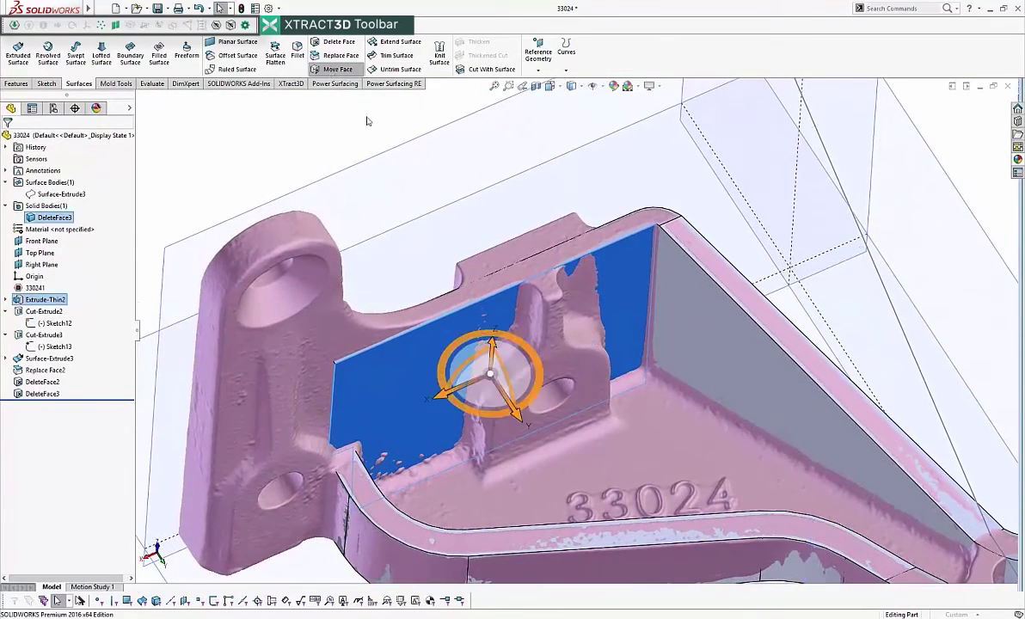
pyautogui.scroll(-3, 513, 439)
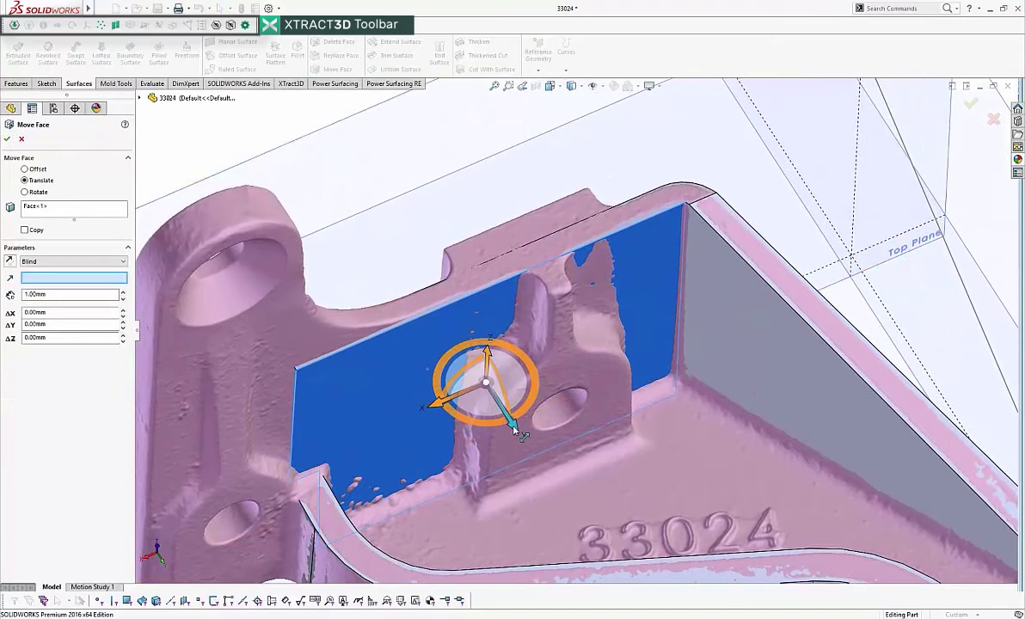
pyautogui.moveTo(511, 427)
pyautogui.mouseDown()
pyautogui.moveTo(499, 435)
pyautogui.moveTo(506, 419)
pyautogui.moveTo(495, 430)
pyautogui.moveTo(492, 421)
pyautogui.mouseUp()
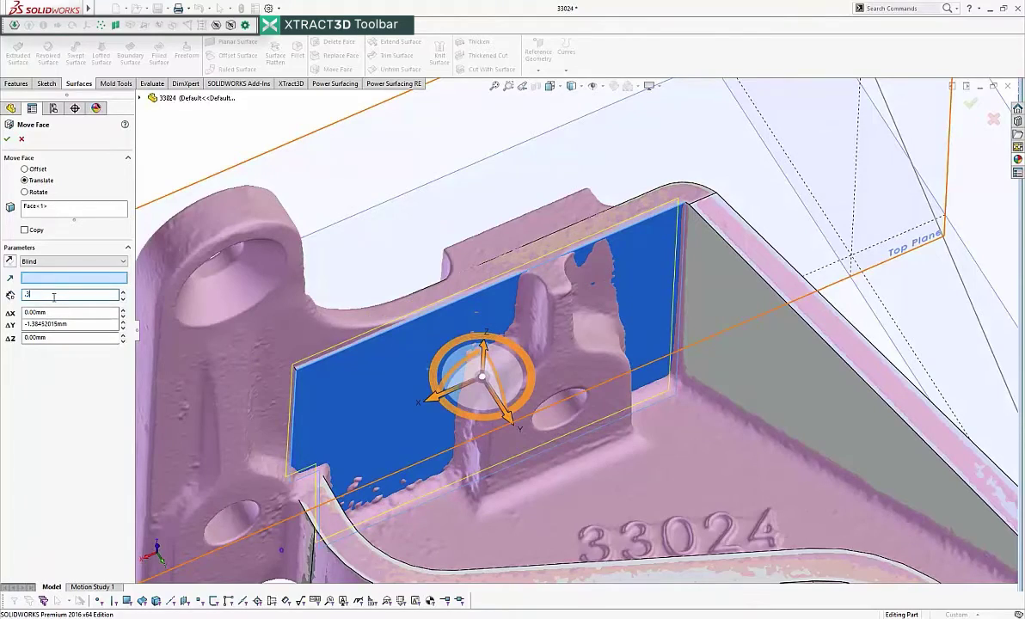
pyautogui.press('Return')
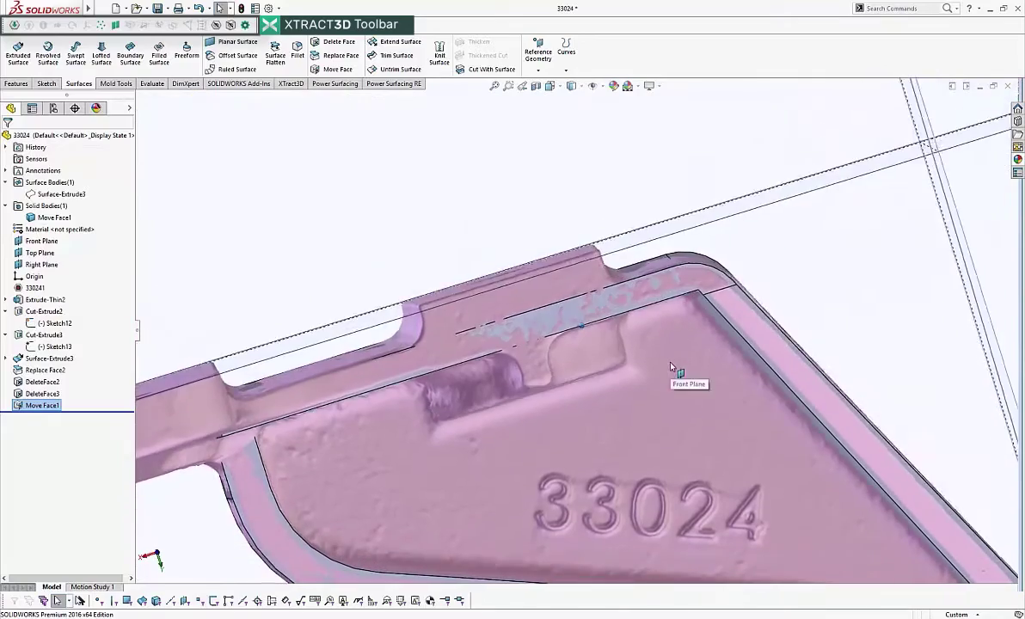
# - Examine from several angles how the moved inner wall face fits the scanned mesh
pyautogui.moveTo(432, 359)
pyautogui.mouseDown(button='middle')
pyautogui.moveTo(408, 385)
pyautogui.moveTo(506, 338)
pyautogui.moveTo(488, 337)
pyautogui.mouseUp(button='middle')
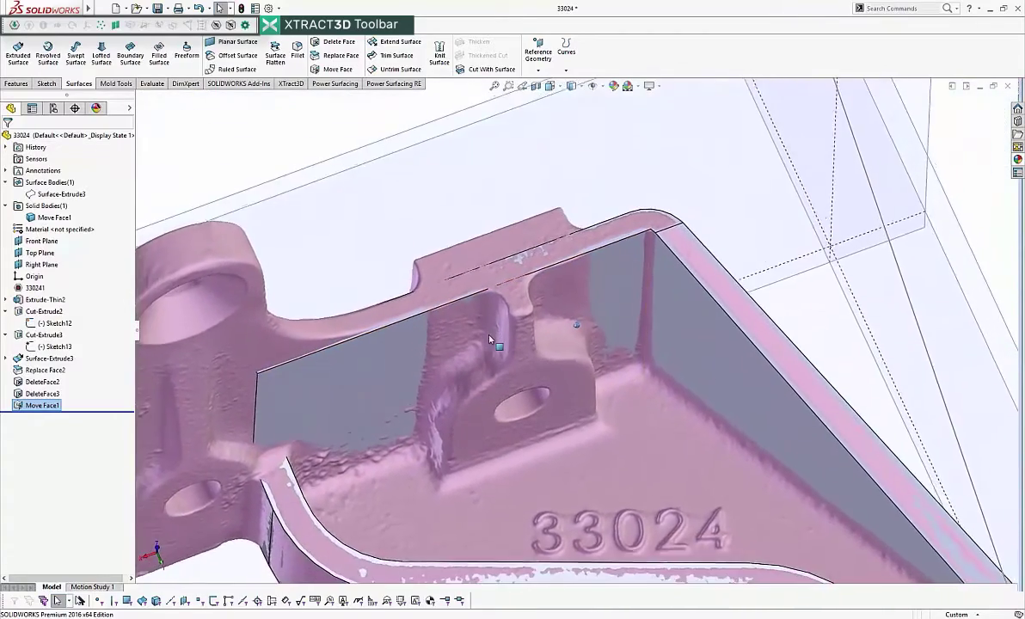
pyautogui.press('Right')
pyautogui.press('Right')
pyautogui.press('Right')
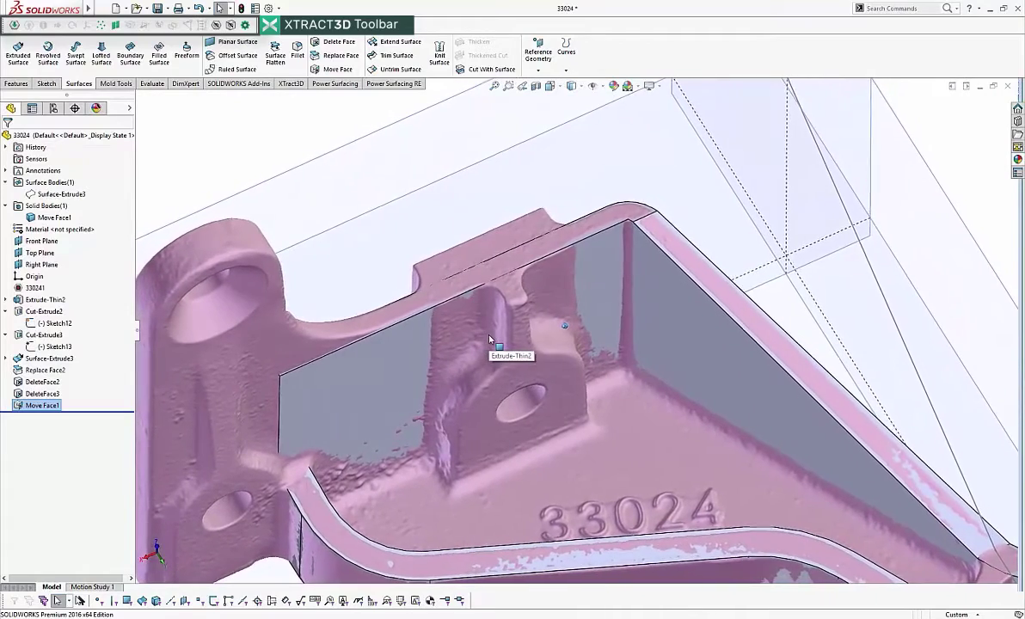
pyautogui.moveTo(490, 340); pyautogui.dragTo(439, 356, button='middle')
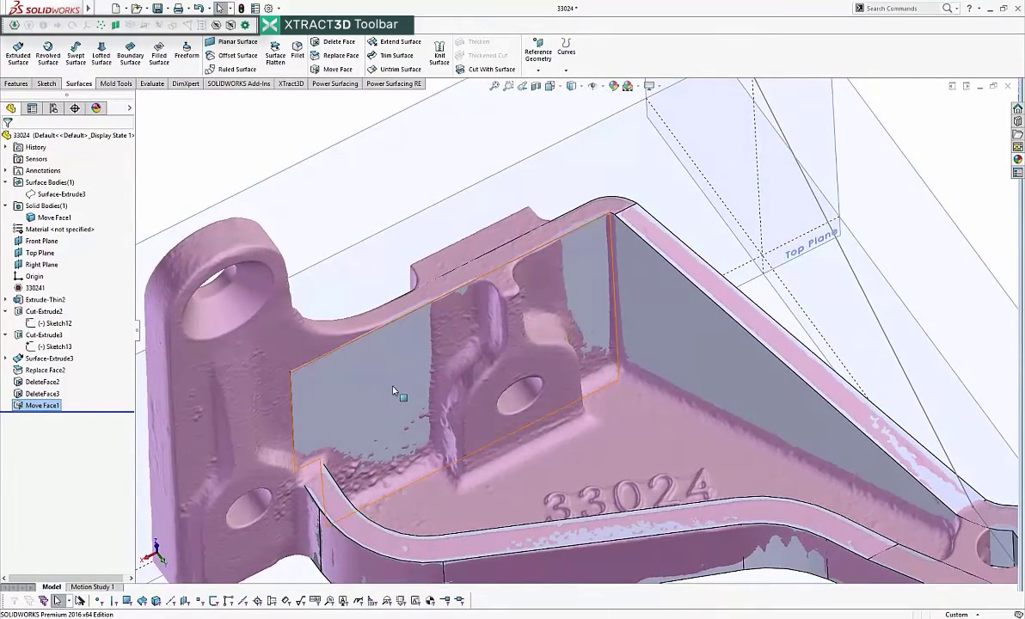
pyautogui.moveTo(394, 390); pyautogui.dragTo(394, 392, button='middle')
pyautogui.moveTo(360, 300); pyautogui.dragTo(409, 363, button='middle')
pyautogui.scroll(3, 381, 285)
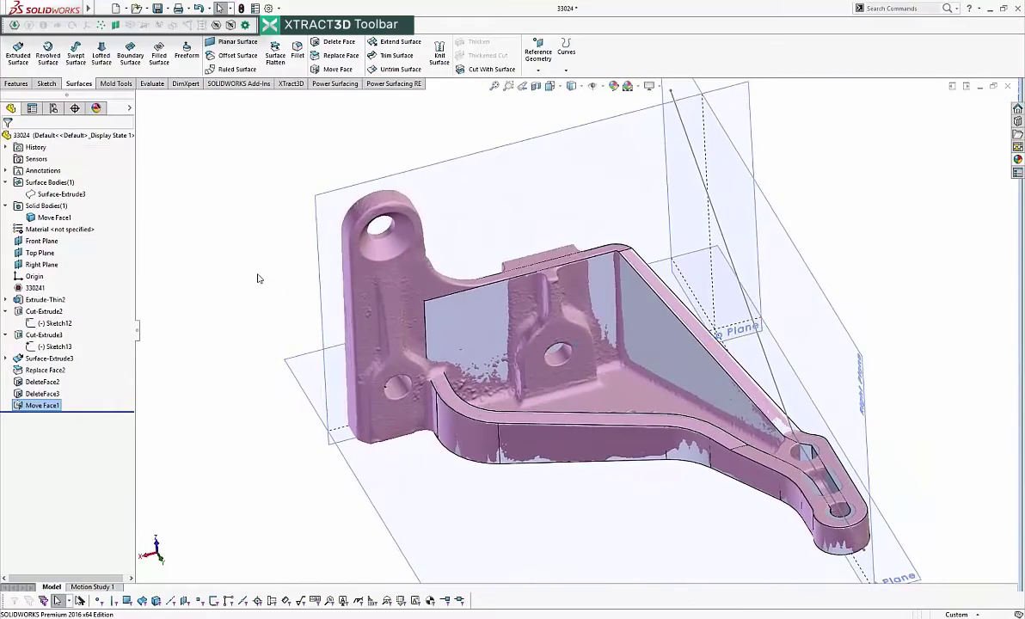
pyautogui.click(259, 278)
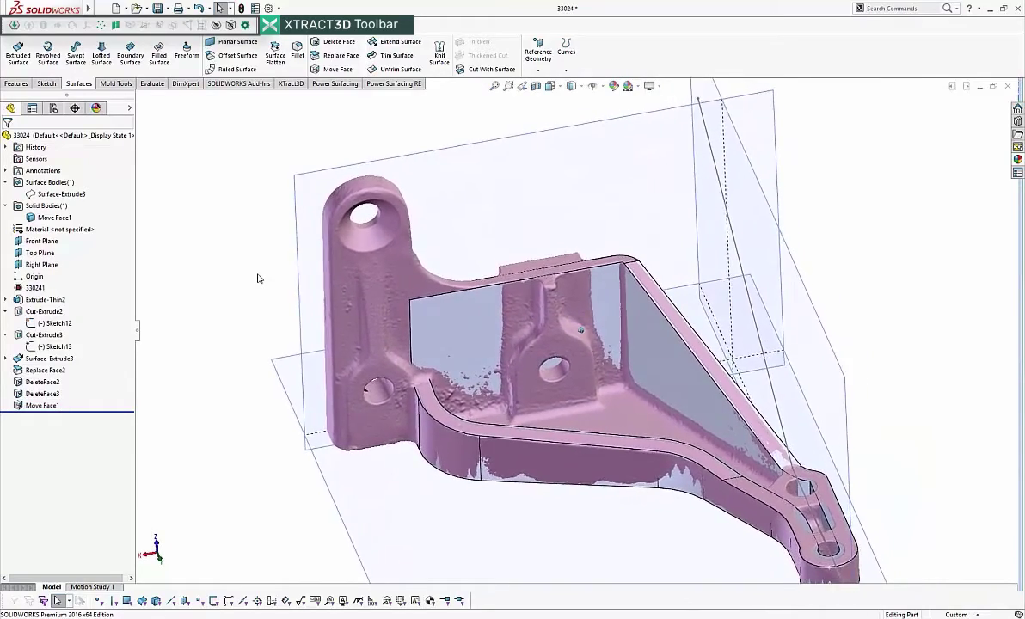
# - Fillet the sharp inner corner edge between the back wall and the sloped side wall with a 2 mm radius
pyautogui.scroll(-2, 488, 245)
pyautogui.scroll(-2, 550, 275)
pyautogui.click(578, 290)
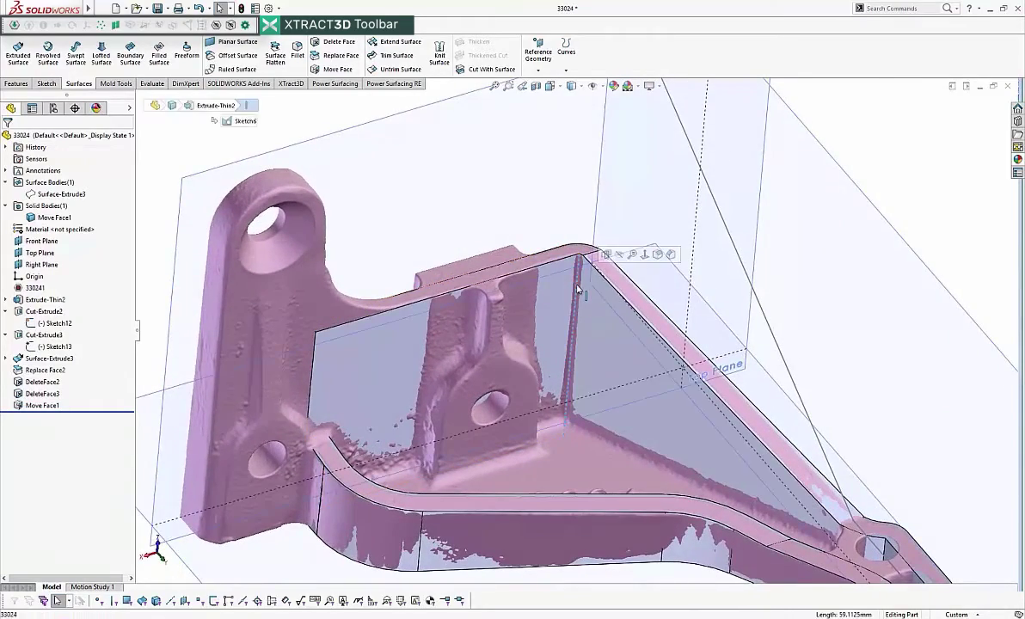
pyautogui.scroll(-1, 578, 289)
pyautogui.scroll(-3, 578, 289)
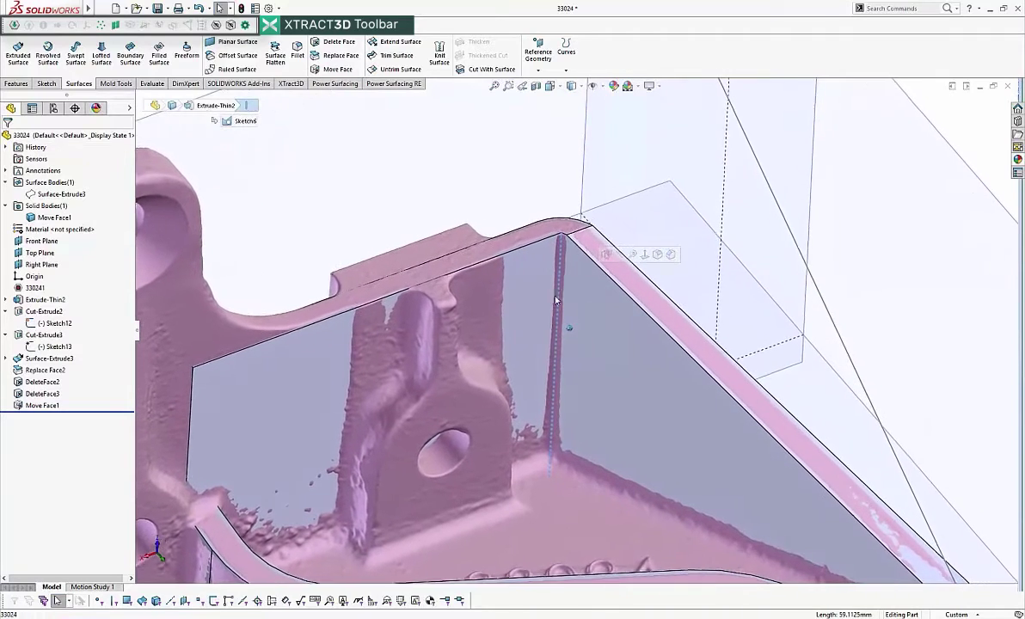
pyautogui.click(22, 86)
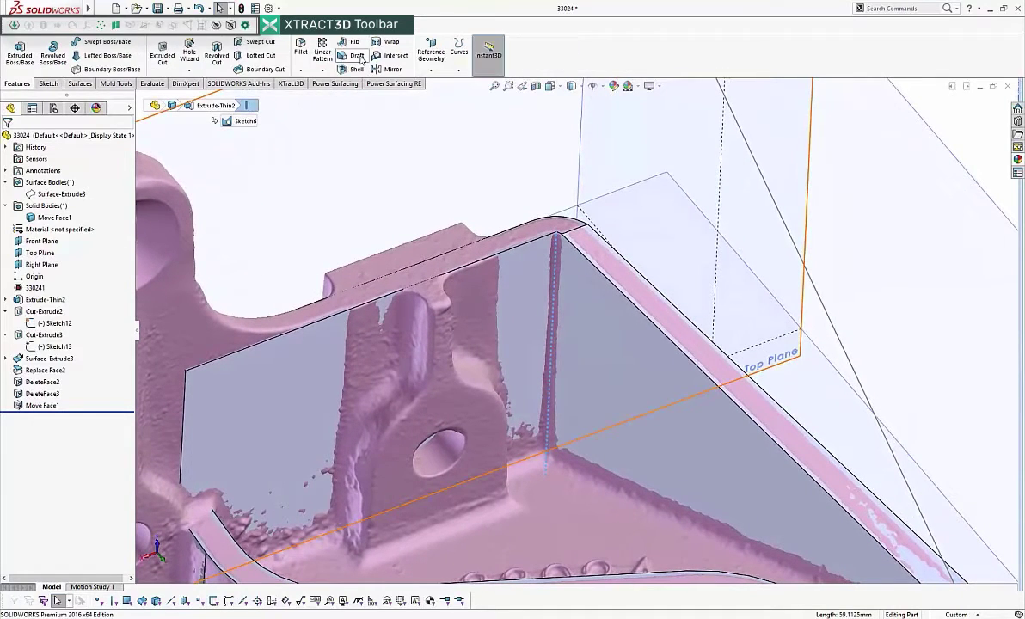
pyautogui.click(301, 48)
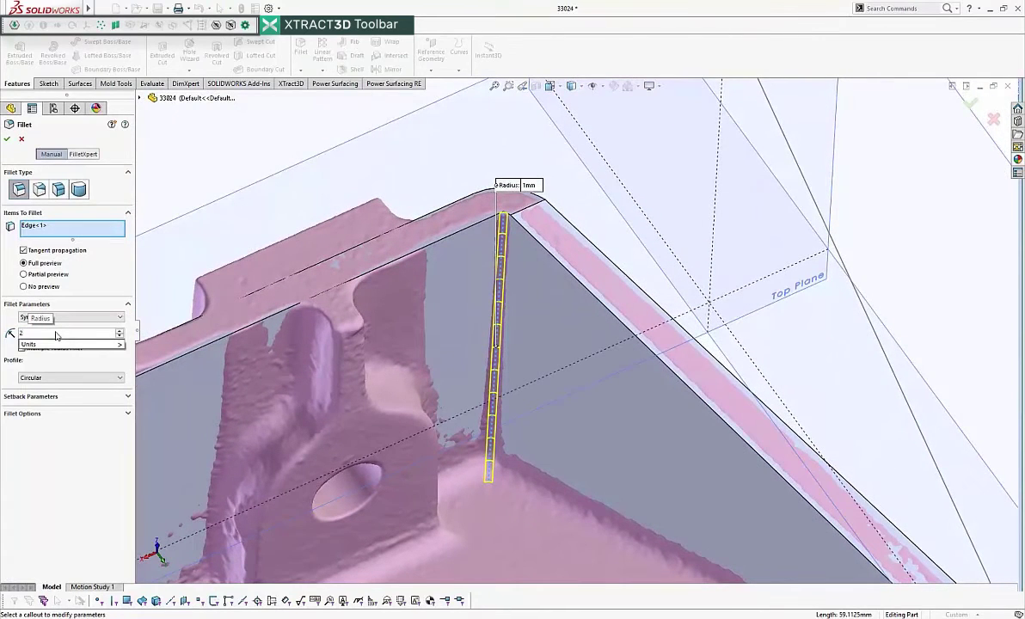
pyautogui.write('2')
pyautogui.press('Return')
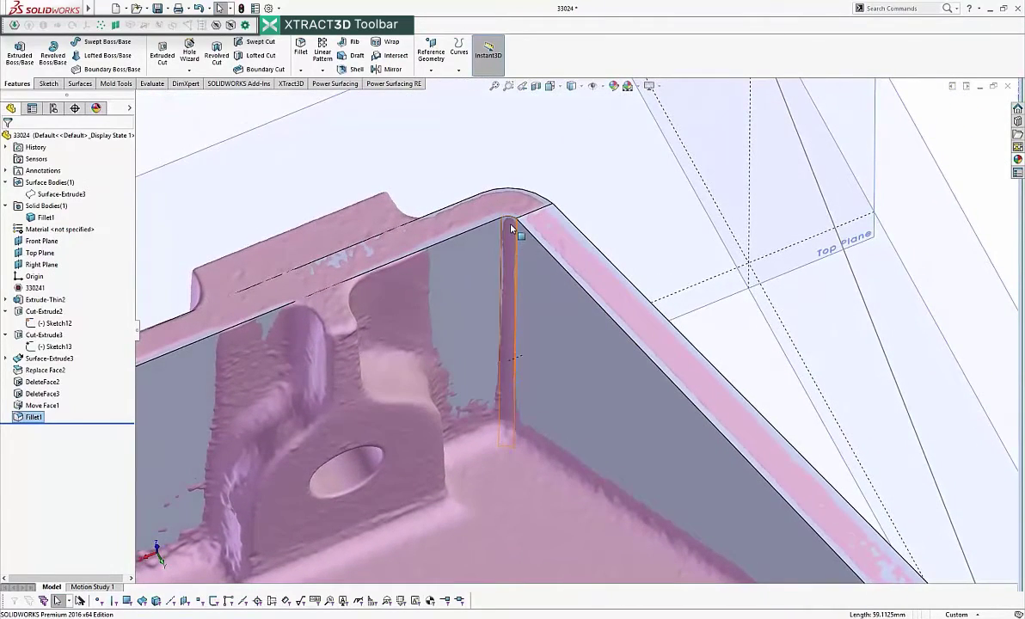
# - Create a reference plane parallel to the Top Plane through the midpoint of the short upper edge at the back wall's end
pyautogui.moveTo(511, 427); pyautogui.dragTo(511, 279, button='middle')
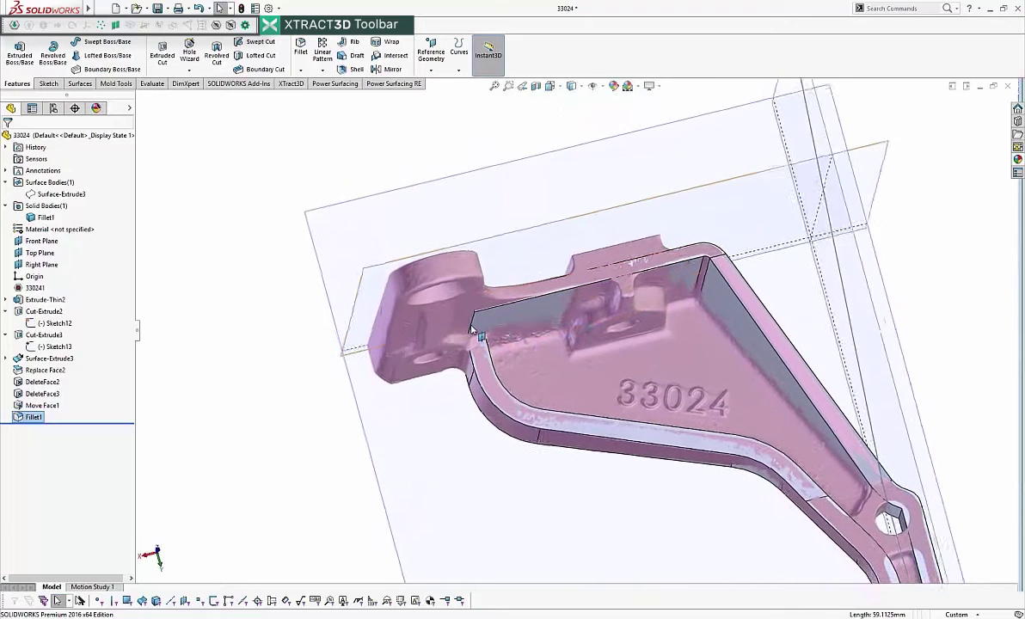
pyautogui.rightClick(476, 308)
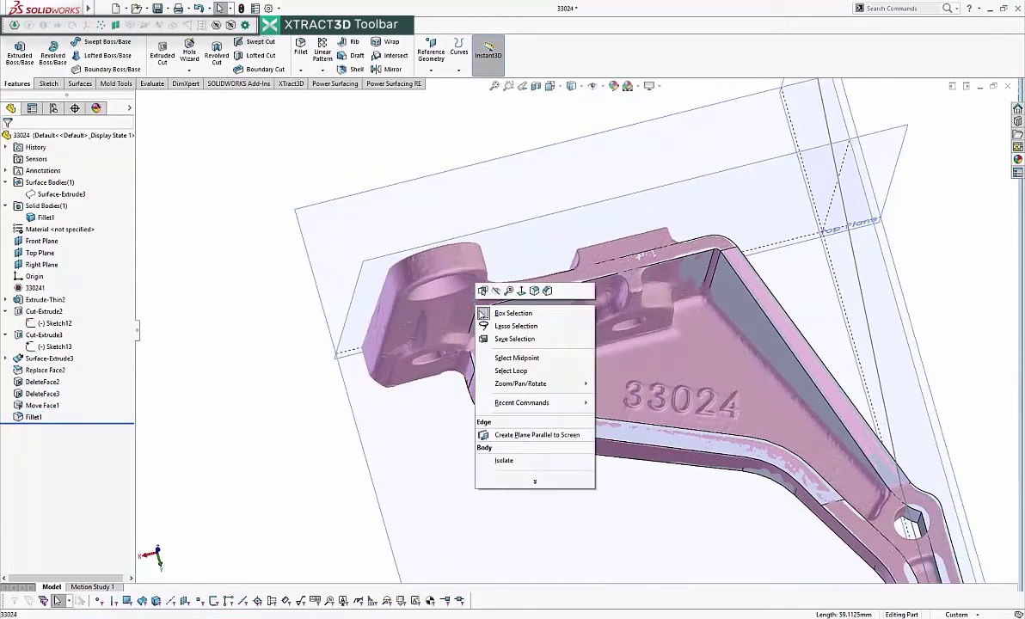
pyautogui.click(527, 360)
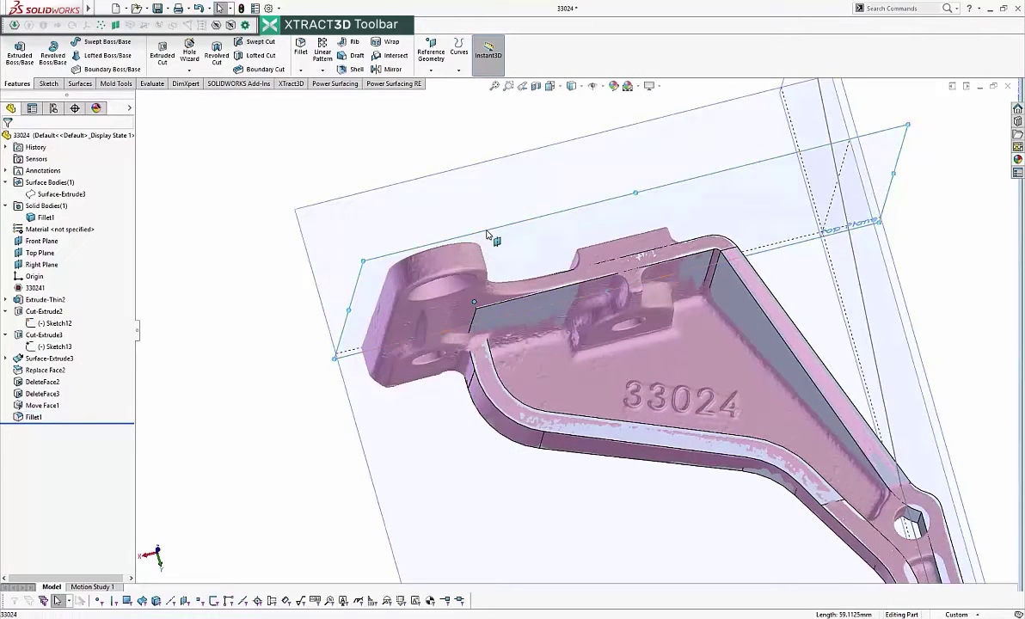
pyautogui.click(431, 58)
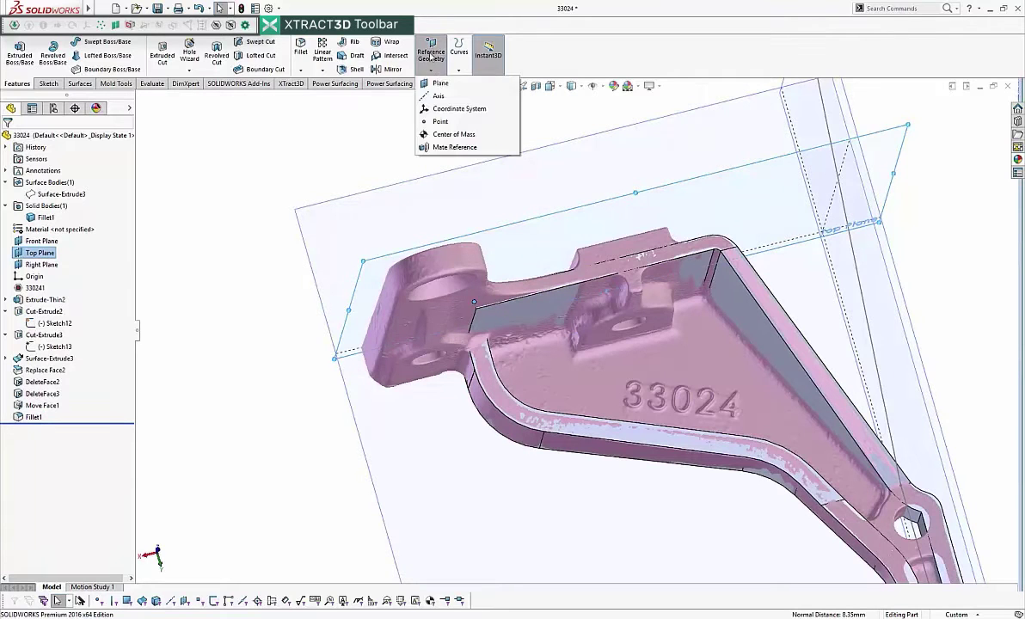
pyautogui.click(440, 84)
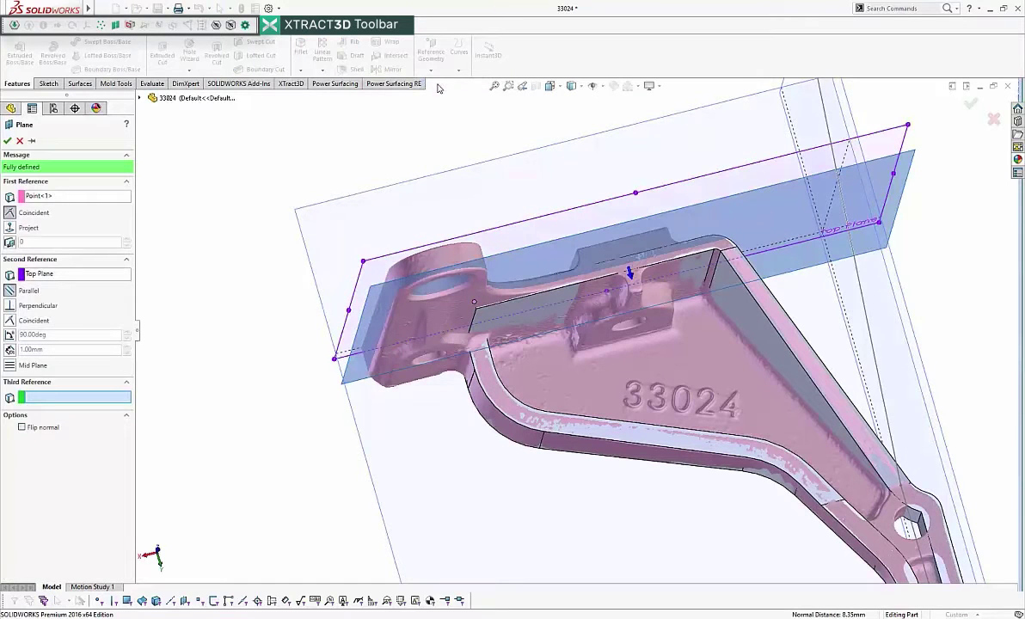
pyautogui.click(7, 142)
# - View the upright plate from the front and preview the scanned mesh's cross-section at the Top Plane
pyautogui.moveTo(561, 337); pyautogui.dragTo(515, 267, button='middle')
pyautogui.click(508, 298)
pyautogui.hotkey('ctrl', '8')
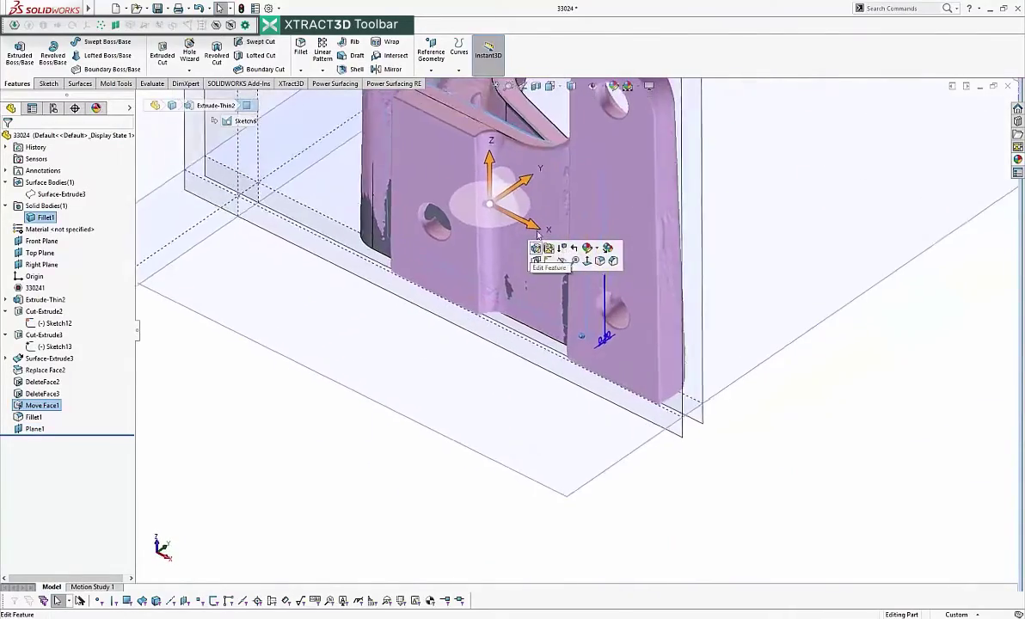
pyautogui.click(542, 203)
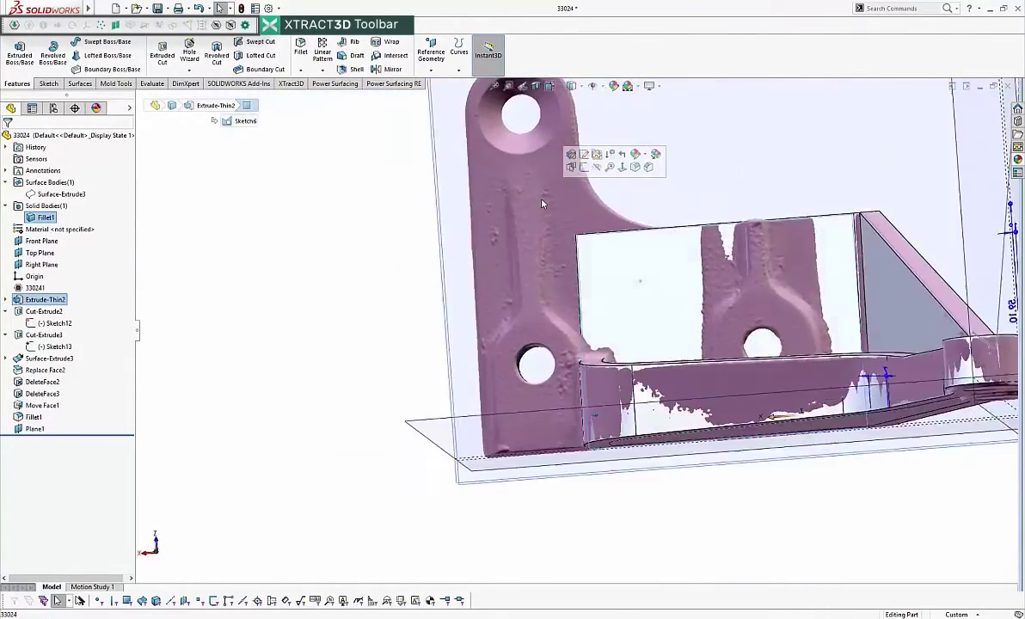
pyautogui.click(607, 227)
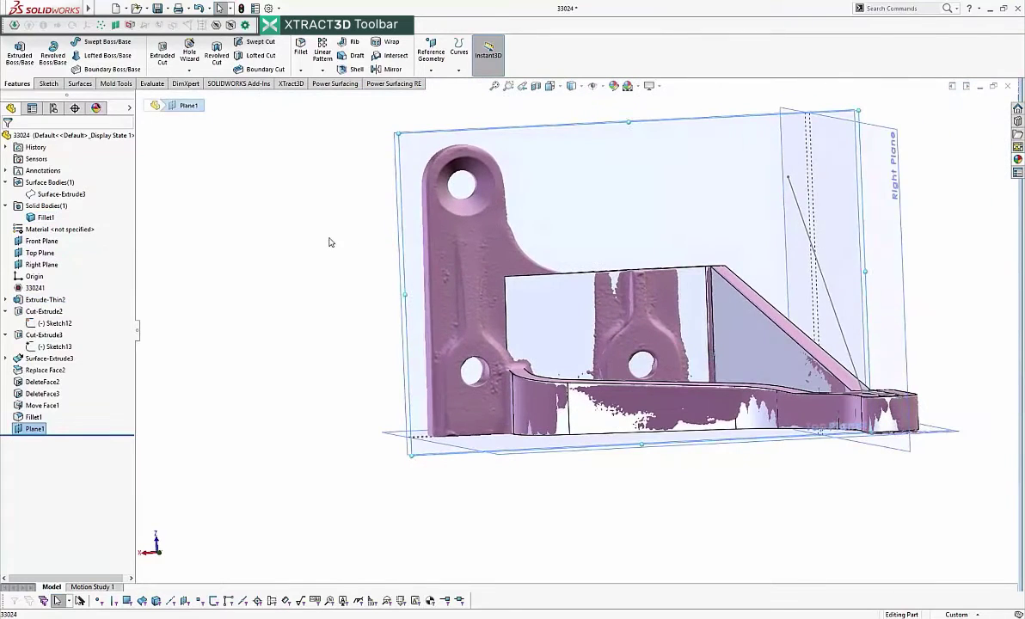
pyautogui.click(331, 242)
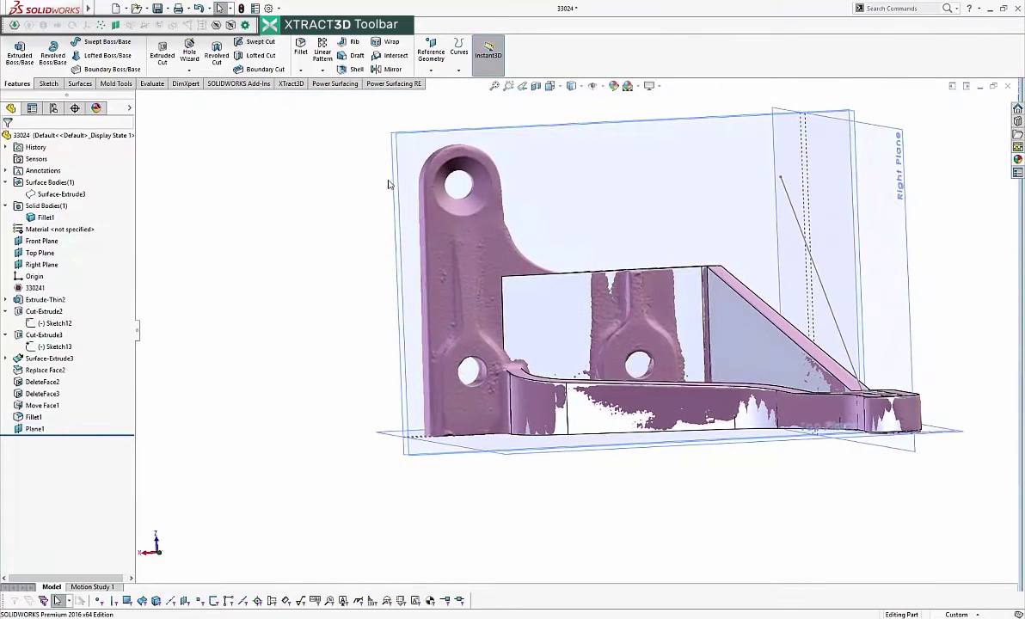
pyautogui.click(50, 84)
pyautogui.click(17, 53)
pyautogui.click(26, 58)
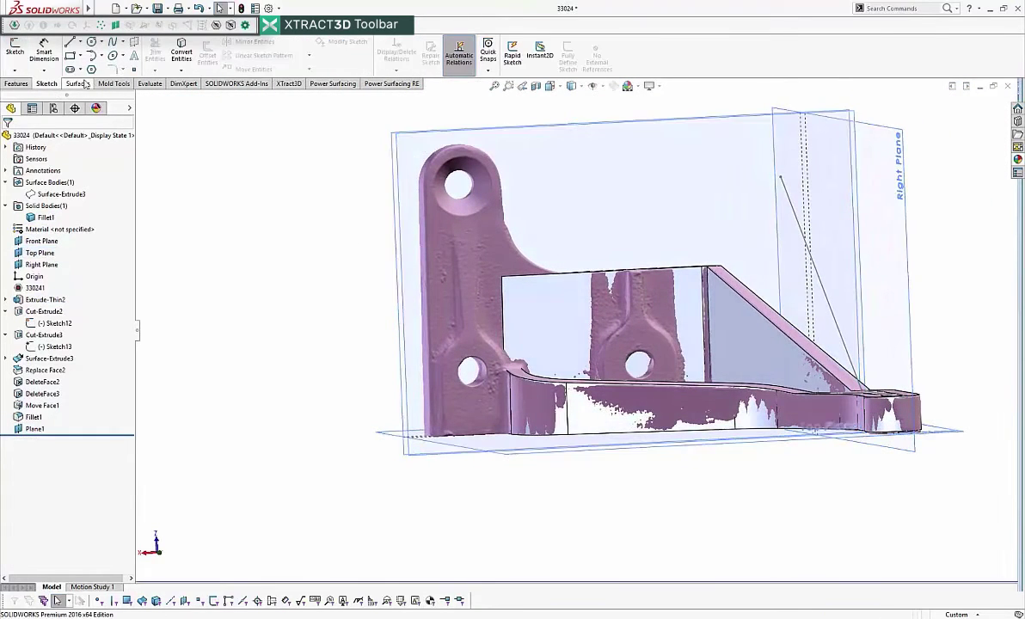
pyautogui.click(396, 203)
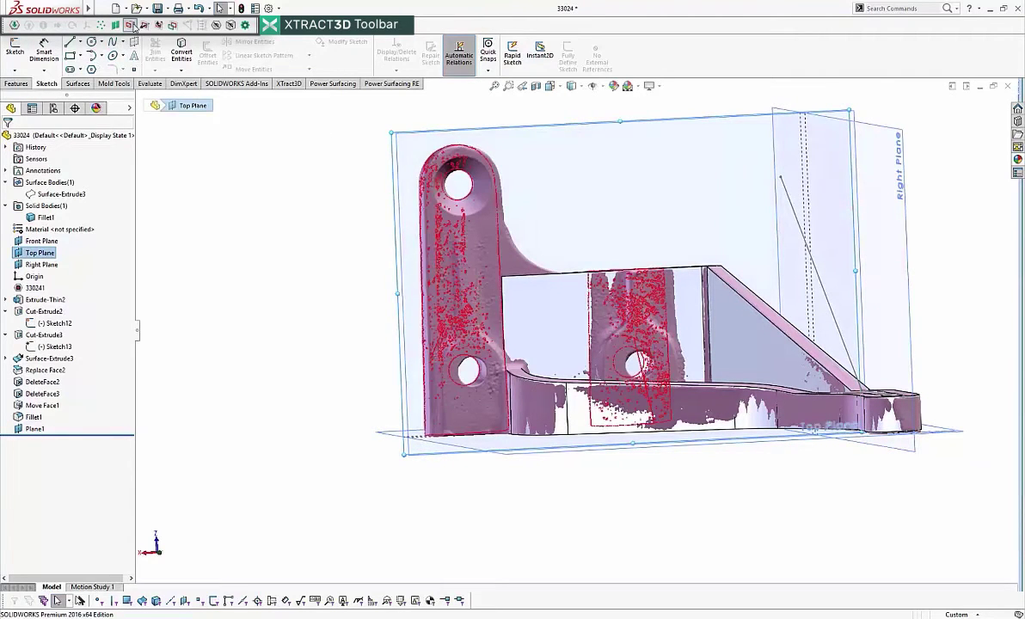
pyautogui.click(129, 24)
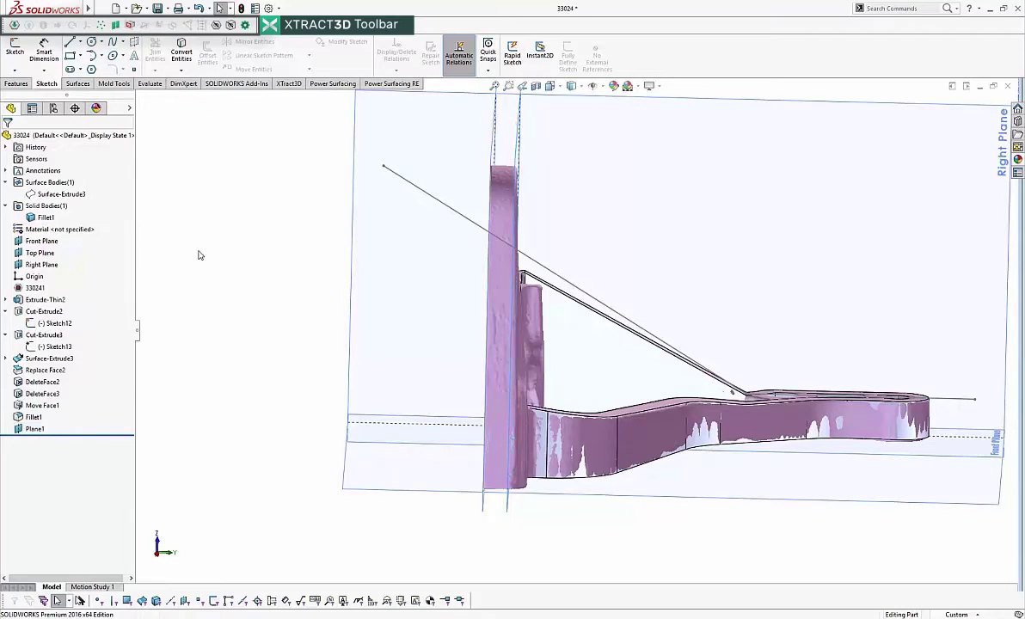
# - Show the scanned mesh's cross-section at Plane1
pyautogui.click(324, 355)
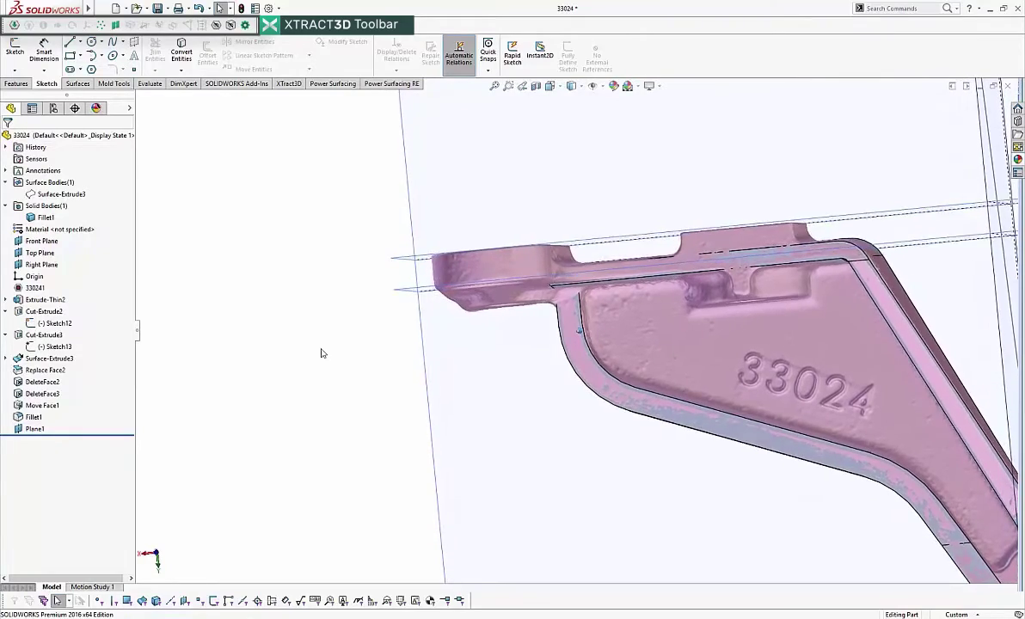
pyautogui.hotkey('ctrl', '7')
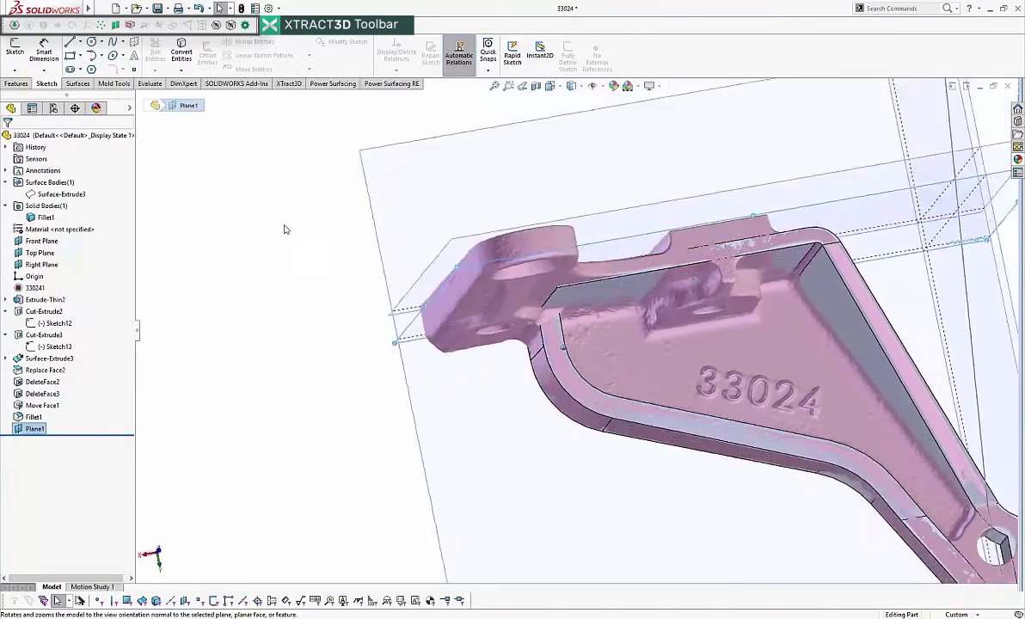
pyautogui.click(131, 27)
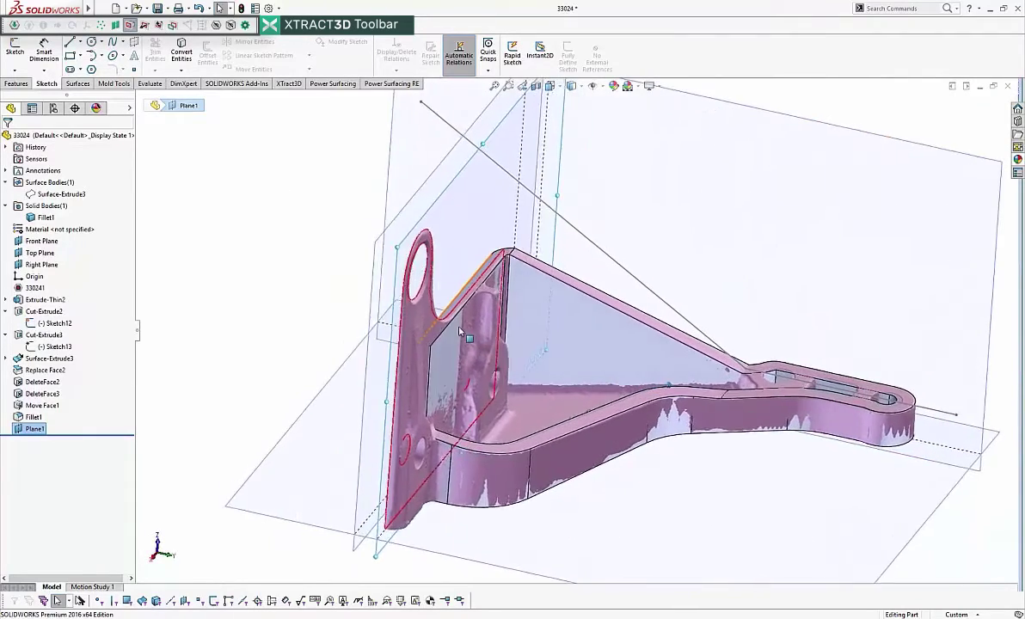
# - Shift the scanned mesh's section plane so it cuts through the mounting plates, and start a sketch on Plane1
pyautogui.click(149, 28)
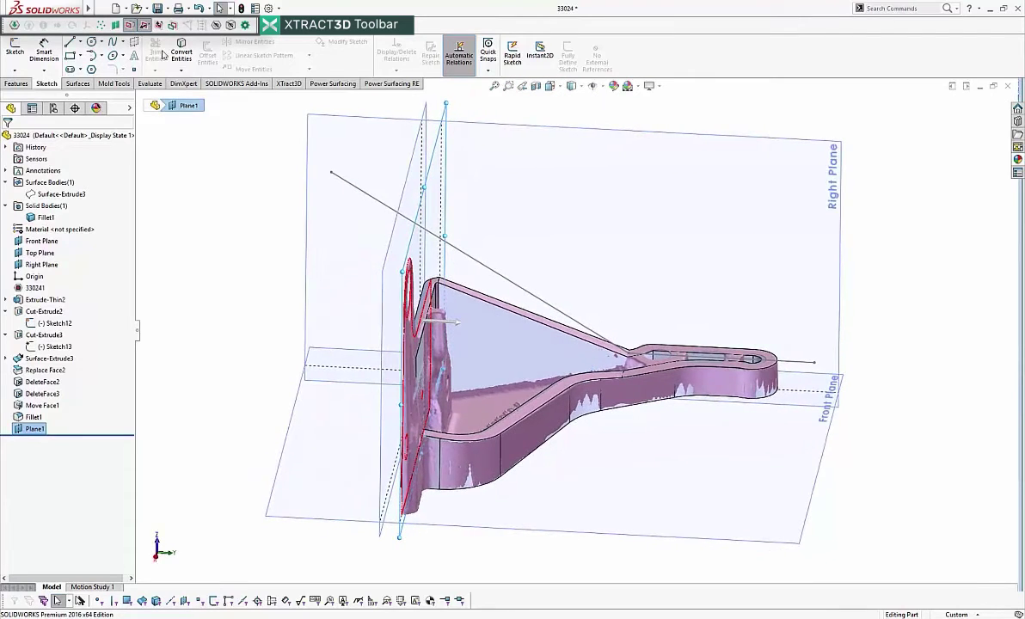
pyautogui.moveTo(453, 319); pyautogui.dragTo(415, 323)
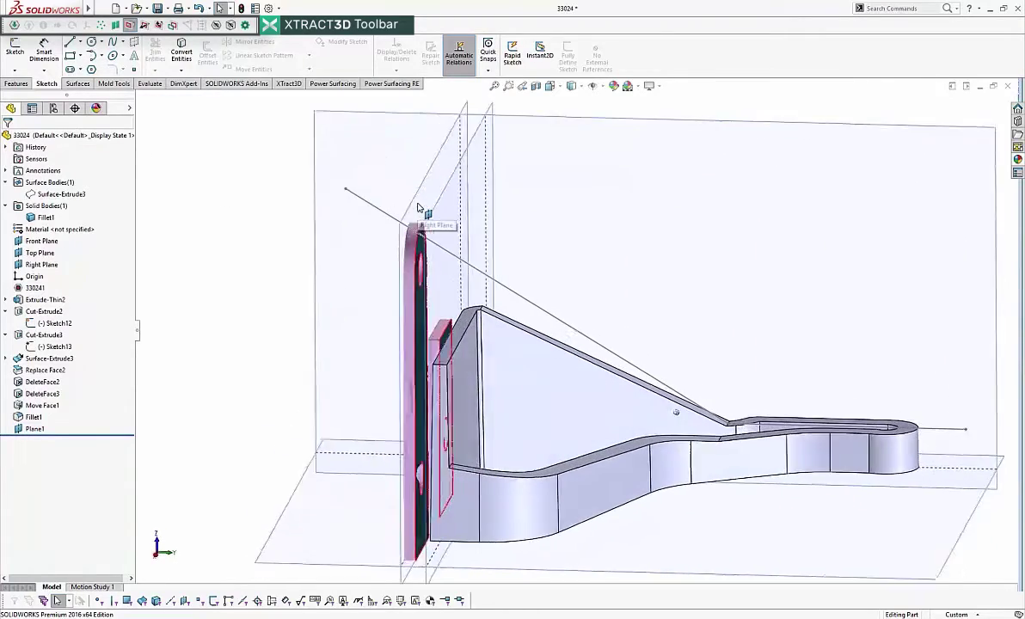
pyautogui.click(469, 197)
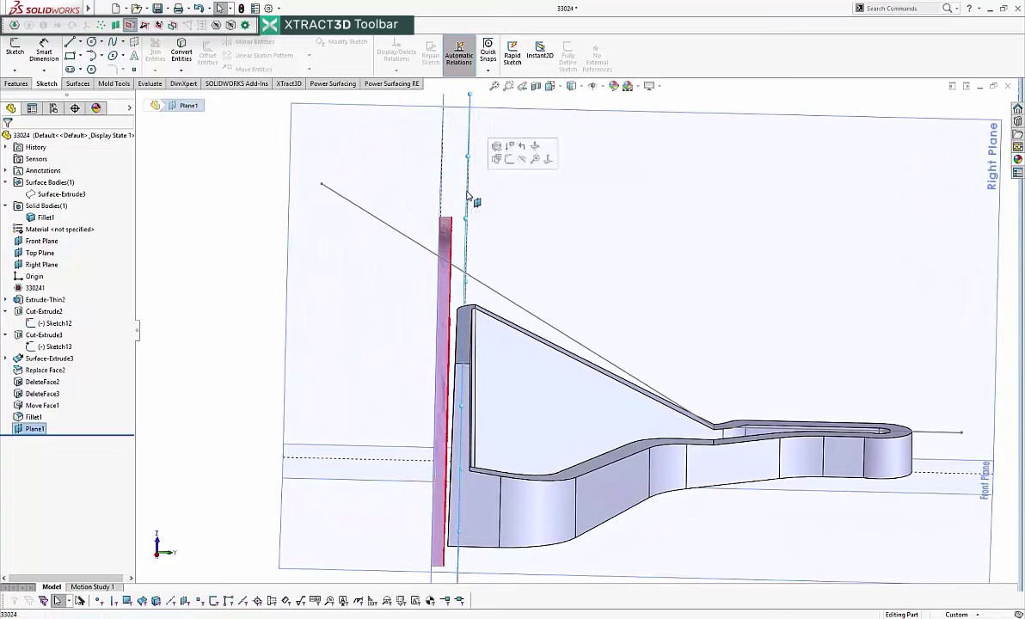
pyautogui.click(14, 50)
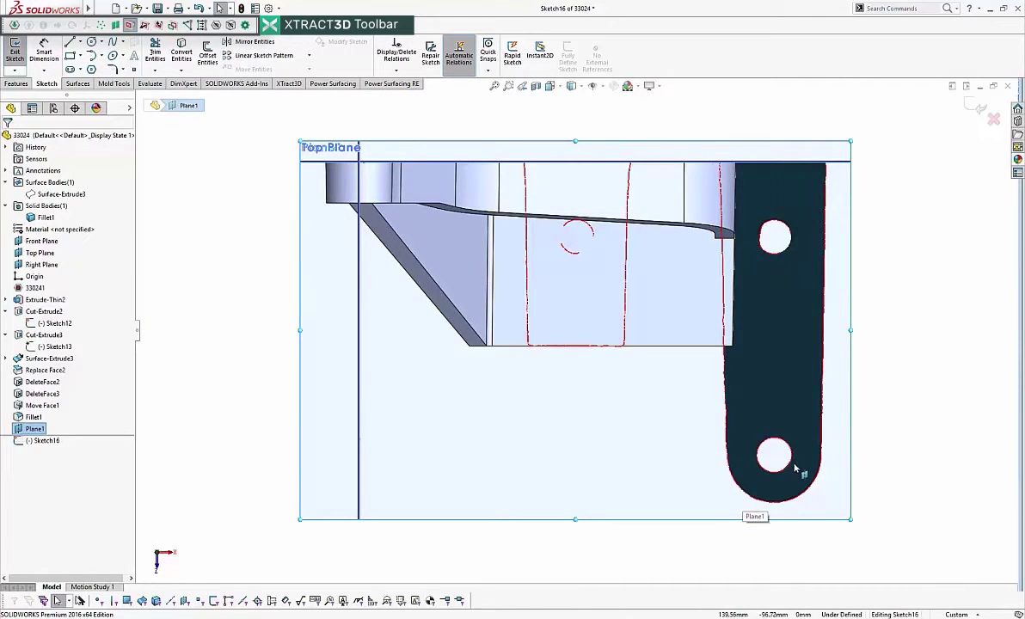
# - Readjust the mesh section offset until it cuts cleanly through all three mounting holes, and view Plane1 face-on
pyautogui.hotkey('ctrl', '7')
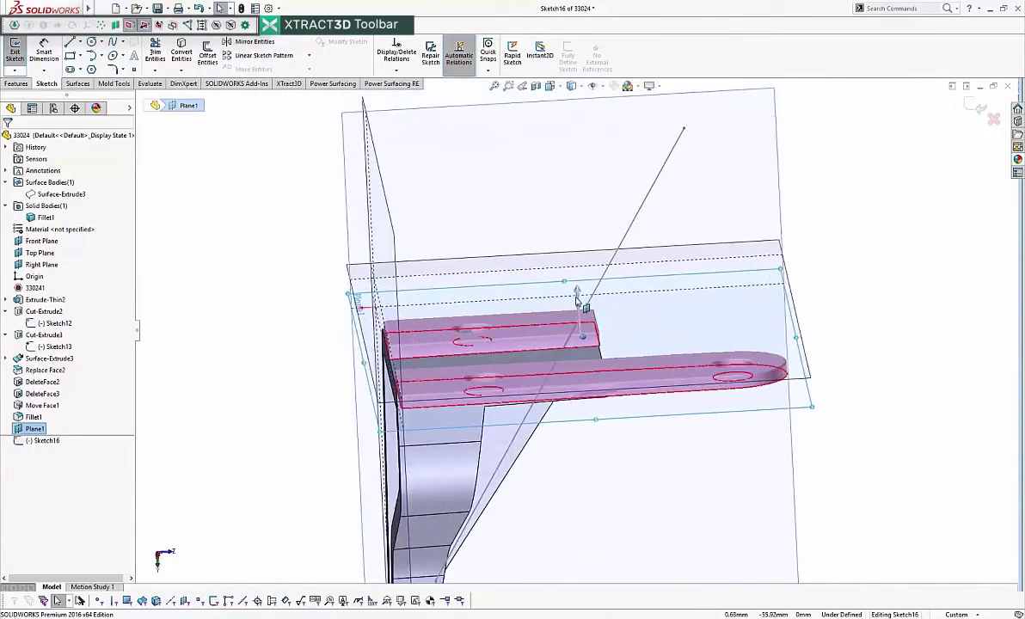
pyautogui.moveTo(592, 306); pyautogui.dragTo(582, 332)
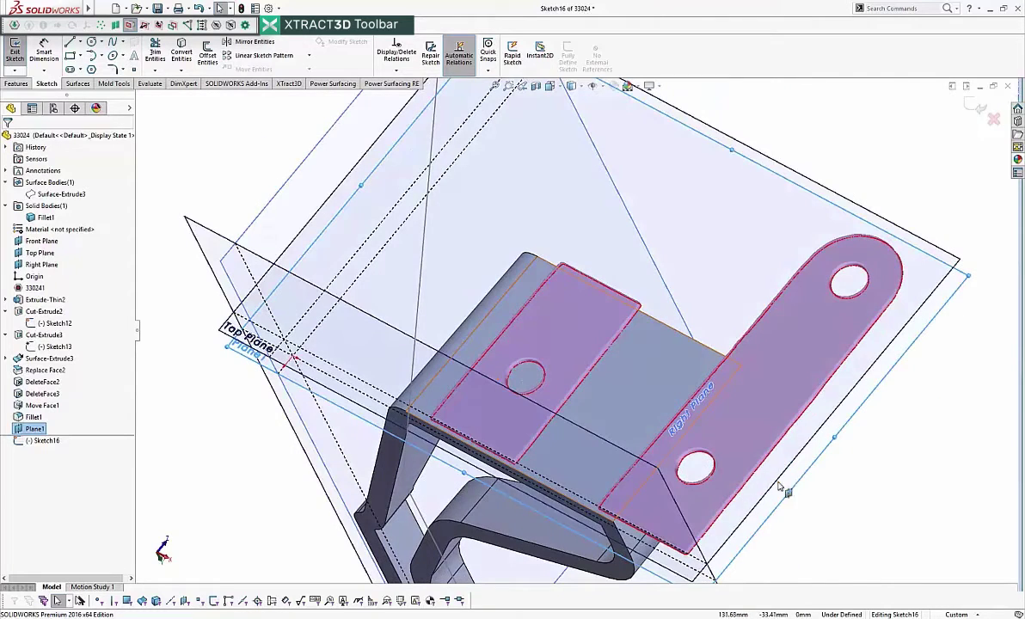
pyautogui.click(959, 394)
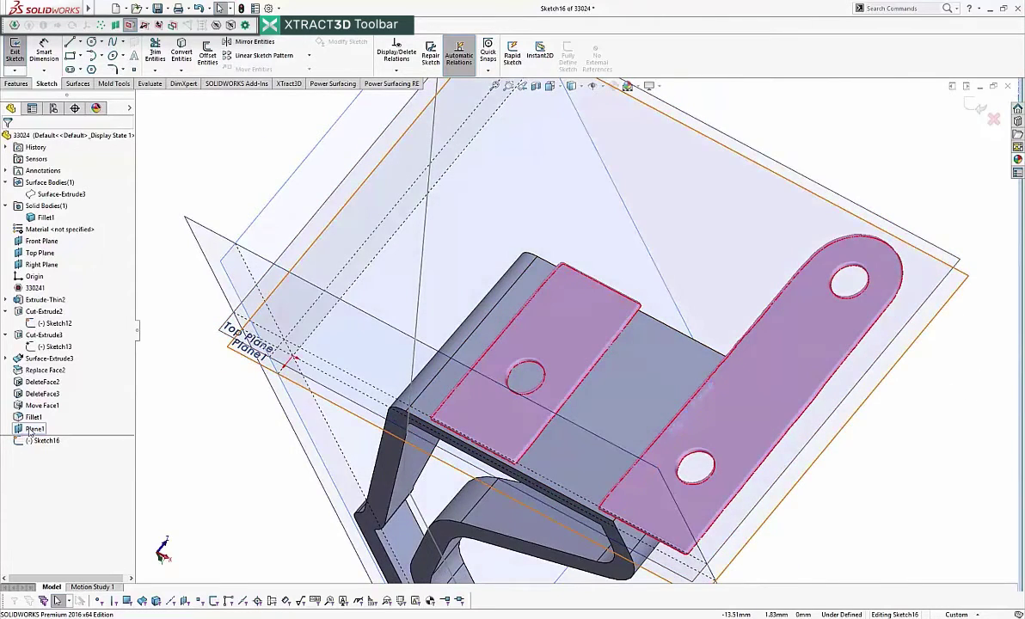
pyautogui.click(33, 428)
pyautogui.hotkey('ctrl', '8')
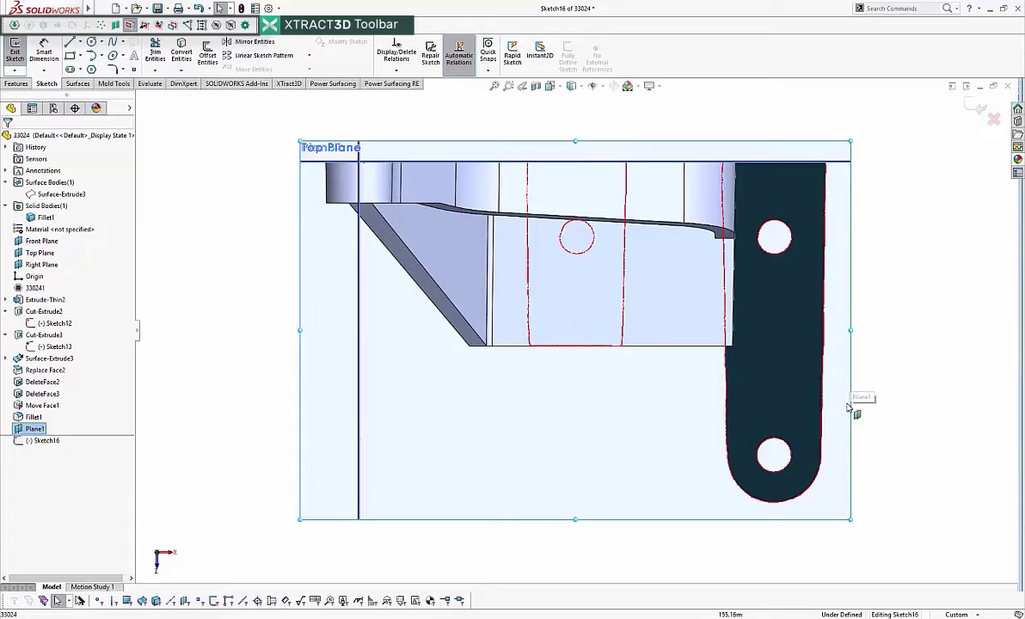
# - Sketch three rough circles over the mesh's mounting holes, two on the long plate and one on the short plate
pyautogui.click(91, 43)
pyautogui.moveTo(775, 454); pyautogui.dragTo(784, 467)
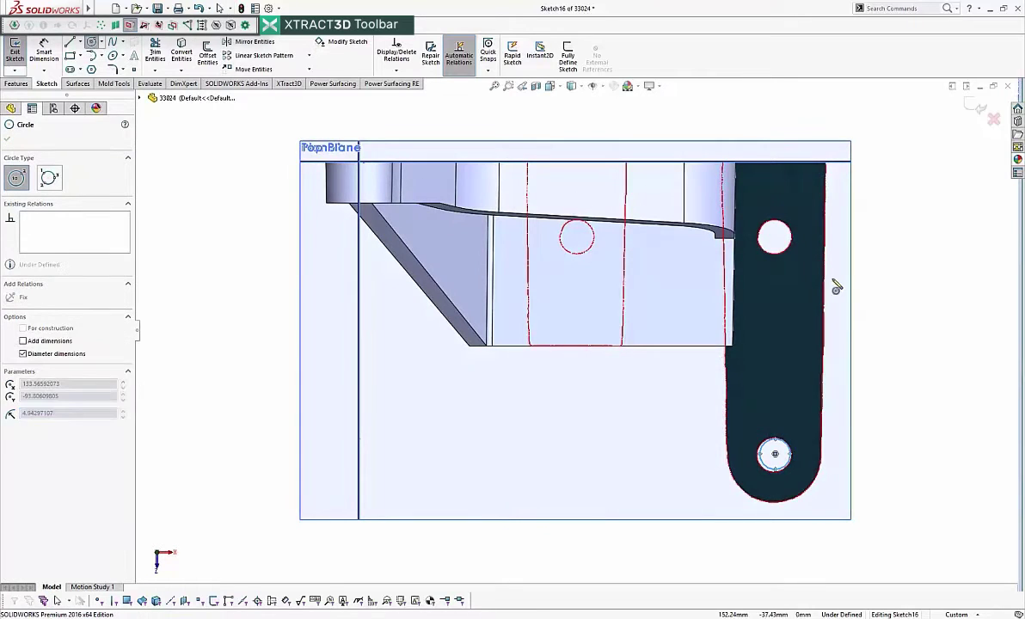
pyautogui.click(775, 237)
pyautogui.click(785, 256)
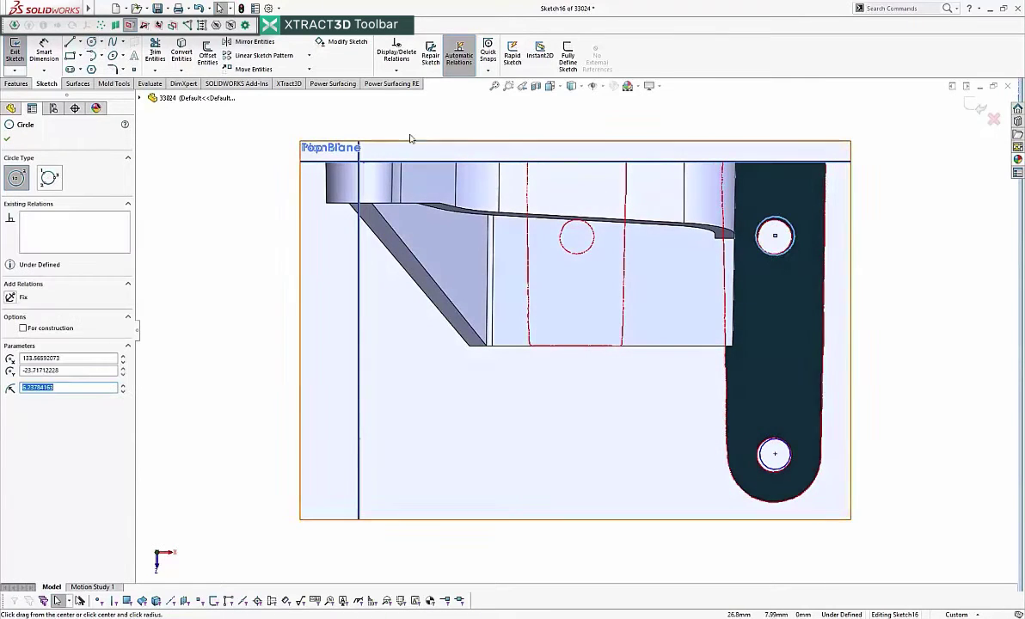
pyautogui.click(577, 235)
pyautogui.click(590, 247)
pyautogui.press('Escape')
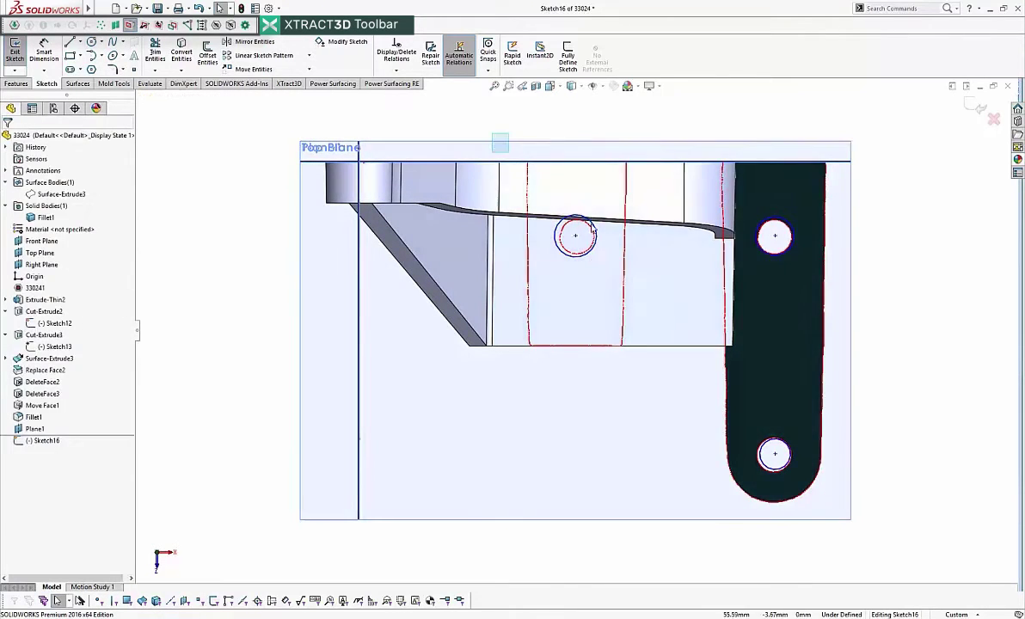
# - Fit the three circles to the mesh section's hole outlines, resizing the short plate's circle closer to its hole
pyautogui.moveTo(458, 123); pyautogui.dragTo(881, 517)
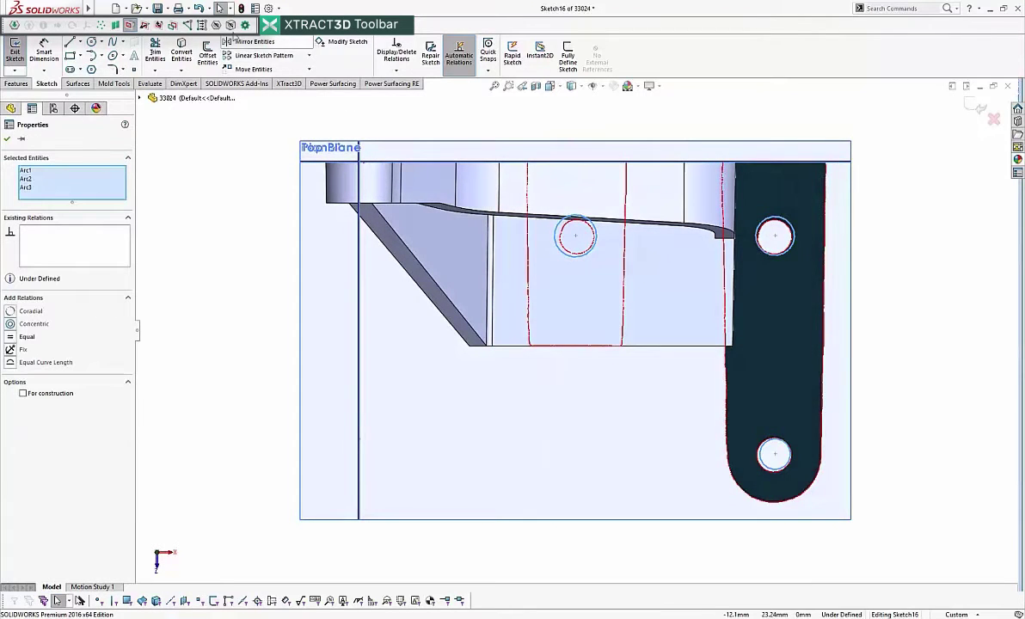
pyautogui.click(206, 25)
pyautogui.click(873, 265)
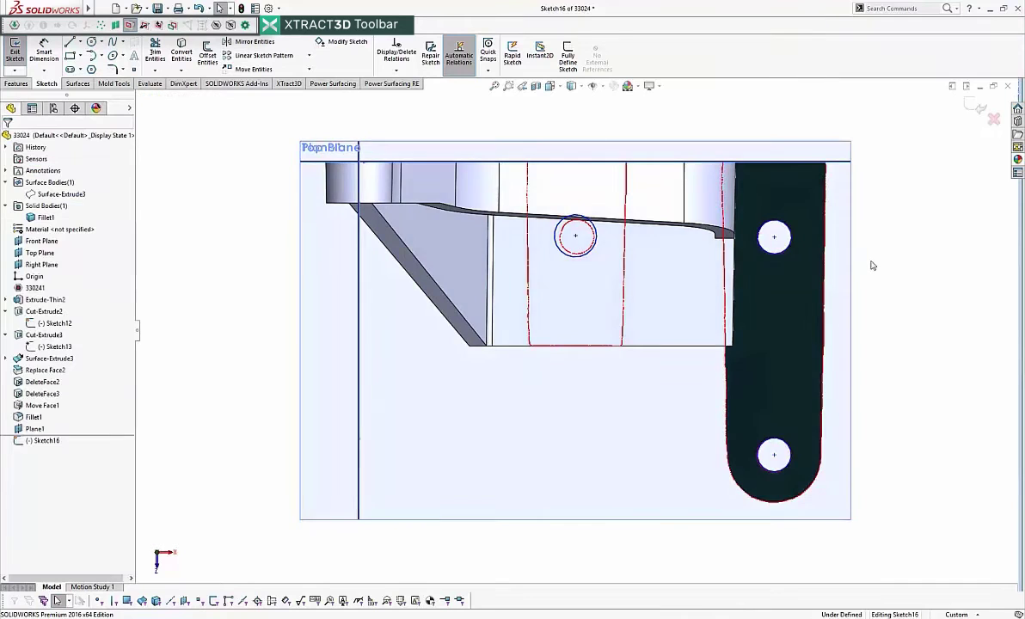
pyautogui.scroll(-3, 633, 289)
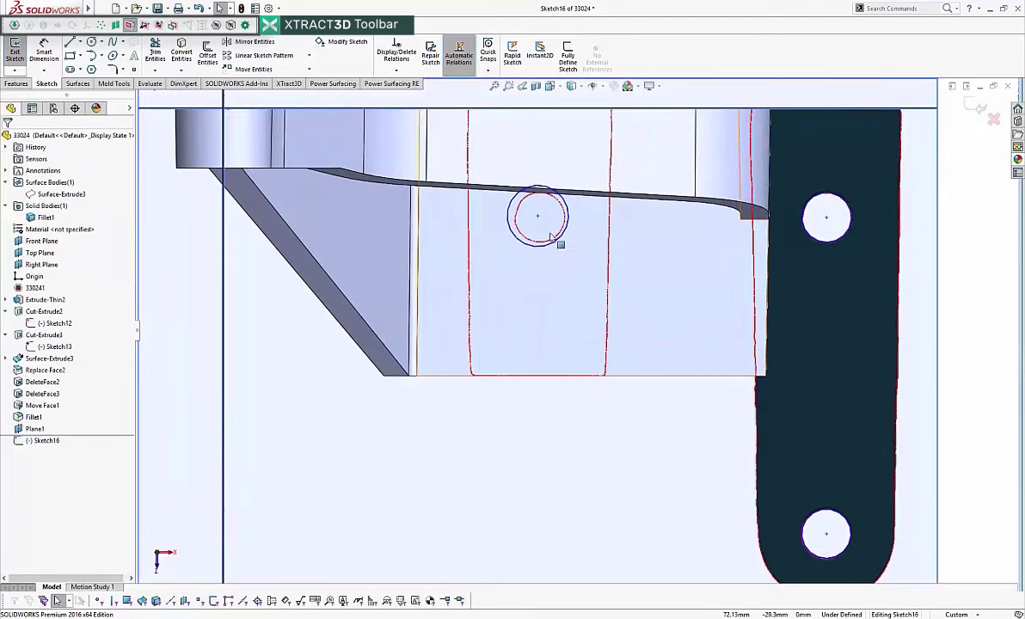
pyautogui.moveTo(558, 235)
pyautogui.mouseDown()
pyautogui.moveTo(544, 221)
pyautogui.moveTo(559, 237)
pyautogui.mouseUp()
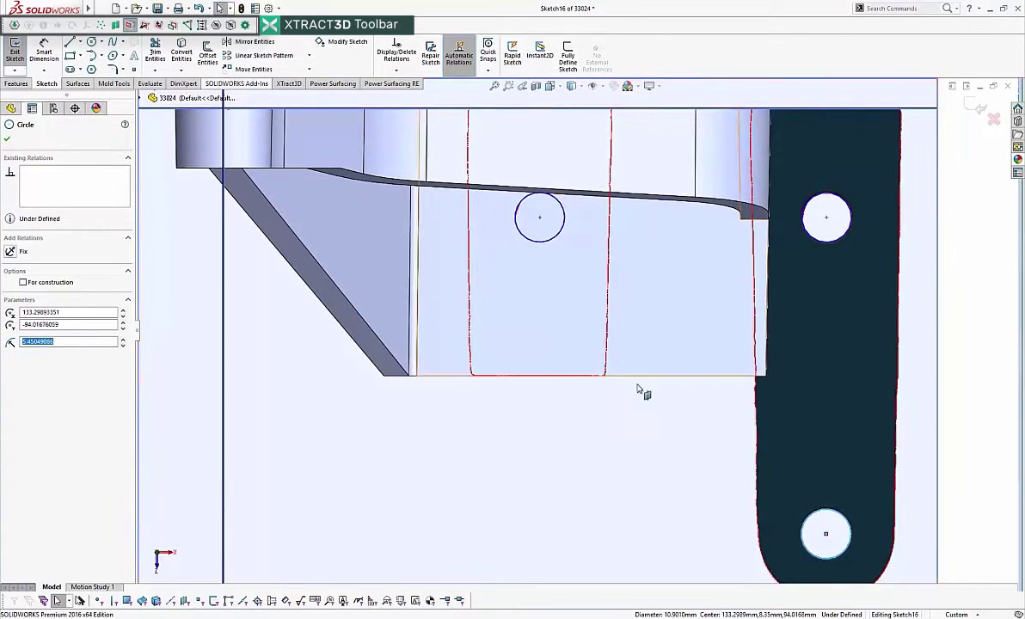
# - Check the radii of the fitted circles on the long mounting plate
pyautogui.click(672, 404)
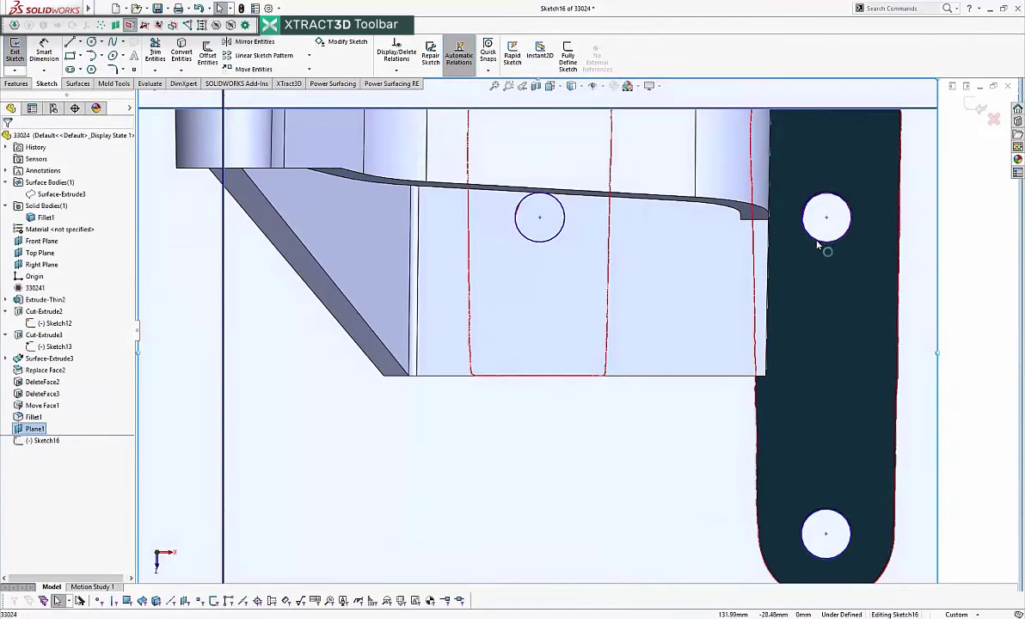
pyautogui.click(818, 246)
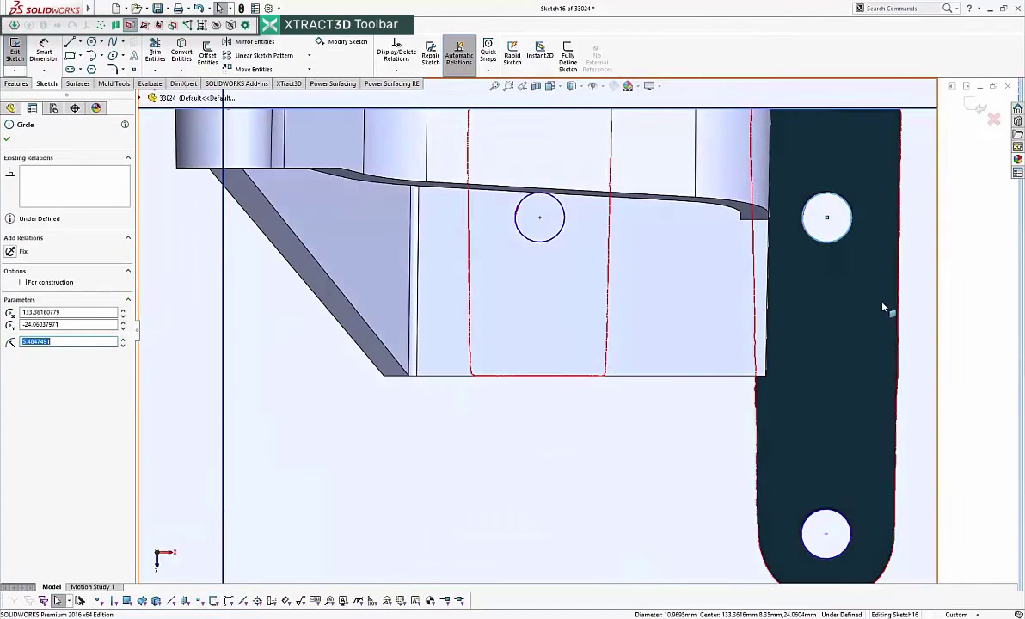
pyautogui.write('5.5')
pyautogui.press('Return')
pyautogui.click(966, 339)
pyautogui.scroll(3, 868, 363)
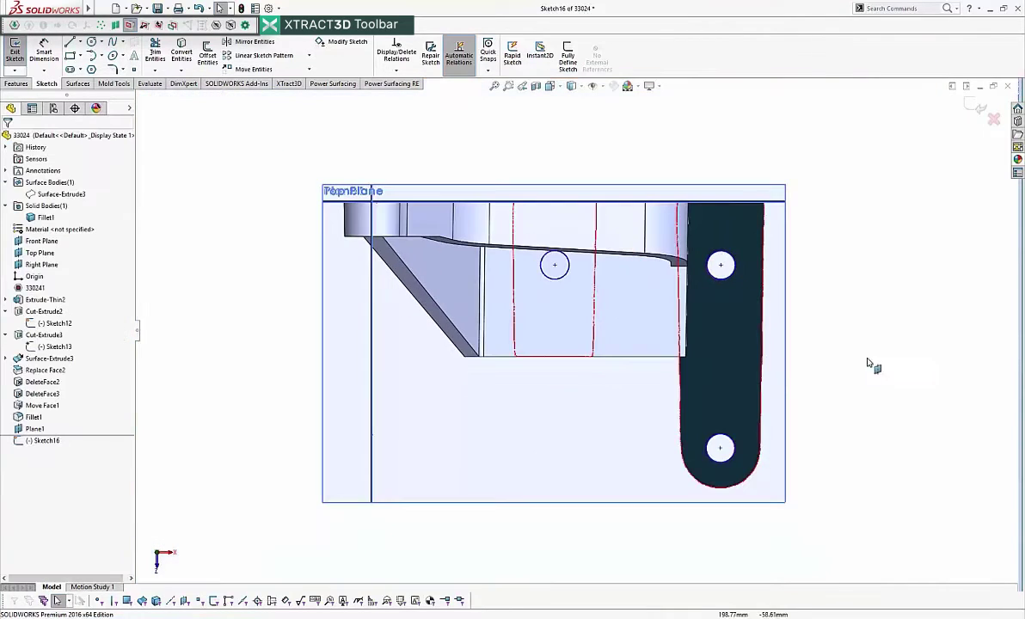
# - Measure the distance between the centers of the two circles on the long mounting plate
pyautogui.click(721, 266)
pyautogui.keyDown('ctrl'); pyautogui.click(721, 449); pyautogui.keyUp('ctrl')
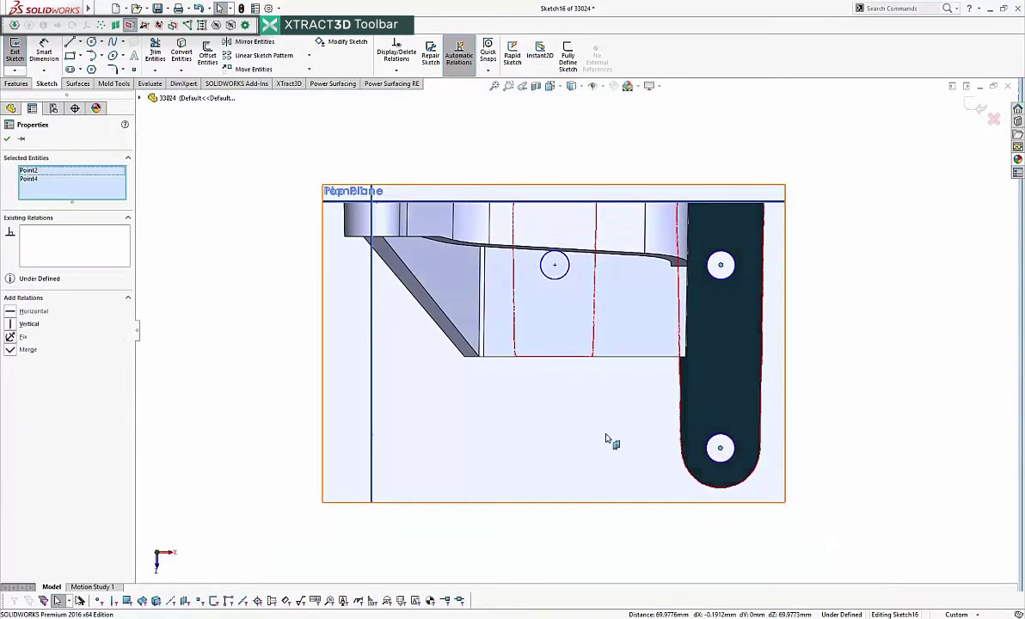
pyautogui.press('m')
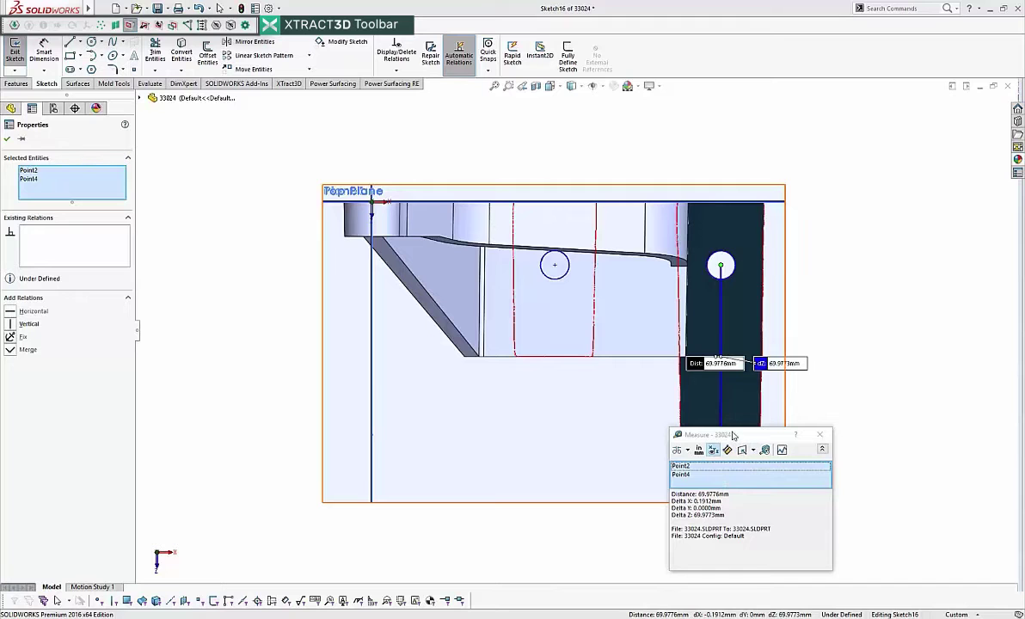
pyautogui.moveTo(733, 436)
pyautogui.mouseDown()
pyautogui.moveTo(887, 400)
pyautogui.moveTo(888, 376)
pyautogui.mouseUp()
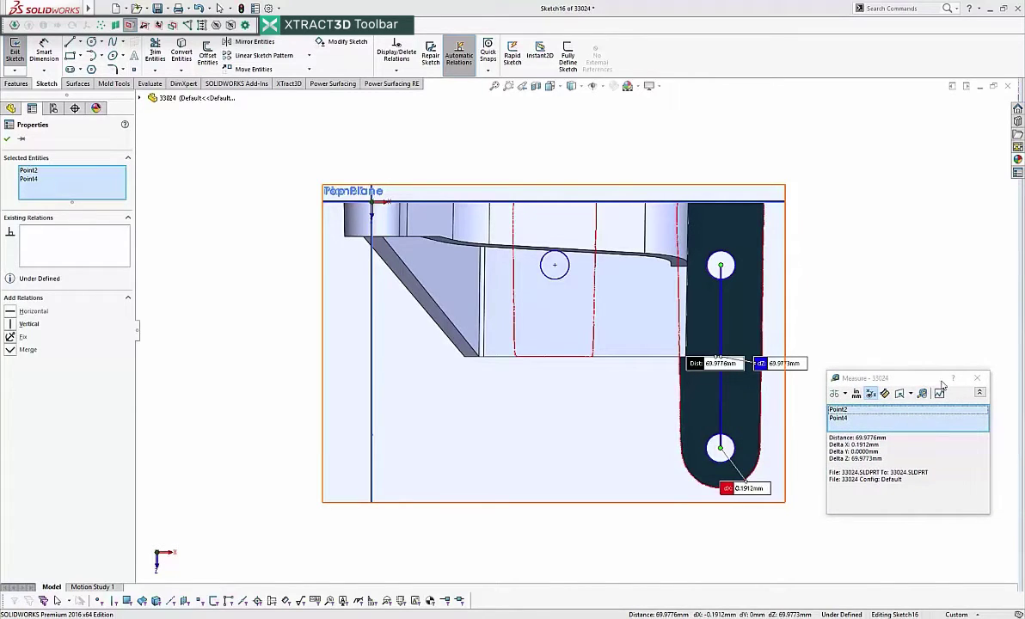
pyautogui.click(981, 382)
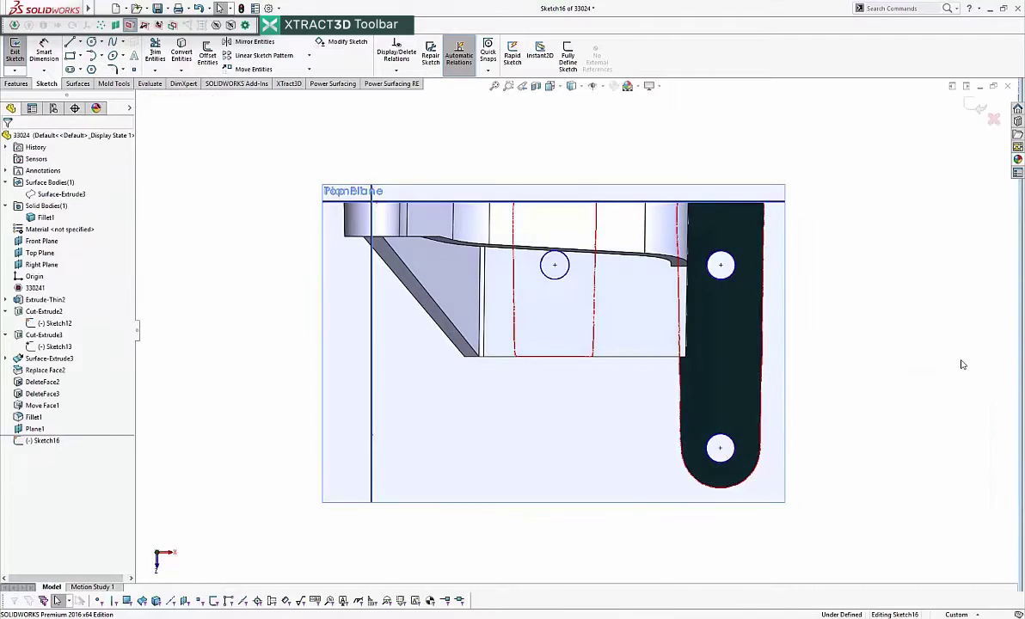
# - Measure the center distance between the long plate's upper circle and the short plate's circle
pyautogui.click(731, 258)
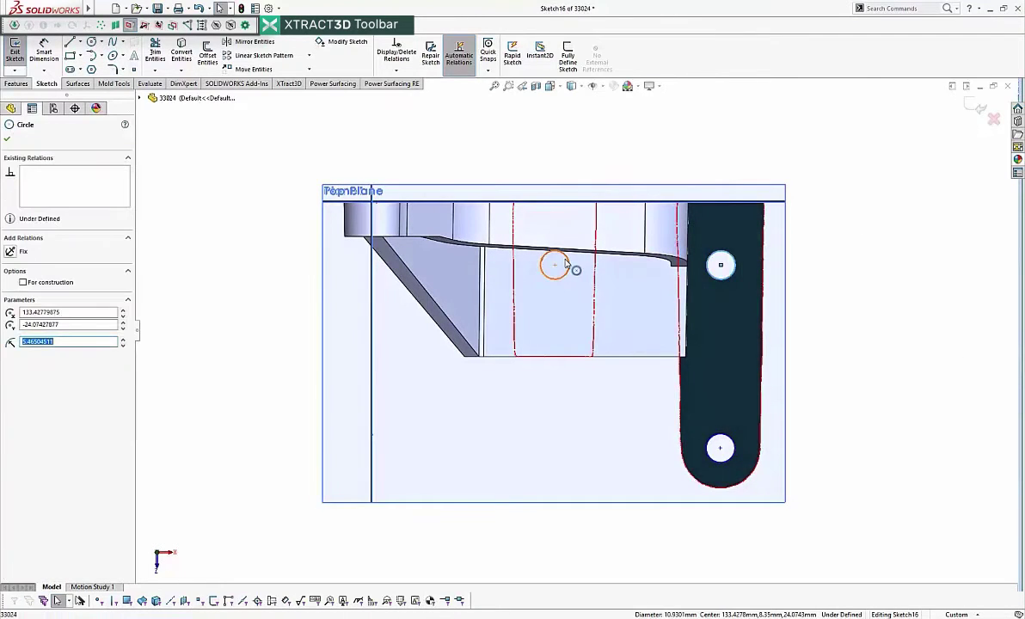
pyautogui.keyDown('ctrl'); pyautogui.click(567, 264); pyautogui.keyUp('ctrl')
pyautogui.press('m')
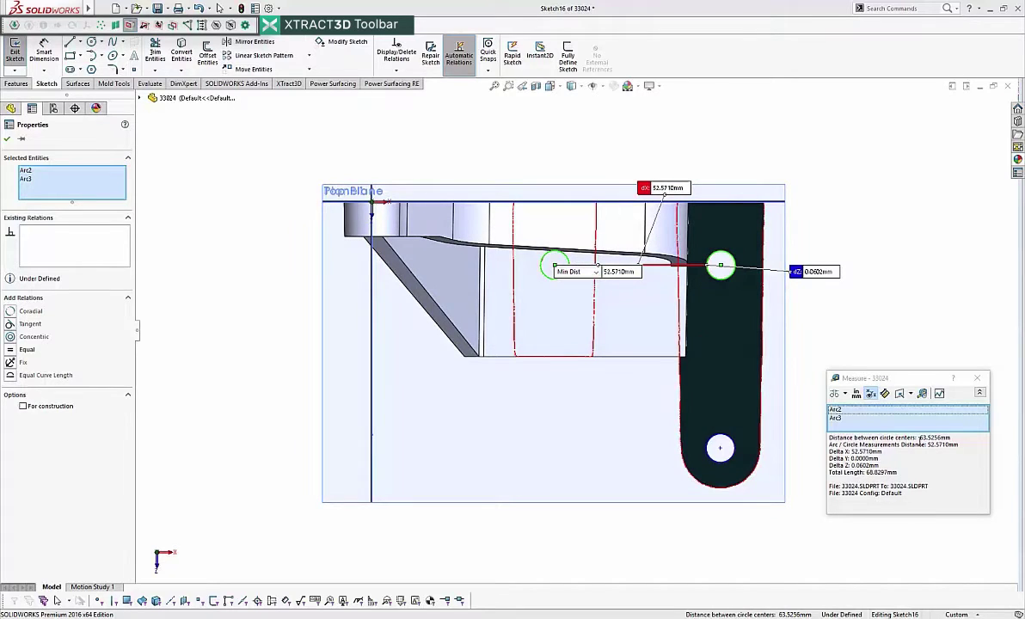
pyautogui.click(978, 379)
pyautogui.click(911, 343)
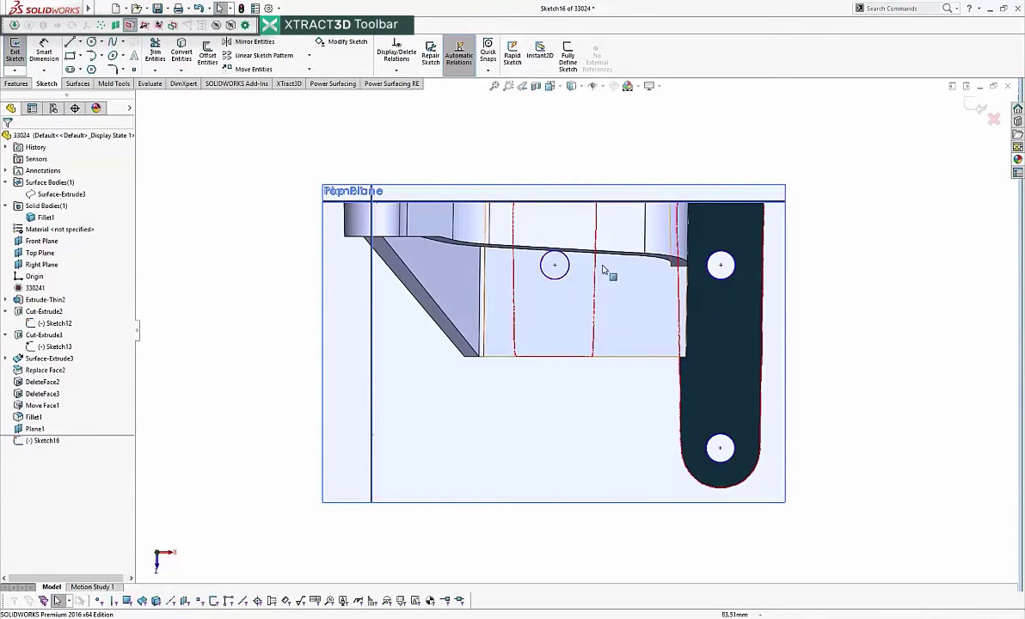
# - Dimension the short plate's circle horizontally from the Right Plane, keeping its fitted position
pyautogui.click(45, 50)
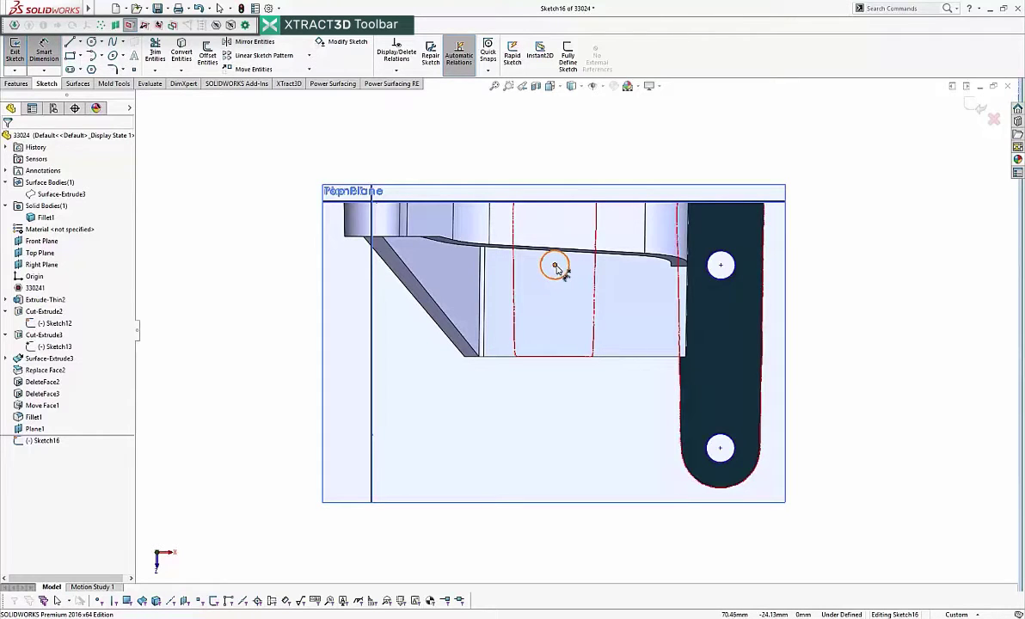
pyautogui.click(569, 267)
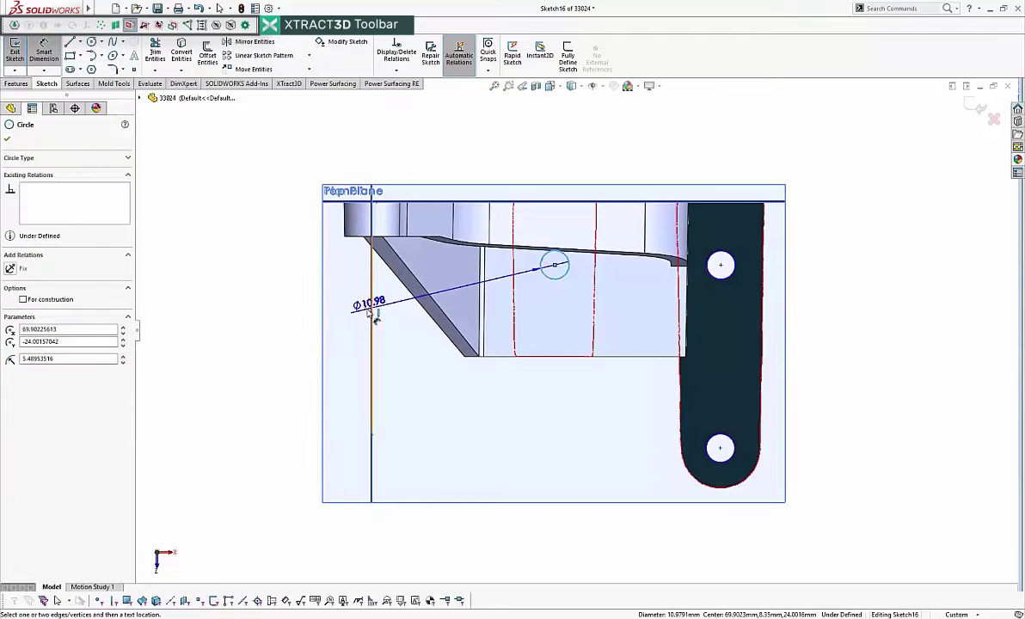
pyautogui.click(371, 452)
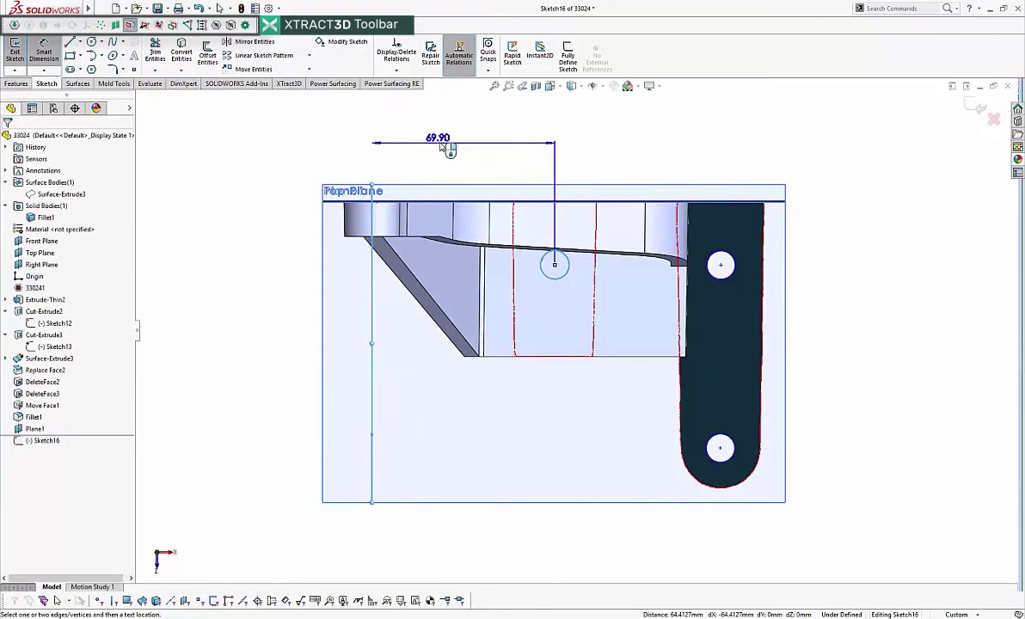
pyautogui.click(446, 144)
pyautogui.click(393, 141)
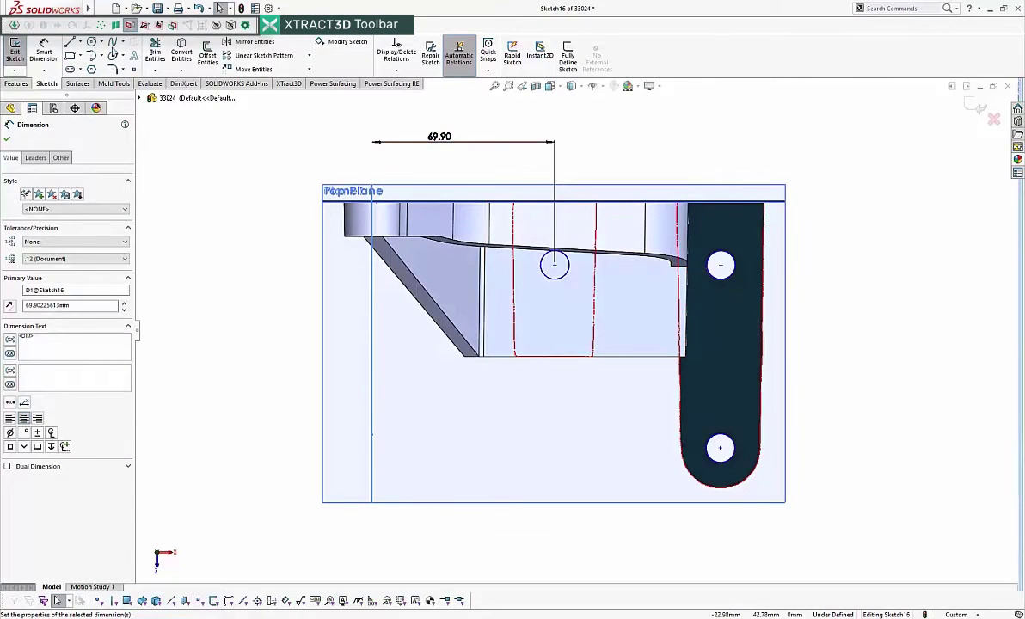
# - Dimension the vertical spacing between the two circles on the long mounting plate, keeping the fitted distance
pyautogui.click(44, 50)
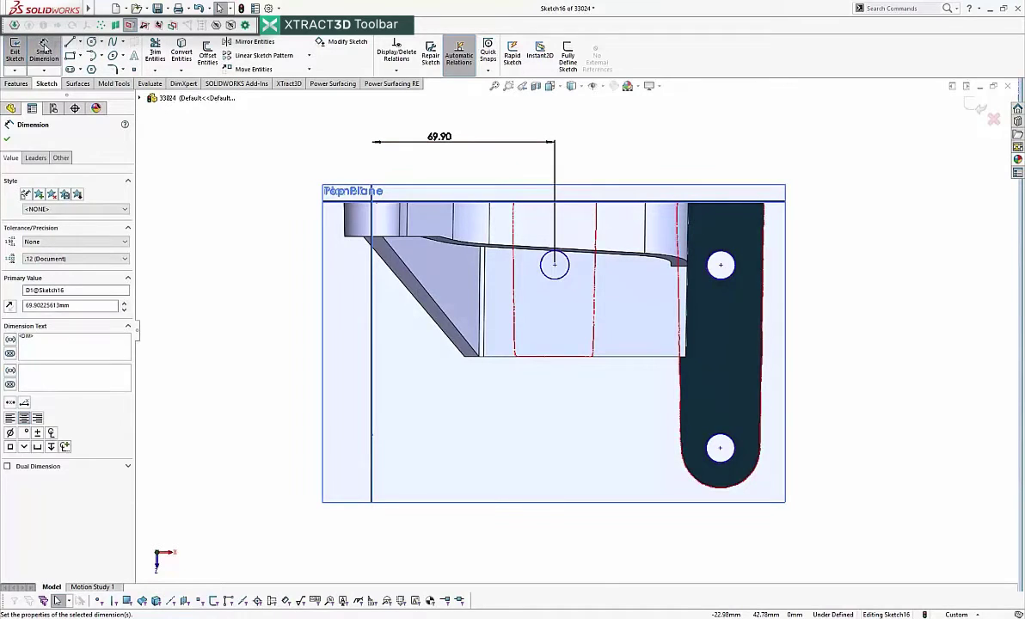
pyautogui.click(718, 281)
pyautogui.click(733, 437)
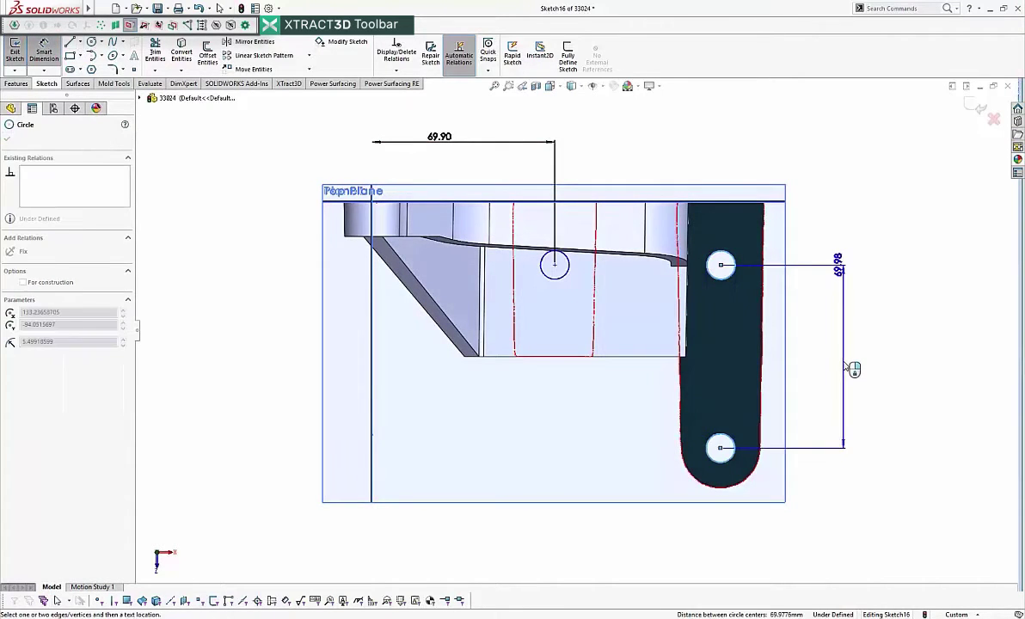
pyautogui.click(854, 369)
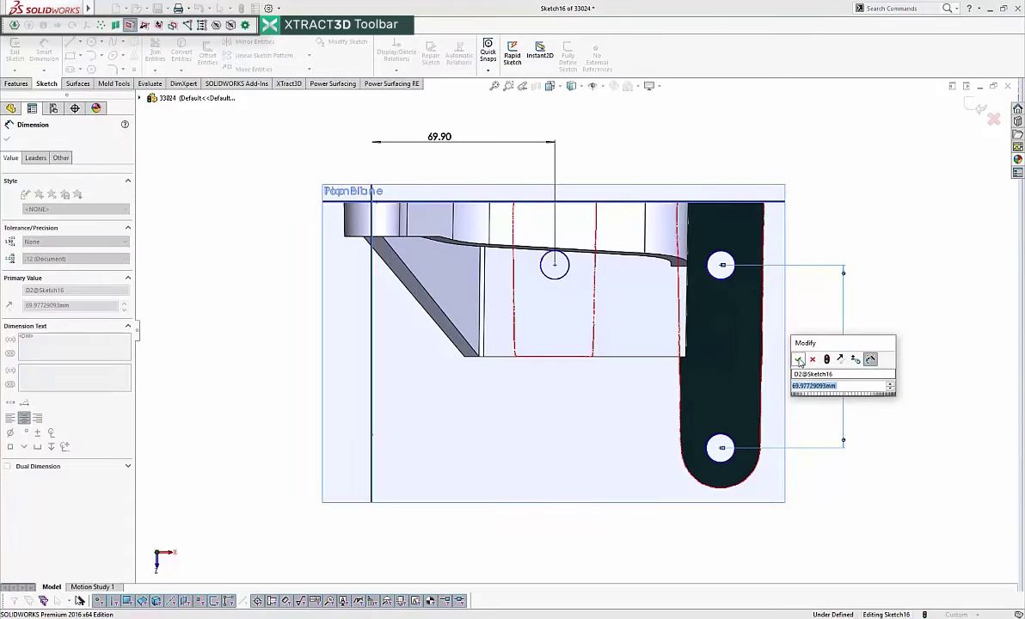
pyautogui.click(799, 360)
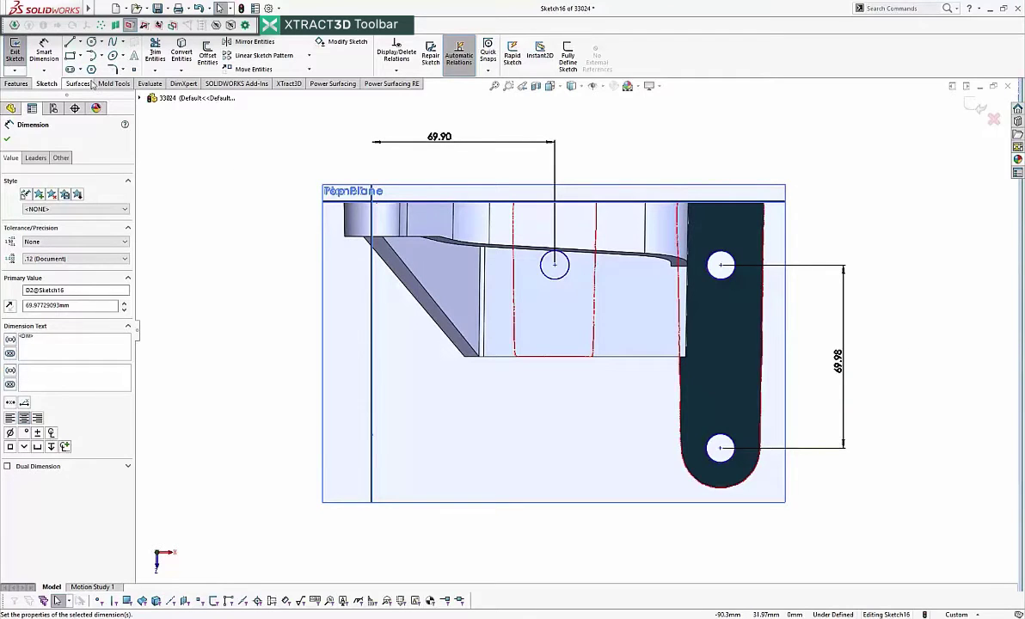
# - Dimension the long plate's upper circle vertically from the horizontal plane line along the bracket's upper edge, keeping its fitted position
pyautogui.click(41, 50)
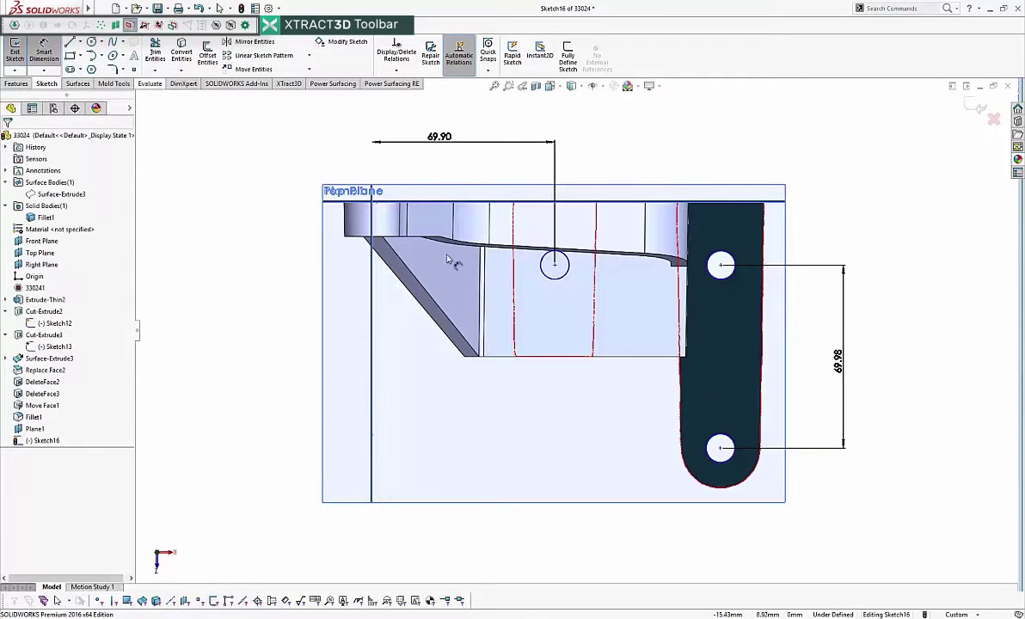
pyautogui.click(332, 201)
pyautogui.click(737, 261)
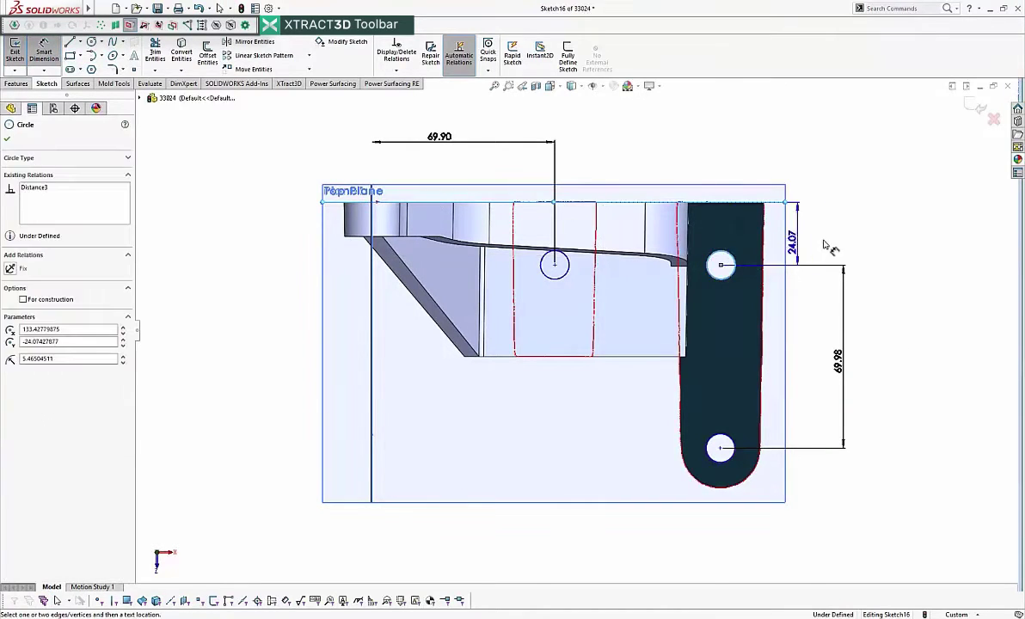
pyautogui.click(826, 247)
pyautogui.press('Return')
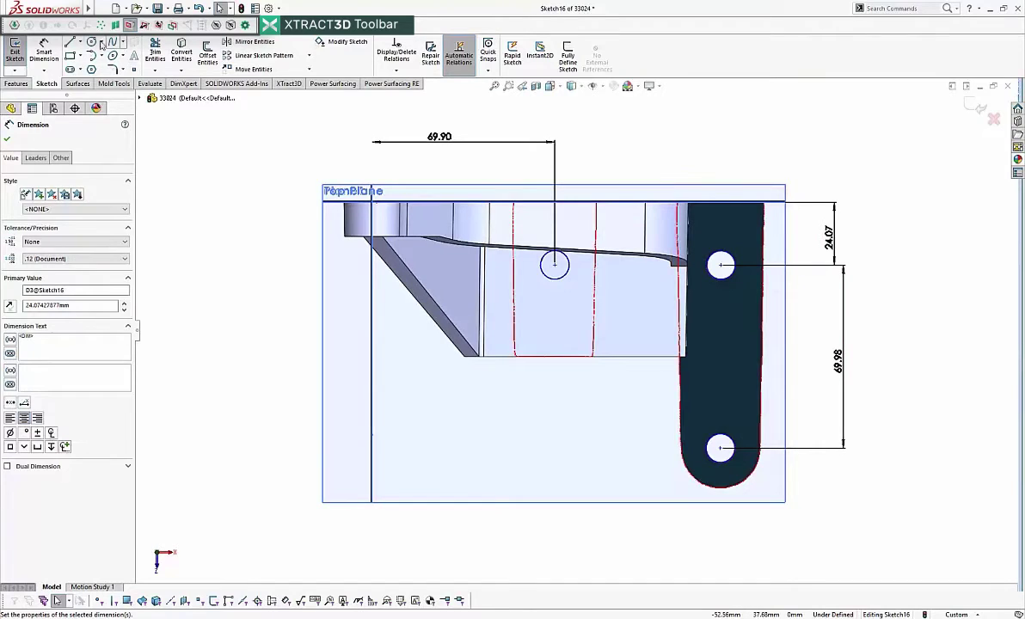
# - Dimension the horizontal spacing between the short plate's circle and the long plate's upper circle, keeping the fitted distance
pyautogui.click(44, 52)
pyautogui.click(556, 268)
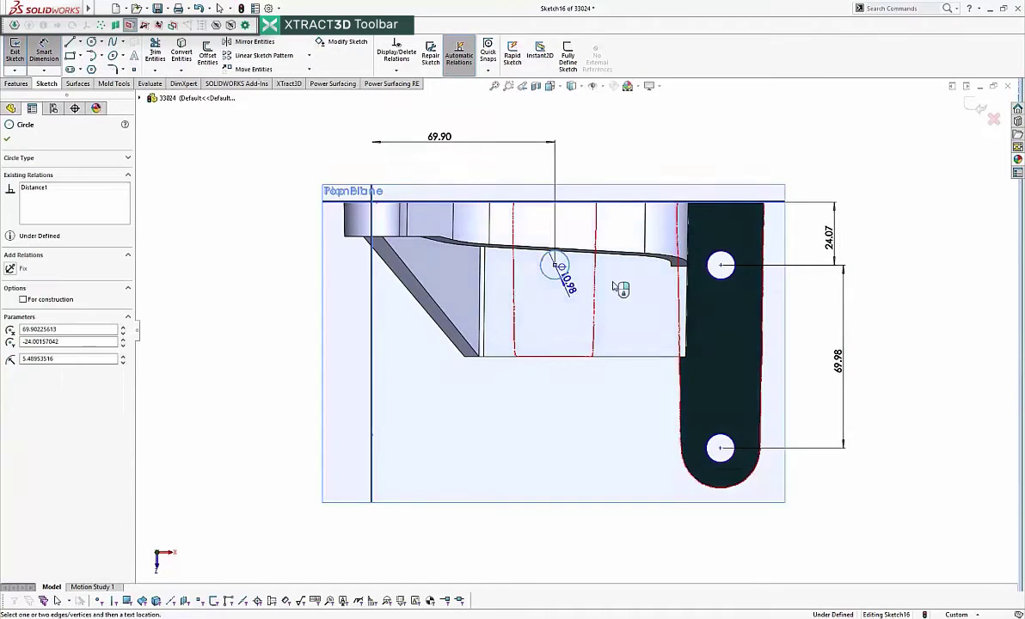
pyautogui.click(722, 267)
pyautogui.click(639, 168)
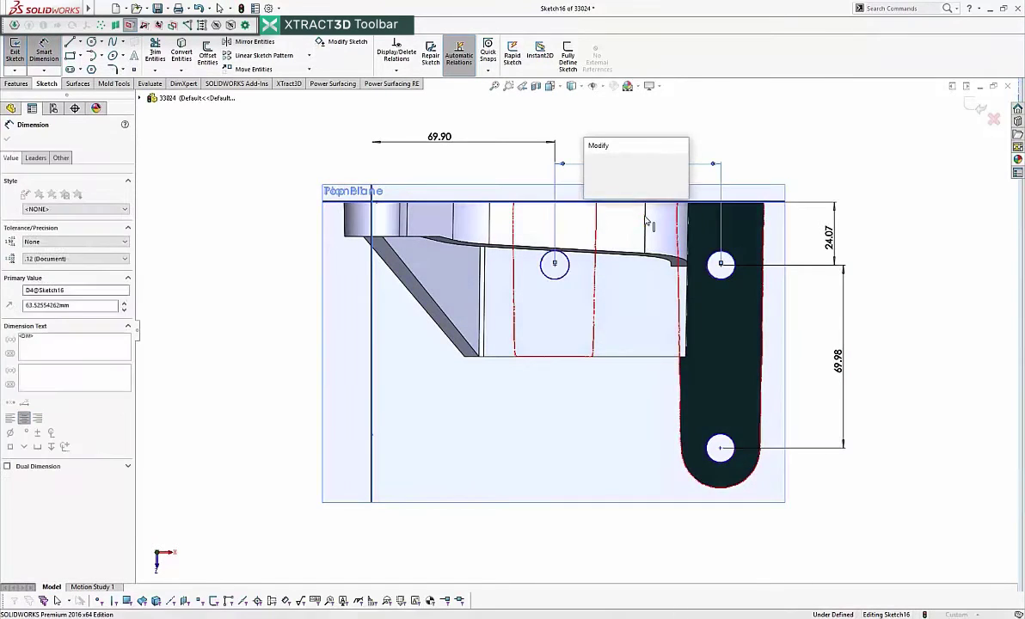
pyautogui.press('Return')
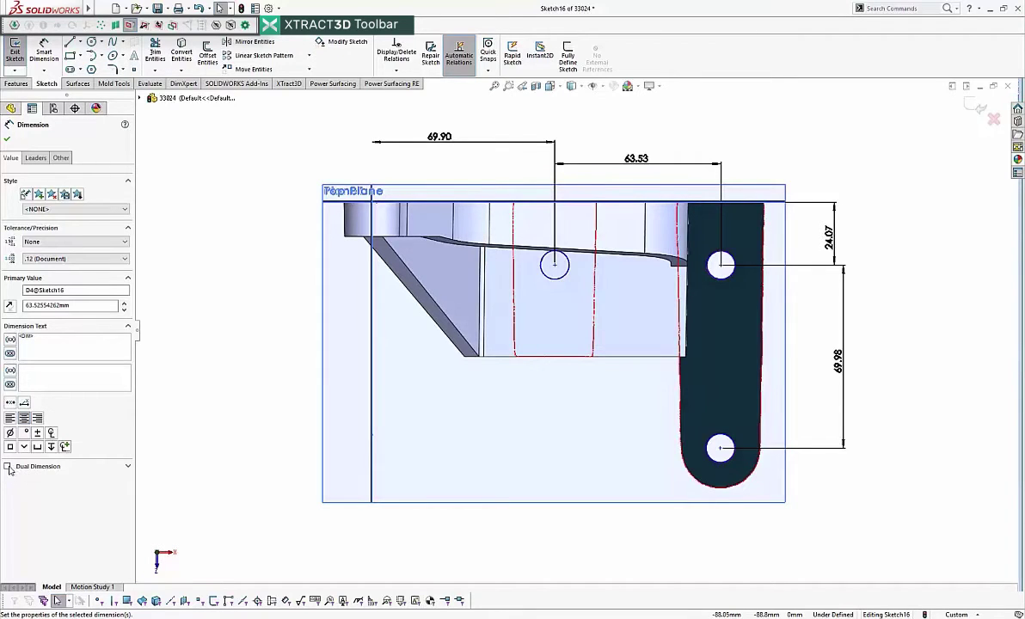
# - Enable dual dimension display on the horizontal spacing dimension between the short plate's circle and the long plate's upper circle
pyautogui.click(127, 466)
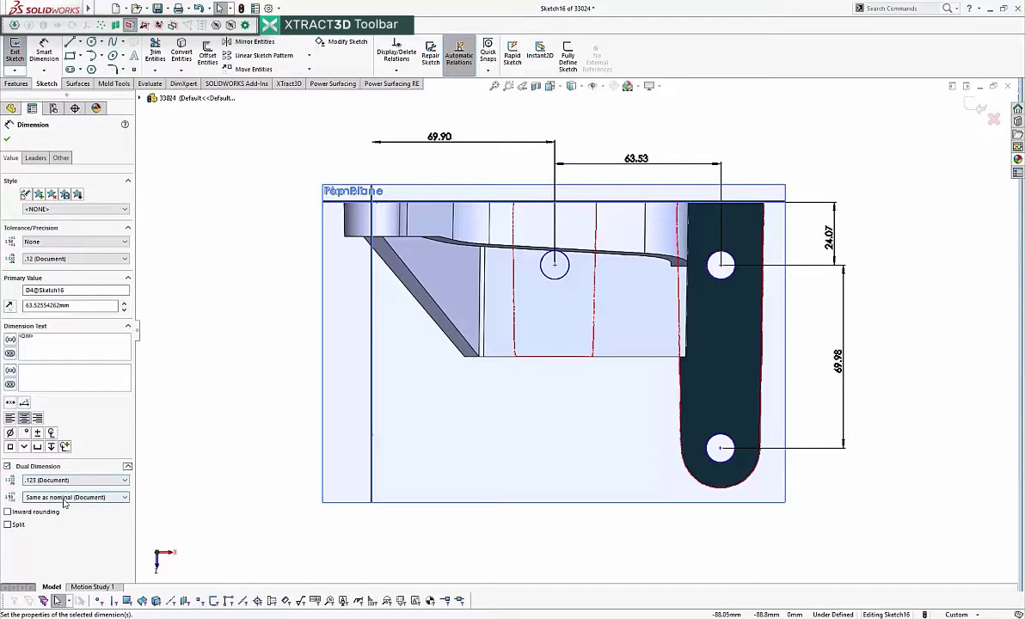
pyautogui.click(223, 463)
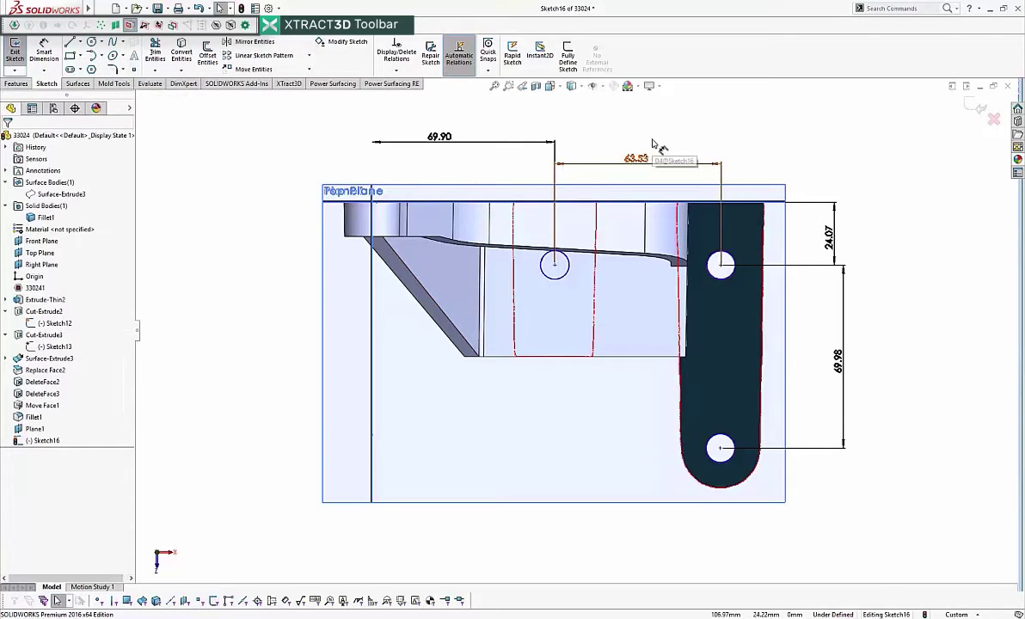
pyautogui.click(665, 152)
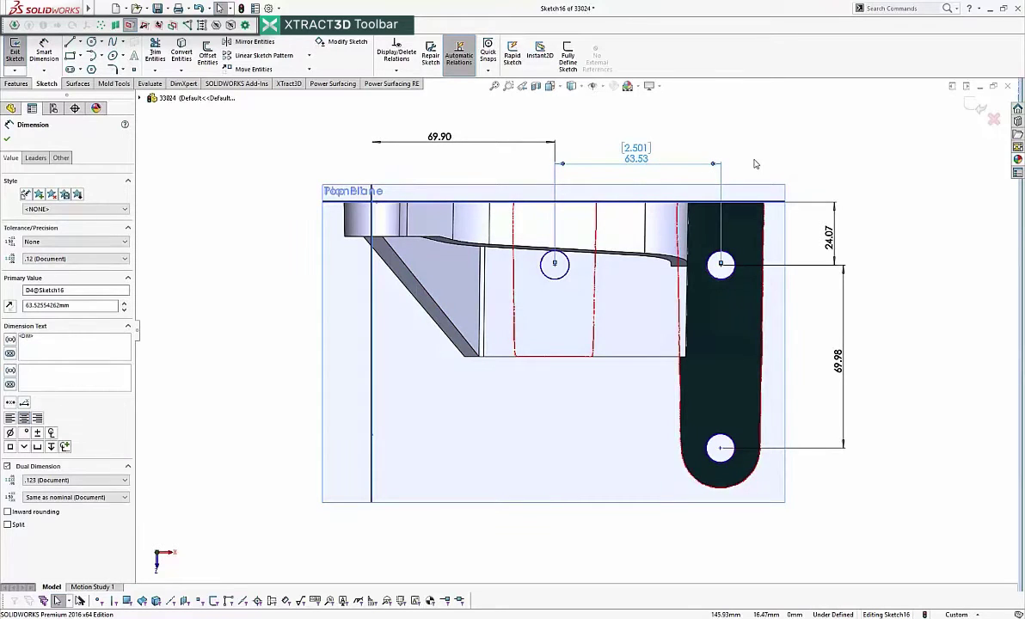
pyautogui.click(785, 161)
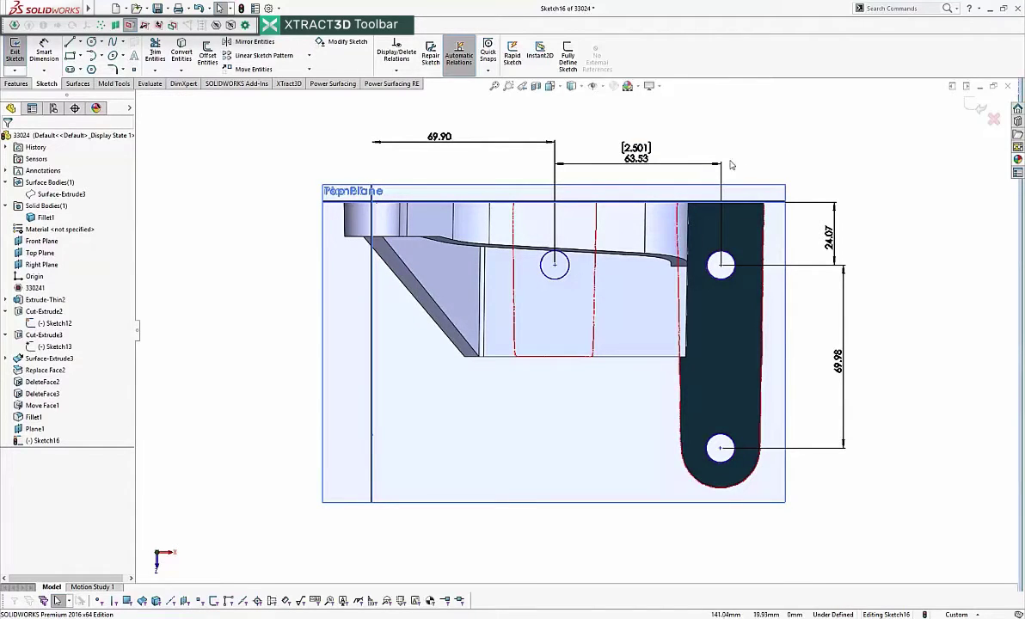
# - Add a Vertical relation between the center points of the two circles on the long mounting plate
pyautogui.click(721, 265)
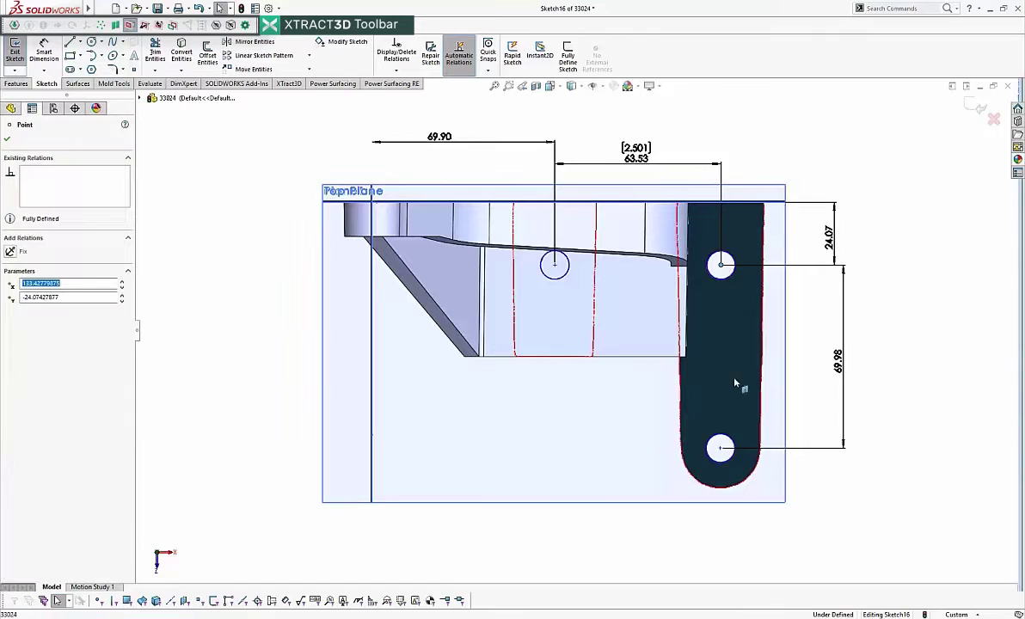
pyautogui.keyDown('ctrl'); pyautogui.click(721, 448); pyautogui.keyUp('ctrl')
pyautogui.click(11, 325)
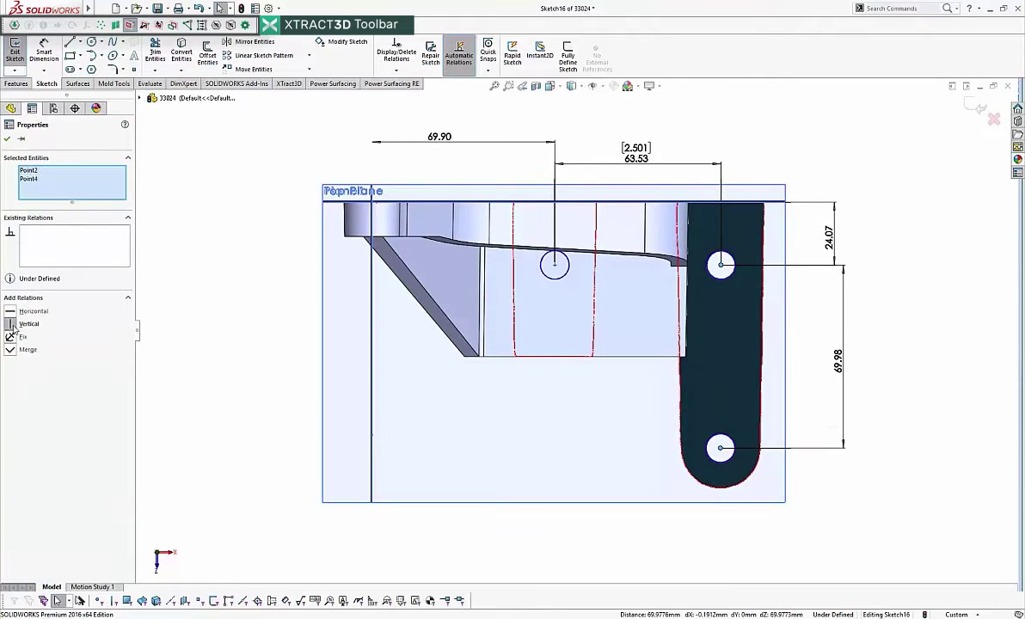
pyautogui.press('Escape')
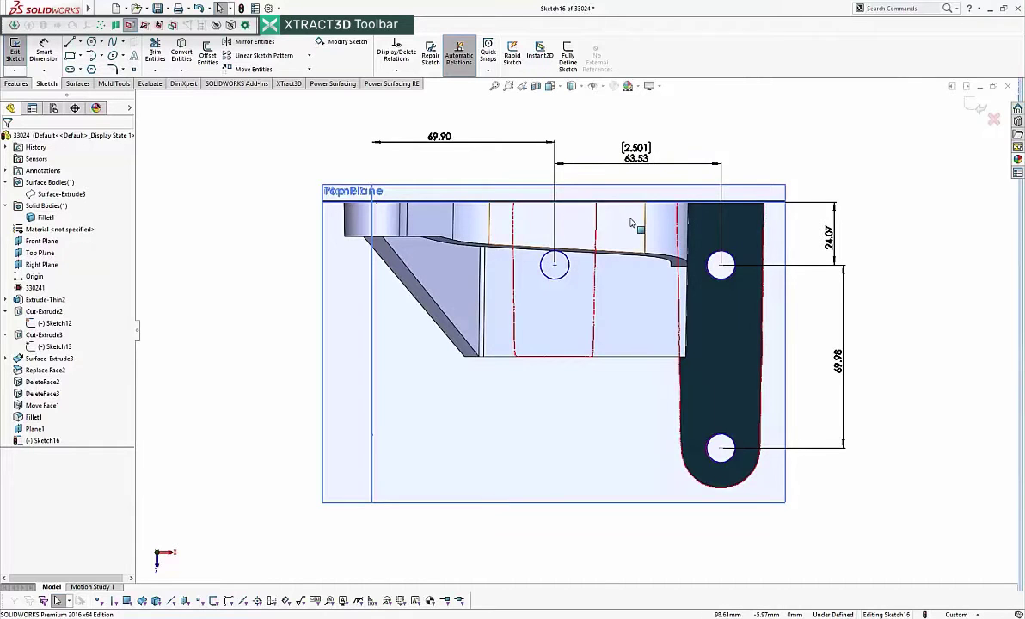
# - Add a Horizontal relation between the short plate's circle center and the long plate's upper circle center
pyautogui.scroll(-2, 633, 222)
pyautogui.scroll(1, 572, 314)
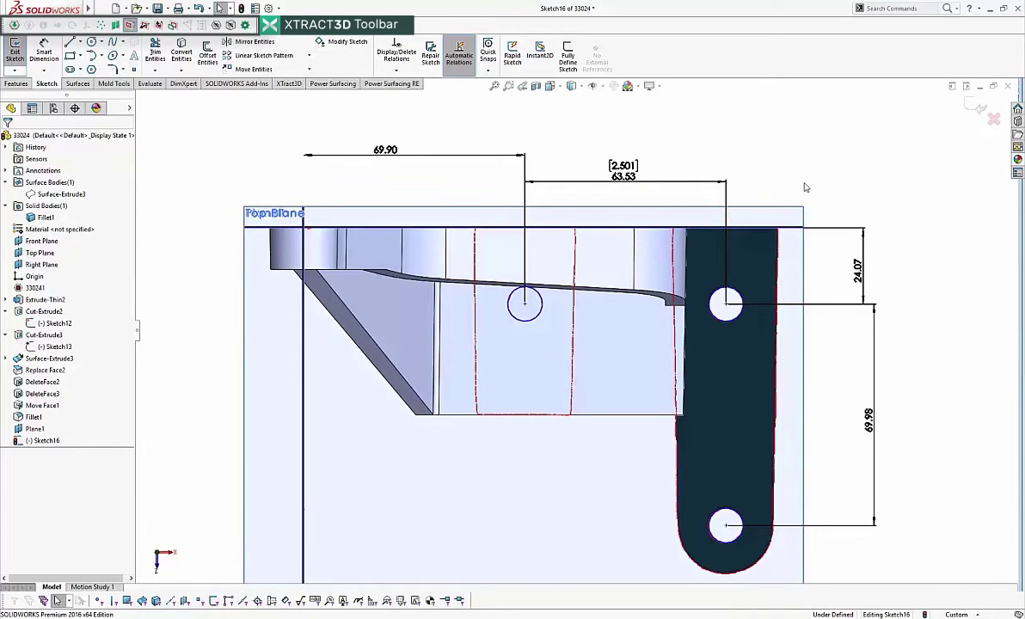
pyautogui.click(525, 303)
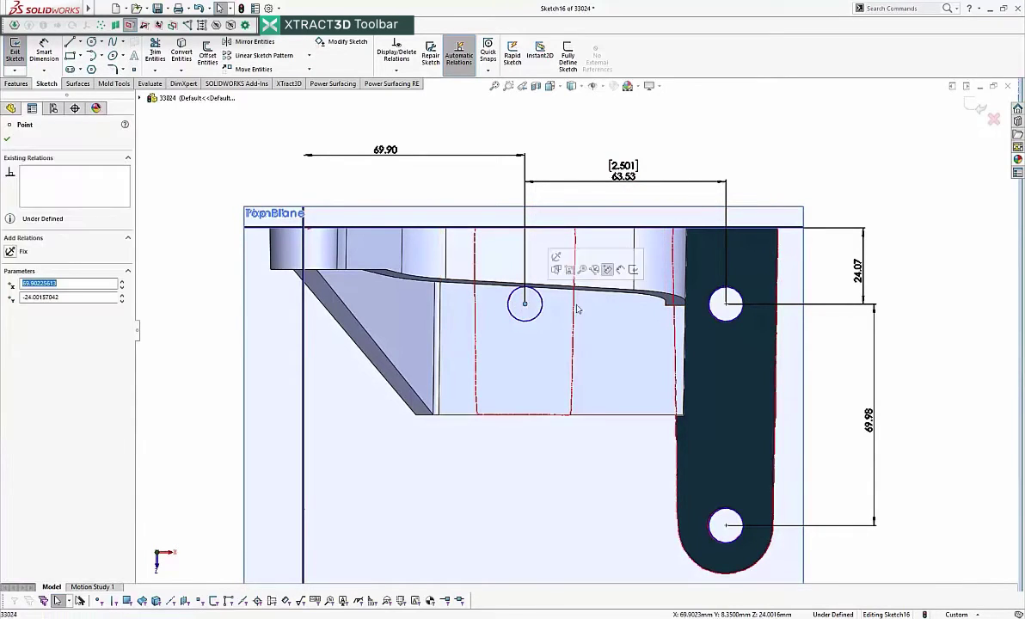
pyautogui.keyDown('ctrl'); pyautogui.click(726, 305); pyautogui.keyUp('ctrl')
pyautogui.click(152, 364)
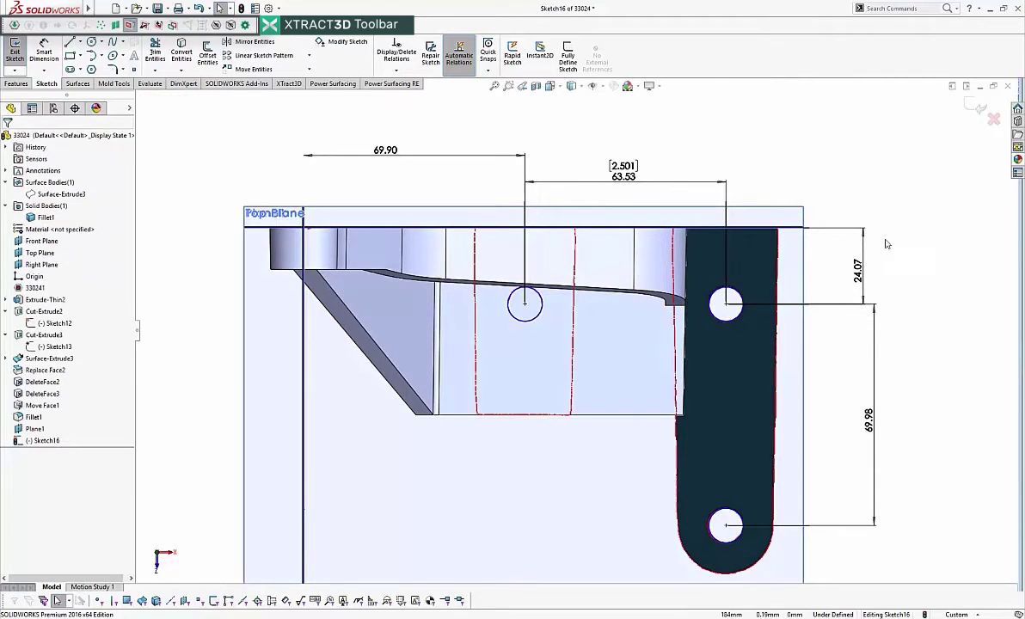
# - Set the long plate's upper circle offset to 24 mm and the vertical spacing between its two circles to 70 mm
pyautogui.doubleClick(857, 270)
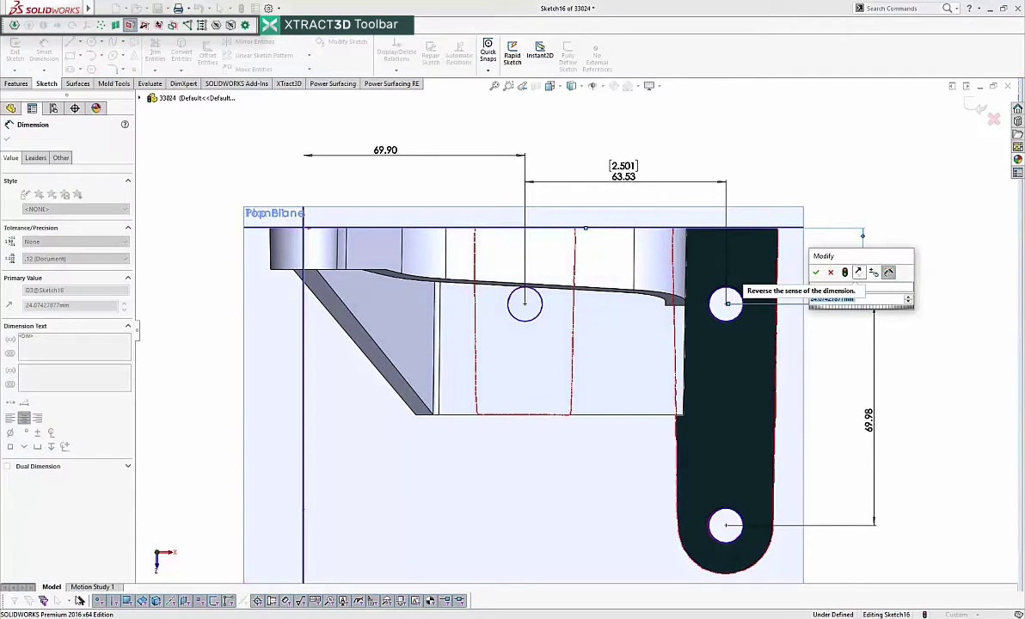
pyautogui.write('24')
pyautogui.press('Return')
pyautogui.doubleClick(870, 422)
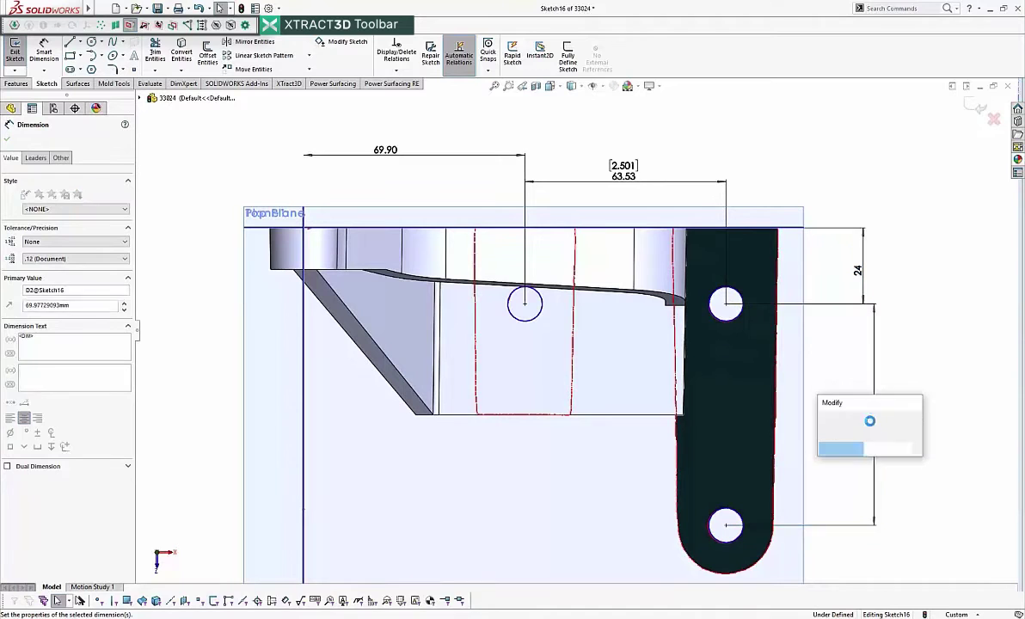
pyautogui.write('70')
pyautogui.press('Return')
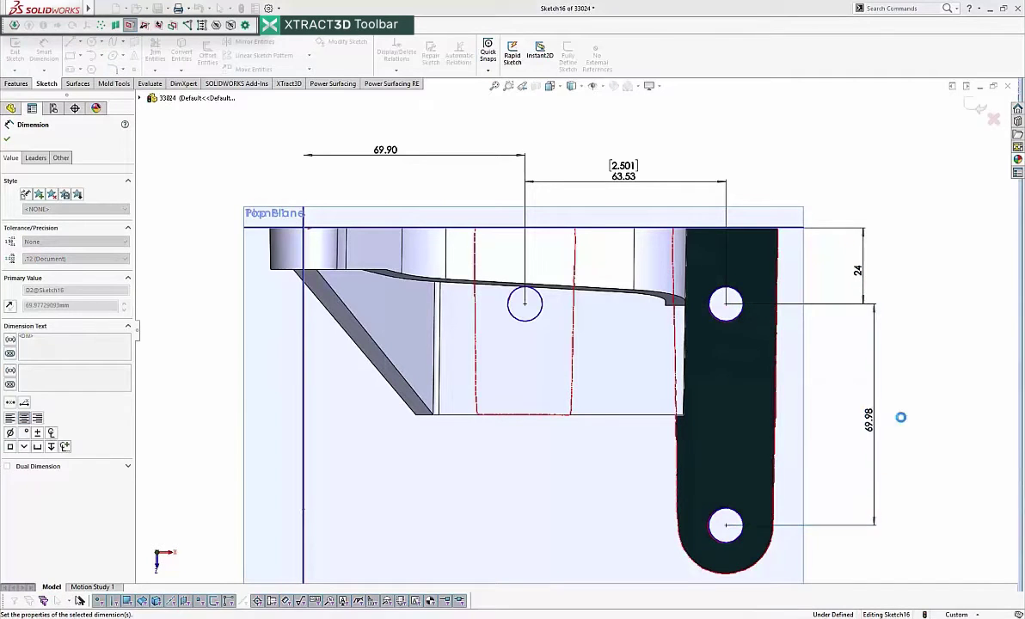
pyautogui.click(942, 388)
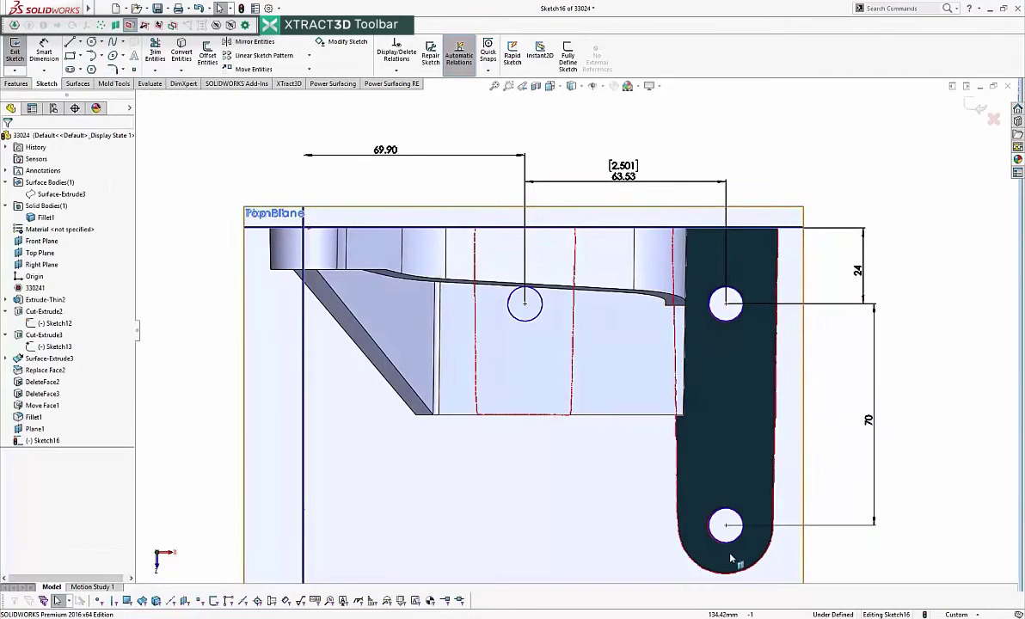
# - Make all three mounting-hole circles the same size with an Equal relation
pyautogui.scroll(-2, 731, 559)
pyautogui.scroll(2, 590, 362)
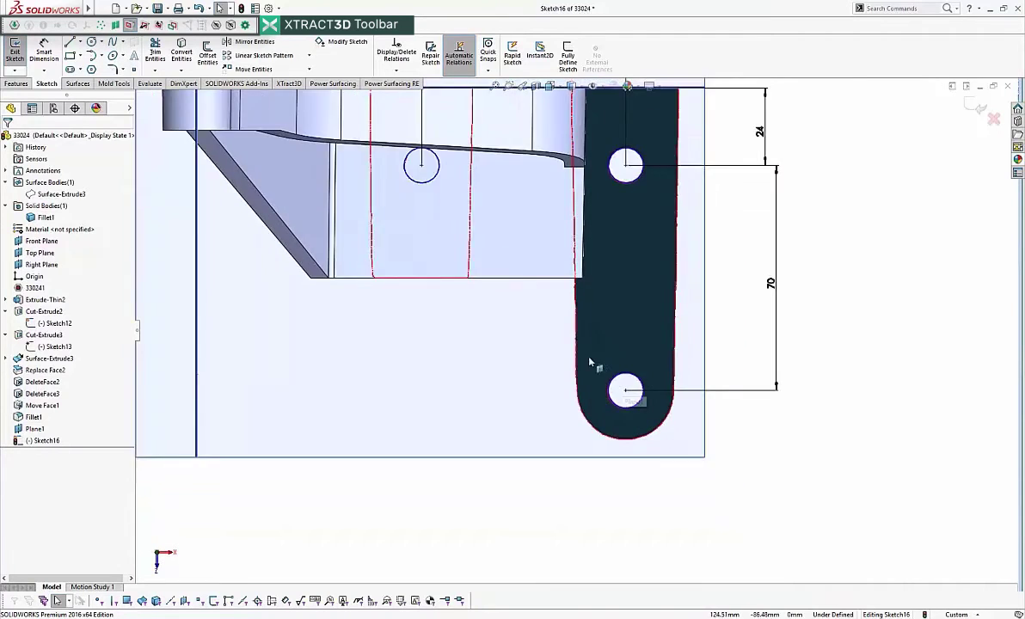
pyautogui.scroll(2, 590, 362)
pyautogui.scroll(-3, 732, 366)
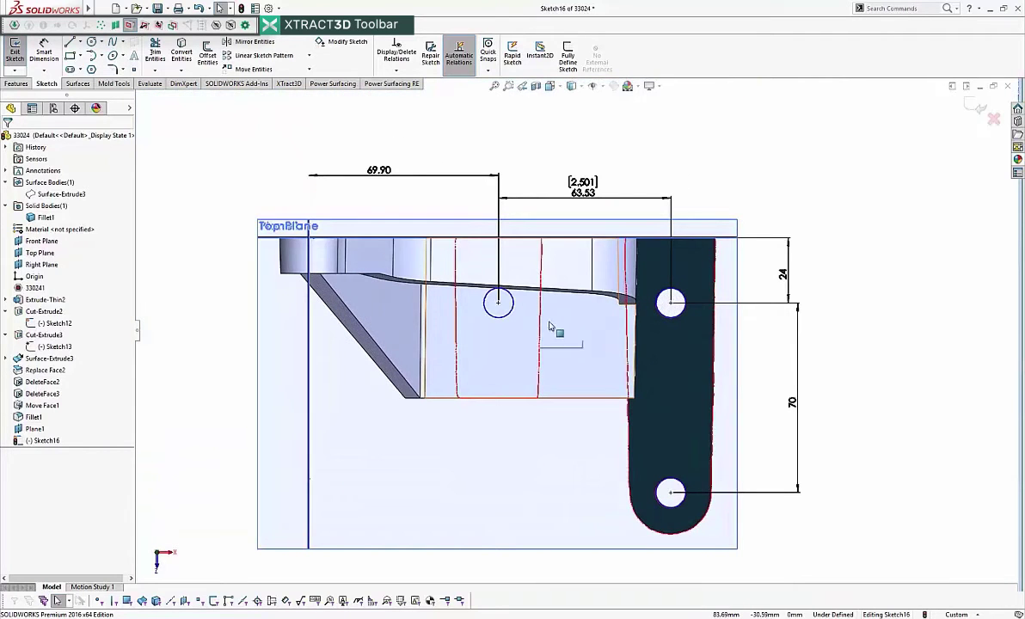
pyautogui.click(513, 303)
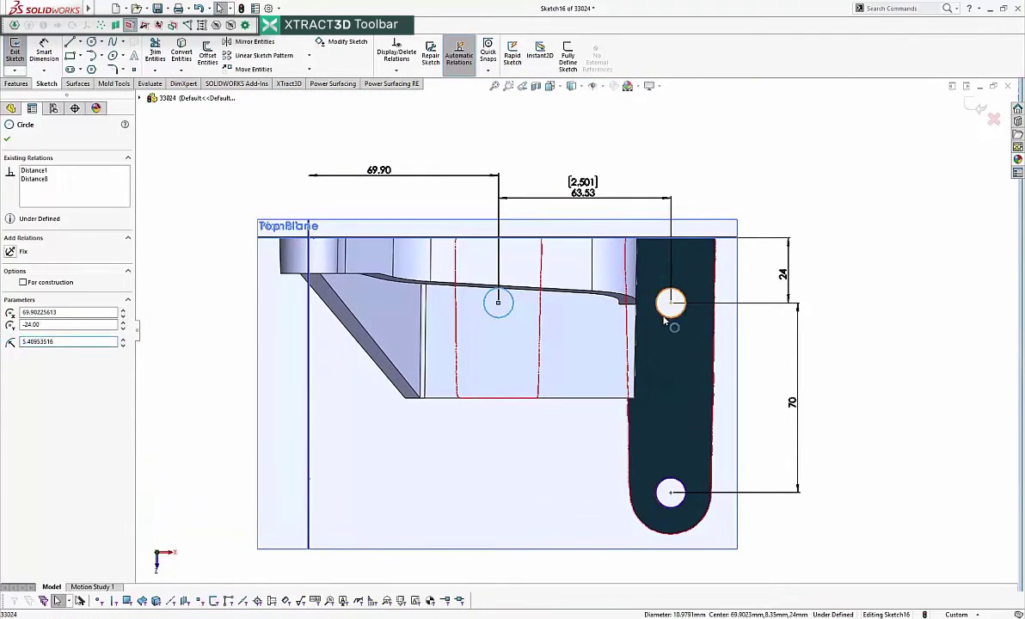
pyautogui.keyDown('ctrl'); pyautogui.click(665, 319); pyautogui.keyUp('ctrl')
pyautogui.keyDown('ctrl'); pyautogui.click(671, 480); pyautogui.keyUp('ctrl')
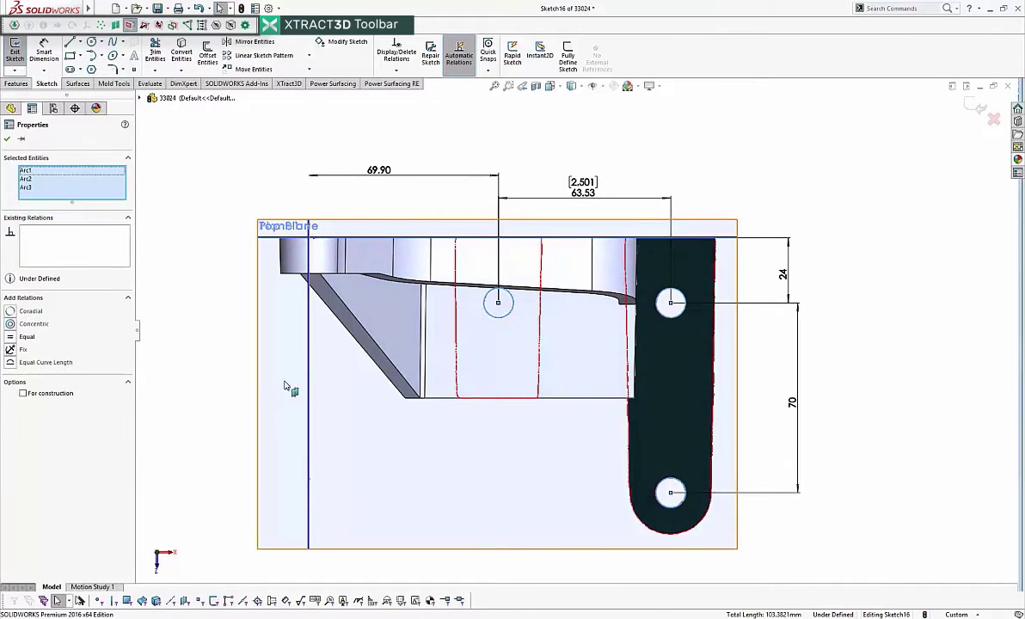
pyautogui.click(11, 337)
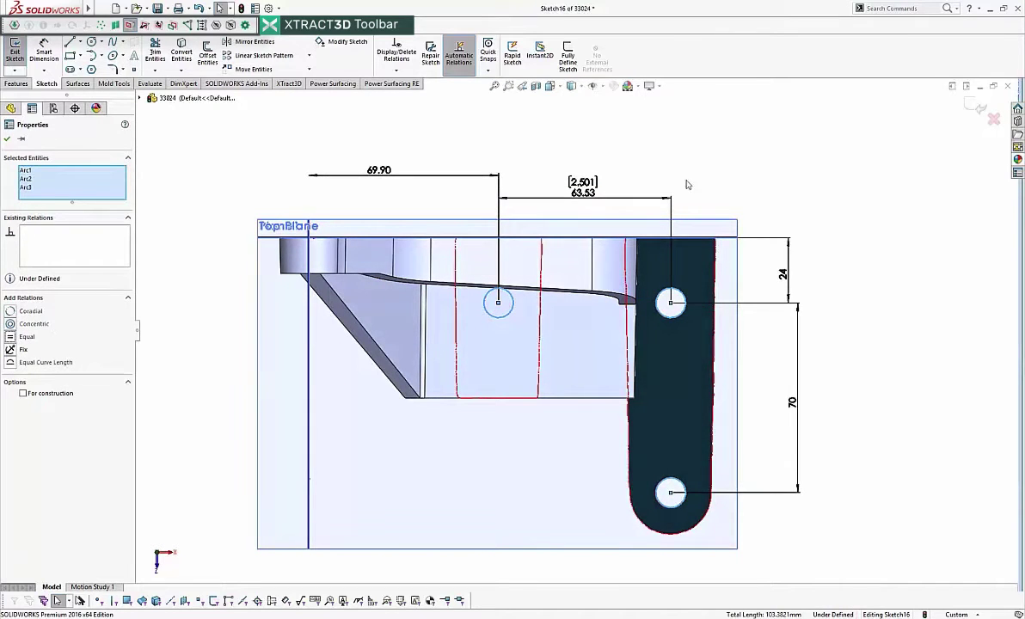
pyautogui.click(732, 160)
# - Dimension the diameter of the long plate's upper circle and set it to 11 mm
pyautogui.click(43, 52)
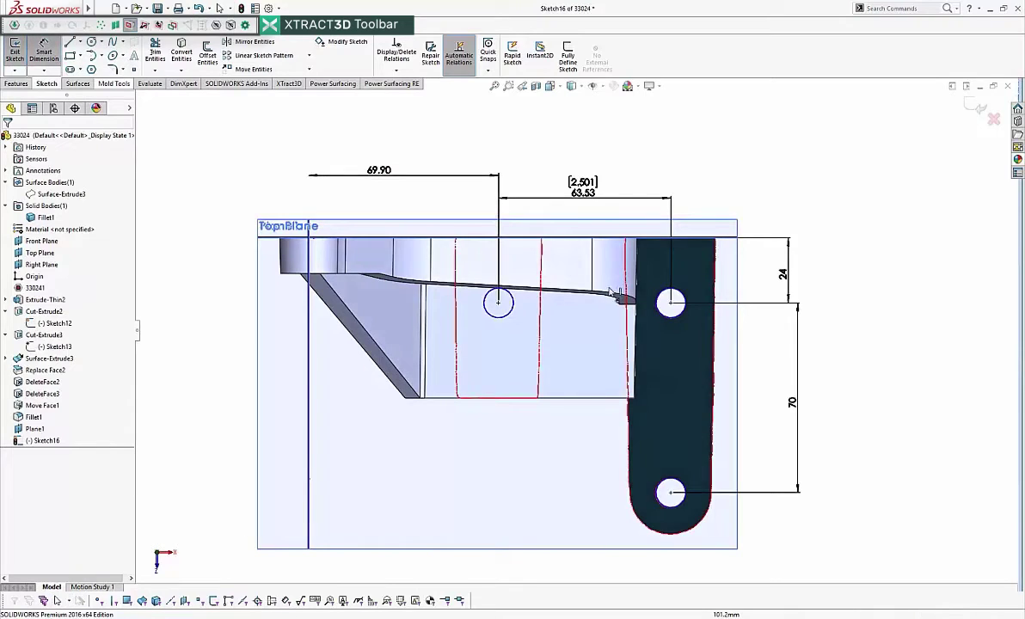
pyautogui.click(676, 301)
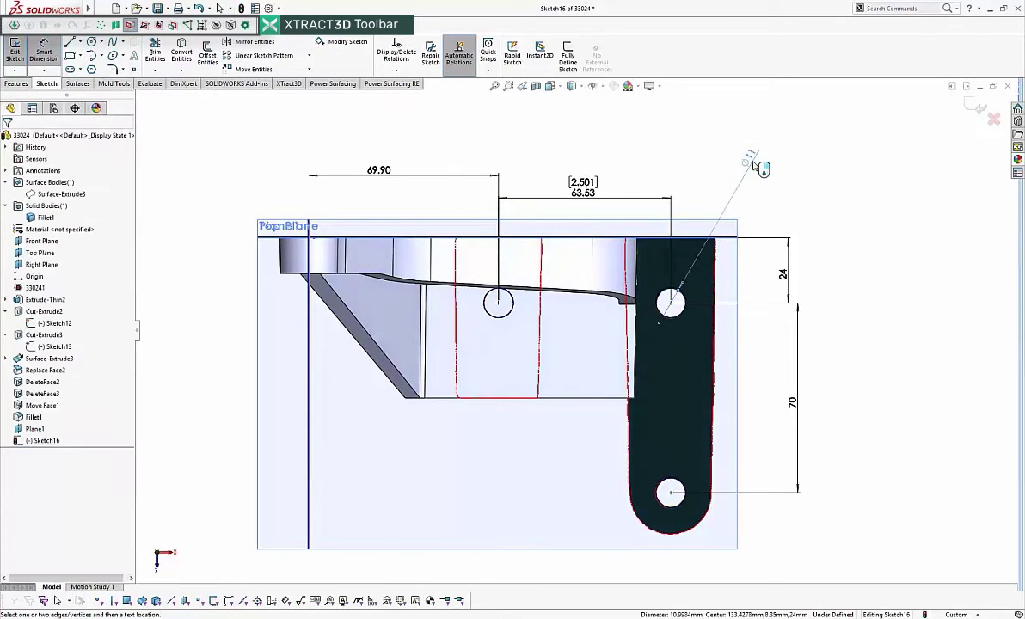
pyautogui.click(750, 157)
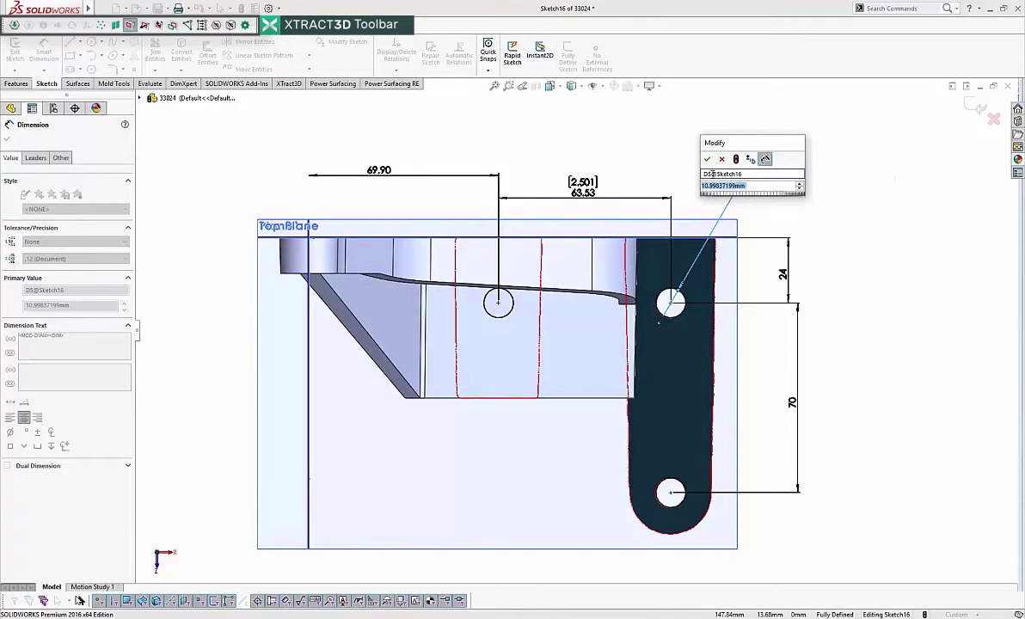
pyautogui.click(708, 160)
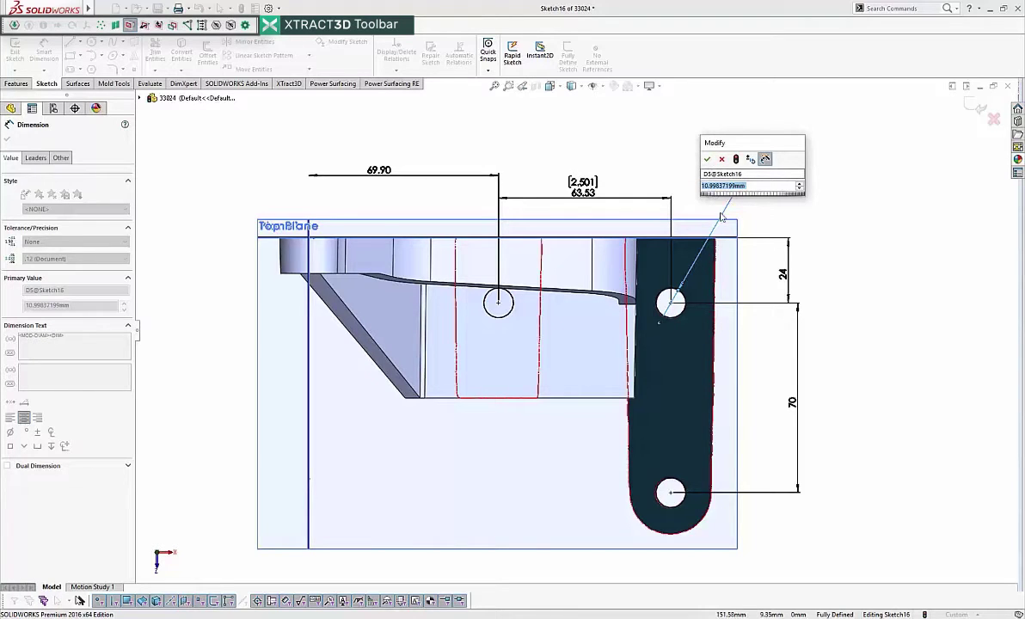
pyautogui.write('10')
pyautogui.press('Return')
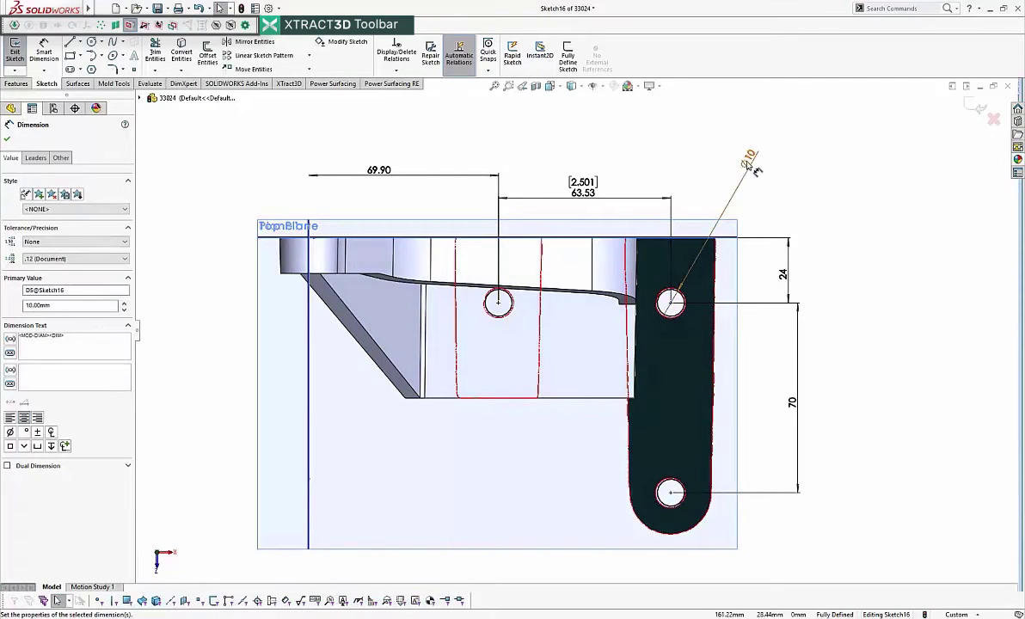
pyautogui.doubleClick(748, 165)
pyautogui.write('11')
pyautogui.press('Return')
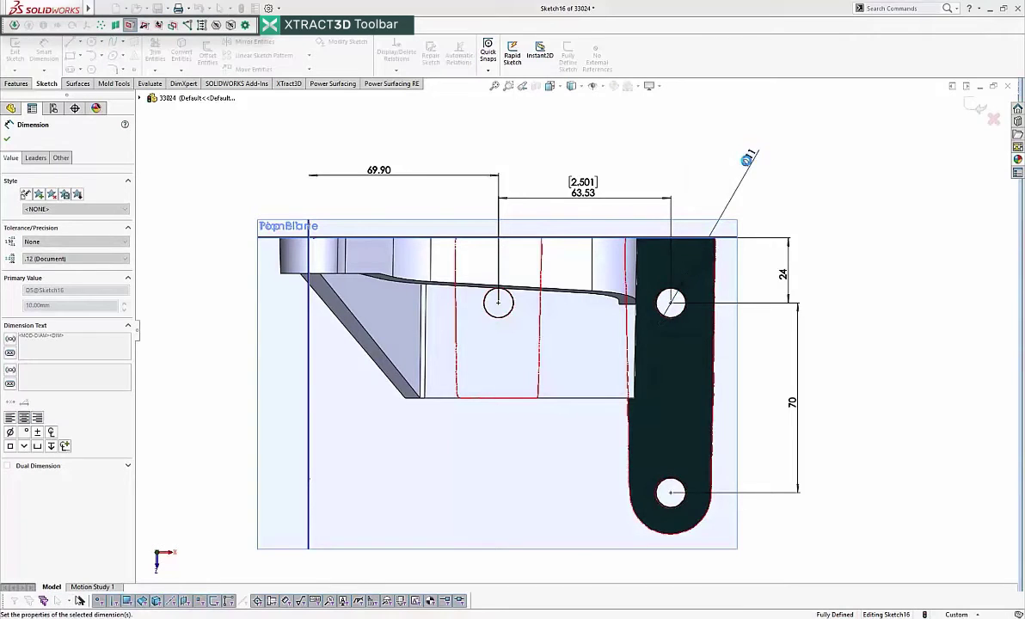
pyautogui.press('Escape')
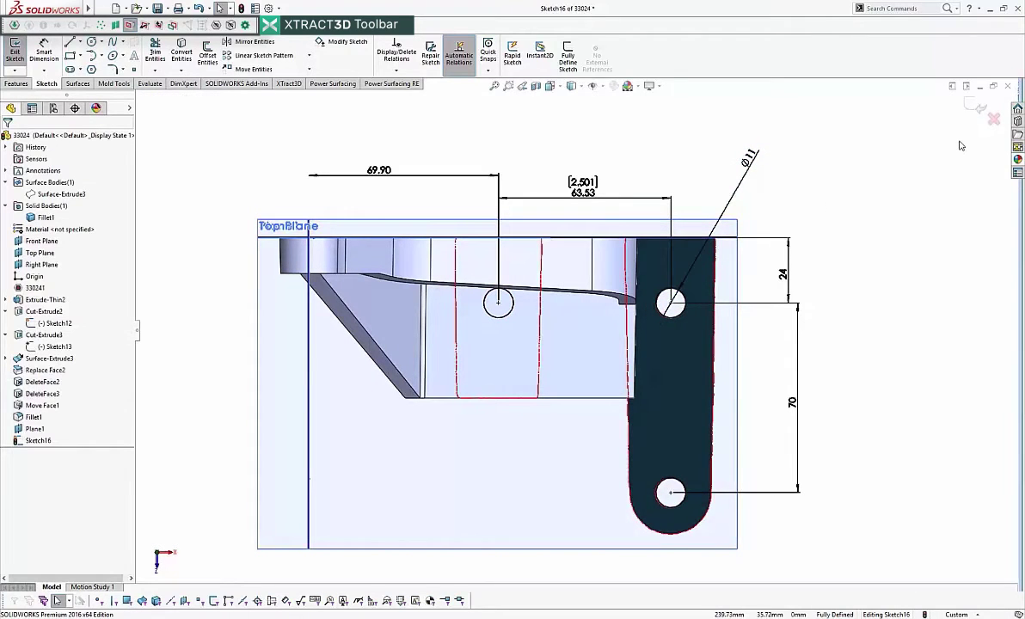
# - Sketch a vertical line about 49 mm long along the long plate's right mesh-section edge, between its two holes
pyautogui.scroll(-3, 675, 551)
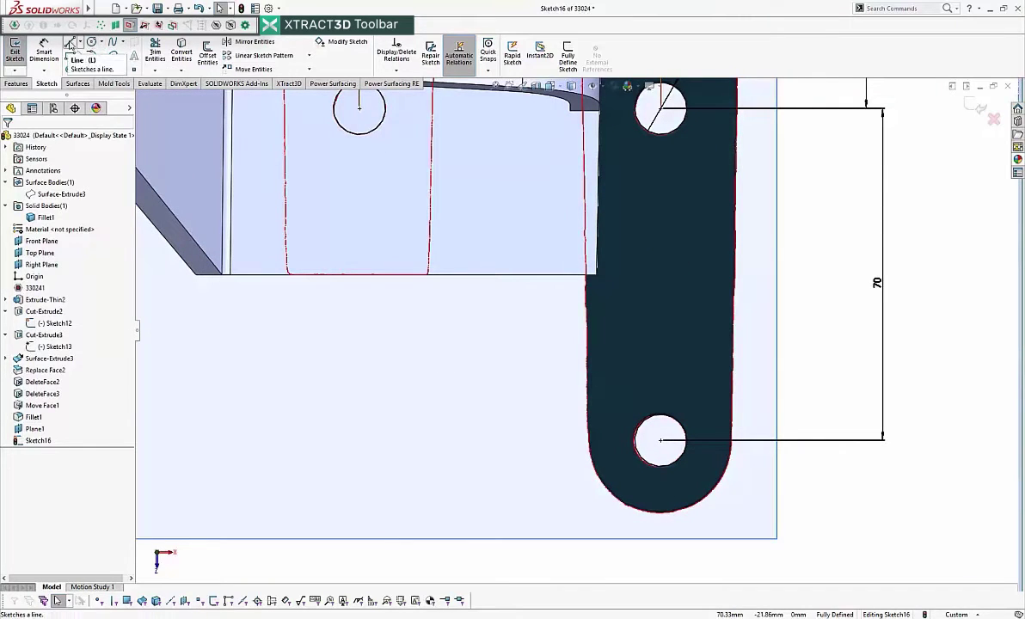
pyautogui.click(69, 41)
pyautogui.click(734, 147)
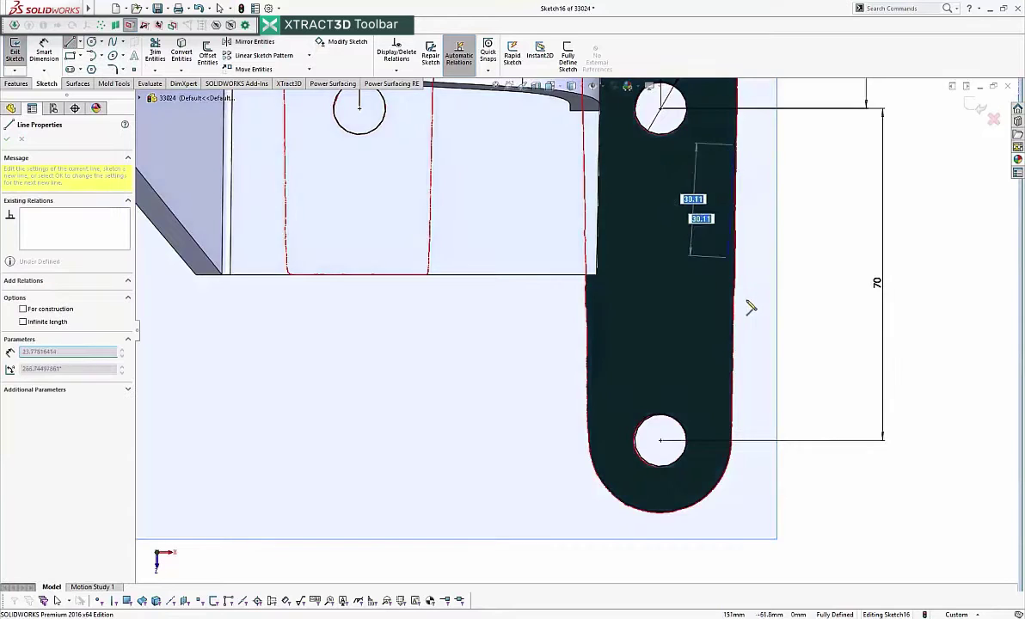
pyautogui.click(736, 363)
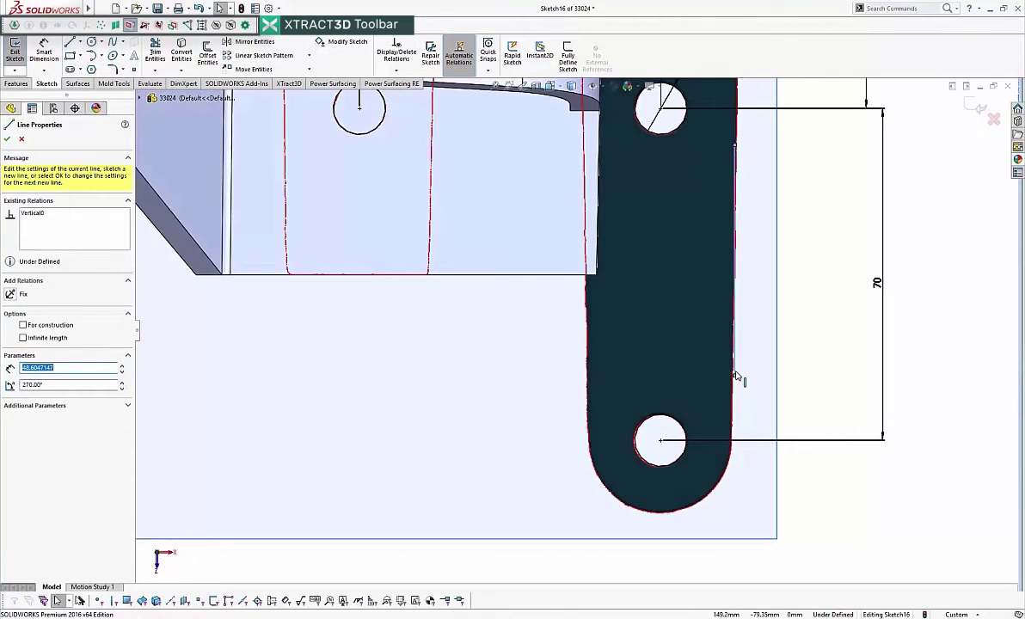
# - Delete the edge line's Vertical relation and move its upper endpoint onto the long plate's slanted mesh-section edge
pyautogui.press('Escape')
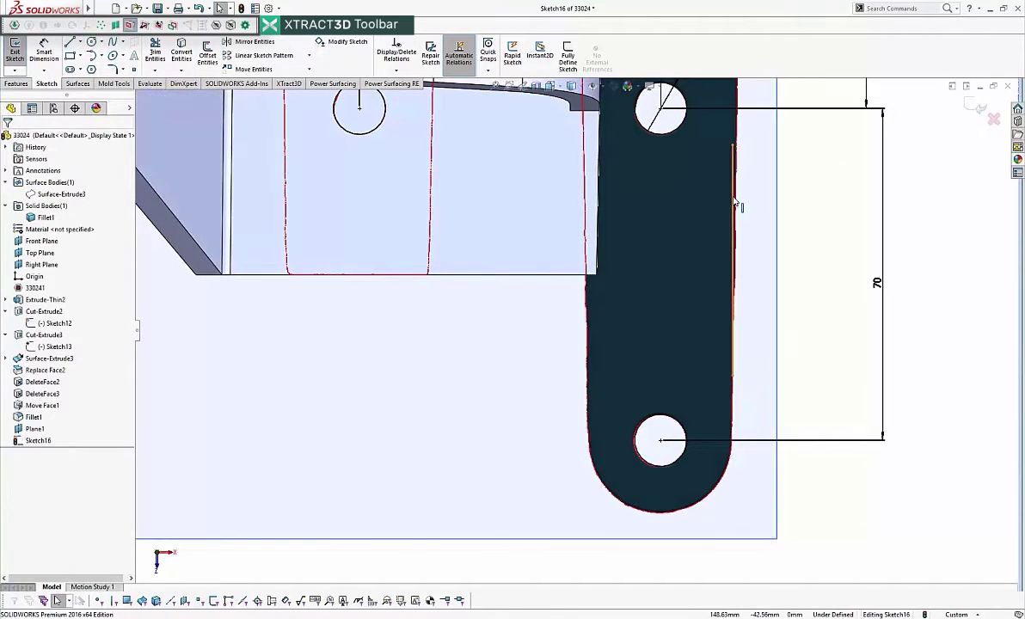
pyautogui.click(736, 204)
pyautogui.click(737, 264)
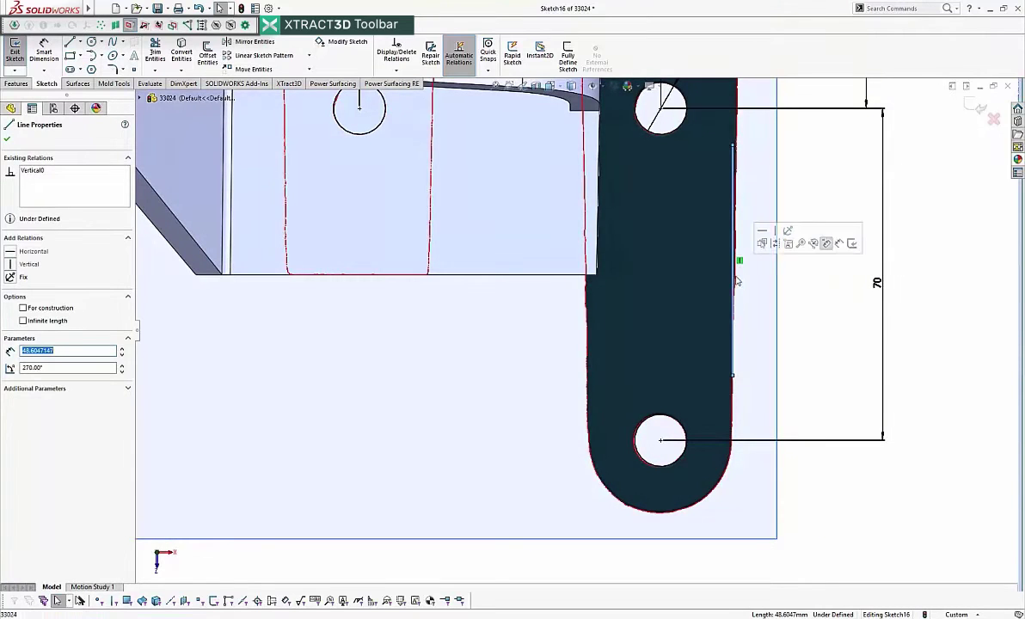
pyautogui.press('Escape')
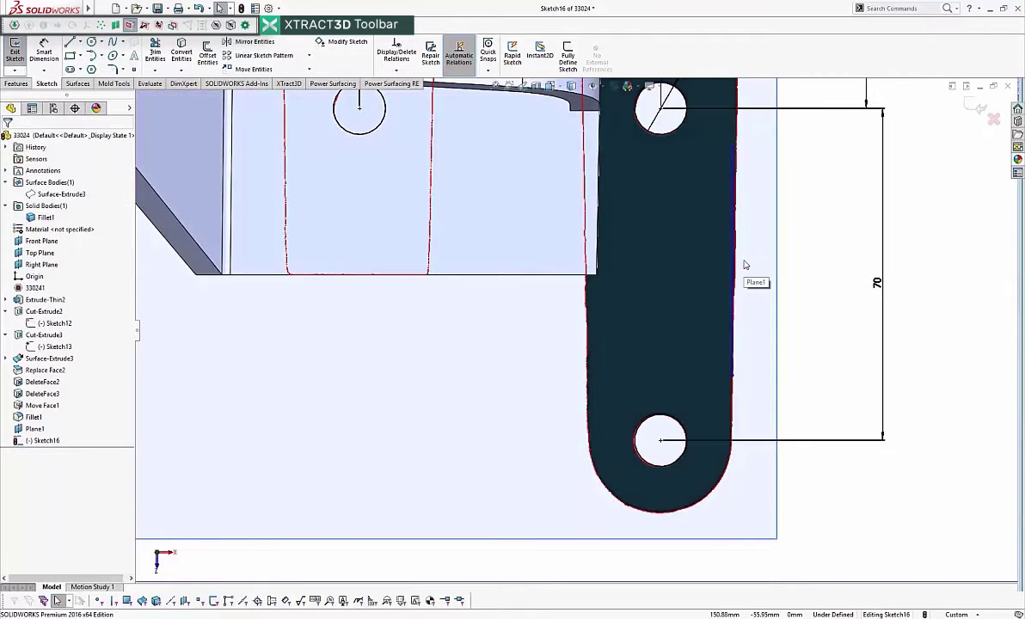
pyautogui.click(734, 266)
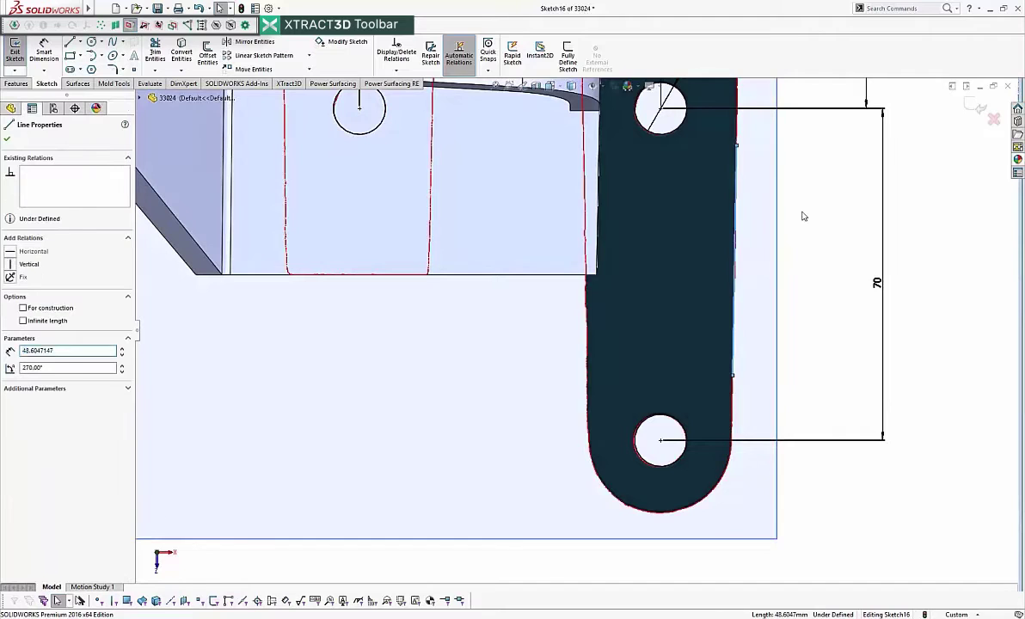
pyautogui.press('Escape')
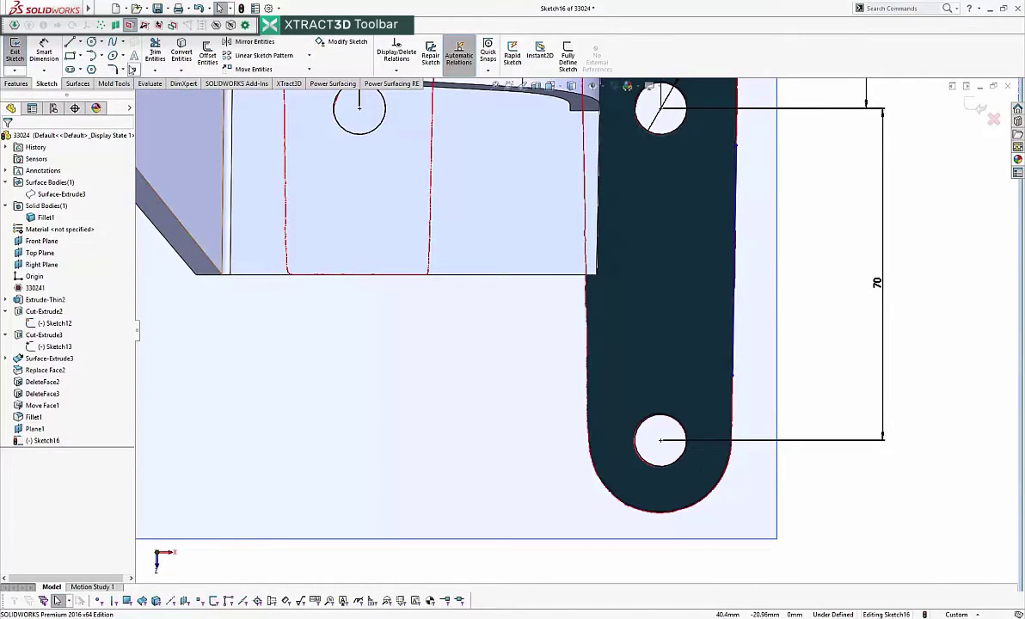
# - Sketch a circle about 28 mm in diameter around the long plate's lower hole, centred on the hole's centre point
pyautogui.click(91, 42)
pyautogui.click(661, 441)
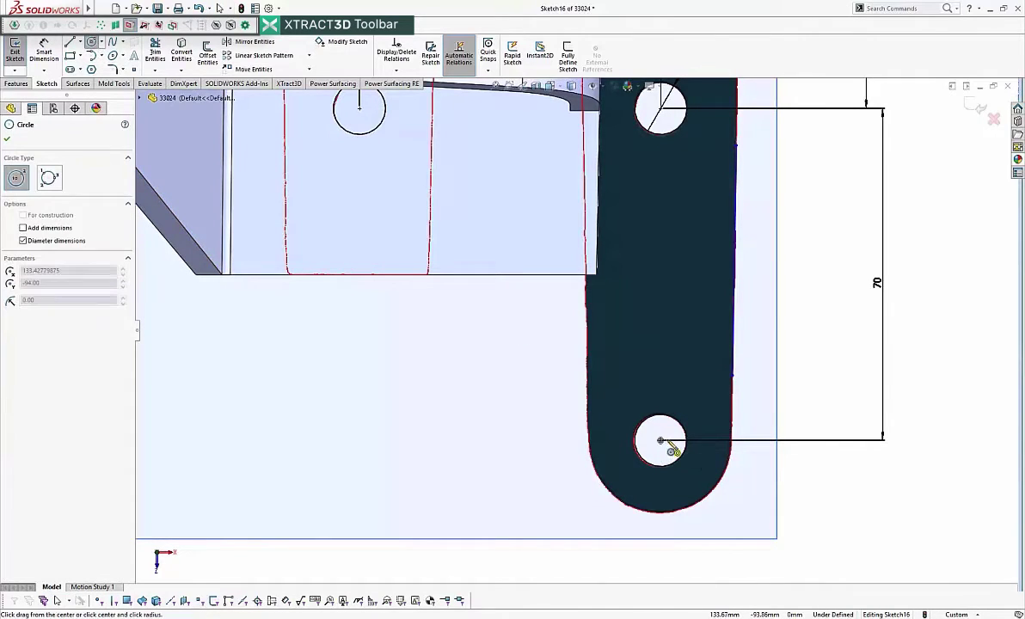
pyautogui.click(727, 456)
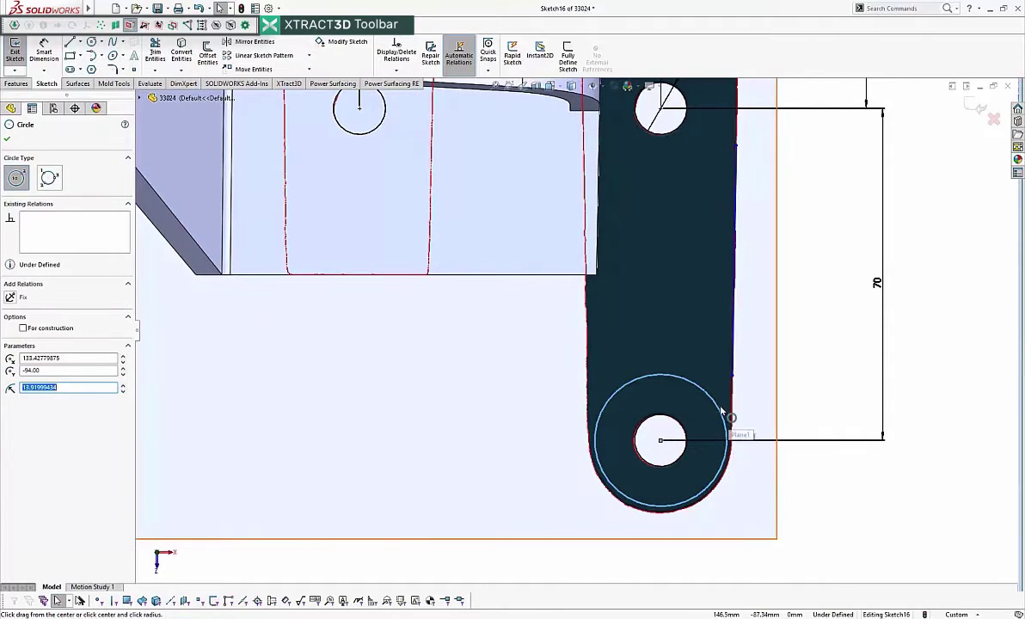
pyautogui.press('Escape')
# - Fix the slanted edge line in place and make the large end circle tangent to it
pyautogui.click(733, 347)
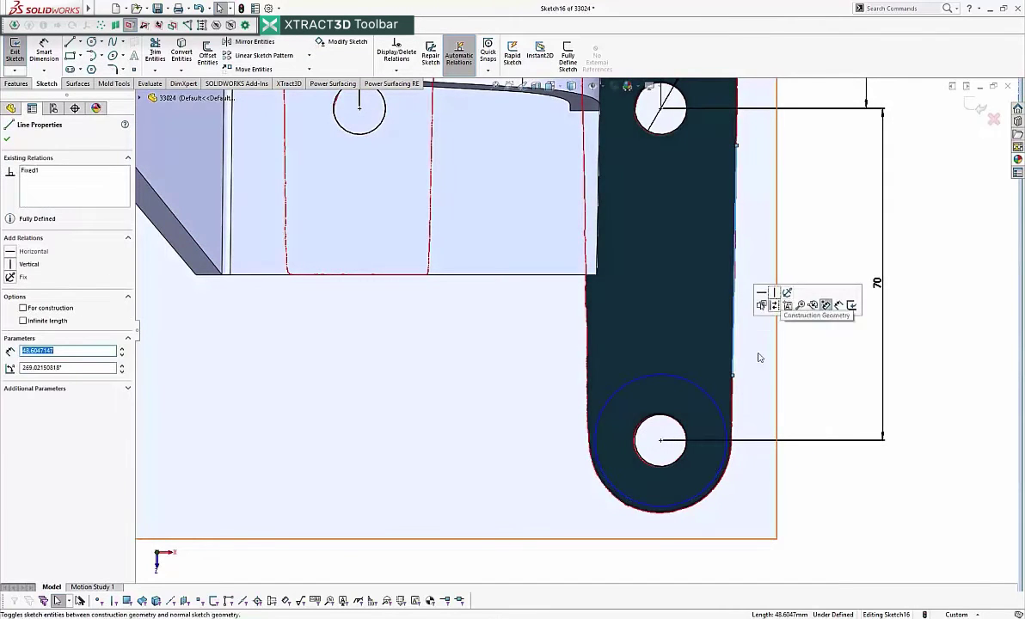
pyautogui.click(796, 368)
pyautogui.click(734, 355)
pyautogui.keyDown('ctrl'); pyautogui.click(724, 415); pyautogui.keyUp('ctrl')
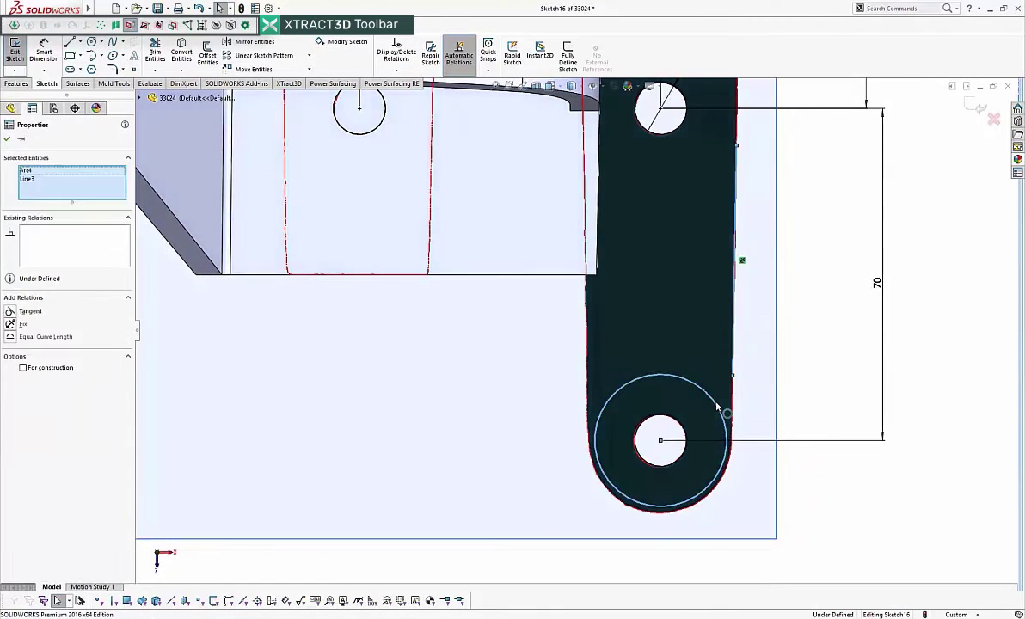
pyautogui.click(744, 359)
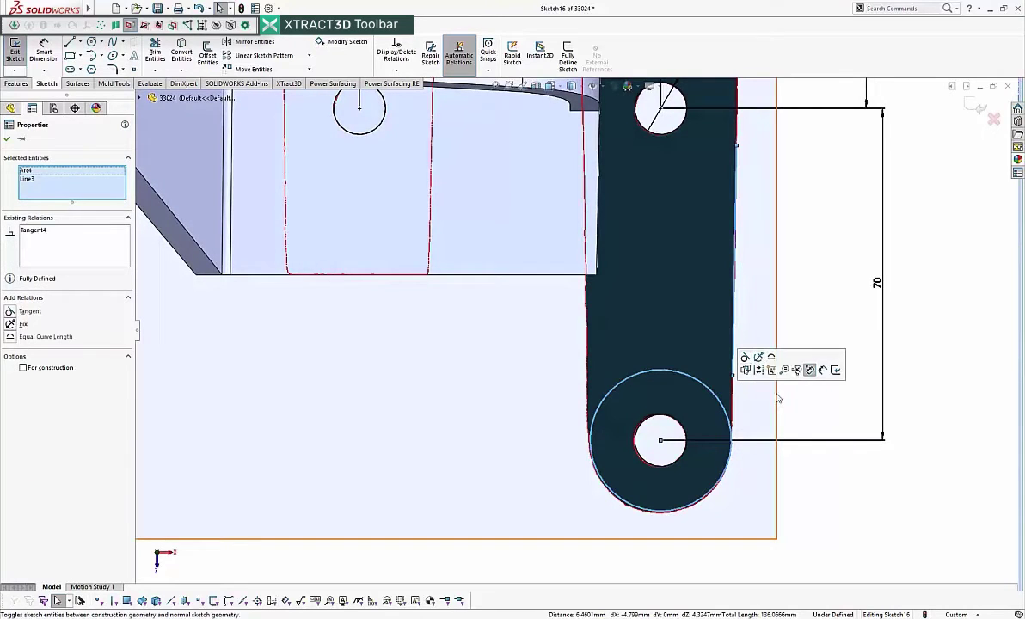
pyautogui.click(794, 425)
# - Dimension the diameter of the large end circle and leave the dimension driving
pyautogui.click(670, 512)
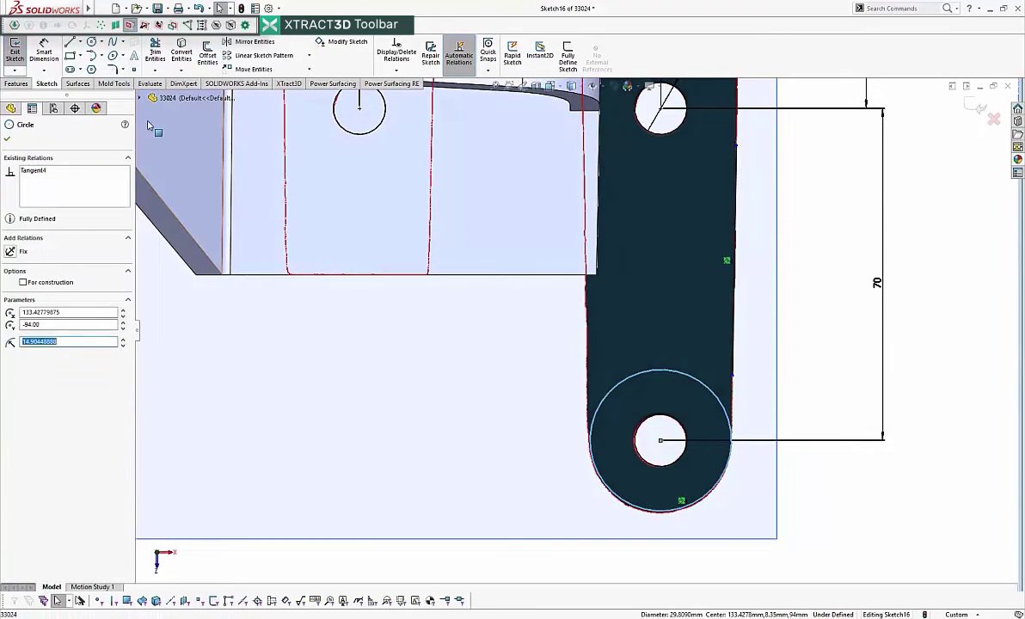
pyautogui.click(43, 48)
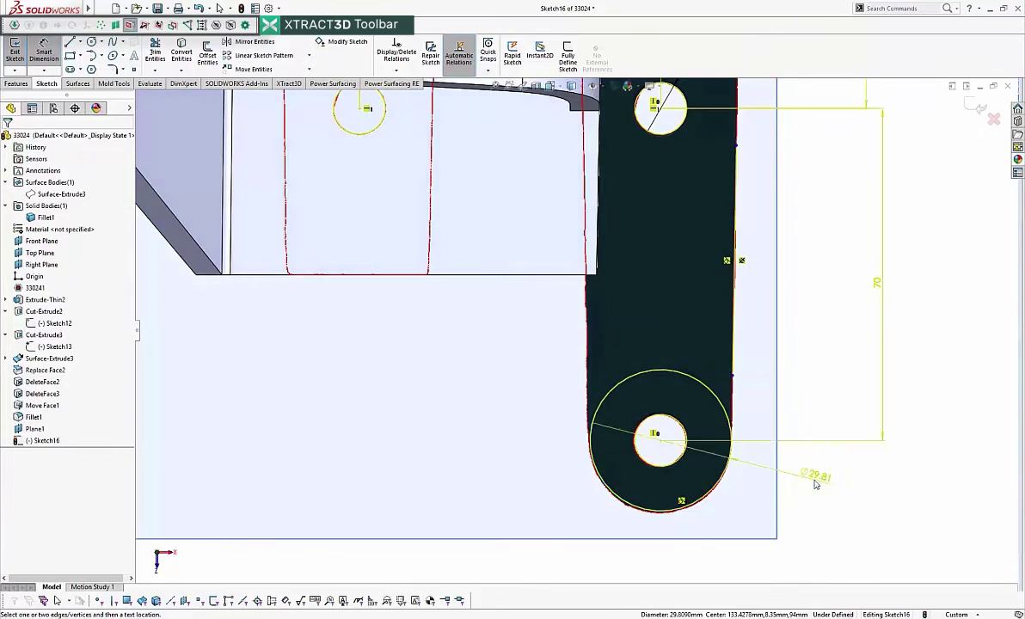
pyautogui.click(813, 482)
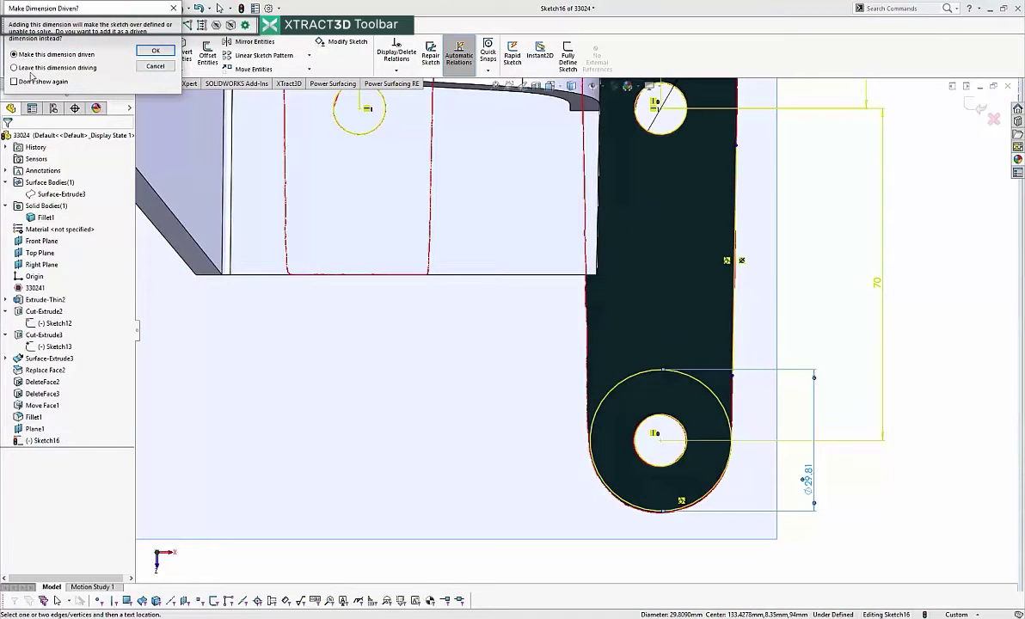
pyautogui.click(144, 54)
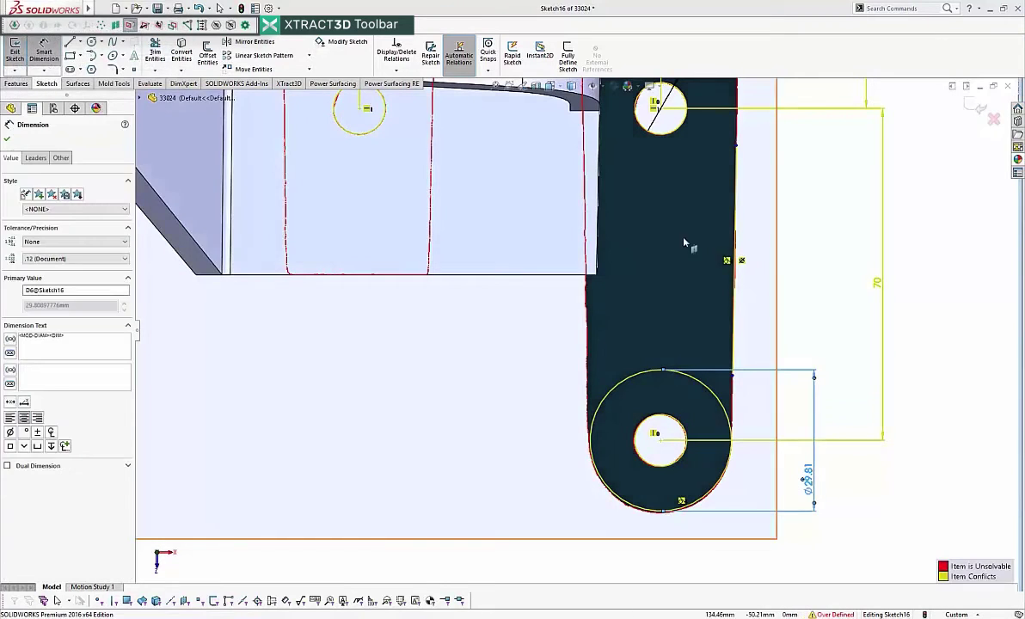
# - Delete the Fix relation from the slanted edge line of the long plate
pyautogui.click(810, 274)
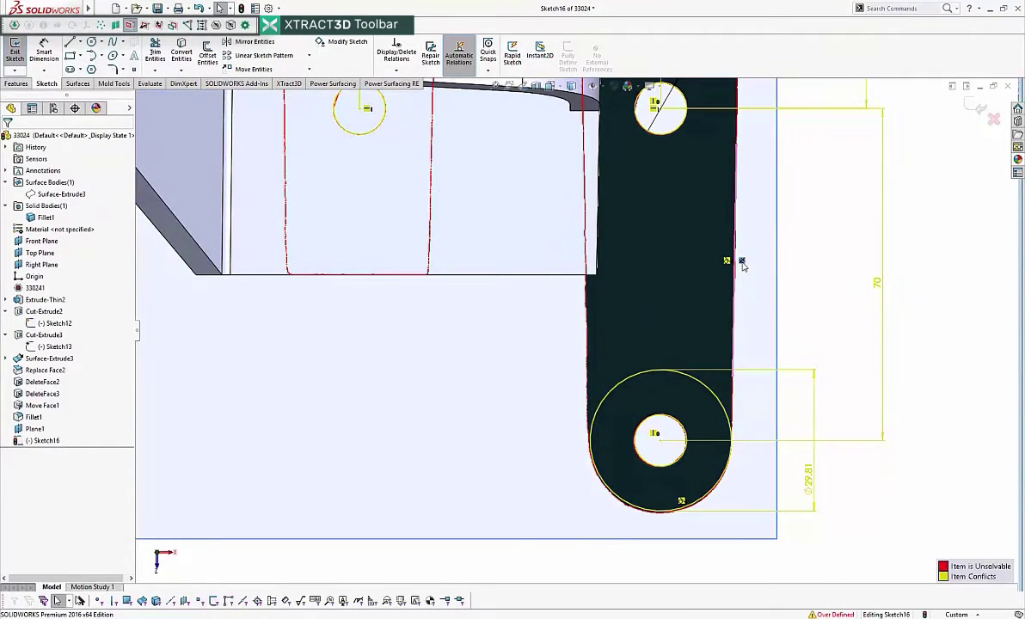
pyautogui.press('Delete')
pyautogui.press('z')
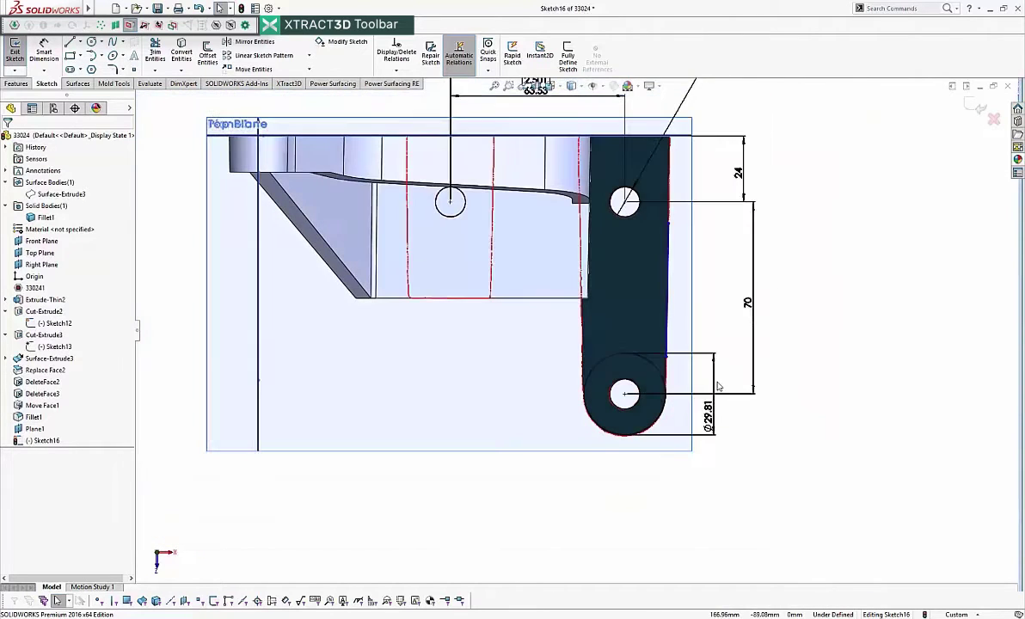
# - Set the diameter of the long plate's large end circle to 30 mm
pyautogui.doubleClick(708, 415)
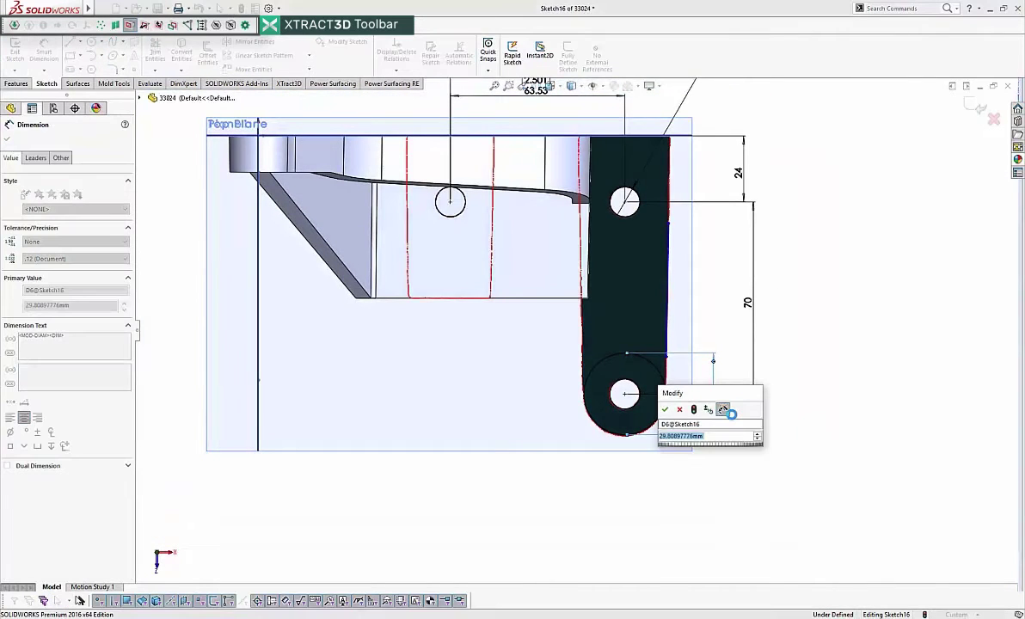
pyautogui.write('30')
pyautogui.press('Return')
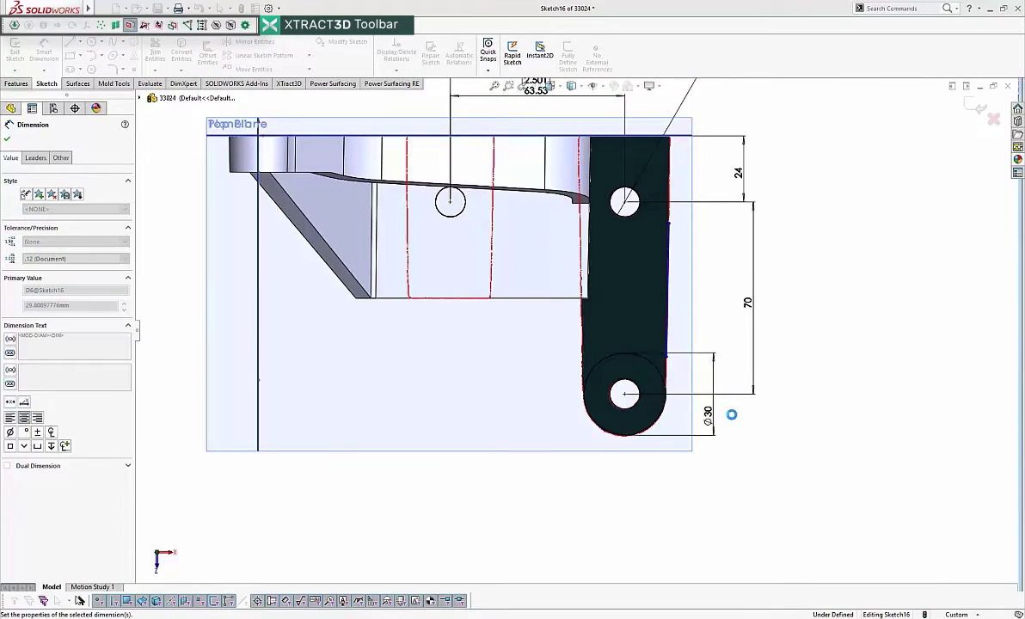
pyautogui.press('Escape')
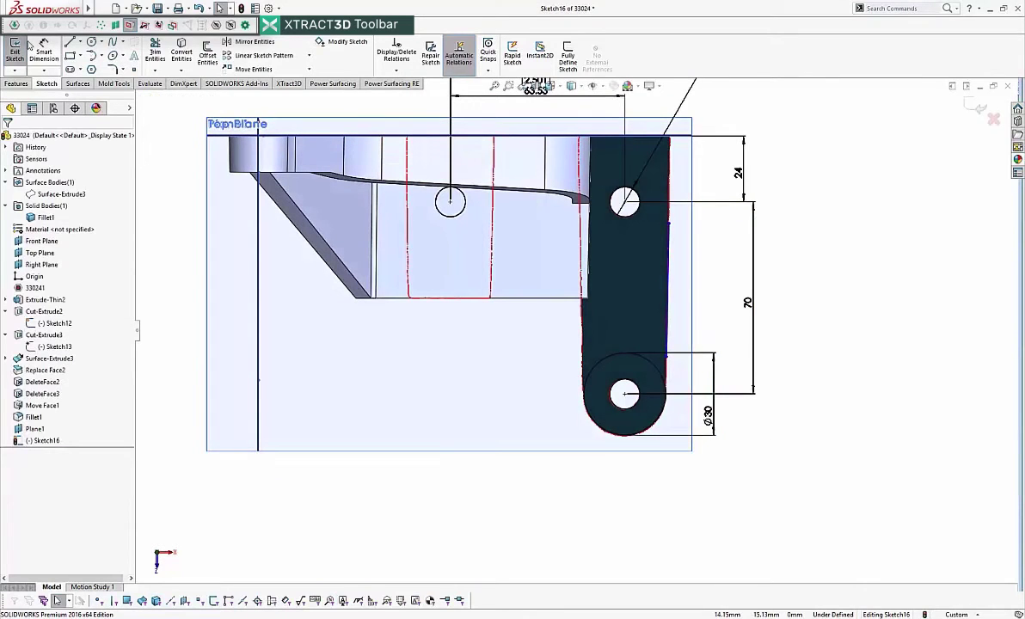
# - Draw a vertical centerline about 114.5 mm long from the lower hole's centre through the upper hole and beyond the plate
pyautogui.click(47, 51)
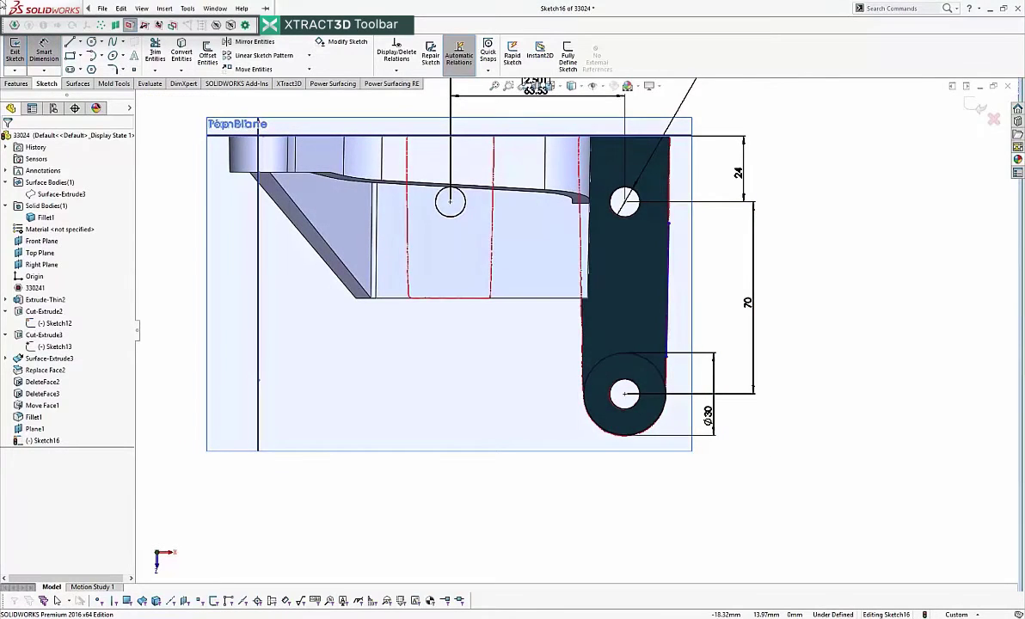
pyautogui.click(80, 42)
pyautogui.click(93, 66)
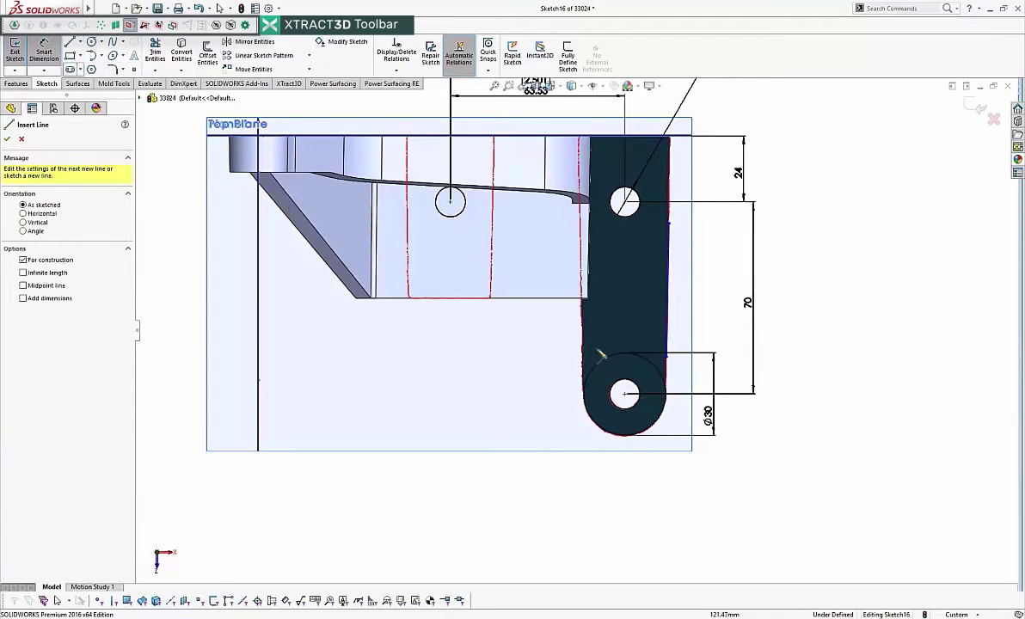
pyautogui.click(626, 394)
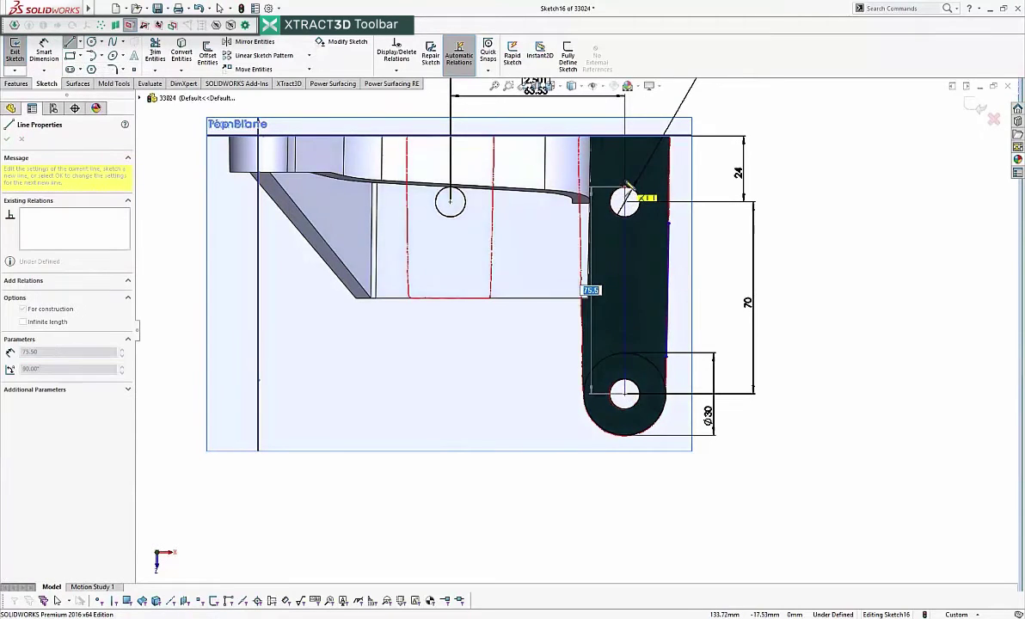
pyautogui.scroll(-3, 633, 117)
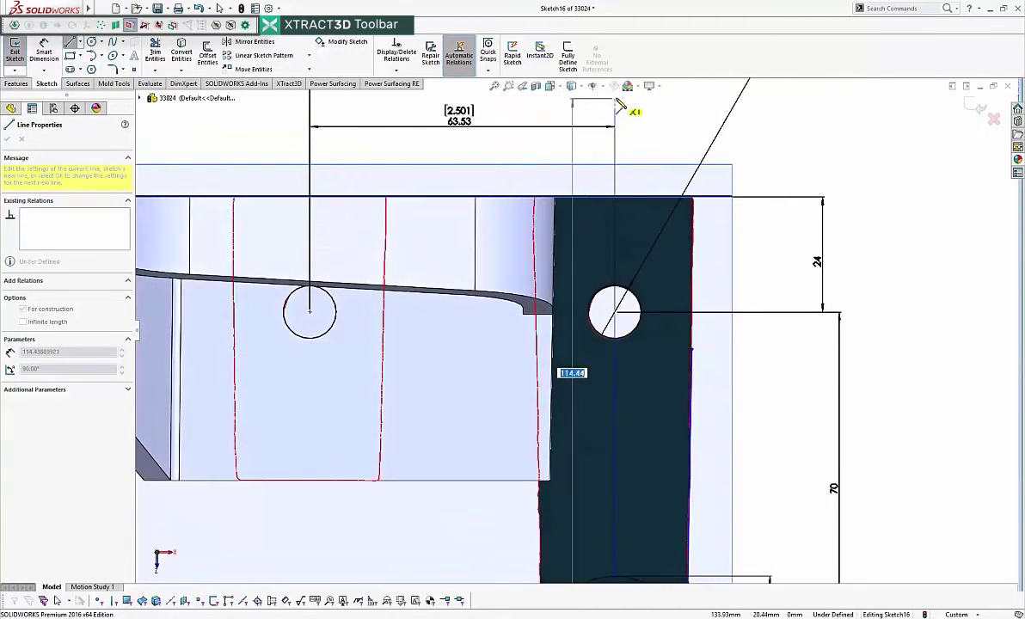
pyautogui.click(615, 100)
pyautogui.press('Escape')
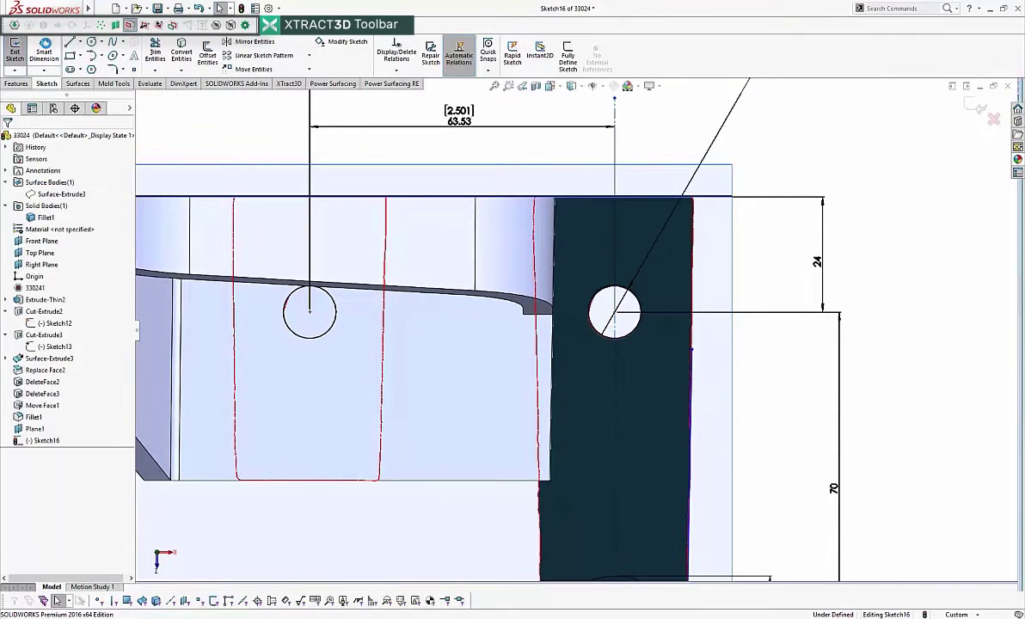
# - Dimension the angle between the centerline and the slanted edge line and set it to 1°
pyautogui.scroll(5, 585, 344)
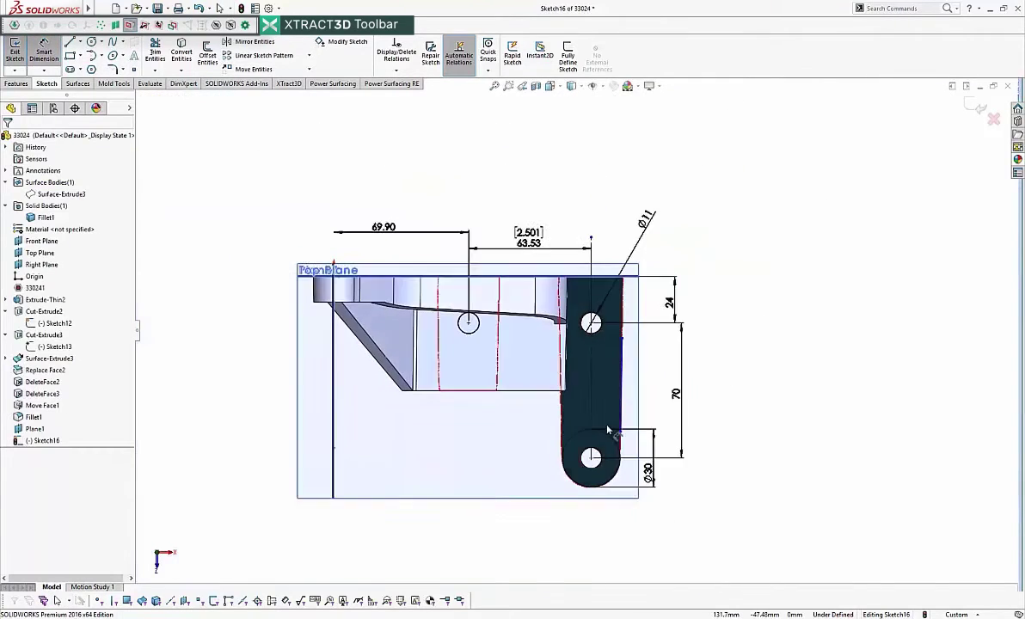
pyautogui.click(593, 383)
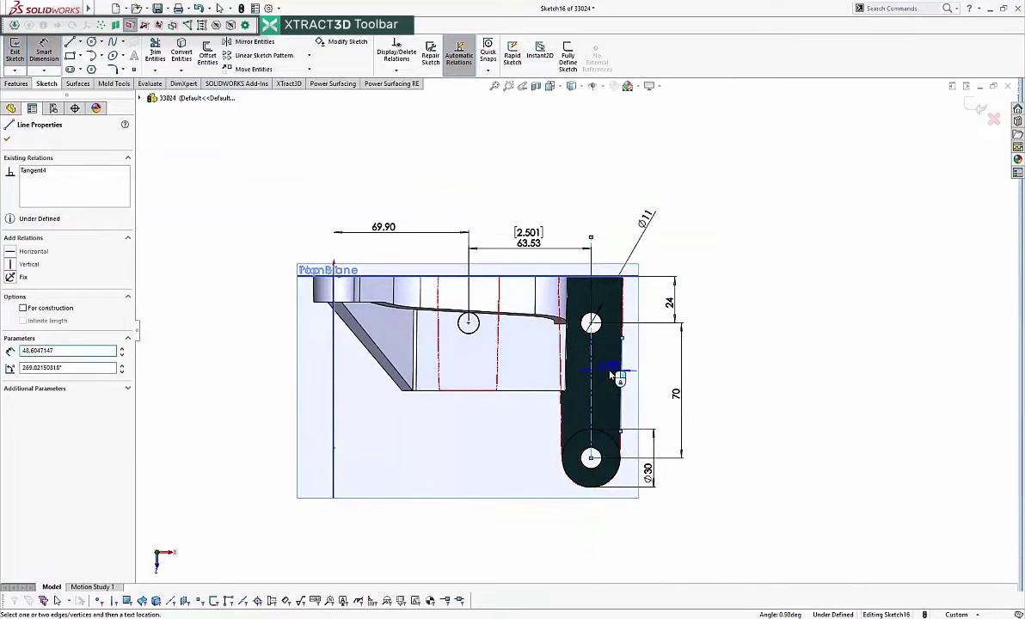
pyautogui.click(614, 376)
pyautogui.write('1')
pyautogui.press('Return')
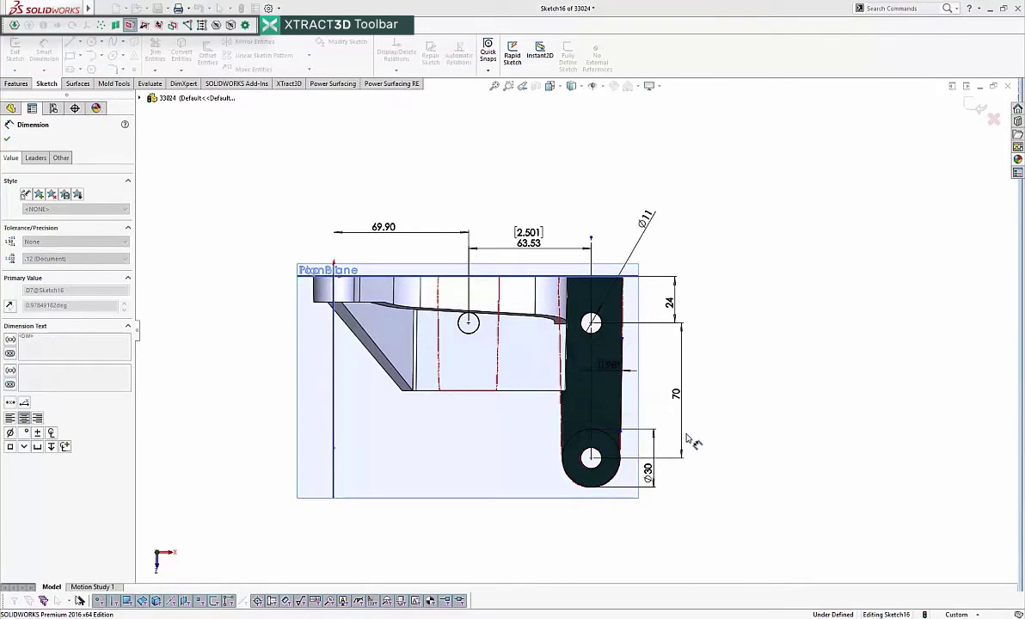
pyautogui.scroll(-2, 625, 439)
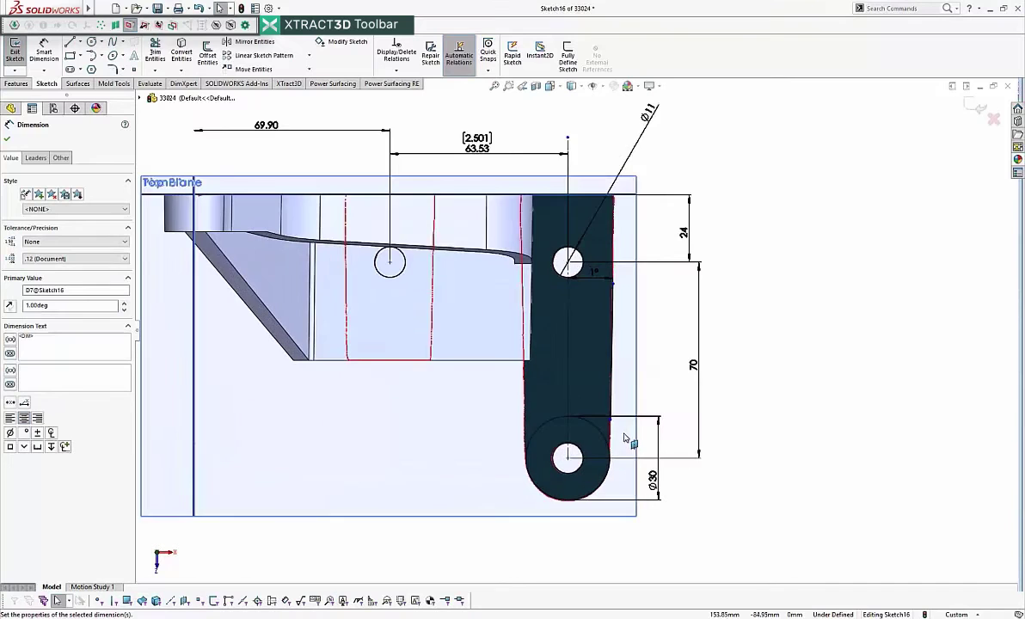
pyautogui.click(612, 362)
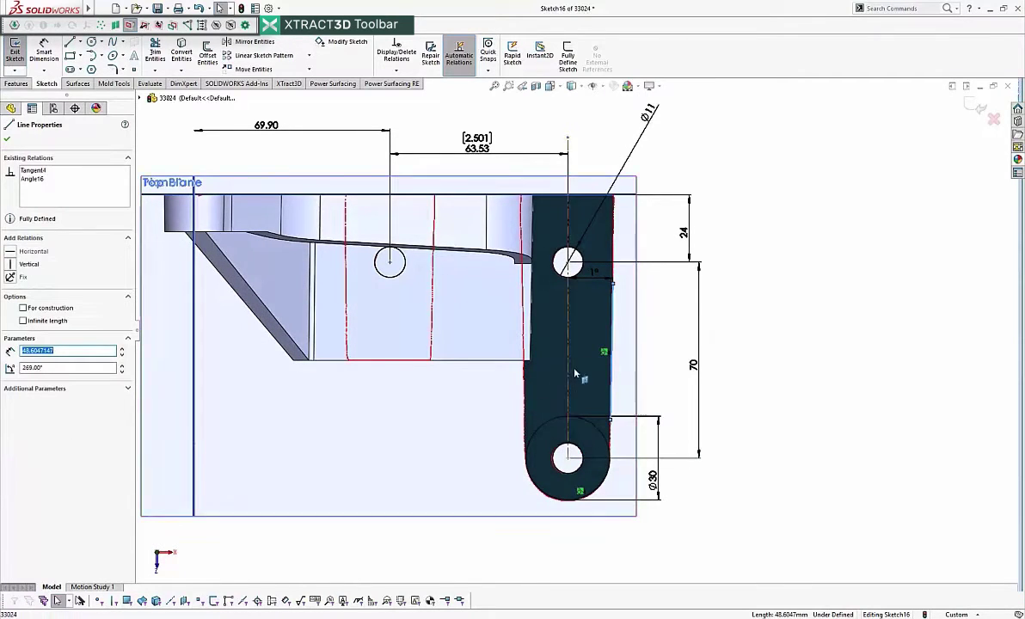
pyautogui.click(581, 373)
pyautogui.click(568, 375)
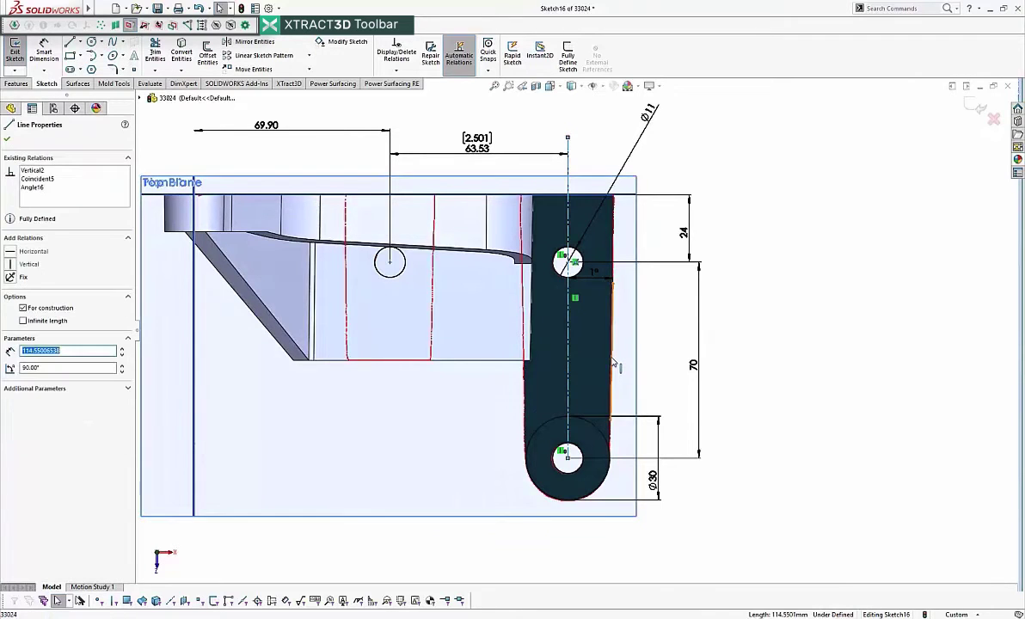
pyautogui.keyDown('ctrl'); pyautogui.click(612, 344); pyautogui.keyUp('ctrl')
pyautogui.click(289, 103)
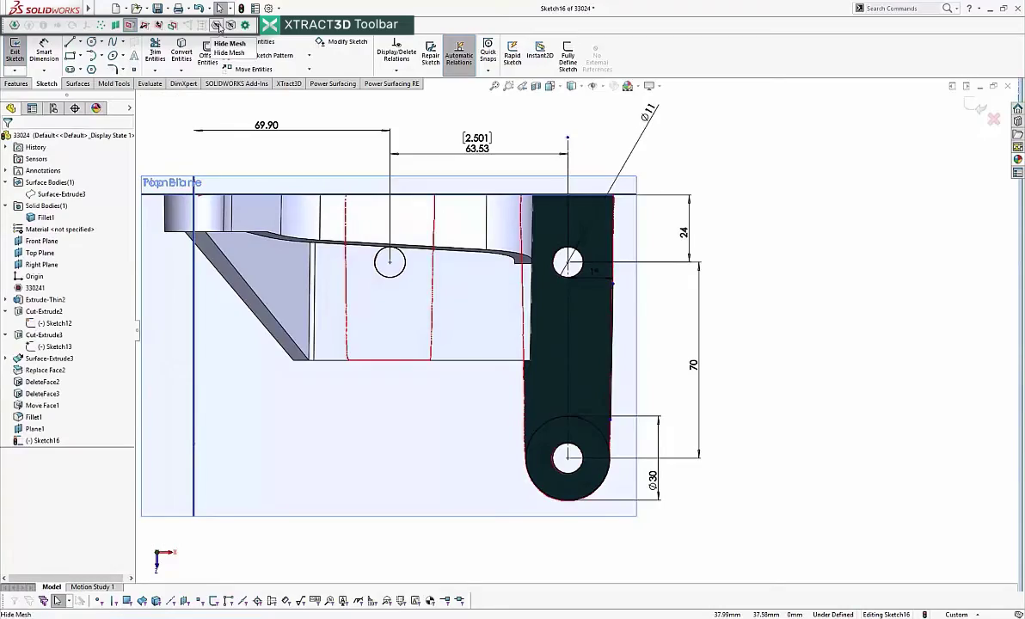
# - Hide the scanned mesh and tilt the model to expose the bracket body's straight base edge
pyautogui.hotkey('ctrl', '7')
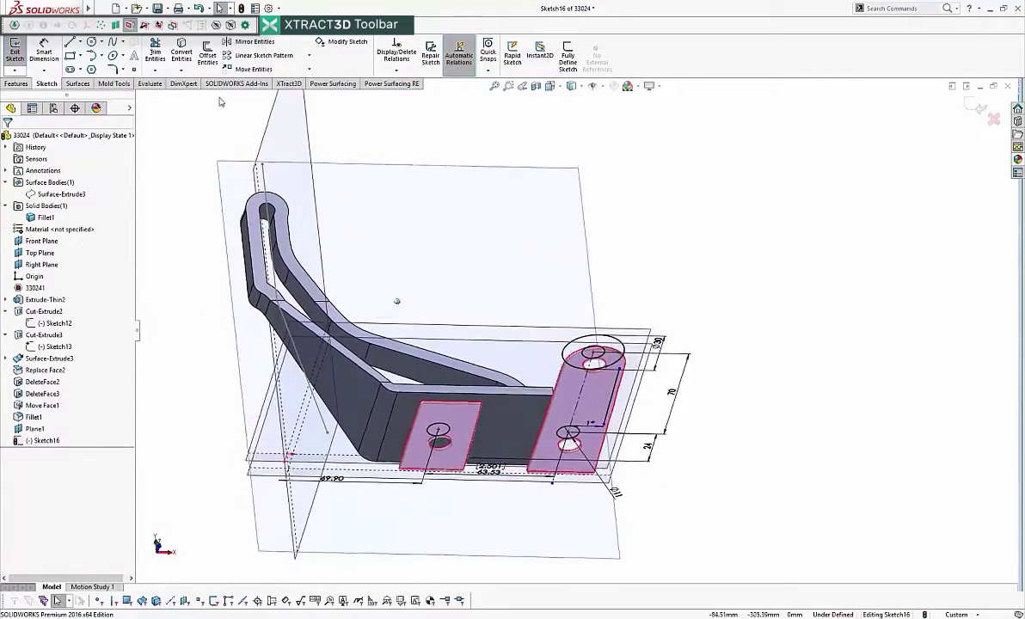
pyautogui.click(518, 180)
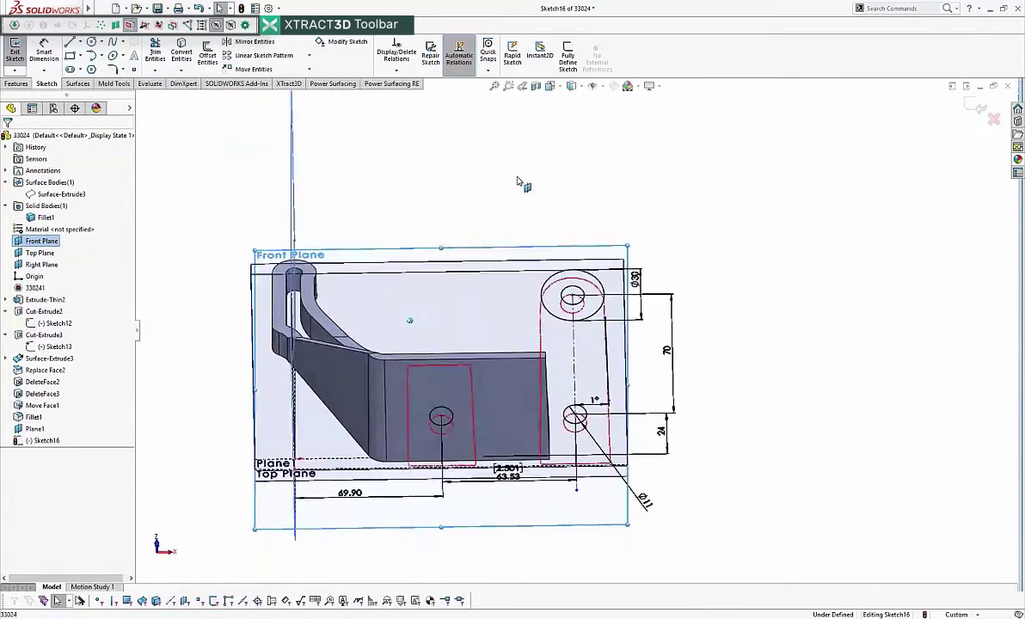
pyautogui.scroll(-1, 568, 352)
pyautogui.moveTo(563, 344); pyautogui.dragTo(535, 404, button='middle')
# - Convert the bracket body's straight base edge into the sketch and stretch its end past the long plate's outer side
pyautogui.click(529, 408)
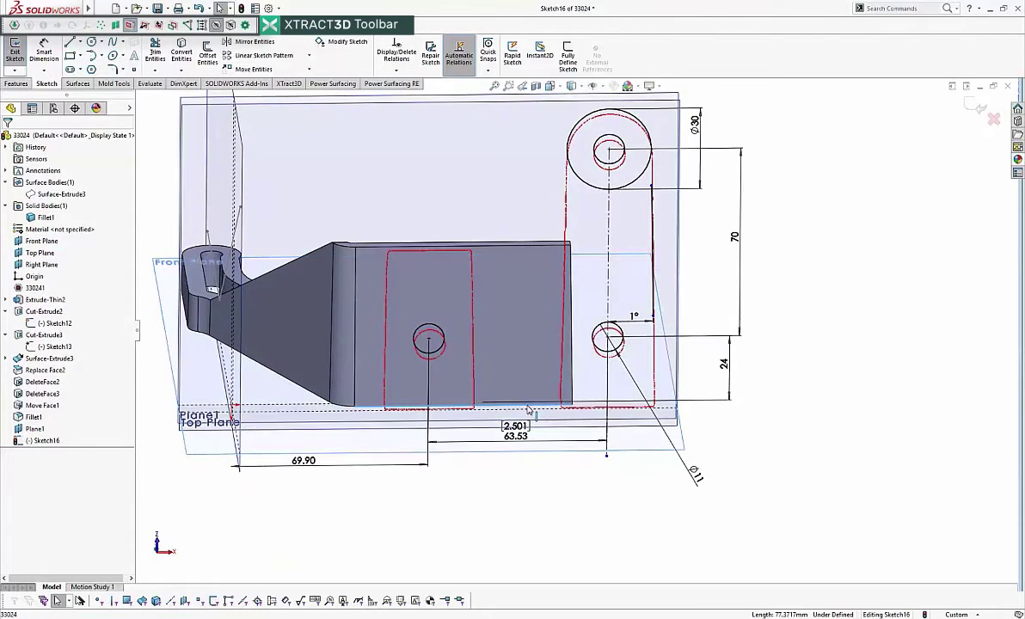
pyautogui.click(181, 49)
pyautogui.moveTo(725, 366); pyautogui.dragTo(721, 354, button='middle')
pyautogui.moveTo(572, 397); pyautogui.dragTo(669, 415)
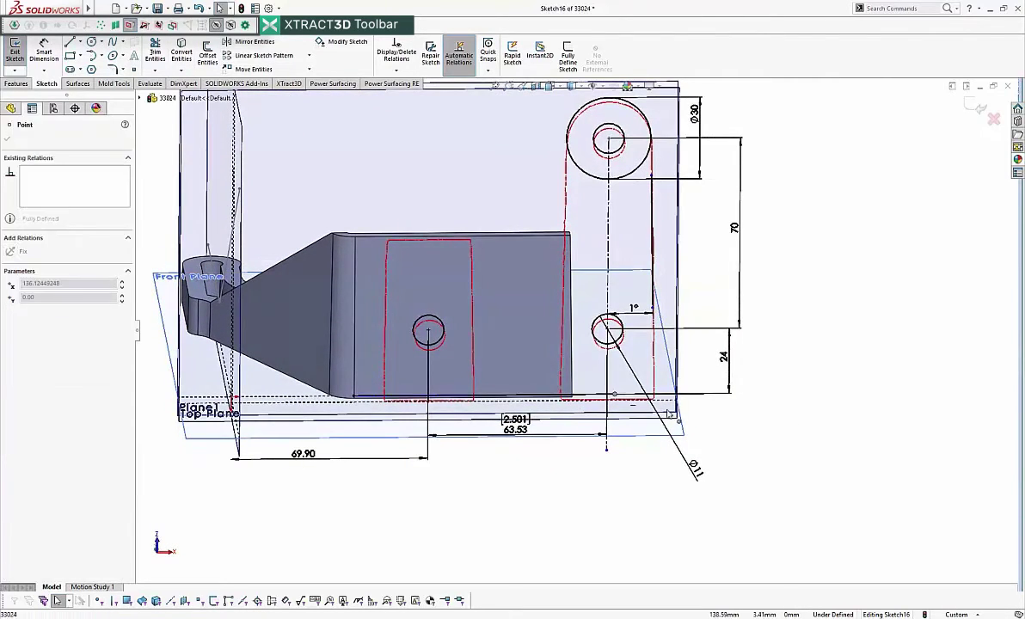
pyautogui.moveTo(711, 418); pyautogui.dragTo(696, 381, button='middle')
# - Mirror the slanted plate edge line about the vertical centerline through the two holes
pyautogui.click(639, 214)
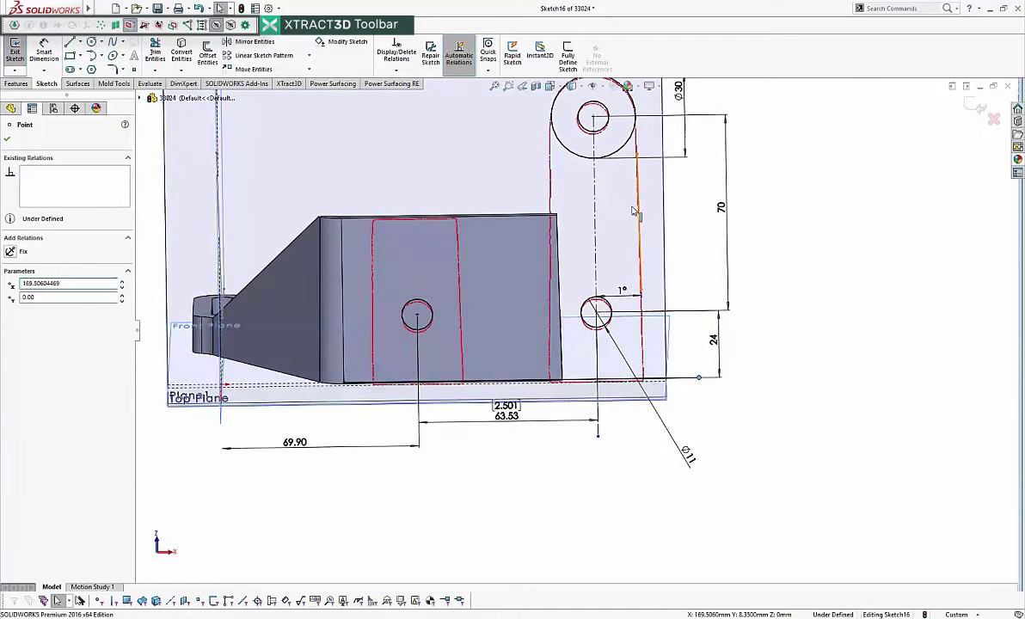
pyautogui.keyDown('ctrl'); pyautogui.click(595, 209); pyautogui.keyUp('ctrl')
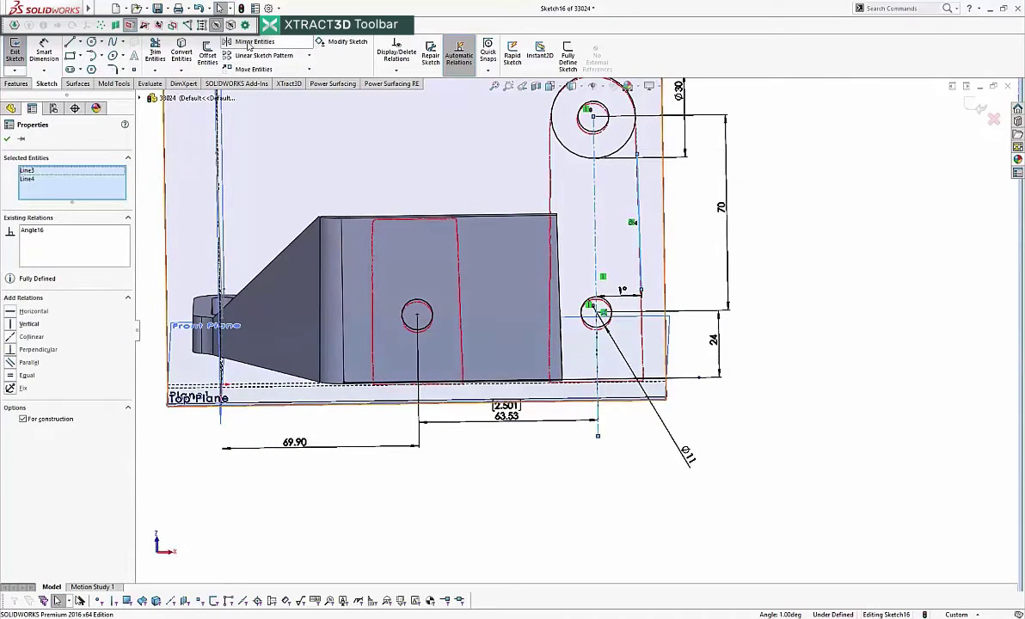
pyautogui.press('Escape')
# - Extend the long plate's two side lines past the large end circle and down to the base line with Trim Entities
pyautogui.click(156, 49)
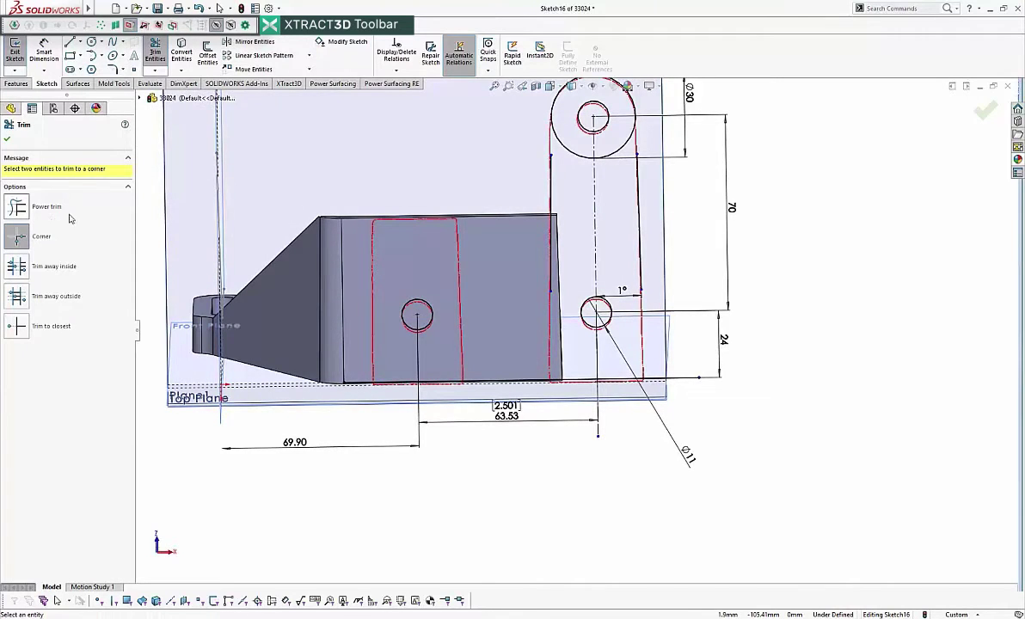
pyautogui.scroll(3, 589, 250)
pyautogui.click(17, 209)
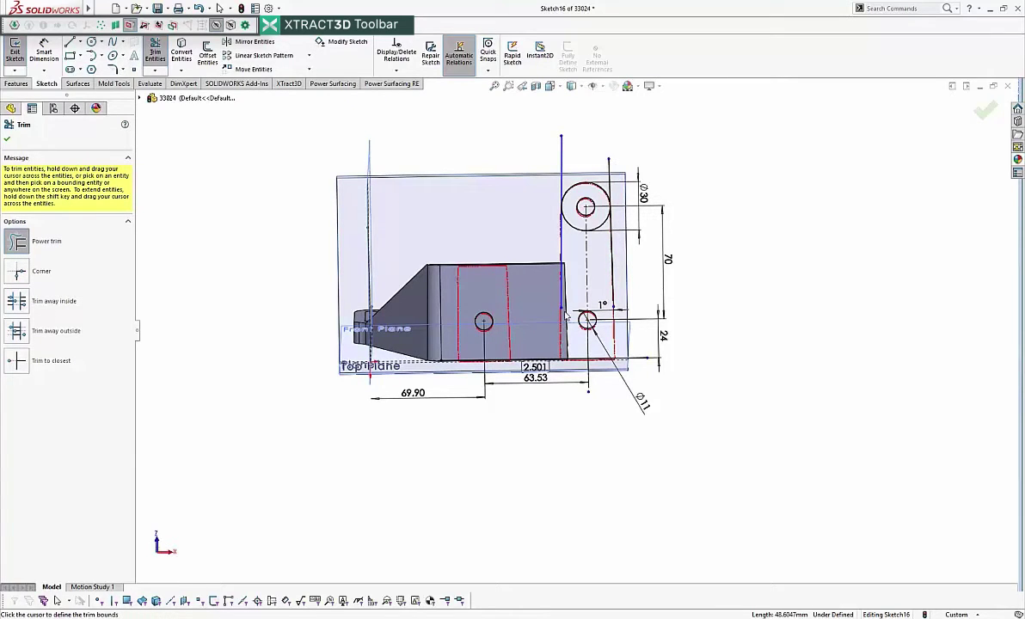
pyautogui.click(62, 271)
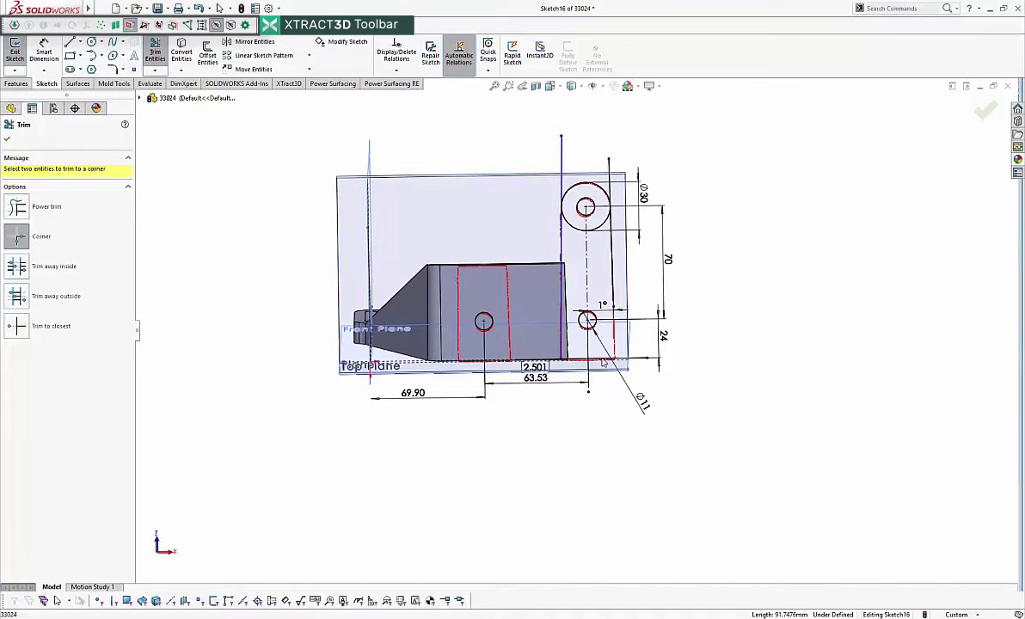
pyautogui.click(48, 207)
# - Trim the side lines above the end circle and the circle's lower half, leaving a rounded plate outline
pyautogui.scroll(-5, 572, 233)
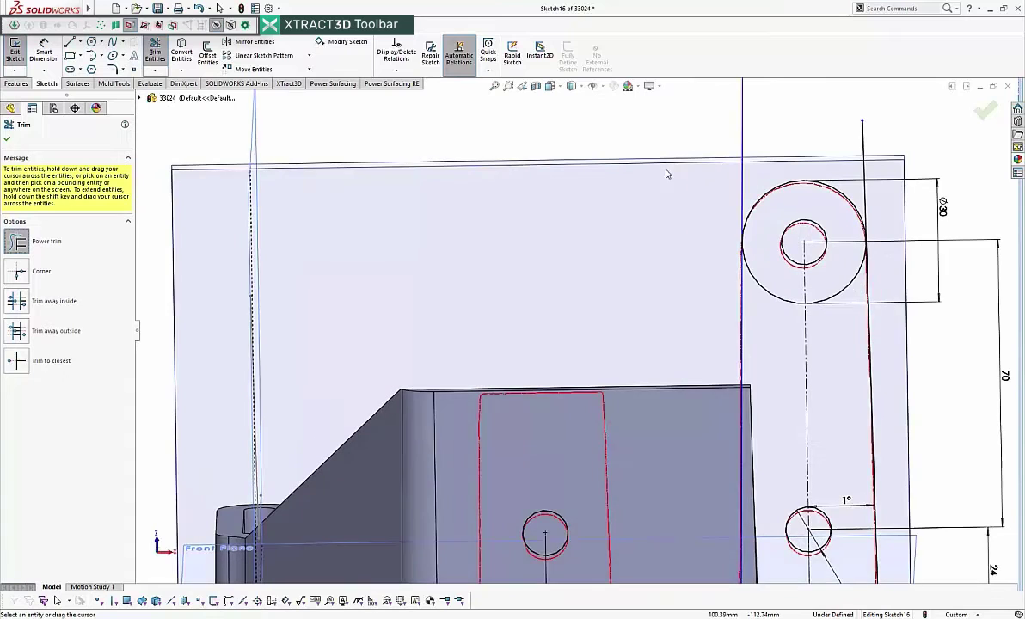
pyautogui.moveTo(768, 177)
pyautogui.mouseDown()
pyautogui.moveTo(766, 298)
pyautogui.moveTo(826, 286)
pyautogui.moveTo(854, 252)
pyautogui.mouseUp()
pyautogui.moveTo(895, 166); pyautogui.dragTo(854, 167)
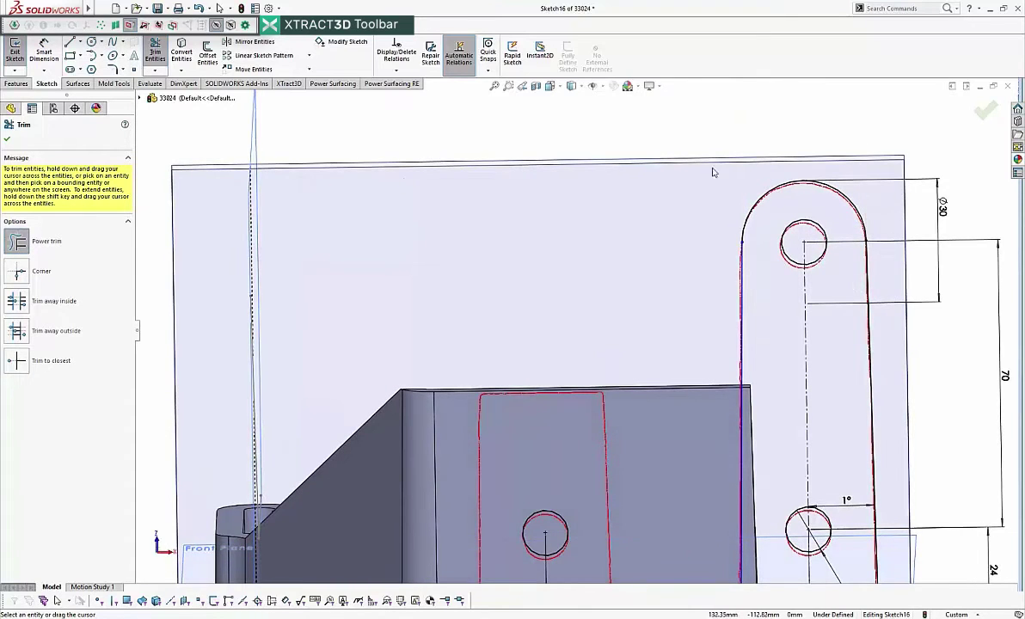
pyautogui.click(8, 140)
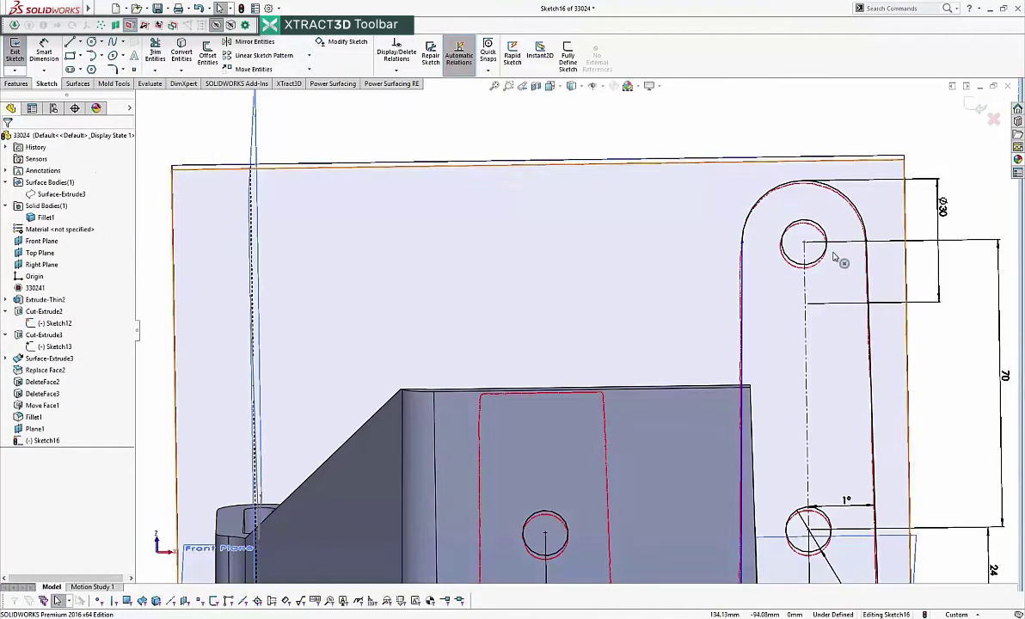
# - Make the side line nearest the bracket body tangent to the long plate's end arc
pyautogui.scroll(3, 686, 366)
pyautogui.click(674, 329)
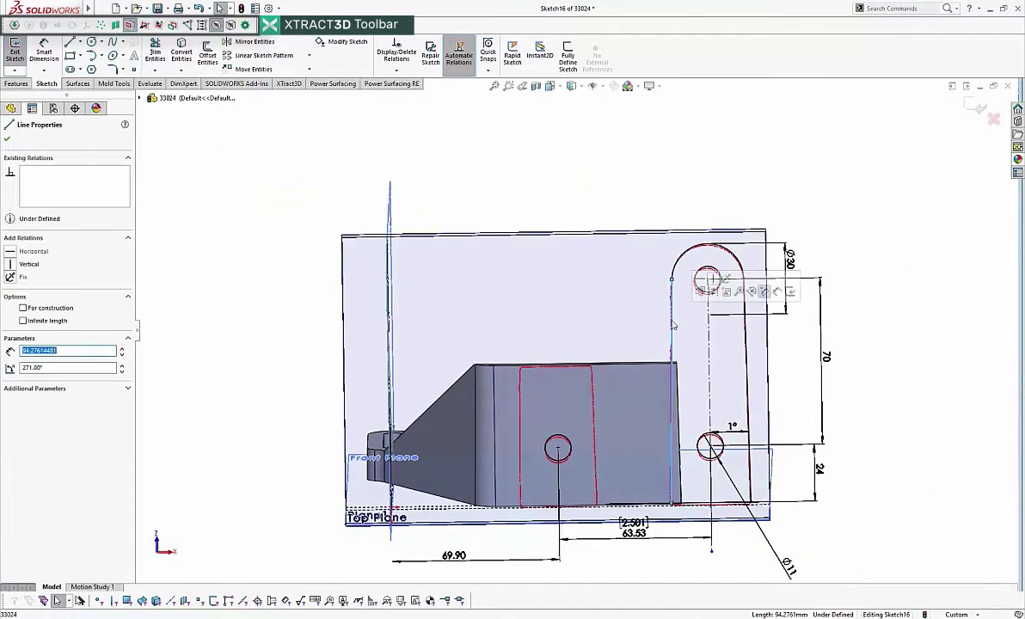
pyautogui.keyDown('ctrl'); pyautogui.click(709, 247); pyautogui.keyUp('ctrl')
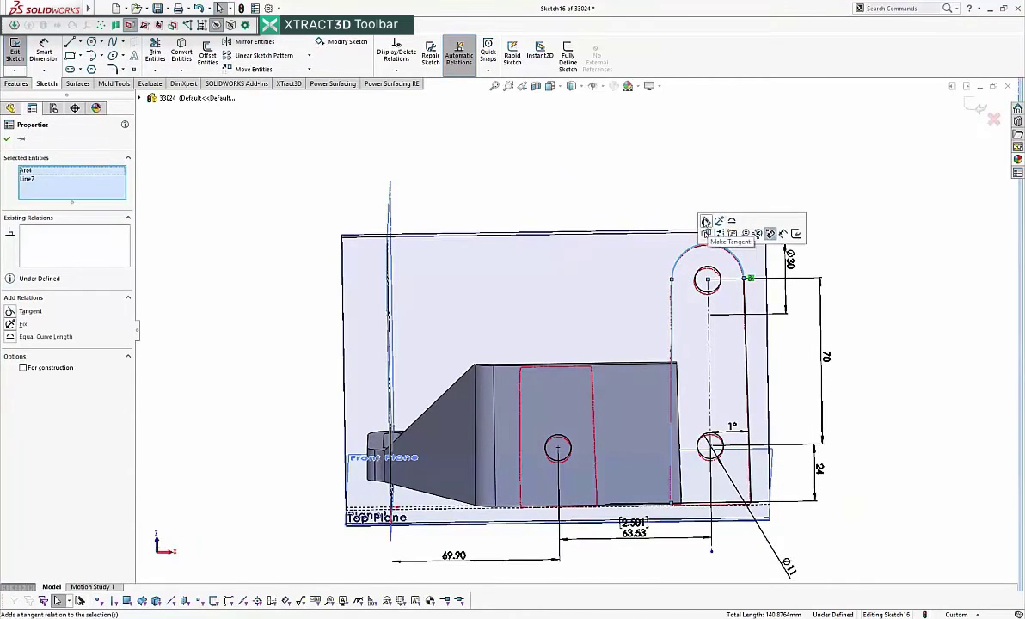
pyautogui.click(706, 222)
# - Make the long plate's two side lines symmetric about the vertical centerline
pyautogui.click(674, 315)
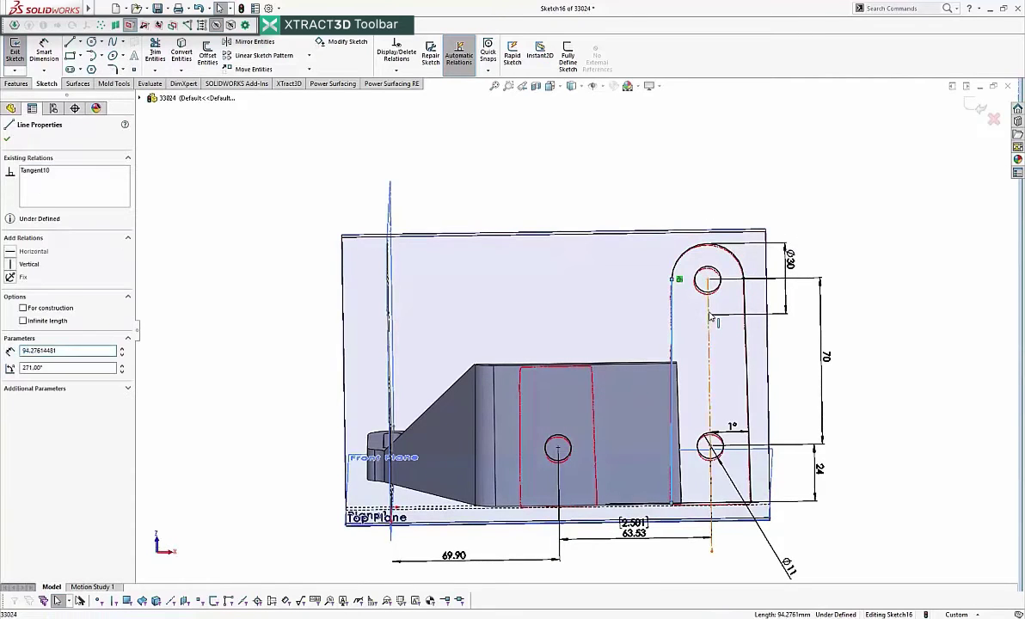
pyautogui.keyDown('ctrl'); pyautogui.click(709, 317); pyautogui.keyUp('ctrl')
pyautogui.keyDown('ctrl'); pyautogui.click(746, 307); pyautogui.keyUp('ctrl')
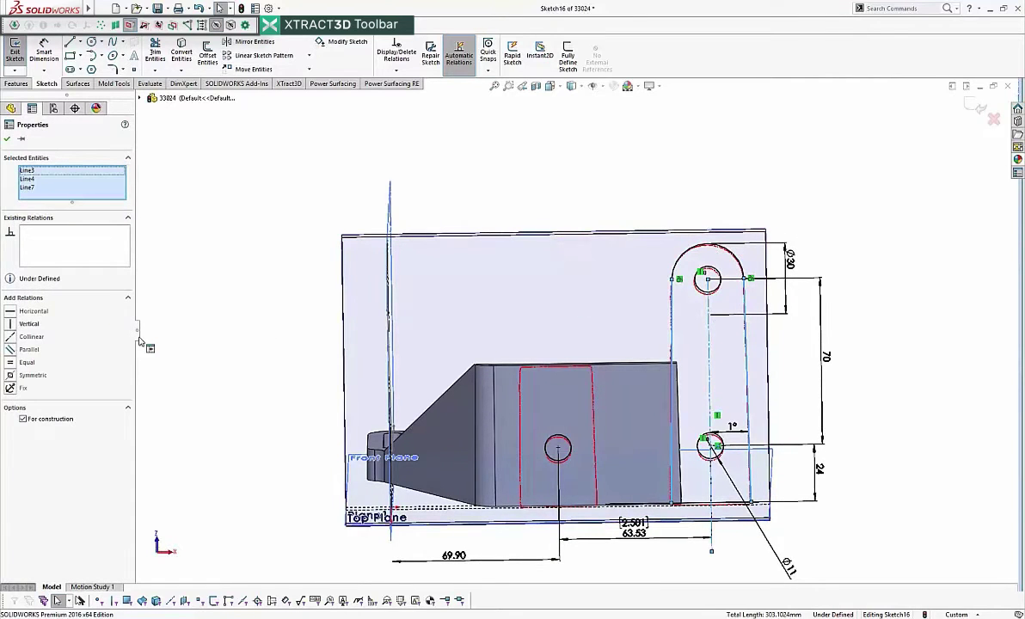
pyautogui.click(258, 193)
# - Start a boss extrusion of the sketch with the long plate's outline and its two hole regions as selected contours
pyautogui.hotkey('ctrl', 'shift', 'z')
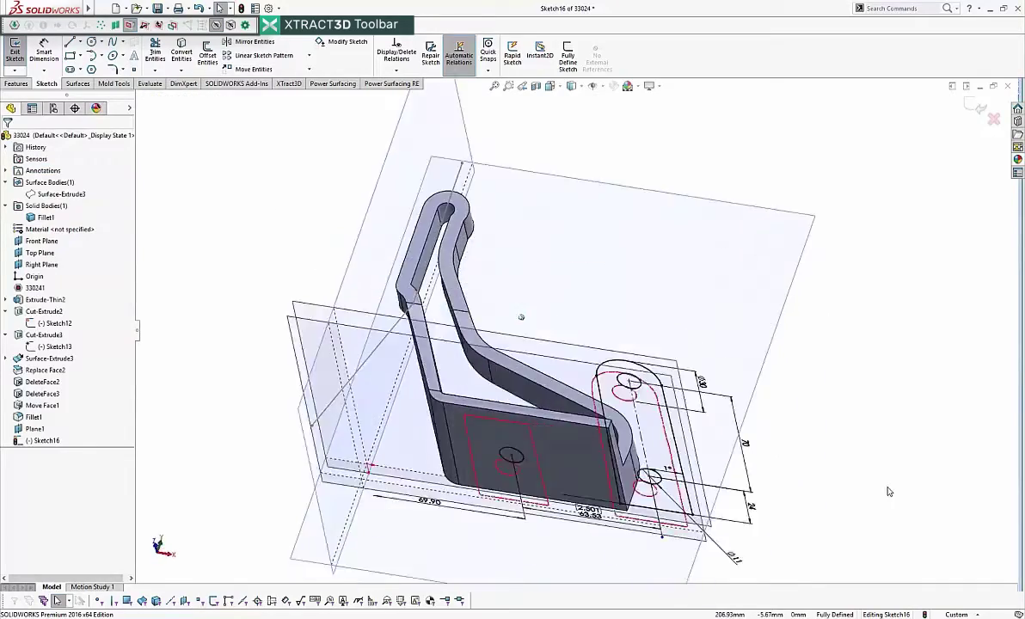
pyautogui.press('Left')
pyautogui.press('Left')
pyautogui.press('Left')
pyautogui.press('Left')
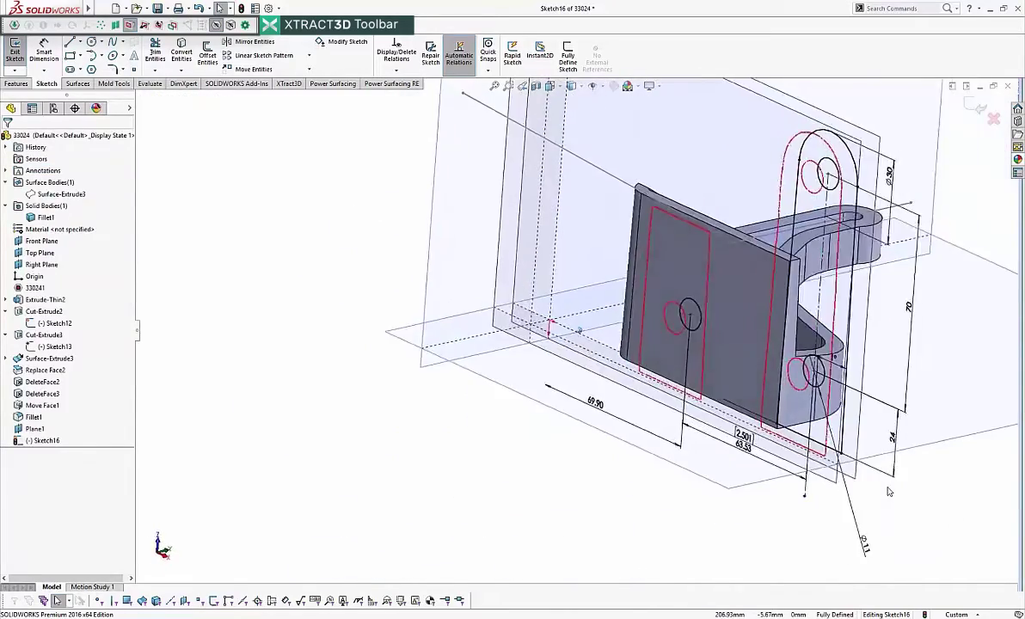
pyautogui.press('Left')
pyautogui.press('Left')
pyautogui.press('Left')
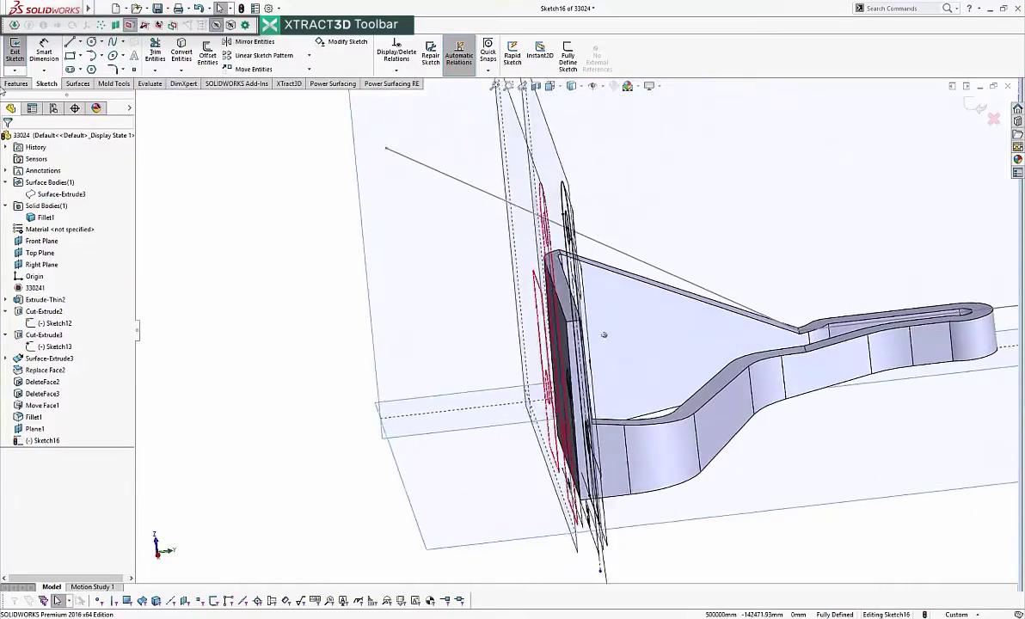
pyautogui.press('Left')
pyautogui.press('Left')
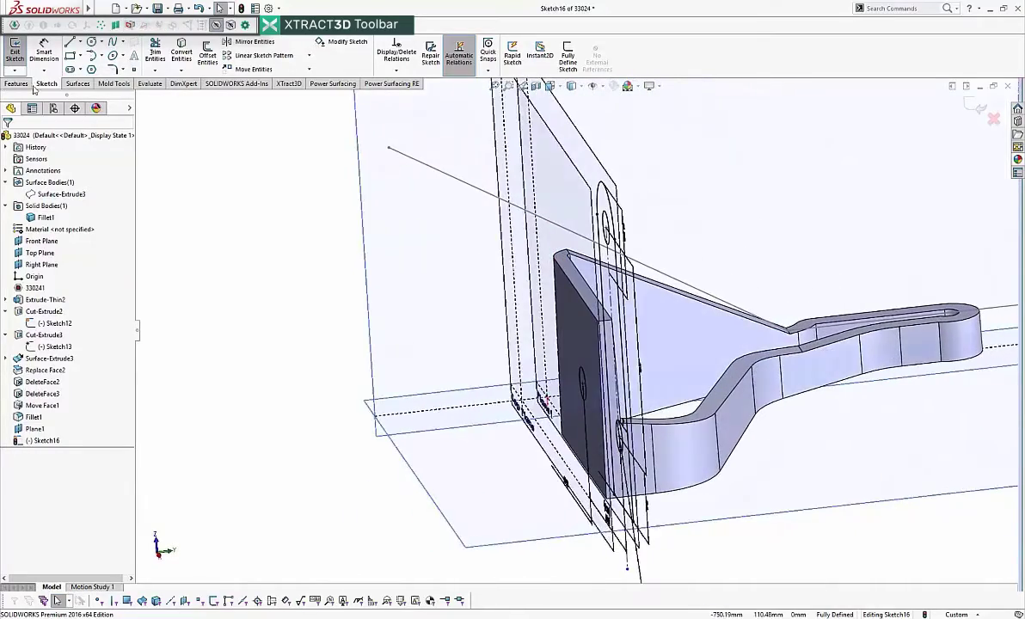
pyautogui.click(16, 83)
pyautogui.click(19, 51)
pyautogui.moveTo(482, 263); pyautogui.dragTo(378, 245, button='middle')
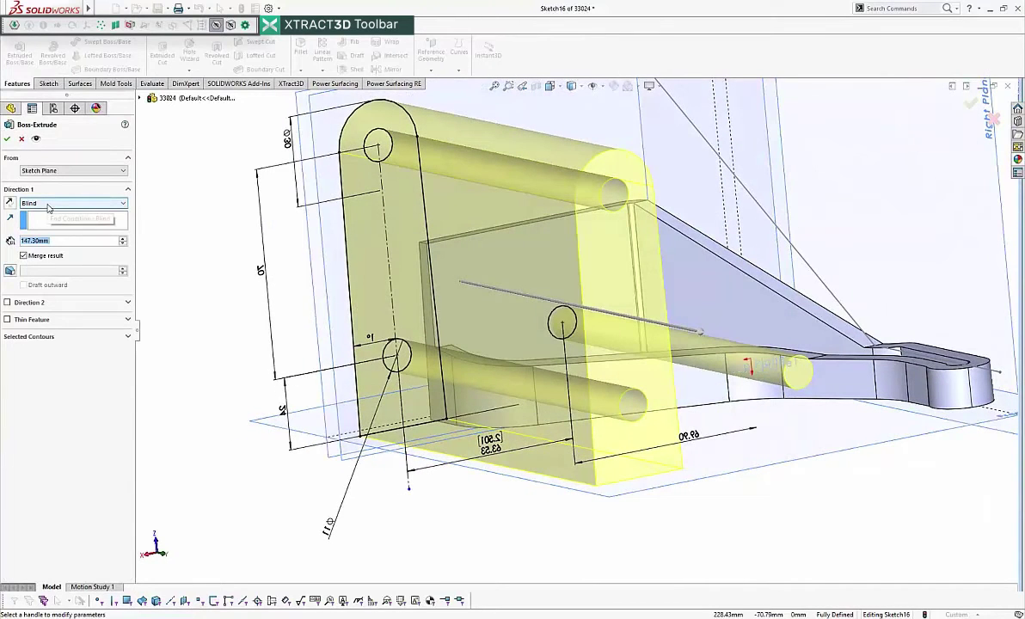
pyautogui.click(41, 337)
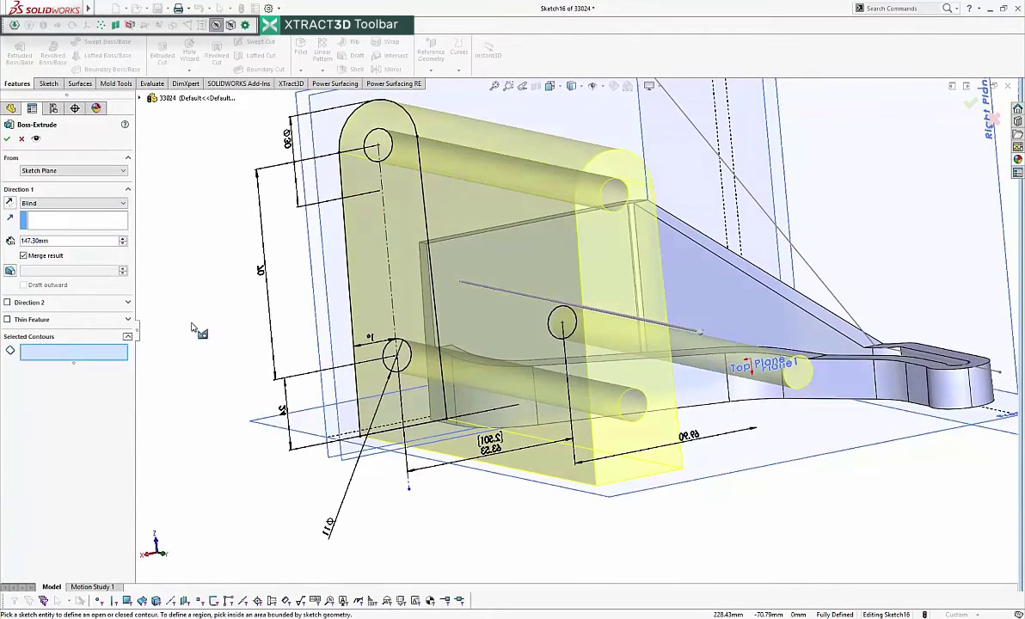
pyautogui.click(378, 146)
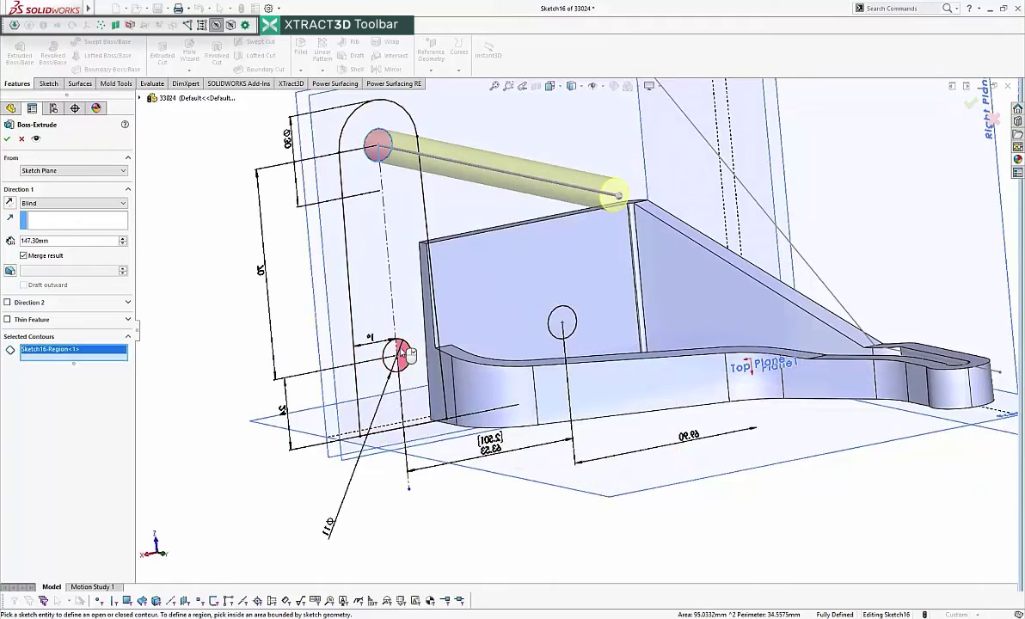
pyautogui.click(402, 353)
pyautogui.click(391, 355)
pyautogui.click(361, 309)
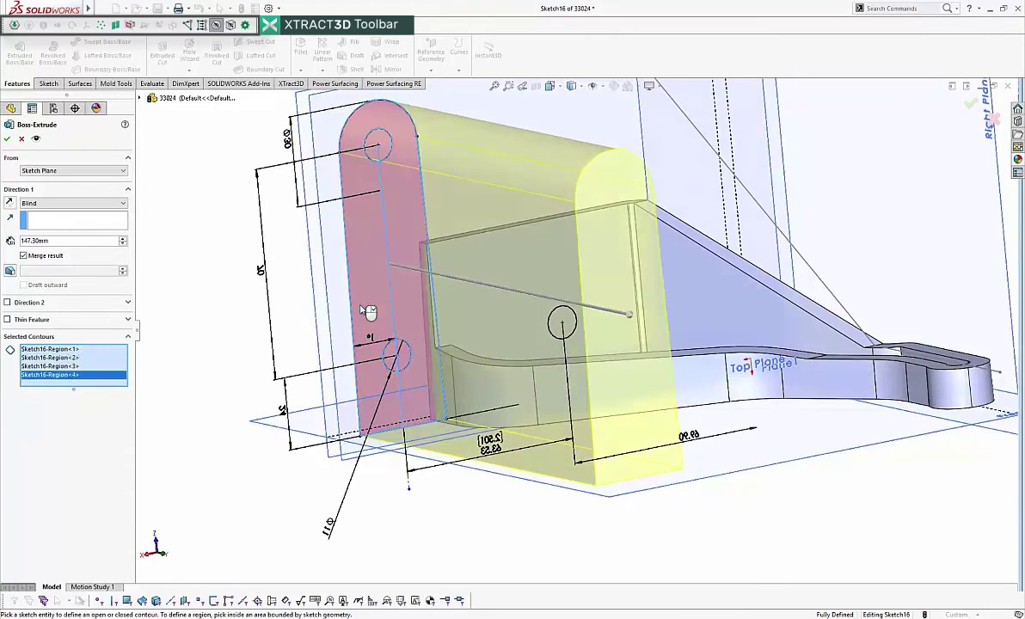
# - End the extrusion's first direction Up To Surface at the inner face of the bracket's base wall
pyautogui.moveTo(457, 243); pyautogui.dragTo(530, 362, button='middle')
pyautogui.moveTo(581, 328); pyautogui.dragTo(555, 321, button='middle')
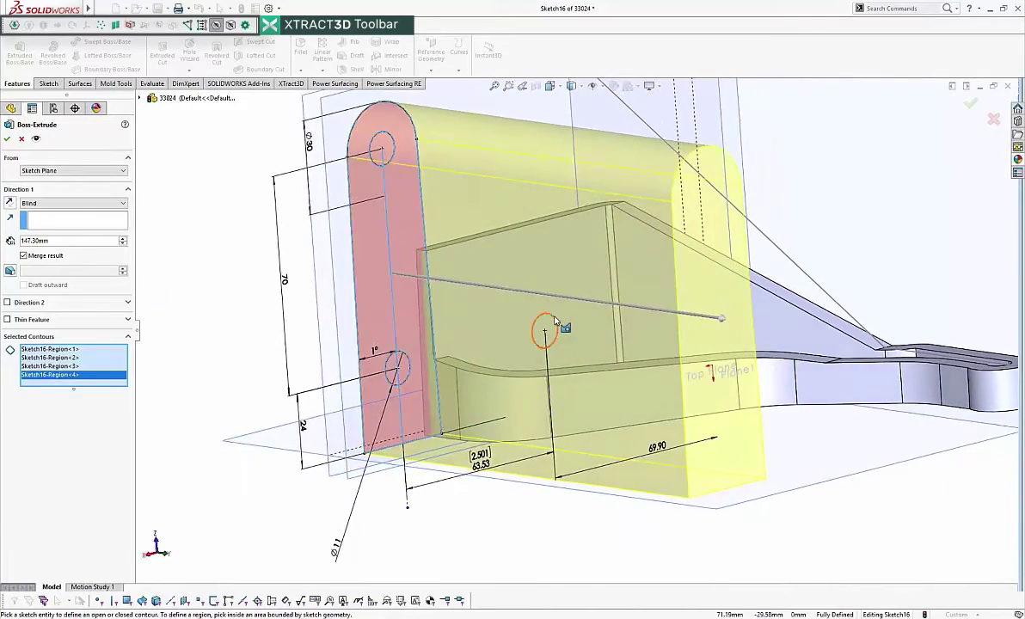
pyautogui.moveTo(439, 291); pyautogui.dragTo(372, 288, button='middle')
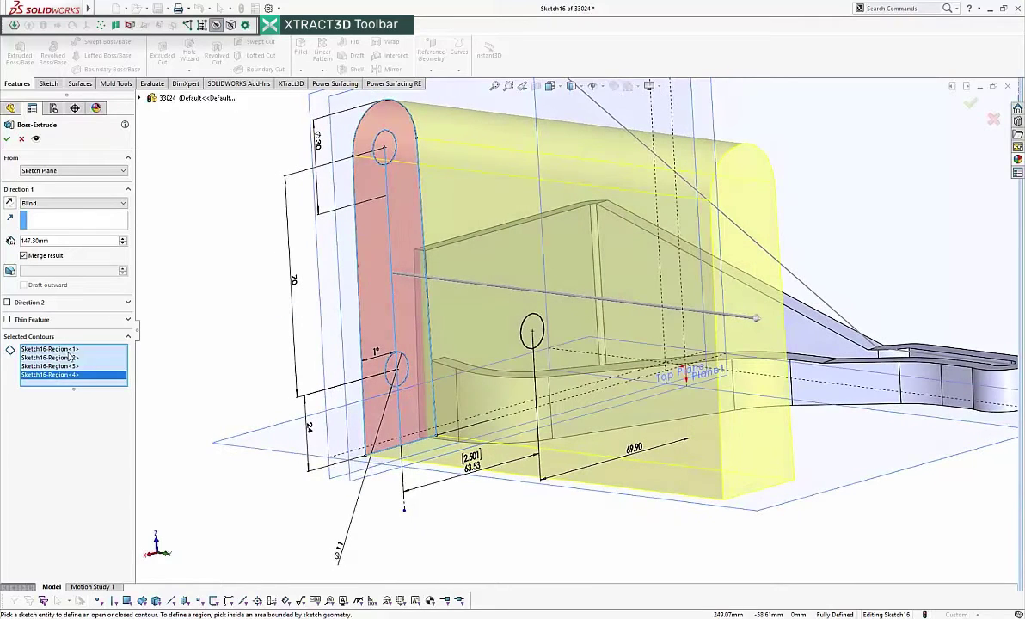
pyautogui.click(31, 205)
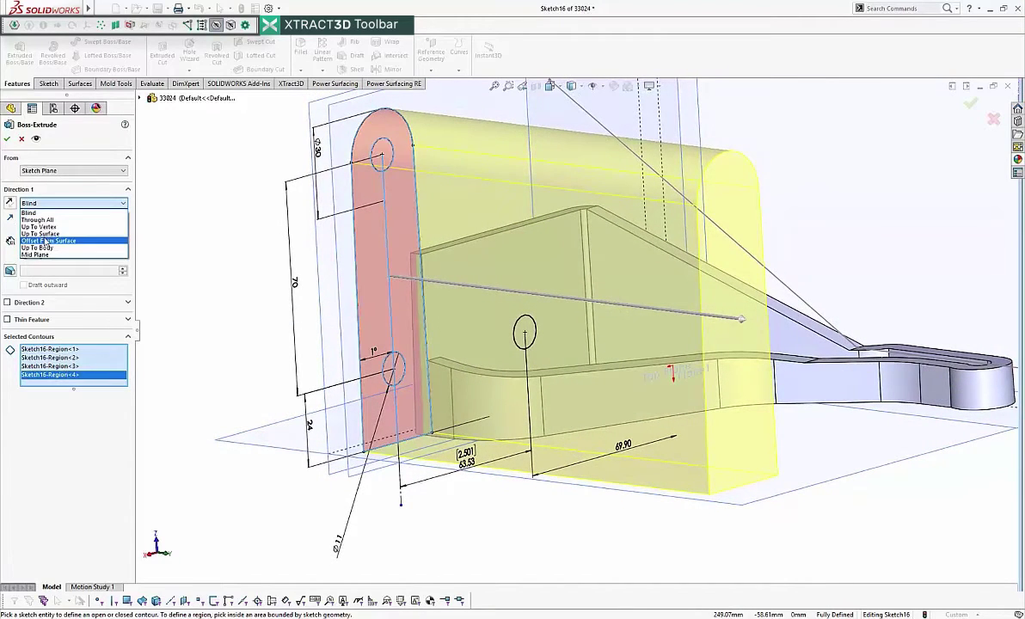
pyautogui.click(44, 235)
pyautogui.click(492, 260)
pyautogui.moveTo(491, 260); pyautogui.dragTo(415, 265, button='middle')
# - Add a second extrusion direction Up To Surface at the base wall's outer face and finish the boss extrusion
pyautogui.click(7, 302)
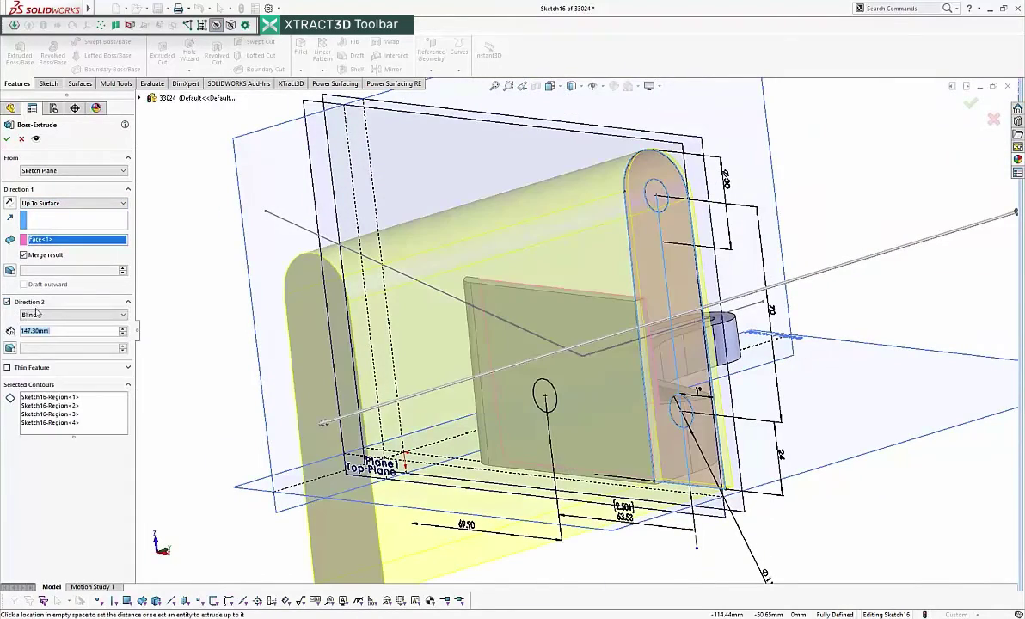
pyautogui.click(73, 315)
pyautogui.click(43, 346)
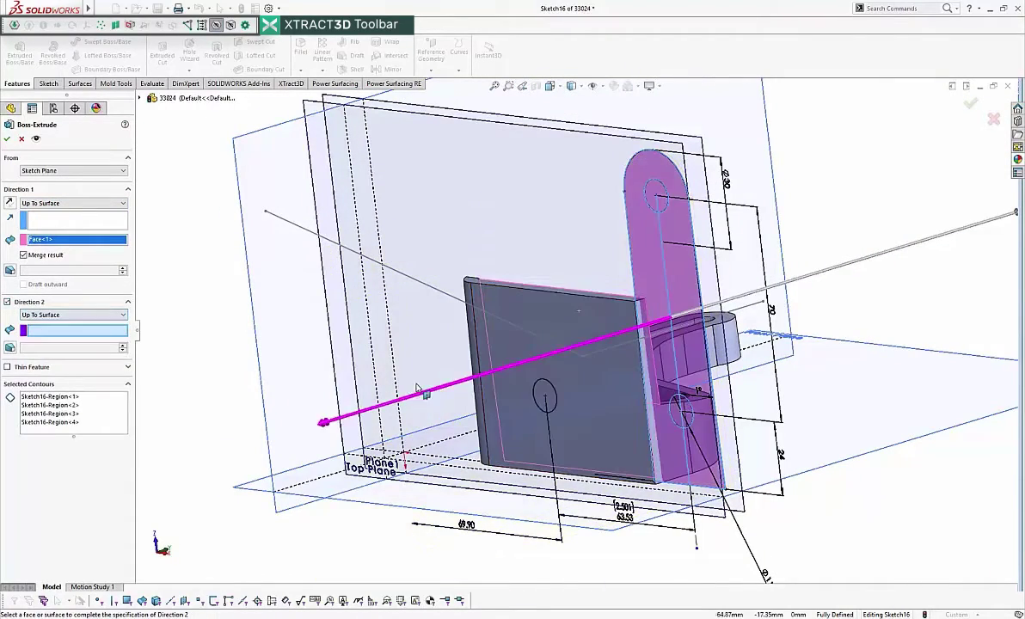
pyautogui.click(564, 325)
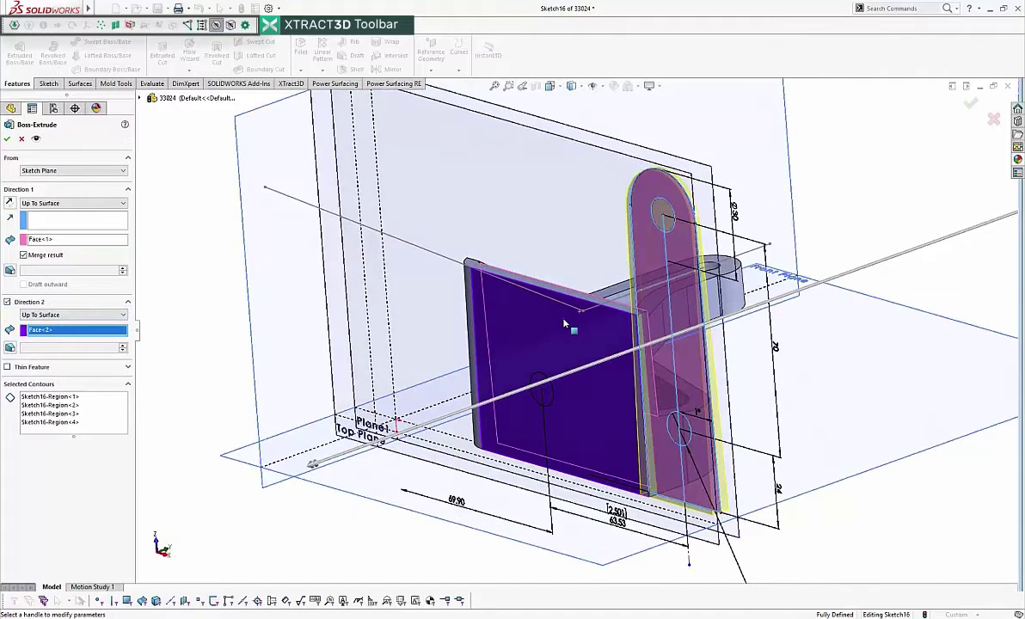
pyautogui.moveTo(570, 294); pyautogui.dragTo(519, 288, button='middle')
pyautogui.click(8, 141)
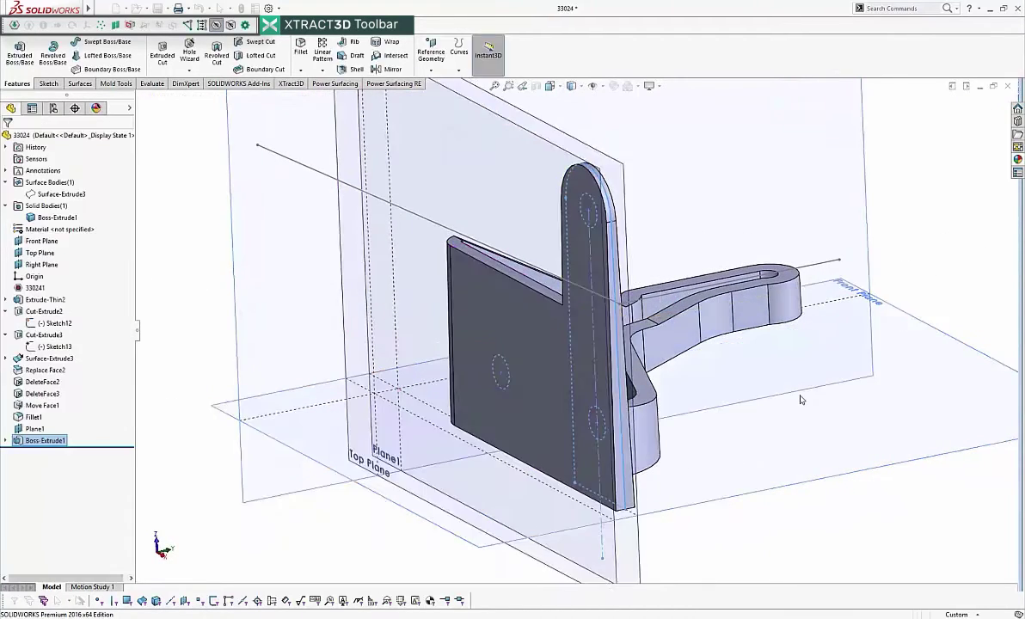
# - Show the scanned mesh and start a new sketch on the flat side face of the thin extruded bracket body
pyautogui.moveTo(801, 400); pyautogui.dragTo(697, 390, button='middle')
pyautogui.scroll(2, 697, 390)
pyautogui.click(176, 283)
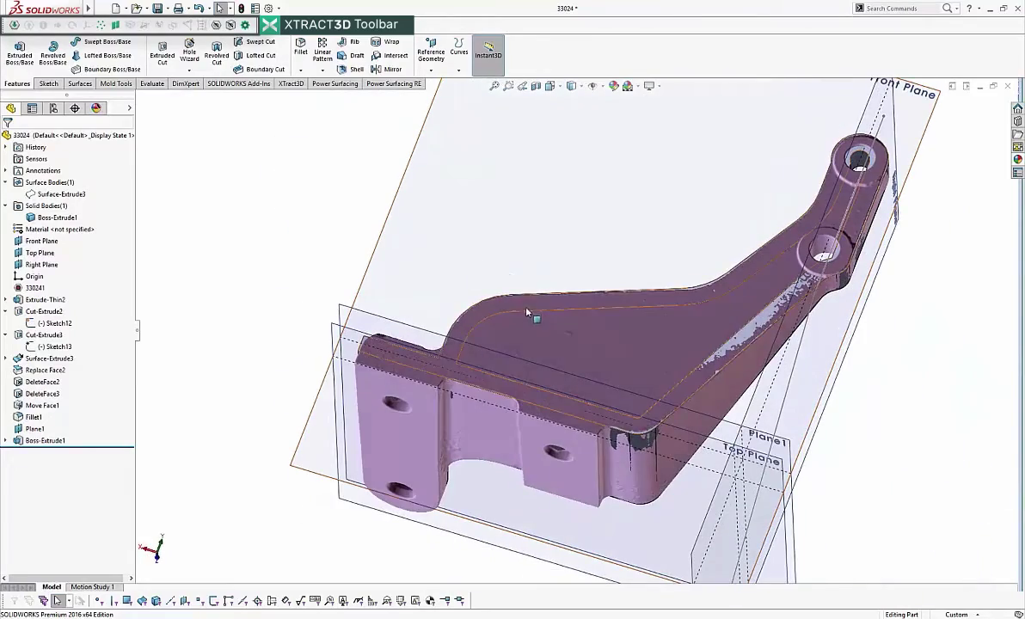
pyautogui.click(530, 307)
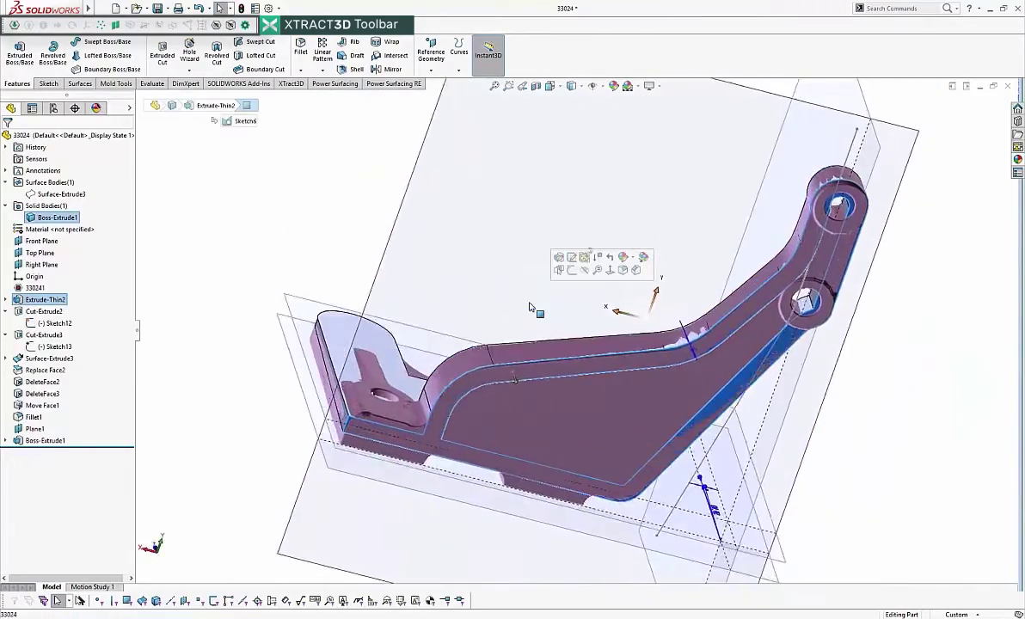
pyautogui.click(50, 84)
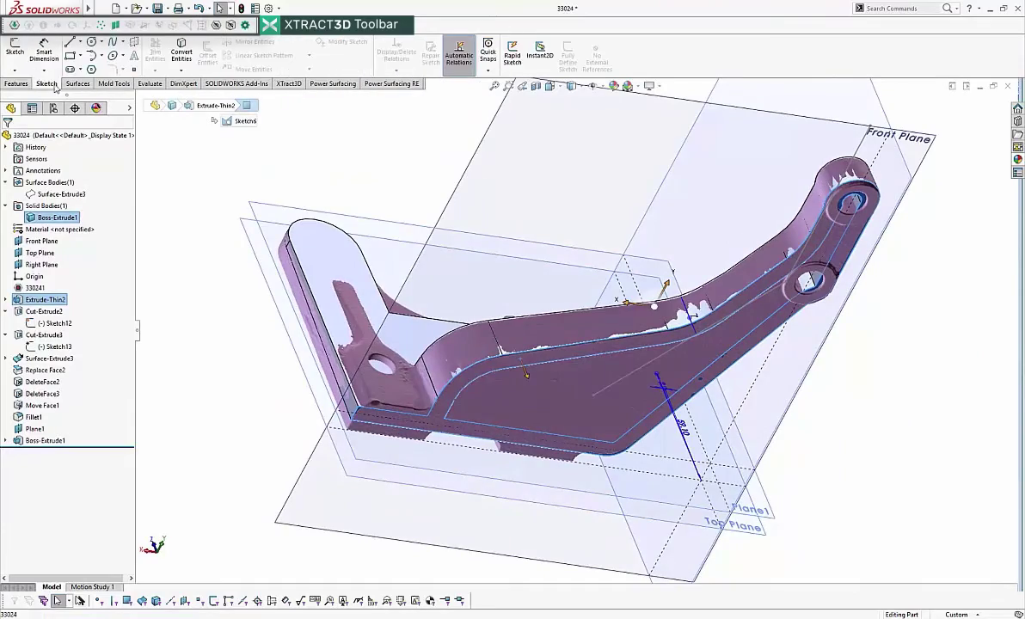
pyautogui.click(14, 48)
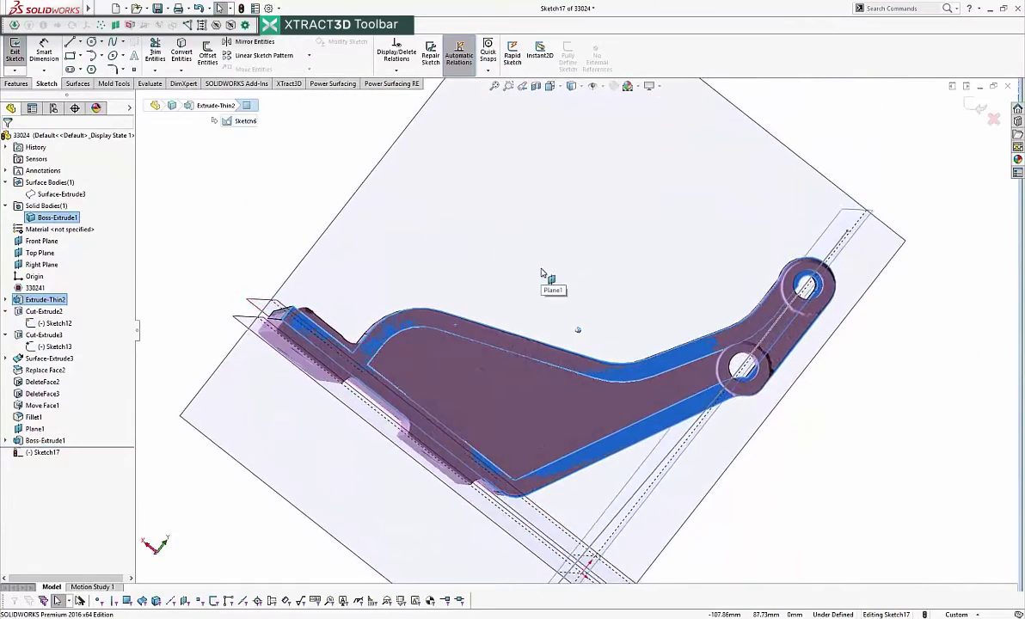
# - Select the inner edge loop of the thin bracket body's side face and offset it 1 mm outward in the sketch
pyautogui.rightClick(522, 362)
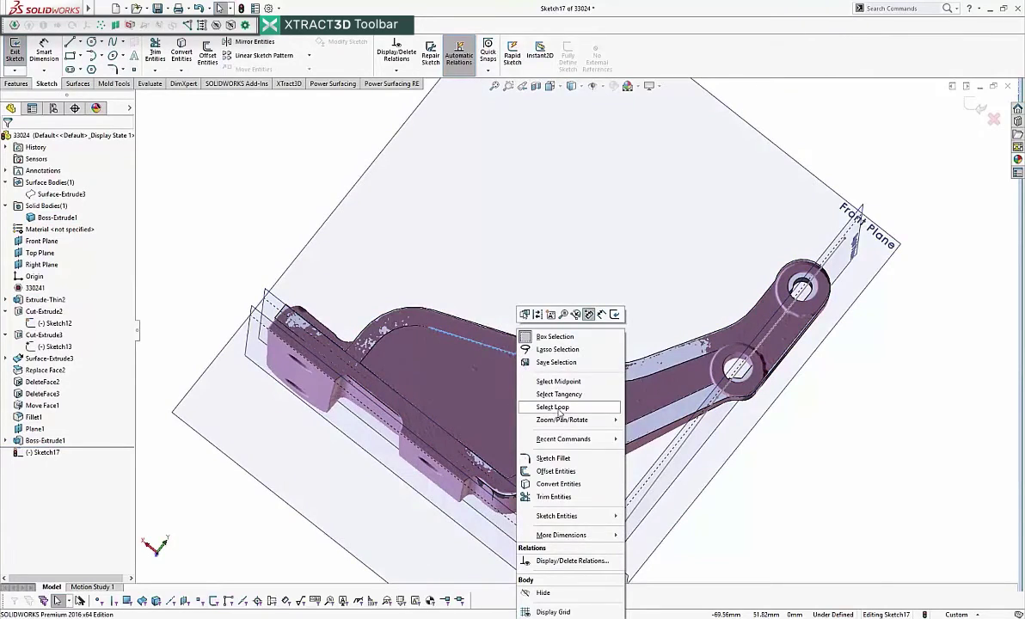
pyautogui.click(557, 409)
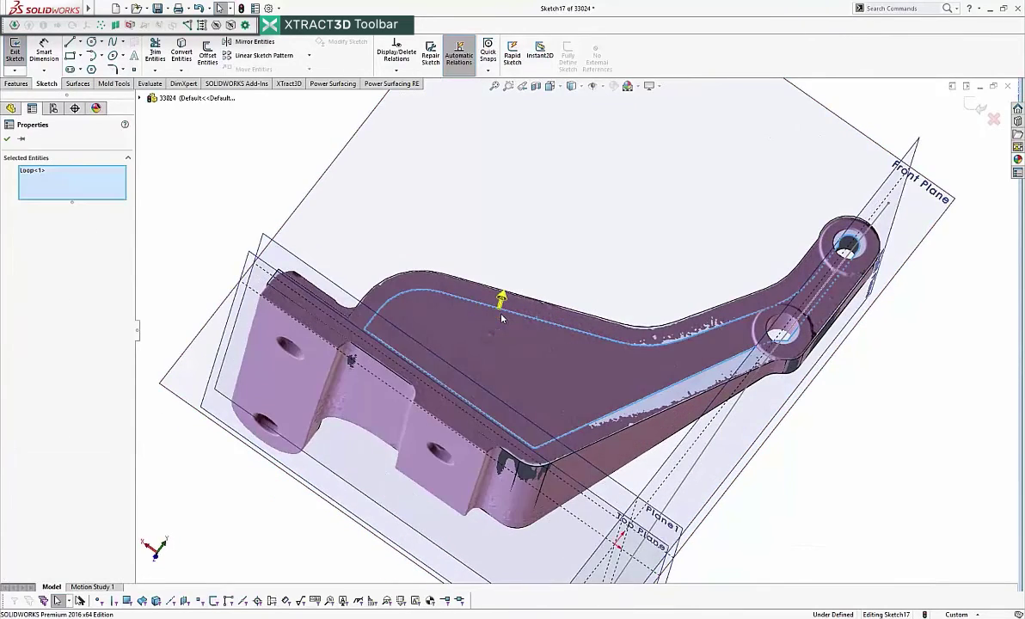
pyautogui.click(207, 52)
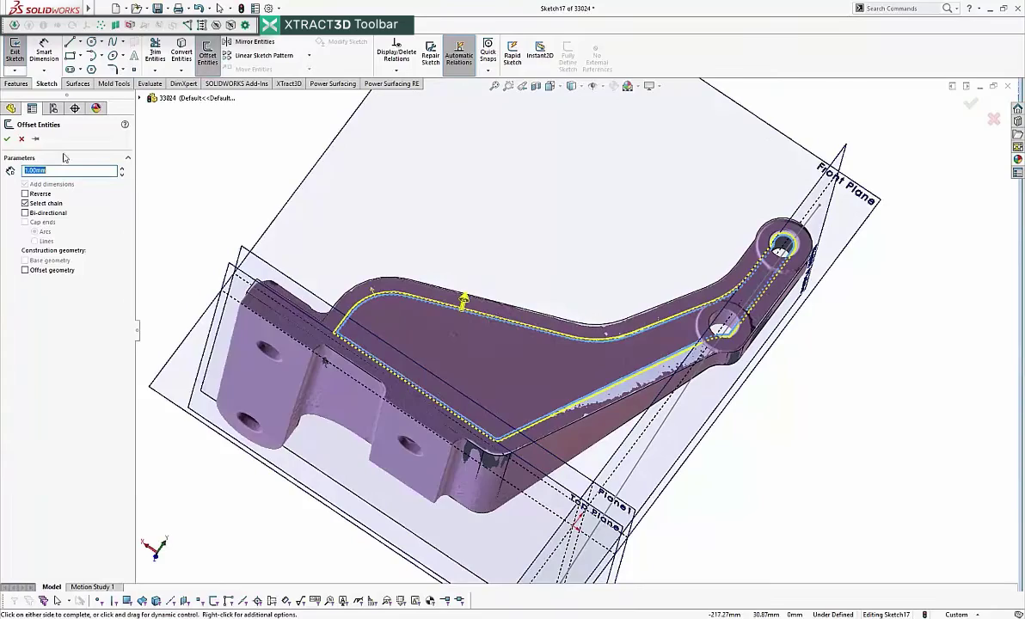
pyautogui.click(7, 138)
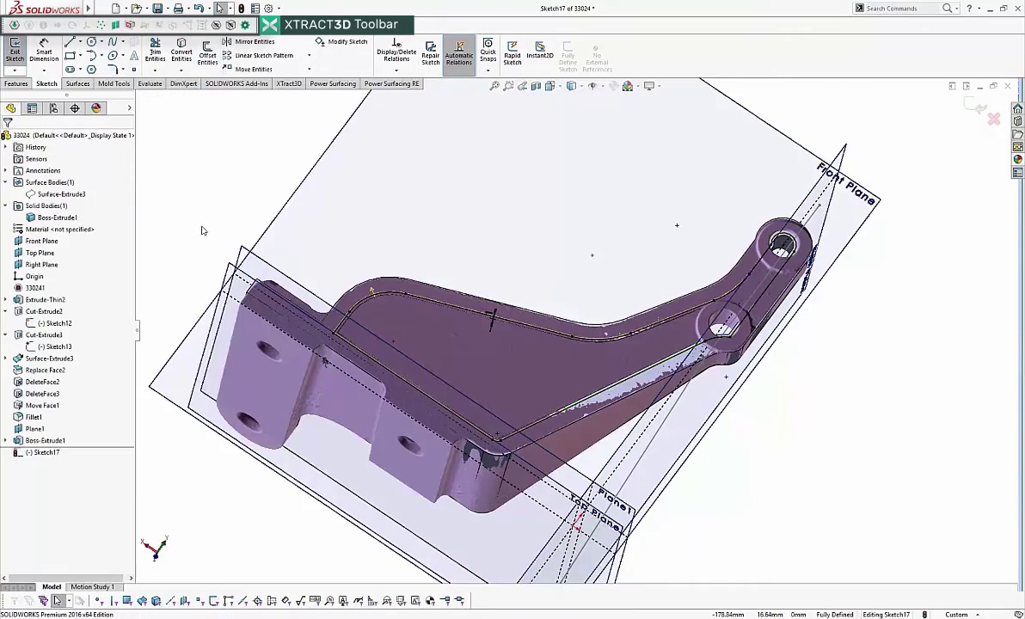
# - Extrude the offset loop sketch as a 5 mm blind boss to form the web inside the bracket body
pyautogui.click(16, 83)
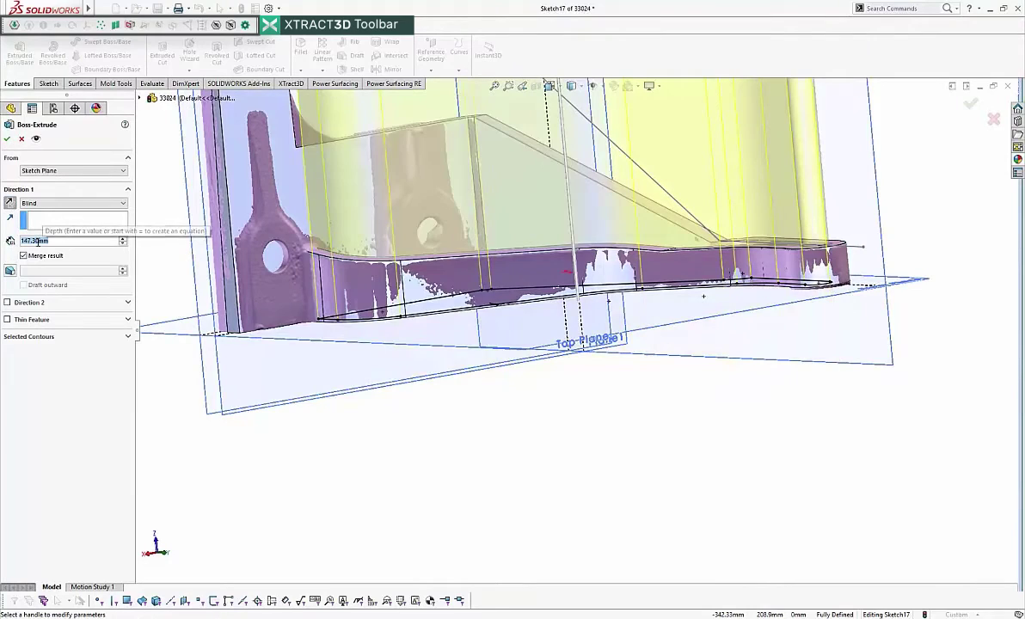
pyautogui.write('5')
pyautogui.press('Return')
pyautogui.press('Return')
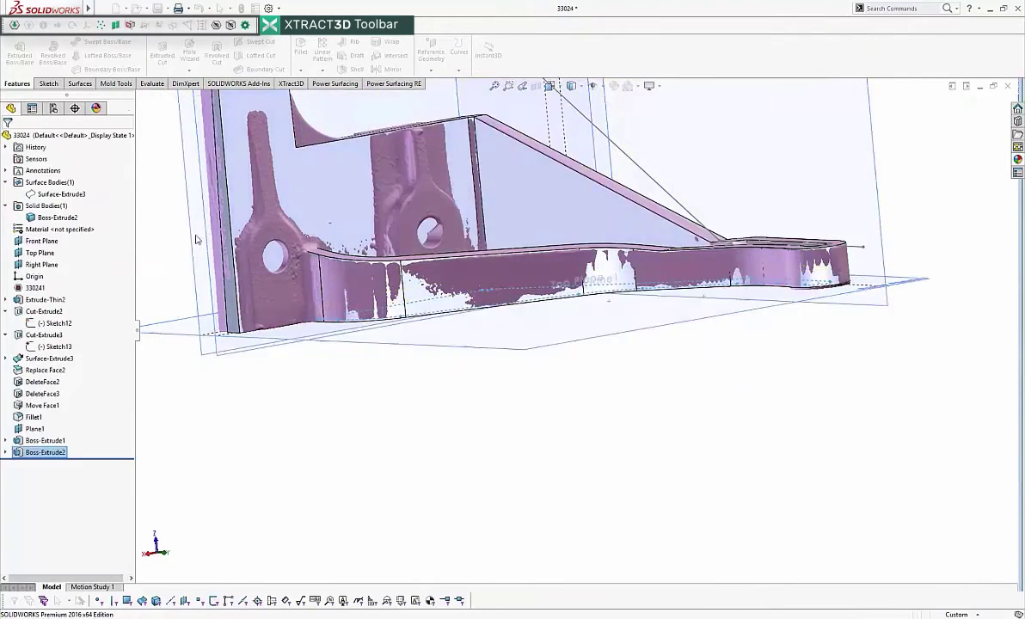
# - Start a sketch on the arm's upper face and draw a circle about 19.4 mm in diameter around the end hole
pyautogui.moveTo(413, 211); pyautogui.dragTo(637, 436, button='middle')
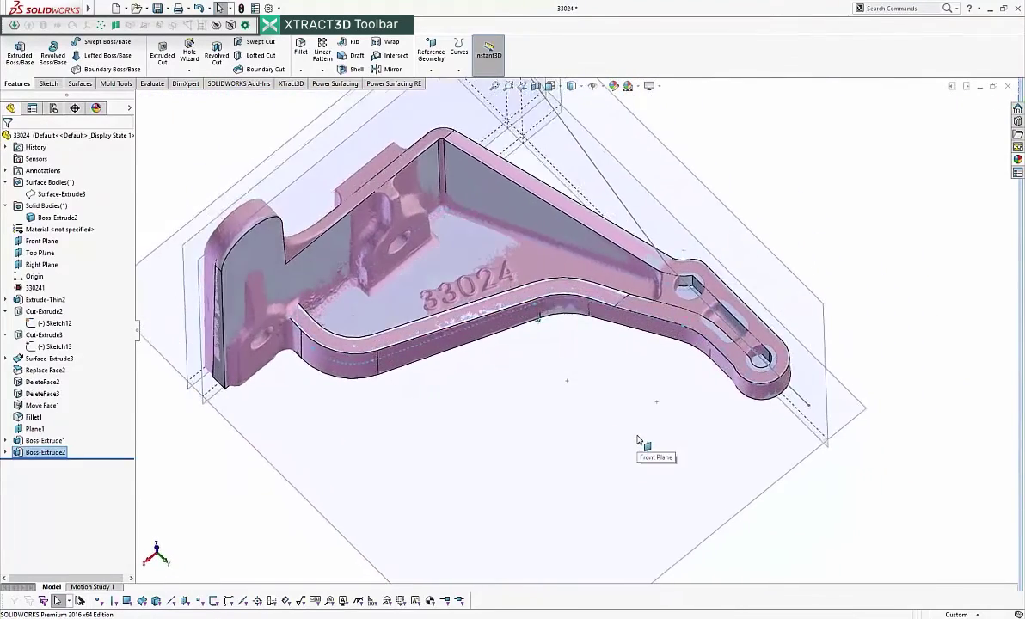
pyautogui.moveTo(653, 333); pyautogui.dragTo(707, 368, button='middle')
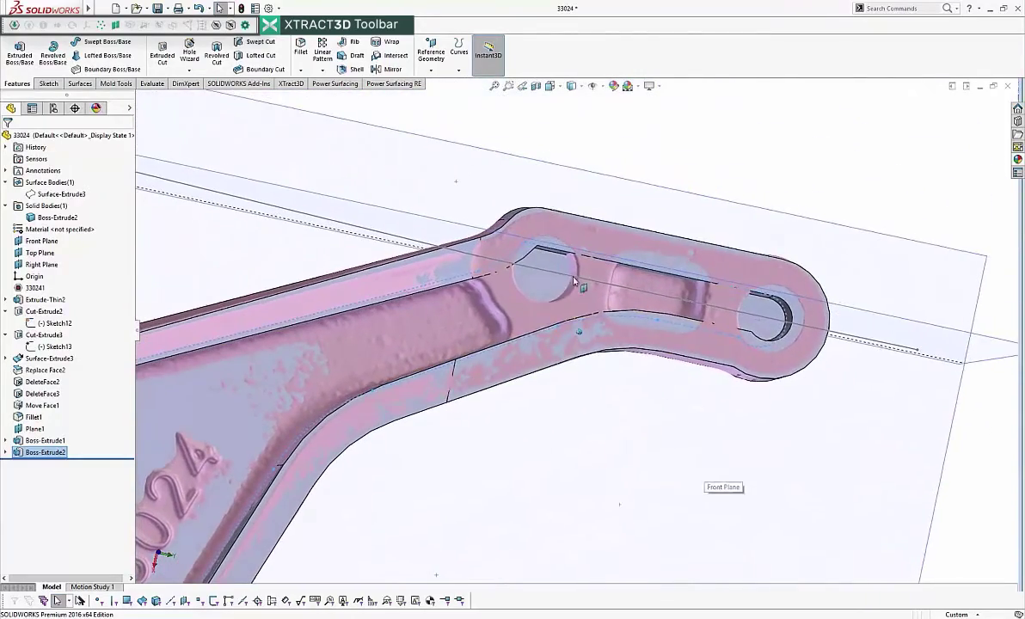
pyautogui.click(571, 232)
pyautogui.moveTo(571, 232); pyautogui.dragTo(607, 280, button='middle')
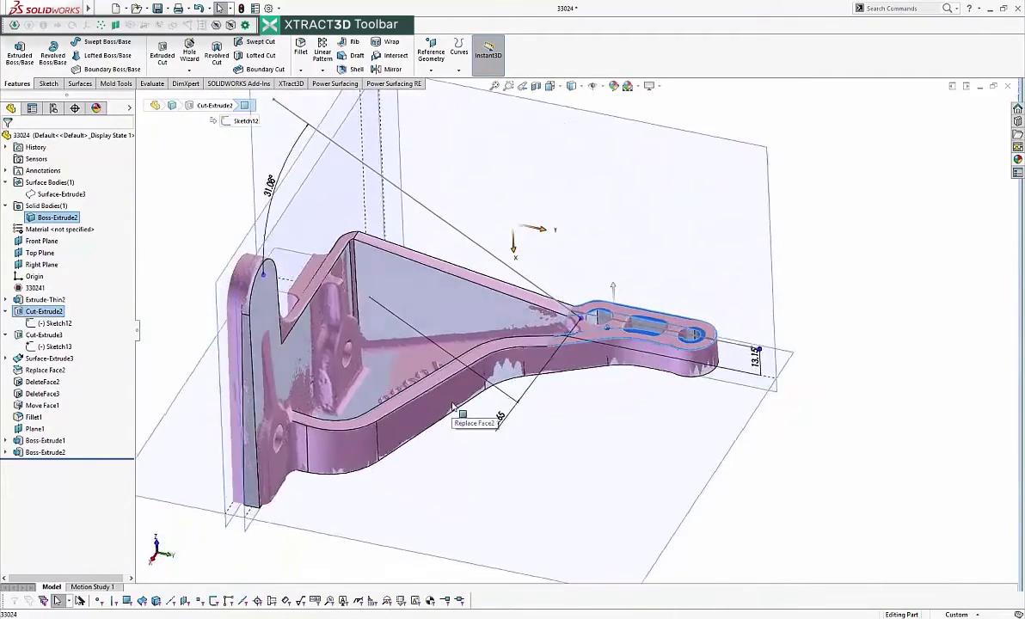
pyautogui.click(44, 82)
pyautogui.click(15, 50)
pyautogui.click(91, 41)
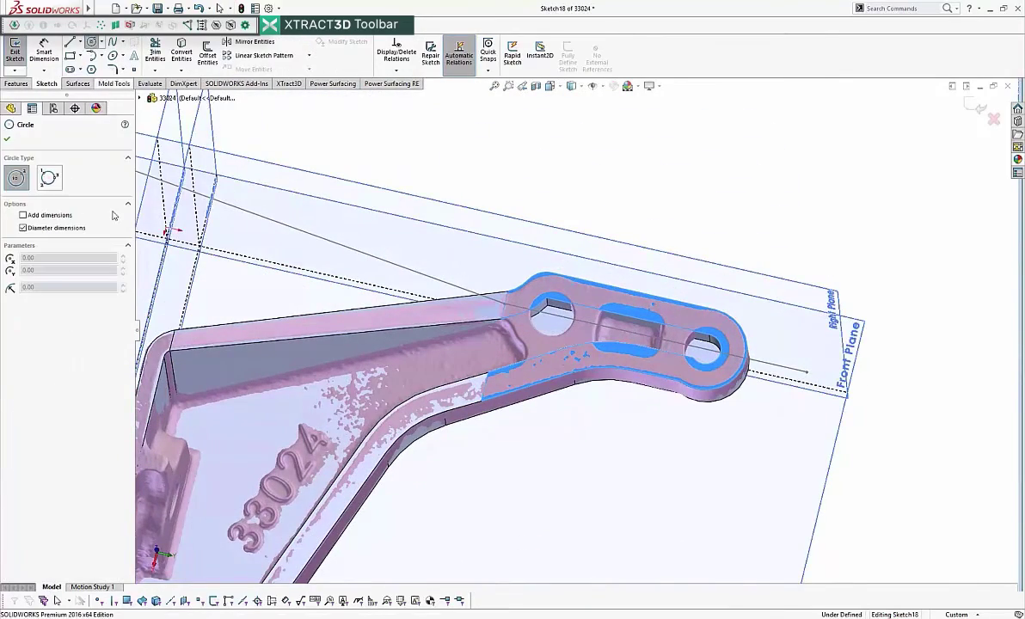
pyautogui.moveTo(491, 374); pyautogui.dragTo(596, 371, button='middle')
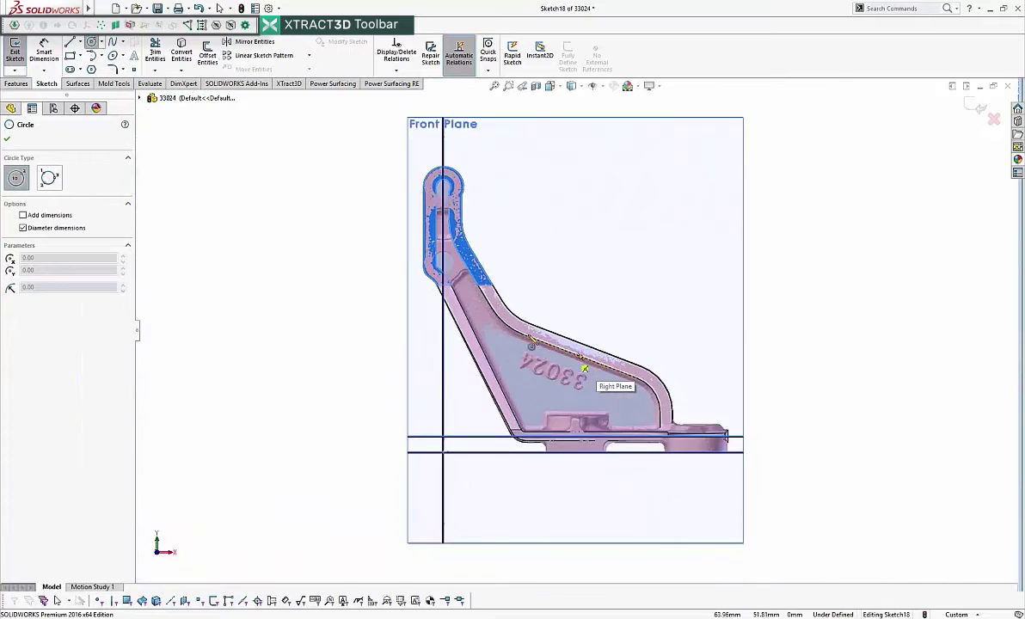
pyautogui.scroll(-5, 479, 237)
pyautogui.scroll(-2, 456, 185)
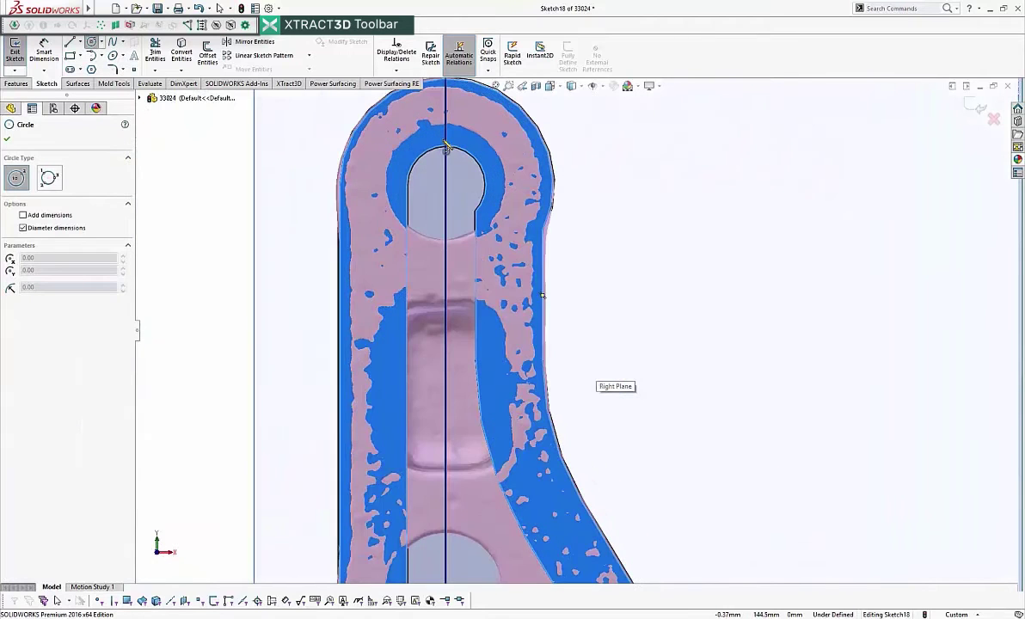
pyautogui.click(446, 186)
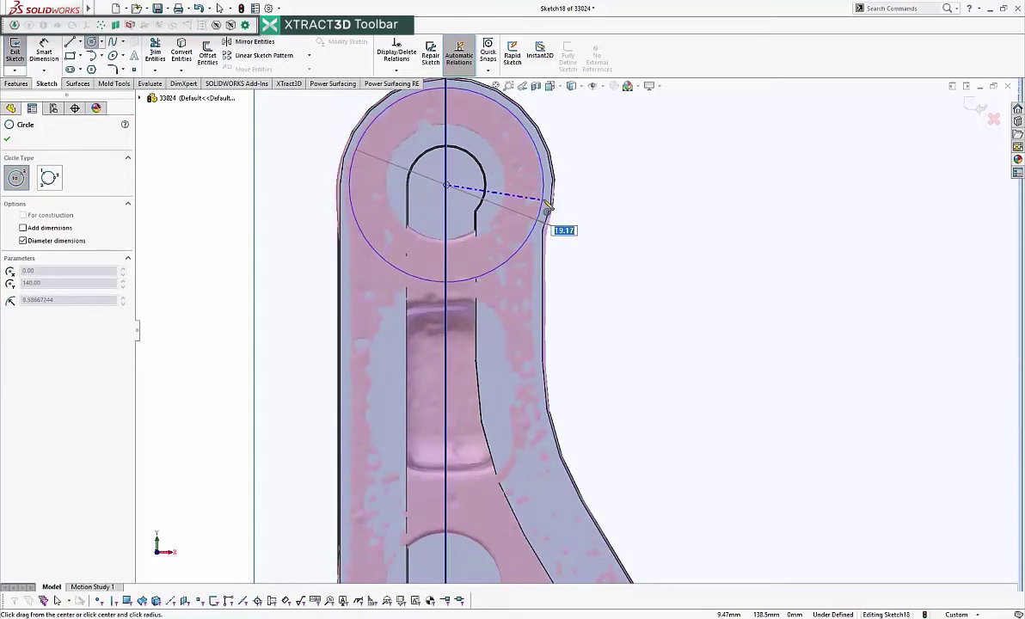
pyautogui.click(548, 207)
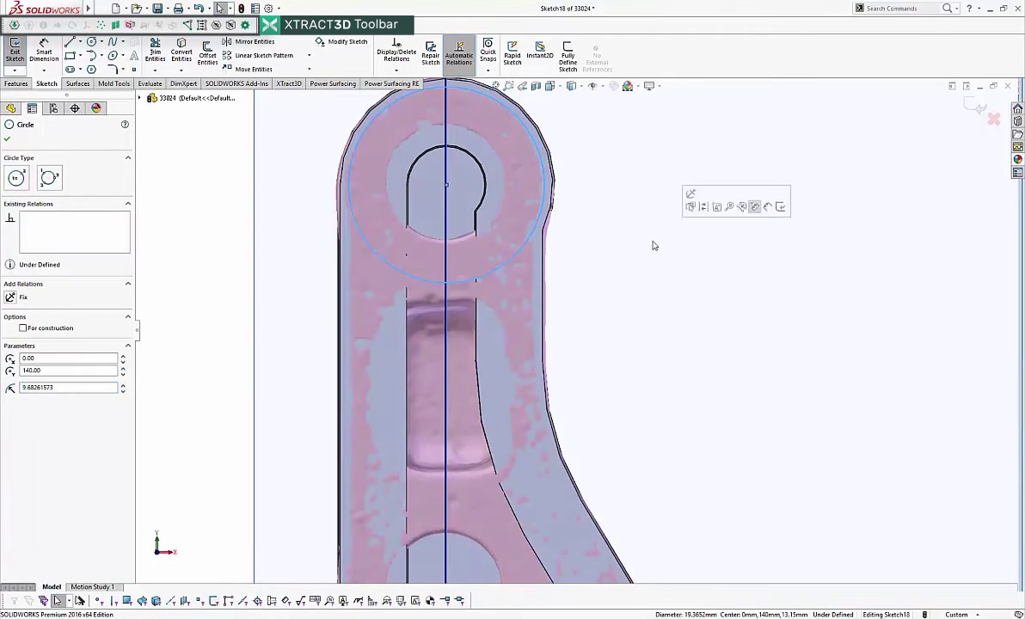
# - Close the circle sketch on the arm's upper face and delete it
pyautogui.scroll(3, 509, 342)
pyautogui.scroll(-3, 537, 362)
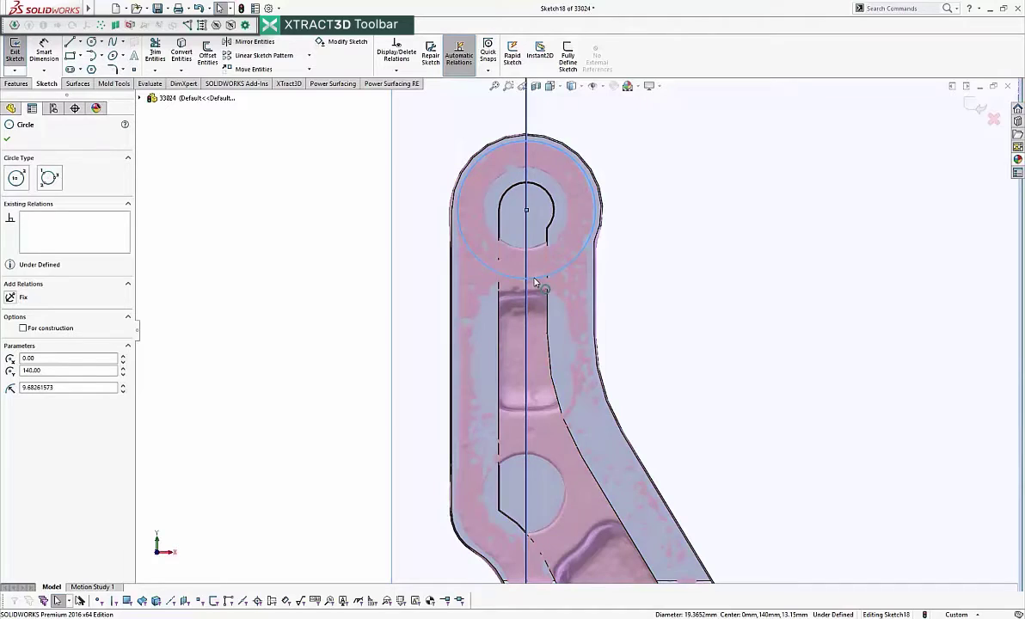
pyautogui.click(535, 283)
pyautogui.press('Escape')
pyautogui.press('Left')
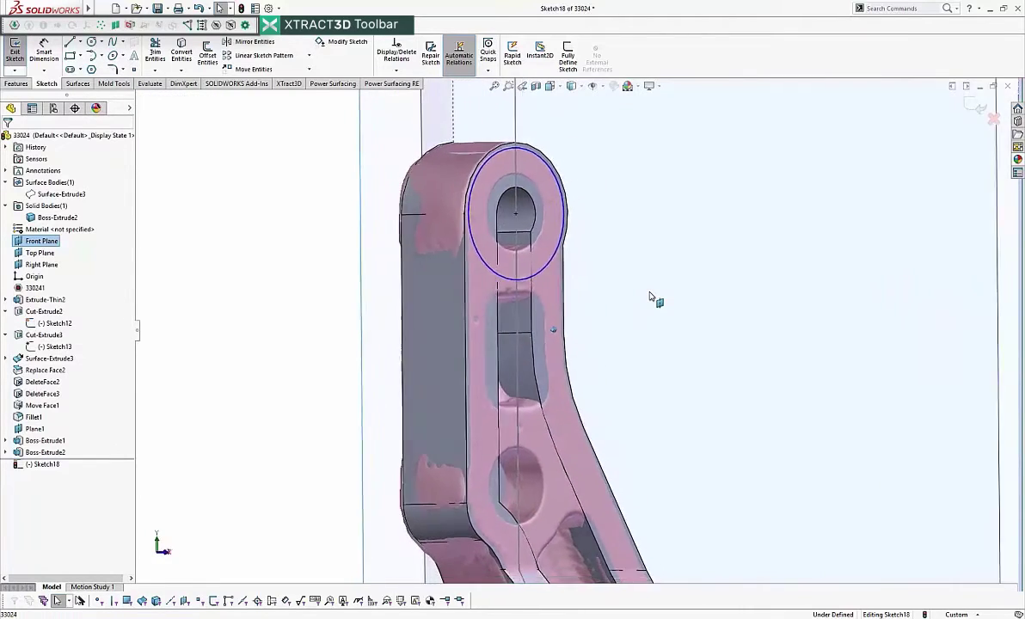
pyautogui.moveTo(650, 297); pyautogui.dragTo(552, 255, button='middle')
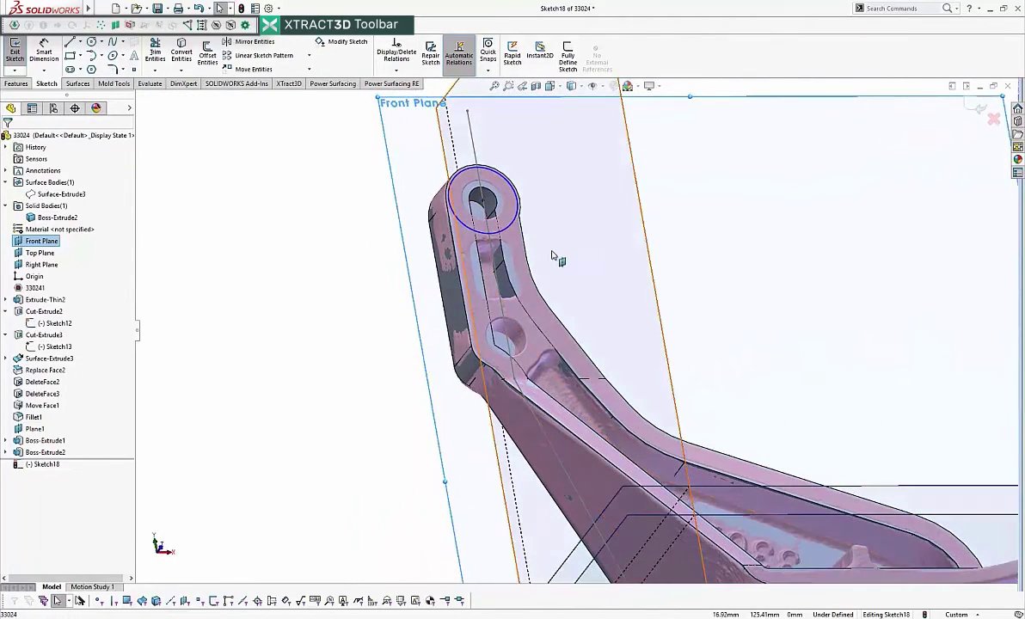
pyautogui.press('Left')
pyautogui.click(694, 263)
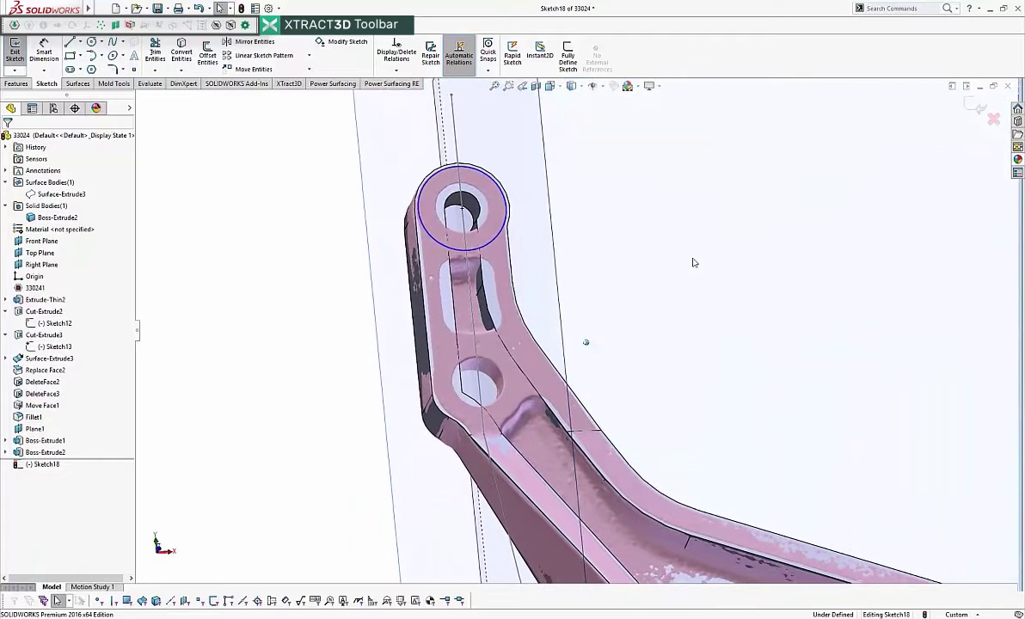
pyautogui.press('Left')
pyautogui.click(970, 111)
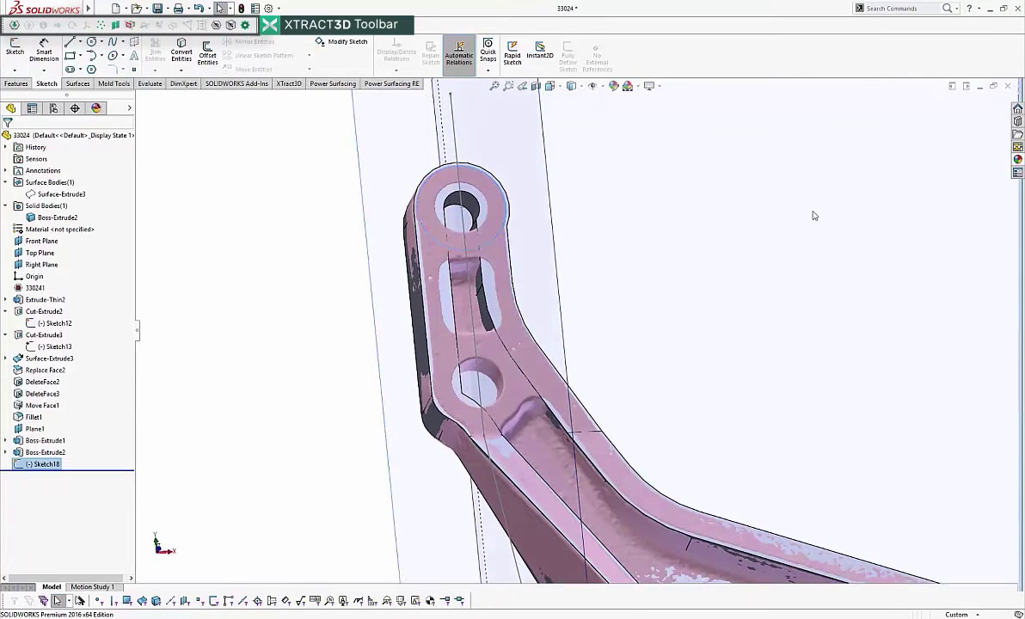
pyautogui.press('Left')
pyautogui.click(427, 247)
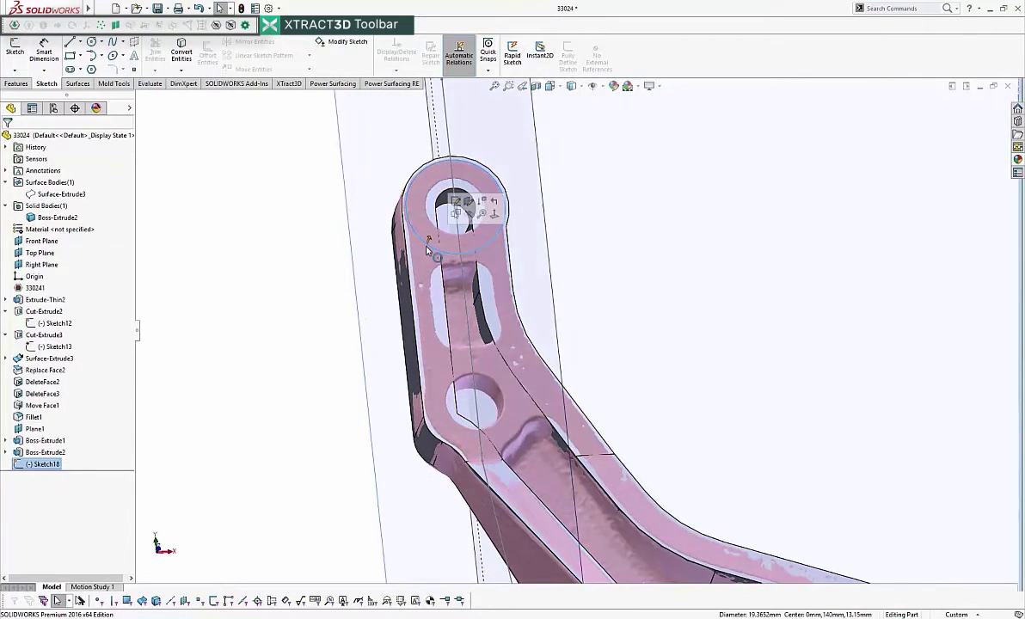
pyautogui.press('Delete')
# - Start a new sketch on the web's inner face and convert the arm's rounded end edge into it
pyautogui.click(455, 218)
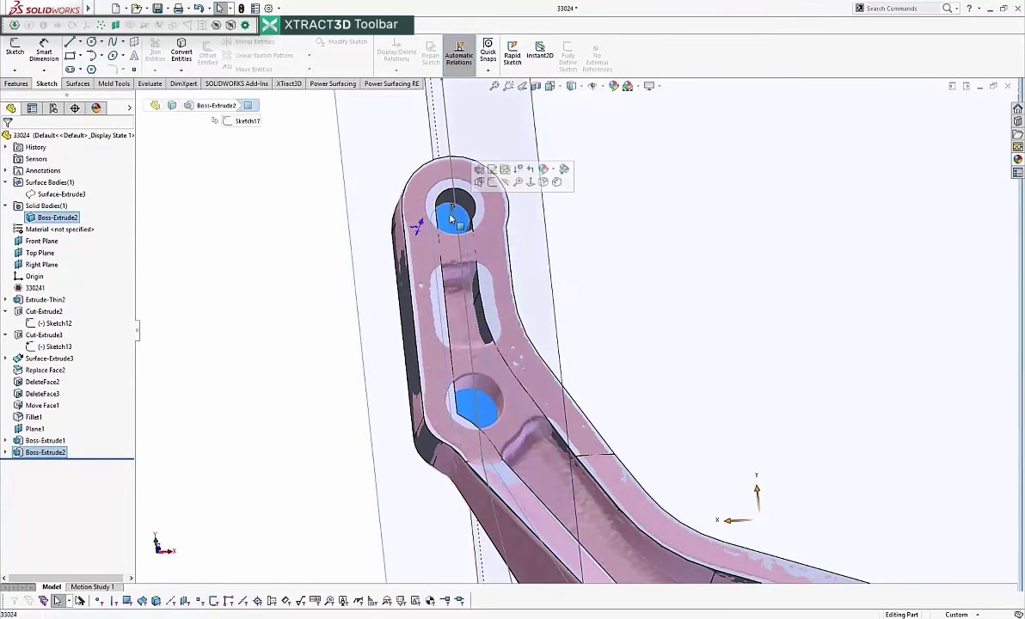
pyautogui.click(15, 52)
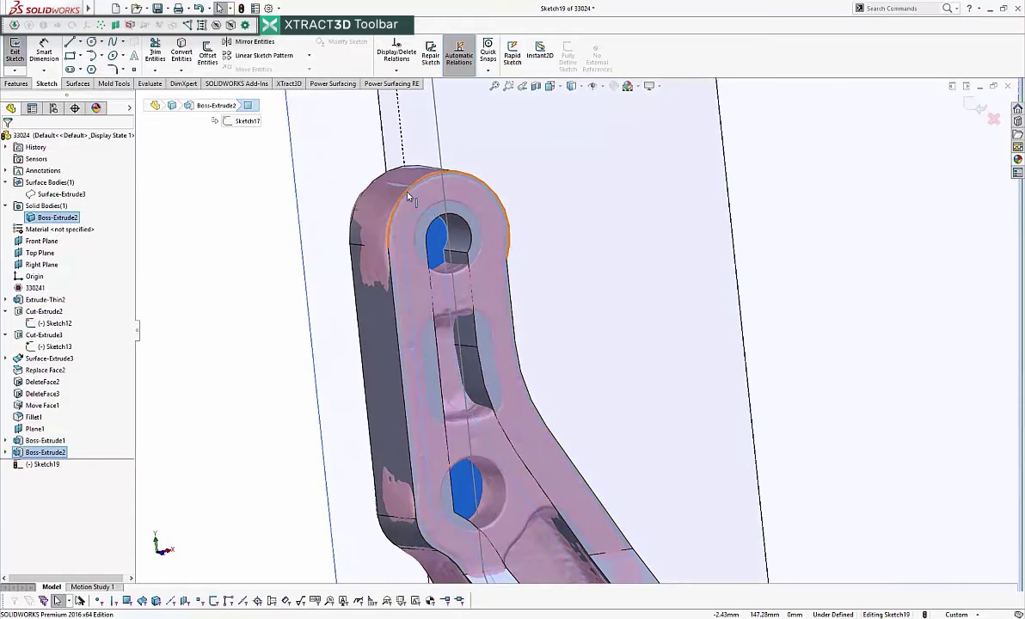
pyautogui.click(410, 197)
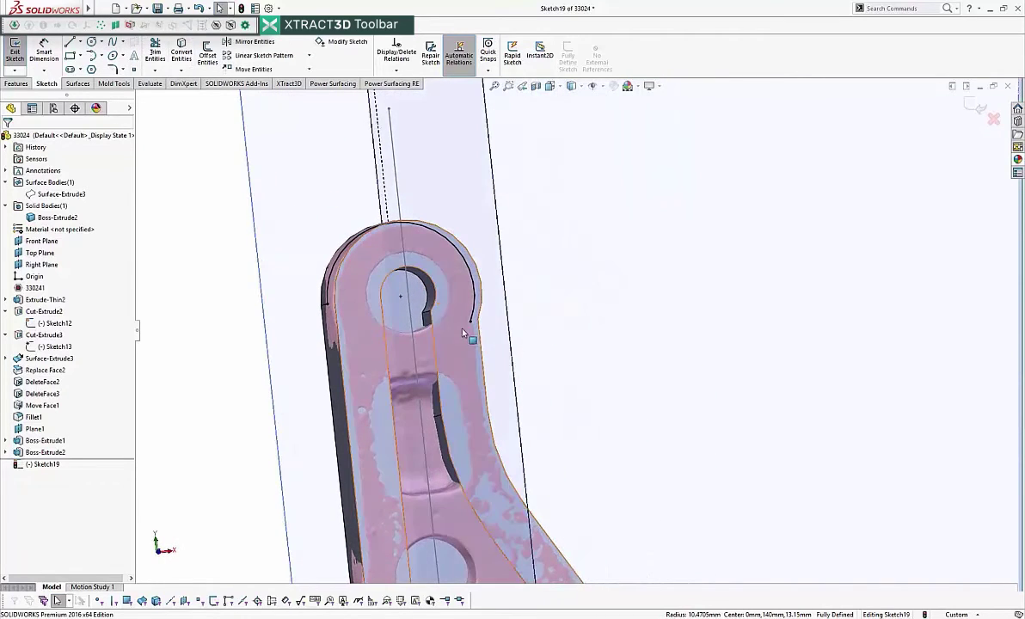
# - Extend both ends of the converted arc further around the end hole, toward the pocket in the arm
pyautogui.click(446, 358)
pyautogui.click(324, 303)
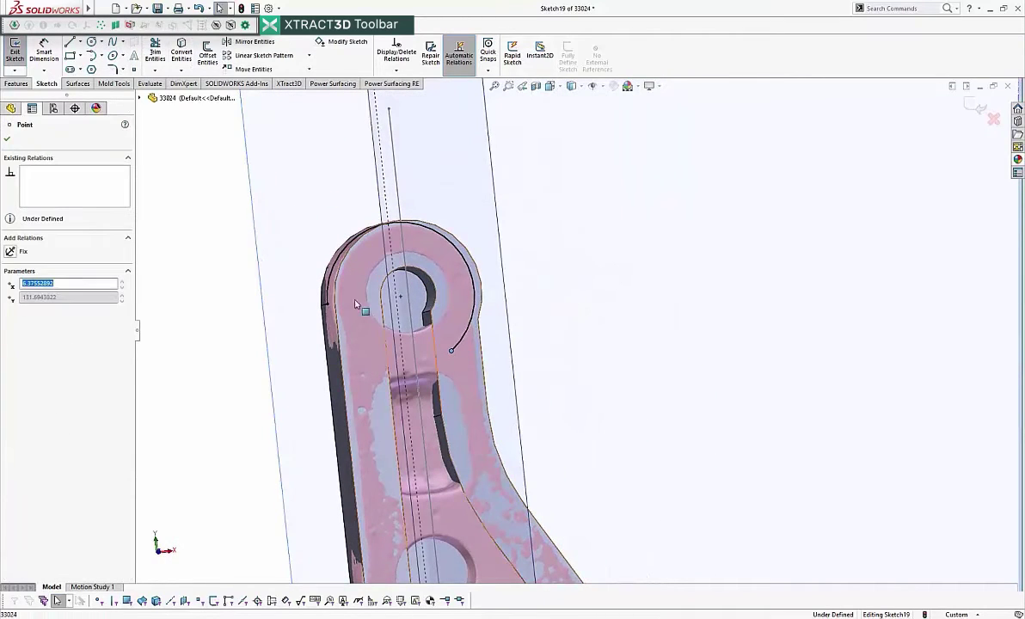
pyautogui.moveTo(326, 307); pyautogui.dragTo(355, 373)
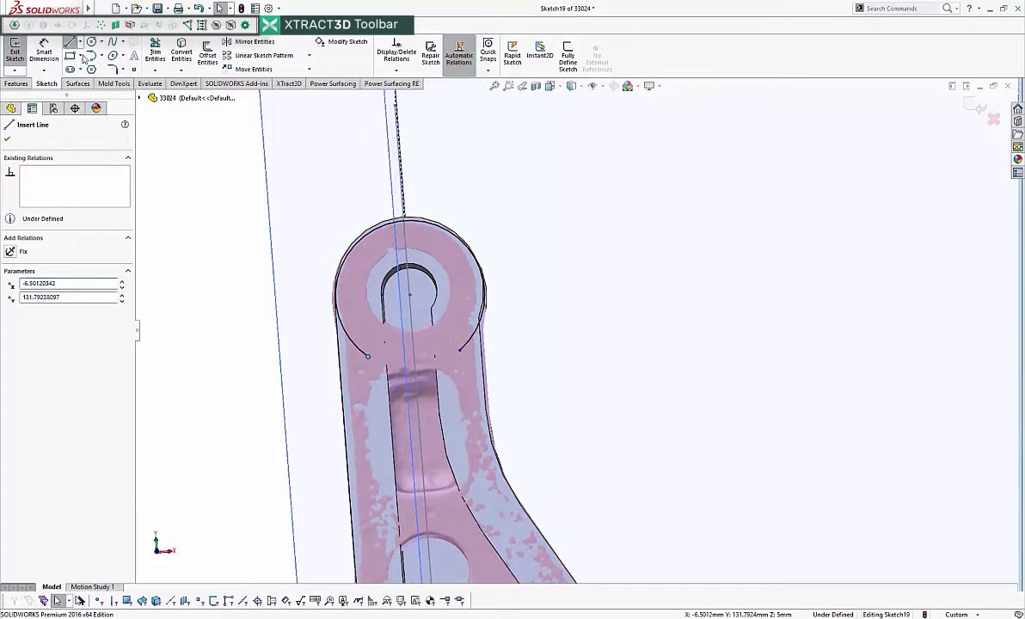
# - Close the arc with two vertical lines about 3.7 mm long and a horizontal line about 12.9 mm long
pyautogui.click(379, 376)
pyautogui.click(368, 355)
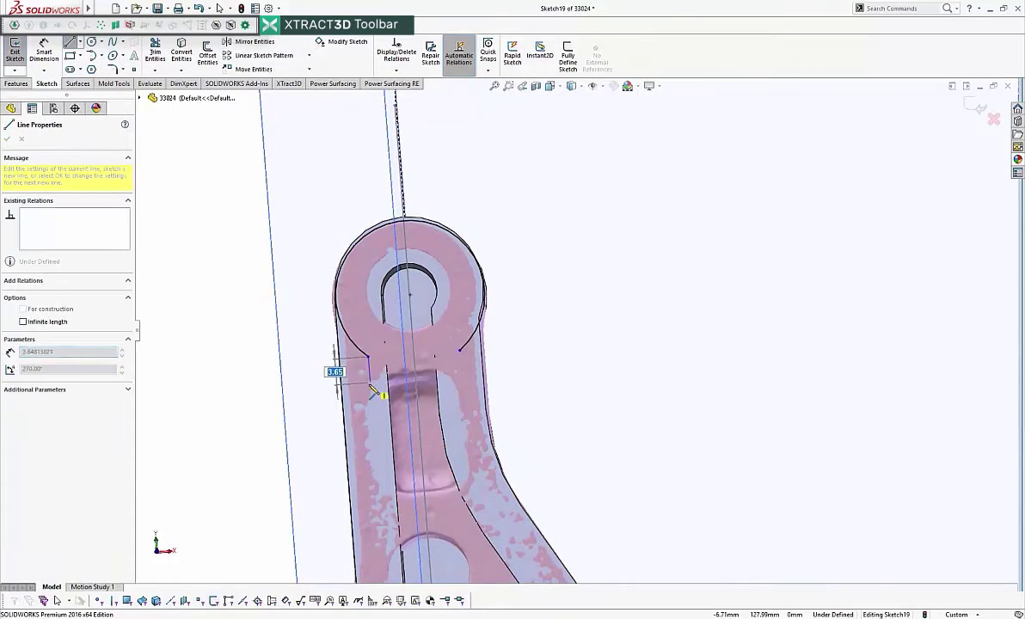
pyautogui.click(370, 385)
pyautogui.click(73, 44)
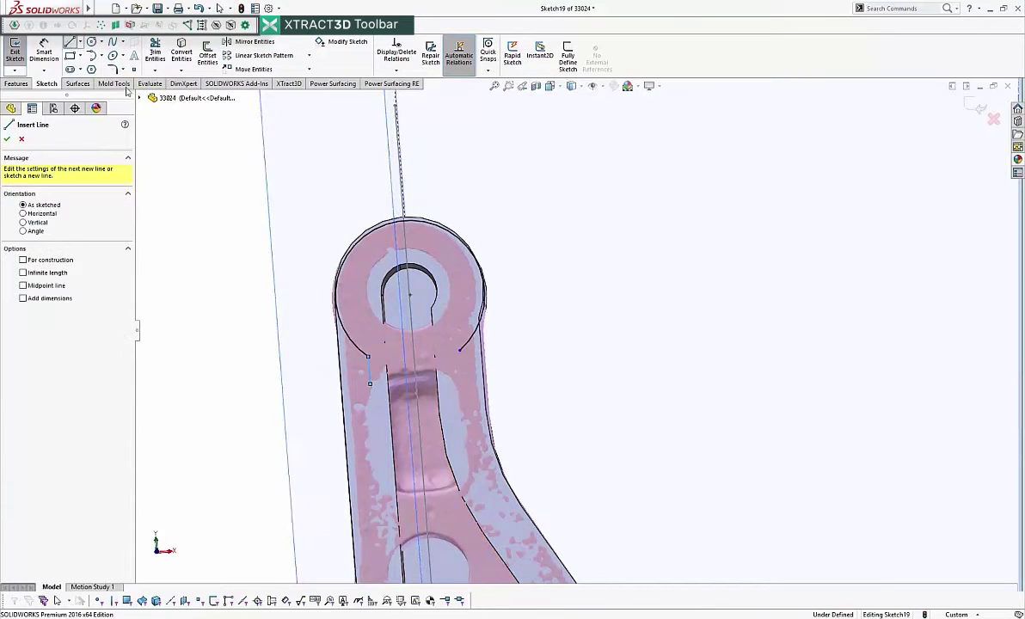
pyautogui.click(371, 383)
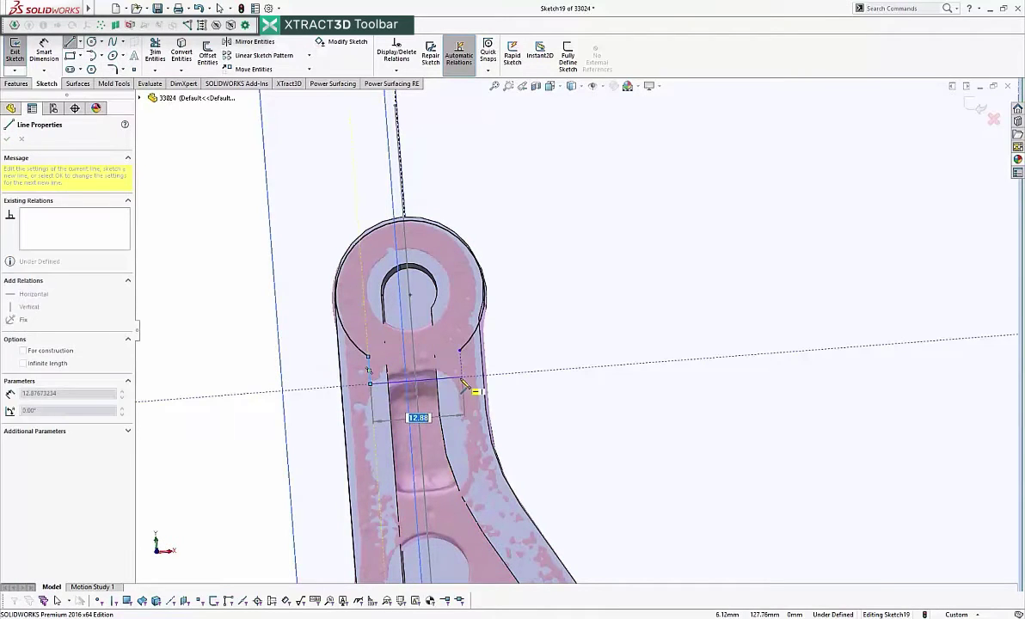
pyautogui.click(462, 376)
pyautogui.click(462, 352)
pyautogui.rightClick(514, 350)
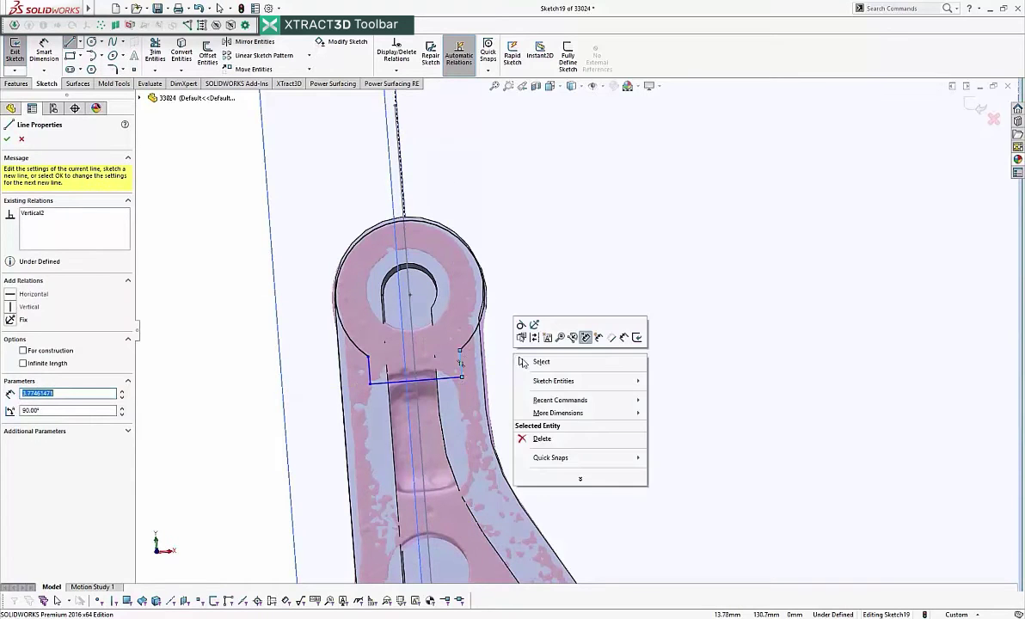
pyautogui.click(519, 361)
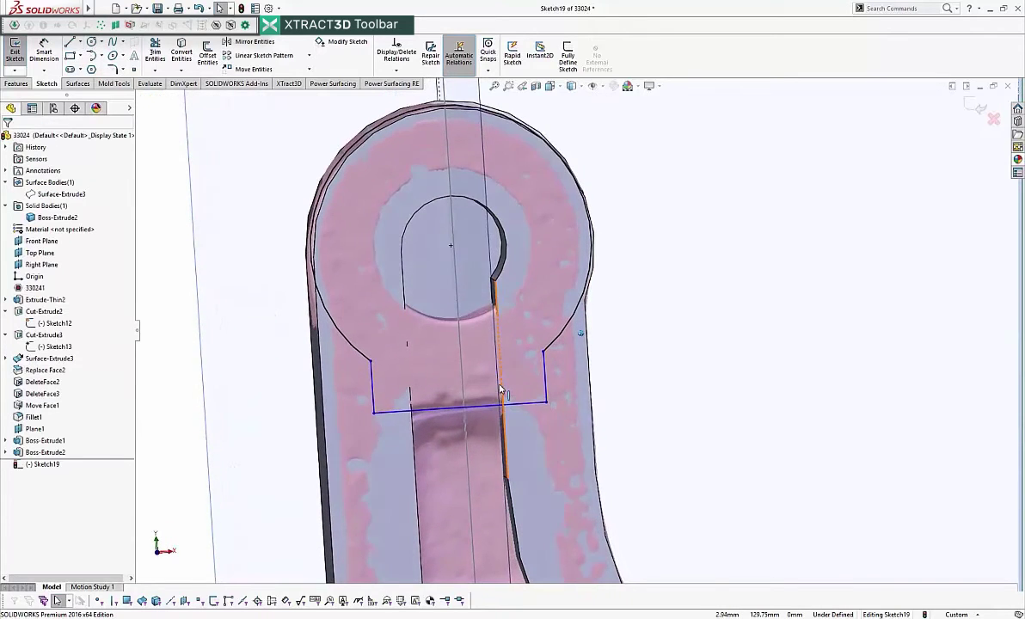
# - Adjust the horizontal closing line to the scanned pocket edge and dimension its distance from the arc's centre
pyautogui.click(478, 407)
pyautogui.moveTo(475, 406); pyautogui.dragTo(474, 417)
pyautogui.click(652, 419)
pyautogui.scroll(3, 294, 165)
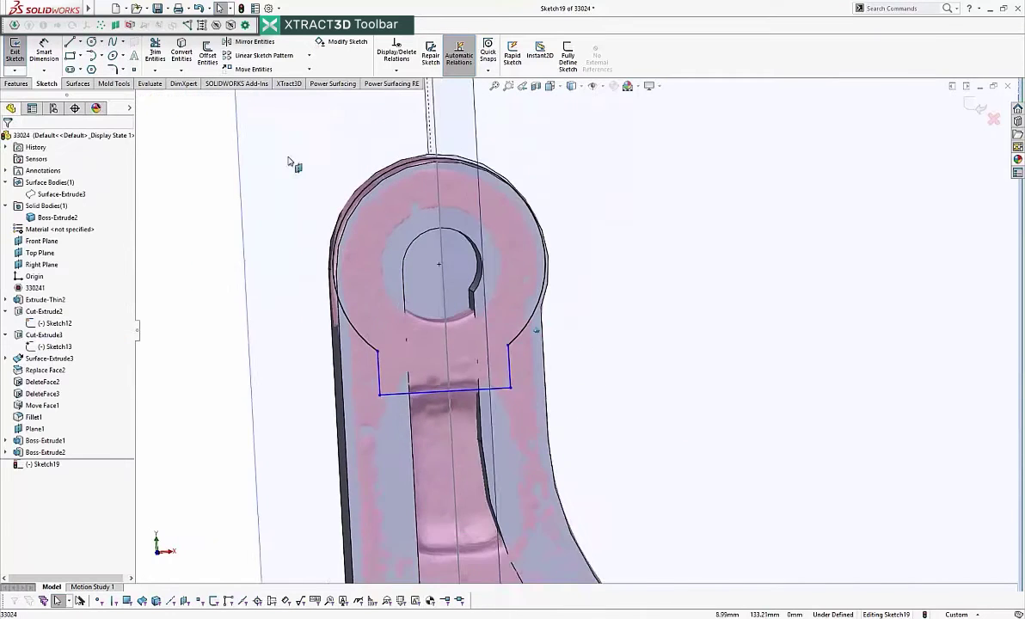
pyautogui.click(44, 52)
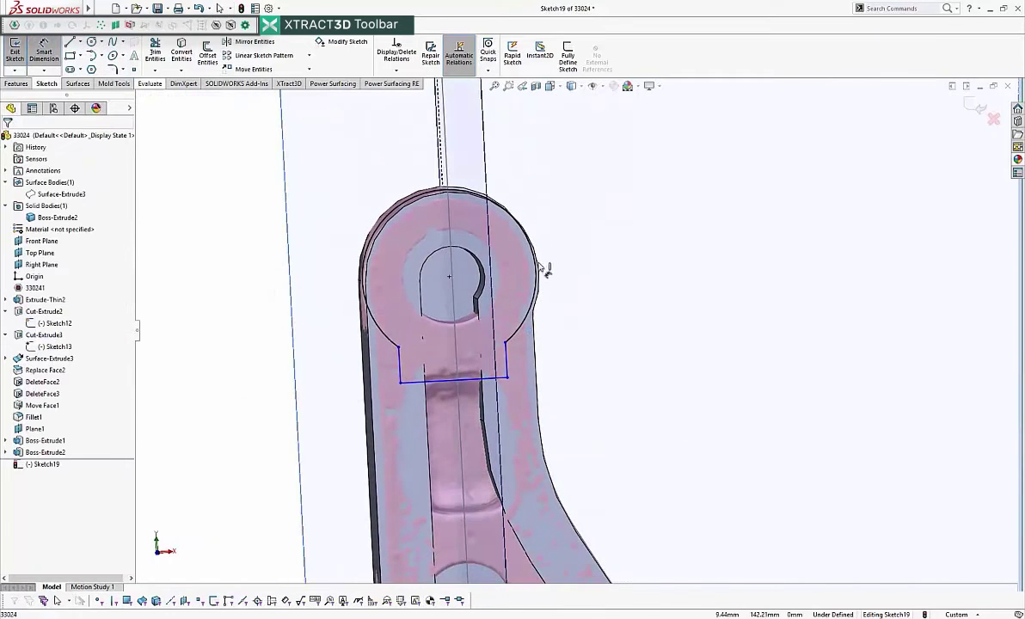
pyautogui.click(450, 279)
pyautogui.click(428, 386)
pyautogui.click(265, 323)
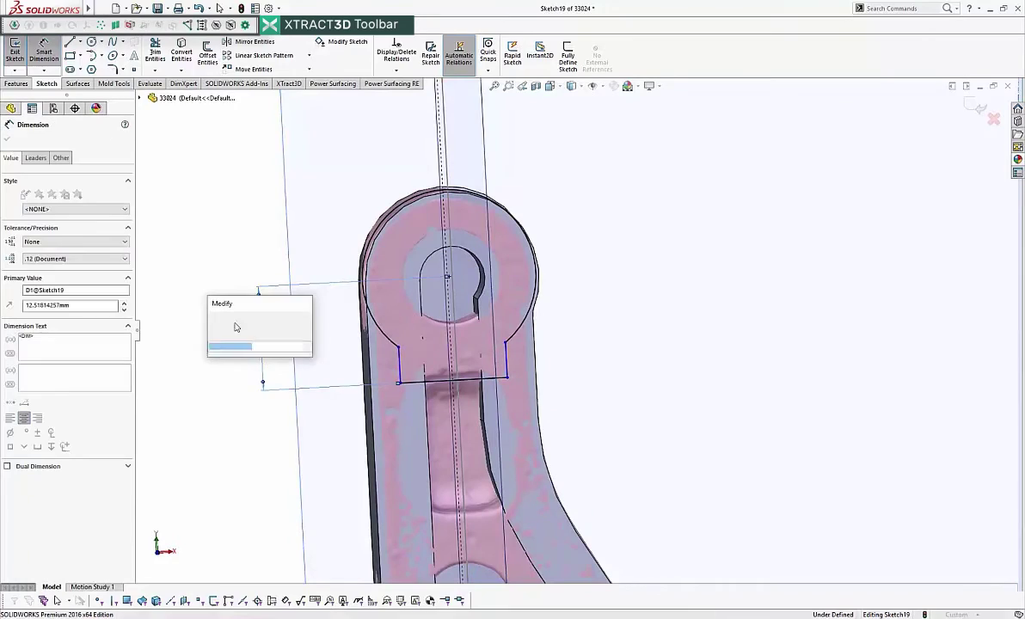
pyautogui.press('Return')
# - Sketch a horizontal line along the scanned pocket's edge nearest the second hole, spanning both rails, and adjust its right end
pyautogui.hotkey('ctrl', '8')
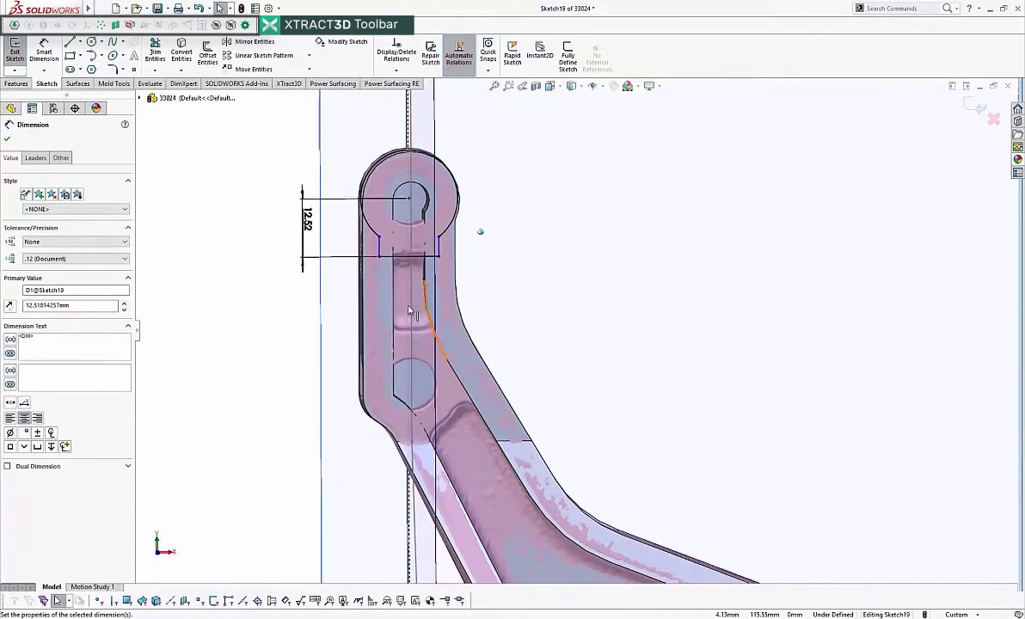
pyautogui.click(70, 43)
pyautogui.hotkey('ctrl', '8')
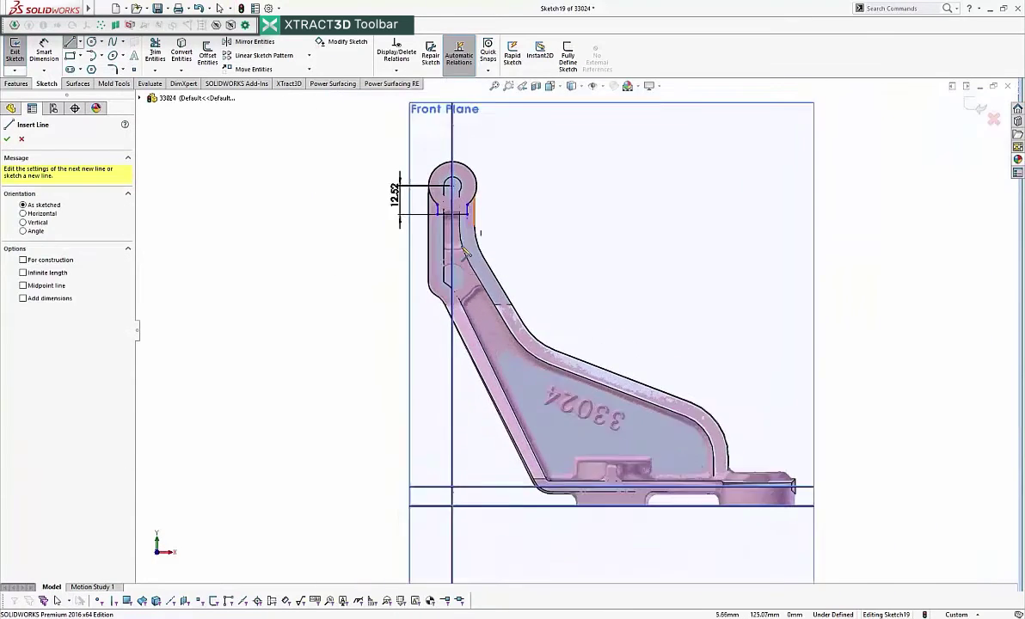
pyautogui.scroll(-8, 473, 254)
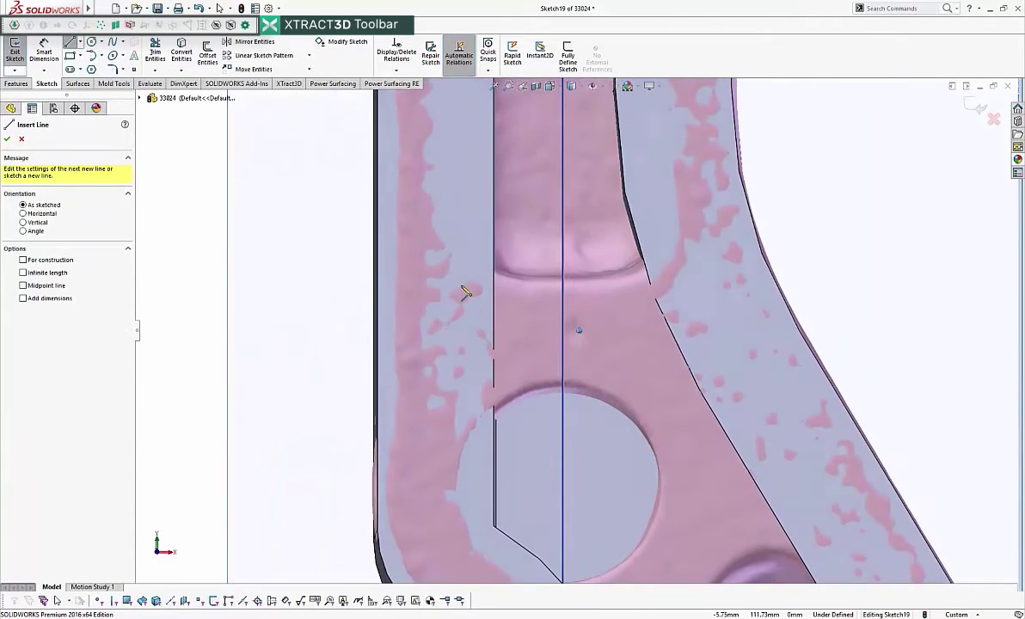
pyautogui.click(453, 272)
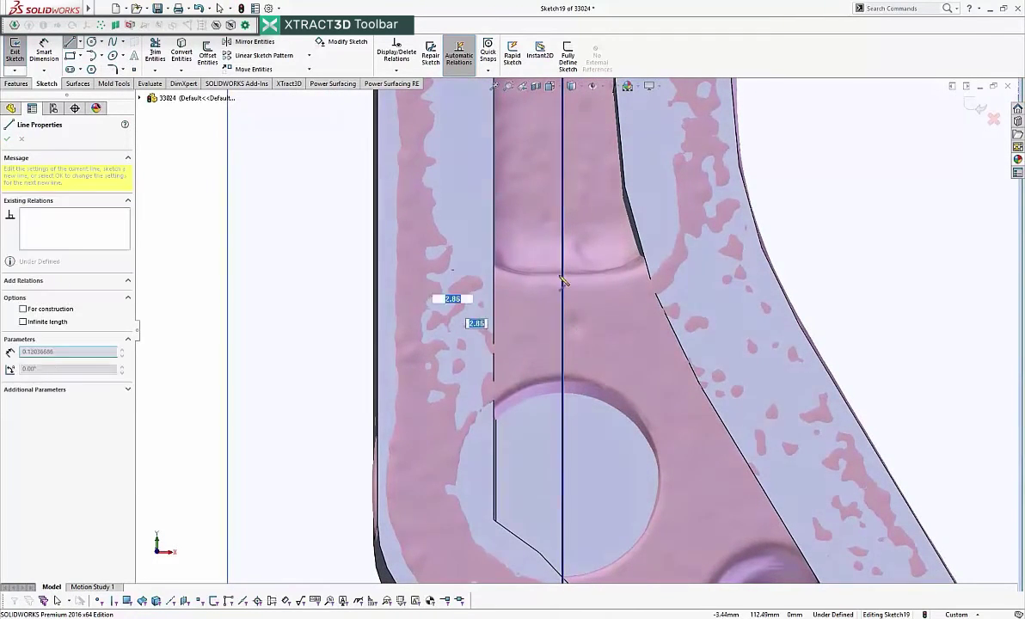
pyautogui.doubleClick(694, 270)
pyautogui.moveTo(609, 273)
pyautogui.mouseDown()
pyautogui.moveTo(626, 309)
pyautogui.moveTo(624, 276)
pyautogui.mouseUp()
pyautogui.click(254, 260)
pyautogui.scroll(5, 397, 298)
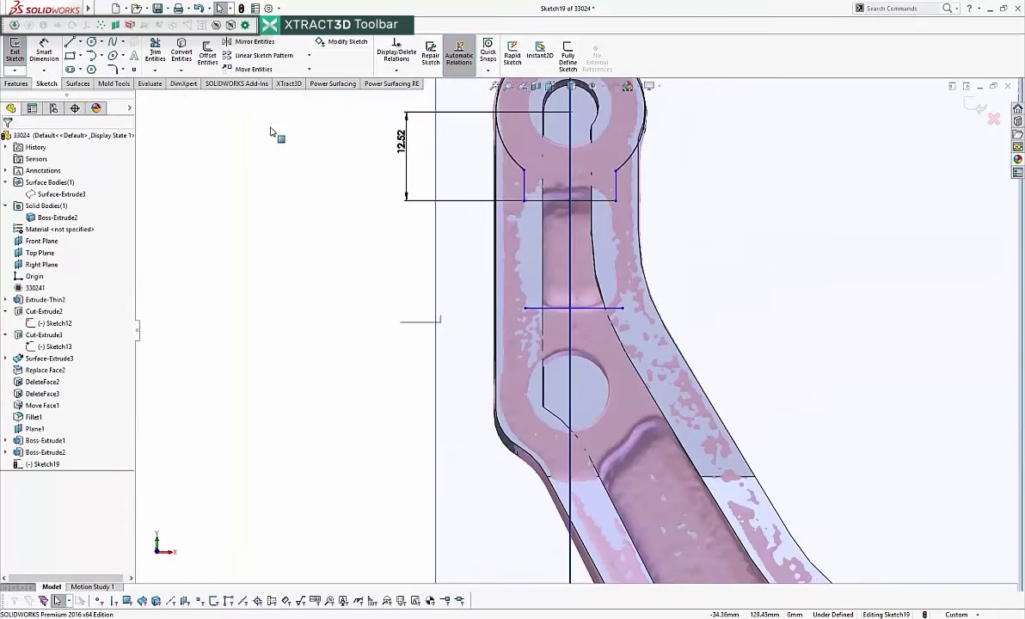
# - From the horizontal line's left end, sketch a vertical line about 15.5 mm long and a slanted line about 14.5 mm long toward the lower arm
pyautogui.click(71, 44)
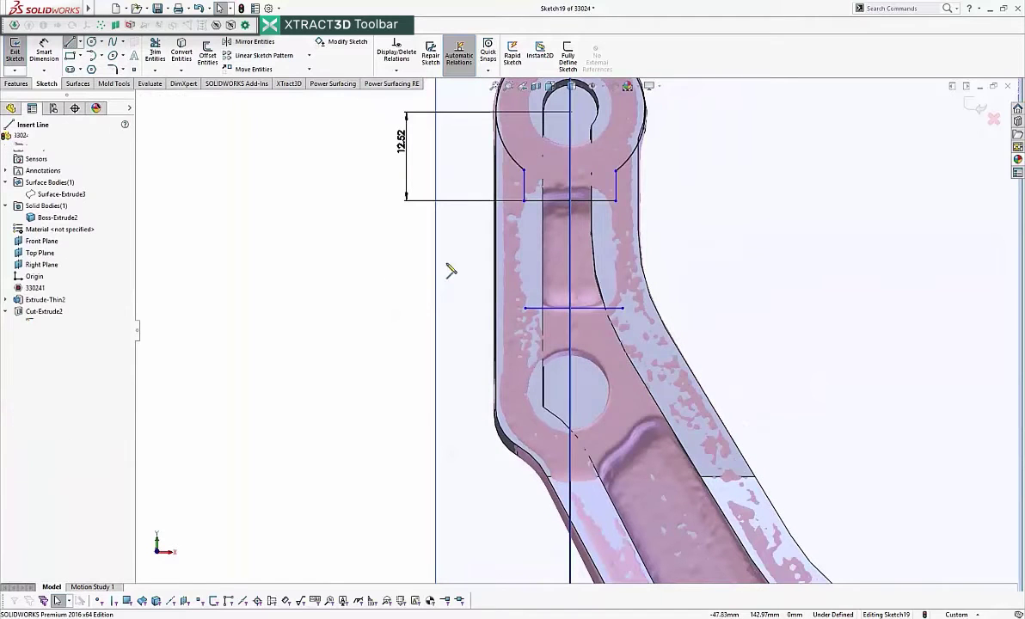
pyautogui.click(524, 309)
pyautogui.click(526, 419)
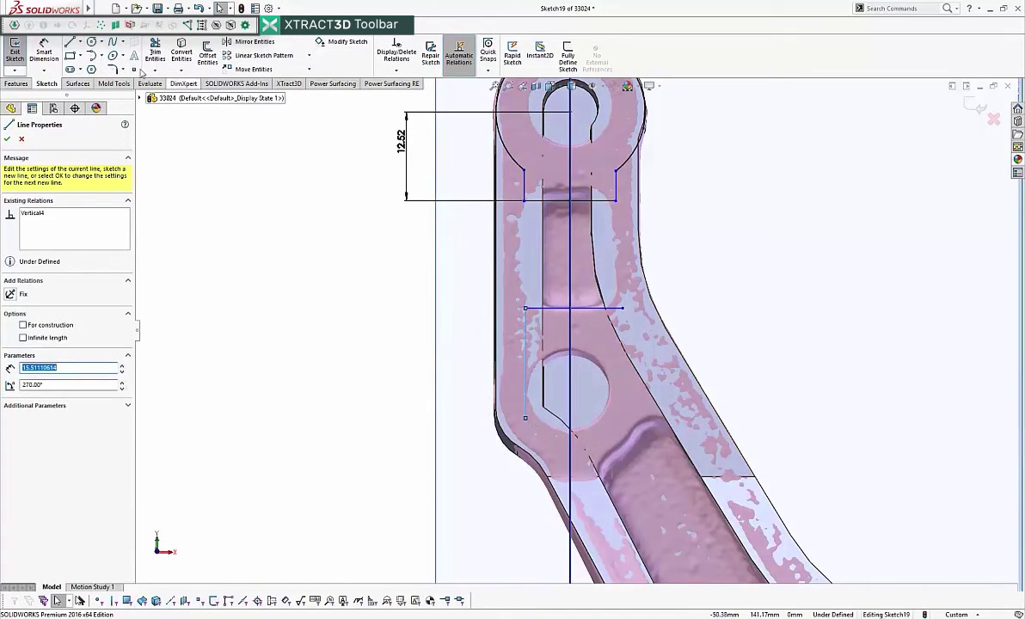
pyautogui.click(74, 44)
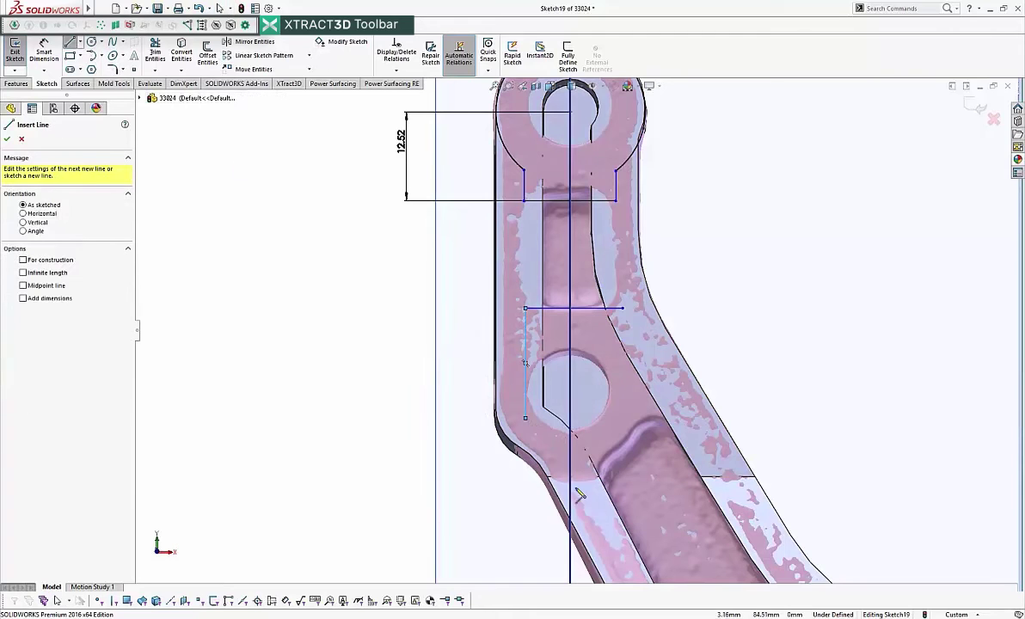
pyautogui.click(525, 419)
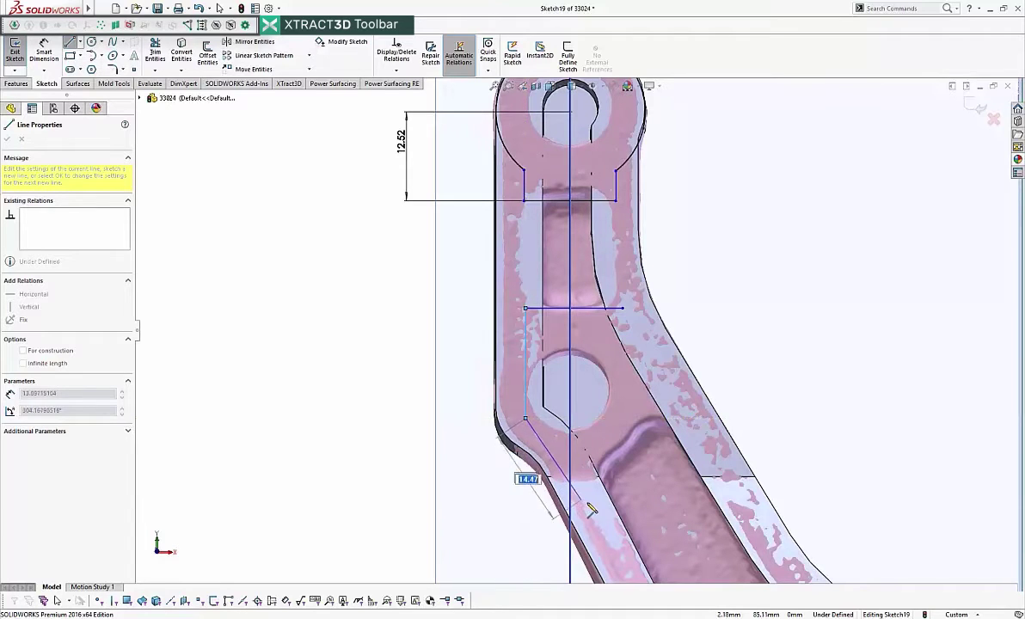
pyautogui.click(557, 461)
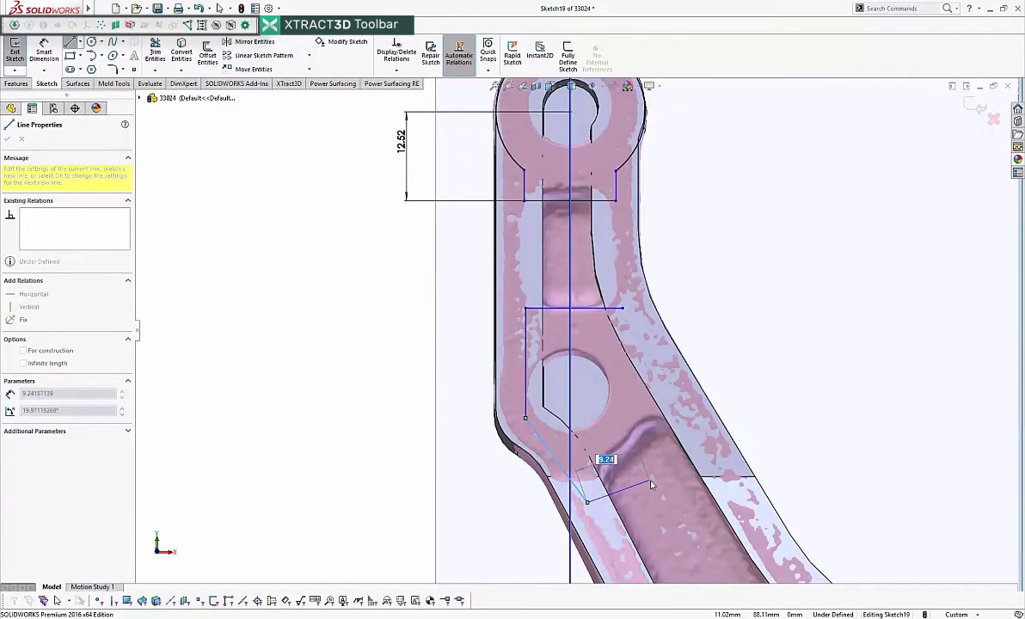
pyautogui.press('Escape')
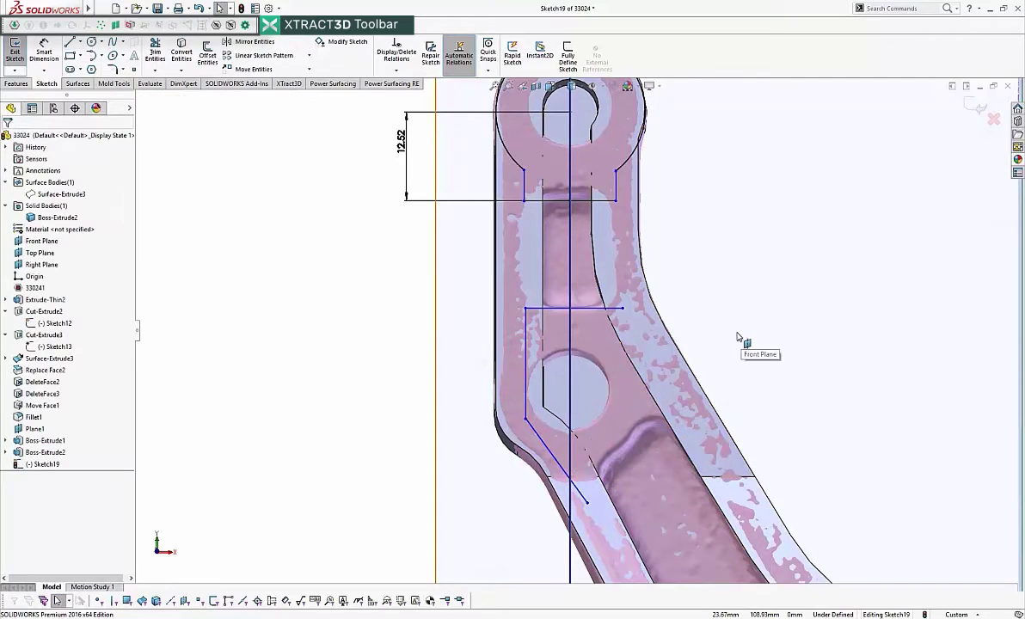
# - Sketch a slanted line about 19.9 mm long from the horizontal line's right end, along the arm's right rail
pyautogui.press('s')
pyautogui.press('l')
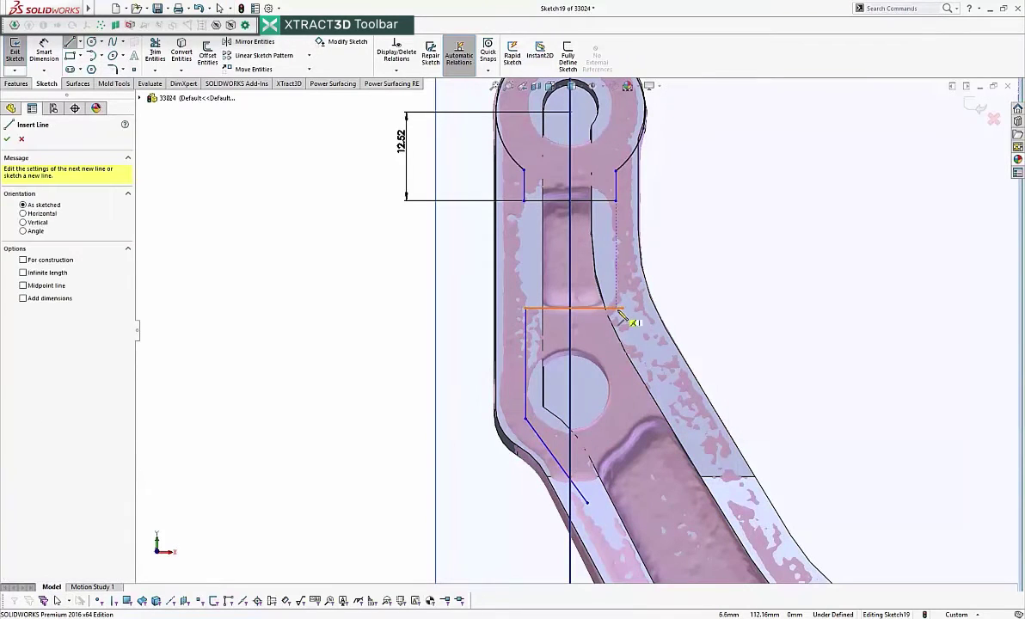
pyautogui.click(623, 308)
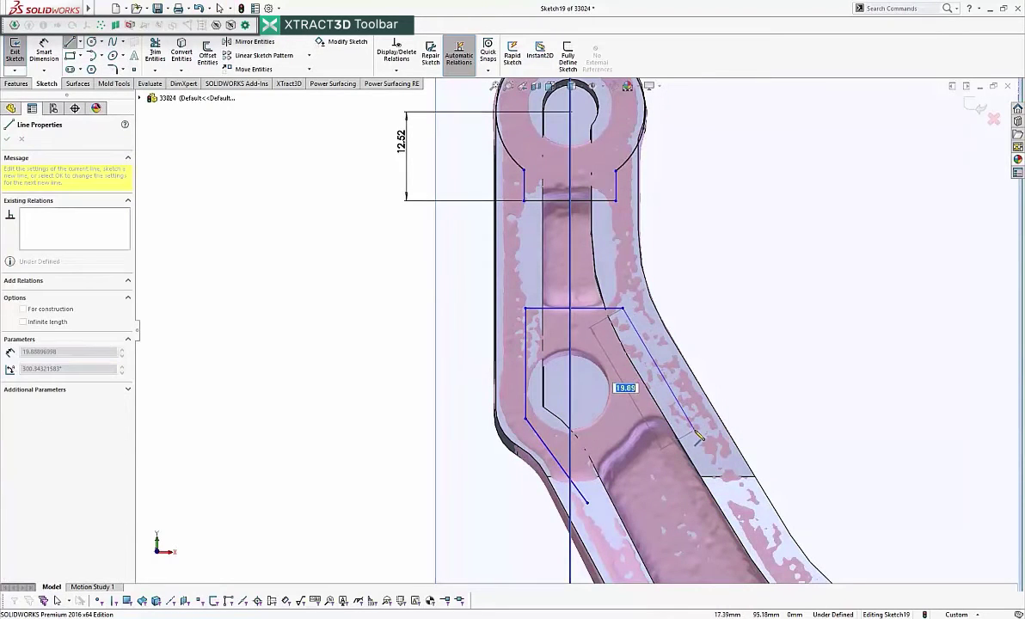
pyautogui.click(694, 429)
pyautogui.press('Escape')
# - Sketch a circle about 22.2 mm in diameter around the second hole, centred on the arm's vertical centre plane
pyautogui.press('s')
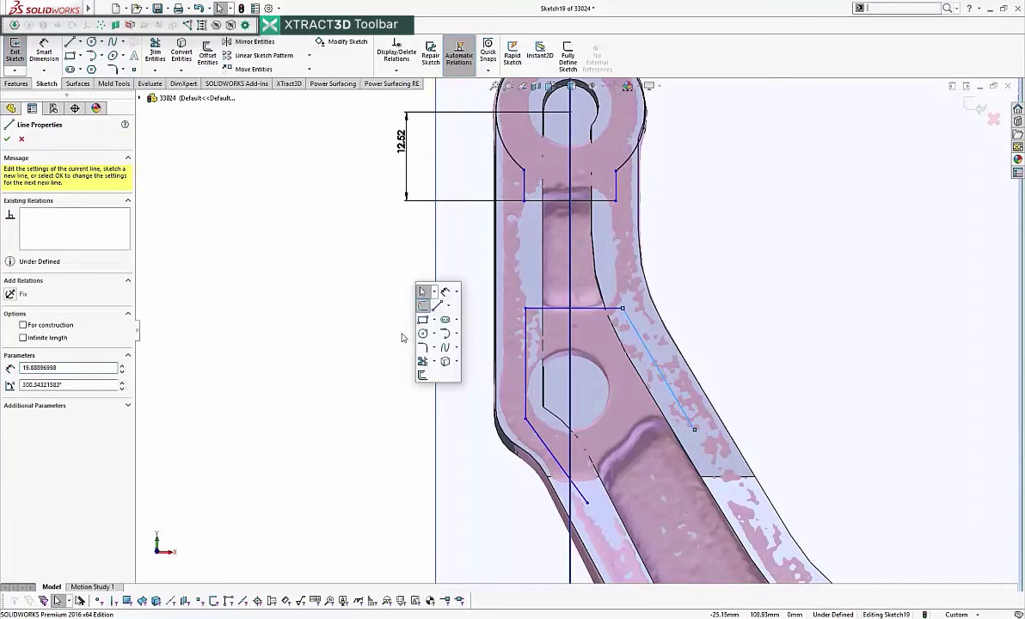
pyautogui.click(423, 334)
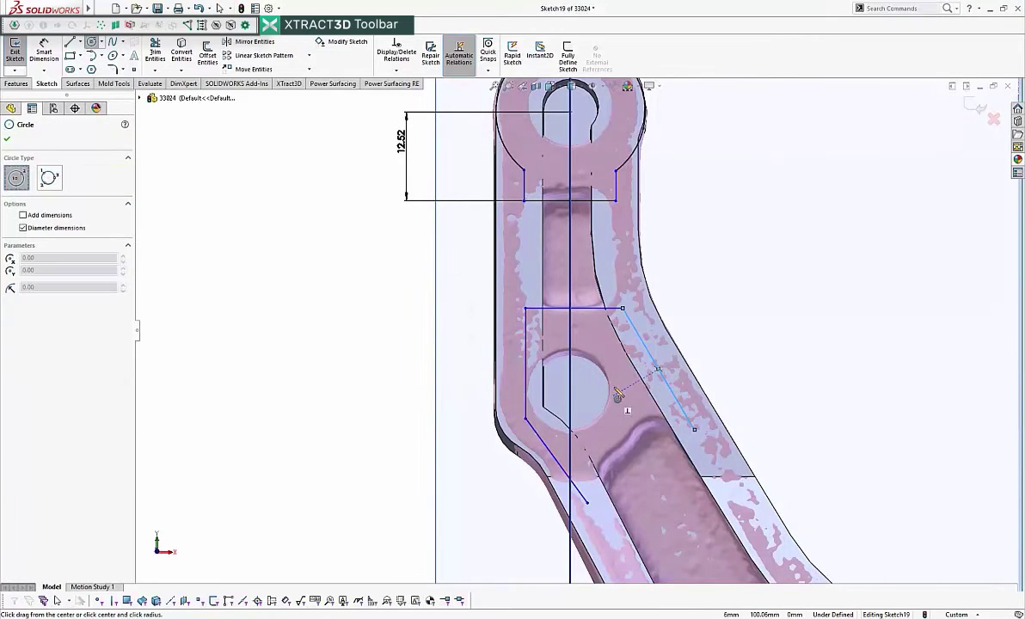
pyautogui.click(572, 391)
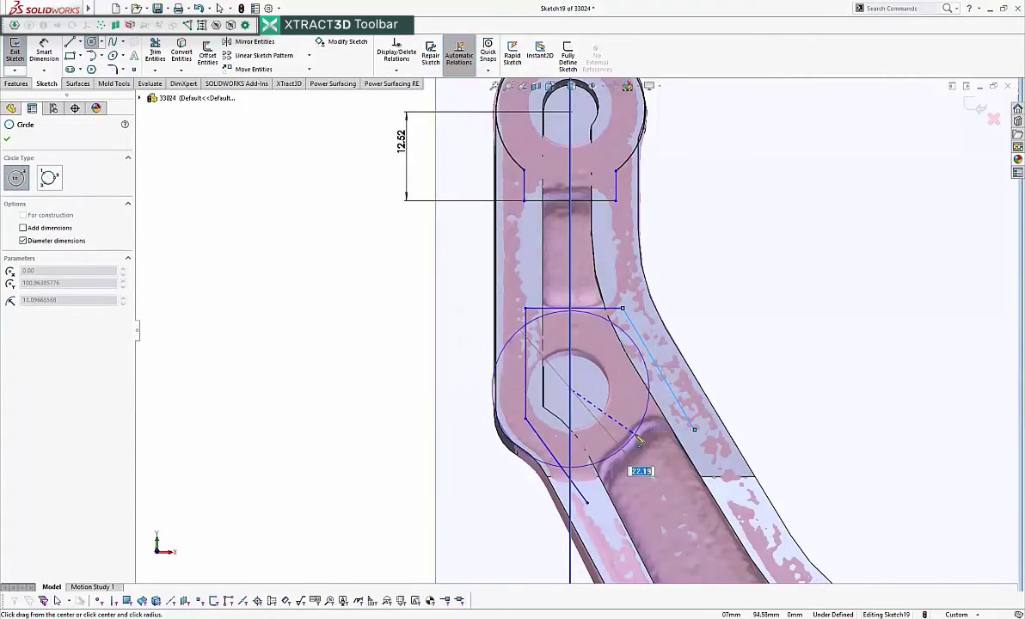
pyautogui.click(638, 441)
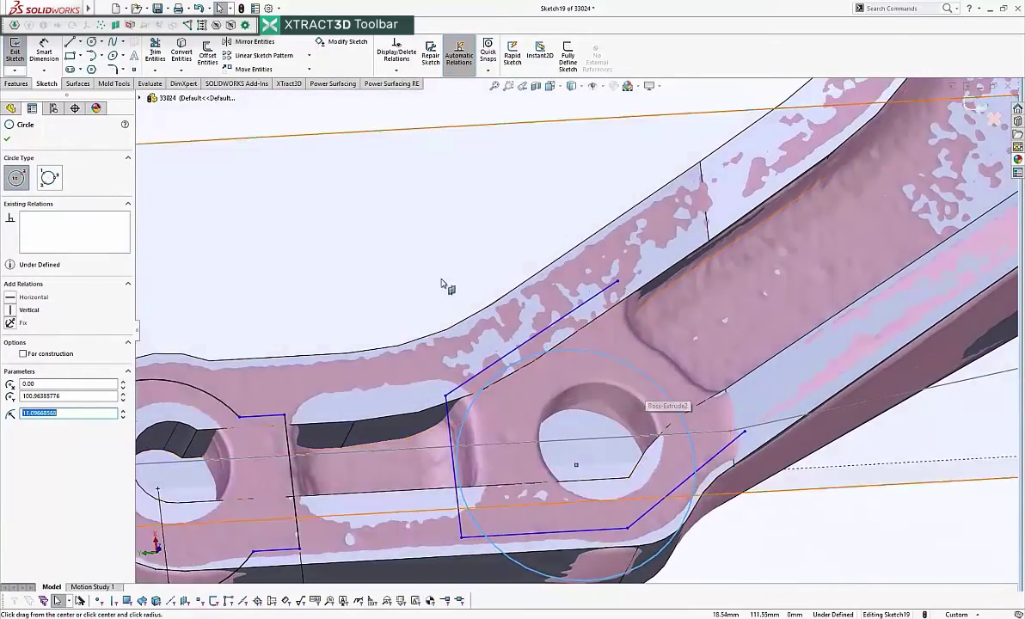
# - Enlarge the circle around the second hole to a radius of about 12.1 mm, matching the scanned edge of the lower pocket
pyautogui.hotkey('ctrl', '8')
pyautogui.scroll(-5, 449, 252)
pyautogui.scroll(-5, 517, 338)
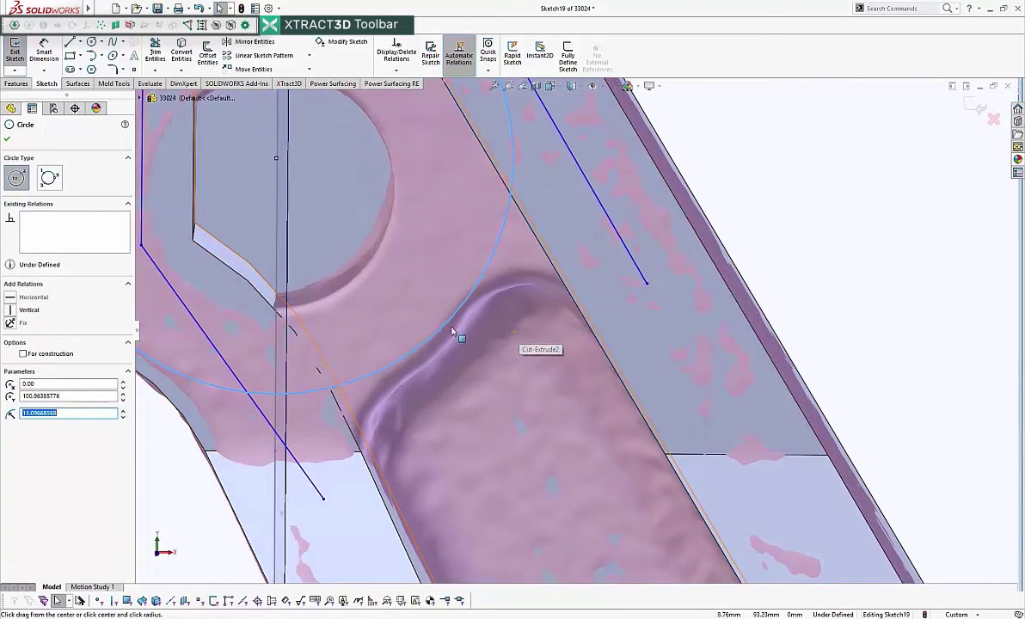
pyautogui.moveTo(446, 330)
pyautogui.mouseDown()
pyautogui.moveTo(472, 362)
pyautogui.moveTo(458, 348)
pyautogui.mouseUp()
pyautogui.scroll(3, 483, 343)
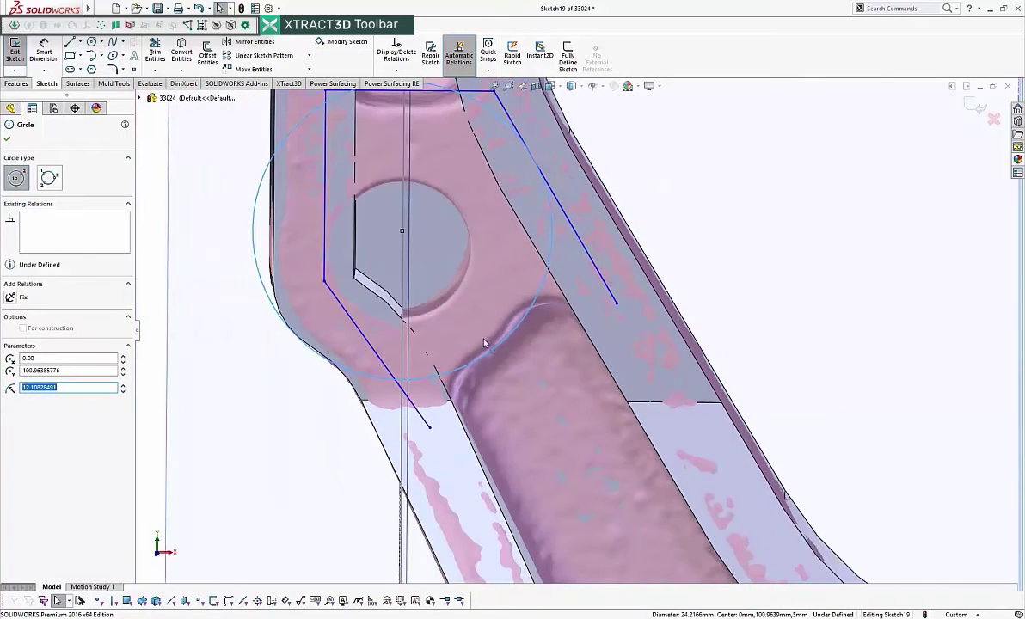
pyautogui.moveTo(504, 302); pyautogui.dragTo(506, 307, button='middle')
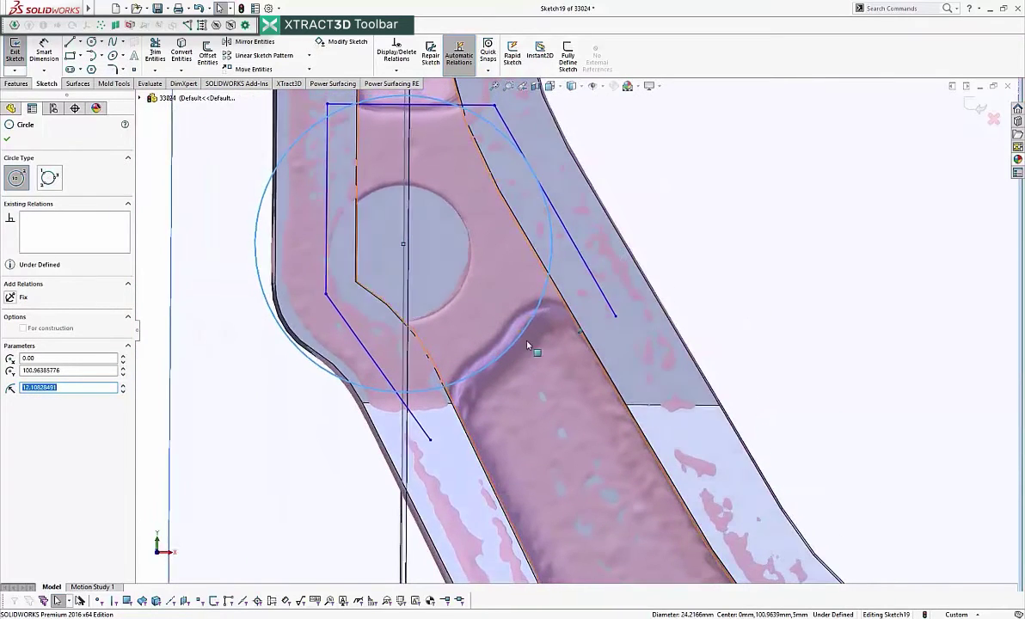
pyautogui.moveTo(530, 348); pyautogui.dragTo(516, 348, button='middle')
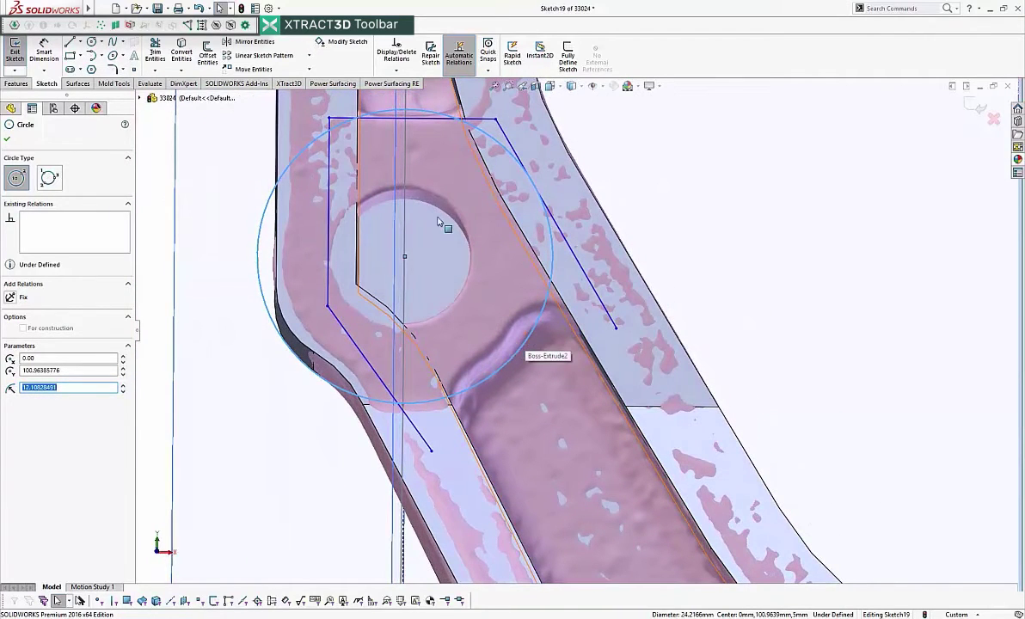
pyautogui.moveTo(458, 210)
pyautogui.mouseDown(button='middle')
pyautogui.moveTo(414, 196)
pyautogui.moveTo(433, 240)
pyautogui.moveTo(454, 236)
pyautogui.mouseUp(button='middle')
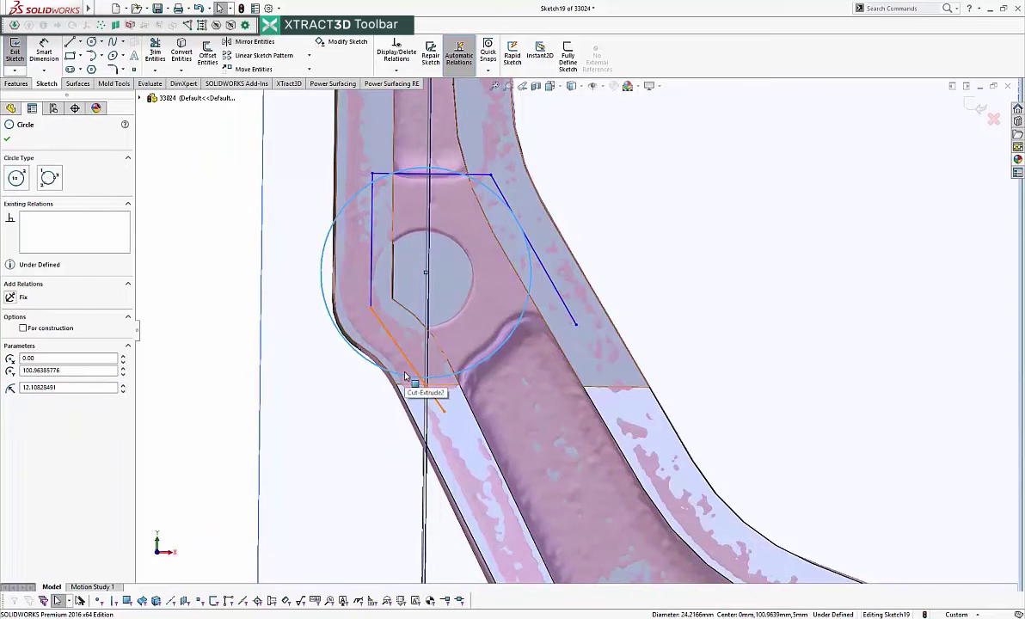
pyautogui.click(446, 177)
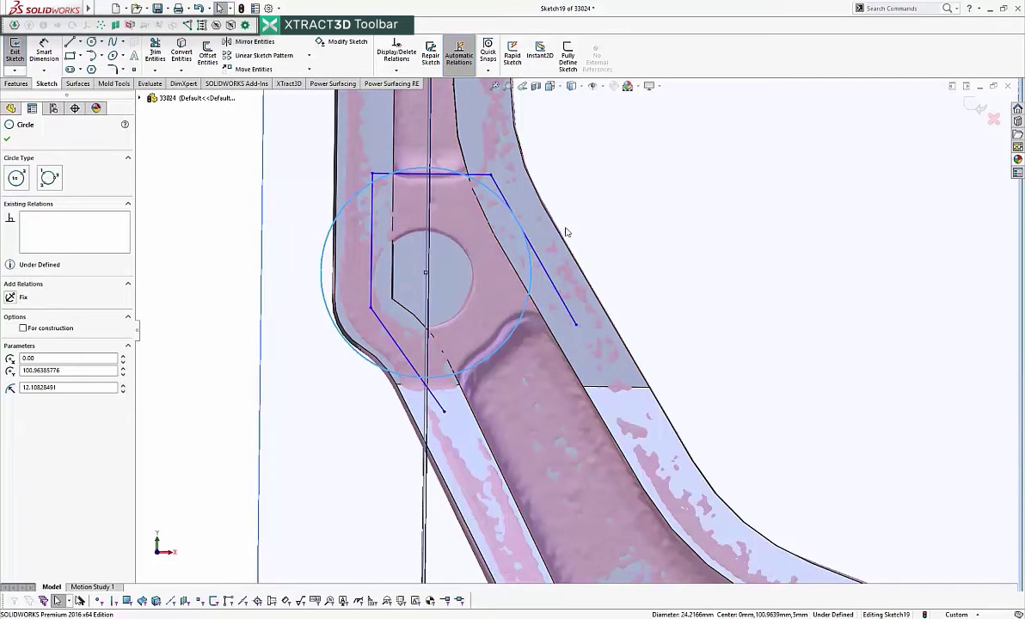
pyautogui.press('Escape')
pyautogui.scroll(-3, 529, 234)
pyautogui.scroll(-3, 524, 234)
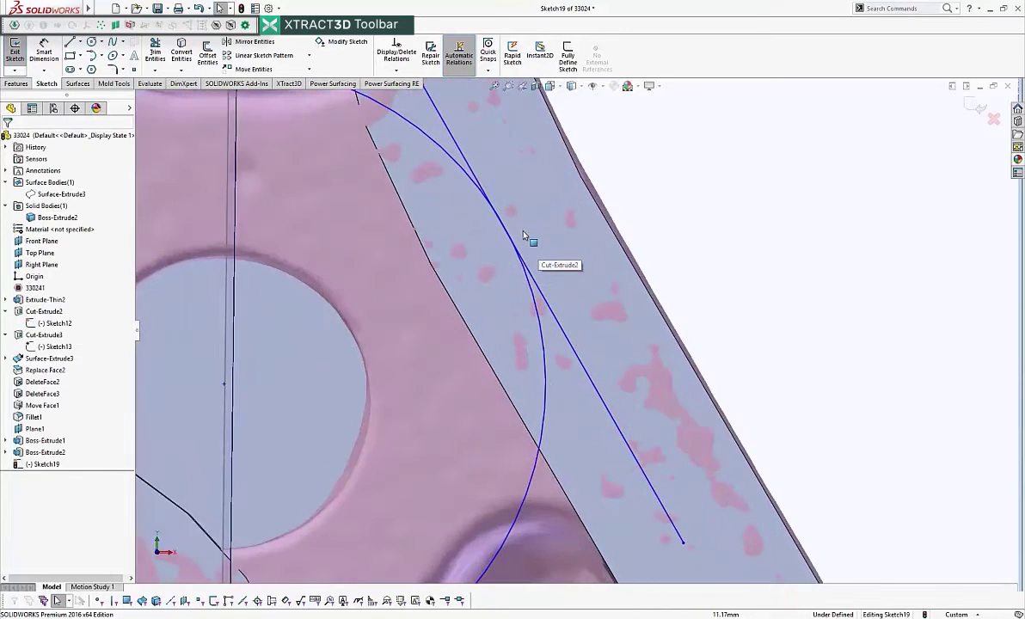
pyautogui.click(533, 282)
pyautogui.keyDown('ctrl'); pyautogui.click(535, 289); pyautogui.keyUp('ctrl')
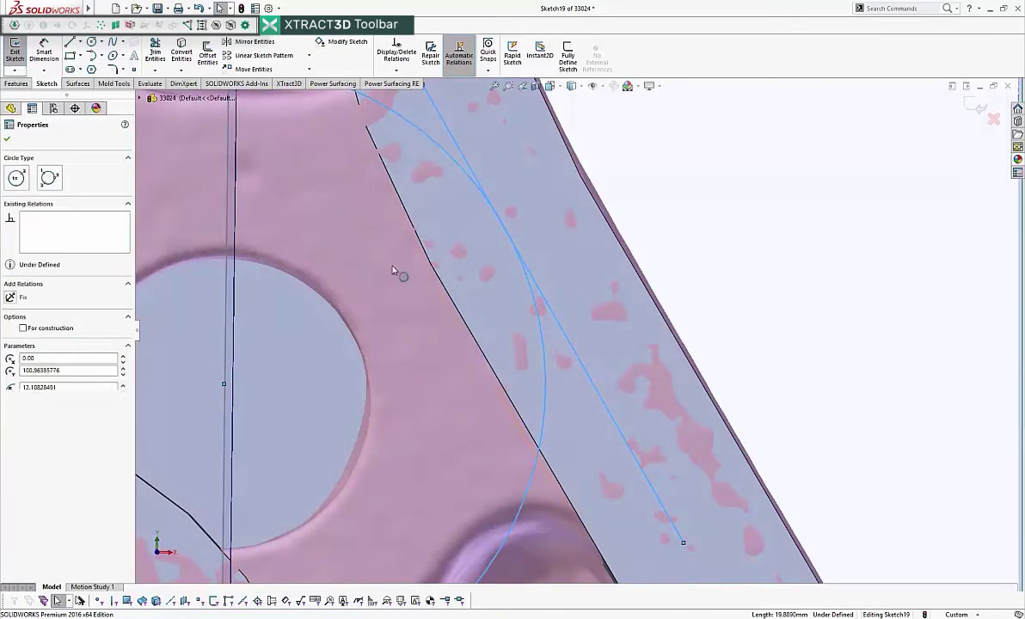
pyautogui.press('Escape')
pyautogui.scroll(5, 618, 317)
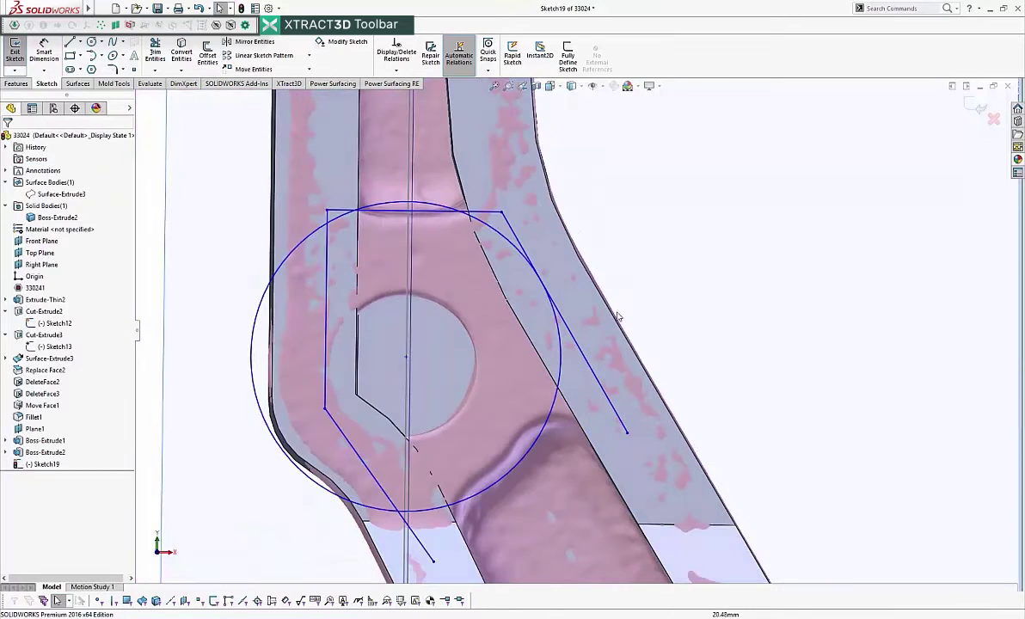
# - Trim the circle and the overrunning ends of both slanted lines into one closed profile around the second hole
pyautogui.click(154, 50)
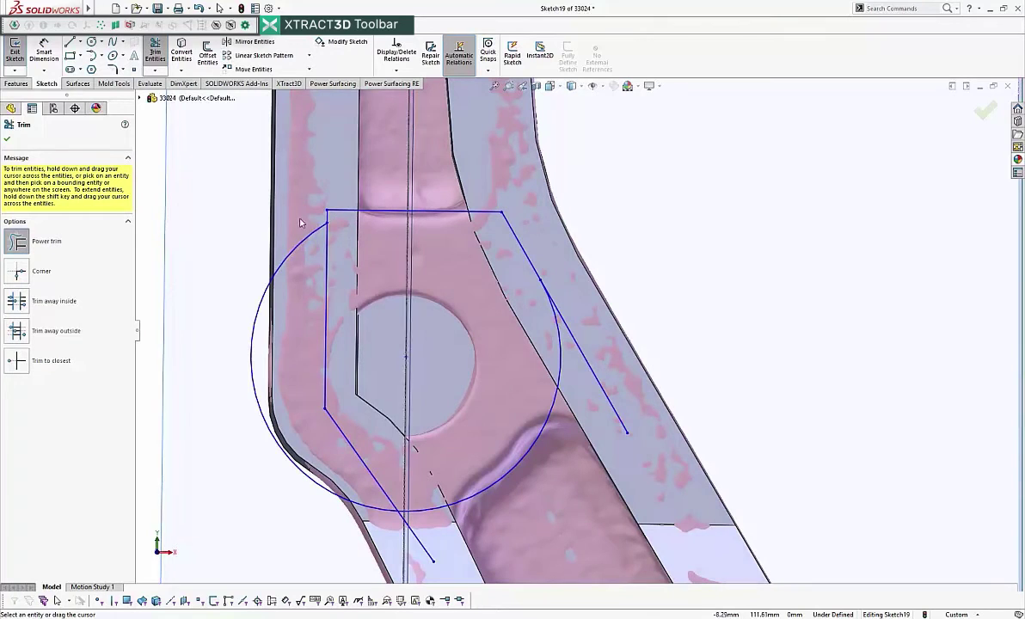
pyautogui.moveTo(300, 221); pyautogui.dragTo(292, 269)
pyautogui.moveTo(394, 539)
pyautogui.mouseDown()
pyautogui.moveTo(613, 451)
pyautogui.moveTo(609, 394)
pyautogui.moveTo(628, 344)
pyautogui.mouseUp()
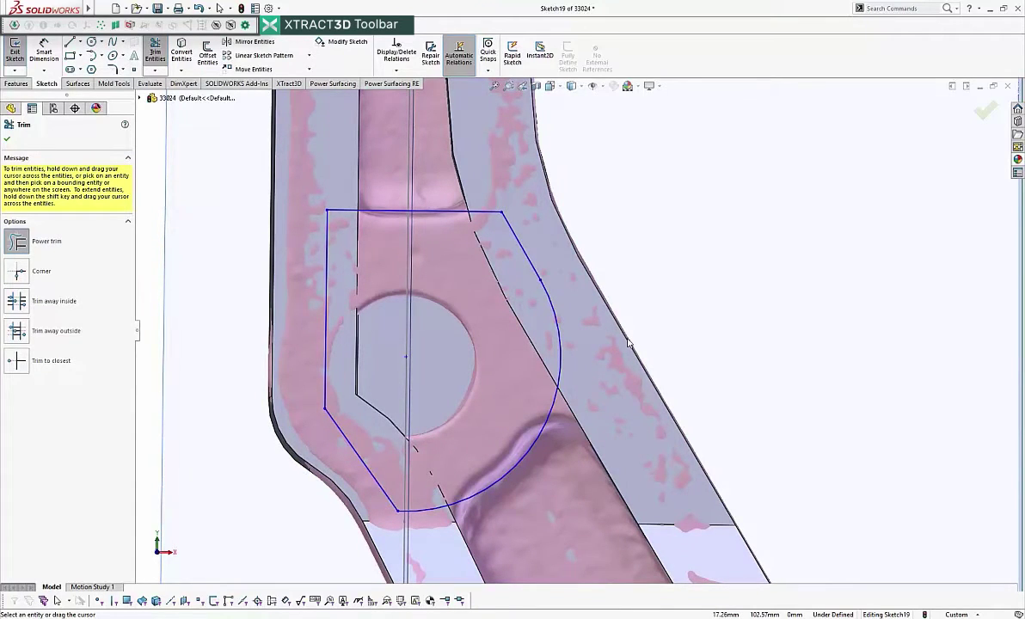
pyautogui.moveTo(481, 281); pyautogui.dragTo(416, 232, button='middle')
pyautogui.moveTo(572, 379)
pyautogui.mouseDown(button='middle')
pyautogui.moveTo(572, 419)
pyautogui.moveTo(523, 457)
pyautogui.moveTo(451, 361)
pyautogui.moveTo(129, 138)
pyautogui.mouseUp(button='middle')
pyautogui.scroll(1, 559, 426)
pyautogui.press('Escape')
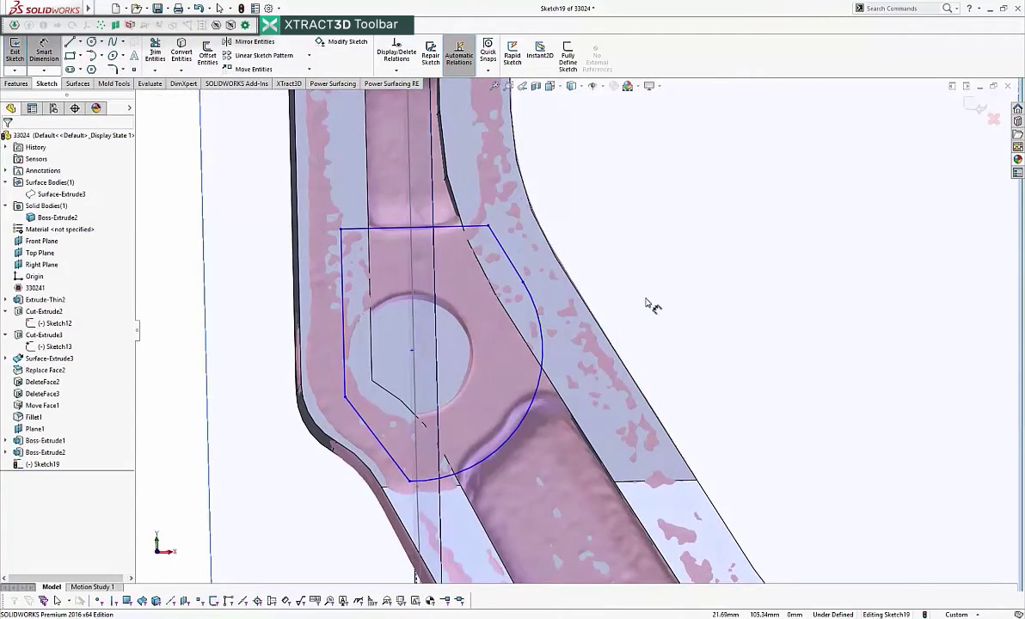
pyautogui.rightClick(646, 299)
pyautogui.click(682, 330)
pyautogui.moveTo(681, 313); pyautogui.dragTo(152, 314, button='middle')
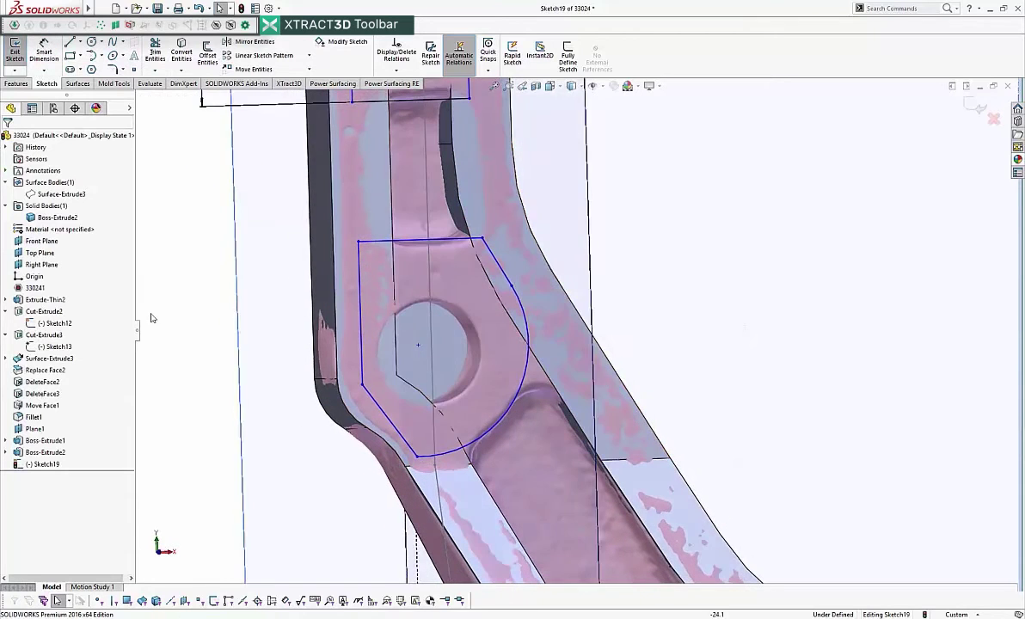
# - Select Sketch6 under Extrude-Thin2 and examine the arm and the new profile against the scan from both sides
pyautogui.click(9, 299)
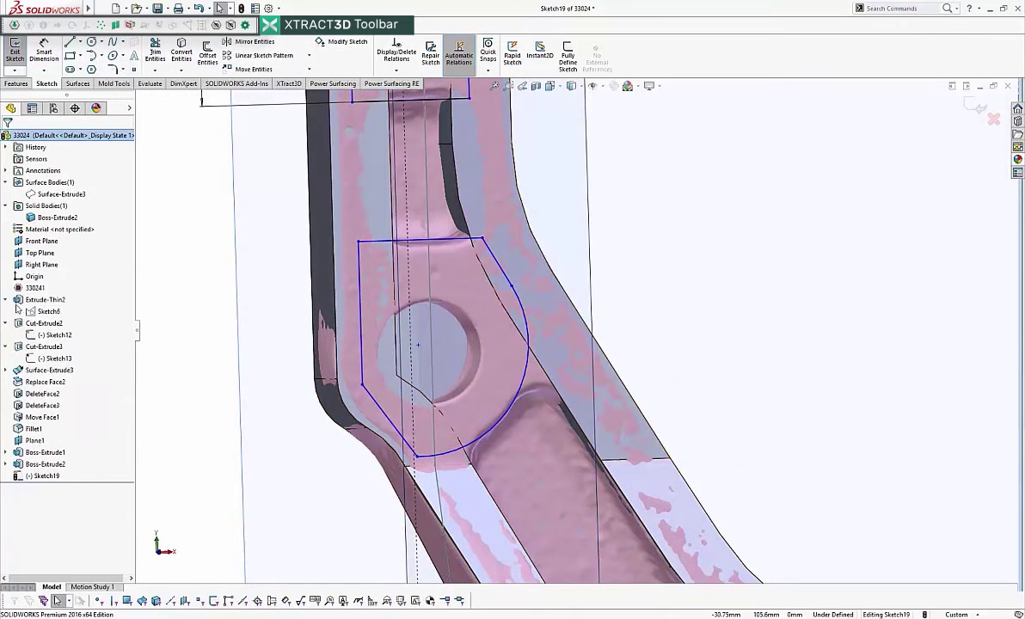
pyautogui.click(35, 315)
pyautogui.press('Left')
pyautogui.press('Left')
pyautogui.press('Left')
pyautogui.press('Left')
pyautogui.press('Left')
pyautogui.press('Left')
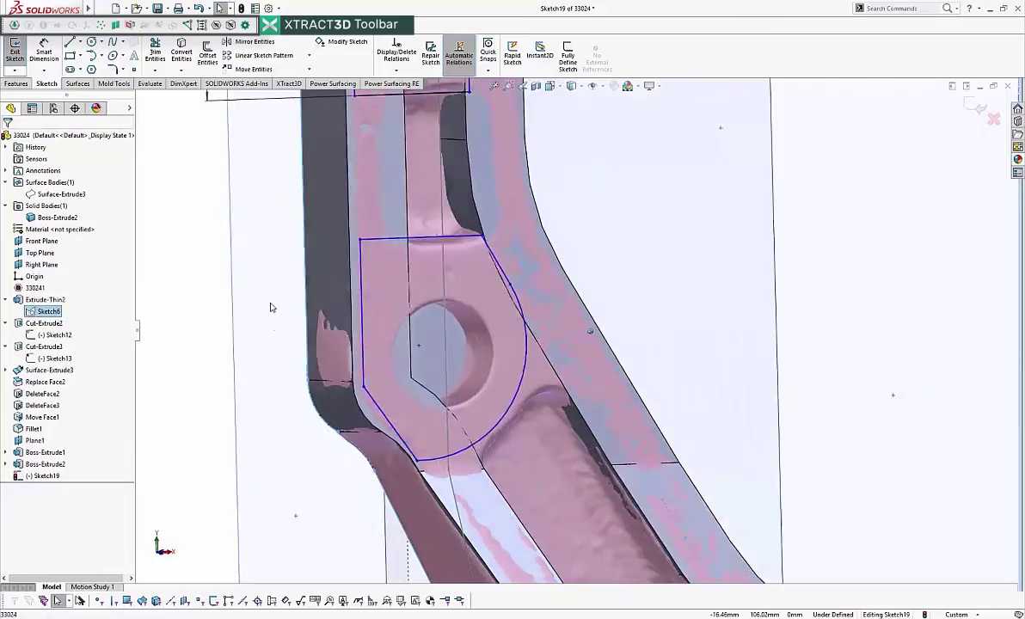
pyautogui.press('Right')
pyautogui.press('Right')
pyautogui.press('Right')
pyautogui.press('Right')
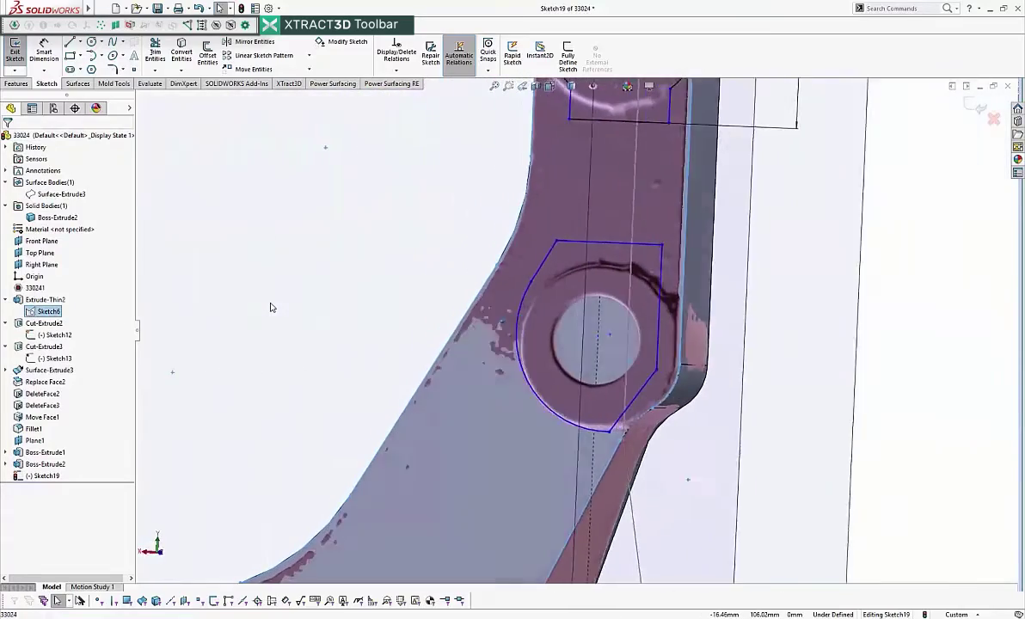
pyautogui.press('Left')
pyautogui.press('Left')
pyautogui.press('Left')
pyautogui.press('Left')
pyautogui.press('Left')
pyautogui.press('Left')
pyautogui.press('Left')
pyautogui.press('Left')
pyautogui.press('Left')
pyautogui.press('Left')
pyautogui.press('Left')
pyautogui.press('Left')
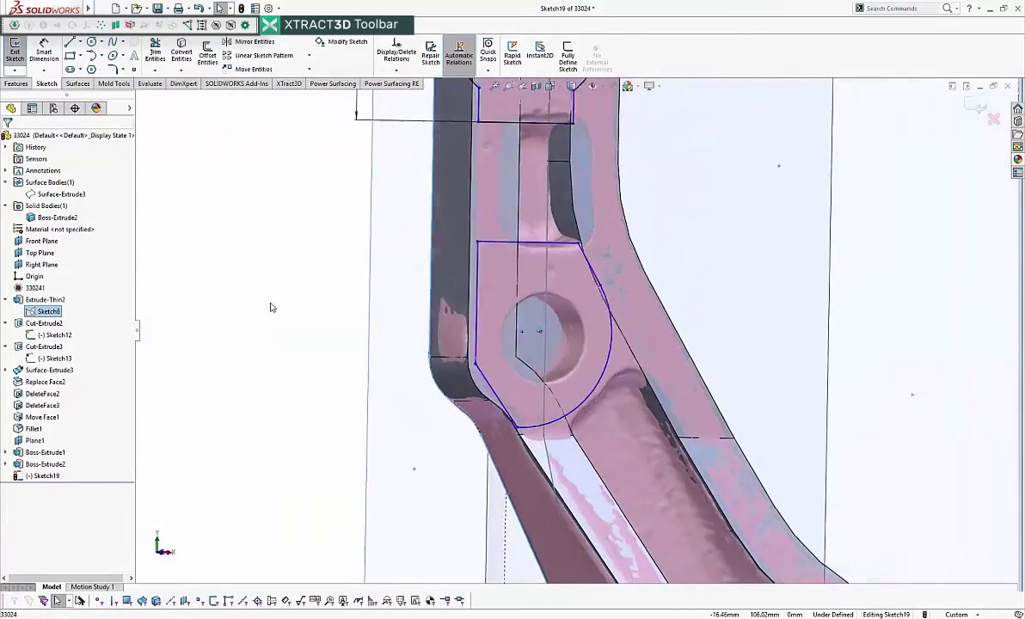
pyautogui.press('Left')
pyautogui.press('Left')
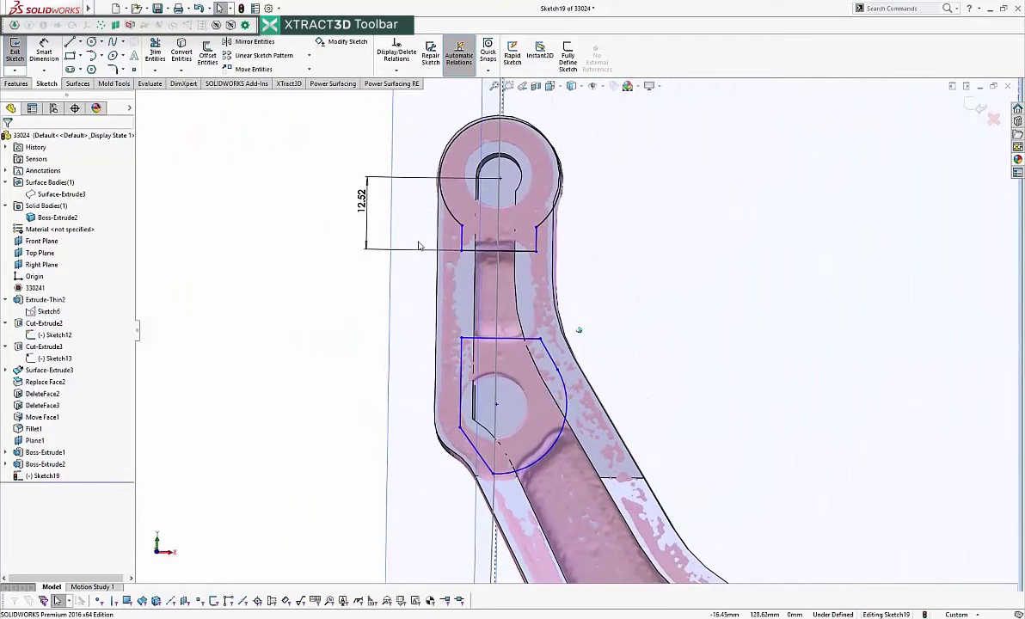
# - Add a vertical relation between the centre points of the two hole arcs
pyautogui.click(490, 407)
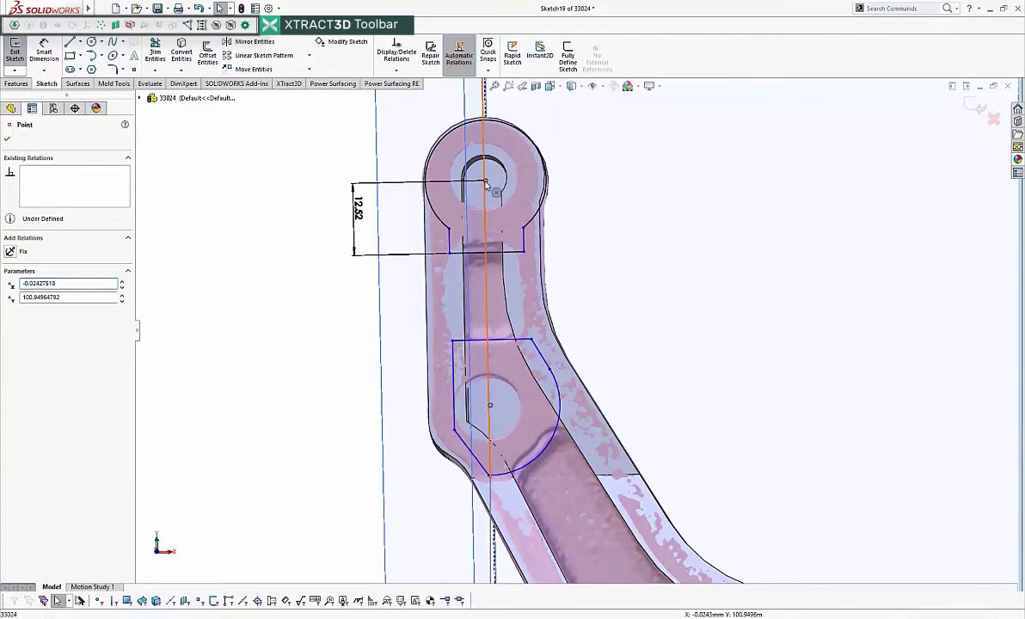
pyautogui.keyDown('ctrl'); pyautogui.click(486, 182); pyautogui.keyUp('ctrl')
pyautogui.click(200, 277)
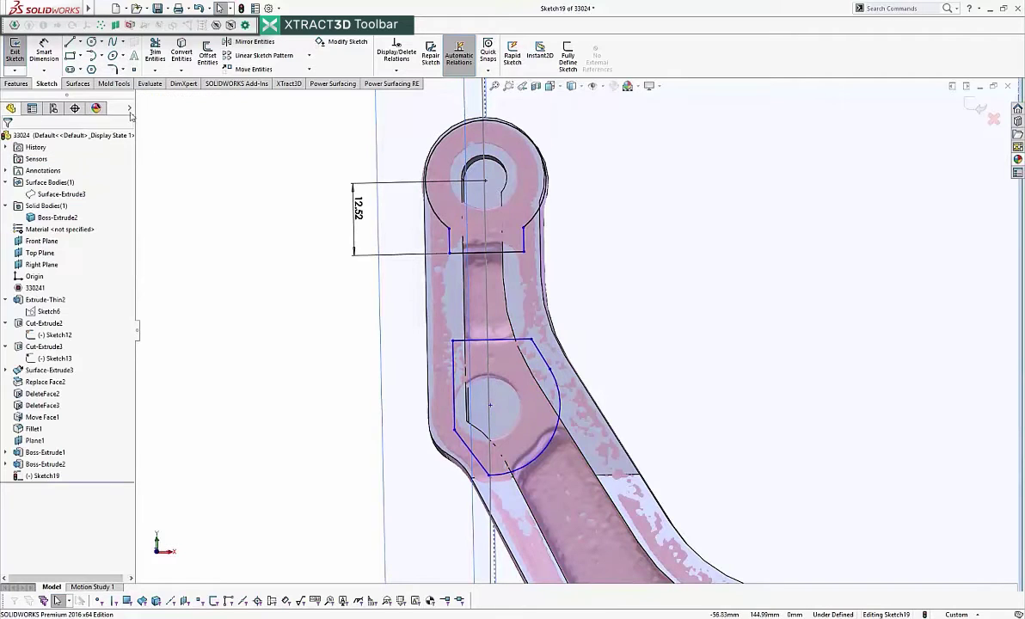
# - Dimension the vertical distance between the two arc centres at 40 mm
pyautogui.click(43, 50)
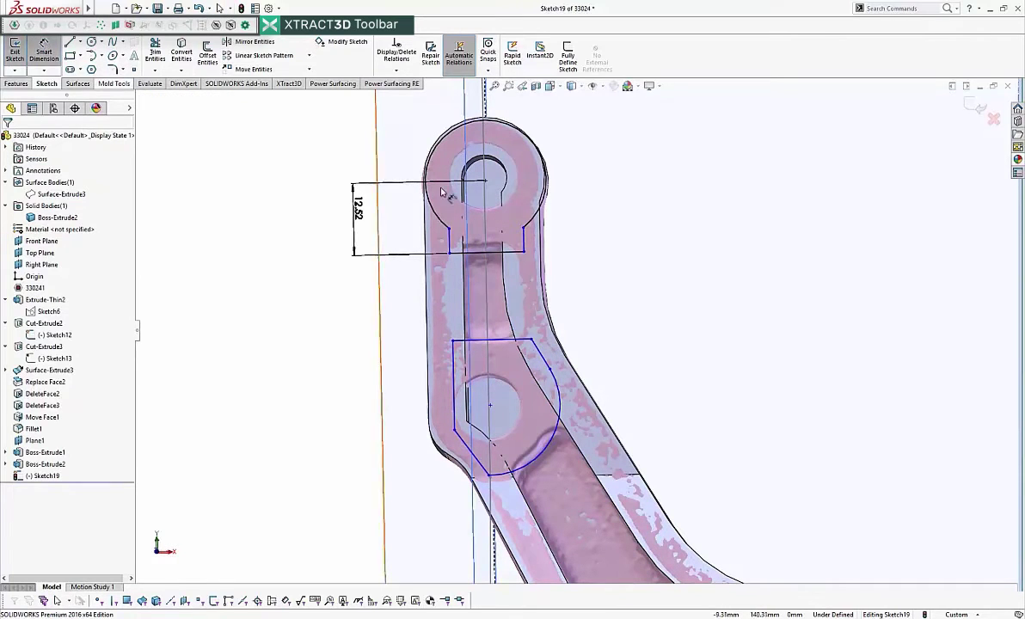
pyautogui.click(486, 182)
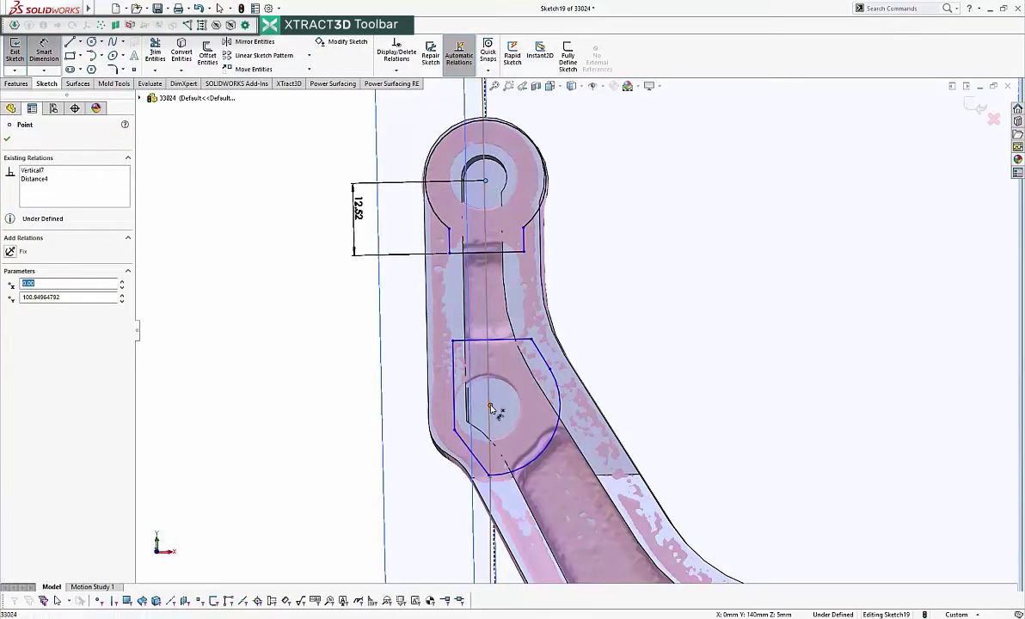
pyautogui.click(489, 407)
pyautogui.click(299, 378)
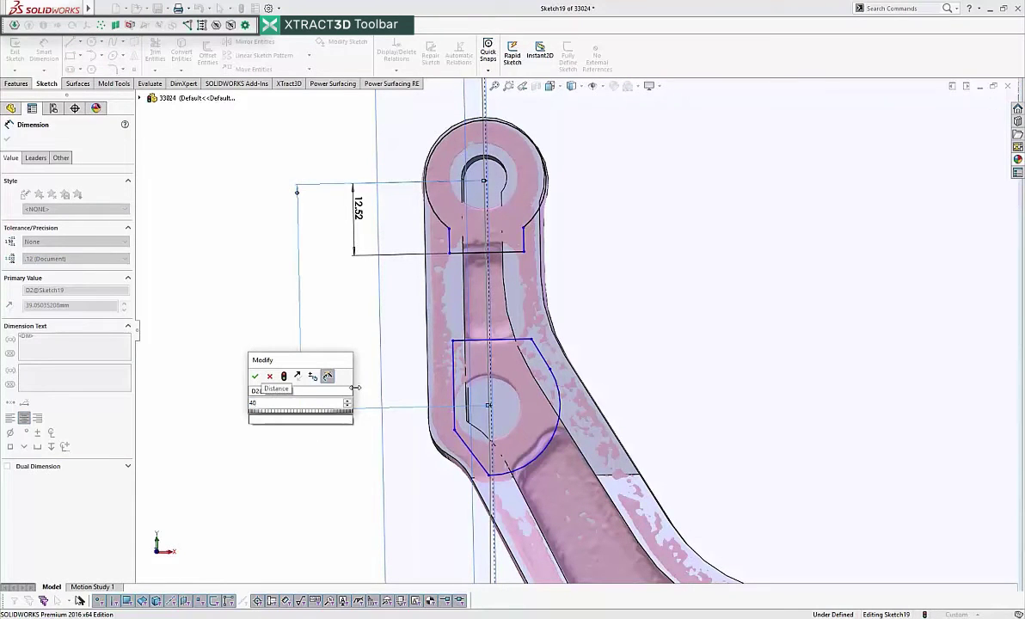
pyautogui.write('40')
pyautogui.press('Return')
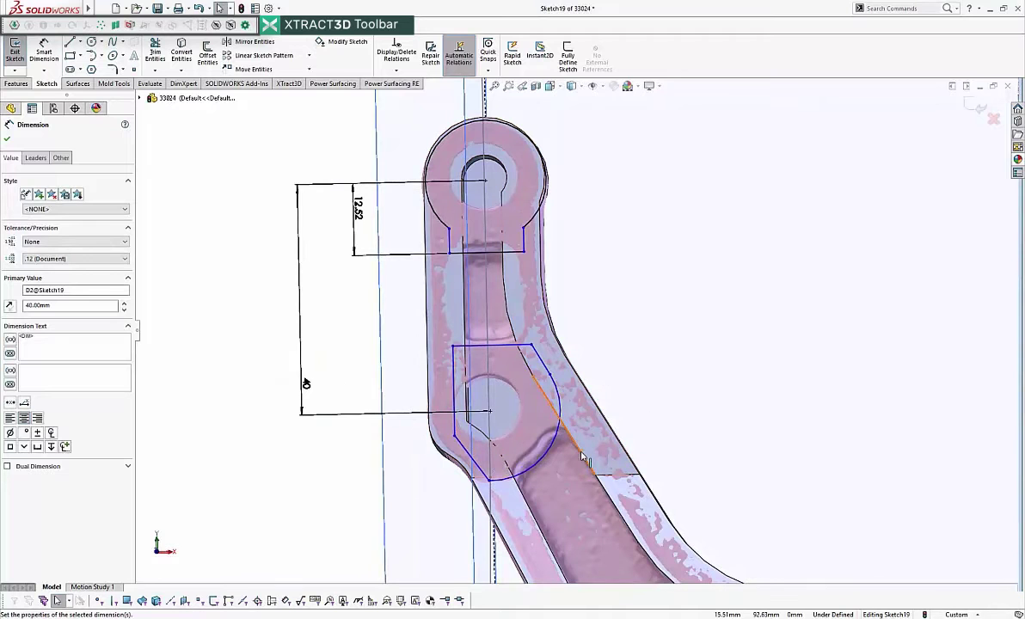
# - Reduce the arc around the second hole to a radius of about 11.25 mm, matching the scanned pocket edge
pyautogui.press('f')
pyautogui.scroll(-8, 511, 302)
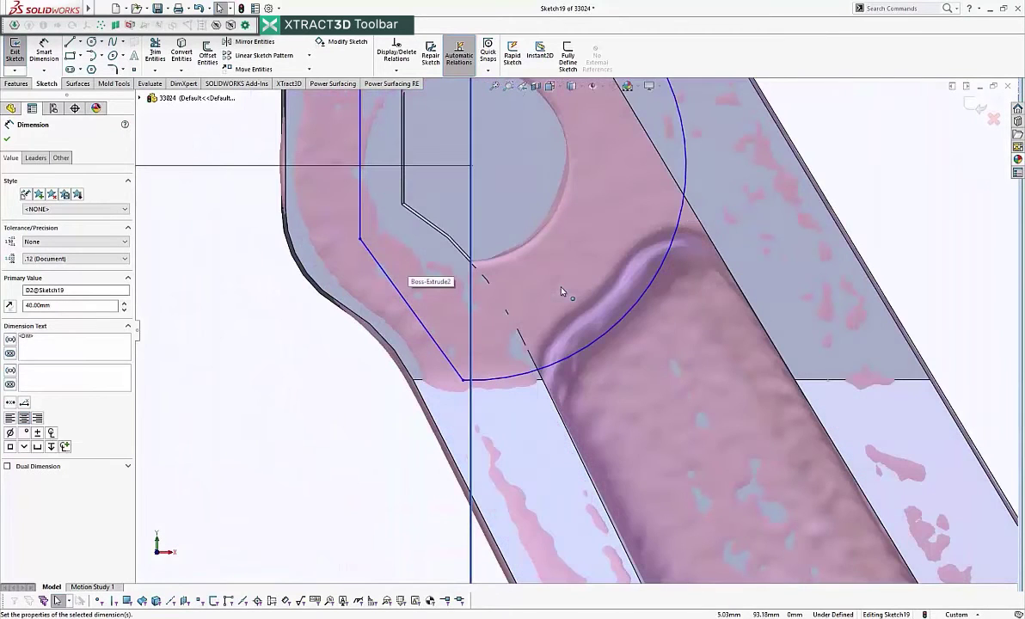
pyautogui.moveTo(630, 316)
pyautogui.mouseDown()
pyautogui.moveTo(600, 300)
pyautogui.moveTo(614, 309)
pyautogui.mouseUp()
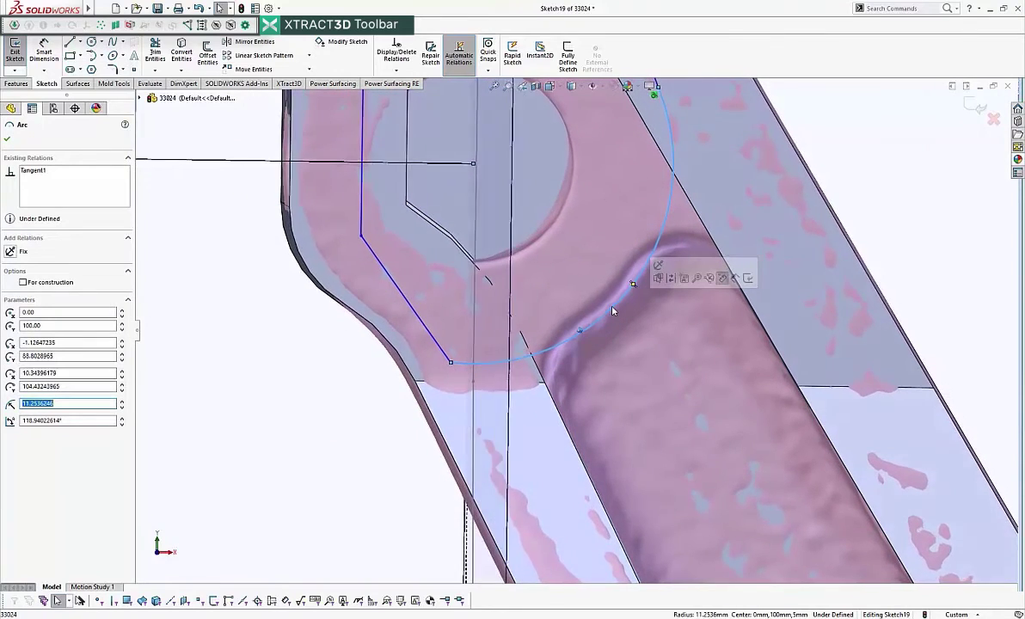
pyautogui.scroll(2, 606, 306)
pyautogui.scroll(4, 600, 302)
pyautogui.click(671, 301)
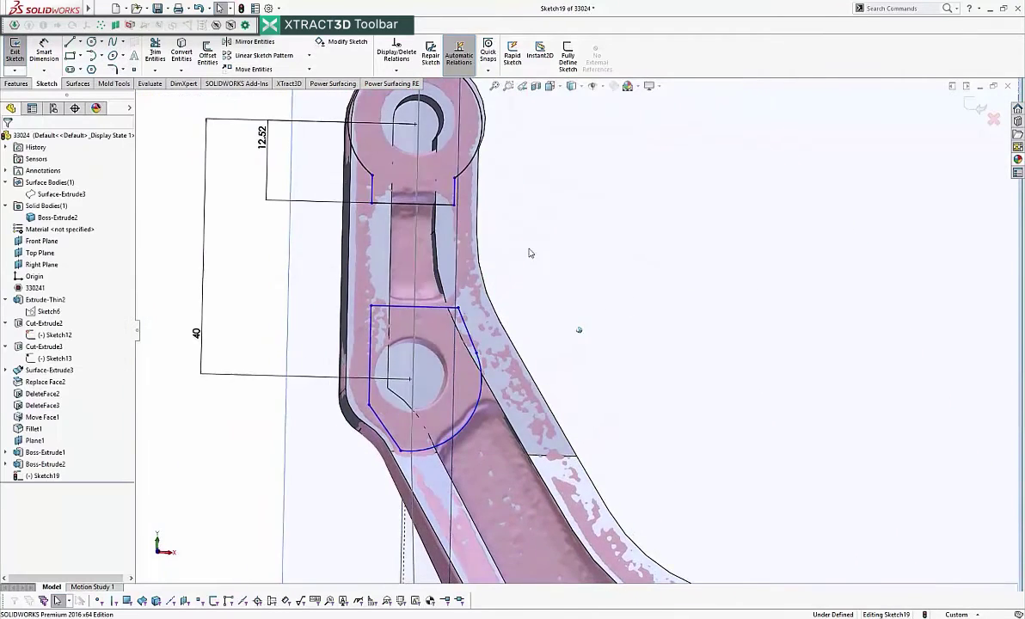
# - Dimension the radius of the arc around the second hole, keeping its current value
pyautogui.scroll(1, 533, 255)
pyautogui.click(44, 48)
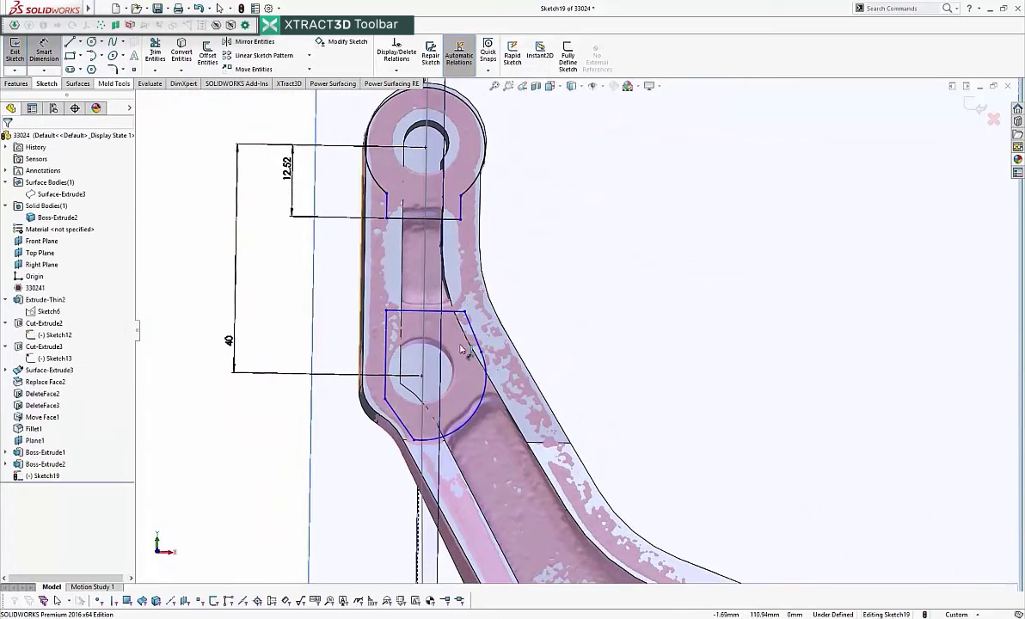
pyautogui.click(482, 410)
pyautogui.click(628, 400)
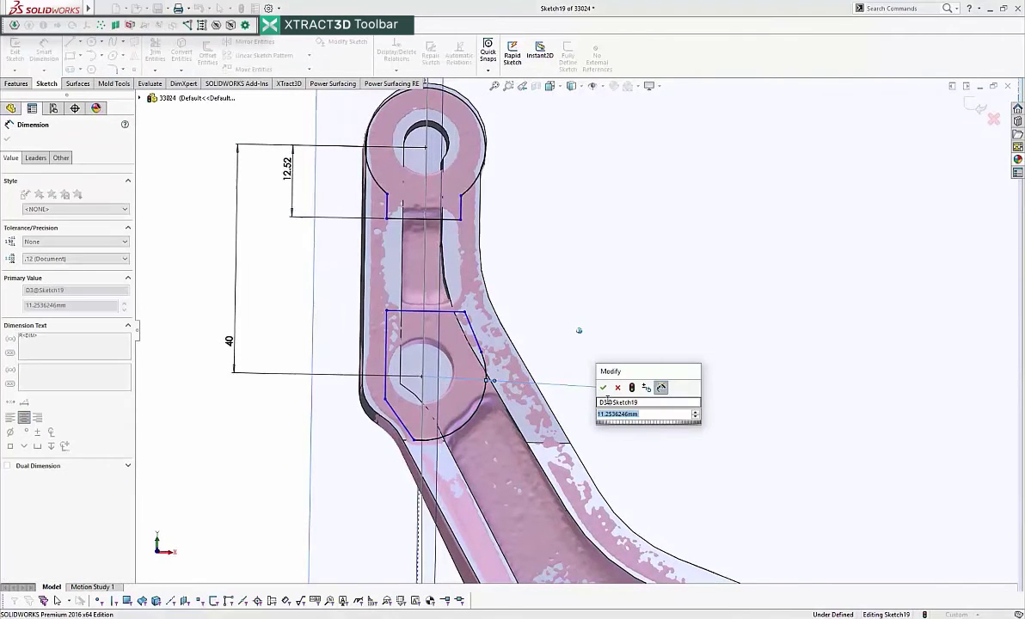
pyautogui.click(605, 388)
pyautogui.press('Escape')
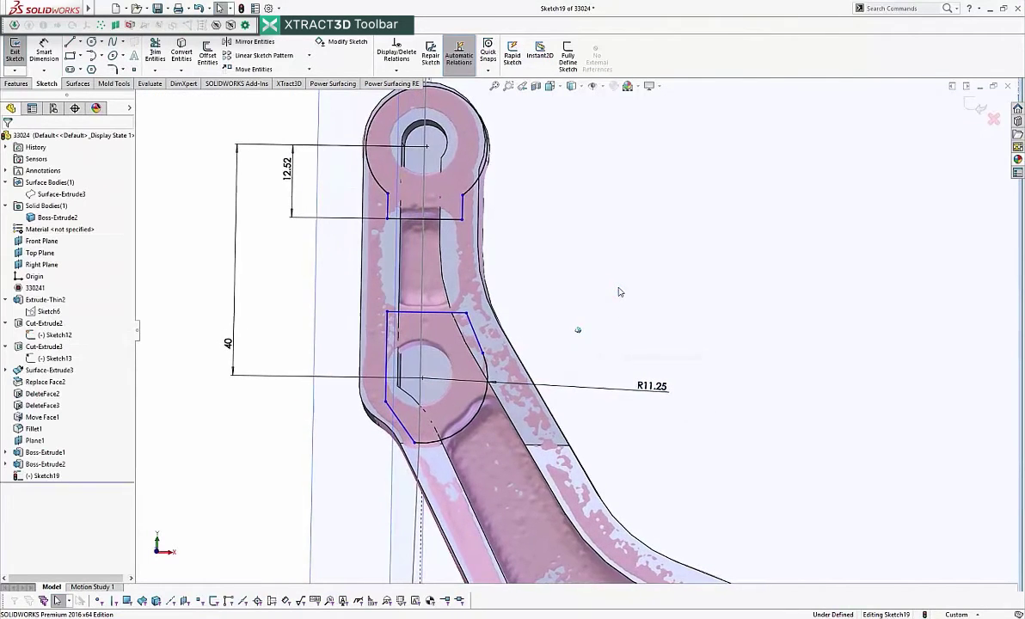
# - Move the second profile's upper line to the scanned pocket edge, about 12.5 mm above the hole centre, and dimension that distance
pyautogui.scroll(5, 471, 344)
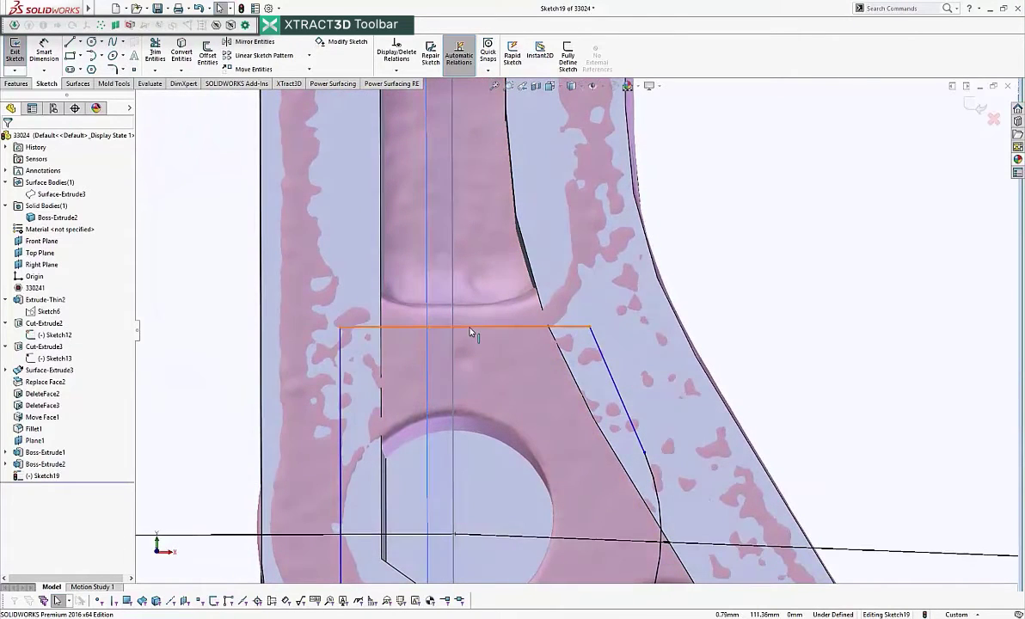
pyautogui.moveTo(471, 332); pyautogui.dragTo(472, 311)
pyautogui.click(824, 297)
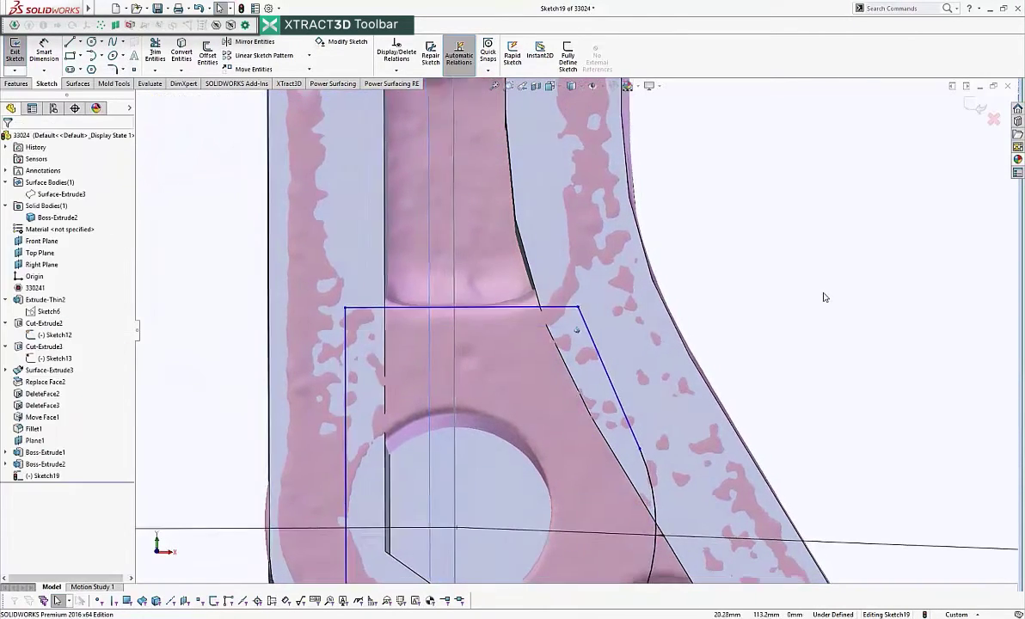
pyautogui.scroll(6, 824, 297)
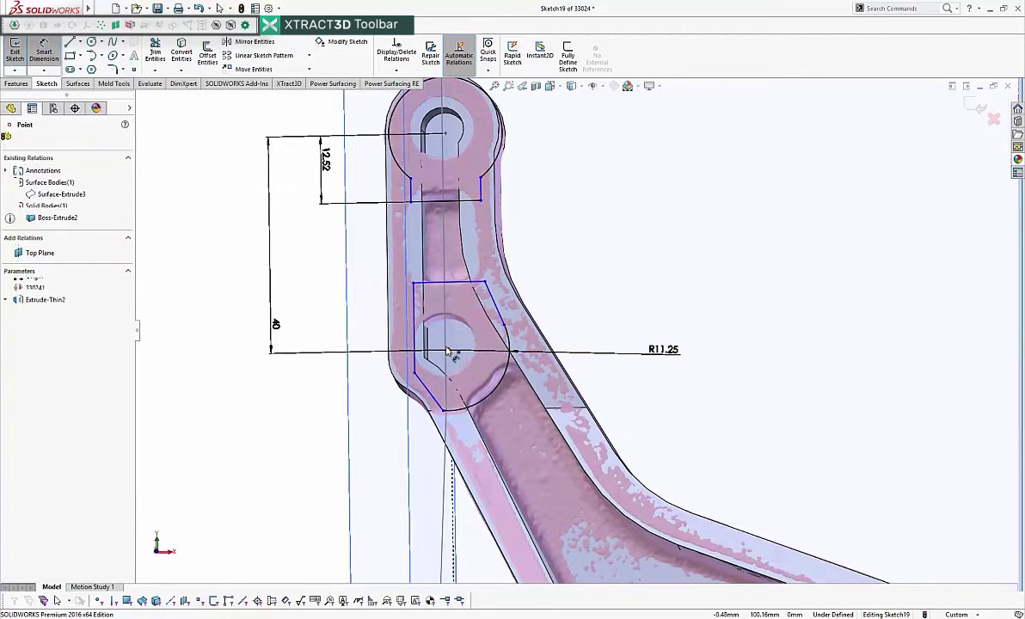
pyautogui.click(456, 285)
pyautogui.click(653, 269)
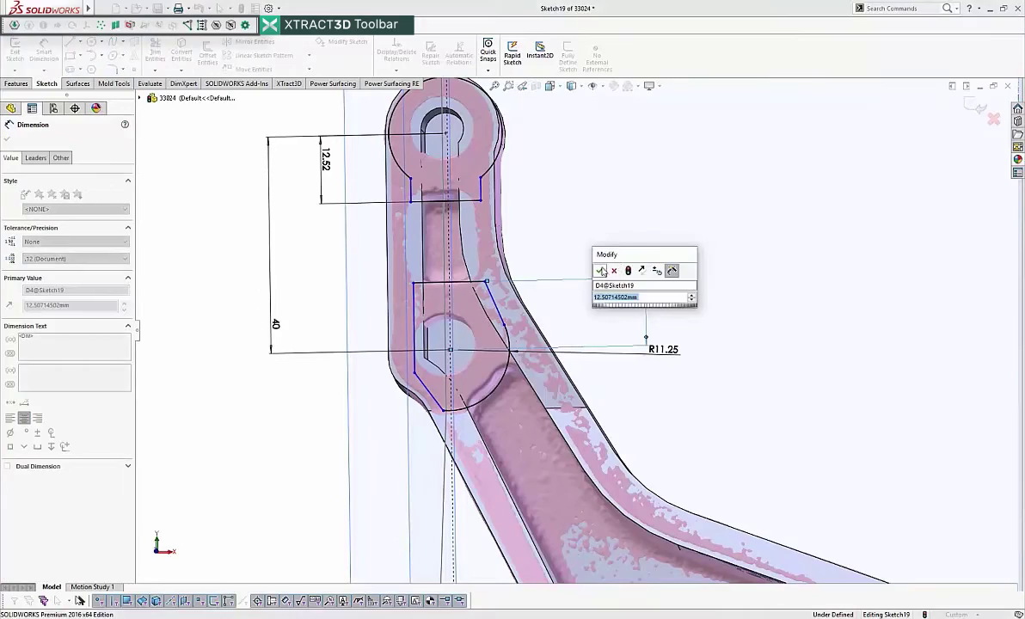
pyautogui.press('Return')
pyautogui.press('Escape')
# - Extrude both hole profiles Up To Surface, ending at the arm's flat face, with Merge result on
pyautogui.press('Up')
pyautogui.press('Up')
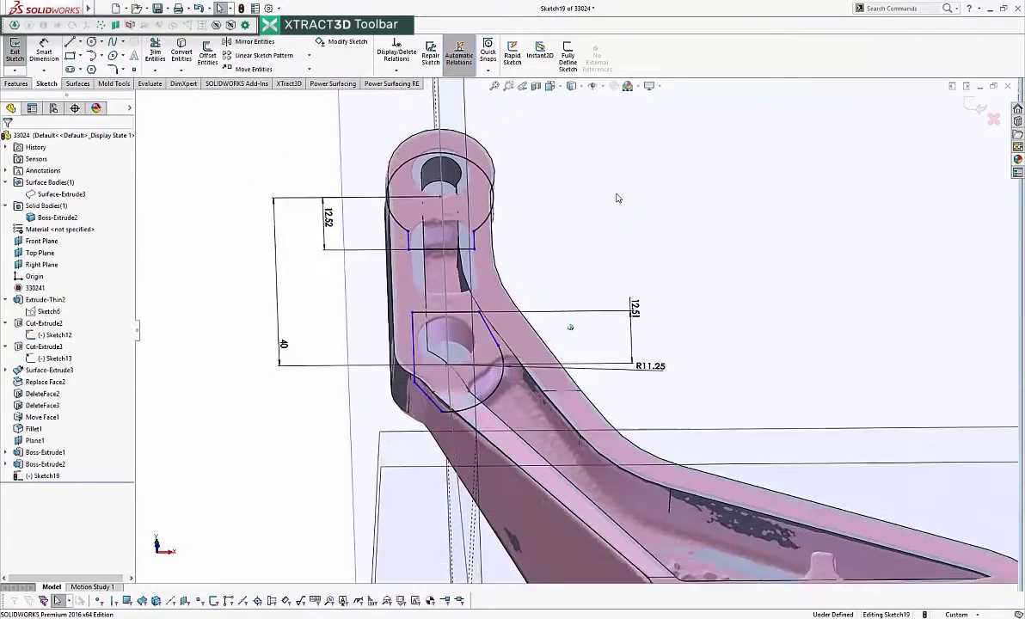
pyautogui.press('Up')
pyautogui.click(8, 83)
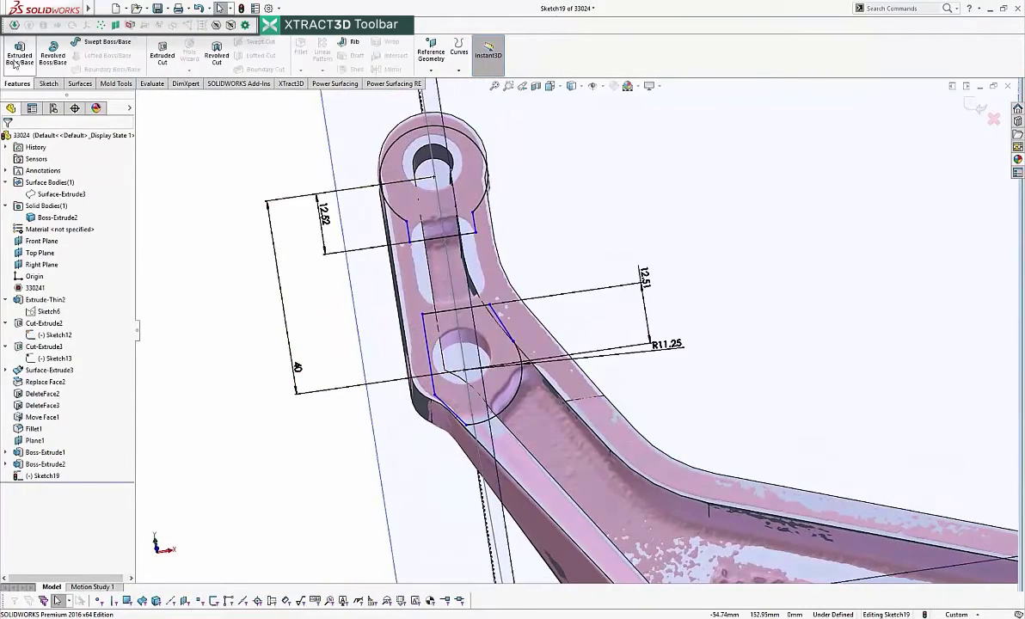
pyautogui.click(34, 60)
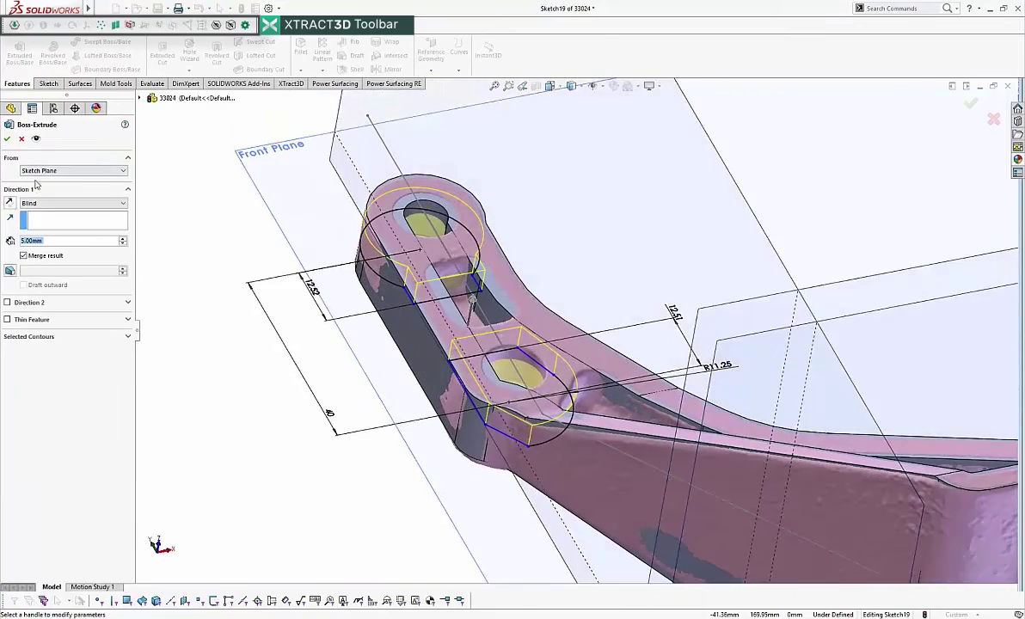
pyautogui.click(43, 233)
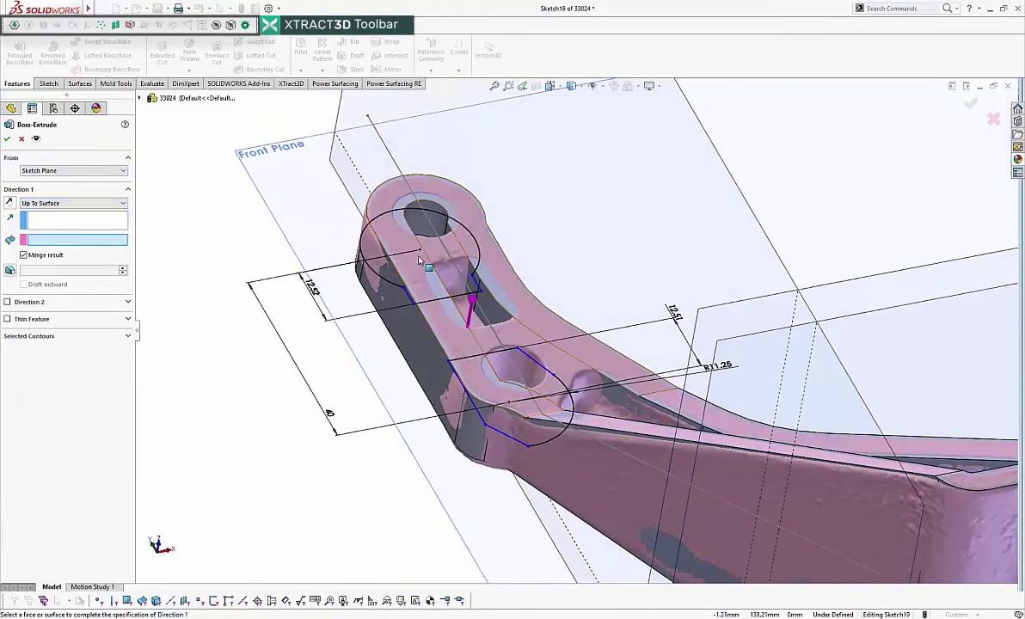
pyautogui.click(420, 259)
pyautogui.moveTo(420, 260); pyautogui.dragTo(479, 263, button='middle')
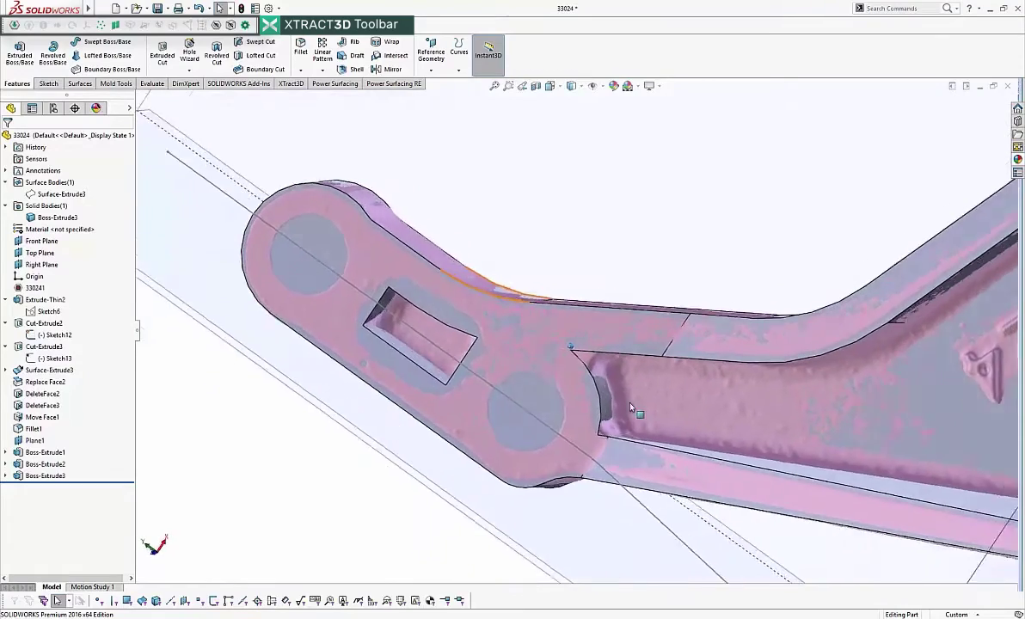
# - Set the radius of the arc around the second hole to 11 mm in the extruded region's sketch
pyautogui.click(628, 394)
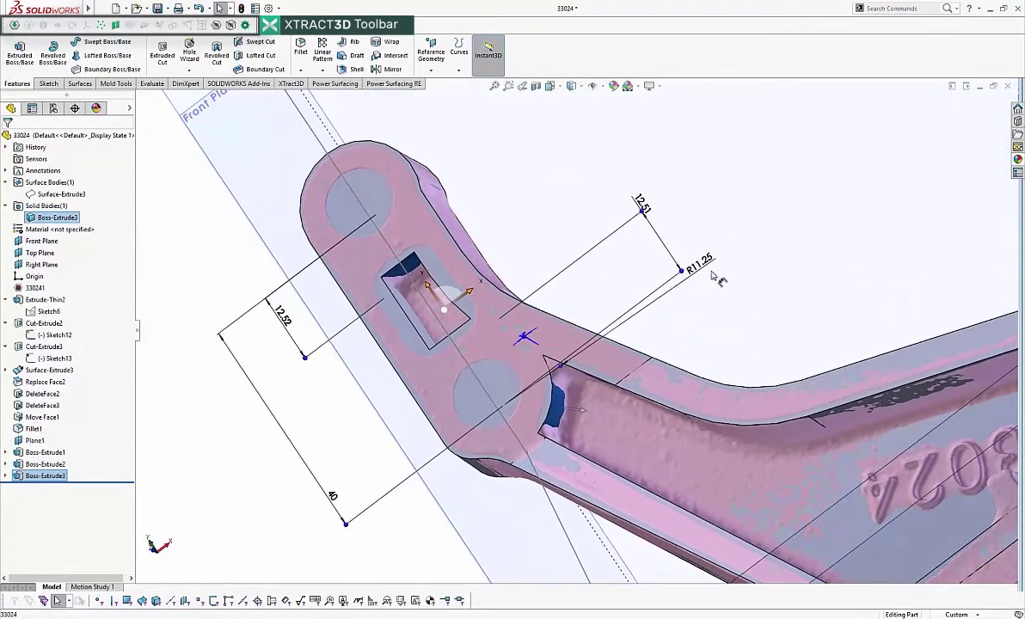
pyautogui.doubleClick(712, 322)
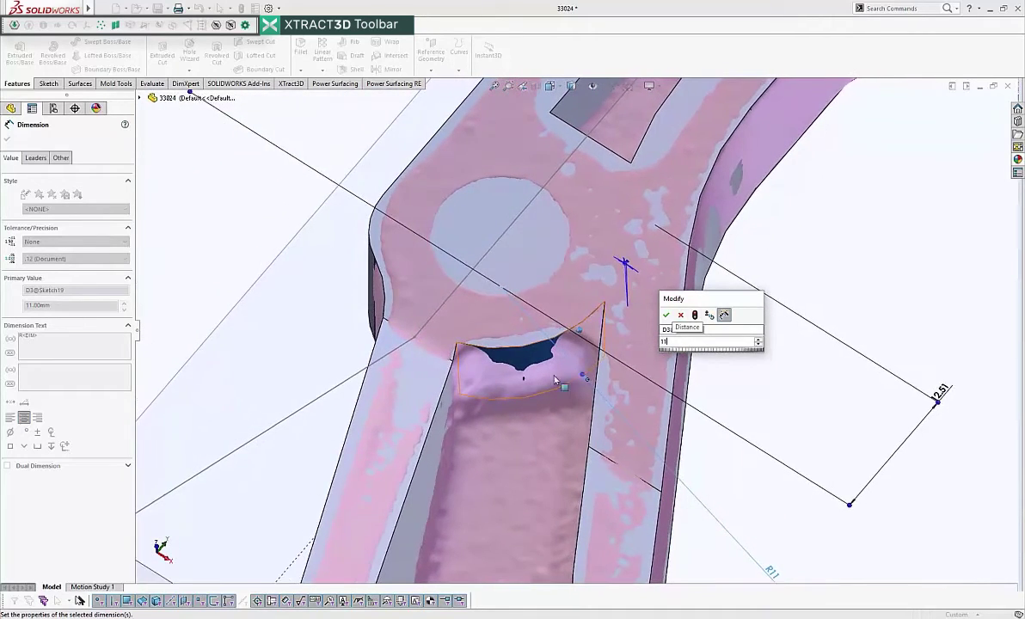
pyautogui.click(668, 317)
# - Set the distances from both hole centres to the straight ends of the middle pocket to 12.25 mm each
pyautogui.moveTo(448, 376); pyautogui.dragTo(581, 402, button='middle')
pyautogui.doubleClick(807, 420)
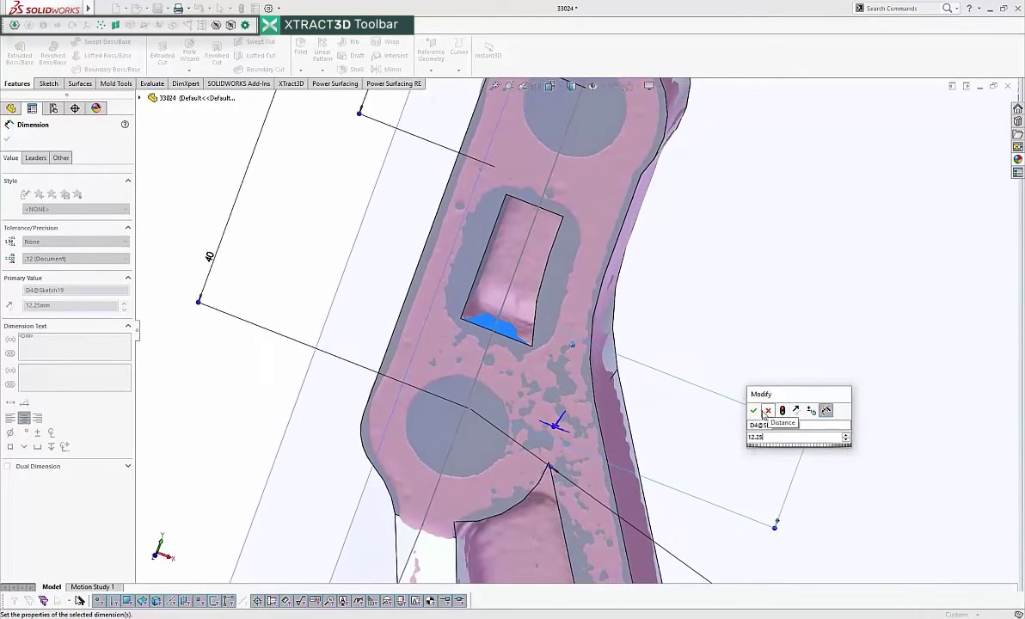
pyautogui.click(754, 411)
pyautogui.moveTo(721, 281)
pyautogui.mouseDown(button='middle')
pyautogui.moveTo(560, 295)
pyautogui.moveTo(532, 274)
pyautogui.mouseUp(button='middle')
pyautogui.click(533, 274)
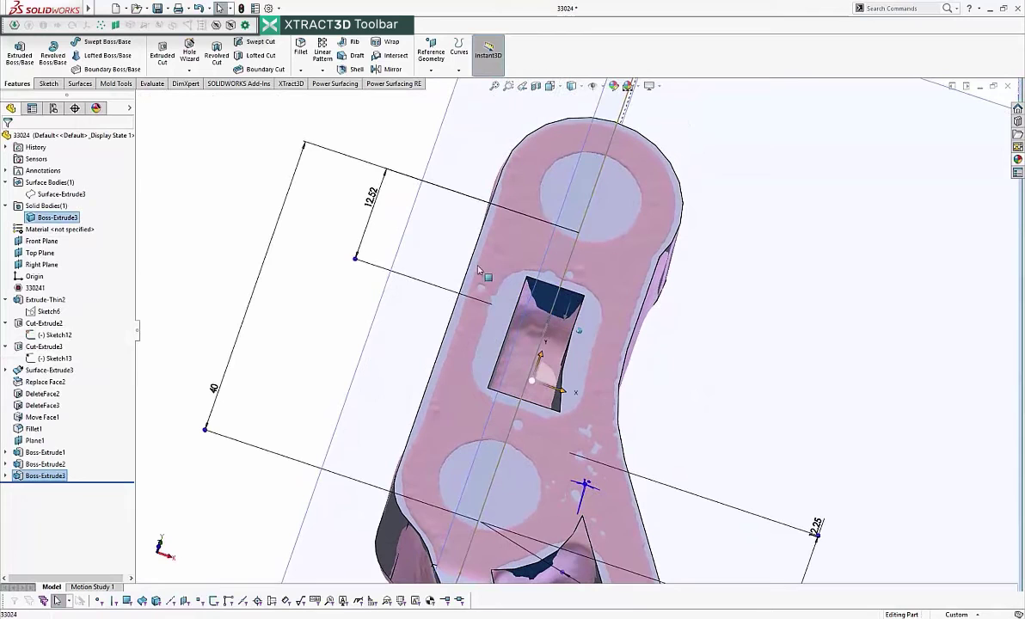
pyautogui.doubleClick(375, 199)
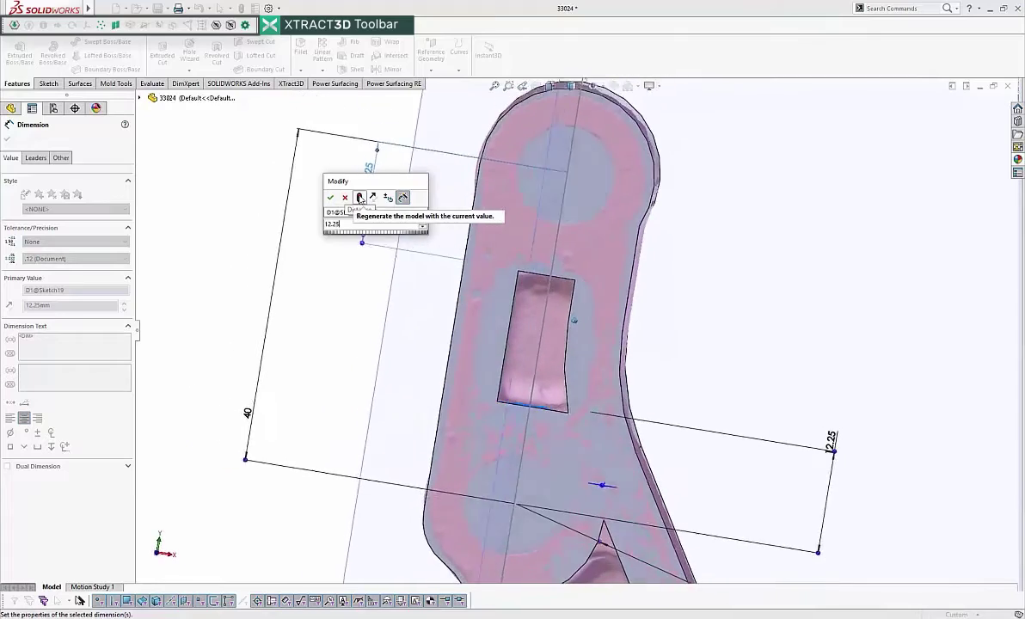
pyautogui.click(731, 270)
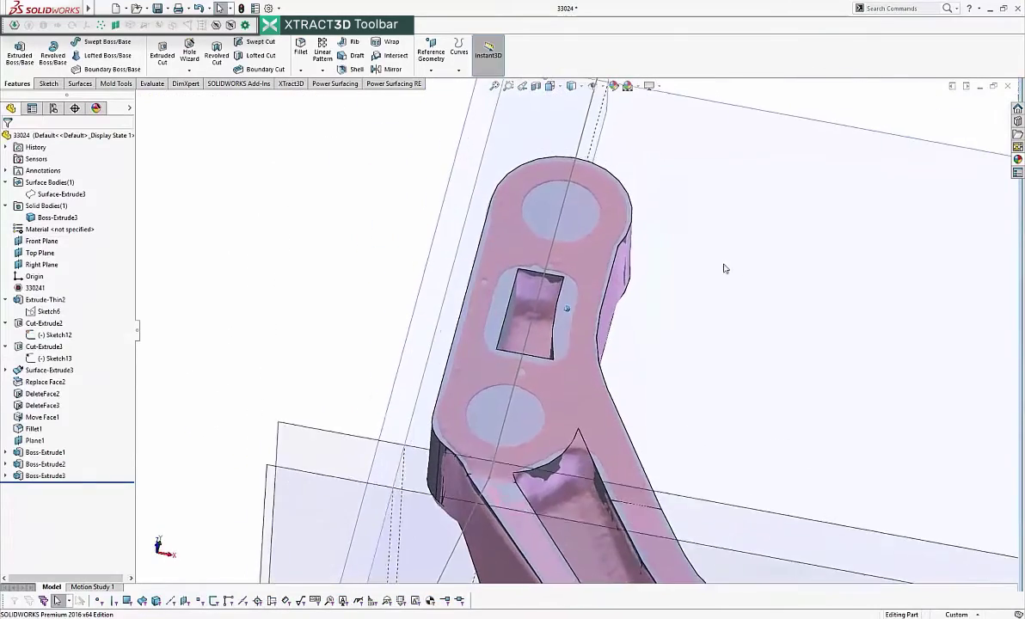
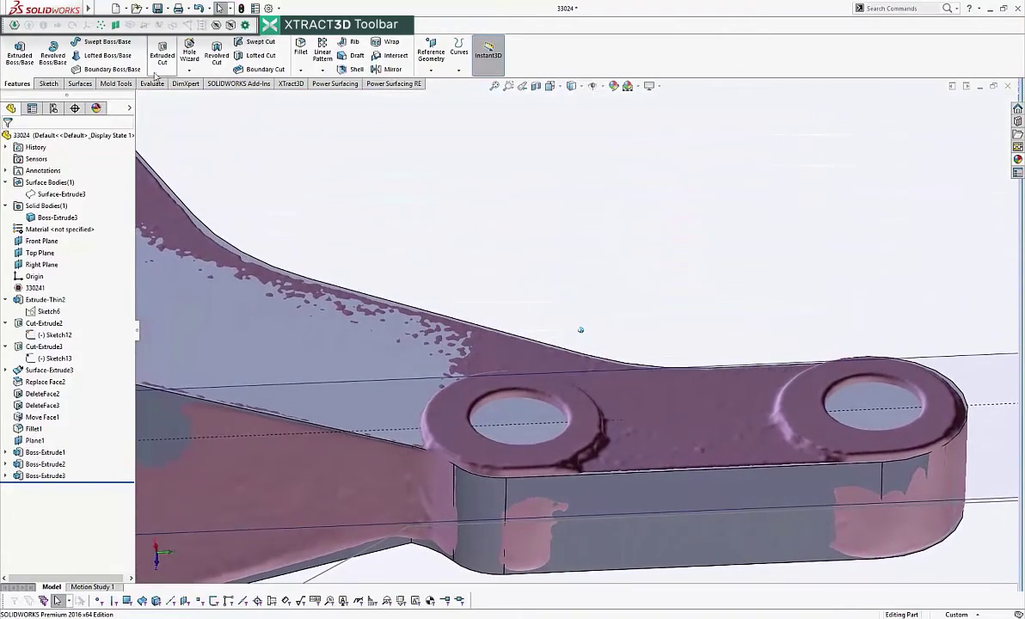
# - Place an XTract3D point on the scanned raised ring around the second hole and measure its distance from the arm's flat back face
pyautogui.click(100, 27)
pyautogui.click(444, 415)
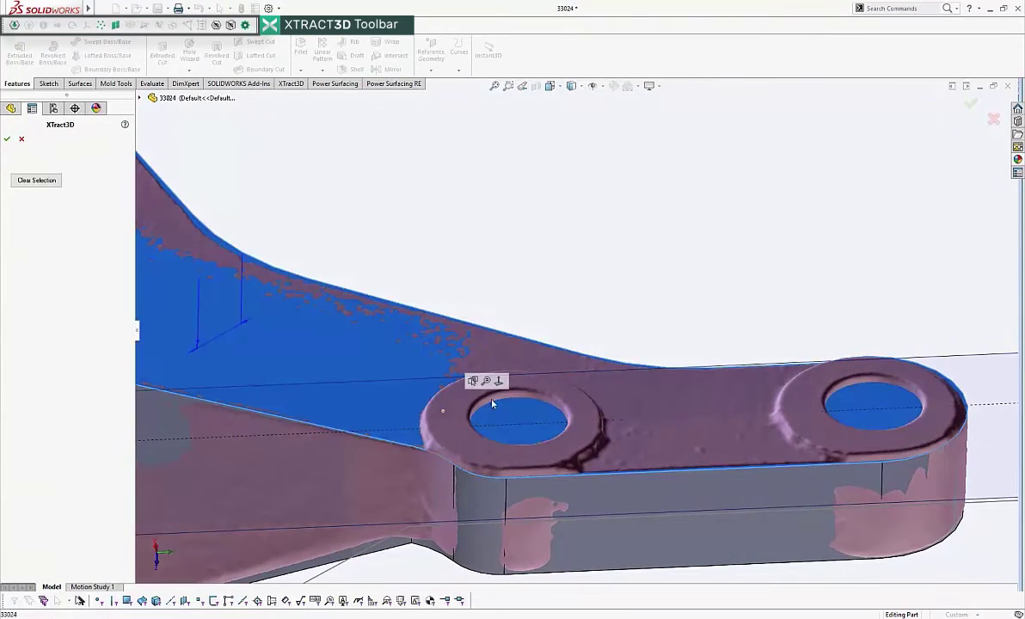
pyautogui.click(7, 138)
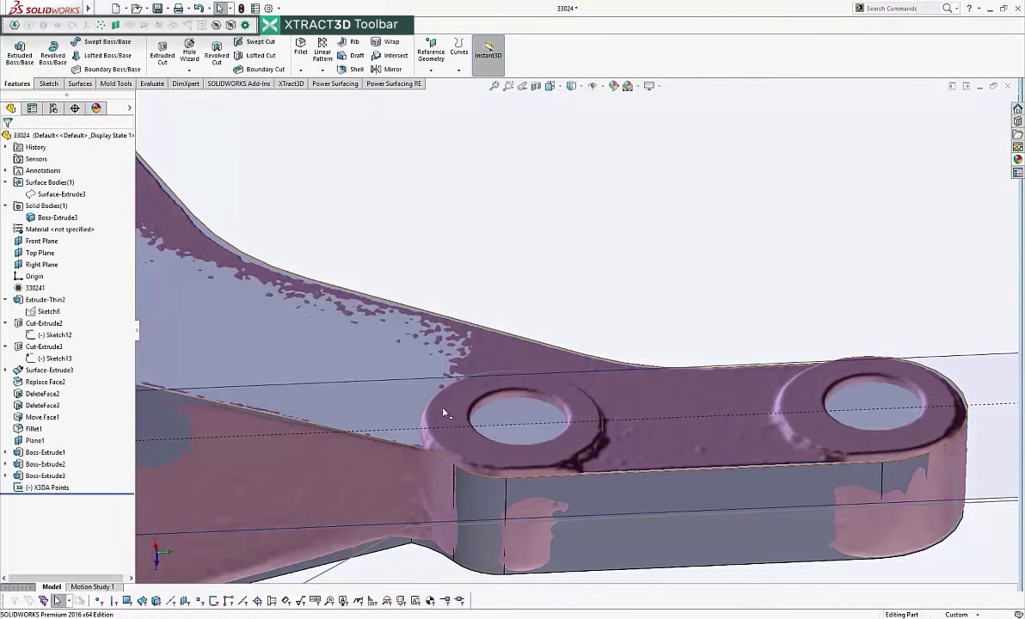
pyautogui.click(413, 410)
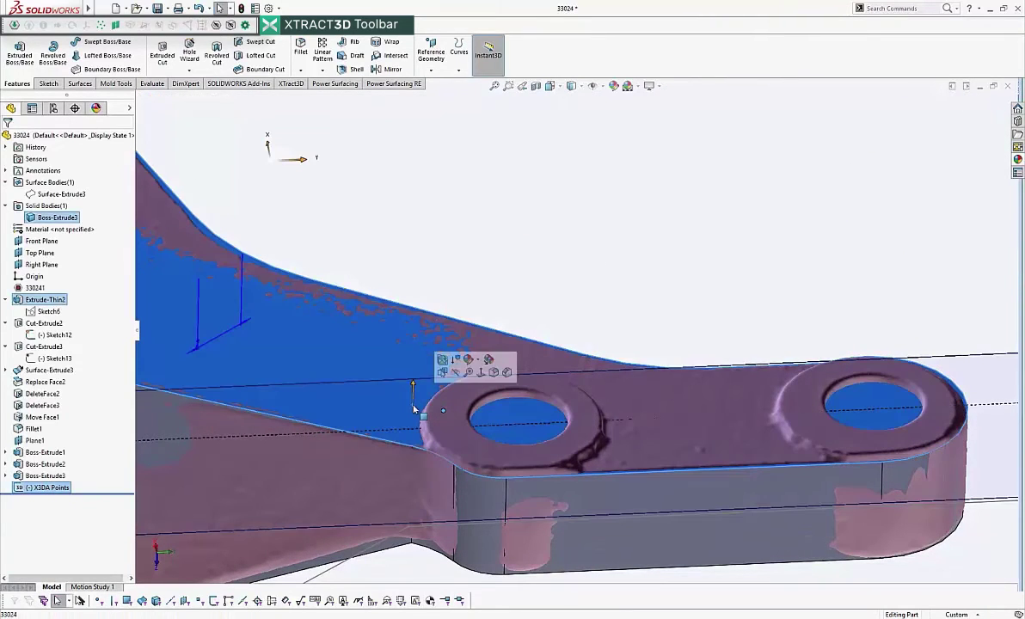
pyautogui.press('m')
pyautogui.click(977, 379)
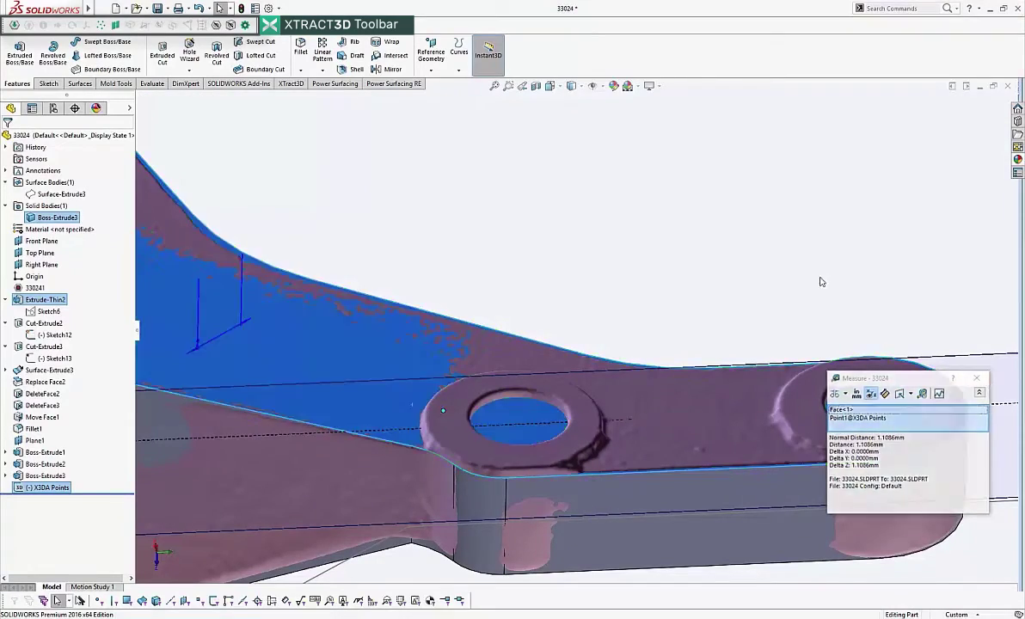
pyautogui.click(811, 275)
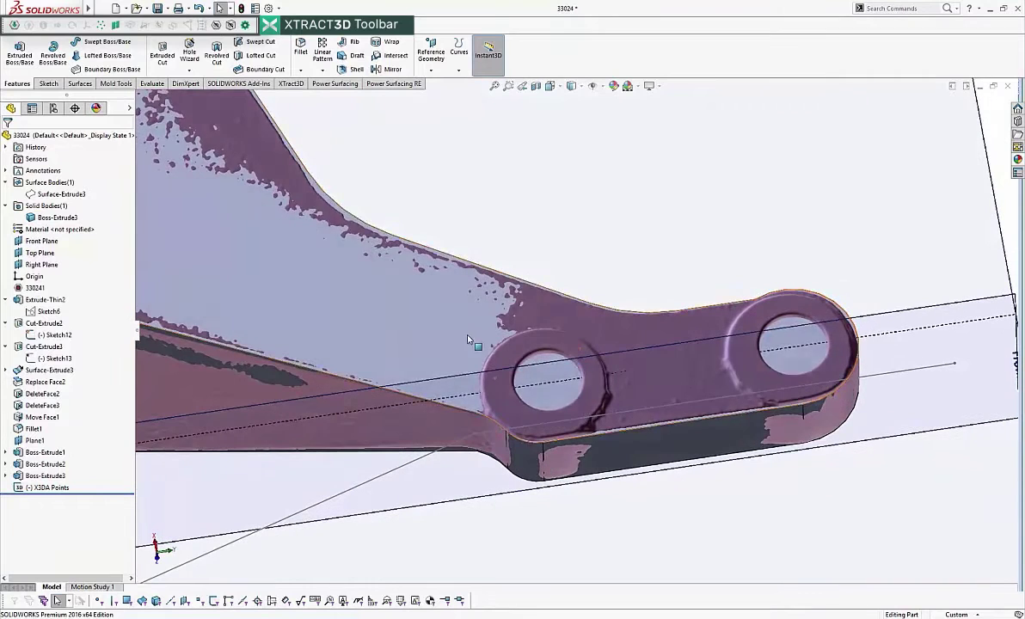
# - Start a sketch on the arm's flat back face and draw a circle about 22.6 mm in diameter around the inner hole's raised ring
pyautogui.click(469, 339)
pyautogui.click(50, 84)
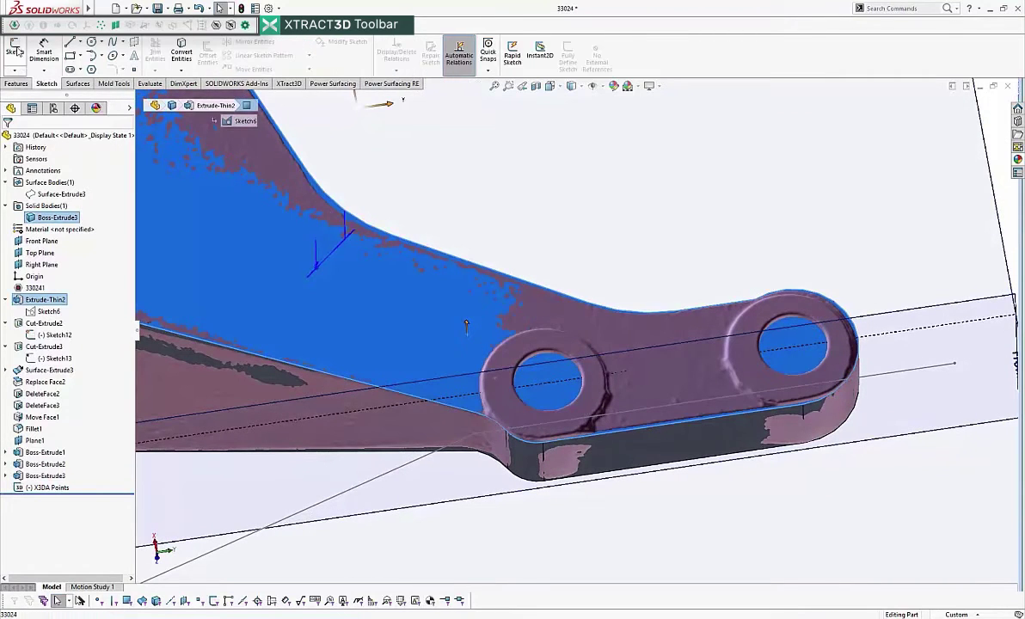
pyautogui.click(91, 42)
pyautogui.click(551, 386)
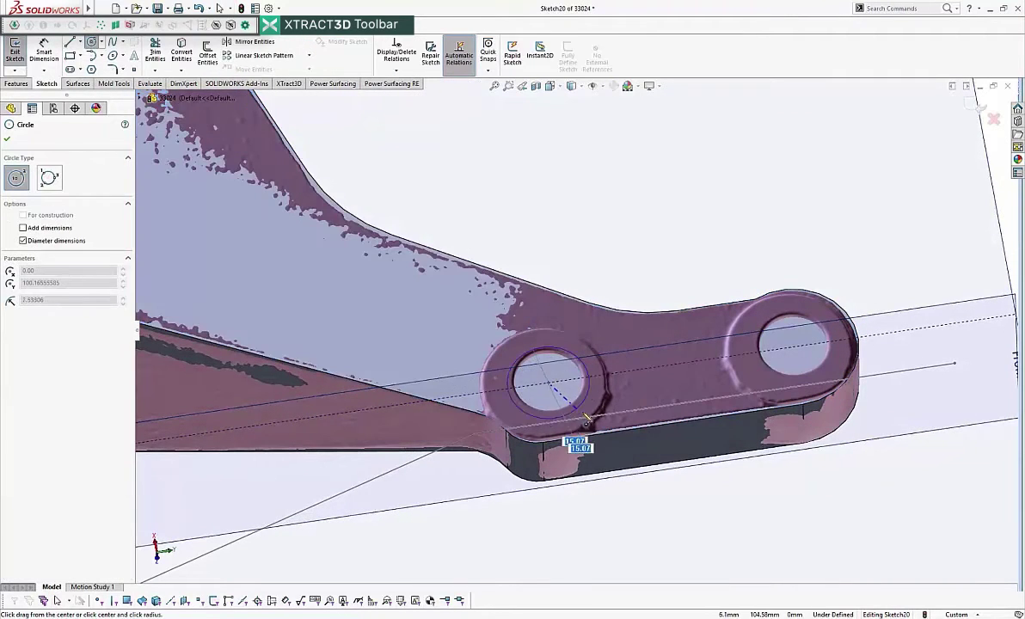
pyautogui.click(606, 428)
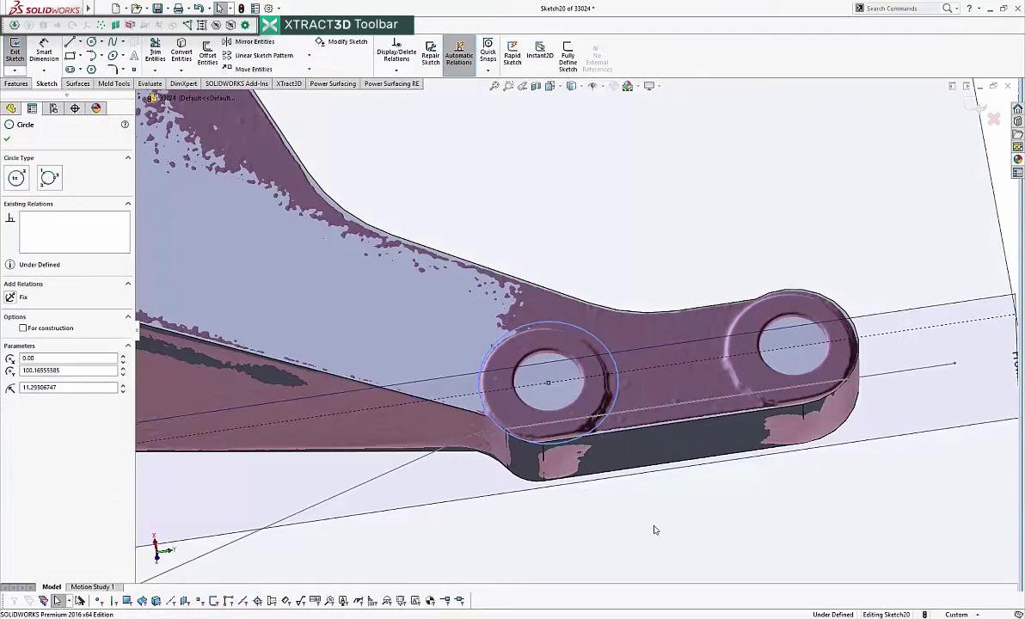
# - Show Sketch19 and make the new circle's centre coincident with that sketch's inner hole centre point
pyautogui.scroll(-4, 547, 435)
pyautogui.moveTo(553, 430); pyautogui.dragTo(573, 433, button='middle')
pyautogui.hotkey('ctrl', '7')
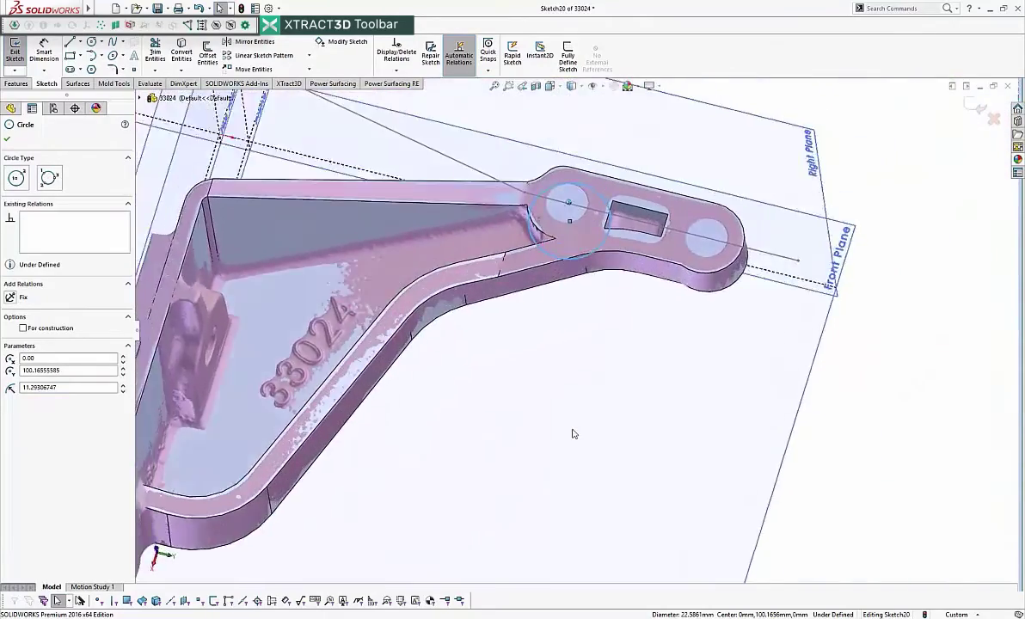
pyautogui.click(574, 431)
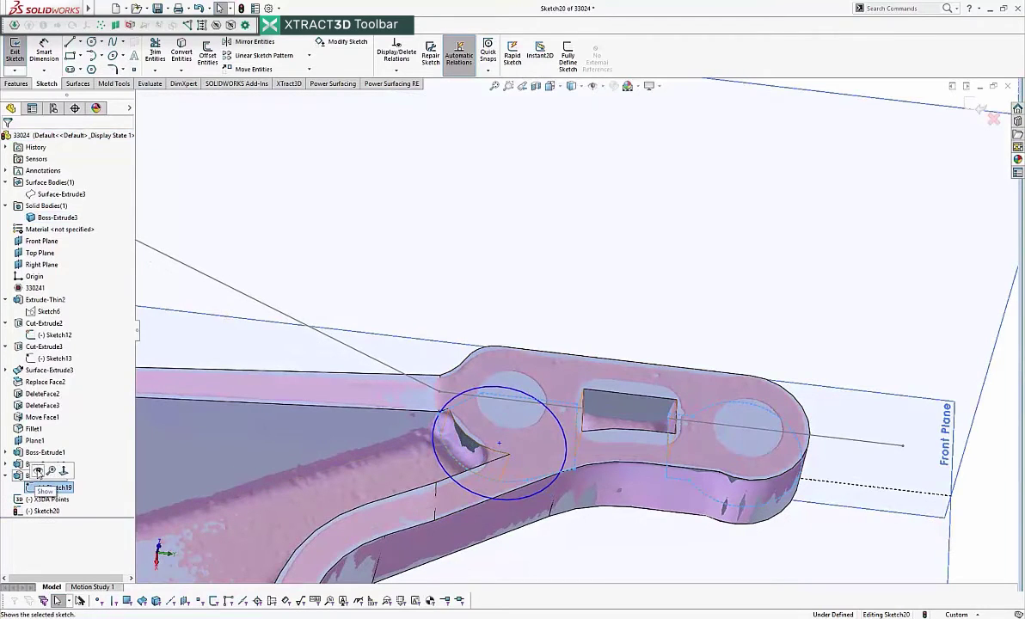
pyautogui.click(503, 429)
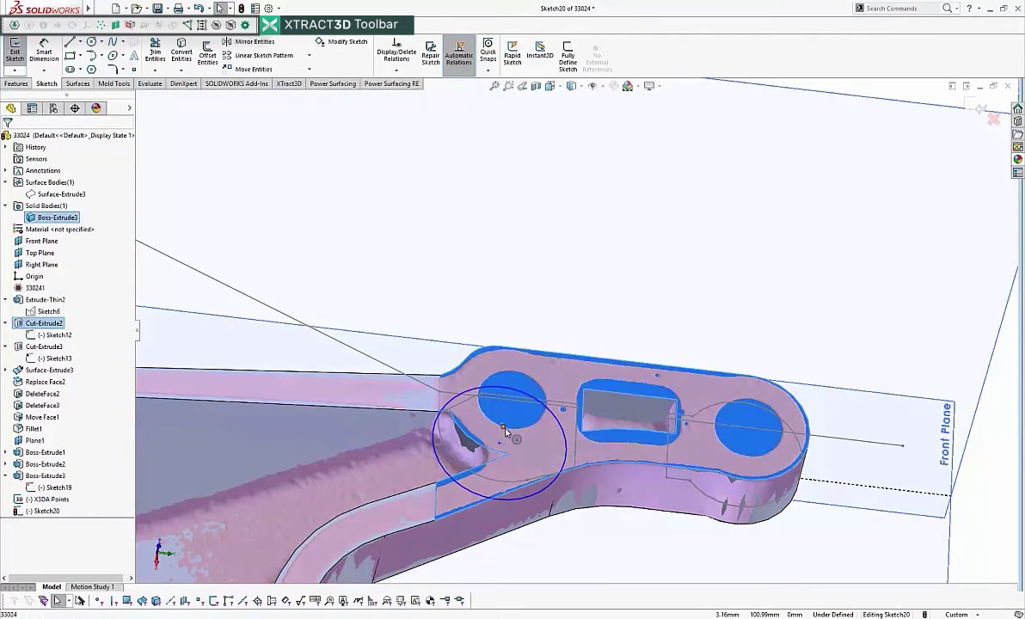
pyautogui.keyDown('ctrl'); pyautogui.click(500, 443); pyautogui.keyUp('ctrl')
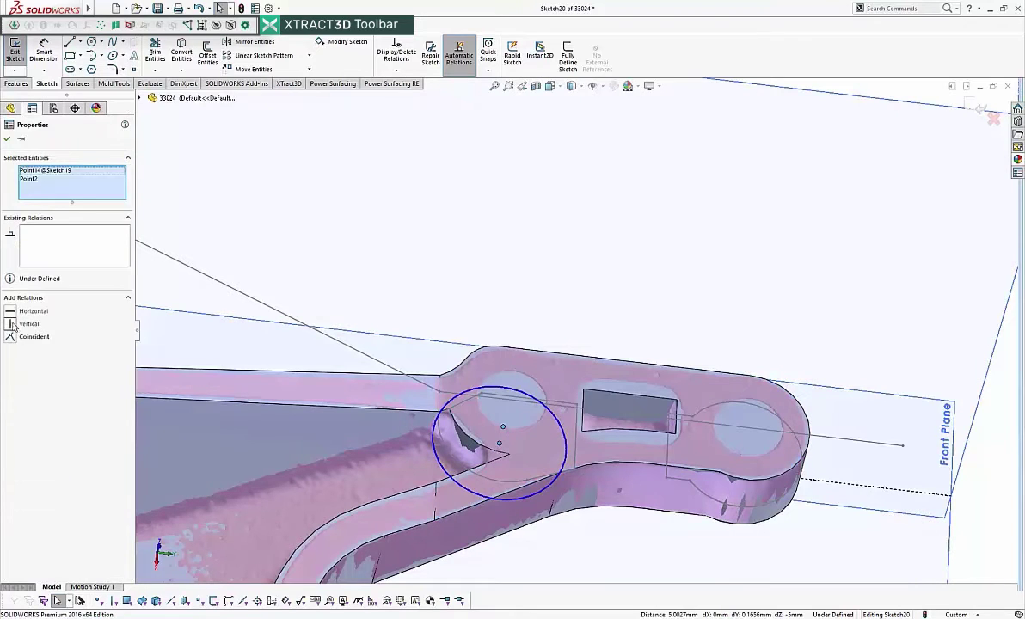
pyautogui.press('Escape')
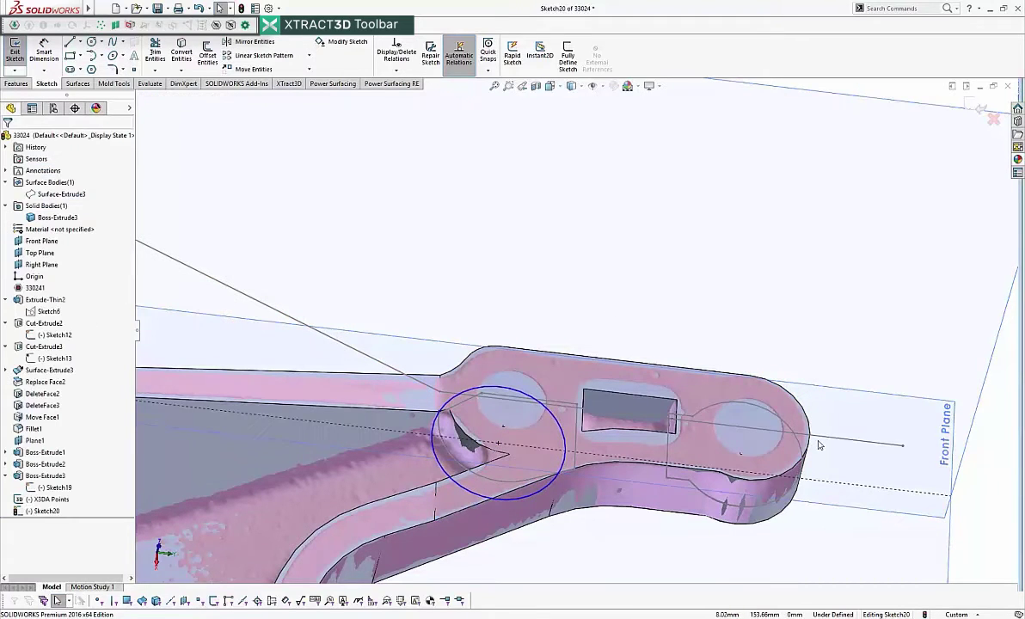
pyautogui.click(92, 43)
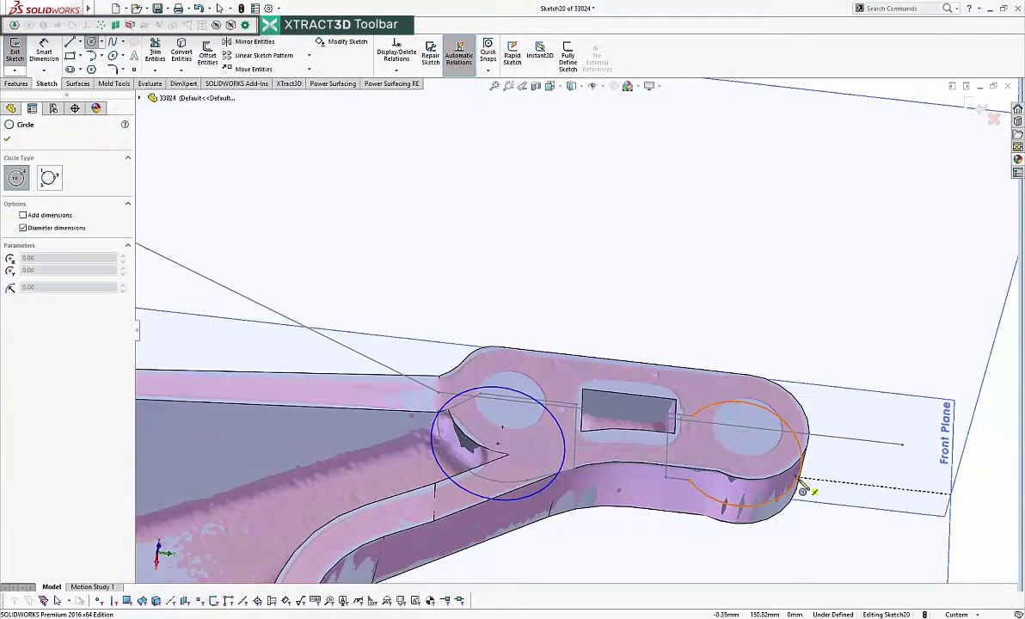
pyautogui.moveTo(741, 460); pyautogui.dragTo(805, 404, button='middle')
pyautogui.rightClick(856, 357)
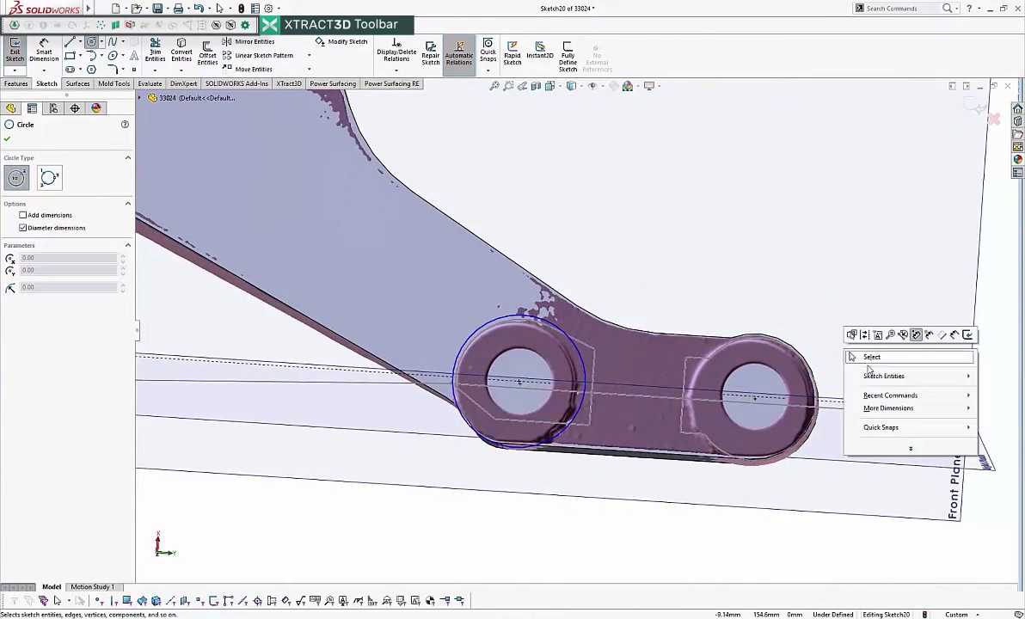
pyautogui.click(873, 358)
# - Convert the Sketch19 arc around the outer hole into the sketch and extend it into a full circle
pyautogui.click(797, 353)
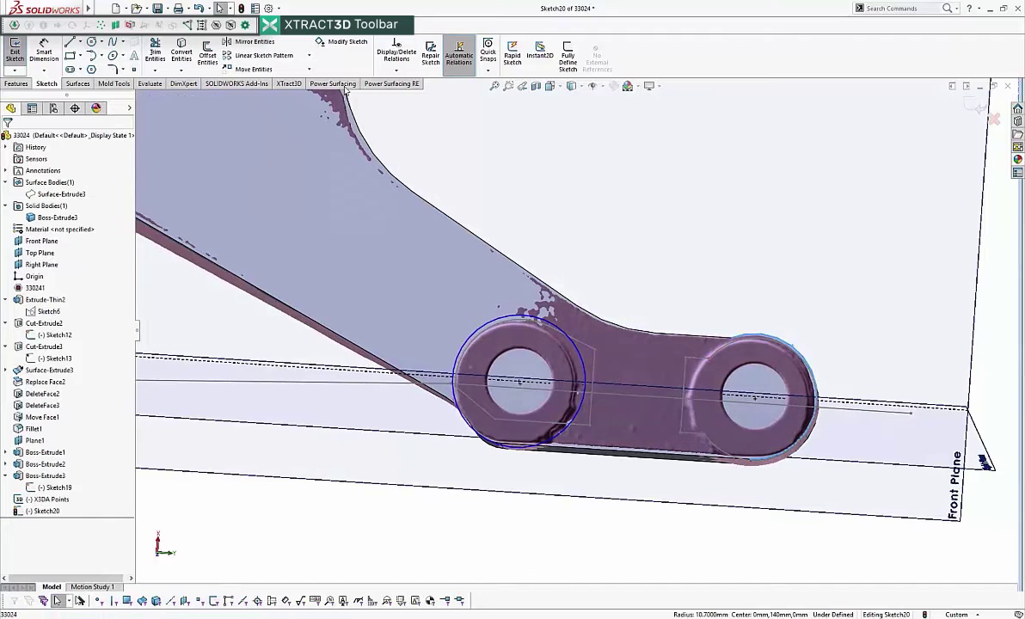
pyautogui.click(177, 53)
pyautogui.moveTo(745, 260)
pyautogui.mouseDown(button='middle')
pyautogui.moveTo(732, 285)
pyautogui.moveTo(736, 326)
pyautogui.mouseUp(button='middle')
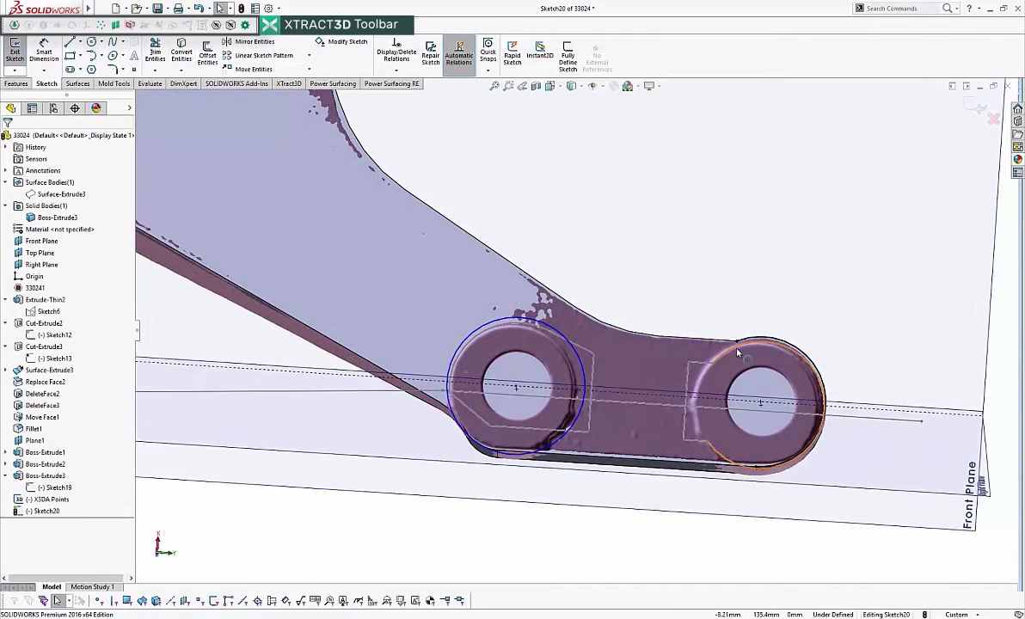
pyautogui.moveTo(747, 351); pyautogui.dragTo(751, 470)
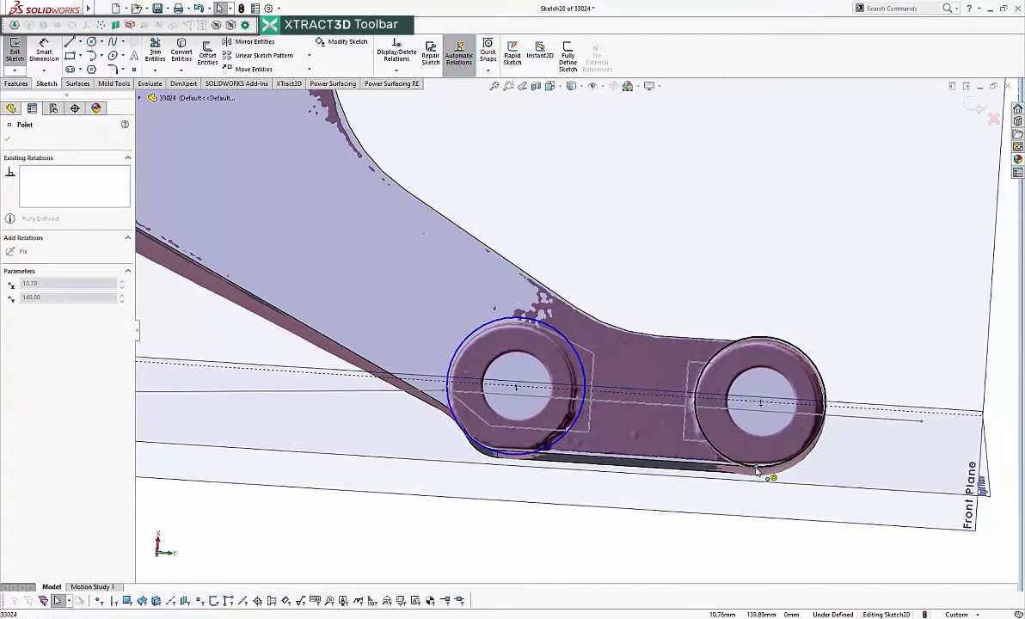
pyautogui.click(757, 481)
pyautogui.click(758, 470)
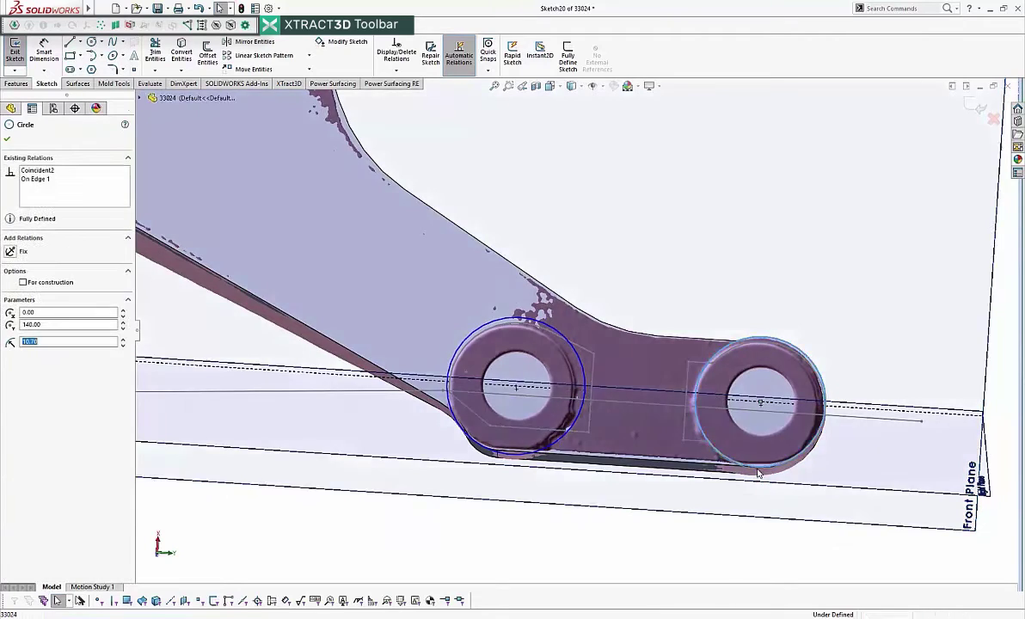
pyautogui.click(862, 246)
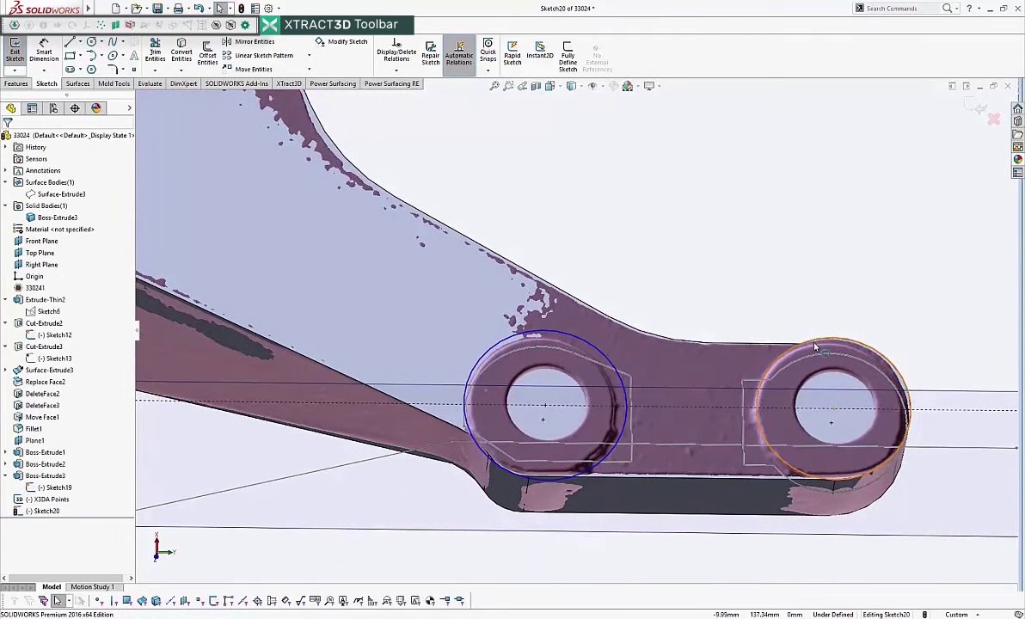
# - Add an Equal relation between the circles around the inner and outer holes
pyautogui.keyDown('ctrl'); pyautogui.click(812, 340); pyautogui.keyUp('ctrl')
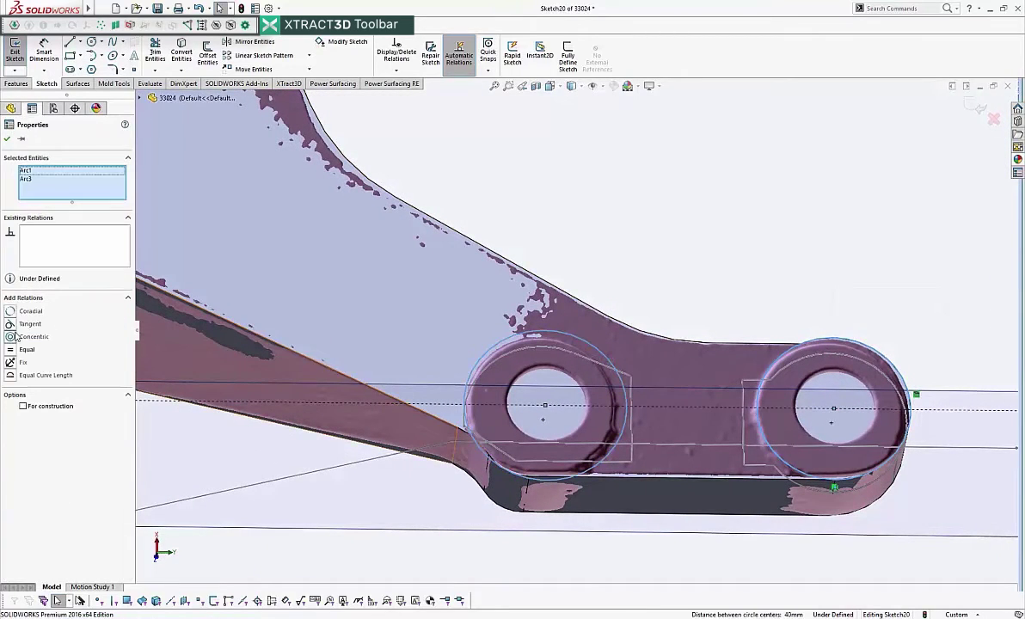
pyautogui.click(10, 351)
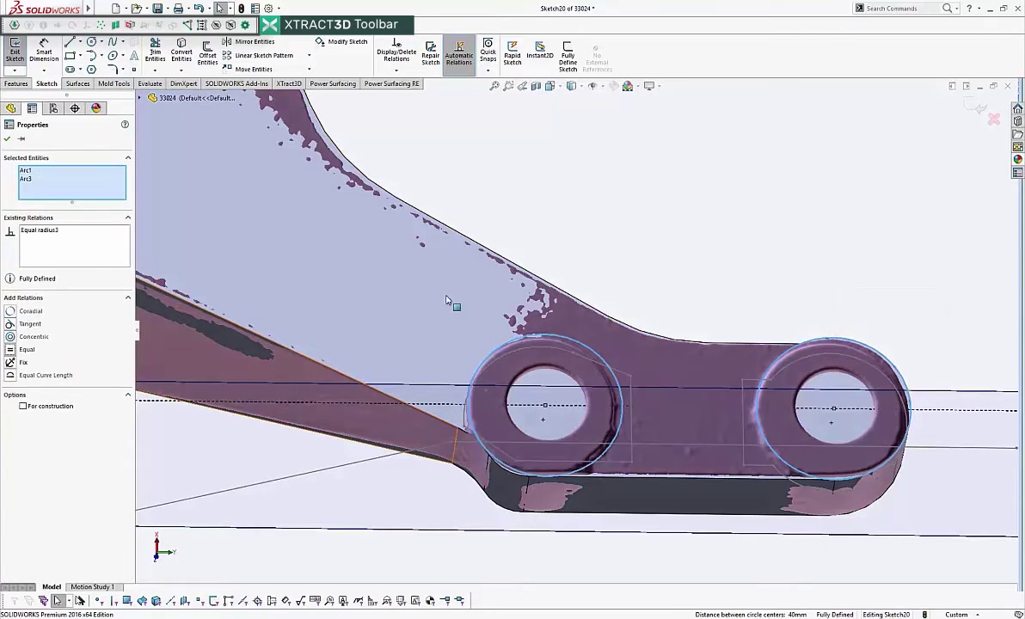
pyautogui.click(634, 248)
# - Examine how the circle around the inner hole fits the scanned raised ring and the arm's edge
pyautogui.hotkey('ctrl', '8')
pyautogui.scroll(-10, 701, 320)
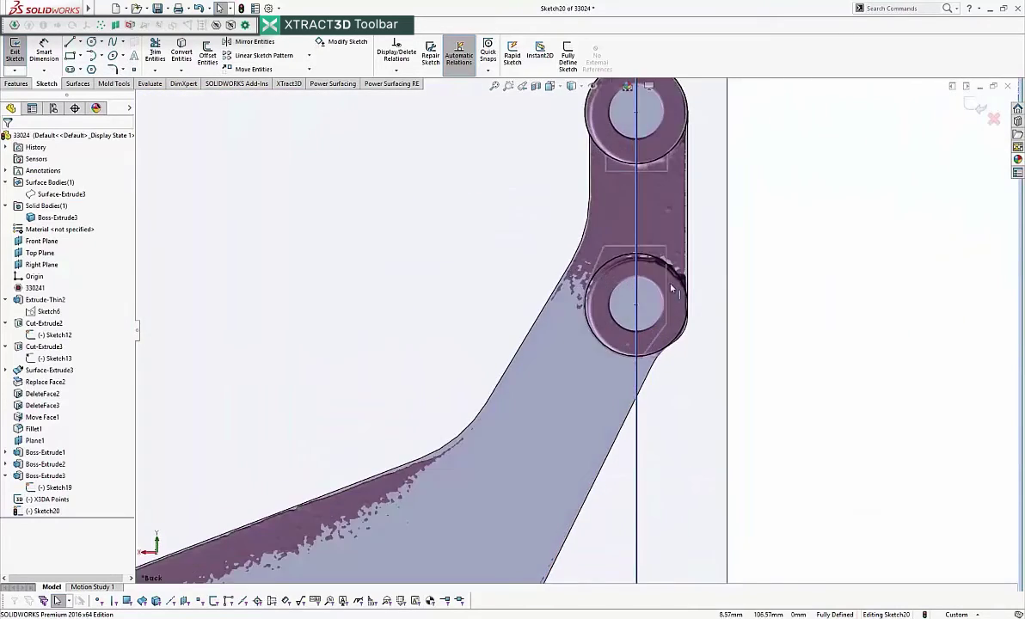
pyautogui.scroll(-6, 671, 387)
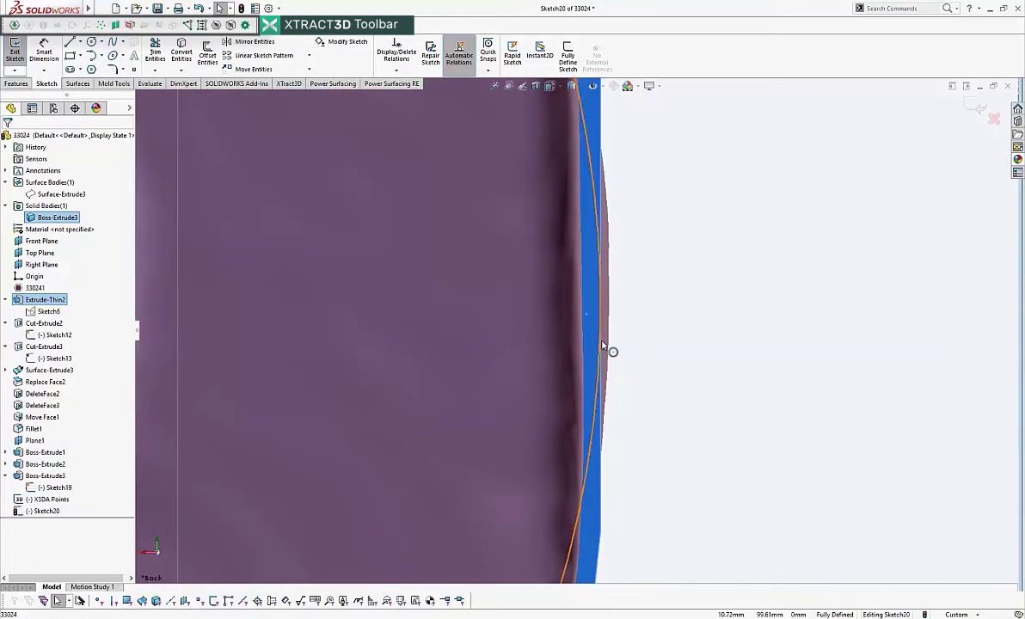
pyautogui.scroll(8, 604, 349)
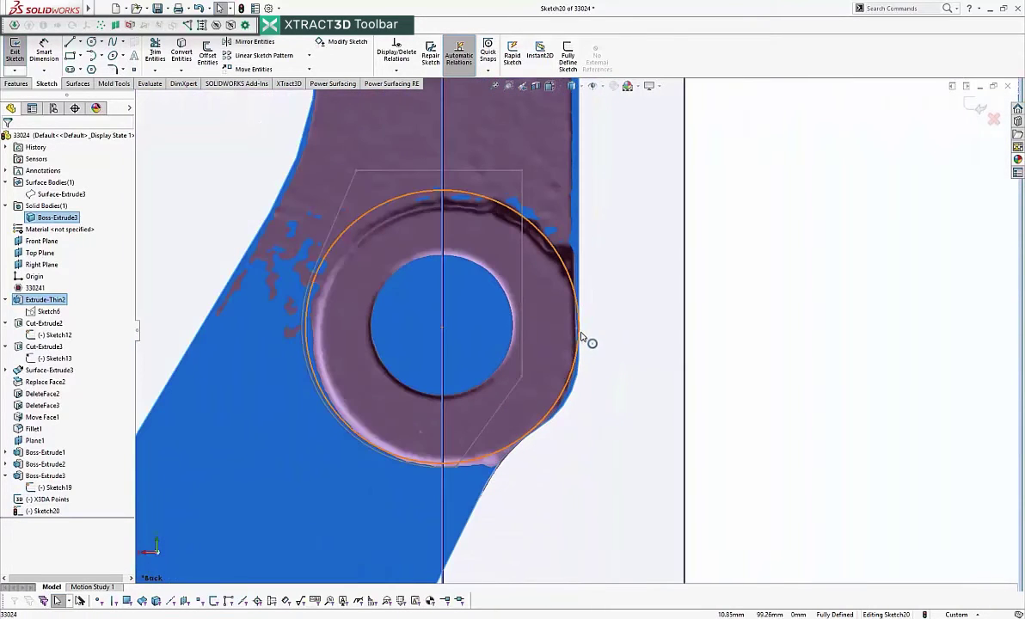
pyautogui.scroll(-3, 544, 429)
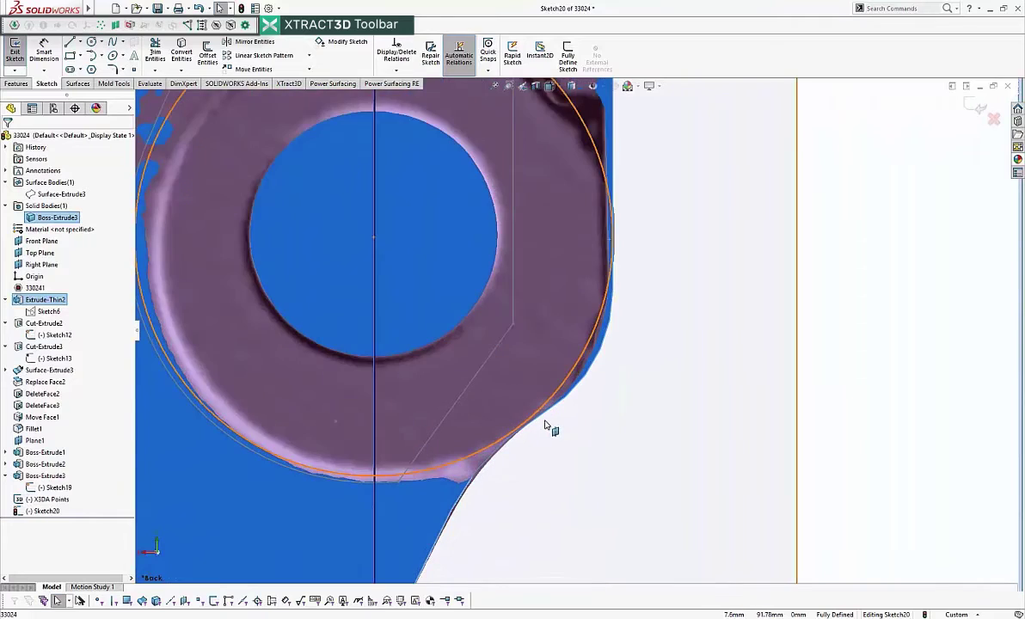
pyautogui.scroll(8, 546, 400)
pyautogui.moveTo(549, 392); pyautogui.dragTo(544, 393, button='middle')
# - Extrude both circles as a Blind boss 1.10 mm deep with a 1° draft and Merge result on
pyautogui.click(16, 84)
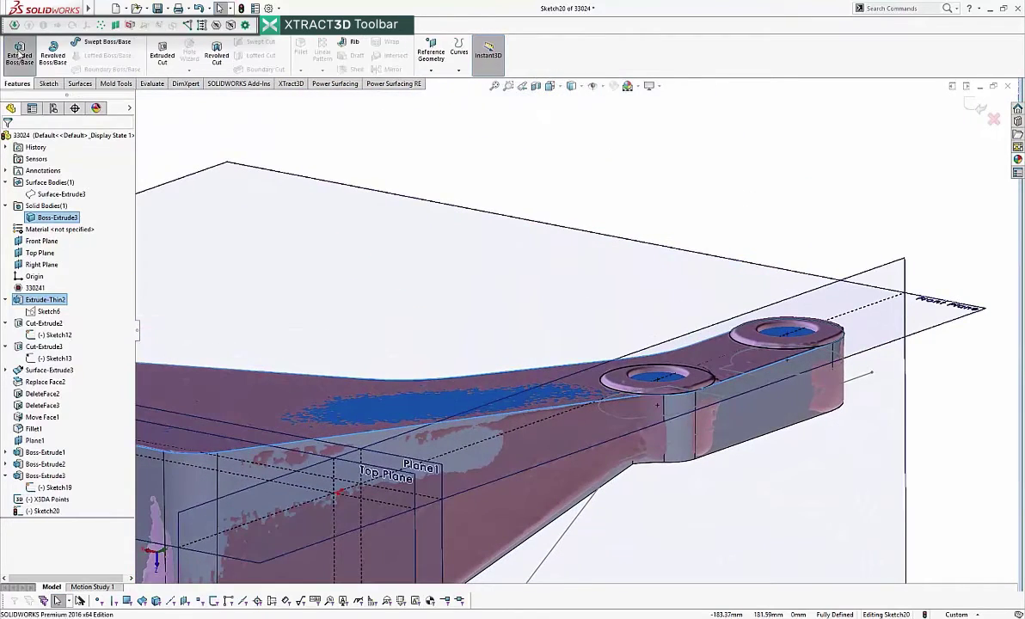
pyautogui.click(19, 51)
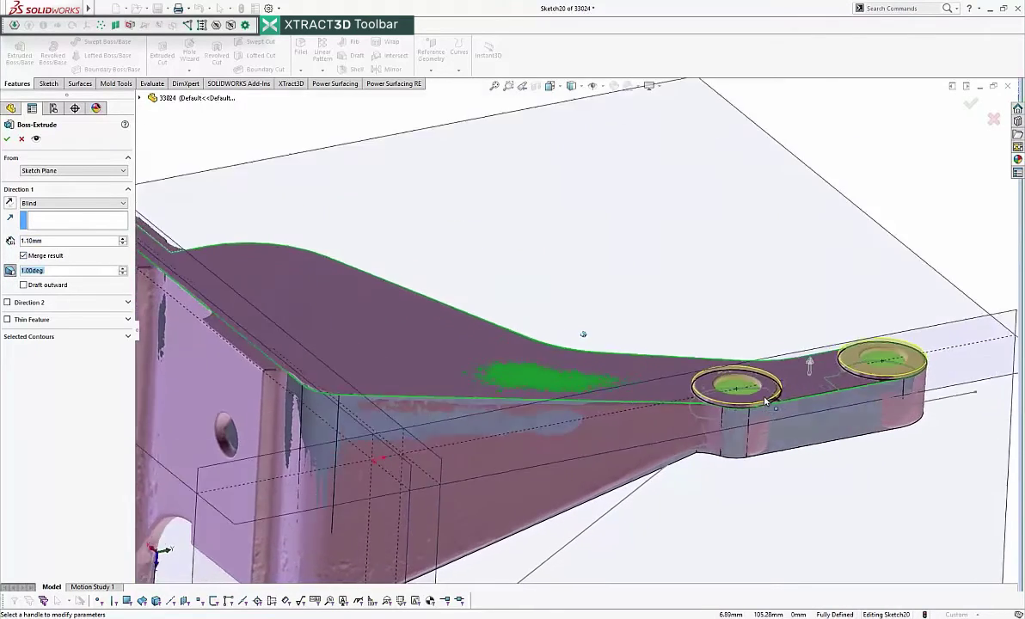
pyautogui.moveTo(768, 401); pyautogui.dragTo(759, 361, button='middle')
pyautogui.moveTo(754, 299)
pyautogui.mouseDown(button='middle')
pyautogui.moveTo(667, 368)
pyautogui.moveTo(659, 382)
pyautogui.moveTo(668, 387)
pyautogui.moveTo(579, 332)
pyautogui.moveTo(806, 378)
pyautogui.mouseUp(button='middle')
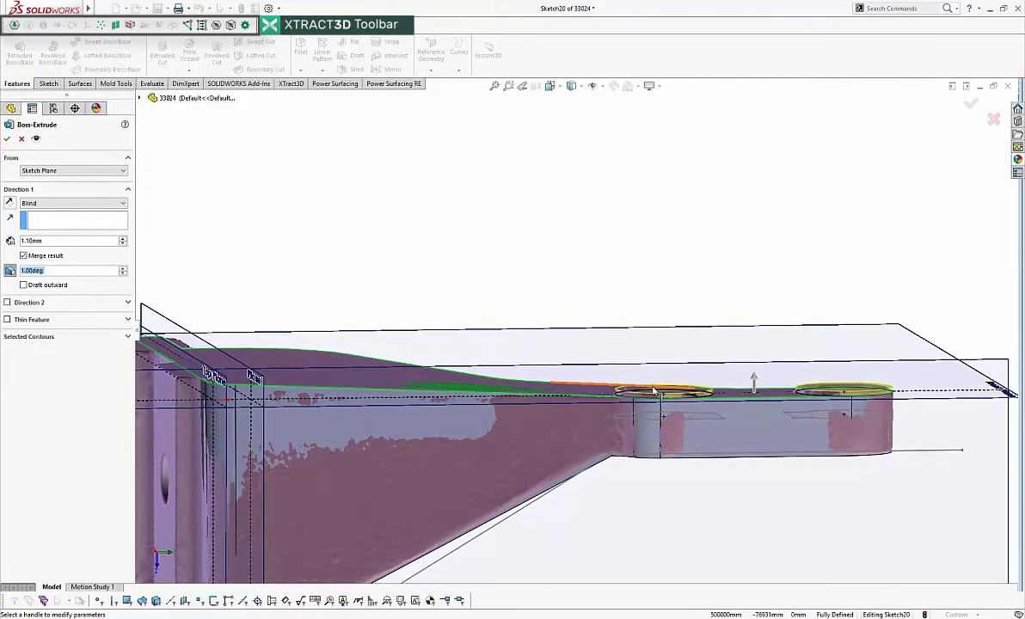
pyautogui.moveTo(706, 391); pyautogui.dragTo(350, 319, button='middle')
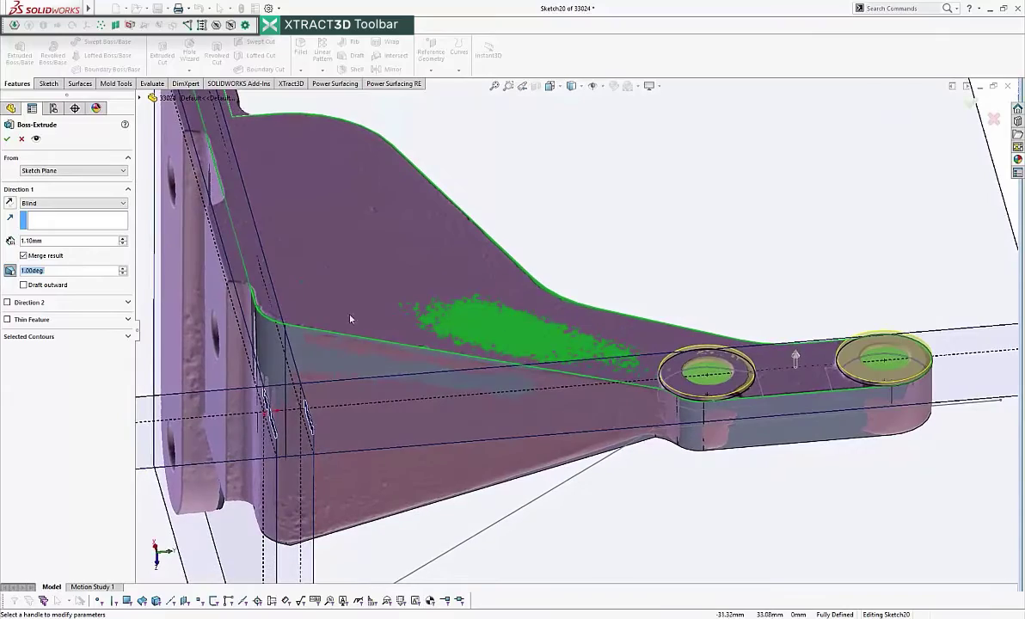
pyautogui.click(600, 197)
pyautogui.click(674, 221)
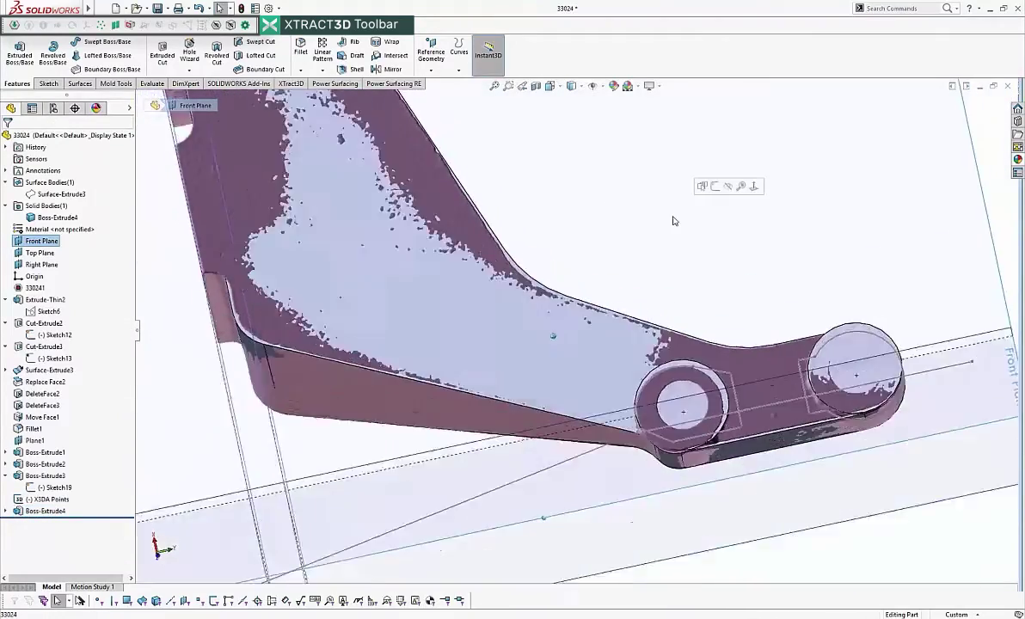
# - Inspect the extruded raised rings against the scan around both holes and along the arm
pyautogui.moveTo(674, 221); pyautogui.dragTo(664, 430, button='middle')
pyautogui.scroll(-5, 668, 425)
pyautogui.scroll(2, 664, 429)
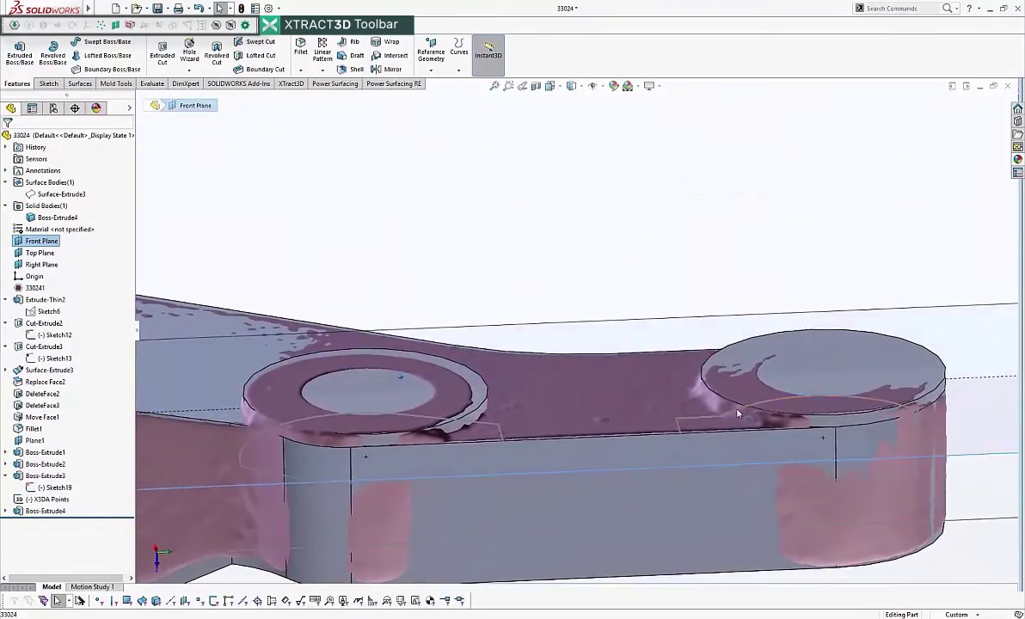
pyautogui.moveTo(737, 414); pyautogui.dragTo(772, 404, button='middle')
pyautogui.scroll(6, 607, 281)
pyautogui.click(606, 280)
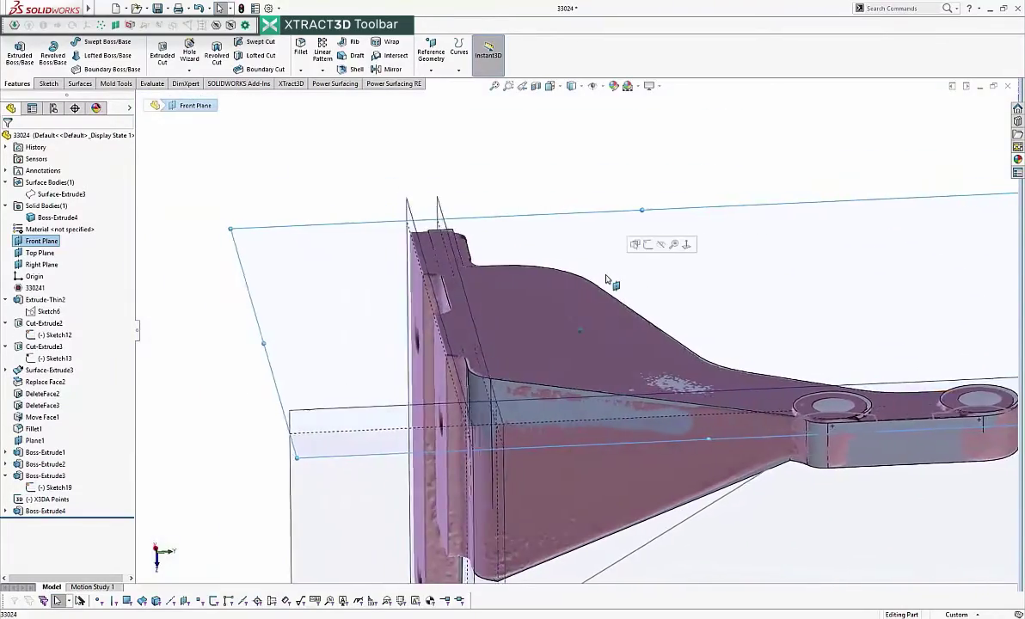
pyautogui.moveTo(606, 276); pyautogui.dragTo(379, 287, button='middle')
# - Start a sketch on the Top Plane and convert the whole of Sketch16, the mounting plate outline and holes, into it
pyautogui.click(535, 350)
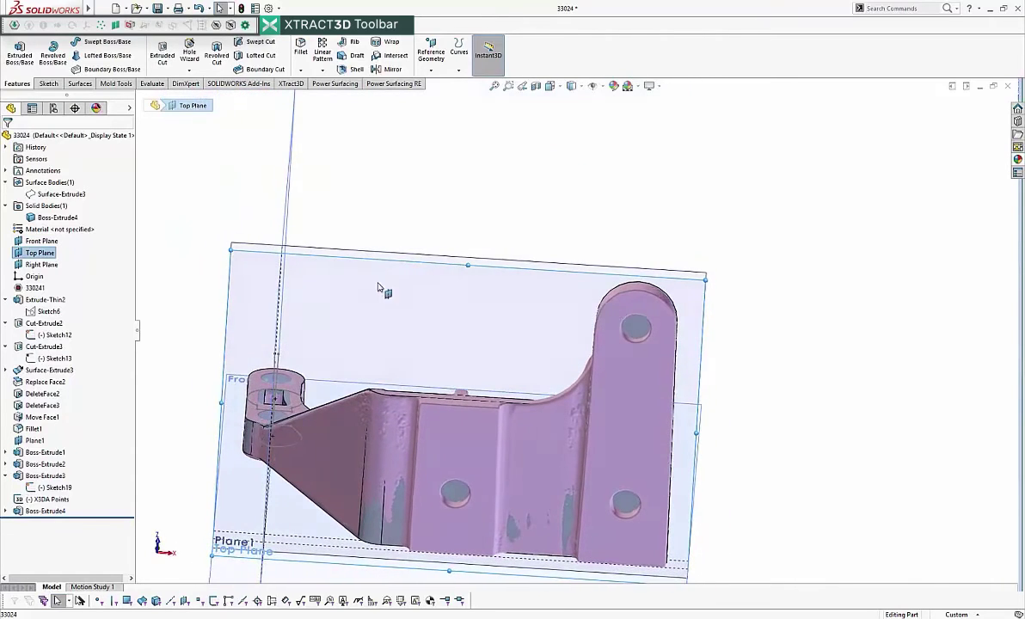
pyautogui.click(49, 84)
pyautogui.click(16, 50)
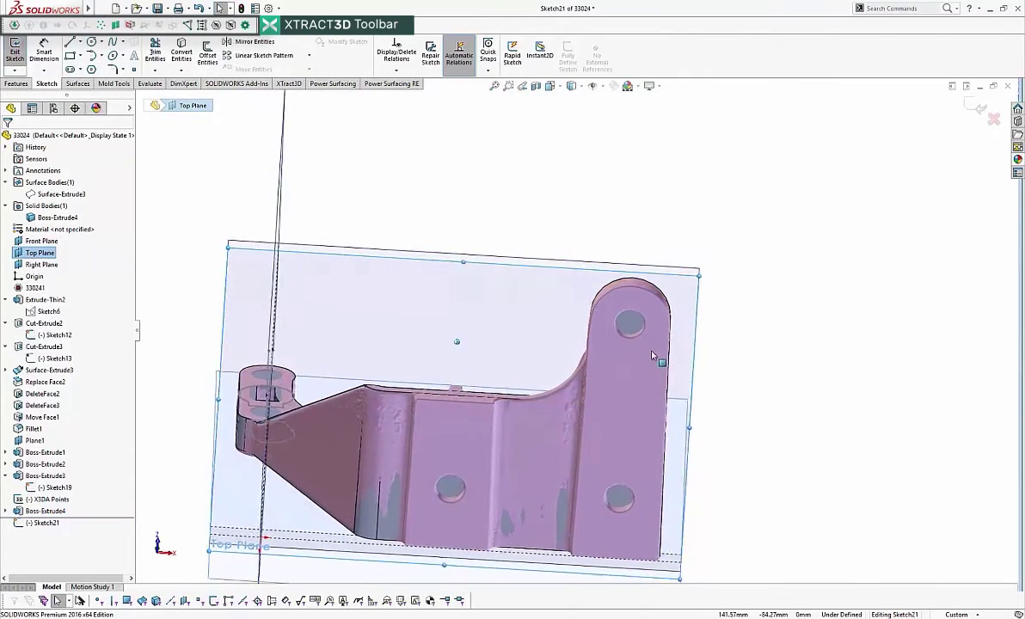
pyautogui.click(601, 371)
pyautogui.moveTo(601, 372); pyautogui.dragTo(648, 361, button='middle')
pyautogui.click(655, 306)
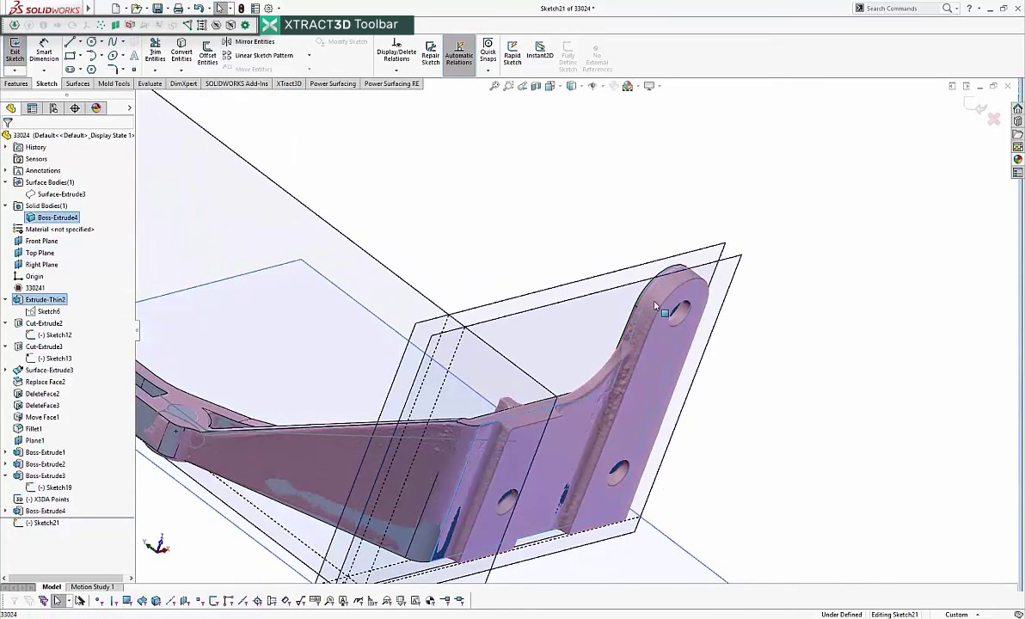
pyautogui.scroll(-2, 660, 297)
pyautogui.moveTo(661, 296); pyautogui.dragTo(625, 251, button='middle')
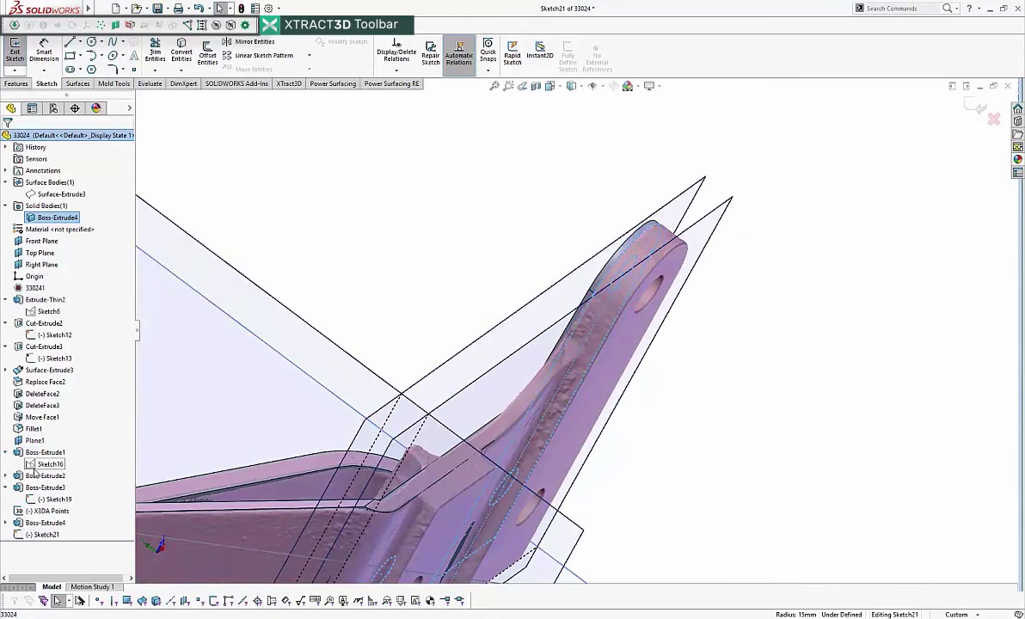
pyautogui.click(35, 469)
pyautogui.hotkey('ctrl', '8')
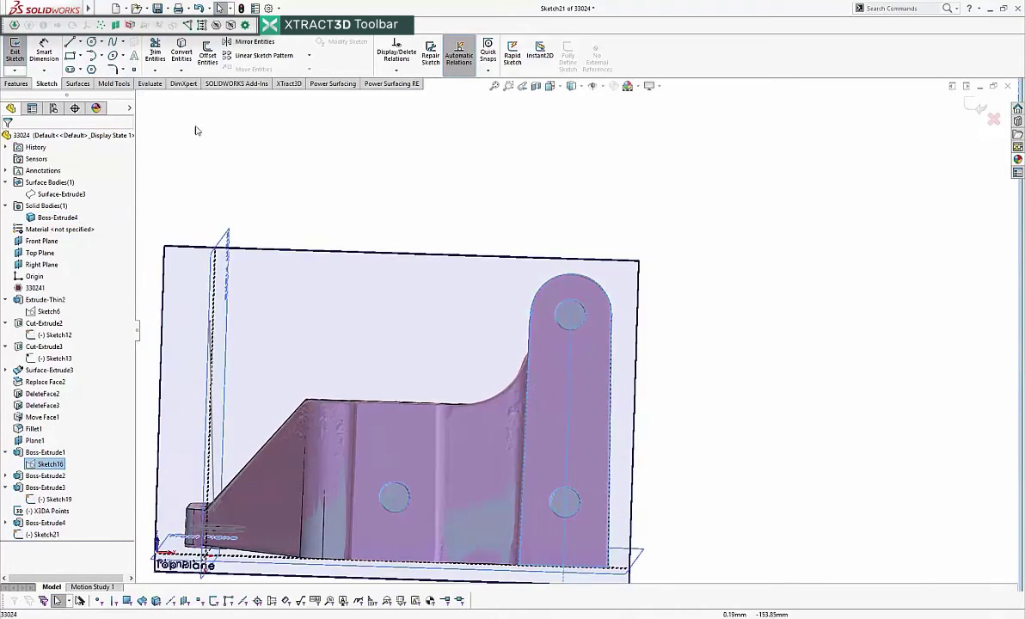
pyautogui.click(184, 52)
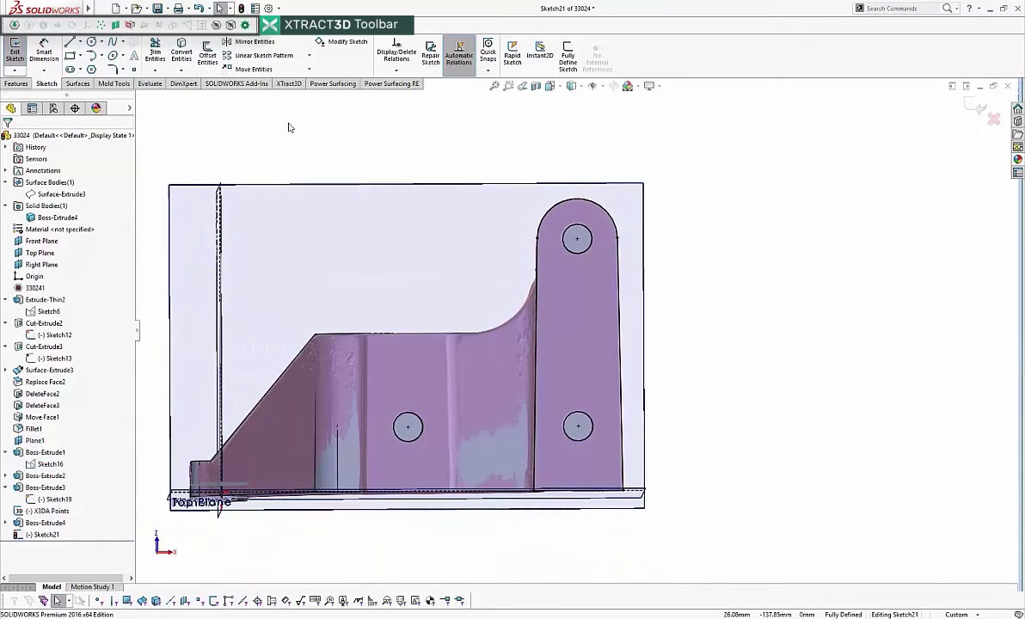
# - Delete all the converted outline and hole entities from the Top Plane sketch and exit the sketch
pyautogui.moveTo(288, 127)
pyautogui.mouseDown()
pyautogui.moveTo(581, 564)
pyautogui.moveTo(658, 556)
pyautogui.mouseUp()
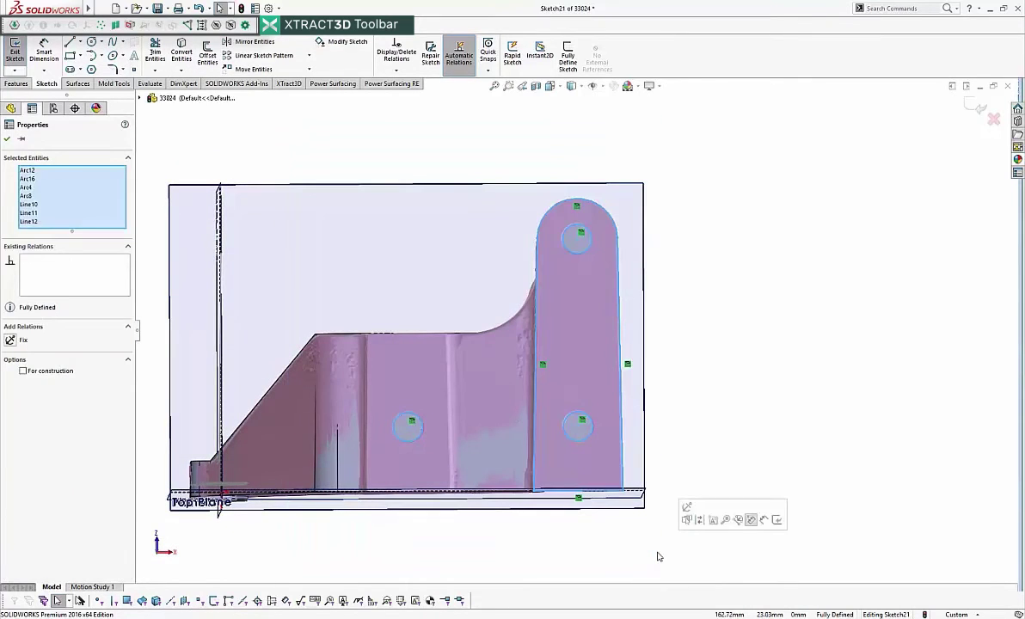
pyautogui.press('Delete')
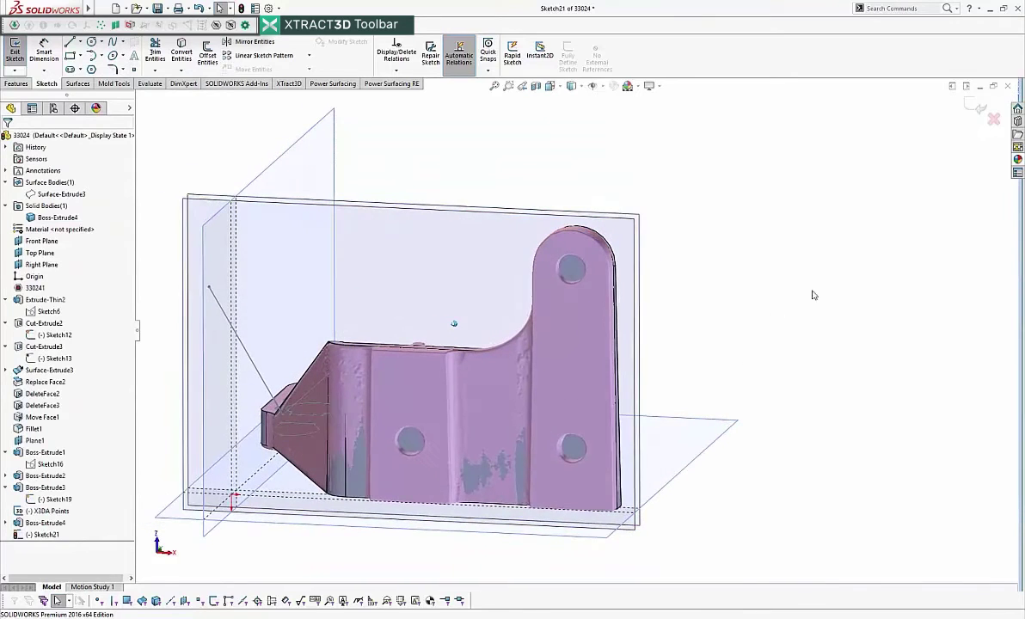
pyautogui.moveTo(813, 295); pyautogui.dragTo(835, 283, button='middle')
pyautogui.click(962, 110)
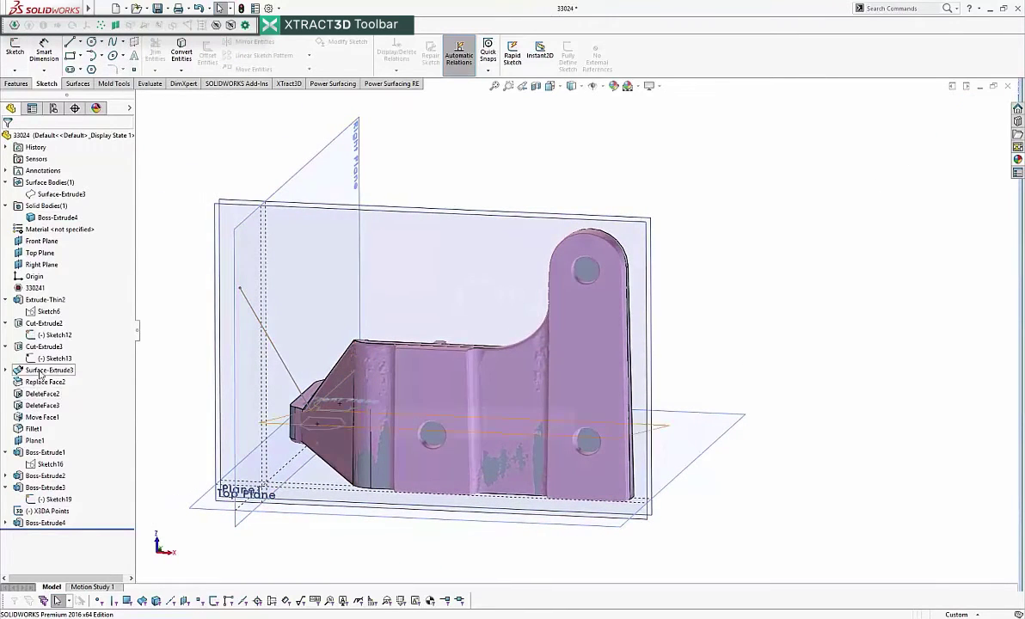
pyautogui.click(36, 468)
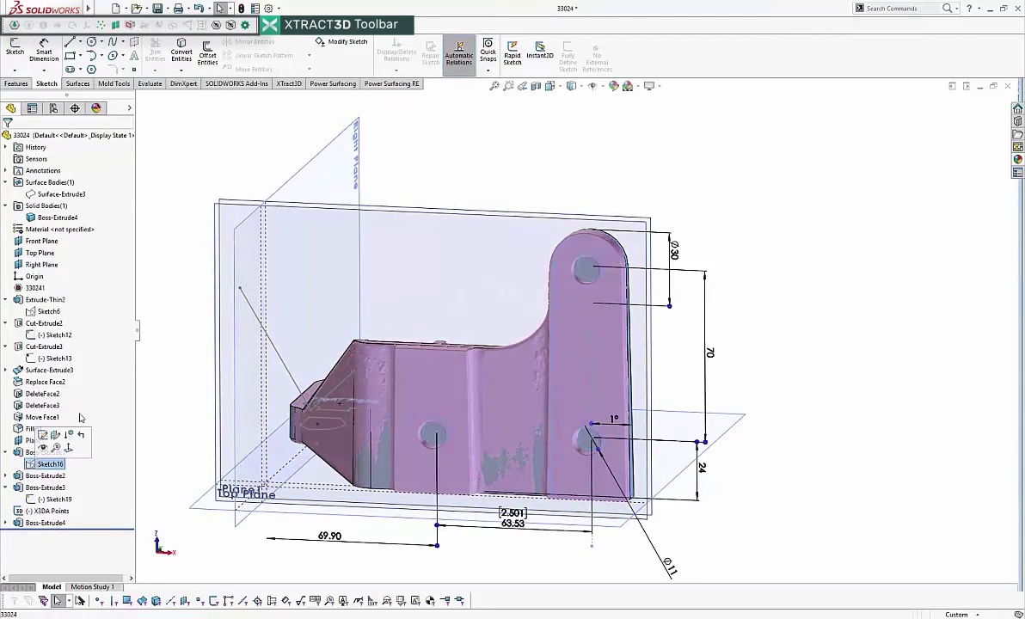
pyautogui.click(16, 85)
pyautogui.click(19, 54)
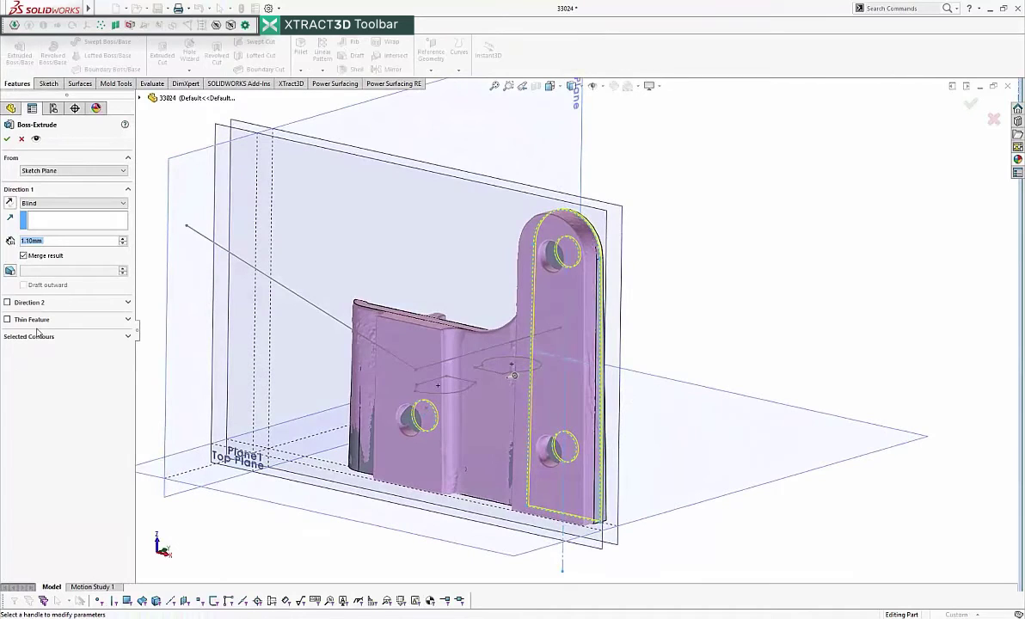
pyautogui.click(31, 336)
pyautogui.click(72, 353)
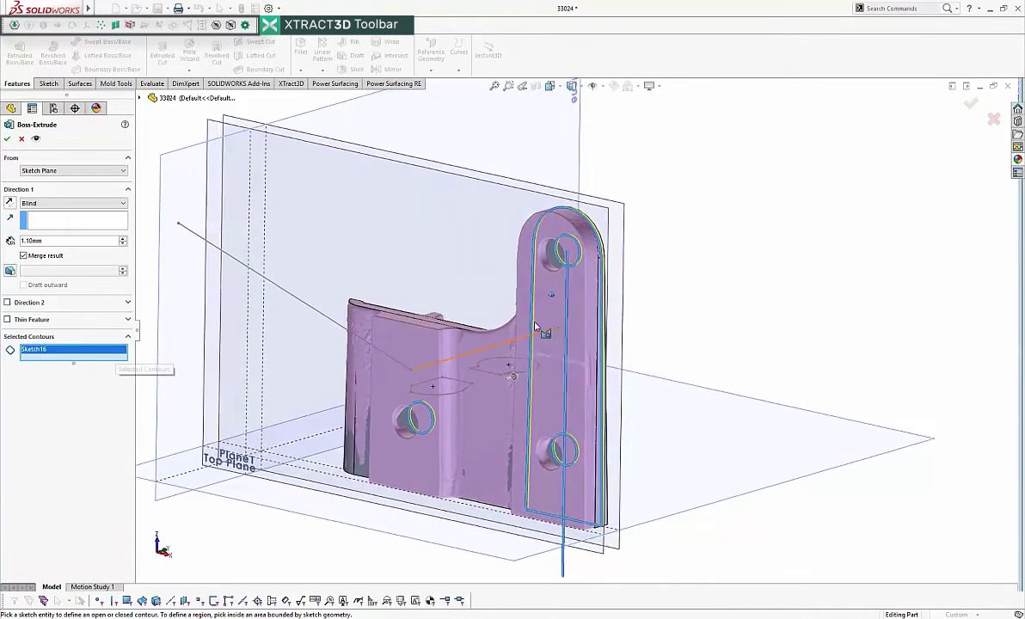
pyautogui.click(22, 139)
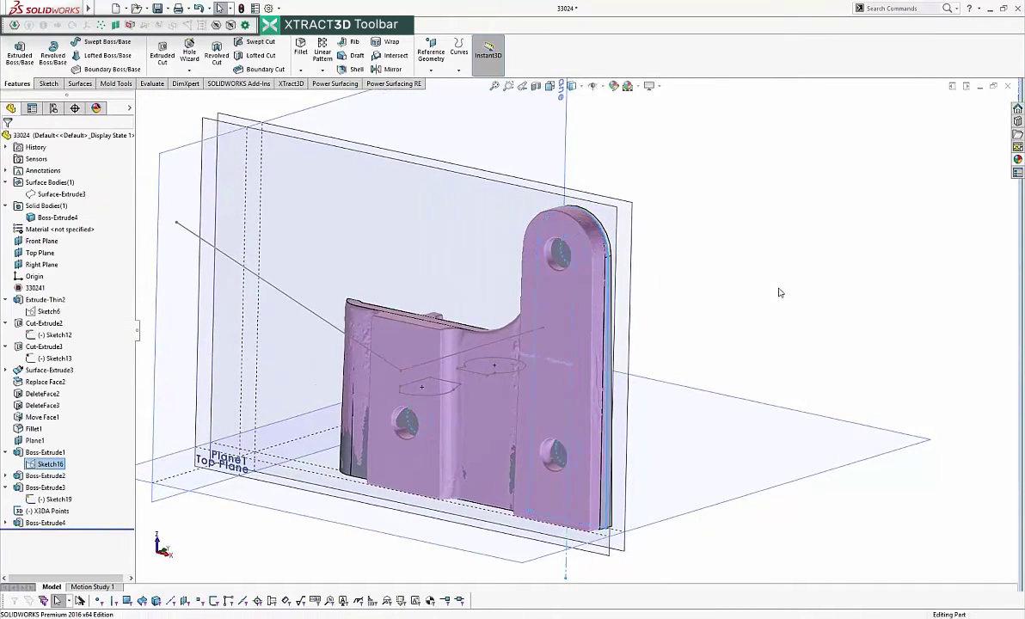
# - Show Sketch16 and start a boss extrusion from its mounting plate outline contour
pyautogui.rightClick(50, 463)
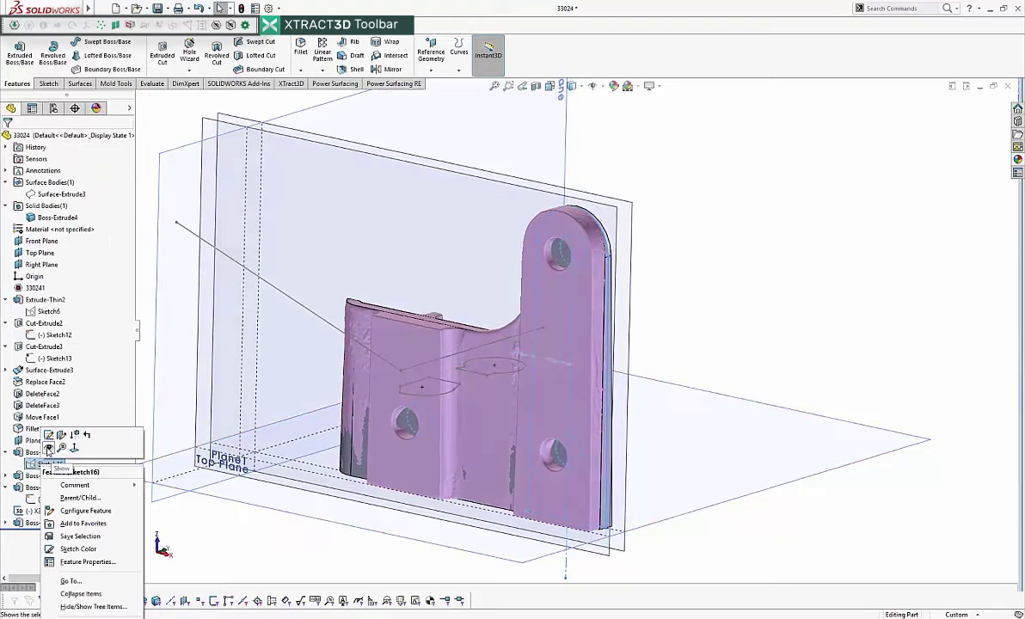
pyautogui.click(49, 450)
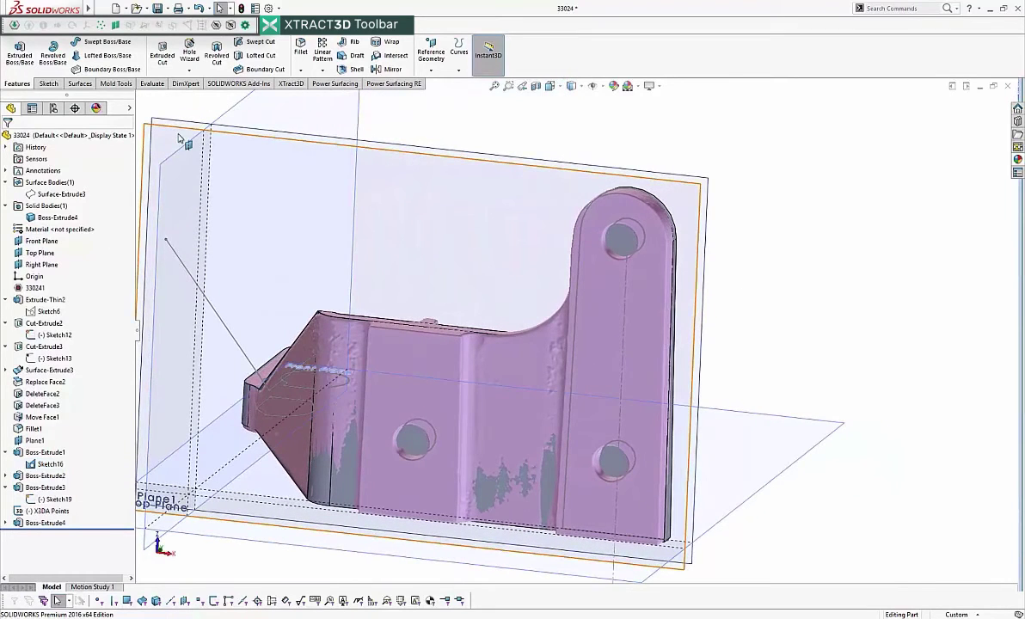
pyautogui.click(20, 55)
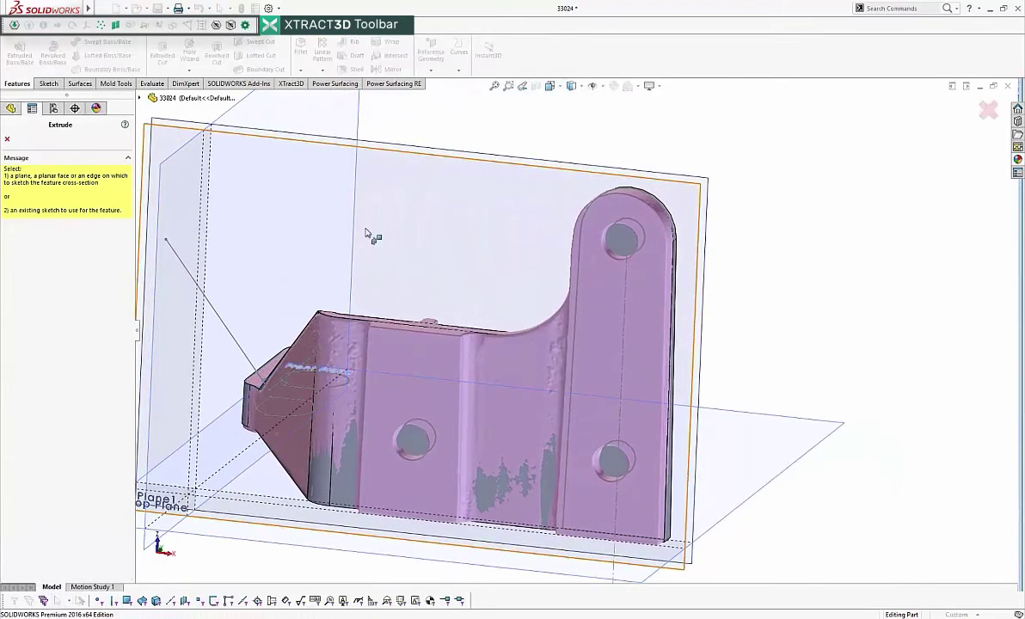
pyautogui.click(582, 252)
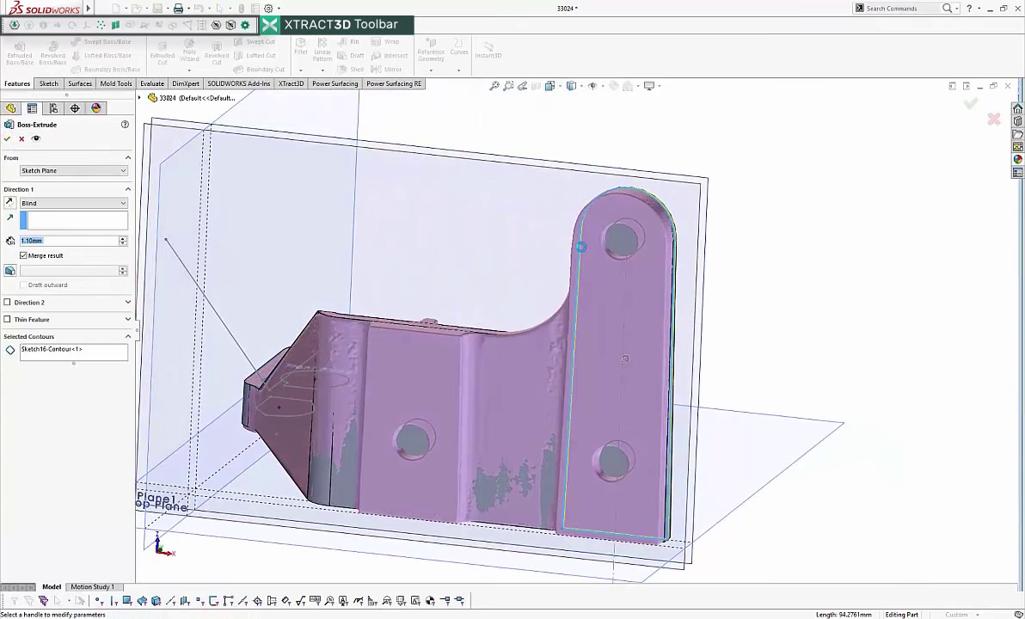
# - Add the plate's inner region and both of its hole circles to the extrusion's selected contours
pyautogui.click(49, 353)
pyautogui.click(592, 277)
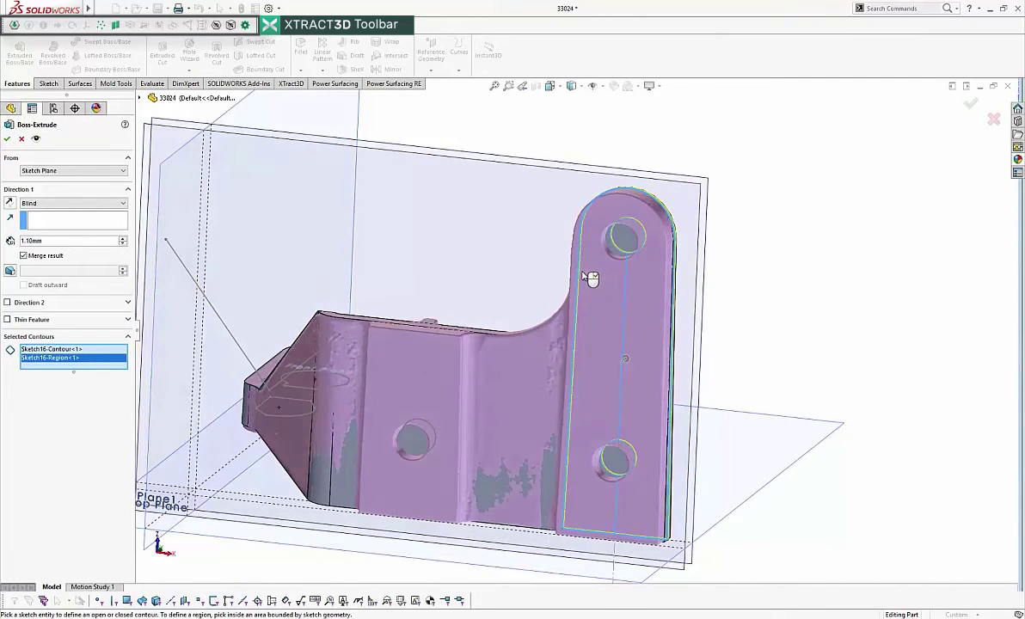
pyautogui.press('Left')
pyautogui.press('Left')
pyautogui.press('Left')
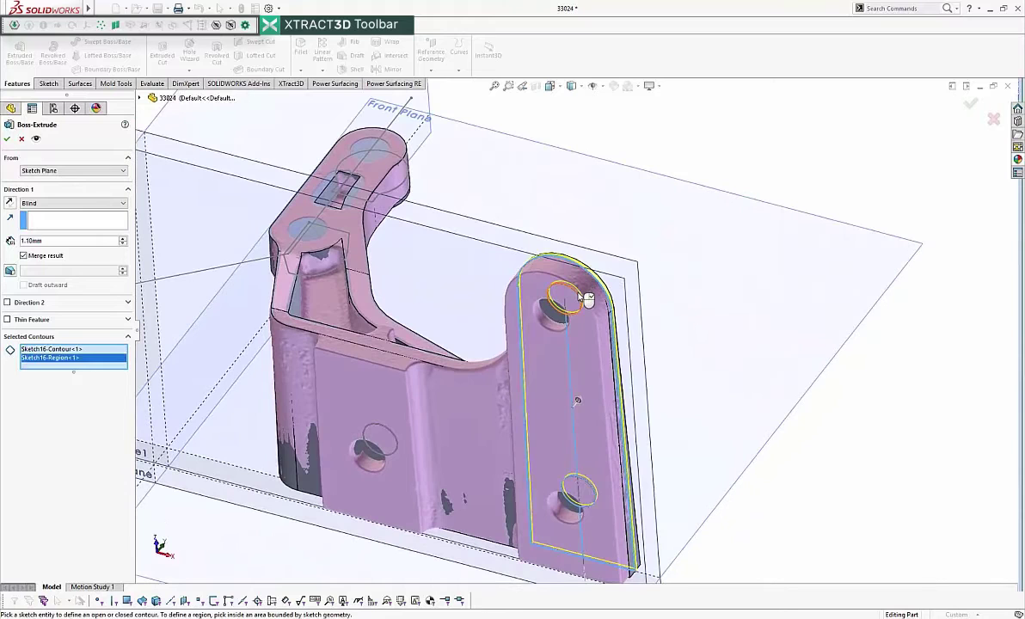
pyautogui.click(588, 300)
pyautogui.click(588, 487)
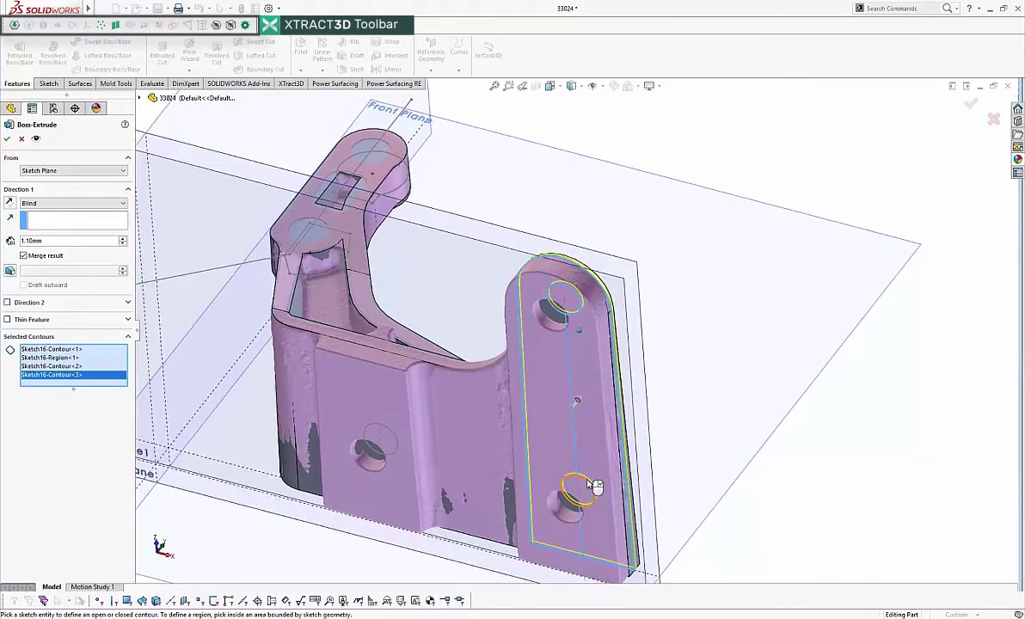
pyautogui.press('Left')
pyautogui.press('Left')
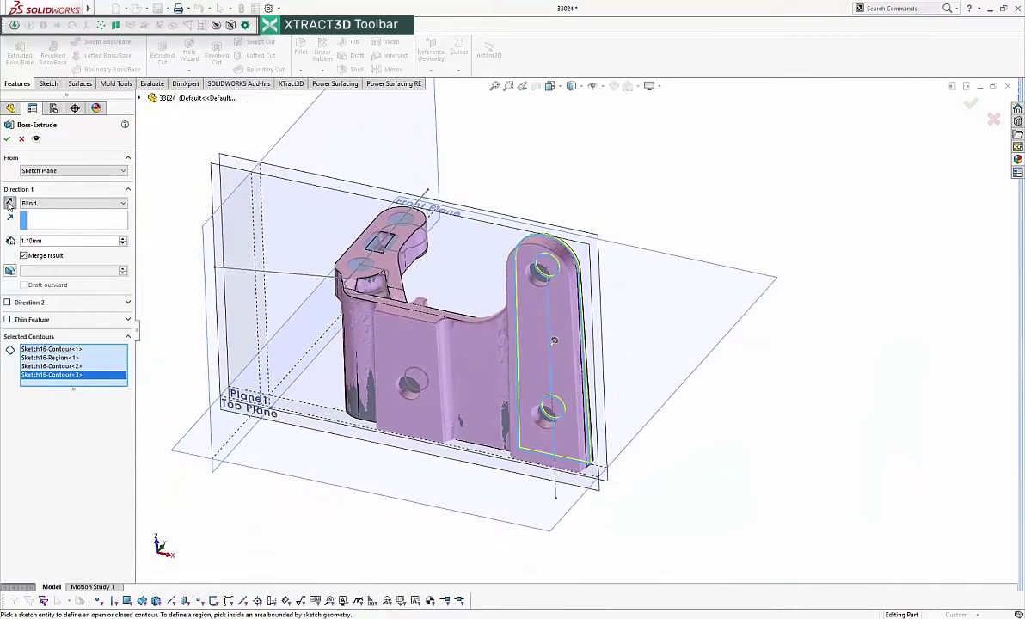
# - Reverse the extrusion direction and set its end condition to Up To Surface, ending at the Top Plane
pyautogui.click(9, 205)
pyautogui.click(51, 205)
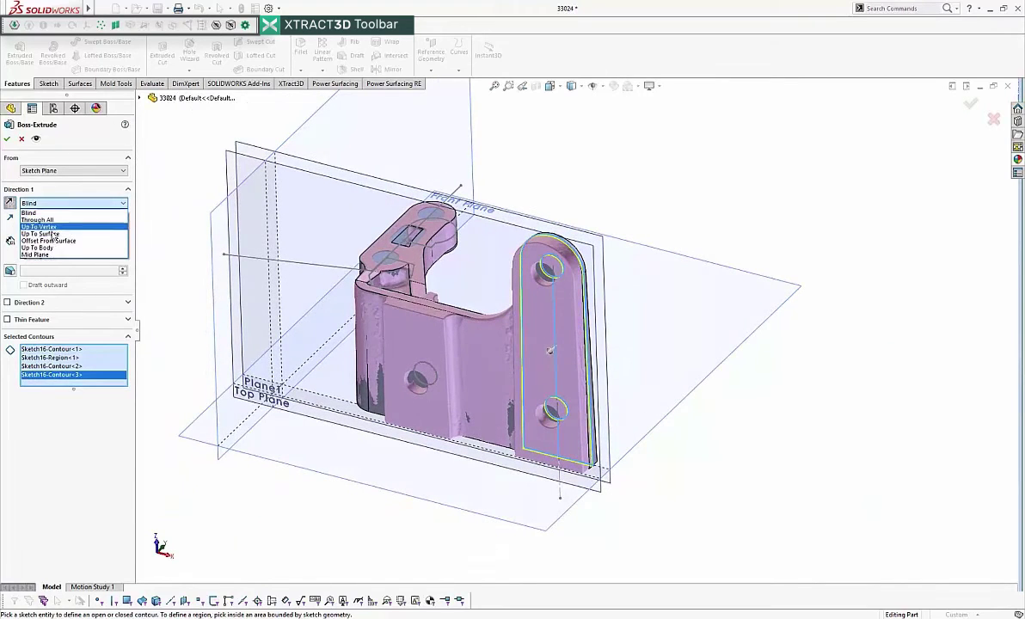
pyautogui.click(55, 234)
pyautogui.press('Left')
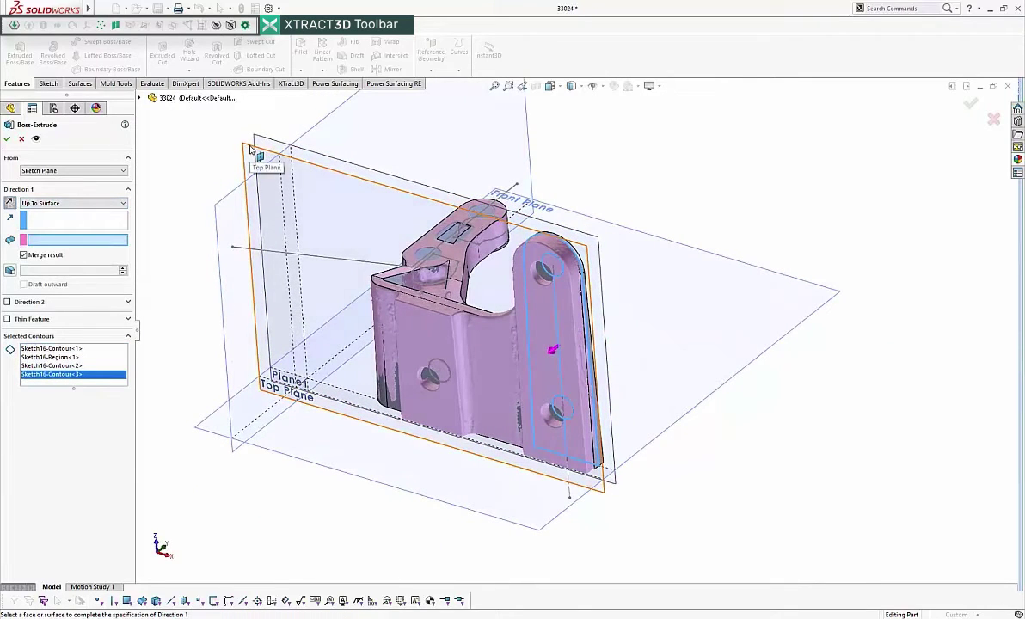
pyautogui.click(251, 150)
pyautogui.press('Left')
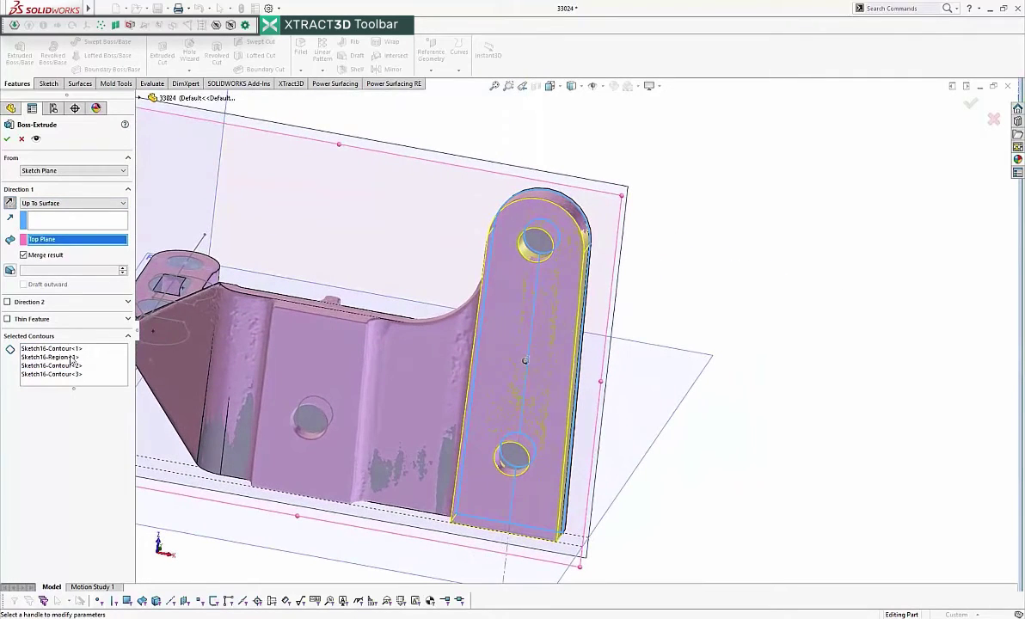
# - Remove the region and both hole circles from the selected contours and finish the extrusion with only the plate outline
pyautogui.click(69, 361)
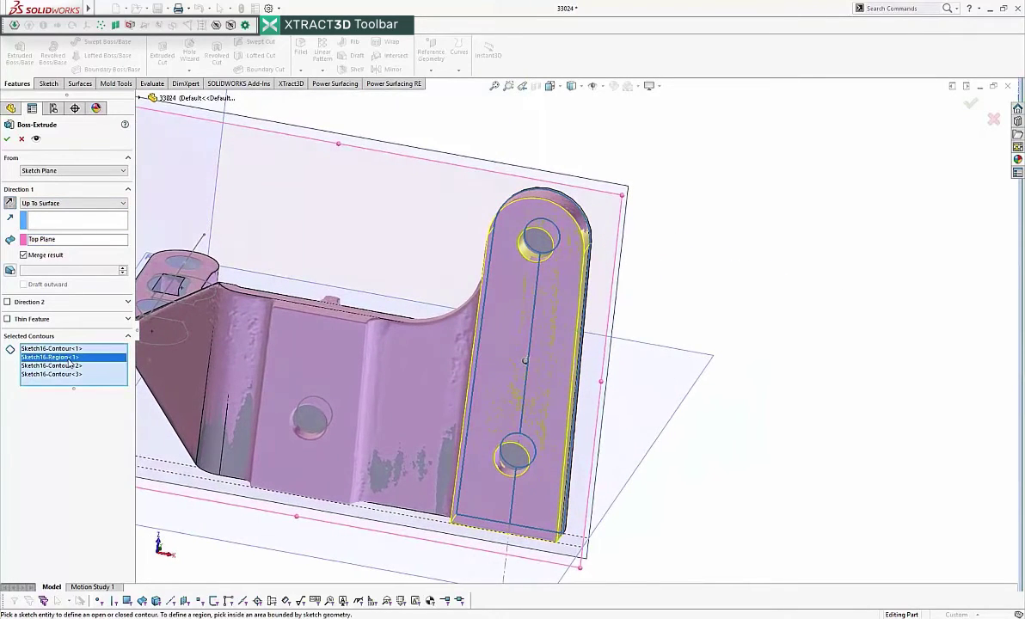
pyautogui.press('Delete')
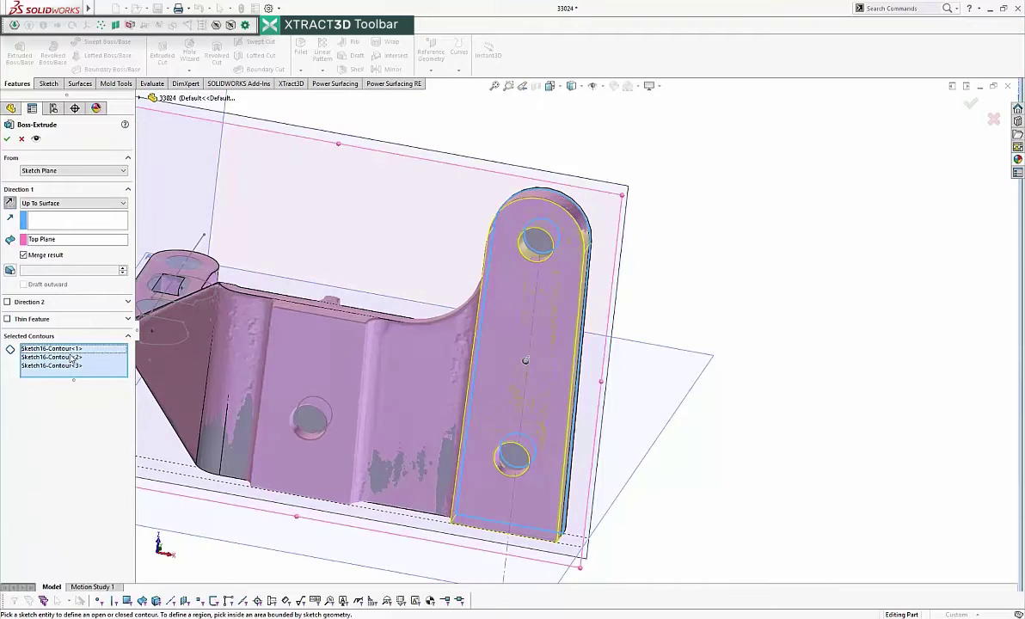
pyautogui.click(68, 349)
pyautogui.click(68, 358)
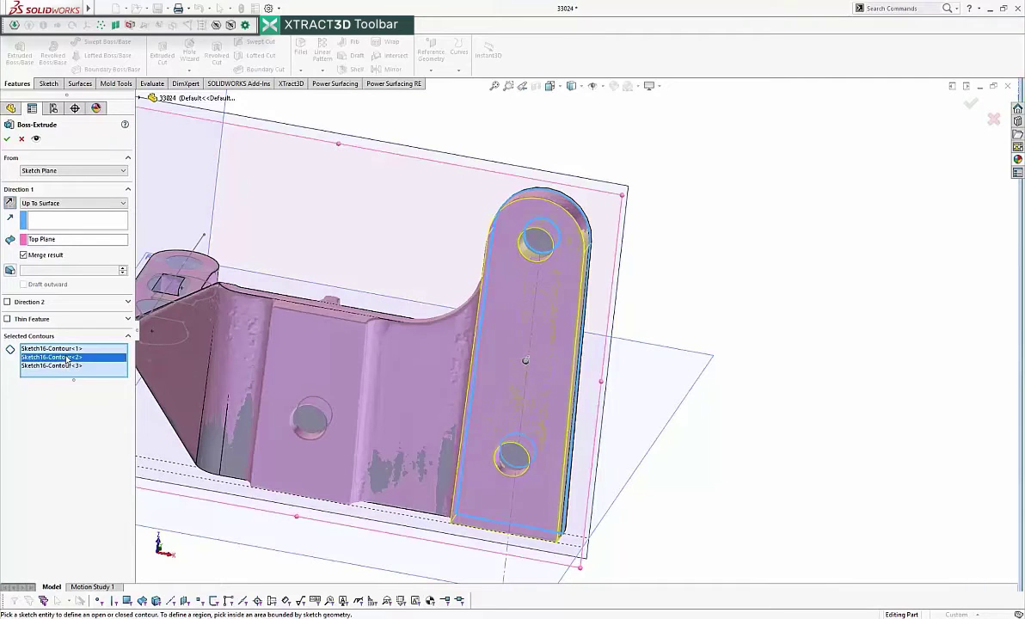
pyautogui.press('Delete')
pyautogui.click(63, 357)
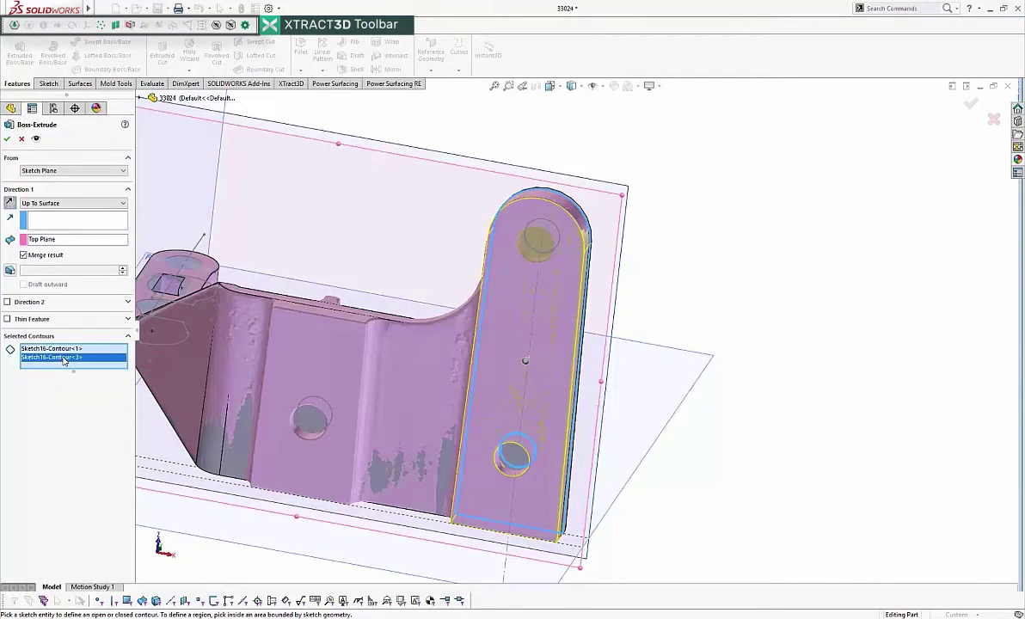
pyautogui.press('Delete')
pyautogui.moveTo(361, 176); pyautogui.dragTo(222, 209, button='middle')
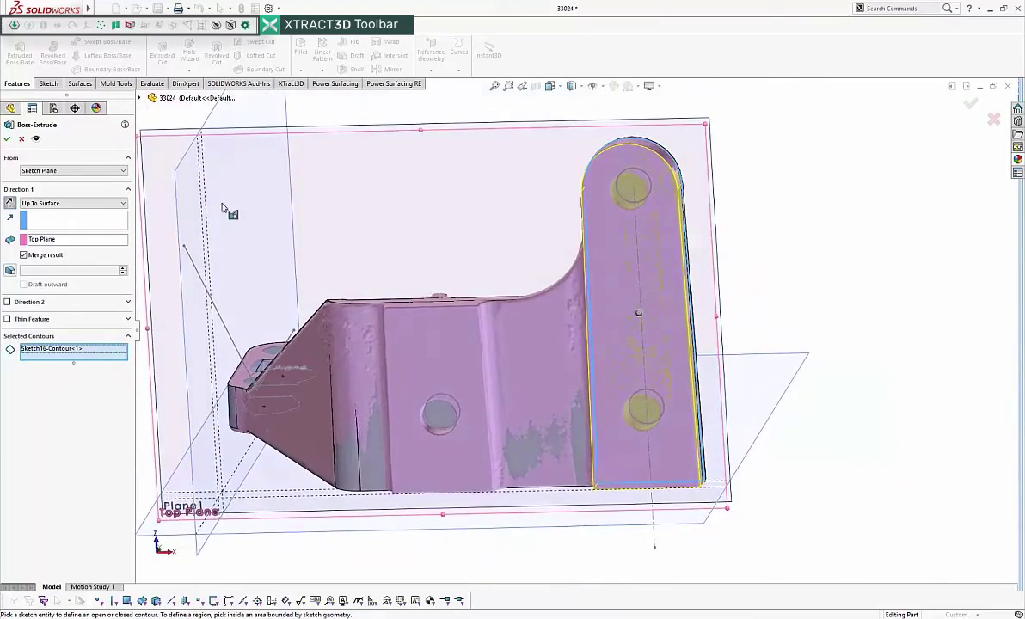
pyautogui.click(8, 139)
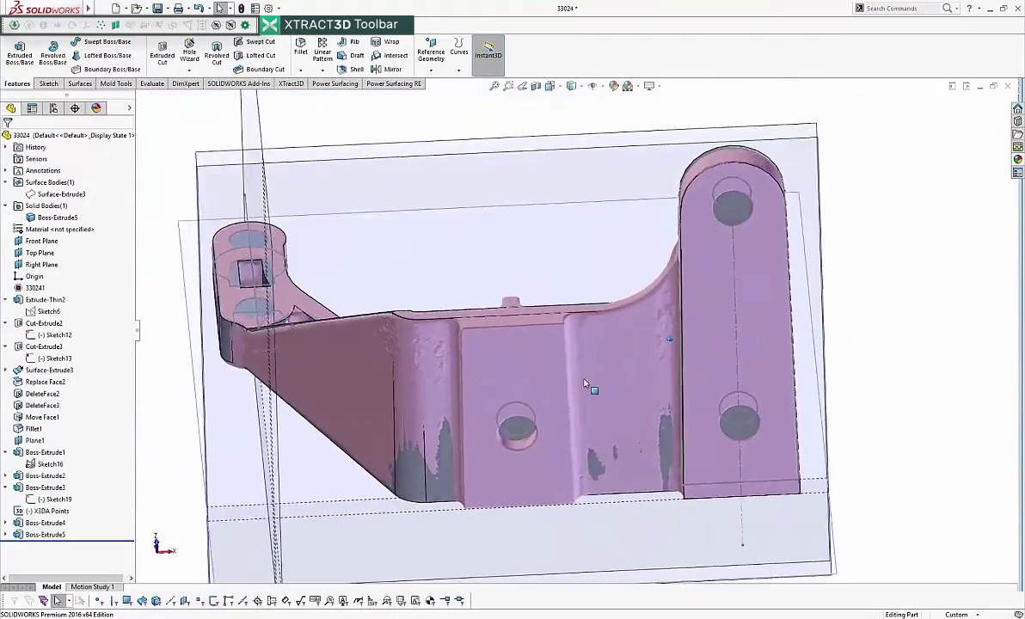
# - Inspect the extruded mounting plate against the scan from the front and the side, including its position relative to Plane1
pyautogui.hotkey('ctrl', '1')
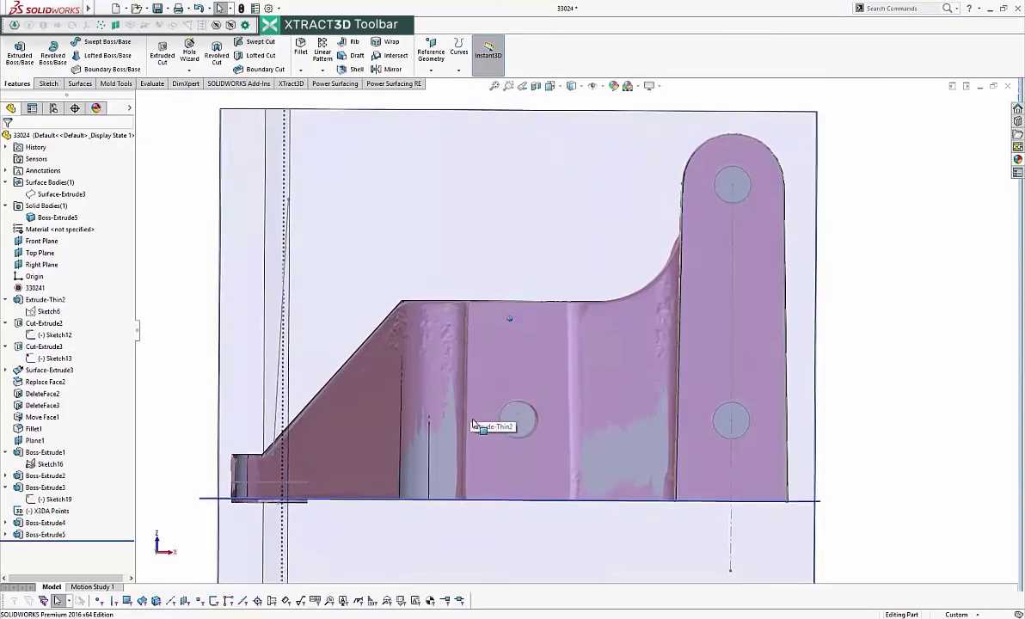
pyautogui.moveTo(461, 344); pyautogui.dragTo(441, 192, button='middle')
pyautogui.click(416, 155)
pyautogui.press('Left')
pyautogui.press('Left')
pyautogui.press('Left')
pyautogui.press('Left')
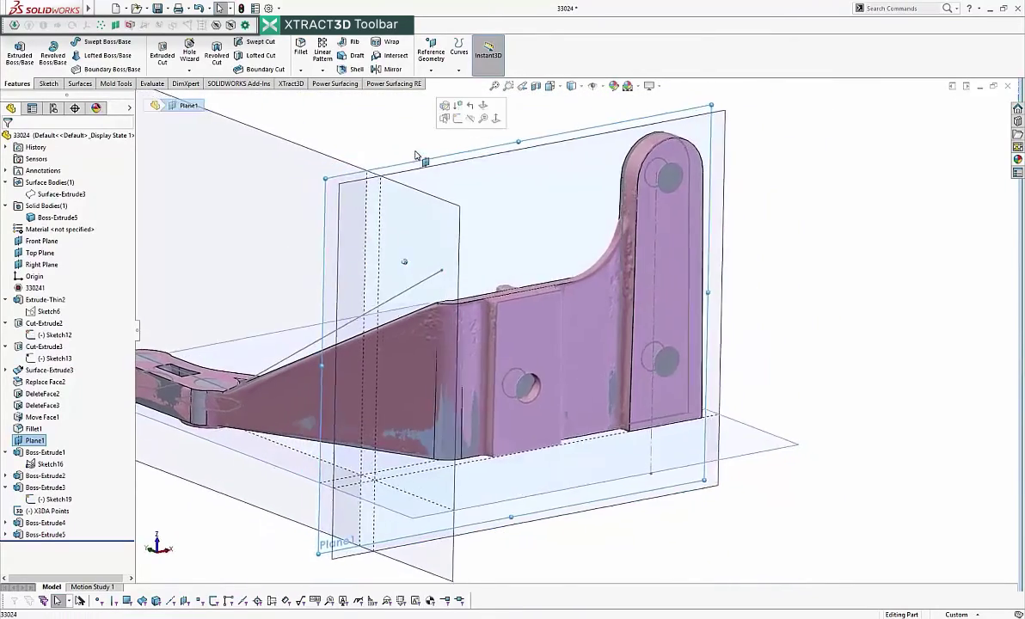
pyautogui.press('Left')
pyautogui.press('Left')
pyautogui.press('Left')
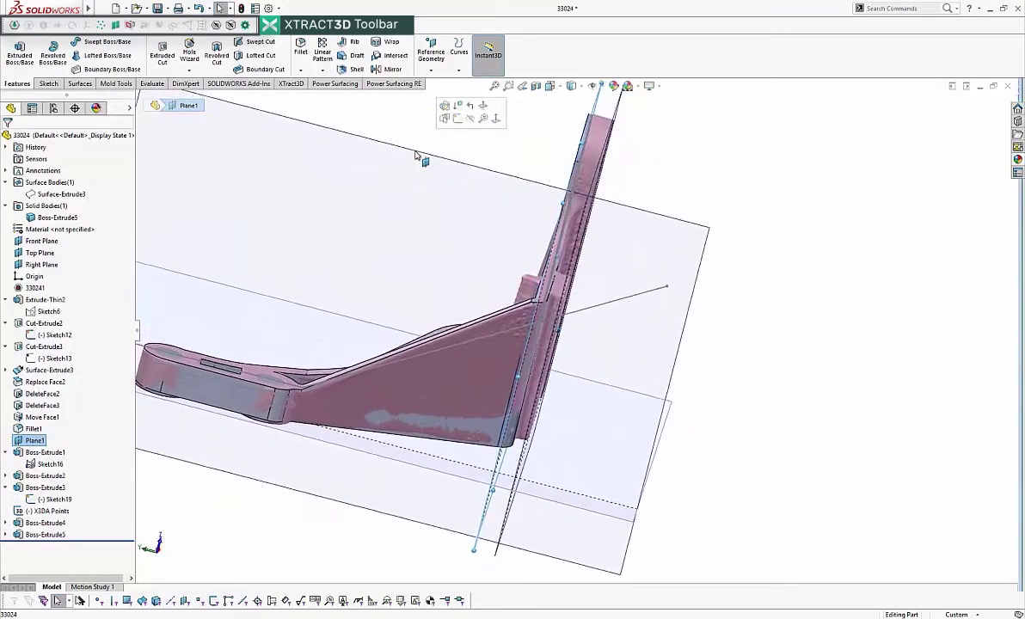
# - Start a sketch on the Top Plane, focused on the plate area around the single middle hole
pyautogui.click(563, 180)
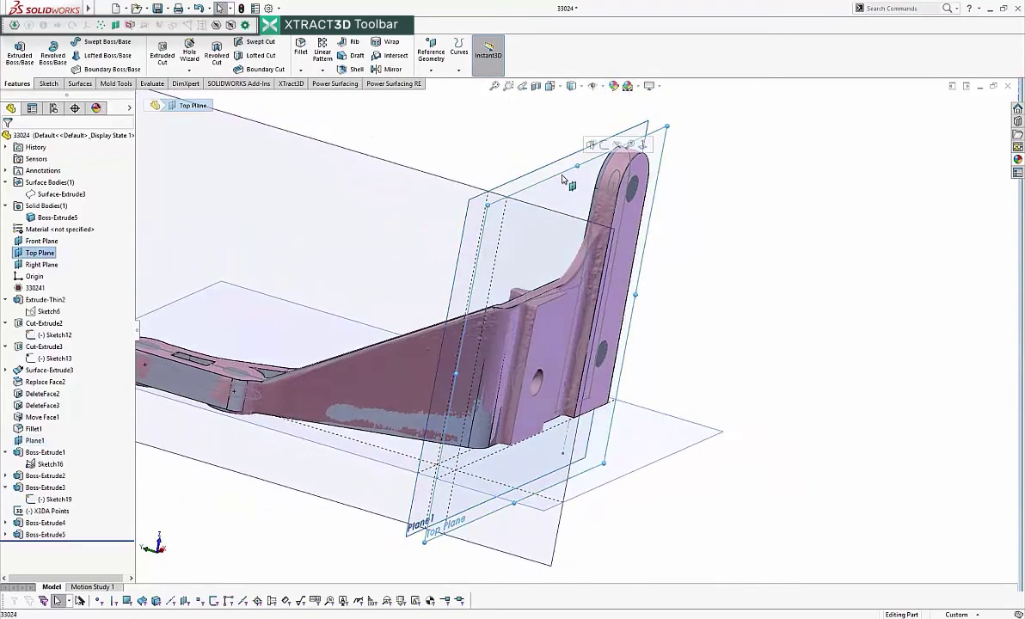
pyautogui.click(607, 144)
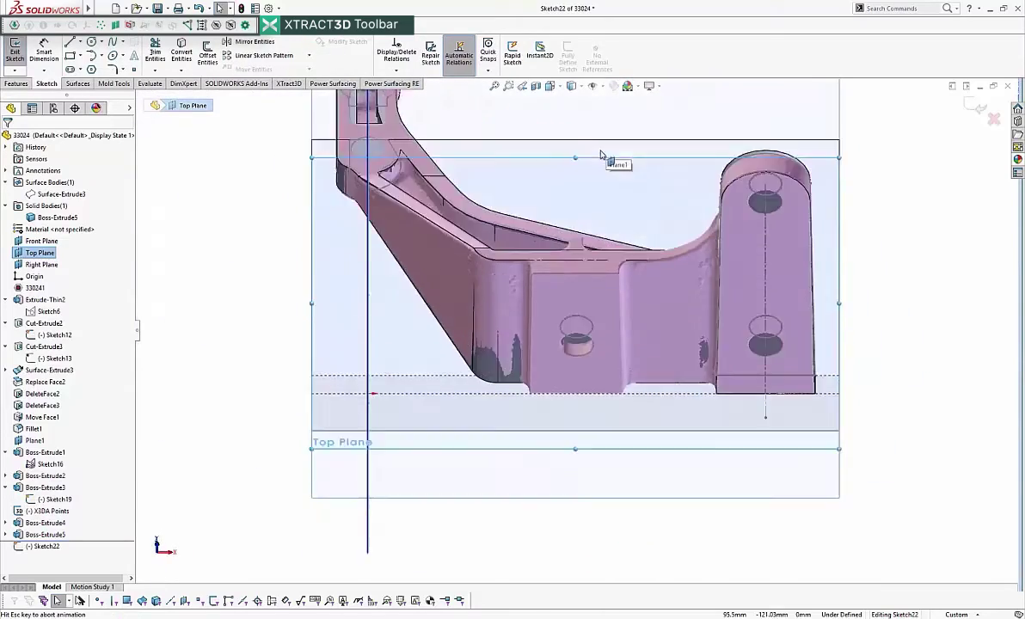
pyautogui.scroll(-5, 544, 346)
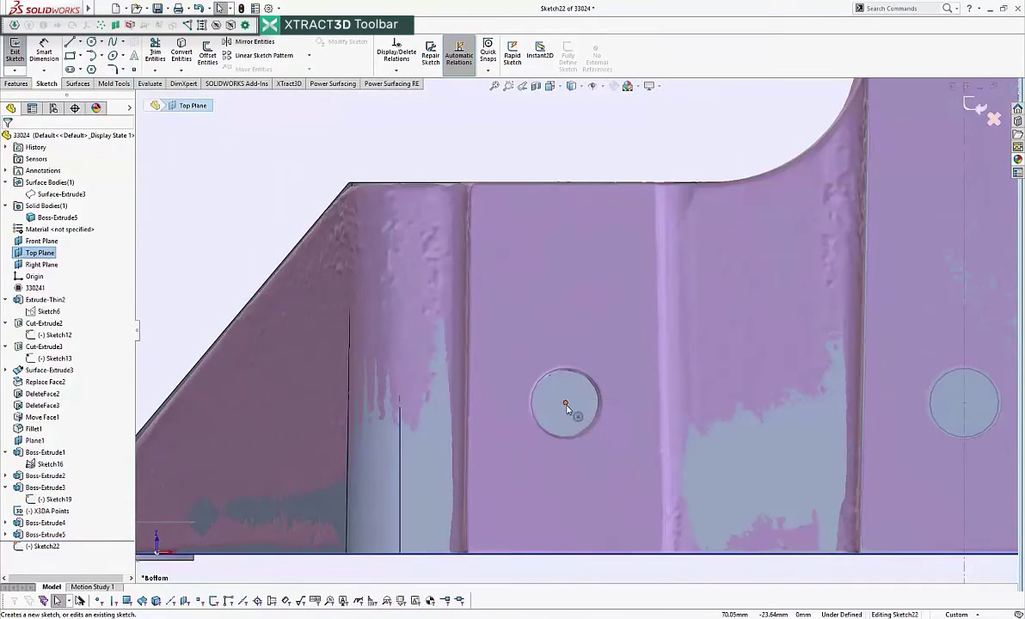
pyautogui.scroll(3, 567, 408)
pyautogui.scroll(-3, 572, 413)
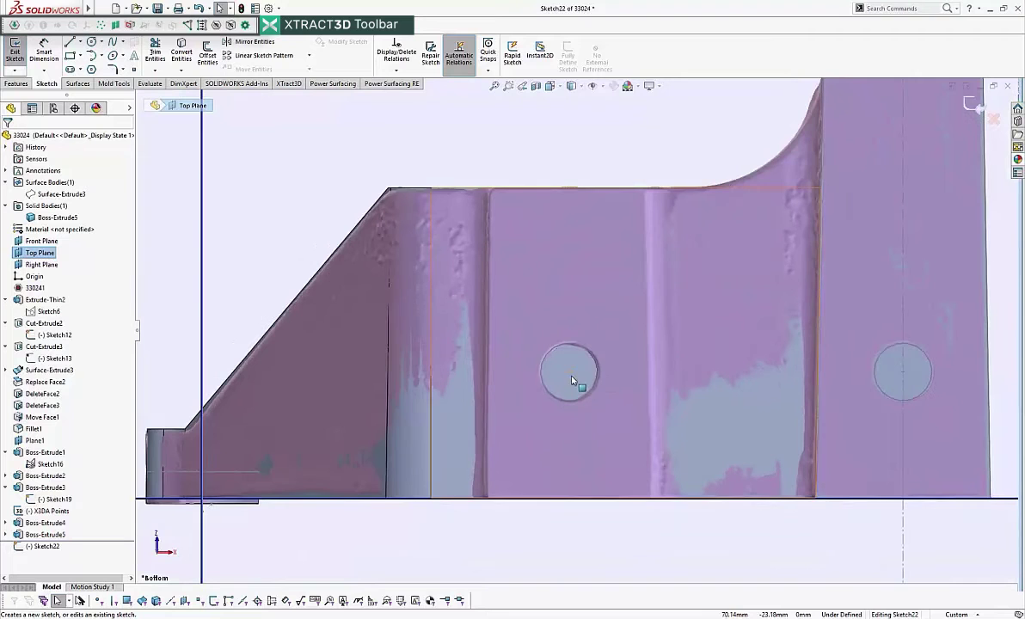
# - Draw a vertical centreline about 75 mm long through the middle hole, extending past the bracket's upper and lower edges
pyautogui.click(81, 42)
pyautogui.click(96, 65)
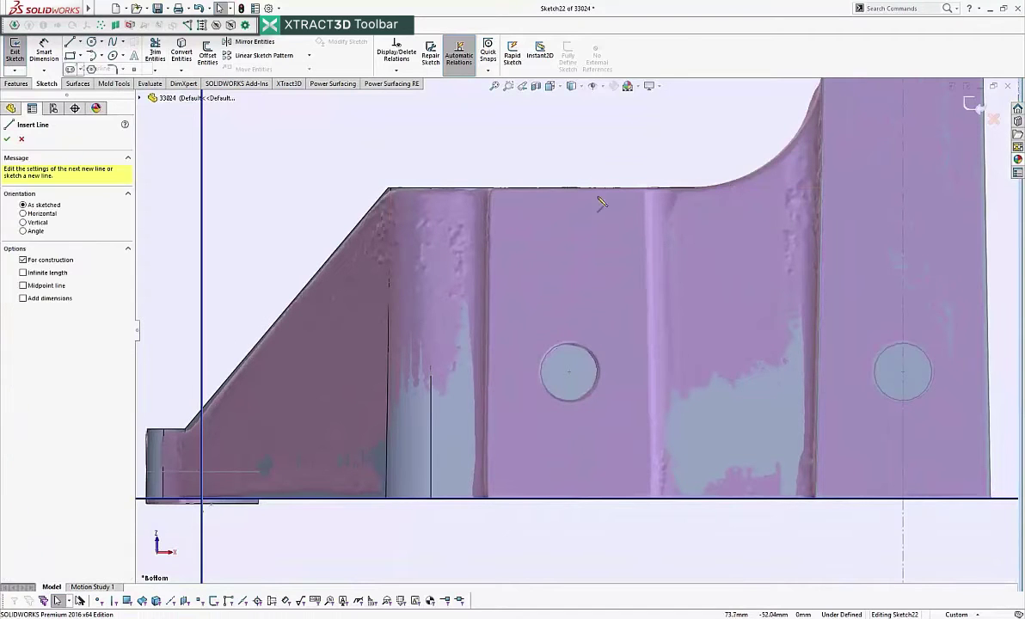
pyautogui.click(569, 137)
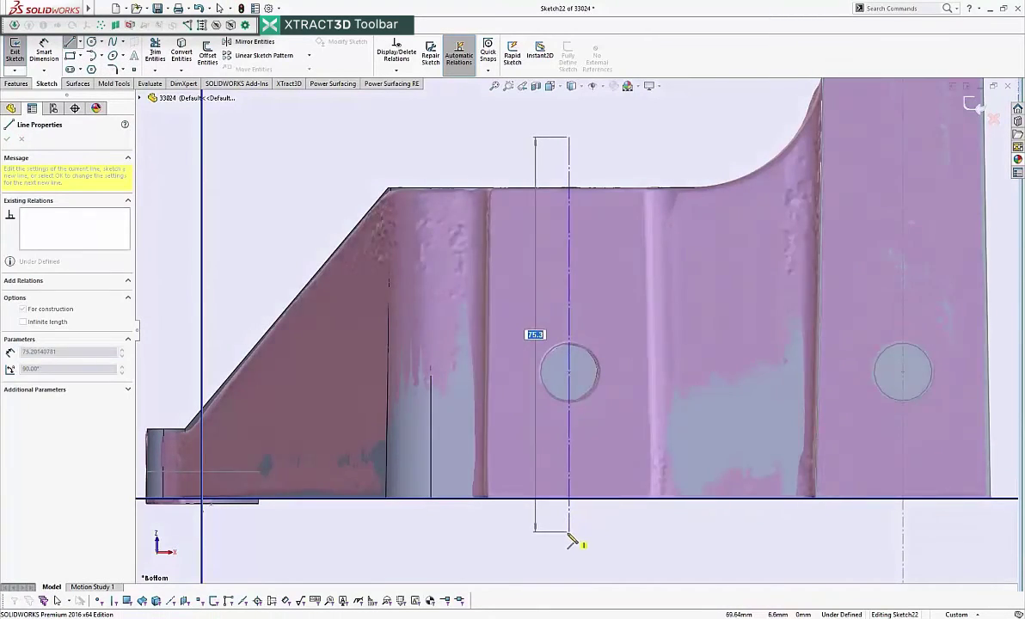
pyautogui.click(568, 532)
pyautogui.press('Escape')
# - Make the vertical centreline coincident with the centre point of the middle hole
pyautogui.press('super')
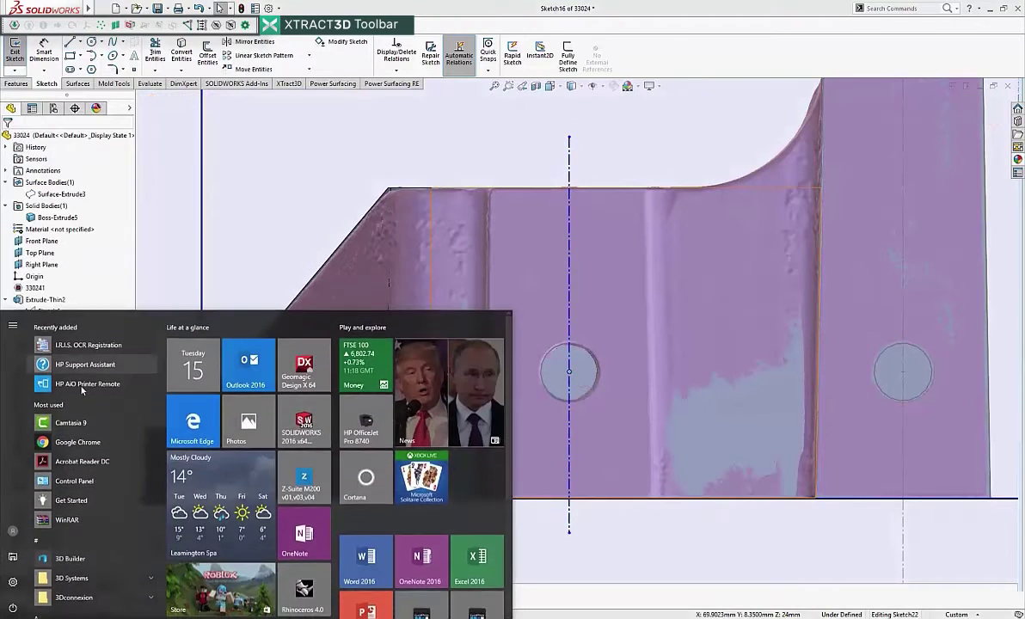
pyautogui.click(356, 206)
pyautogui.click(569, 378)
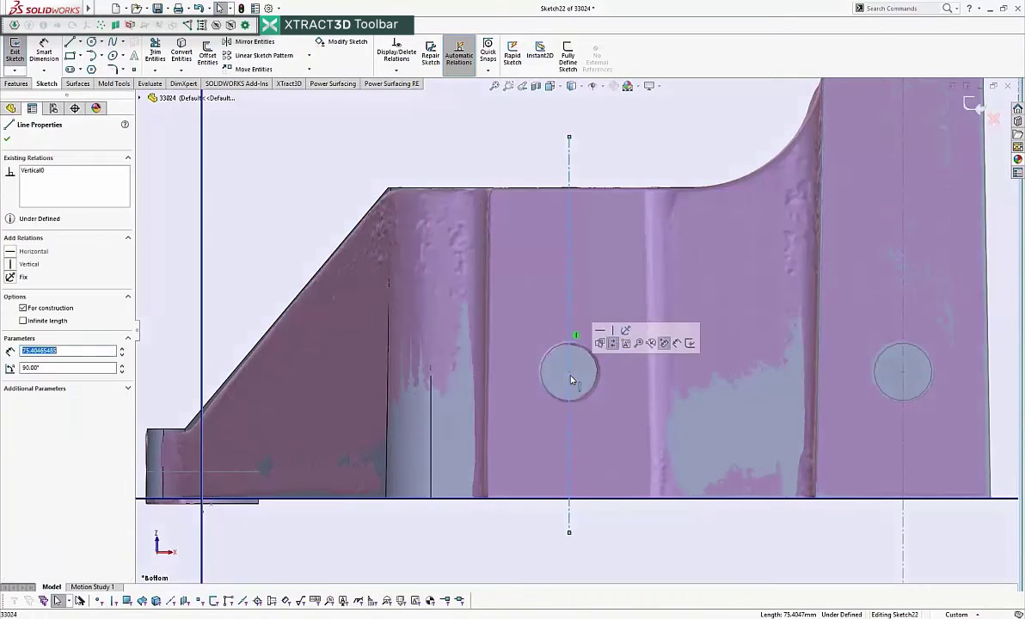
pyautogui.press('Escape')
pyautogui.click(569, 384)
pyautogui.keyDown('ctrl'); pyautogui.click(568, 372); pyautogui.keyUp('ctrl')
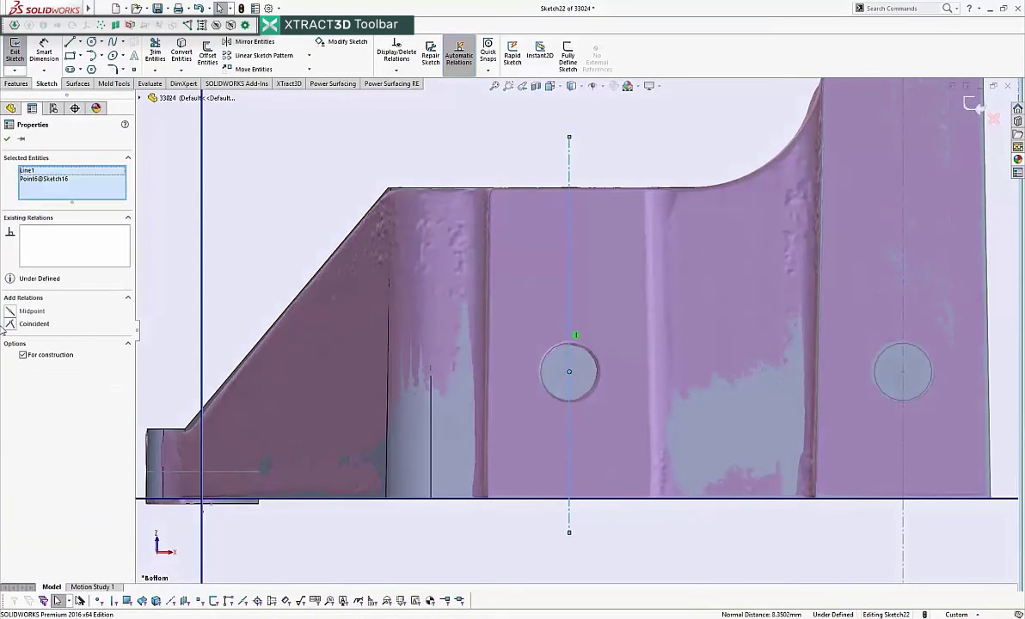
# - Draw a slightly slanted line about 60 mm long along the raised pad's right edge, ending just past the bracket's lower edge
pyautogui.click(71, 43)
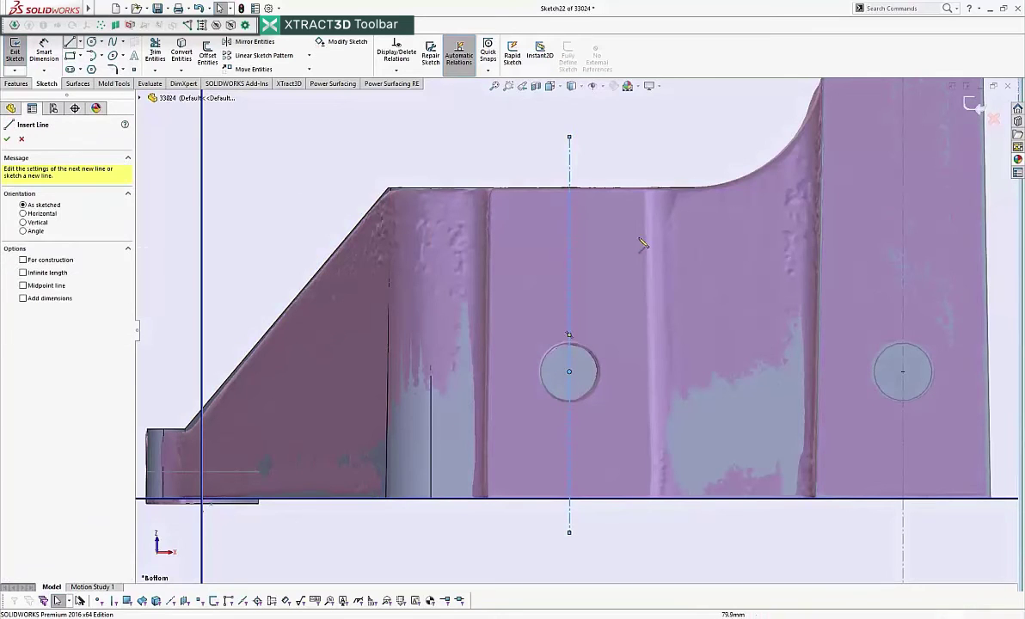
pyautogui.click(647, 189)
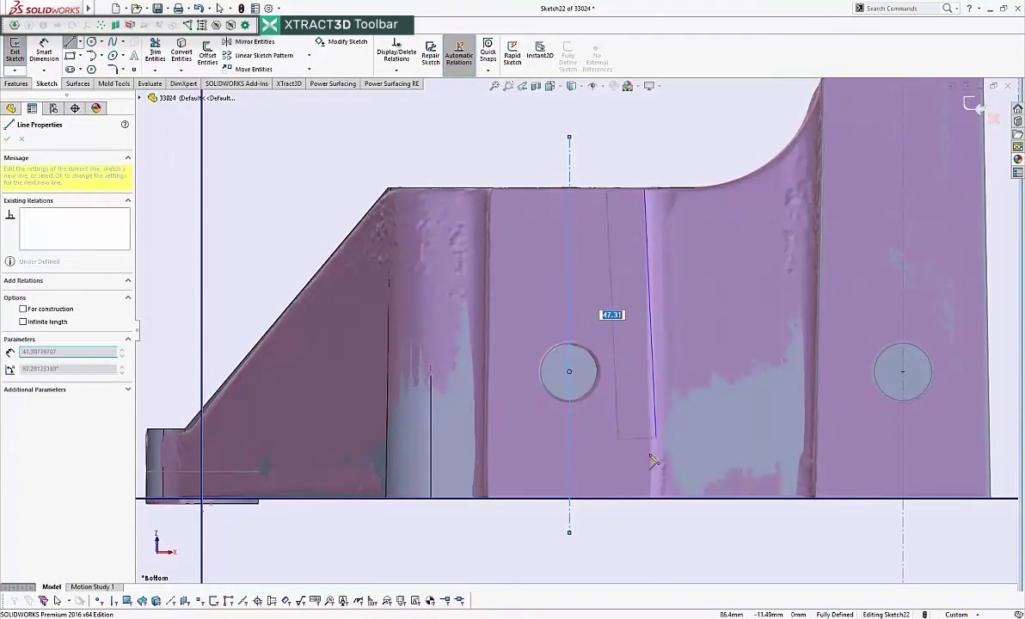
pyautogui.click(653, 506)
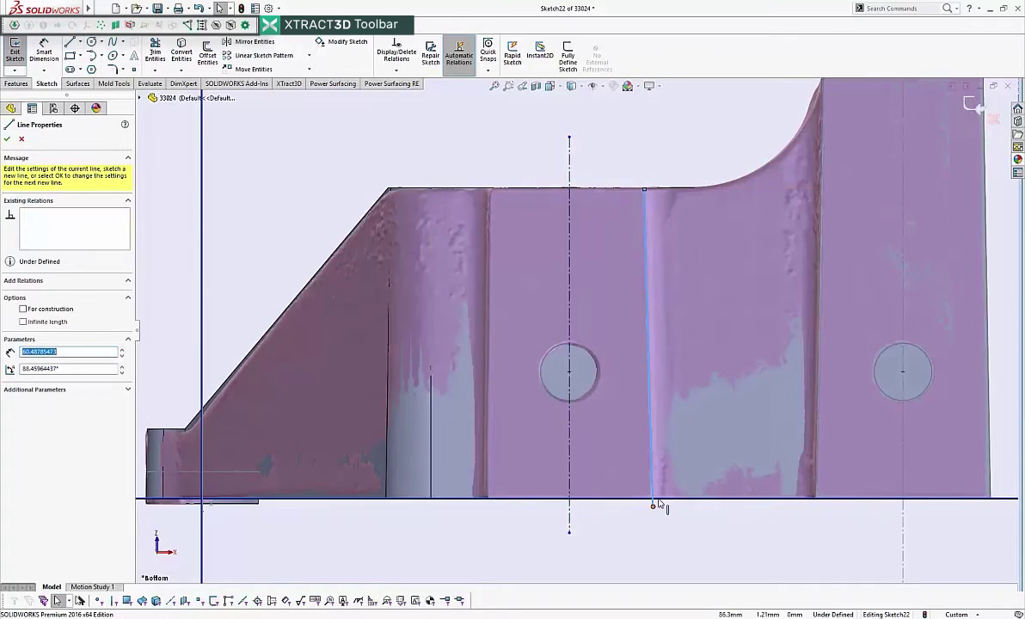
# - Dimension the angle between the centreline and the slanted pad edge line and set it to 1.5 degrees
pyautogui.click(42, 40)
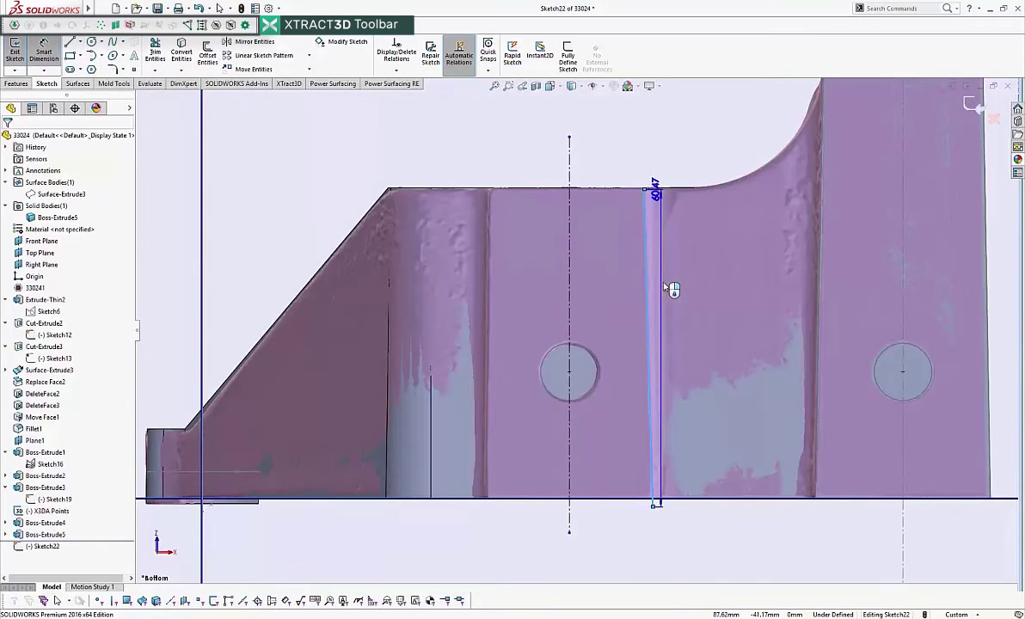
pyautogui.click(570, 288)
pyautogui.click(621, 290)
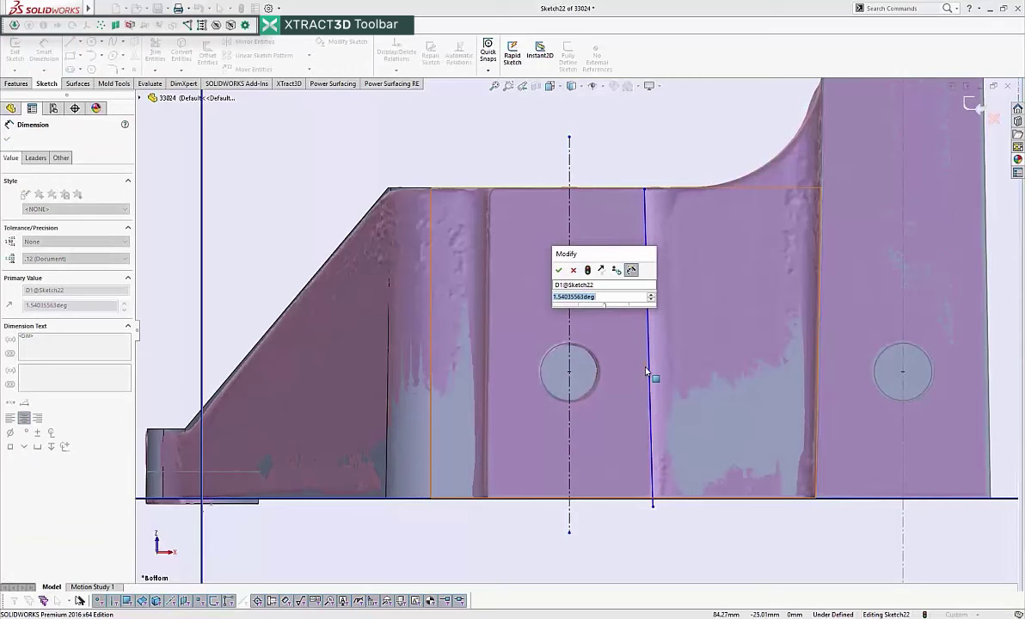
pyautogui.write('4')
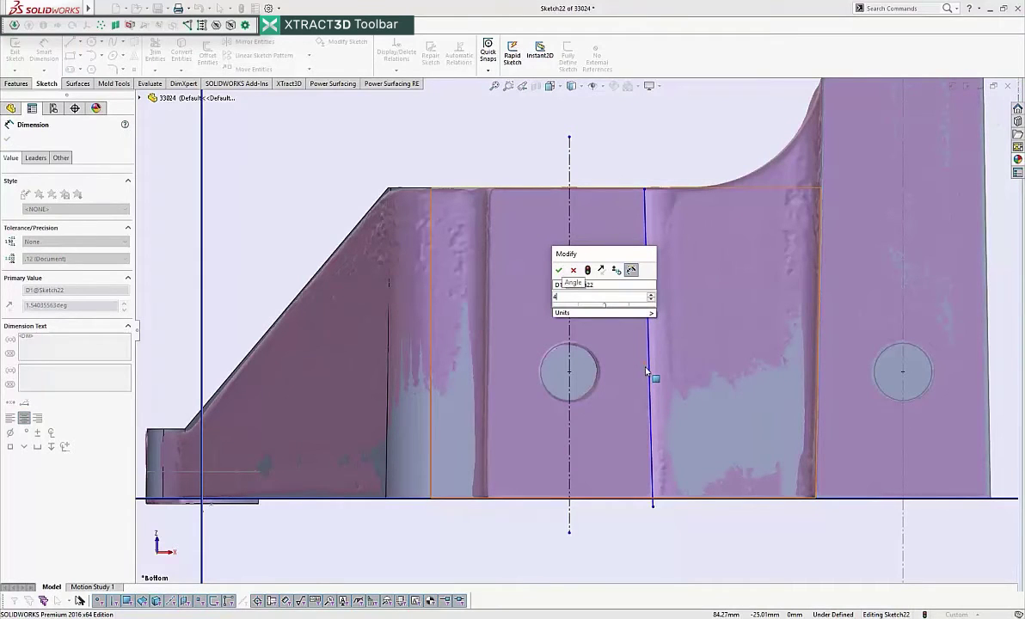
pyautogui.press('BackSpace')
pyautogui.write('1.5')
pyautogui.press('Return')
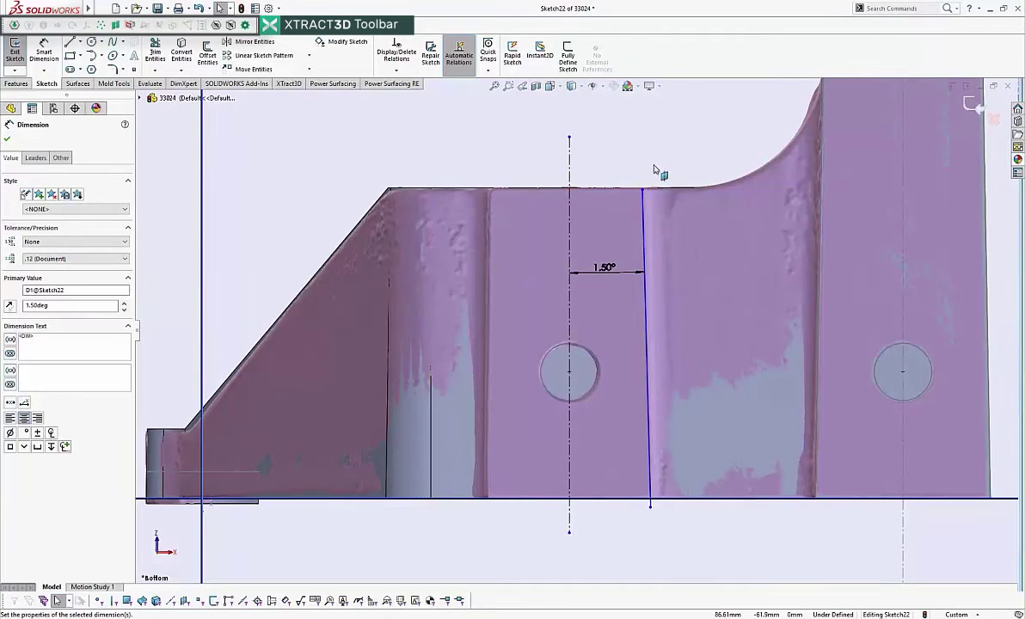
pyautogui.press('Escape')
# - Mirror the slanted pad edge line about the vertical centreline to form the pad's opposite edge
pyautogui.scroll(-1, 707, 326)
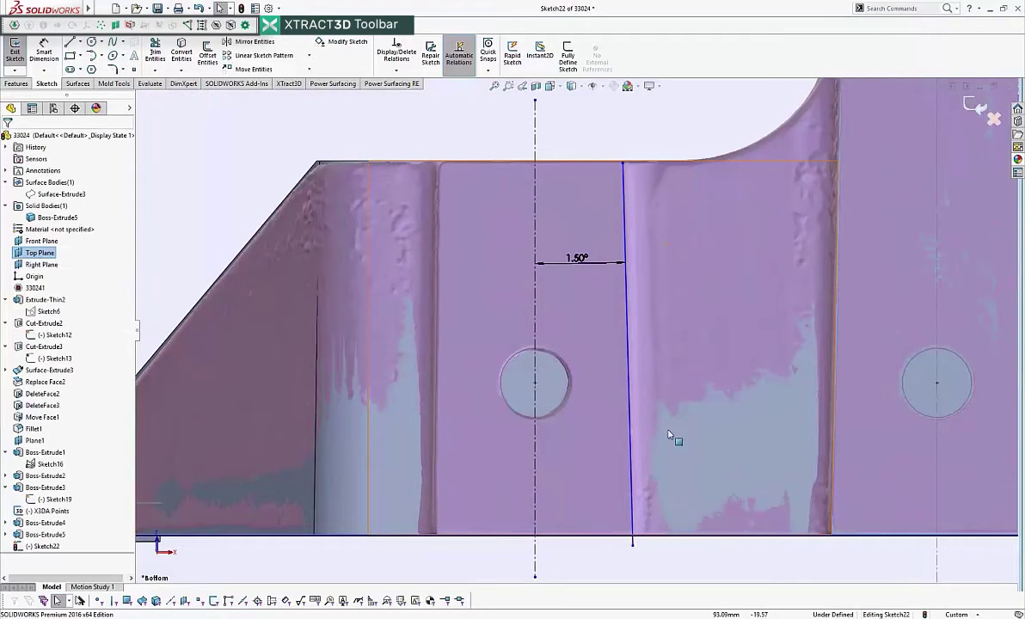
pyautogui.click(535, 291)
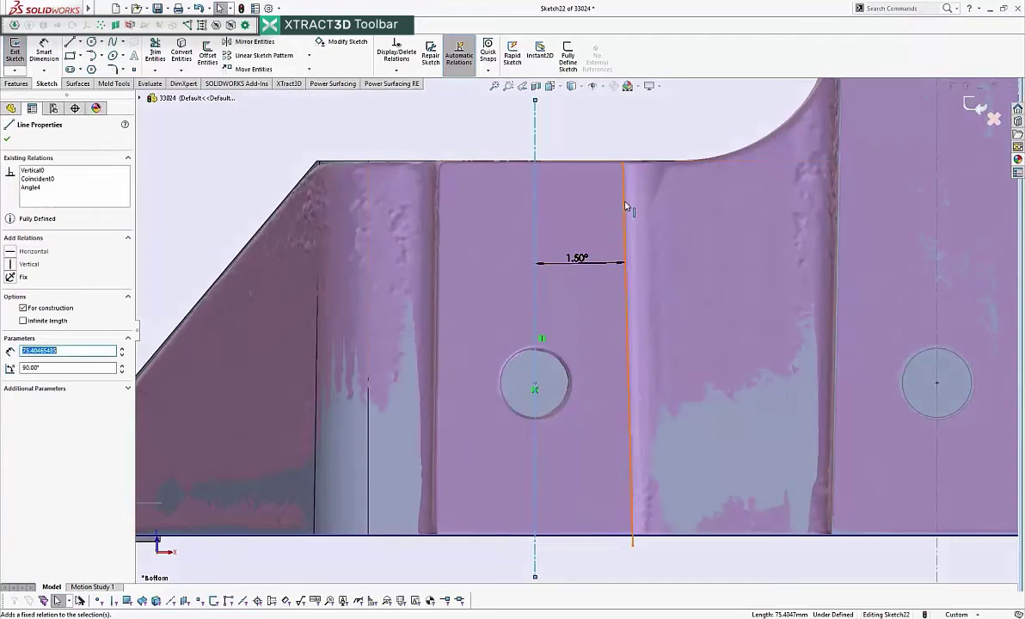
pyautogui.keyDown('ctrl'); pyautogui.click(626, 172); pyautogui.keyUp('ctrl')
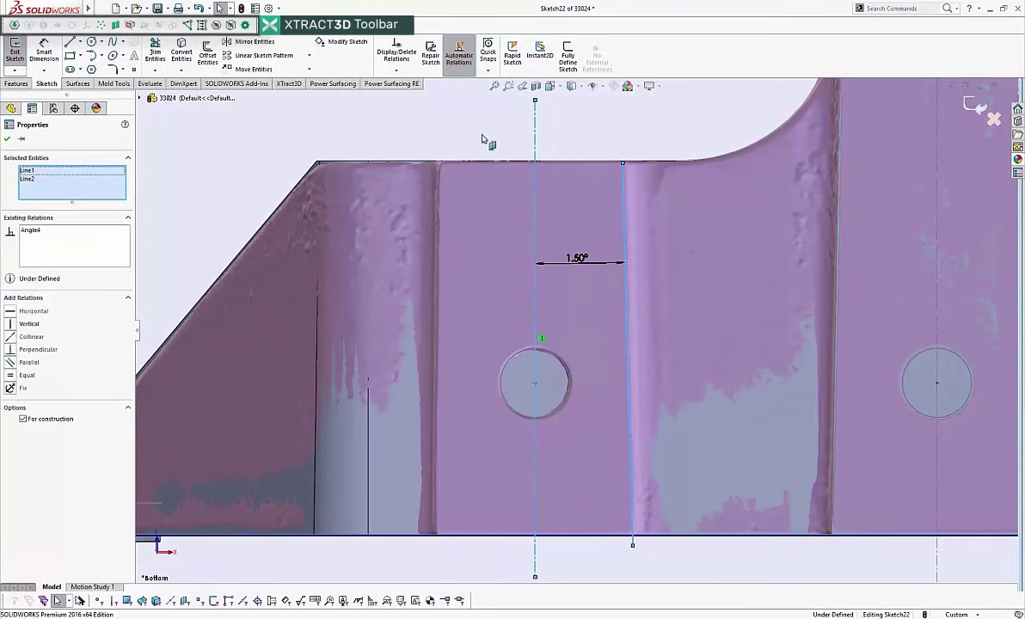
pyautogui.click(250, 42)
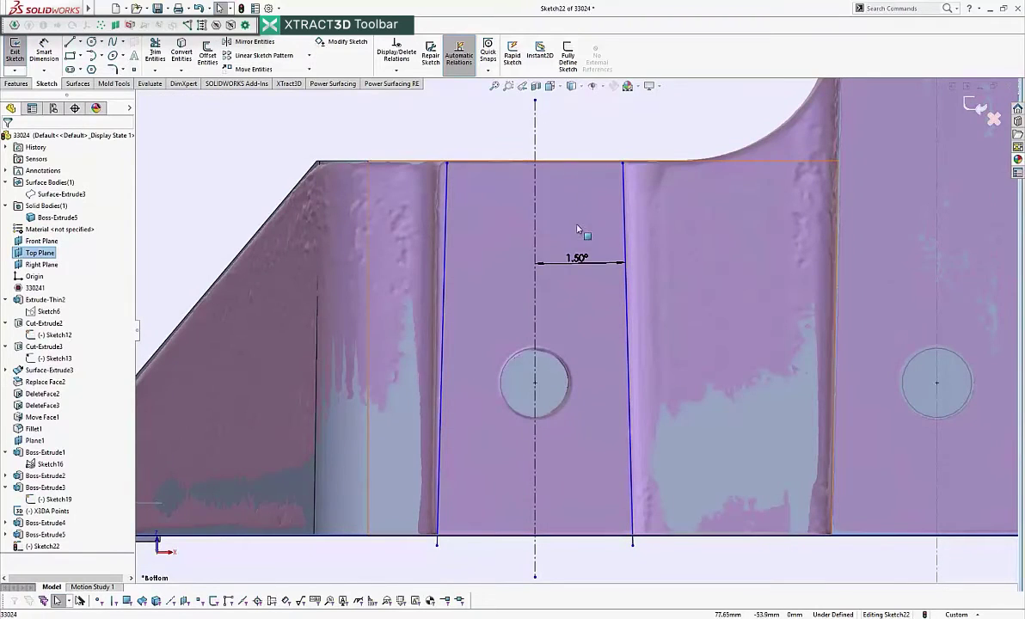
# - Set the slanted side line's angle to the centreline to 1° and move its upper endpoint outward to match the scanned pad's edge
pyautogui.click(578, 260)
pyautogui.doubleClick(577, 263)
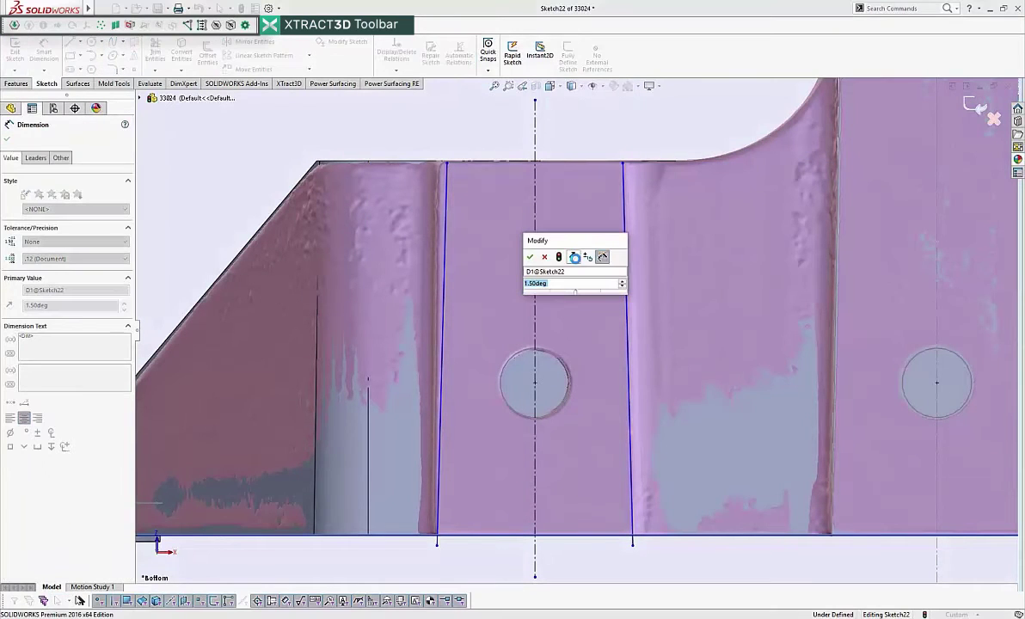
pyautogui.write('1')
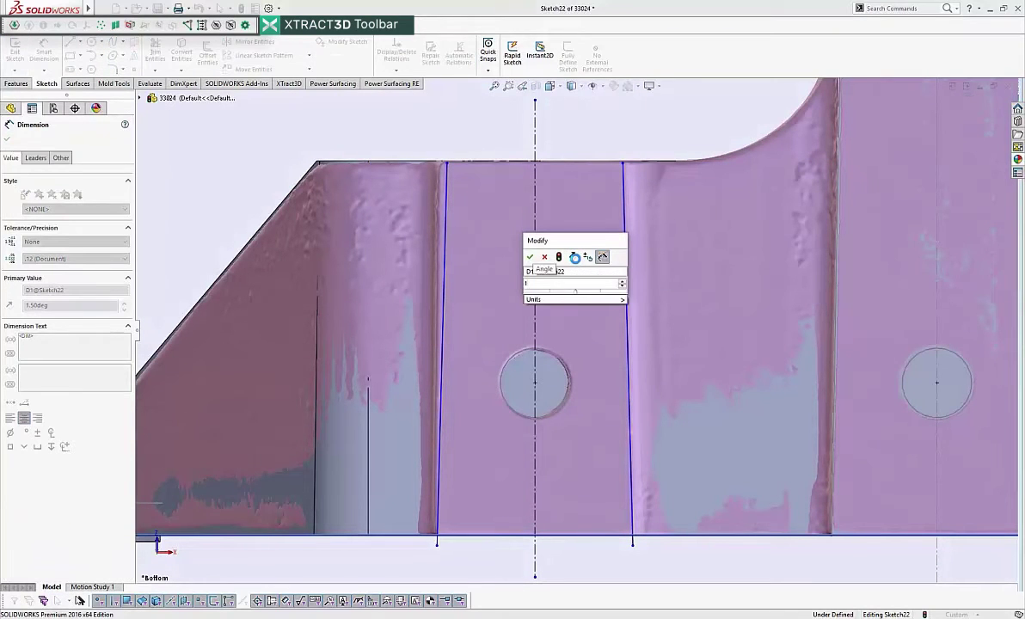
pyautogui.press('Return')
pyautogui.click(578, 136)
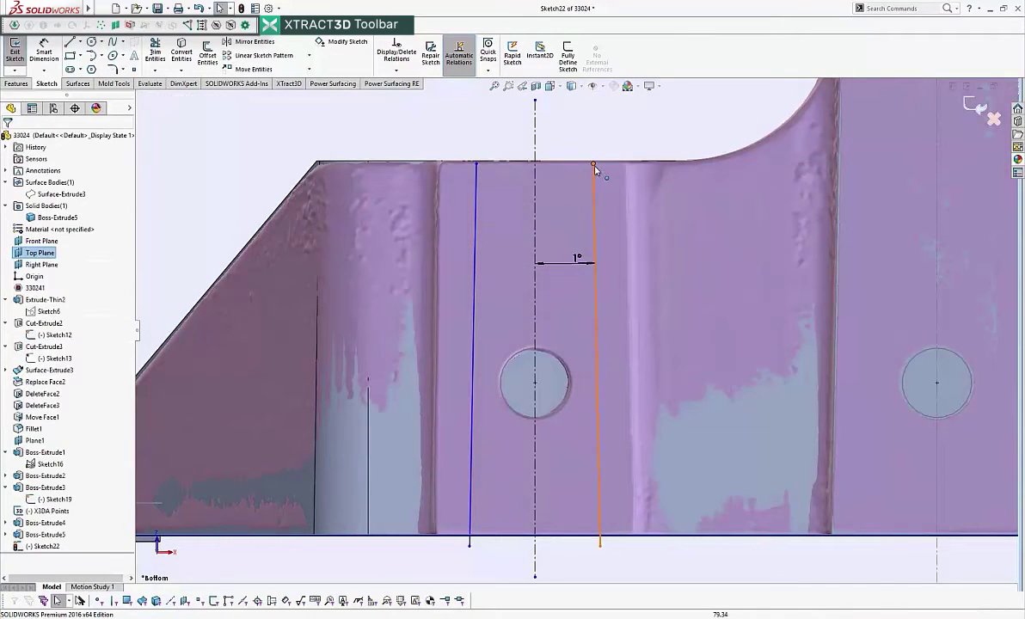
pyautogui.moveTo(596, 169); pyautogui.dragTo(631, 166)
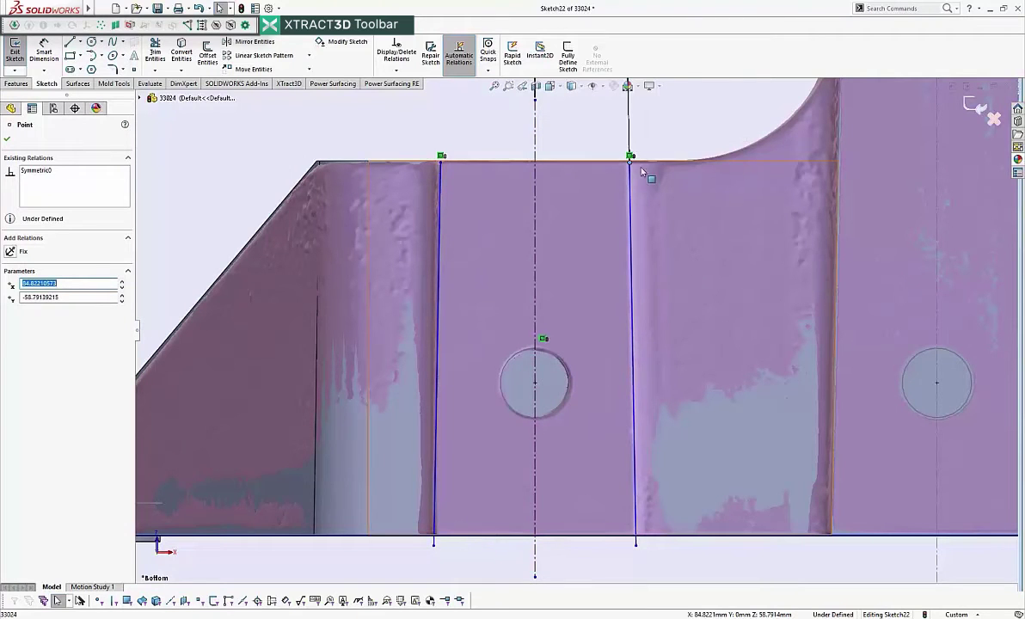
pyautogui.press('Escape')
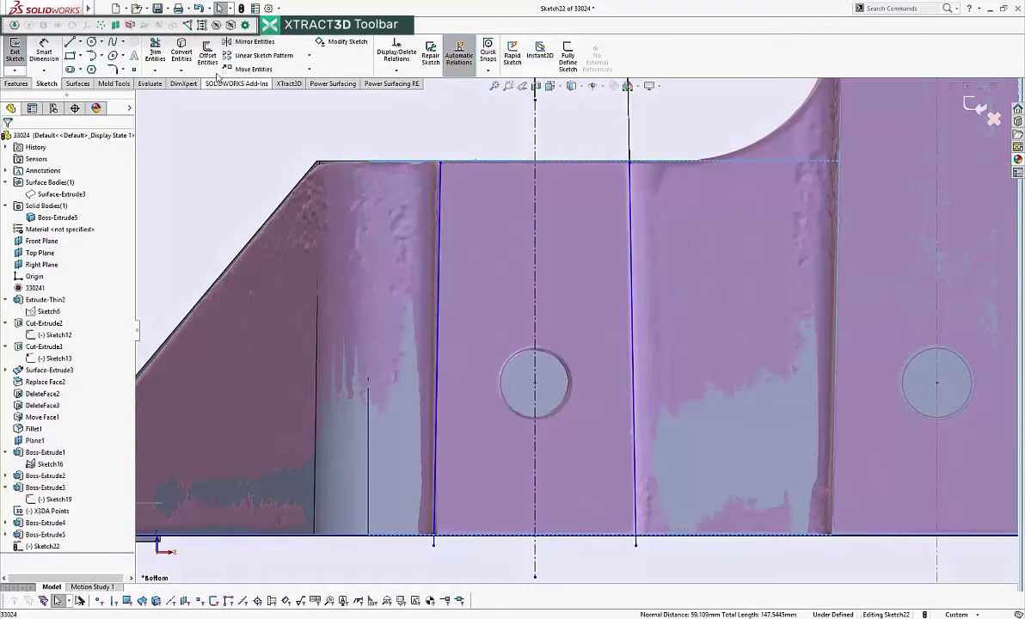
# - Convert the plate's upper and lower edges into sketch lines and bring the slanted side lines' endpoints onto them
pyautogui.click(182, 47)
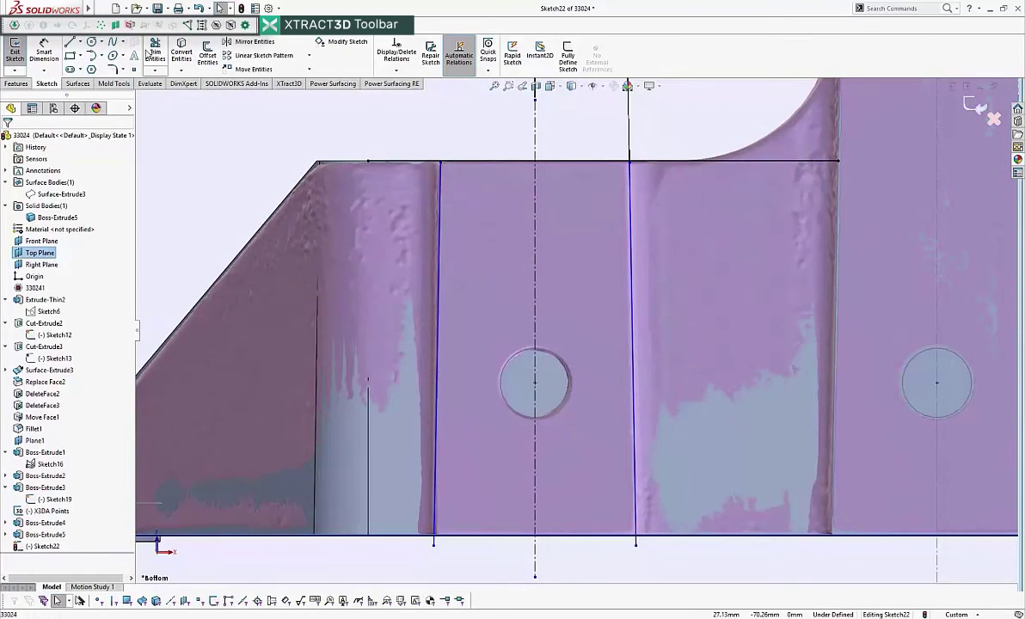
pyautogui.click(155, 71)
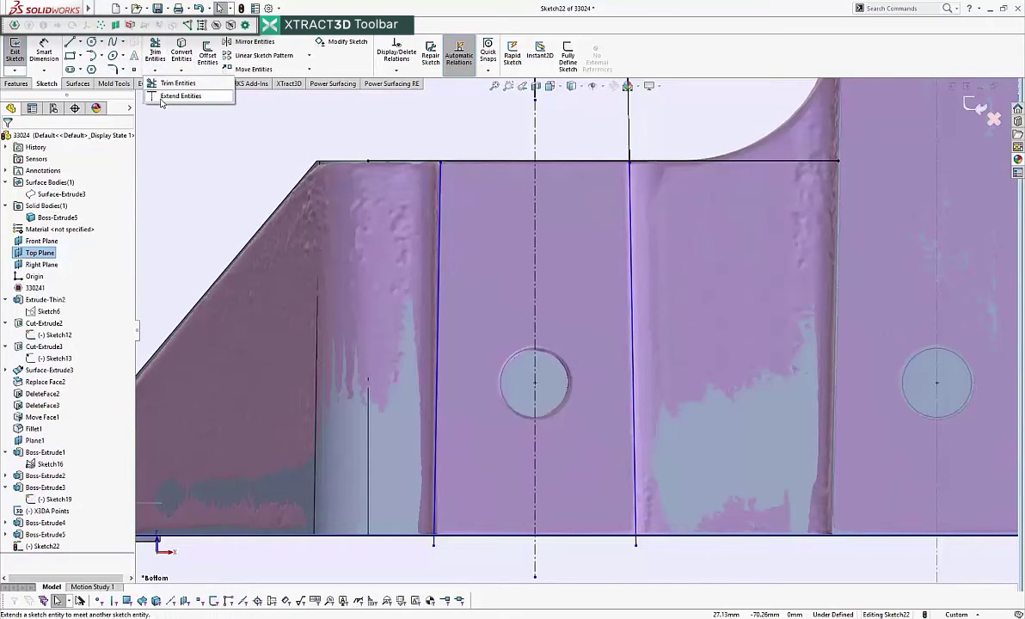
pyautogui.click(165, 96)
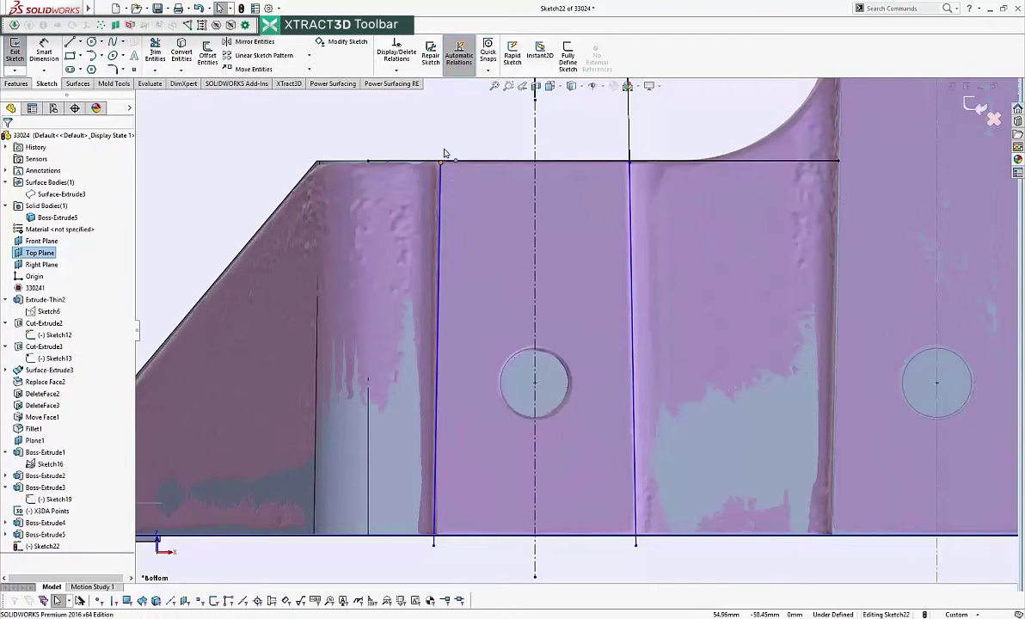
pyautogui.moveTo(441, 161)
pyautogui.mouseDown()
pyautogui.moveTo(442, 124)
pyautogui.moveTo(441, 162)
pyautogui.mouseUp()
pyautogui.click(372, 134)
pyautogui.click(412, 133)
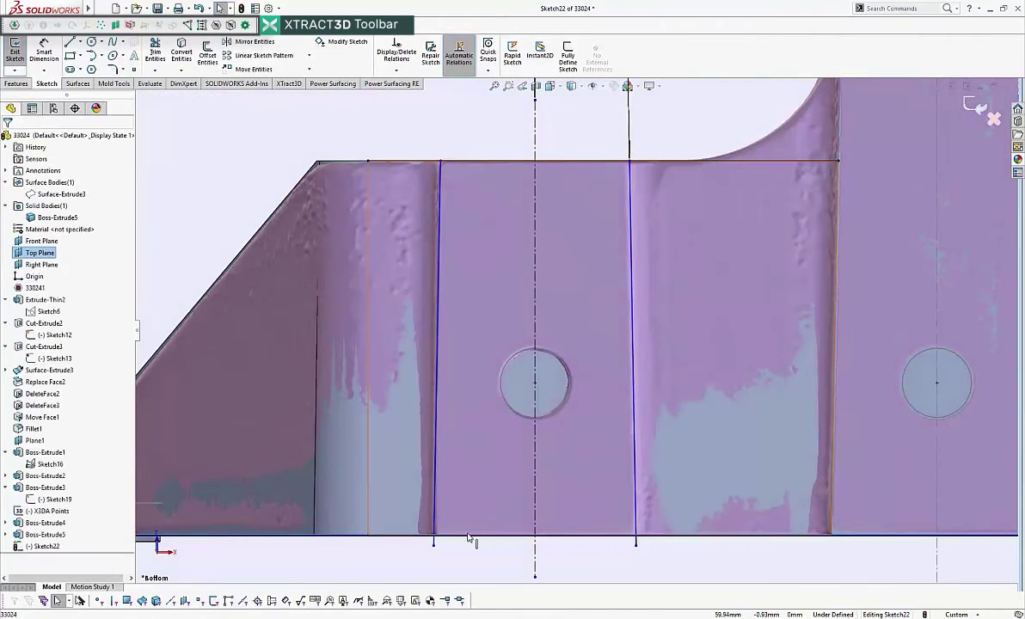
pyautogui.moveTo(434, 545); pyautogui.dragTo(436, 536)
pyautogui.click(449, 570)
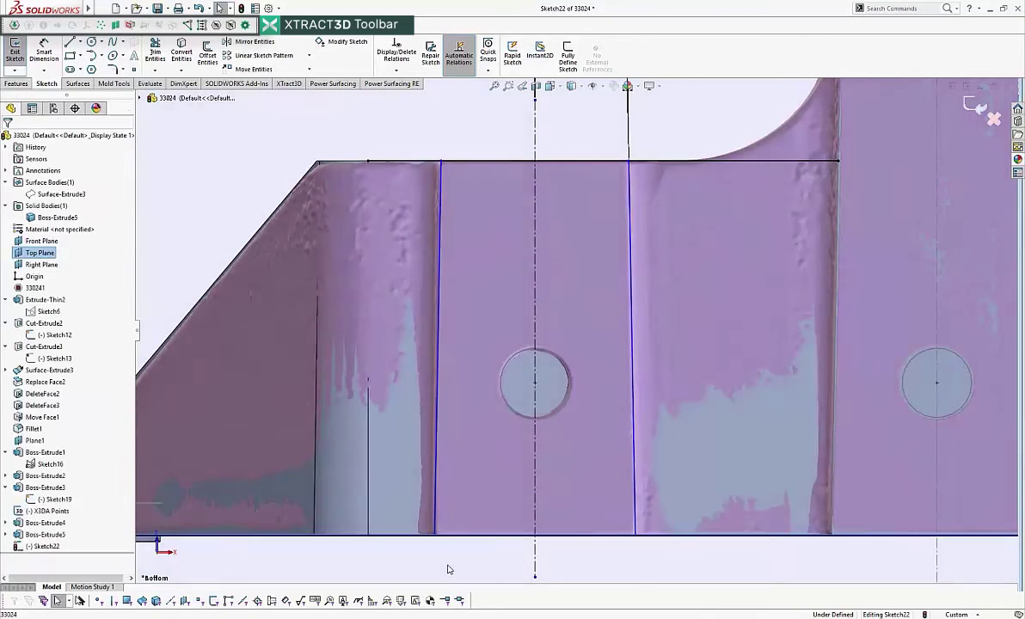
# - Power trim the parts of the converted edge lines that extend beyond the two slanted side lines
pyautogui.click(156, 57)
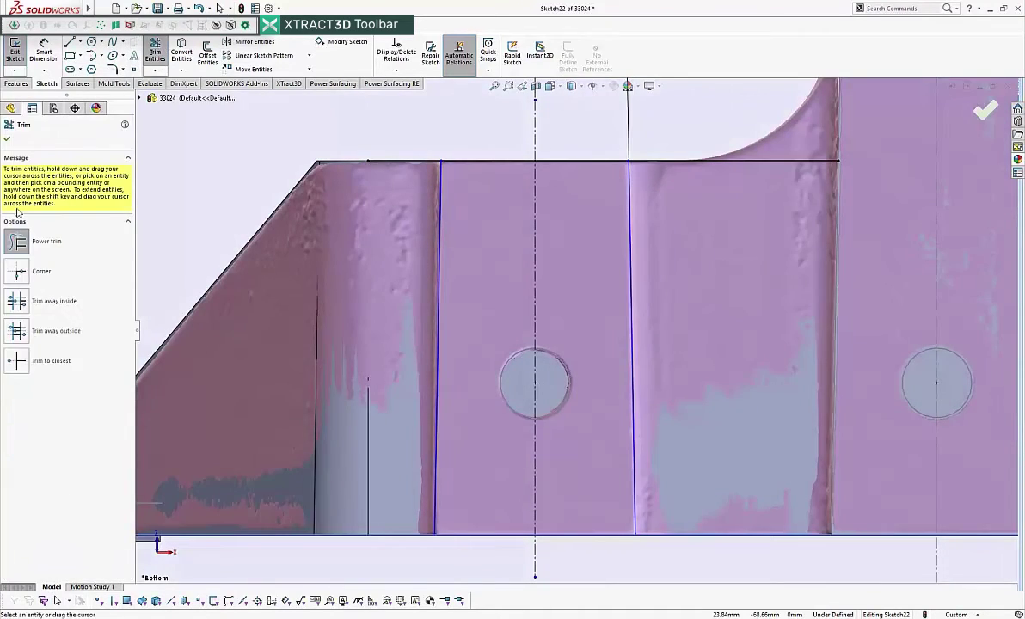
pyautogui.moveTo(376, 134); pyautogui.dragTo(387, 205)
pyautogui.moveTo(647, 127); pyautogui.dragTo(708, 282)
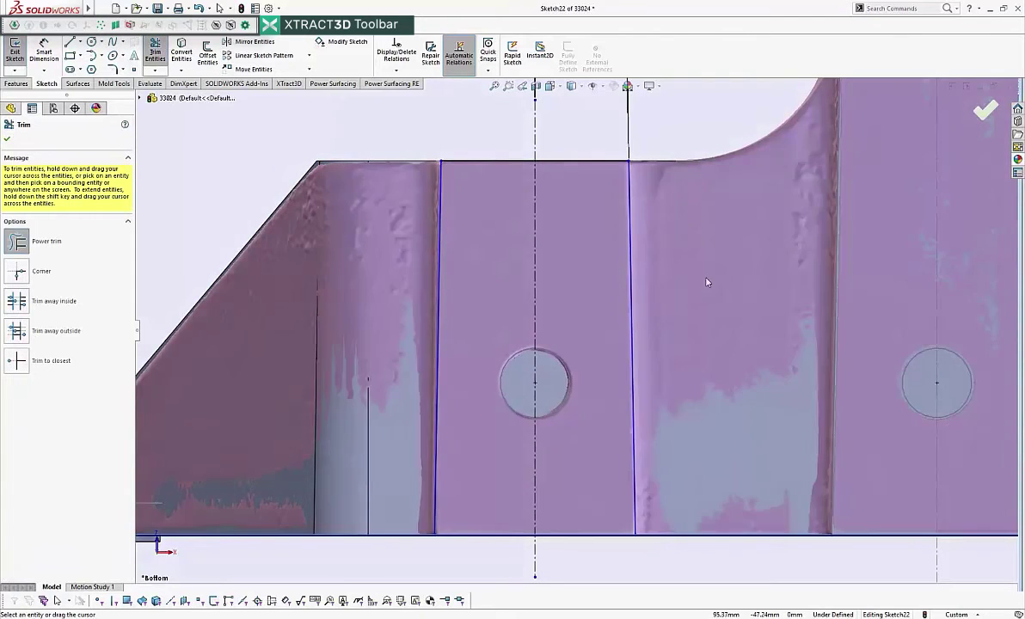
pyautogui.moveTo(398, 550); pyautogui.dragTo(396, 547)
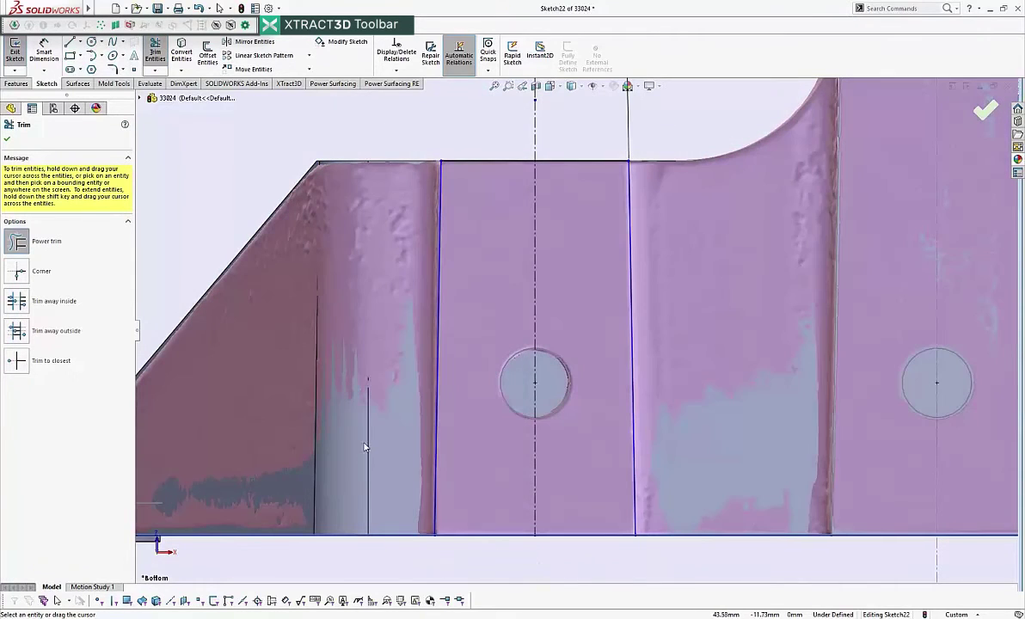
pyautogui.click(8, 141)
# - Dimension the pad profile's base width between the two lower corner points and set it to 31.5 mm
pyautogui.click(40, 253)
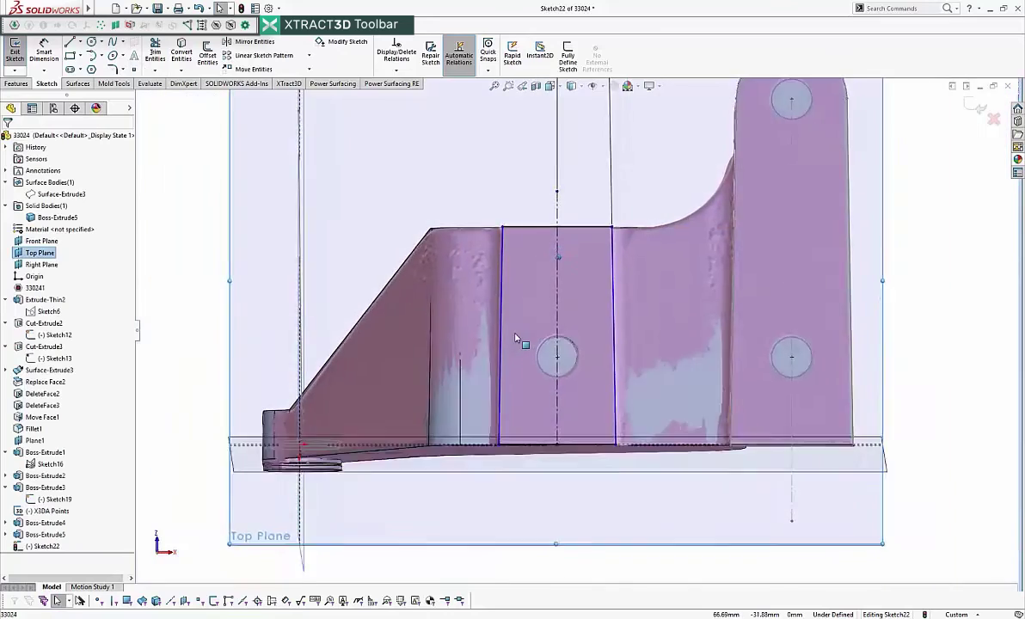
pyautogui.moveTo(516, 338); pyautogui.dragTo(542, 321, button='middle')
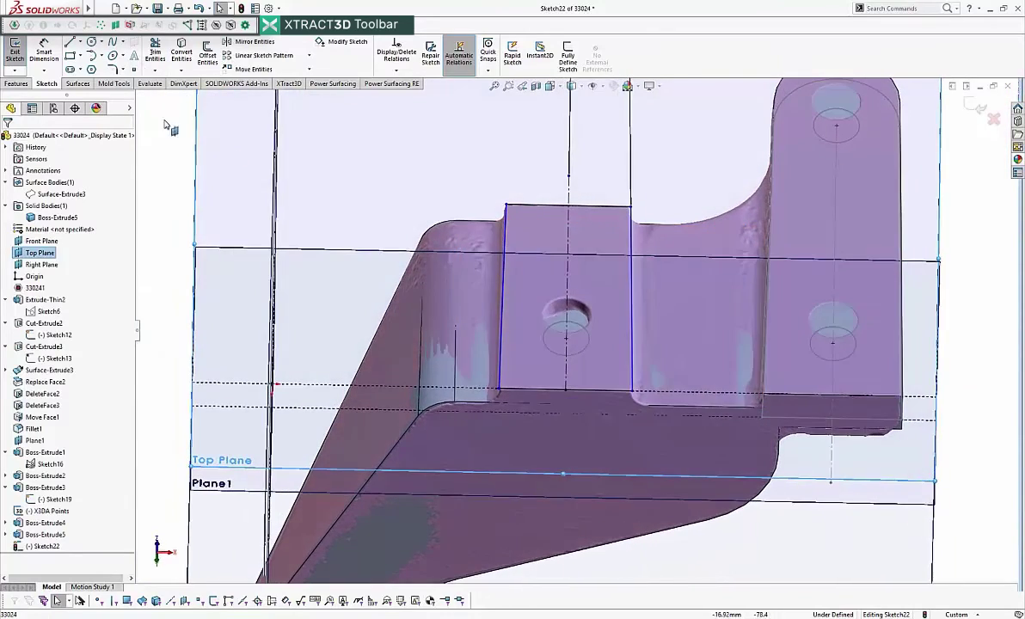
pyautogui.click(42, 51)
pyautogui.click(500, 392)
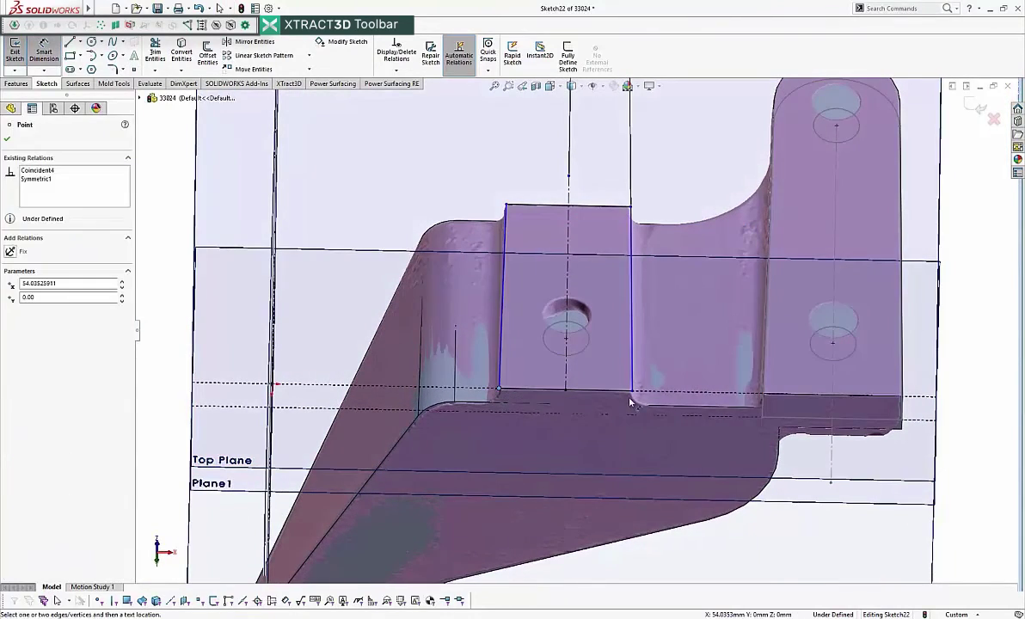
pyautogui.click(634, 395)
pyautogui.hotkey('ctrl', '8')
pyautogui.click(568, 419)
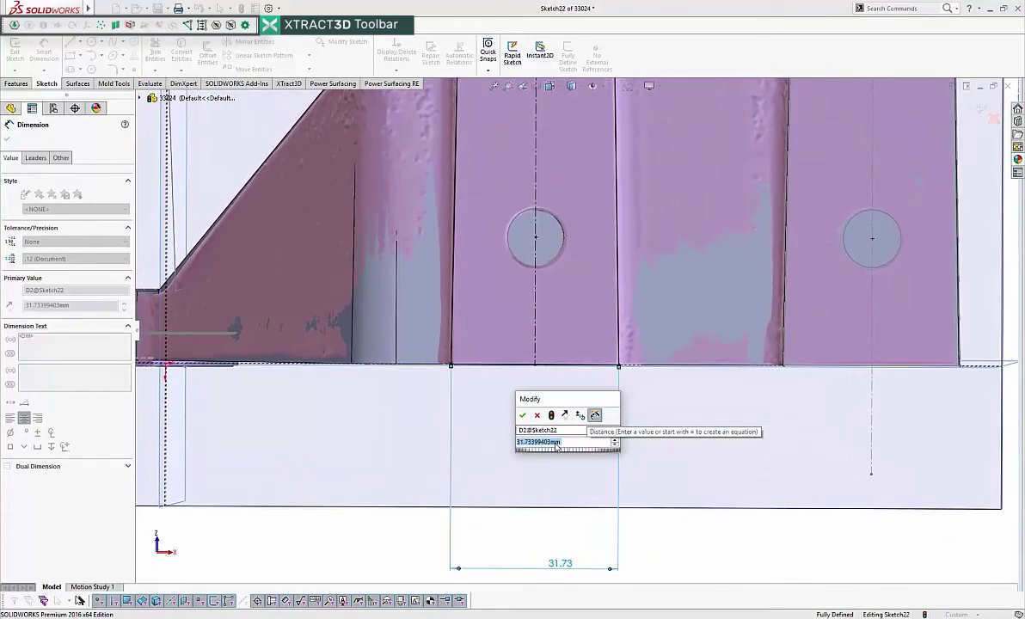
pyautogui.write('31')
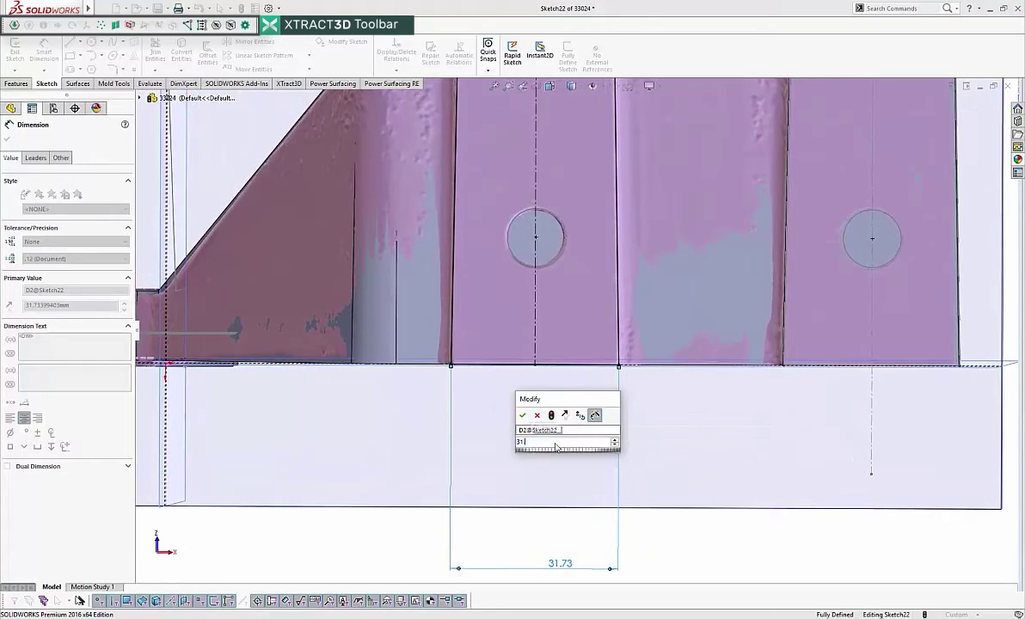
pyautogui.write('.5')
pyautogui.press('Return')
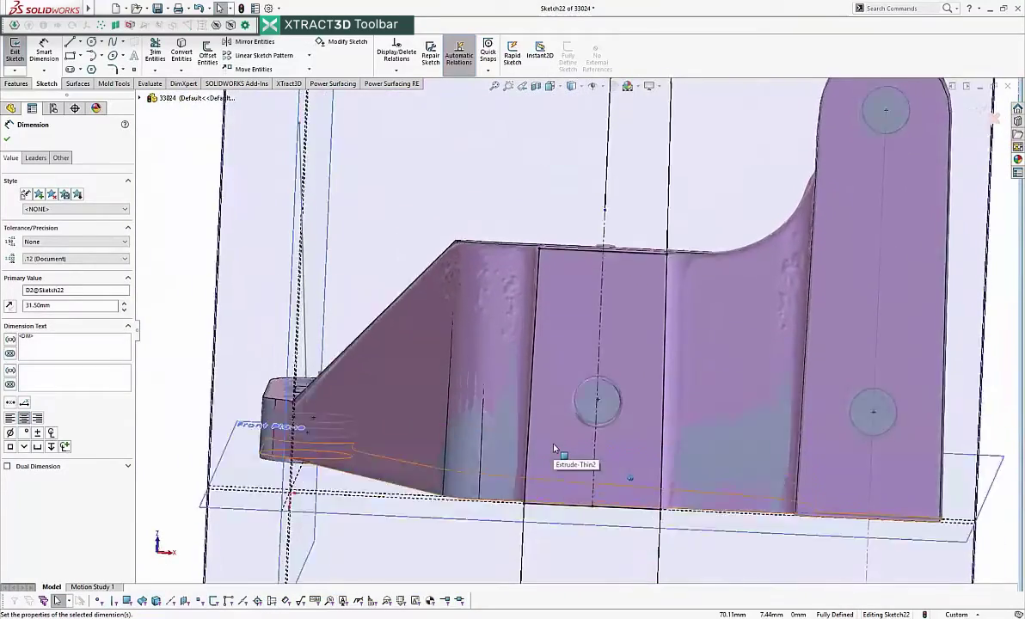
# - Extrude the pad profile as a merged boss with the Up To Next end condition
pyautogui.click(16, 84)
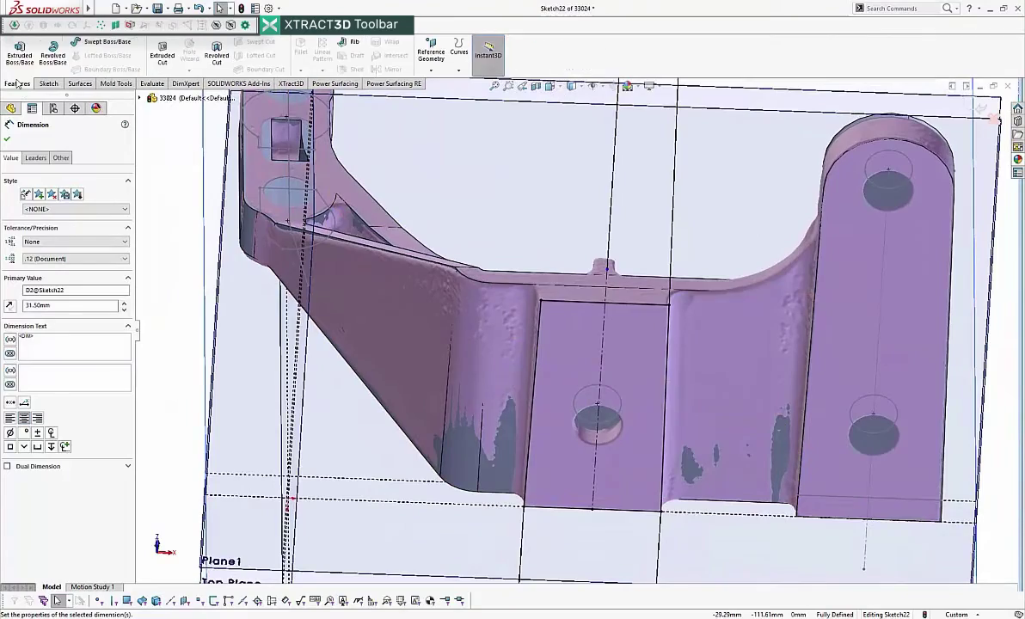
pyautogui.click(19, 53)
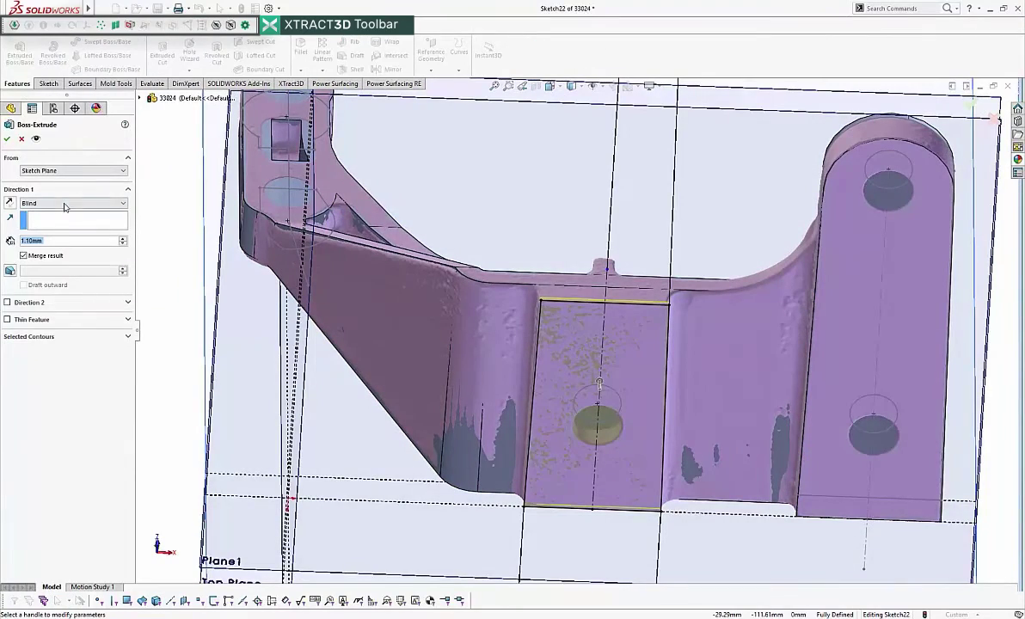
pyautogui.click(64, 204)
pyautogui.click(69, 221)
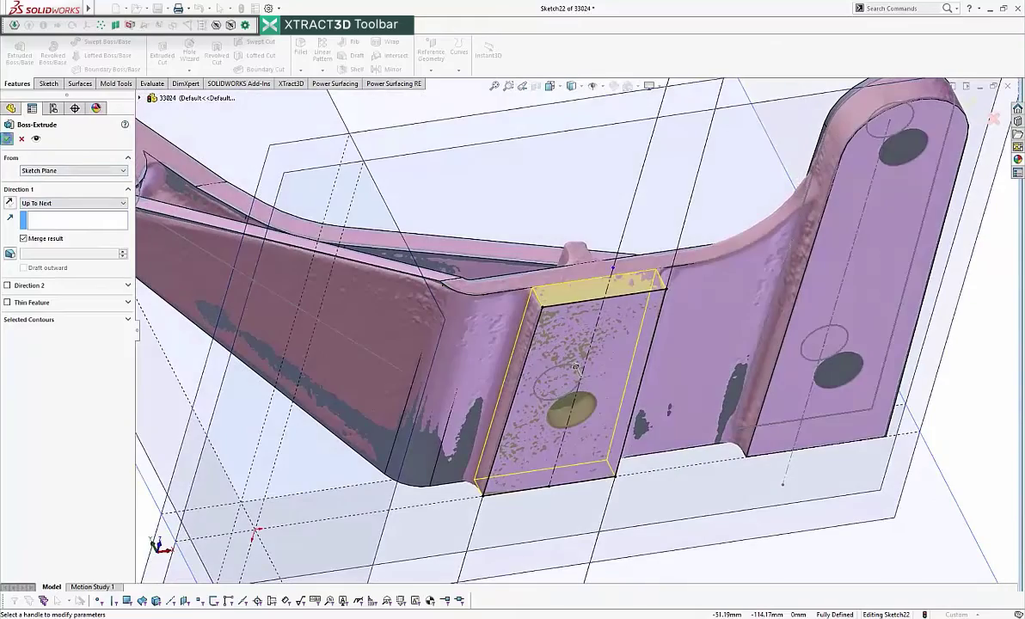
pyautogui.click(7, 138)
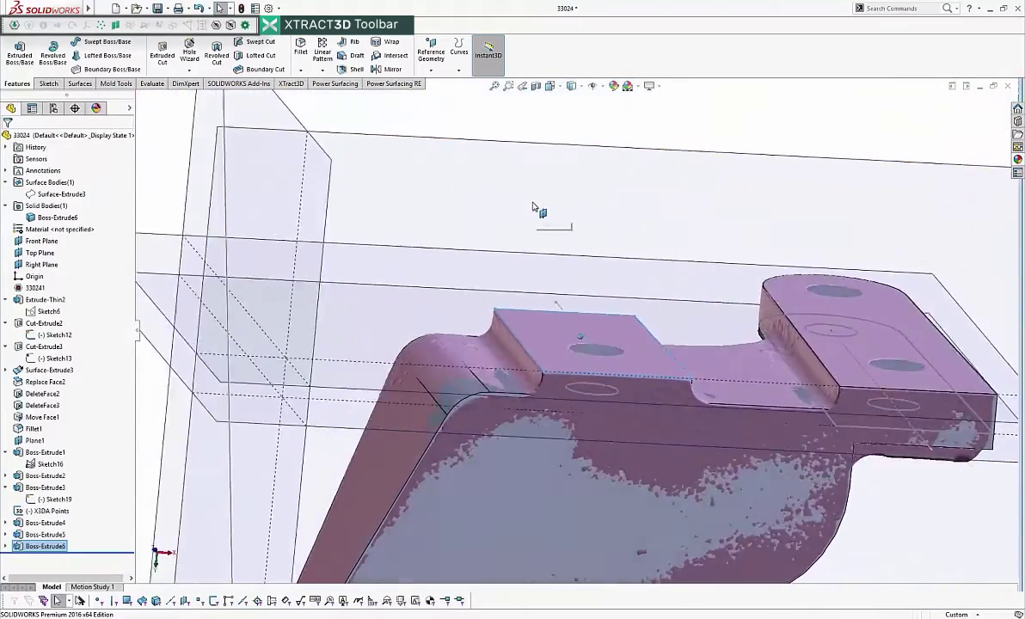
# - Set the base width dimension of the extruded pad's sketch to 31.75 mm
pyautogui.scroll(-5, 530, 370)
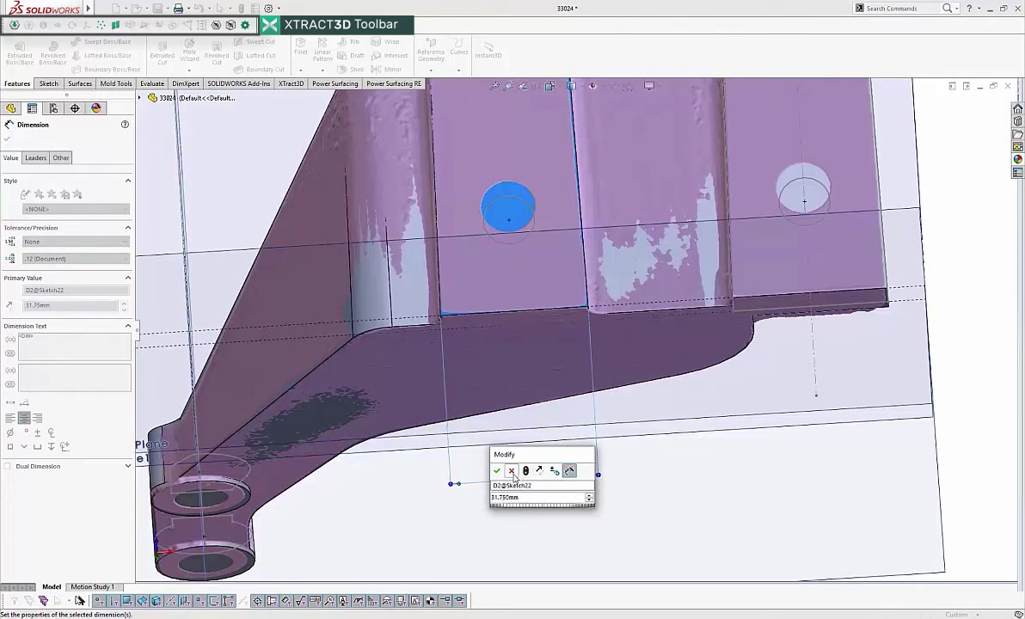
pyautogui.click(499, 474)
pyautogui.click(661, 485)
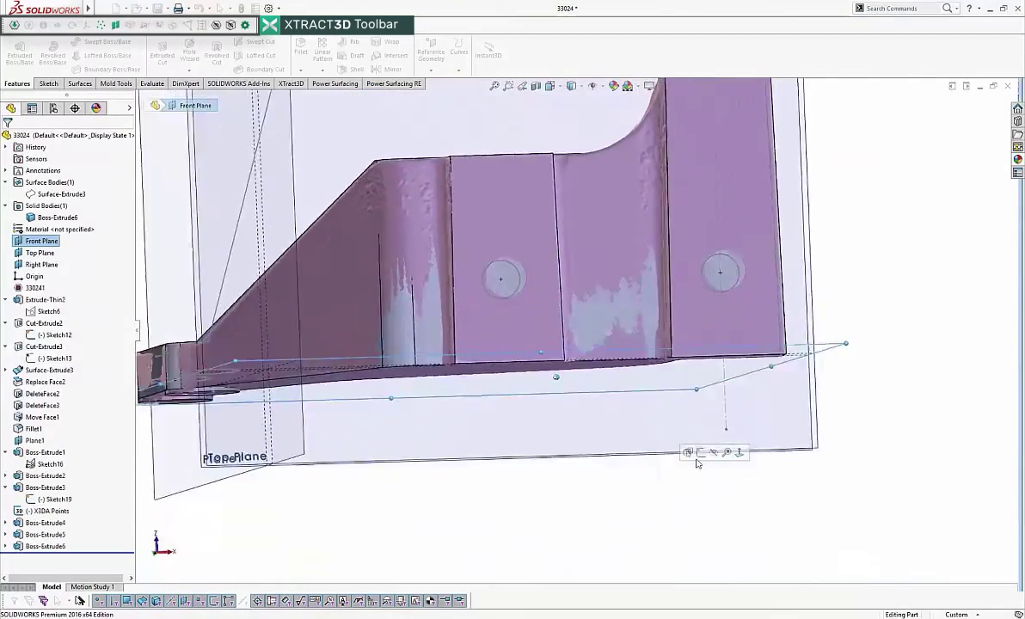
pyautogui.click(698, 462)
# - Fillet the inner corner edge between the long arm and the plate with a symmetric circular radius of 25 mm, checking it against the scan
pyautogui.moveTo(847, 290); pyautogui.dragTo(590, 234, button='middle')
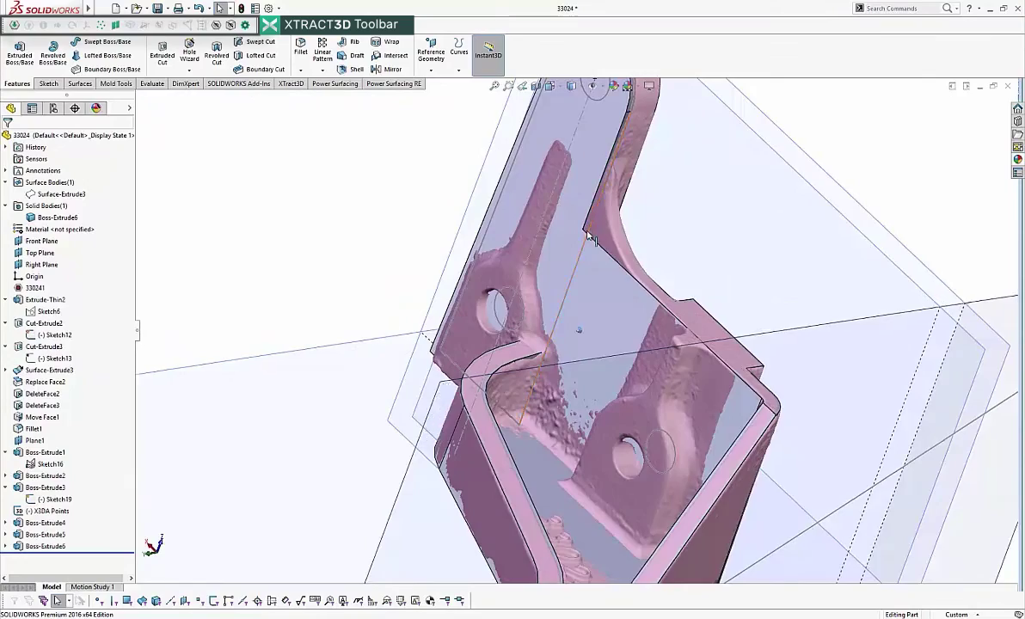
pyautogui.scroll(-3, 590, 234)
pyautogui.click(570, 292)
pyautogui.hotkey('ctrl', '8')
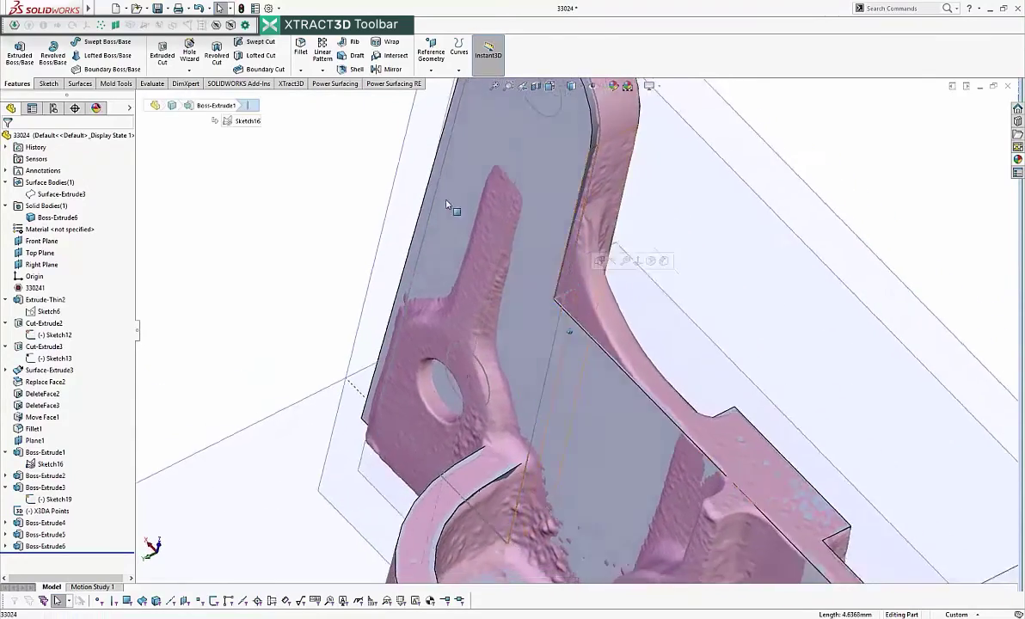
pyautogui.click(301, 48)
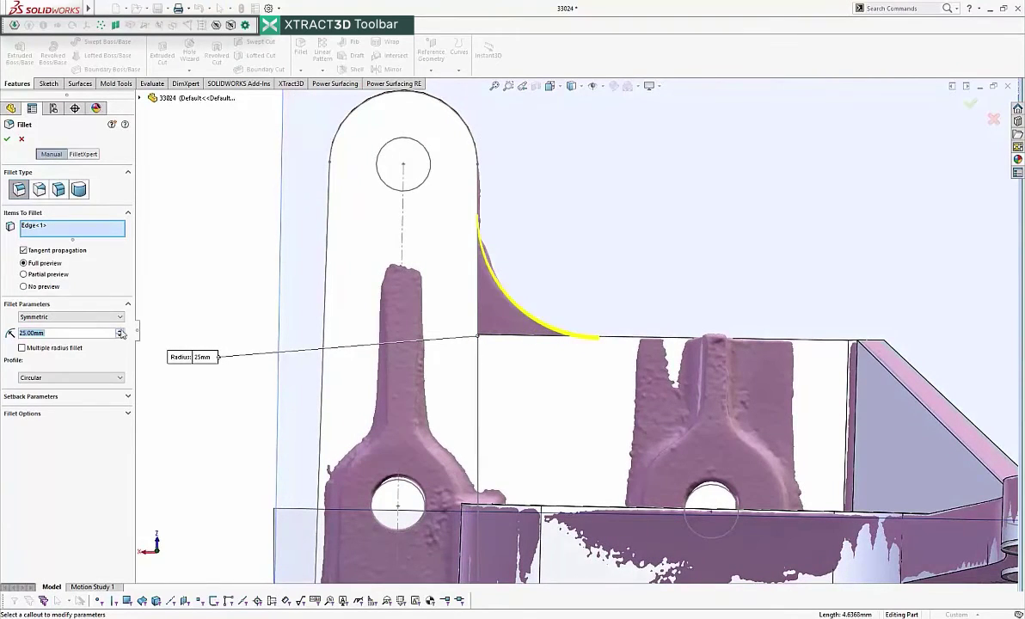
pyautogui.hotkey('ctrl', '8')
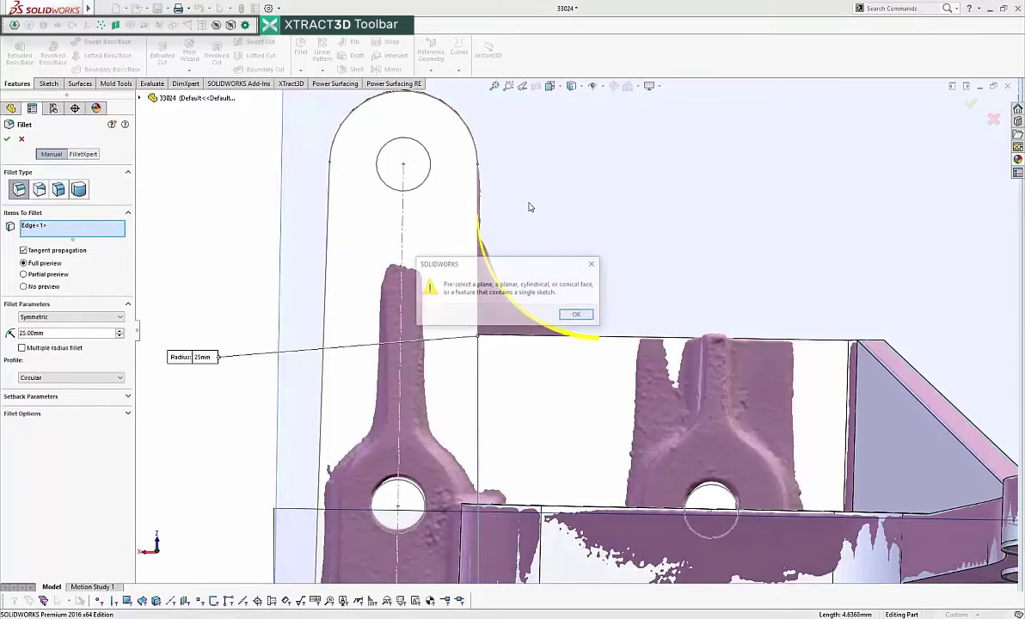
pyautogui.click(580, 314)
pyautogui.hotkey('ctrl', '1')
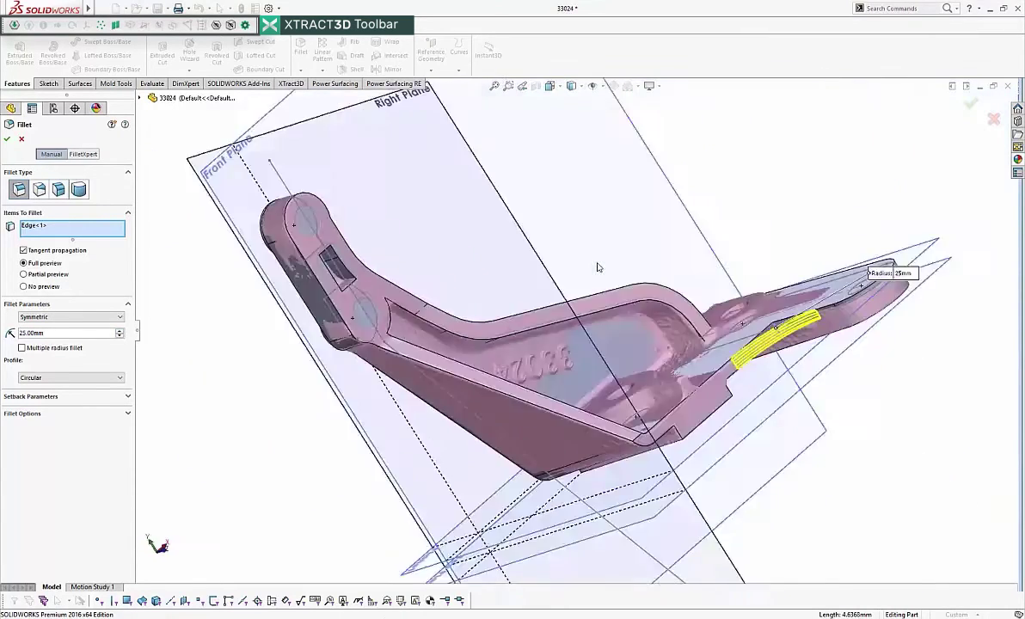
pyautogui.hotkey('ctrl', '4')
pyautogui.hotkey('ctrl', '5')
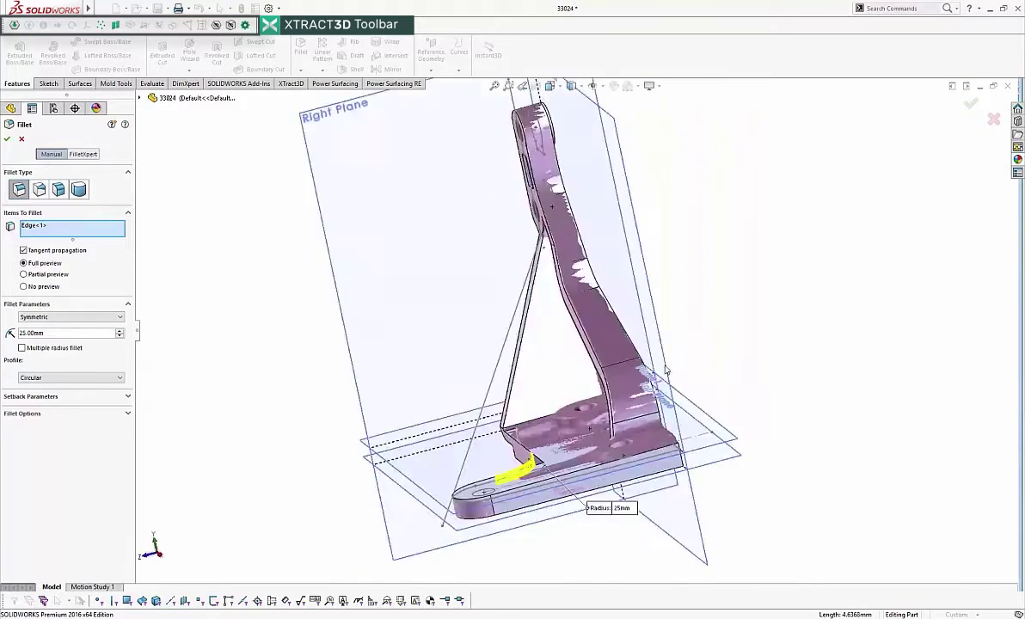
pyautogui.scroll(-6, 696, 412)
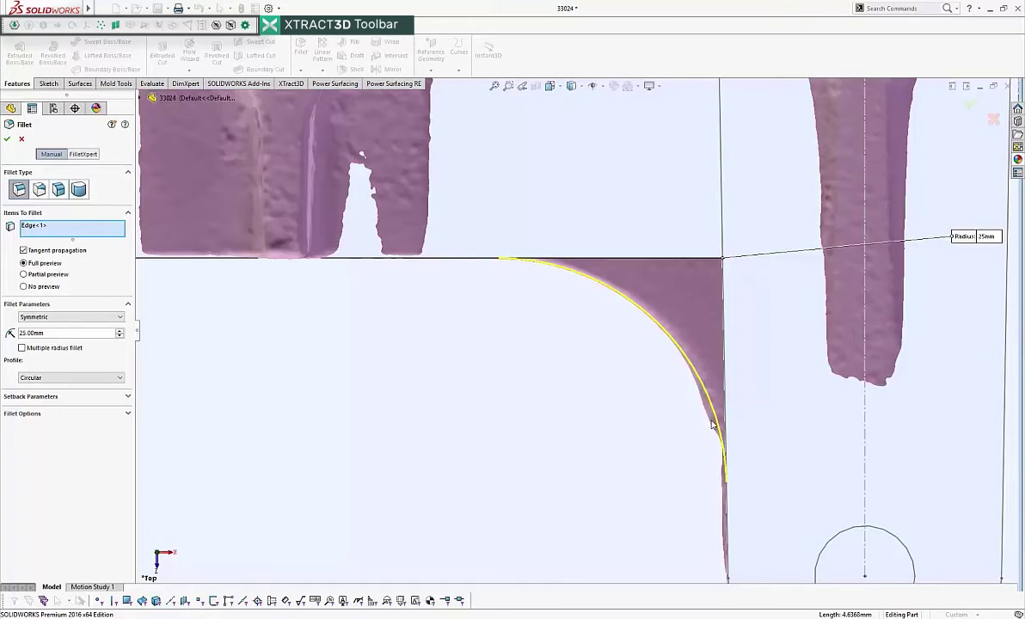
pyautogui.scroll(2, 675, 396)
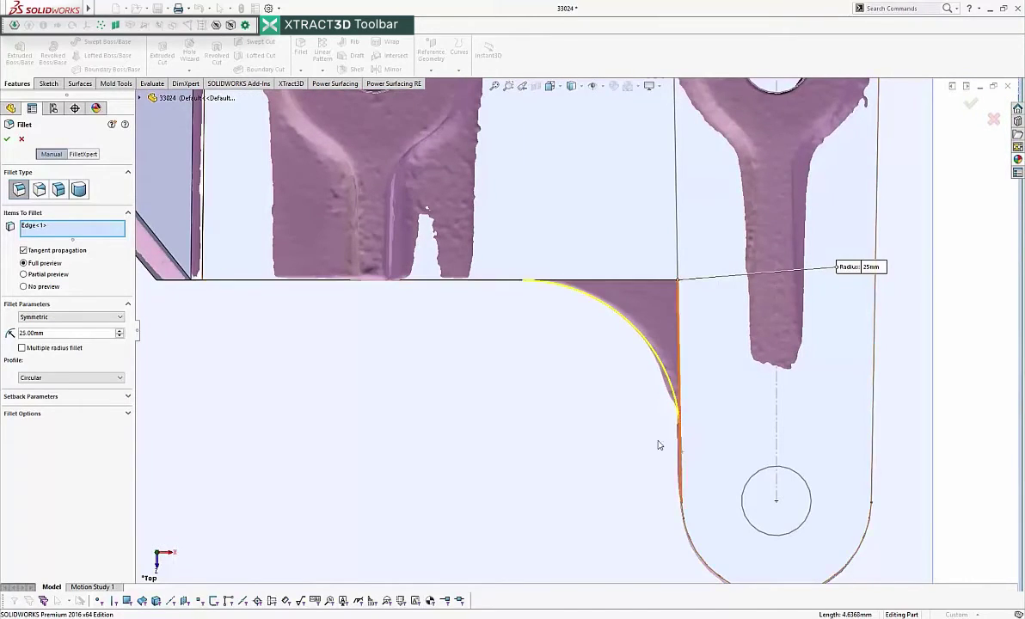
# - Start a sketch on the Right Plane and switch on the scan mesh cross-section
pyautogui.click(471, 430)
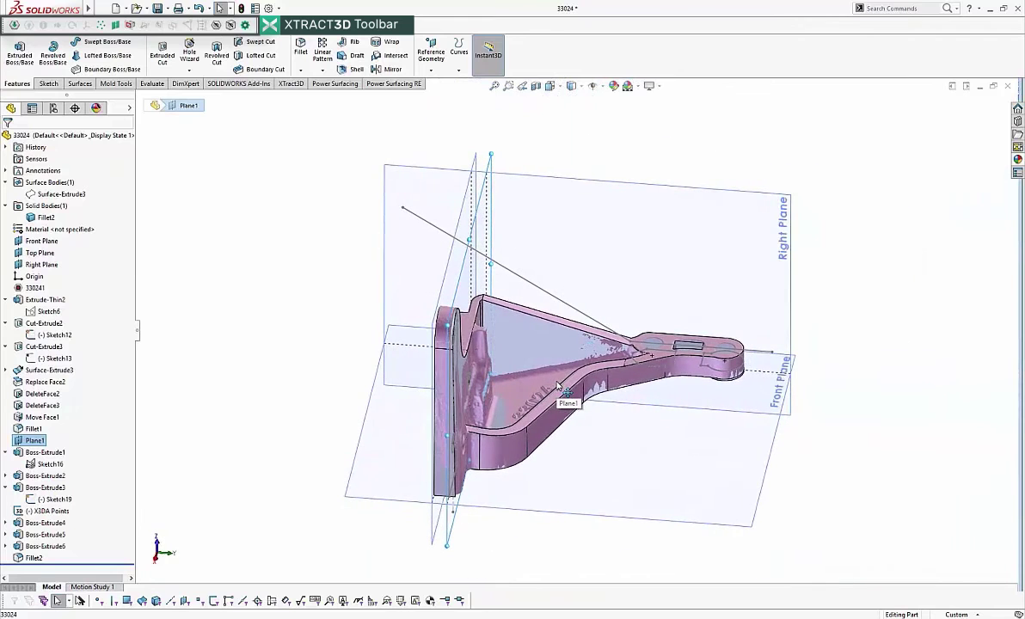
pyautogui.click(552, 178)
pyautogui.click(49, 83)
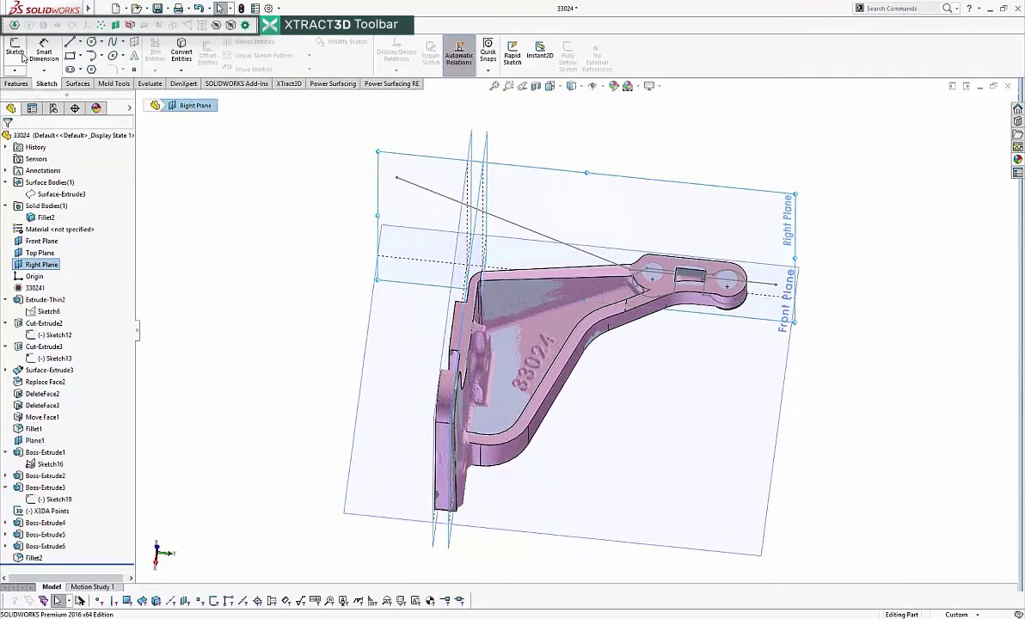
pyautogui.click(21, 53)
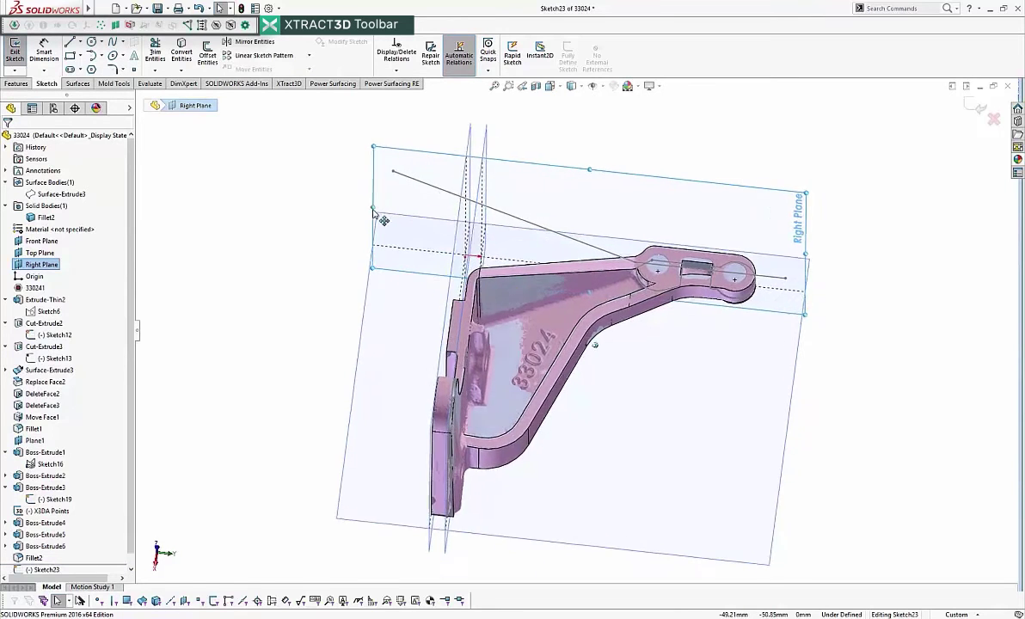
pyautogui.click(131, 27)
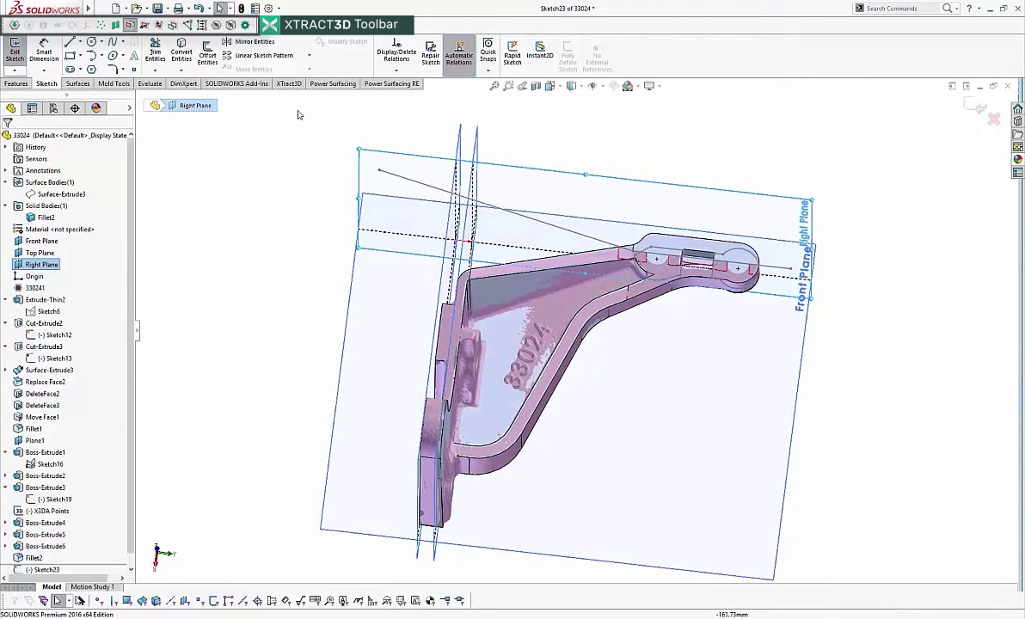
# - Move the scan cross-section plane away from the Right Plane until it cuts through the base plate and the curved rim
pyautogui.moveTo(578, 331); pyautogui.dragTo(589, 363, button='middle')
pyautogui.click(145, 26)
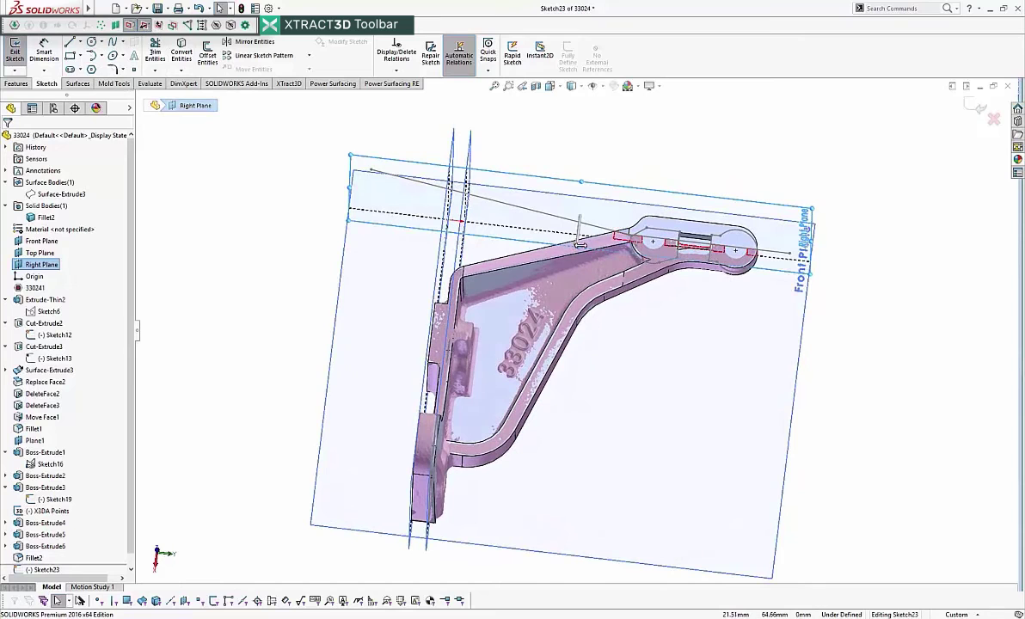
pyautogui.moveTo(577, 248); pyautogui.dragTo(574, 390)
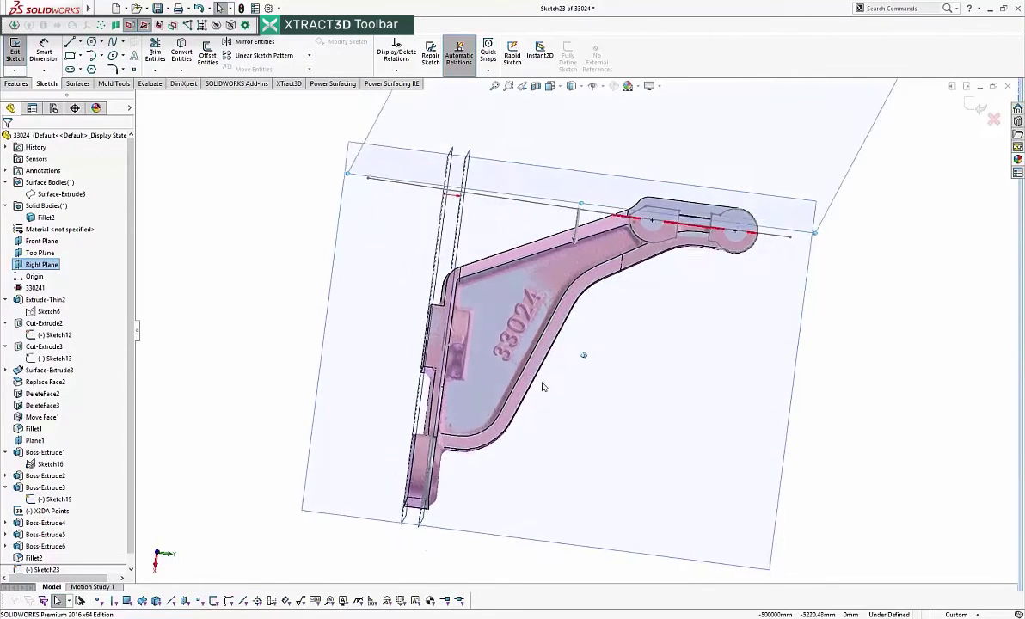
pyautogui.moveTo(580, 266); pyautogui.dragTo(568, 274, button='middle')
pyautogui.moveTo(567, 273); pyautogui.dragTo(542, 378)
# - Examine the offset scan section outline against the bracket's base plate and rim from several viewing directions
pyautogui.press('Left')
pyautogui.press('Left')
pyautogui.press('Left')
pyautogui.press('Left')
pyautogui.press('Left')
pyautogui.press('Left')
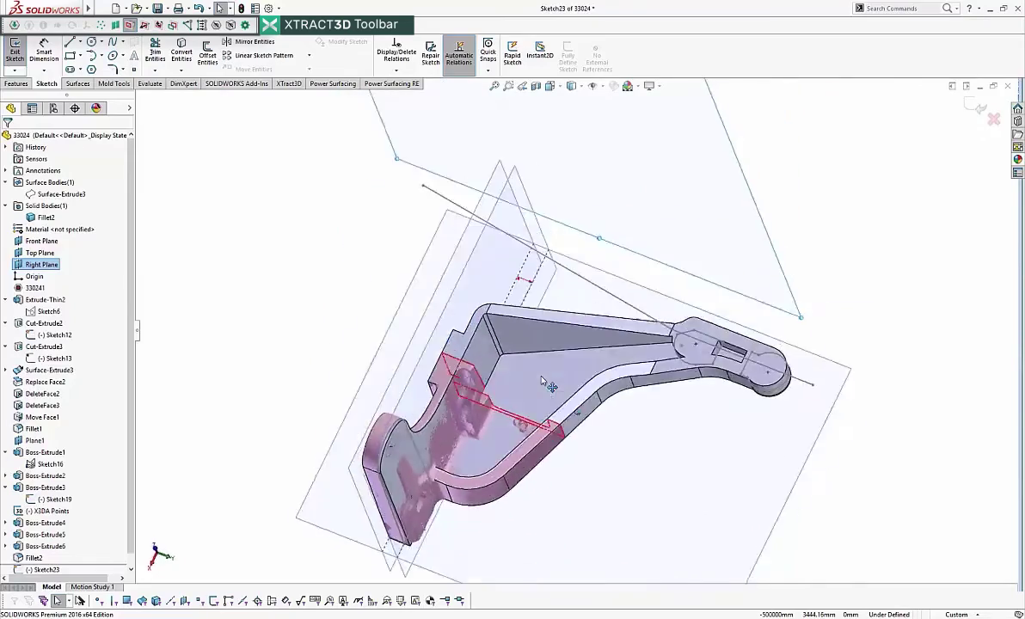
pyautogui.moveTo(544, 381); pyautogui.dragTo(431, 291, button='middle')
pyautogui.scroll(-5, 412, 273)
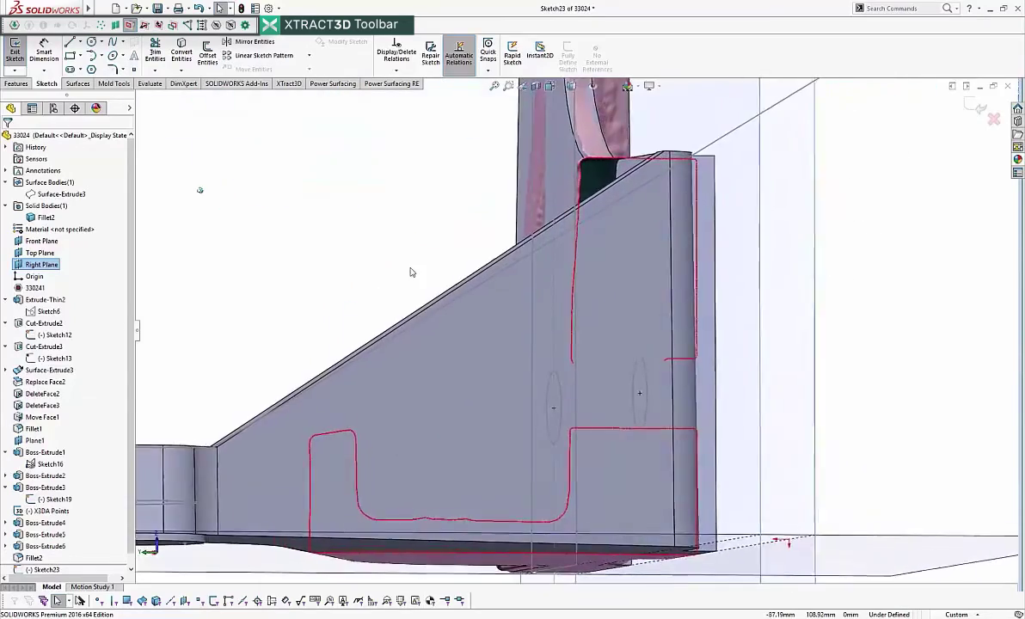
pyautogui.press('Right')
pyautogui.press('Right')
pyautogui.press('Right')
pyautogui.press('Left')
pyautogui.press('Left')
pyautogui.press('Left')
pyautogui.press('Left')
pyautogui.press('Left')
pyautogui.press('Left')
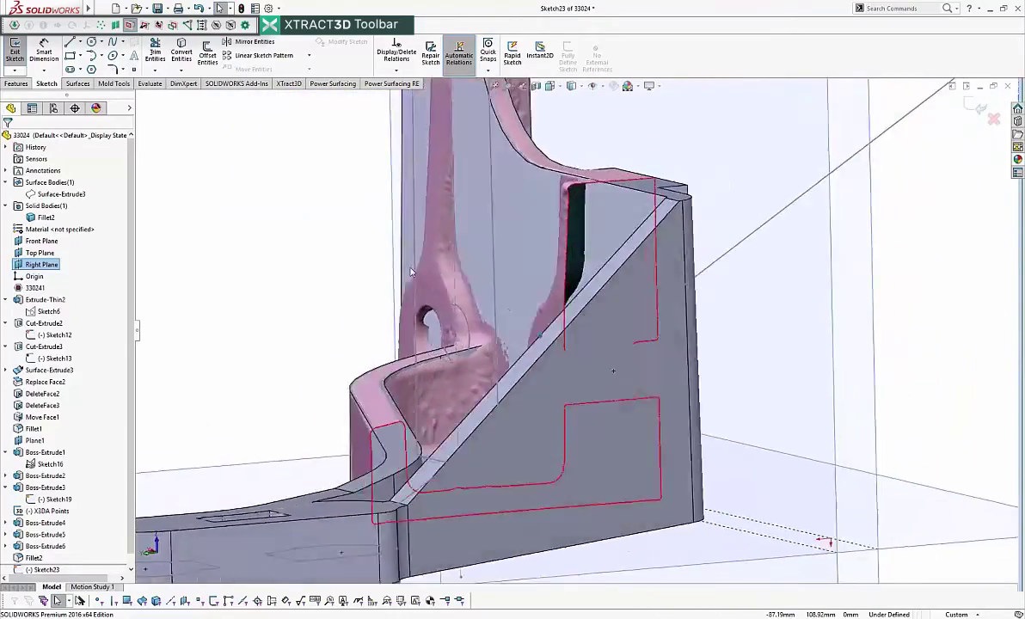
pyautogui.press('Left')
pyautogui.press('Left')
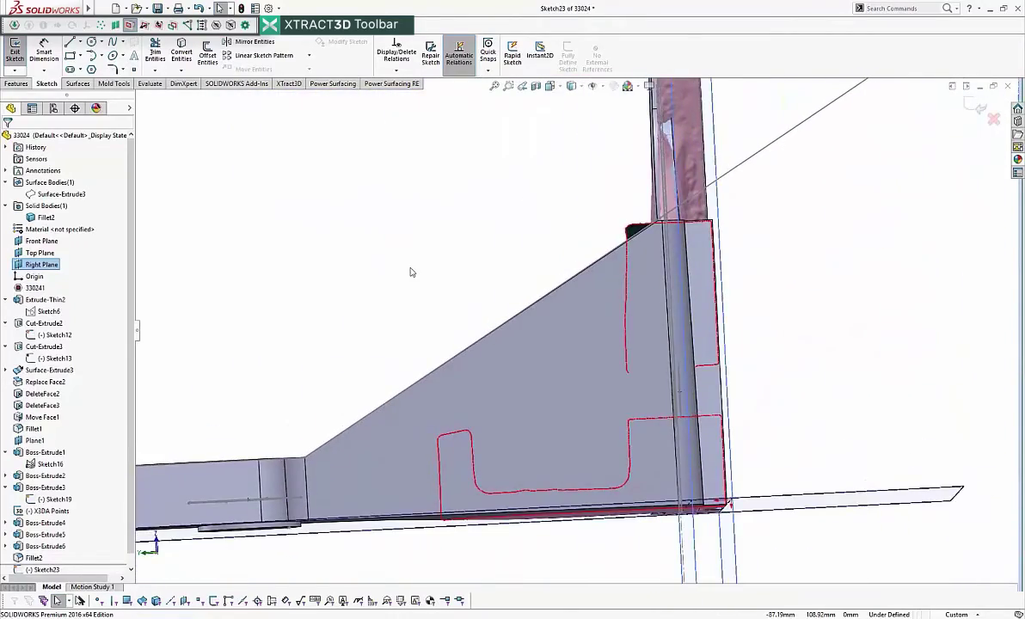
pyautogui.press('Left')
pyautogui.press('Left')
pyautogui.press('Left')
pyautogui.press('Left')
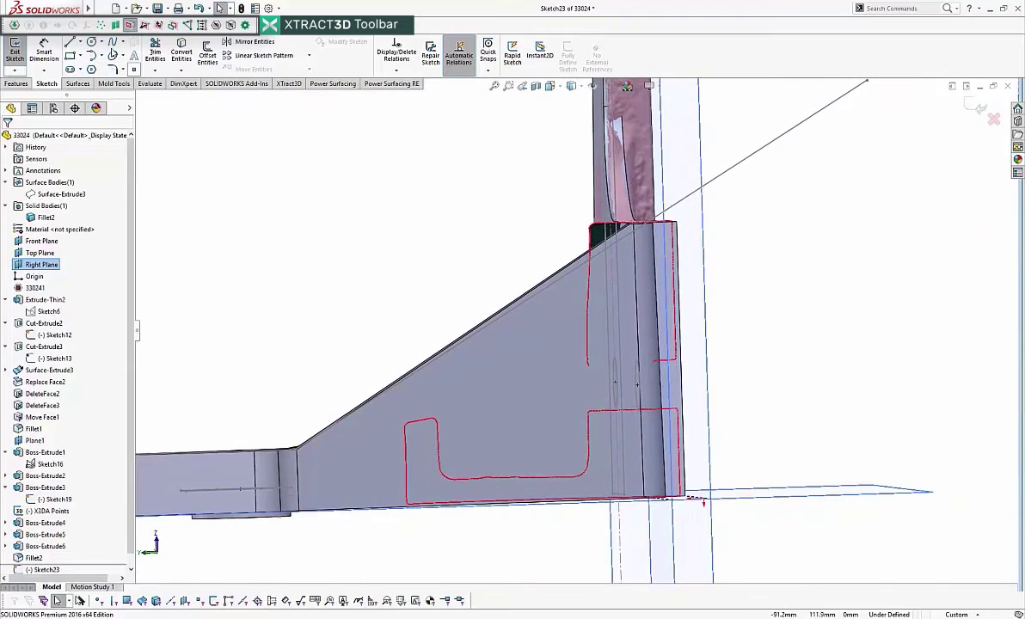
# - Shrink the oversized display border of the Right Plane back to roughly the size of the bracket
pyautogui.click(75, 43)
pyautogui.hotkey('ctrl', '8')
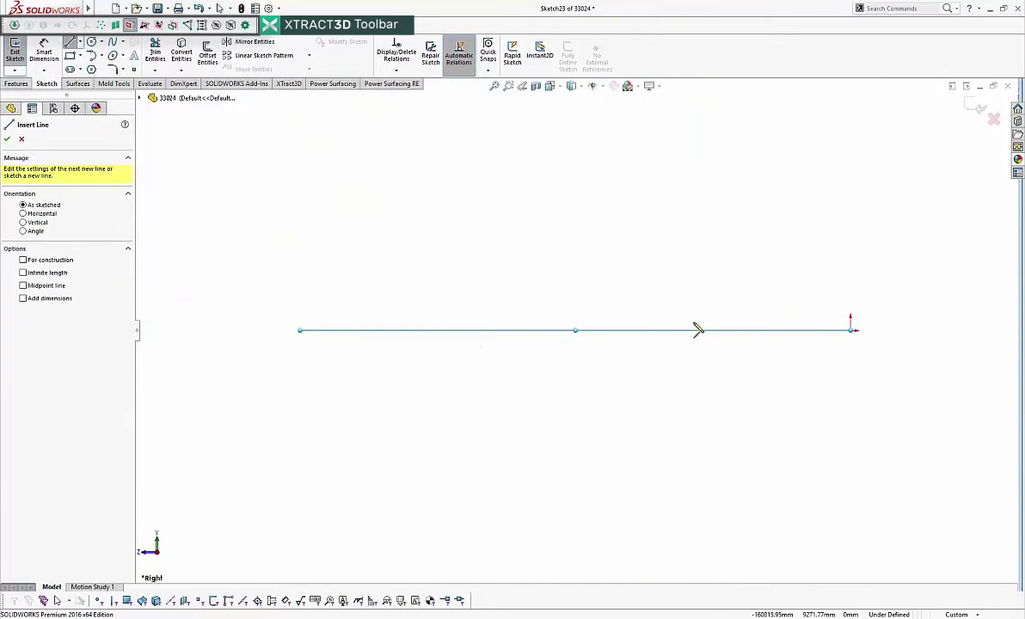
pyautogui.rightClick(792, 330)
pyautogui.click(820, 334)
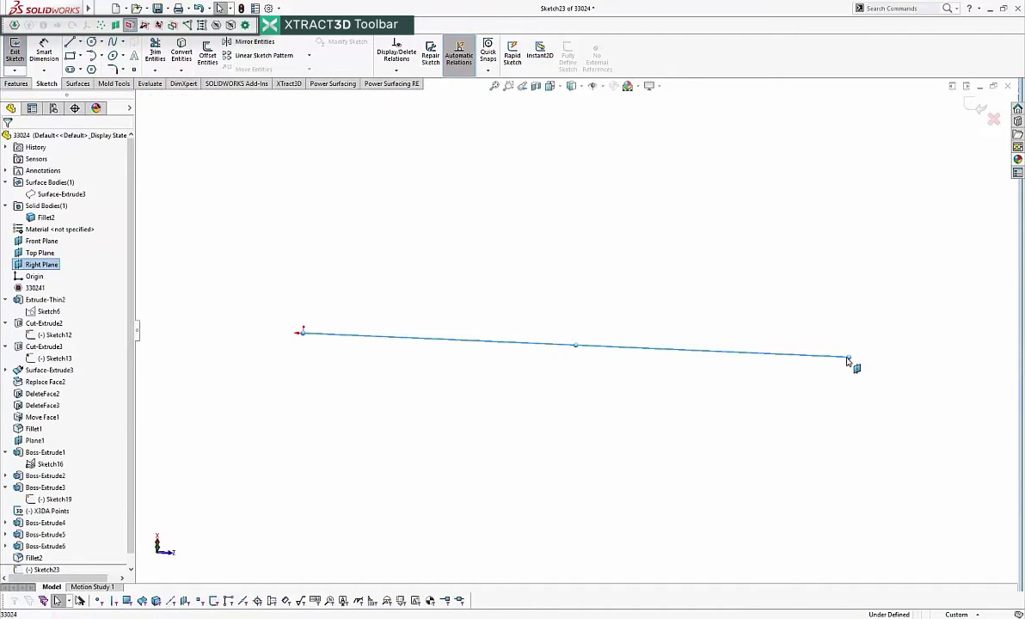
pyautogui.moveTo(846, 358); pyautogui.dragTo(423, 332)
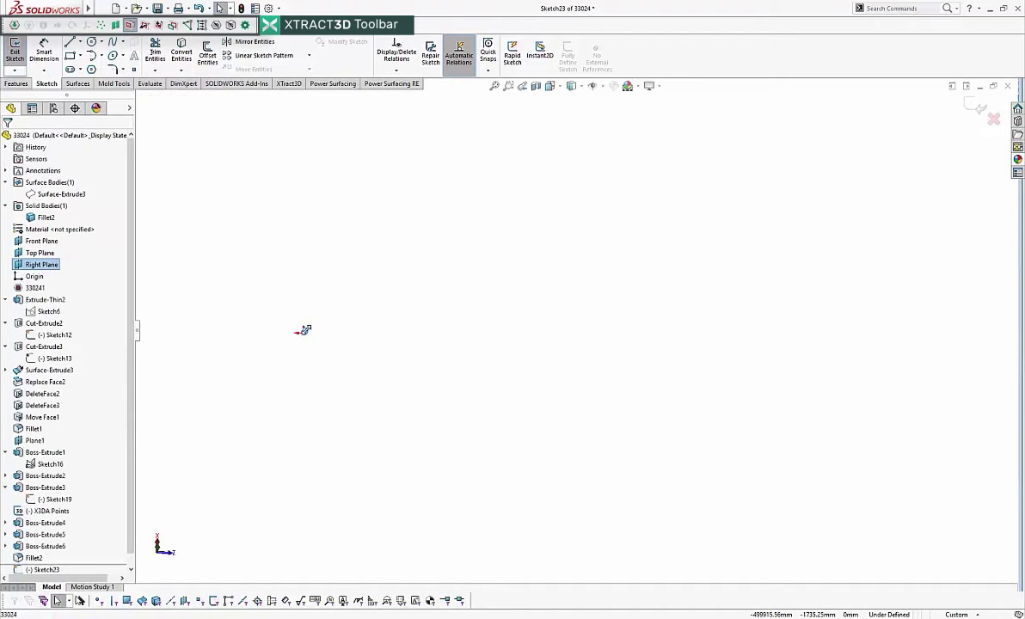
pyautogui.hotkey('ctrl', '1')
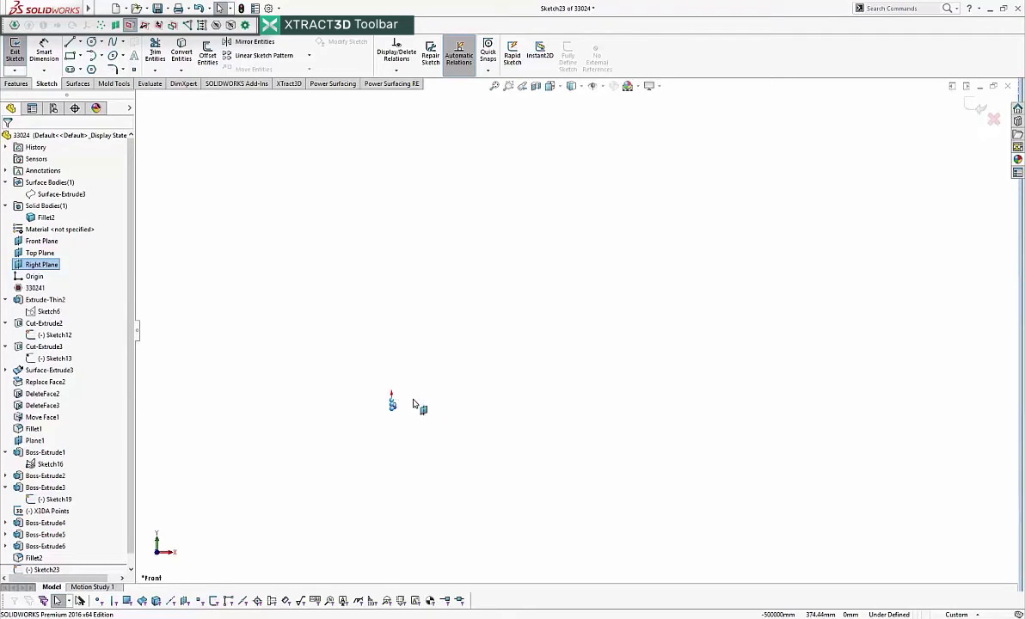
pyautogui.scroll(-10, 430, 406)
pyautogui.moveTo(610, 380); pyautogui.dragTo(506, 217, button='middle')
pyautogui.scroll(5, 506, 216)
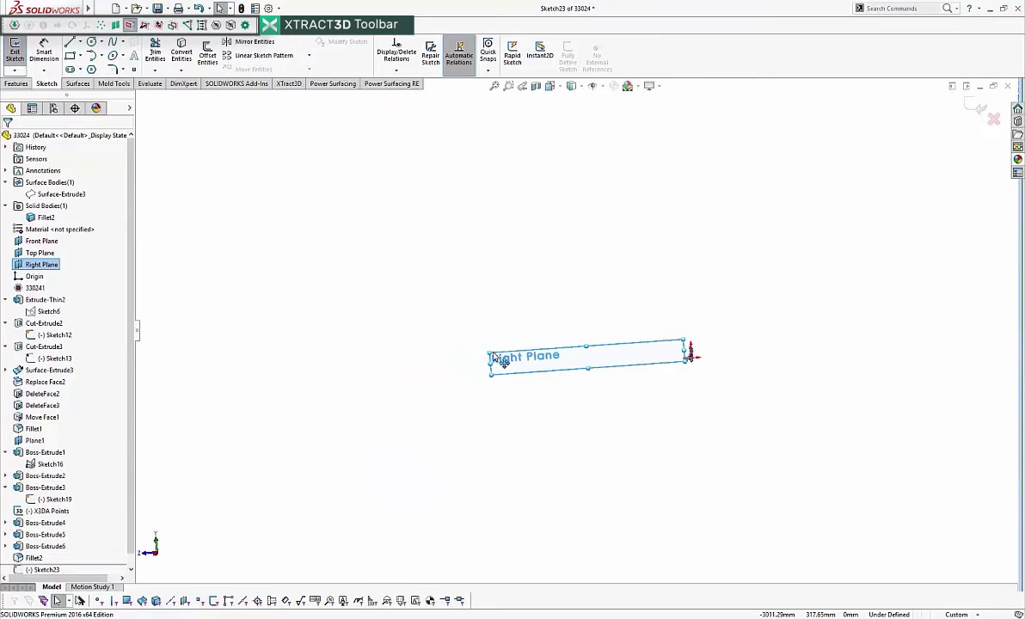
pyautogui.moveTo(488, 355); pyautogui.dragTo(708, 354, button='middle')
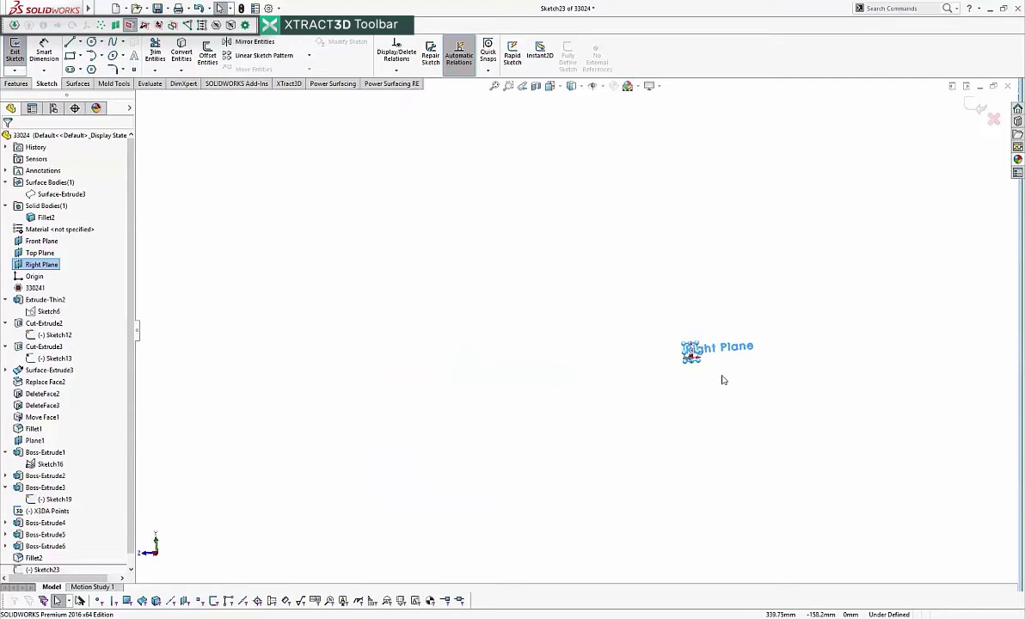
pyautogui.scroll(-10, 711, 373)
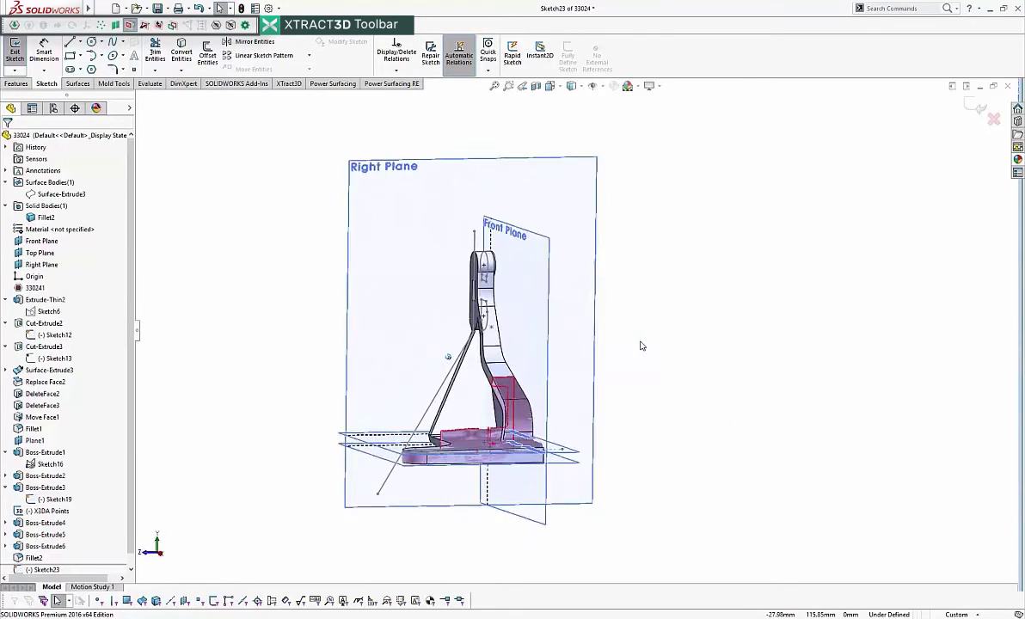
pyautogui.click(453, 149)
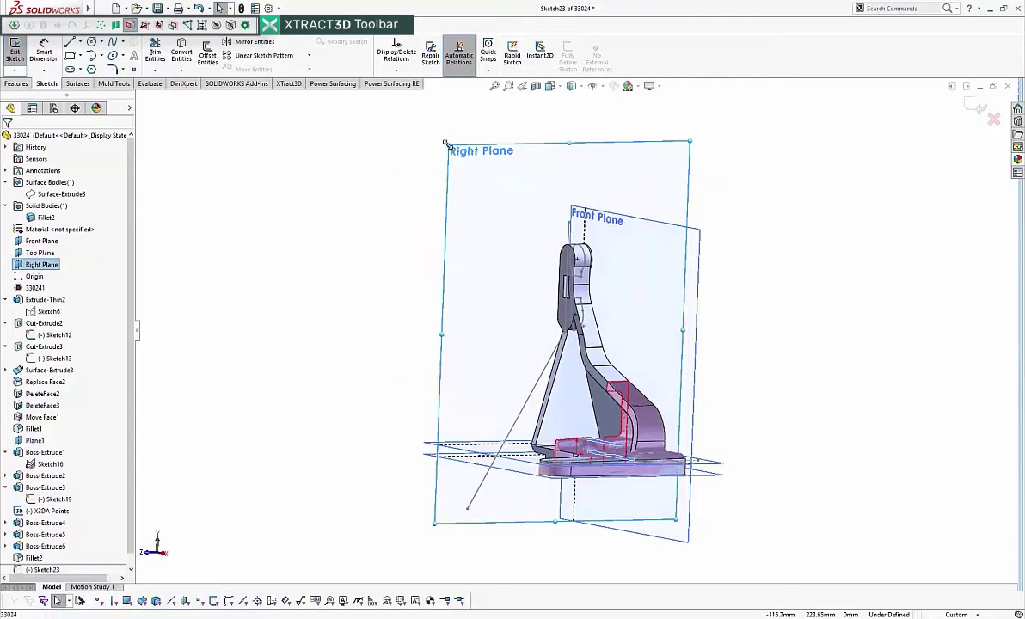
pyautogui.moveTo(447, 145); pyautogui.dragTo(496, 228)
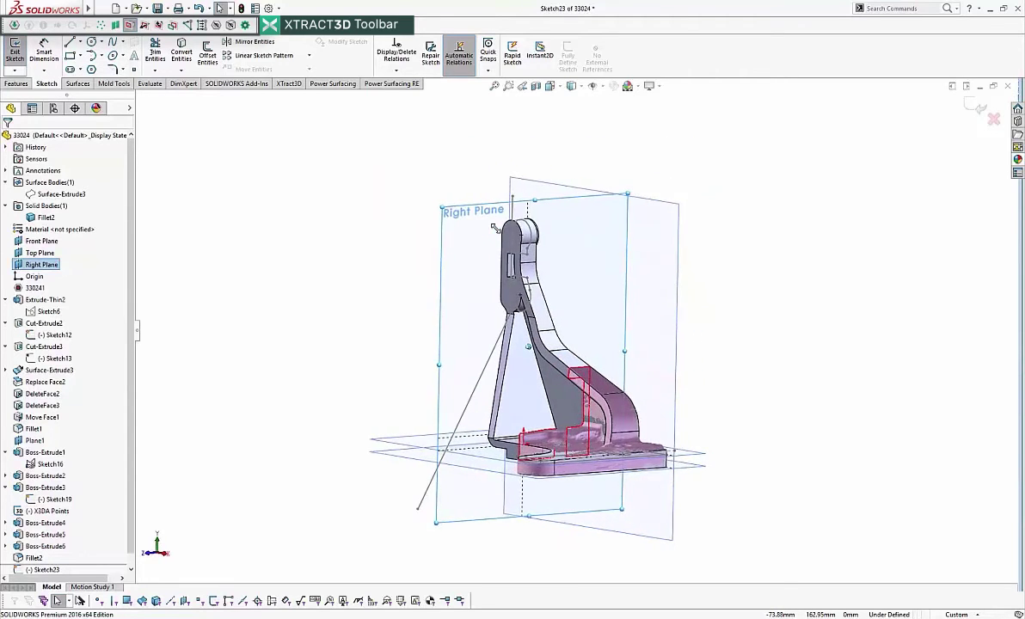
pyautogui.moveTo(495, 228); pyautogui.dragTo(537, 400, button='middle')
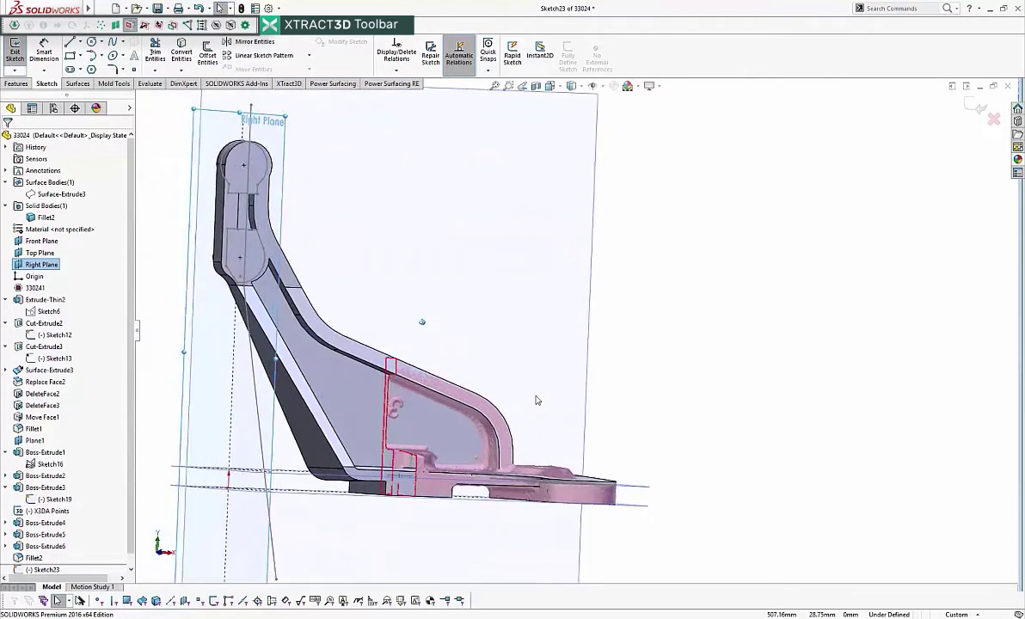
# - Sketch a line about 28 mm long along the upper edges of the scan section outlines above the base plate, bridging their gap
pyautogui.hotkey('ctrl', '8')
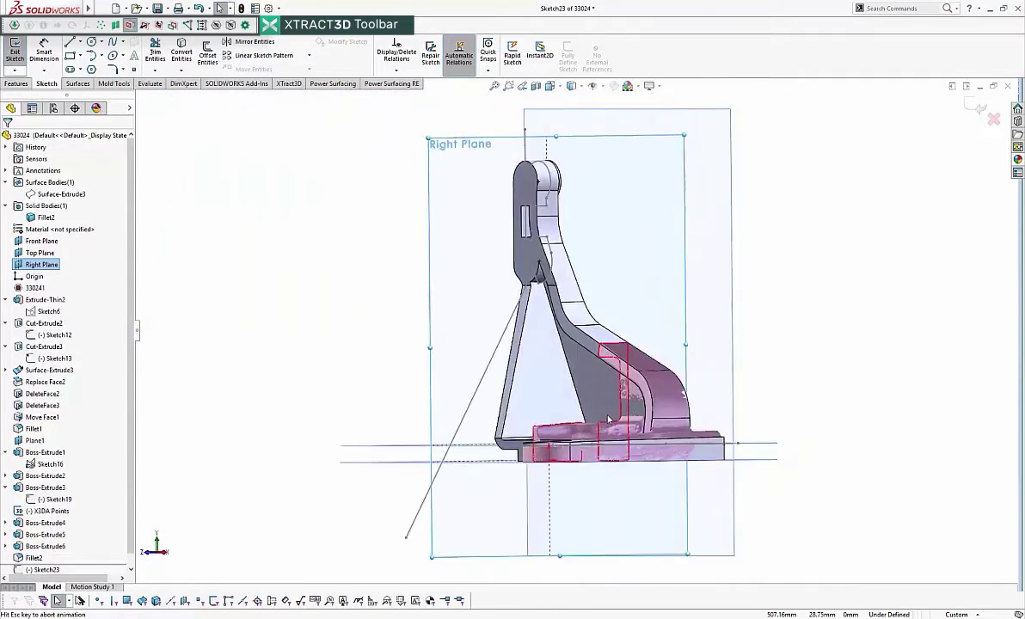
pyautogui.hotkey('ctrl', '8')
pyautogui.scroll(-5, 609, 422)
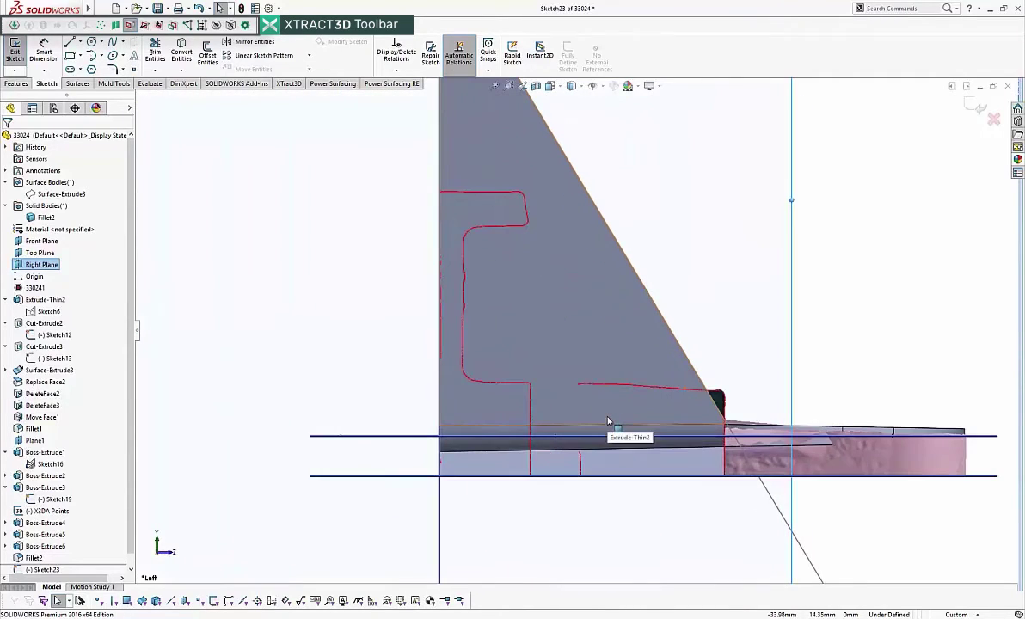
pyautogui.click(71, 41)
pyautogui.scroll(-3, 751, 466)
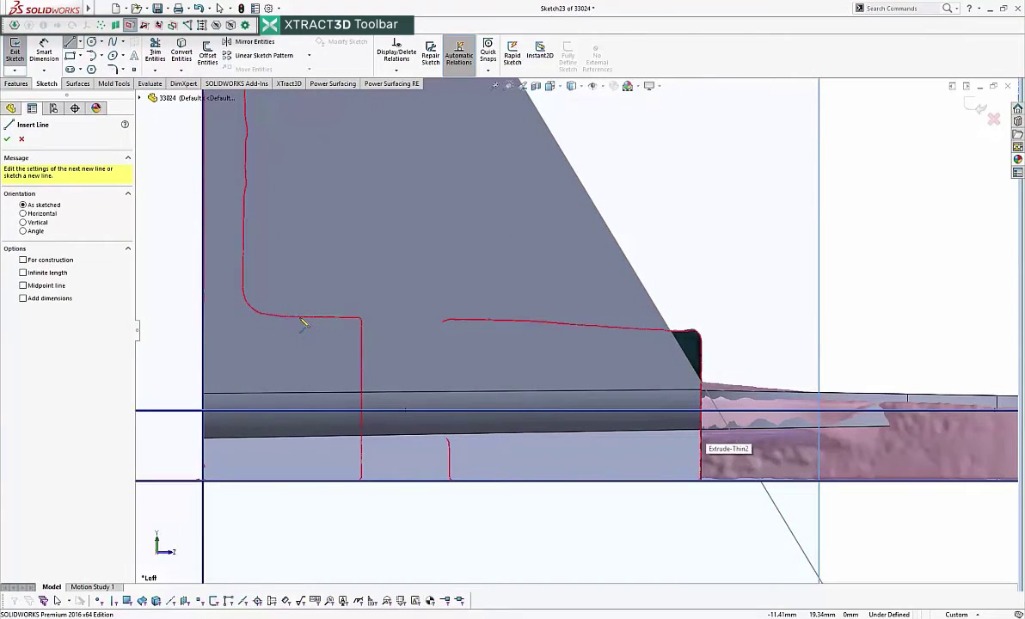
pyautogui.click(361, 319)
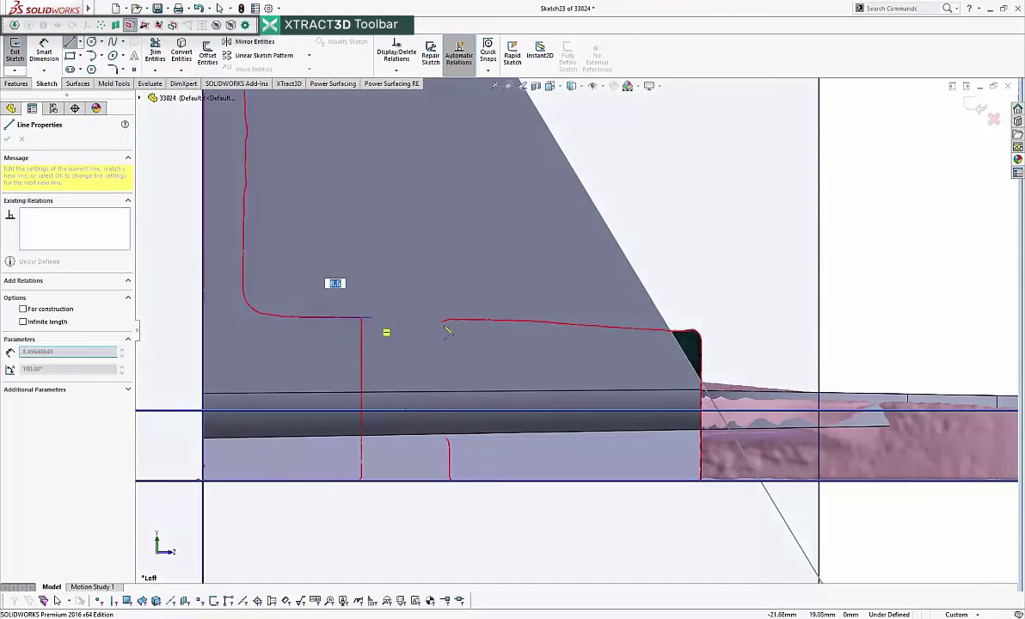
pyautogui.doubleClick(537, 323)
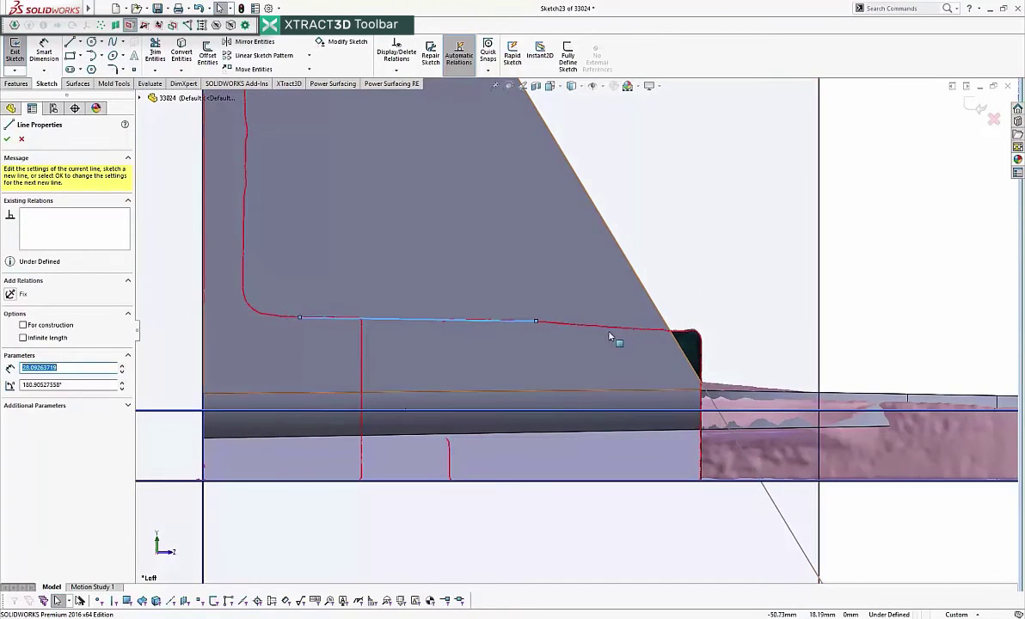
# - Shorten the sketched line to about 24.7 mm by moving its outer endpoint inward along the scan section's upper edge
pyautogui.hotkey('ctrl', '7')
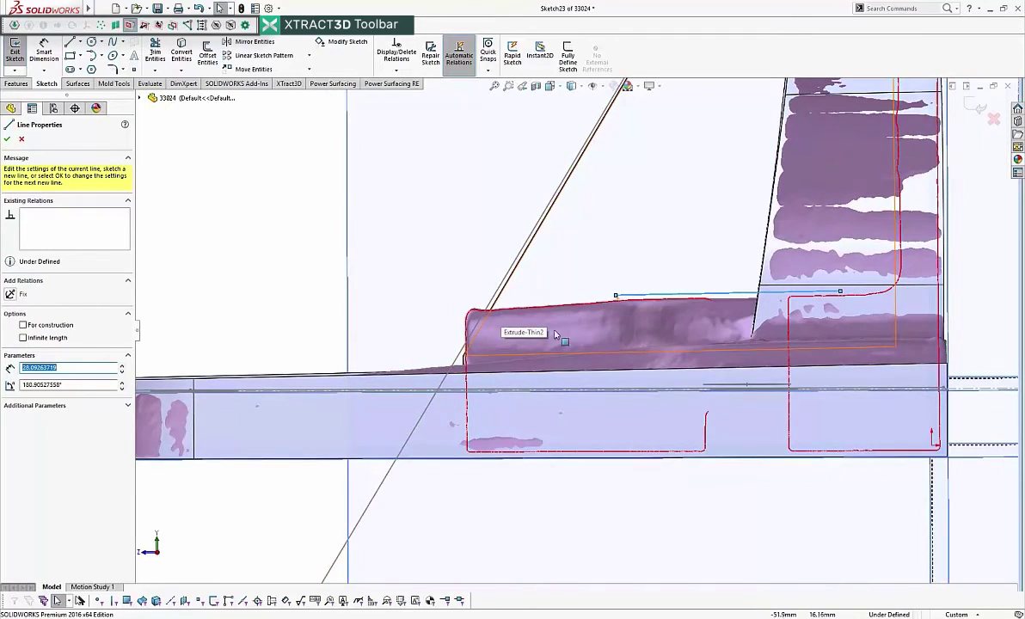
pyautogui.scroll(3, 571, 337)
pyautogui.hotkey('ctrl', '8')
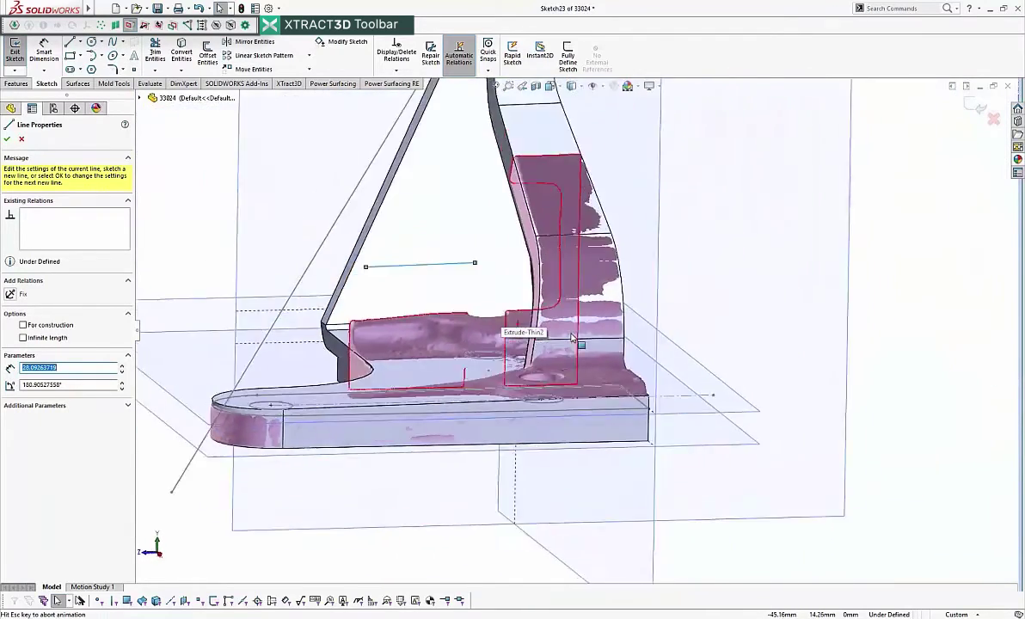
pyautogui.hotkey('ctrl', '4')
pyautogui.scroll(-10, 534, 422)
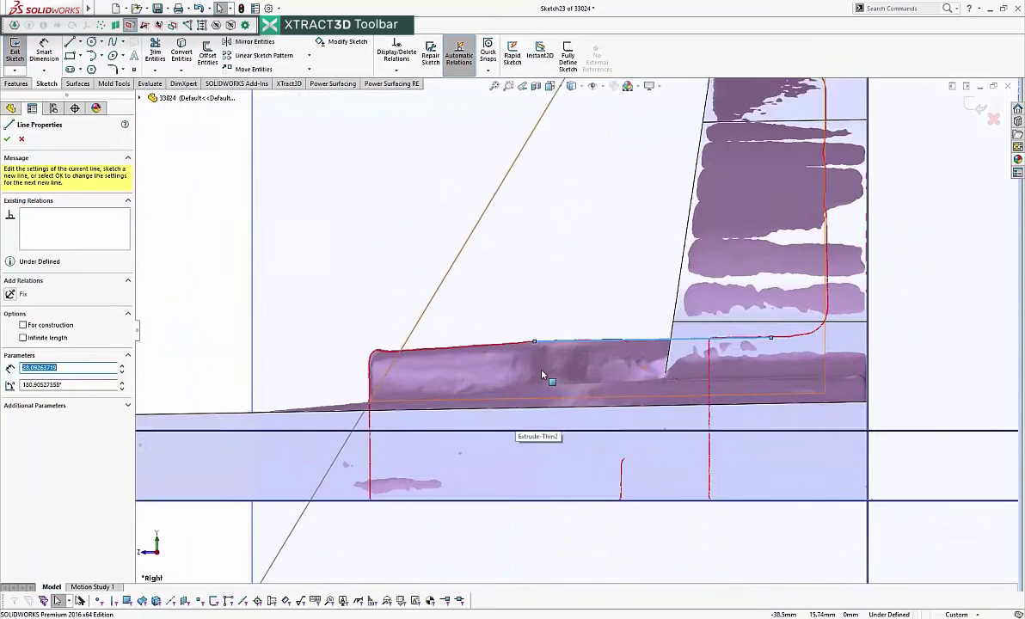
pyautogui.scroll(-5, 543, 375)
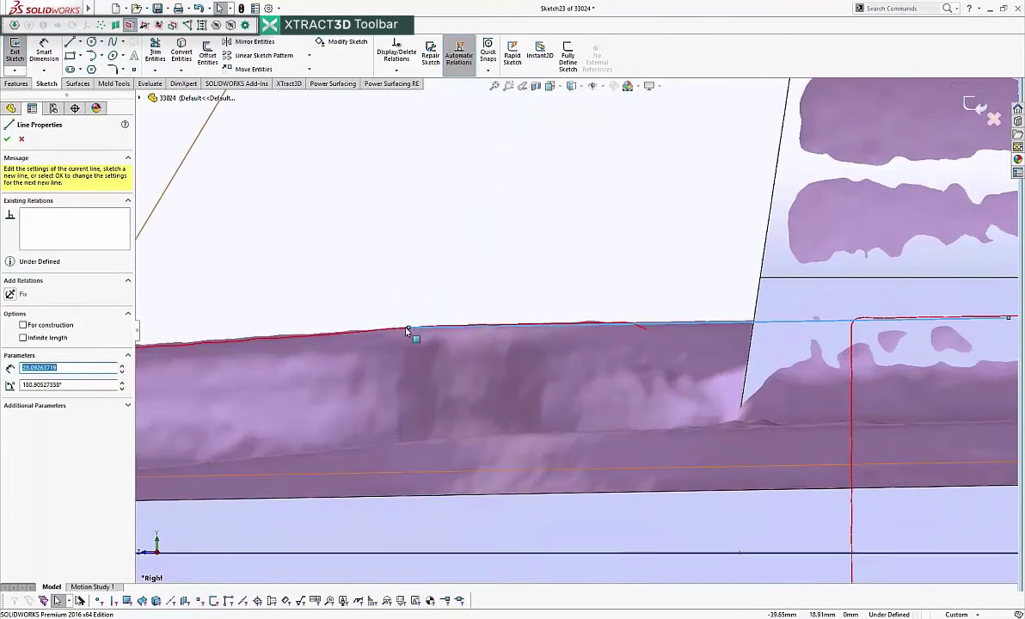
pyautogui.press('Escape')
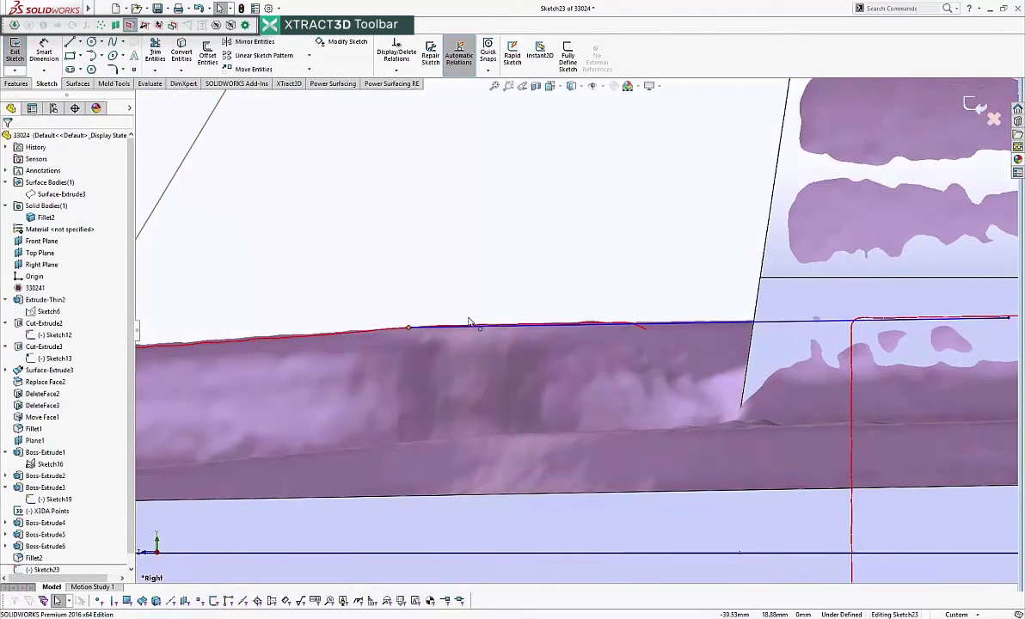
pyautogui.moveTo(468, 318); pyautogui.dragTo(482, 325)
pyautogui.click(685, 322)
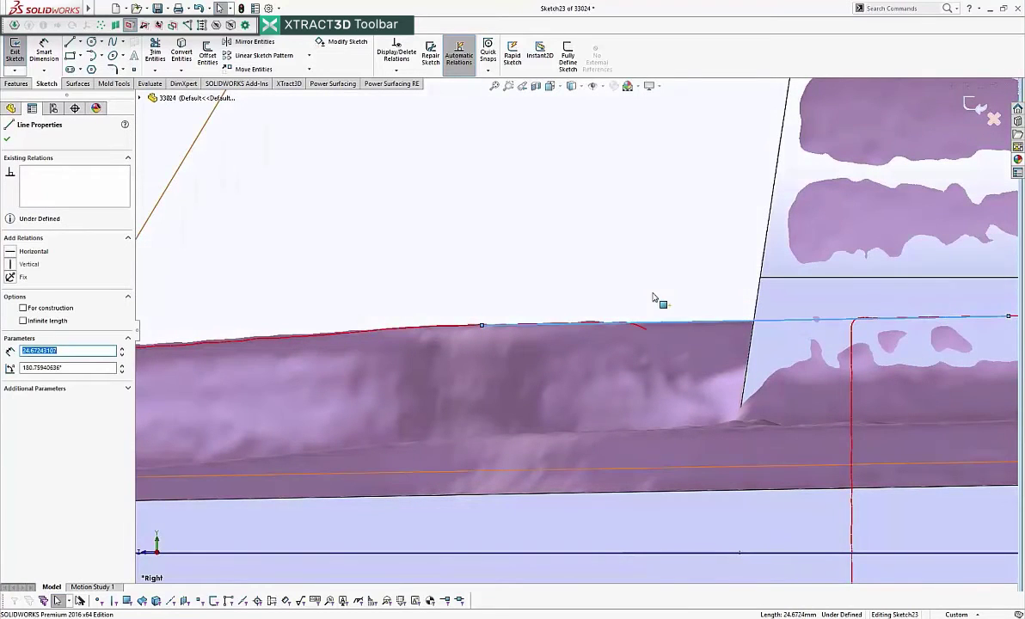
pyautogui.scroll(3, 446, 309)
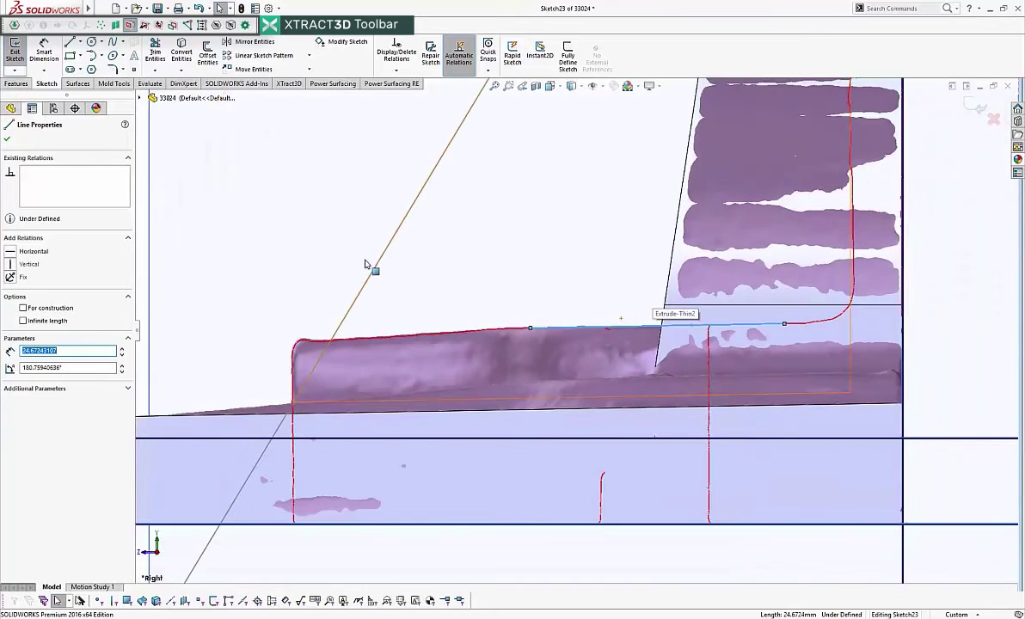
# - Sketch a second line about 17.9 mm long along the sloped outer part of the scan section's upper edge
pyautogui.click(71, 42)
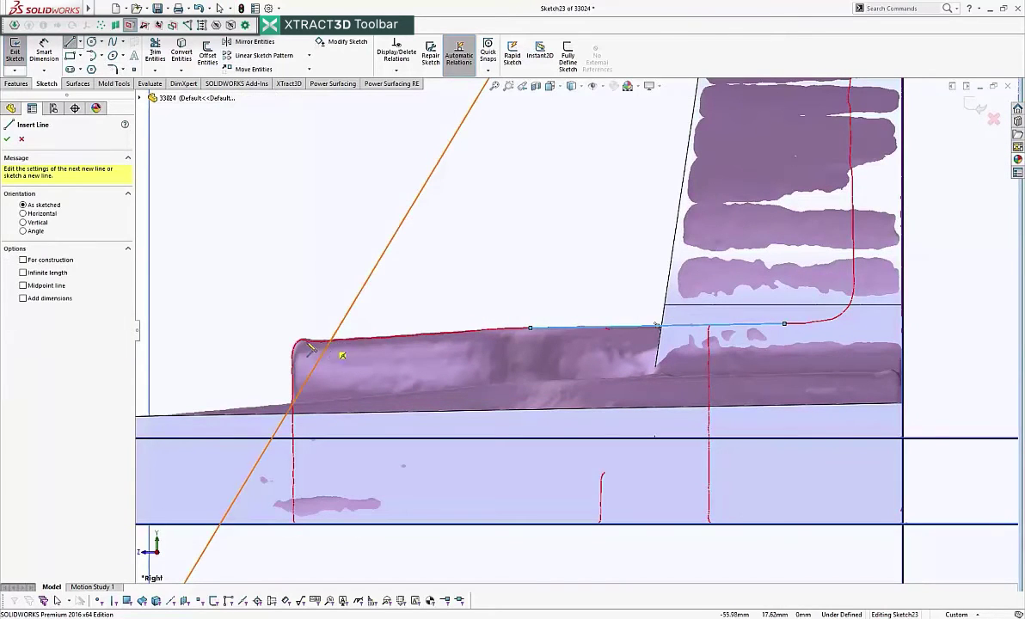
pyautogui.moveTo(315, 342); pyautogui.dragTo(499, 329)
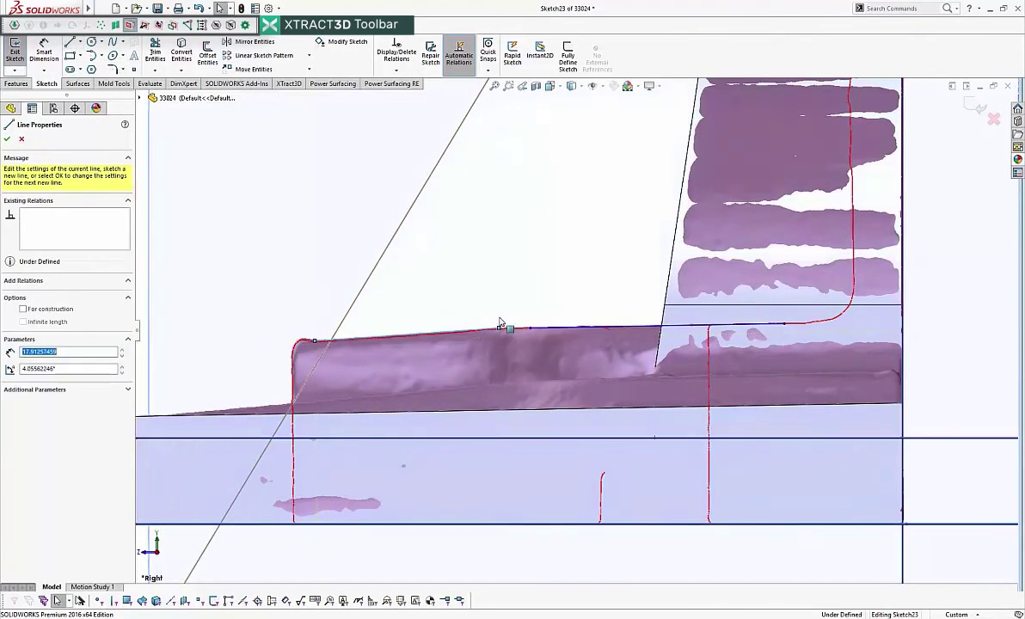
# - Corner-trim the sloped outer line and the flatter inner line so they meet at their intersection
pyautogui.press('Escape')
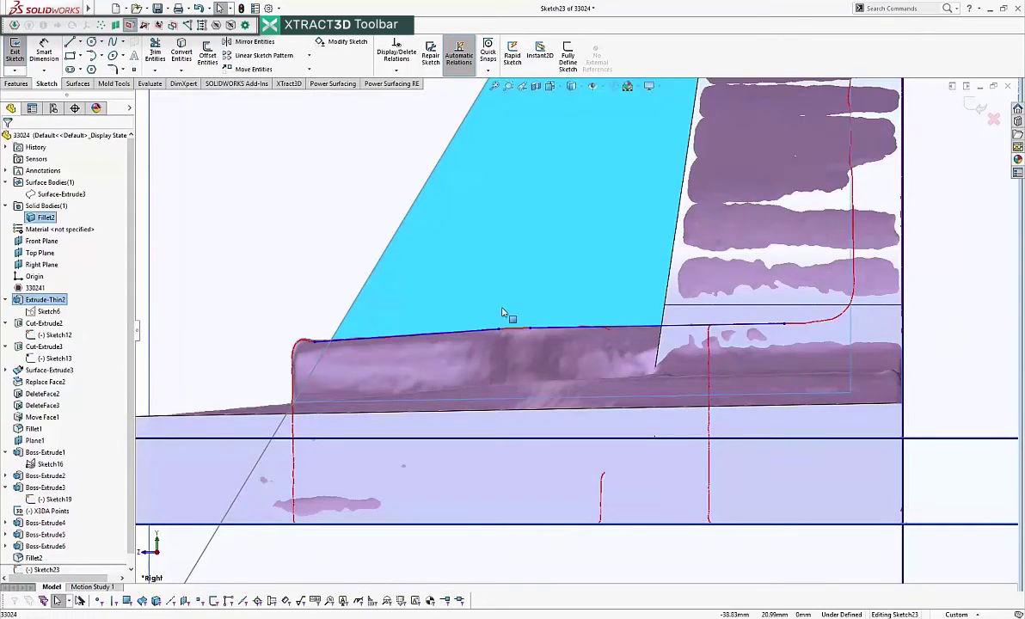
pyautogui.click(156, 50)
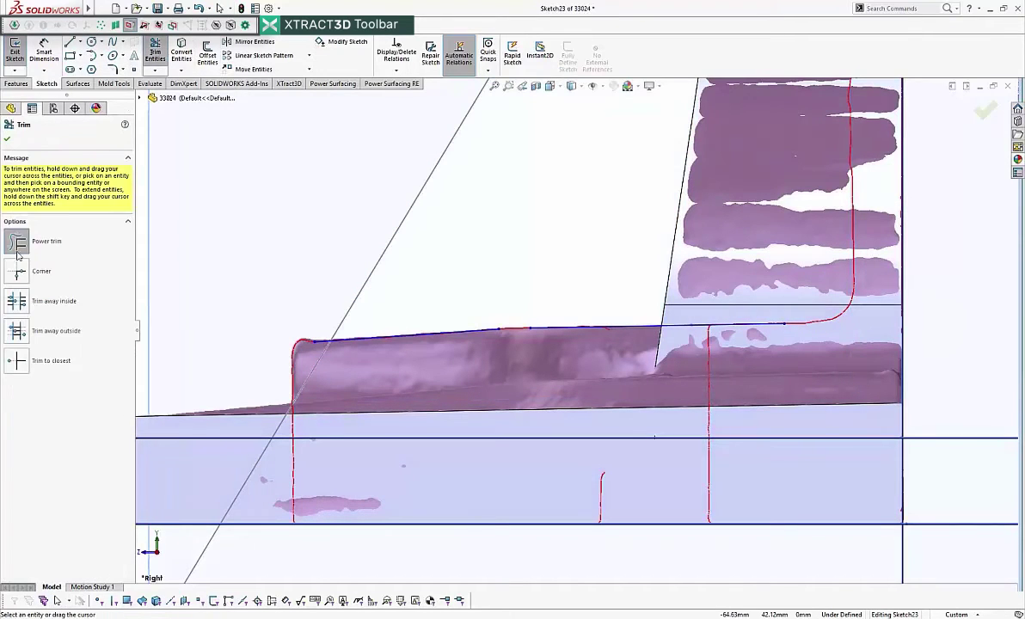
pyautogui.click(16, 272)
pyautogui.click(549, 332)
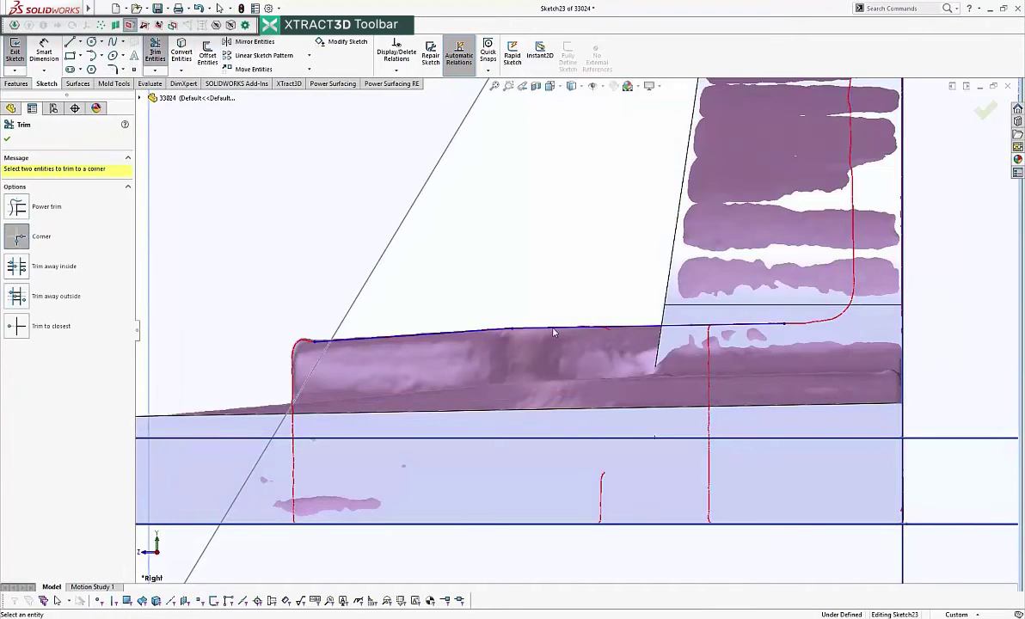
pyautogui.click(6, 138)
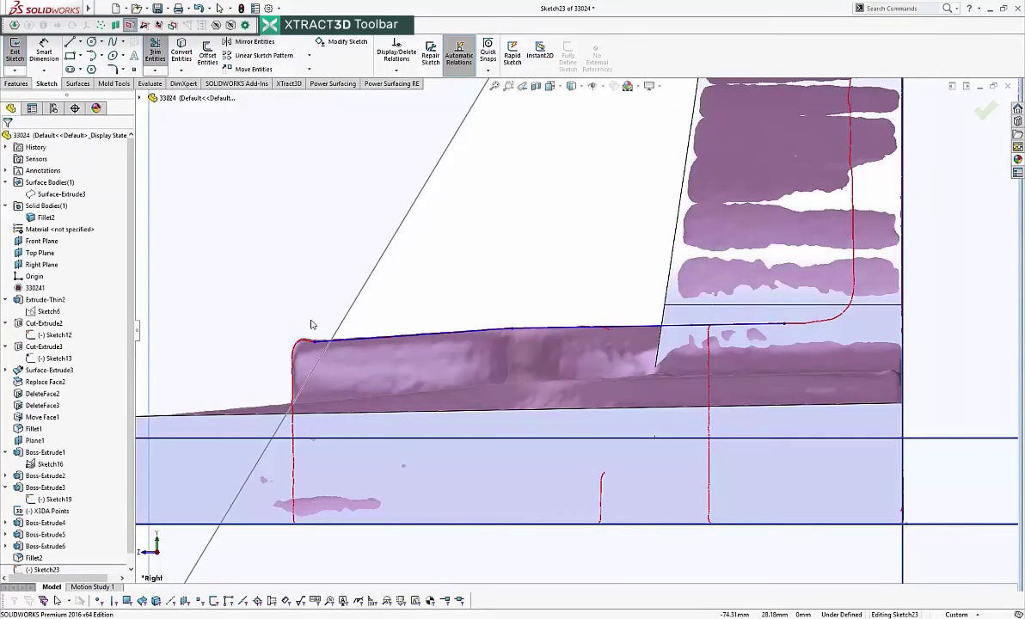
# - Try locking the sloped outer line in place with a Fix relation
pyautogui.click(370, 337)
pyautogui.click(442, 294)
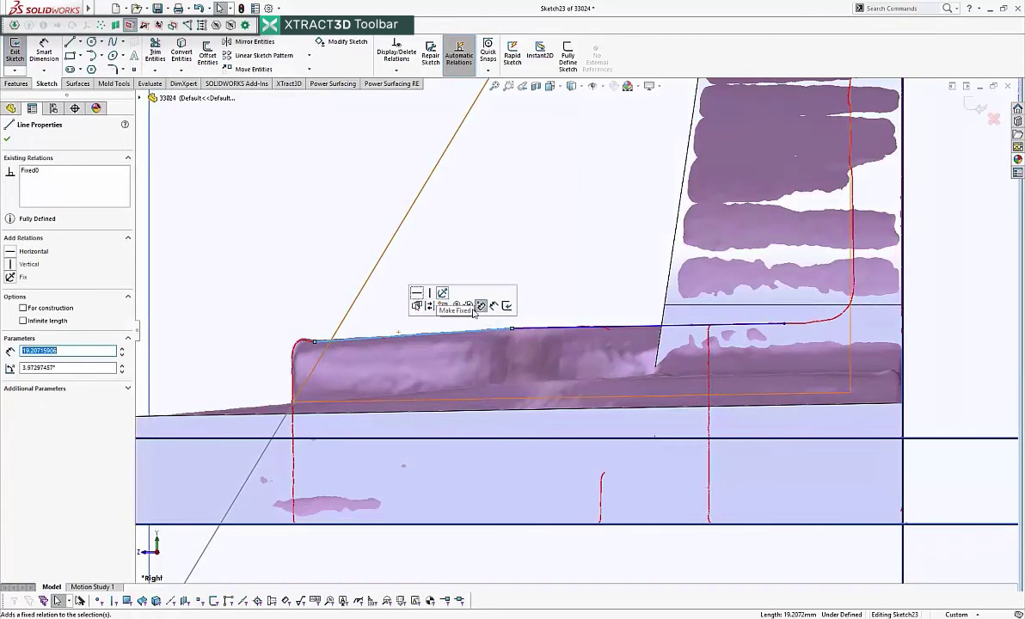
pyautogui.click(502, 347)
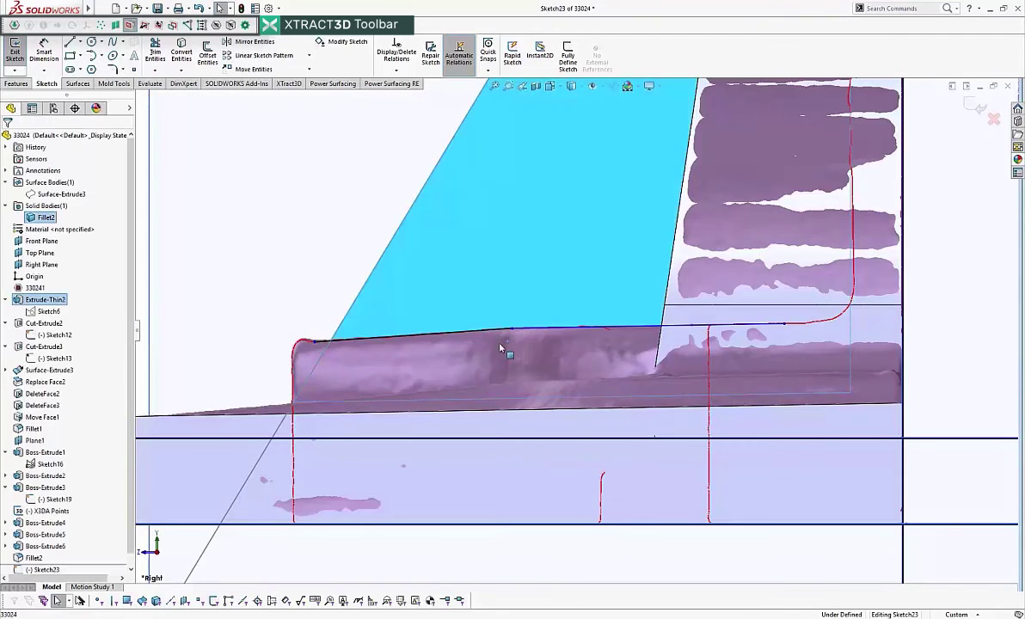
pyautogui.click(458, 338)
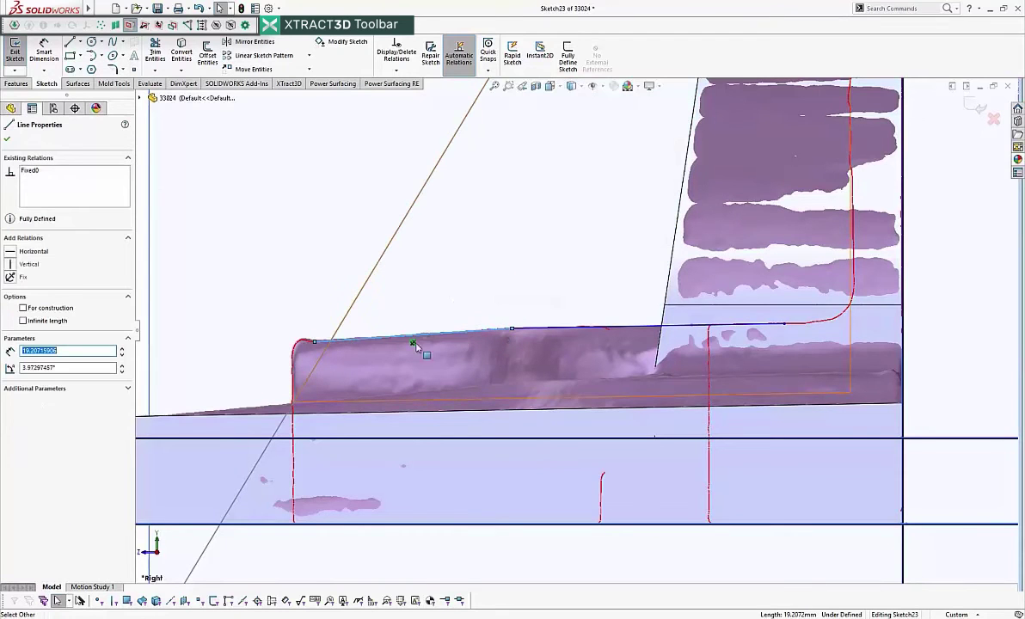
pyautogui.press('Escape')
# - Dimension the sloped outer line's perpendicular distance from the origin and its angle to the Top Plane
pyautogui.scroll(4, 439, 351)
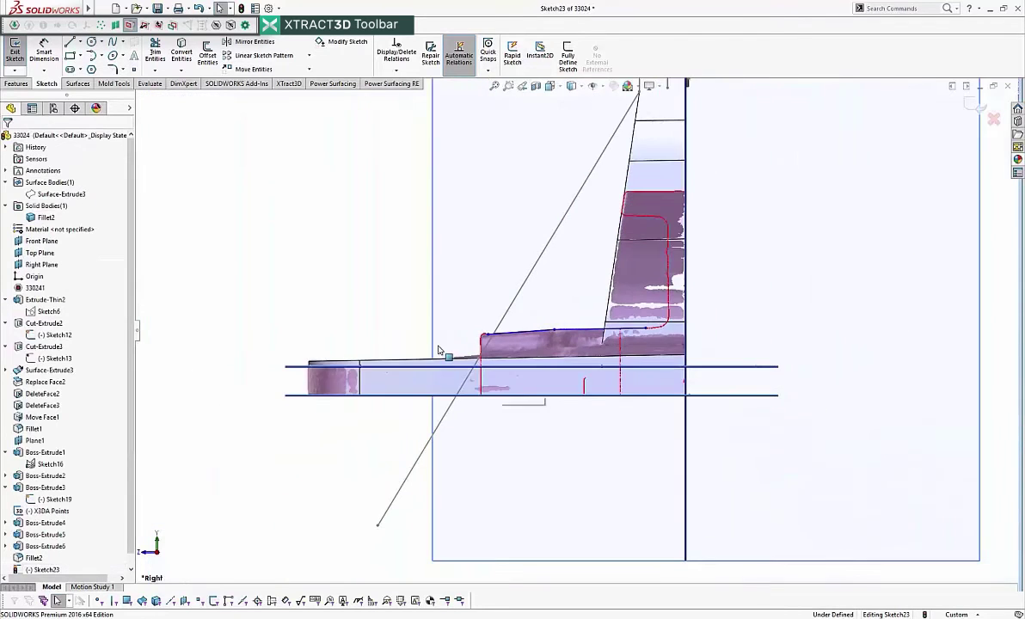
pyautogui.click(43, 45)
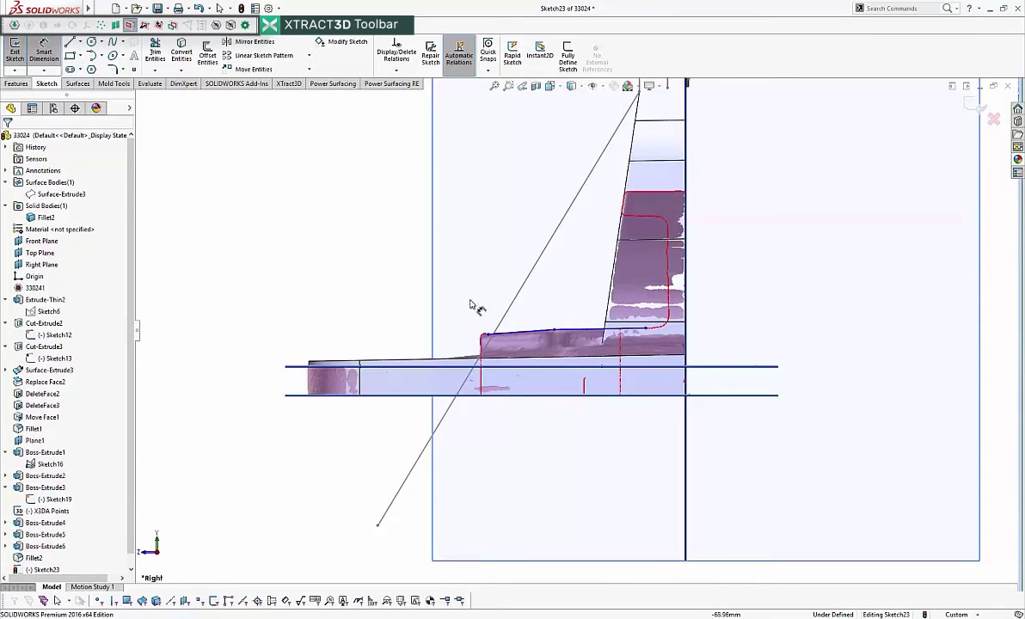
pyautogui.click(522, 336)
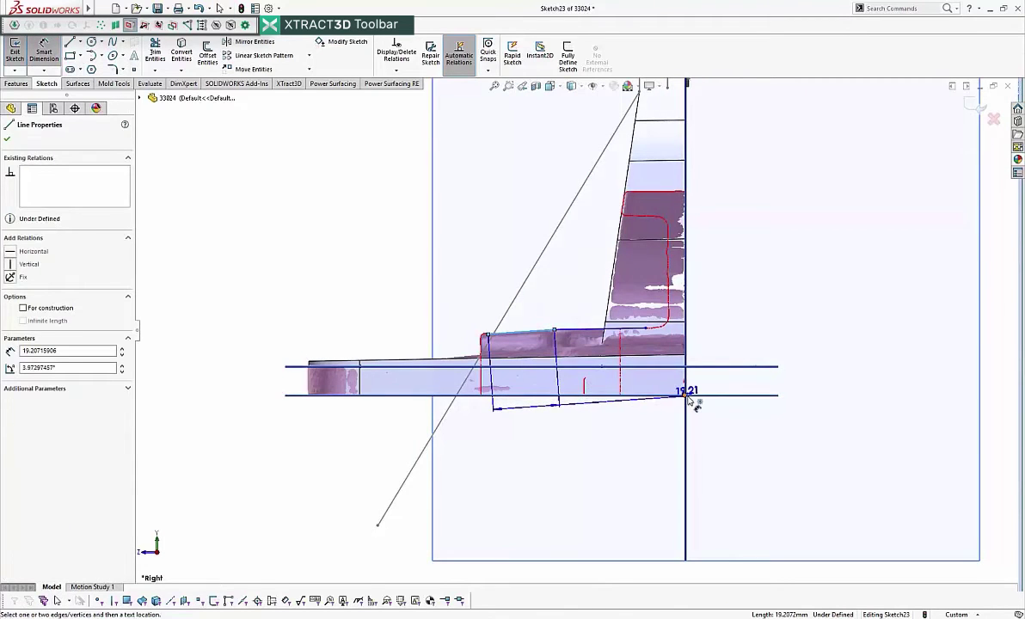
pyautogui.click(215, 325)
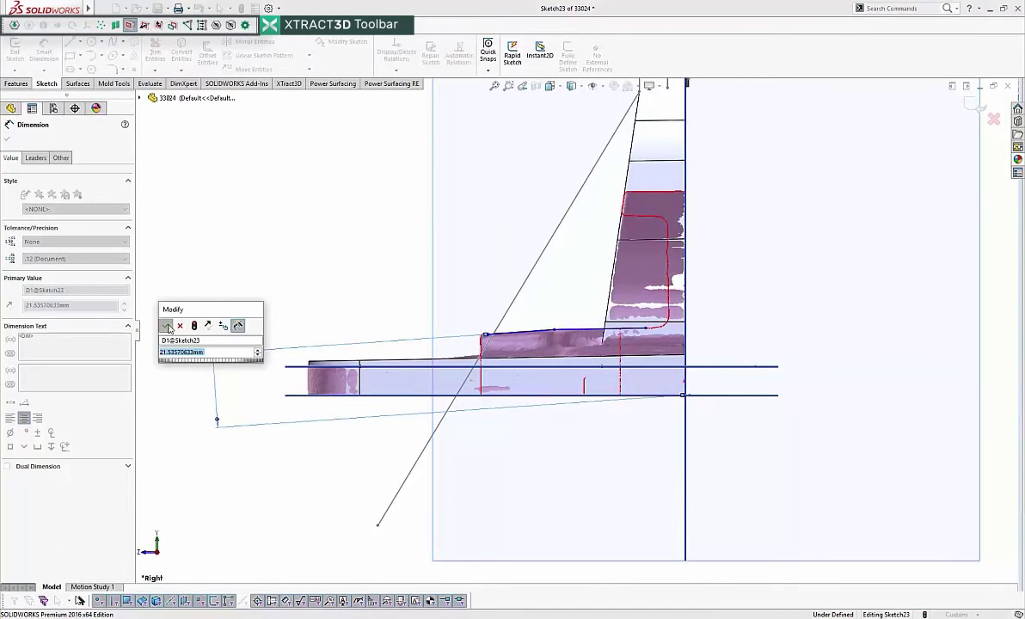
pyautogui.click(168, 327)
pyautogui.click(708, 396)
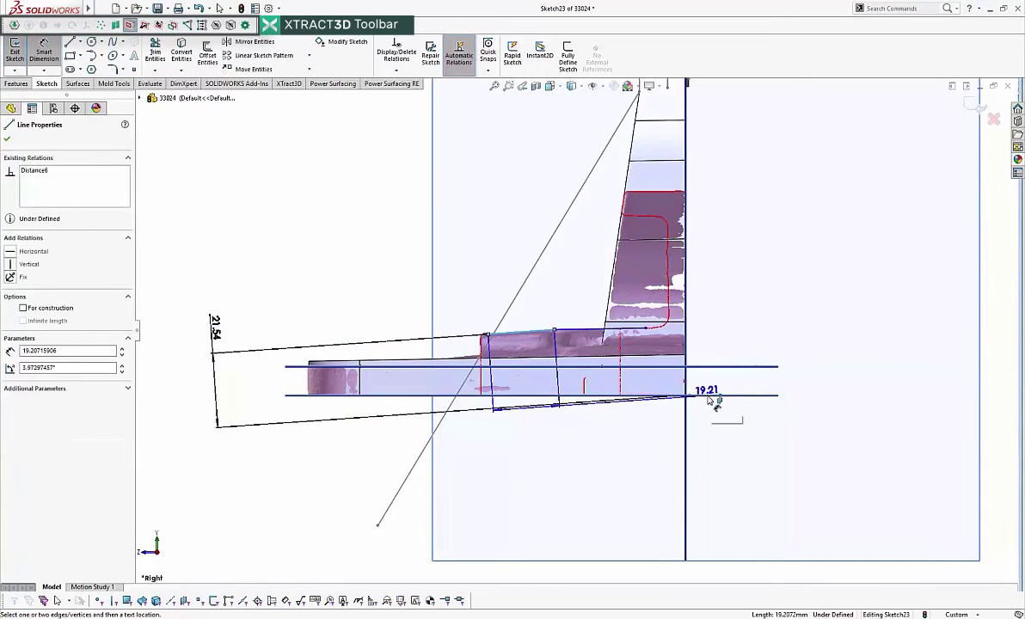
pyautogui.click(711, 396)
pyautogui.click(807, 388)
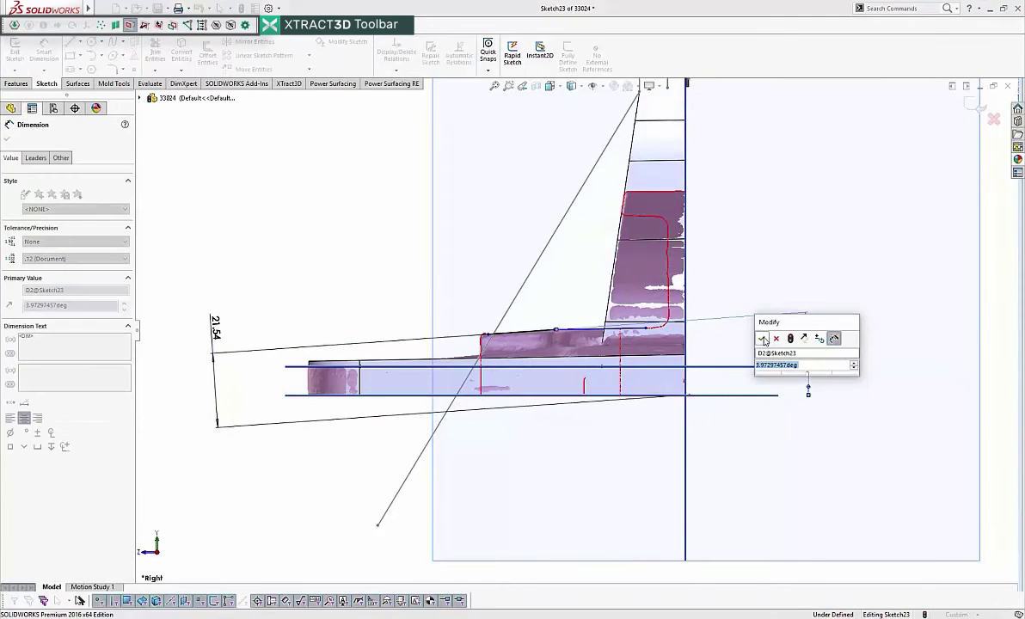
pyautogui.click(764, 340)
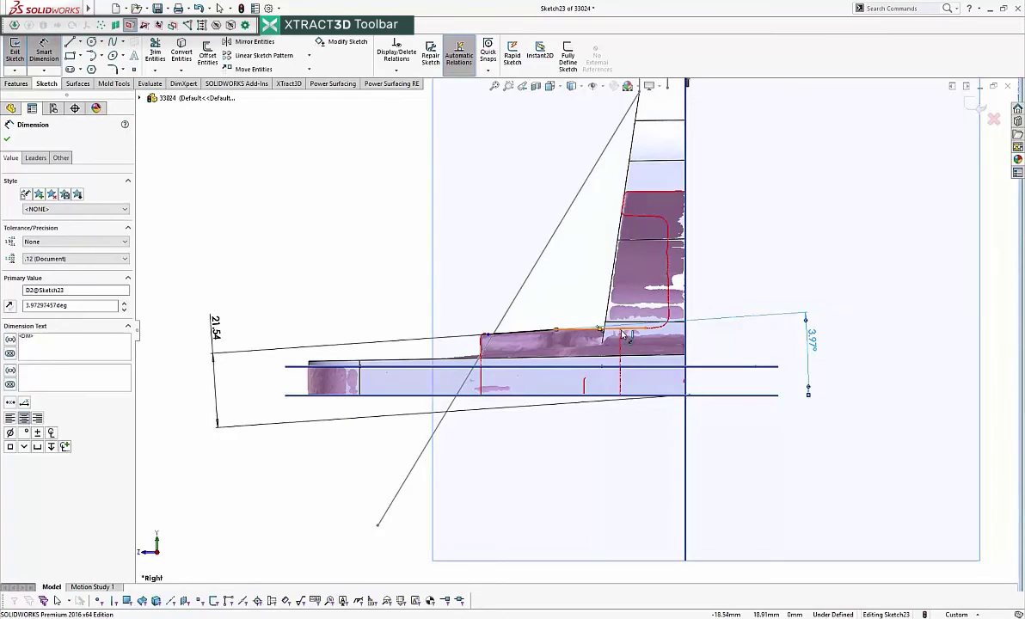
# - Dimension the flatter inner line's angle to the Top Plane and its perpendicular distance from the origin
pyautogui.click(626, 336)
pyautogui.click(704, 396)
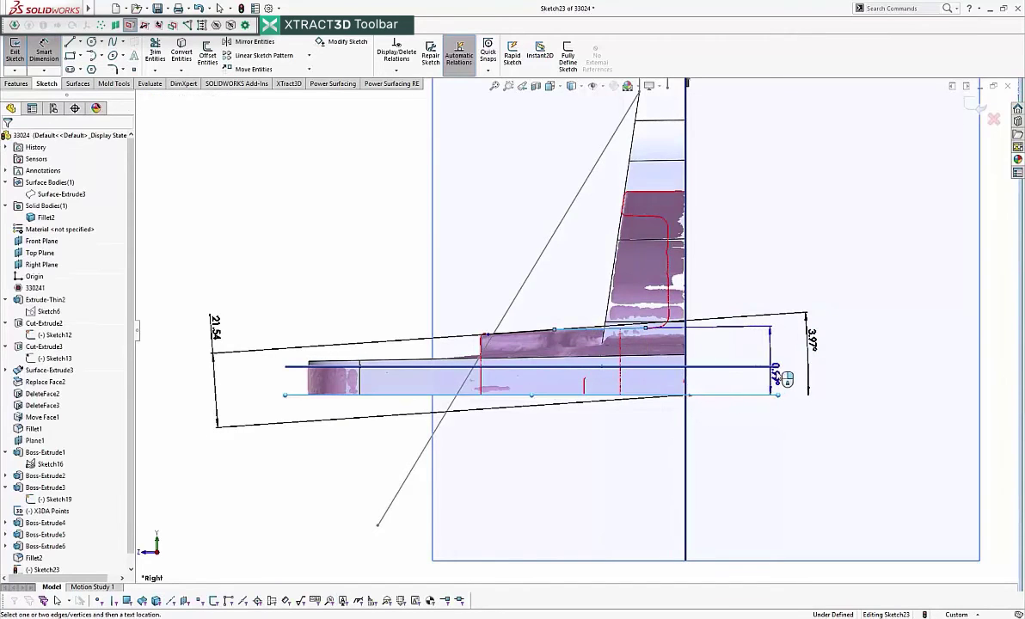
pyautogui.click(790, 372)
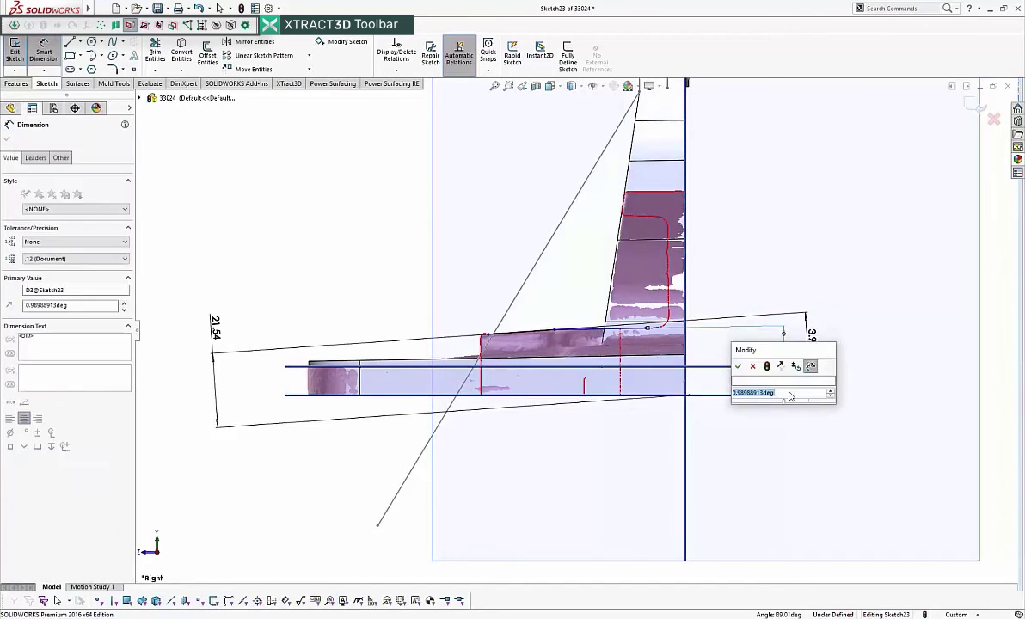
pyautogui.click(738, 368)
pyautogui.scroll(-3, 745, 360)
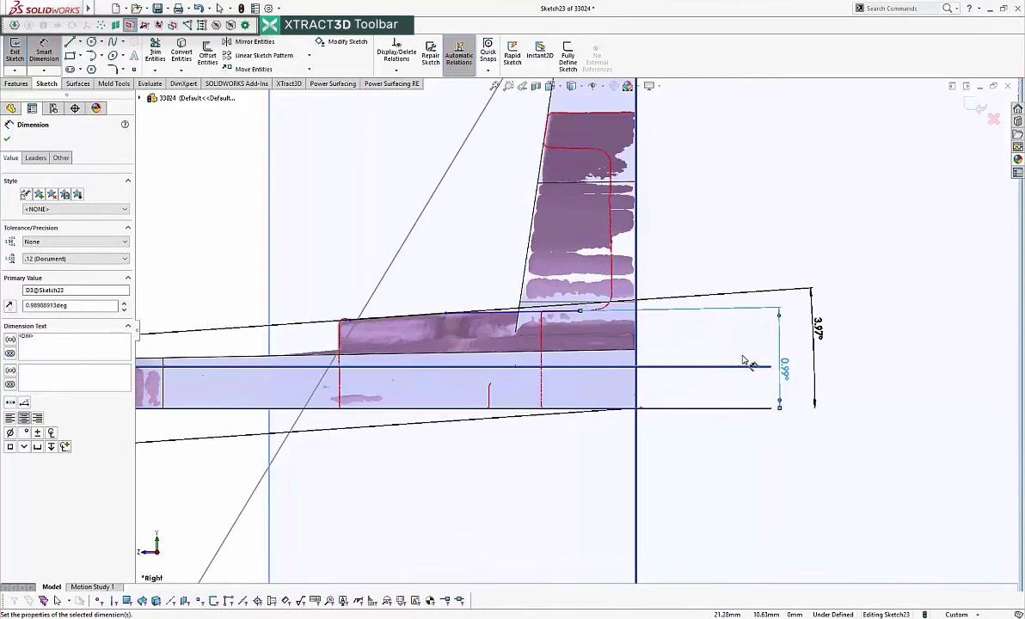
pyautogui.click(549, 410)
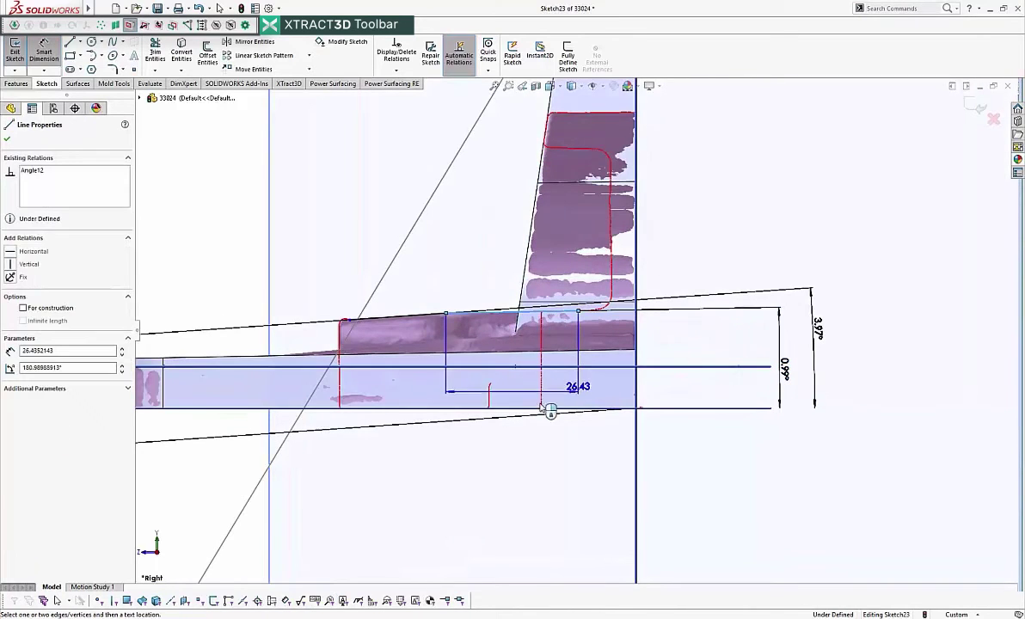
pyautogui.click(638, 410)
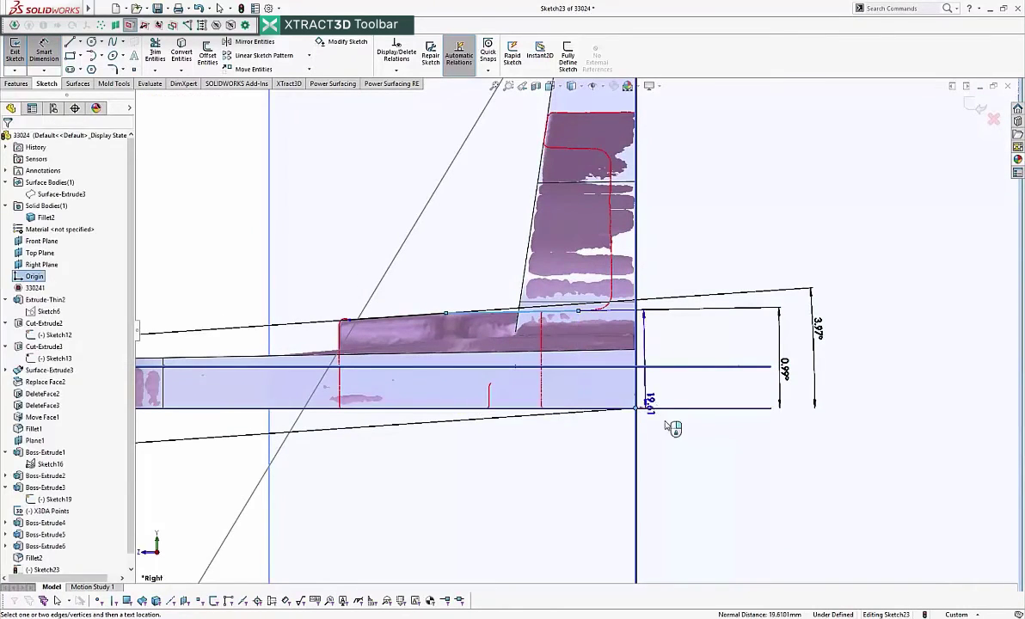
pyautogui.click(711, 497)
pyautogui.press('Return')
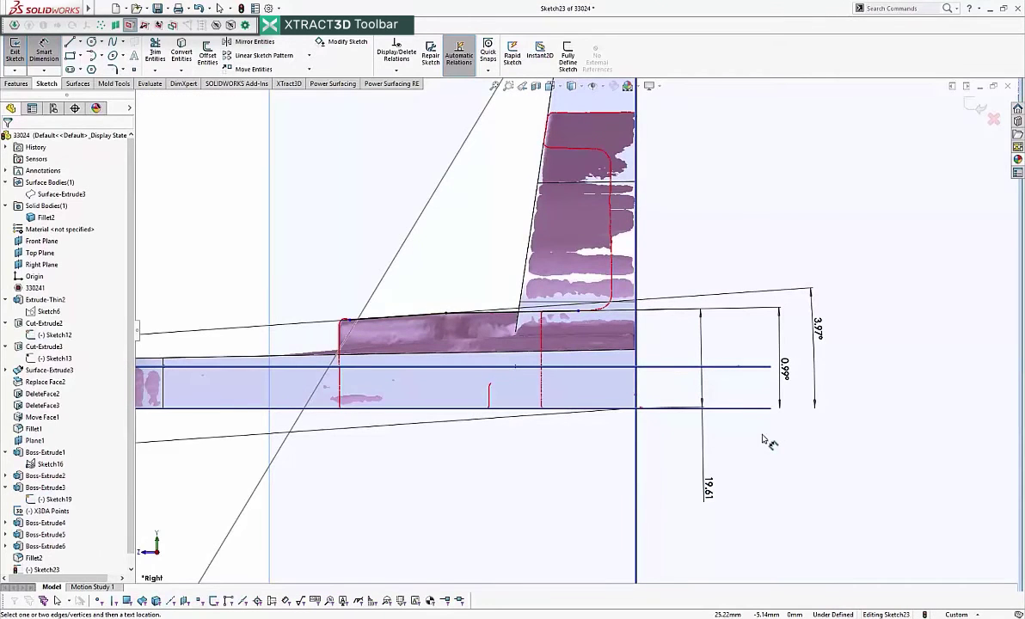
pyautogui.rightClick(763, 440)
pyautogui.click(789, 467)
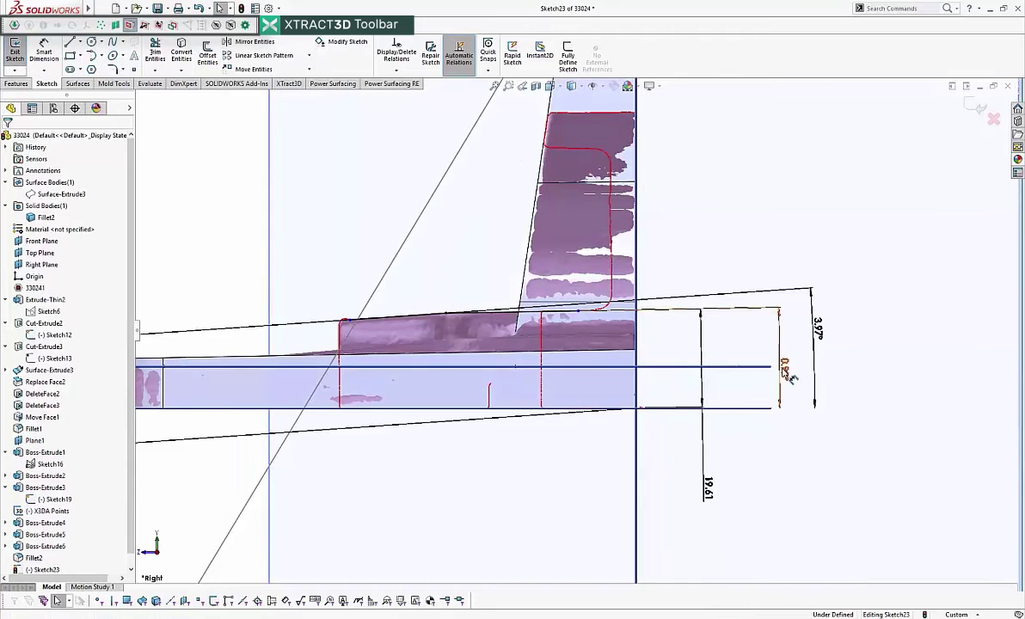
# - Set the inner line's angle to 1° and the sloped outer line's angle to 4°
pyautogui.doubleClick(784, 370)
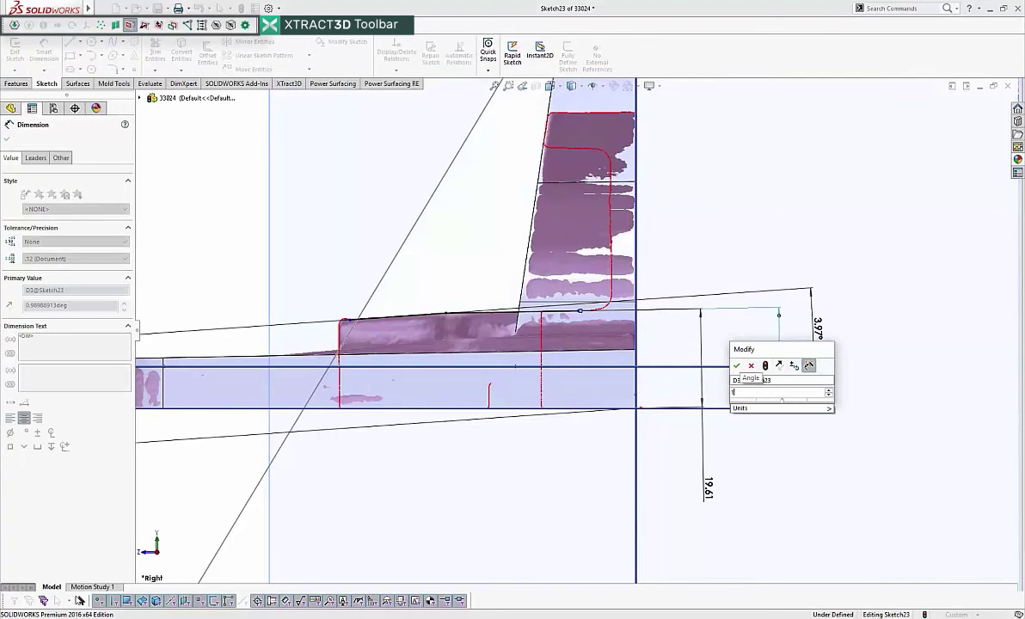
pyautogui.press('Return')
pyautogui.doubleClick(815, 328)
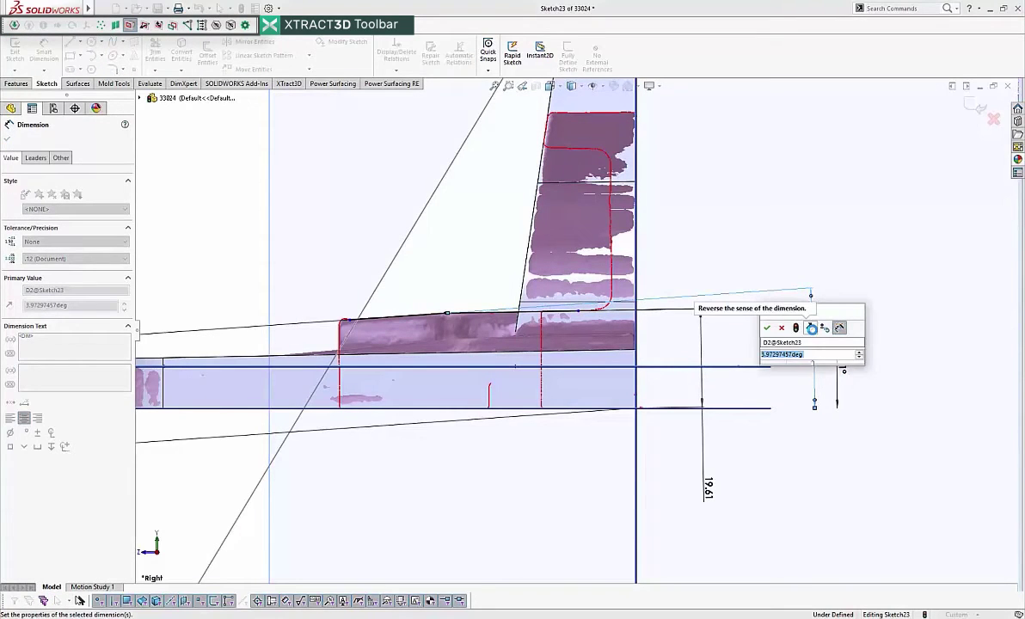
pyautogui.write('4')
pyautogui.press('Return')
pyautogui.click(796, 368)
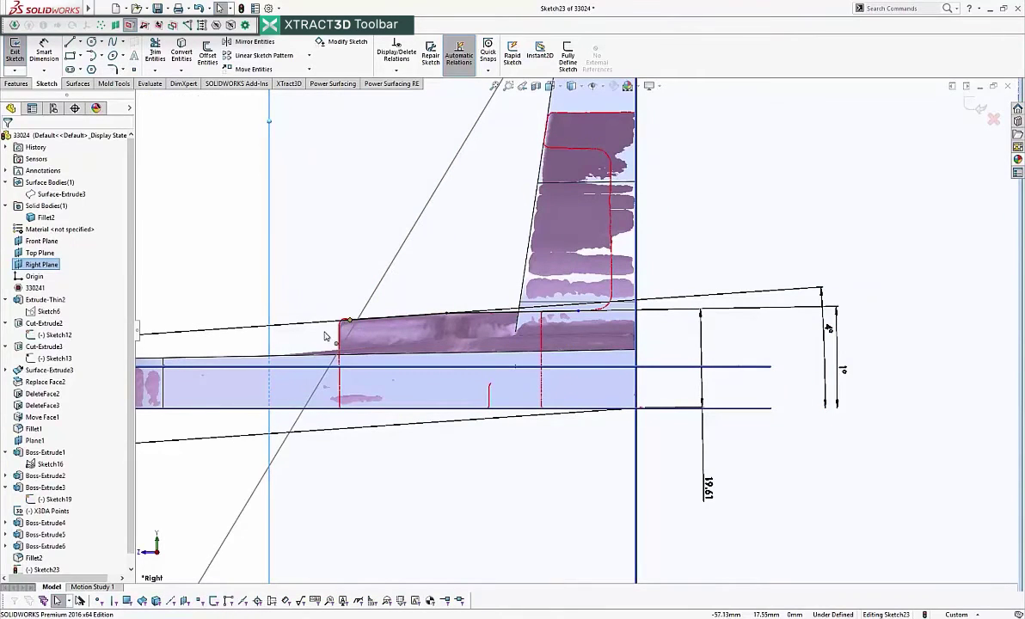
# - Extend the free ends of both sketched lines outward, the outer one past the scan section and the inner one past the Front Plane
pyautogui.click(289, 325)
pyautogui.moveTo(578, 312); pyautogui.dragTo(648, 311)
pyautogui.click(654, 343)
# - Extrude the two-line sketch as a blind surface 97.40 mm across the middle of the bracket
pyautogui.moveTo(654, 343); pyautogui.dragTo(654, 343, button='middle')
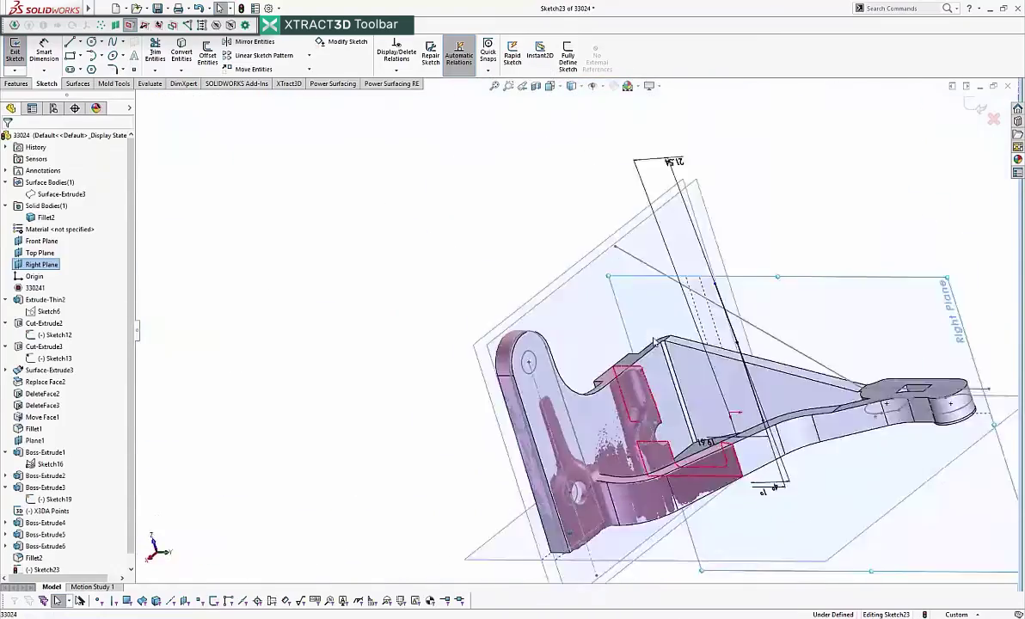
pyautogui.click(78, 84)
pyautogui.click(17, 52)
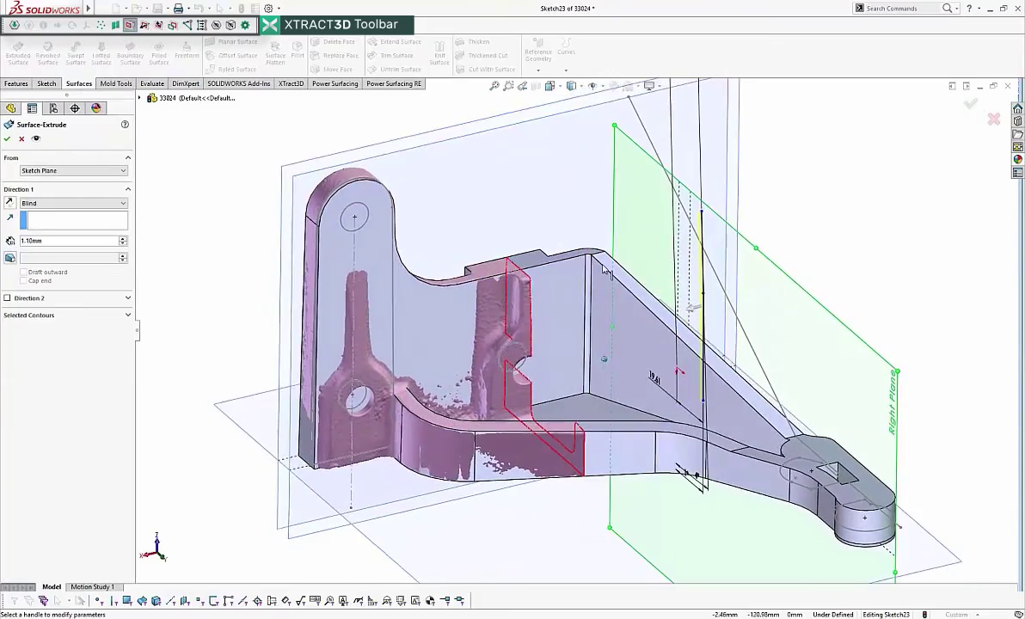
pyautogui.click(702, 317)
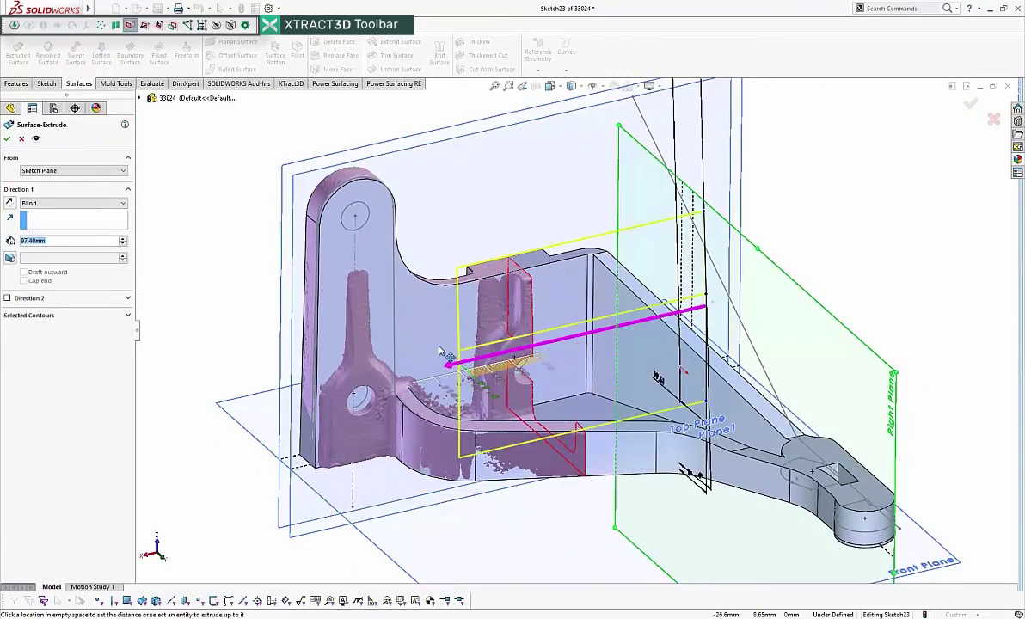
pyautogui.click(441, 351)
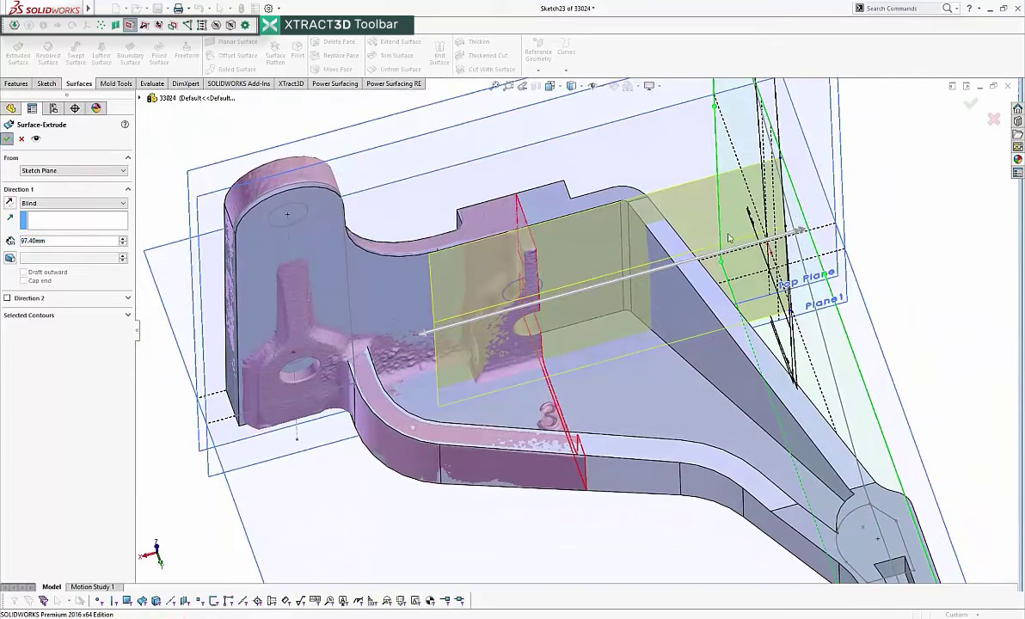
pyautogui.click(8, 138)
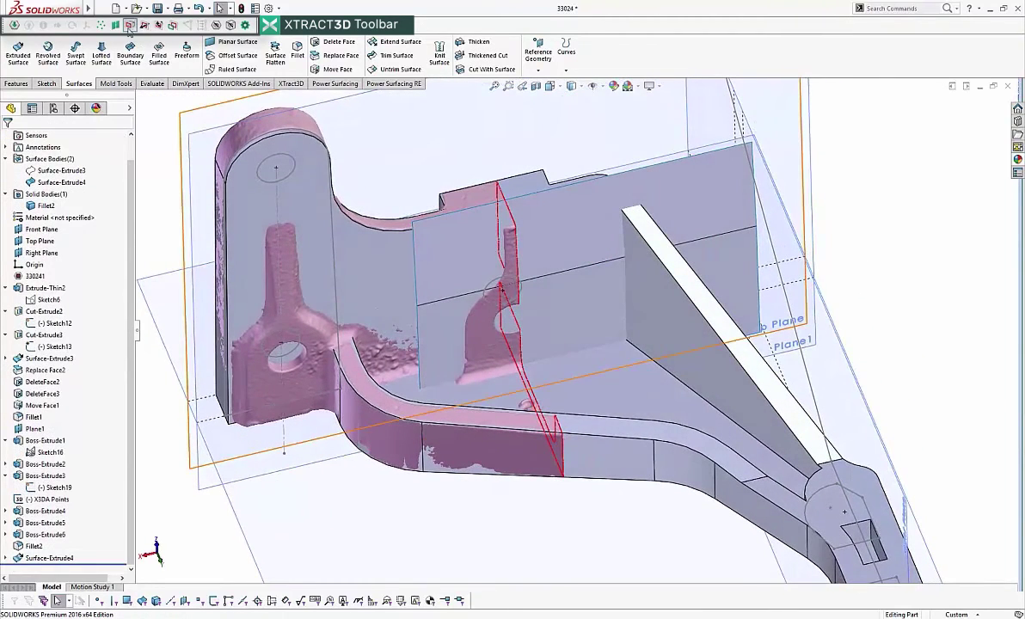
pyautogui.click(559, 222)
pyautogui.rightClick(560, 222)
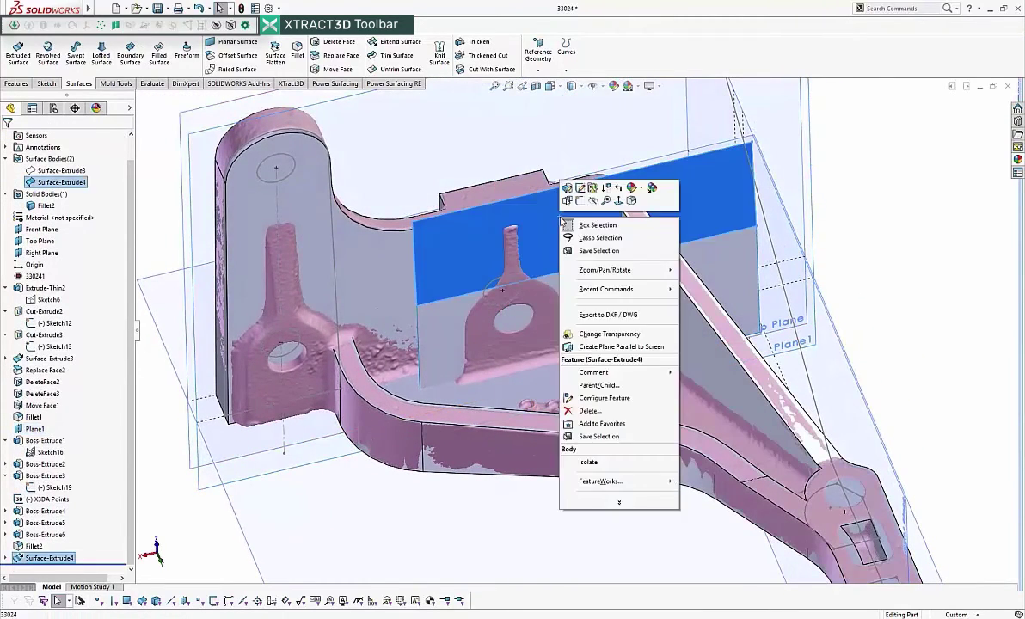
pyautogui.click(583, 205)
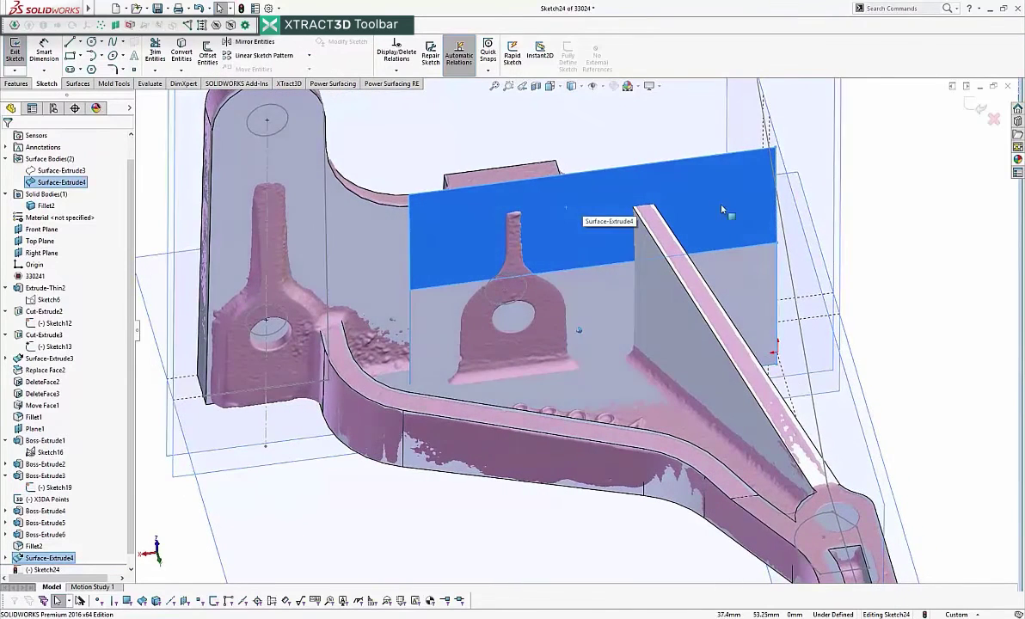
pyautogui.click(942, 127)
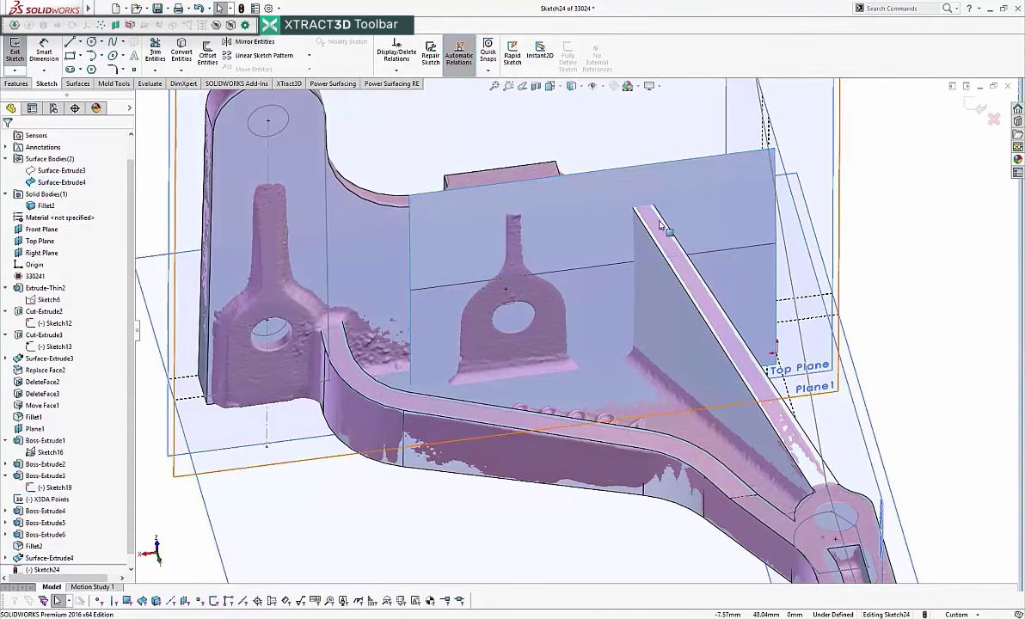
pyautogui.click(981, 107)
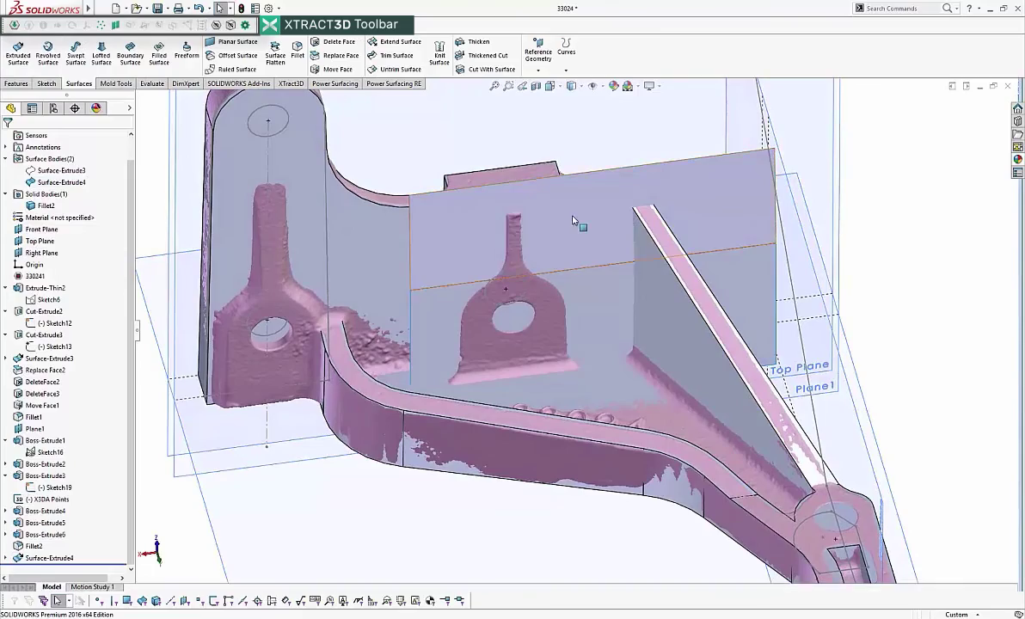
# - Hide the newly extruded surface body to expose the scanned boss behind it
pyautogui.rightClick(579, 220)
pyautogui.click(609, 200)
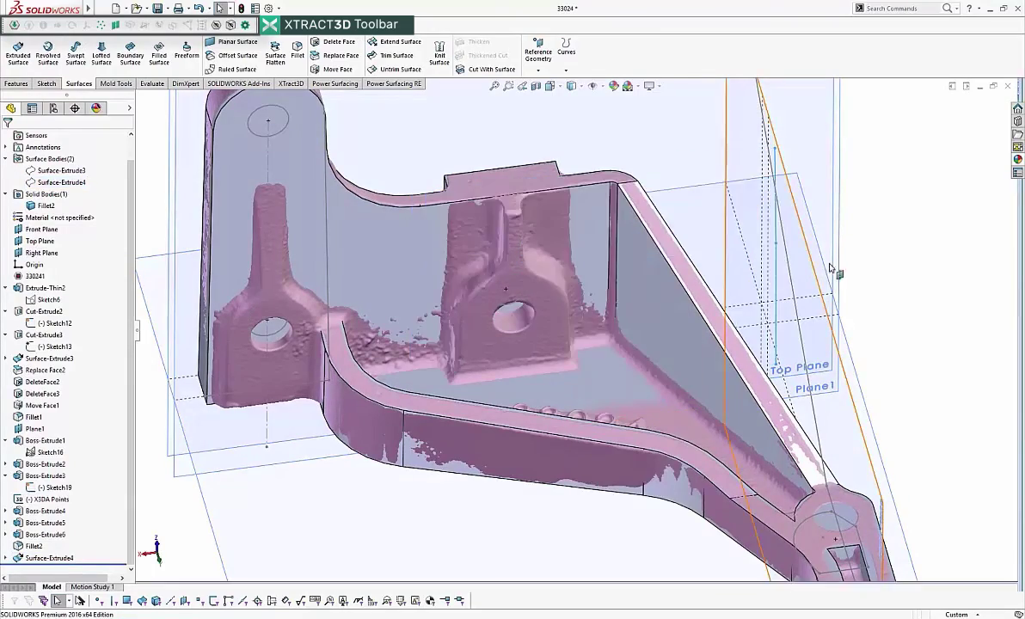
pyautogui.press('Left')
pyautogui.press('Left')
pyautogui.press('Left')
pyautogui.press('Left')
pyautogui.press('Left')
pyautogui.press('Left')
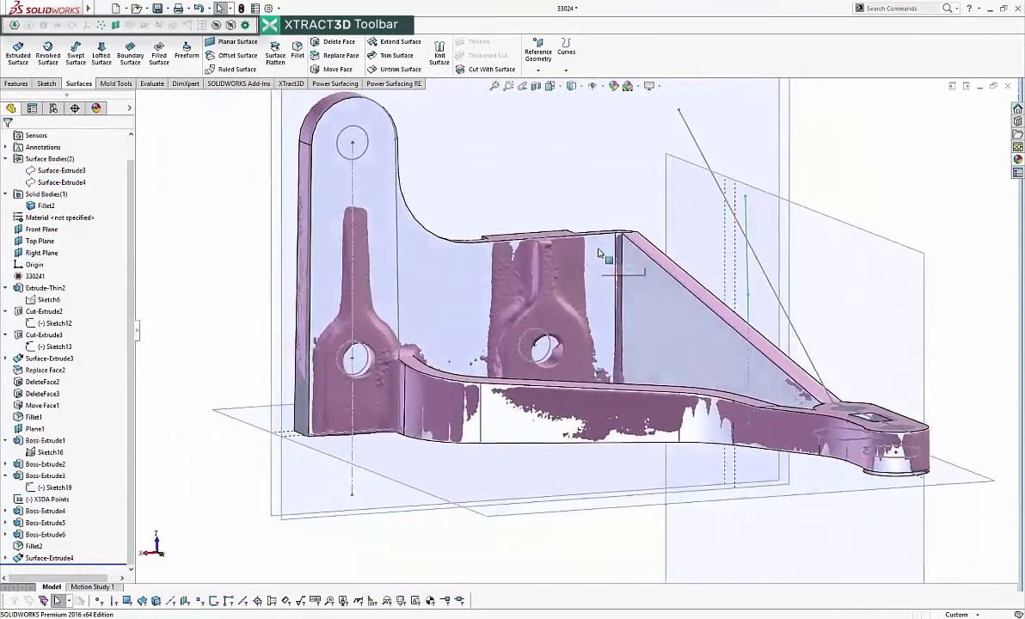
# - Start a sketch on Plane1
pyautogui.press('Right')
pyautogui.press('Right')
pyautogui.press('Right')
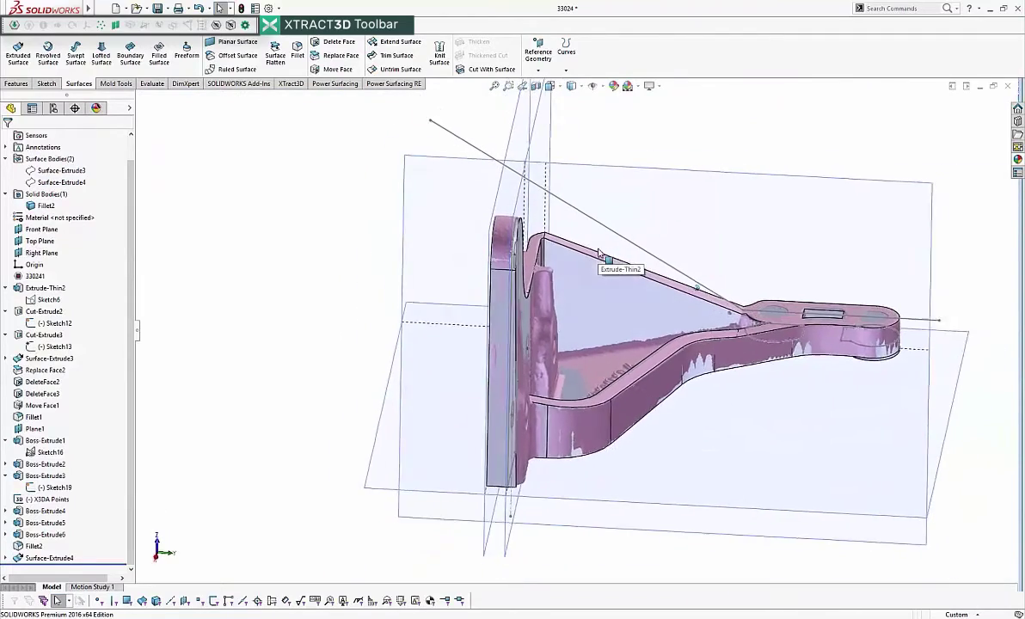
pyautogui.click(530, 178)
pyautogui.press('Right')
pyautogui.press('Right')
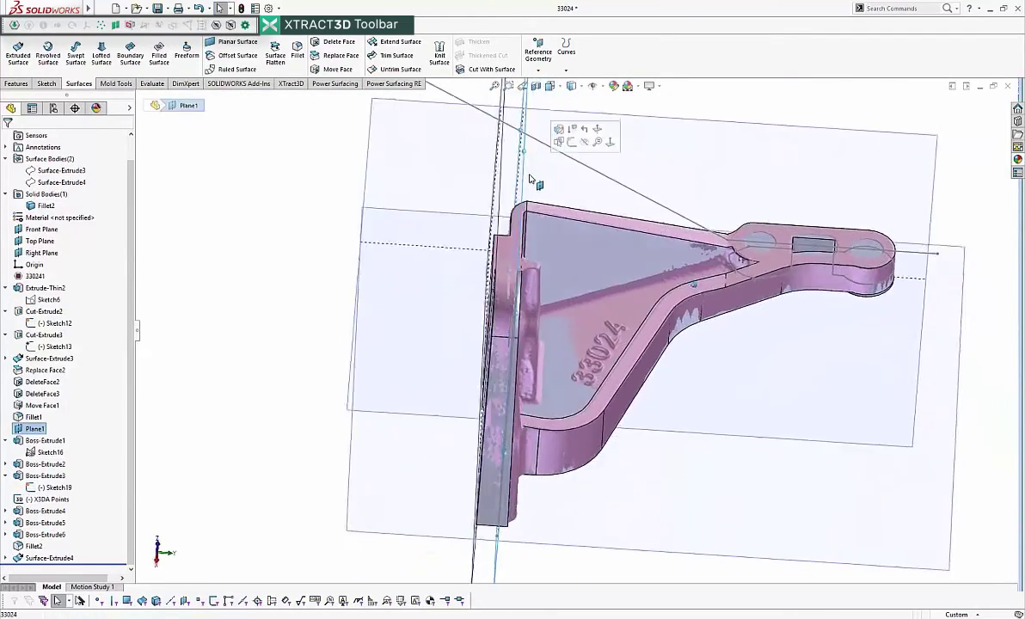
pyautogui.press('Left')
pyautogui.press('Left')
pyautogui.press('Left')
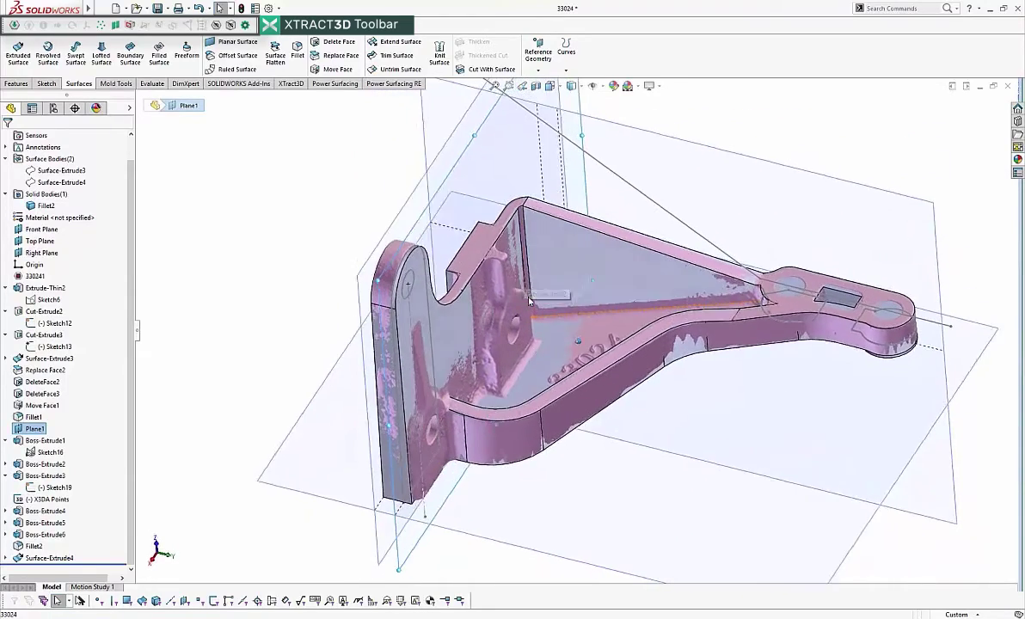
pyautogui.press('Up')
pyautogui.press('Up')
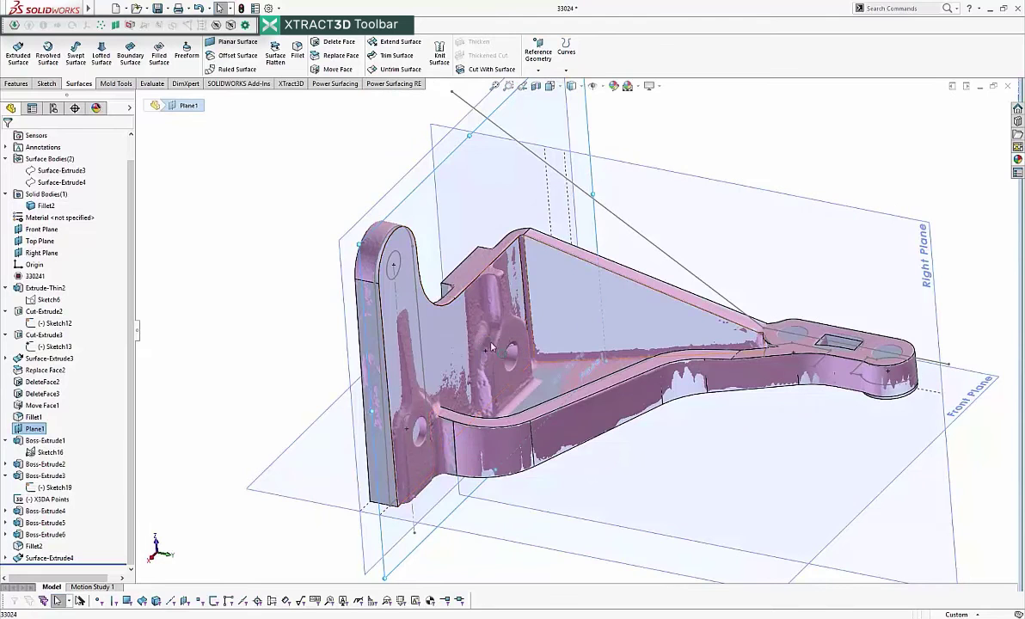
pyautogui.press('Right')
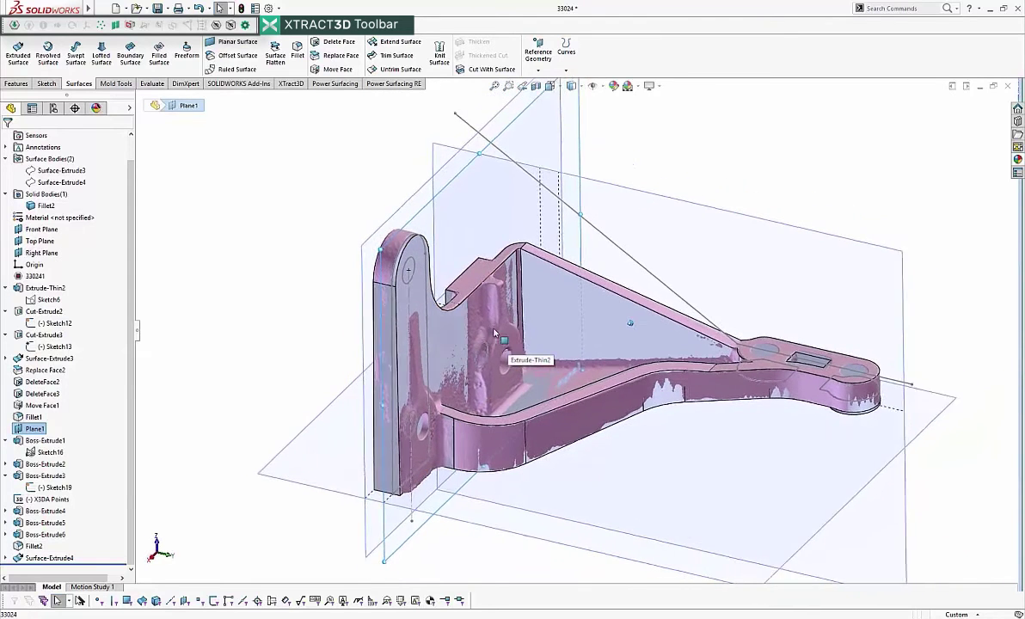
pyautogui.click(47, 84)
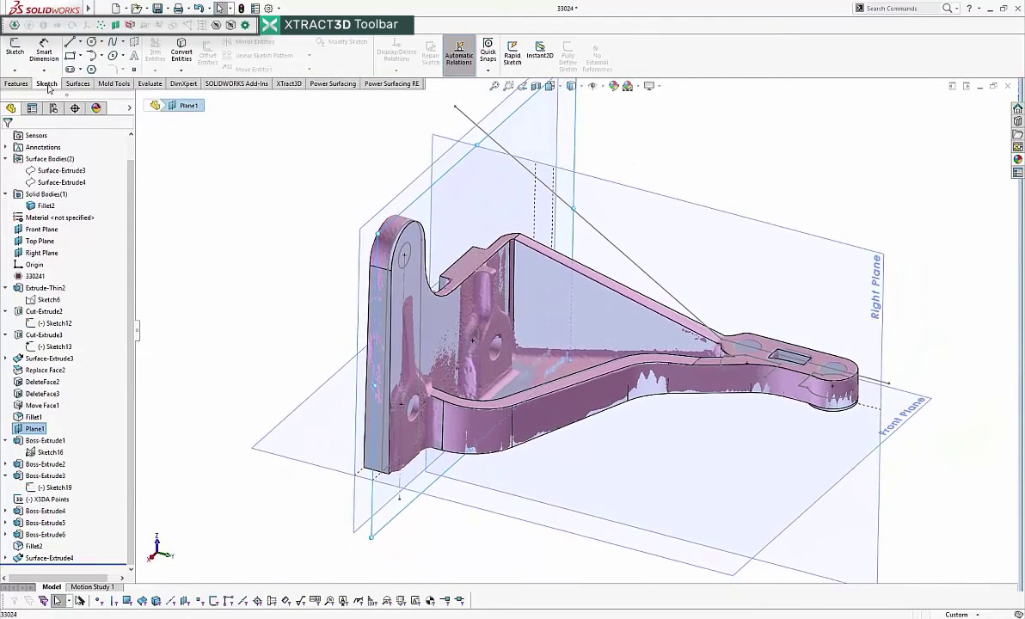
pyautogui.click(14, 51)
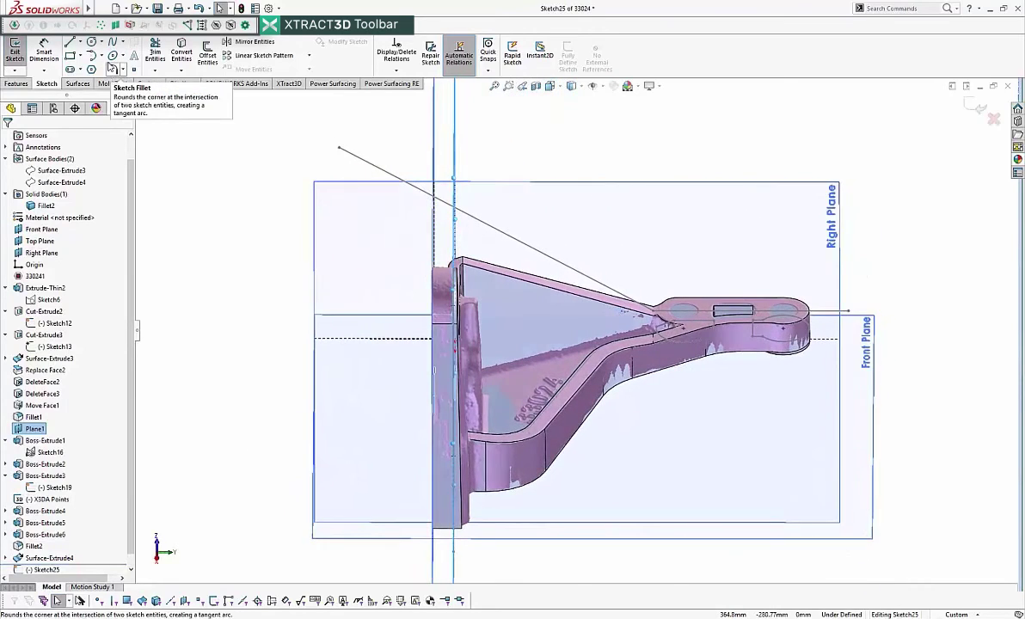
# - Section the scan mesh parallel to Plane1, offset the section through the boss around the middle hole, and exit the sketch
pyautogui.click(130, 25)
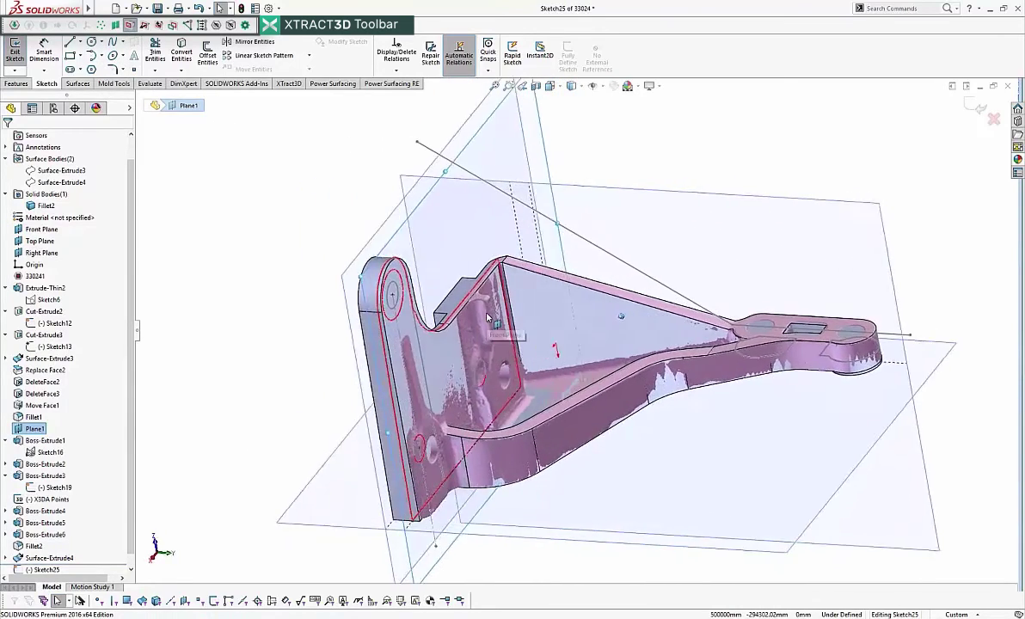
pyautogui.hotkey('ctrl', '8')
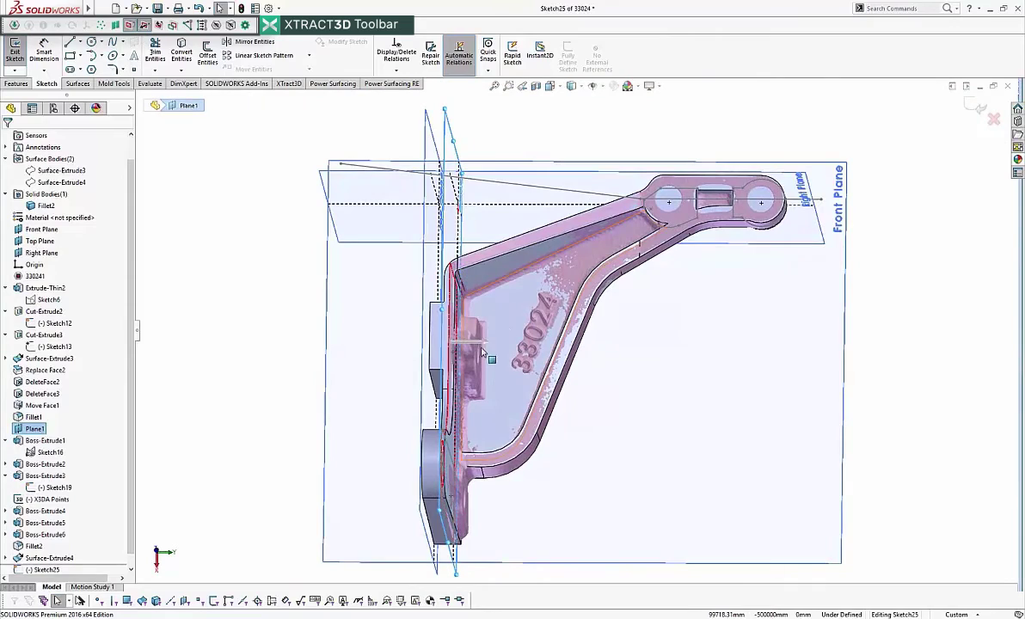
pyautogui.moveTo(490, 345); pyautogui.dragTo(465, 347)
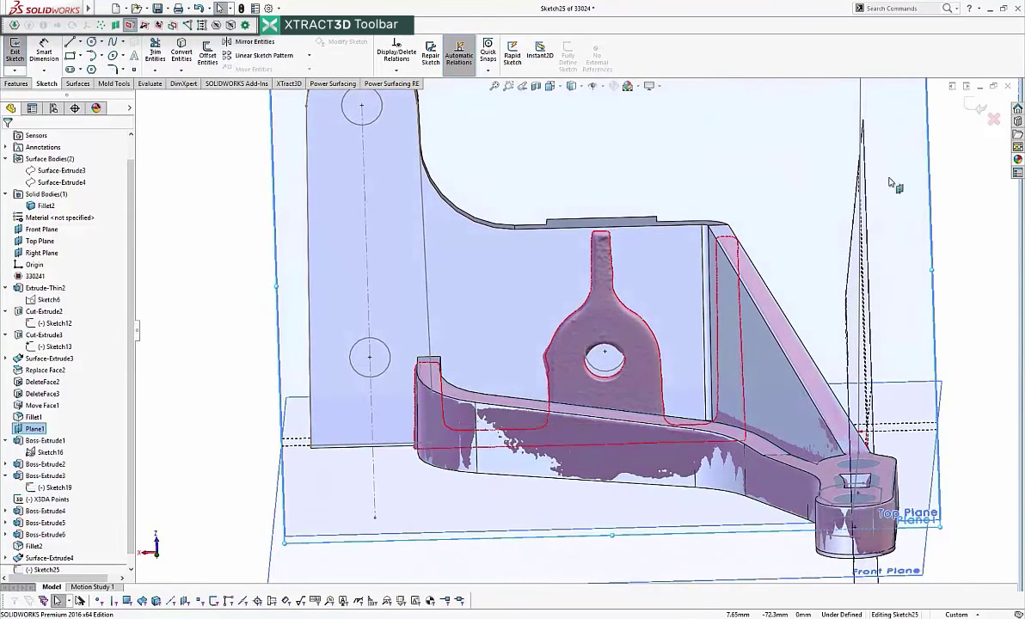
pyautogui.click(976, 105)
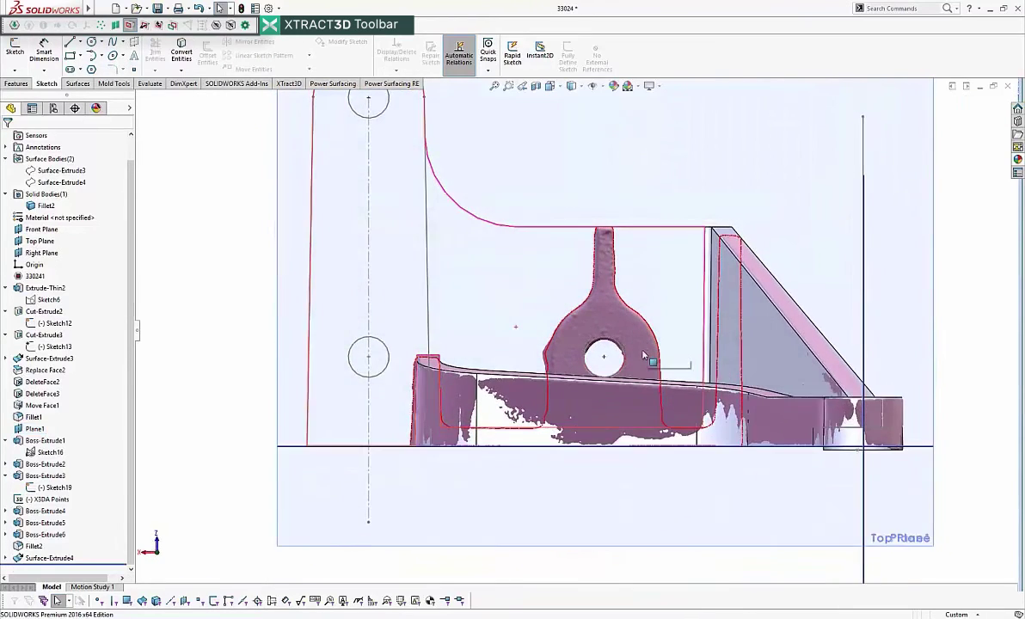
# - On Plane1, sketch a circle about 29.7 mm in diameter centred on the middle hole and matching the boss's section outline
pyautogui.scroll(-2, 620, 365)
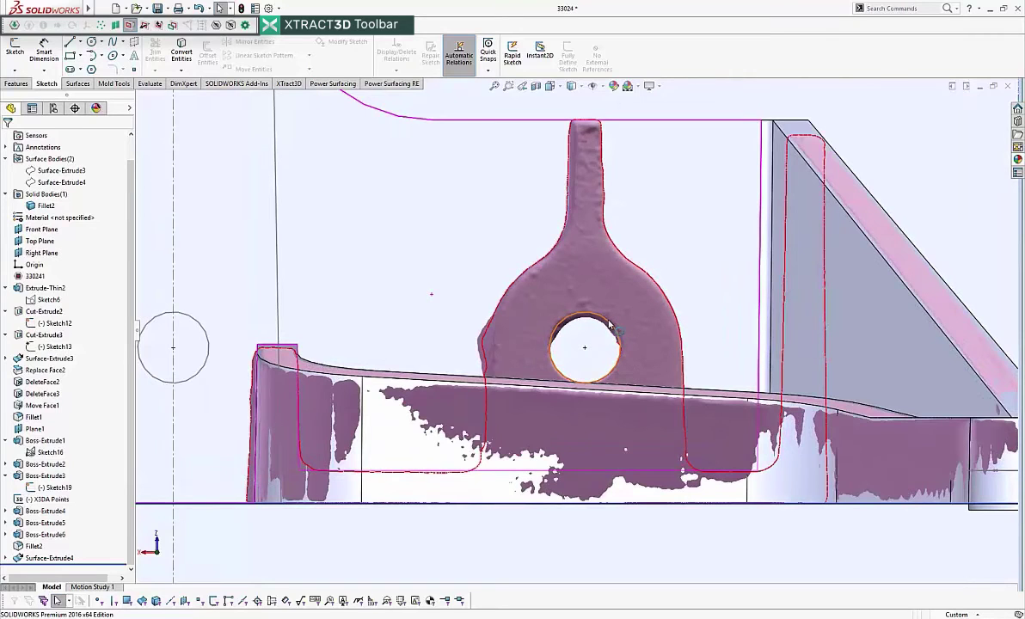
pyautogui.click(91, 43)
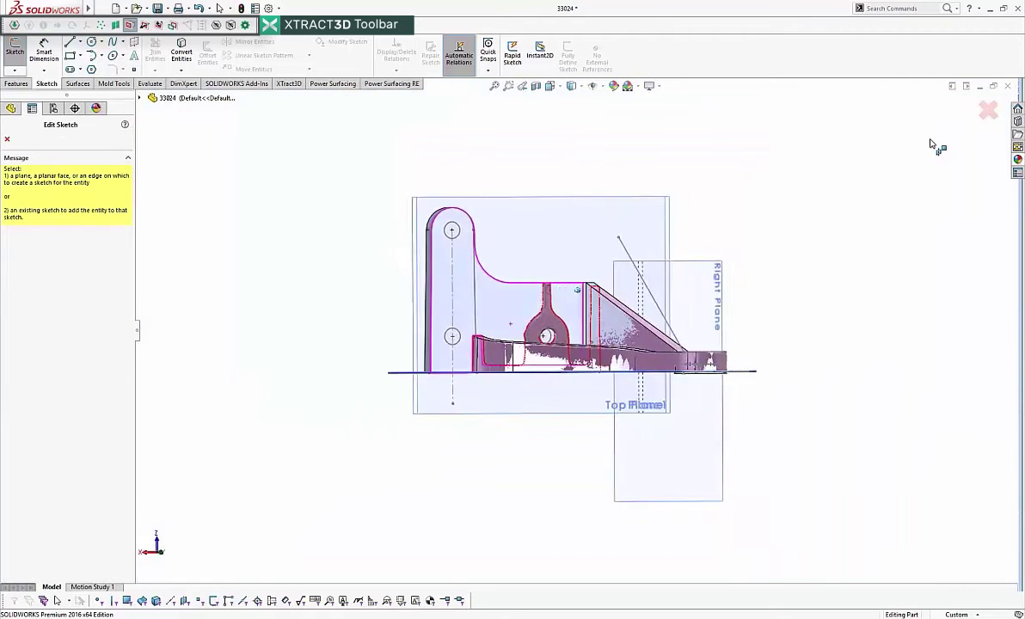
pyautogui.click(144, 99)
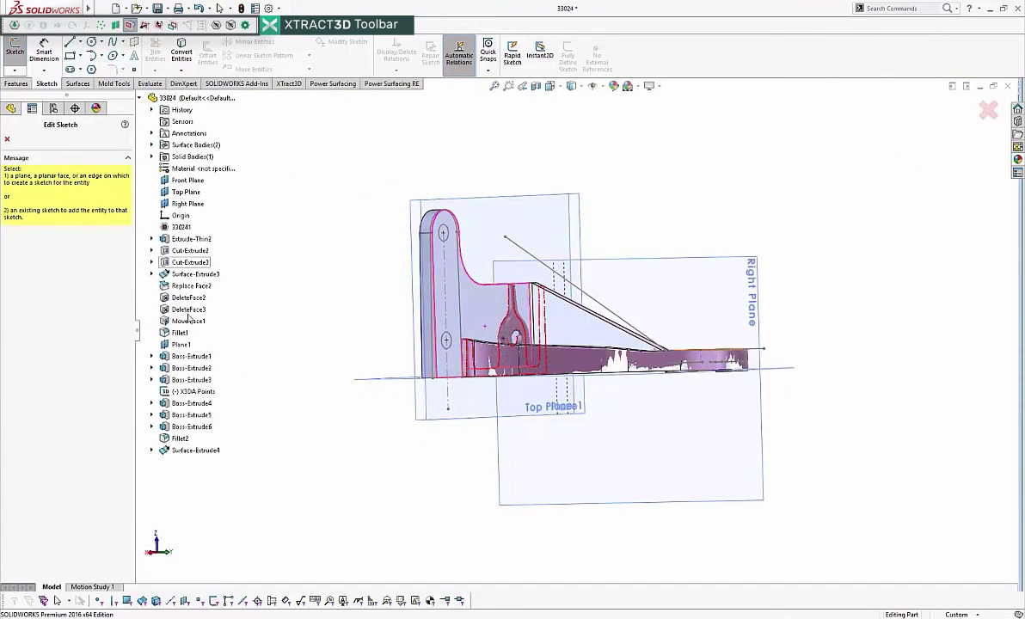
pyautogui.click(177, 206)
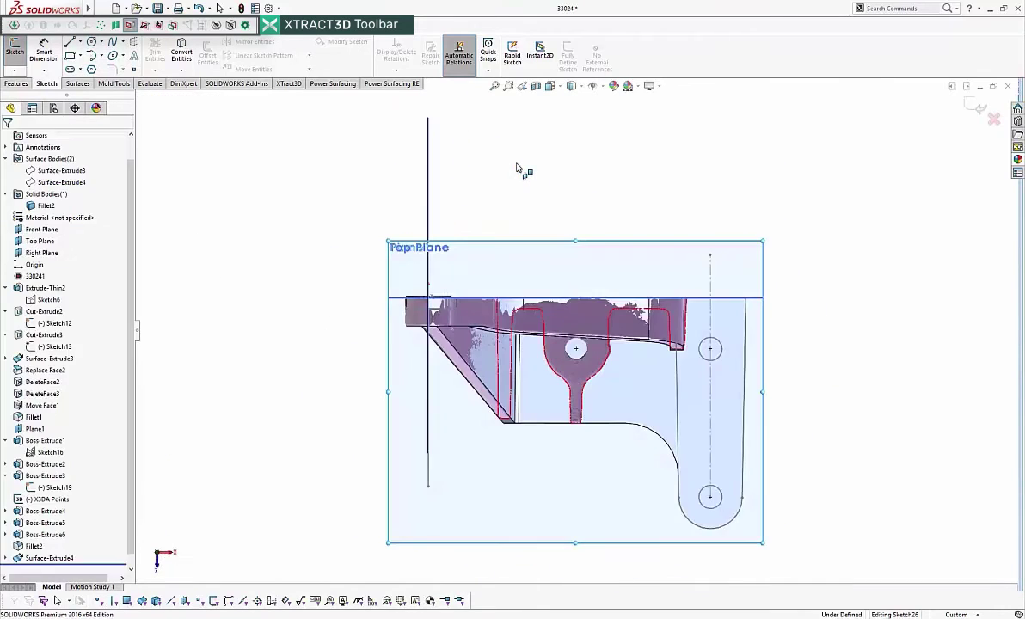
pyautogui.press('c')
pyautogui.scroll(-4, 599, 380)
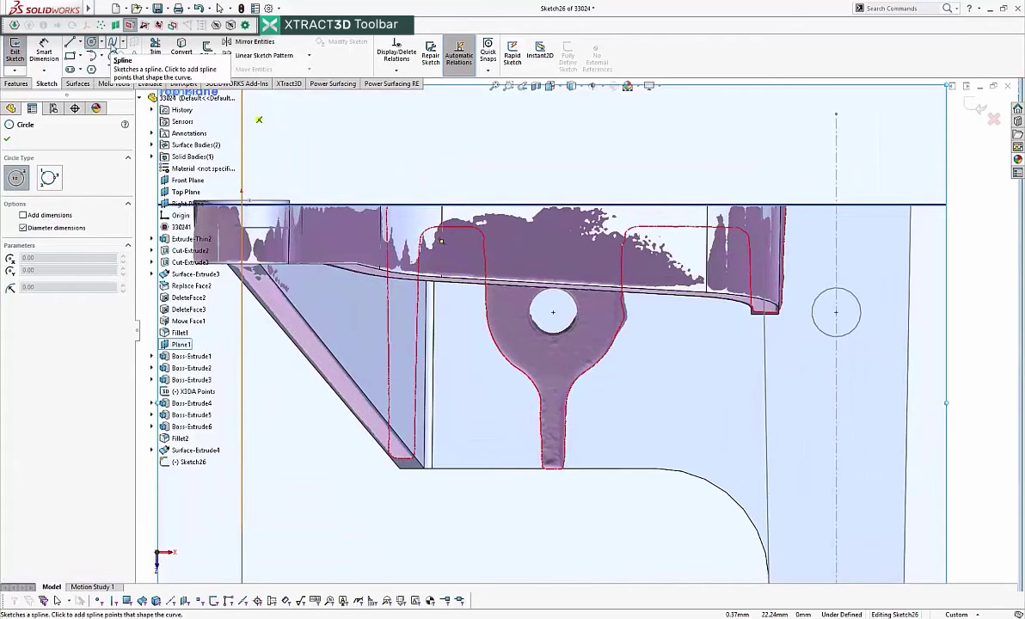
pyautogui.scroll(-3, 554, 314)
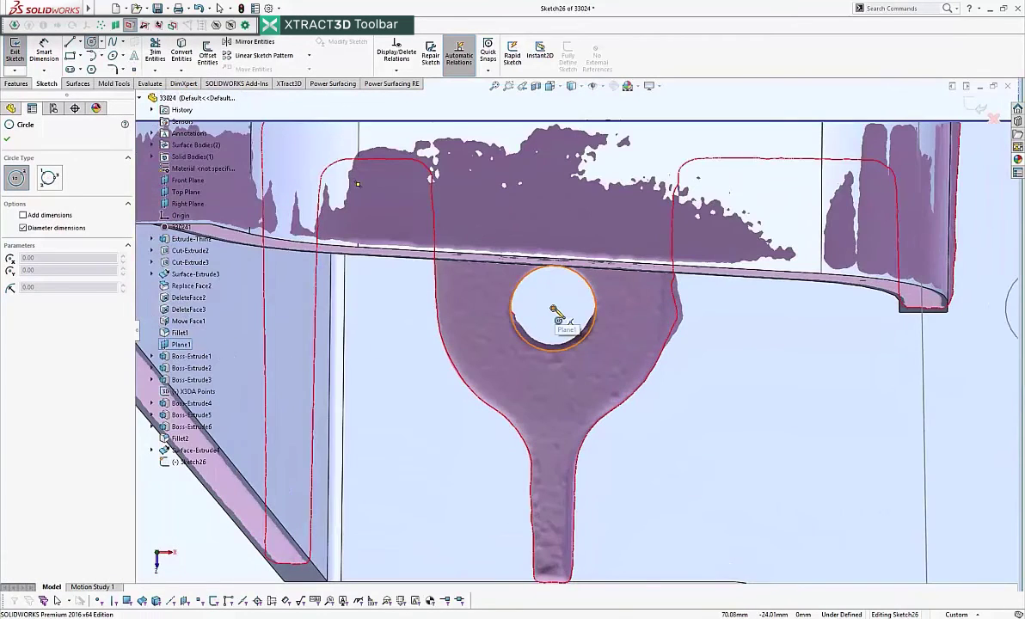
pyautogui.click(553, 309)
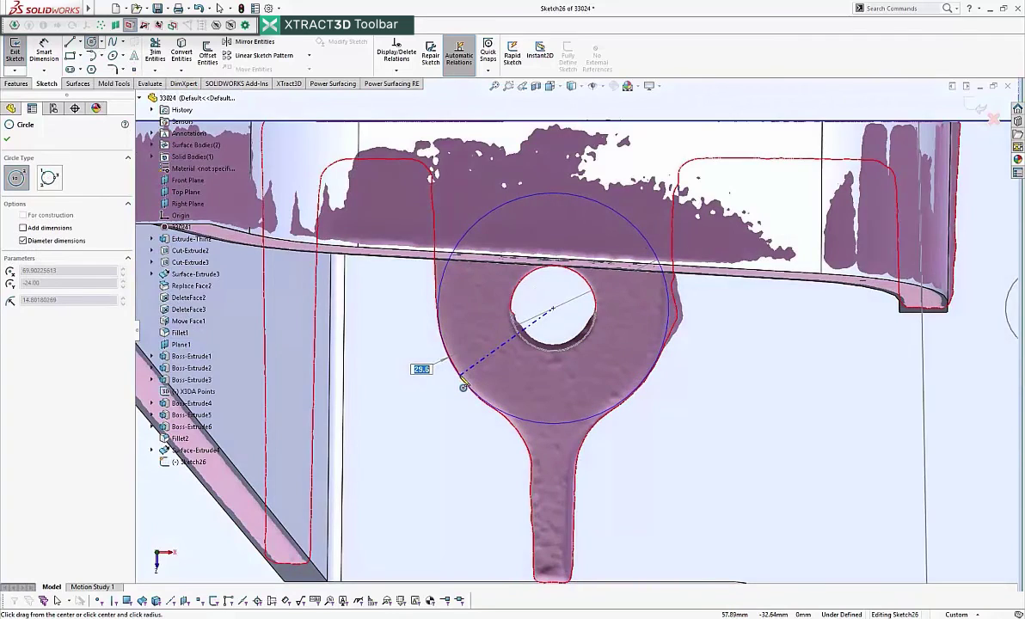
pyautogui.click(462, 387)
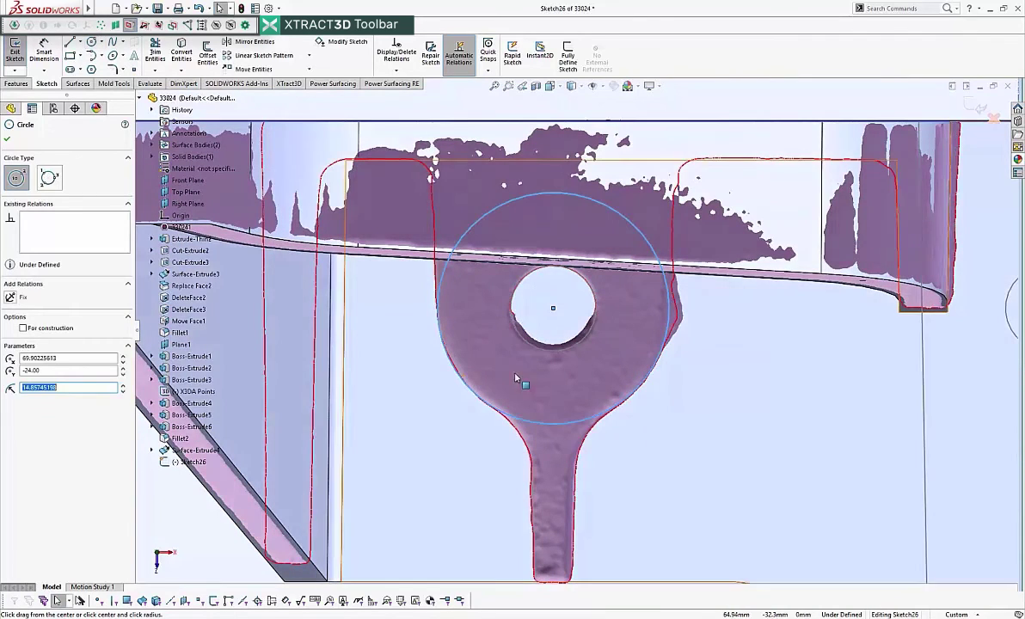
# - Sketch a line about 23.3 mm long tangent to the circle, following the boss's straight side toward the bracket base
pyautogui.click(71, 43)
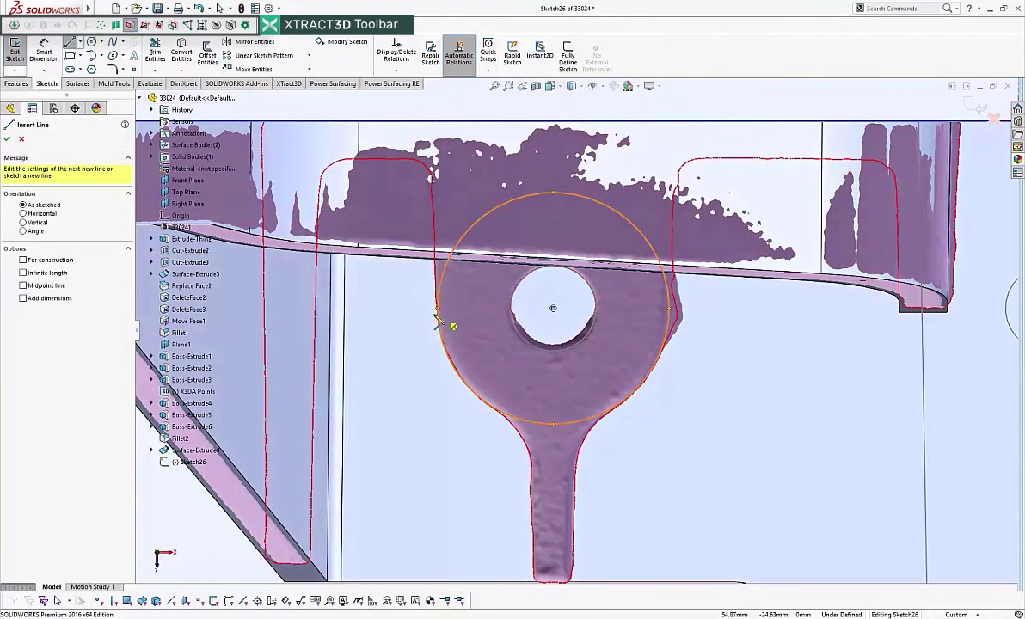
pyautogui.click(438, 310)
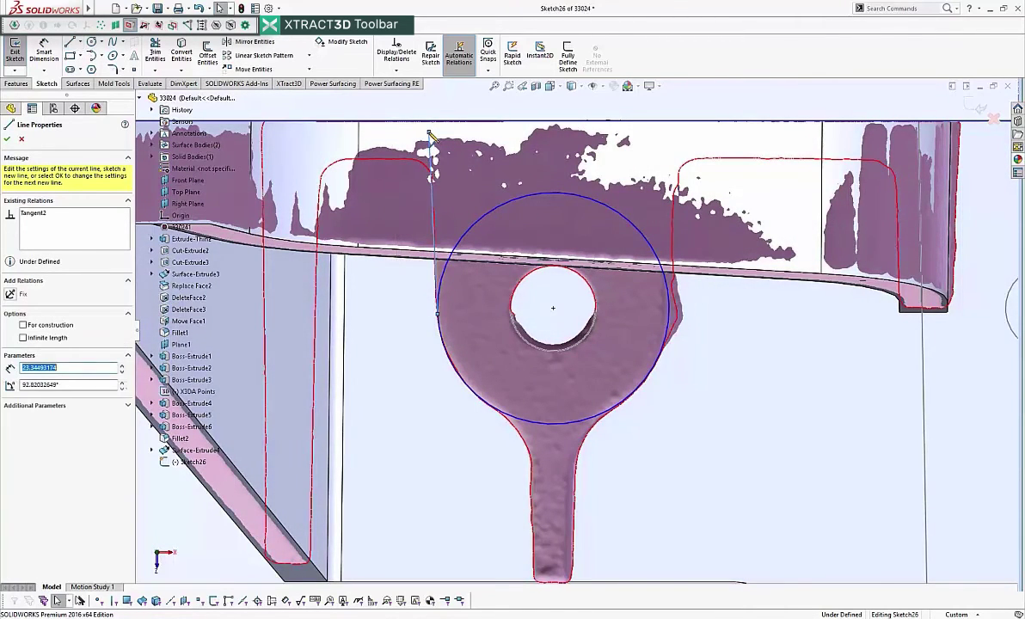
pyautogui.click(429, 134)
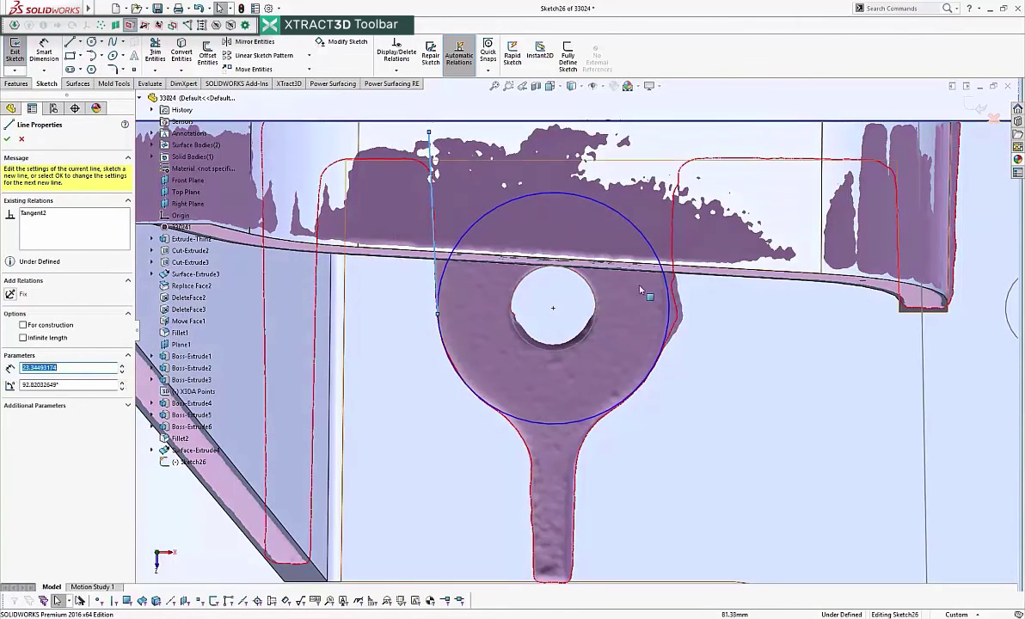
pyautogui.scroll(2, 534, 392)
pyautogui.scroll(-3, 591, 451)
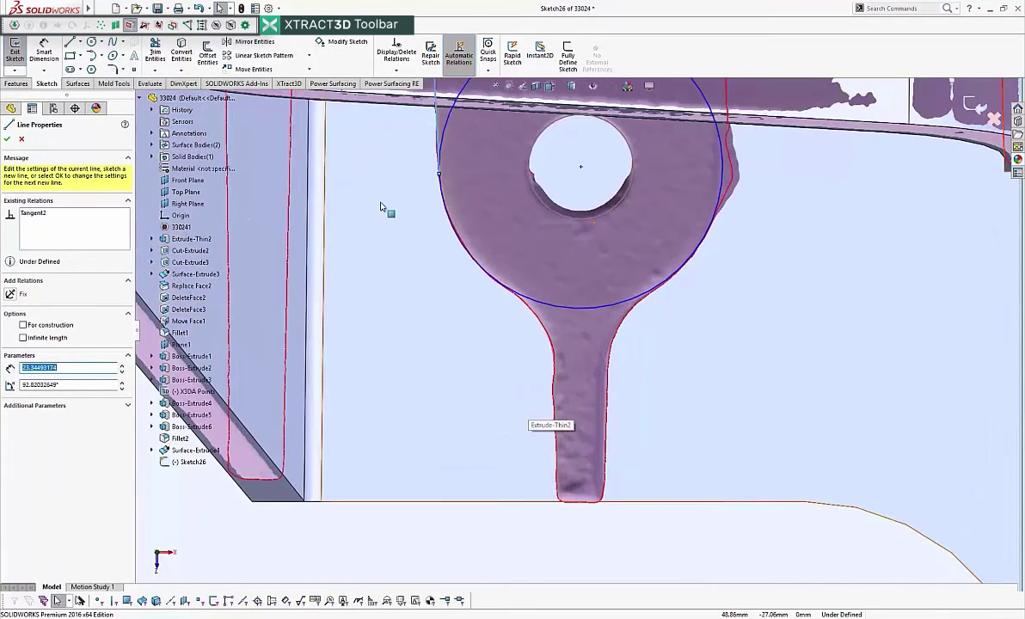
pyautogui.click(74, 46)
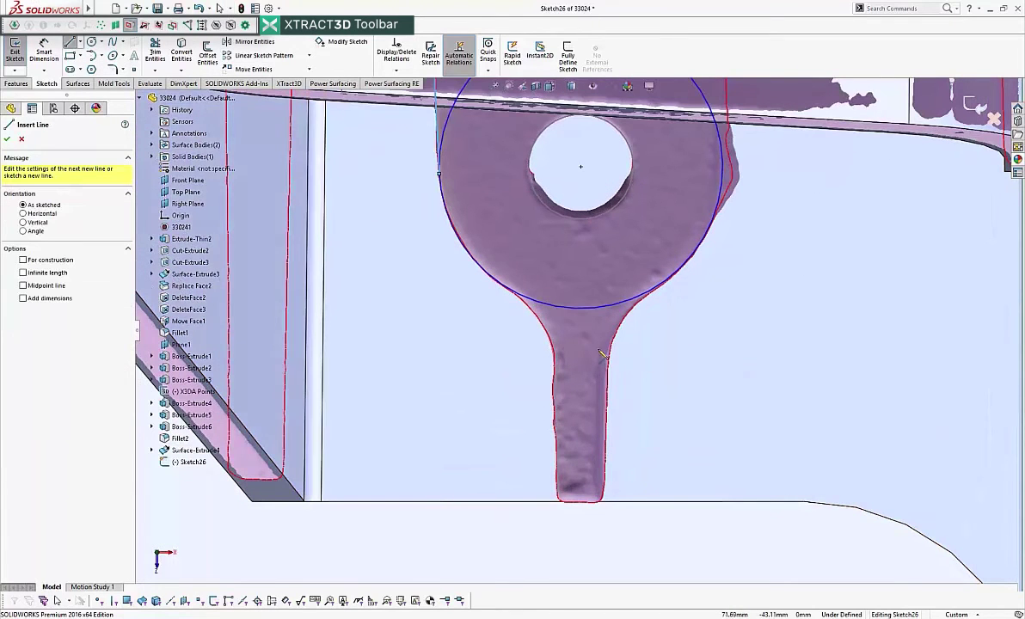
pyautogui.click(557, 308)
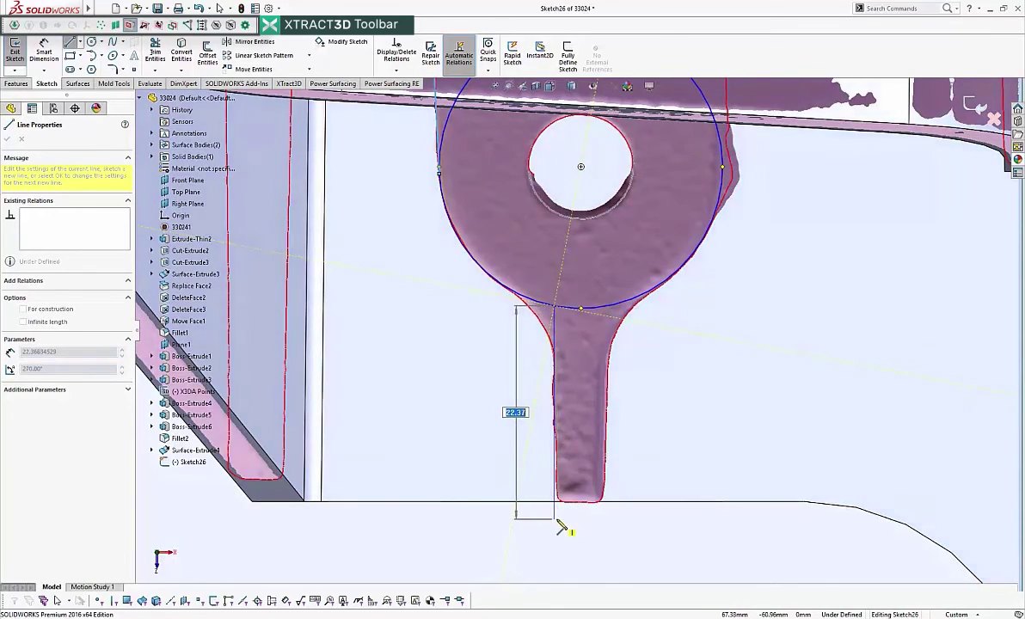
pyautogui.click(555, 519)
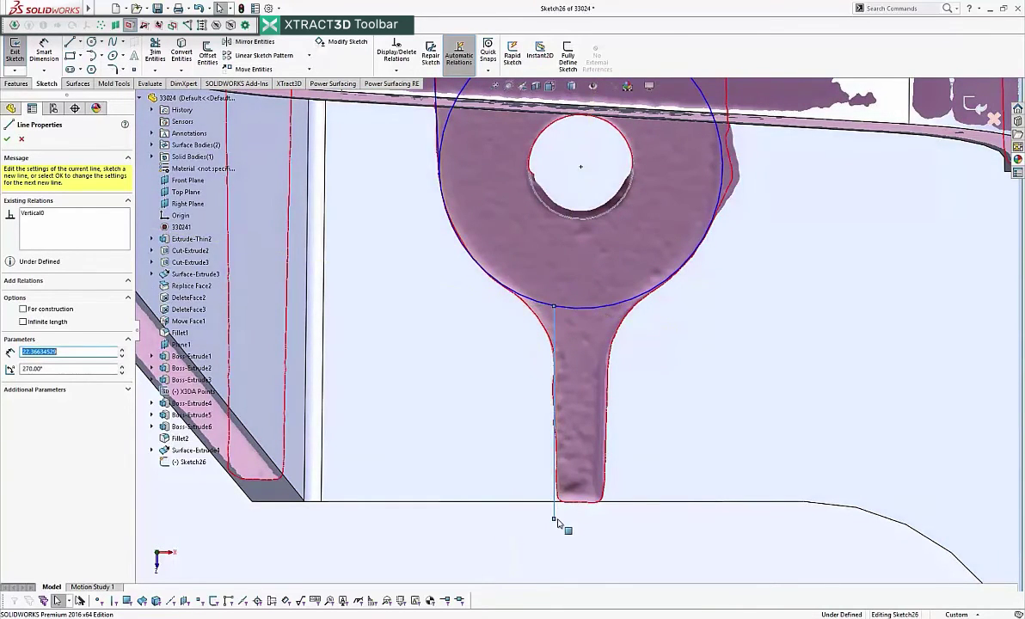
pyautogui.click(594, 543)
pyautogui.scroll(1, 573, 387)
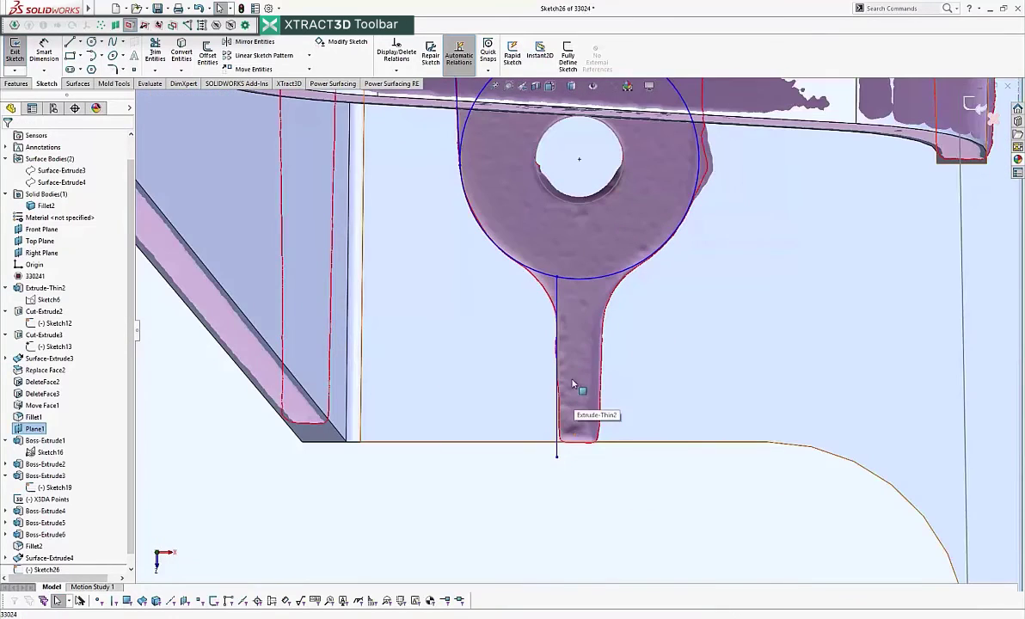
pyautogui.click(558, 336)
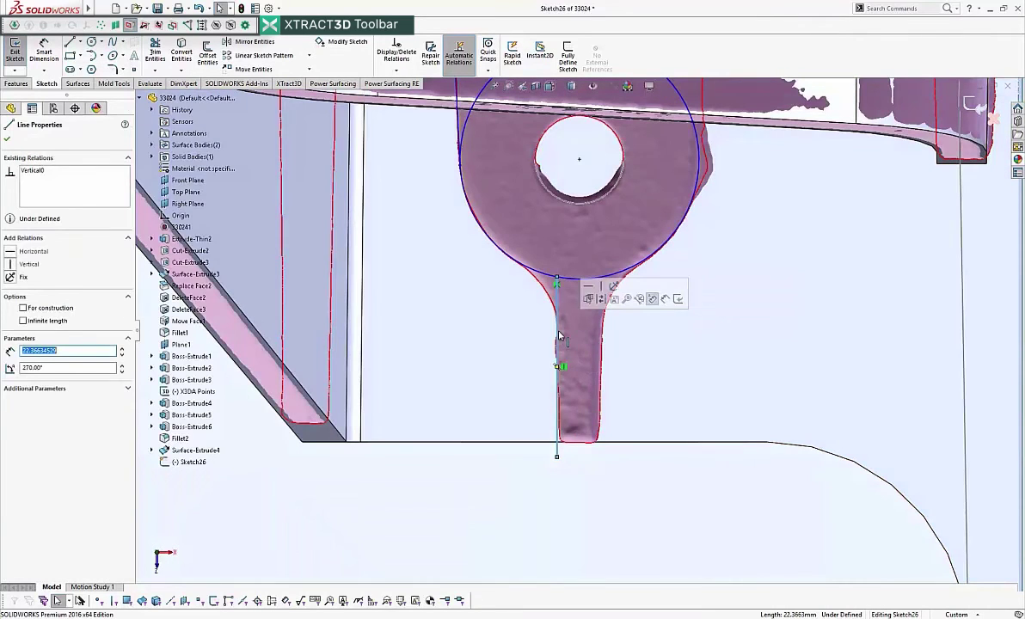
pyautogui.press('Delete')
# - Sketch a slightly slanted line about 11.4 mm long along the side of the narrow rib farther from the triangular gusset
pyautogui.scroll(-3, 603, 340)
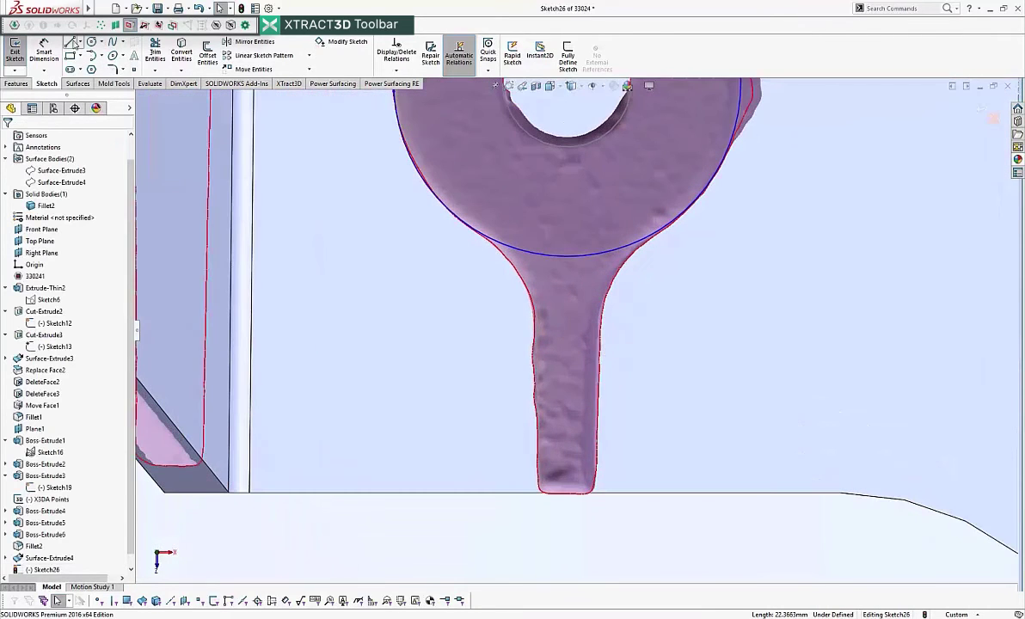
pyautogui.click(71, 42)
pyautogui.click(602, 378)
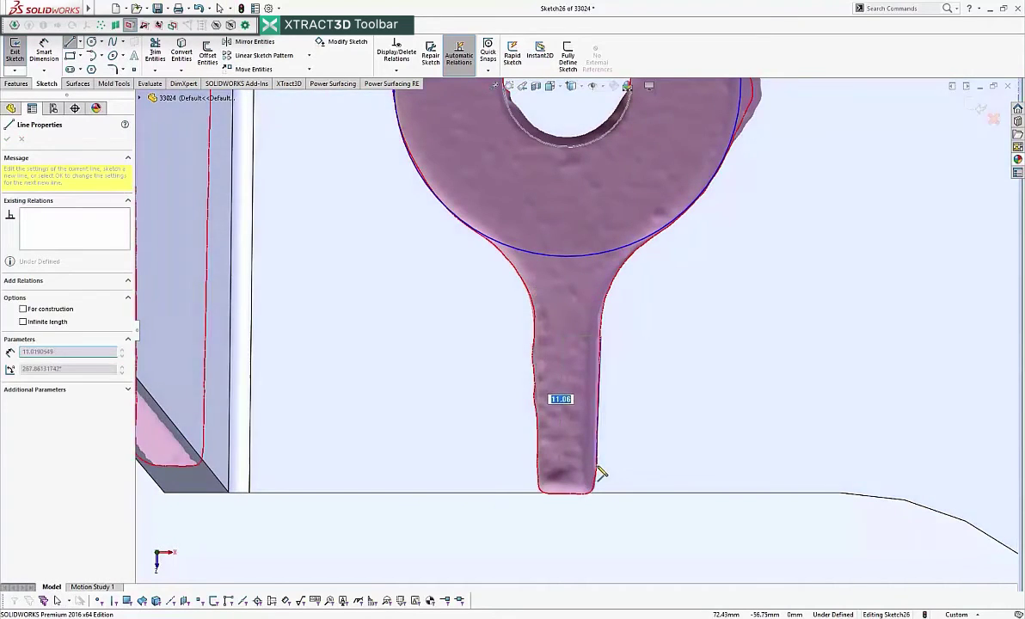
pyautogui.click(600, 475)
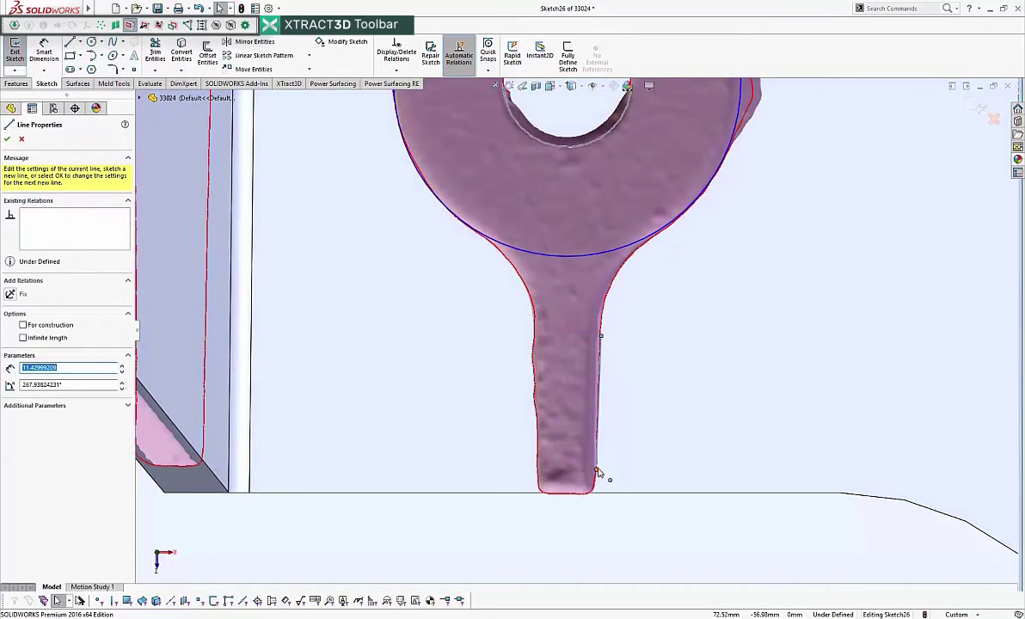
pyautogui.scroll(5, 627, 551)
pyautogui.press('Escape')
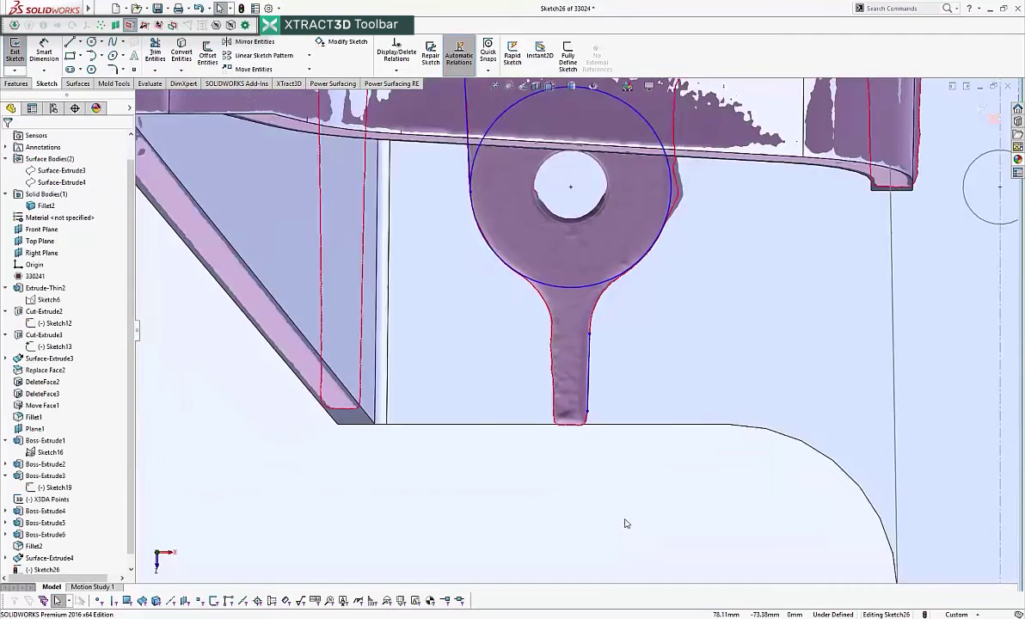
# - Sketch a vertical centerline from the circle's centre through the narrow rib to just beyond the bracket's edge
pyautogui.click(80, 42)
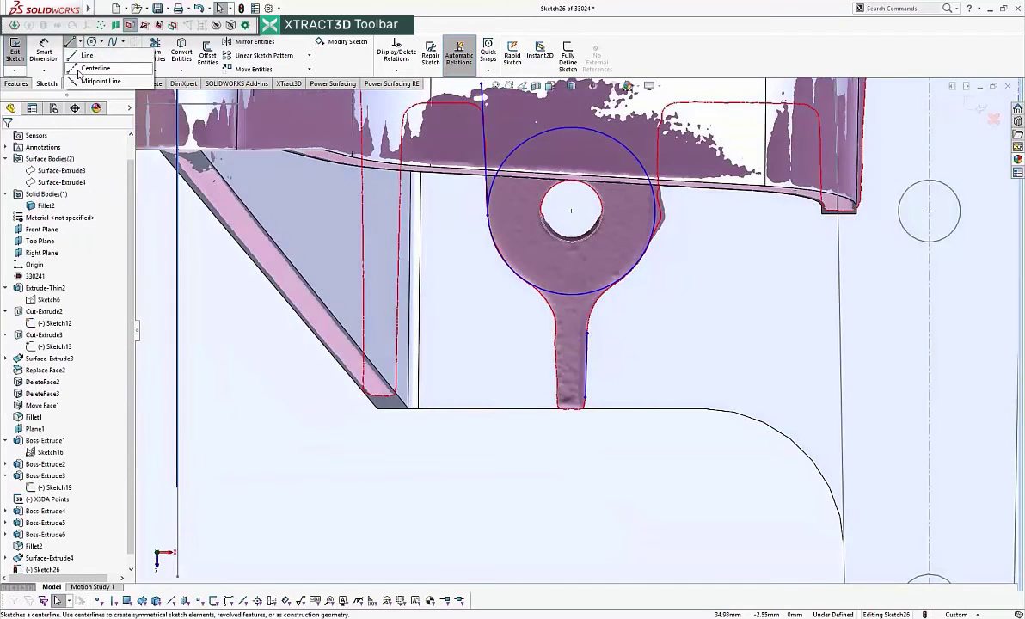
pyautogui.click(91, 69)
pyautogui.click(571, 210)
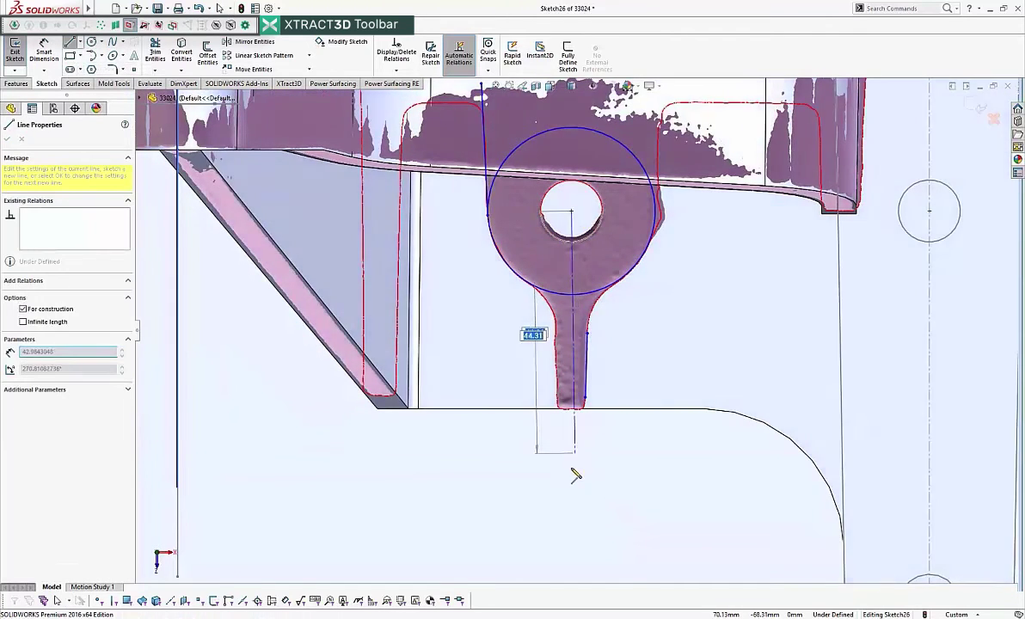
pyautogui.click(571, 471)
pyautogui.press('Escape')
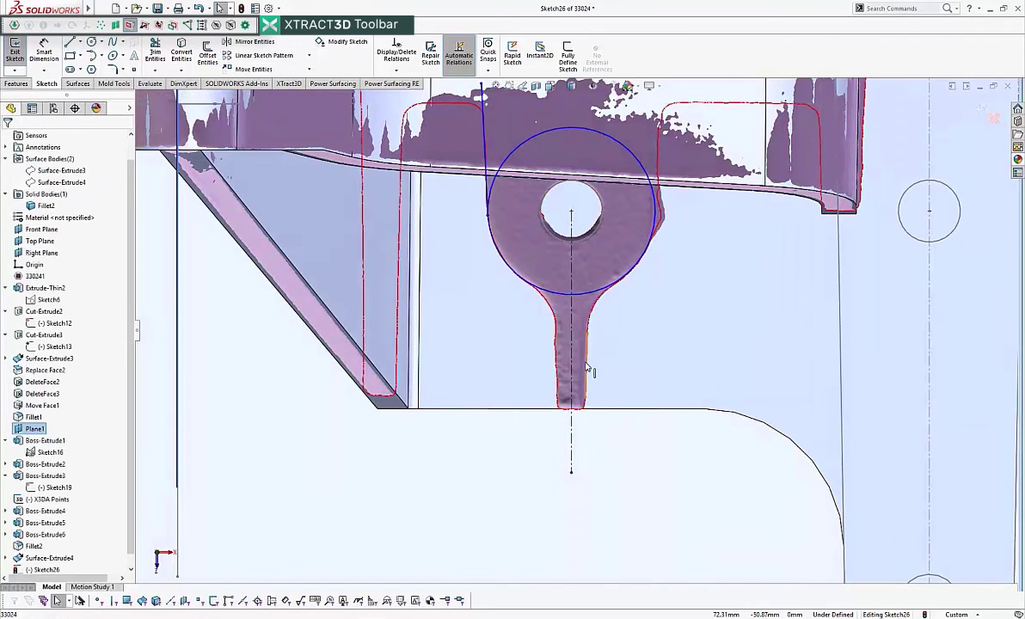
# - Mirror the slanted line along the narrow rib's side about the vertical centerline to form the rib's opposite side
pyautogui.click(572, 370)
pyautogui.keyDown('ctrl'); pyautogui.click(585, 366); pyautogui.keyUp('ctrl')
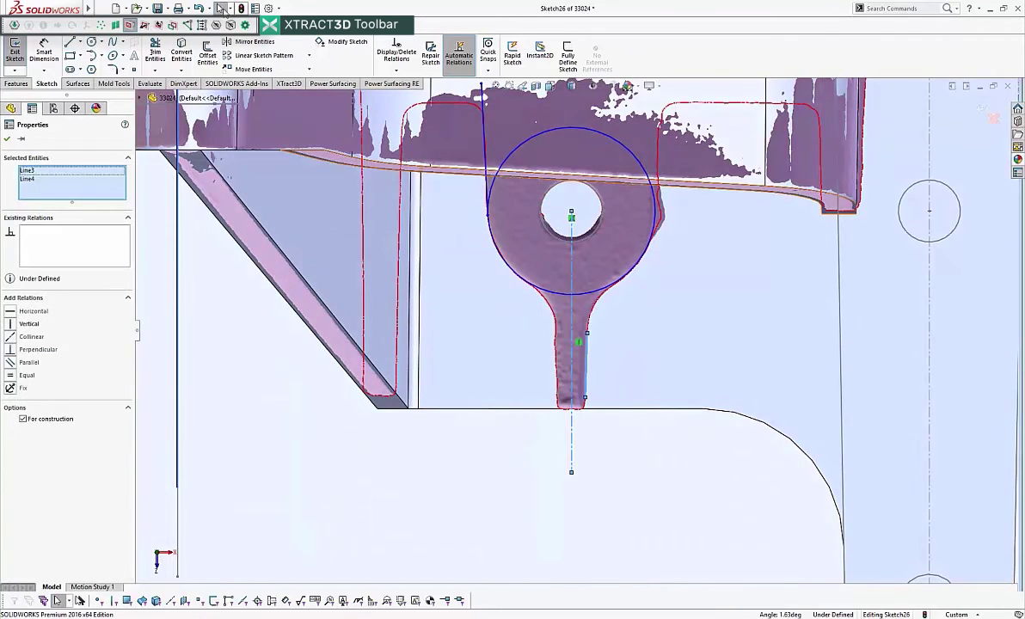
pyautogui.click(241, 43)
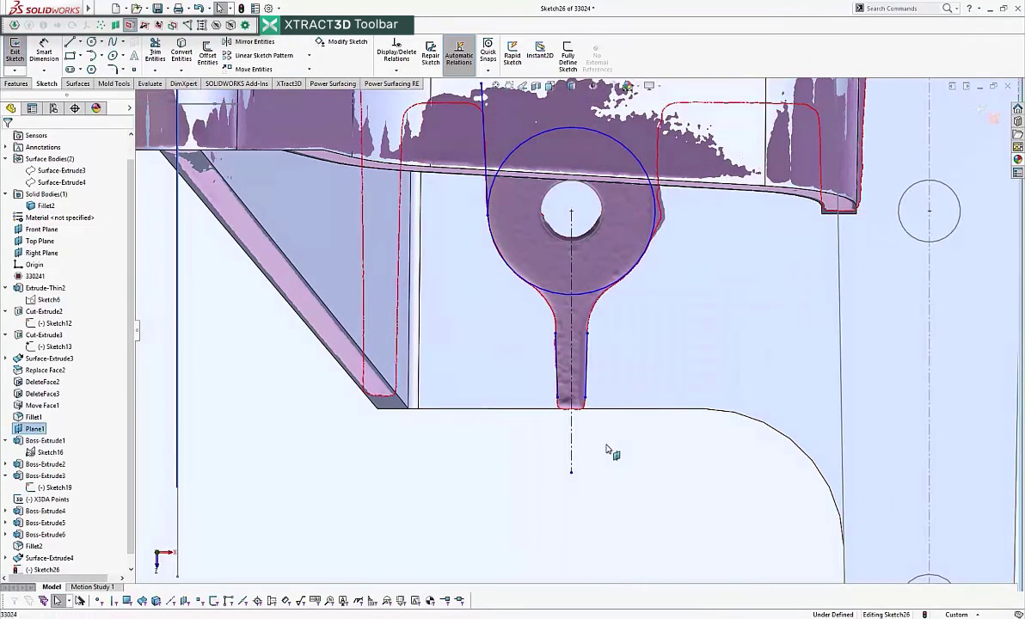
# - Convert the bracket's straight outer edge below the rib into the sketch and use Power Trim to make it meet both rib side lines
pyautogui.click(604, 412)
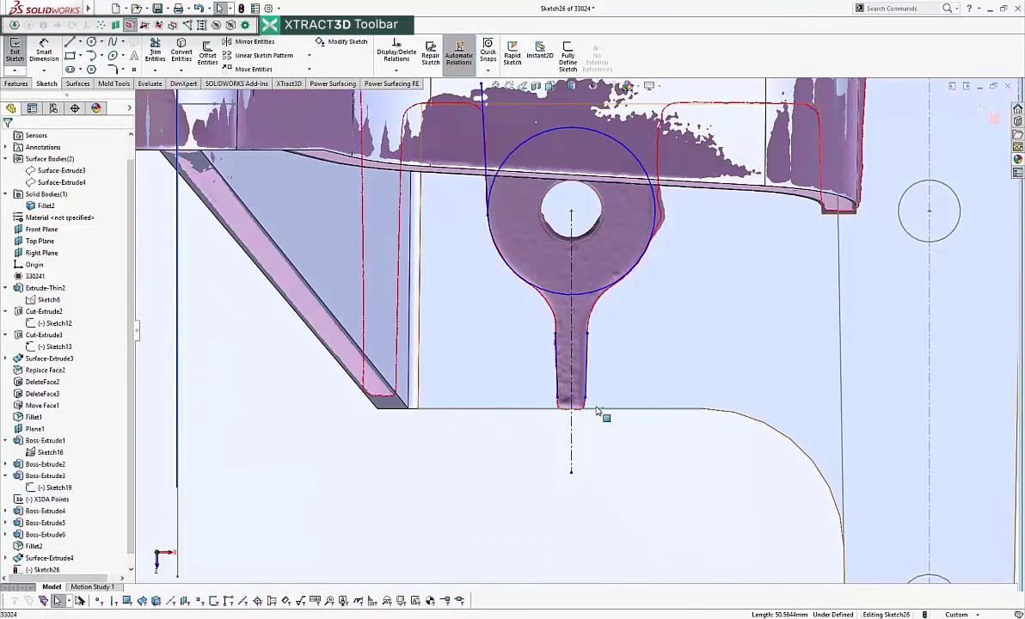
pyautogui.click(182, 52)
pyautogui.click(157, 41)
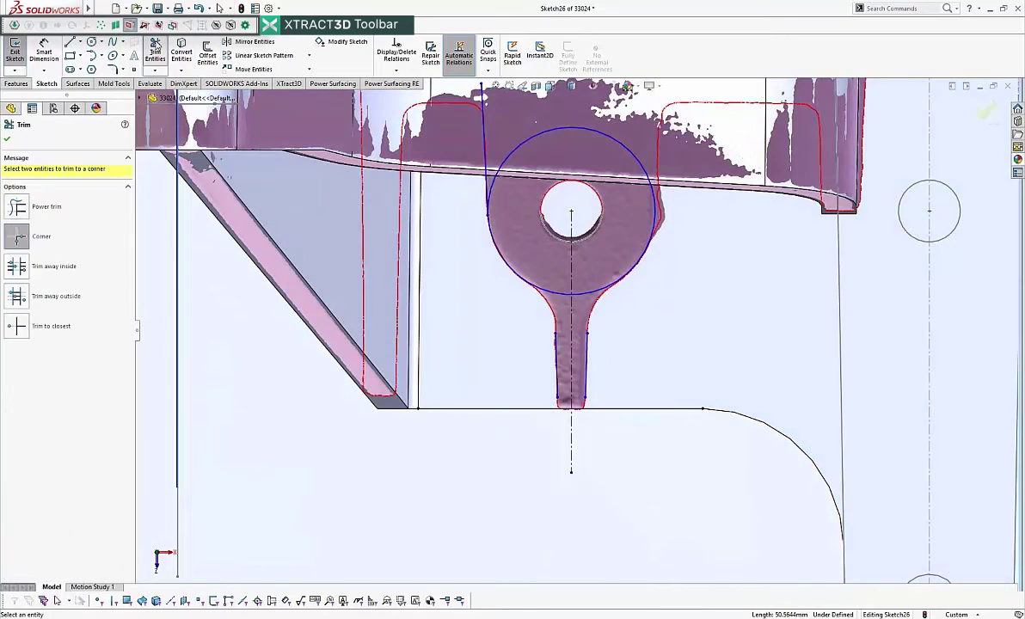
pyautogui.click(21, 204)
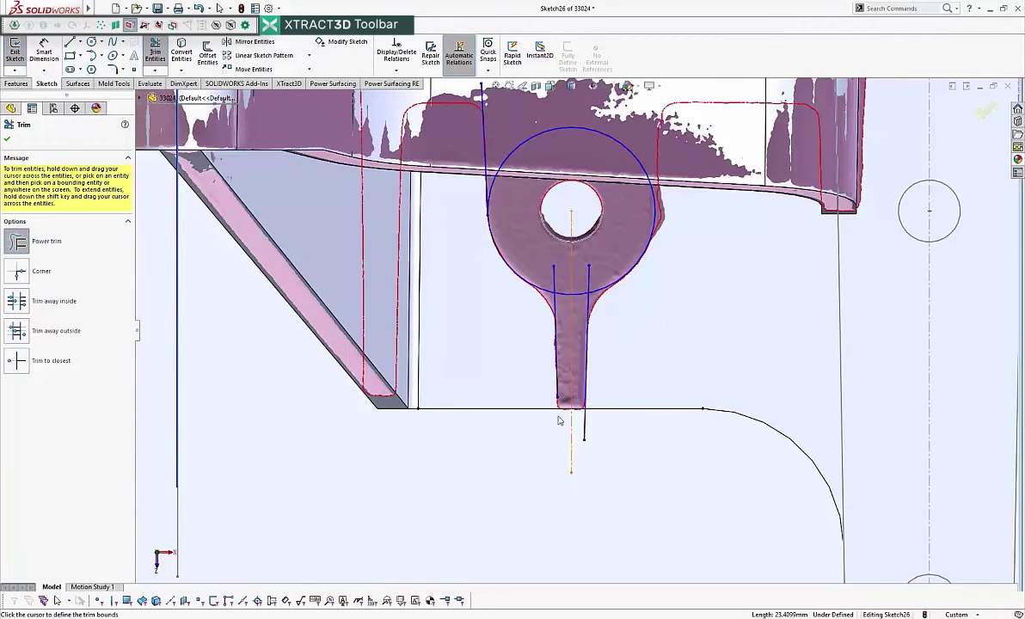
pyautogui.moveTo(528, 393)
pyautogui.mouseDown()
pyautogui.moveTo(565, 419)
pyautogui.moveTo(614, 408)
pyautogui.moveTo(583, 428)
pyautogui.mouseUp()
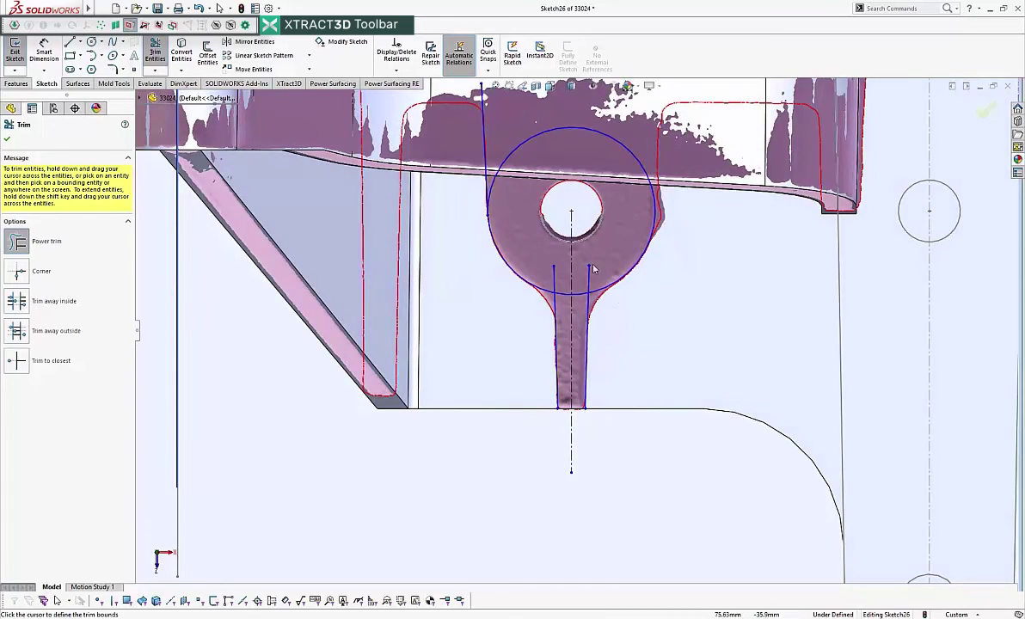
pyautogui.click(7, 139)
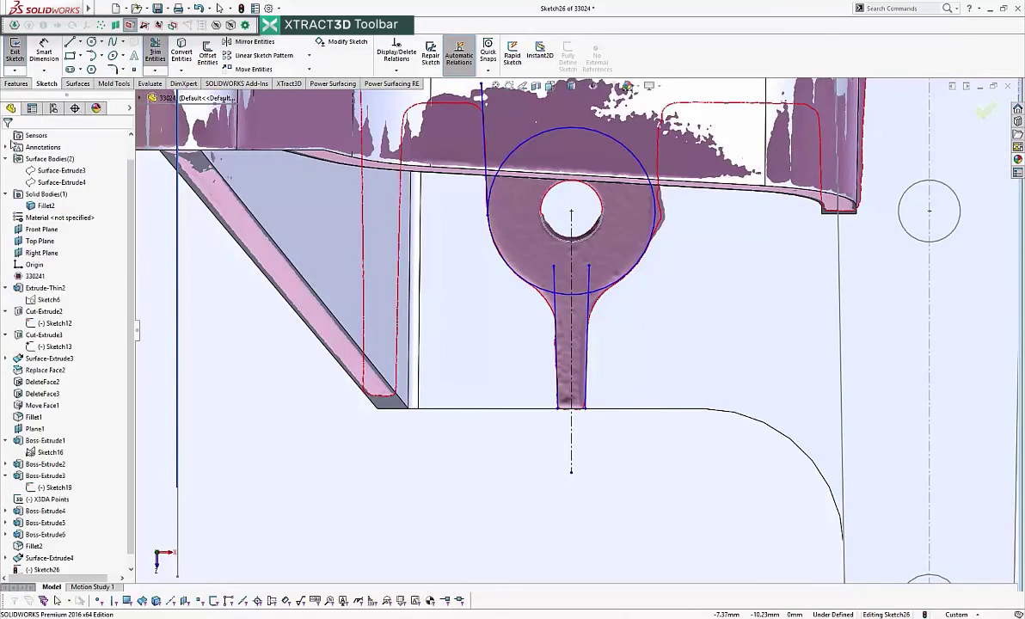
# - Mirror the line tangent to the boss circle about the vertical centerline
pyautogui.click(250, 41)
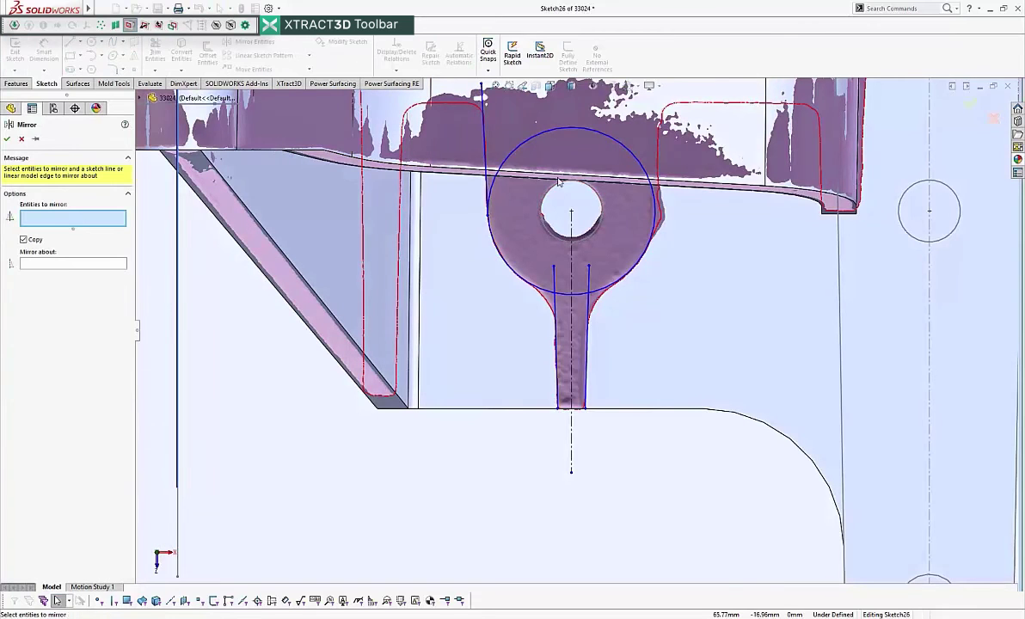
pyautogui.click(483, 131)
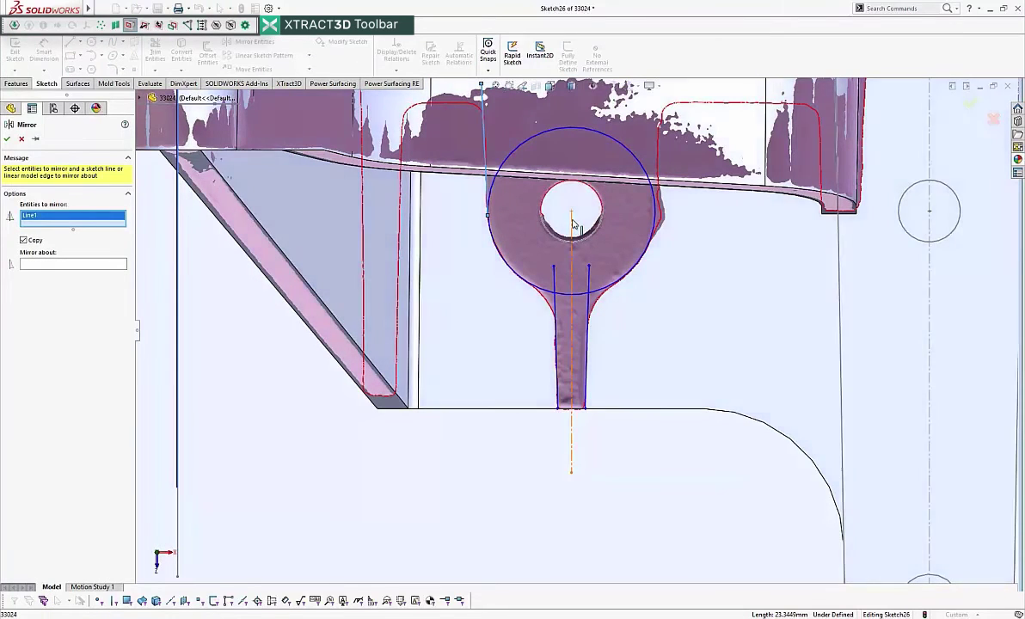
pyautogui.click(99, 265)
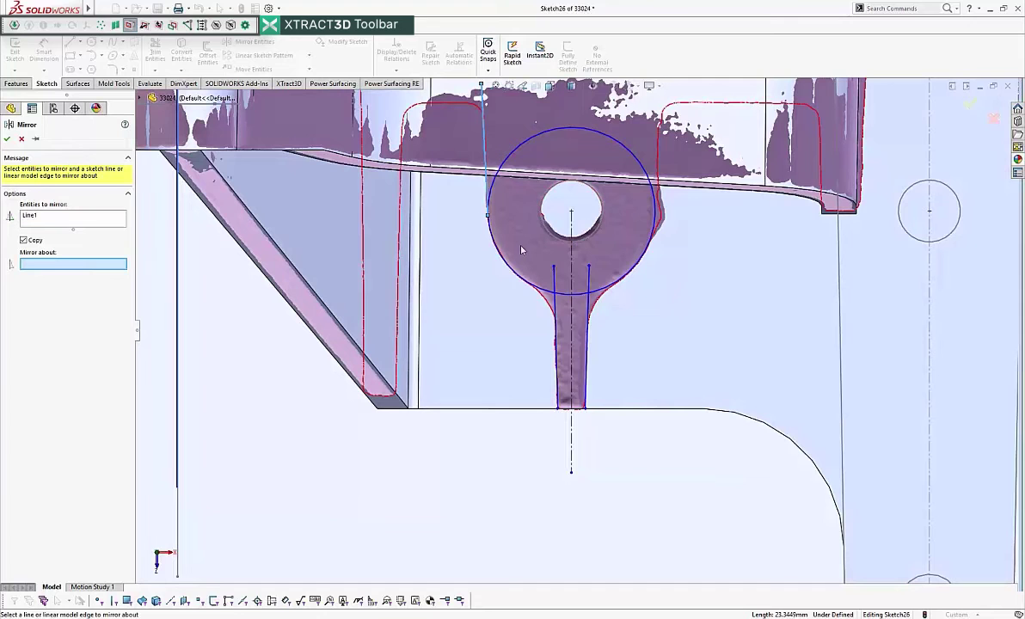
pyautogui.click(572, 233)
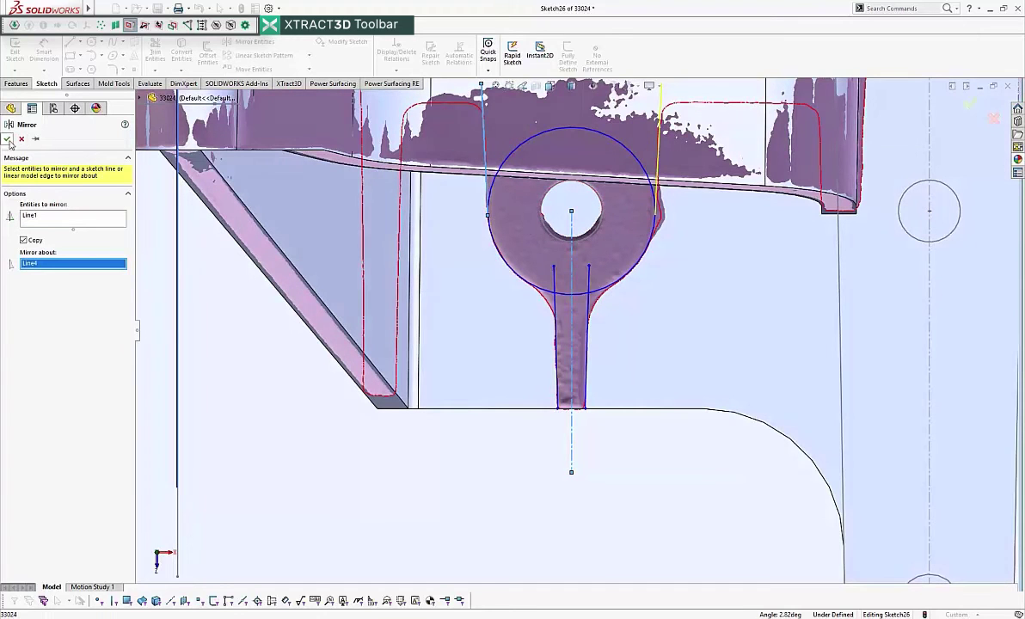
pyautogui.click(5, 140)
# - Convert the straight edge where the bracket's base meets the upright wall into a sketch line
pyautogui.scroll(4, 456, 444)
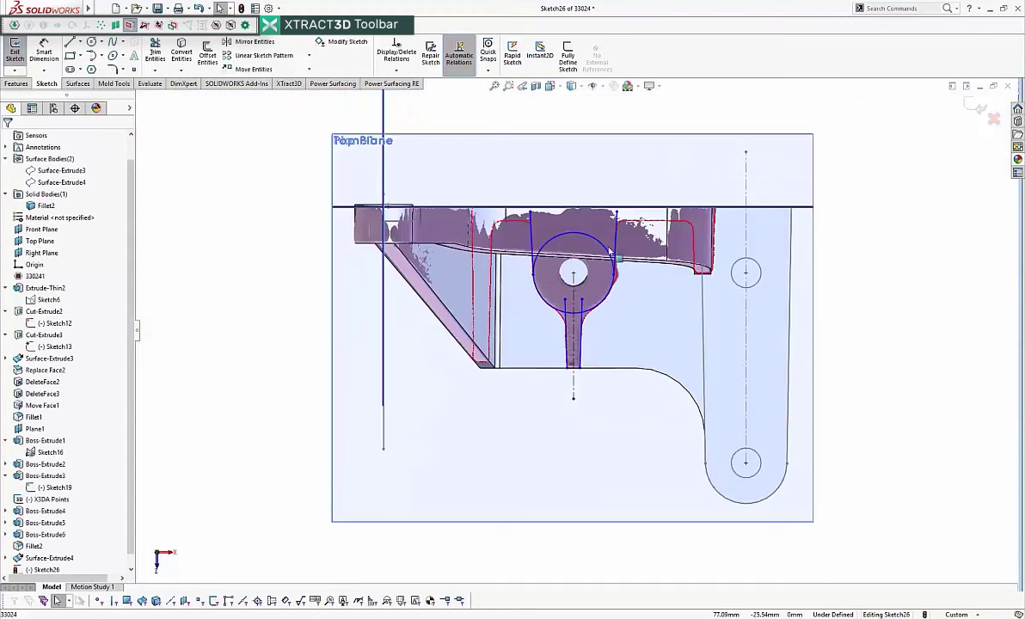
pyautogui.scroll(-3, 613, 214)
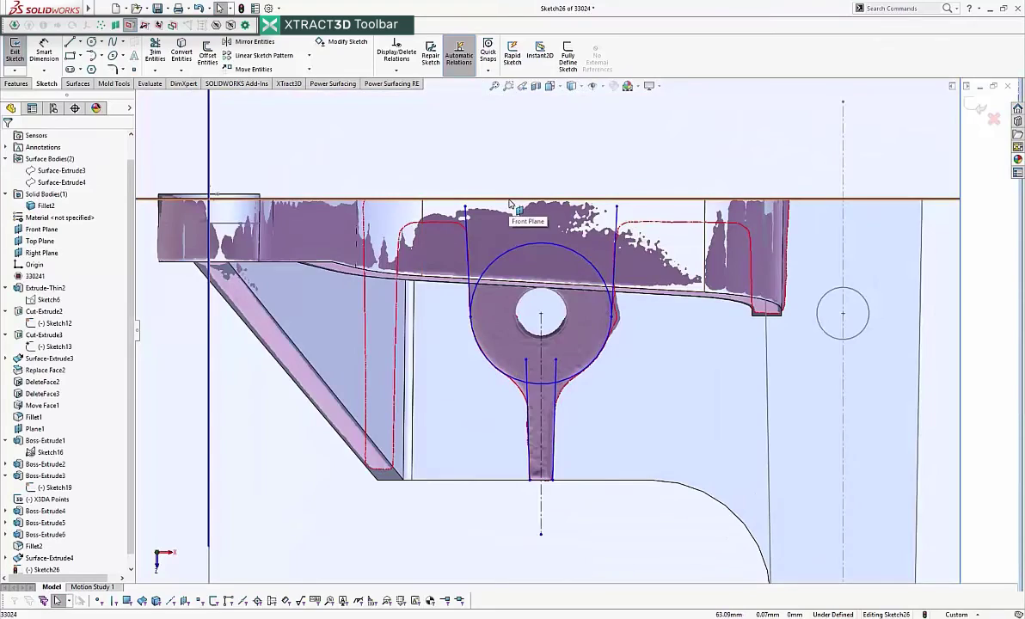
pyautogui.moveTo(559, 260); pyautogui.dragTo(682, 256, button='middle')
pyautogui.click(674, 239)
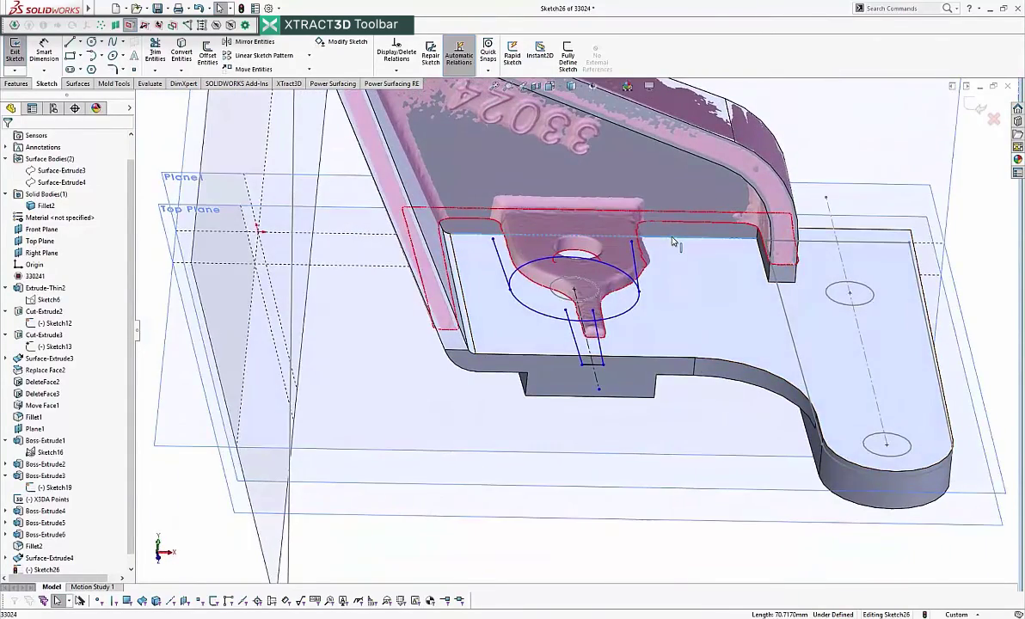
pyautogui.rightClick(676, 242)
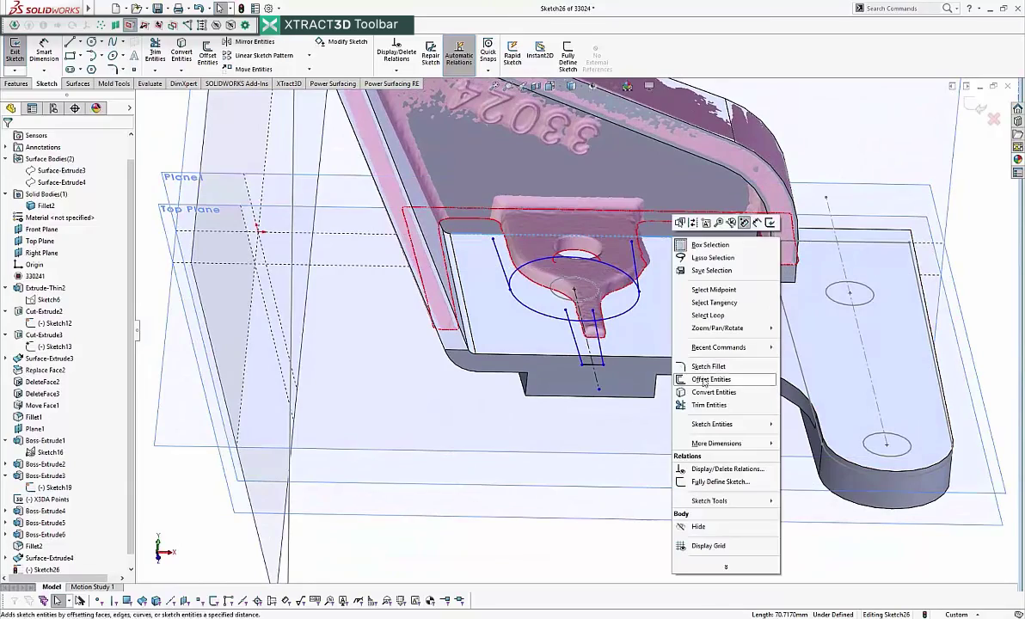
pyautogui.click(645, 401)
pyautogui.moveTo(646, 400); pyautogui.dragTo(615, 393, button='middle')
pyautogui.scroll(-2, 615, 393)
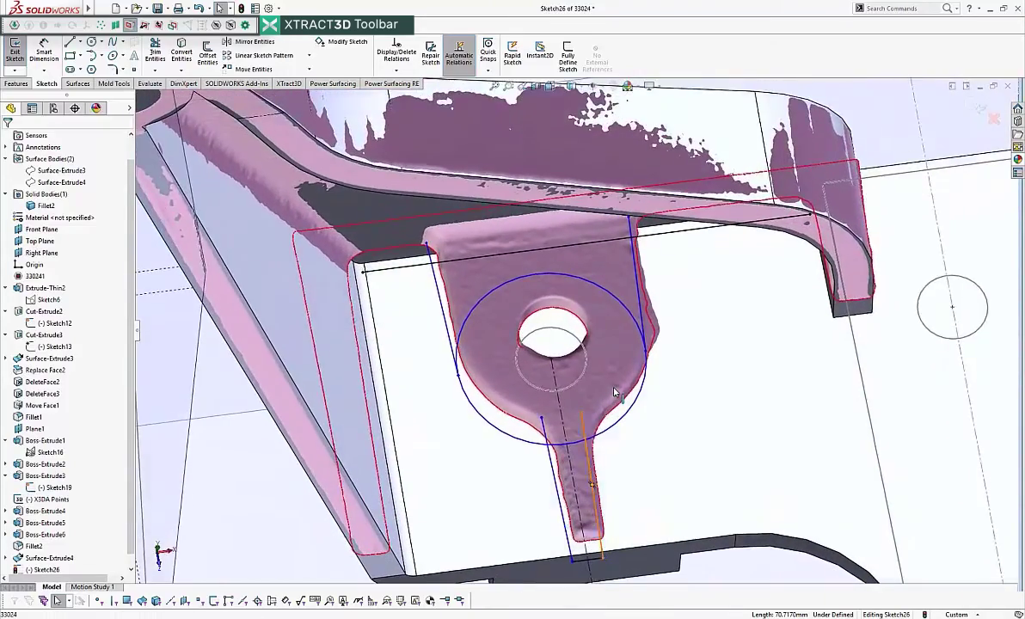
# - Trim the wall line, boss circle and rib lines into one closed outline, removing the circle's upper arc and the overlaps at the rib
pyautogui.click(156, 50)
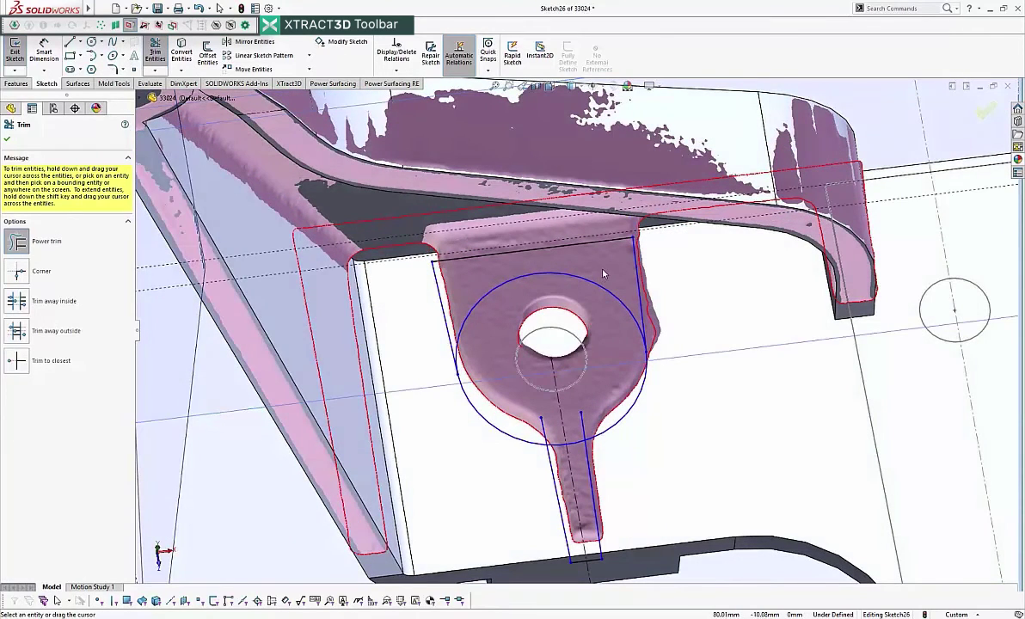
pyautogui.moveTo(604, 271); pyautogui.dragTo(593, 304)
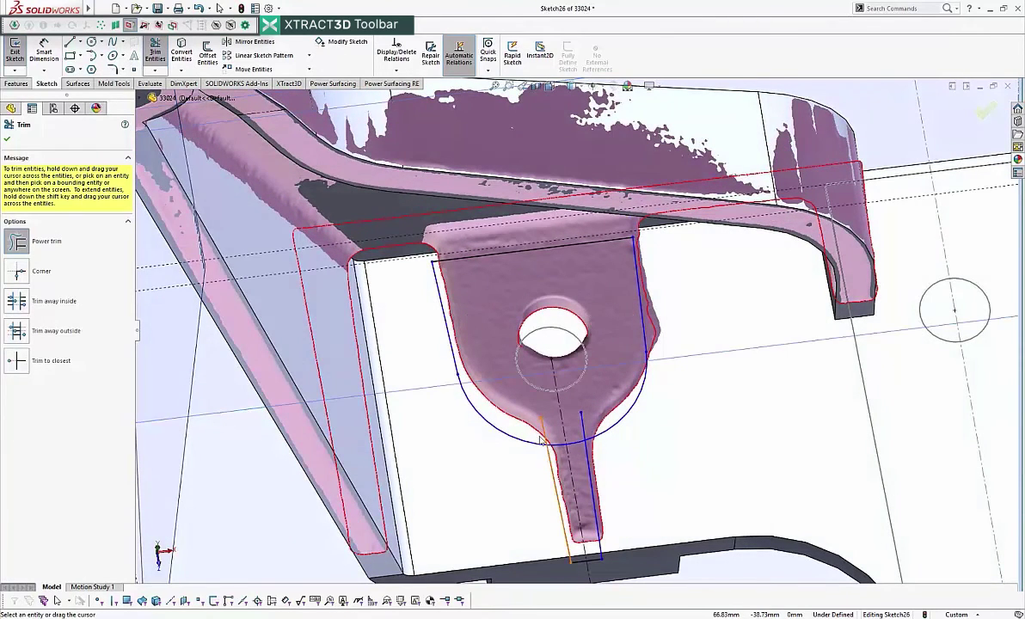
pyautogui.moveTo(525, 422); pyautogui.dragTo(562, 433)
pyautogui.hotkey('ctrl', '8')
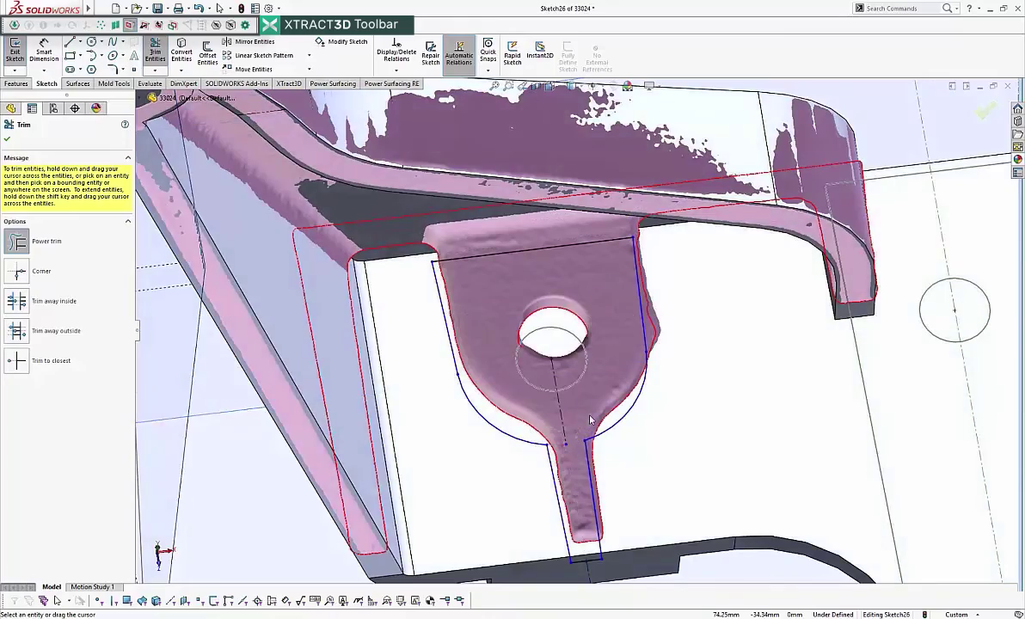
pyautogui.scroll(2, 577, 412)
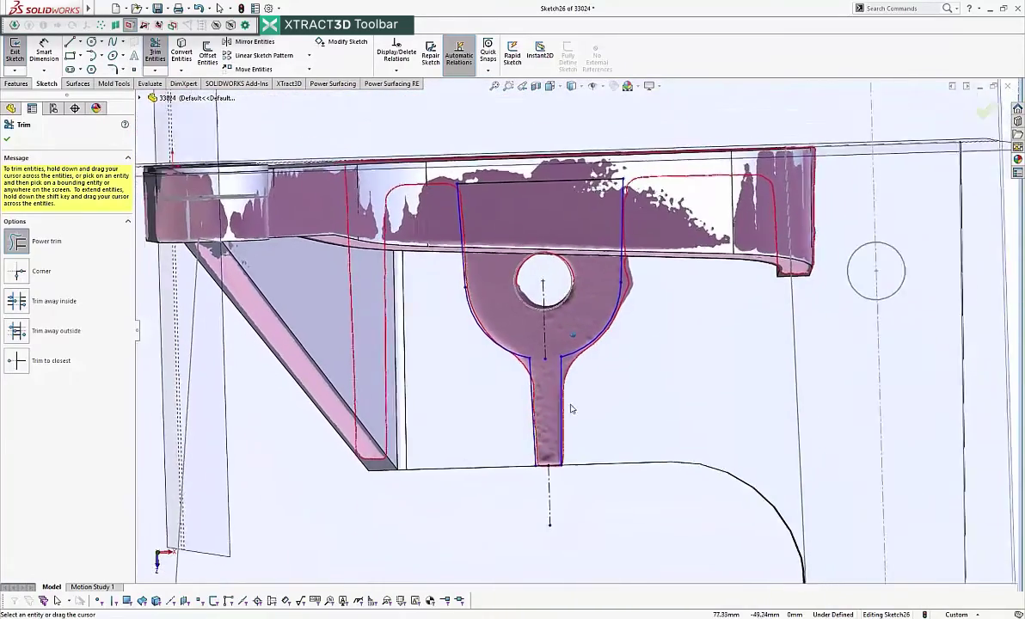
pyautogui.press('Escape')
# - Dimension the radius of the boss outline's rounded arc
pyautogui.hotkey('ctrl', '8')
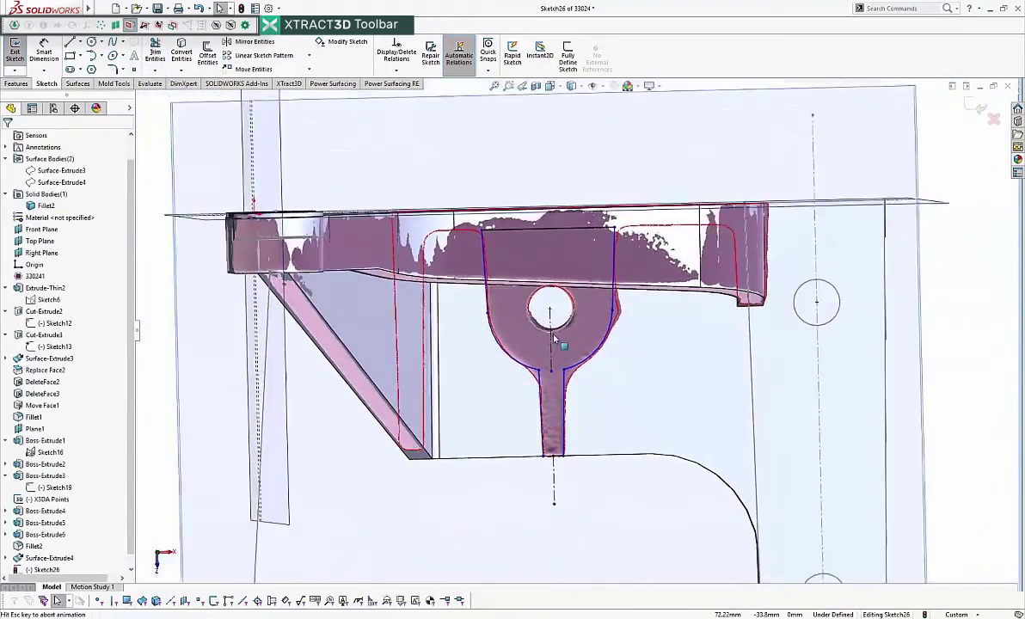
pyautogui.scroll(-5, 596, 367)
pyautogui.click(590, 368)
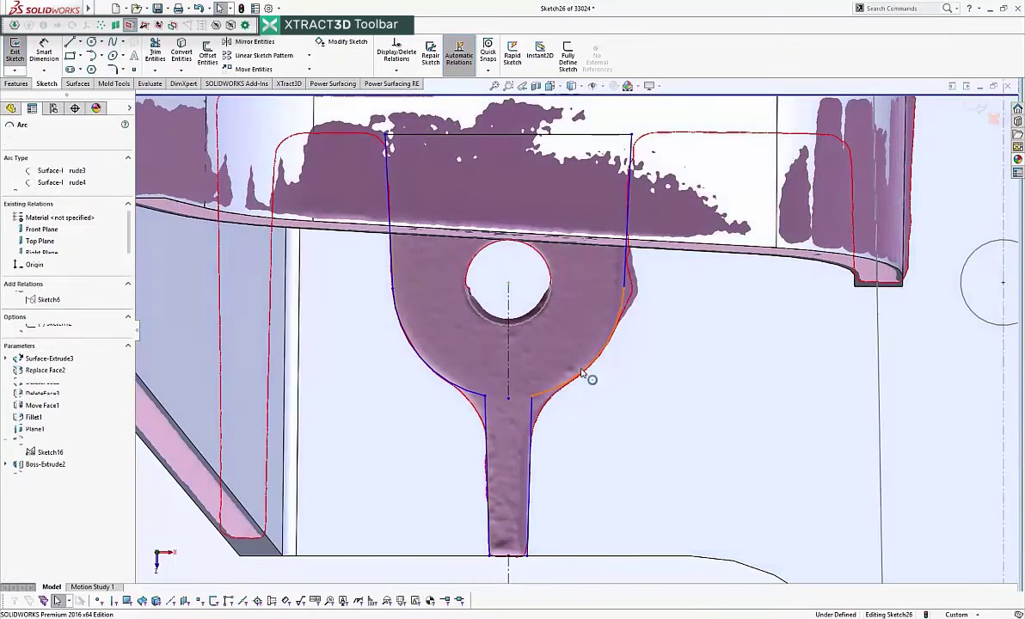
pyautogui.click(44, 52)
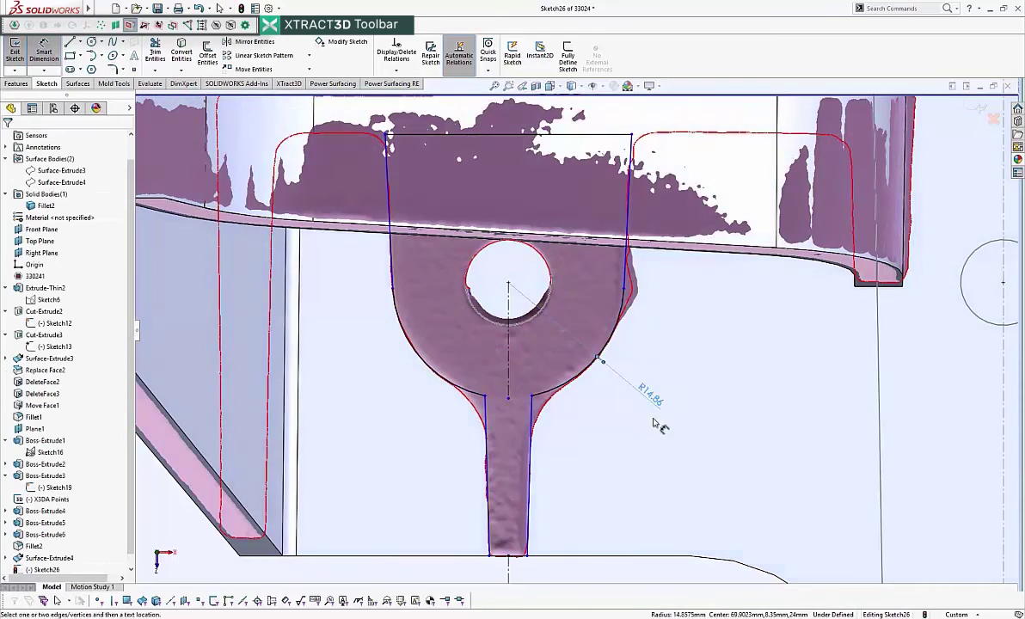
pyautogui.click(648, 398)
pyautogui.press('Return')
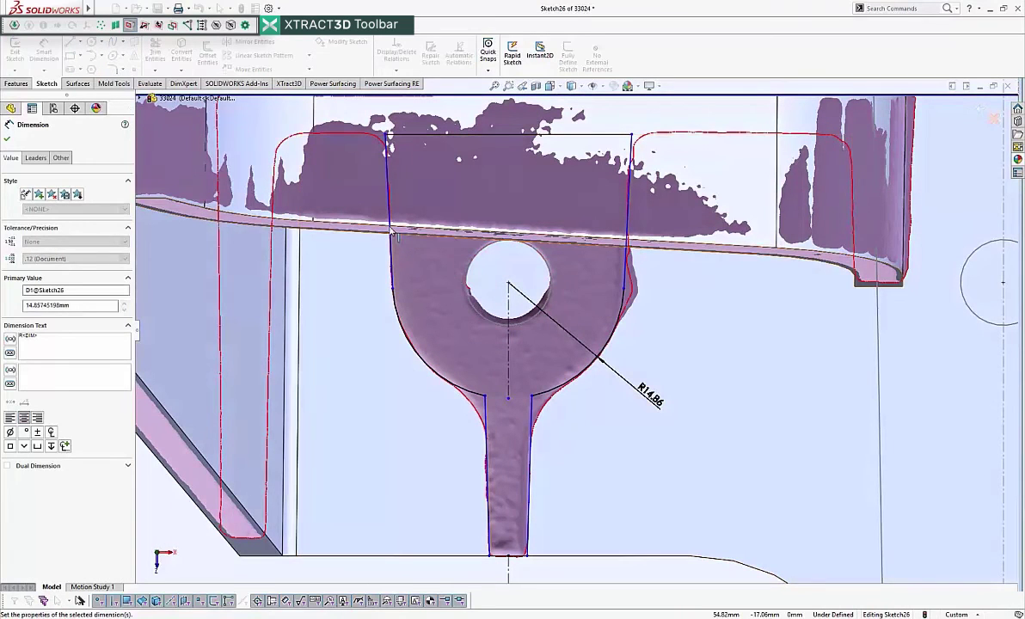
# - Dimension the angle between the boss's straight side nearer the triangular gusset and the vertical centerline
pyautogui.click(43, 51)
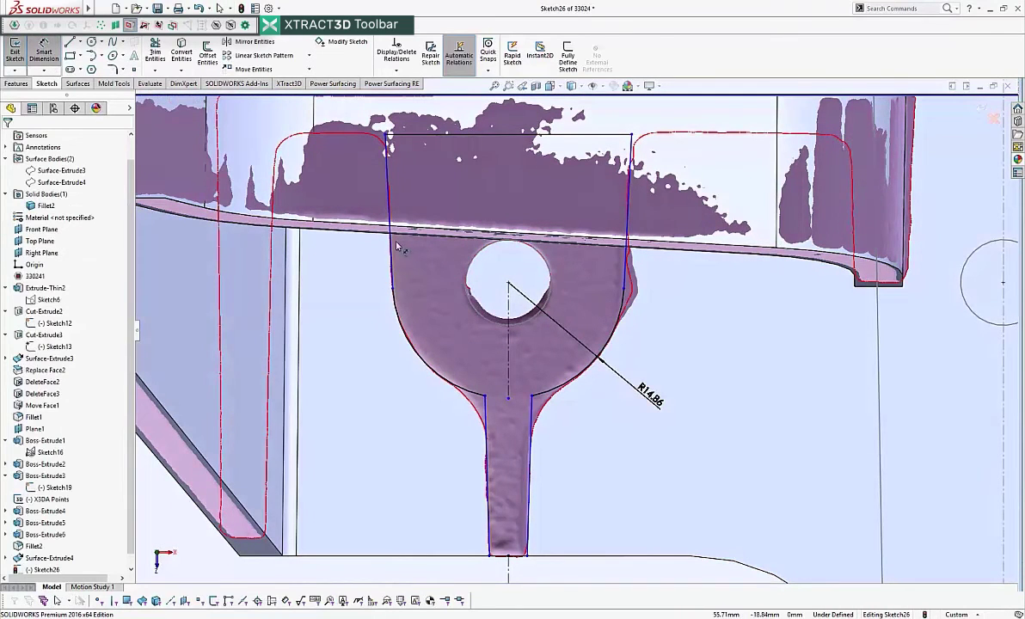
pyautogui.click(392, 243)
pyautogui.press('d')
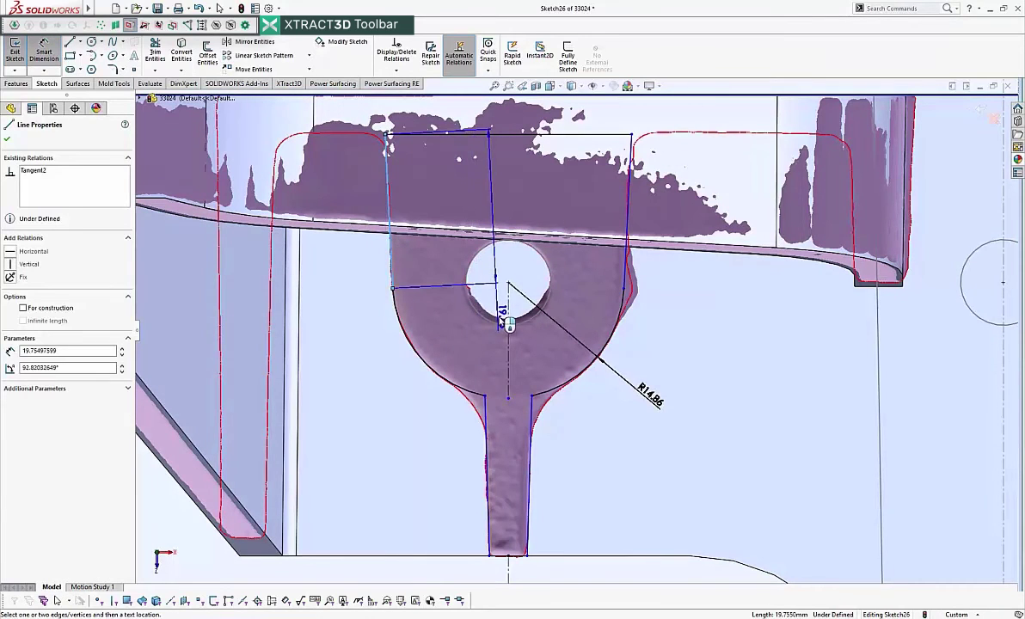
pyautogui.click(509, 326)
pyautogui.click(482, 273)
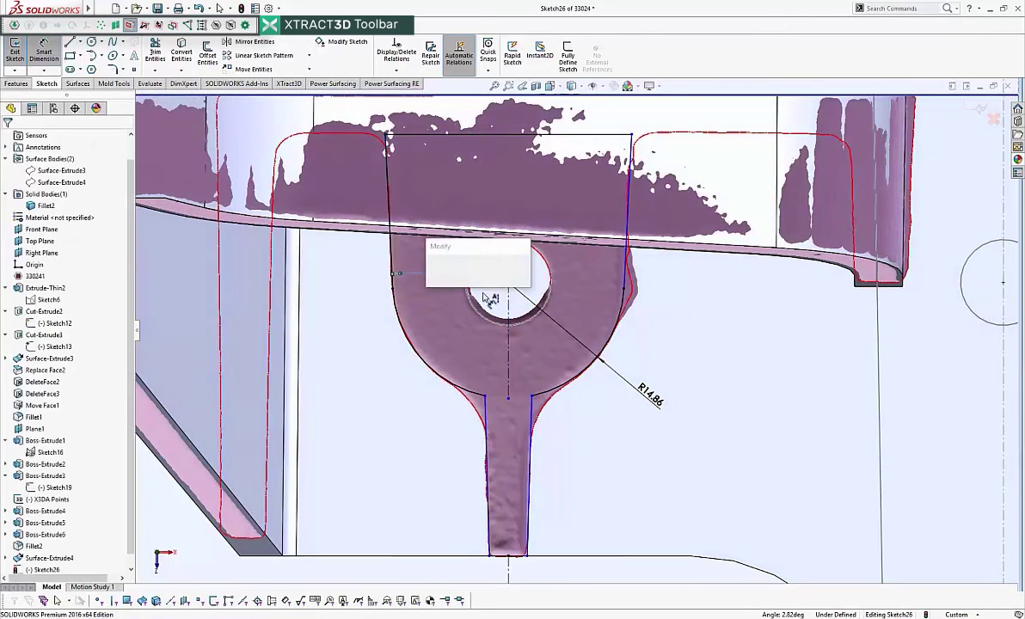
pyautogui.press('Return')
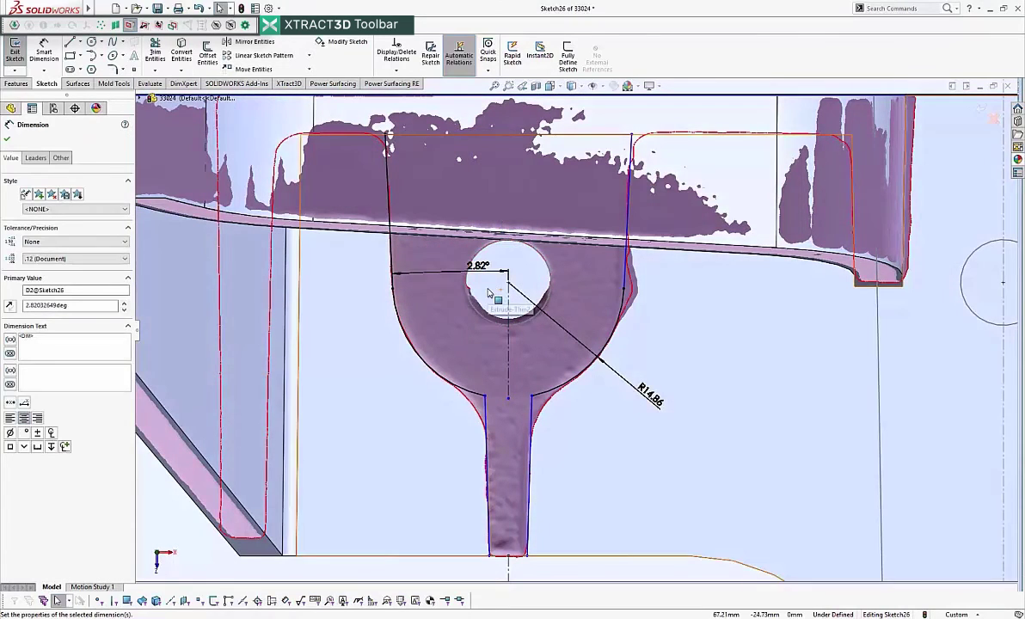
pyautogui.click(490, 290)
# - Dimension the angle between the narrow rib's side line nearer the gusset and the vertical centerline, placing it beyond the bracket's edge
pyautogui.scroll(2, 510, 448)
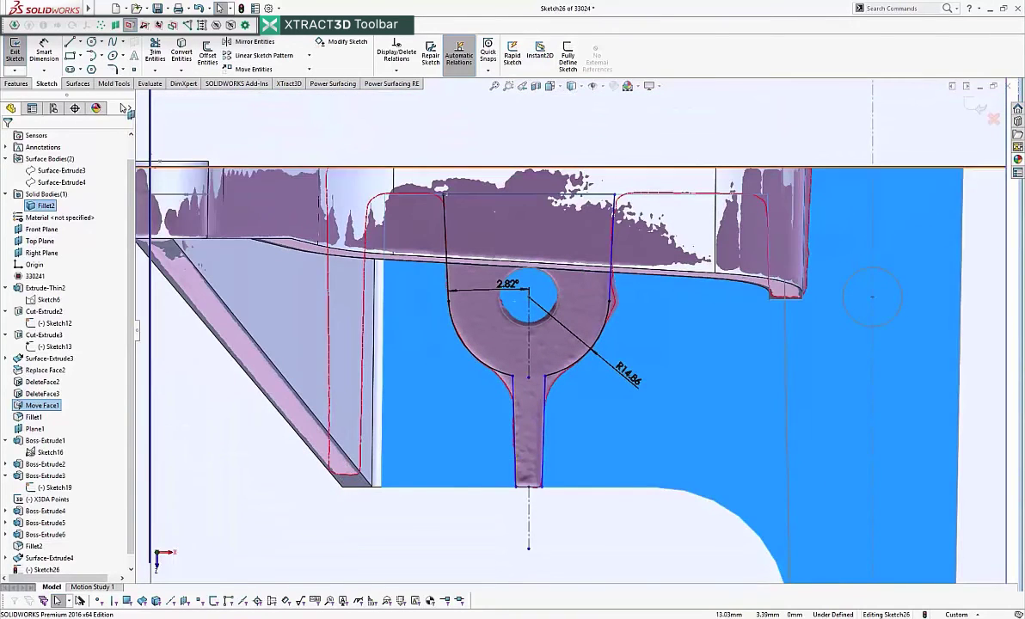
pyautogui.click(45, 50)
pyautogui.click(515, 415)
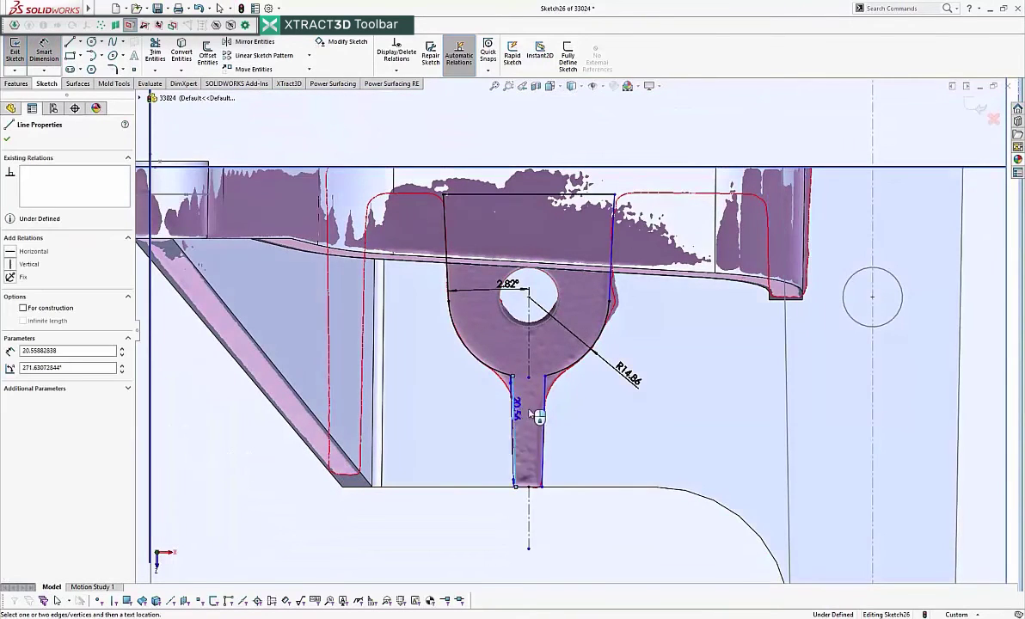
pyautogui.click(528, 463)
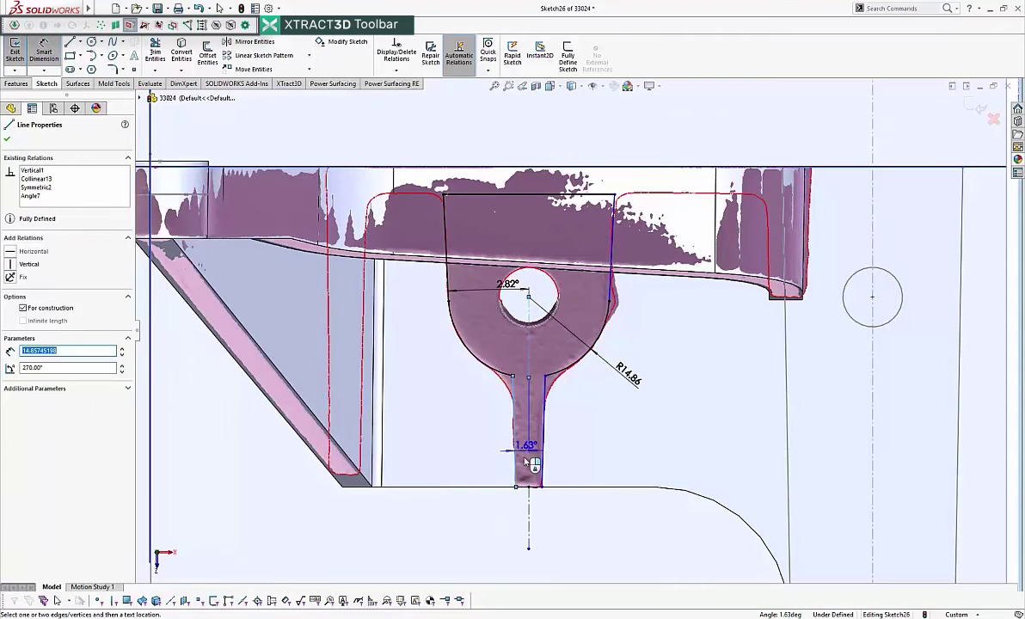
pyautogui.click(525, 542)
pyautogui.click(477, 539)
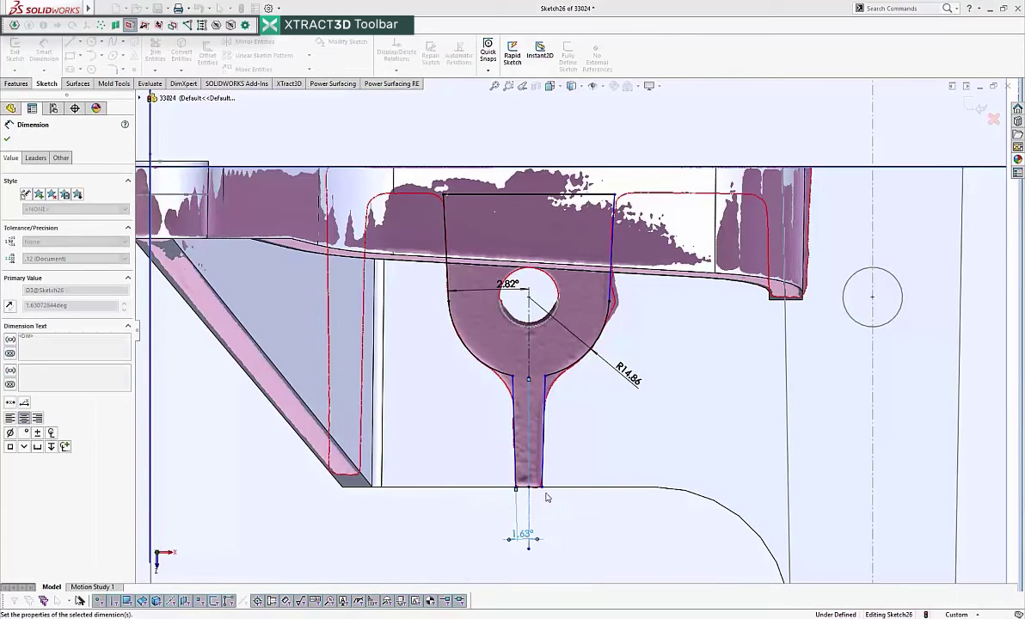
# - Dimension the narrow rib's width between the free end points of its two side lines
pyautogui.scroll(-2, 547, 495)
pyautogui.click(45, 43)
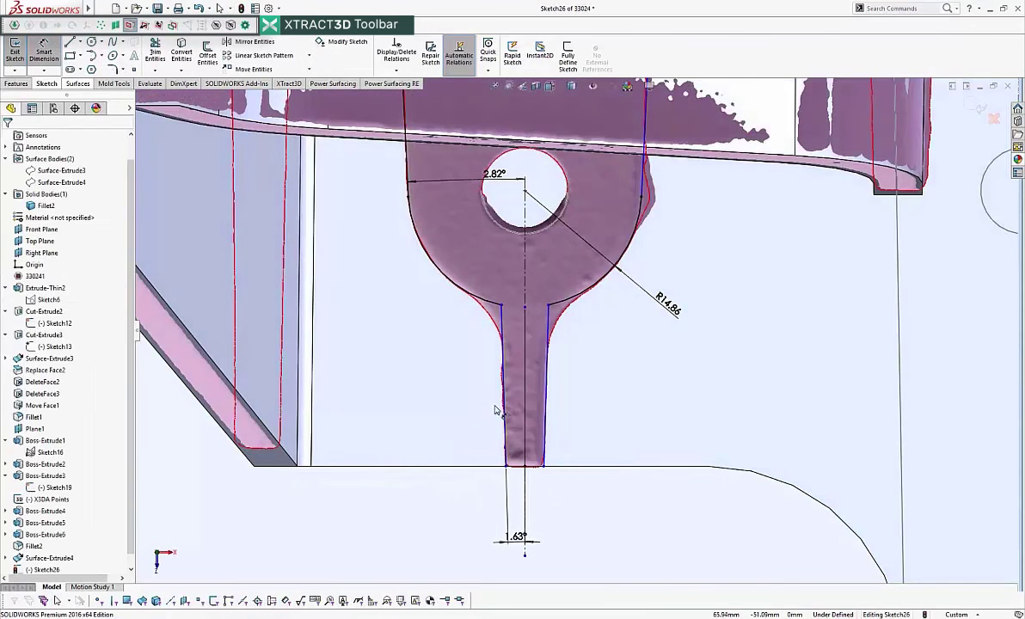
pyautogui.click(506, 468)
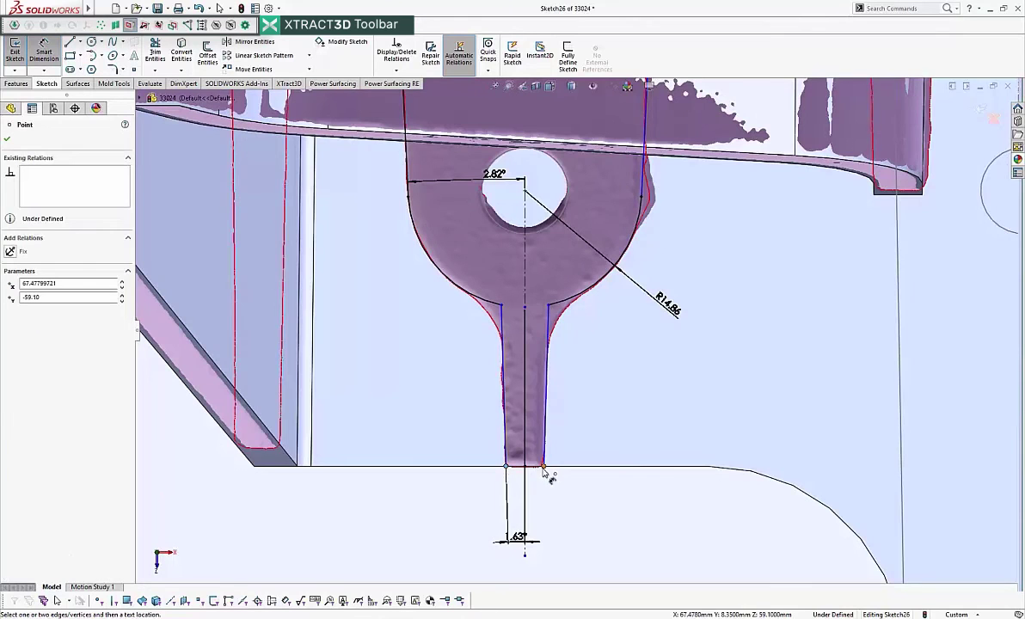
pyautogui.click(605, 504)
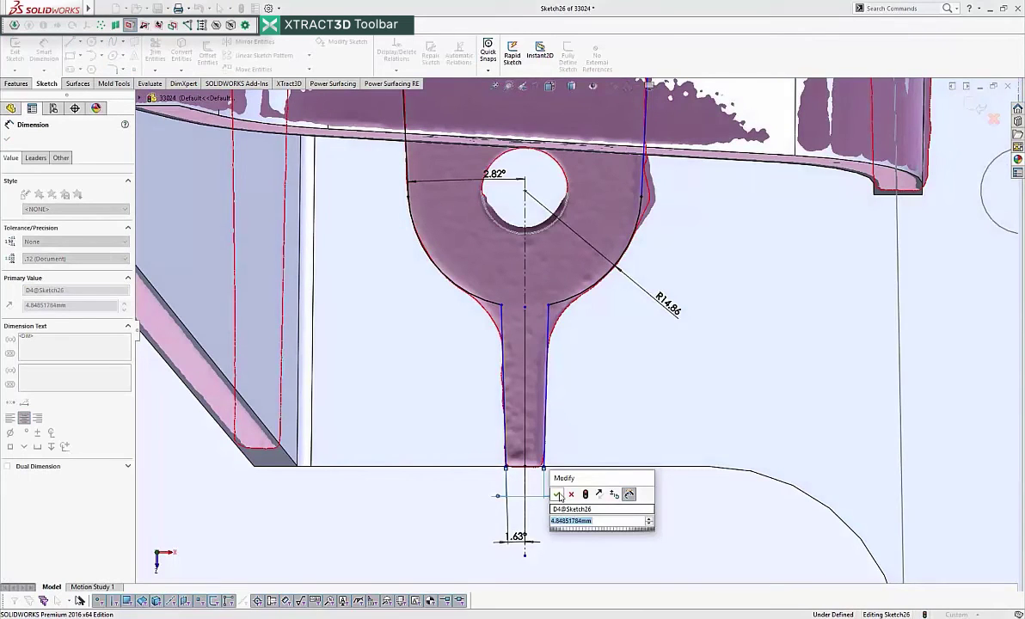
pyautogui.click(558, 495)
pyautogui.press('Escape')
# - Extend the vertical centerline by moving its end point down between the rib's side lines, near the rib's free end
pyautogui.scroll(-3, 544, 440)
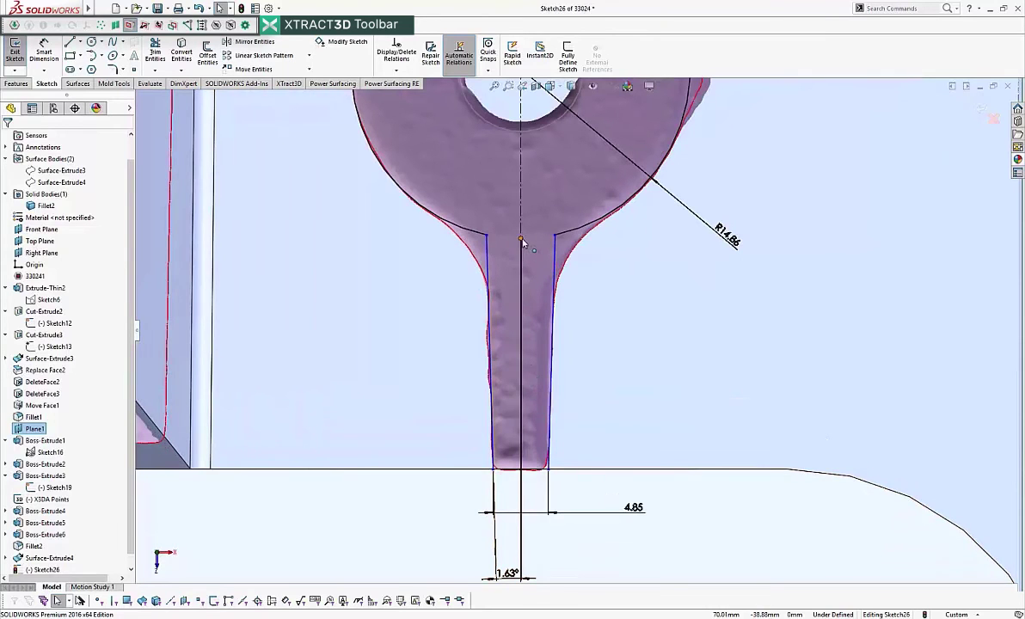
pyautogui.moveTo(521, 240); pyautogui.dragTo(523, 407)
pyautogui.scroll(2, 525, 409)
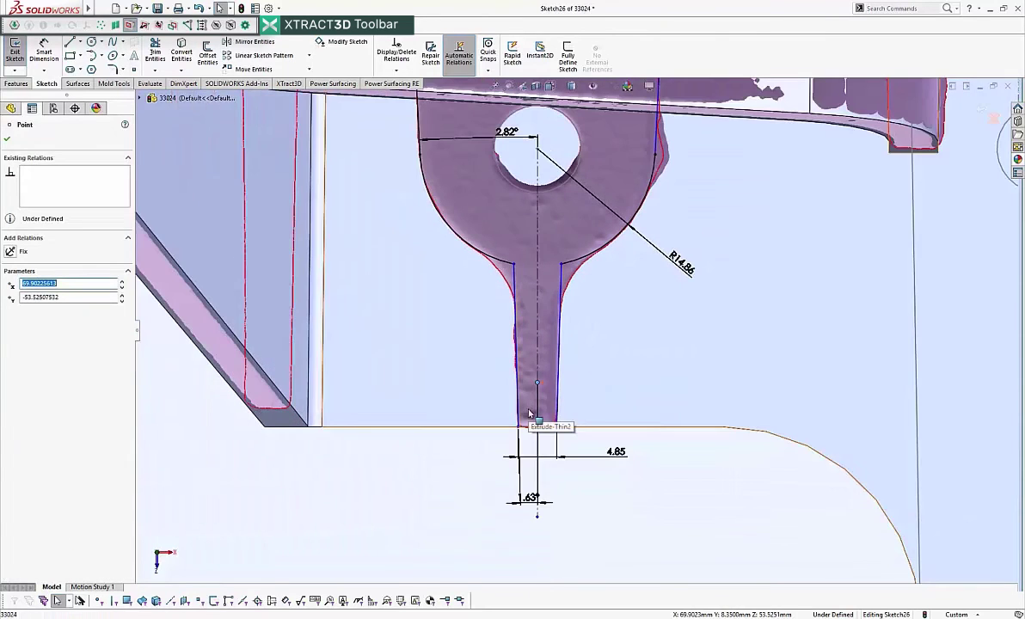
pyautogui.click(598, 519)
pyautogui.click(43, 45)
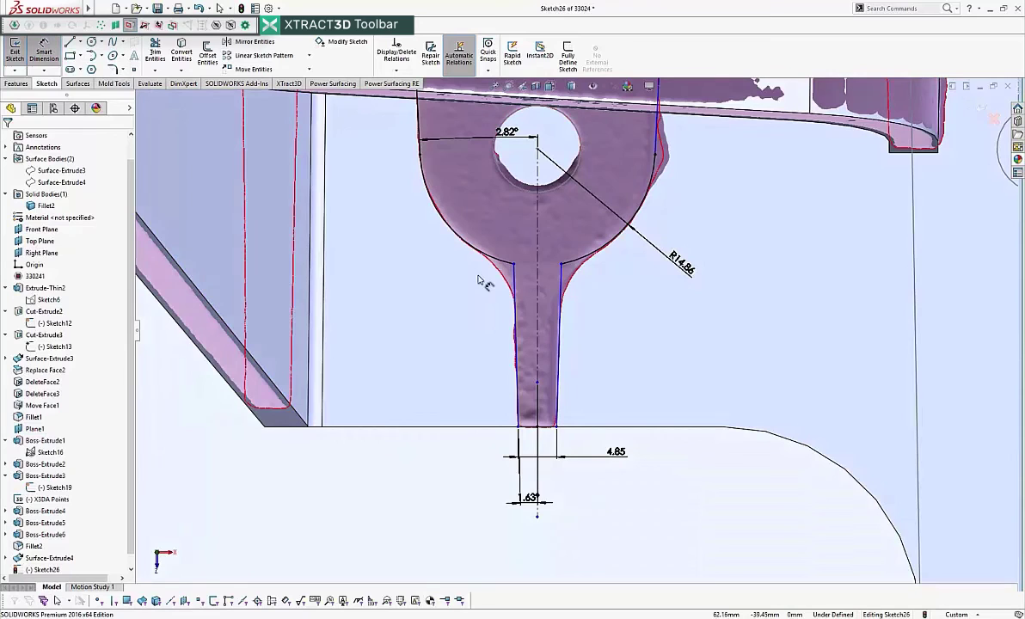
pyautogui.click(516, 317)
pyautogui.click(537, 294)
pyautogui.click(527, 228)
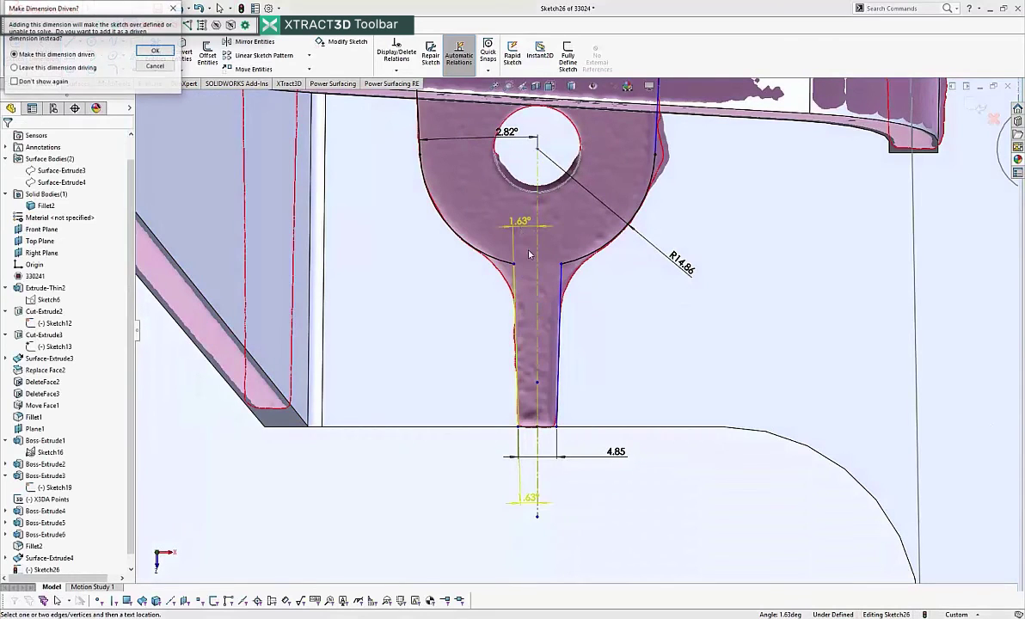
pyautogui.click(156, 67)
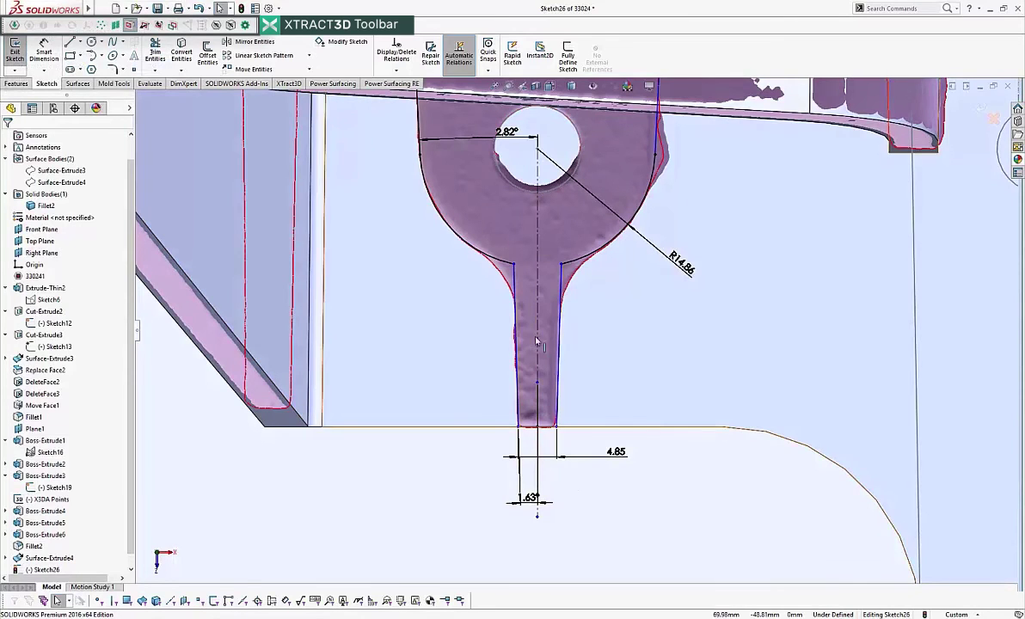
# - Make the narrow rib's two side lines symmetric about the vertical centerline
pyautogui.click(516, 320)
pyautogui.keyDown('ctrl'); pyautogui.click(538, 310); pyautogui.keyUp('ctrl')
pyautogui.keyDown('ctrl'); pyautogui.click(561, 311); pyautogui.keyUp('ctrl')
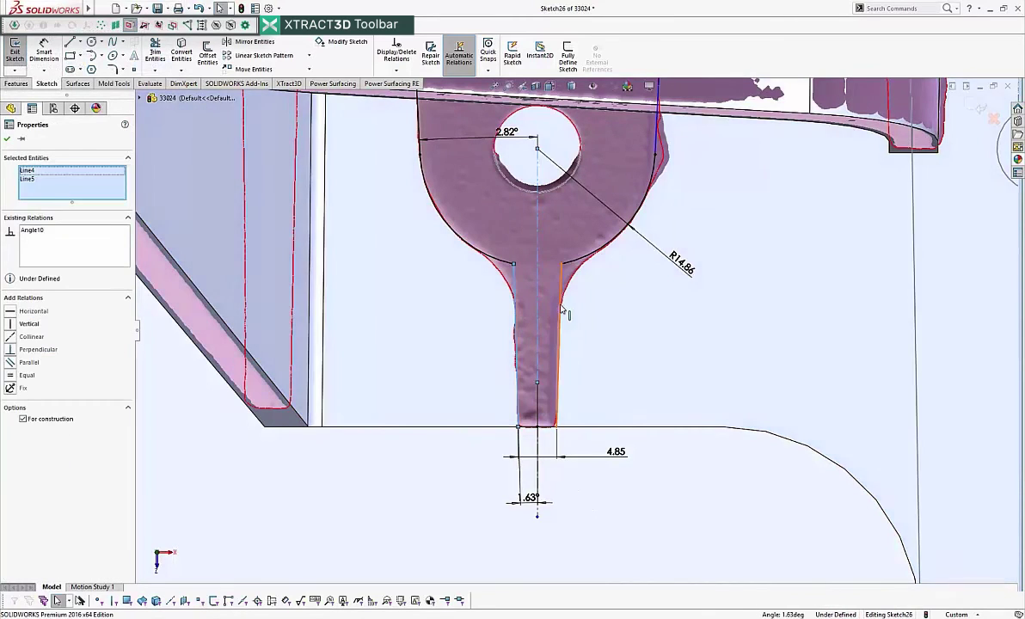
pyautogui.click(418, 487)
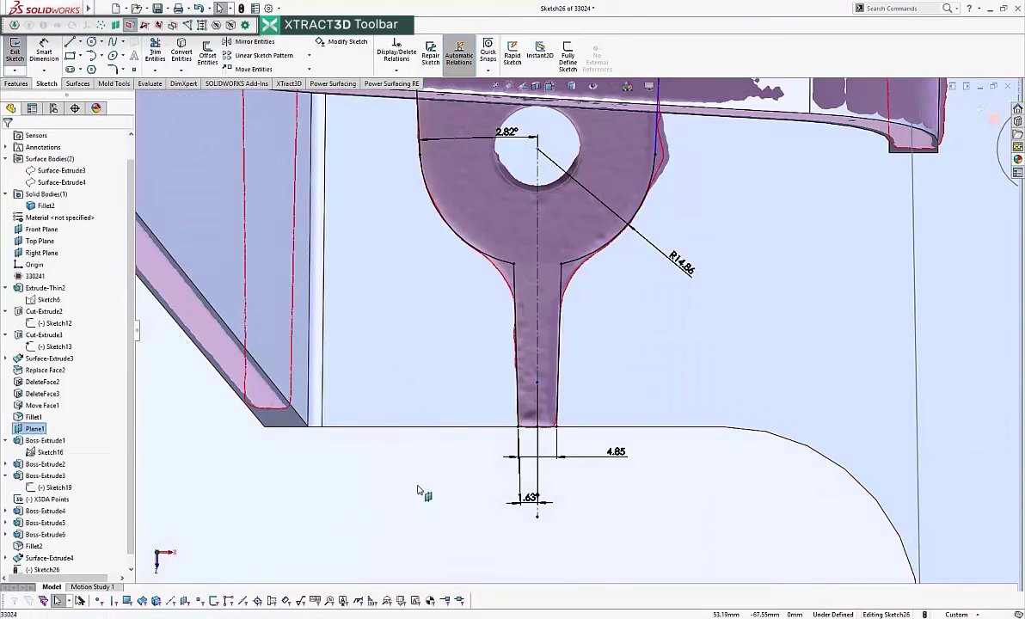
# - Make the two straight sides of the boss outline symmetric about the vertical centerline
pyautogui.scroll(-4, 422, 488)
pyautogui.scroll(2, 609, 172)
pyautogui.click(611, 229)
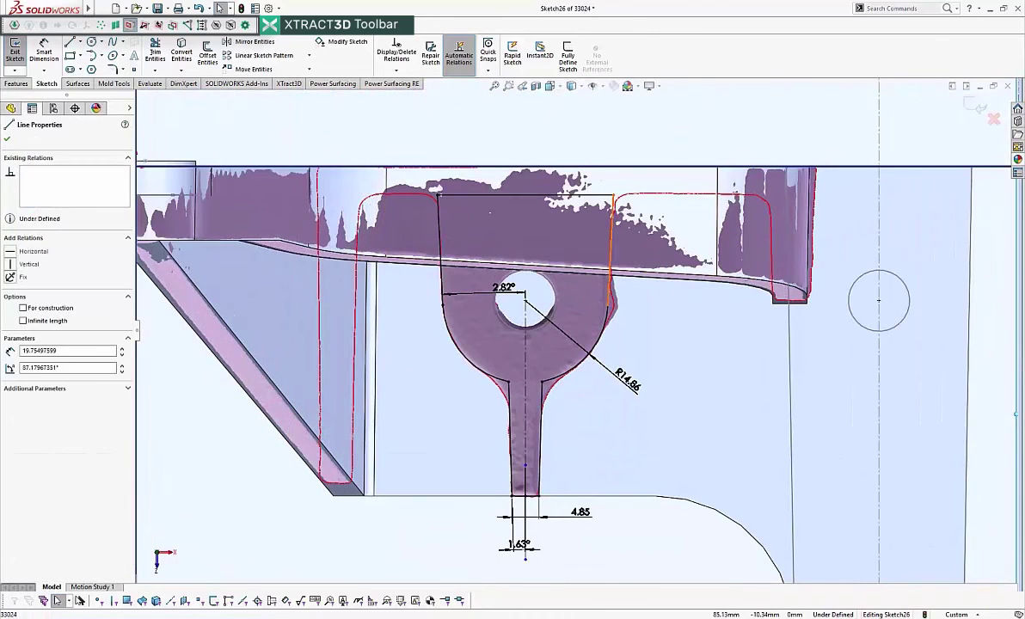
pyautogui.keyDown('ctrl'); pyautogui.click(525, 315); pyautogui.keyUp('ctrl')
pyautogui.keyDown('ctrl'); pyautogui.click(442, 257); pyautogui.keyUp('ctrl')
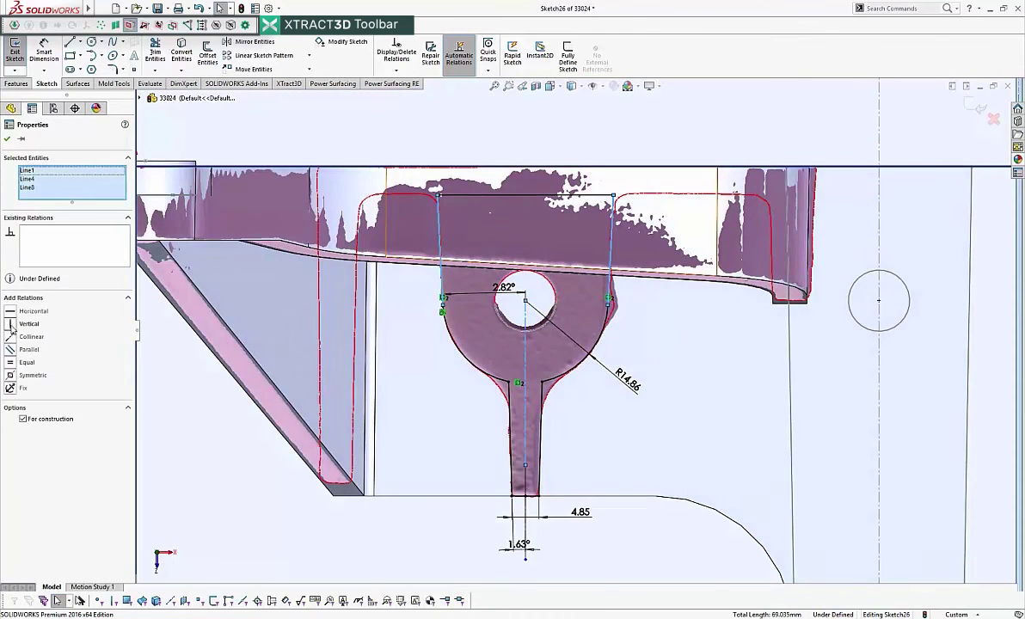
pyautogui.click(10, 376)
pyautogui.press('Escape')
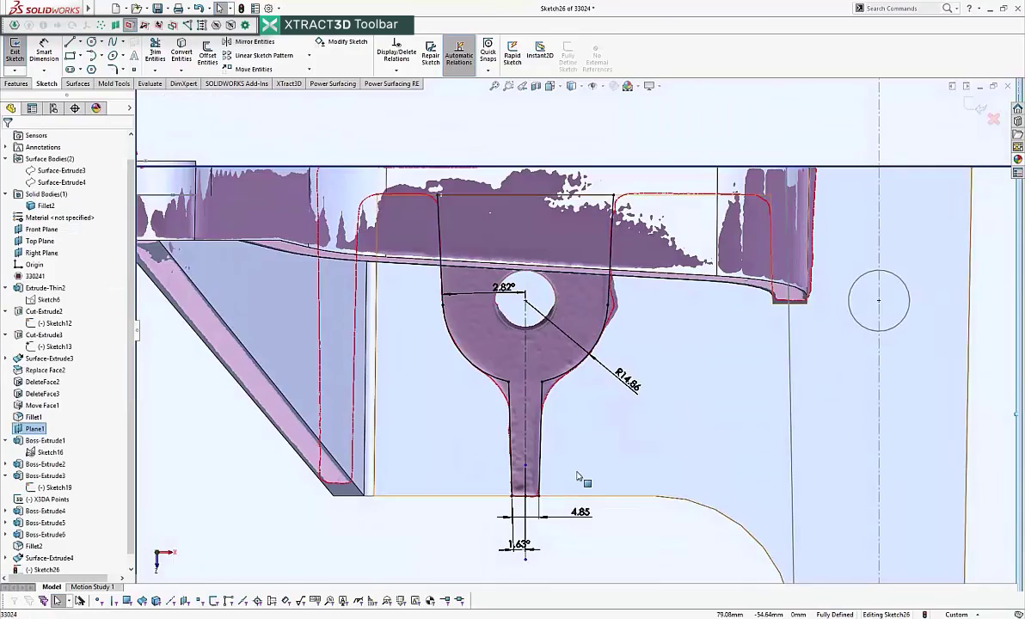
# - Extrude the boss and rib profile Up To Surface, ending at Surface-Extrude4, with the result merged
pyautogui.hotkey('ctrl', '7')
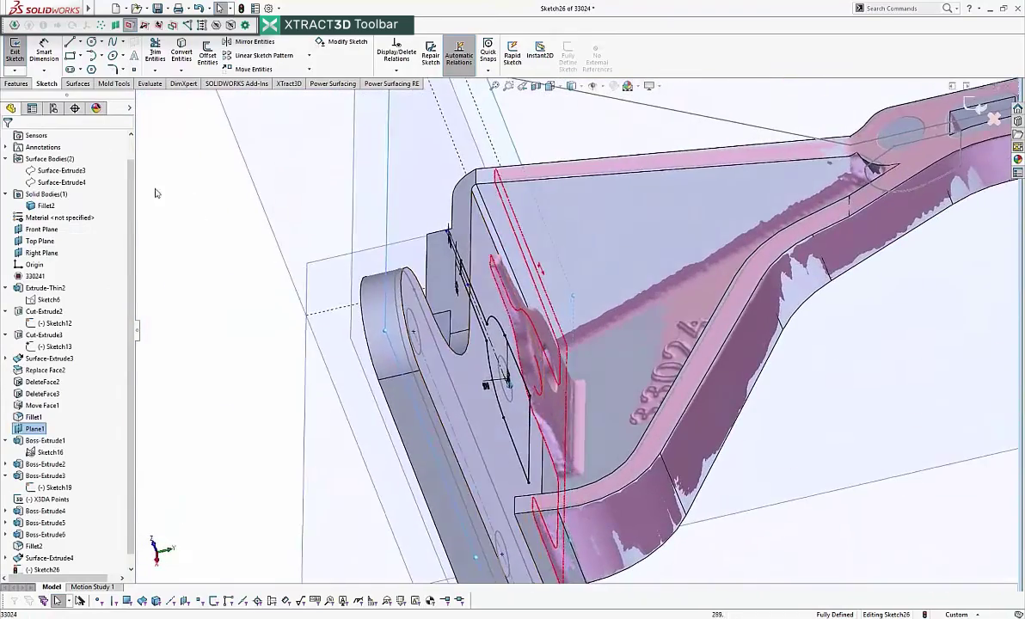
pyautogui.click(16, 83)
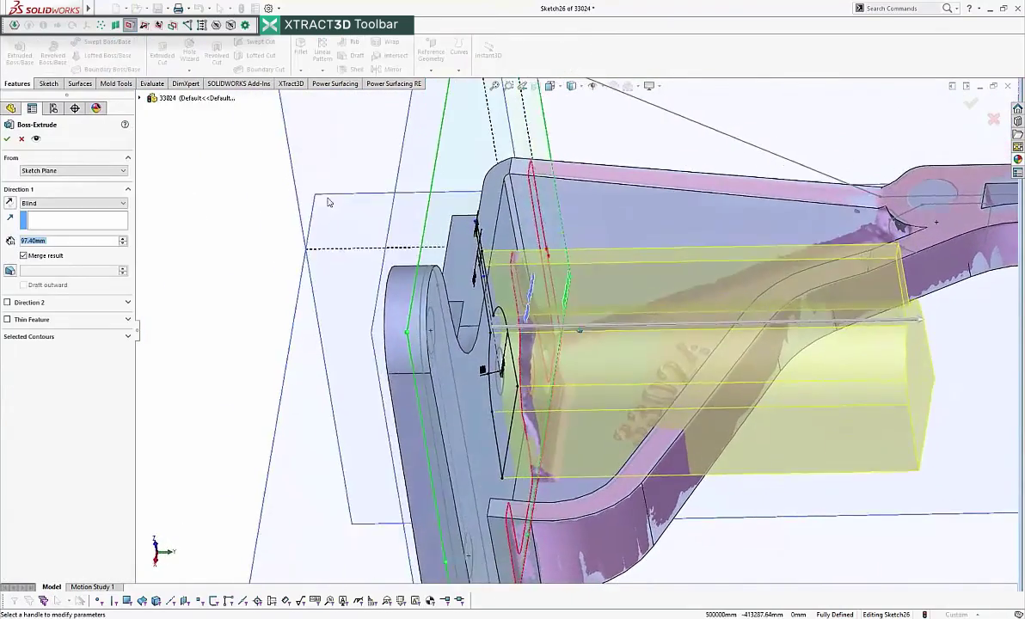
pyautogui.click(140, 98)
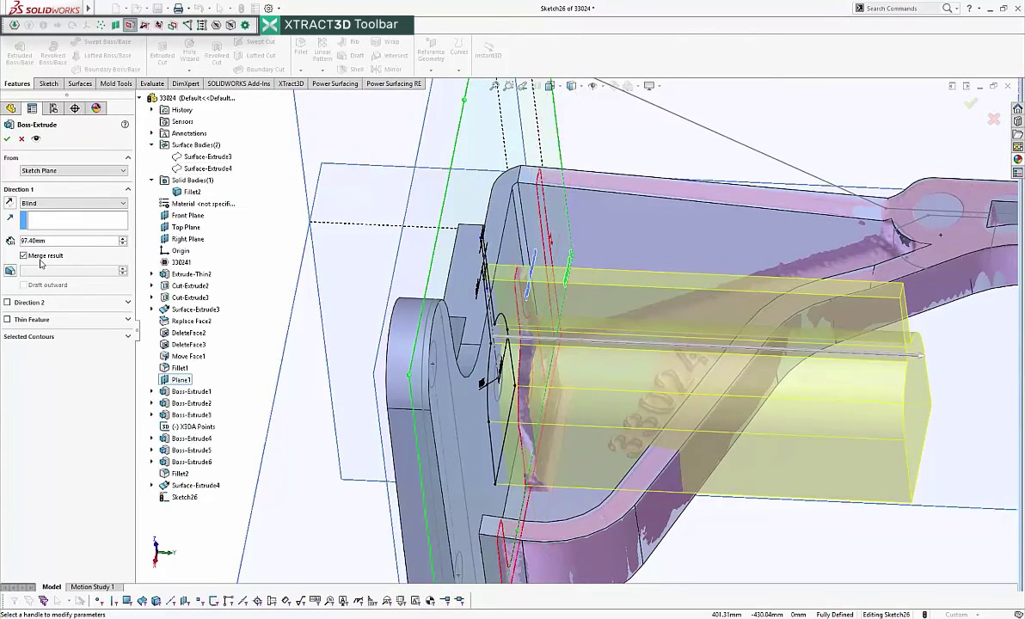
pyautogui.click(49, 204)
pyautogui.click(39, 241)
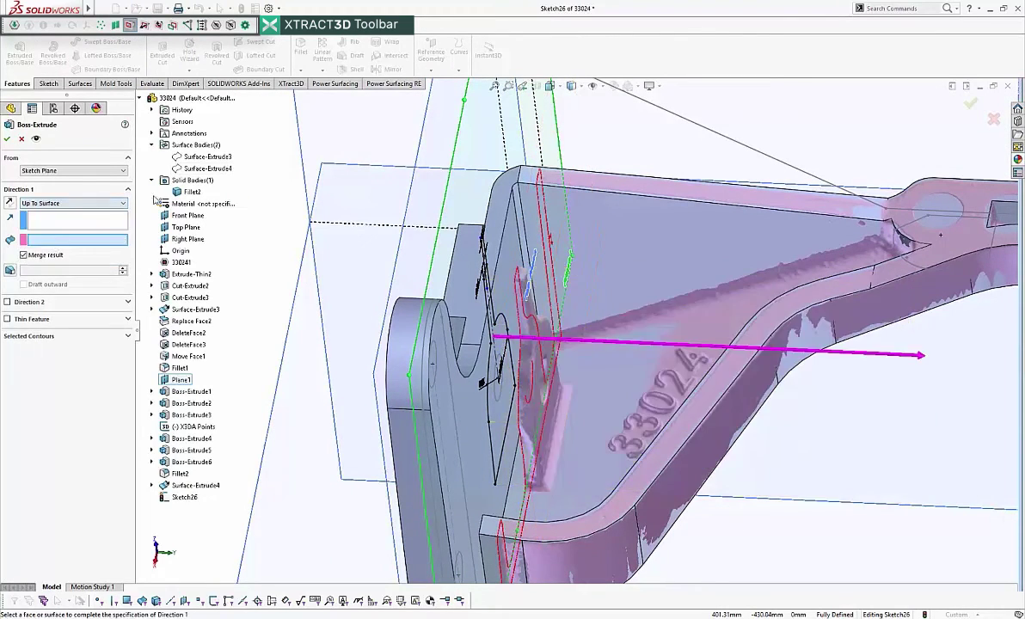
pyautogui.click(198, 153)
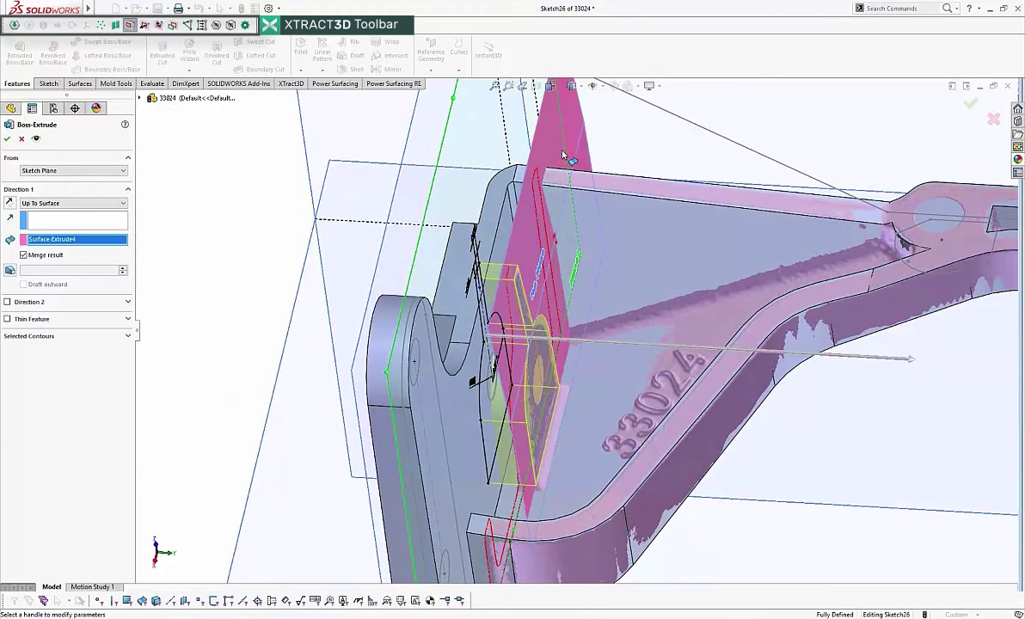
pyautogui.moveTo(561, 150); pyautogui.dragTo(558, 222, button='middle')
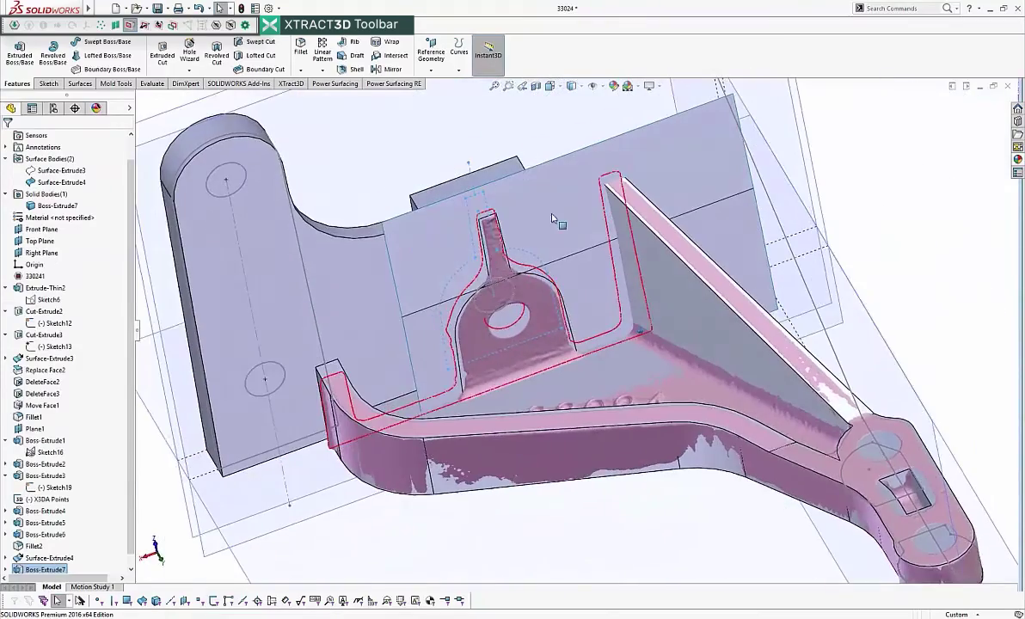
# - Hide the surface that limits the boss extrusion and turn off the scan's red cross-section outline
pyautogui.click(581, 383)
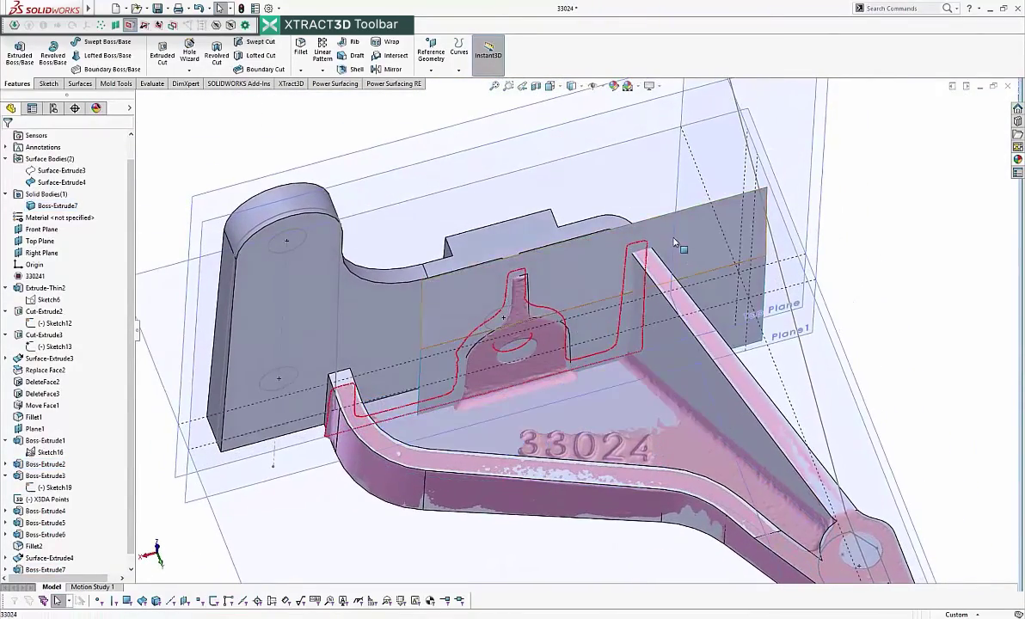
pyautogui.rightClick(693, 229)
pyautogui.click(707, 224)
pyautogui.scroll(-5, 905, 280)
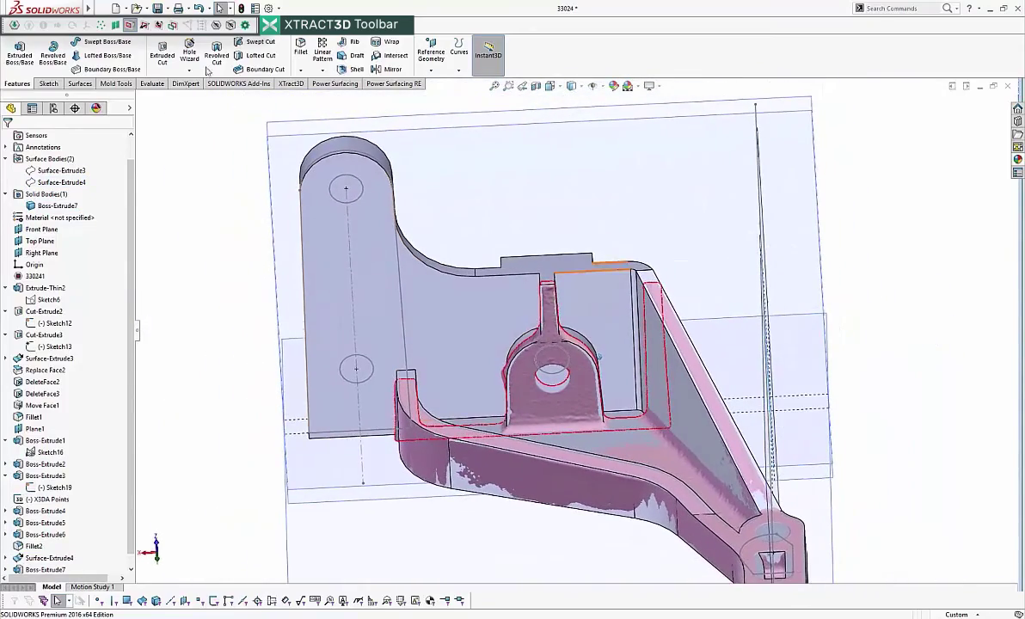
pyautogui.click(132, 27)
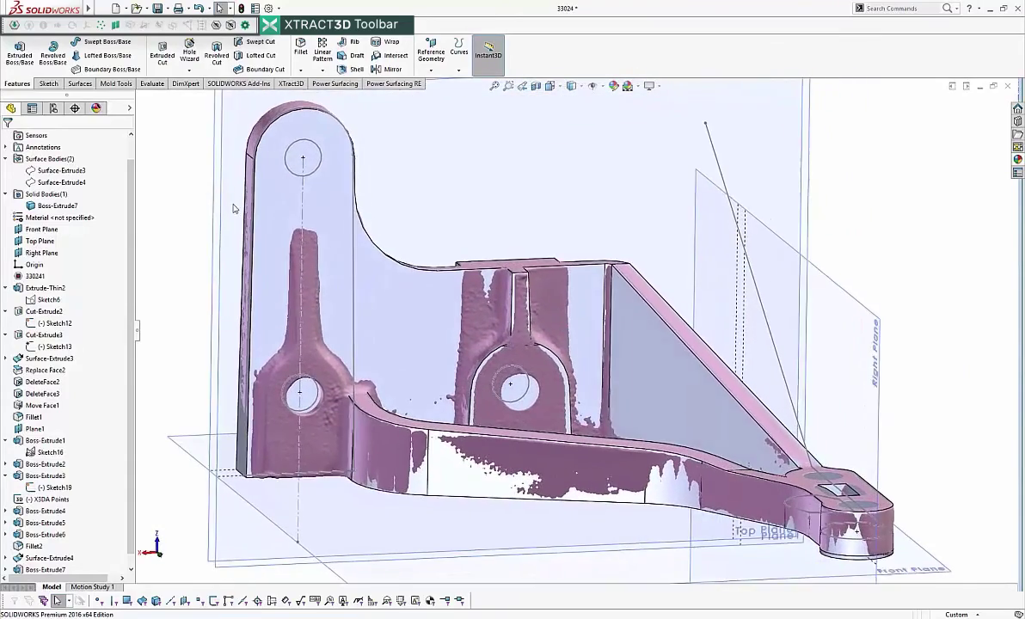
pyautogui.scroll(-3, 277, 342)
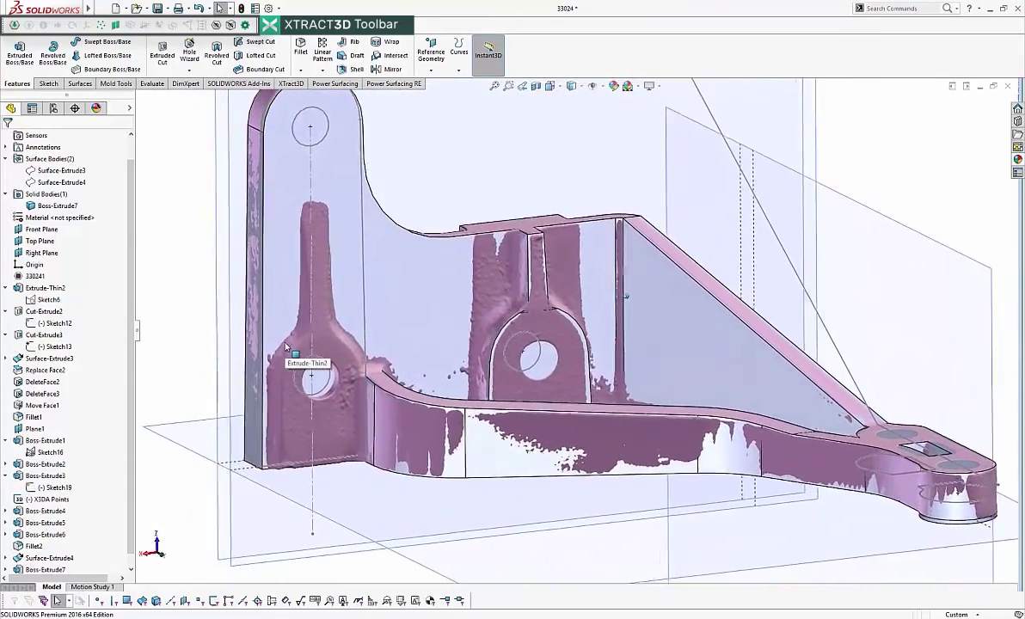
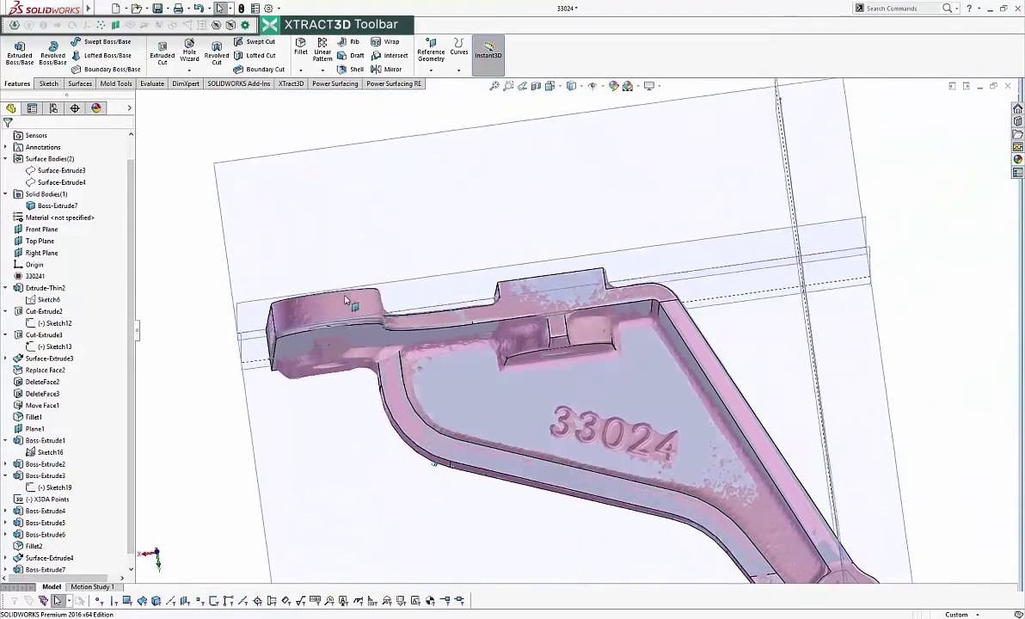
# - On Plane1, sketch a circle of about 12.1 mm radius centered on the hole where the long rib meets the upright arm
pyautogui.click(259, 357)
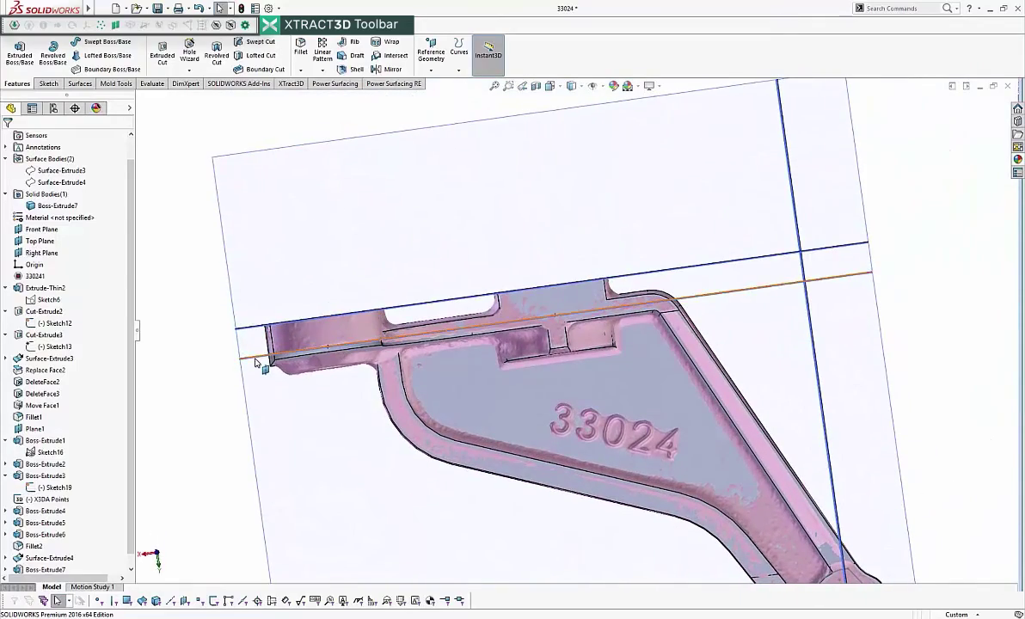
pyautogui.click(48, 83)
pyautogui.click(14, 48)
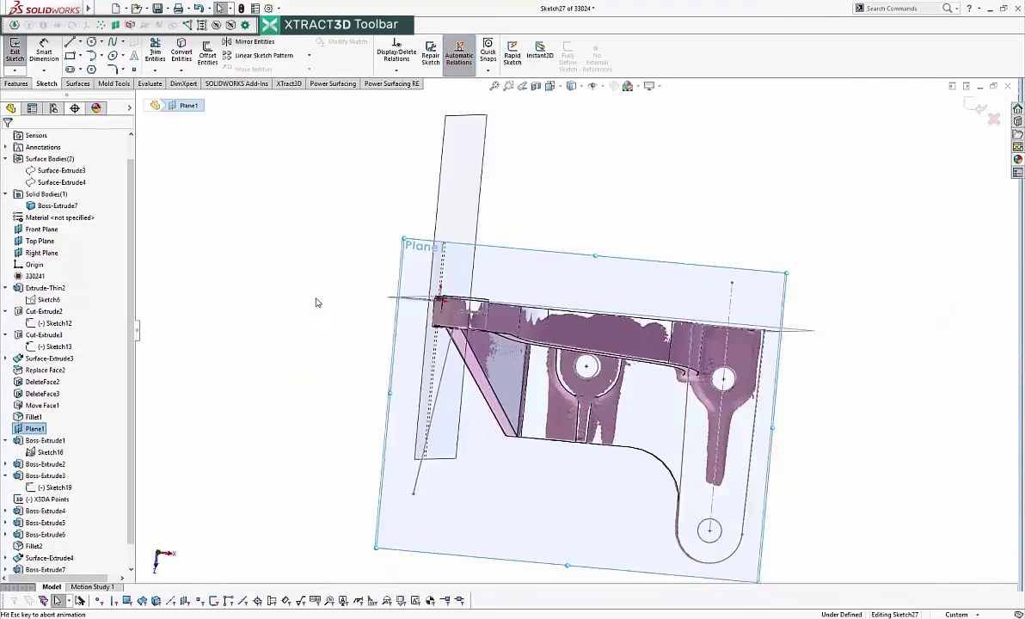
pyautogui.scroll(-6, 717, 393)
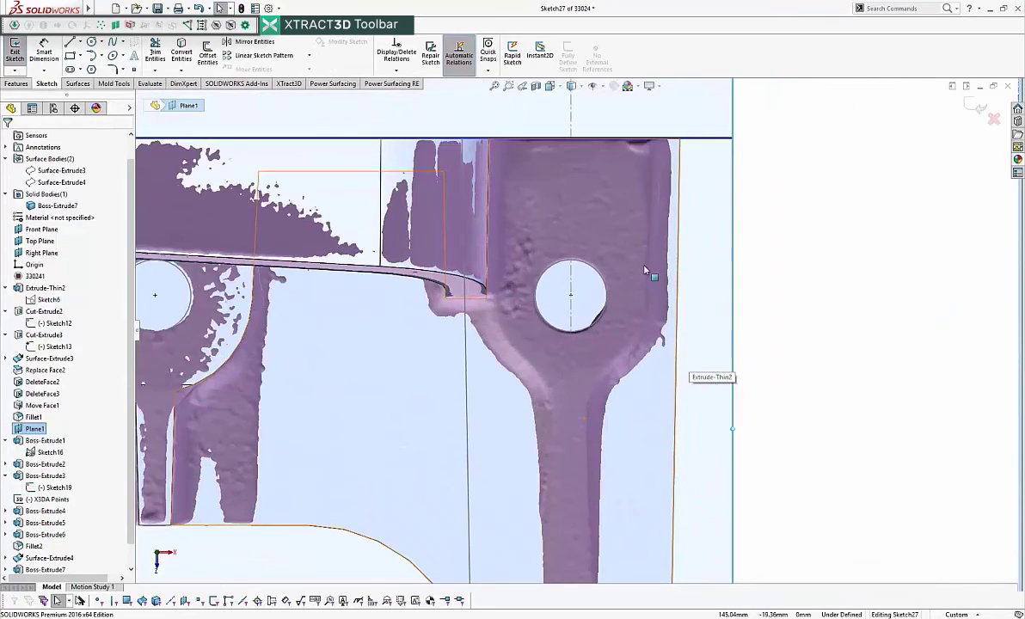
pyautogui.click(92, 41)
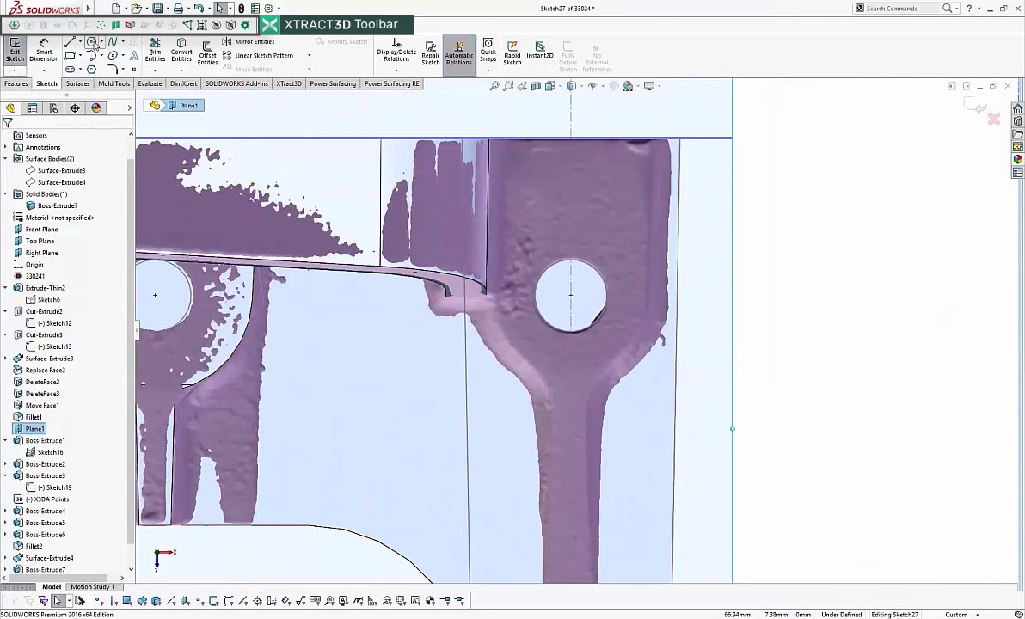
pyautogui.click(572, 297)
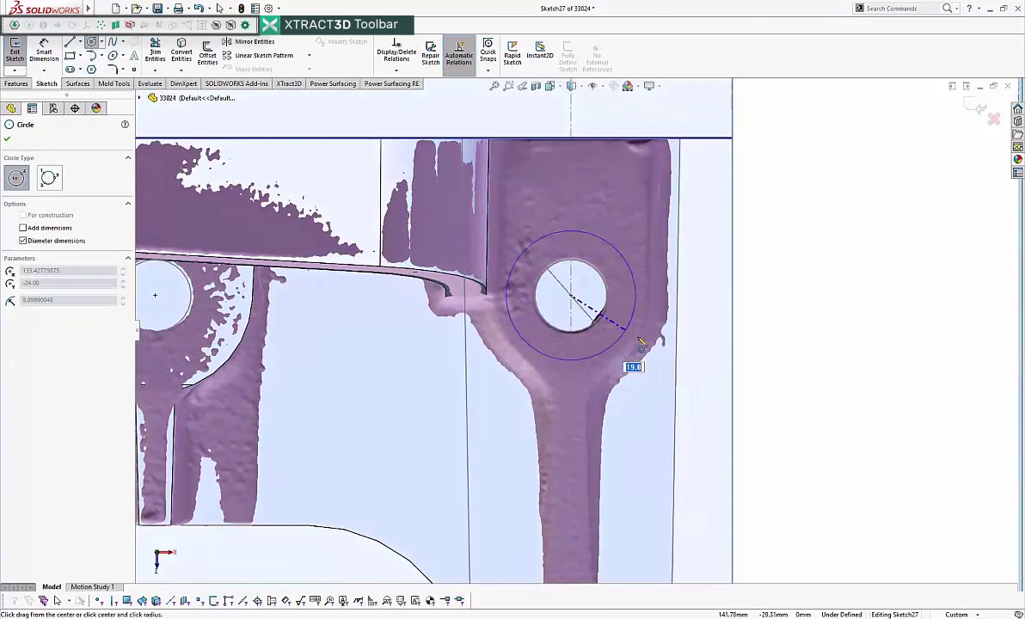
pyautogui.click(643, 344)
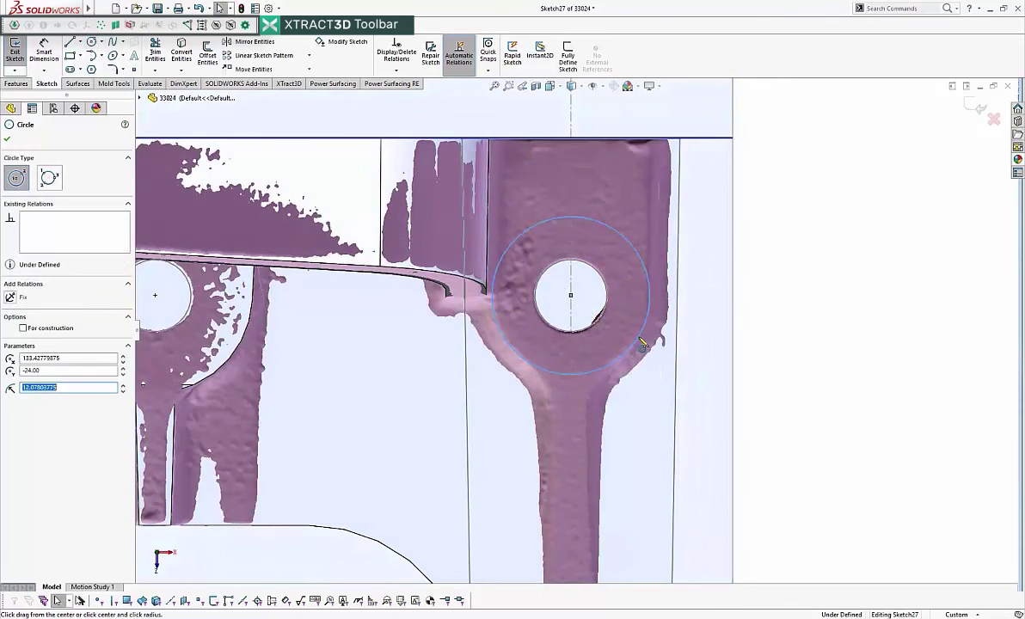
pyautogui.press('Escape')
# - Convert the Sketch16 line along the bracket's base edge, next to the new circle, into the current sketch
pyautogui.click(487, 142)
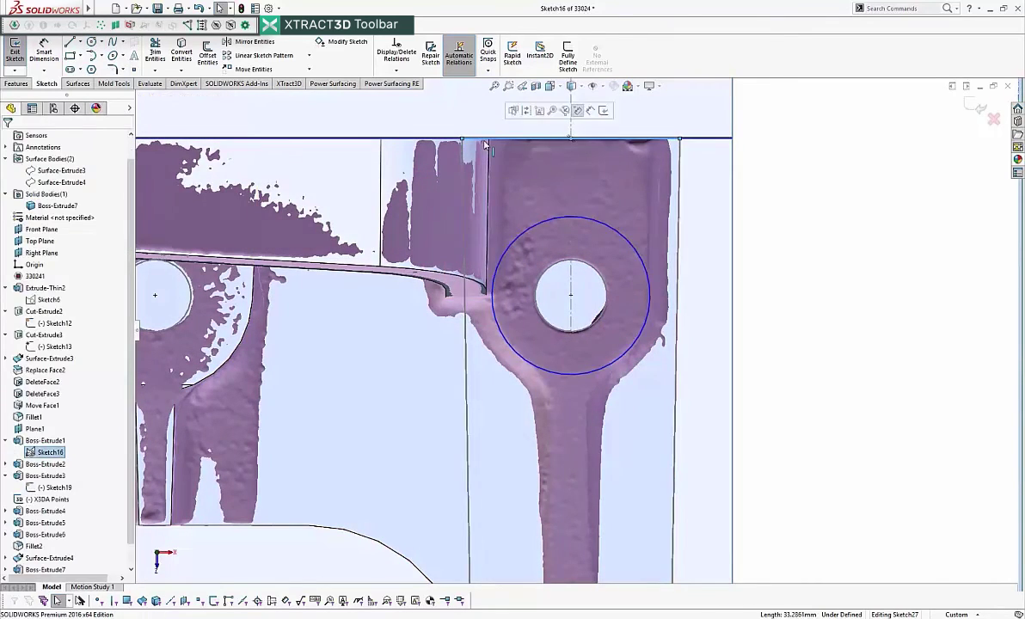
pyautogui.rightClick(515, 129)
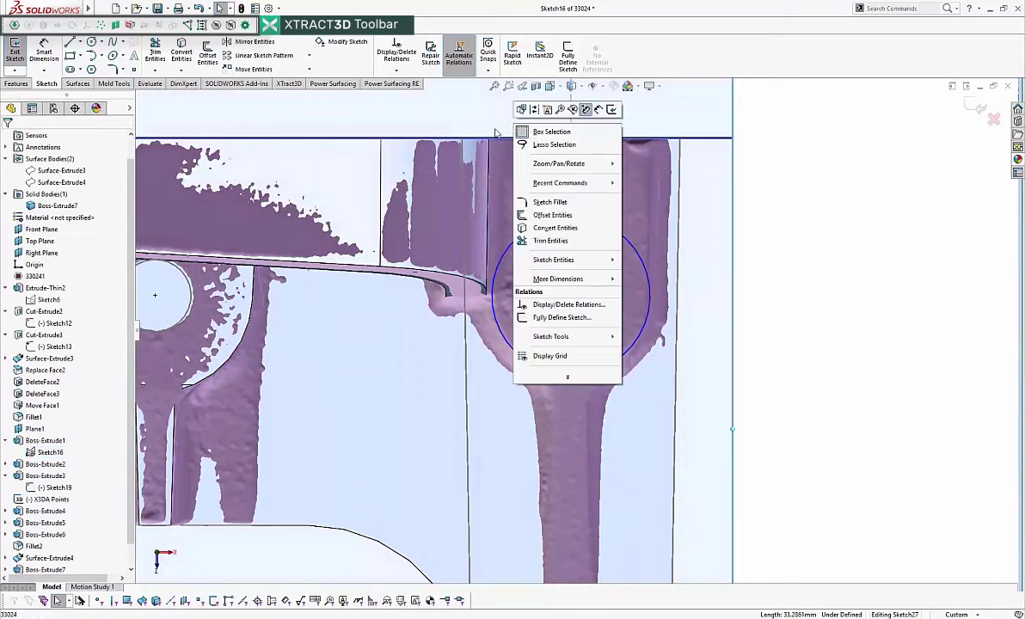
pyautogui.click(486, 141)
pyautogui.rightClick(488, 142)
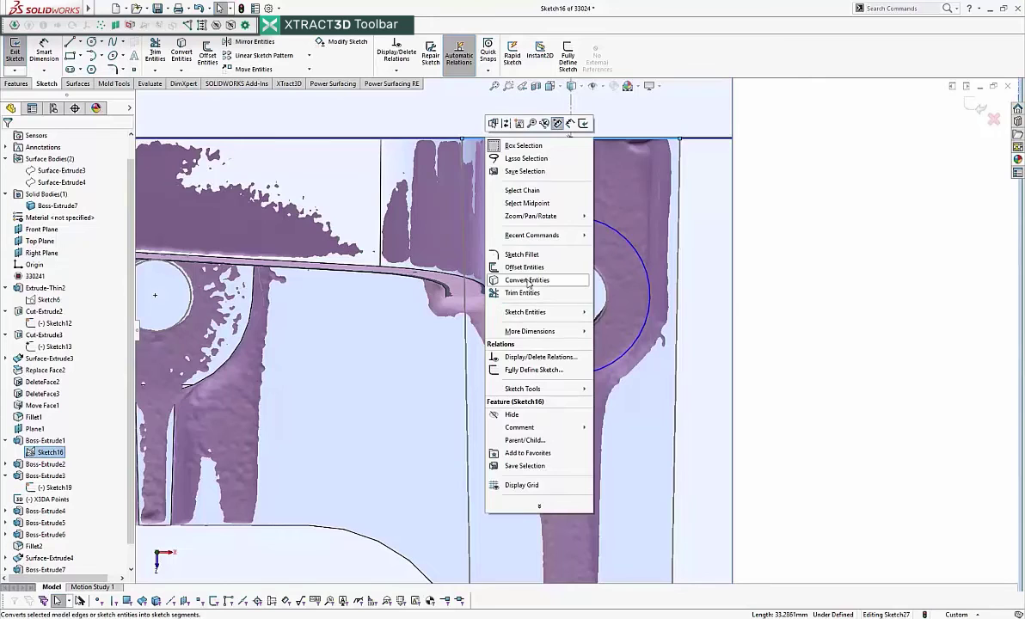
pyautogui.click(527, 281)
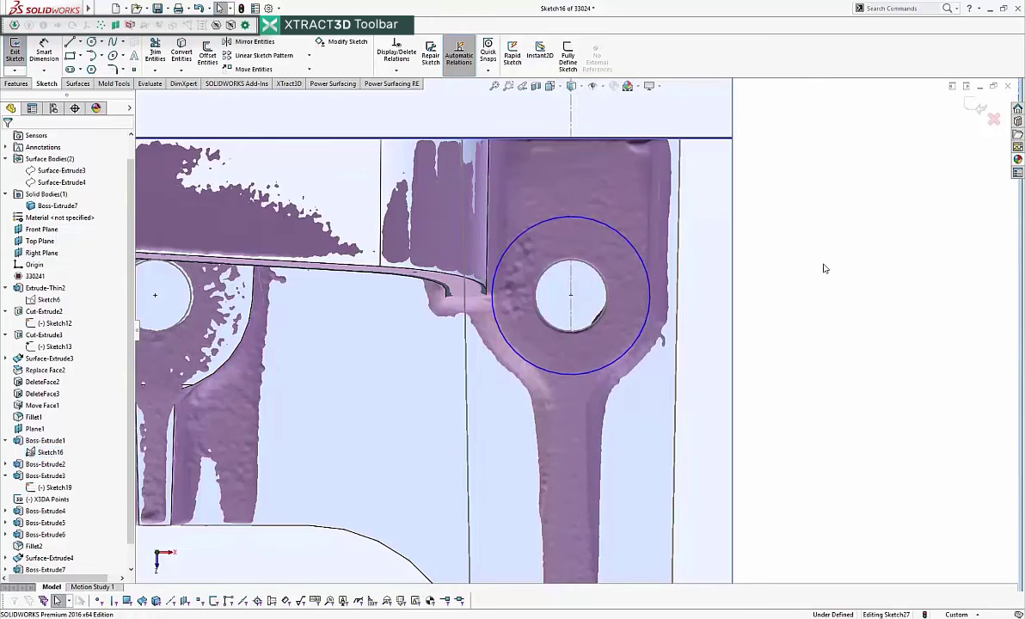
# - Sketch a line about 27.2 mm long, tangent to the boss circle from its outer side and extending past the bracket's base edge
pyautogui.click(72, 42)
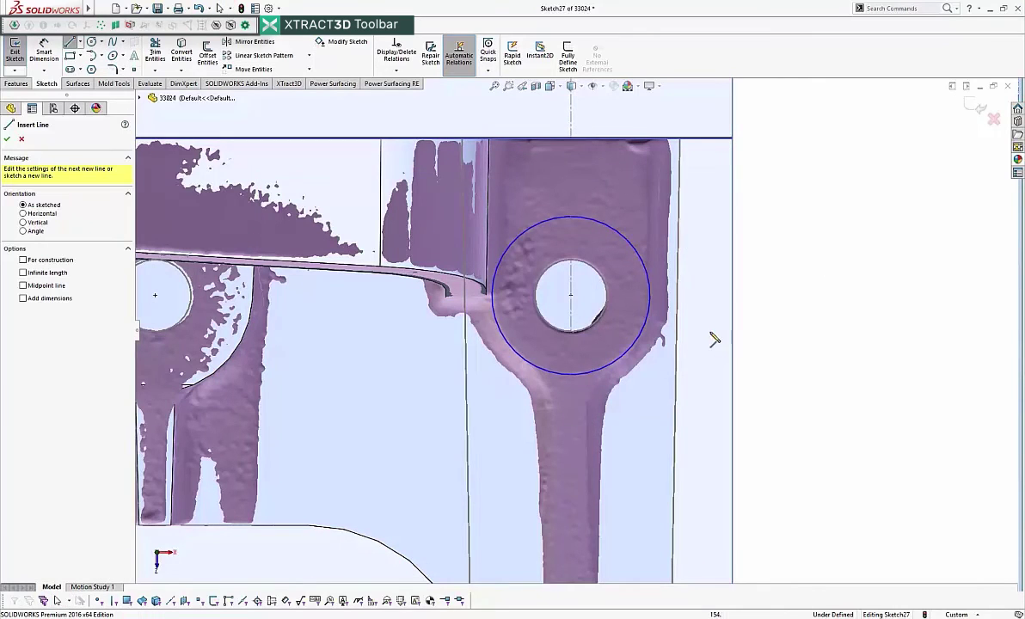
pyautogui.click(650, 297)
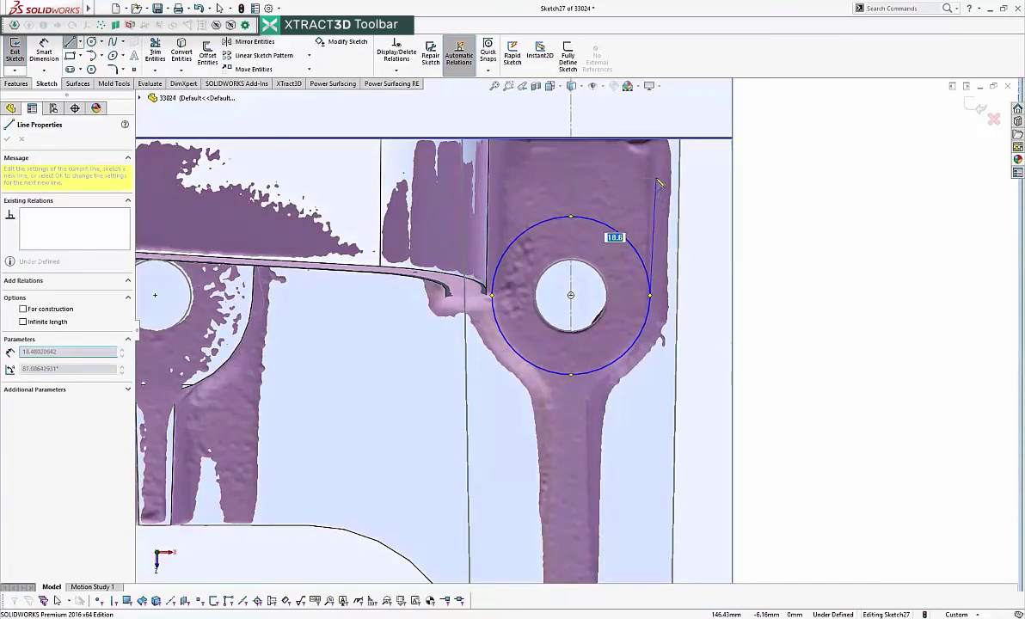
pyautogui.click(654, 122)
pyautogui.press('Escape')
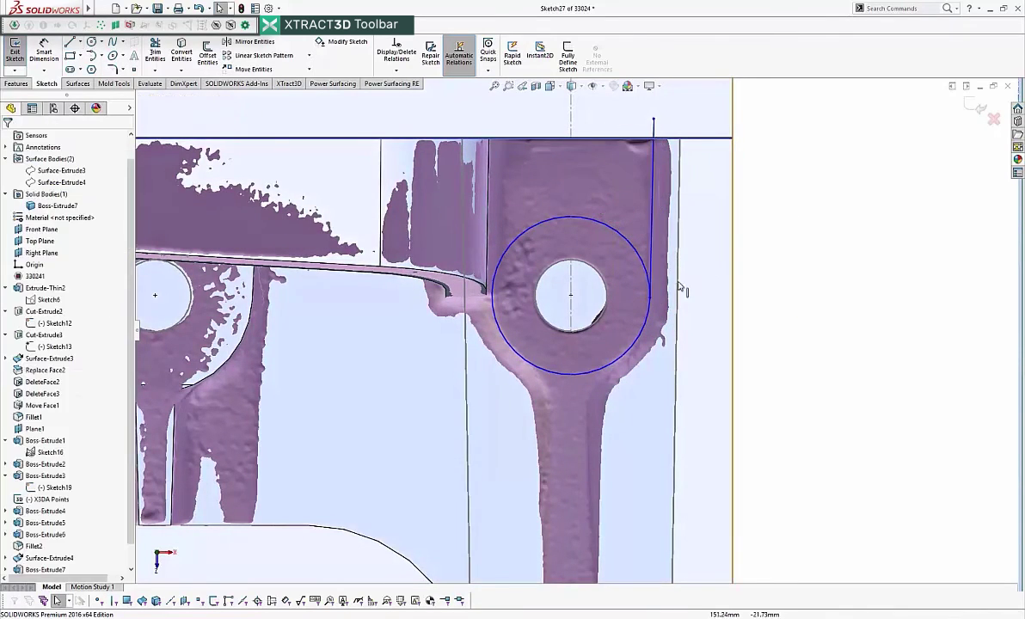
pyautogui.click(652, 258)
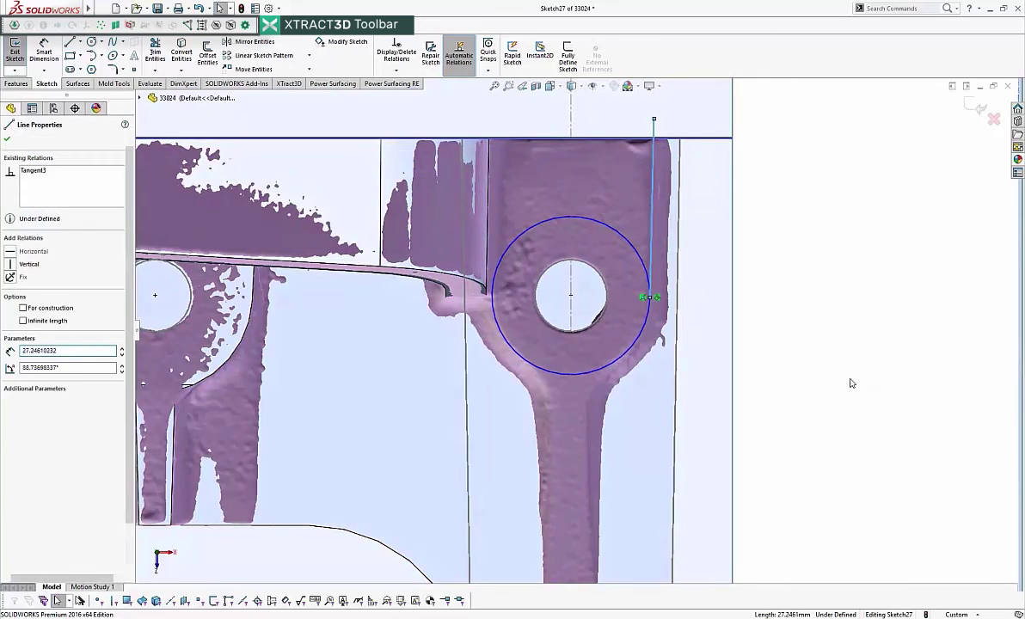
pyautogui.press('Escape')
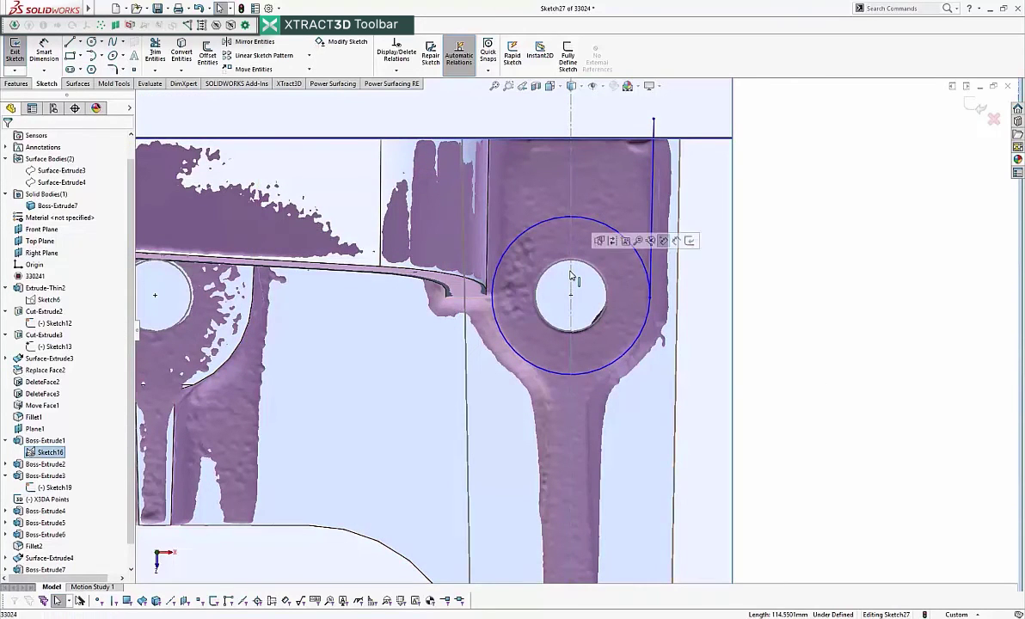
# - Convert the Sketch16 centerline through the hole into the current sketch and make it construction geometry
pyautogui.rightClick(572, 275)
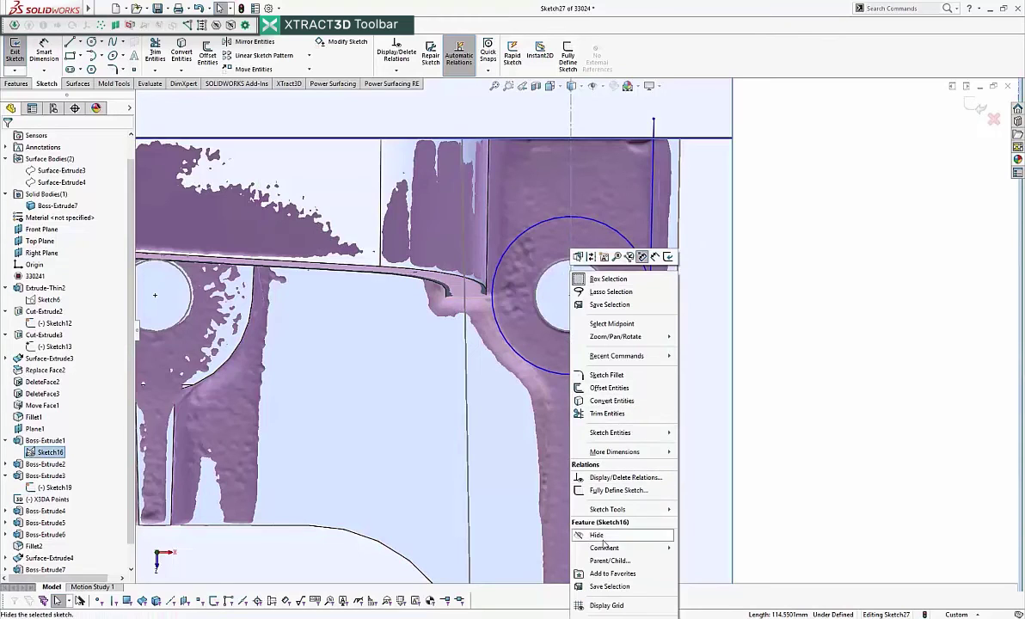
pyautogui.click(613, 401)
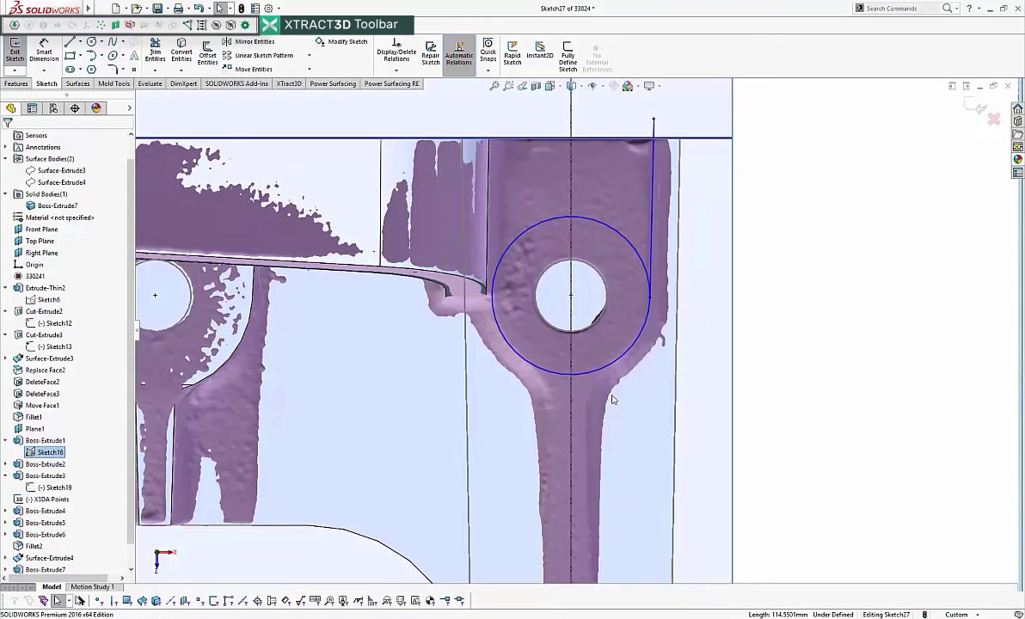
pyautogui.click(573, 314)
pyautogui.click(599, 275)
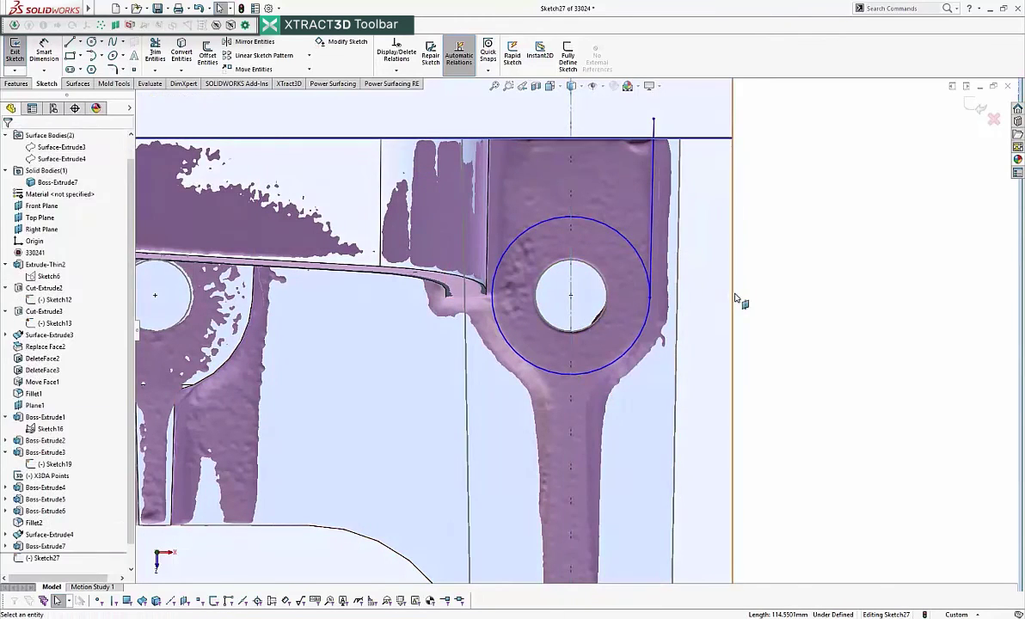
# - Mirror the tangent line about the converted centerline to the other side of the boss circle
pyautogui.click(655, 232)
pyautogui.keyDown('ctrl'); pyautogui.click(572, 283); pyautogui.keyUp('ctrl')
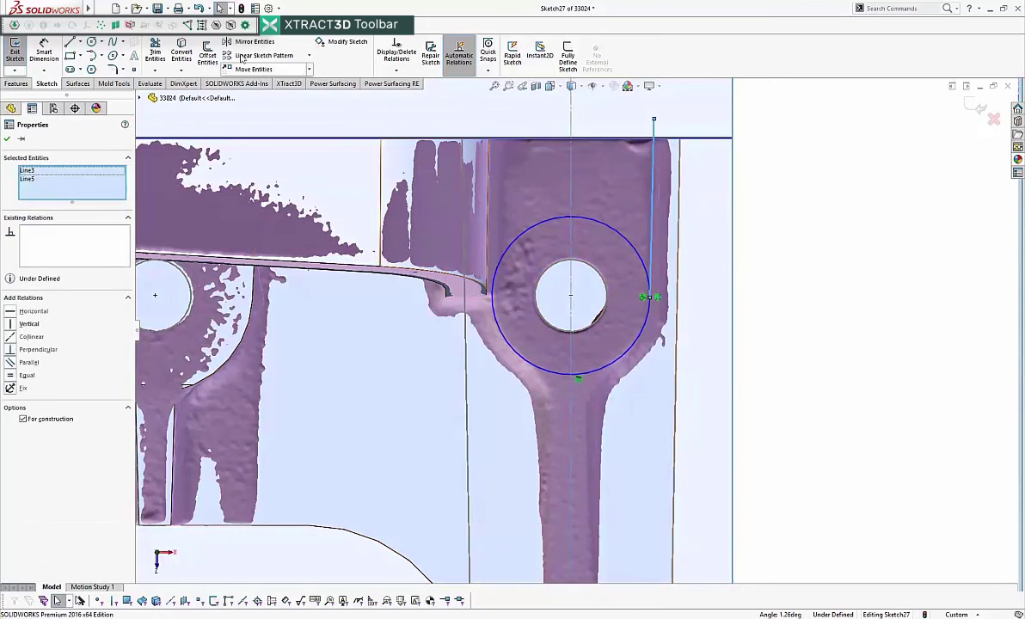
pyautogui.click(245, 42)
pyautogui.scroll(3, 542, 386)
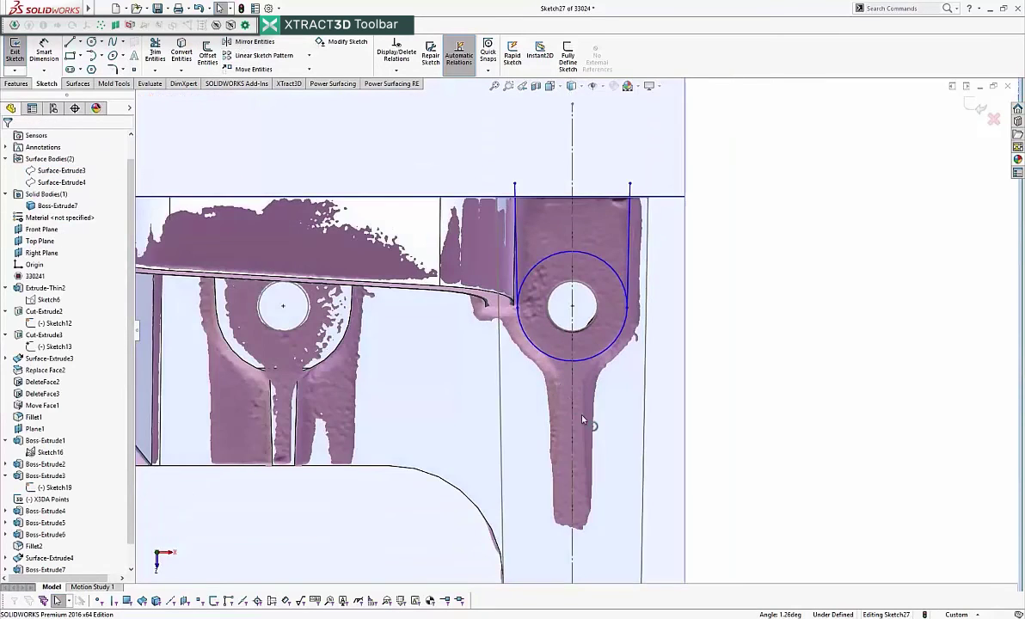
# - Sketch a line about 43.2 mm long along the outer side of the rib, from inside the boss circle past the rib's end
pyautogui.scroll(-3, 579, 458)
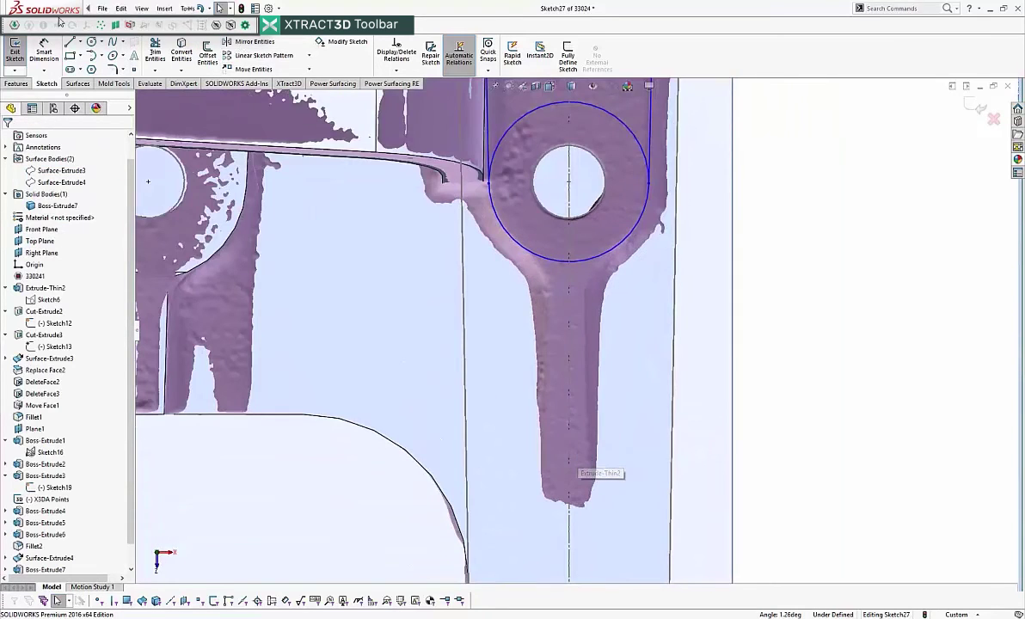
pyautogui.click(70, 42)
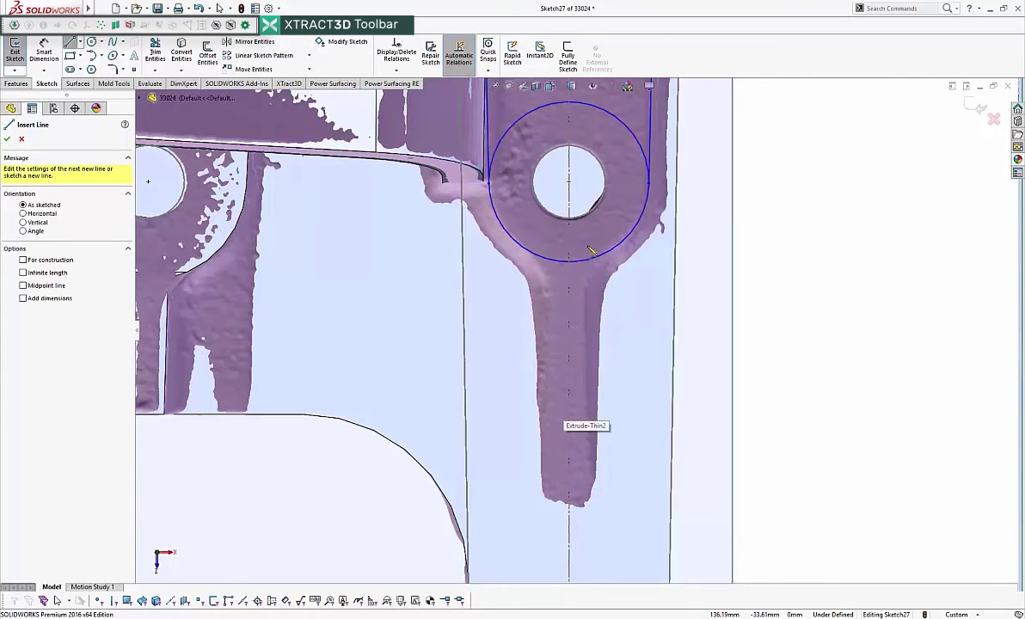
pyautogui.click(590, 250)
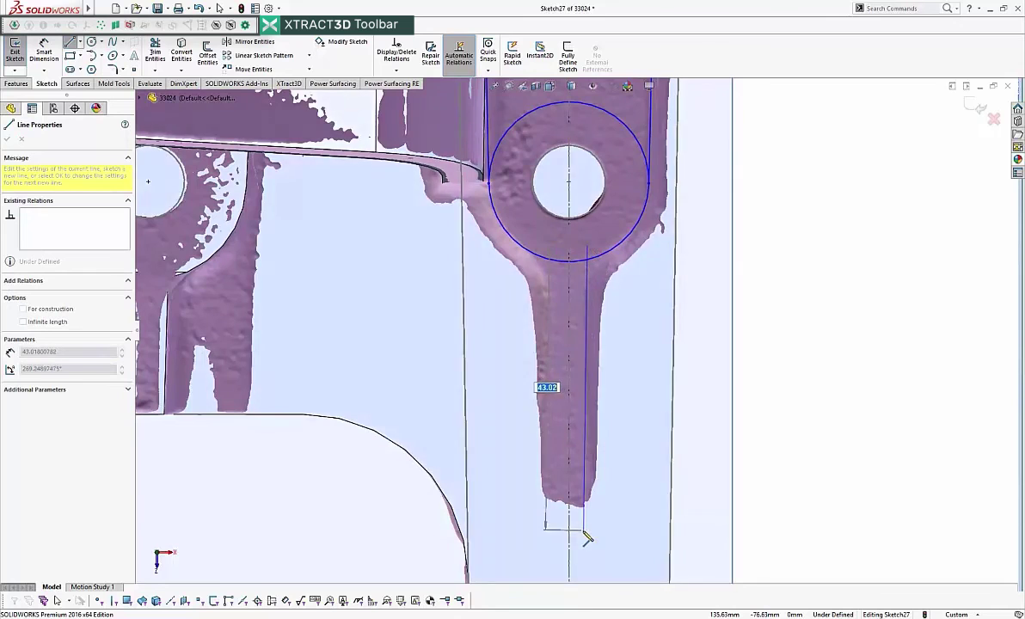
pyautogui.click(586, 538)
# - Adjust both endpoints of the rib line to follow the scanned rib, bringing its length to about 46 mm
pyautogui.scroll(-4, 576, 249)
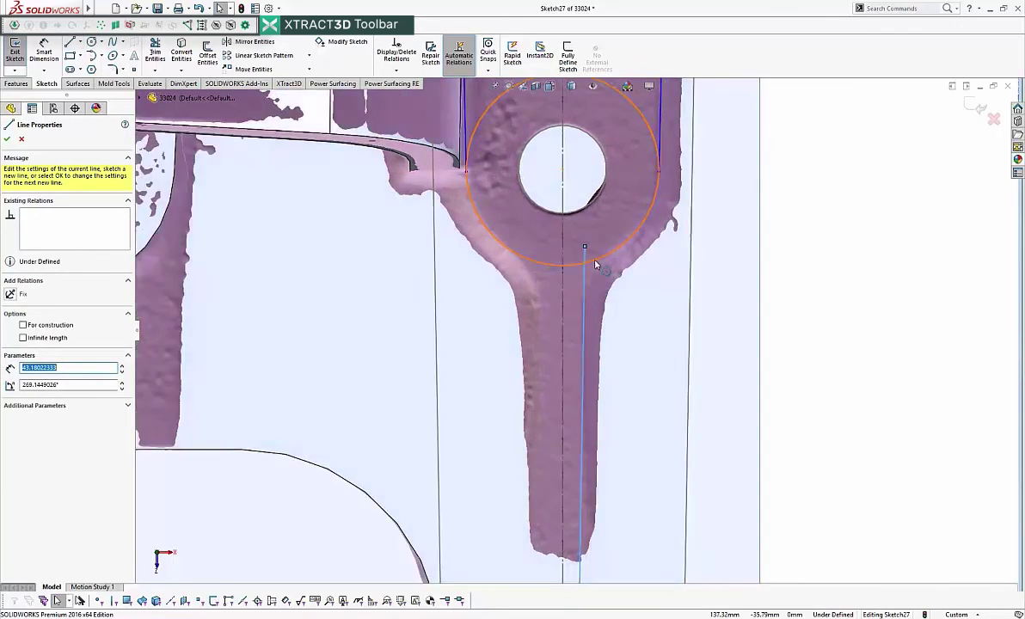
pyautogui.moveTo(578, 246); pyautogui.dragTo(582, 218)
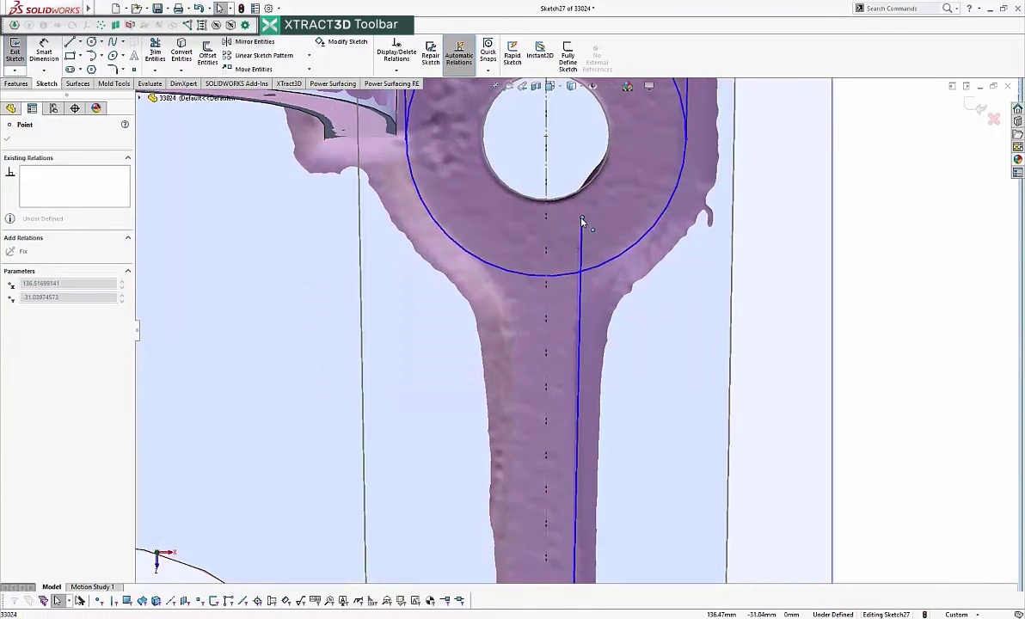
pyautogui.scroll(4, 596, 387)
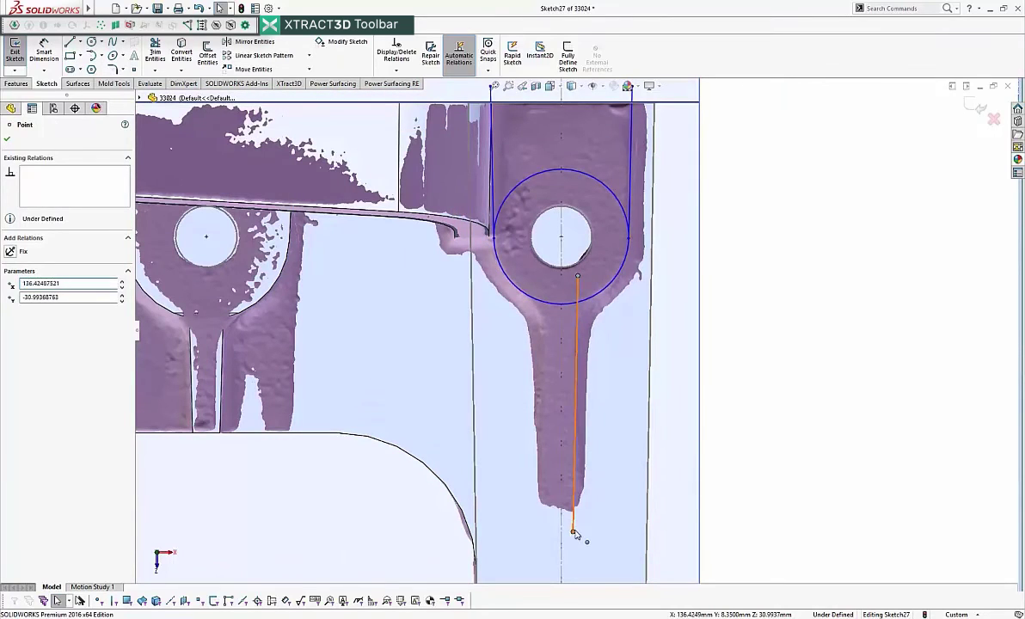
pyautogui.moveTo(575, 533); pyautogui.dragTo(577, 534)
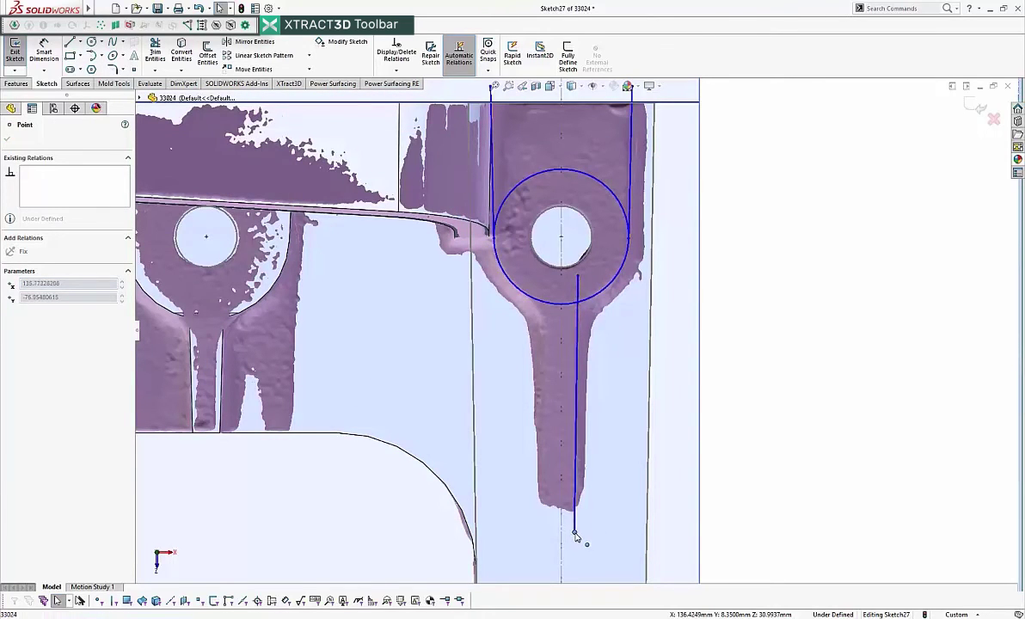
pyautogui.moveTo(574, 536); pyautogui.dragTo(574, 533)
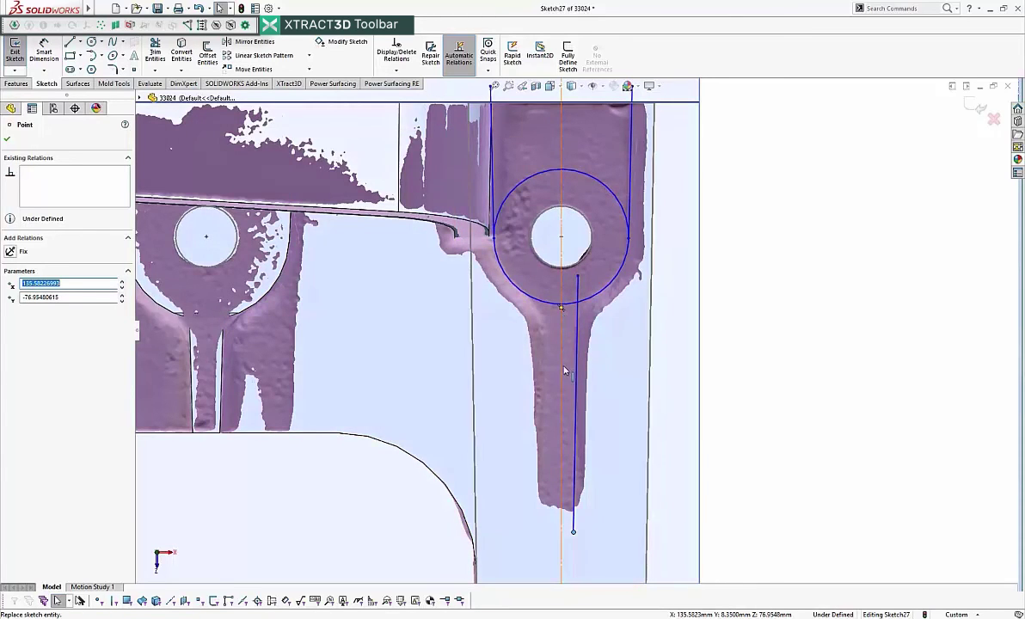
# - Examine the scanned rib and boss from several angles to compare them with the sketched rib line
pyautogui.scroll(4, 579, 420)
pyautogui.moveTo(576, 414)
pyautogui.mouseDown(button='middle')
pyautogui.moveTo(488, 371)
pyautogui.moveTo(524, 368)
pyautogui.moveTo(536, 328)
pyautogui.mouseUp(button='middle')
pyautogui.scroll(-4, 523, 368)
pyautogui.hotkey('ctrl', 'shift', 'z')
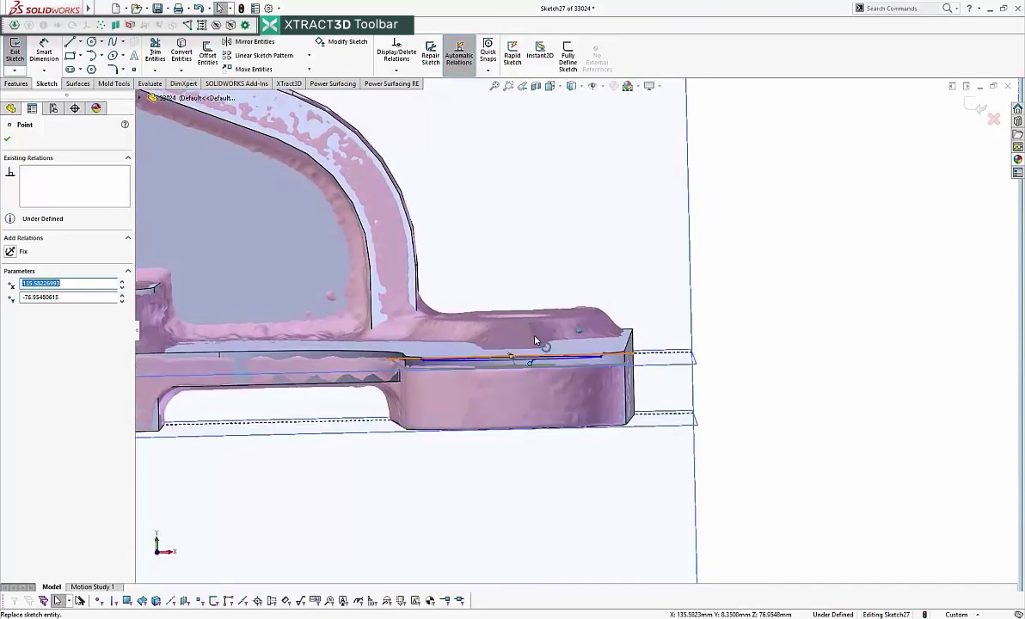
pyautogui.hotkey('ctrl', 'shift', 'z')
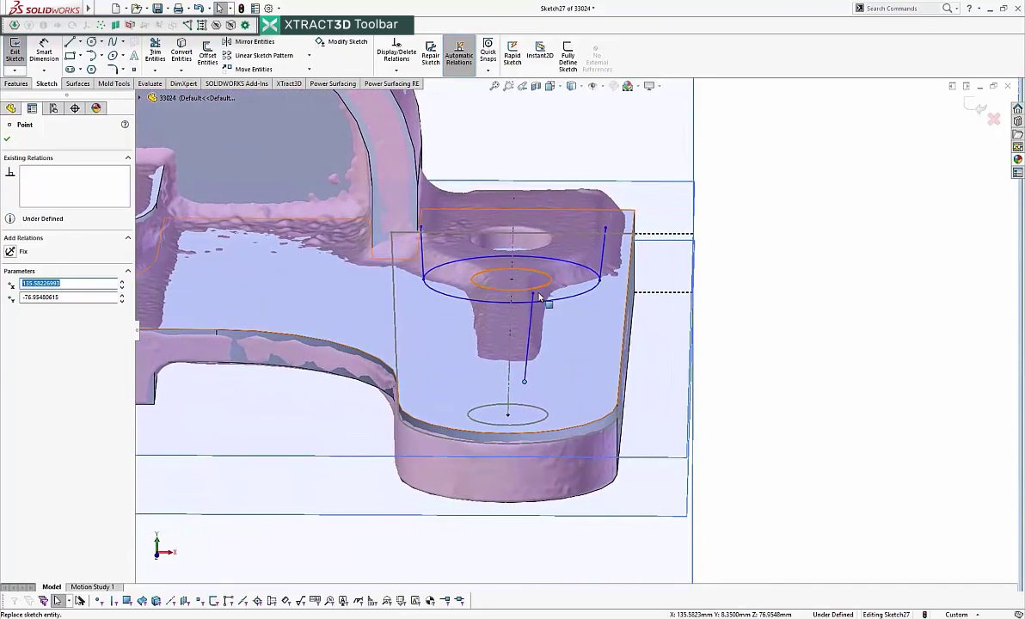
pyautogui.hotkey('ctrl', 'shift', 'z')
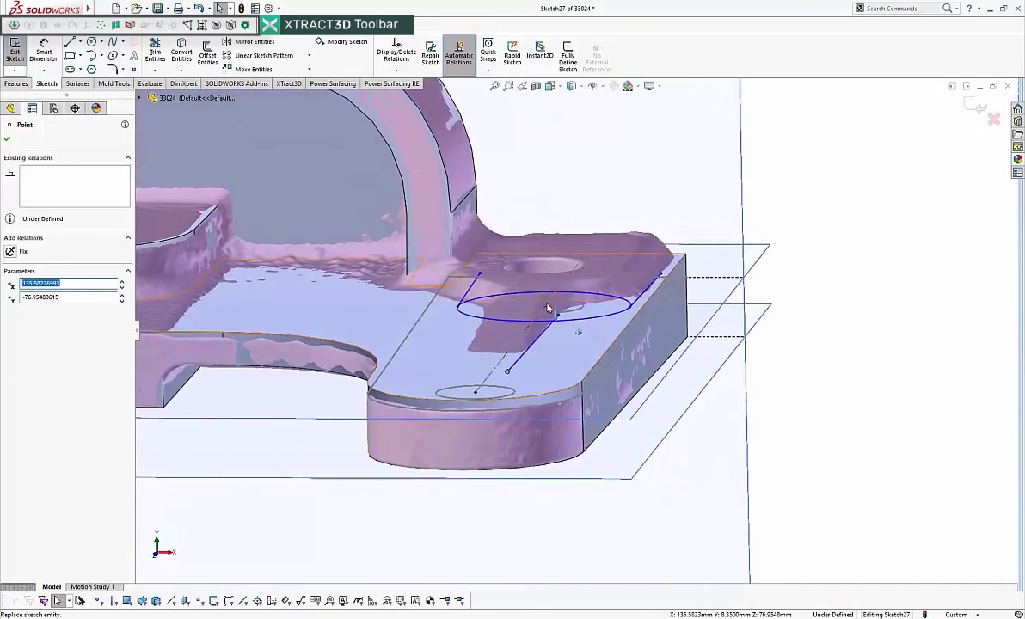
pyautogui.hotkey('ctrl', 'shift', 'z')
pyautogui.hotkey('ctrl', 'shift', 'z')
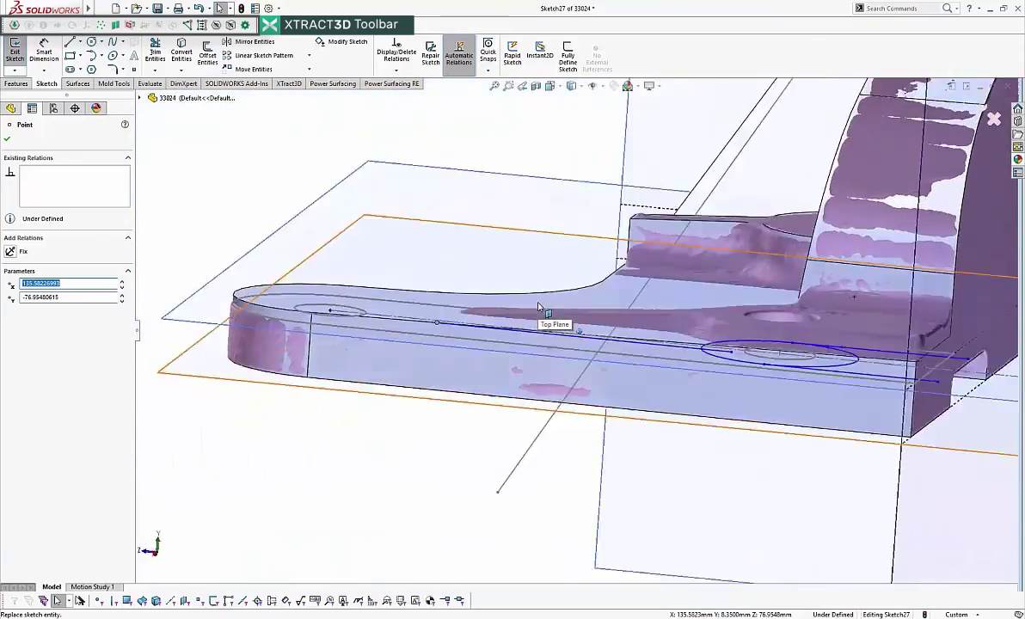
pyautogui.hotkey('ctrl', 'shift', 'z')
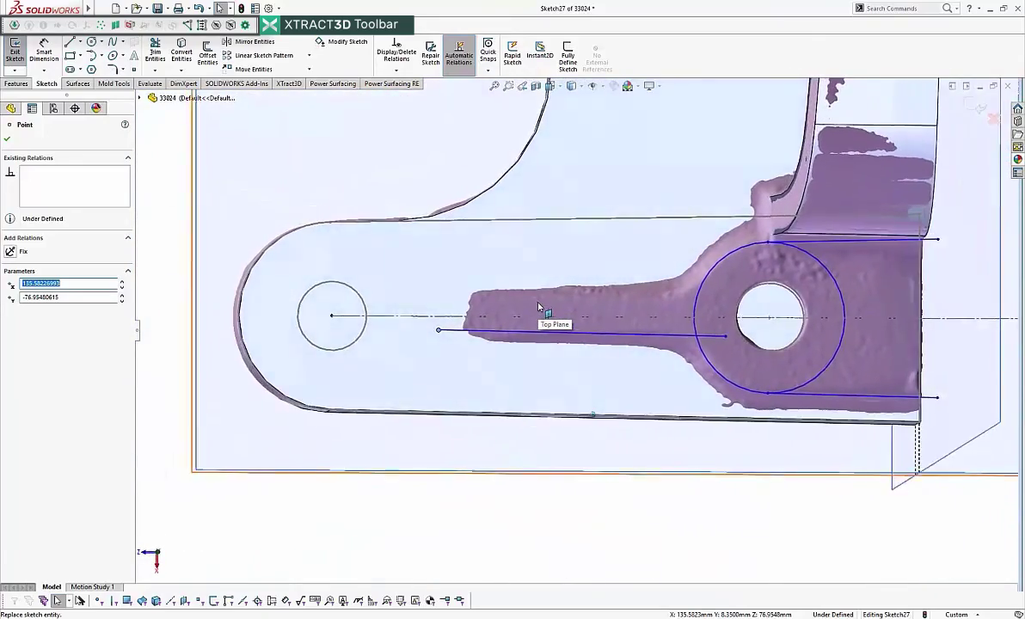
pyautogui.hotkey('ctrl', 'shift', 'z')
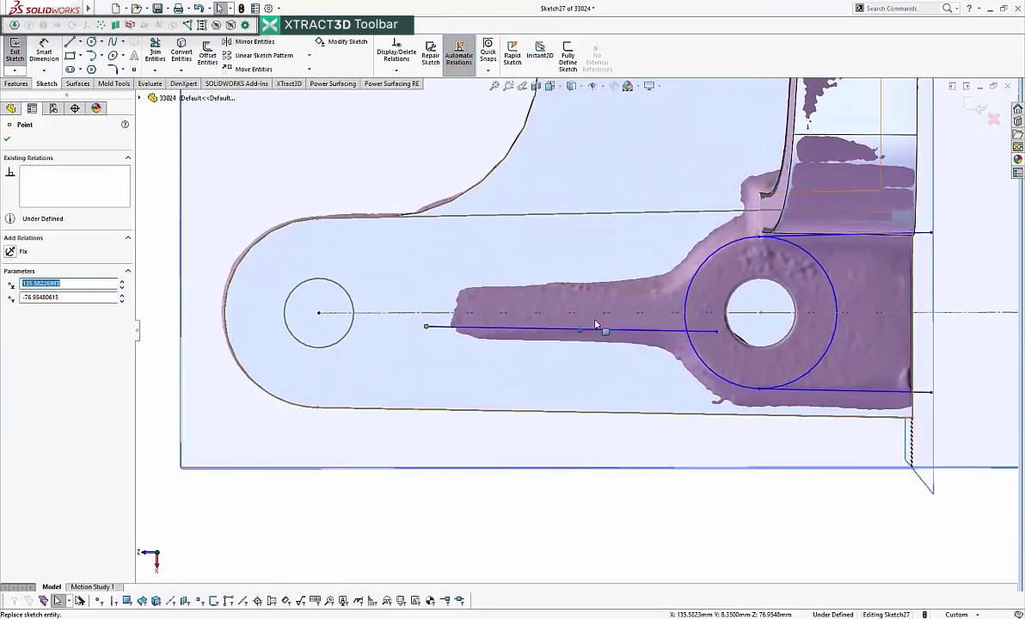
pyautogui.hotkey('ctrl', 'shift', 'z')
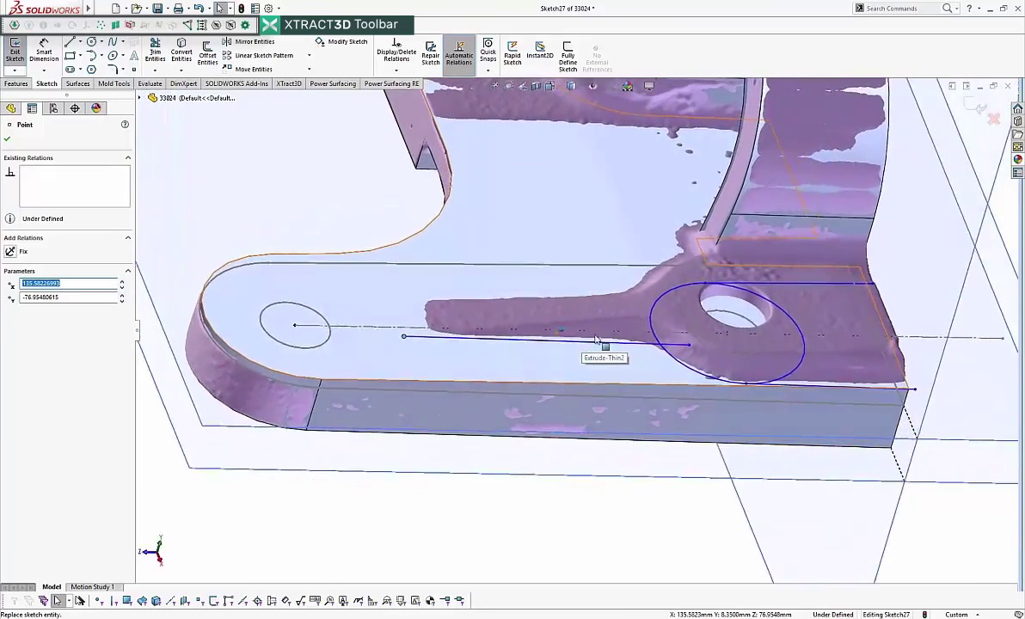
pyautogui.hotkey('ctrl', 'shift', 'z')
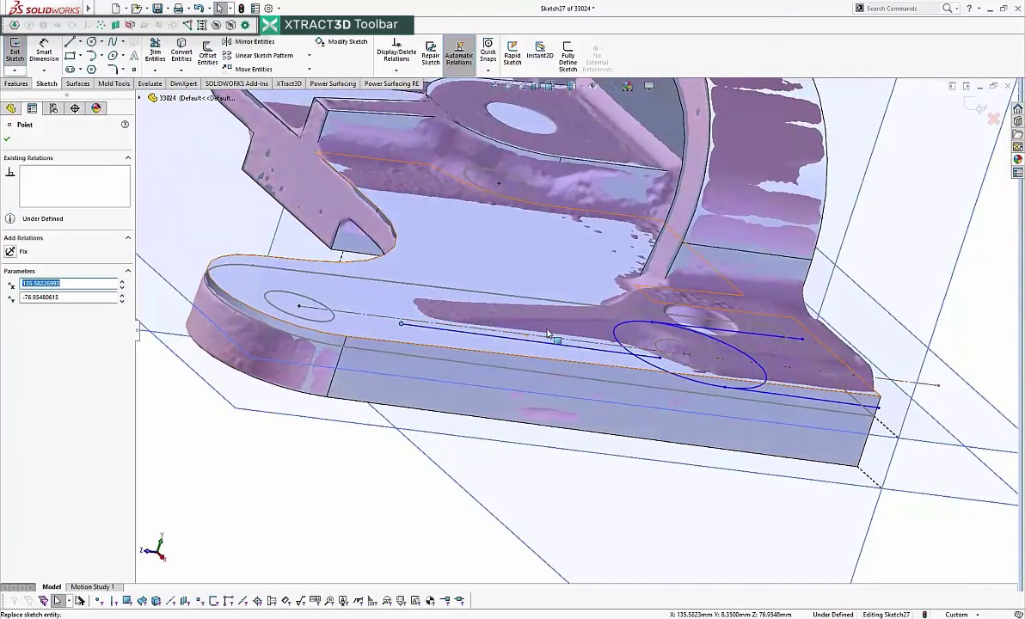
pyautogui.hotkey('ctrl', 'shift', 'z')
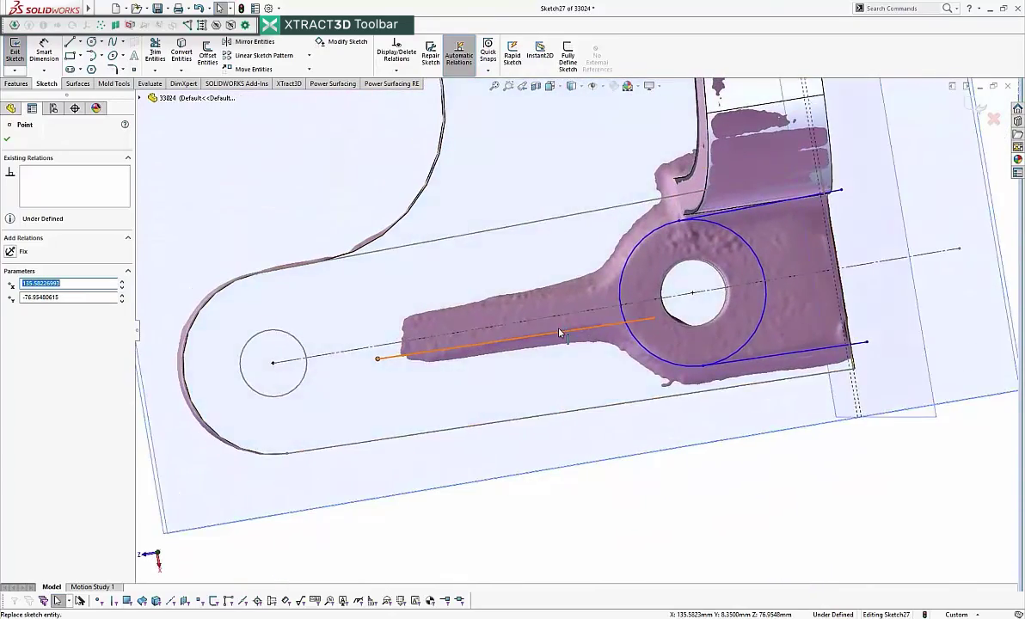
# - Make the rib line parallel to the centerline through the hole
pyautogui.click(600, 332)
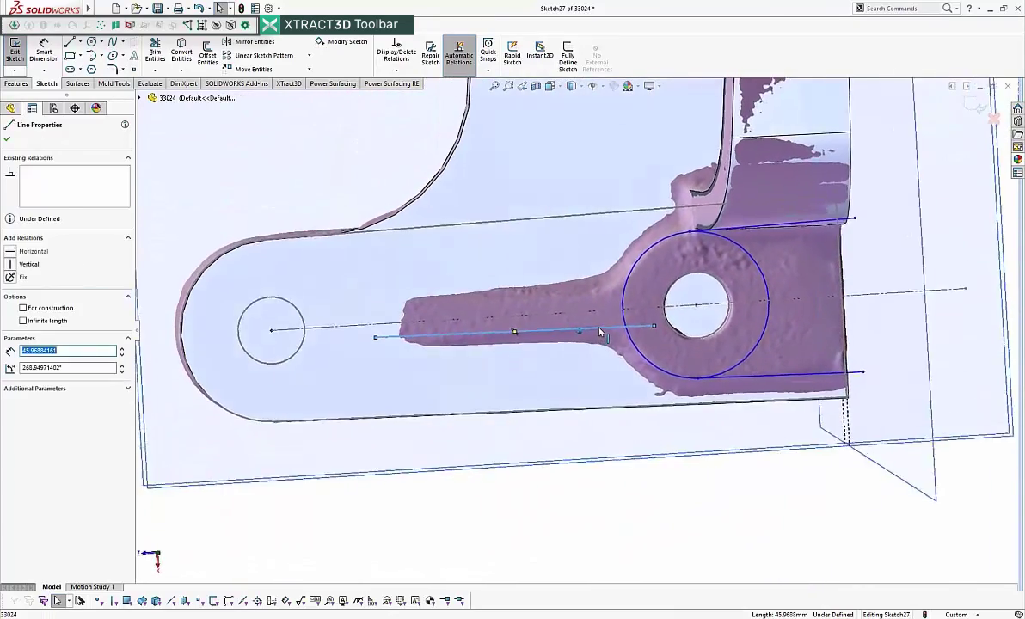
pyautogui.keyDown('ctrl'); pyautogui.click(533, 310); pyautogui.keyUp('ctrl')
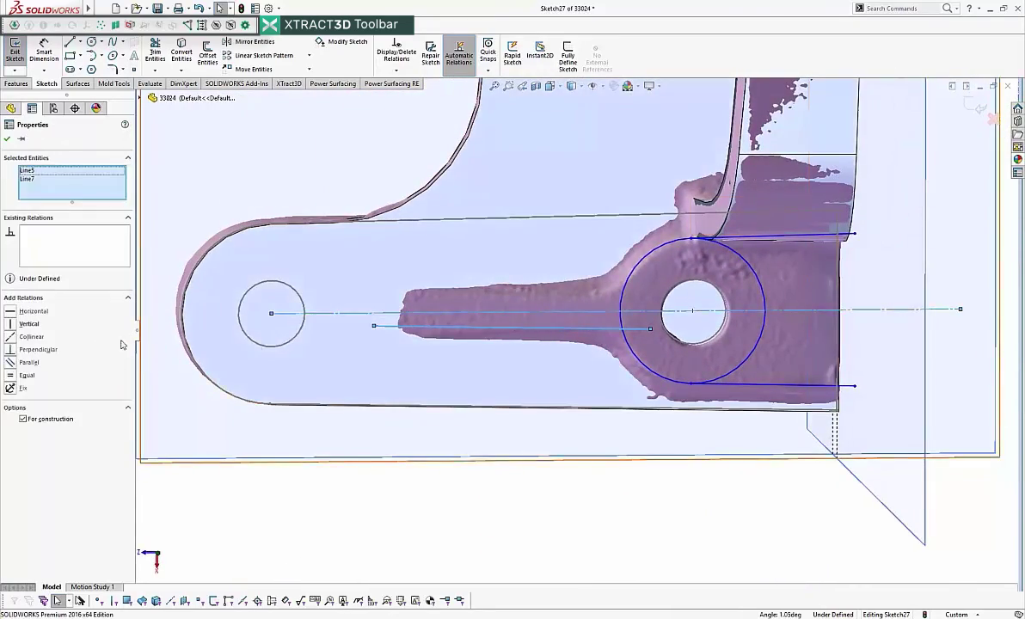
pyautogui.press('Escape')
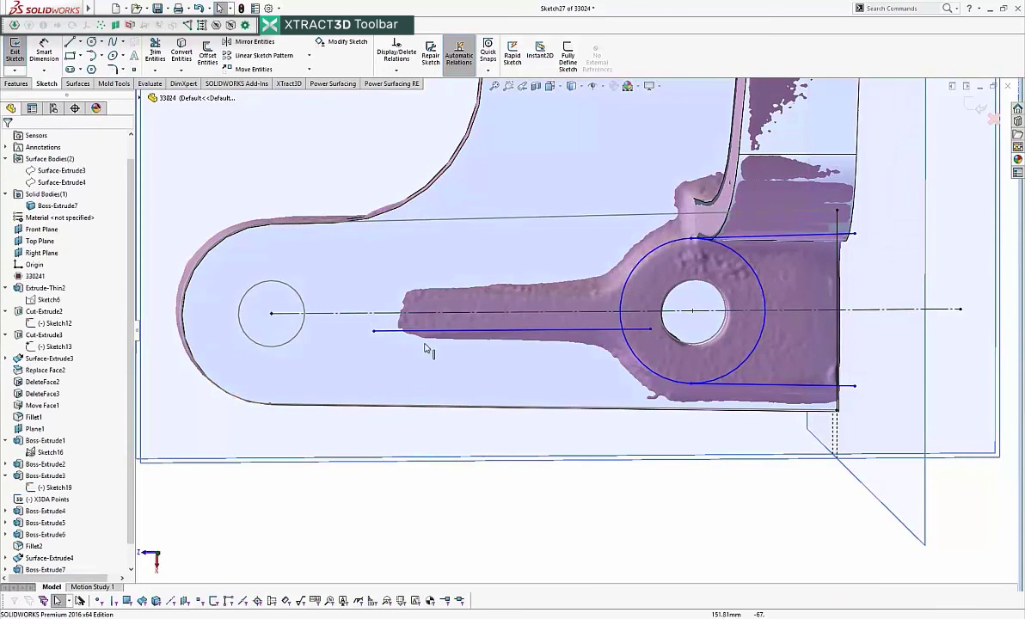
# - Hide Sketch16 and turn the rib line from construction into regular sketch geometry
pyautogui.click(438, 222)
pyautogui.click(482, 192)
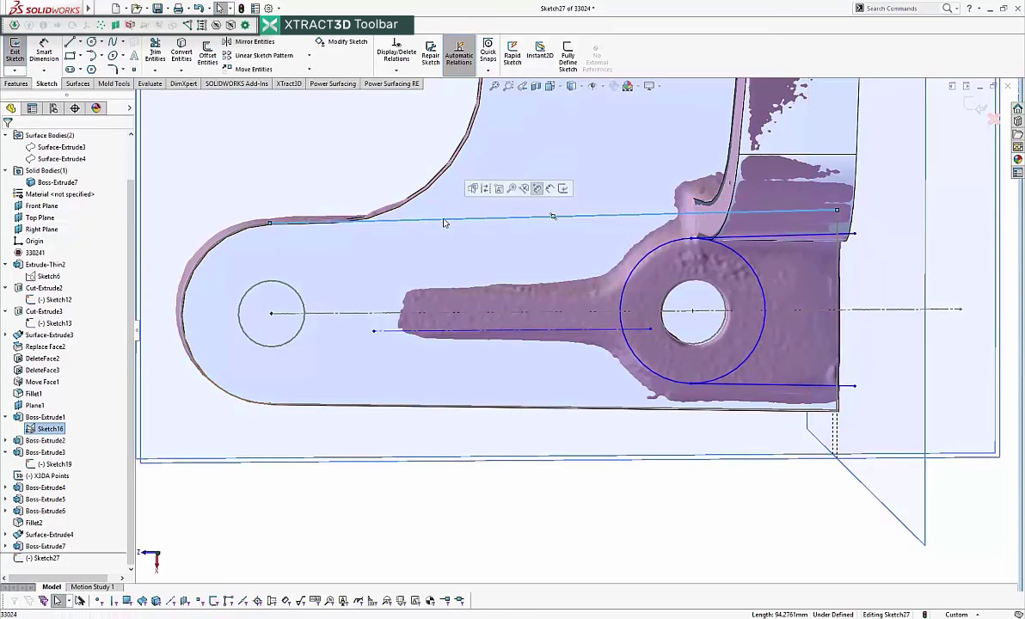
pyautogui.rightClick(445, 222)
pyautogui.click(465, 498)
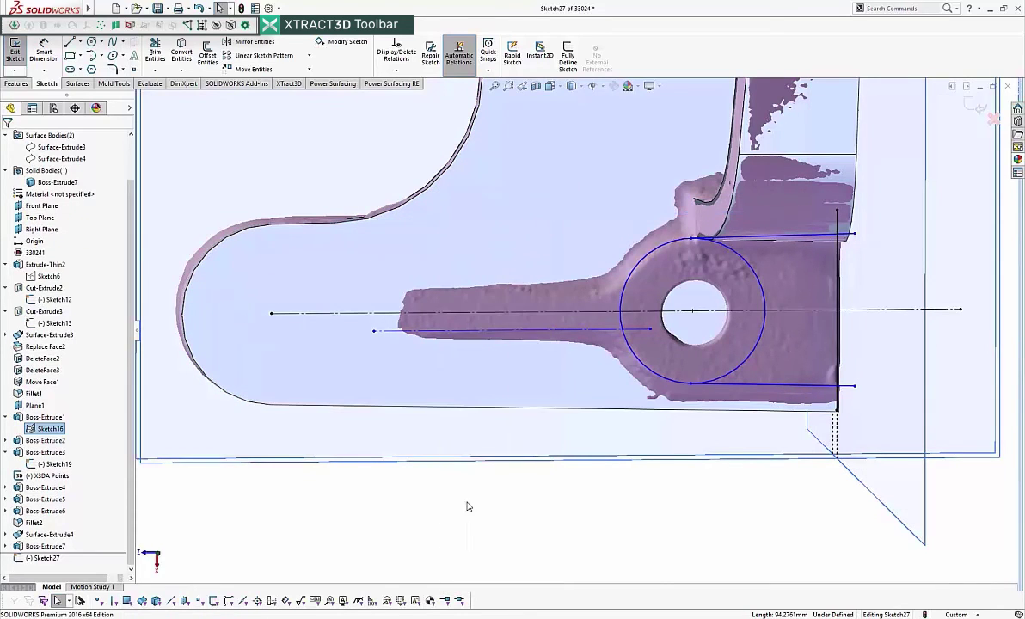
pyautogui.click(477, 334)
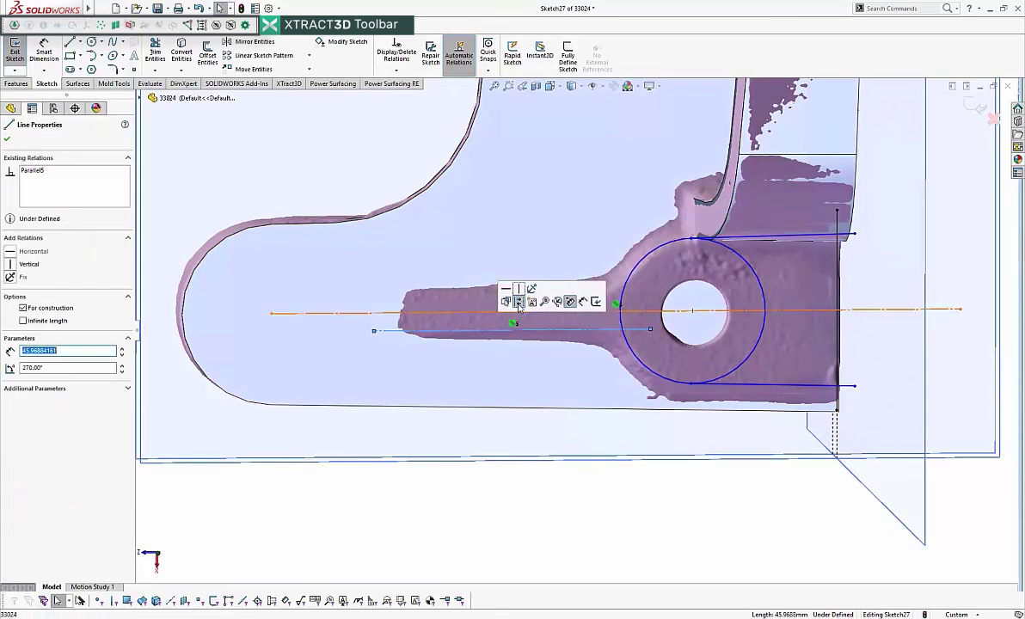
pyautogui.click(536, 462)
# - Mirror the rib line about the centerline through the hole
pyautogui.hotkey('ctrl', '8')
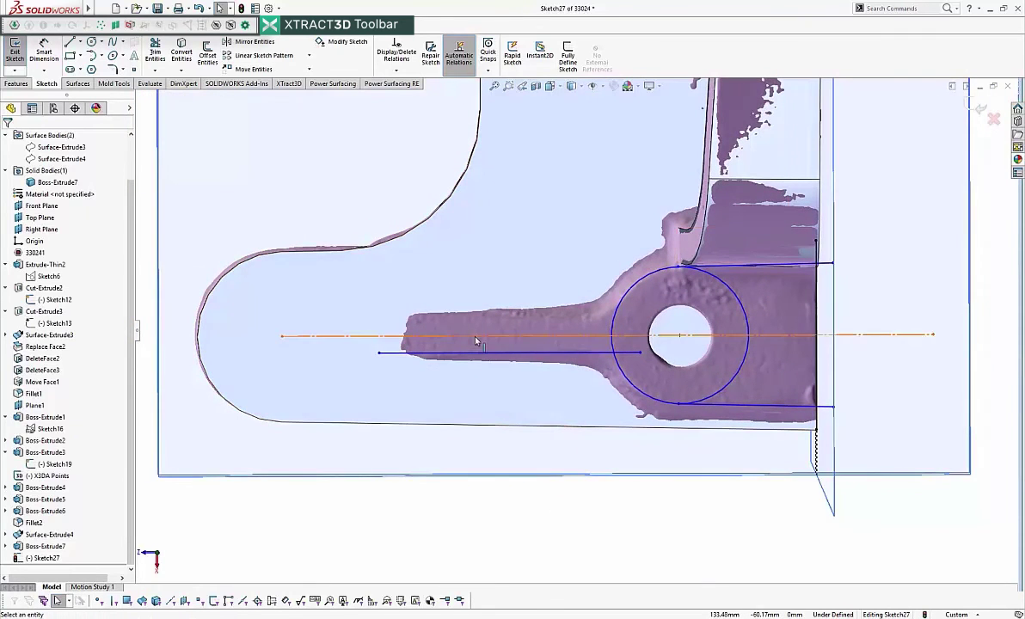
pyautogui.click(476, 337)
pyautogui.keyDown('ctrl'); pyautogui.click(482, 352); pyautogui.keyUp('ctrl')
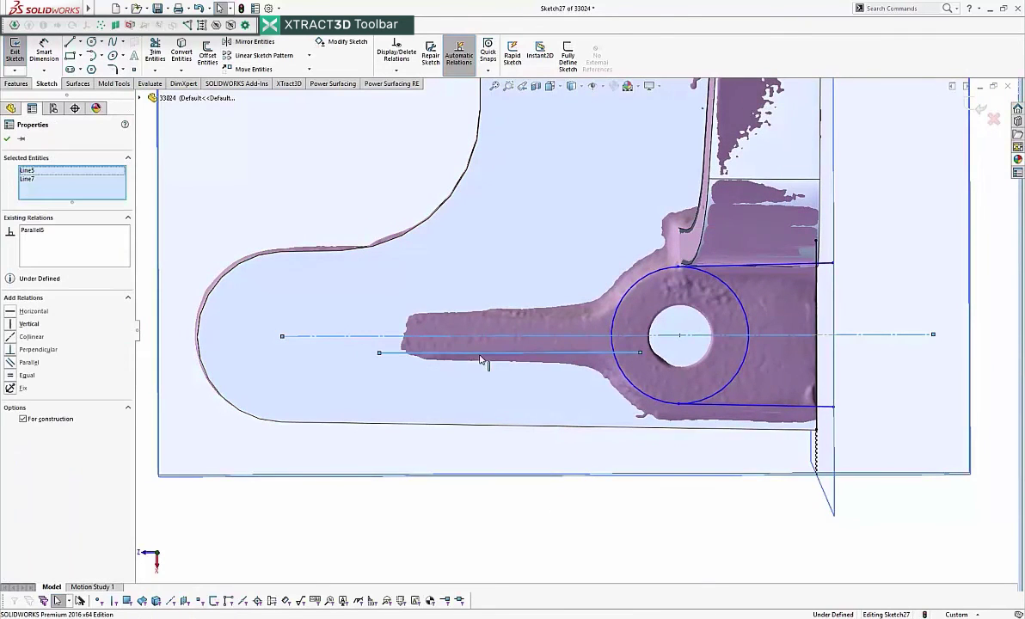
pyautogui.click(245, 43)
# - Close the outer end of the rib with a line joining both rib lines and move that end outward beyond the scanned rib's tip
pyautogui.click(70, 43)
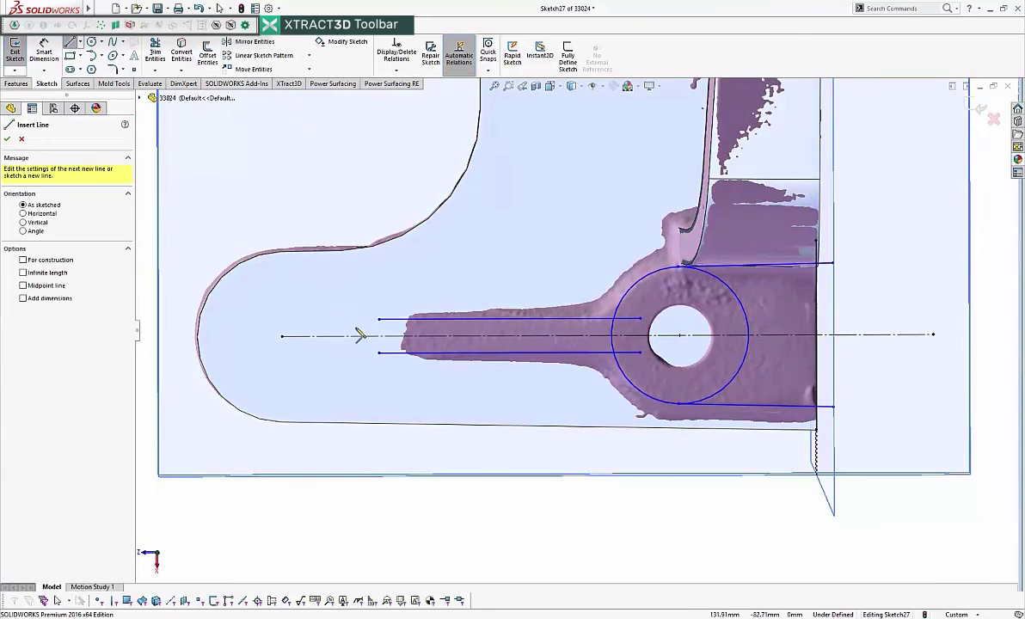
pyautogui.click(379, 320)
pyautogui.click(380, 353)
pyautogui.press('Escape')
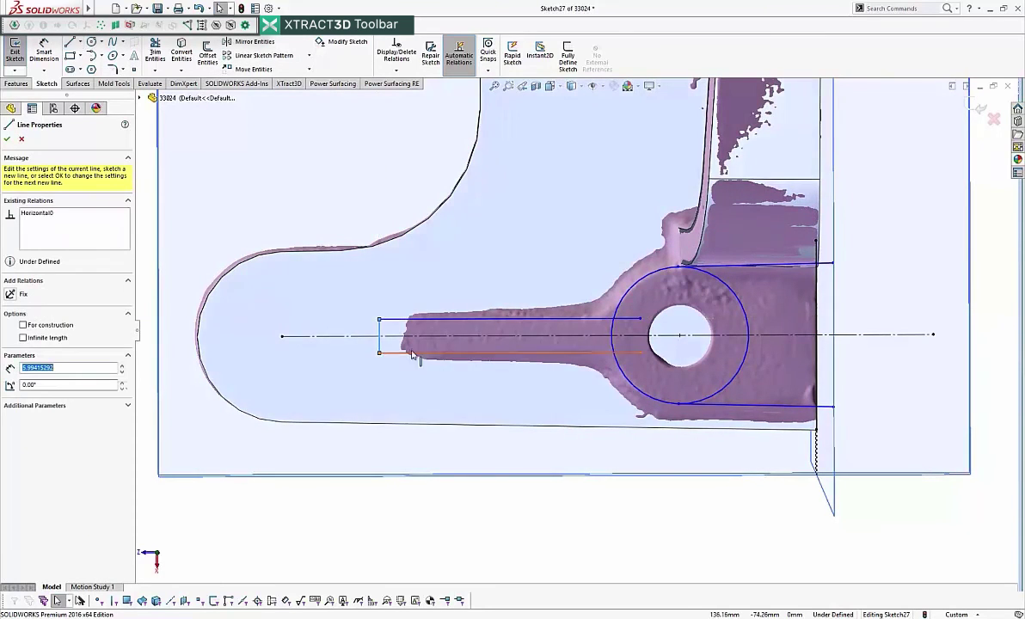
pyautogui.scroll(-3, 407, 333)
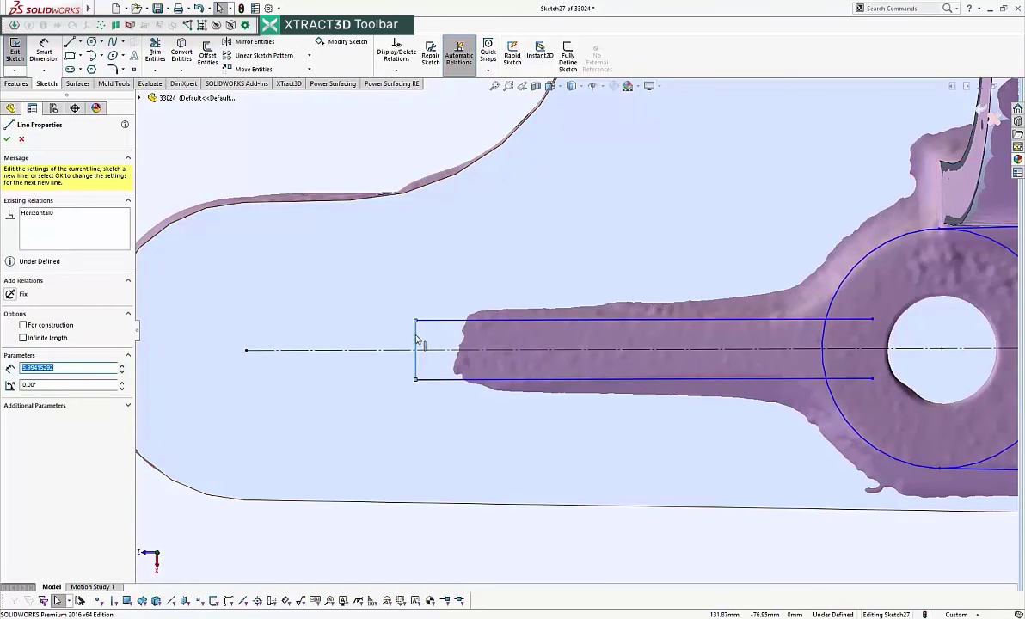
pyautogui.moveTo(416, 338); pyautogui.dragTo(372, 339)
# - Examine the sketched rib outline against the scanned rib and boss from the side and from oblique angles
pyautogui.press('Up')
pyautogui.press('Up')
pyautogui.press('Up')
pyautogui.press('Up')
pyautogui.press('Up')
pyautogui.press('Up')
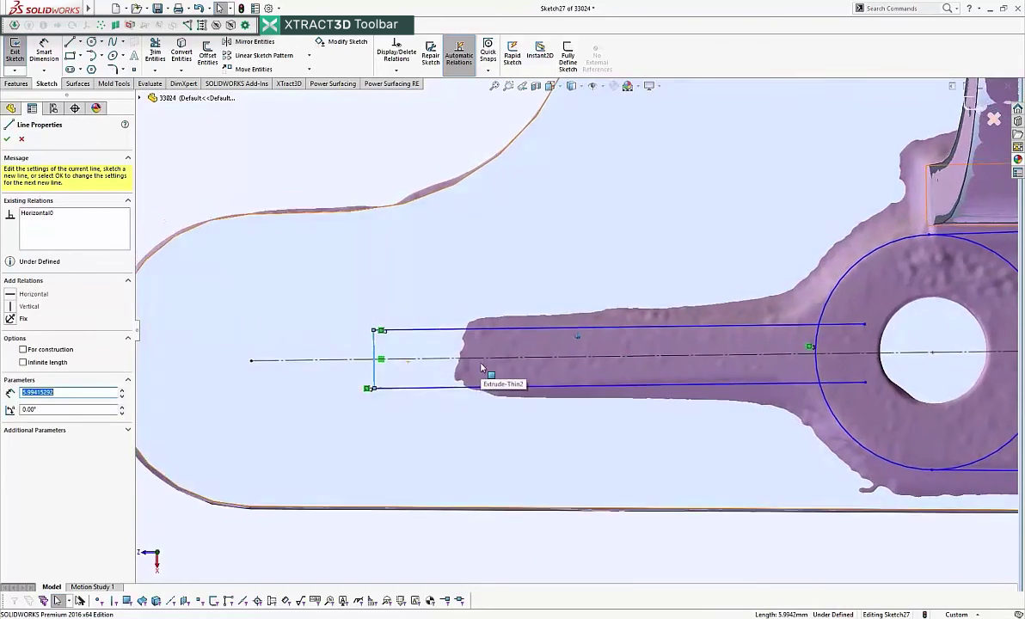
pyautogui.press('Up')
pyautogui.press('Up')
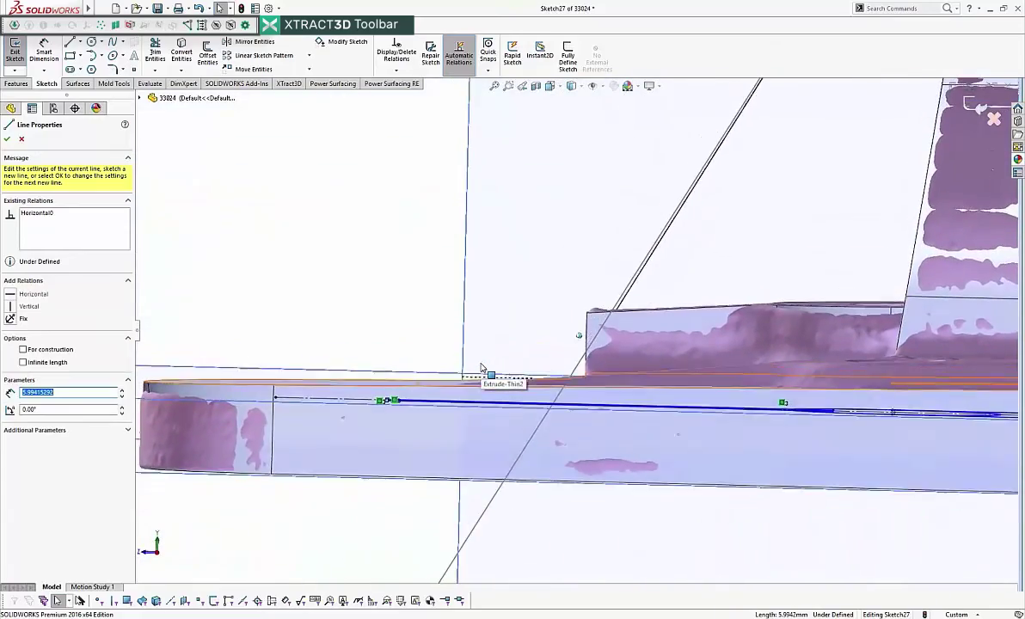
pyautogui.press('Down')
pyautogui.press('Down')
pyautogui.press('Down')
pyautogui.press('Down')
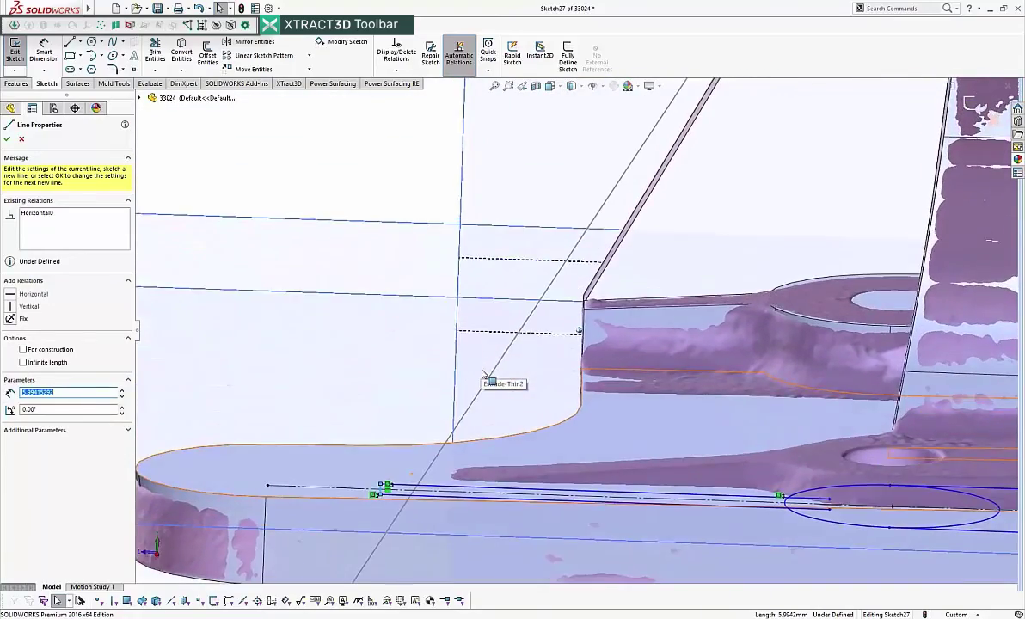
pyautogui.hotkey('ctrl', 'Left')
pyautogui.press('Up')
pyautogui.press('Up')
pyautogui.press('Up')
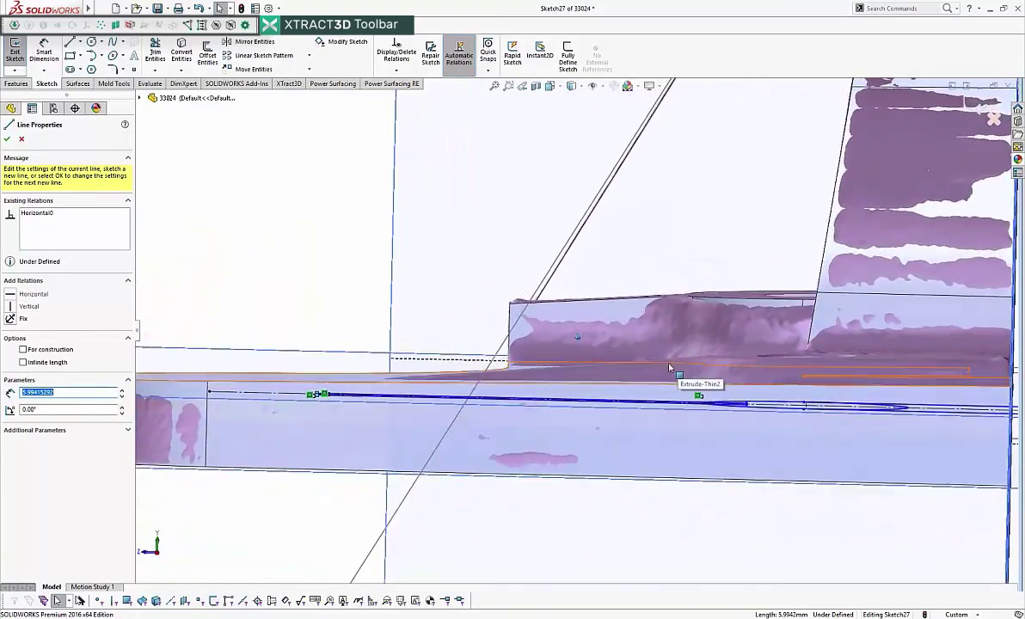
pyautogui.press('Down')
pyautogui.press('Down')
pyautogui.press('Up')
pyautogui.press('Up')
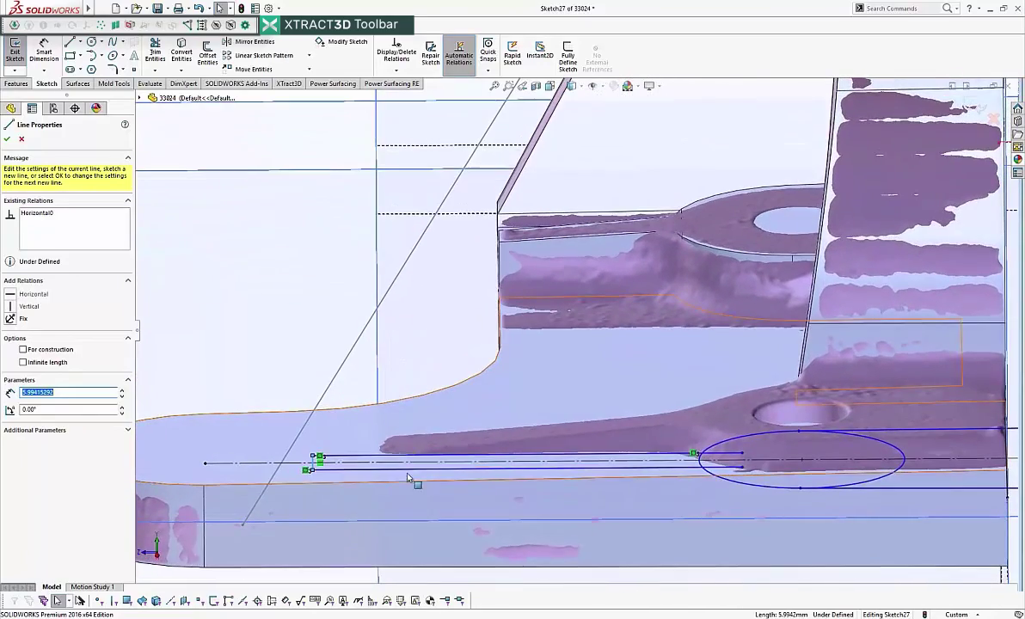
pyautogui.moveTo(410, 421); pyautogui.dragTo(923, 473, button='middle')
pyautogui.press('Down')
pyautogui.press('Down')
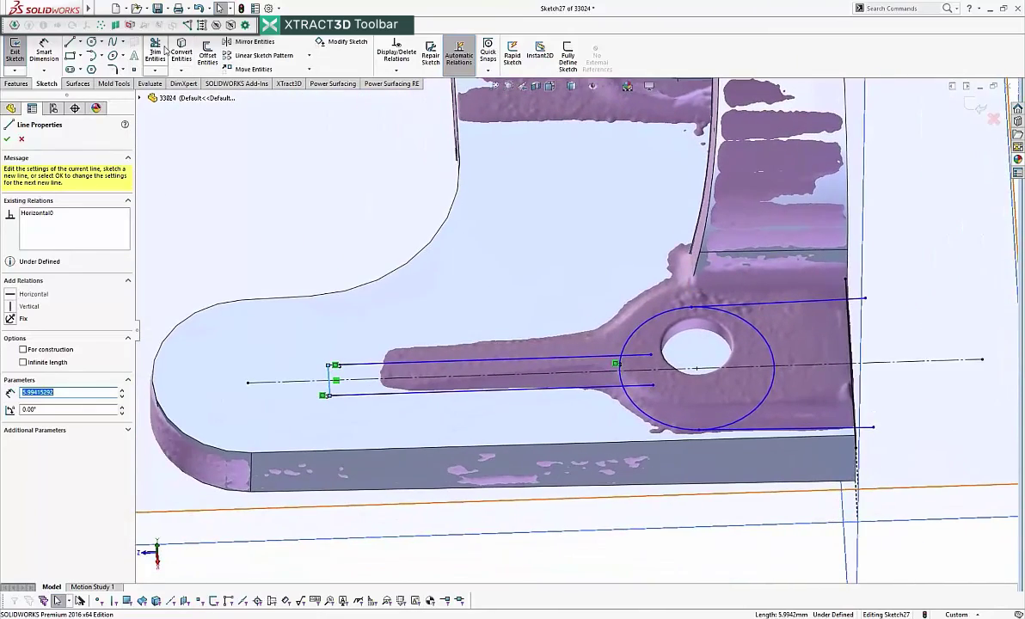
# - Trim the overhanging side lines, the inner part of the boss circle and the rib line ends into one continuous boss-and-rib outline
pyautogui.click(157, 49)
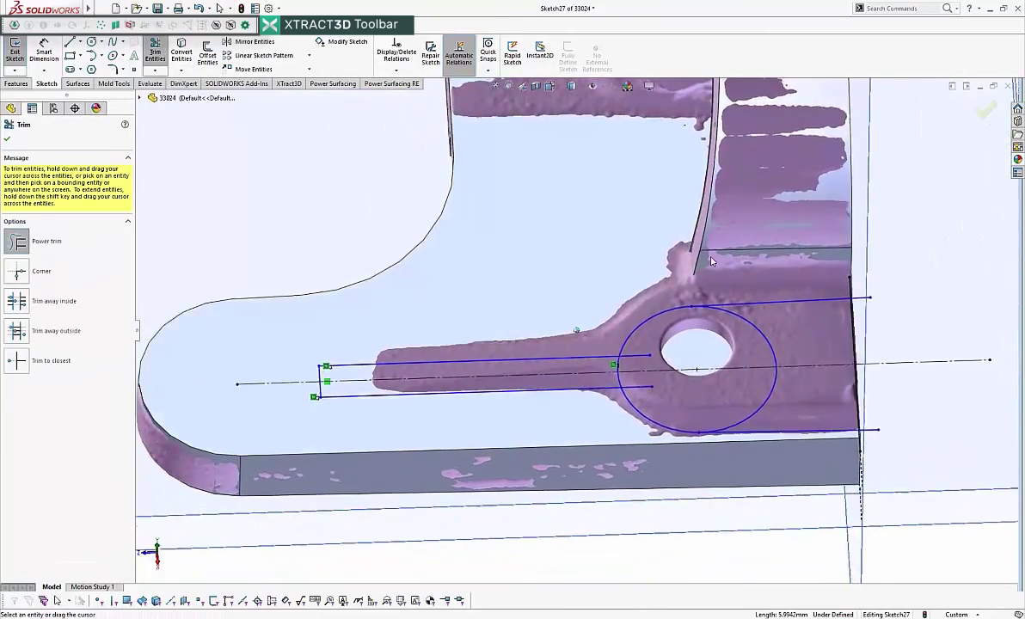
pyautogui.scroll(-3, 768, 257)
pyautogui.moveTo(839, 241); pyautogui.dragTo(878, 281)
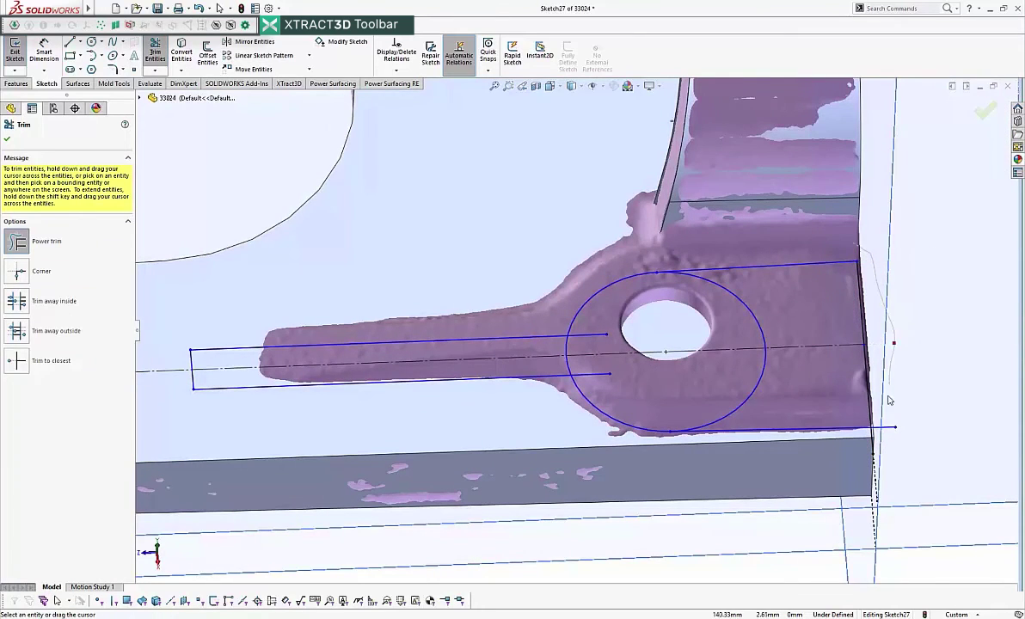
pyautogui.moveTo(870, 449); pyautogui.dragTo(868, 451)
pyautogui.moveTo(777, 332); pyautogui.dragTo(747, 316)
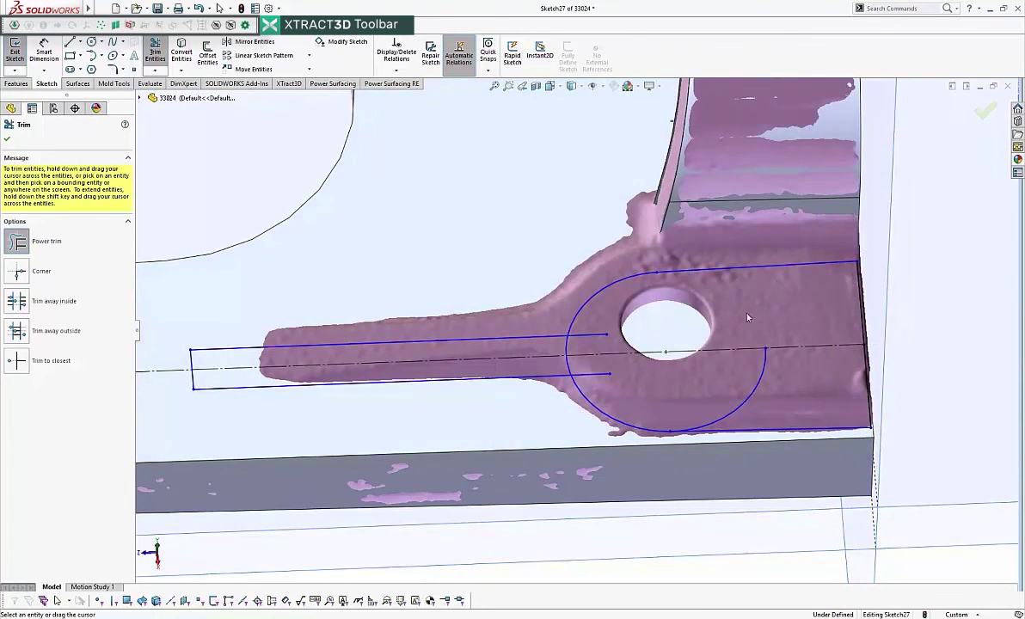
pyautogui.moveTo(790, 400); pyautogui.dragTo(718, 389)
pyautogui.moveTo(600, 386)
pyautogui.mouseDown()
pyautogui.moveTo(602, 350)
pyautogui.moveTo(546, 345)
pyautogui.moveTo(578, 368)
pyautogui.mouseUp()
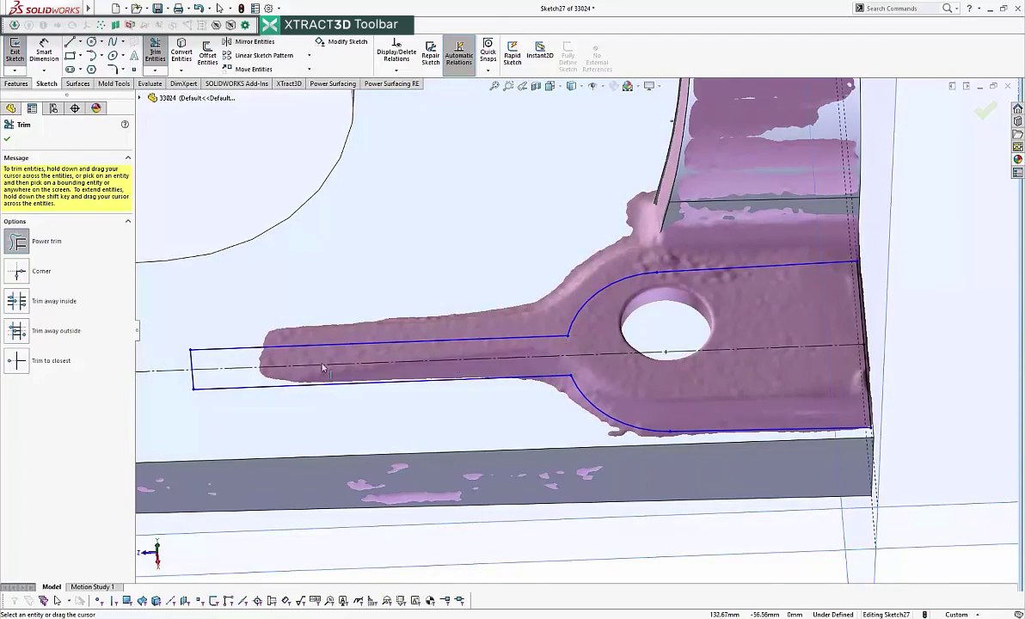
pyautogui.scroll(1, 258, 337)
pyautogui.click(7, 140)
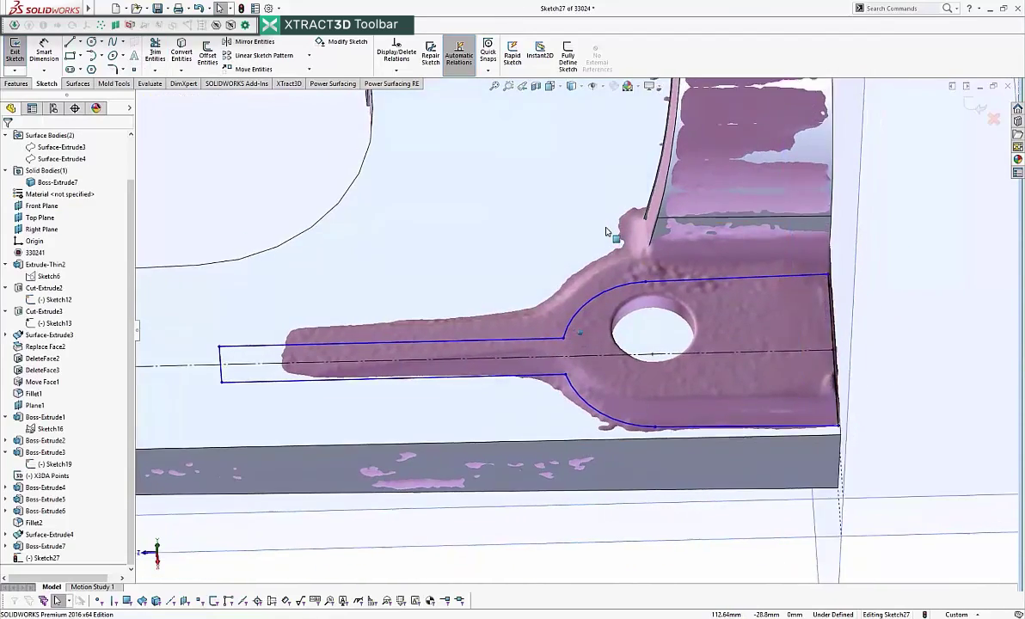
# - Dimension the radius of the boss arc around the hole
pyautogui.hotkey('ctrl', '8')
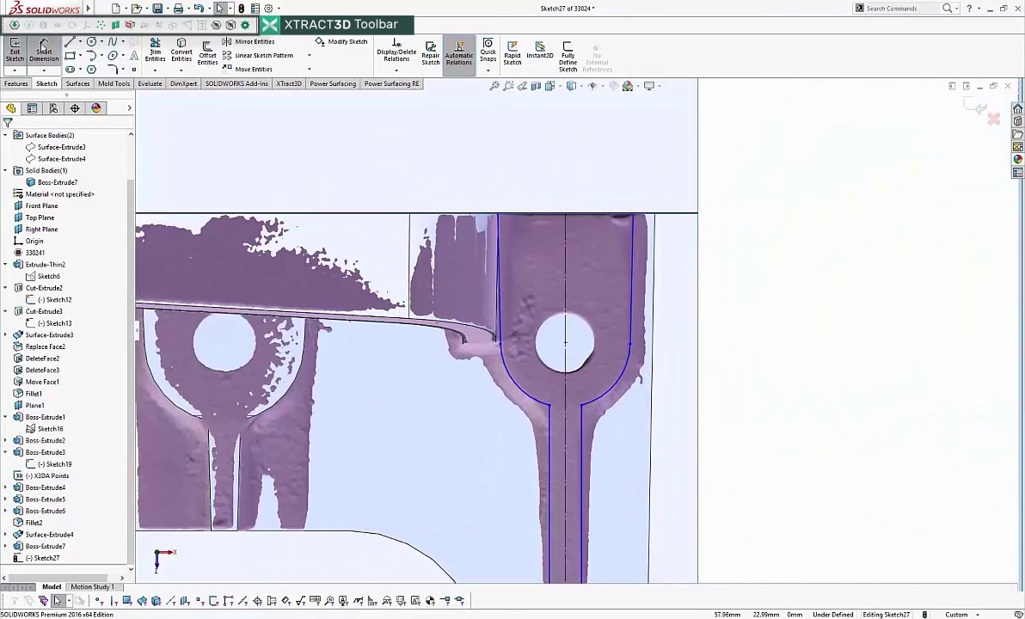
pyautogui.click(612, 393)
pyautogui.click(736, 425)
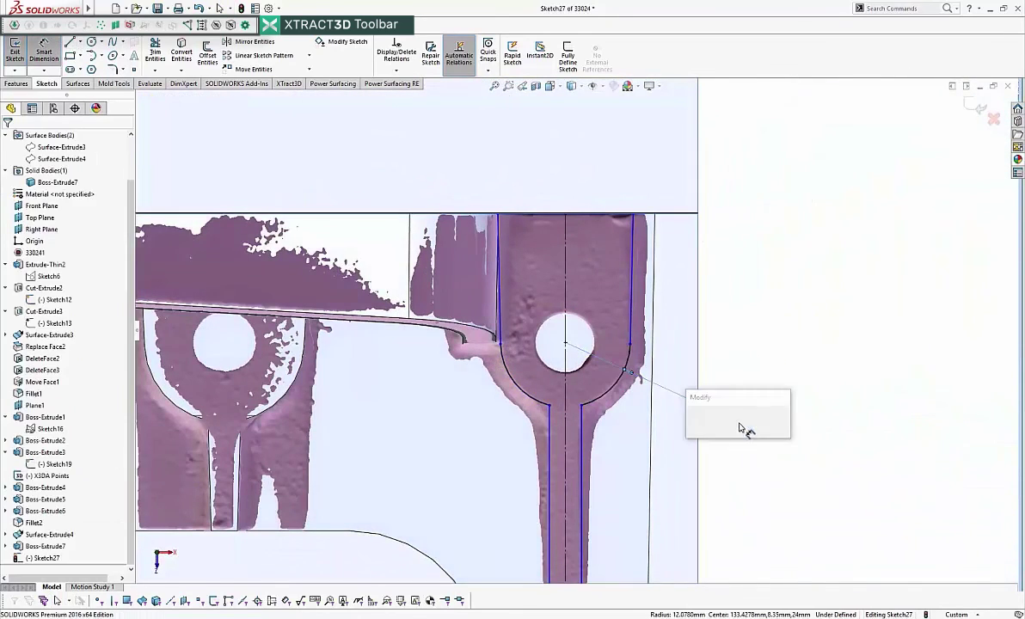
pyautogui.click(693, 421)
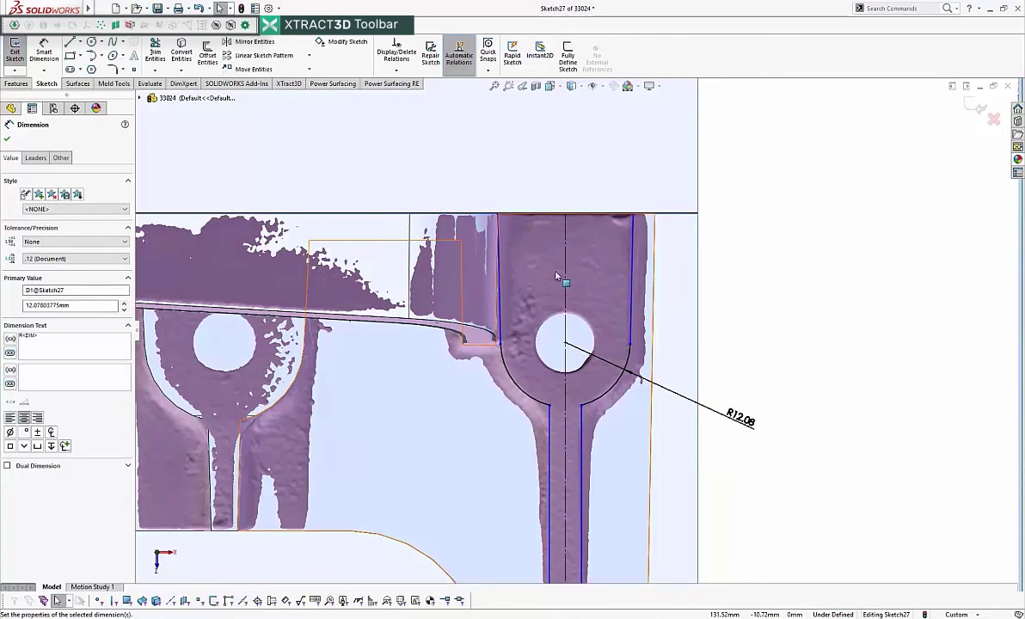
# - Dimension the angle between the centerline and the boss's outer side line as 1 degree
pyautogui.click(52, 49)
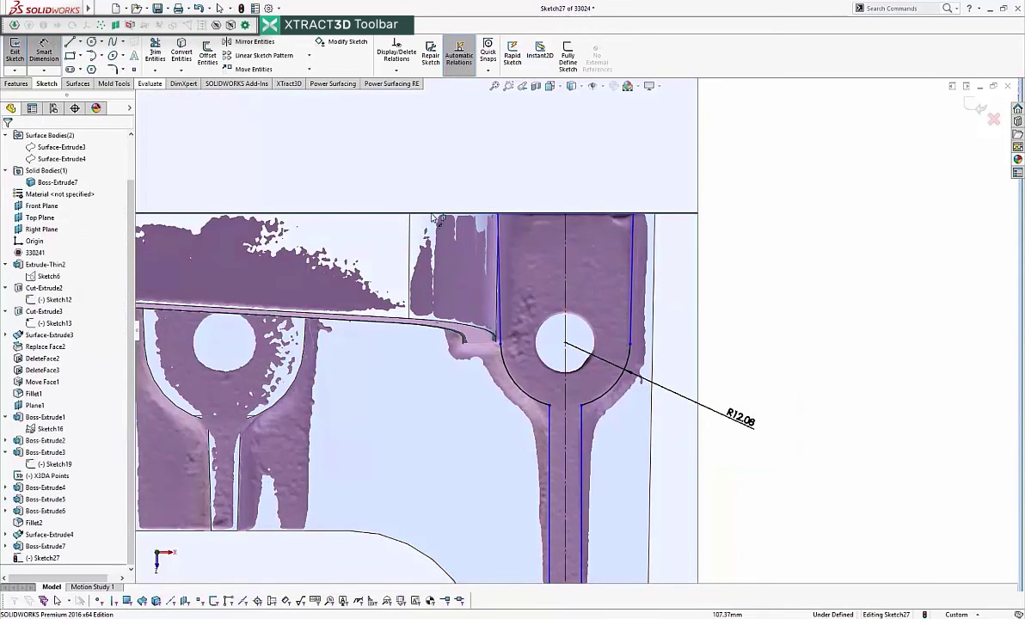
pyautogui.click(565, 289)
pyautogui.click(632, 284)
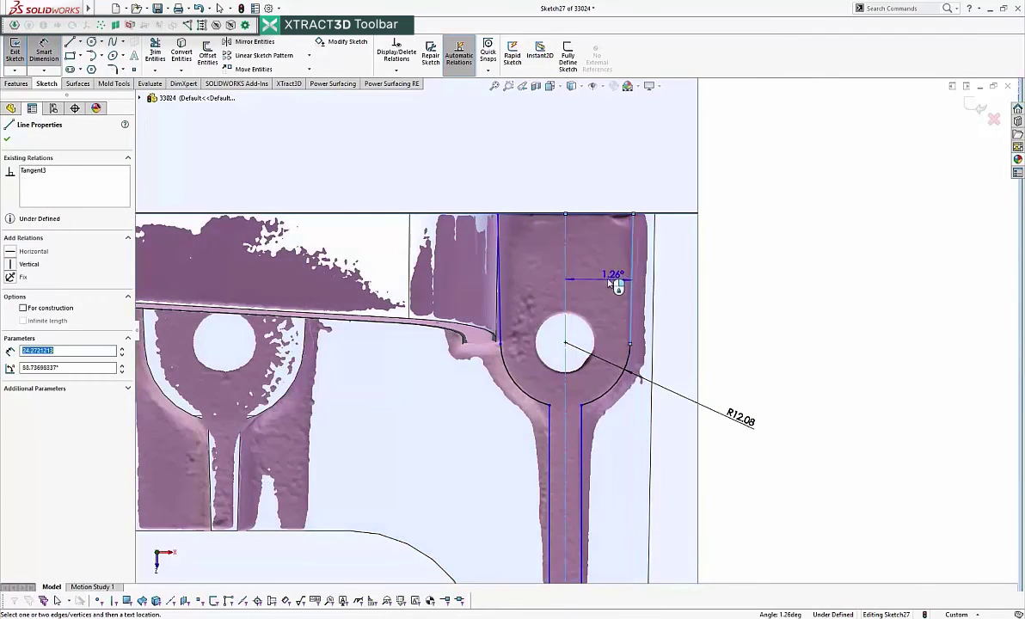
pyautogui.click(611, 277)
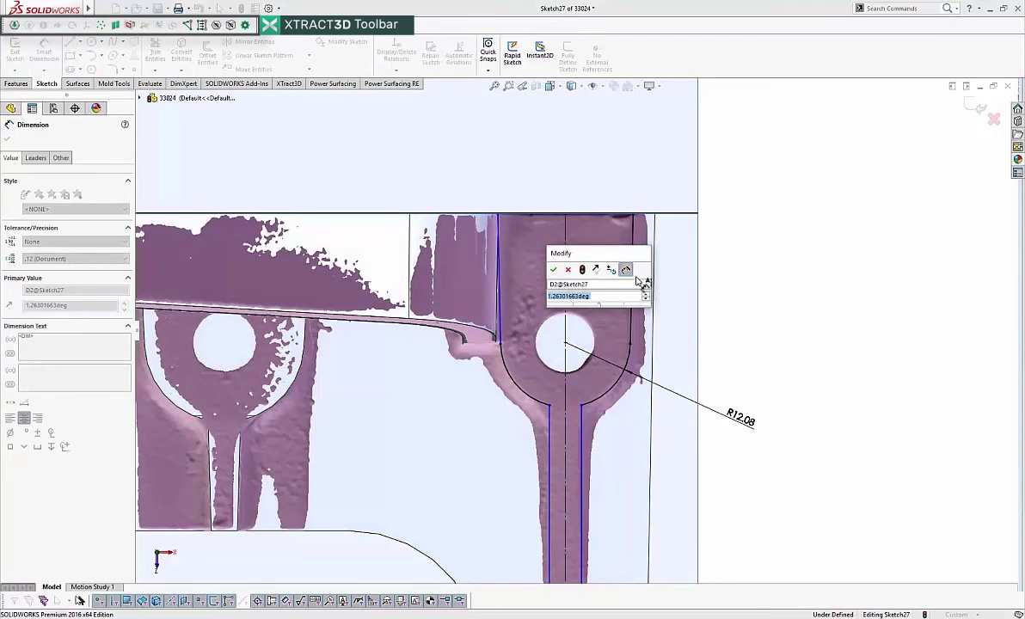
pyautogui.write('1')
pyautogui.press('Return')
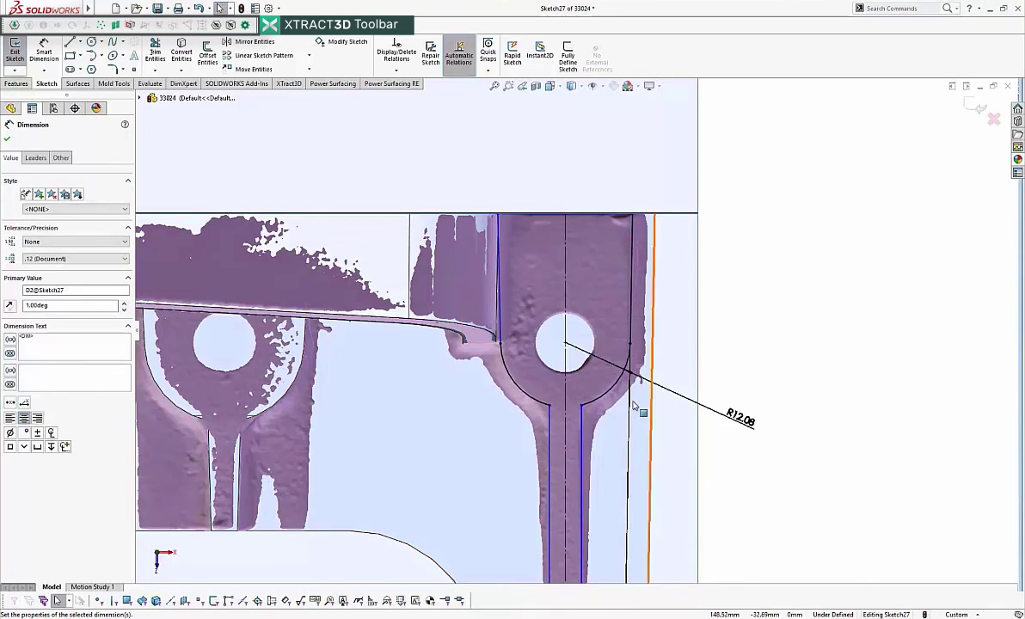
# - Make the boss's two side lines symmetric about the centerline
pyautogui.scroll(2, 593, 387)
pyautogui.click(523, 299)
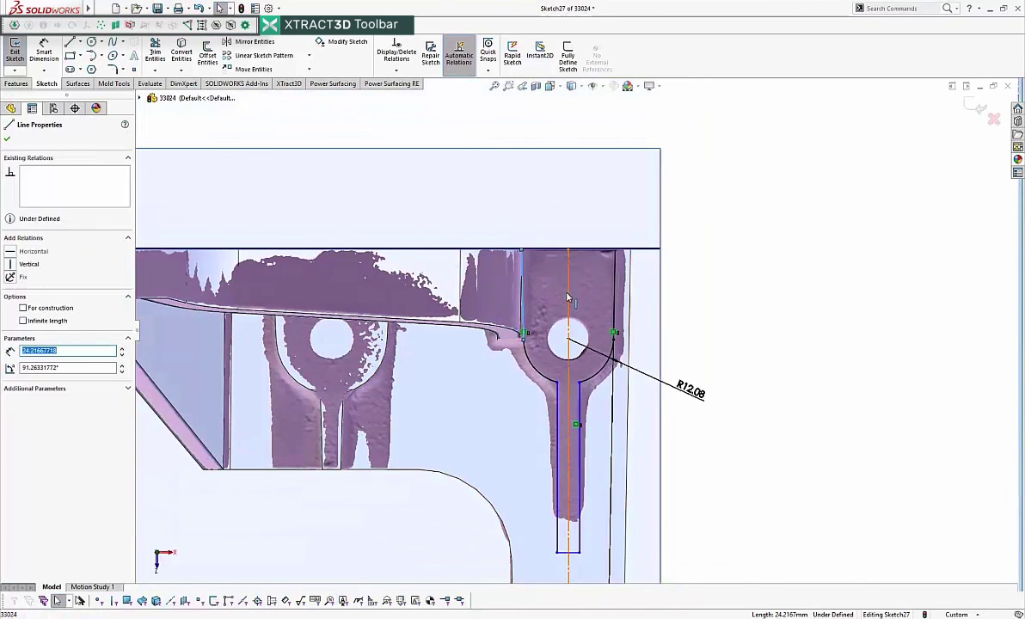
pyautogui.keyDown('ctrl'); pyautogui.click(568, 295); pyautogui.keyUp('ctrl')
pyautogui.keyDown('ctrl'); pyautogui.click(614, 292); pyautogui.keyUp('ctrl')
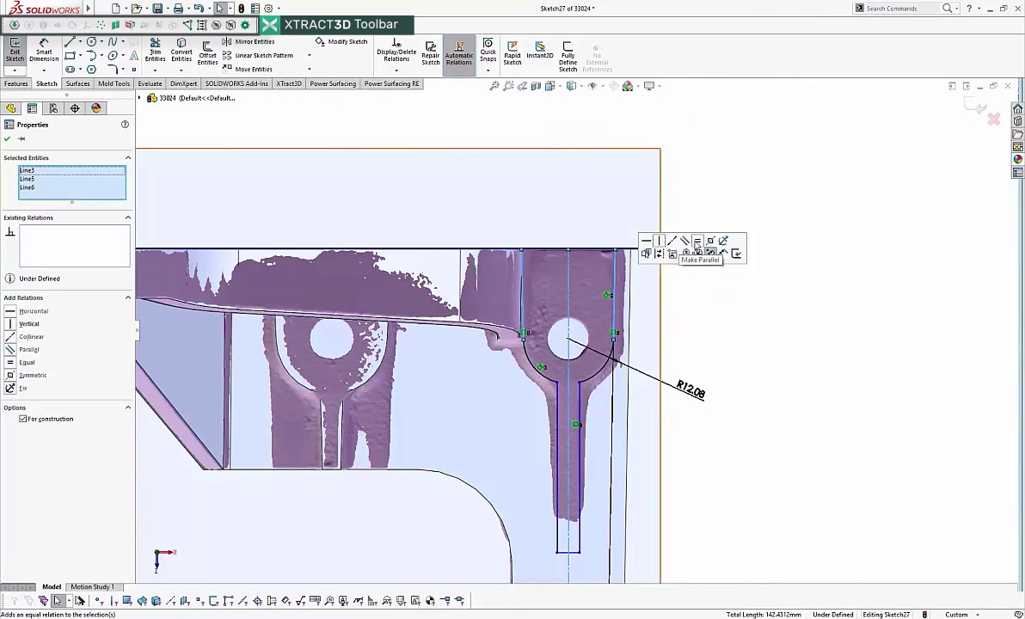
pyautogui.click(713, 241)
pyautogui.click(731, 208)
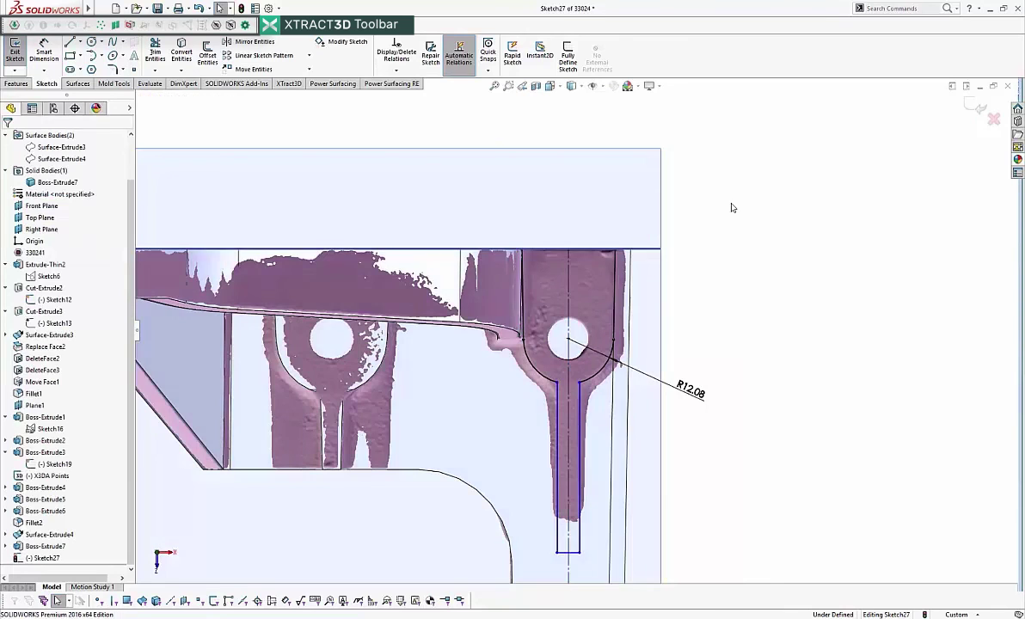
# - Dimension the rib width between its two long lines as 6 mm and exit the sketch
pyautogui.click(581, 417)
pyautogui.click(41, 45)
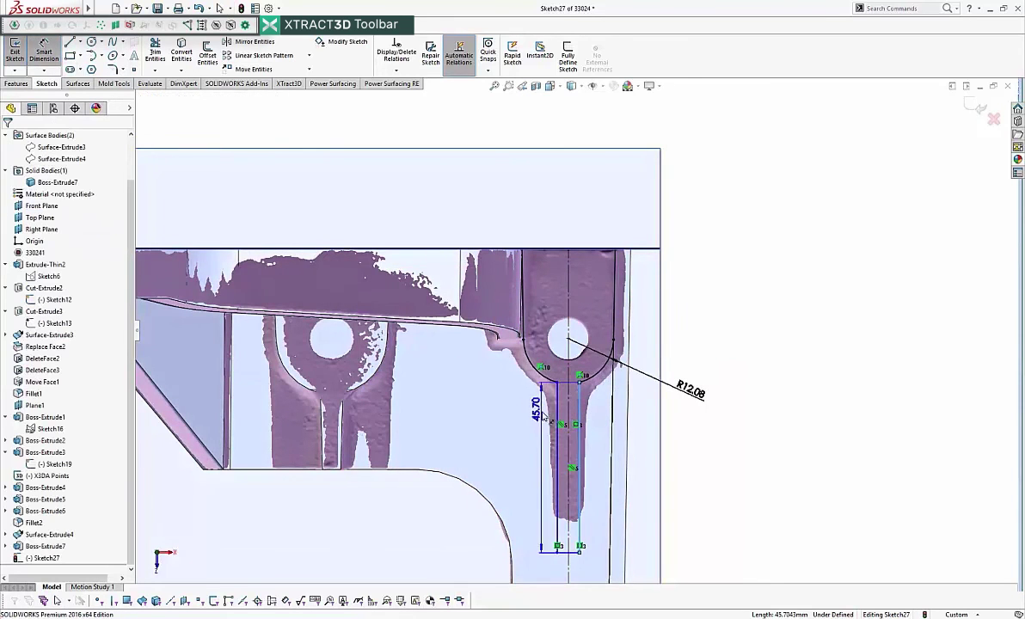
pyautogui.click(560, 418)
pyautogui.click(669, 443)
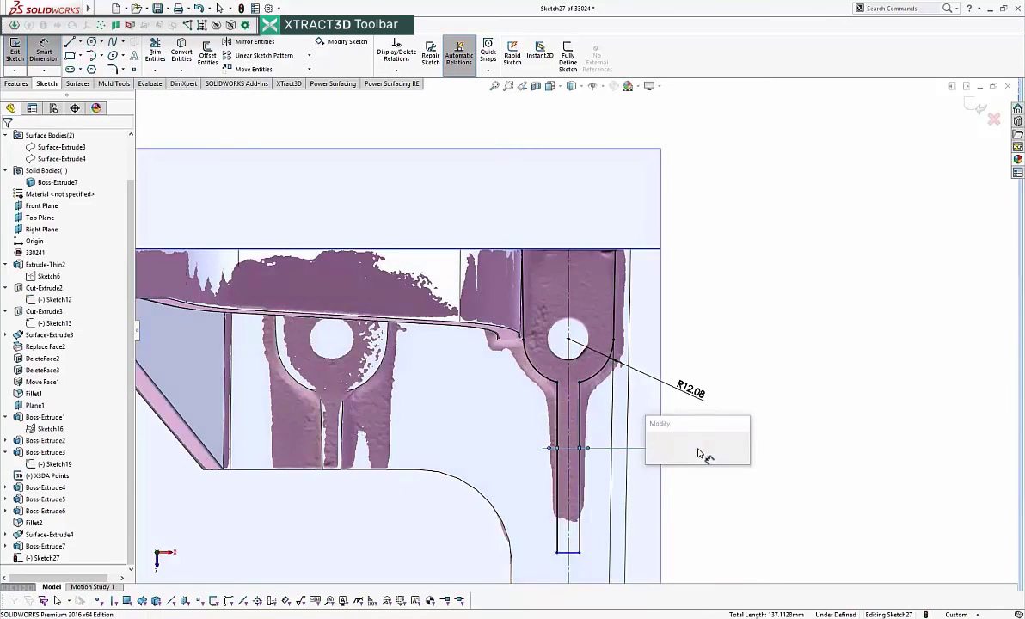
pyautogui.write('6')
pyautogui.press('Return')
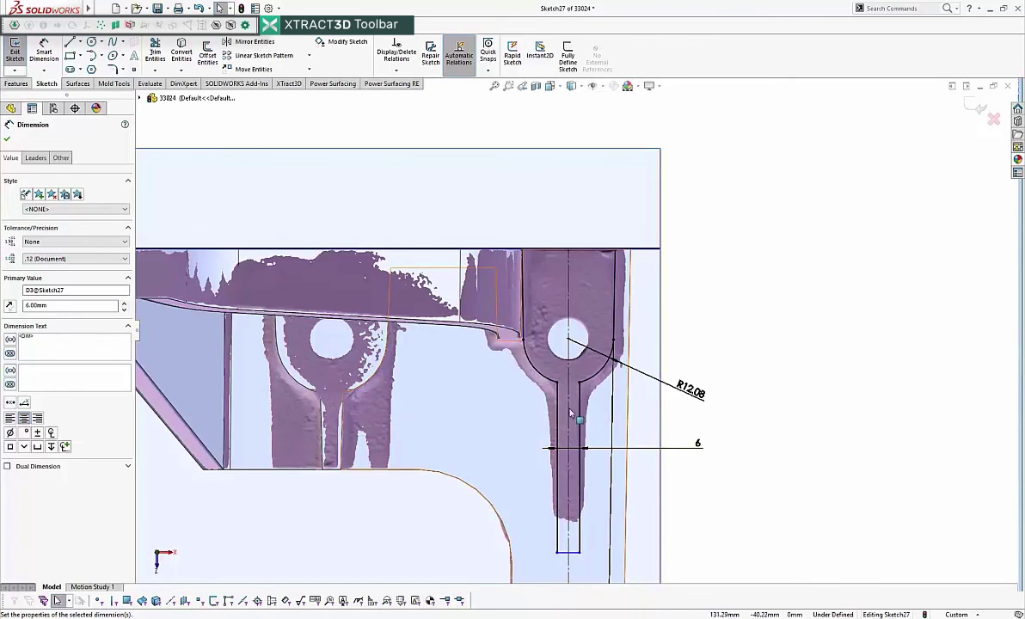
pyautogui.click(780, 456)
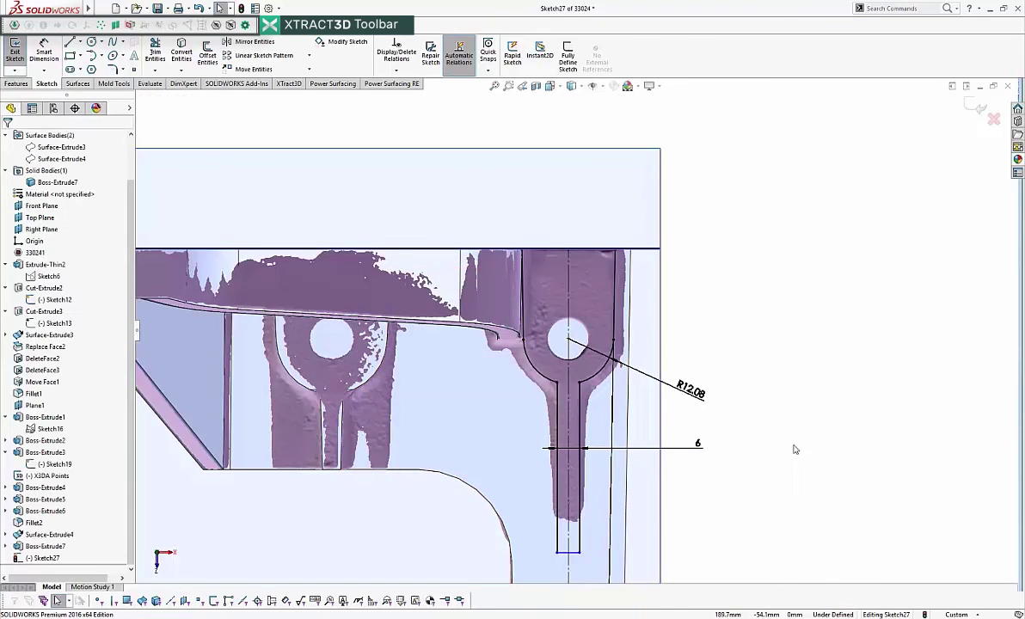
pyautogui.click(973, 105)
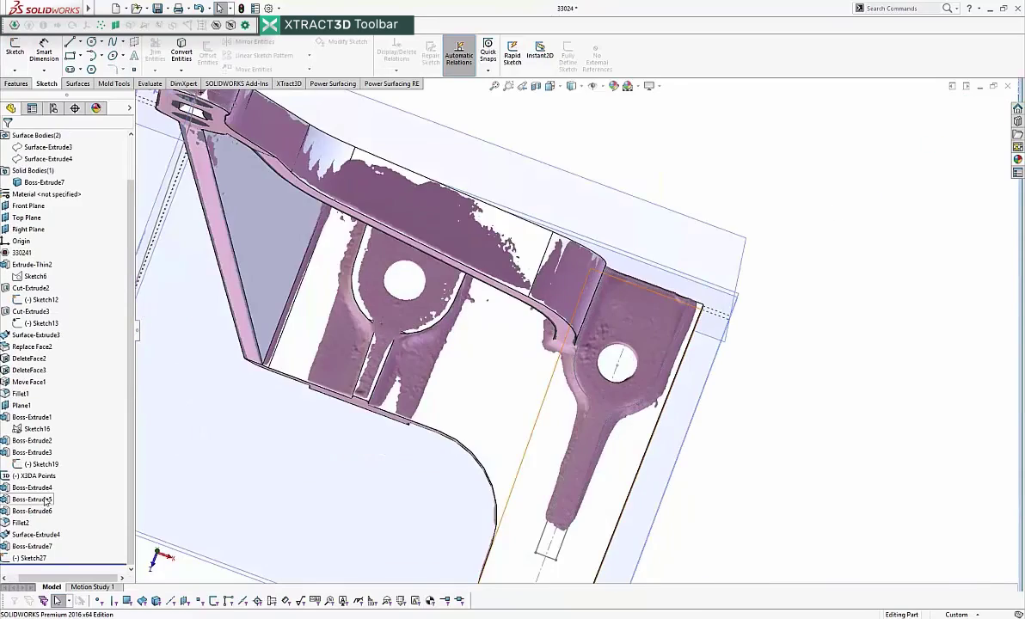
# - Roll the feature history back to just before Sketch27 and start a new sketch on the Right Plane
pyautogui.moveTo(56, 557); pyautogui.dragTo(56, 555)
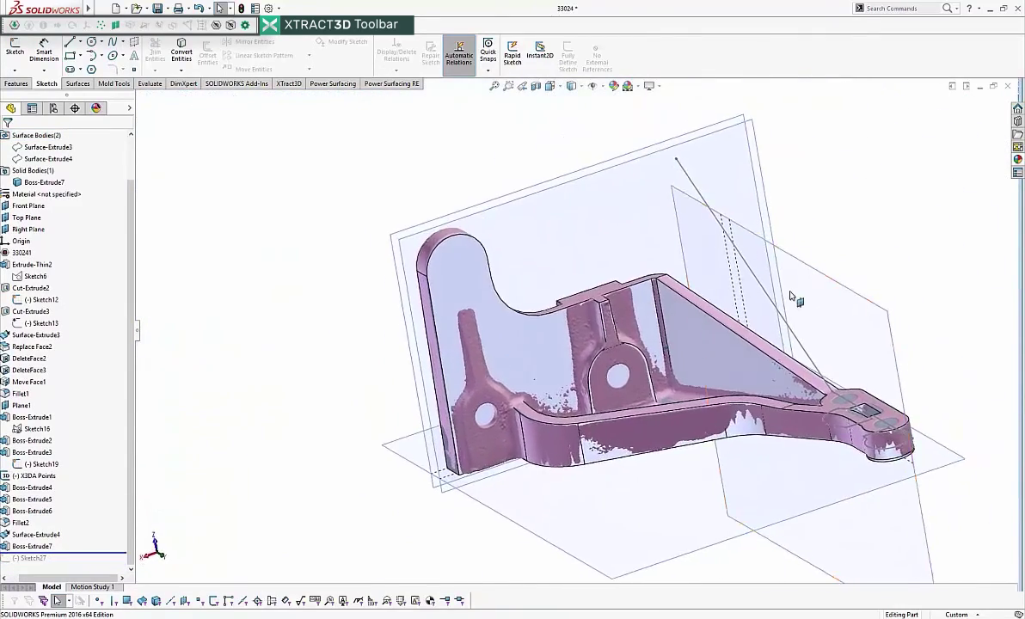
pyautogui.click(799, 268)
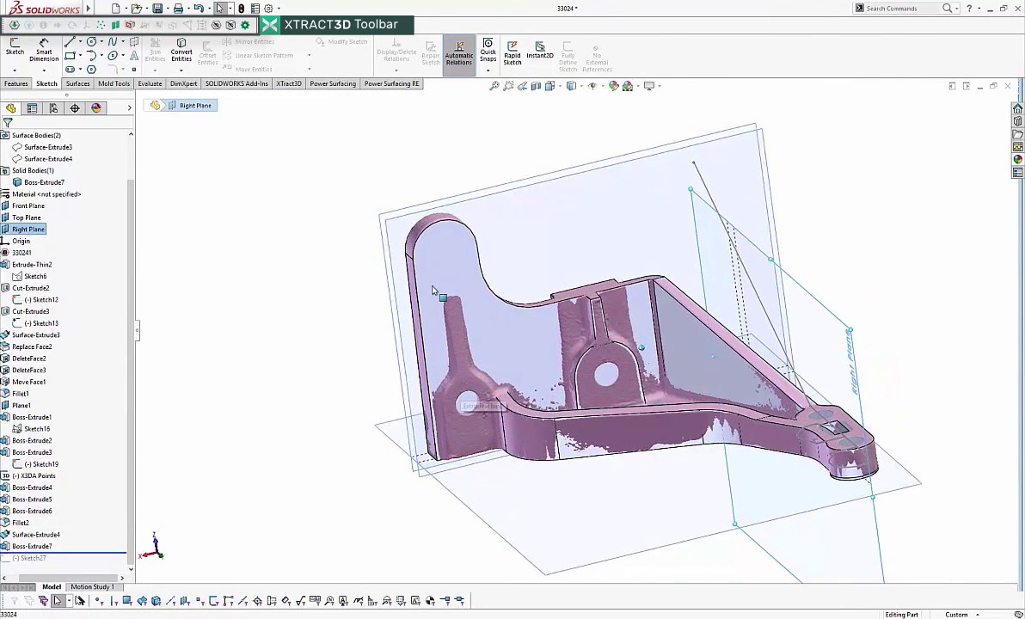
pyautogui.click(14, 52)
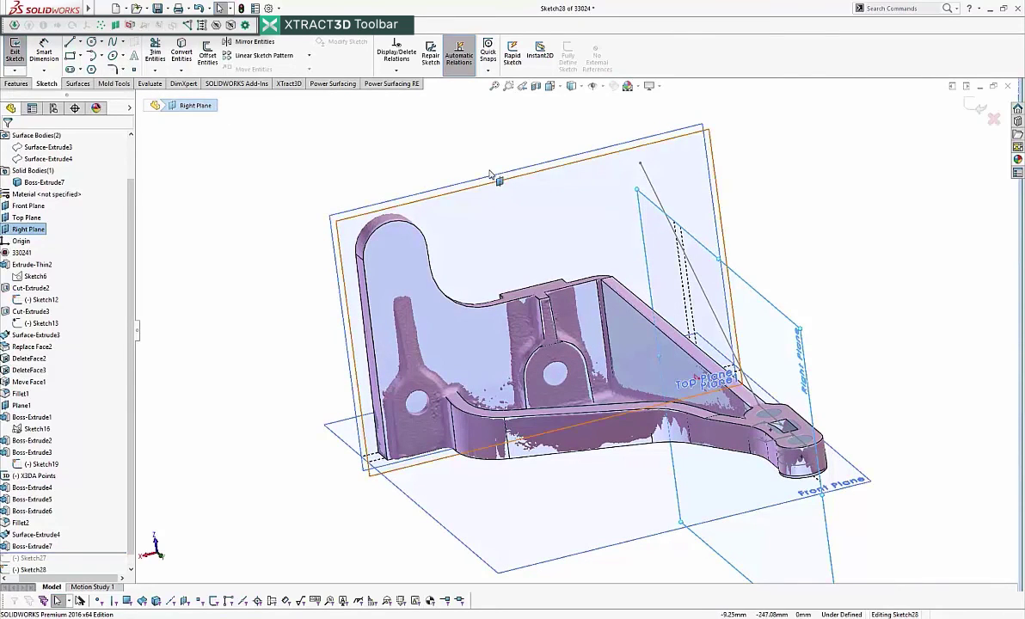
pyautogui.click(821, 212)
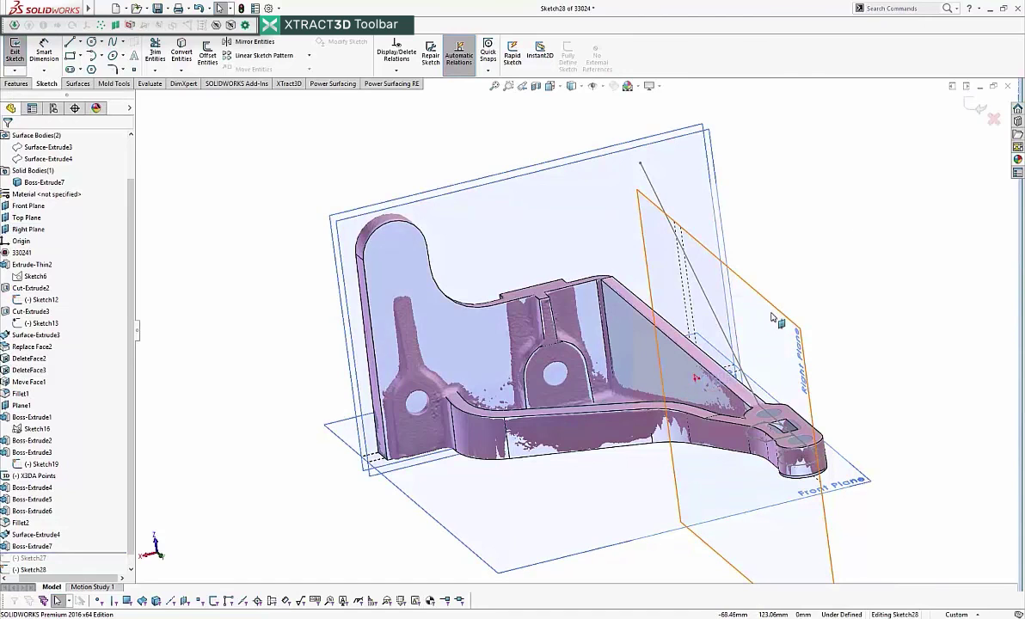
# - Leave the empty sketch and cut a scan cross-section parallel to the Right Plane, moved to the boss on the tall arm
pyautogui.click(974, 108)
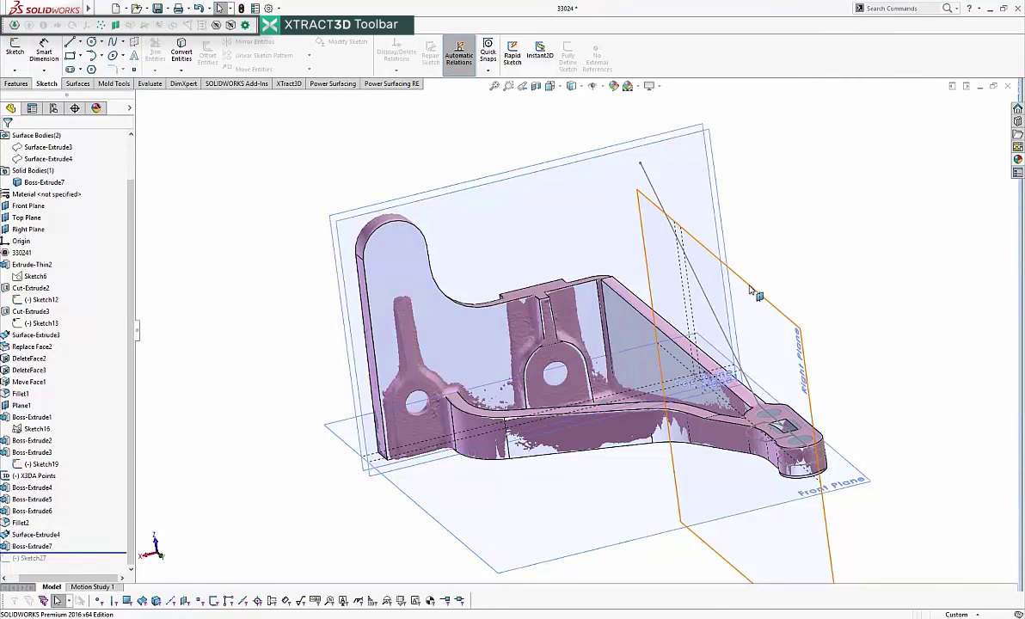
pyautogui.click(754, 290)
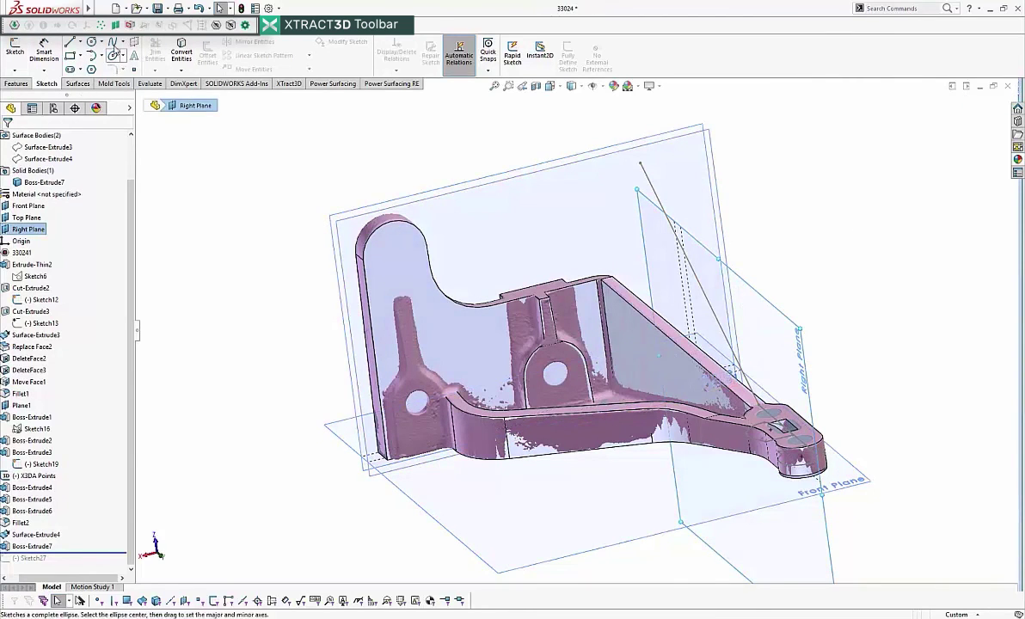
pyautogui.click(129, 26)
pyautogui.moveTo(576, 212); pyautogui.dragTo(240, 89, button='middle')
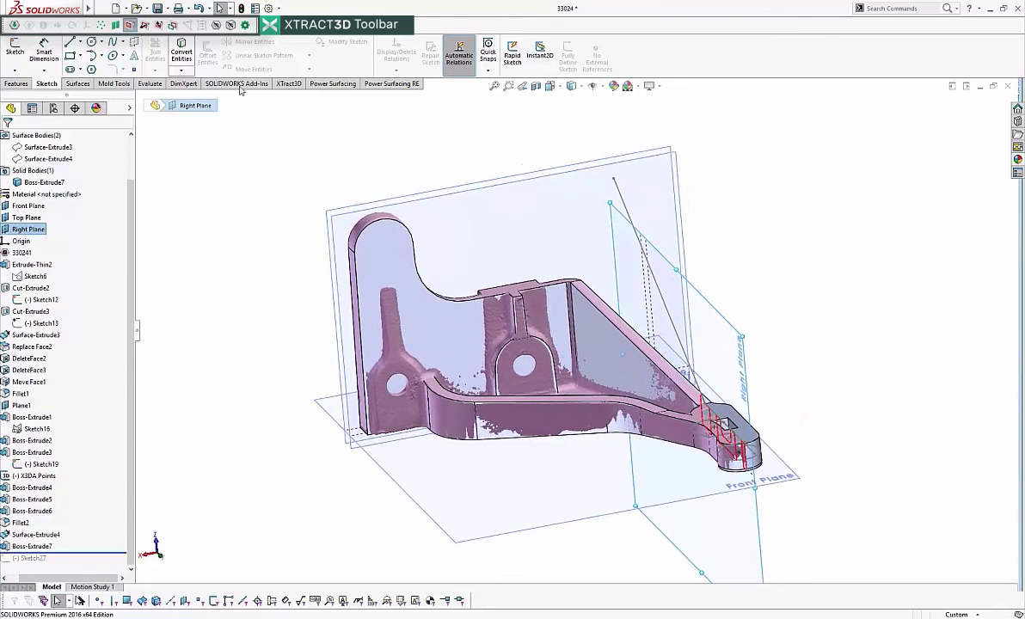
pyautogui.moveTo(631, 248); pyautogui.dragTo(430, 144, button='middle')
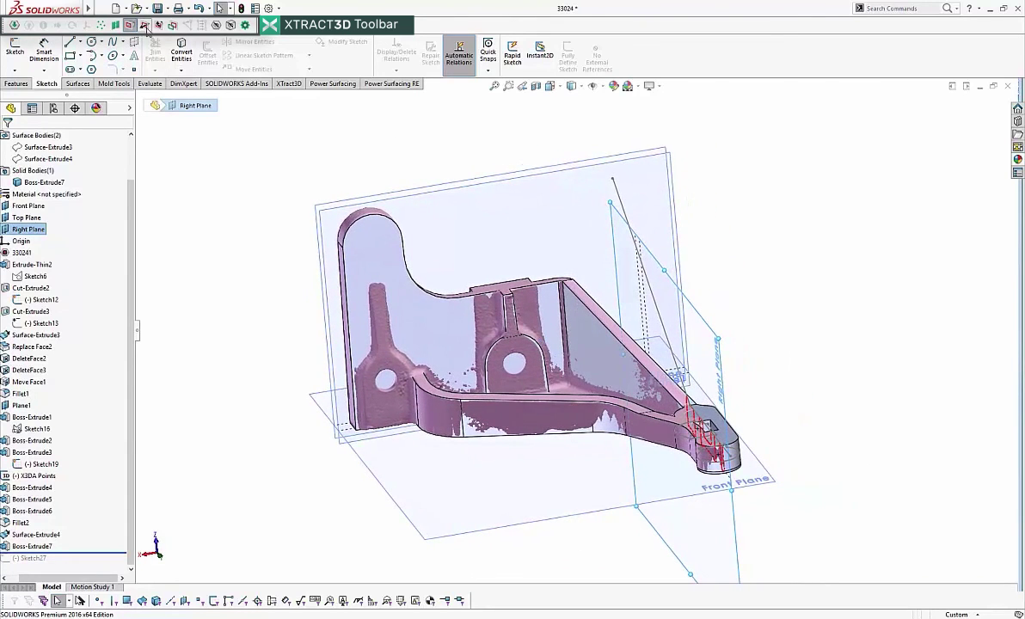
pyautogui.moveTo(651, 435); pyautogui.dragTo(383, 433)
pyautogui.moveTo(225, 107); pyautogui.dragTo(257, 106, button='middle')
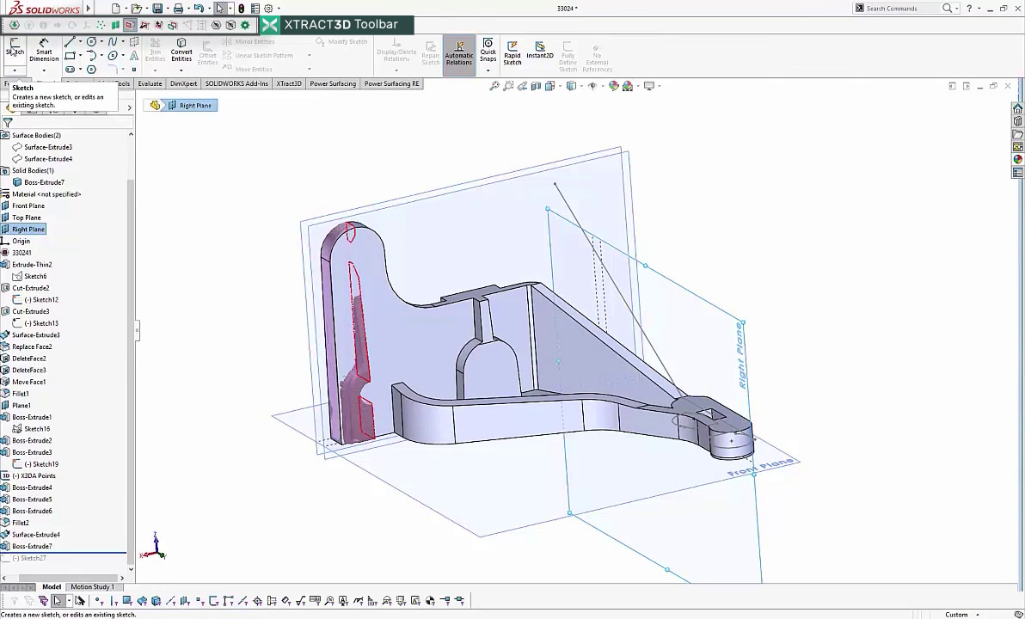
# - Start a sketch on the Right Plane and draw a line about 40.6 mm long along the sloped part of the scan section
pyautogui.click(15, 48)
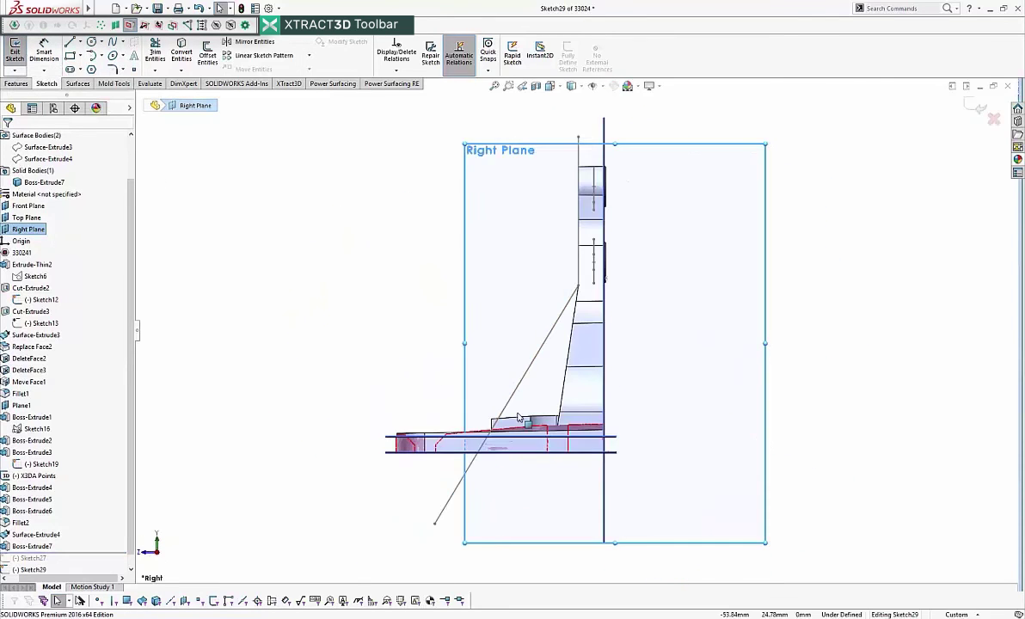
pyautogui.scroll(-5, 526, 453)
pyautogui.scroll(-1, 521, 400)
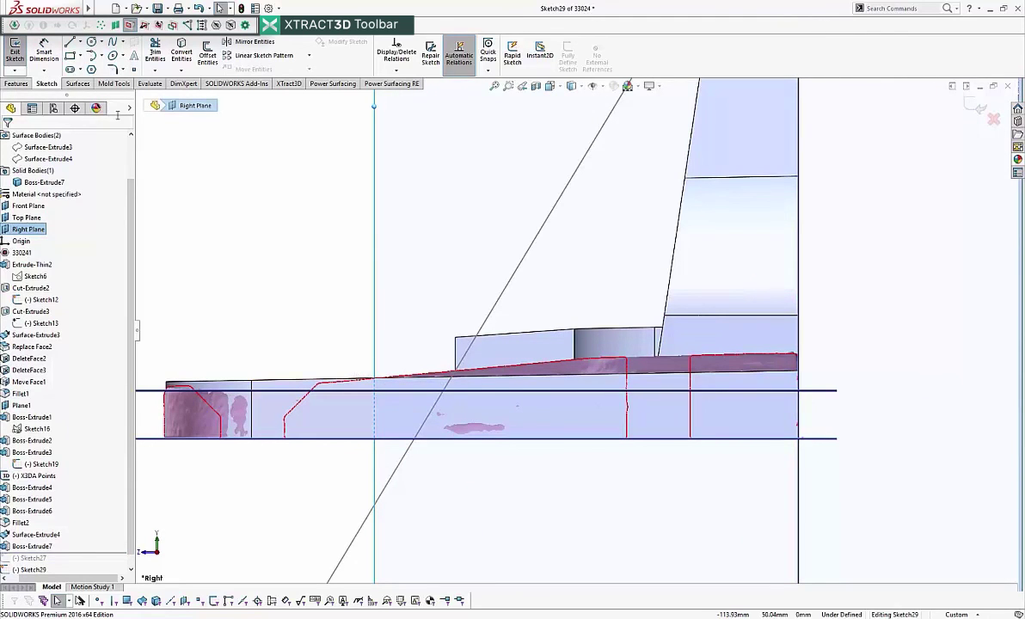
pyautogui.click(70, 45)
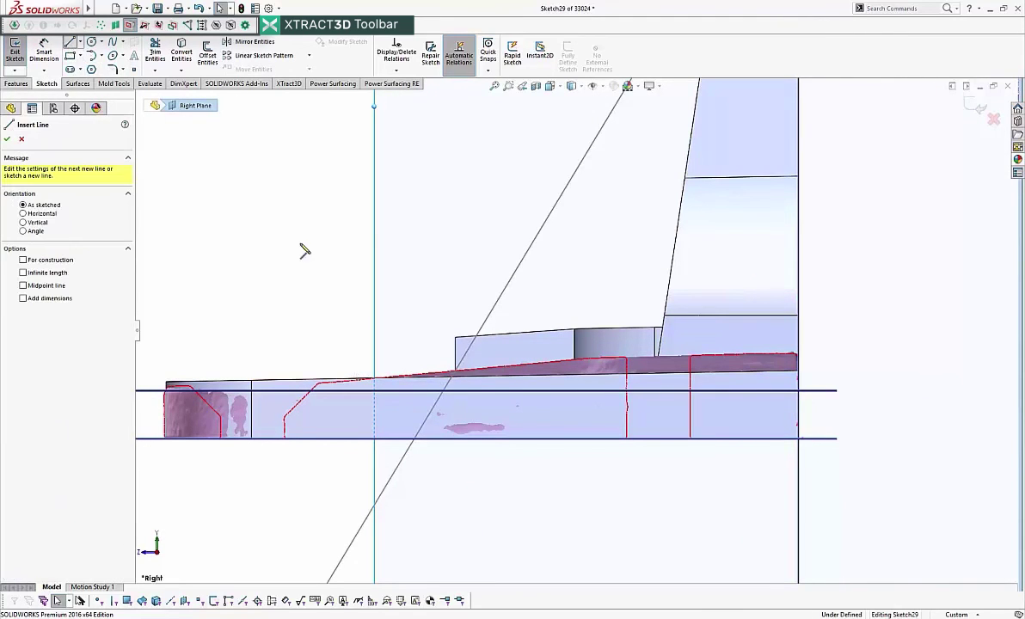
pyautogui.click(338, 389)
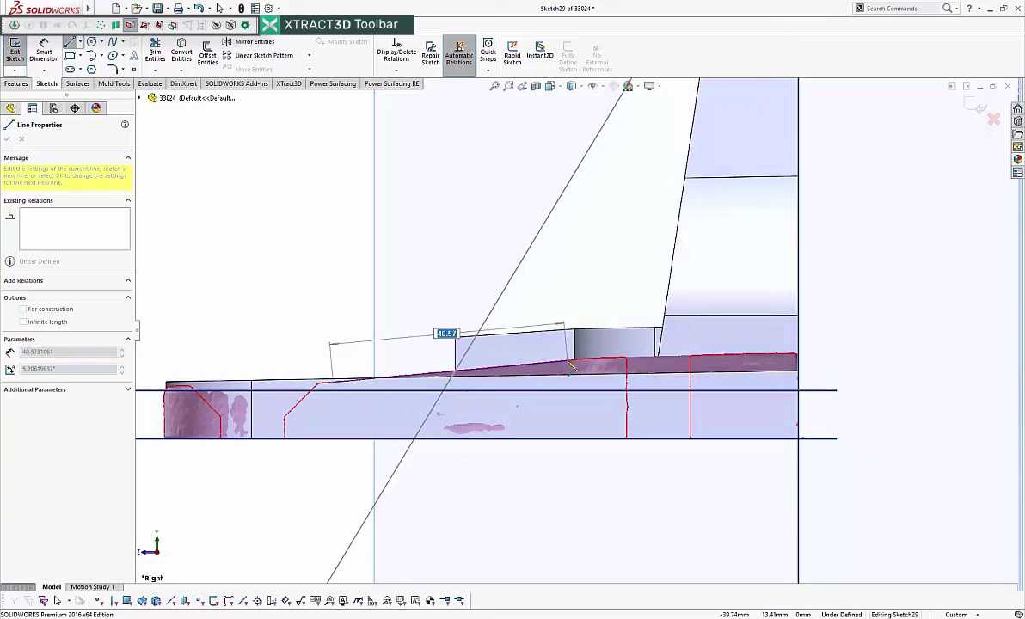
pyautogui.click(570, 365)
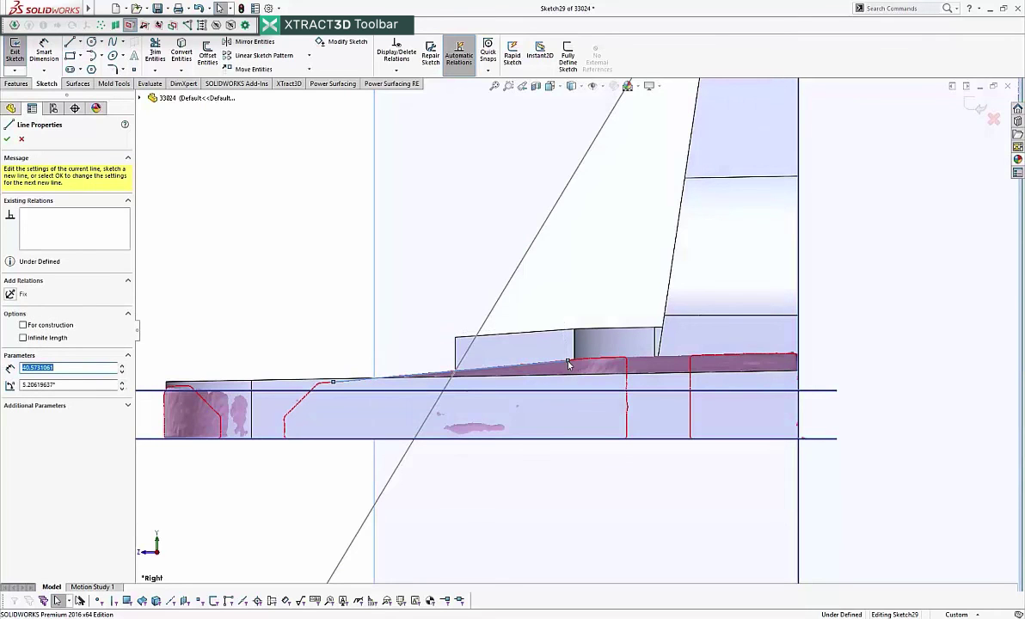
pyautogui.press('Escape')
pyautogui.click(587, 299)
# - Sketch a line about 30 mm long along the section's nearly flat upper edge and align its inner end with the scan
pyautogui.scroll(-3, 679, 374)
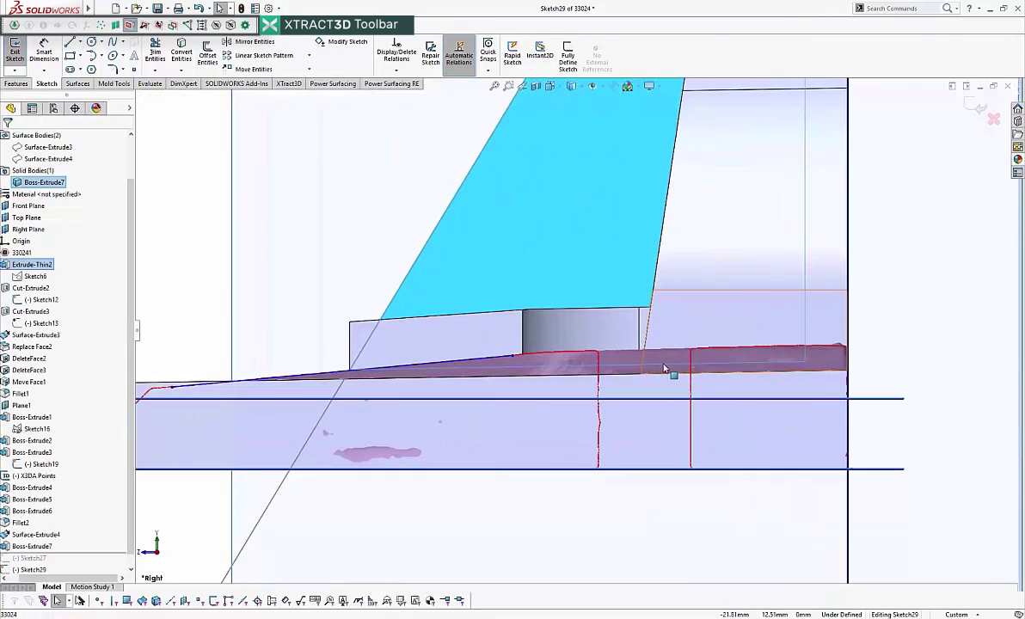
pyautogui.click(70, 43)
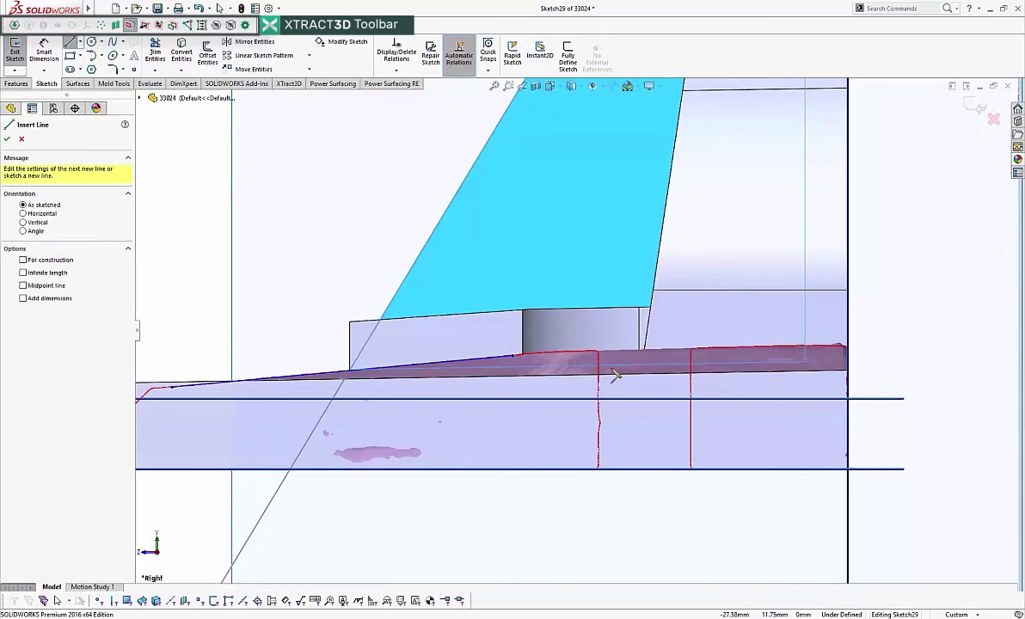
pyautogui.click(571, 354)
pyautogui.click(822, 347)
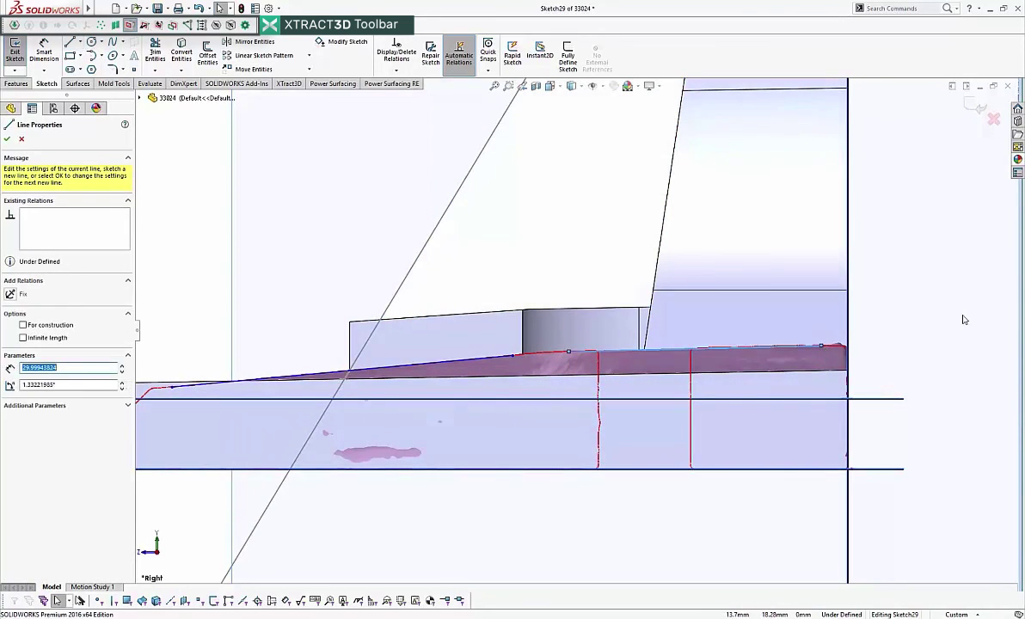
pyautogui.press('Escape')
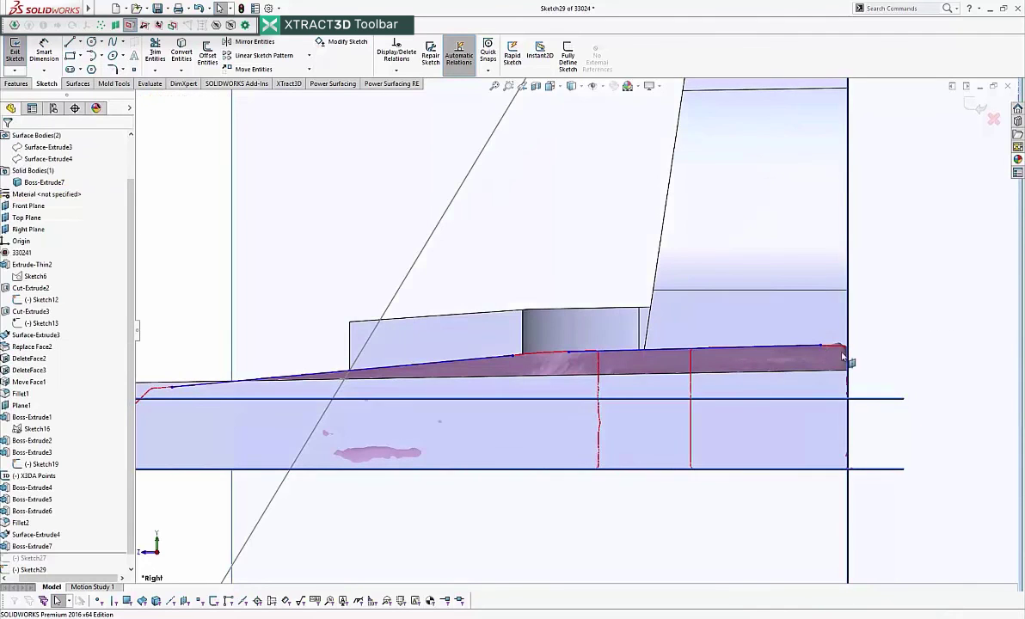
pyautogui.scroll(-5, 579, 370)
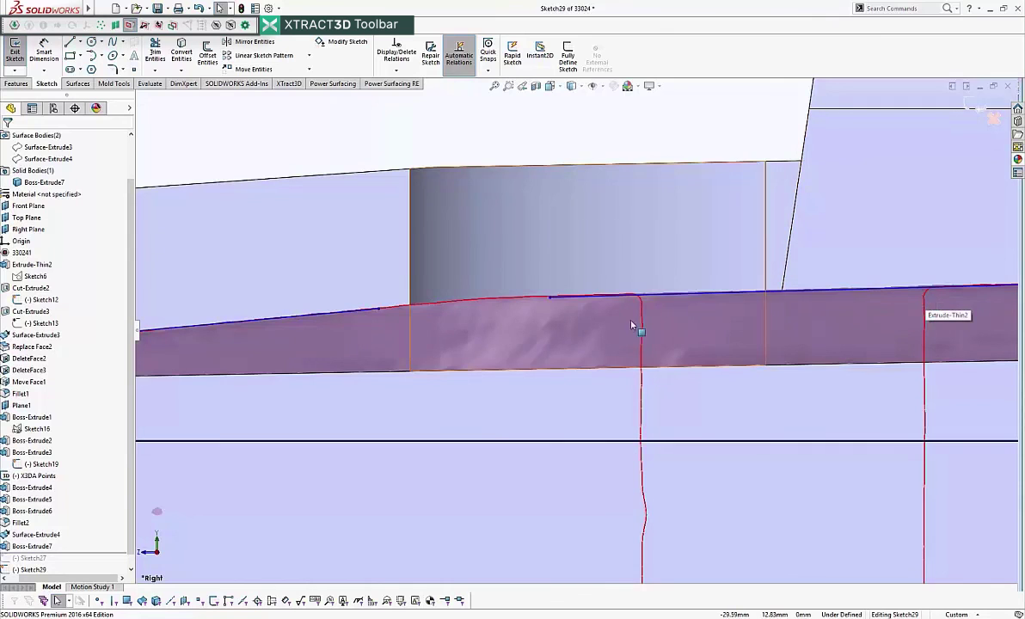
pyautogui.moveTo(553, 297)
pyautogui.mouseDown()
pyautogui.moveTo(559, 282)
pyautogui.moveTo(556, 302)
pyautogui.mouseUp()
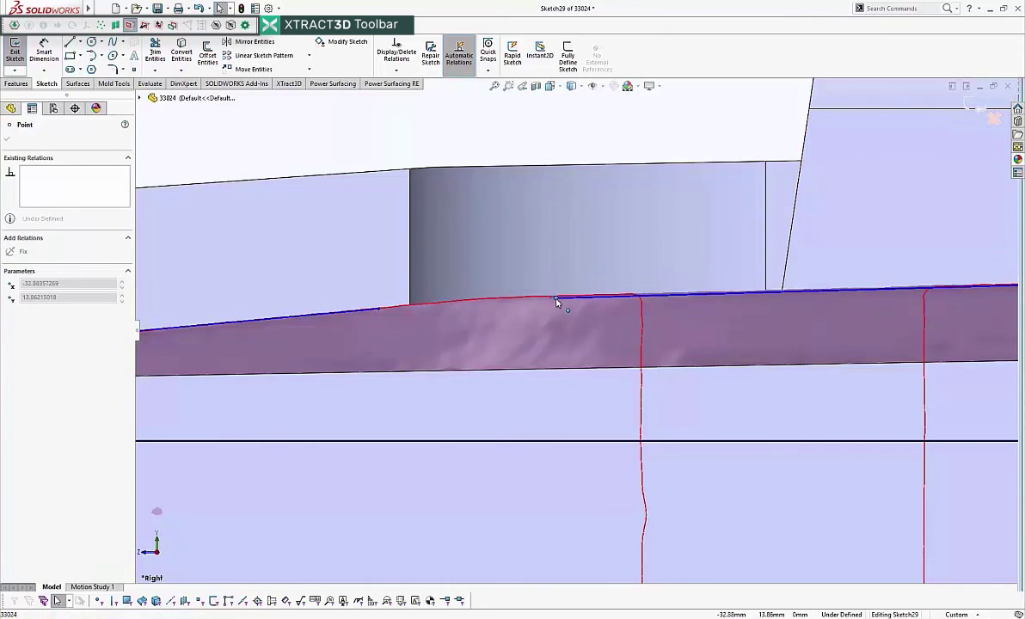
pyautogui.scroll(8, 590, 360)
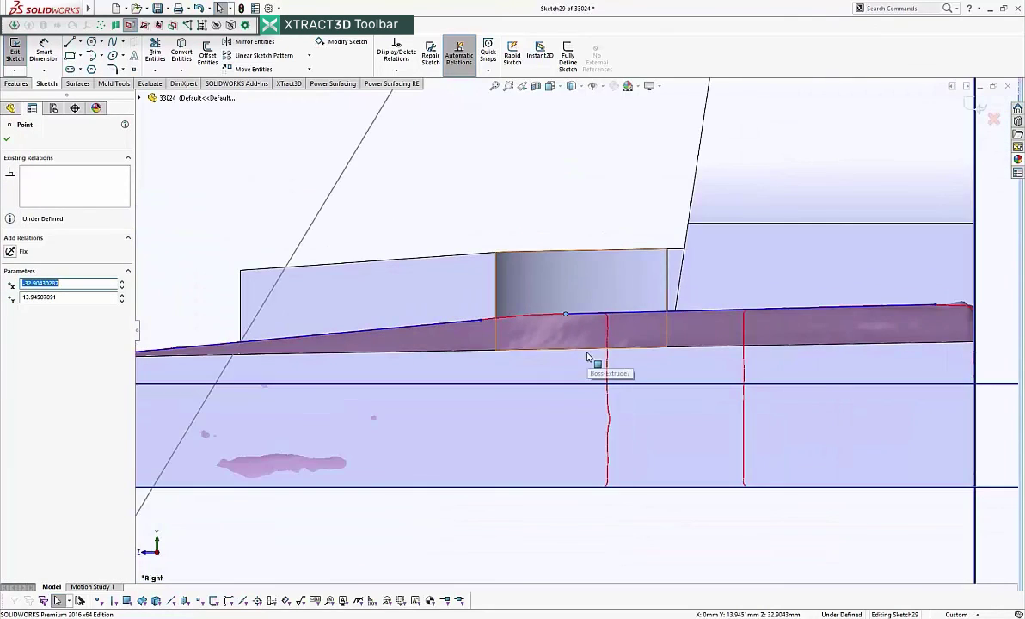
# - Trim the sloped line and the nearly flat line to a common corner
pyautogui.click(220, 167)
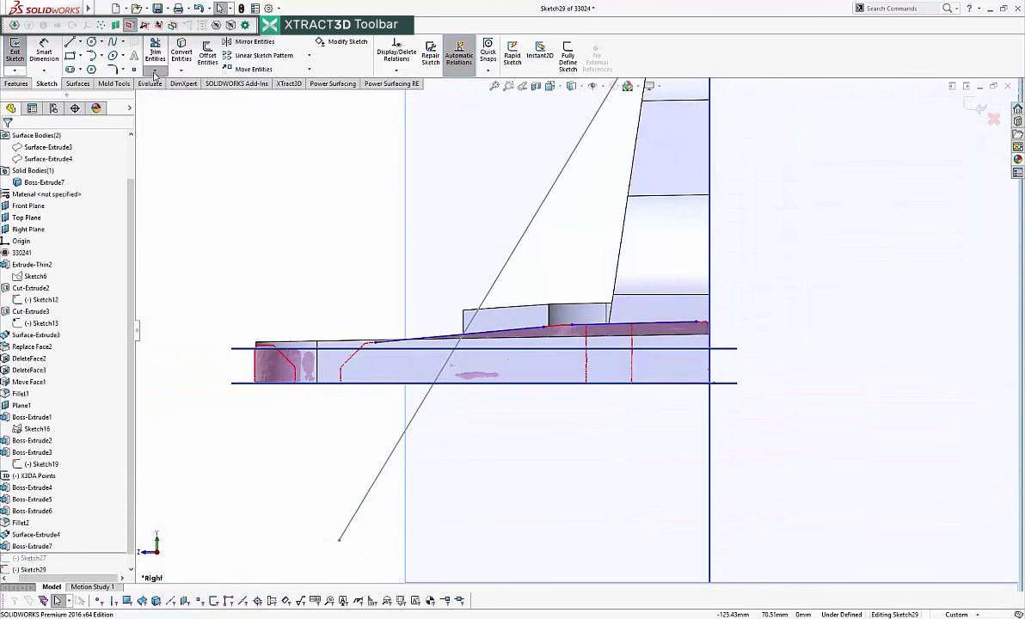
pyautogui.click(154, 72)
pyautogui.click(166, 85)
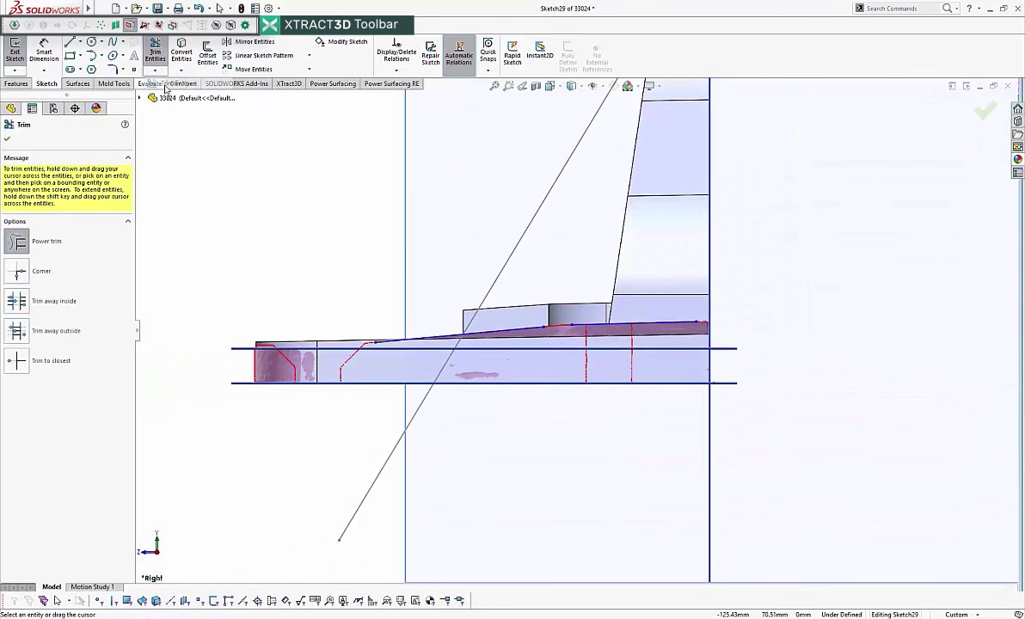
pyautogui.click(36, 271)
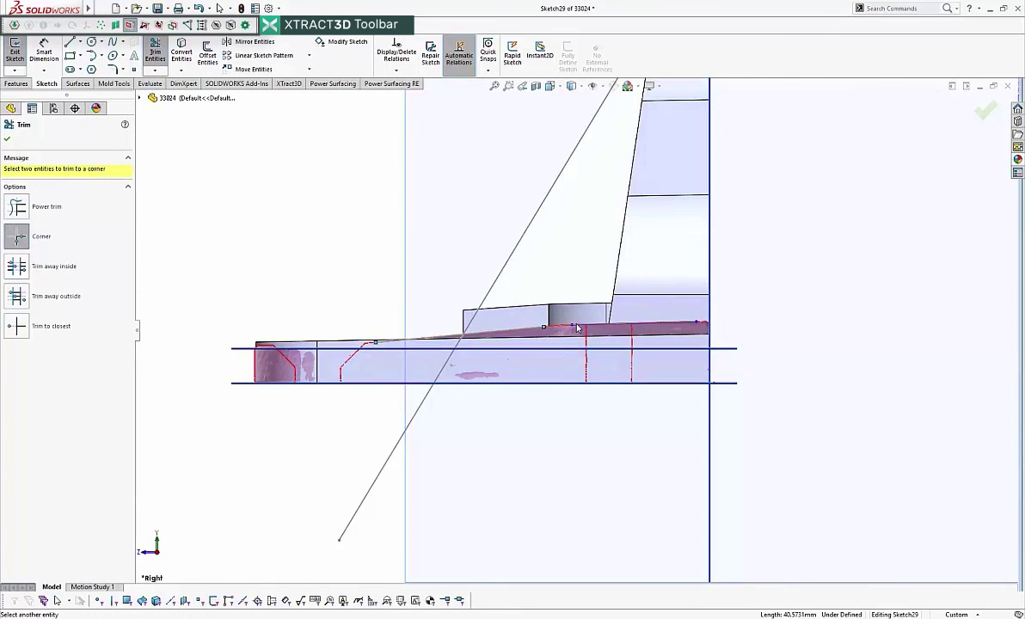
pyautogui.click(10, 138)
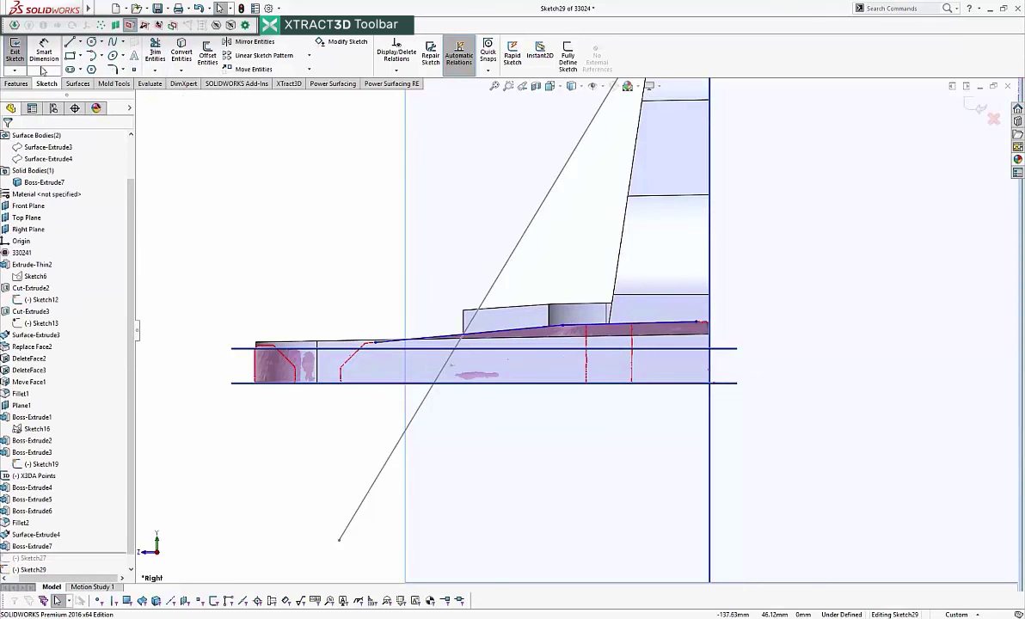
# - Dimension the nearly flat line's distance from the origin and its angle to the Top Plane
pyautogui.click(610, 324)
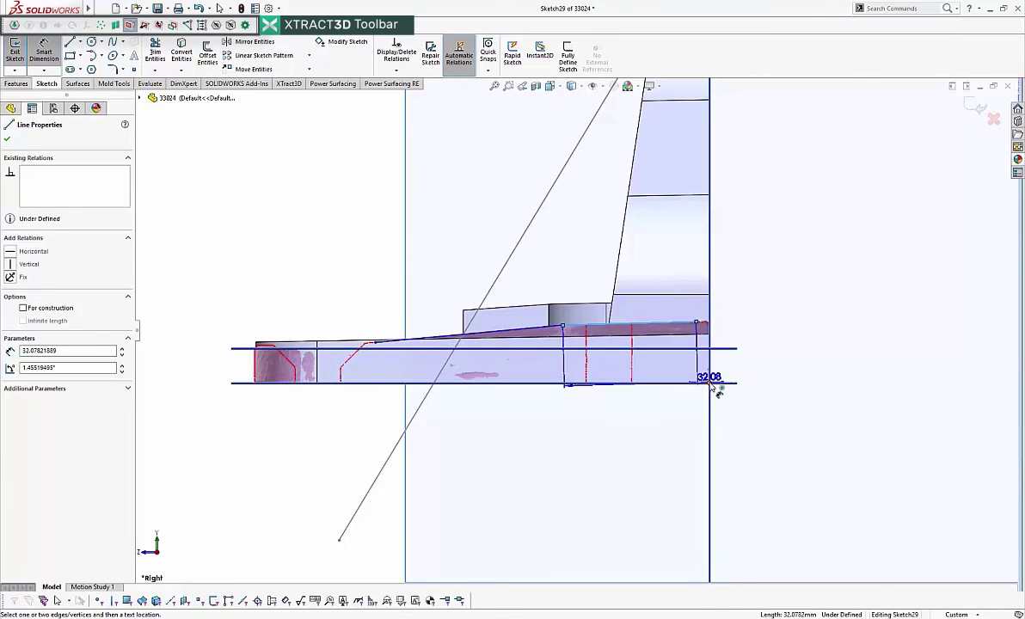
pyautogui.click(712, 384)
pyautogui.click(792, 348)
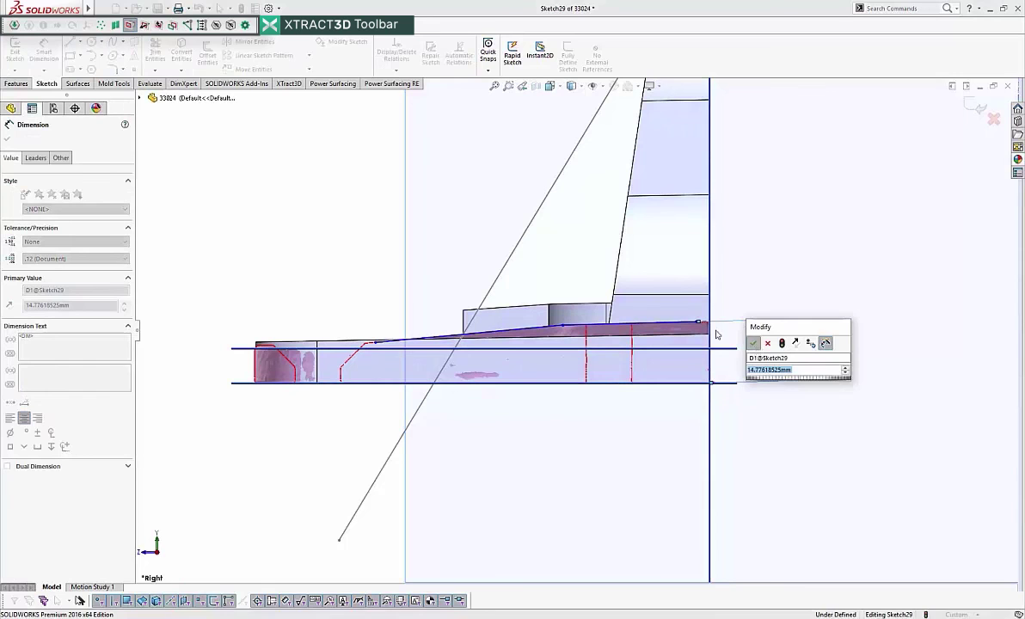
pyautogui.press('Return')
pyautogui.click(44, 51)
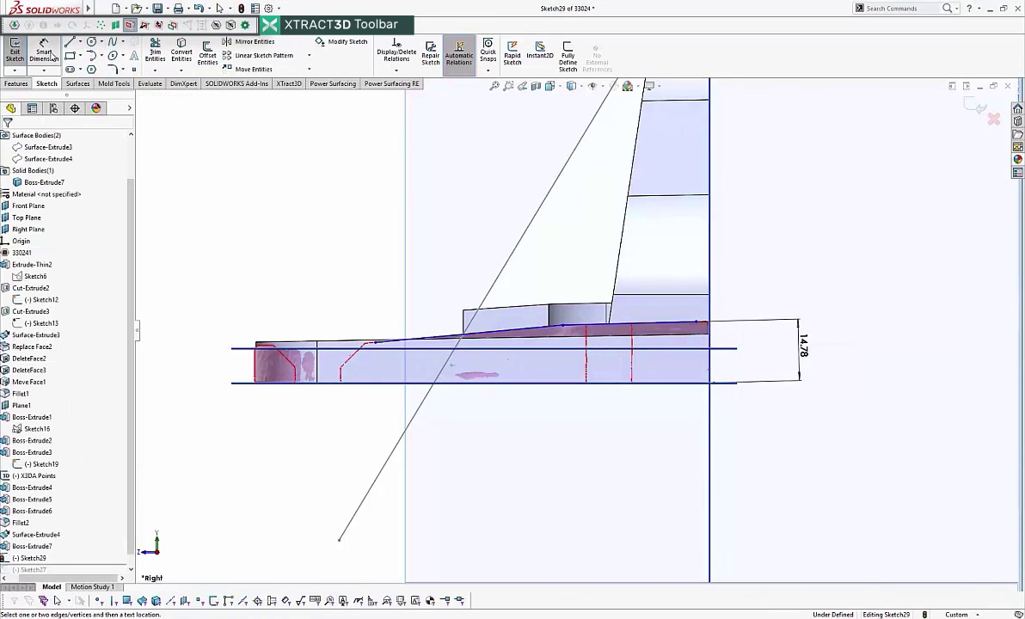
pyautogui.click(653, 327)
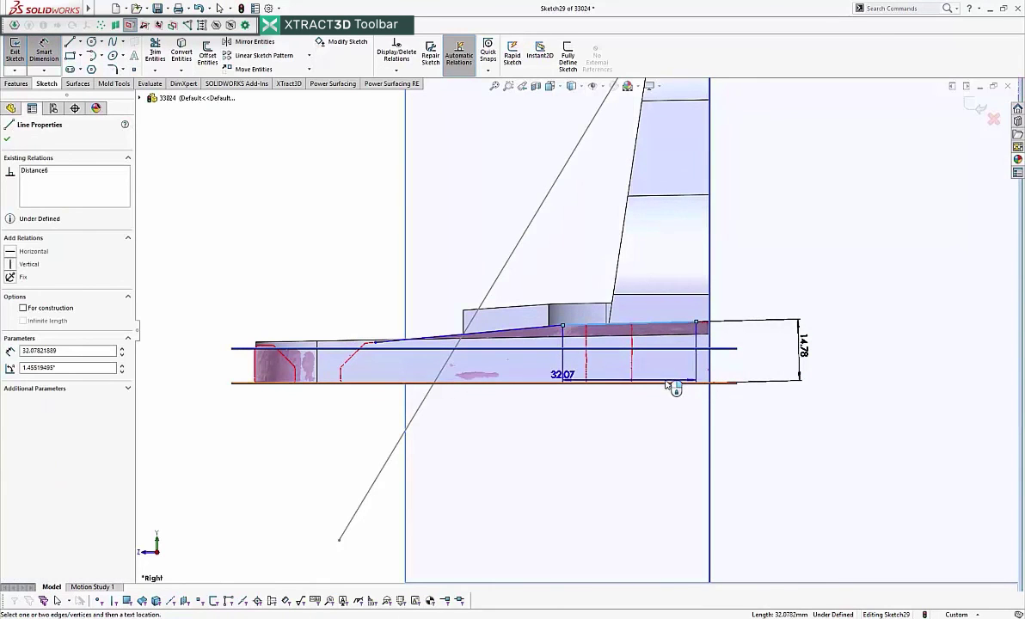
pyautogui.click(693, 382)
pyautogui.click(844, 348)
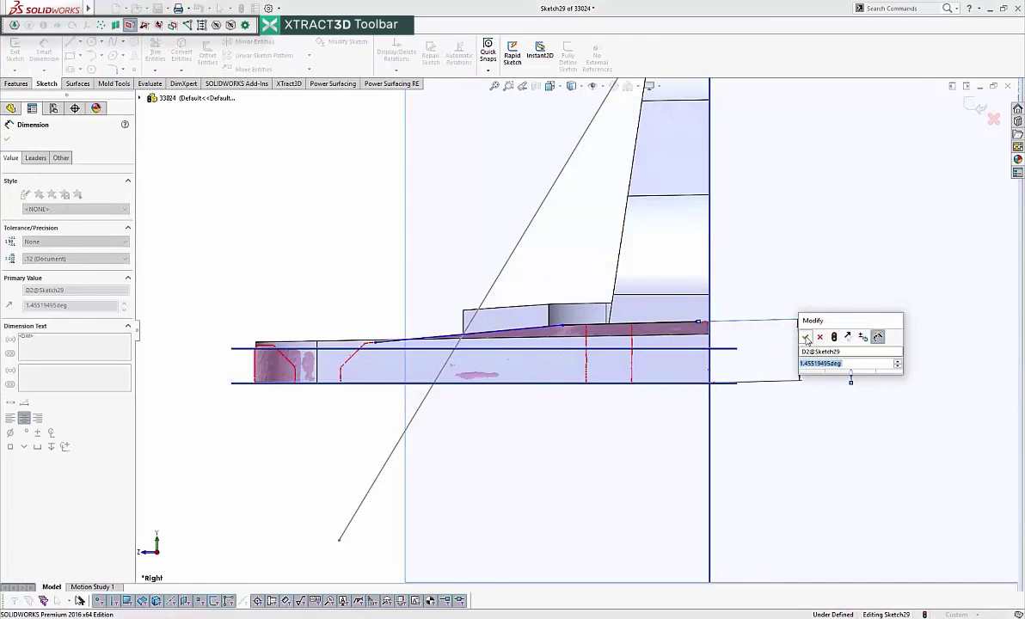
pyautogui.press('Return')
# - Dimension the steeper line's distance from the origin and its angle to the Top Plane
pyautogui.click(506, 338)
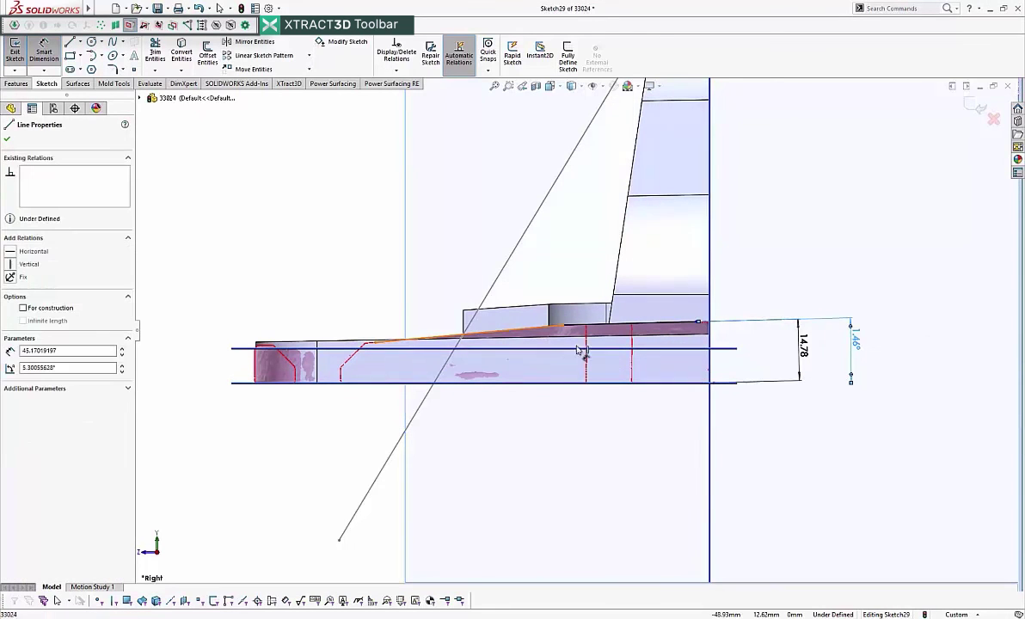
pyautogui.click(709, 383)
pyautogui.click(920, 319)
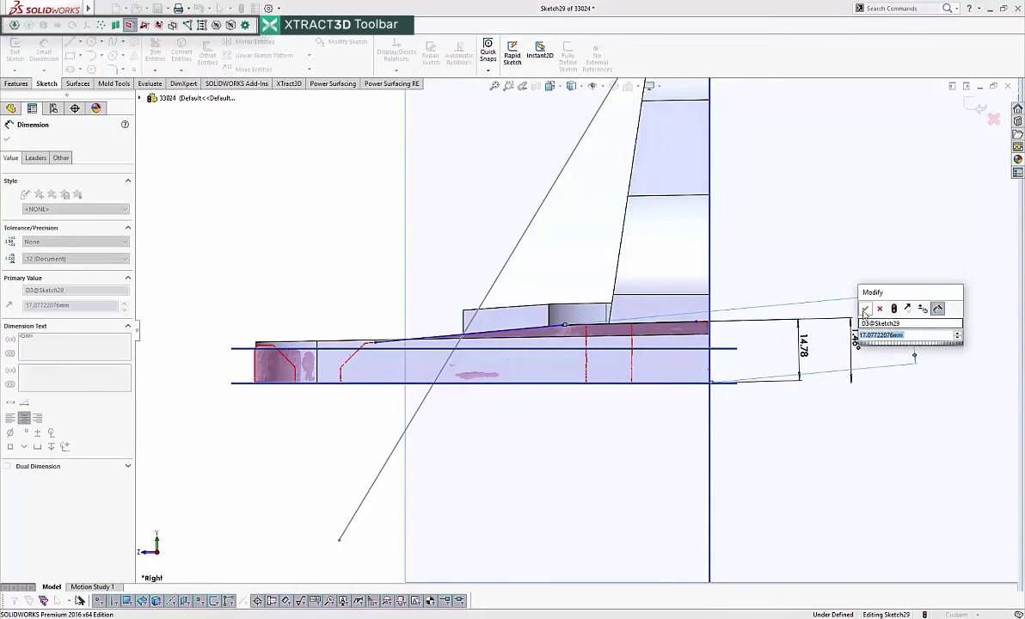
pyautogui.press('Return')
pyautogui.click(542, 335)
pyautogui.click(620, 383)
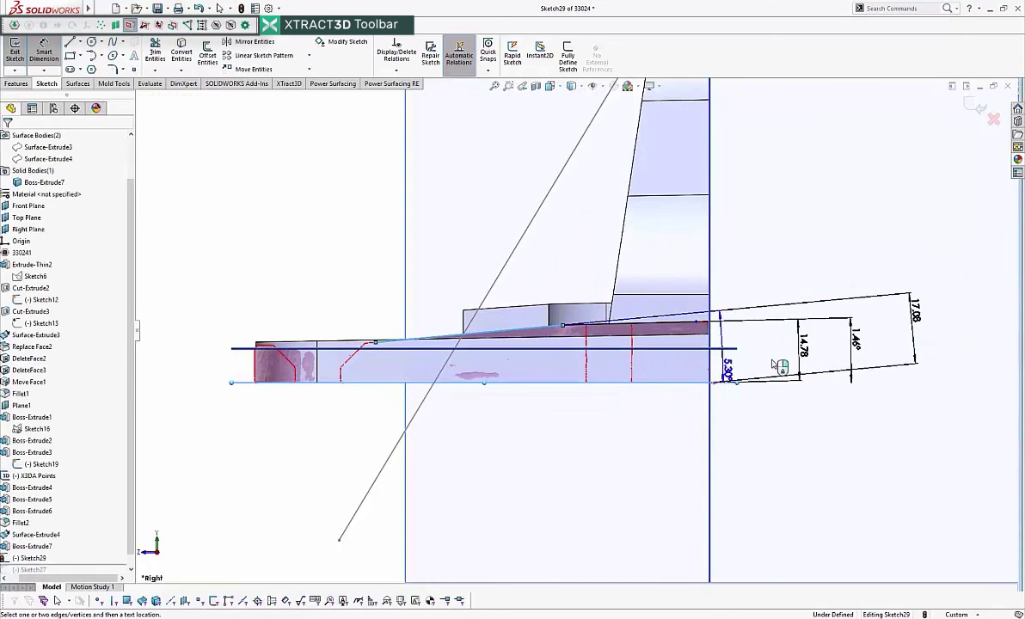
pyautogui.click(888, 342)
pyautogui.press('Return')
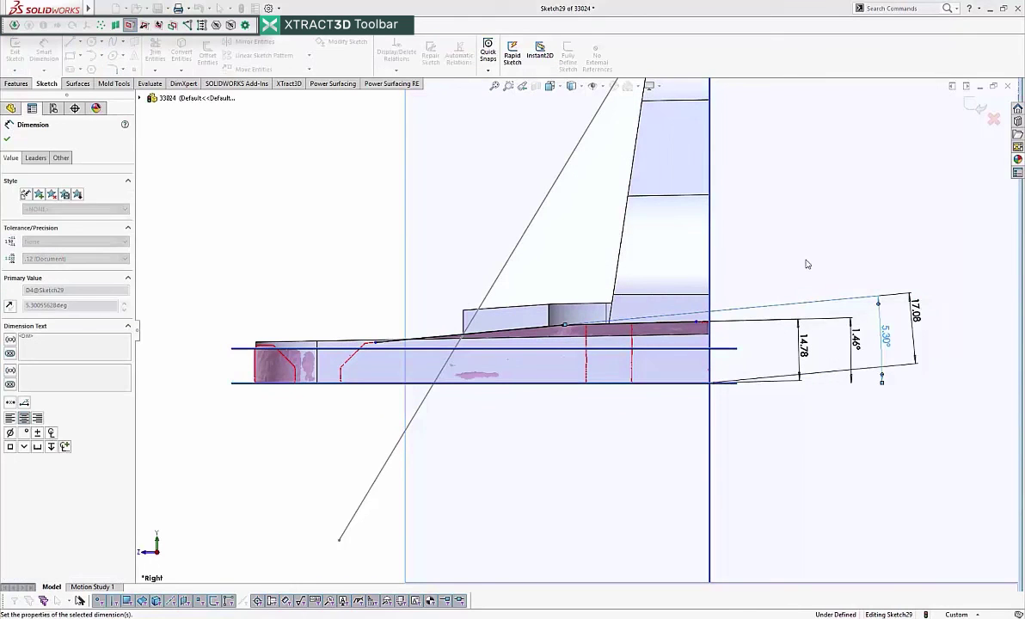
# - Extend the outer ends of both profile lines past the two ends of the bracket
pyautogui.click(704, 326)
pyautogui.rightClick(738, 334)
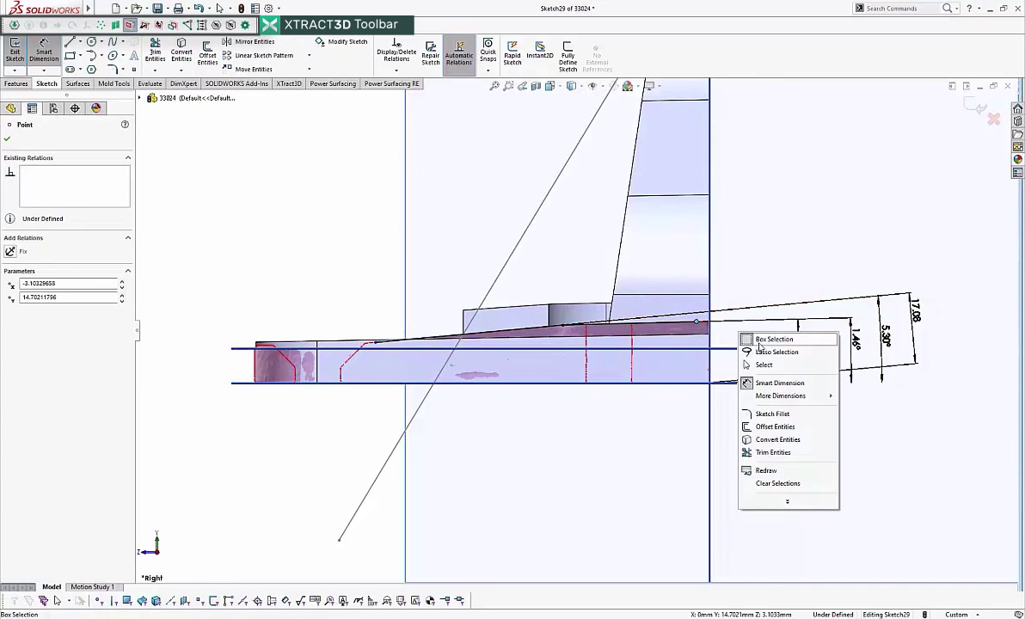
pyautogui.click(763, 365)
pyautogui.moveTo(698, 325); pyautogui.dragTo(750, 332)
pyautogui.moveTo(375, 342)
pyautogui.mouseDown()
pyautogui.moveTo(278, 368)
pyautogui.moveTo(227, 370)
pyautogui.mouseUp()
pyautogui.click(202, 213)
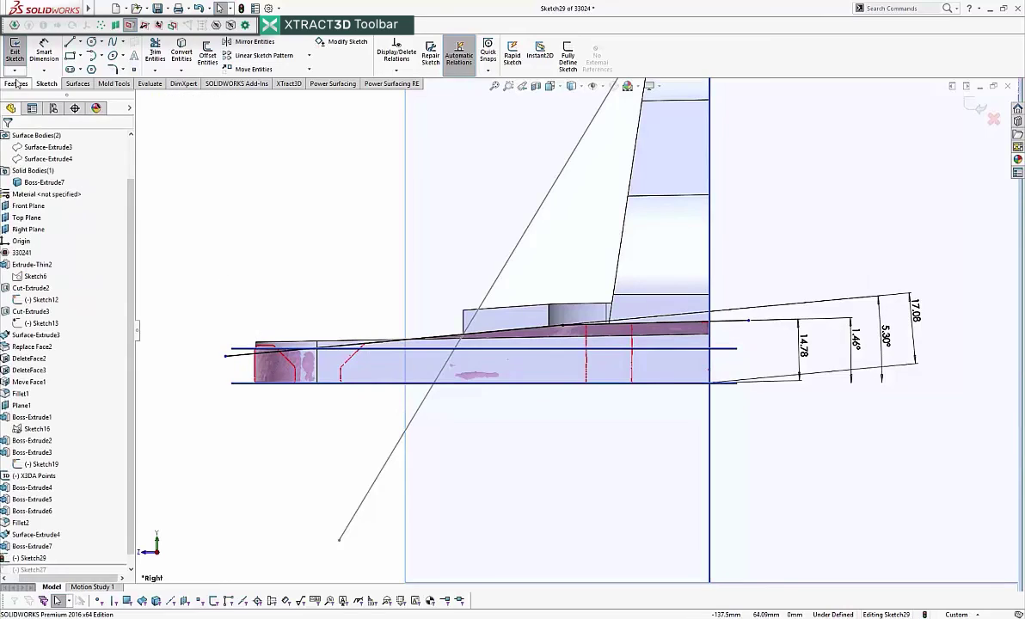
# - Extrude the two-line profile as a surface 181.5 mm deep, past the tall arm
pyautogui.click(16, 85)
pyautogui.click(74, 84)
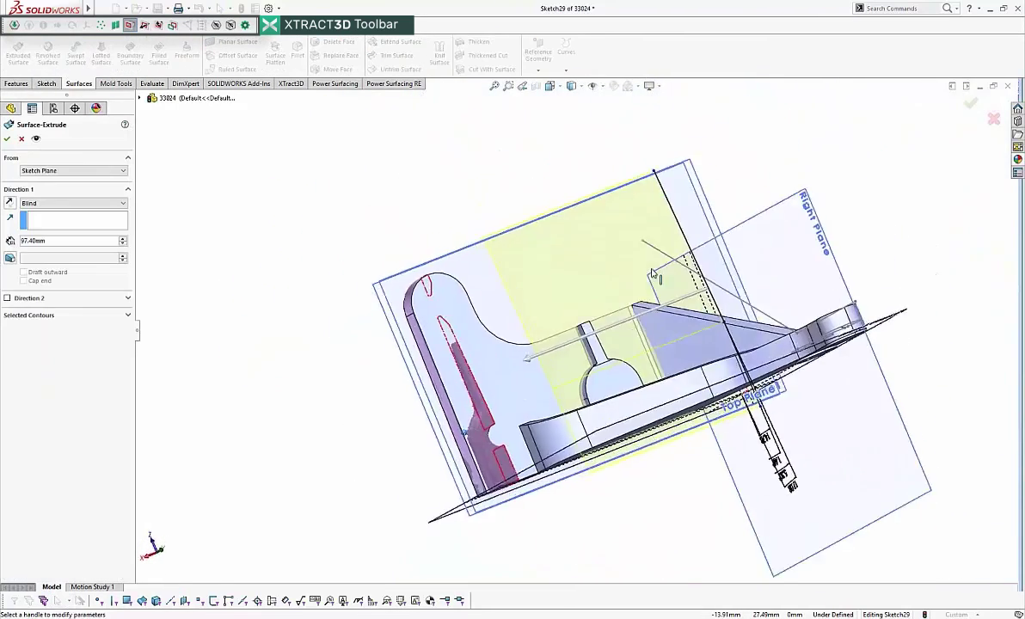
pyautogui.moveTo(530, 368); pyautogui.dragTo(377, 417)
pyautogui.moveTo(419, 390); pyautogui.dragTo(447, 424, button='middle')
pyautogui.click(970, 103)
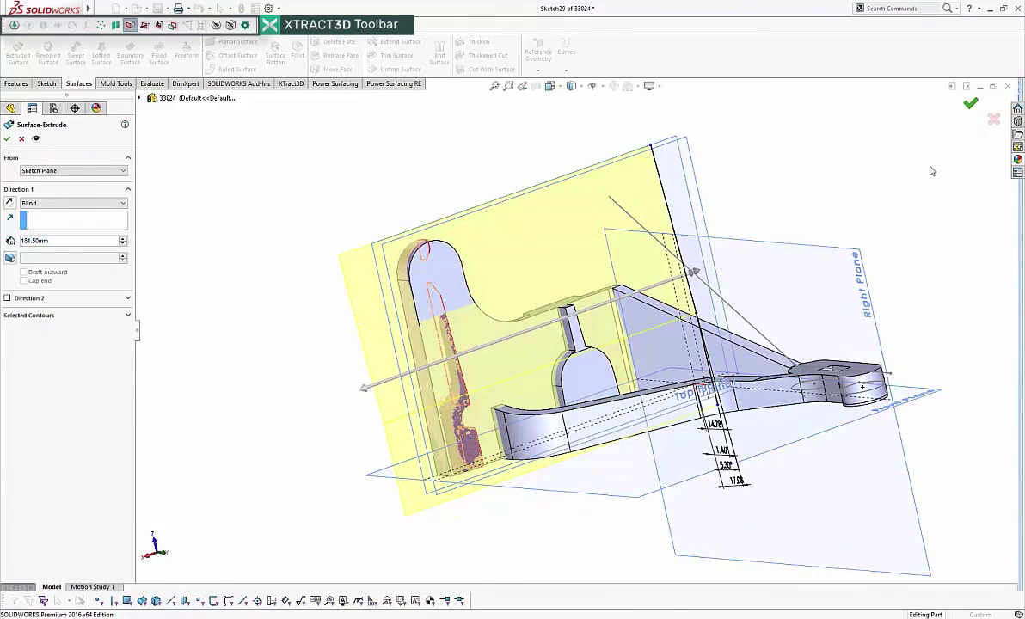
pyautogui.scroll(-1, 120, 430)
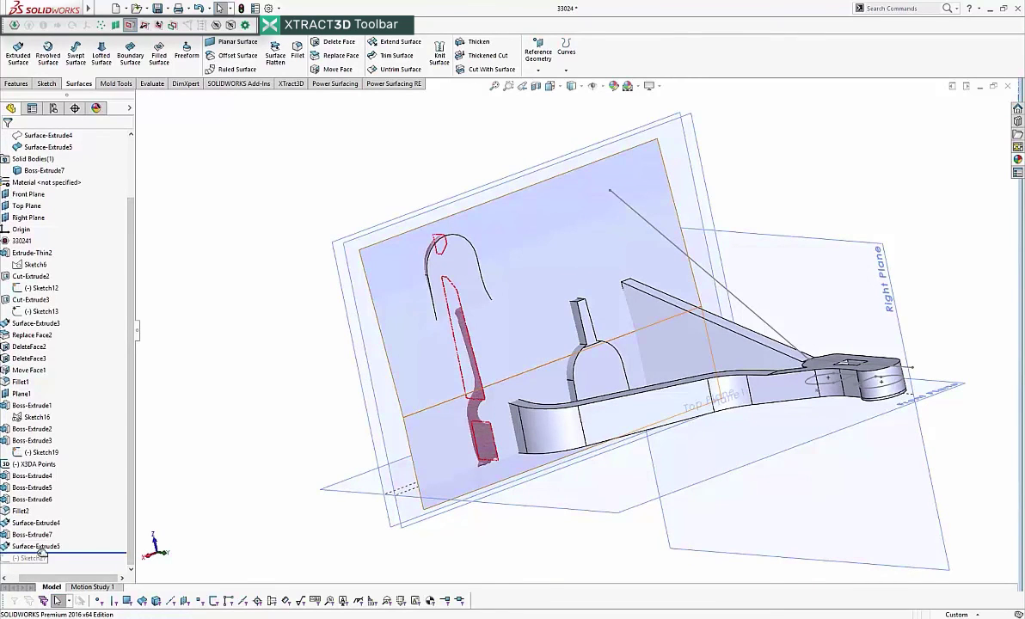
# - Extrude the boss and long rib sketch as a merged solid up to the two-line bounding surface
pyautogui.click(31, 558)
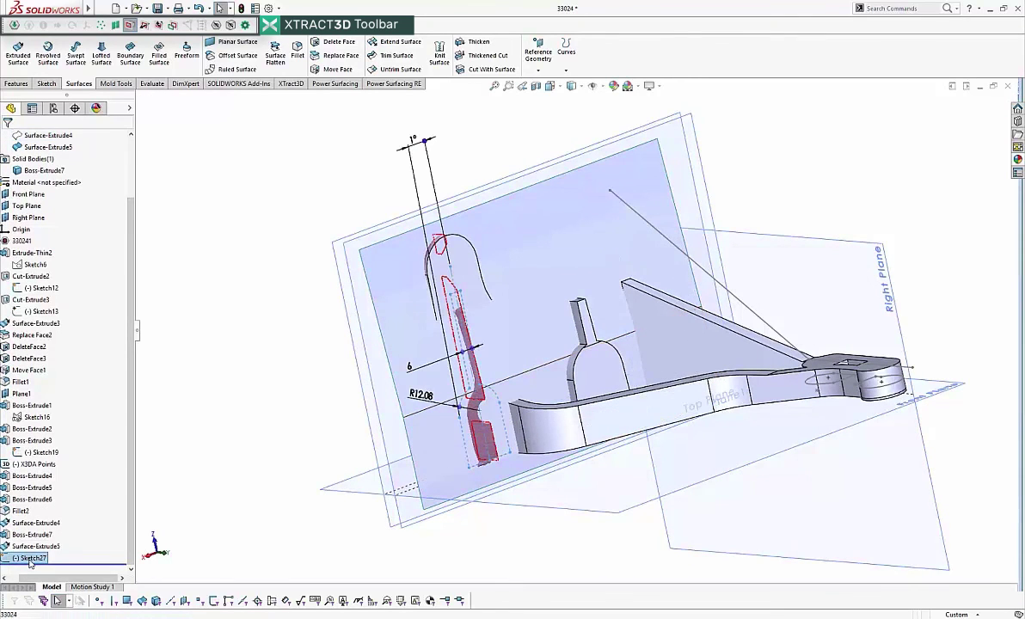
pyautogui.click(18, 84)
pyautogui.click(19, 52)
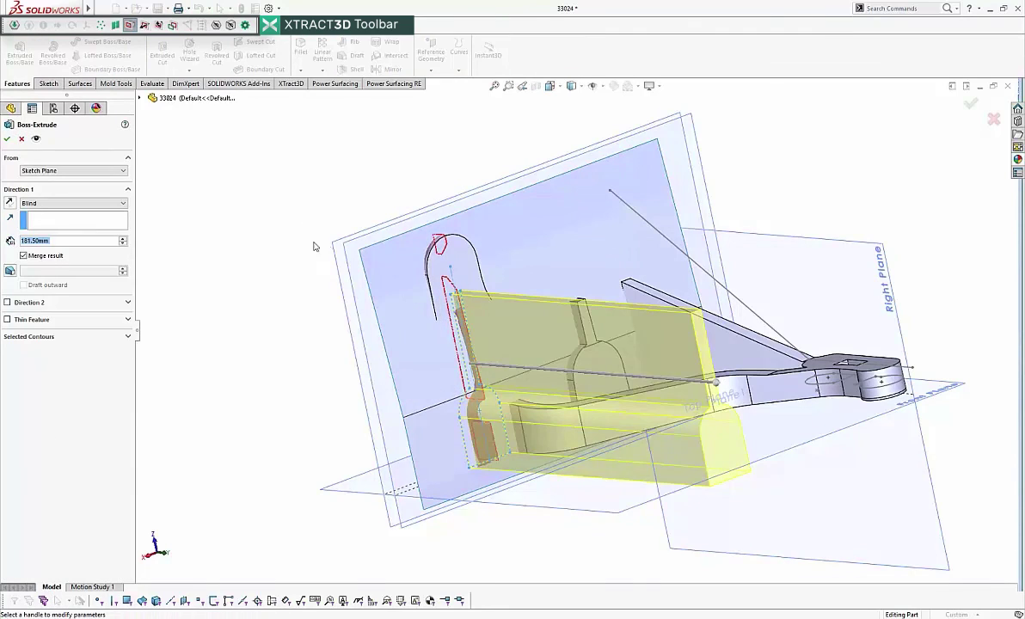
pyautogui.click(78, 203)
pyautogui.click(53, 234)
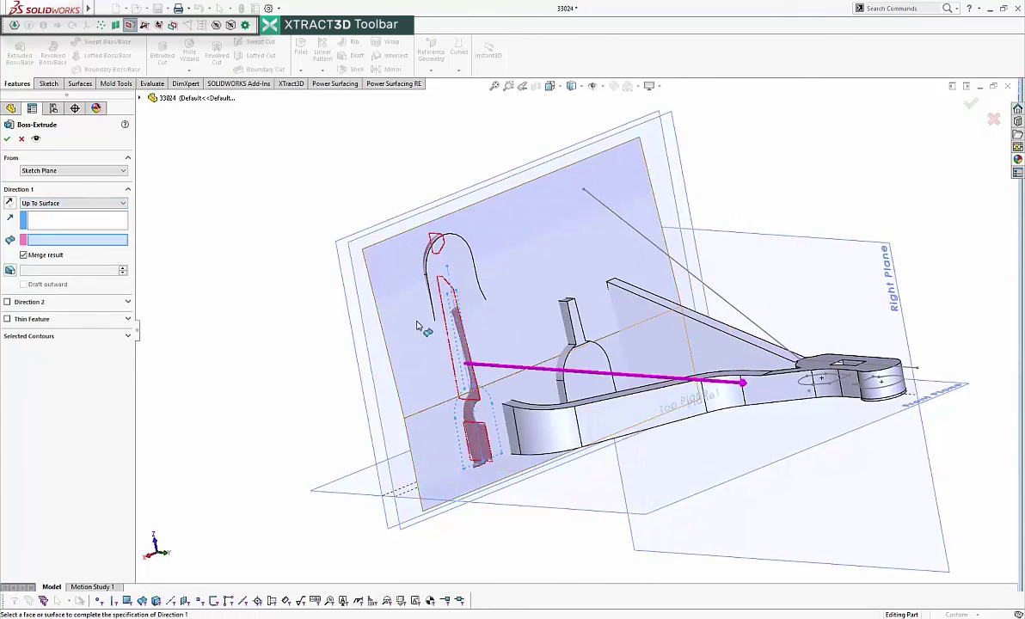
pyautogui.click(417, 320)
pyautogui.rightClick(417, 321)
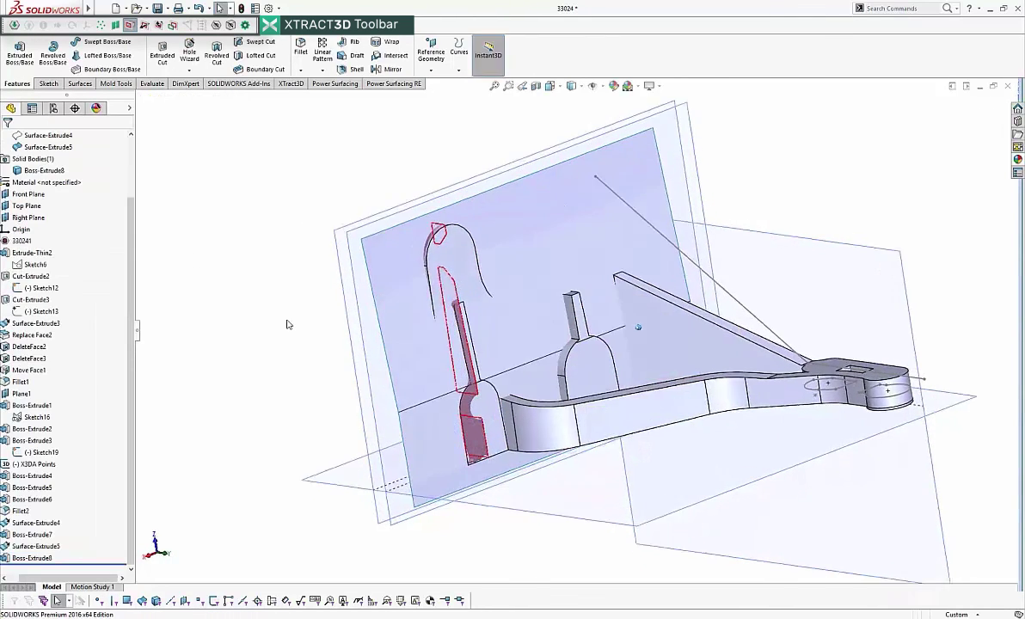
# - Hide the two-line bounding surface and switch the scan from its section outline back to the full mesh
pyautogui.rightClick(430, 307)
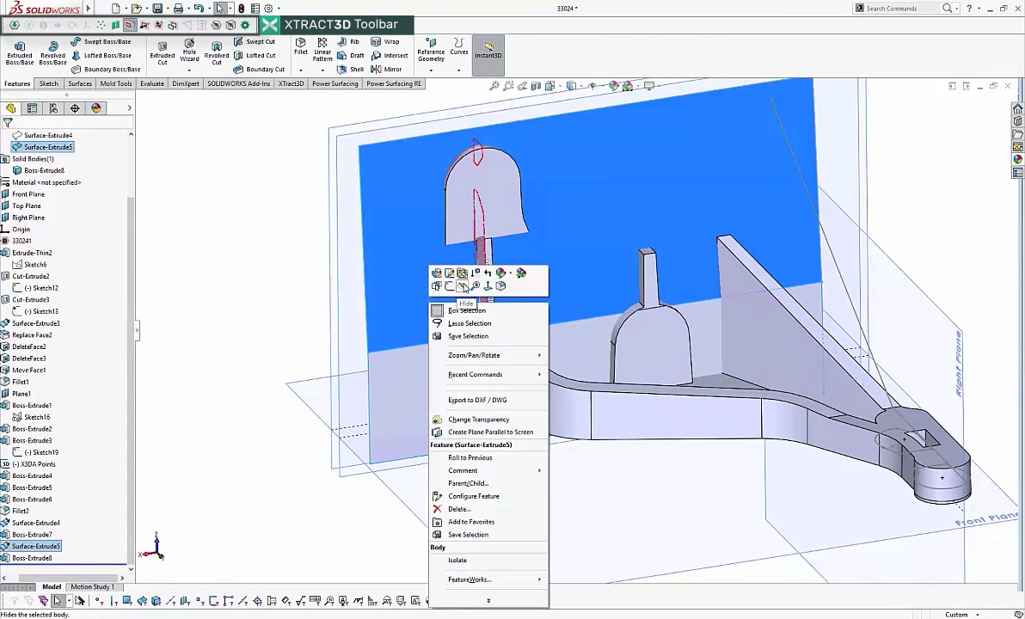
pyautogui.click(462, 287)
pyautogui.click(129, 24)
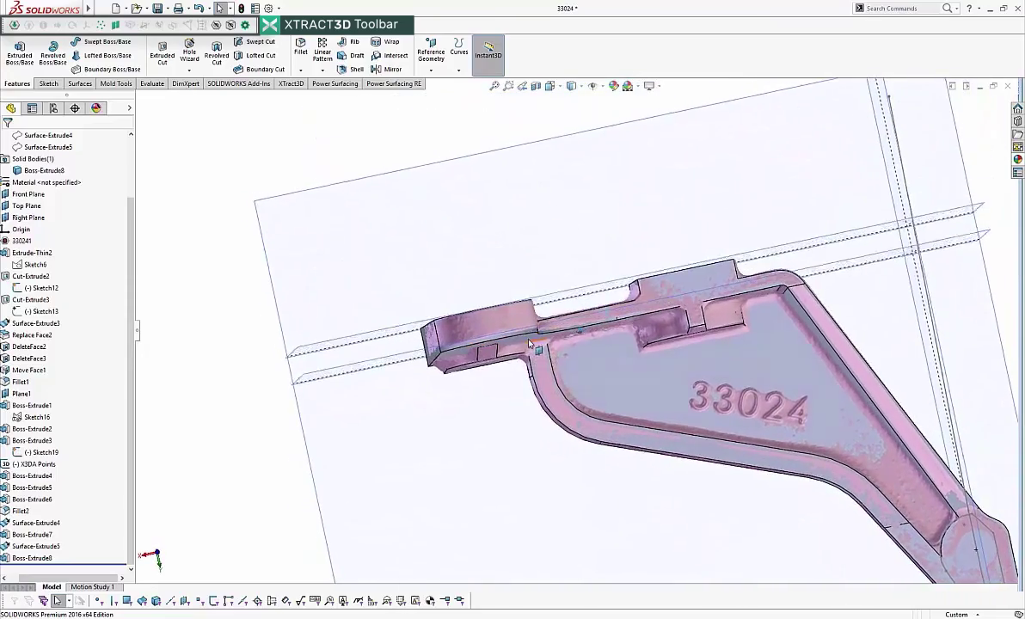
# - Compare the solid with the overlaid scan mesh around the bosses, ribs, mounting pads and back wall
pyautogui.moveTo(530, 344); pyautogui.dragTo(518, 373, button='middle')
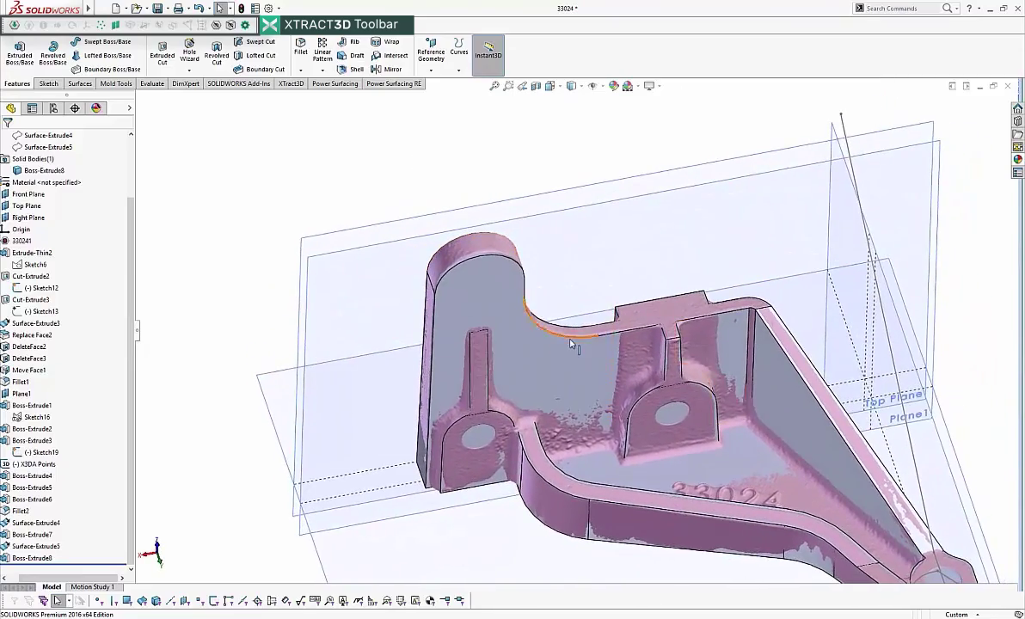
pyautogui.moveTo(572, 348); pyautogui.dragTo(527, 335, button='middle')
pyautogui.click(611, 336)
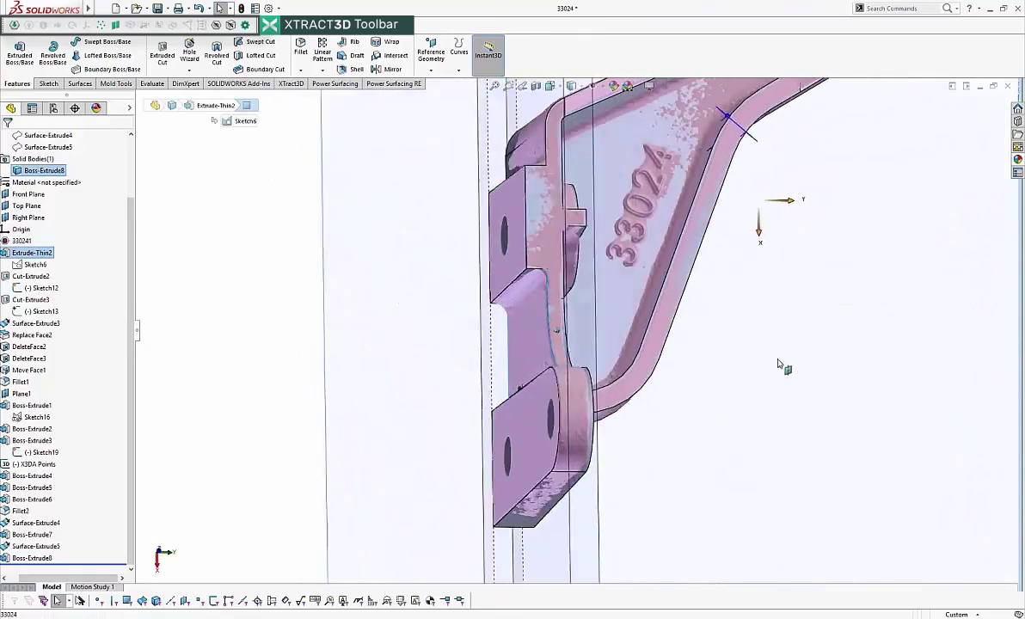
pyautogui.click(882, 386)
pyautogui.moveTo(884, 389); pyautogui.dragTo(692, 392, button='middle')
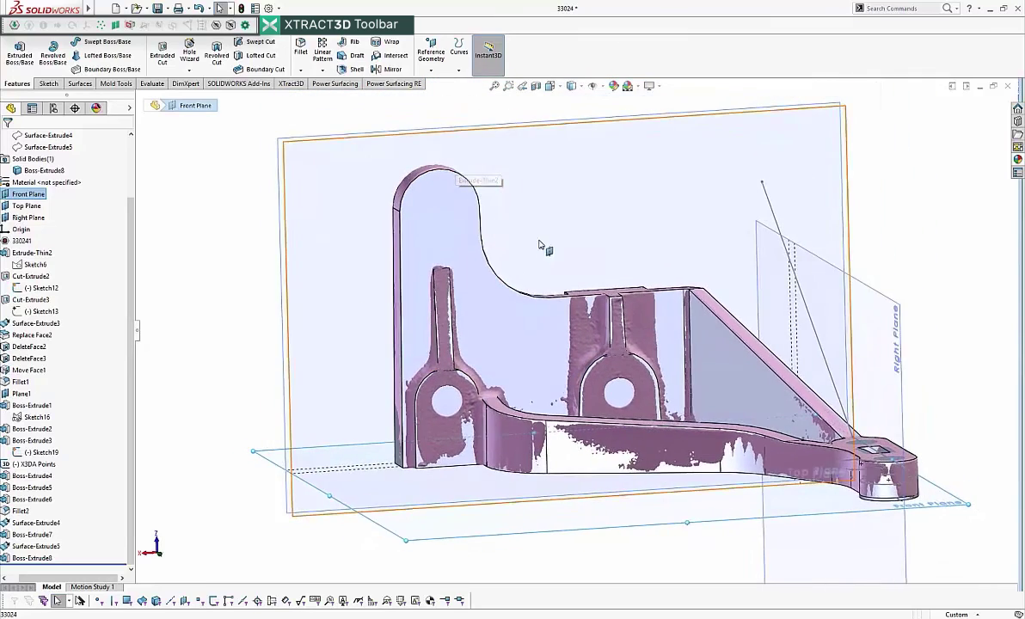
pyautogui.click(902, 256)
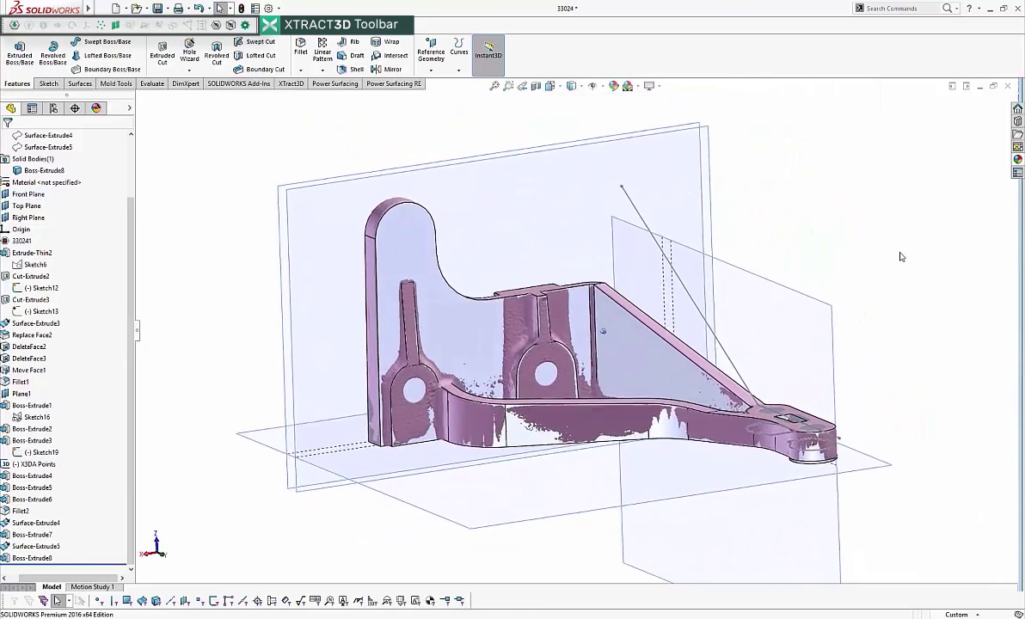